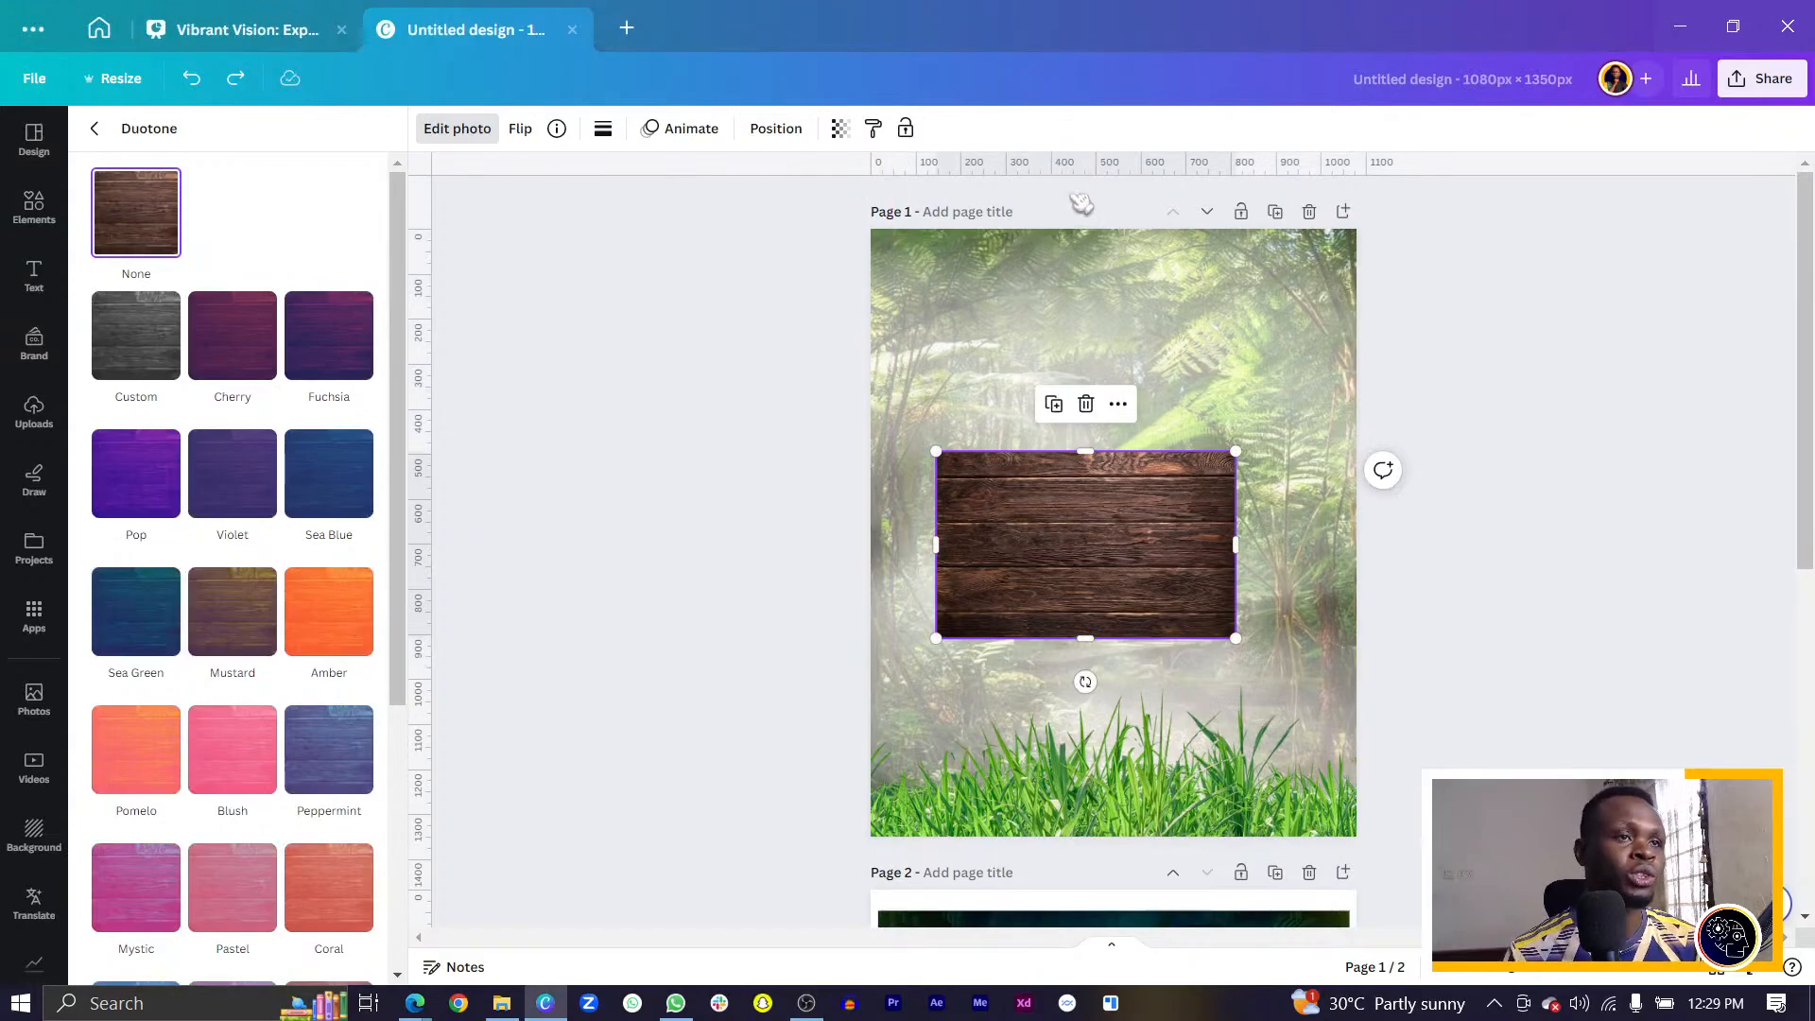
Compare page 1 with the reference poster on page 2 and move the dark wood plank photo down behind the grass.
{"action": "scroll", "coordinate": [1202, 385], "scroll_direction": "down", "scroll_amount": 7}
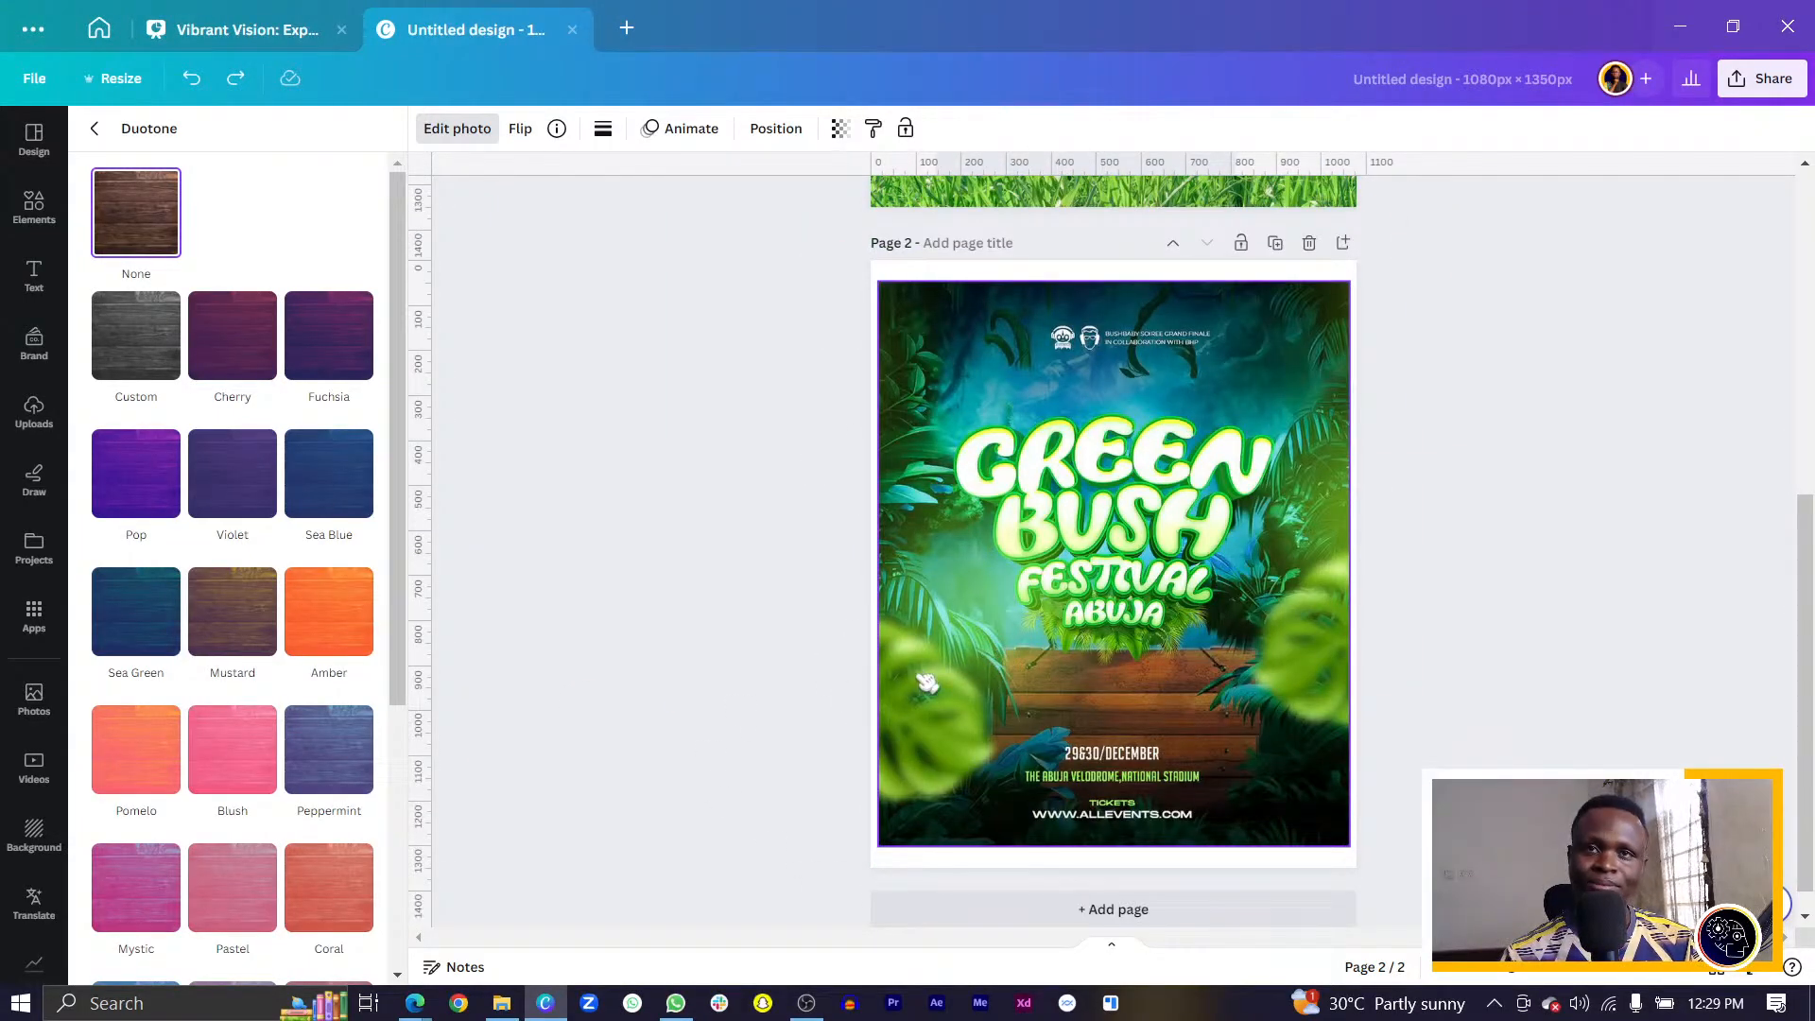
{"action": "scroll", "coordinate": [1044, 696], "scroll_direction": "up", "scroll_amount": 6}
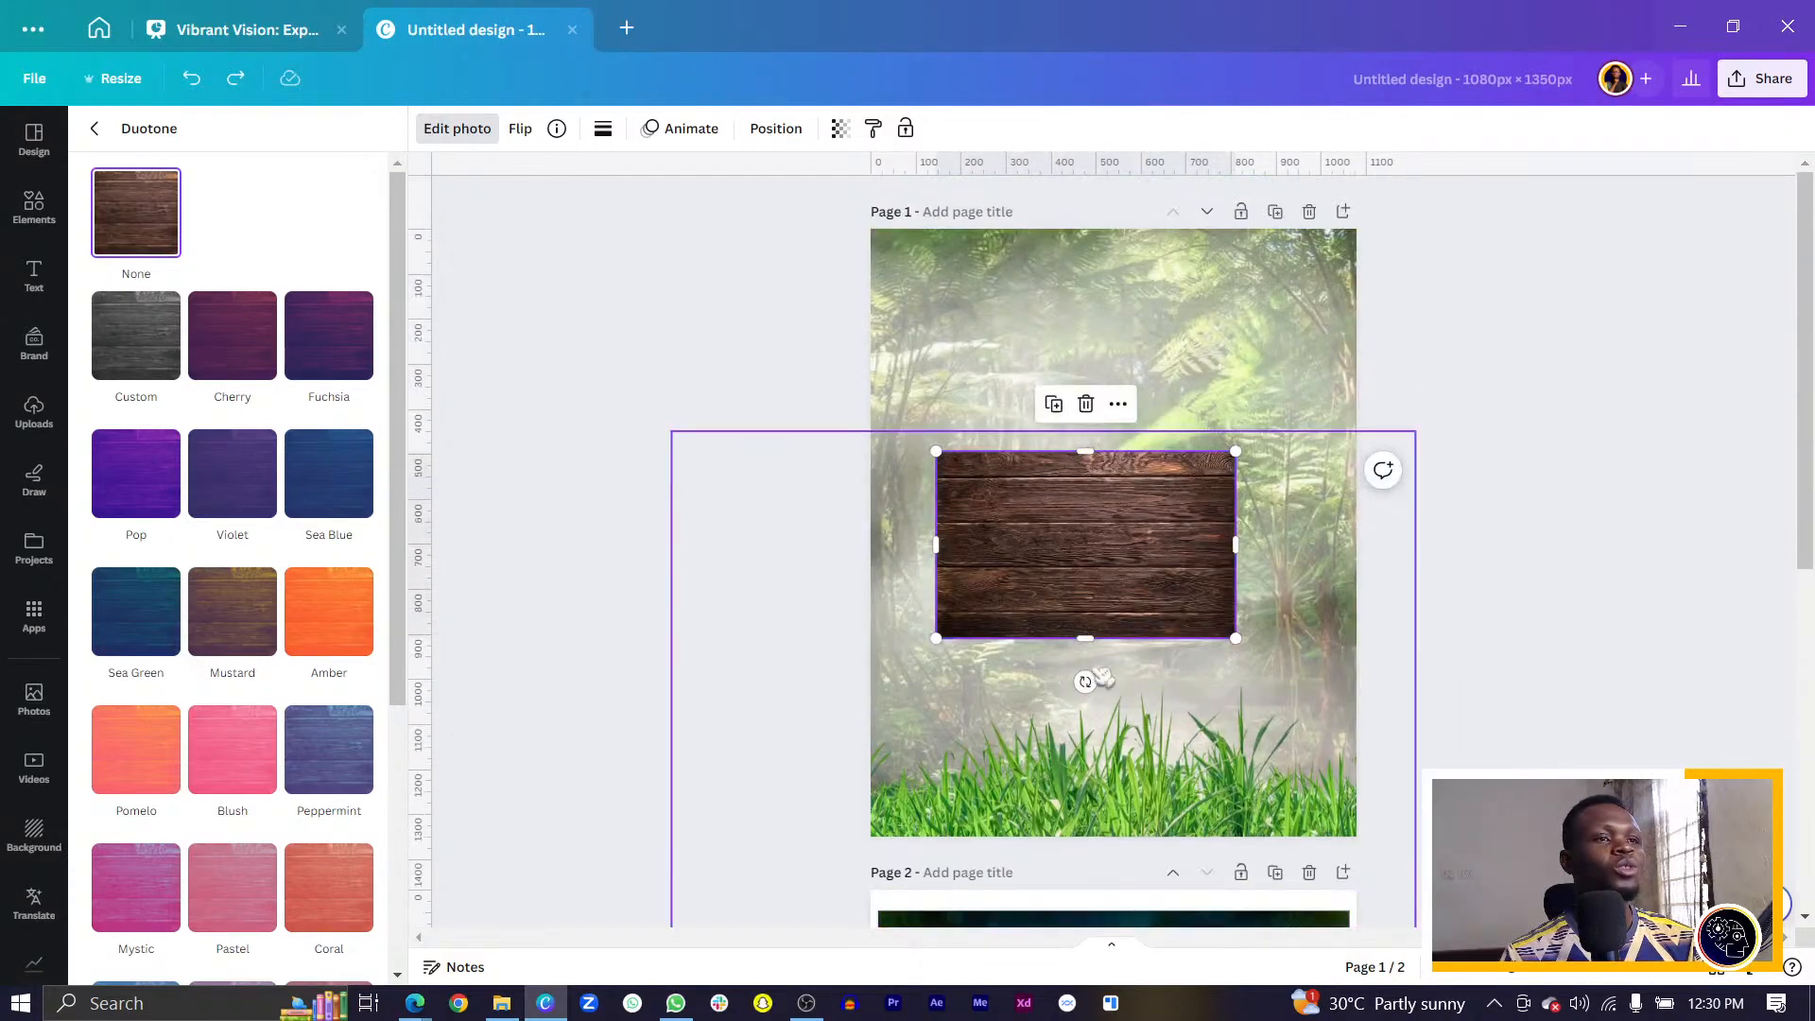
{"action": "left_click_drag", "start_coordinate": [1120, 492], "coordinate": [1134, 536]}
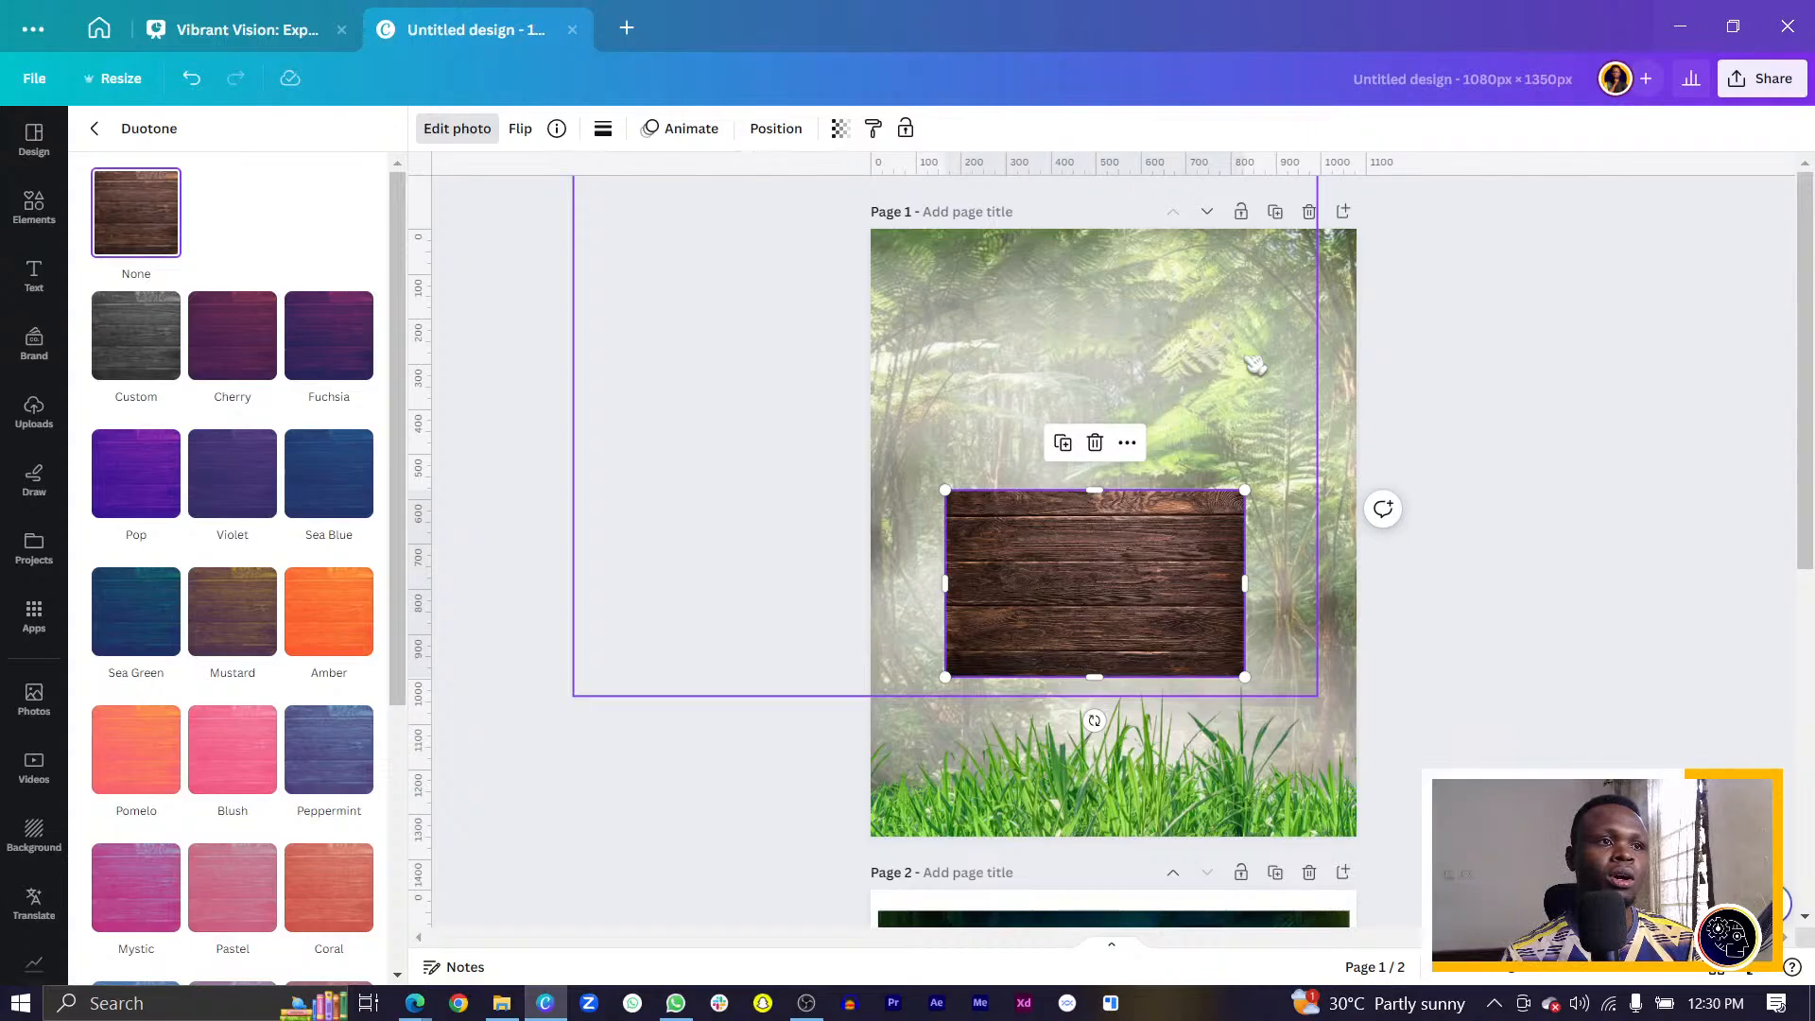
{"action": "scroll", "coordinate": [1260, 364], "scroll_direction": "down", "scroll_amount": 3}
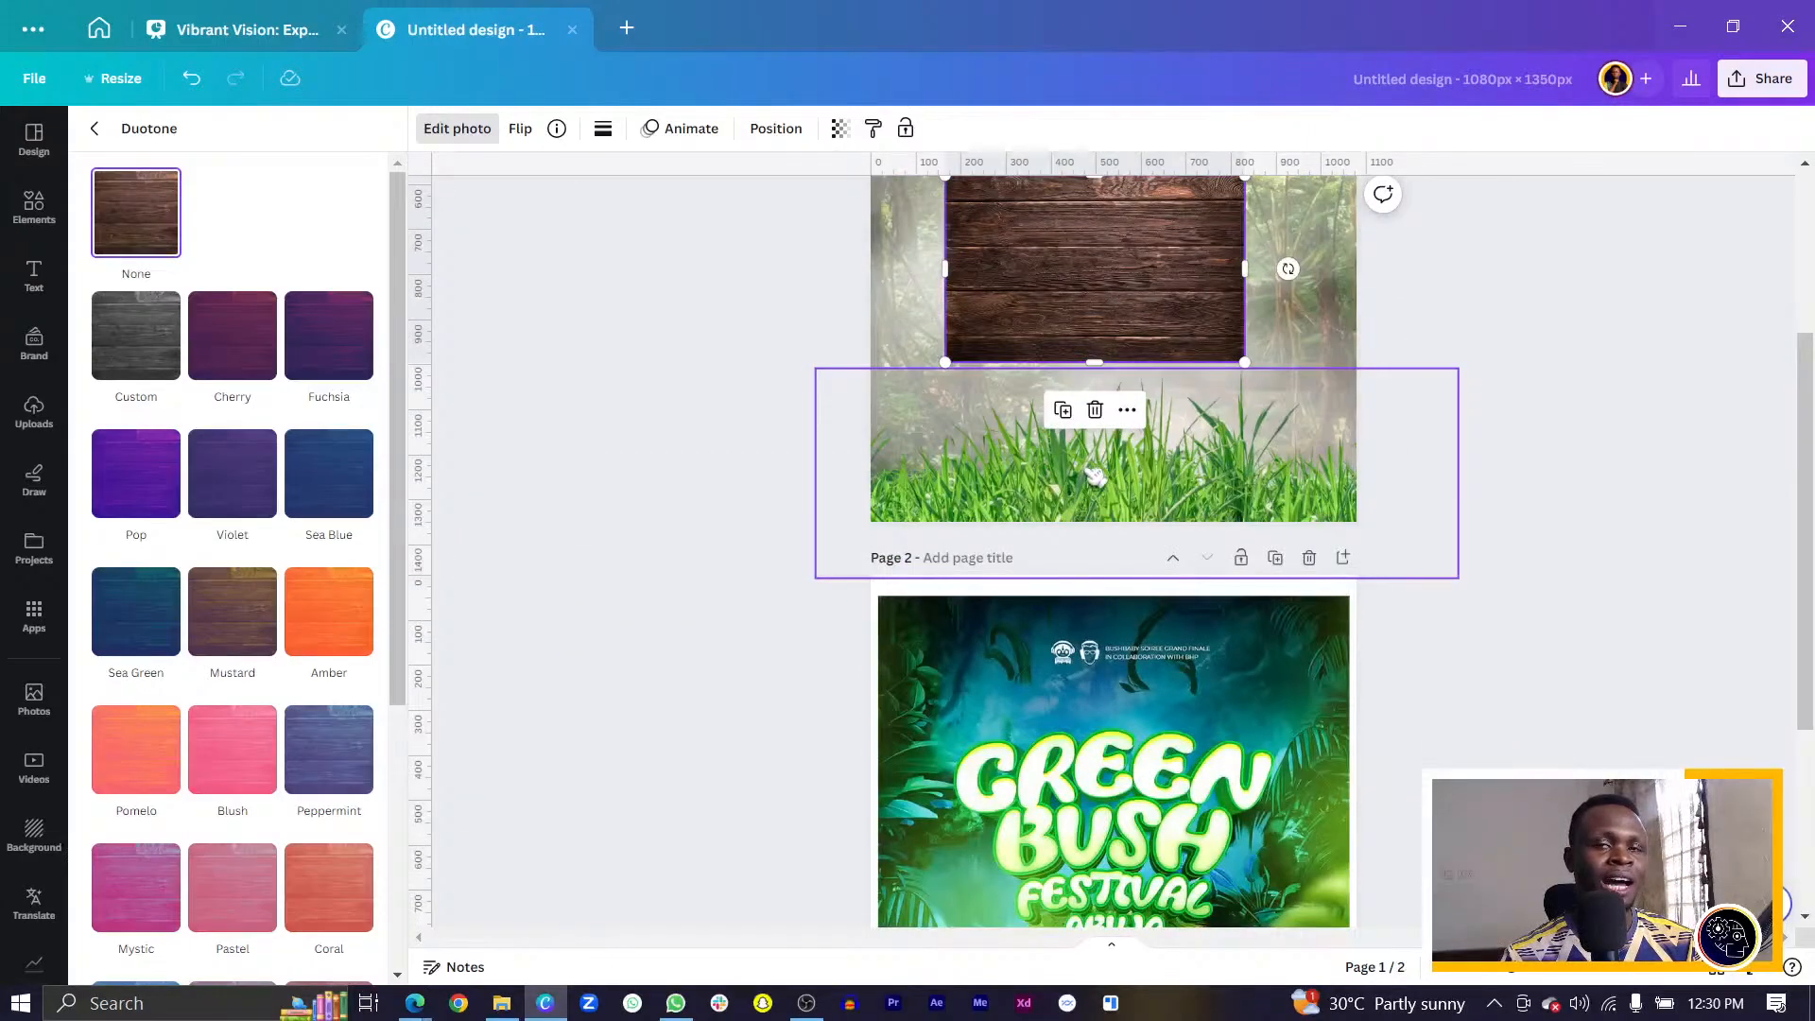
{"action": "scroll", "coordinate": [1097, 476], "scroll_direction": "down", "scroll_amount": 3}
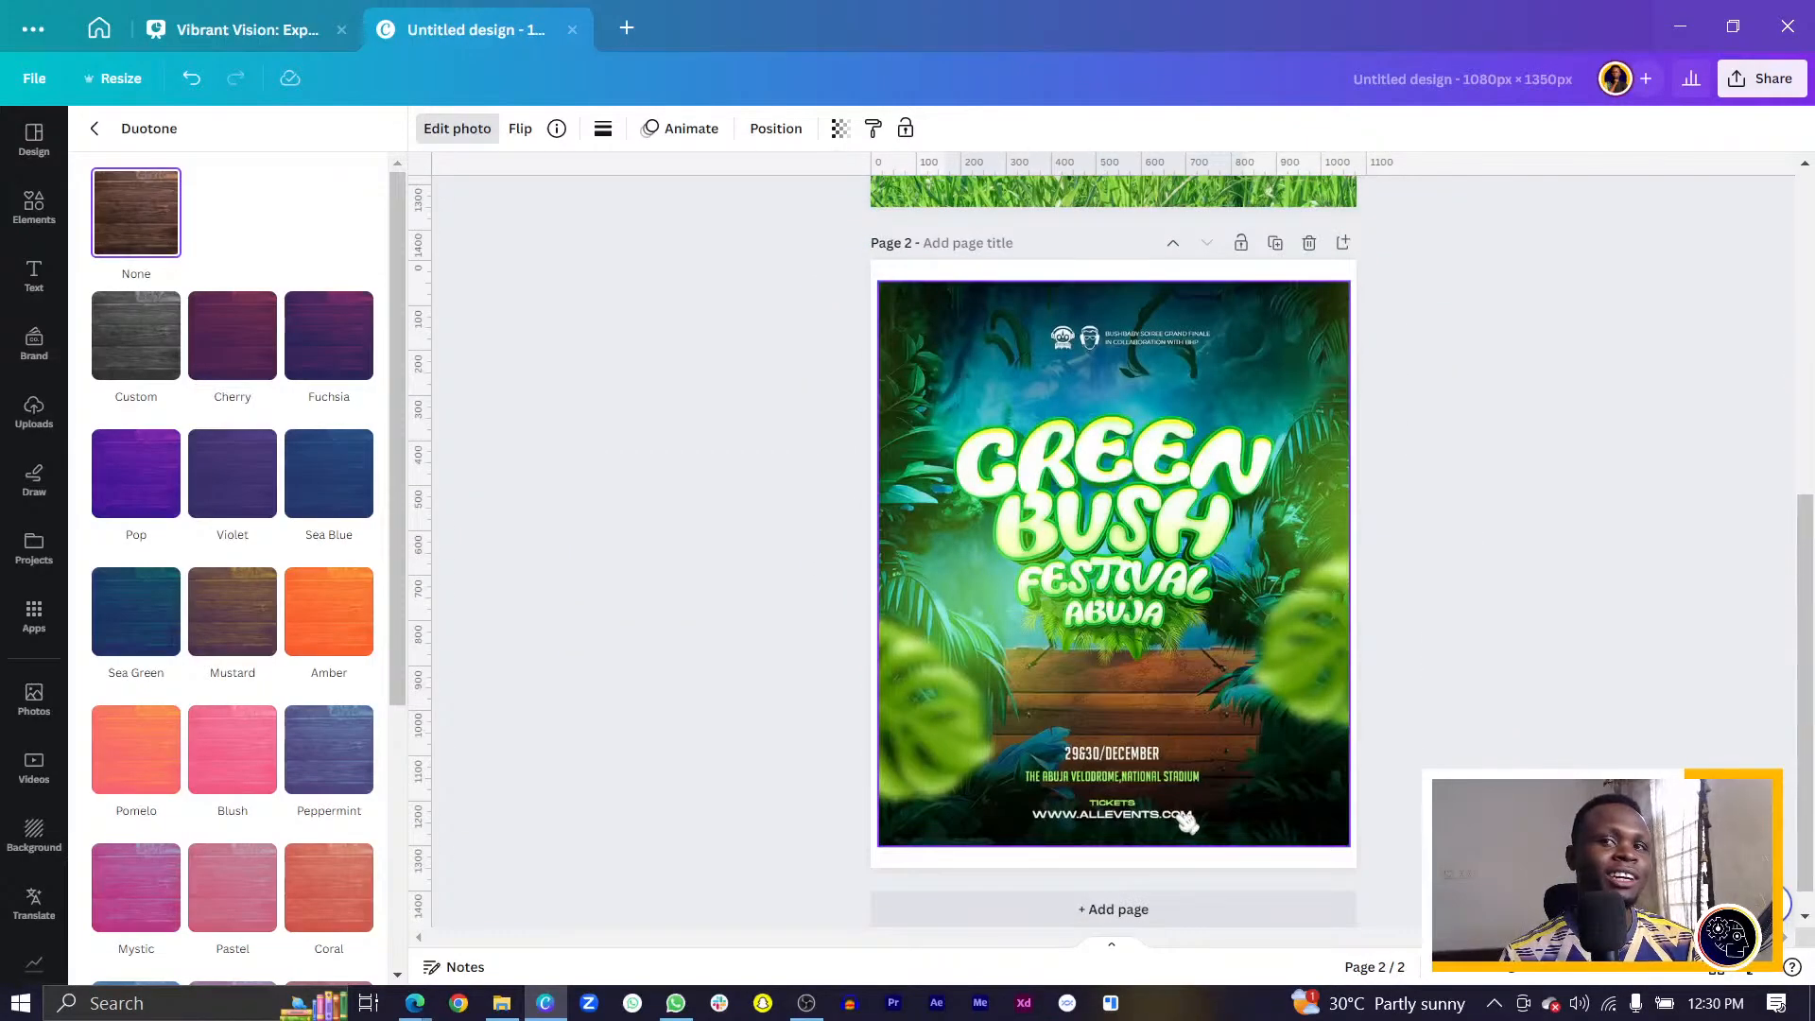
{"action": "scroll", "coordinate": [1212, 752], "scroll_direction": "up", "scroll_amount": 3}
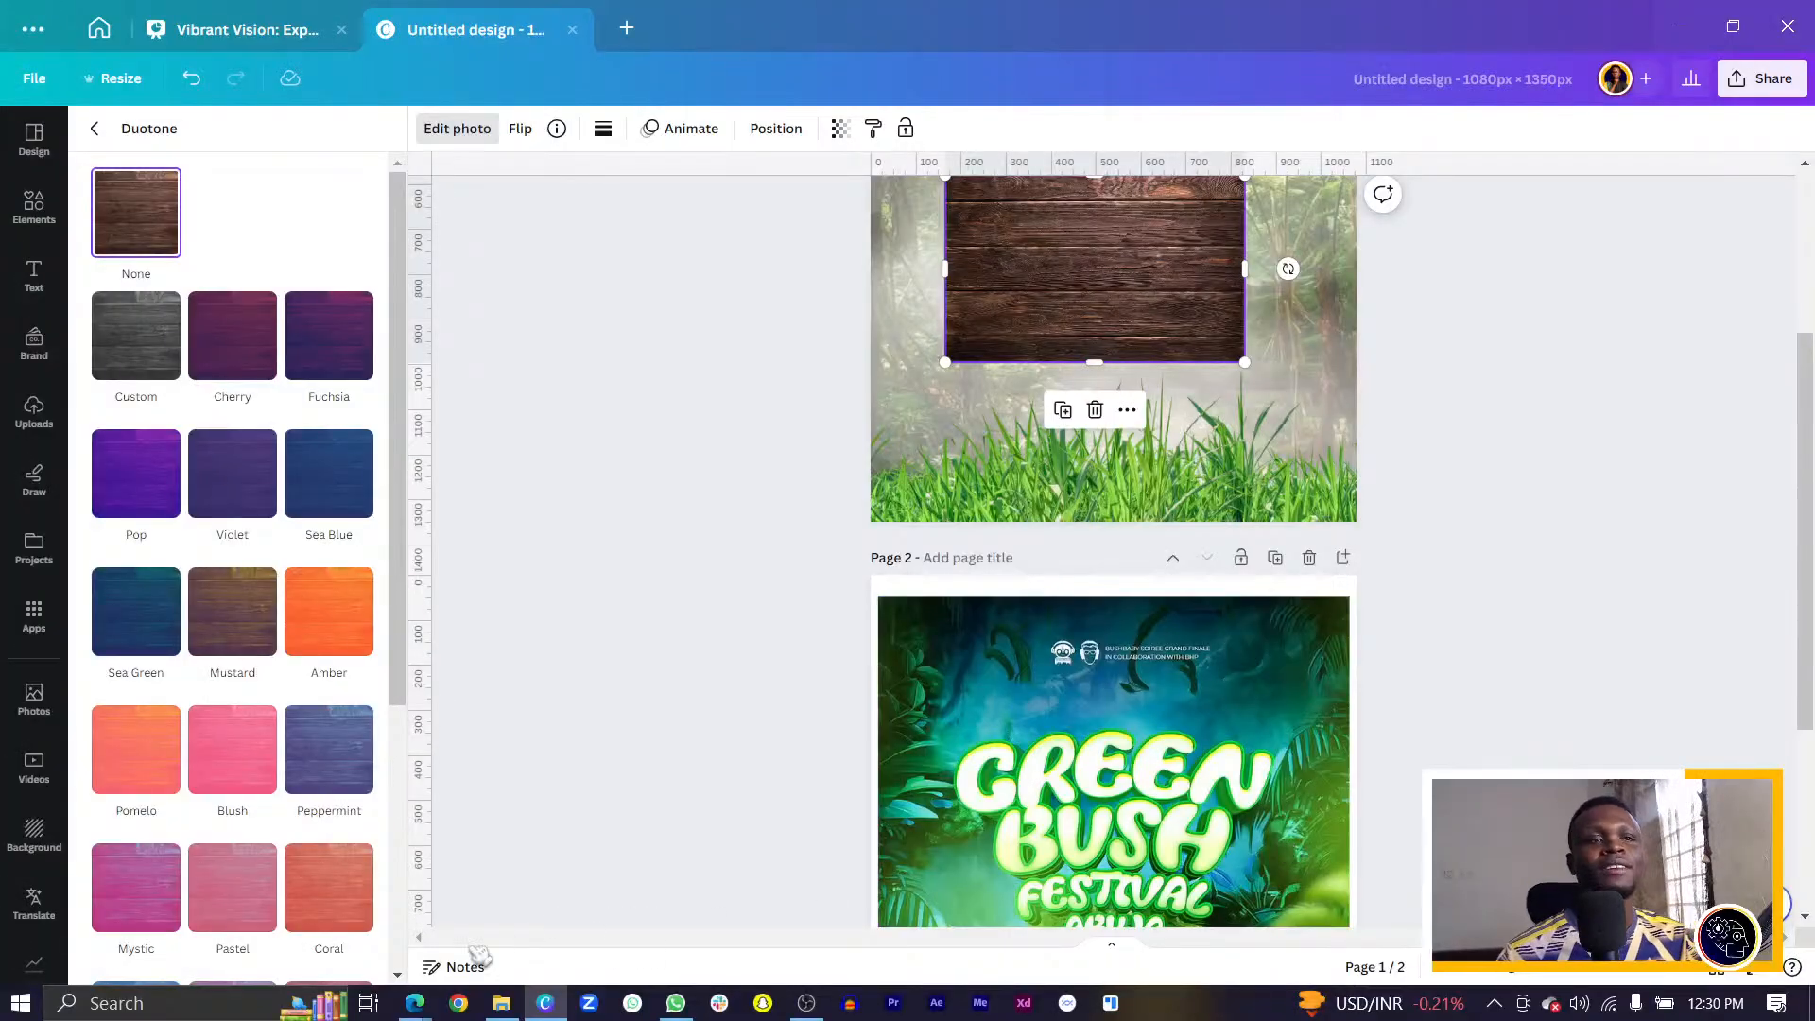
{"action": "scroll", "coordinate": [643, 756], "scroll_direction": "up", "scroll_amount": 3}
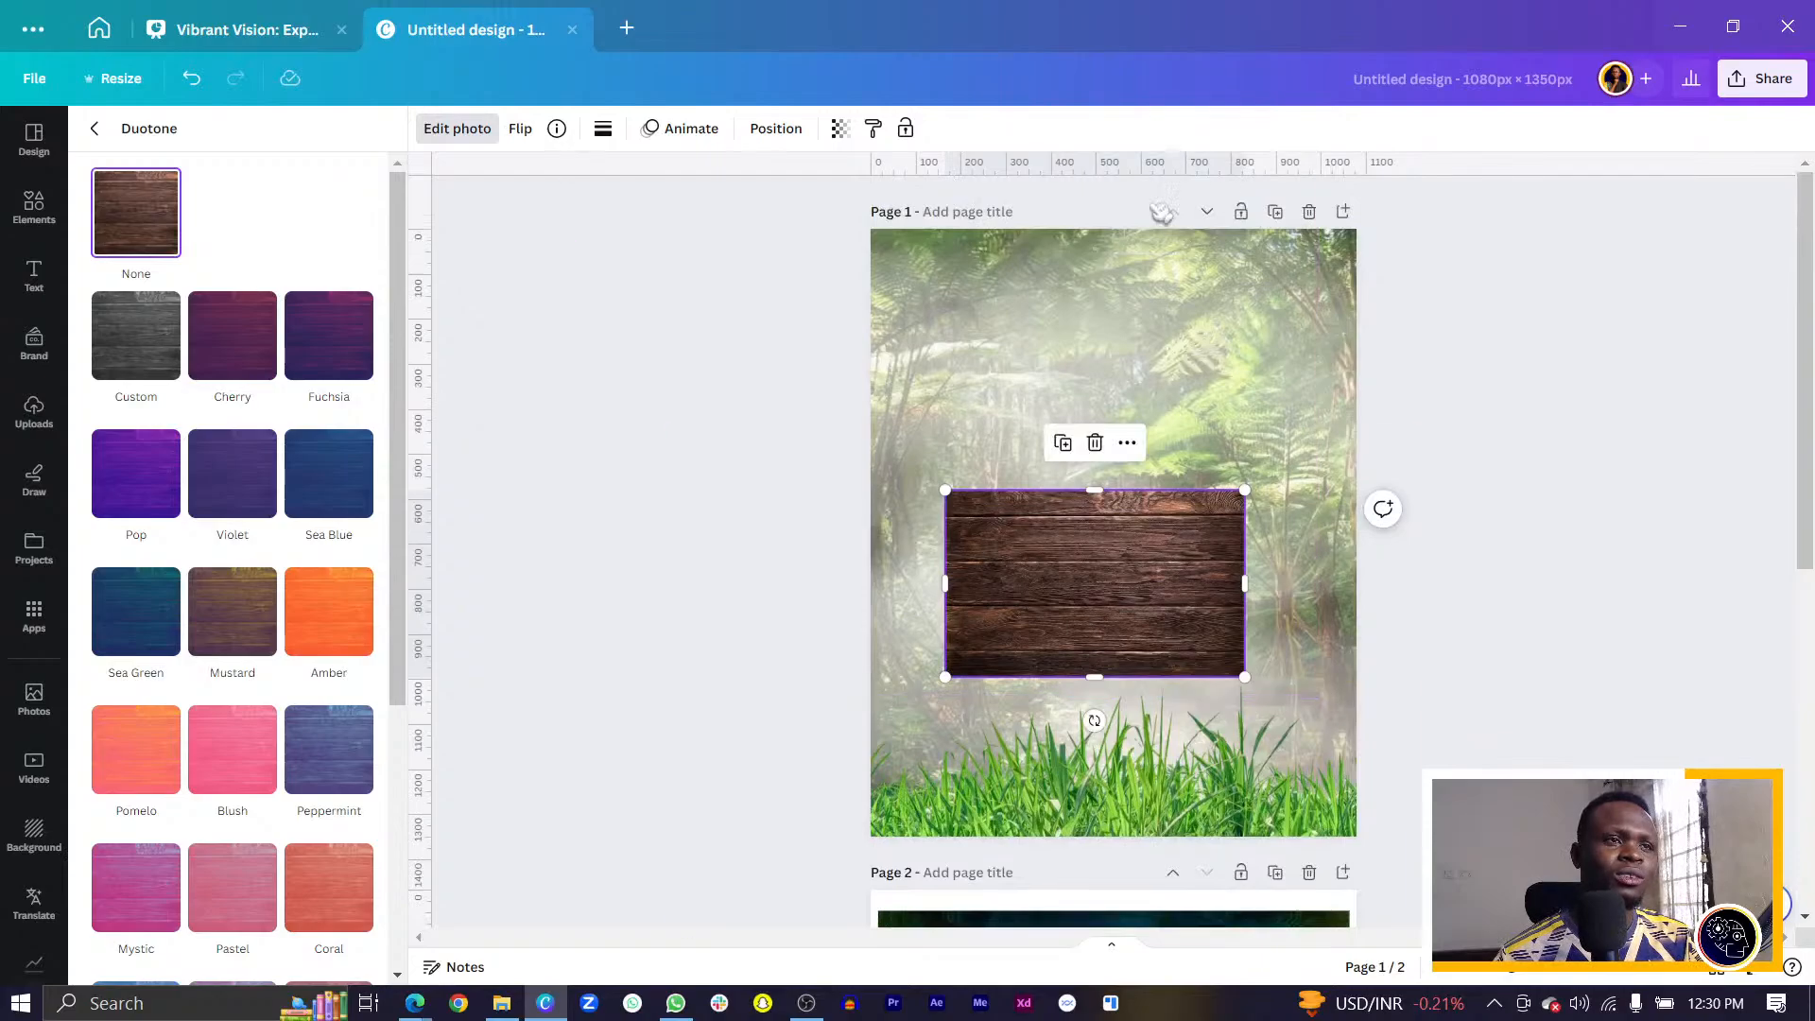
{"action": "left_click_drag", "start_coordinate": [1102, 567], "coordinate": [1121, 692]}
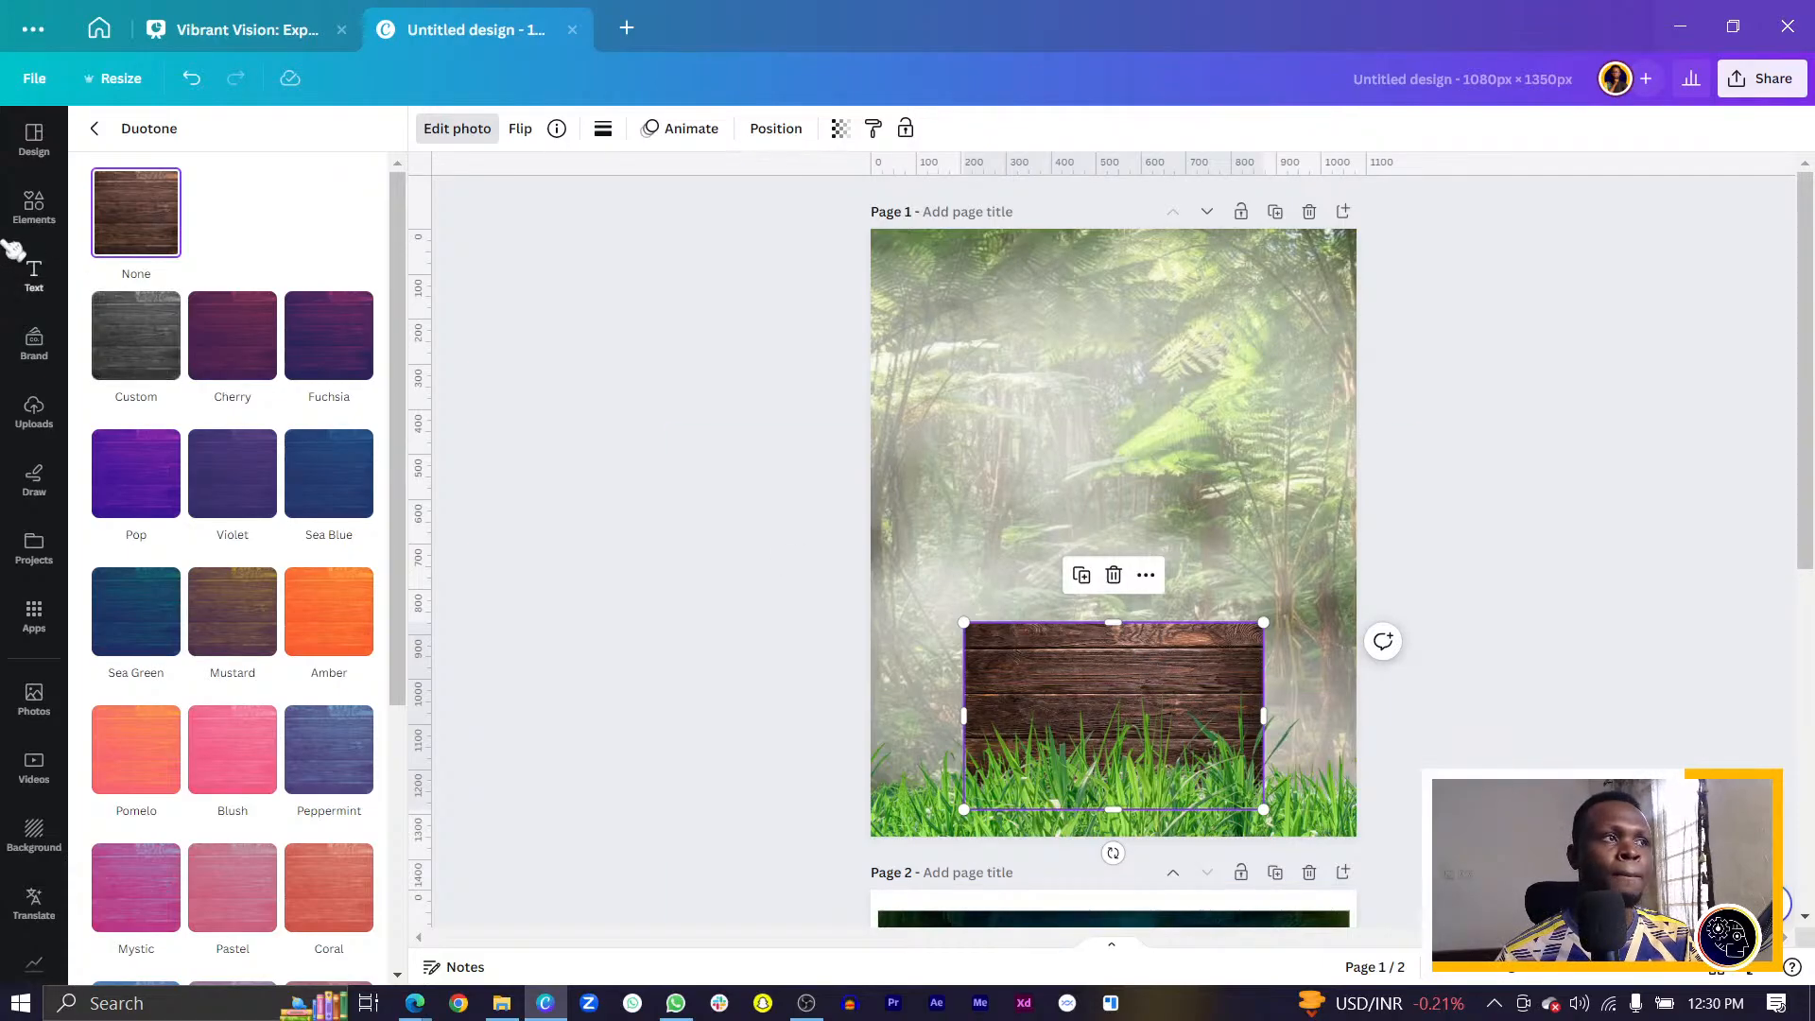
Add the uploaded wooden board with green leaves to page 1 and delete the dark wood plank photo.
{"action": "left_click", "coordinate": [41, 414]}
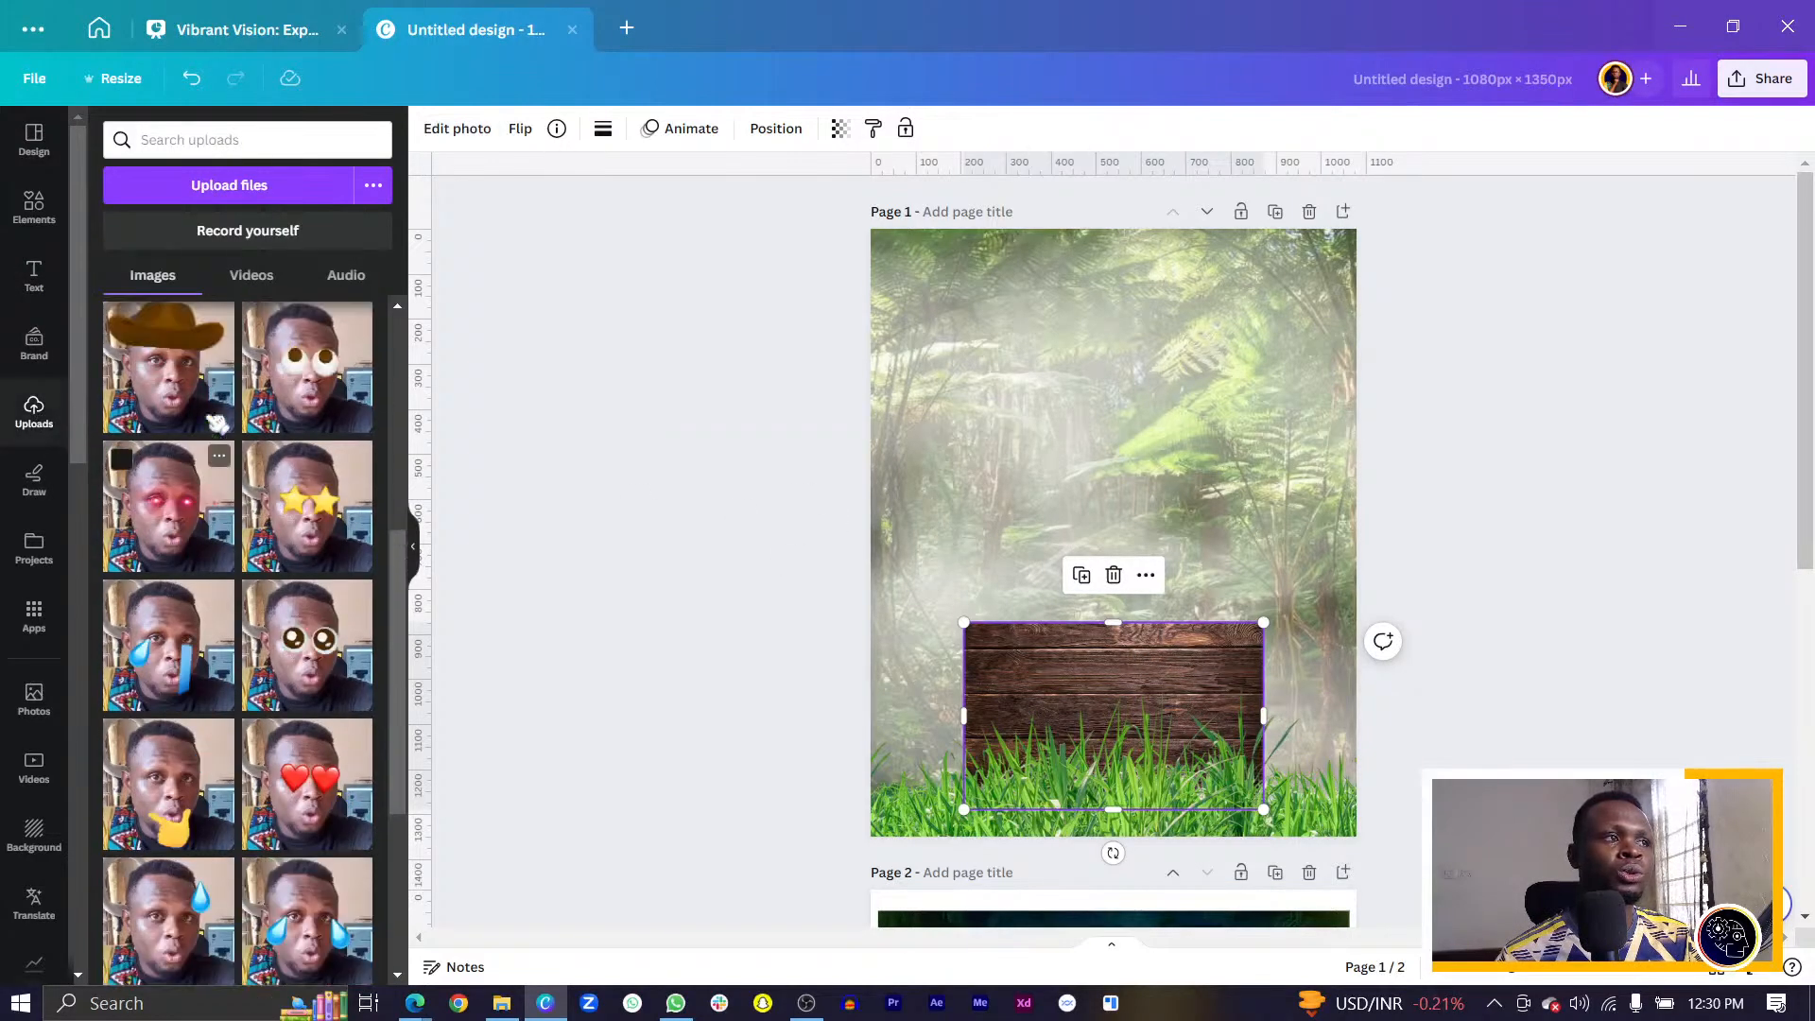
{"action": "left_click", "coordinate": [180, 400]}
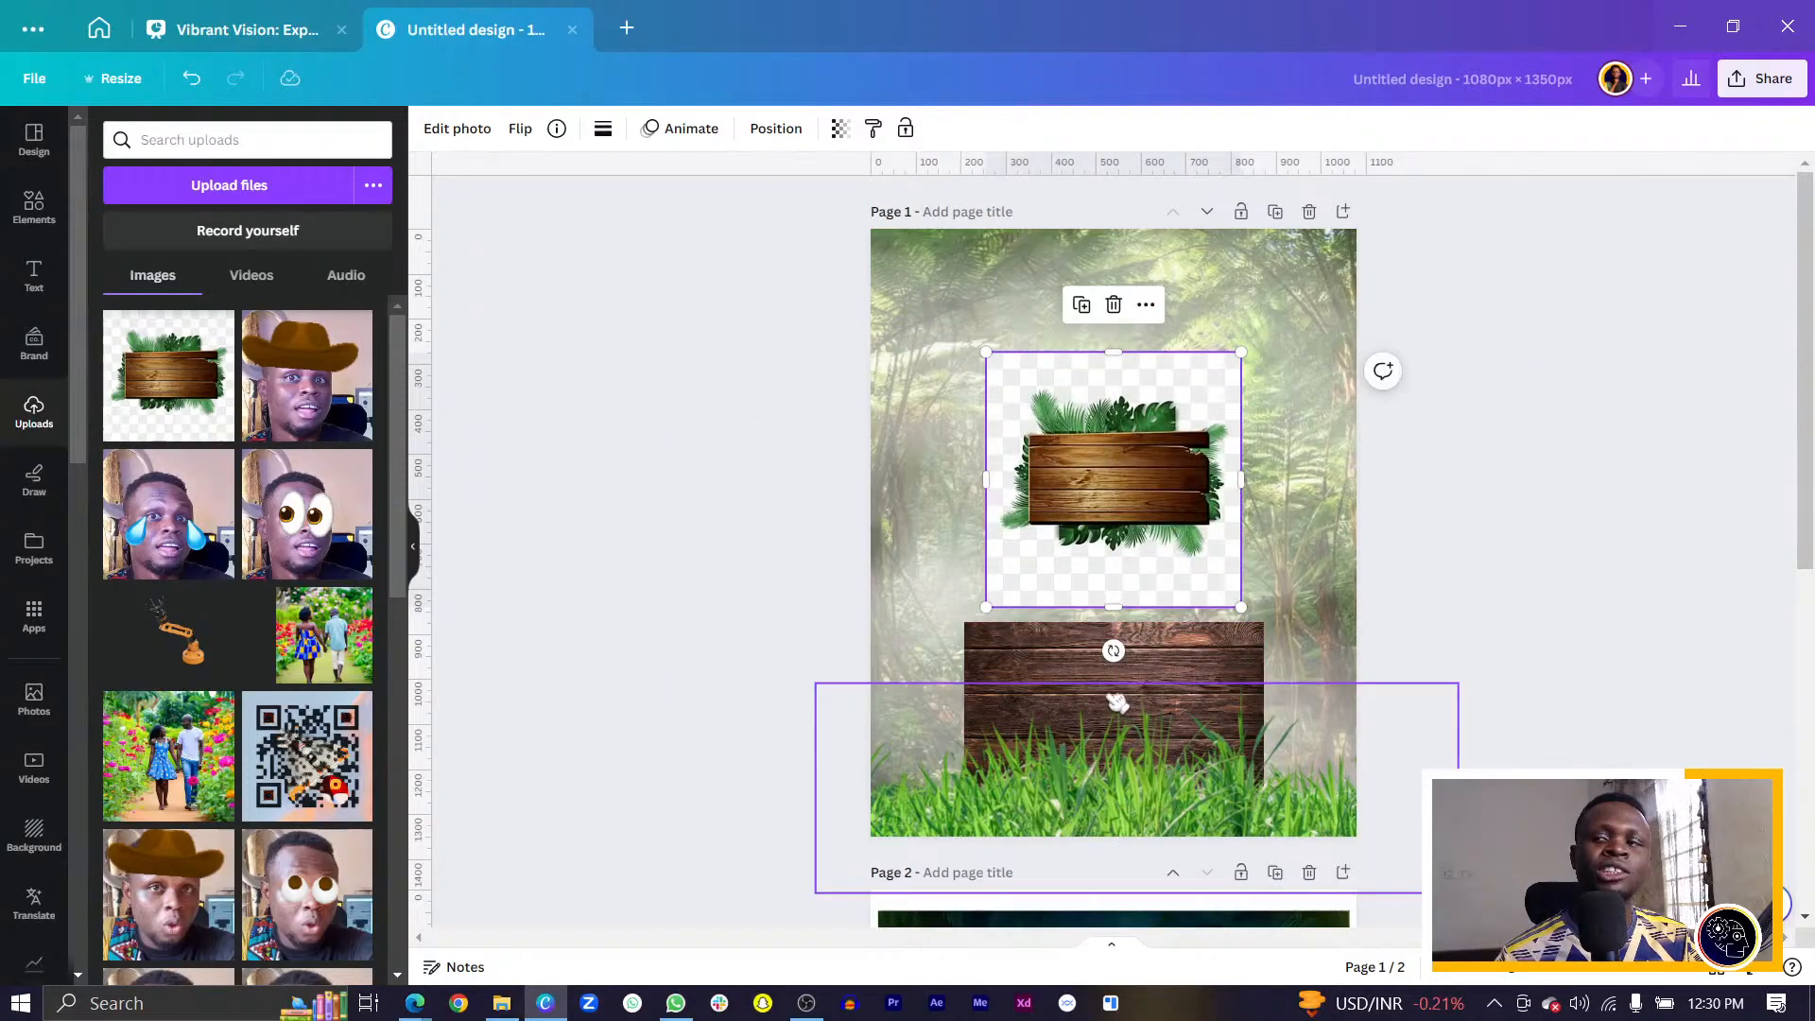
{"action": "left_click", "coordinate": [1068, 658]}
{"action": "key", "text": "Delete"}
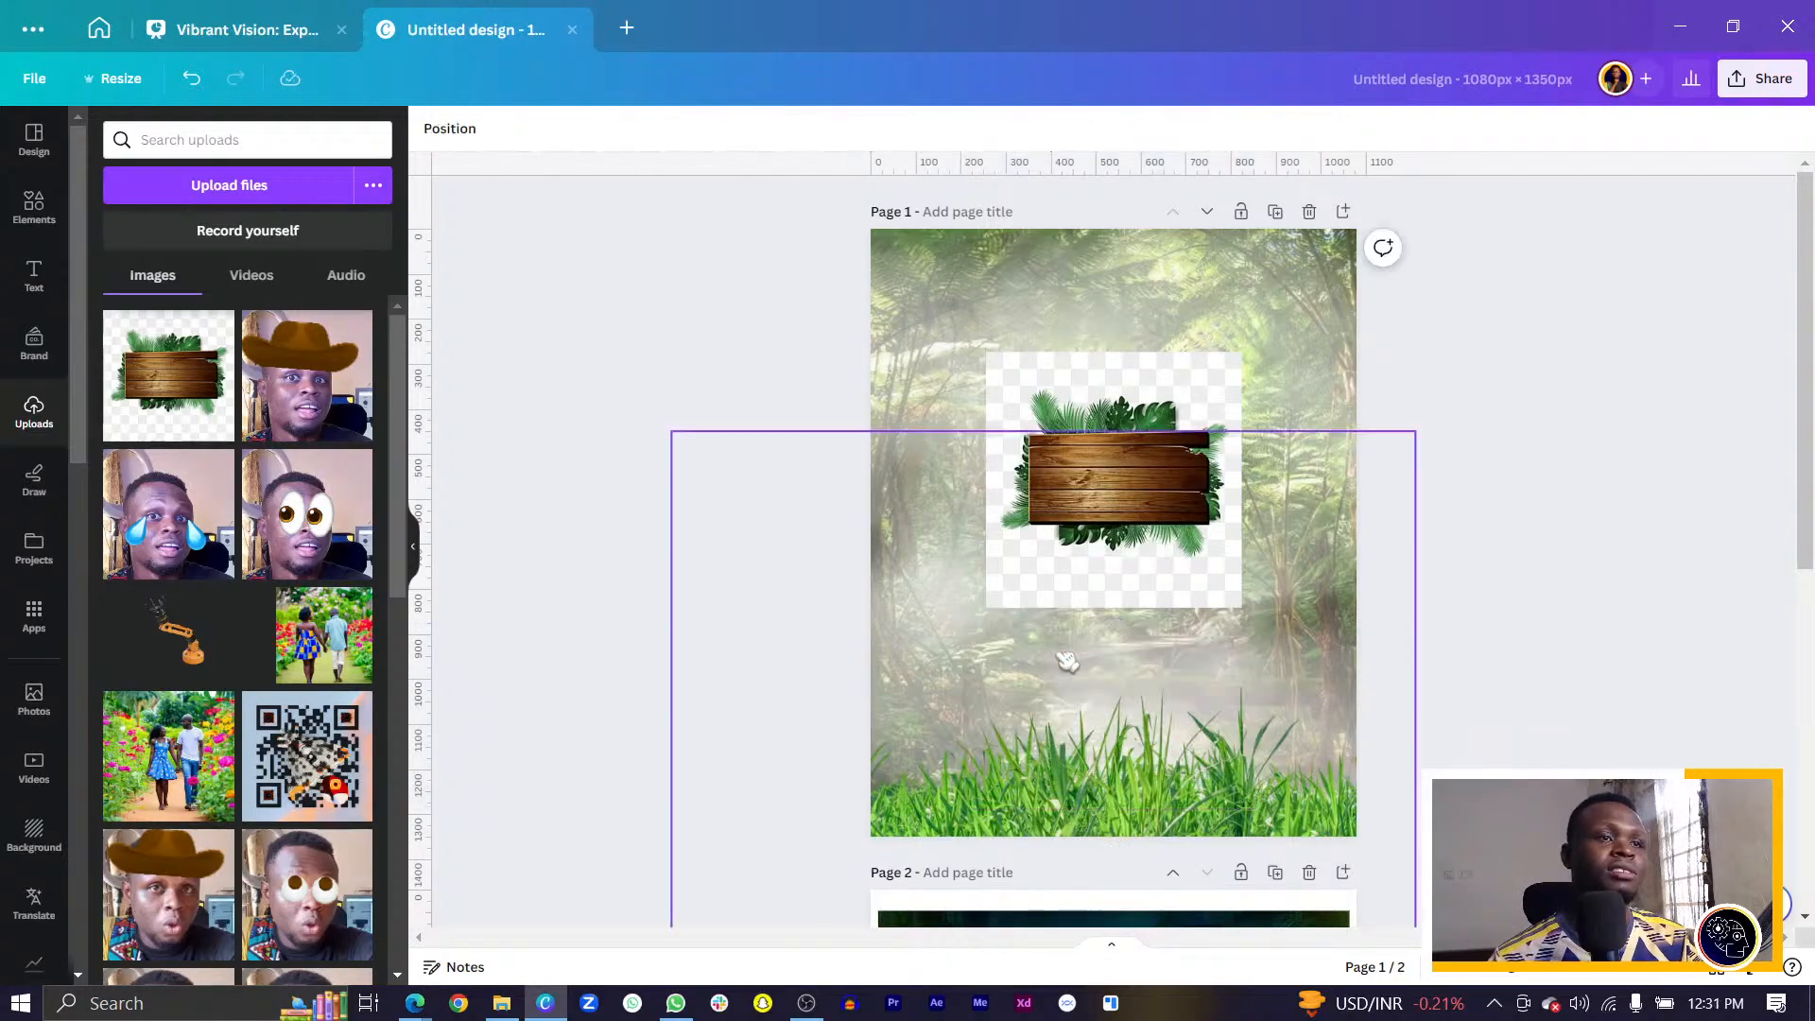
Move the leafy wooden board down over the grass on page 1 and enlarge it slightly.
{"action": "left_click_drag", "start_coordinate": [1117, 397], "coordinate": [1112, 612]}
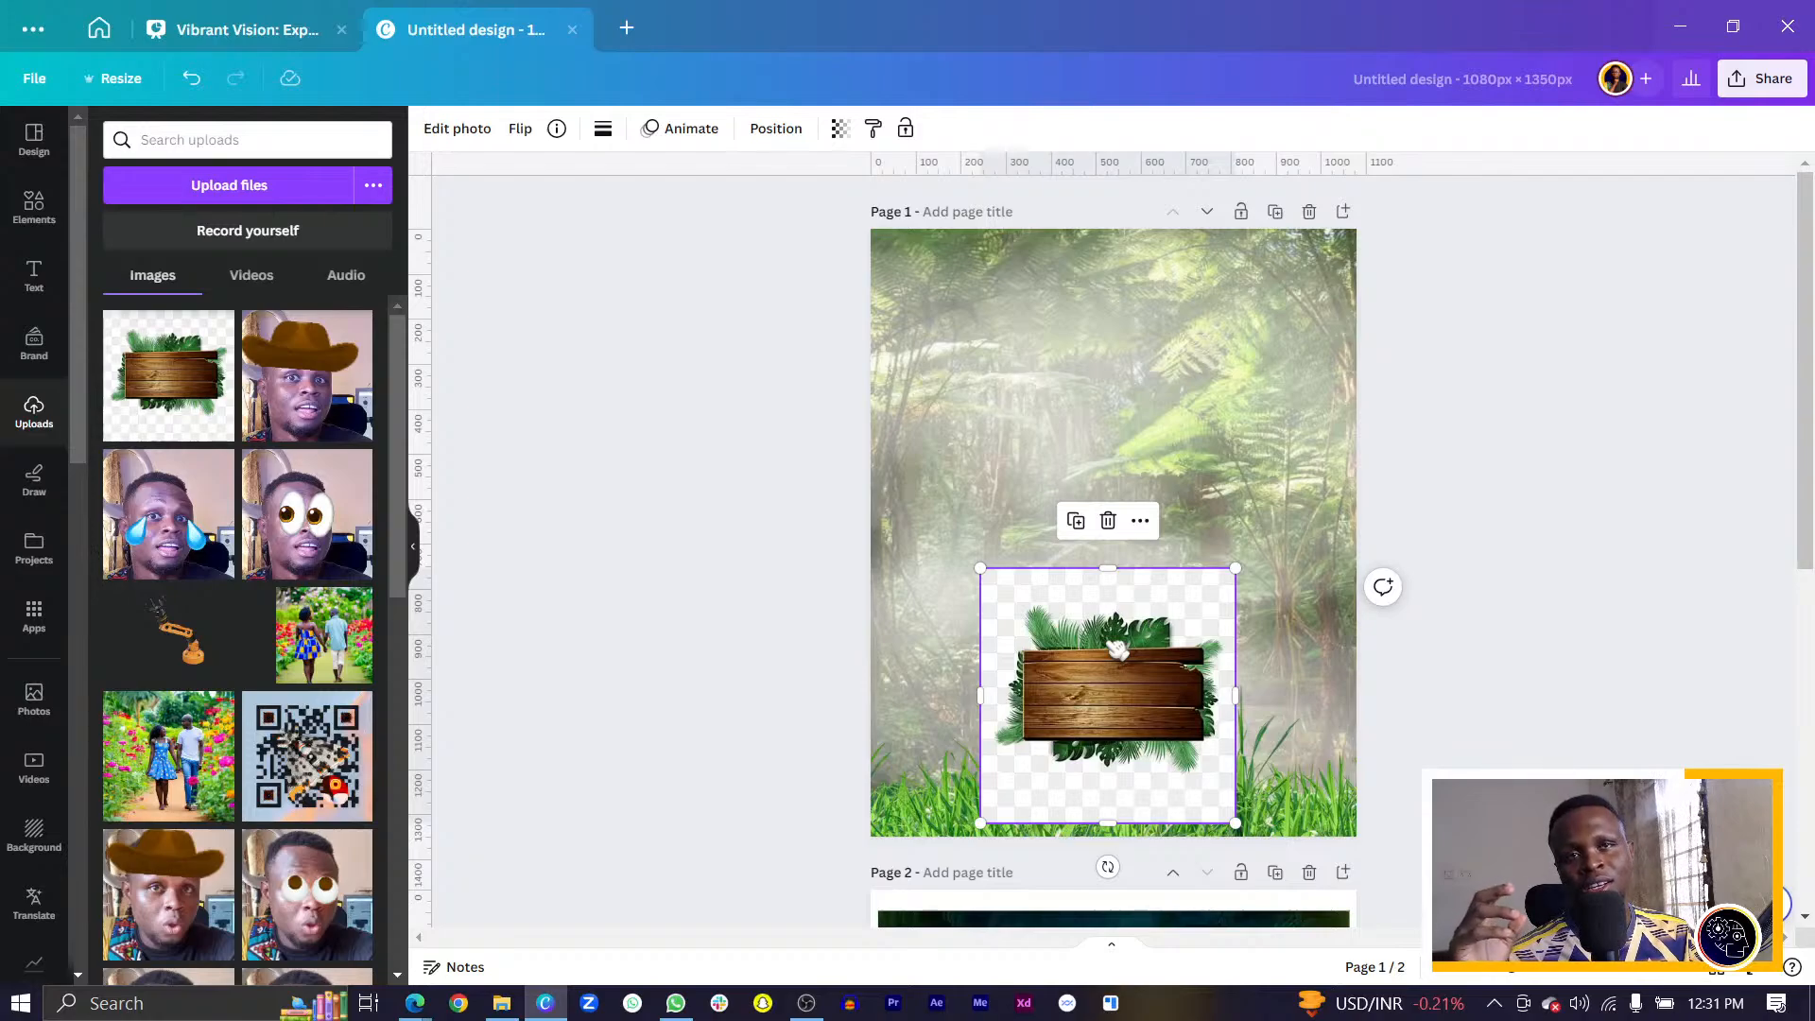
{"action": "left_click_drag", "start_coordinate": [1118, 648], "coordinate": [1125, 648]}
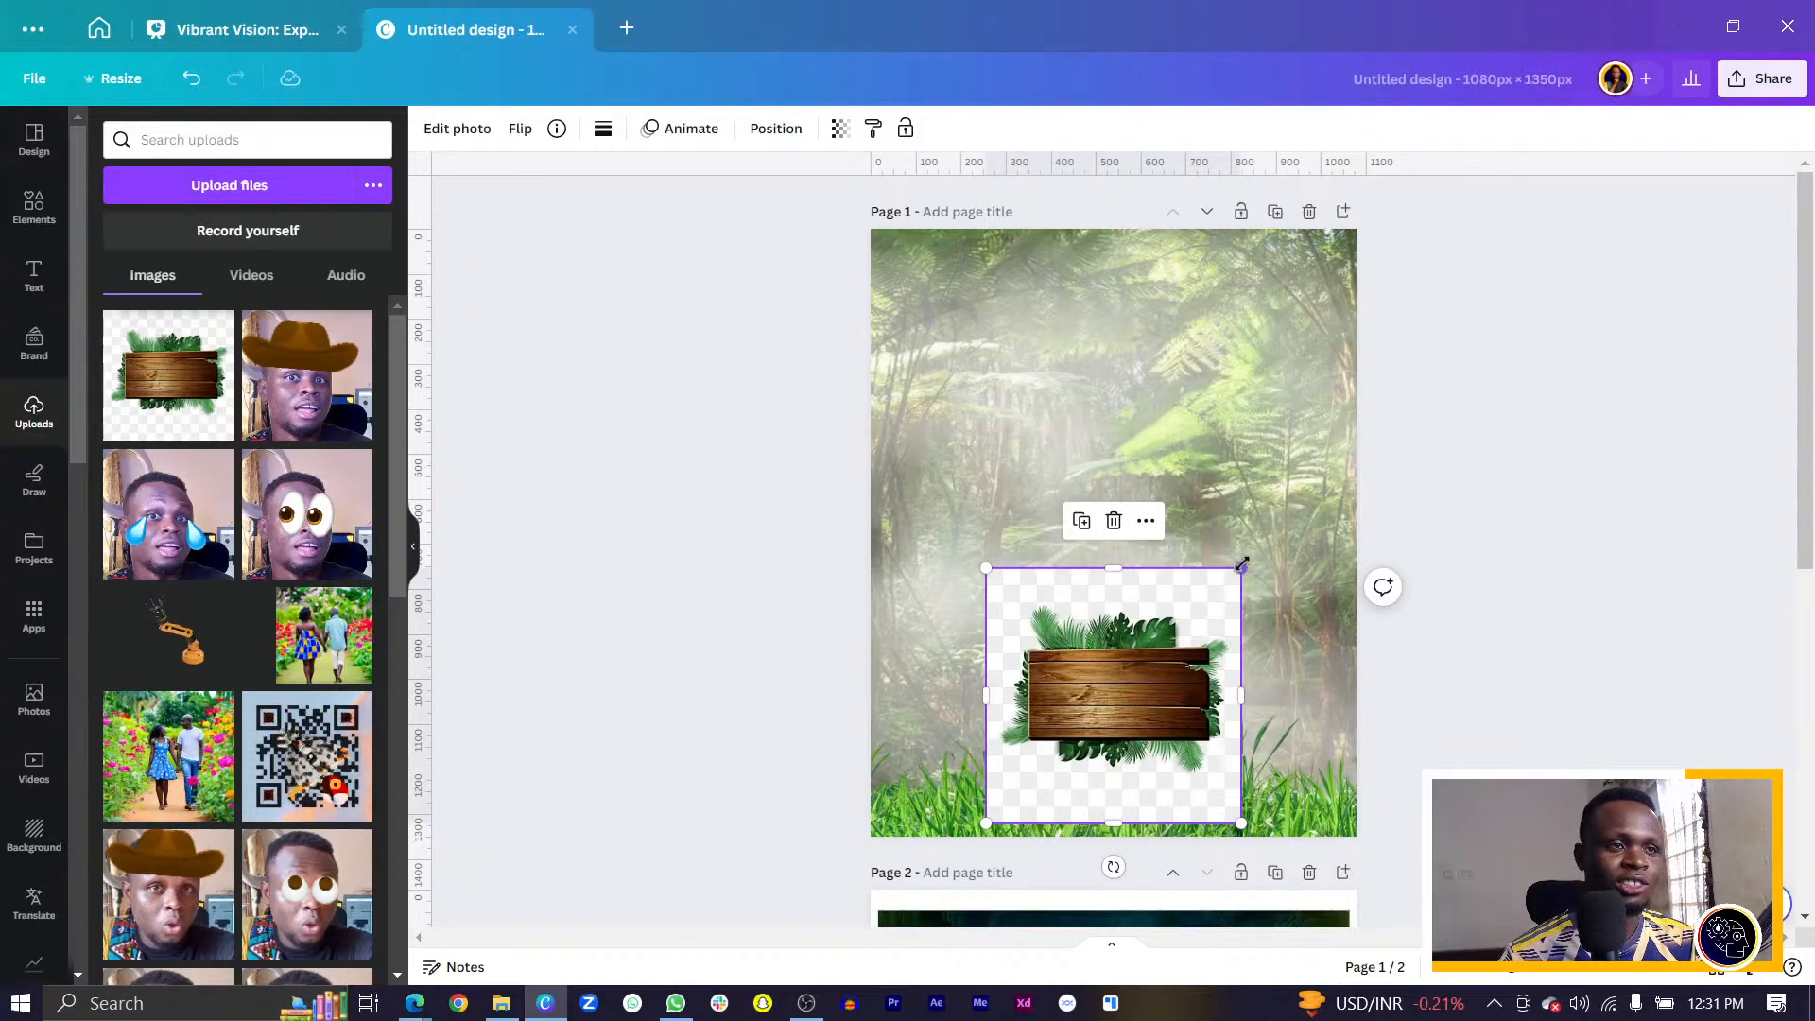
{"action": "left_click_drag", "start_coordinate": [1232, 567], "coordinate": [1286, 520]}
{"action": "left_click_drag", "start_coordinate": [1157, 618], "coordinate": [1154, 662]}
Remove the checkered background from the leafy wooden board image with BG Remover.
{"action": "left_click", "coordinate": [484, 132]}
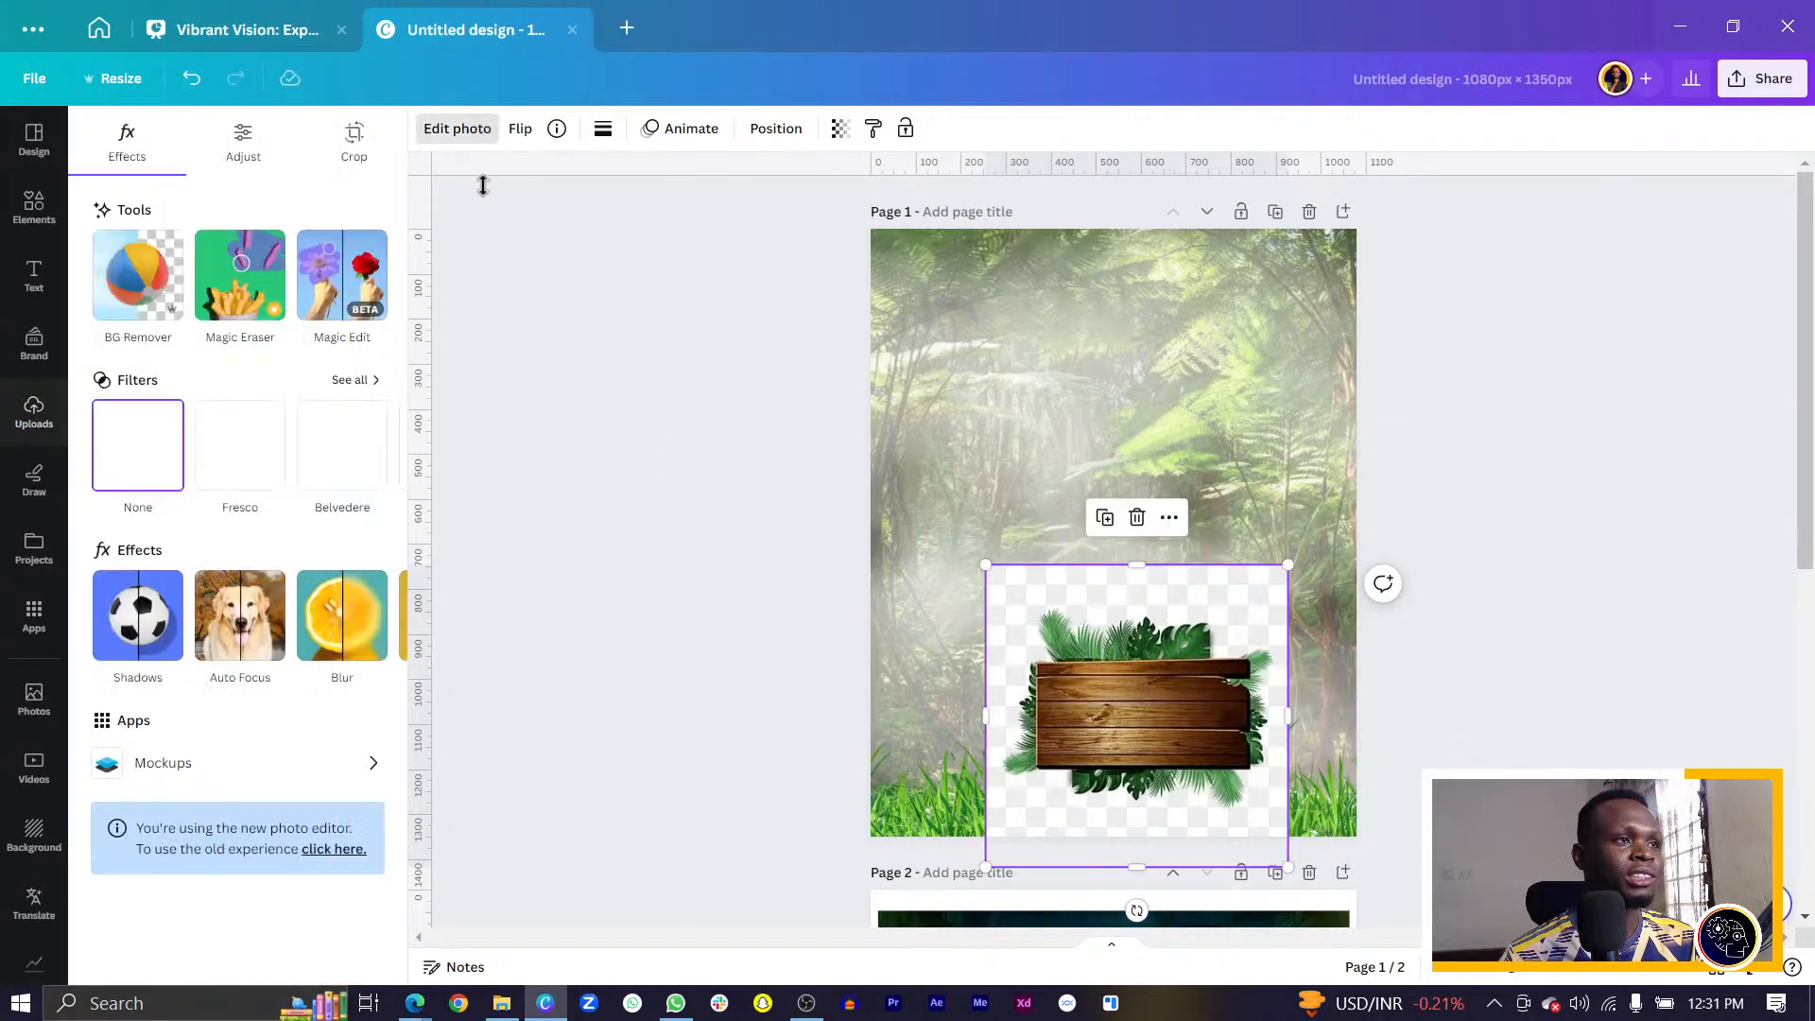
{"action": "left_click", "coordinate": [138, 274]}
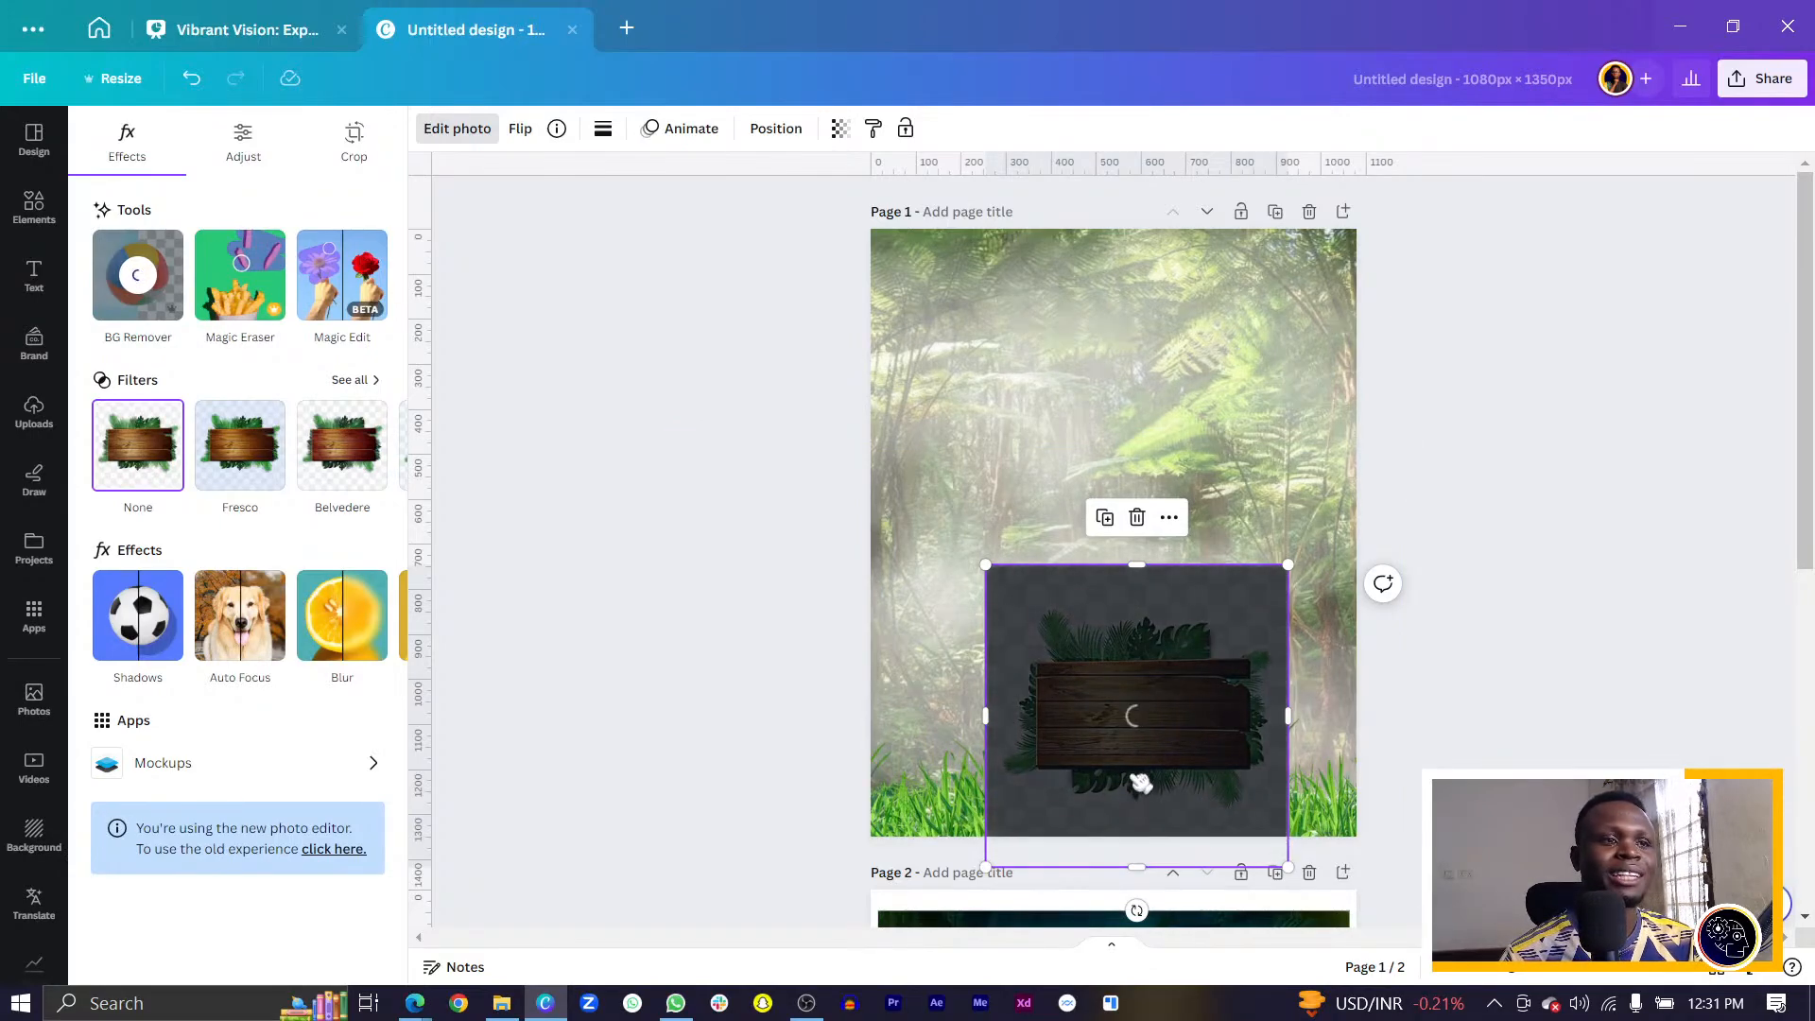
{"action": "scroll", "coordinate": [1062, 667], "scroll_direction": "down", "scroll_amount": 3}
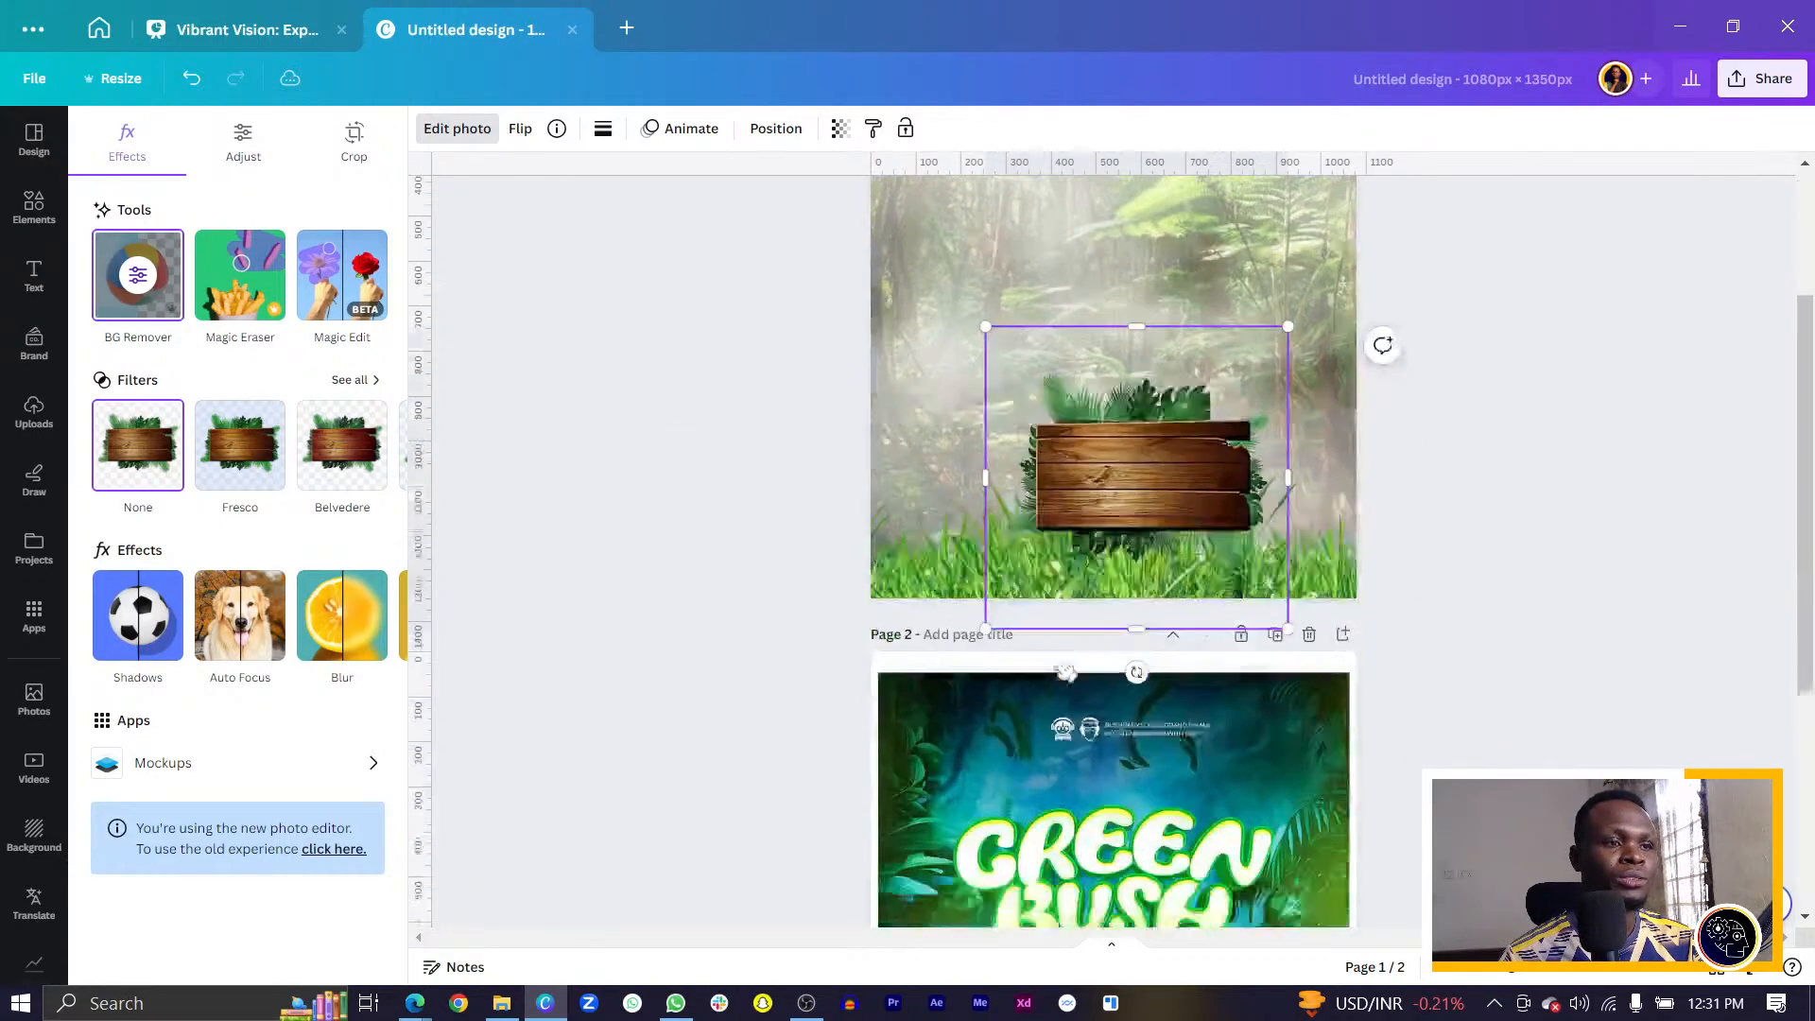
{"action": "scroll", "coordinate": [1062, 667], "scroll_direction": "up", "scroll_amount": 3}
Enlarge the leafy board to nearly the page width, center it horizontally, and send it backward behind the grass.
{"action": "left_click_drag", "start_coordinate": [1164, 743], "coordinate": [1123, 738]}
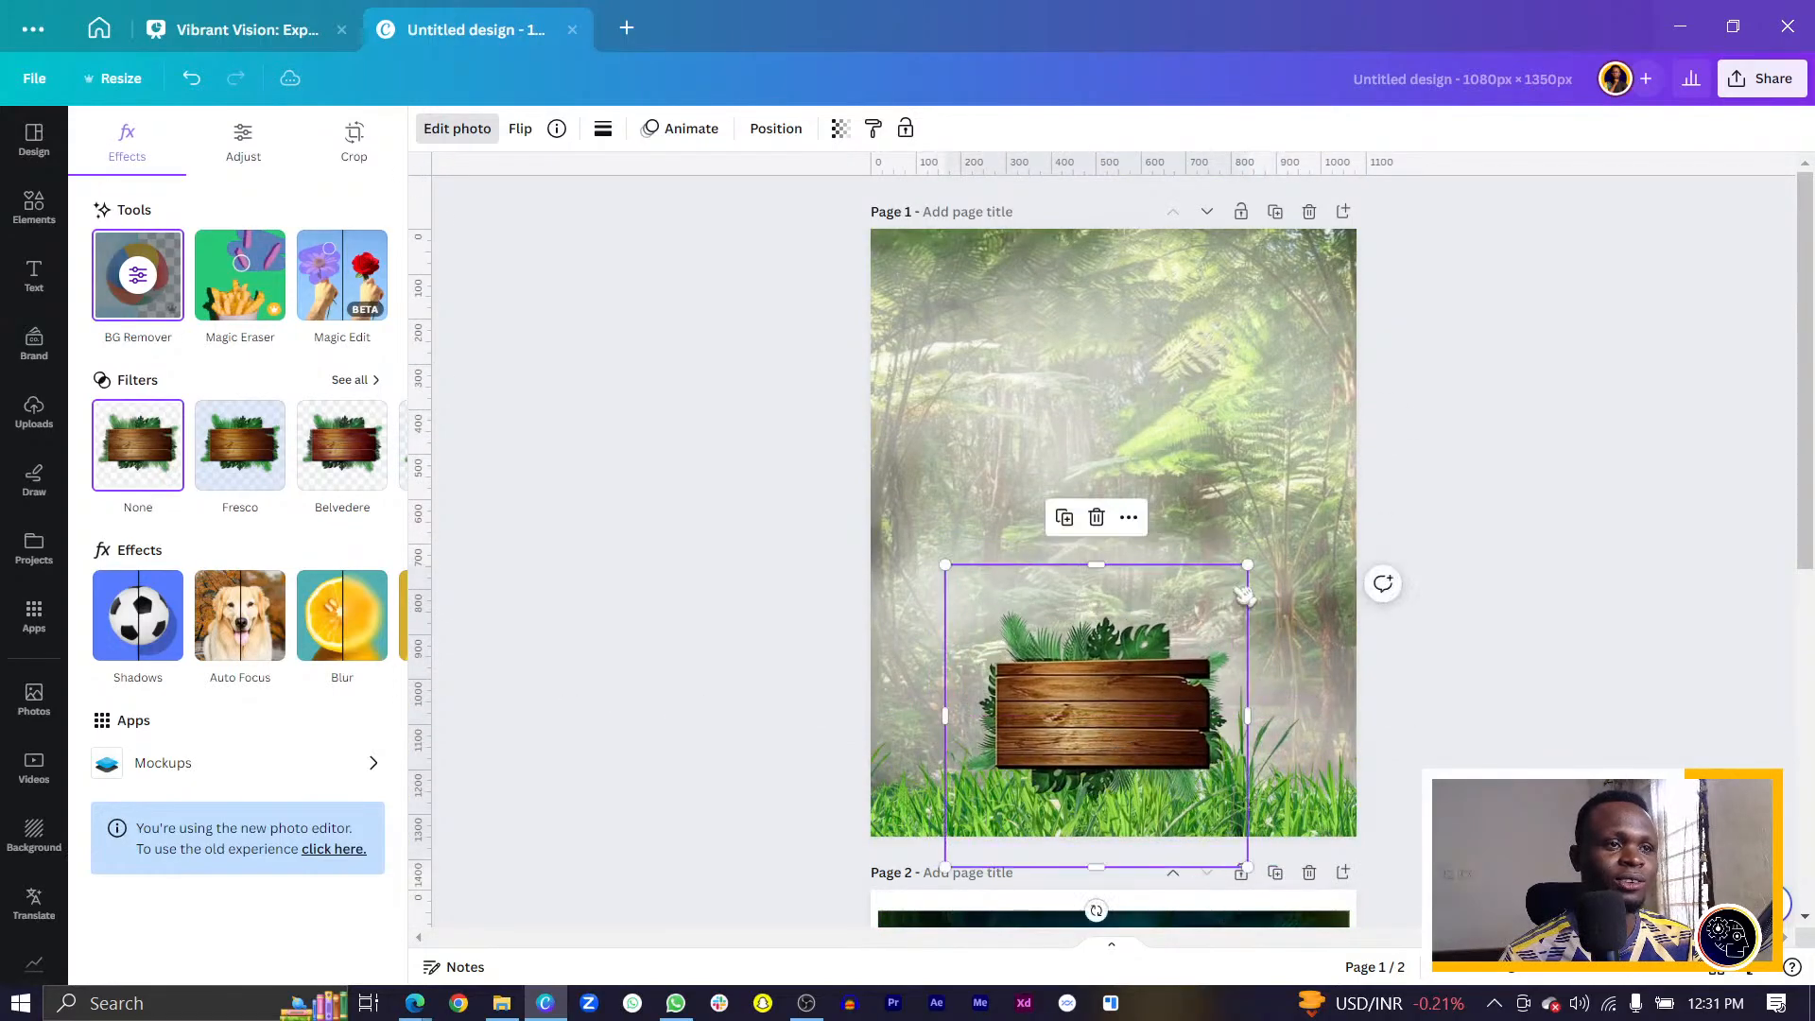
{"action": "left_click_drag", "start_coordinate": [1244, 560], "coordinate": [1385, 425]}
{"action": "left_click_drag", "start_coordinate": [1271, 592], "coordinate": [1216, 663]}
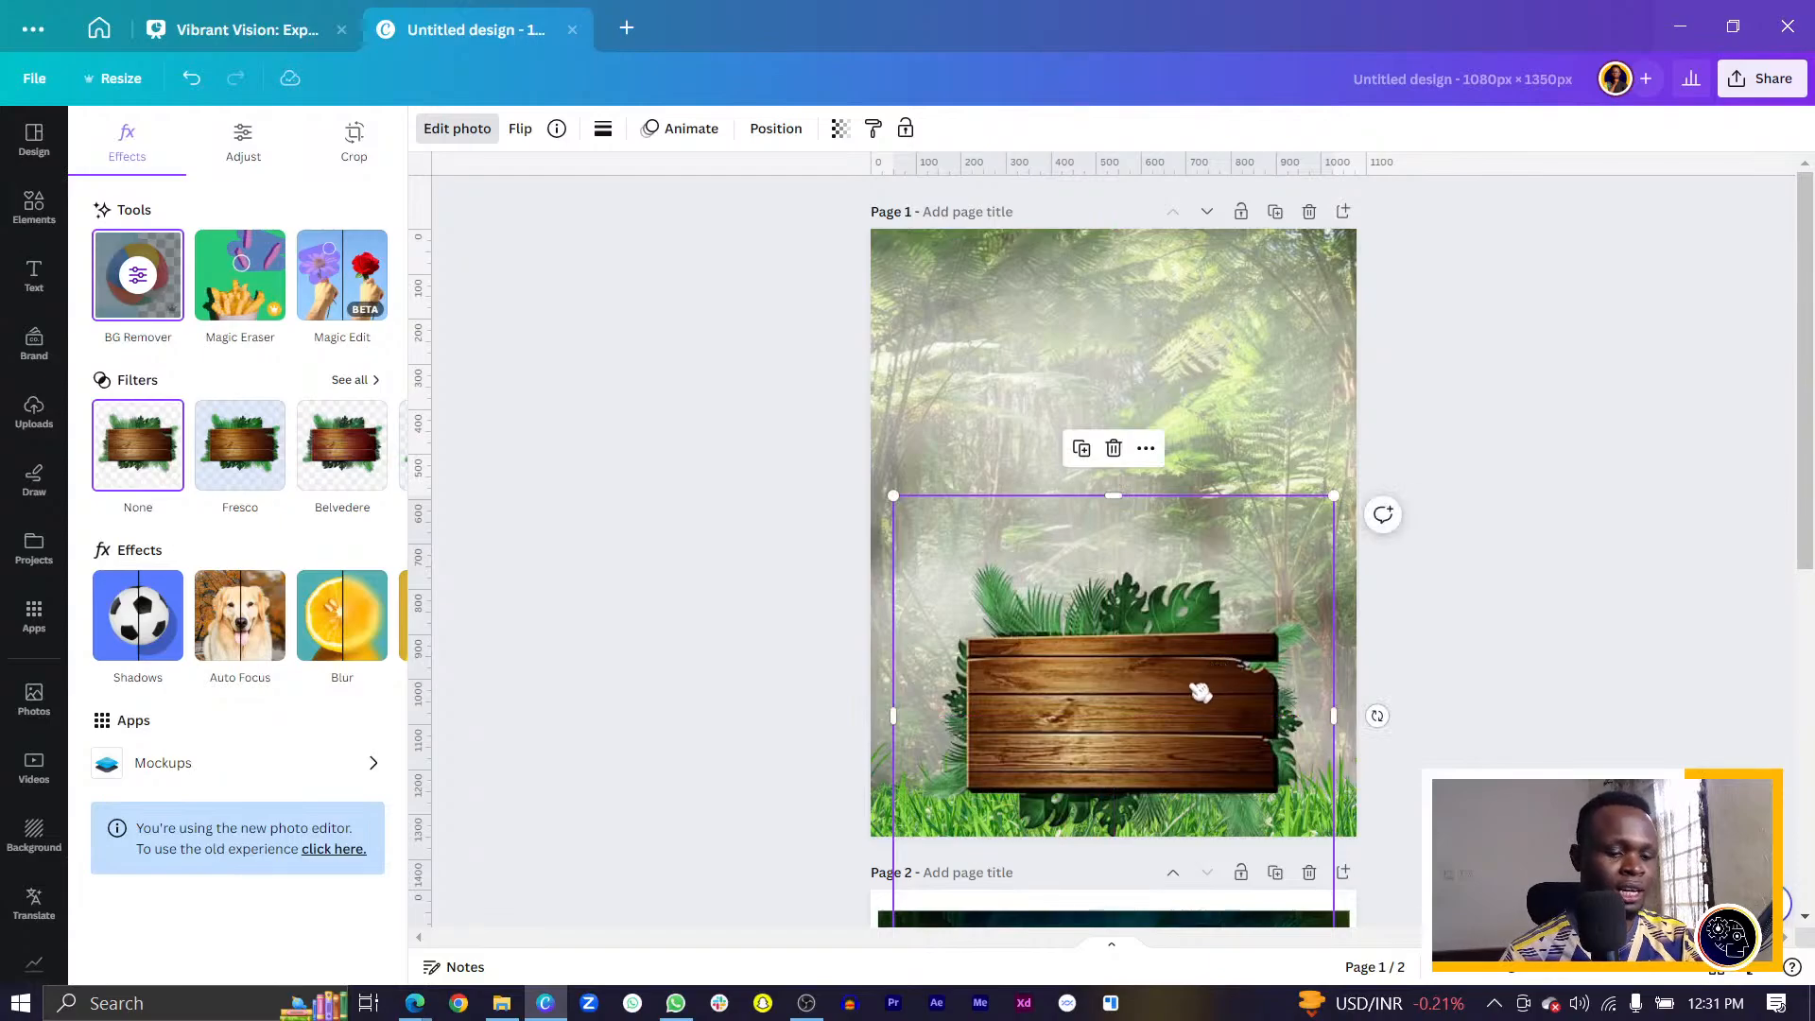
{"action": "key", "text": "ctrl+bracketleft"}
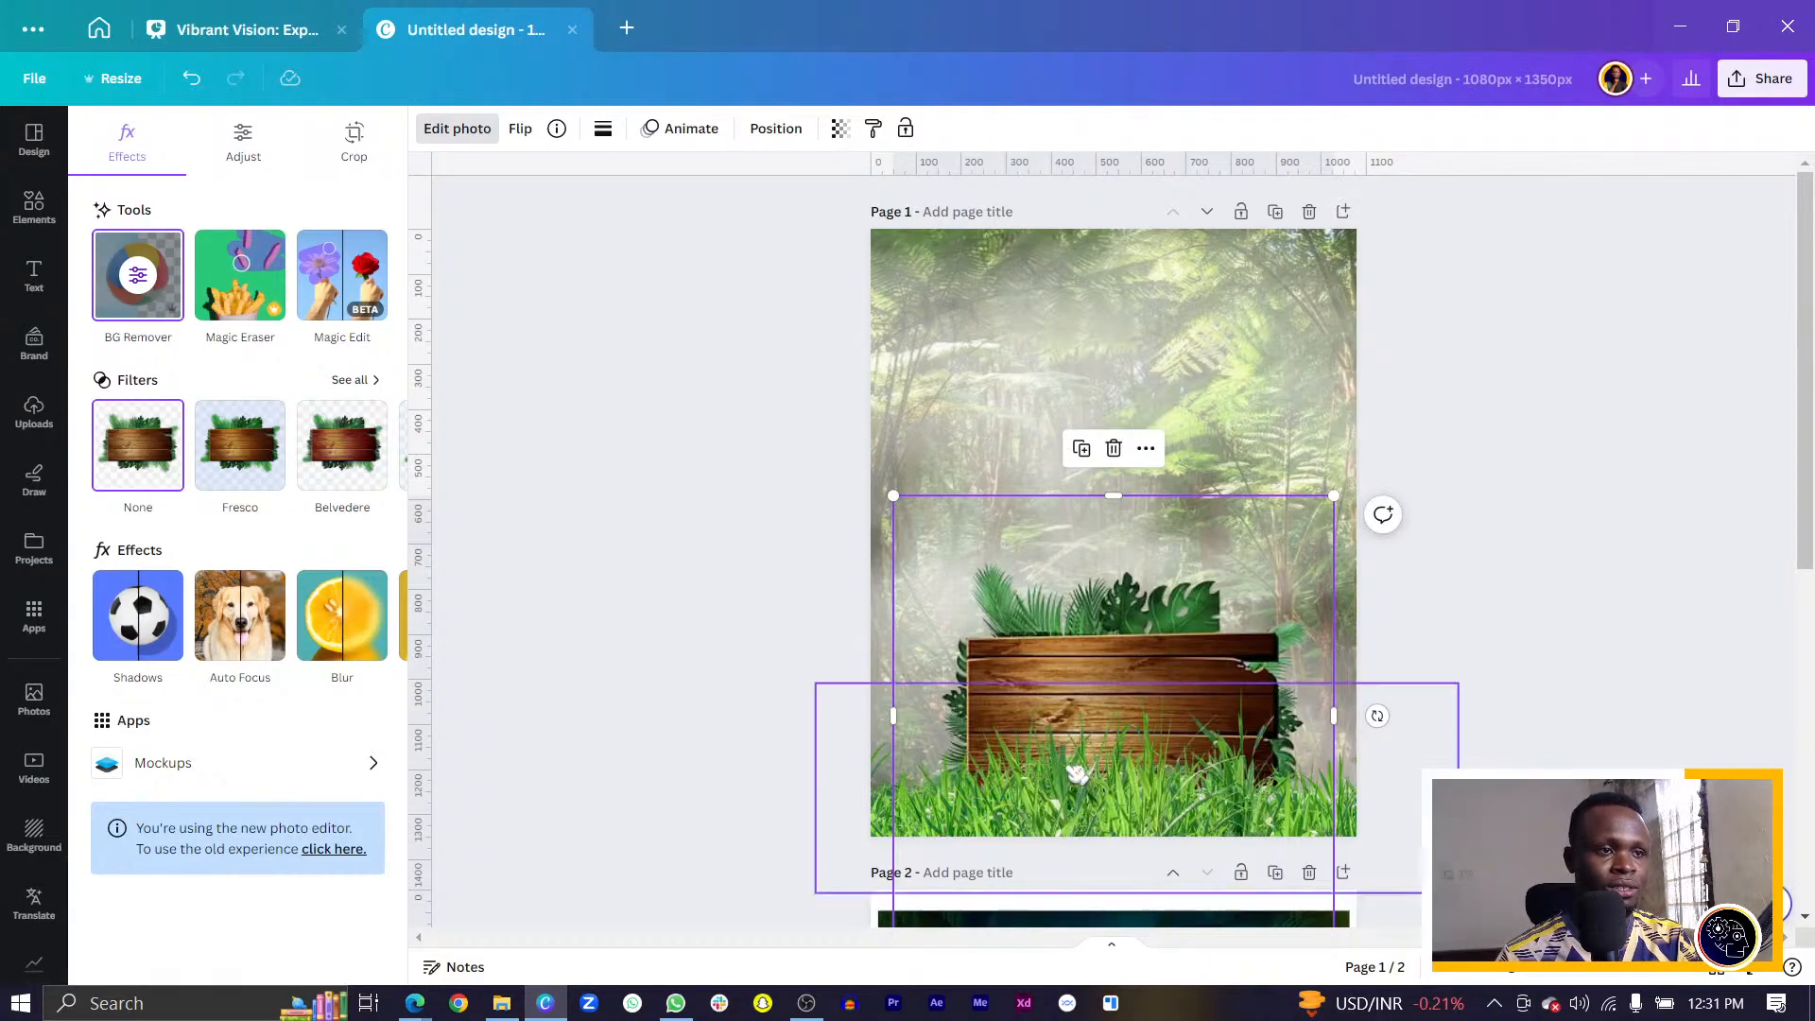
Raise the leafy board slightly and crop the empty margins off all four of its sides.
{"action": "left_click_drag", "start_coordinate": [1078, 647], "coordinate": [1138, 555]}
{"action": "left_click_drag", "start_coordinate": [1114, 472], "coordinate": [1113, 532]}
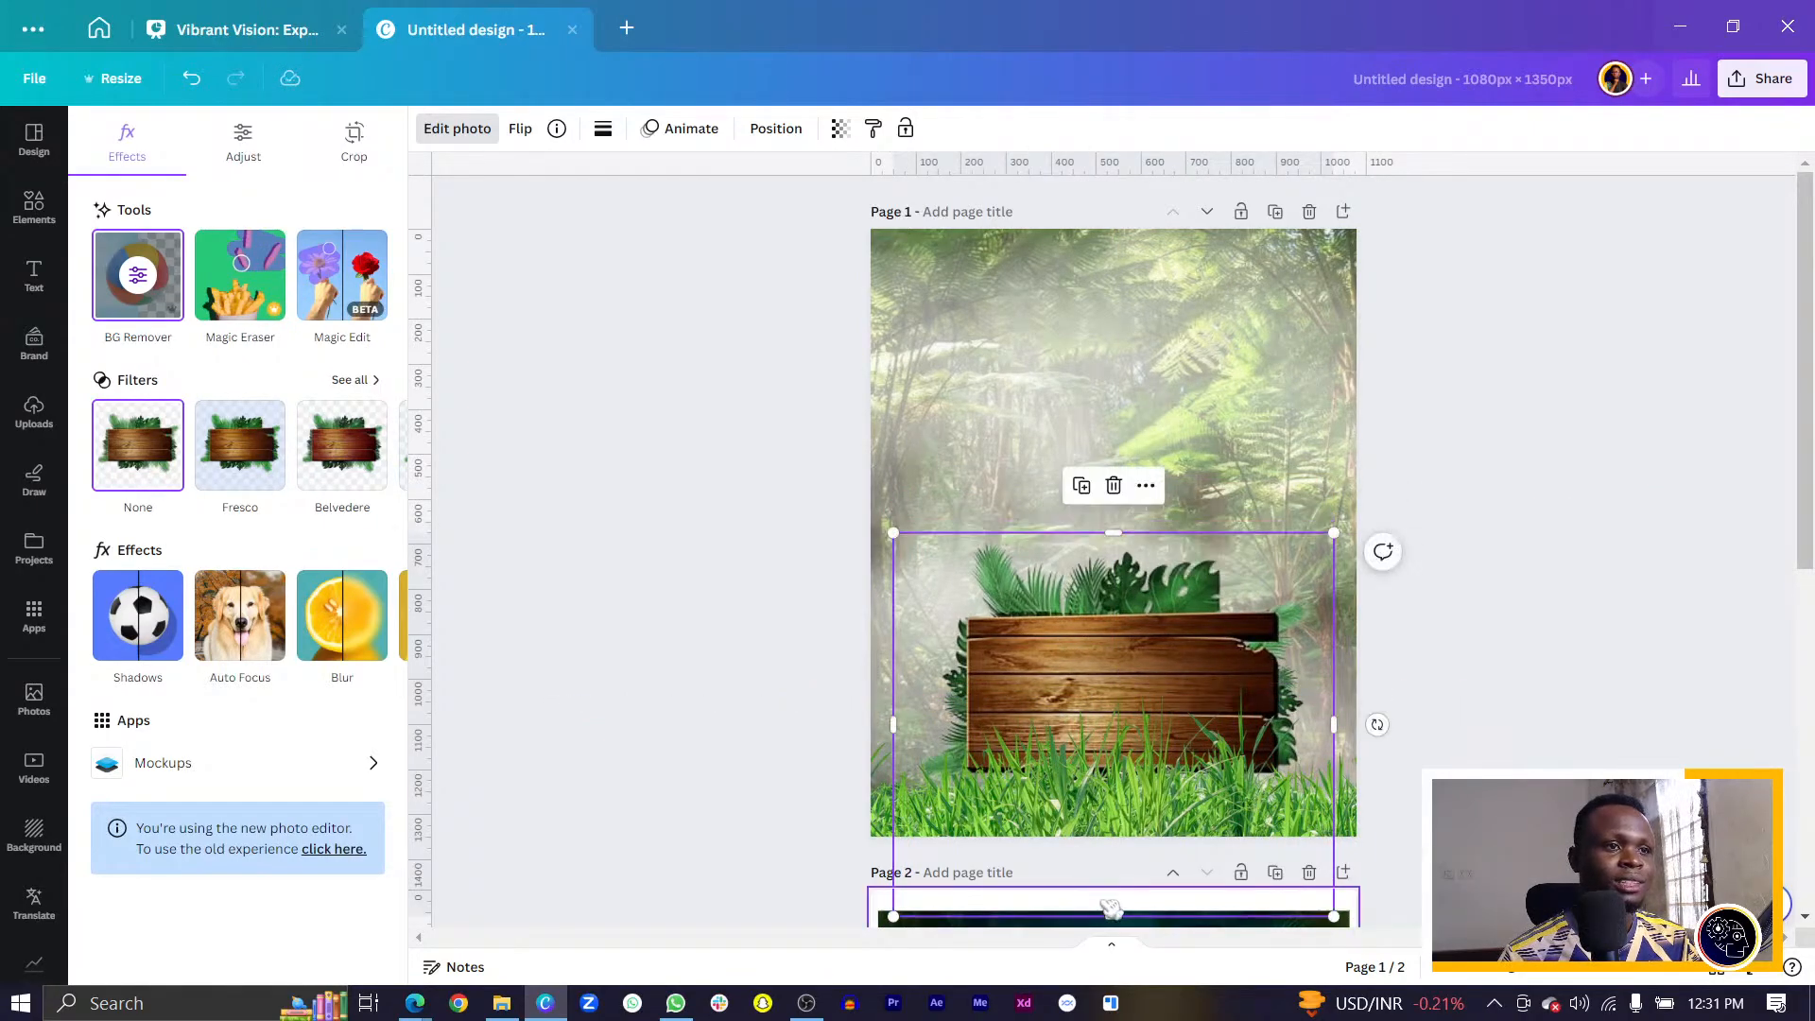
{"action": "left_click_drag", "start_coordinate": [1110, 919], "coordinate": [1113, 815]}
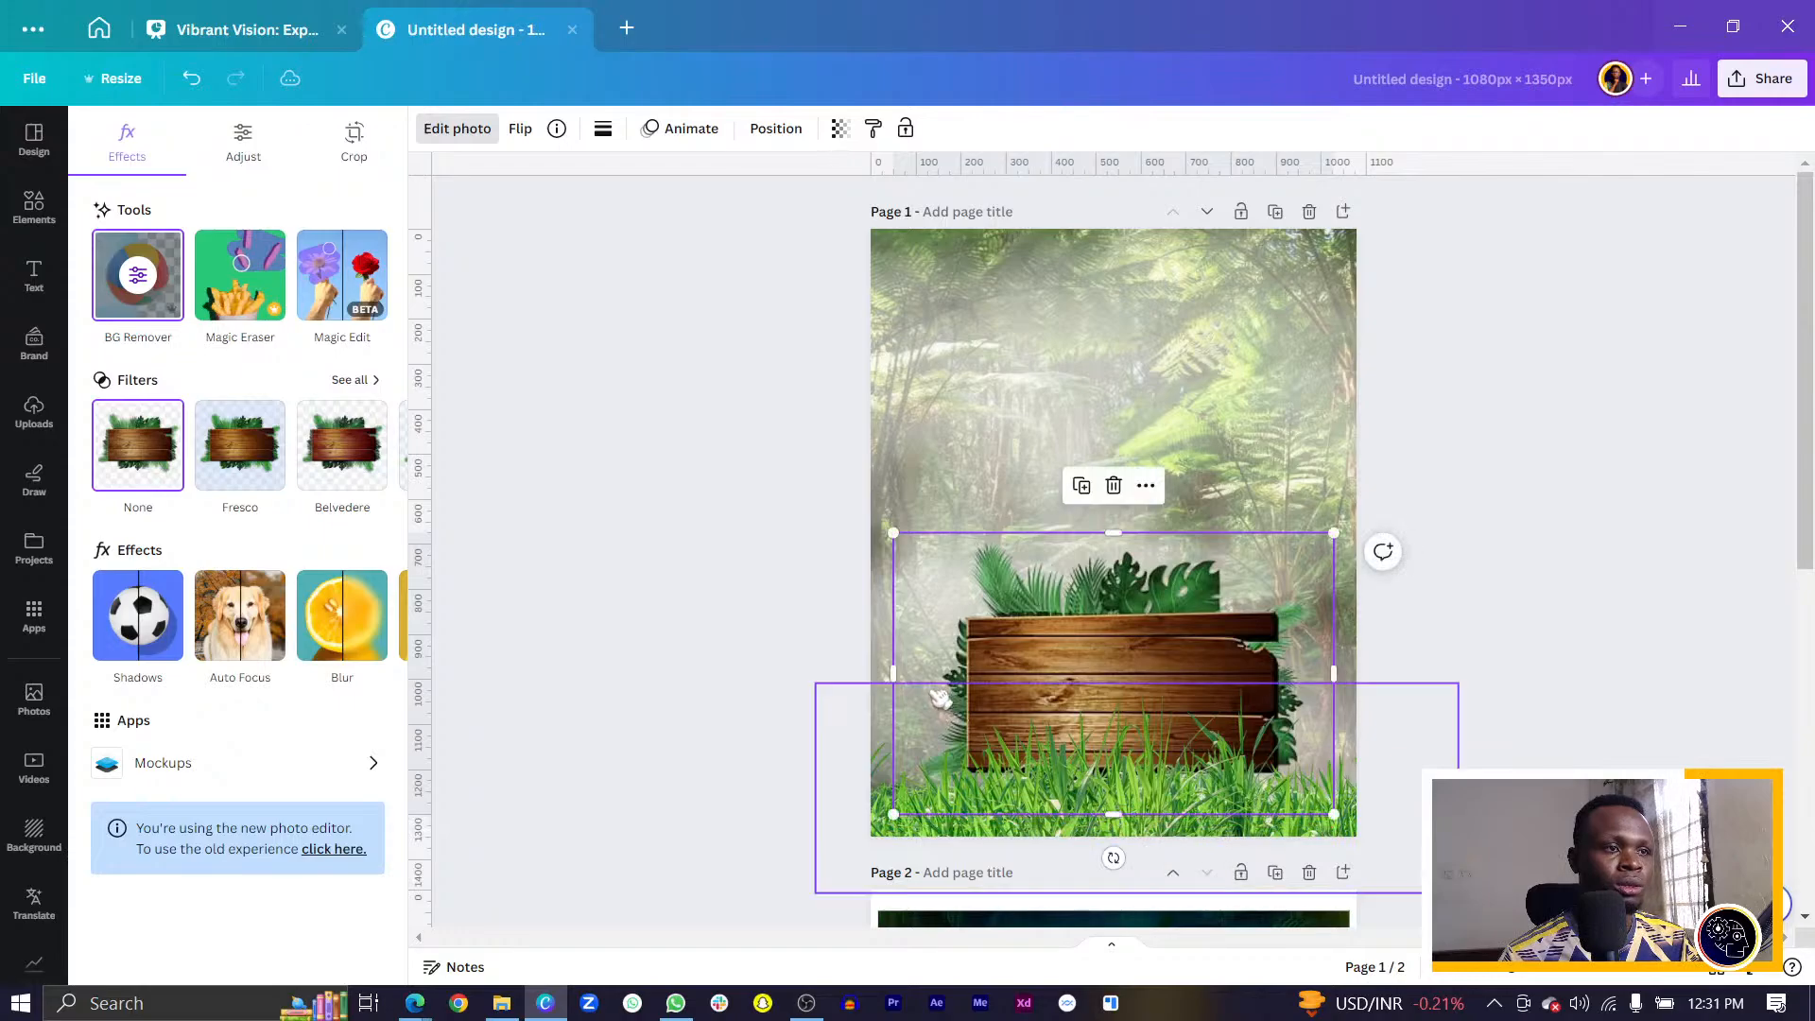
{"action": "left_click_drag", "start_coordinate": [896, 672], "coordinate": [932, 672]}
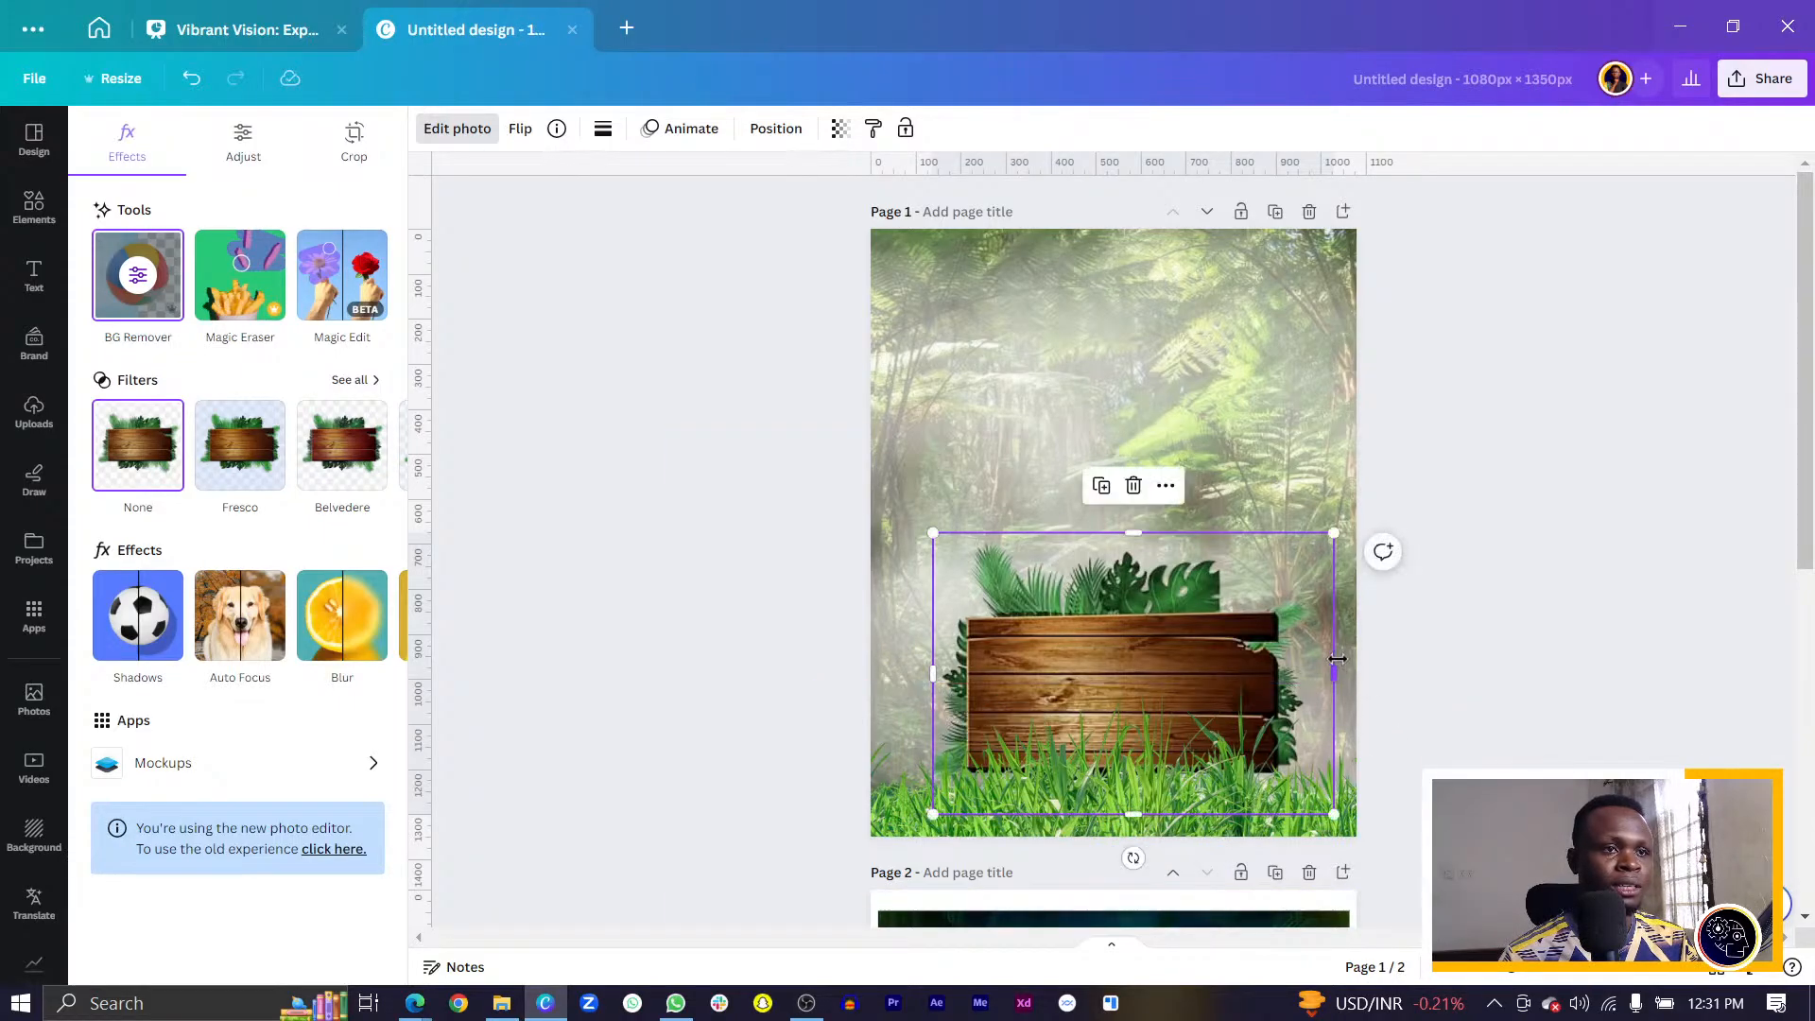
{"action": "left_click_drag", "start_coordinate": [1333, 662], "coordinate": [1299, 657]}
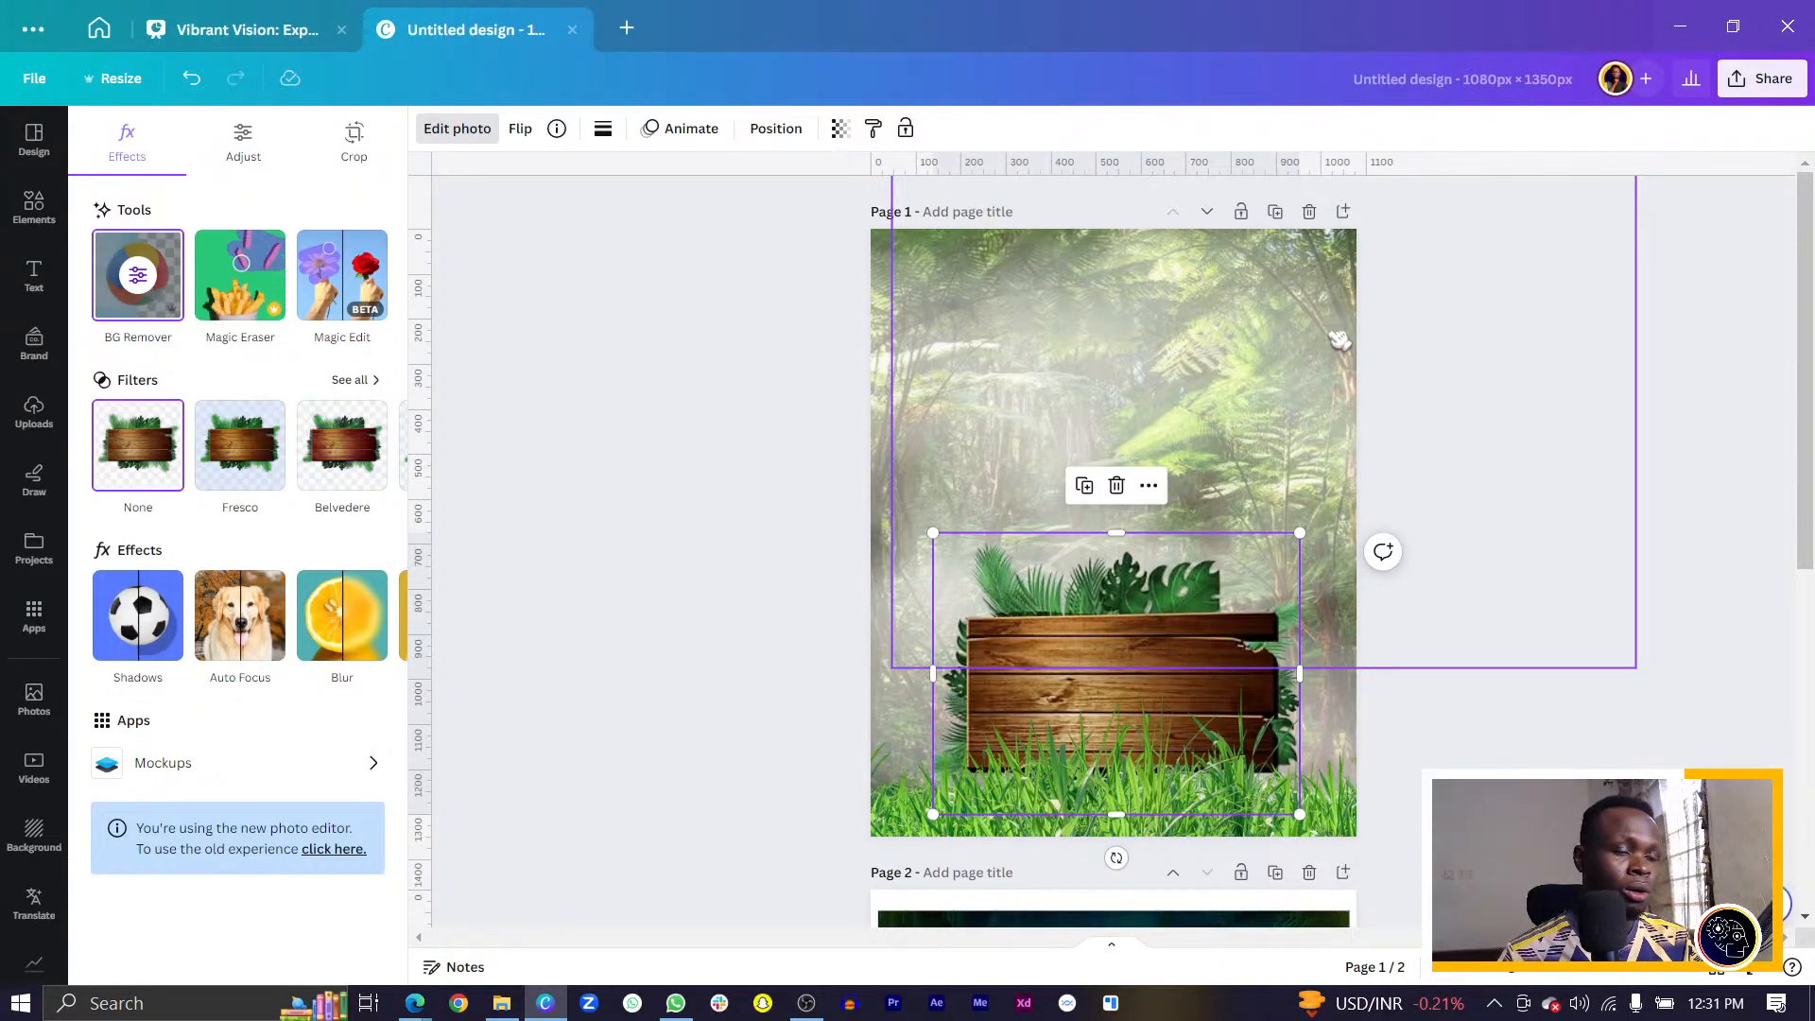
Shift the fog overlay aside to reach the forest background photo and set the background's brightness to -86.
{"action": "left_click_drag", "start_coordinate": [1338, 340], "coordinate": [981, 409]}
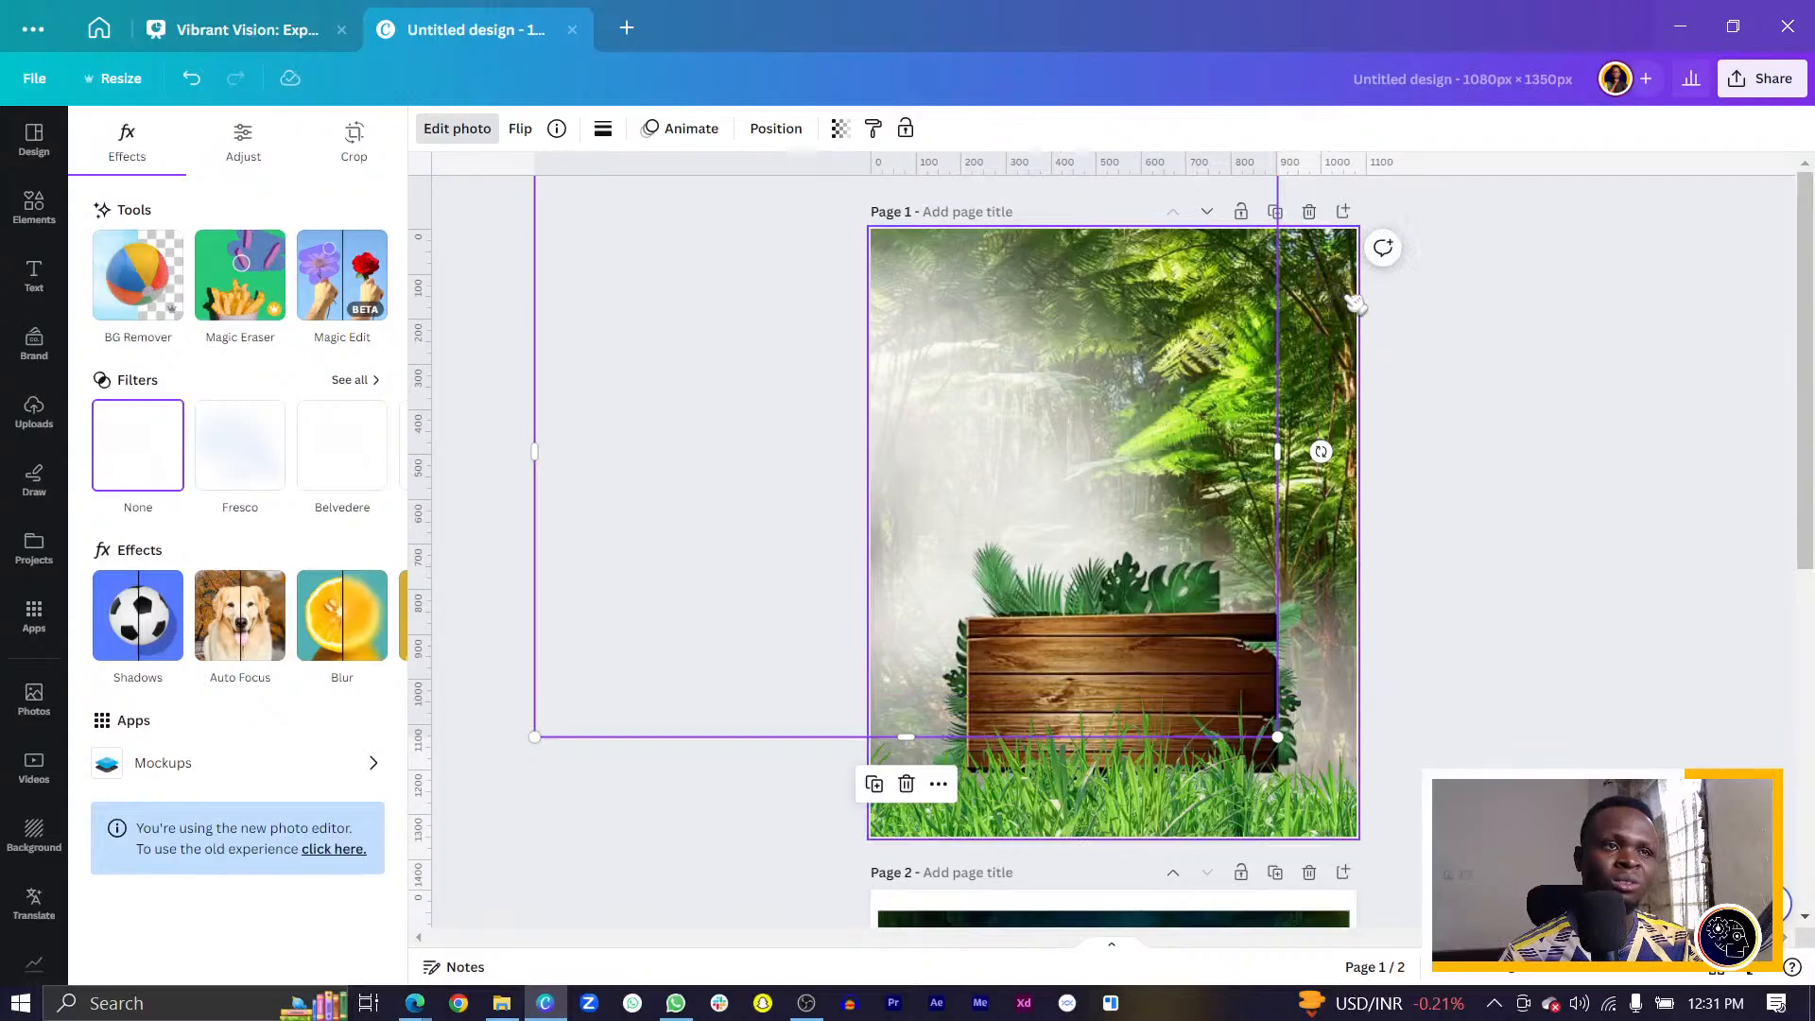
{"action": "left_click", "coordinate": [1354, 300]}
{"action": "left_click", "coordinate": [240, 159]}
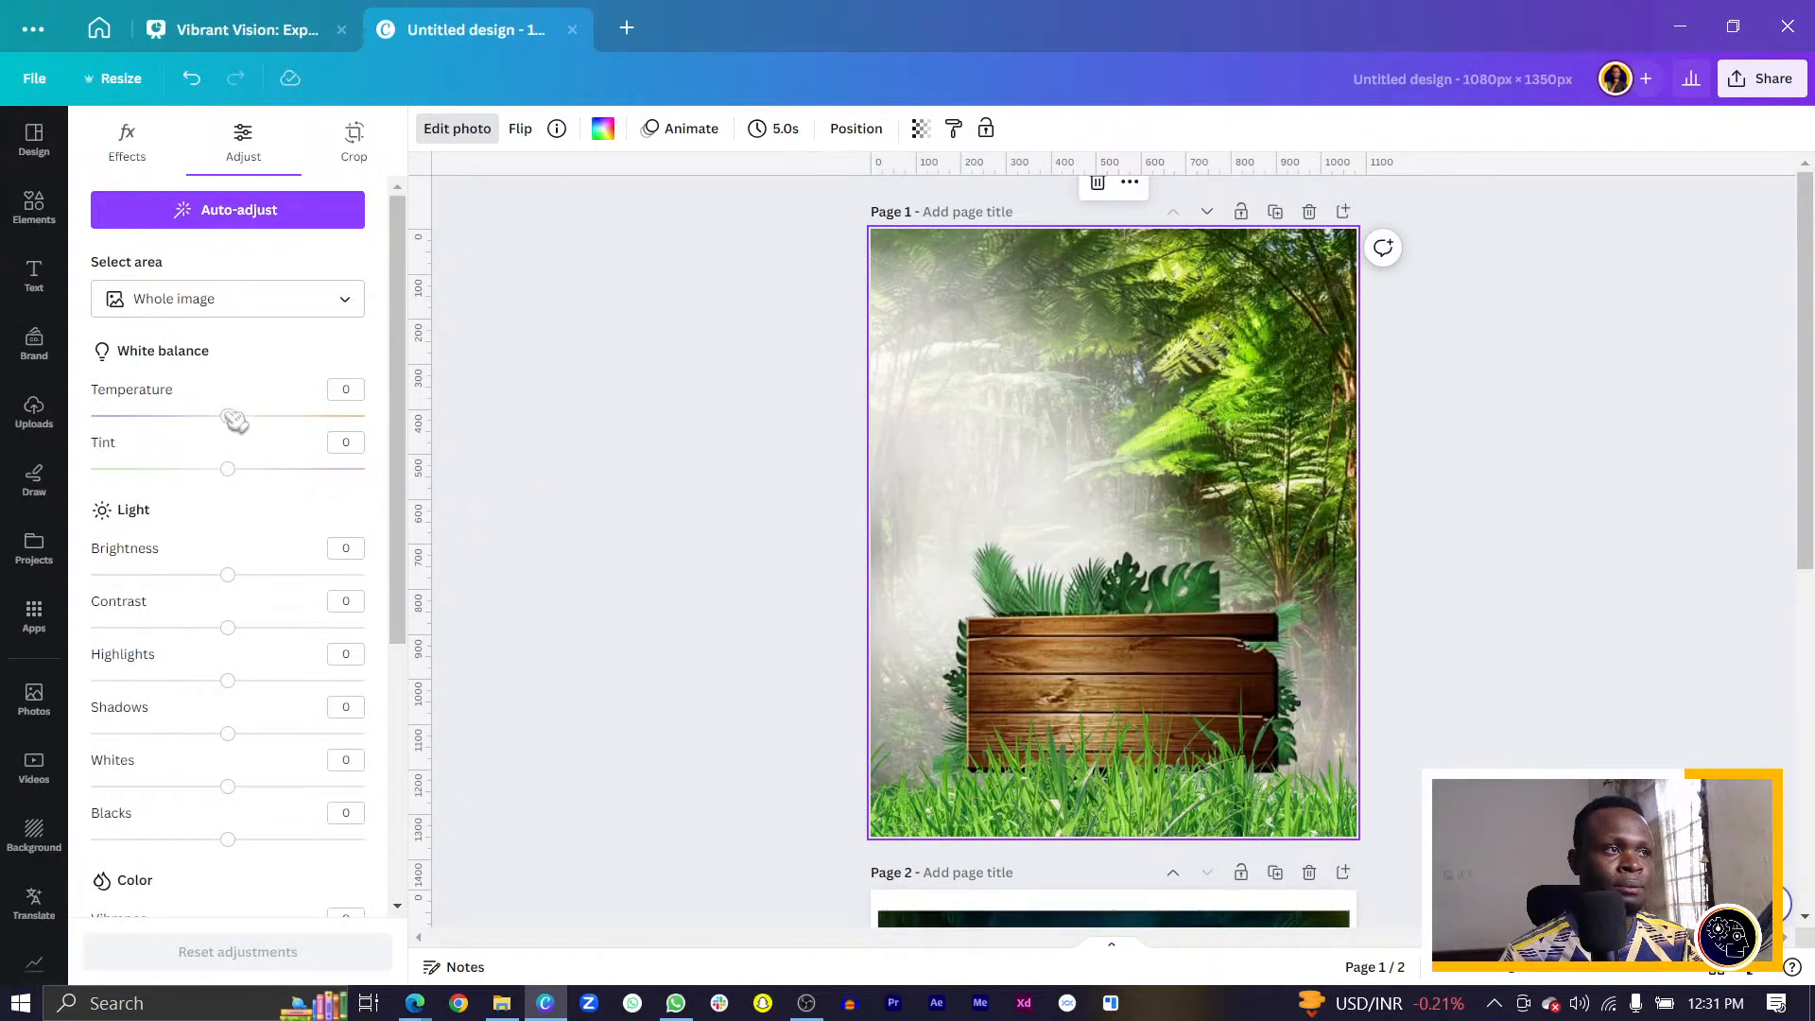
{"action": "left_click_drag", "start_coordinate": [242, 578], "coordinate": [201, 580]}
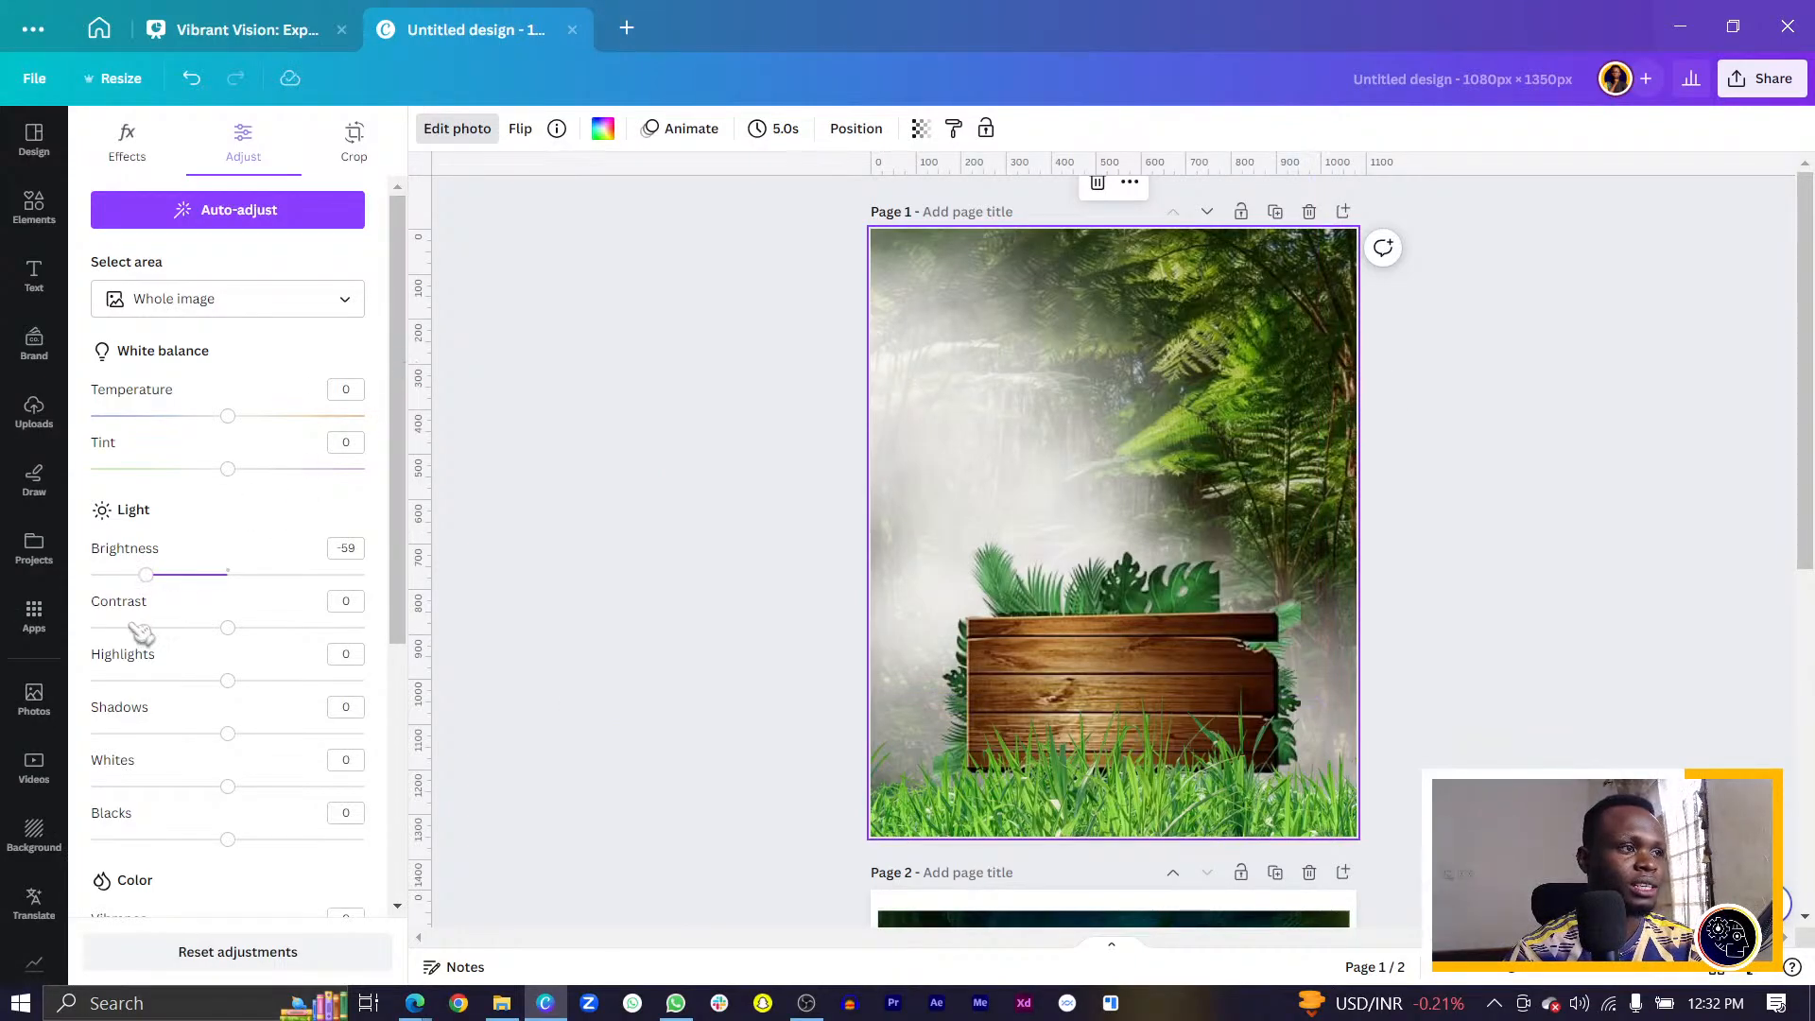
{"action": "left_click_drag", "start_coordinate": [143, 576], "coordinate": [119, 576]}
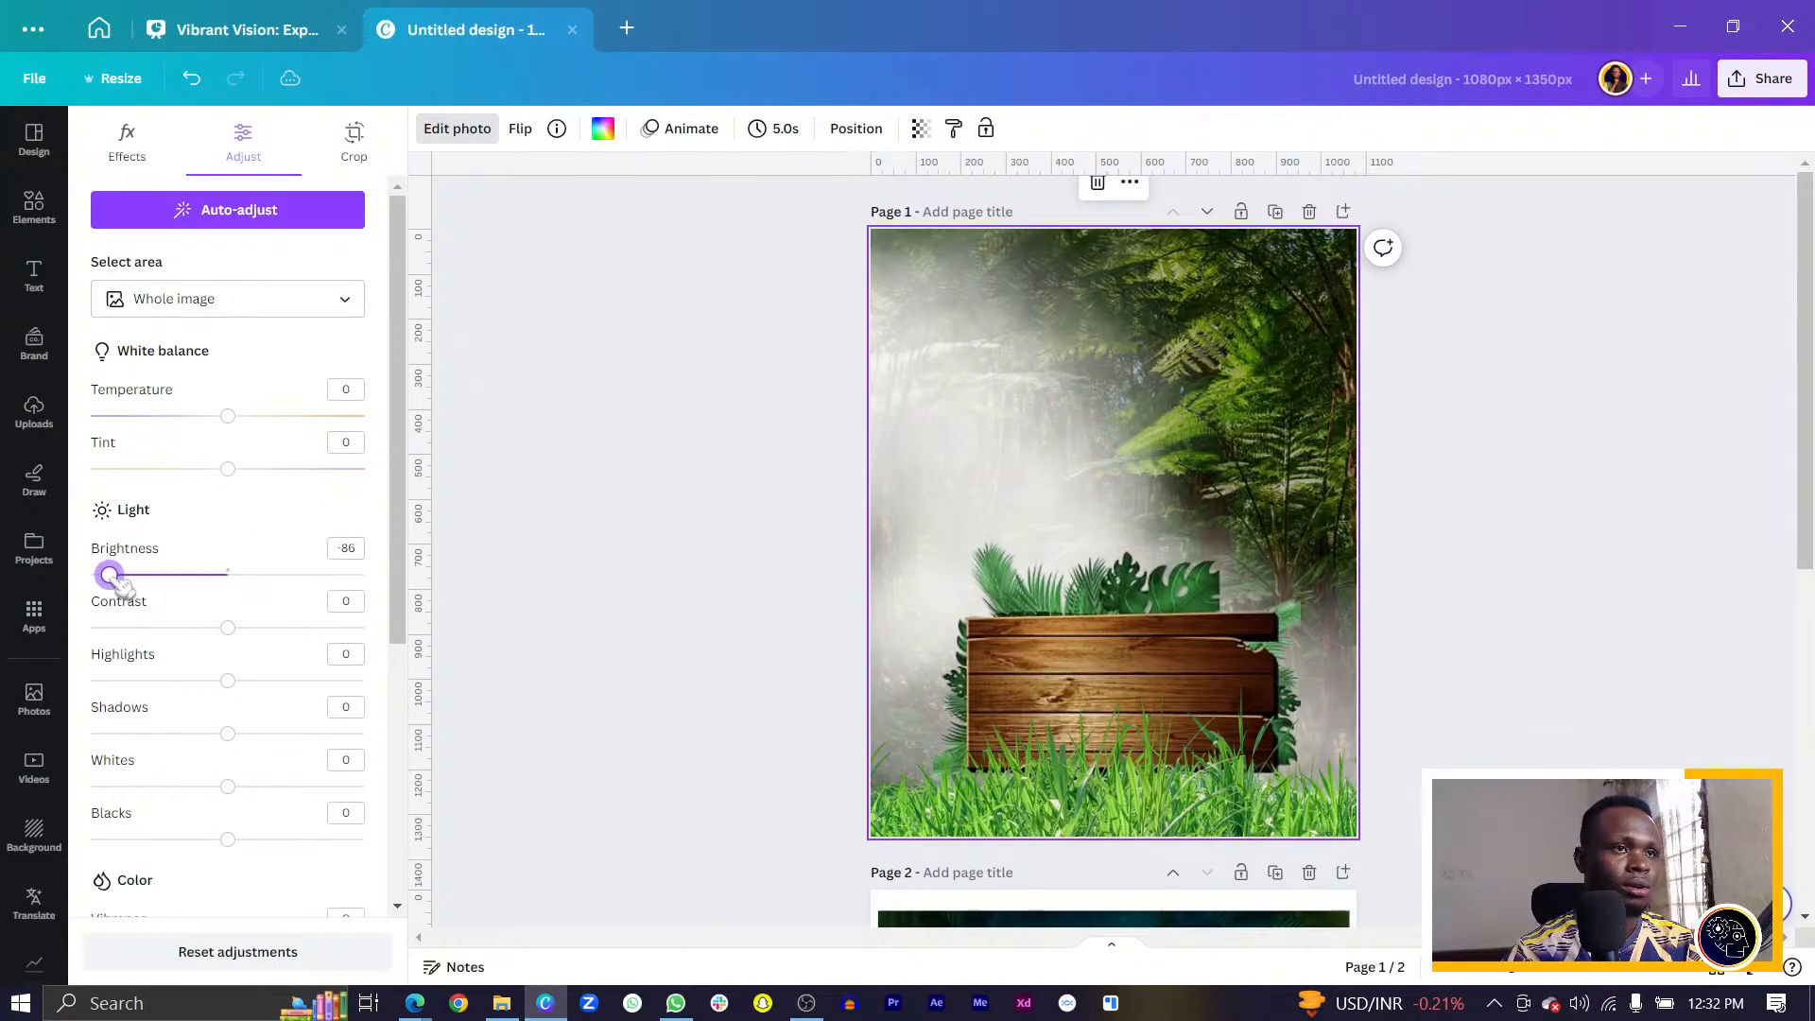
Move the fog overlay back over the right side of page 1 and compare the design with the reference poster.
{"action": "left_click_drag", "start_coordinate": [981, 430], "coordinate": [1295, 370]}
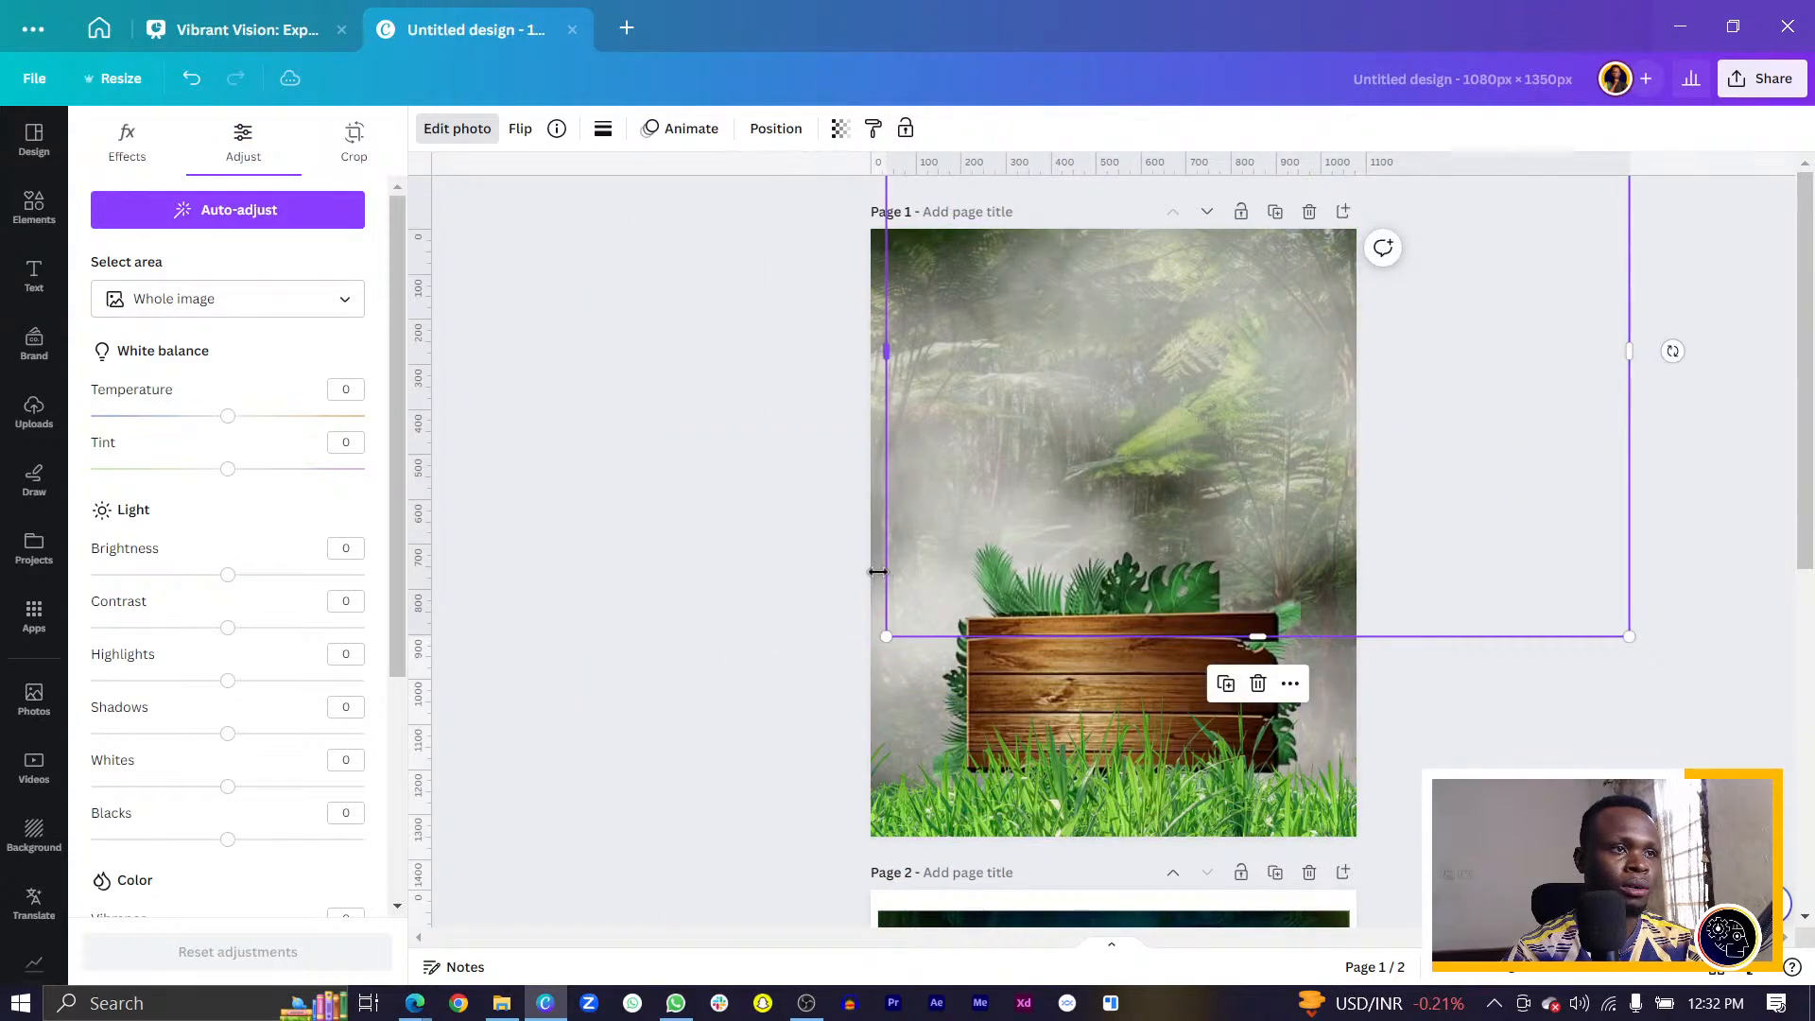
{"action": "left_click_drag", "start_coordinate": [877, 571], "coordinate": [821, 464]}
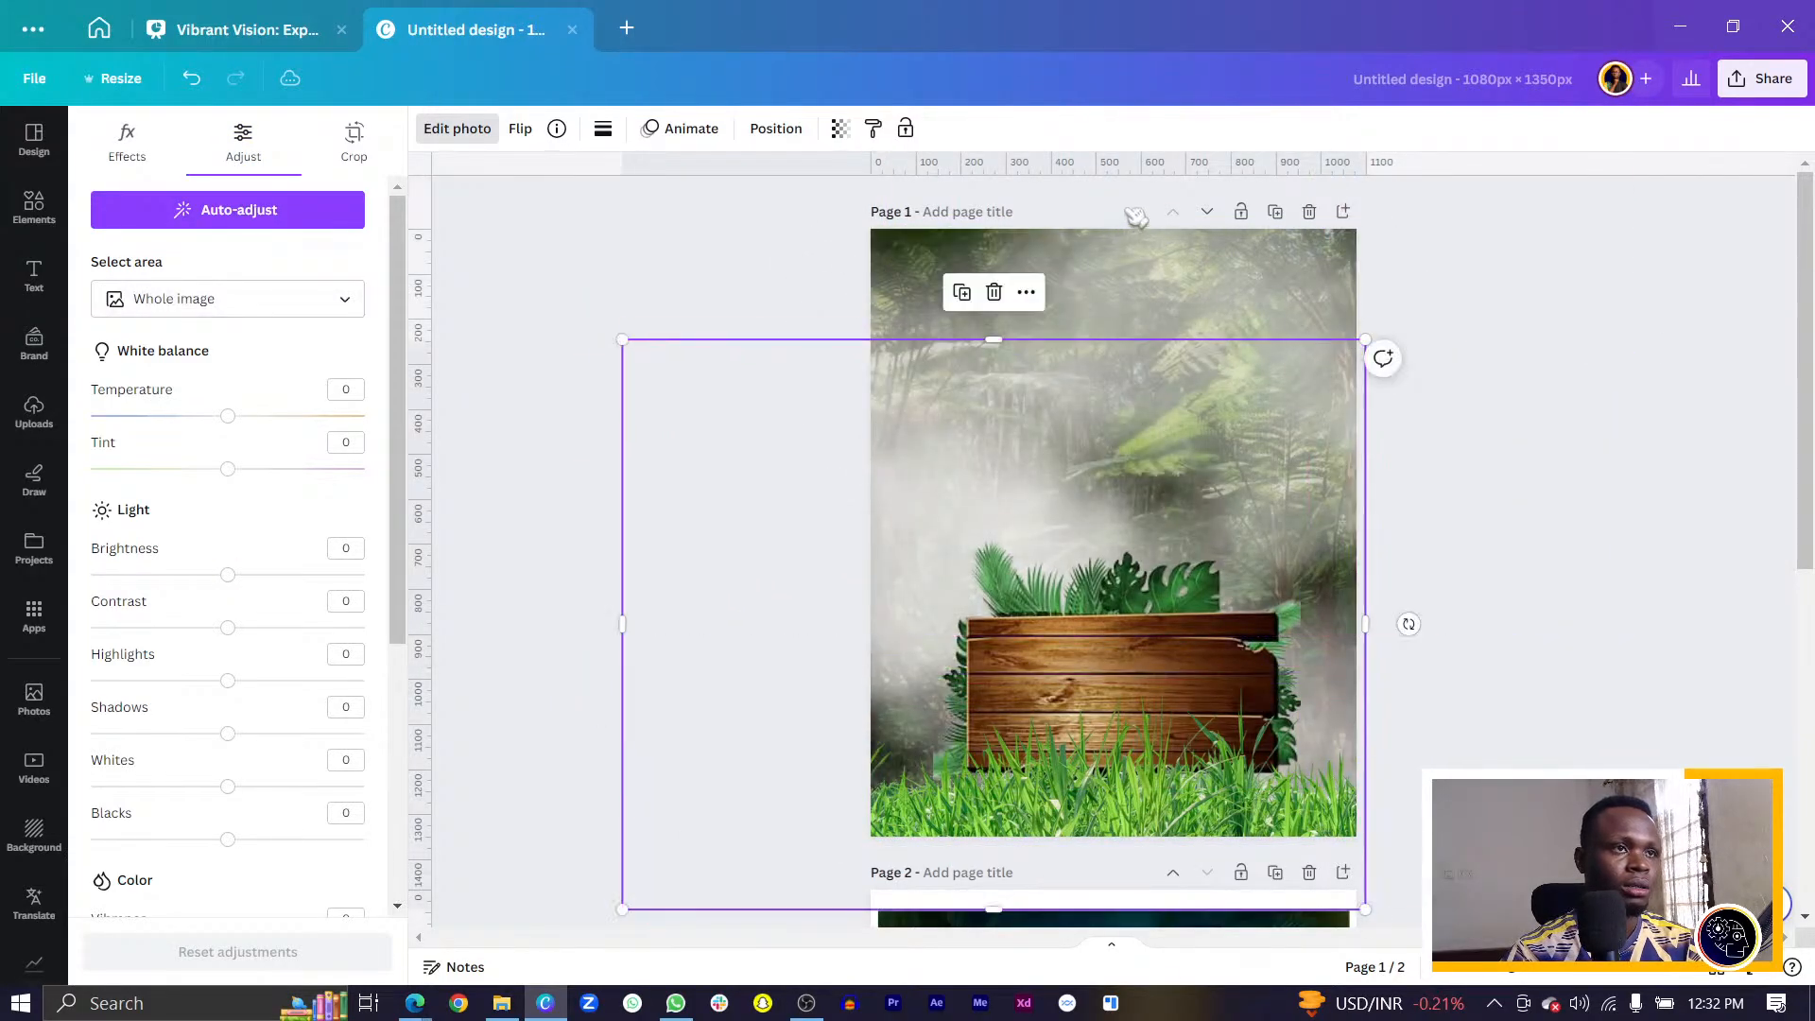
{"action": "left_click", "coordinate": [1159, 272]}
{"action": "scroll", "coordinate": [1054, 659], "scroll_direction": "down", "scroll_amount": 3}
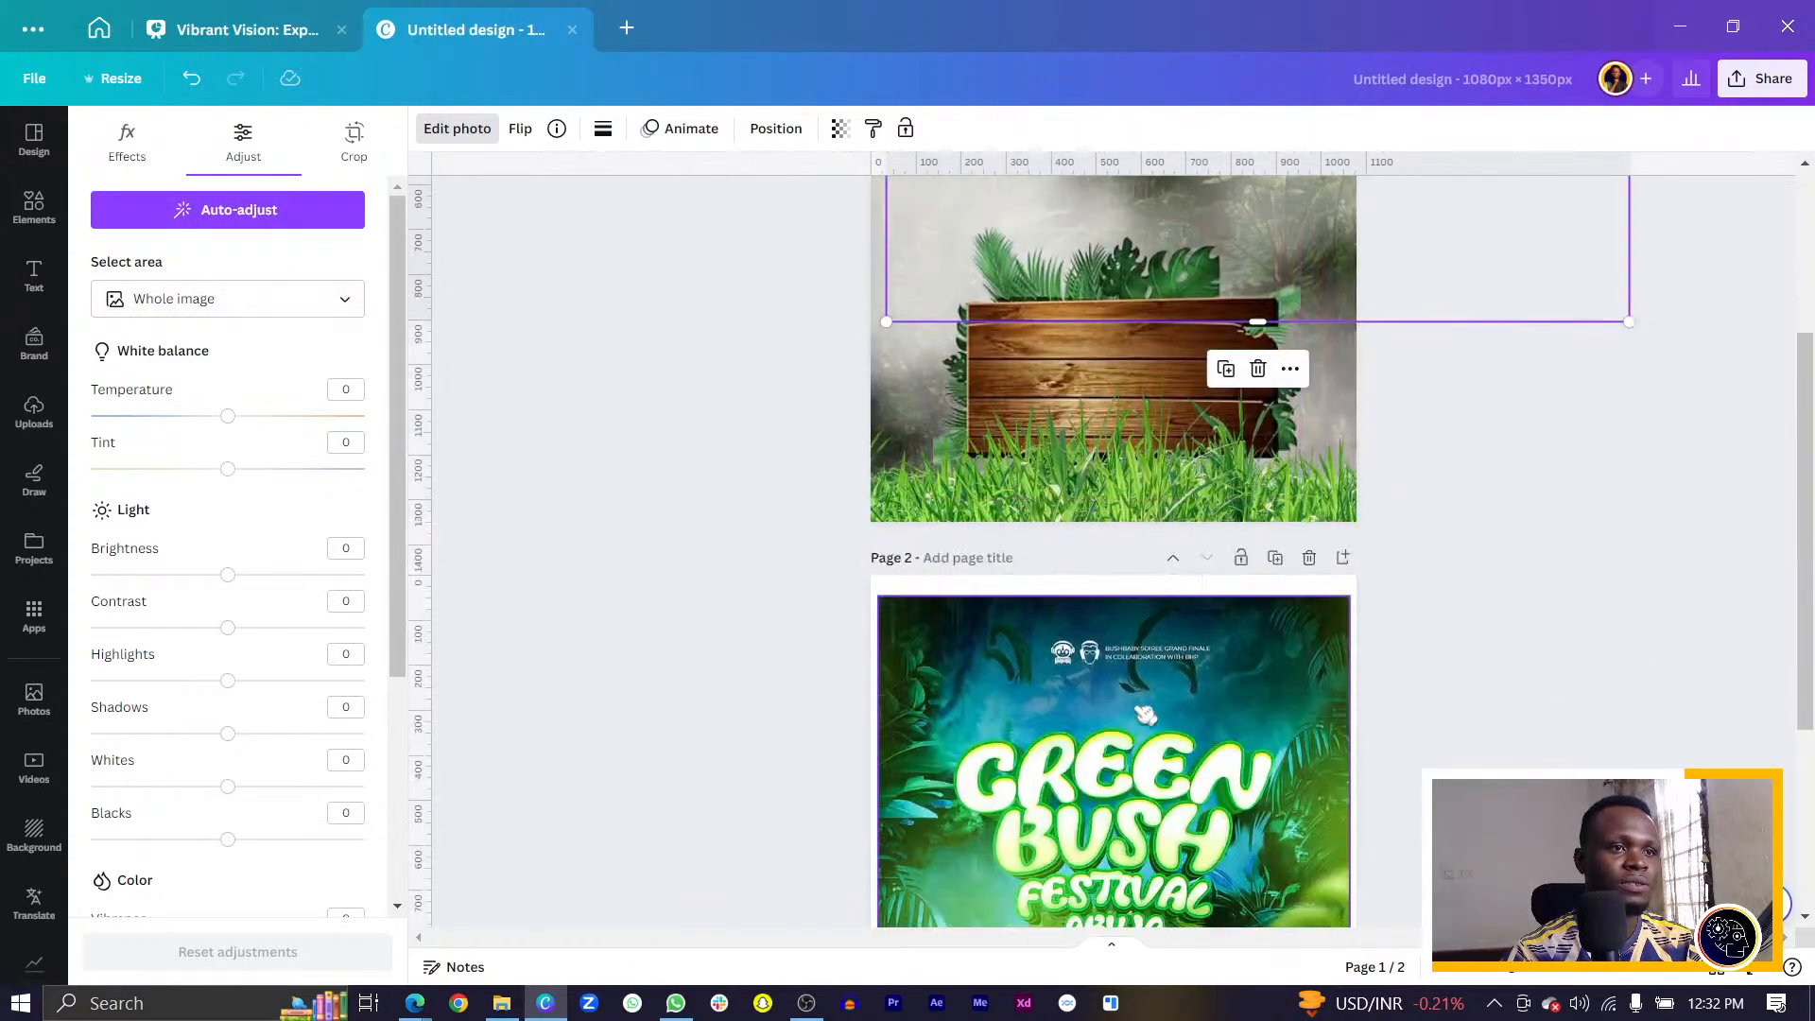
{"action": "scroll", "coordinate": [1176, 691], "scroll_direction": "up", "scroll_amount": 3}
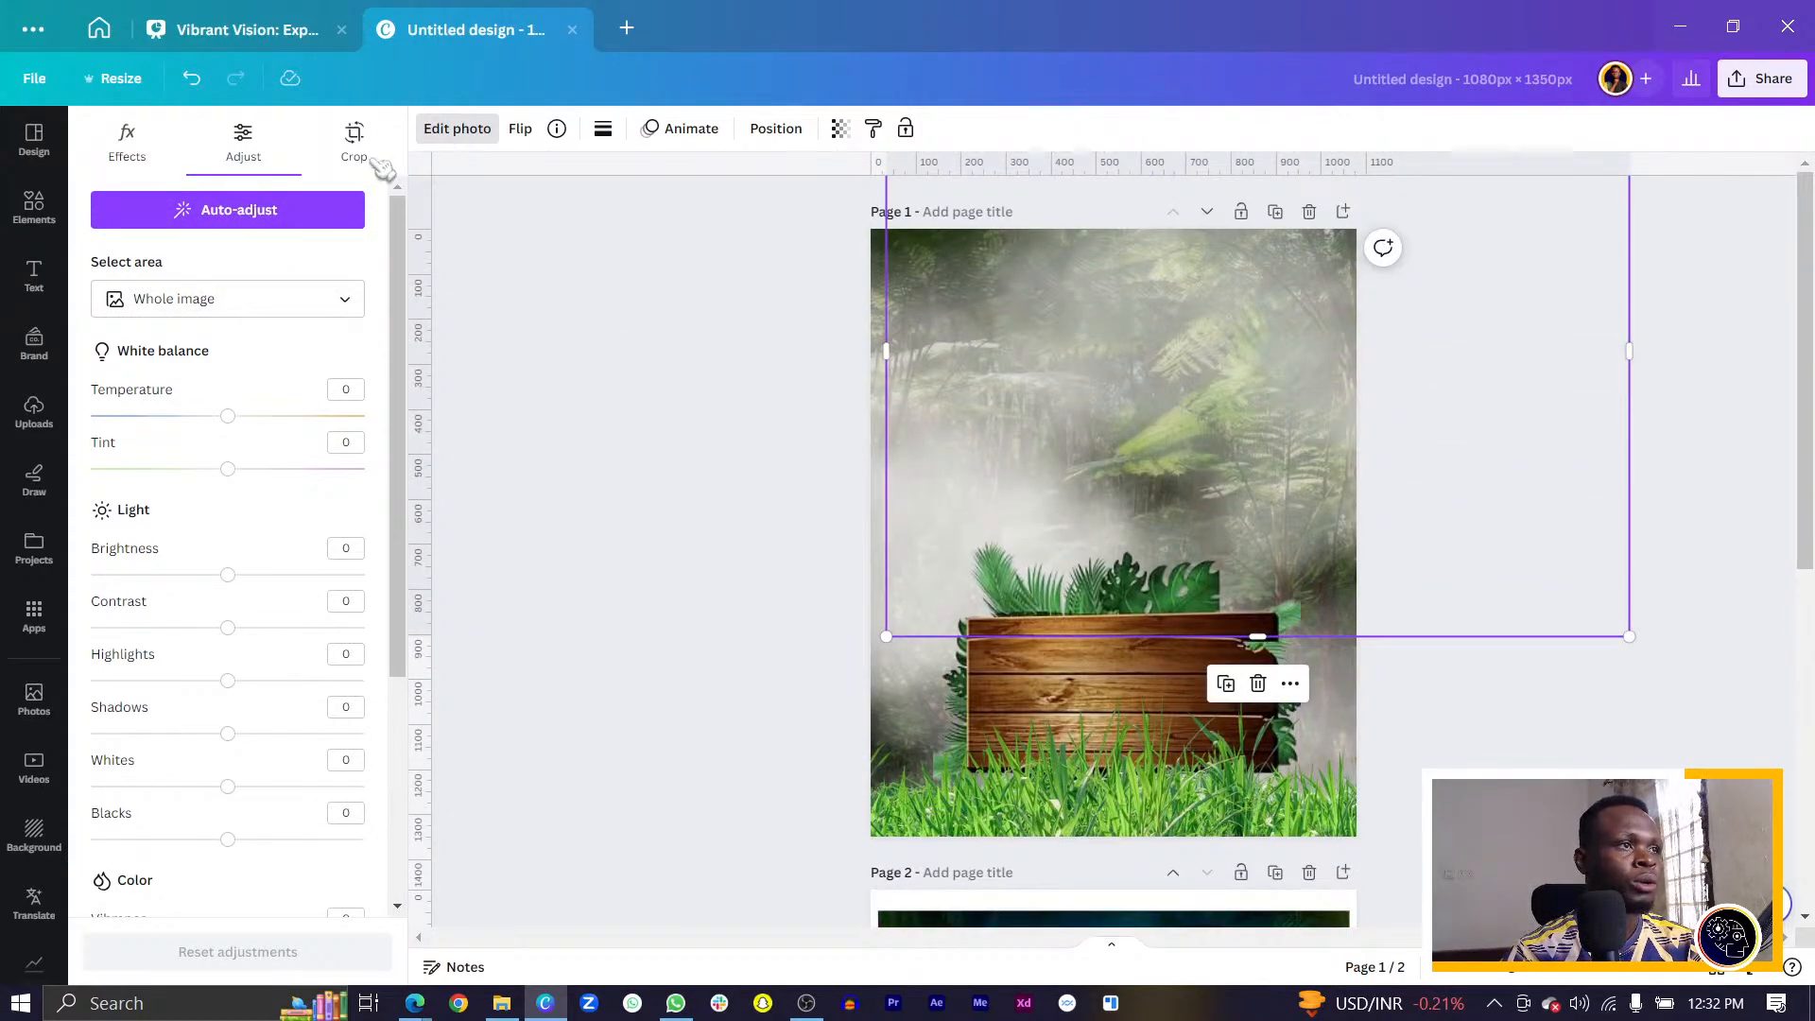
Try the Sea Blue duotone on the right-hand fog overlay and switch it to Peppermint.
{"action": "left_click", "coordinate": [476, 129]}
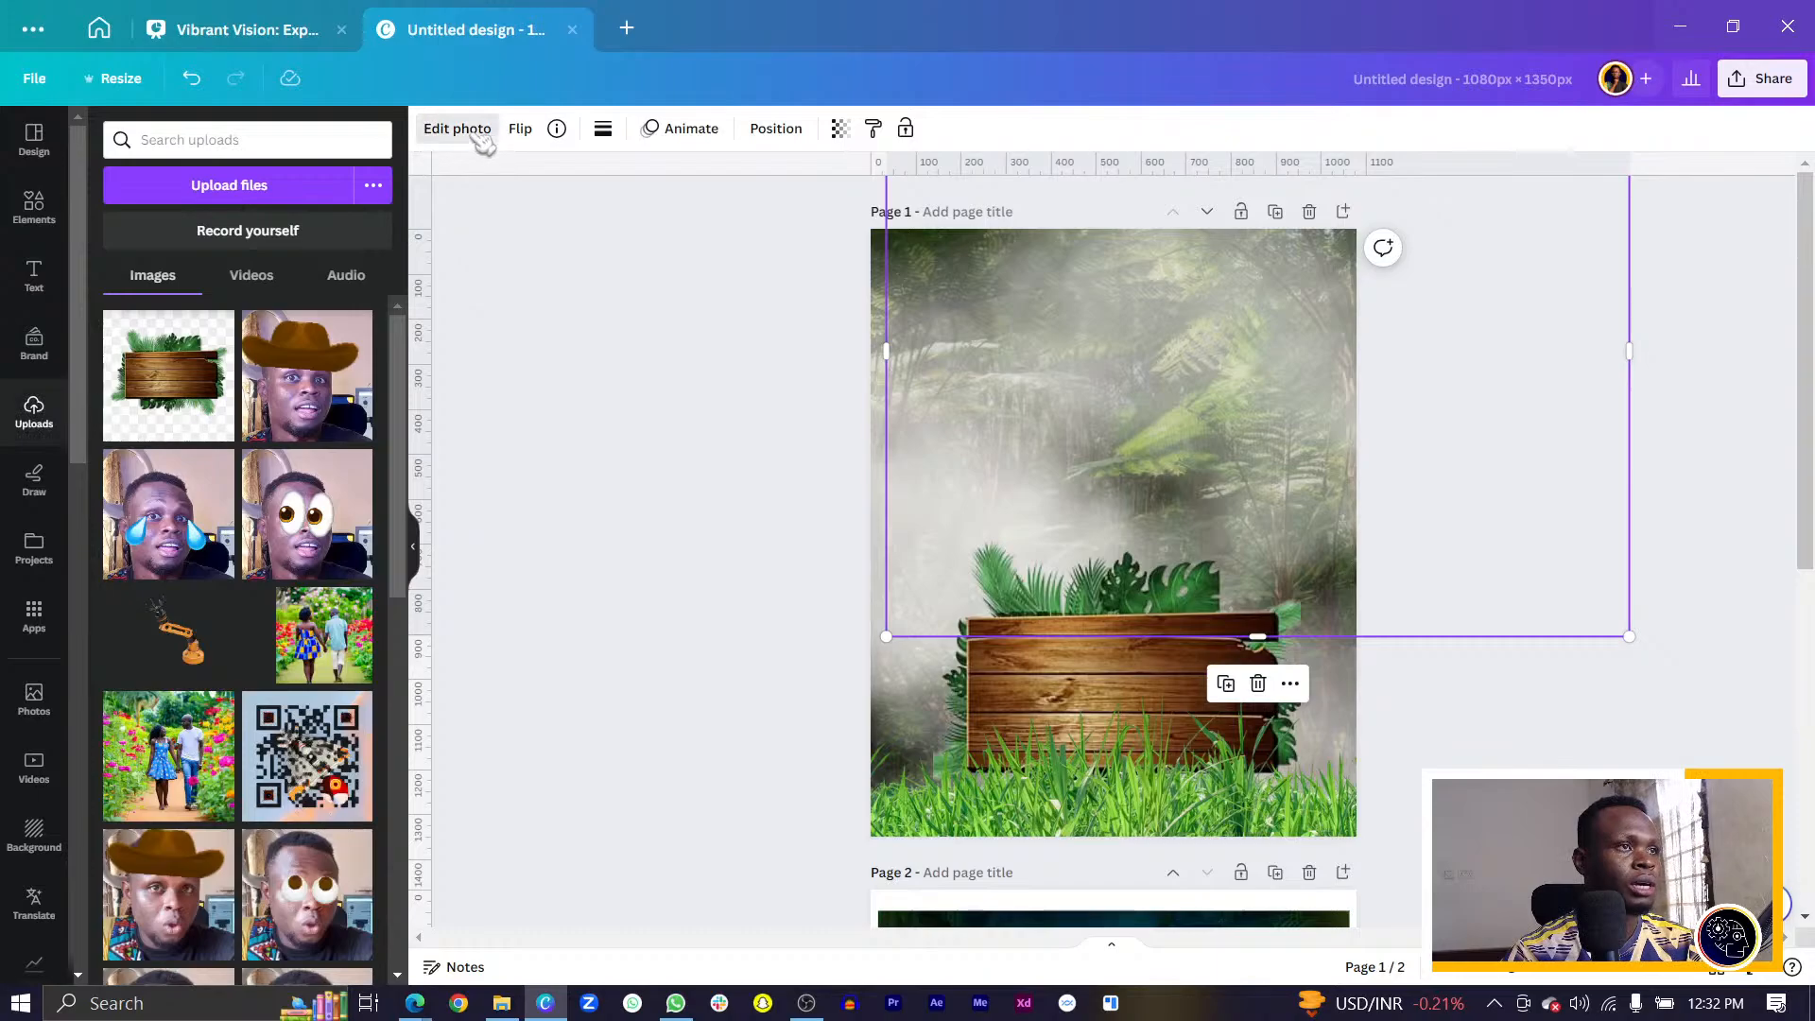
{"action": "left_click", "coordinate": [477, 132]}
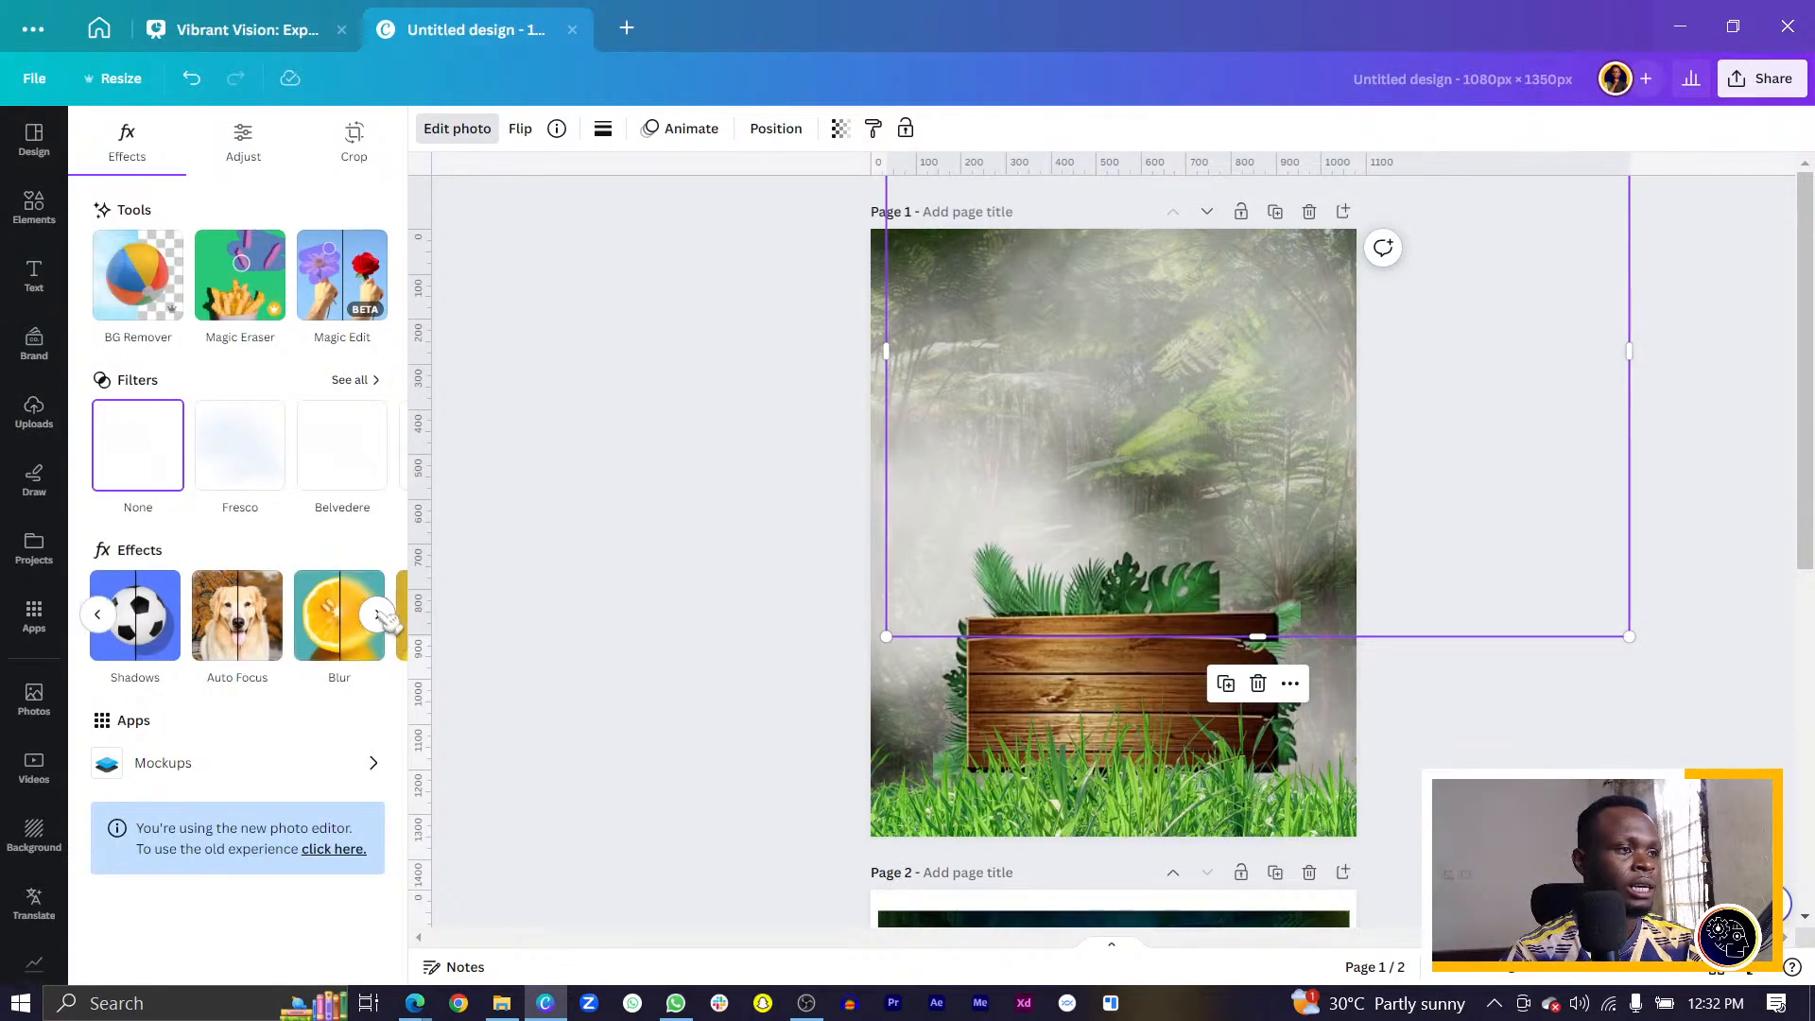
{"action": "left_click", "coordinate": [379, 615]}
{"action": "left_click", "coordinate": [338, 614]}
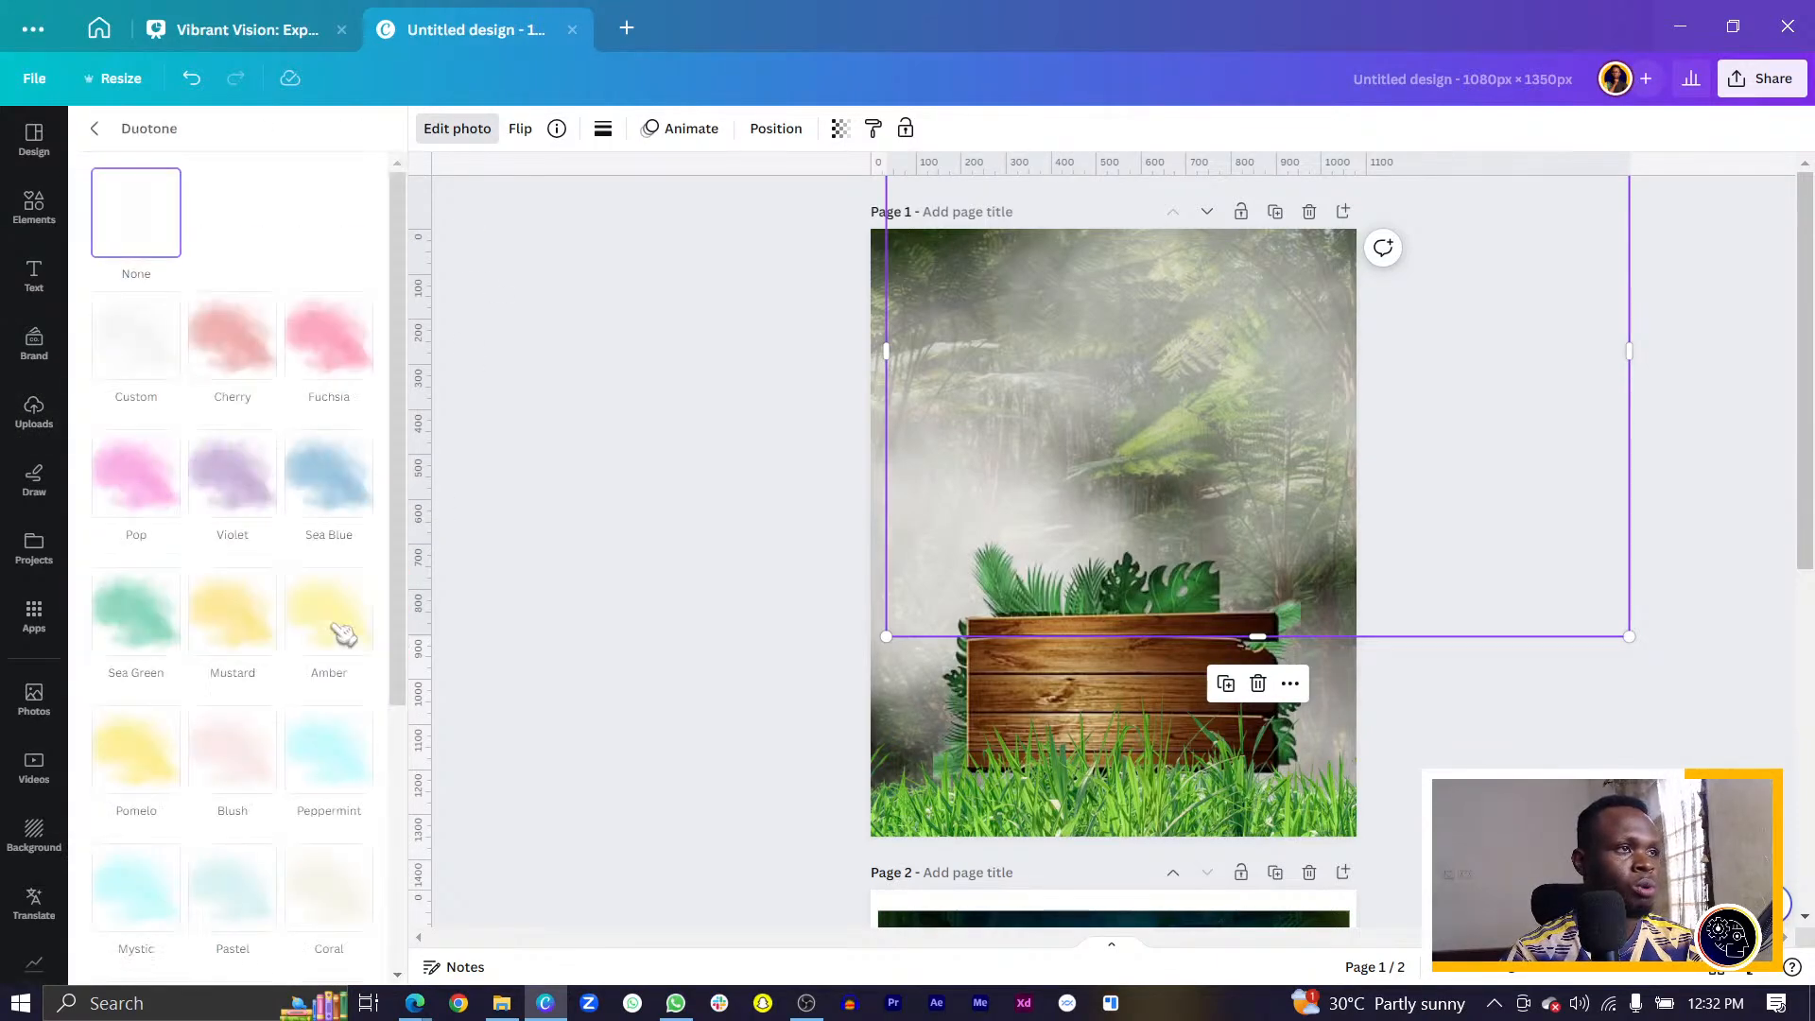
{"action": "left_click", "coordinate": [338, 489]}
{"action": "left_click", "coordinate": [330, 898]}
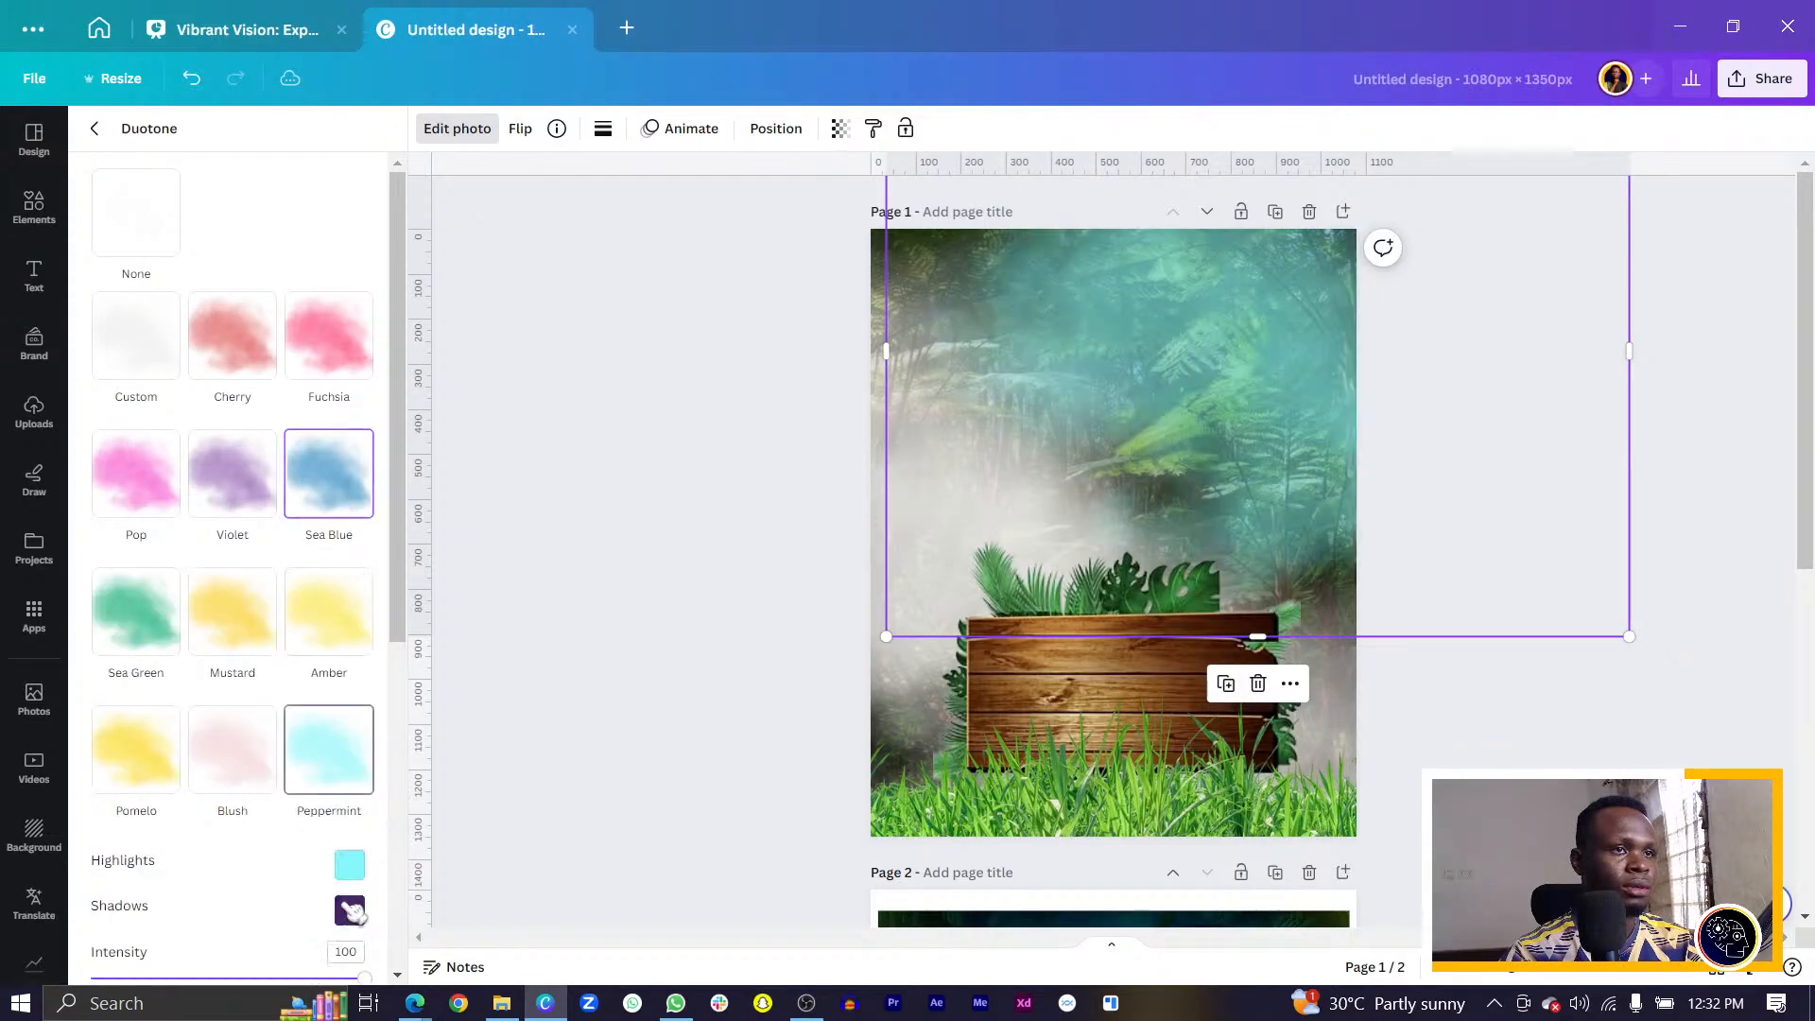
Nudge the upper-right fog overlay right and apply the Peppermint duotone to the lower-left and lower-right fog overlays.
{"action": "left_click_drag", "start_coordinate": [1249, 356], "coordinate": [1261, 290]}
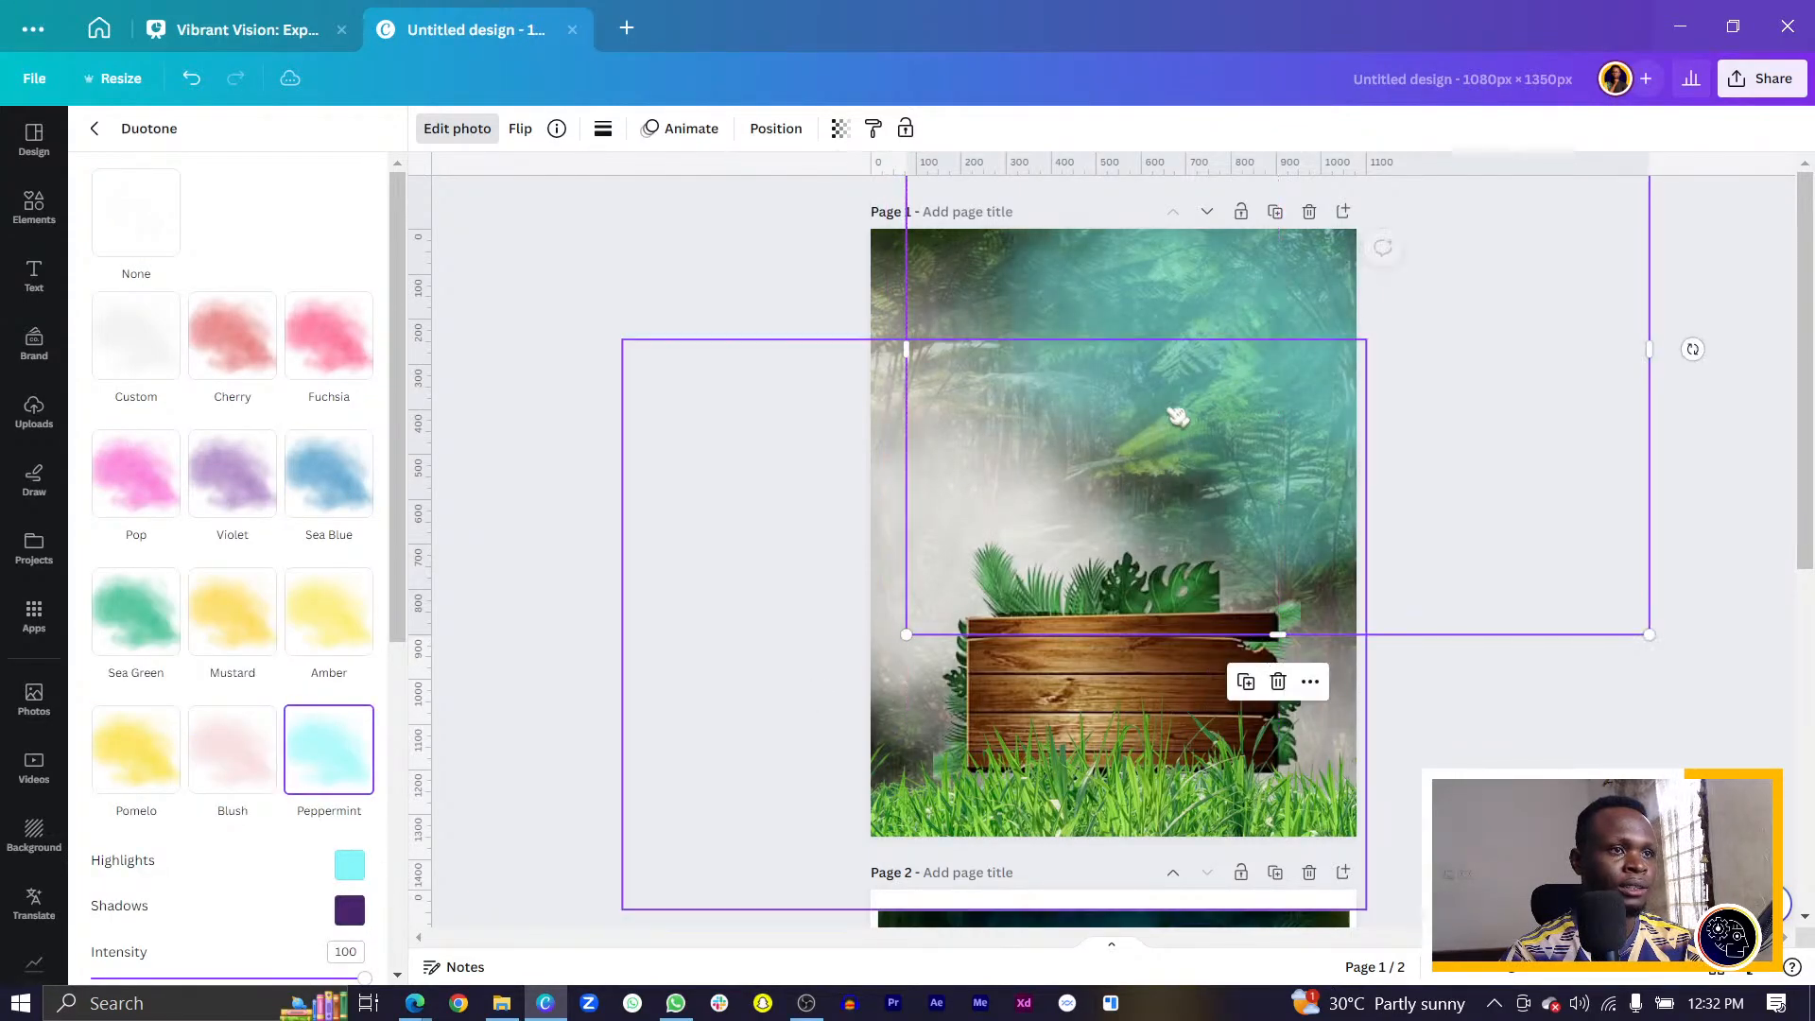
{"action": "left_click", "coordinate": [783, 648]}
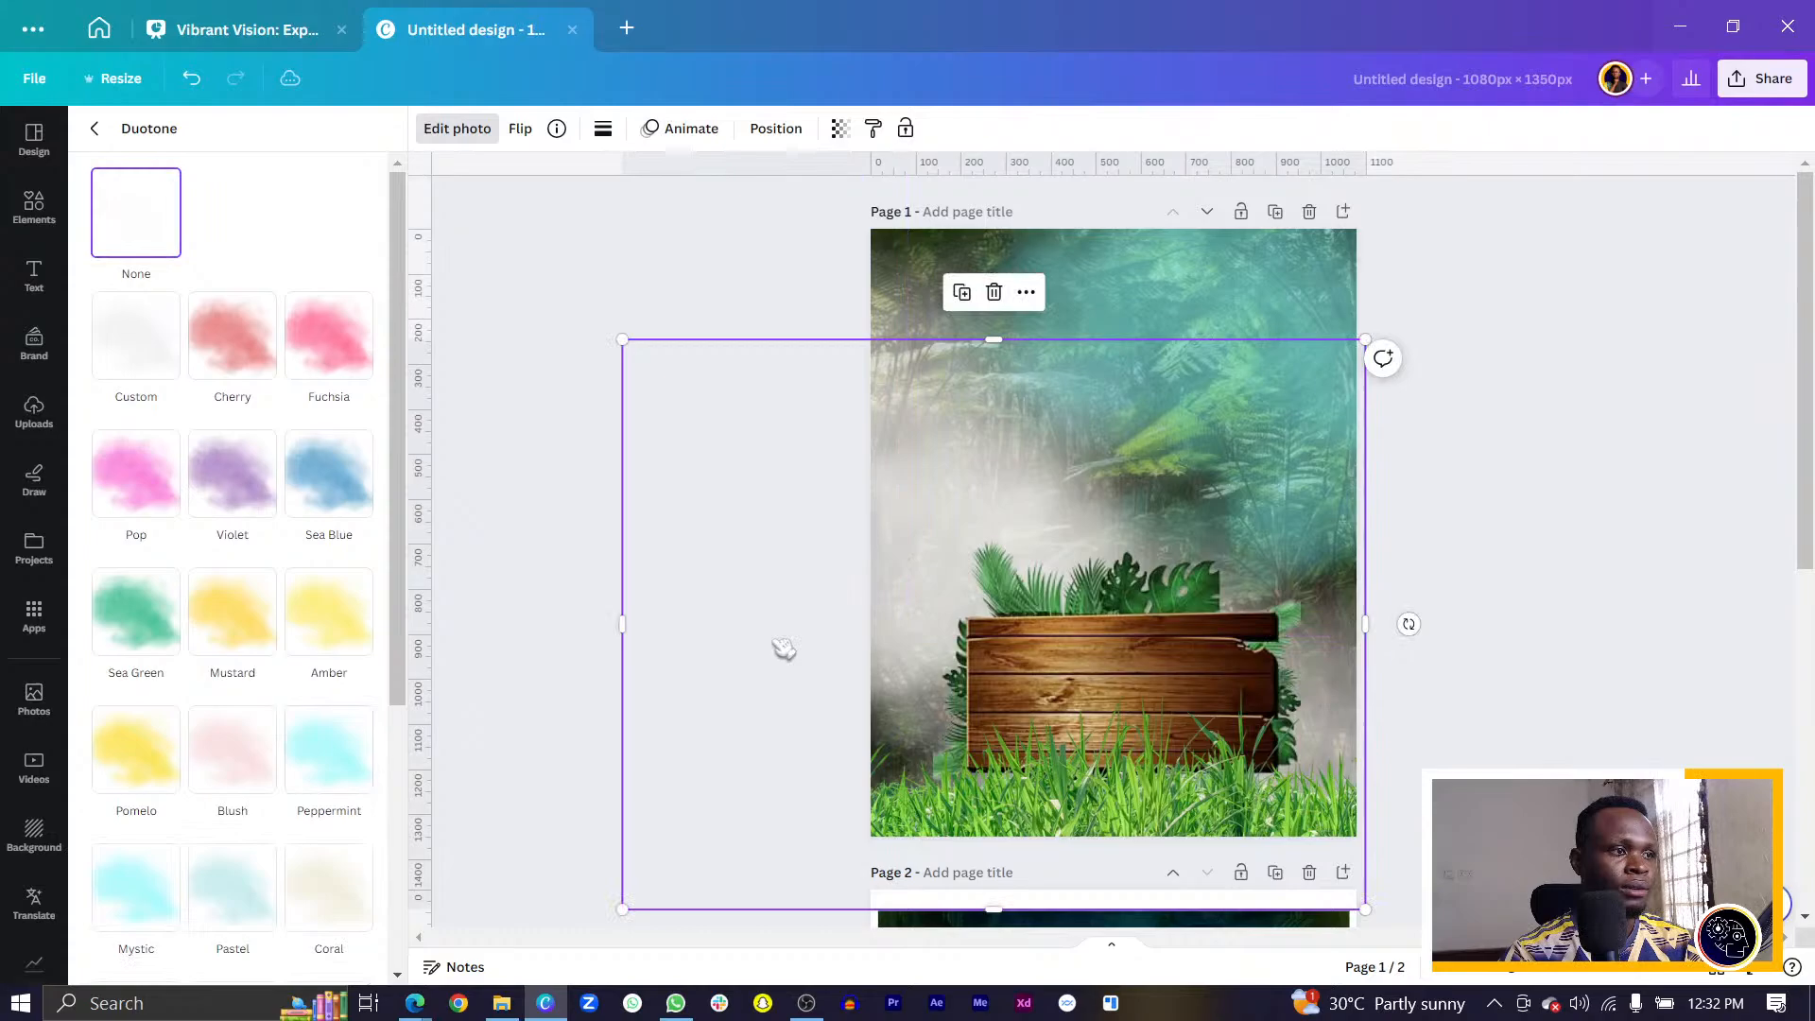
{"action": "left_click", "coordinate": [369, 747]}
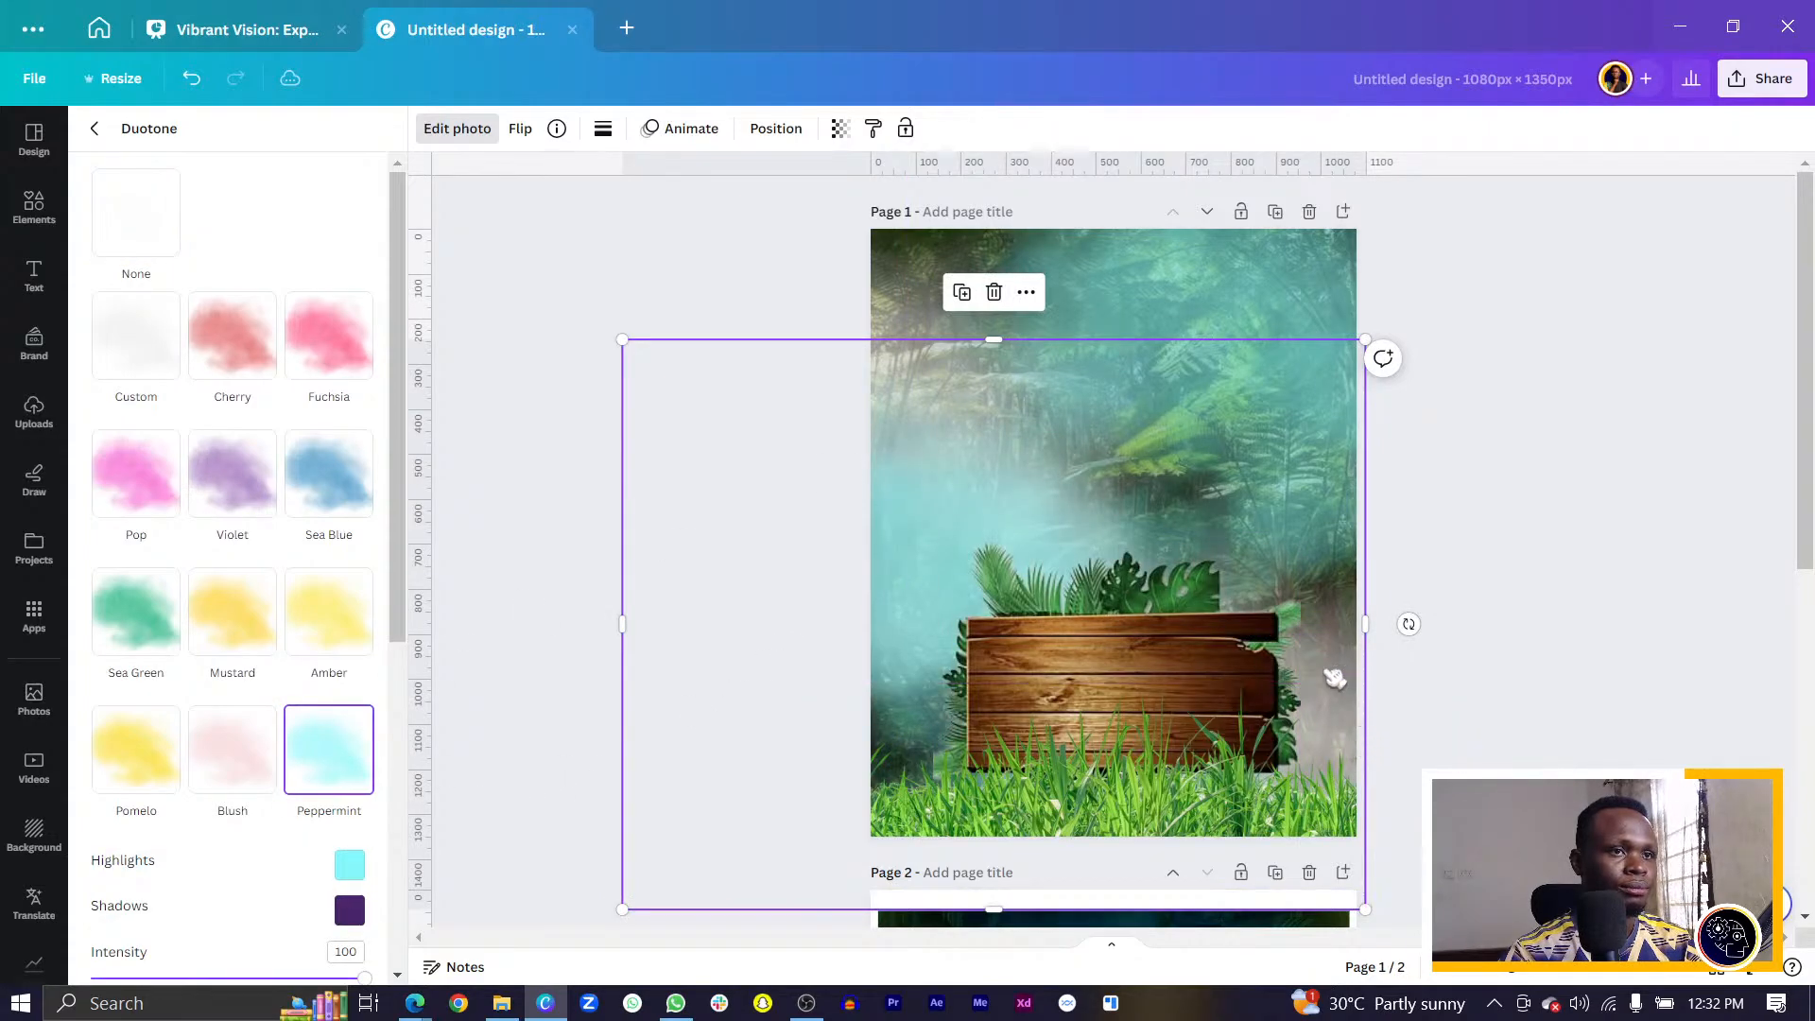
{"action": "left_click_drag", "start_coordinate": [1334, 677], "coordinate": [1662, 841]}
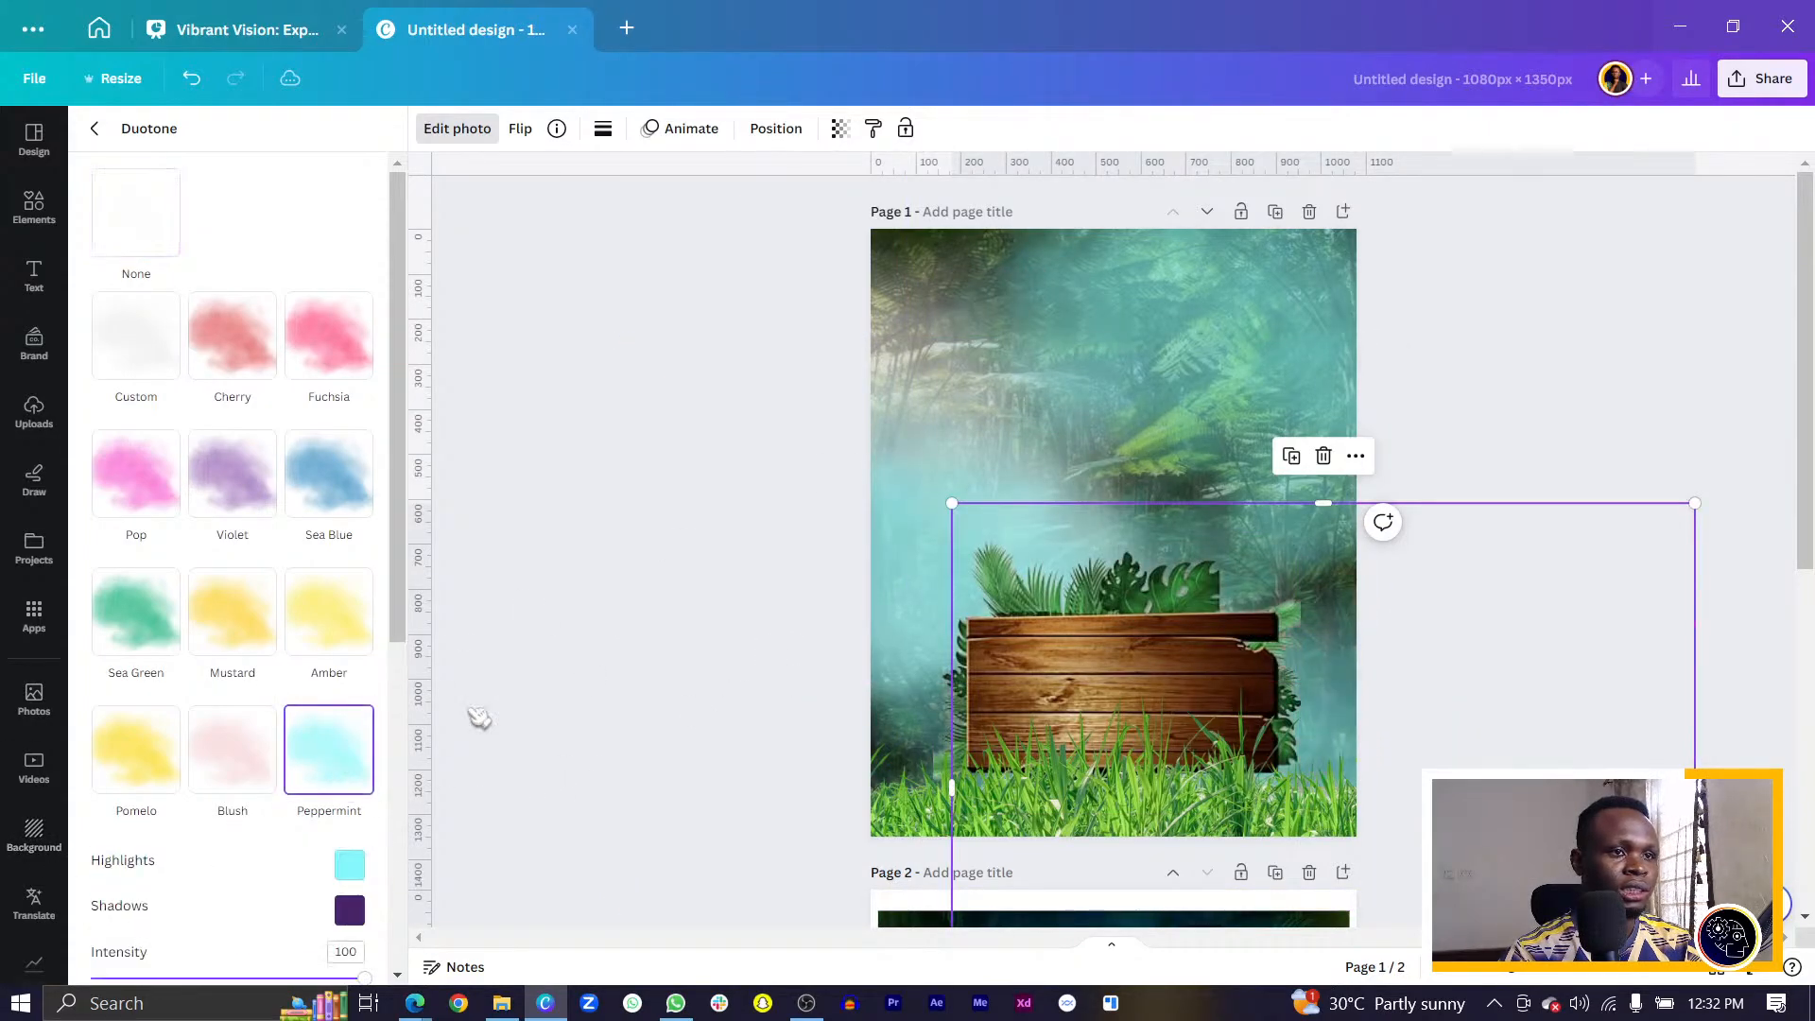
Apply the Peppermint duotone to the upper-left fog overlay and move it up over the top of page 1.
{"action": "left_click", "coordinate": [899, 312]}
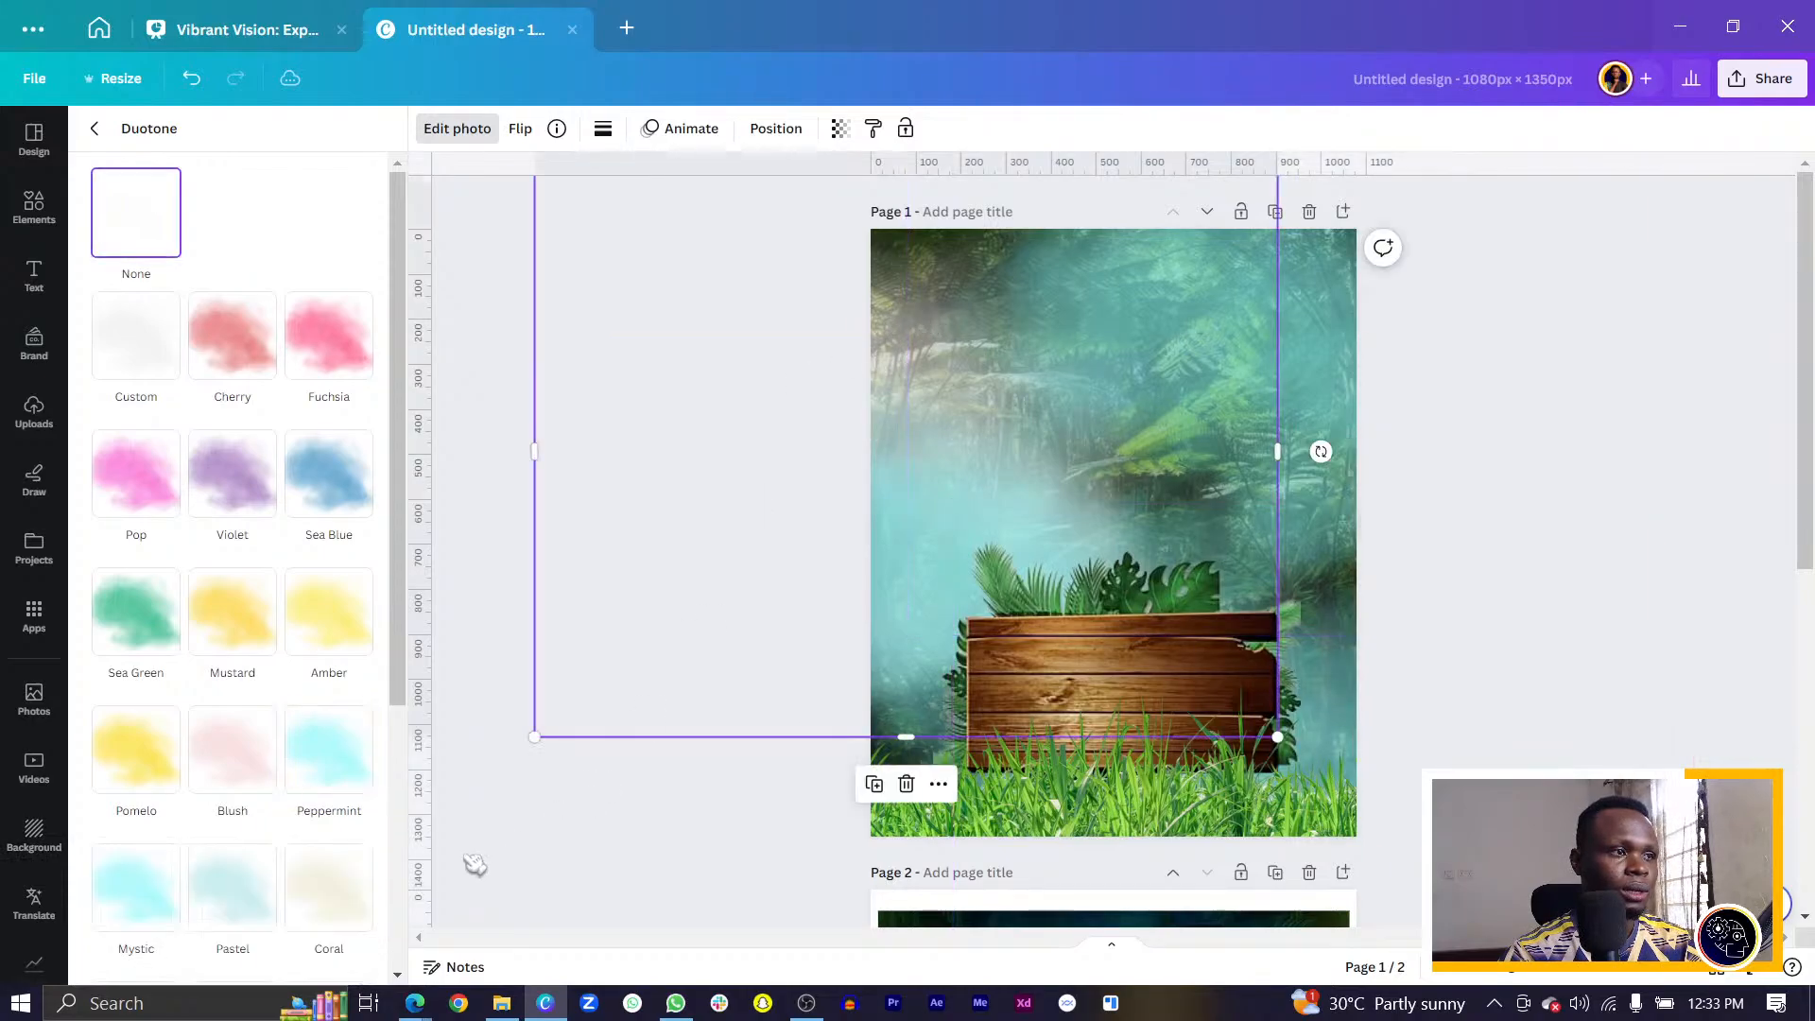
{"action": "left_click", "coordinate": [329, 749]}
{"action": "left_click_drag", "start_coordinate": [951, 584], "coordinate": [915, 720]}
{"action": "left_click_drag", "start_coordinate": [902, 565], "coordinate": [968, 293]}
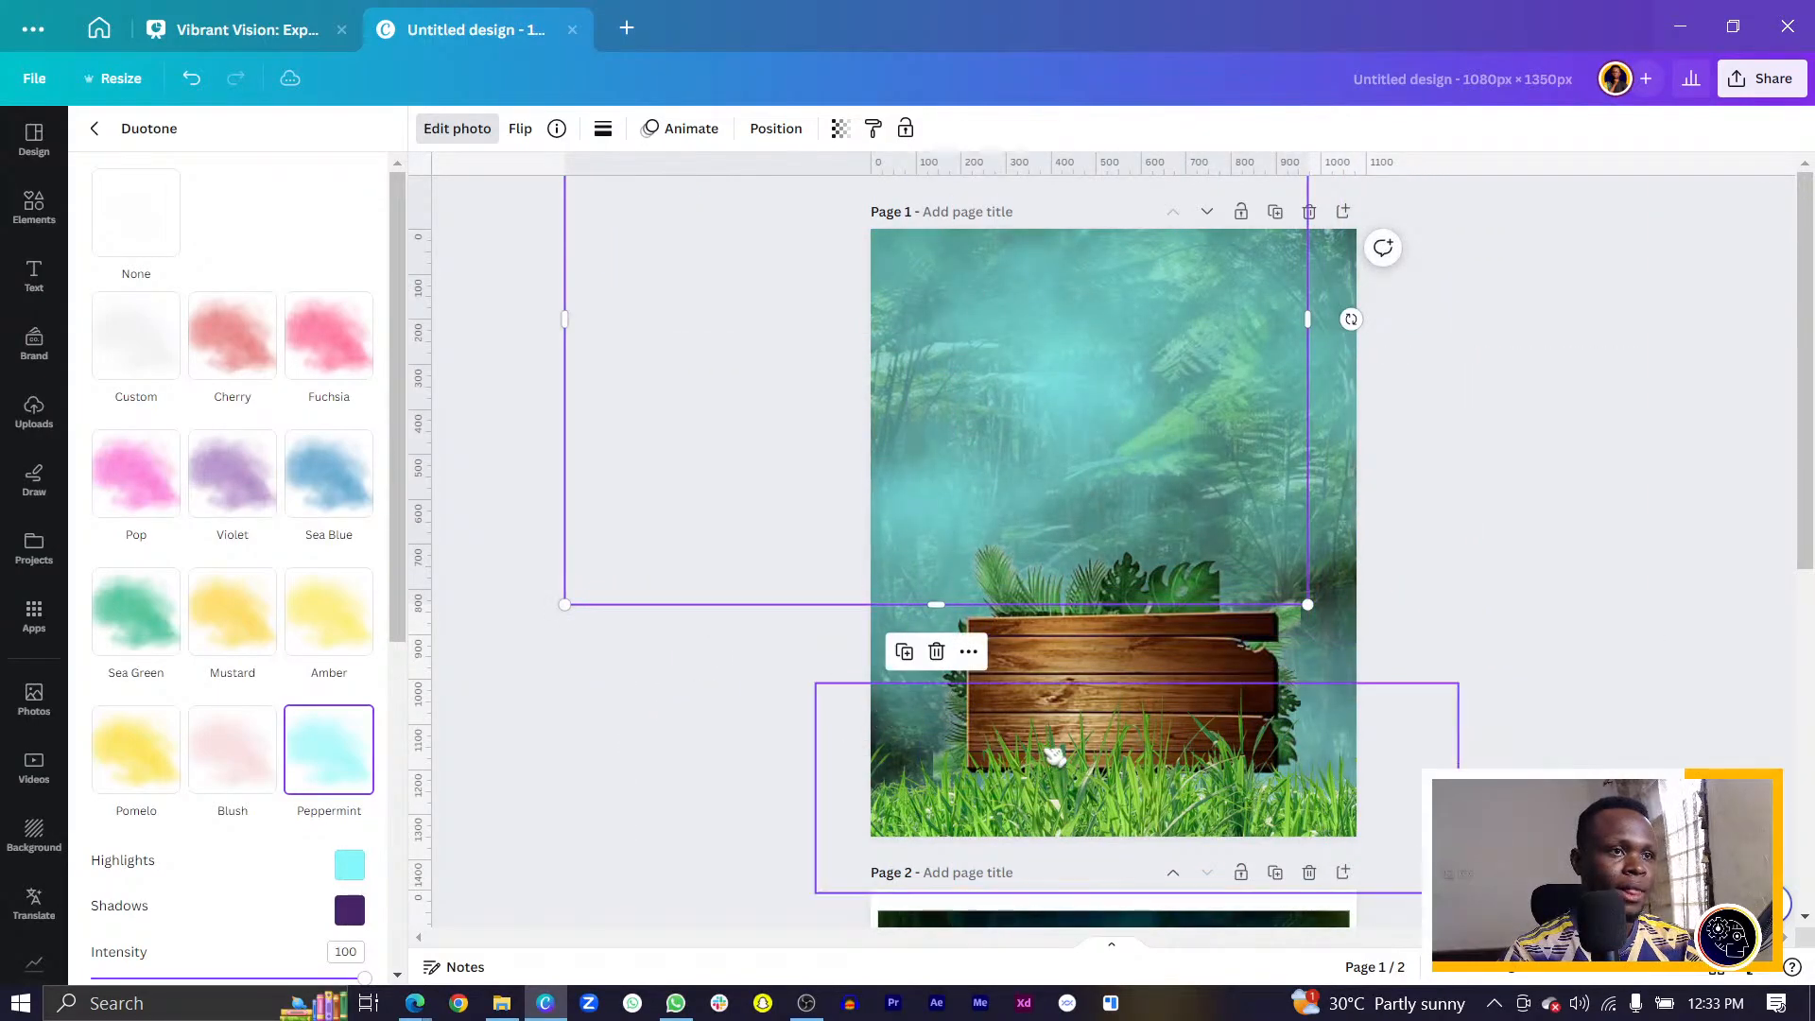
Darken the grass at the foot of page 1 by setting its brightness to -32.
{"action": "left_click", "coordinate": [831, 700]}
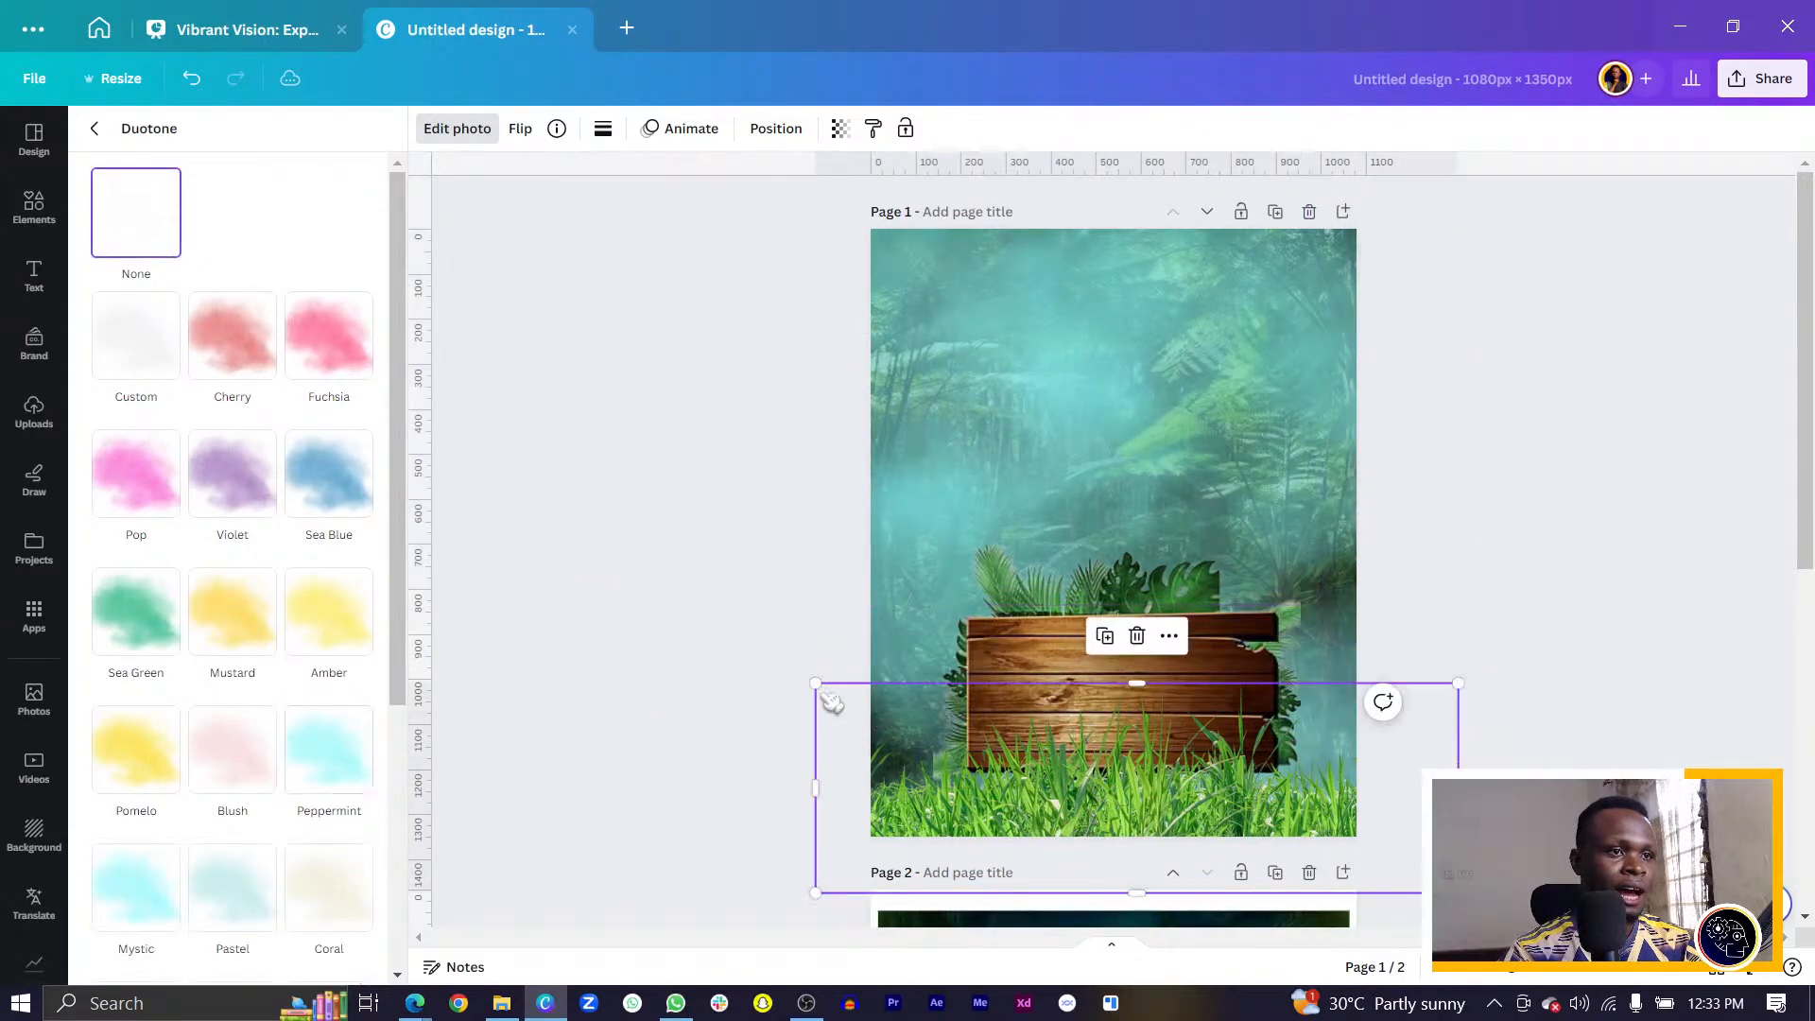
{"action": "left_click", "coordinate": [475, 138]}
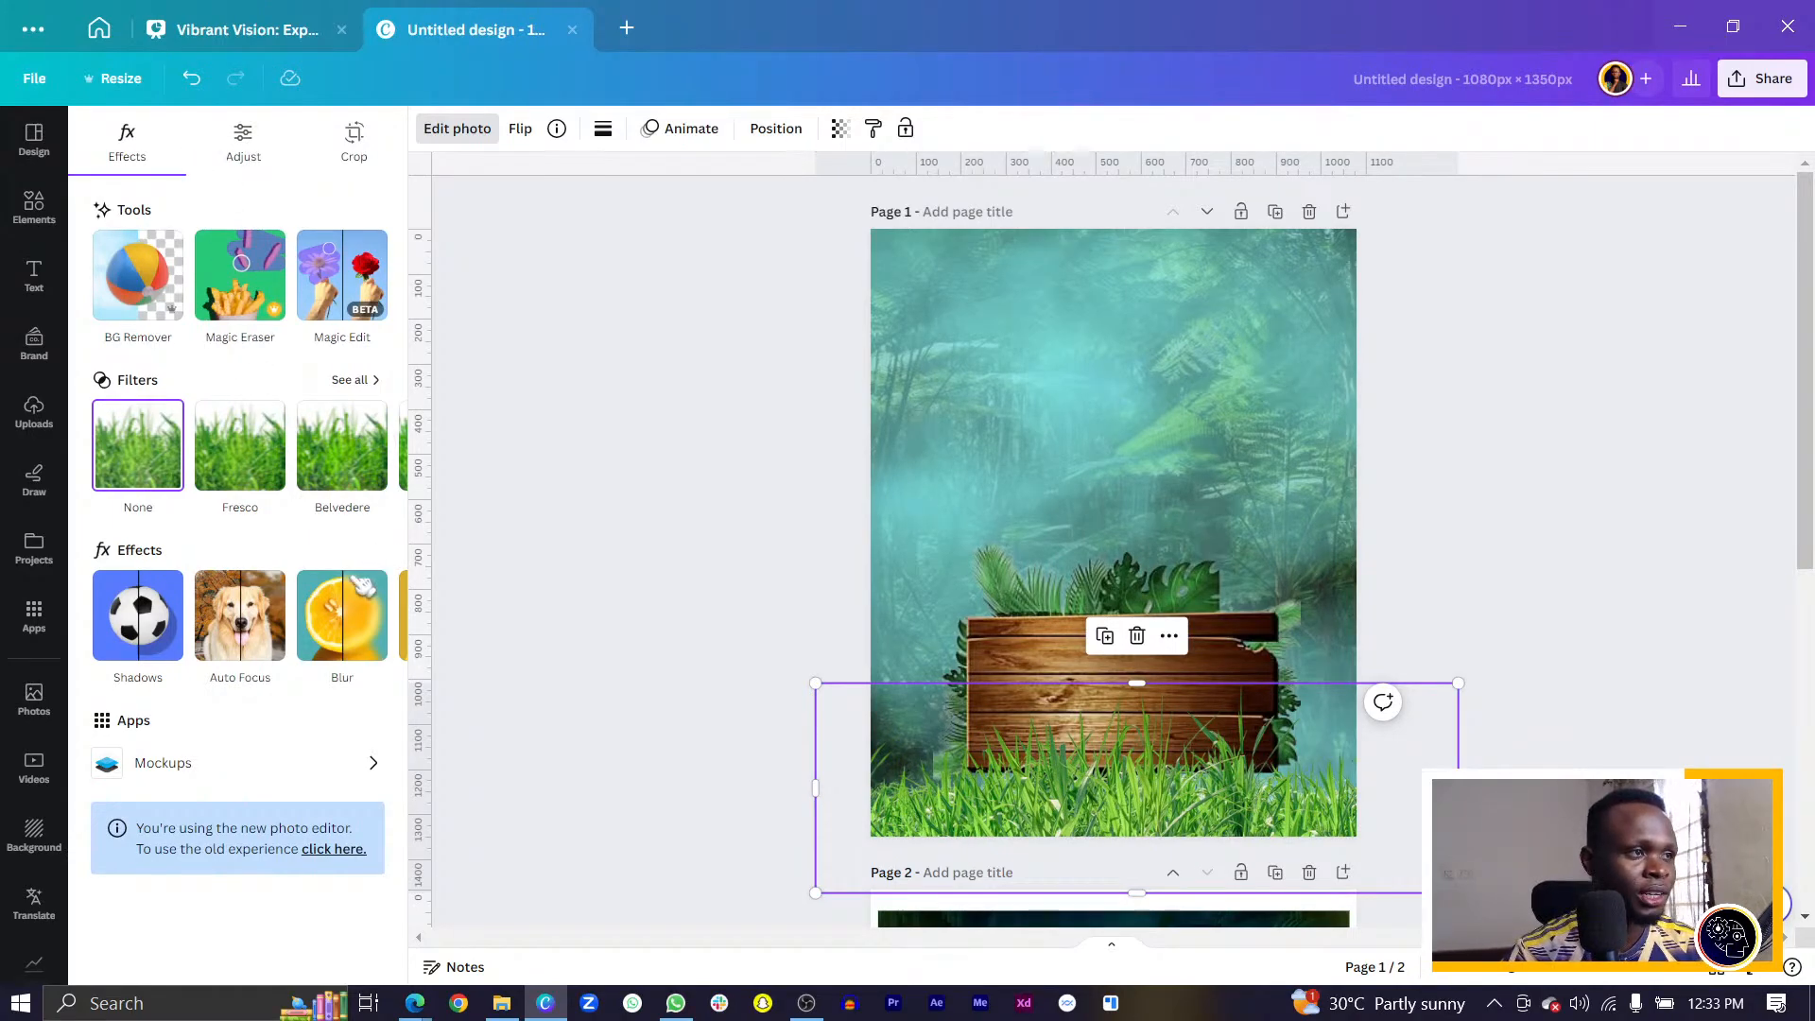
{"action": "left_click", "coordinate": [251, 149]}
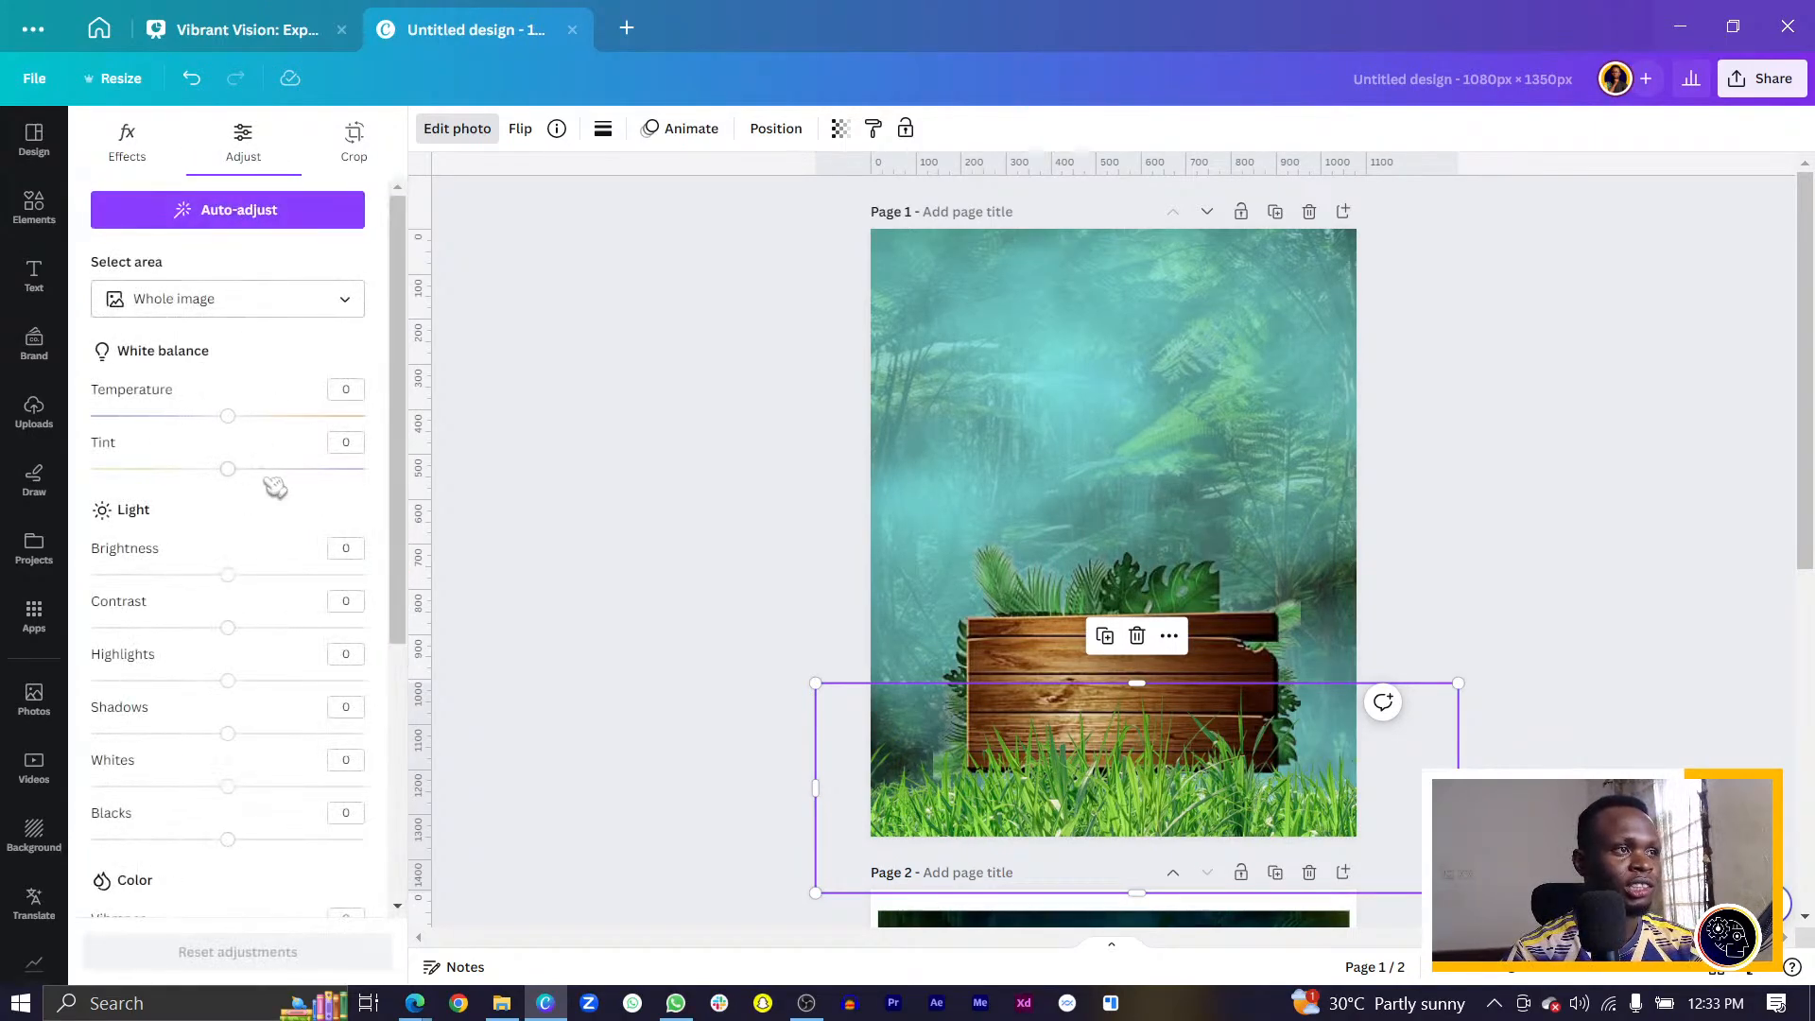
{"action": "left_click_drag", "start_coordinate": [231, 577], "coordinate": [210, 576]}
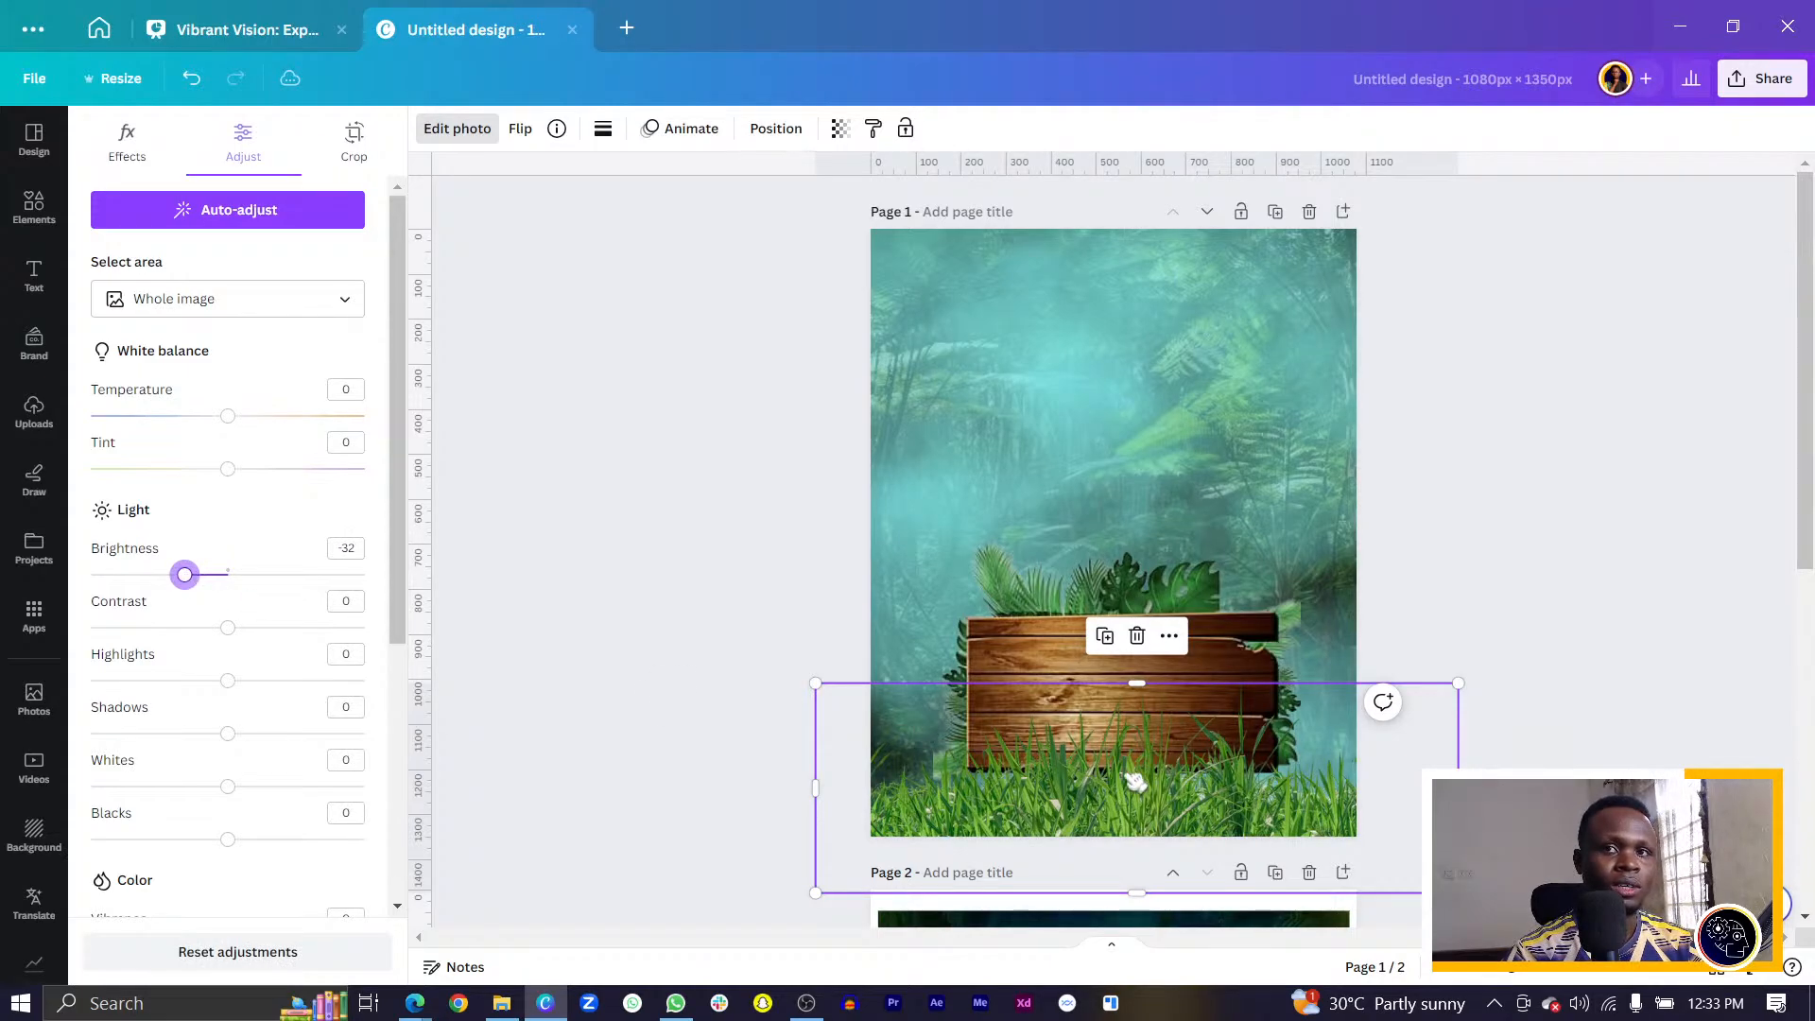
Center the leafy wooden board horizontally on page 1 and compare the design with the reference poster on page 2.
{"action": "left_click", "coordinate": [1044, 643]}
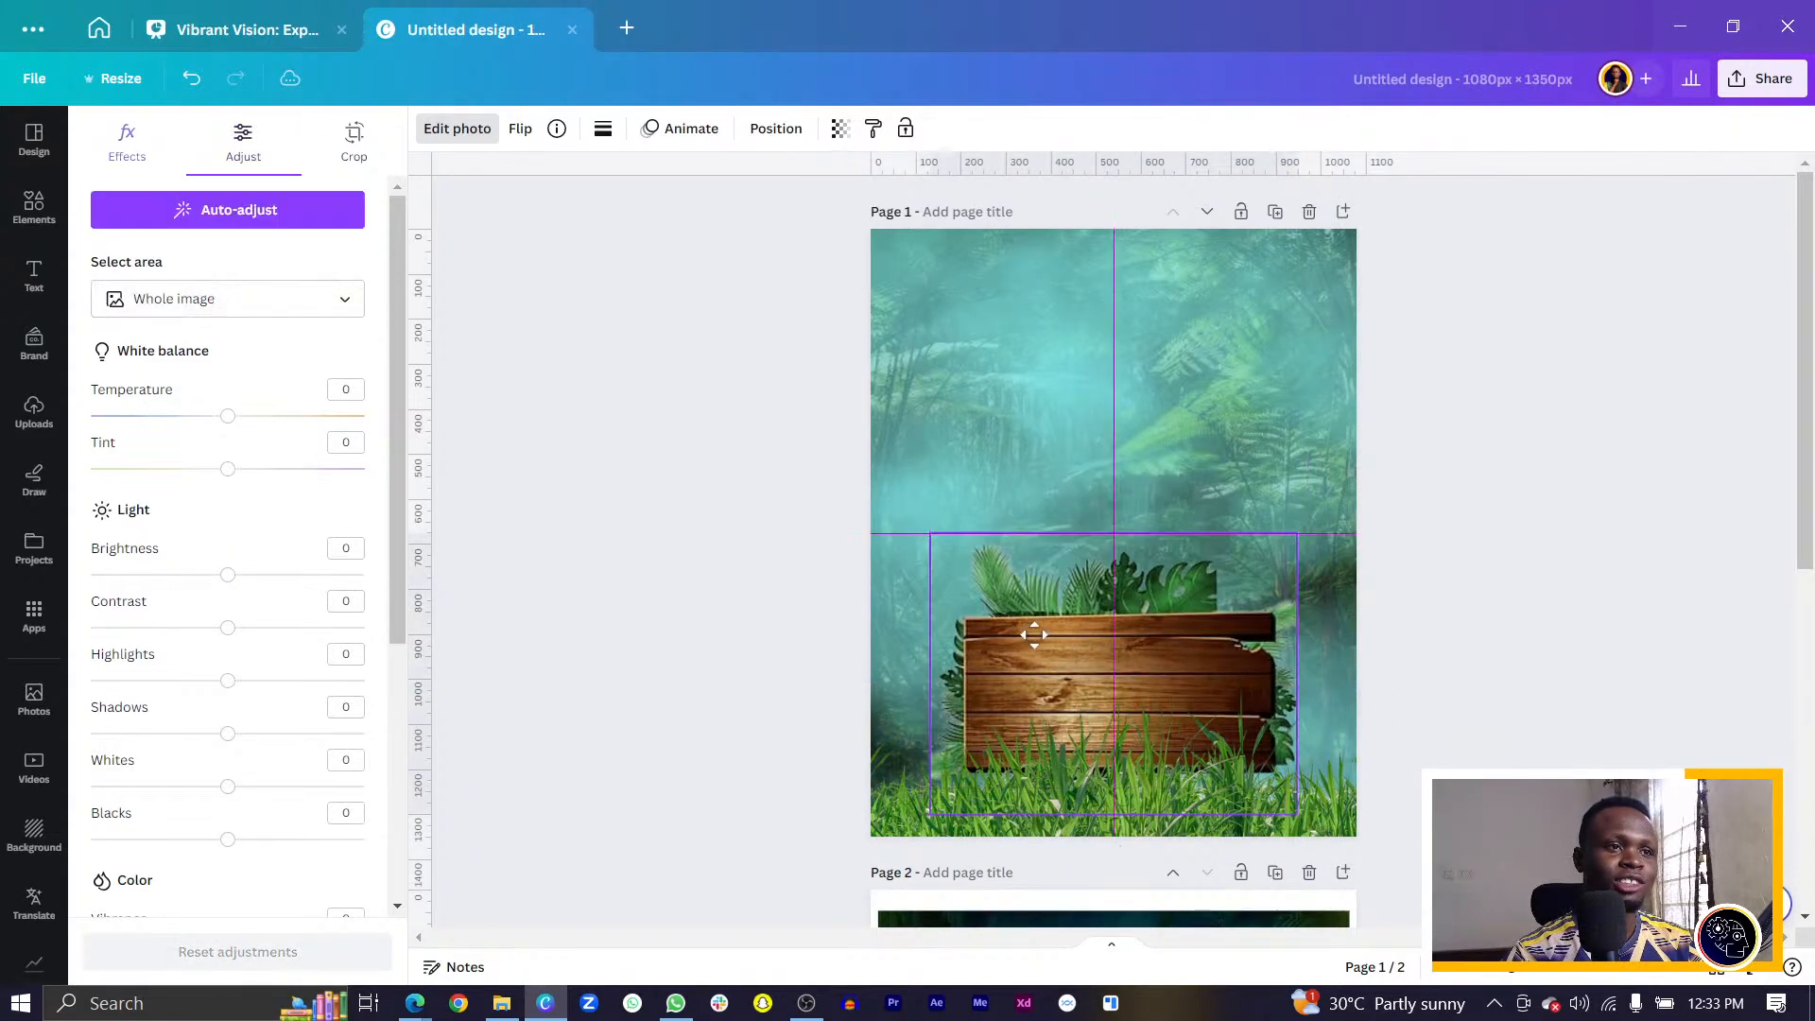
{"action": "scroll", "coordinate": [1045, 643], "scroll_direction": "down", "scroll_amount": 6}
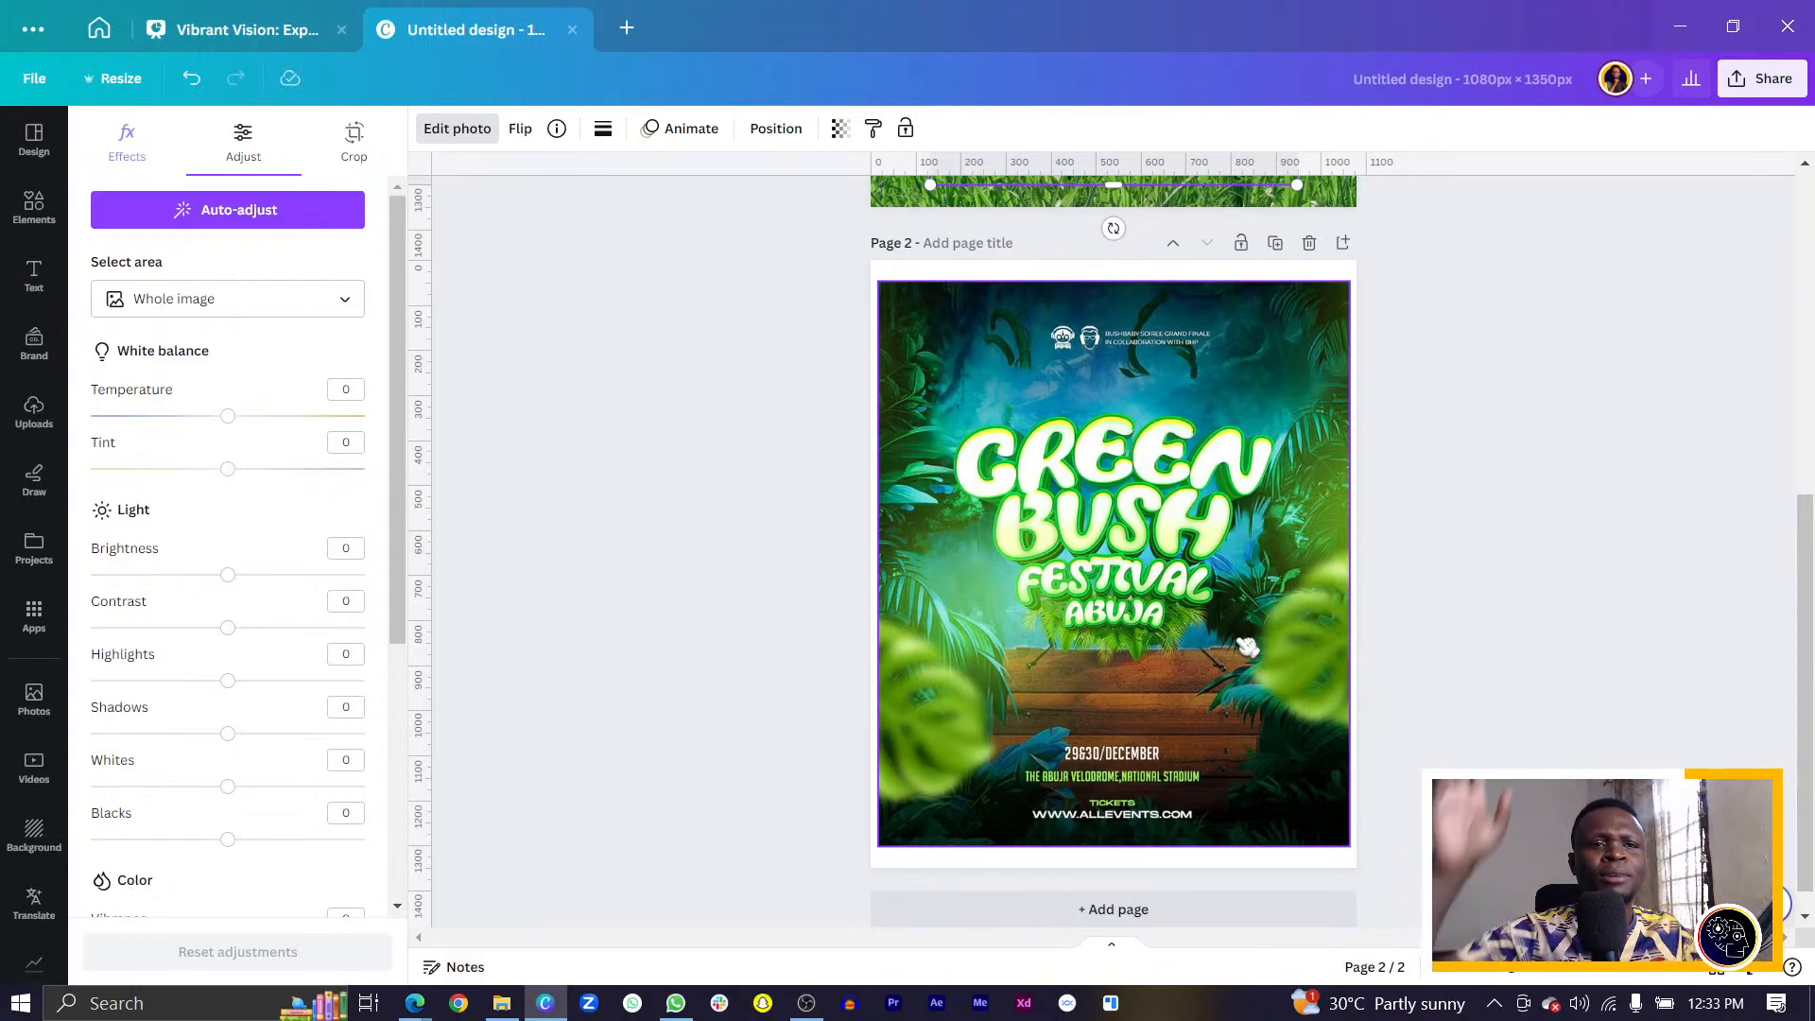
{"action": "scroll", "coordinate": [1271, 664], "scroll_direction": "up", "scroll_amount": 5}
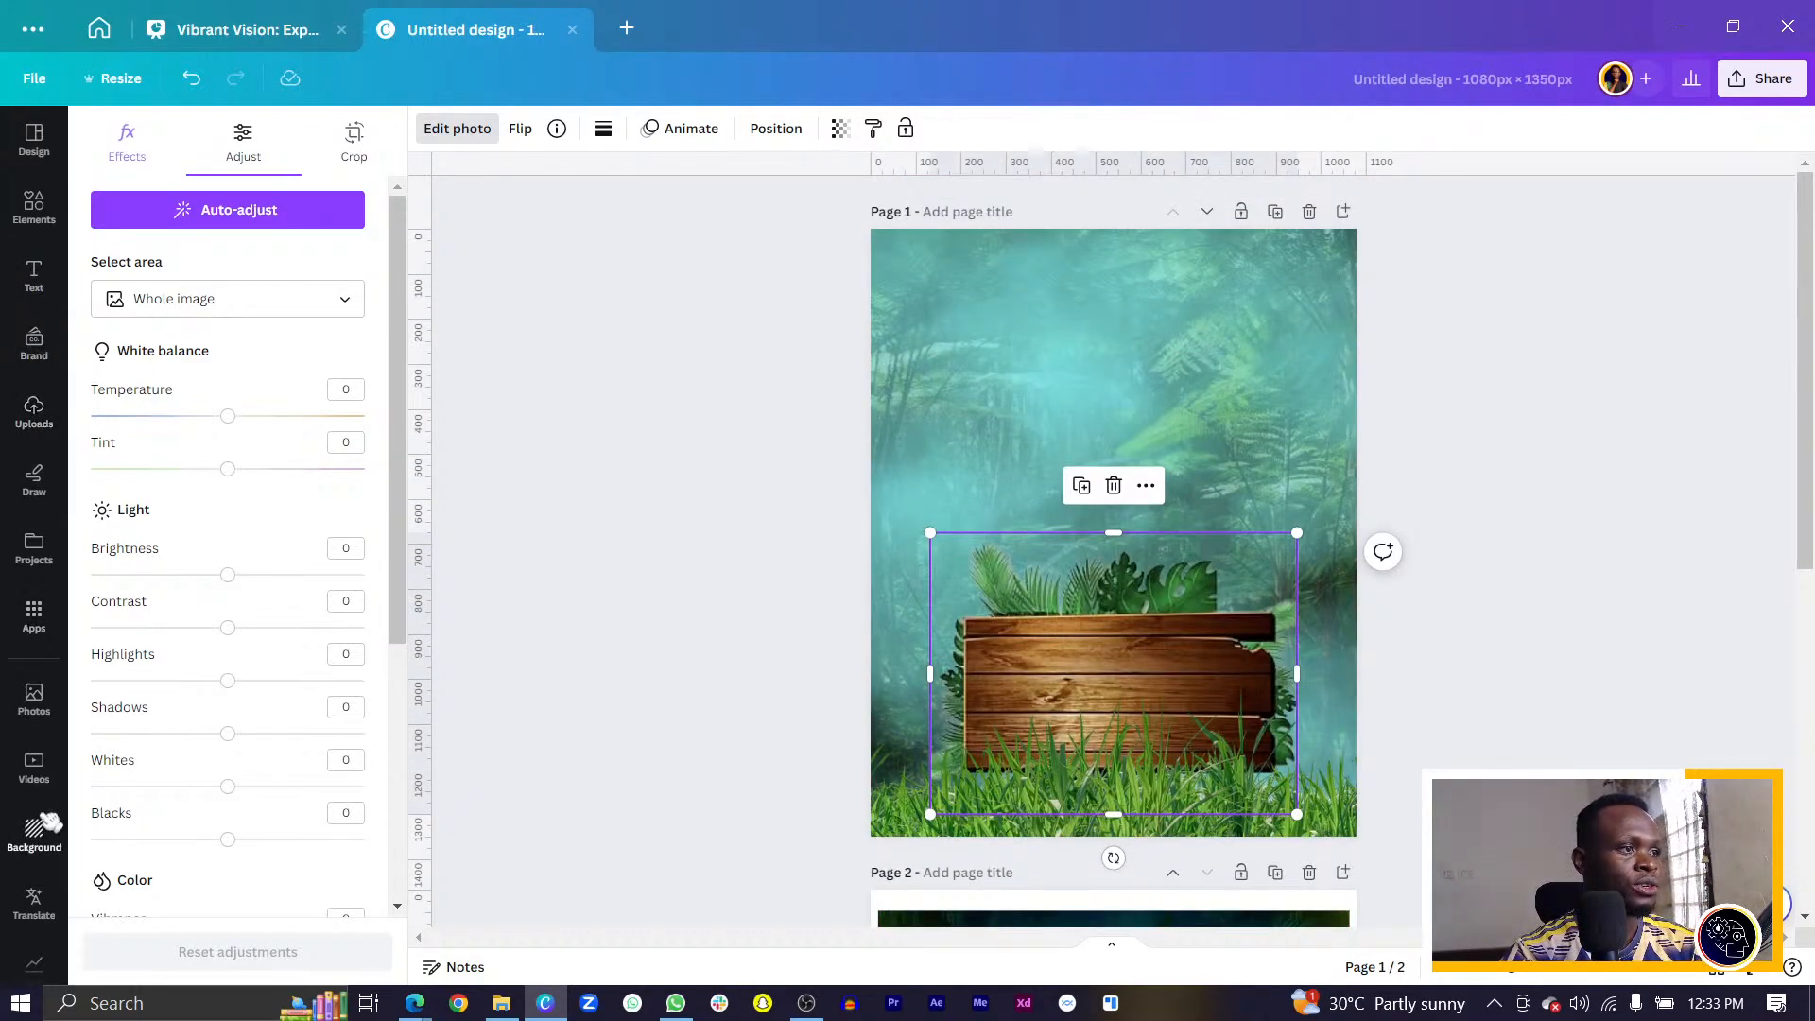
Search the elements for "leave" and add the tropical leaf cluster graphic to page 1.
{"action": "left_click", "coordinate": [52, 227]}
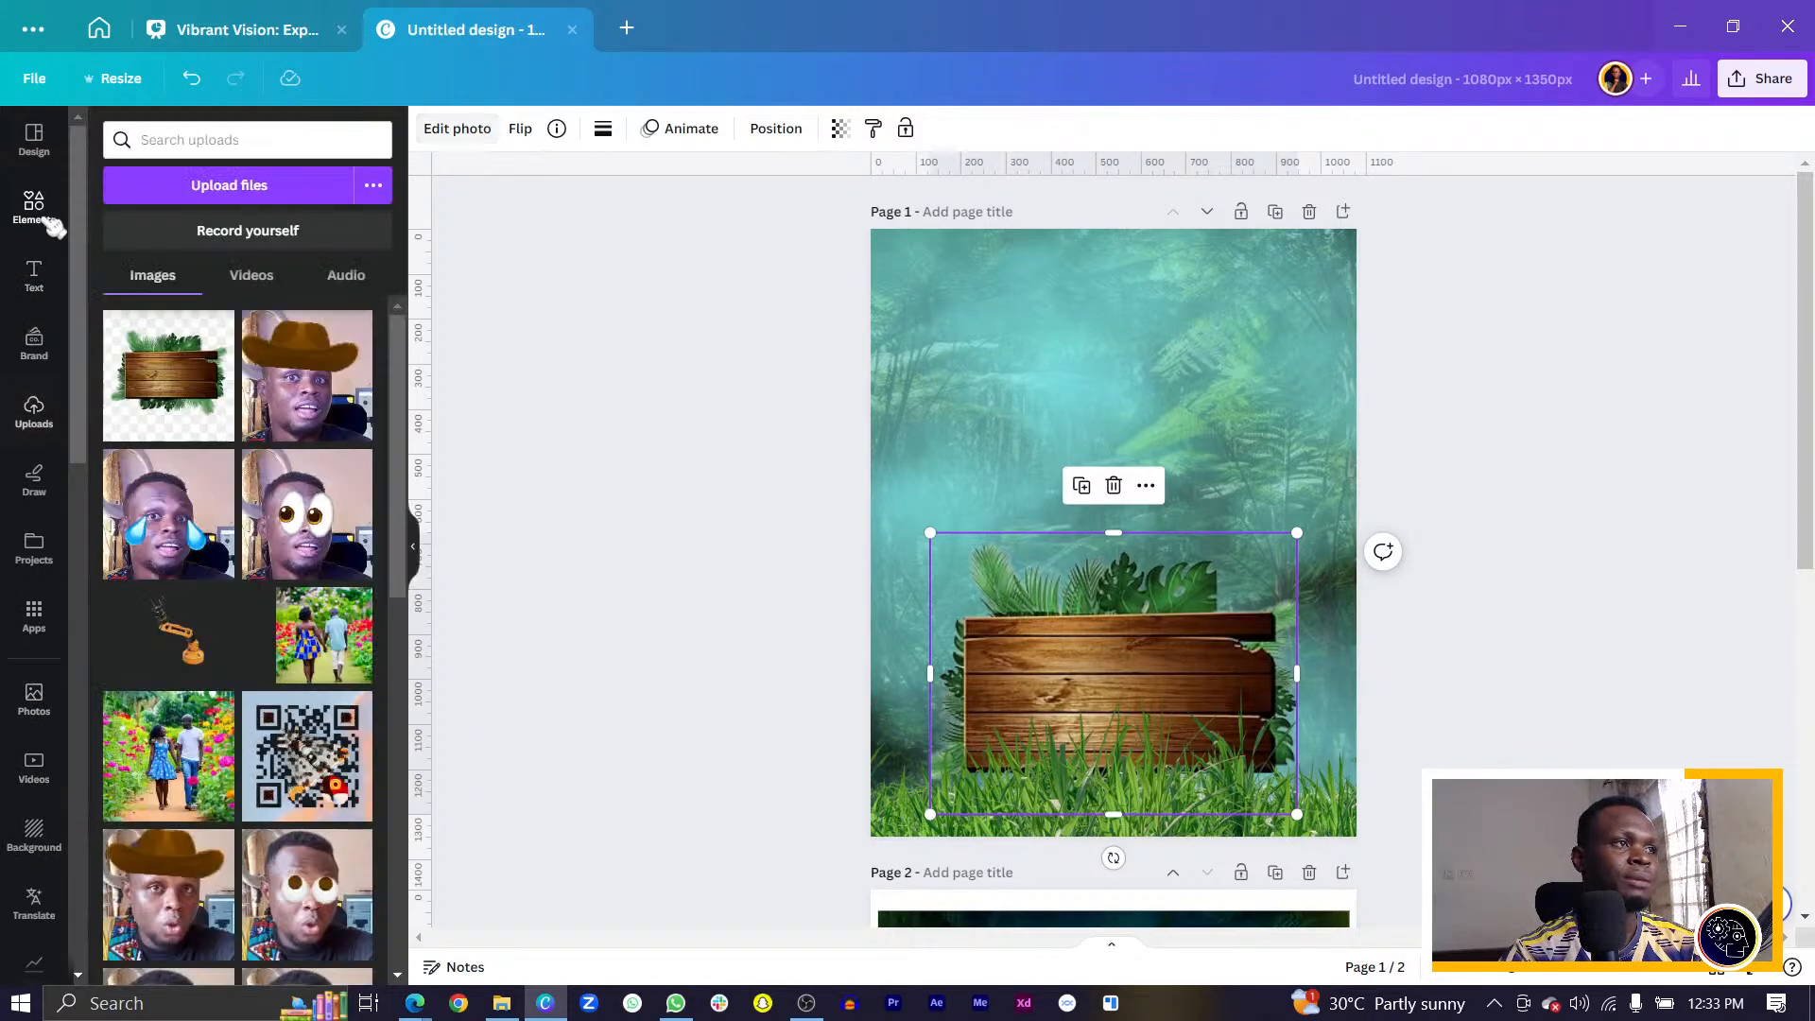
{"action": "left_click", "coordinate": [249, 134]}
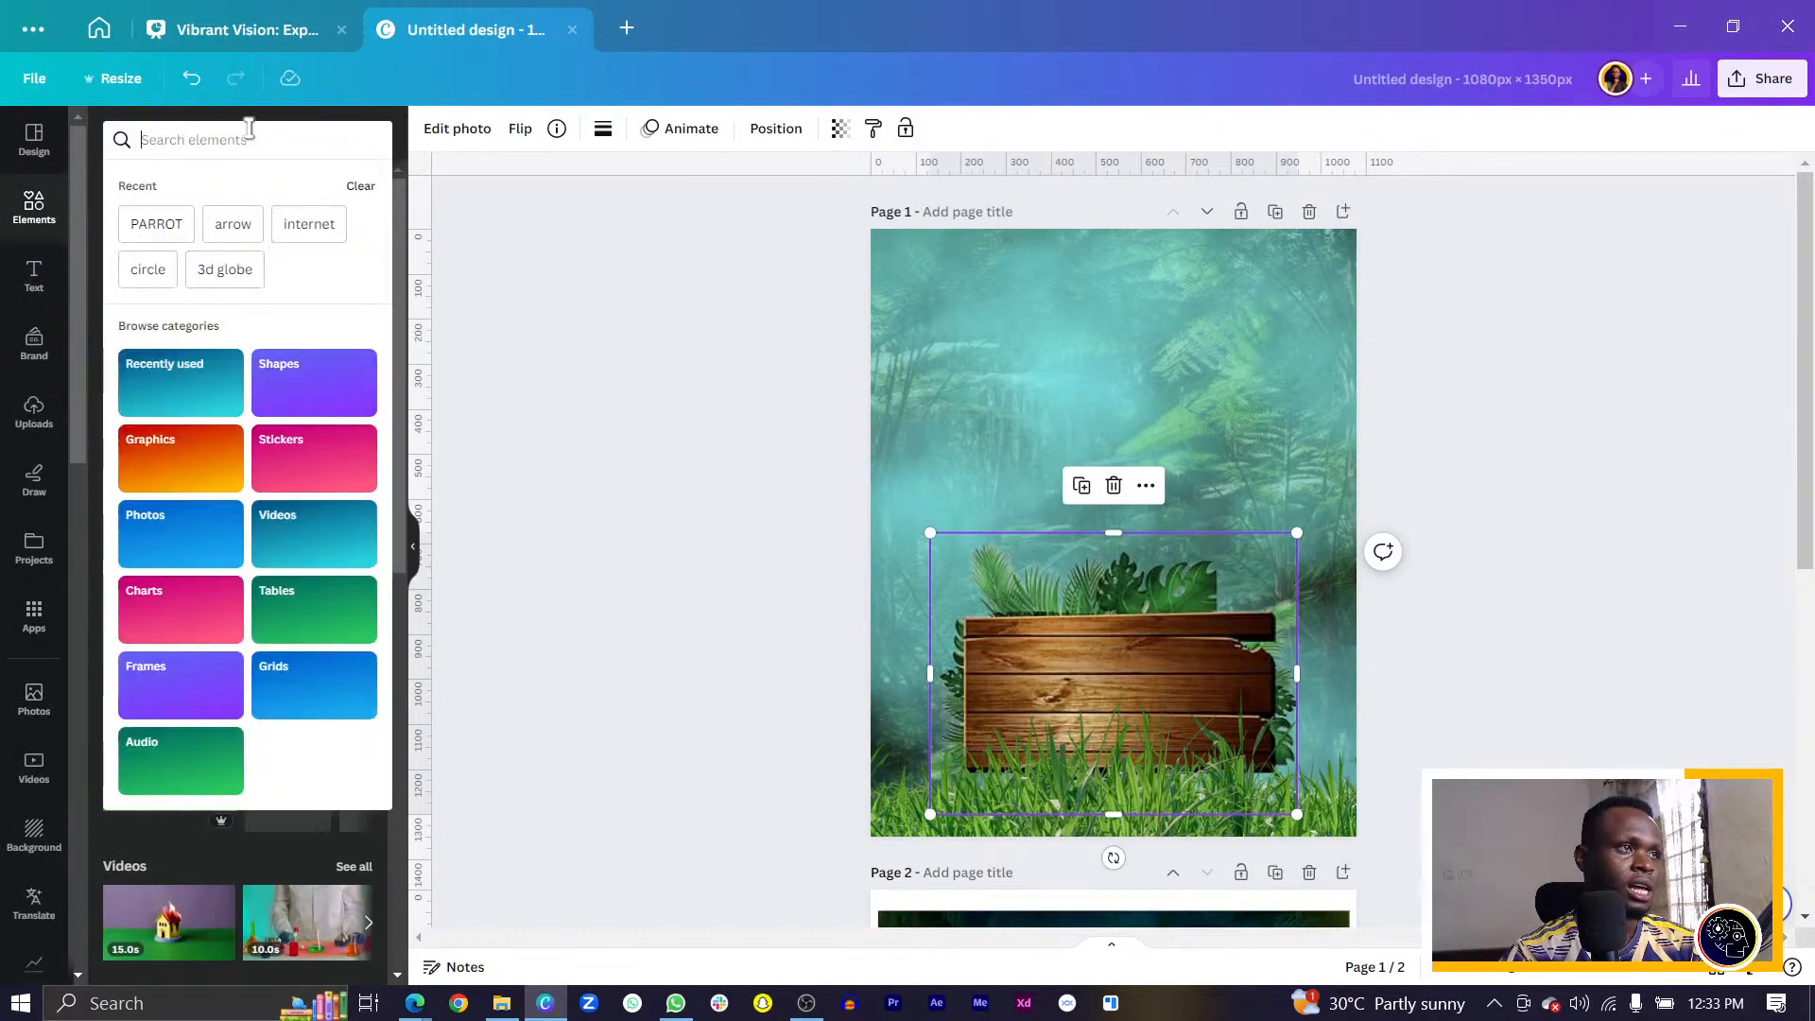
{"action": "type", "text": "leave"}
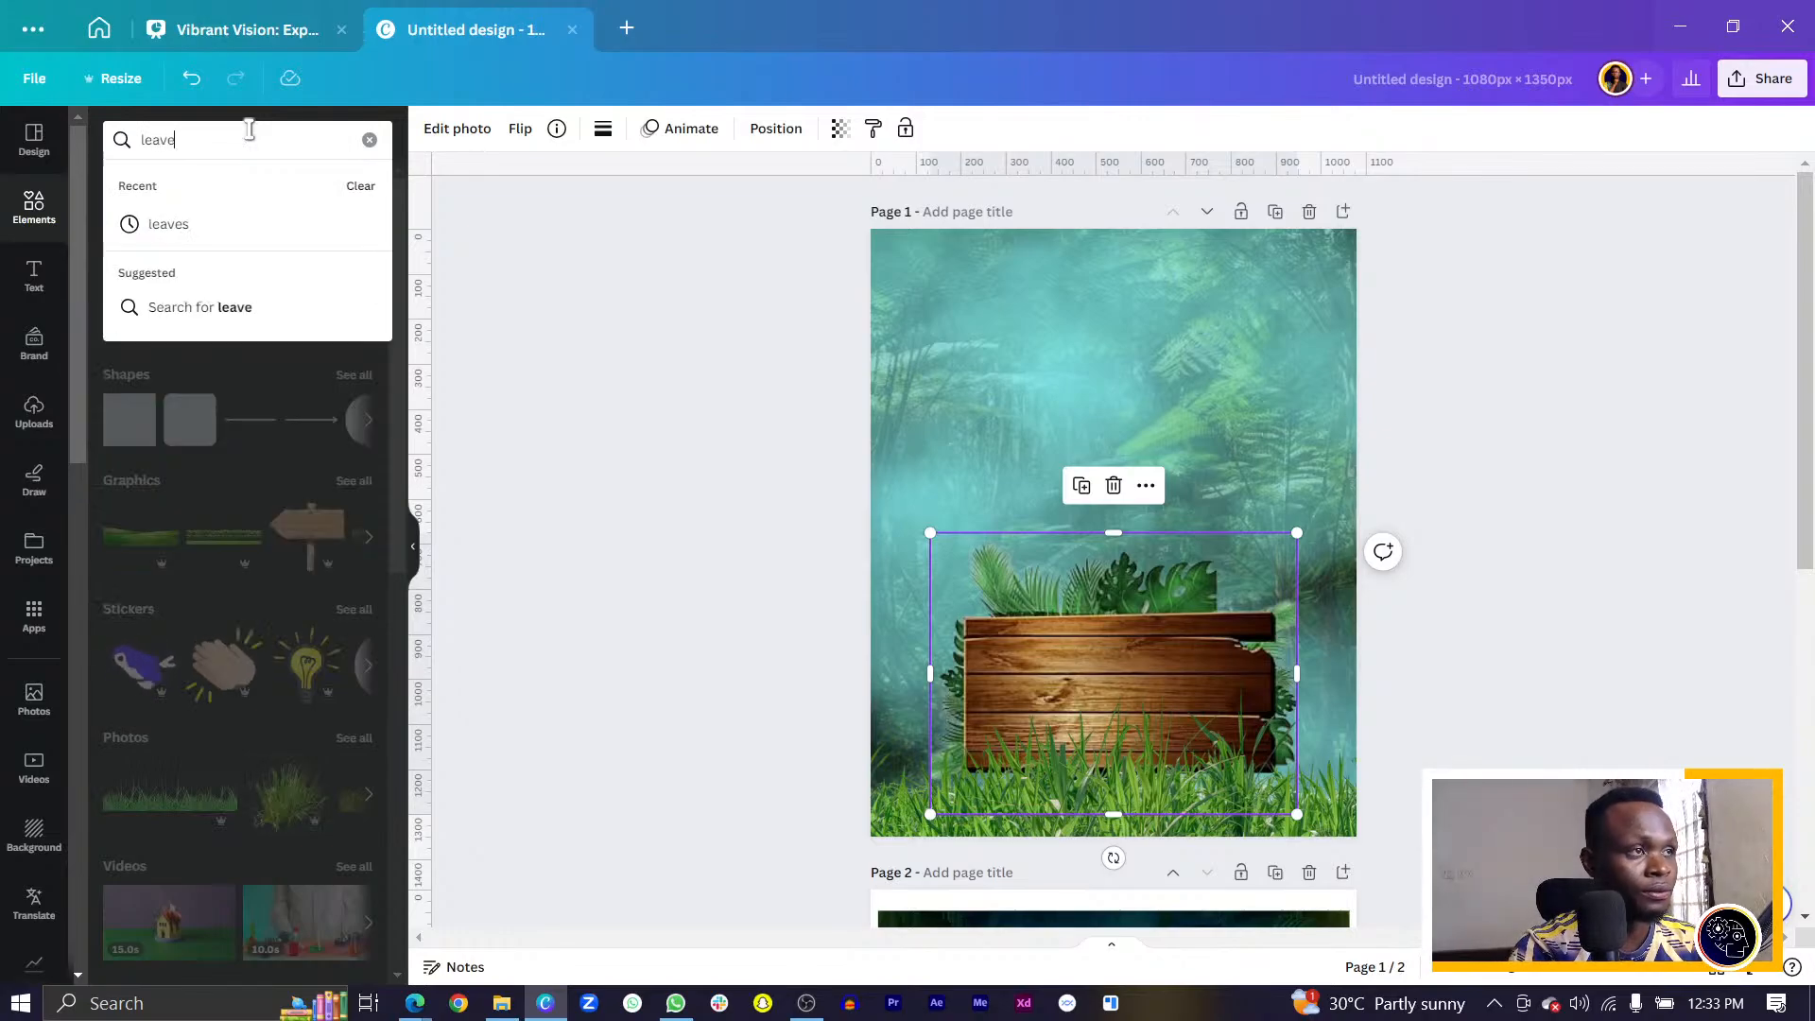
{"action": "key", "text": "Return"}
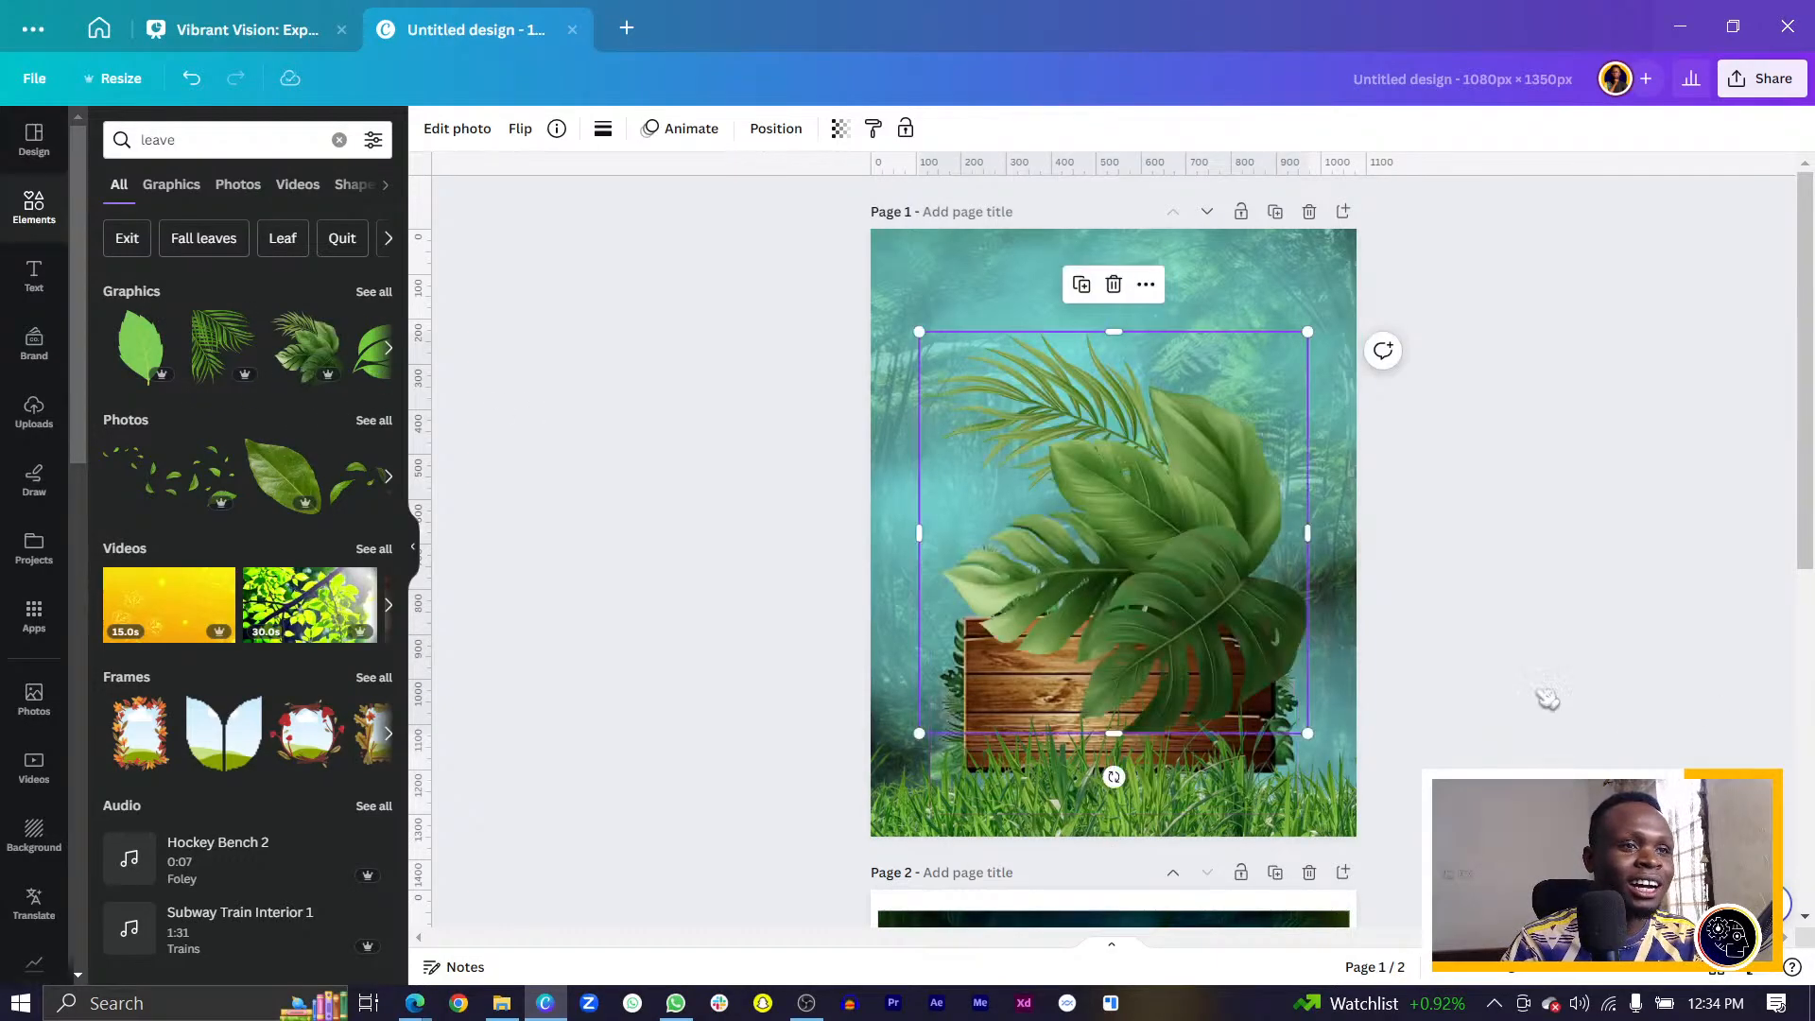
Flip the second leaf cluster horizontally, shrink it and place it in the lower-left corner of page 1.
{"action": "left_click_drag", "start_coordinate": [1148, 597], "coordinate": [989, 288]}
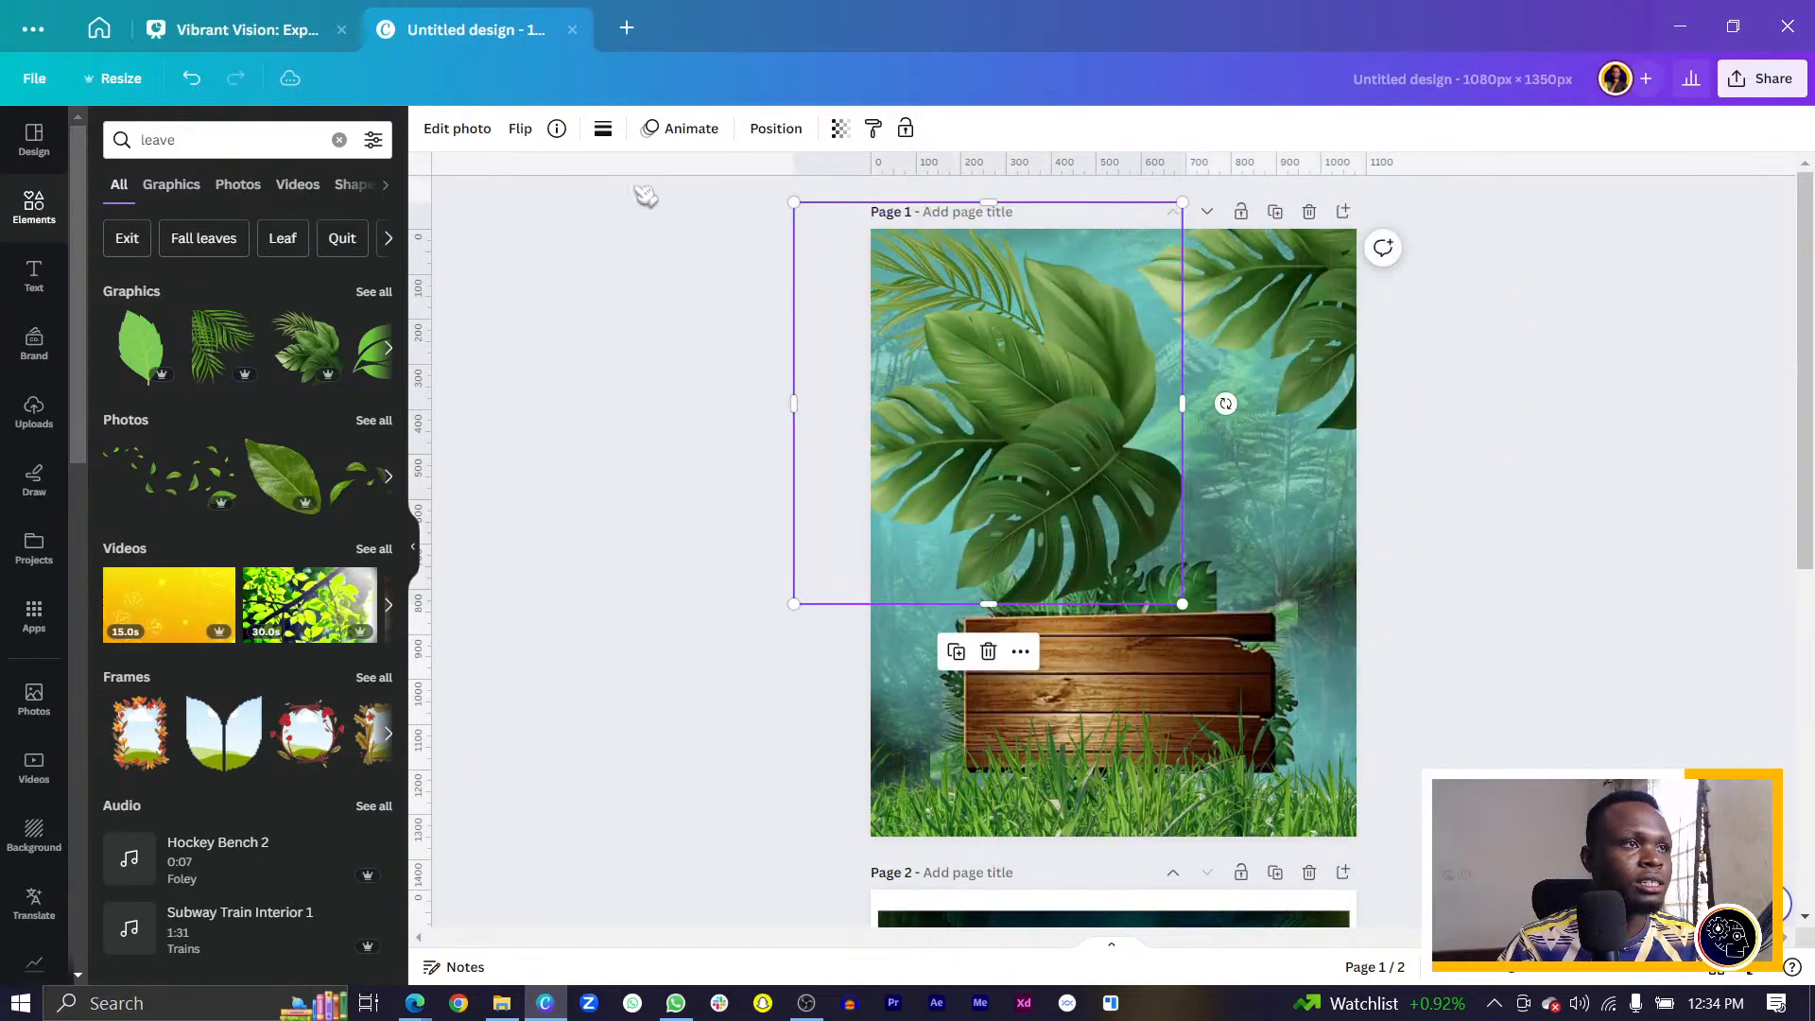
{"action": "left_click", "coordinate": [522, 129]}
{"action": "left_click", "coordinate": [582, 179]}
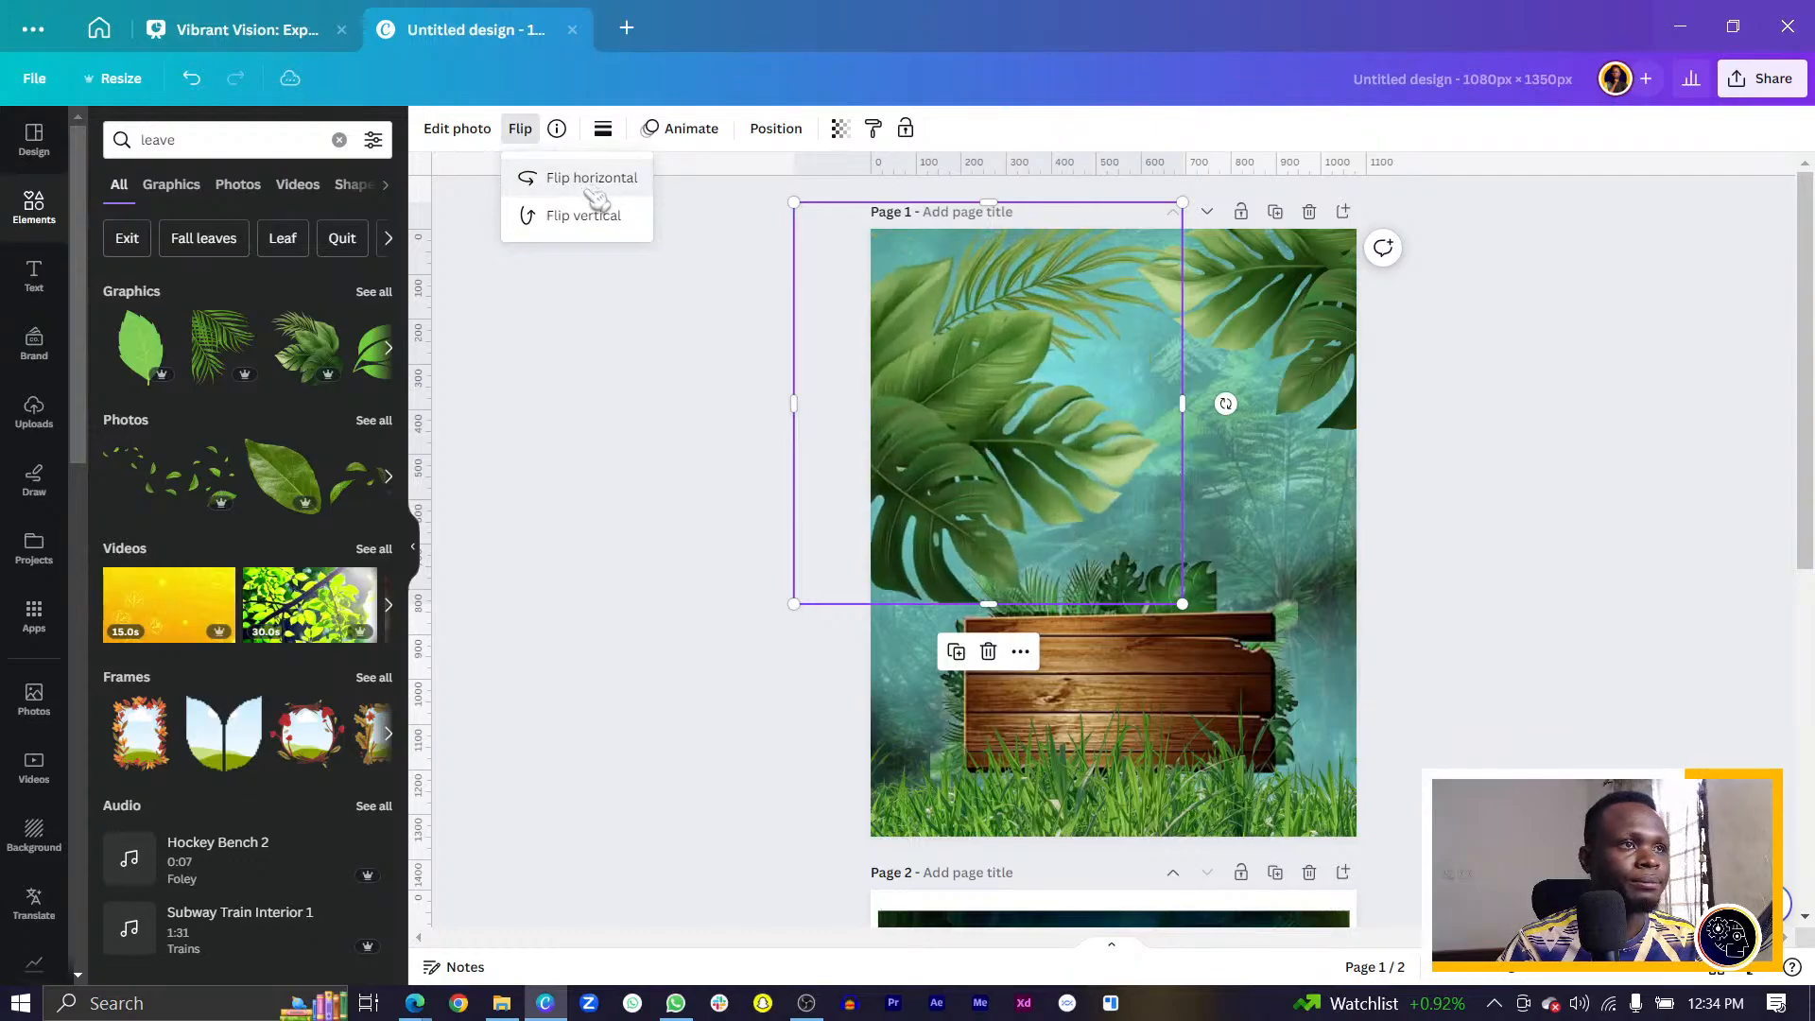
{"action": "left_click_drag", "start_coordinate": [1019, 382], "coordinate": [898, 567]}
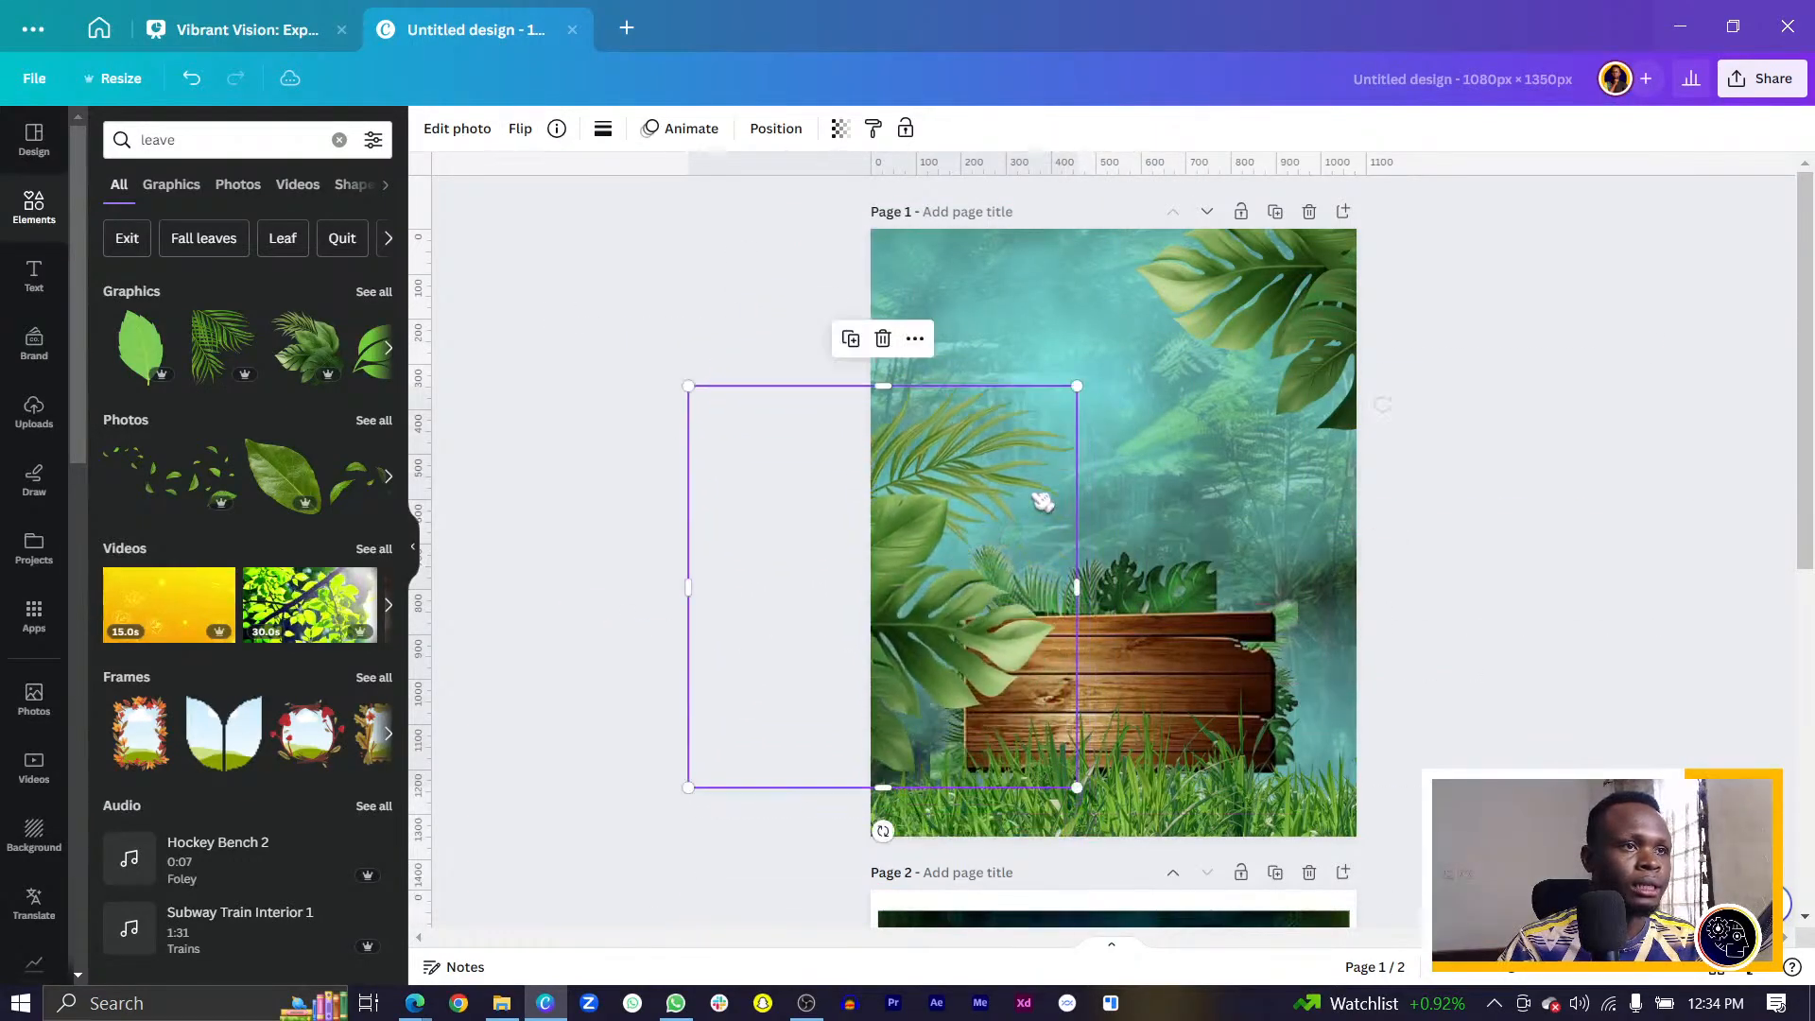
{"action": "left_click_drag", "start_coordinate": [1071, 385], "coordinate": [932, 526]}
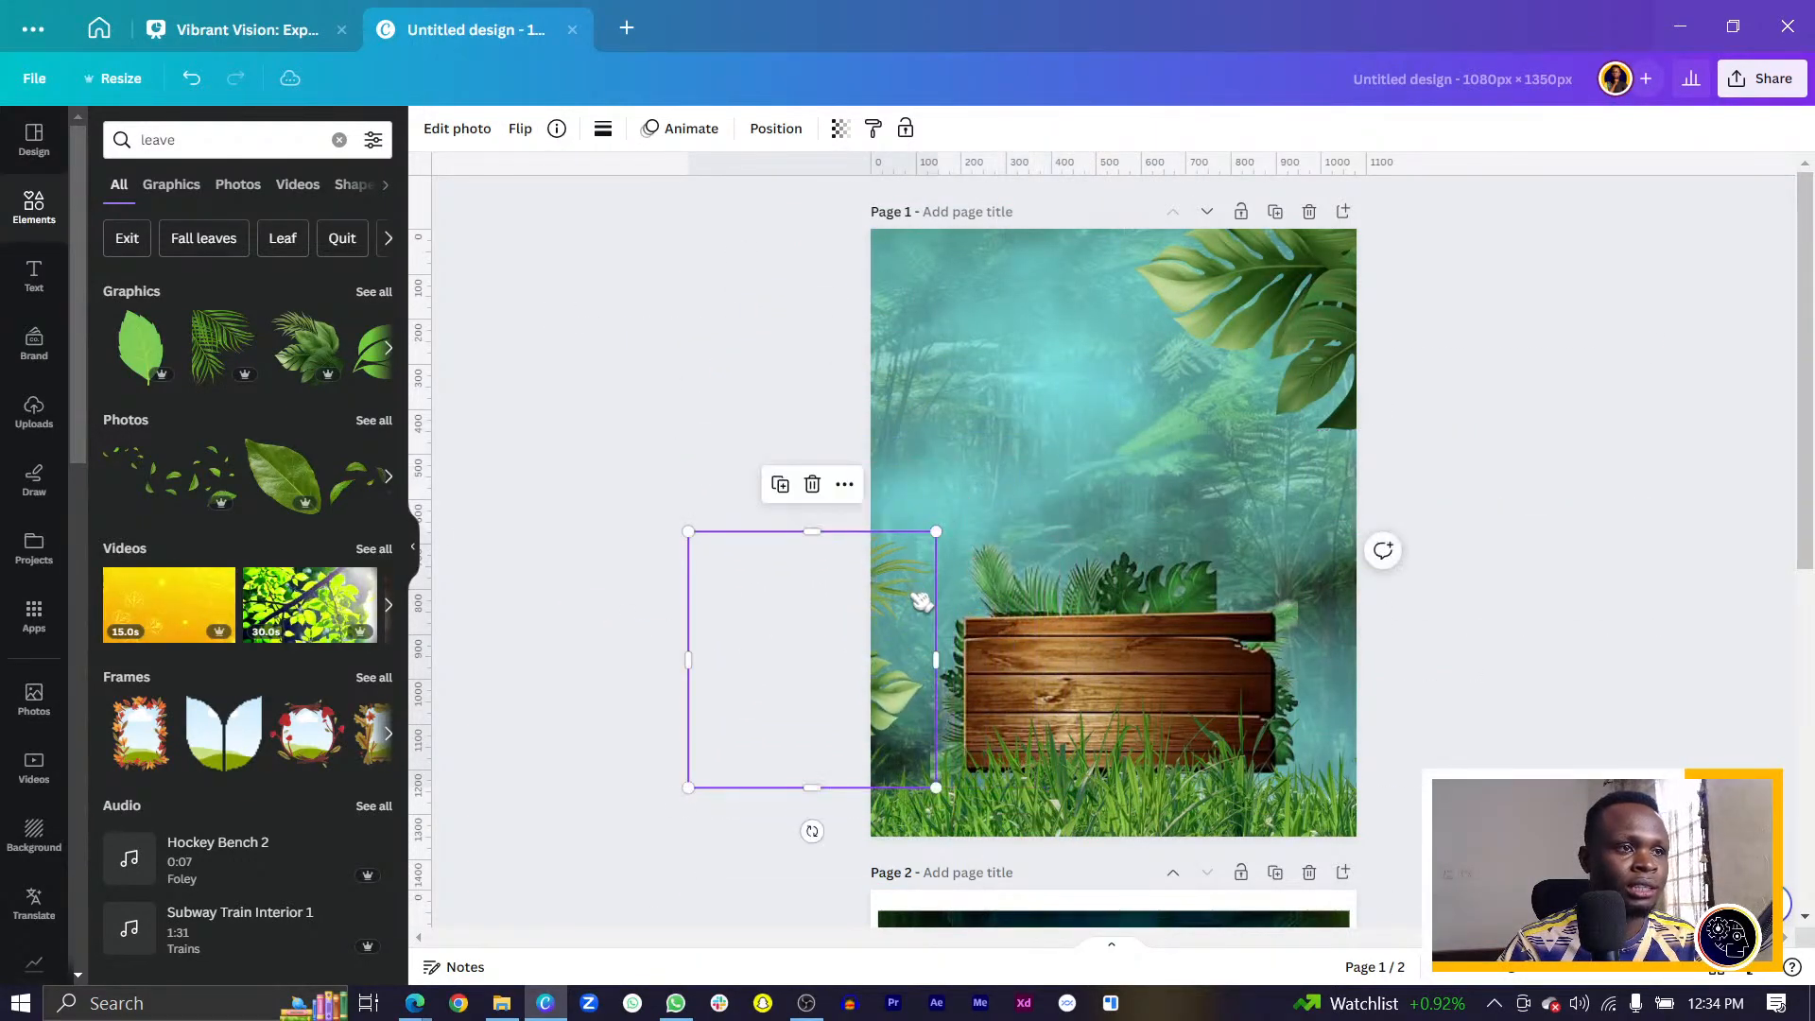
{"action": "left_click_drag", "start_coordinate": [922, 604], "coordinate": [1004, 713]}
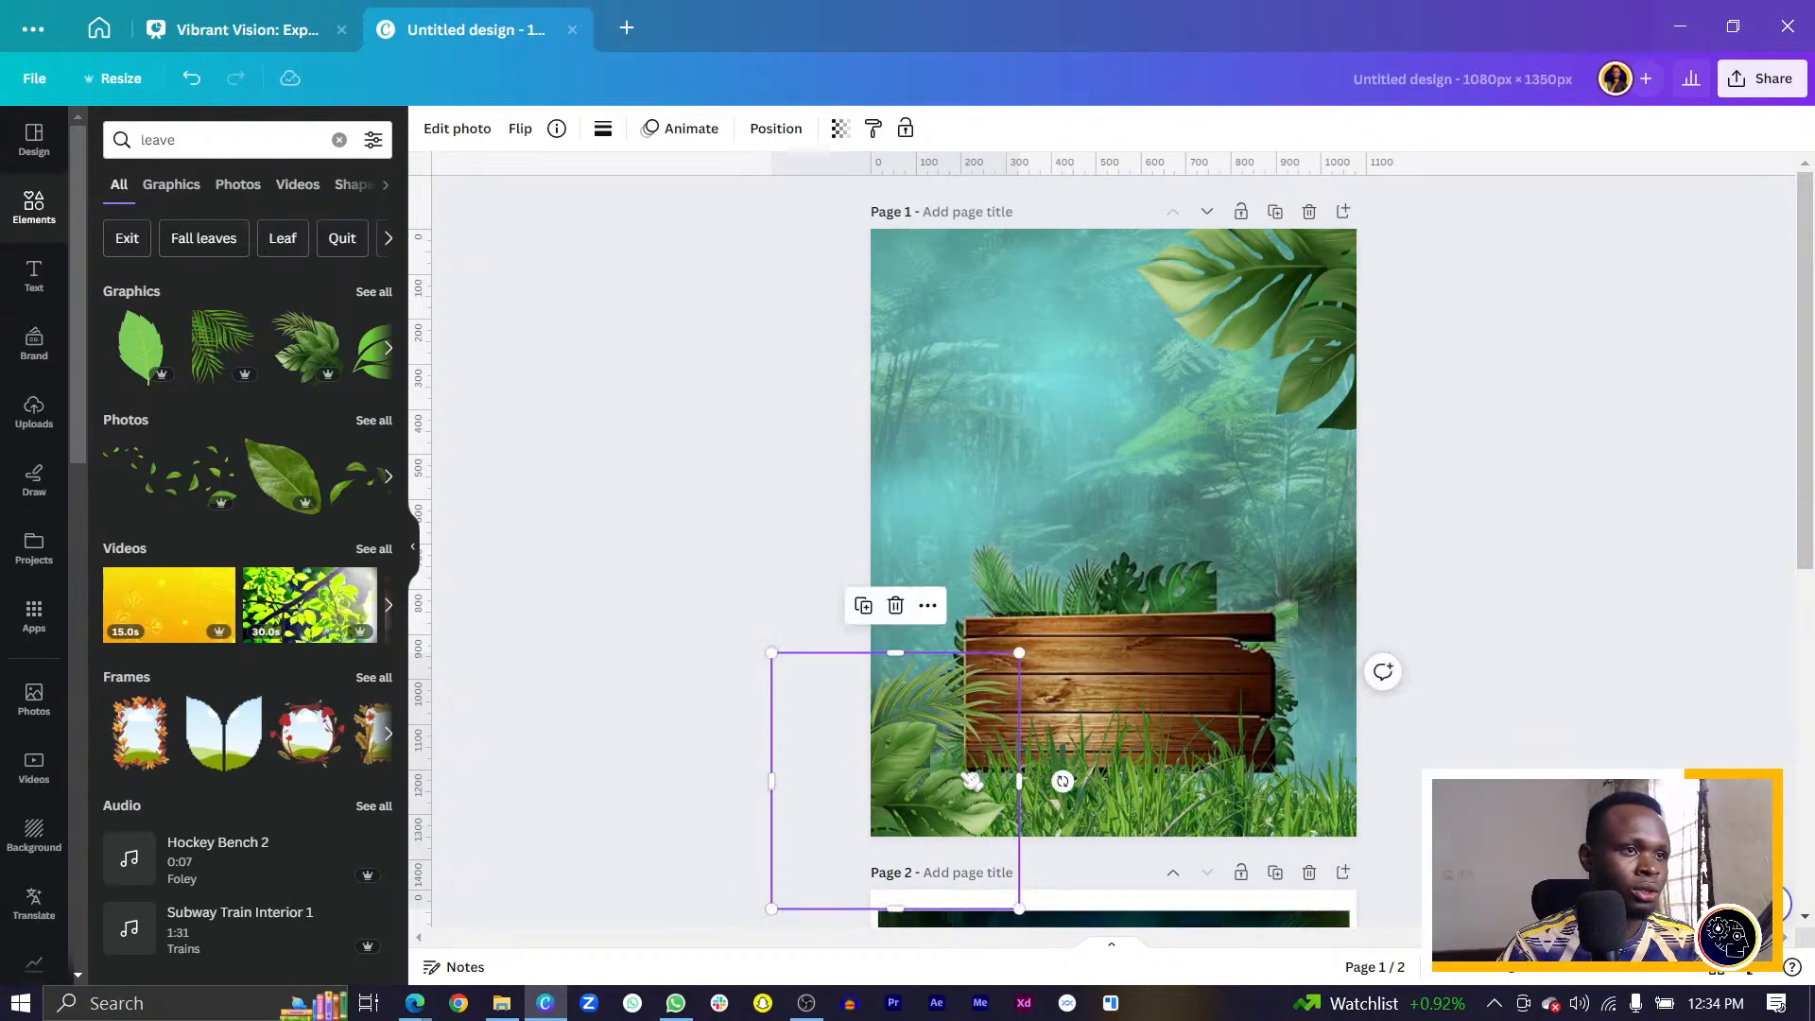
Duplicate the small leaf cluster and place a rotated copy over the grass in front of the board.
{"action": "left_click_drag", "start_coordinate": [970, 780], "coordinate": [1057, 862]}
{"action": "key", "text": "ctrl+d"}
{"action": "left_click_drag", "start_coordinate": [1232, 770], "coordinate": [1267, 802]}
Duplicate the small leaf cluster again, rotate the copy and place it at the lower-right edge beside the board.
{"action": "key", "text": "ctrl+d"}
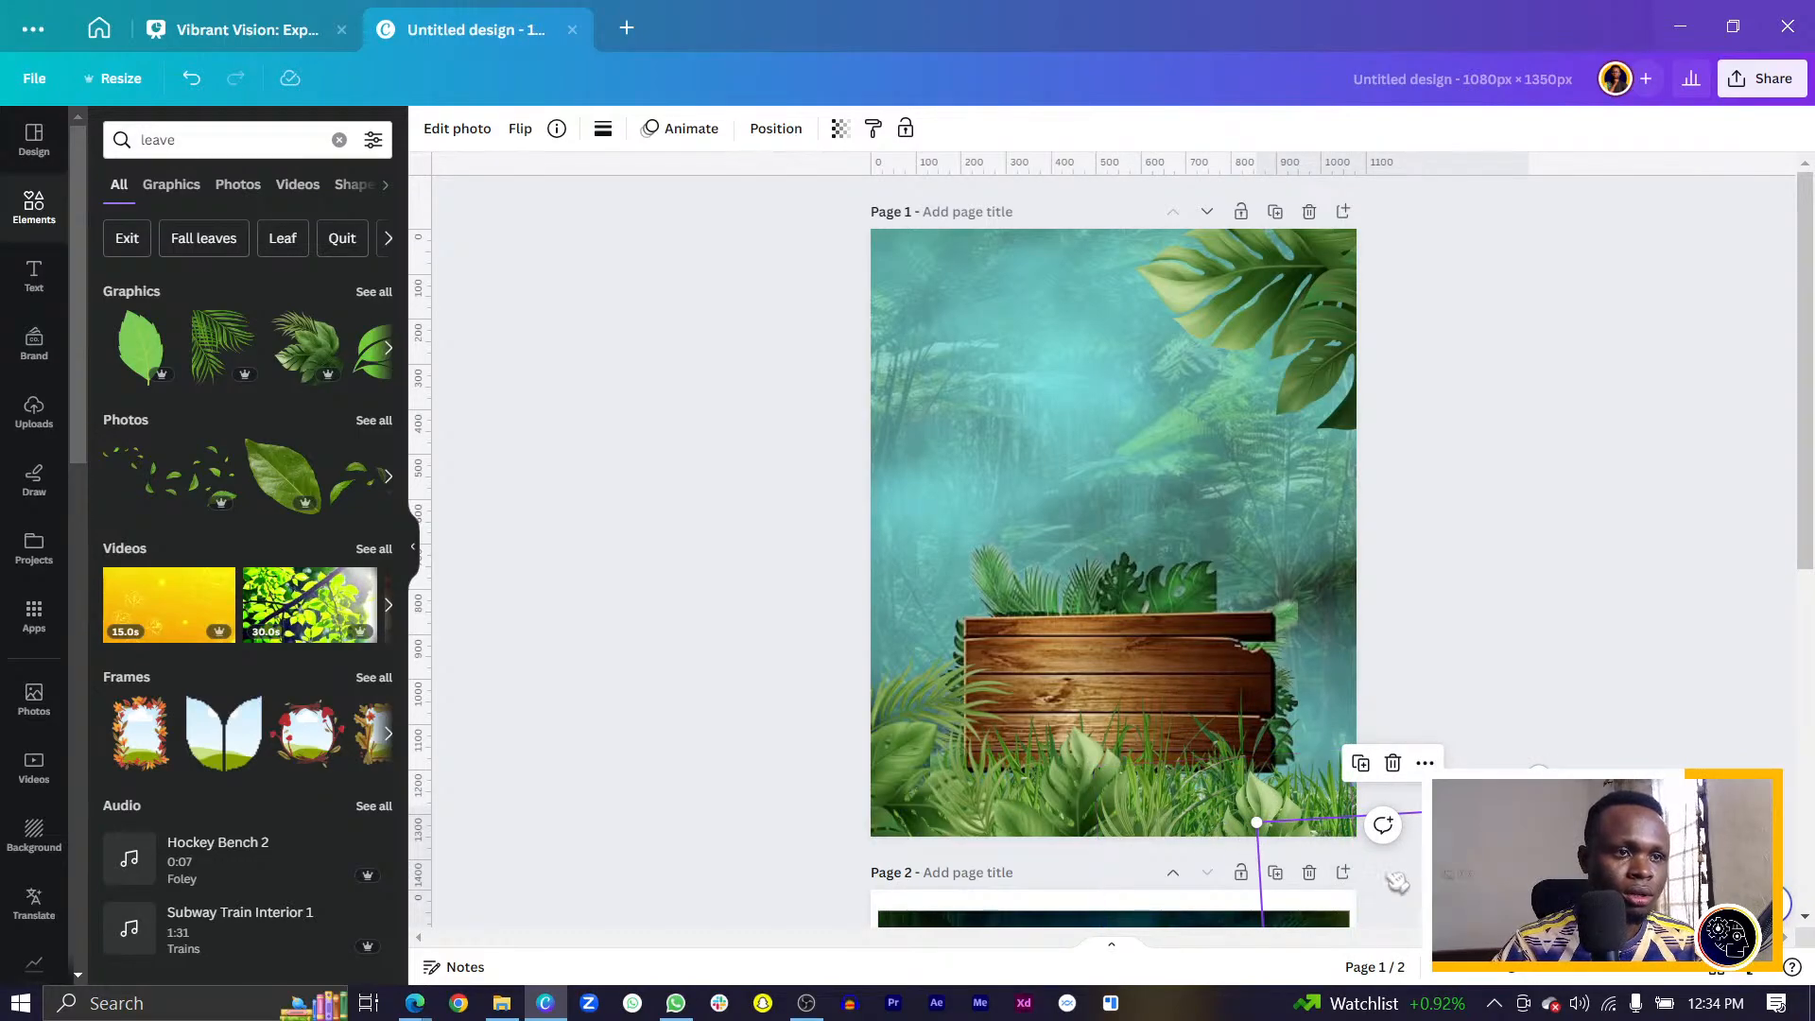
{"action": "left_click_drag", "start_coordinate": [1310, 855], "coordinate": [1331, 667]}
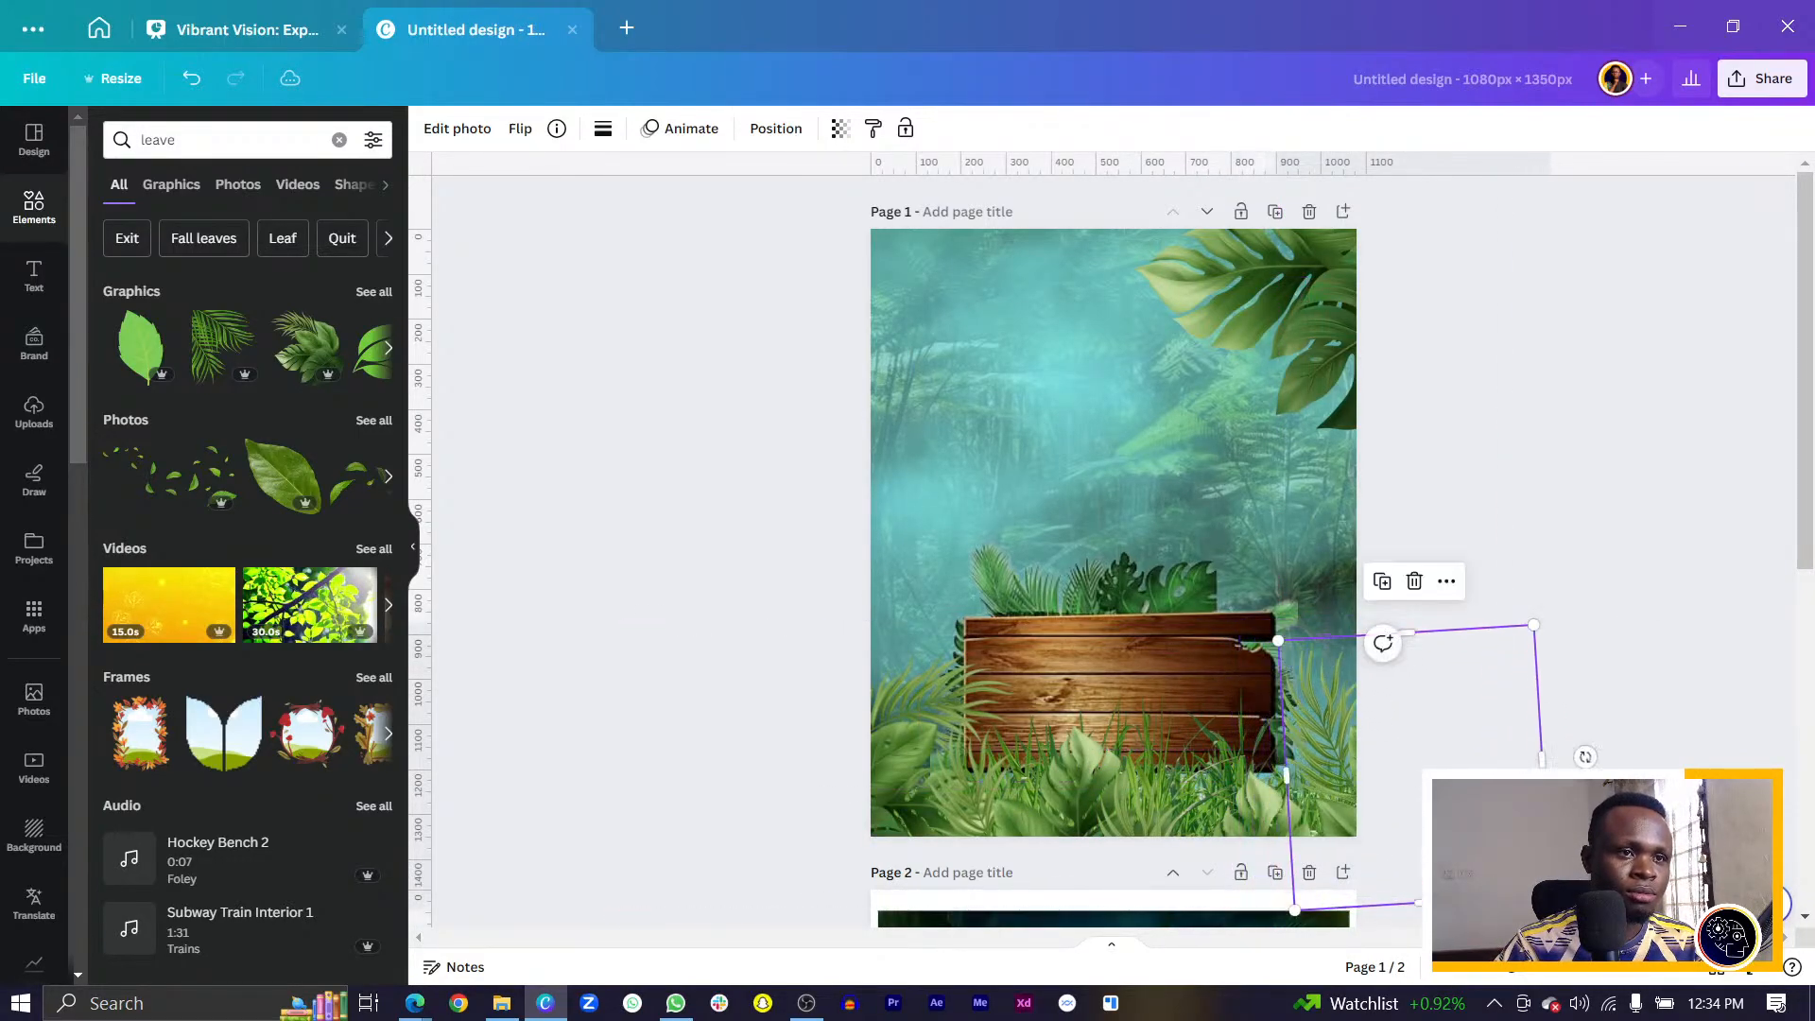
{"action": "left_click_drag", "start_coordinate": [1585, 757], "coordinate": [1375, 584]}
{"action": "left_click_drag", "start_coordinate": [1344, 730], "coordinate": [1313, 699]}
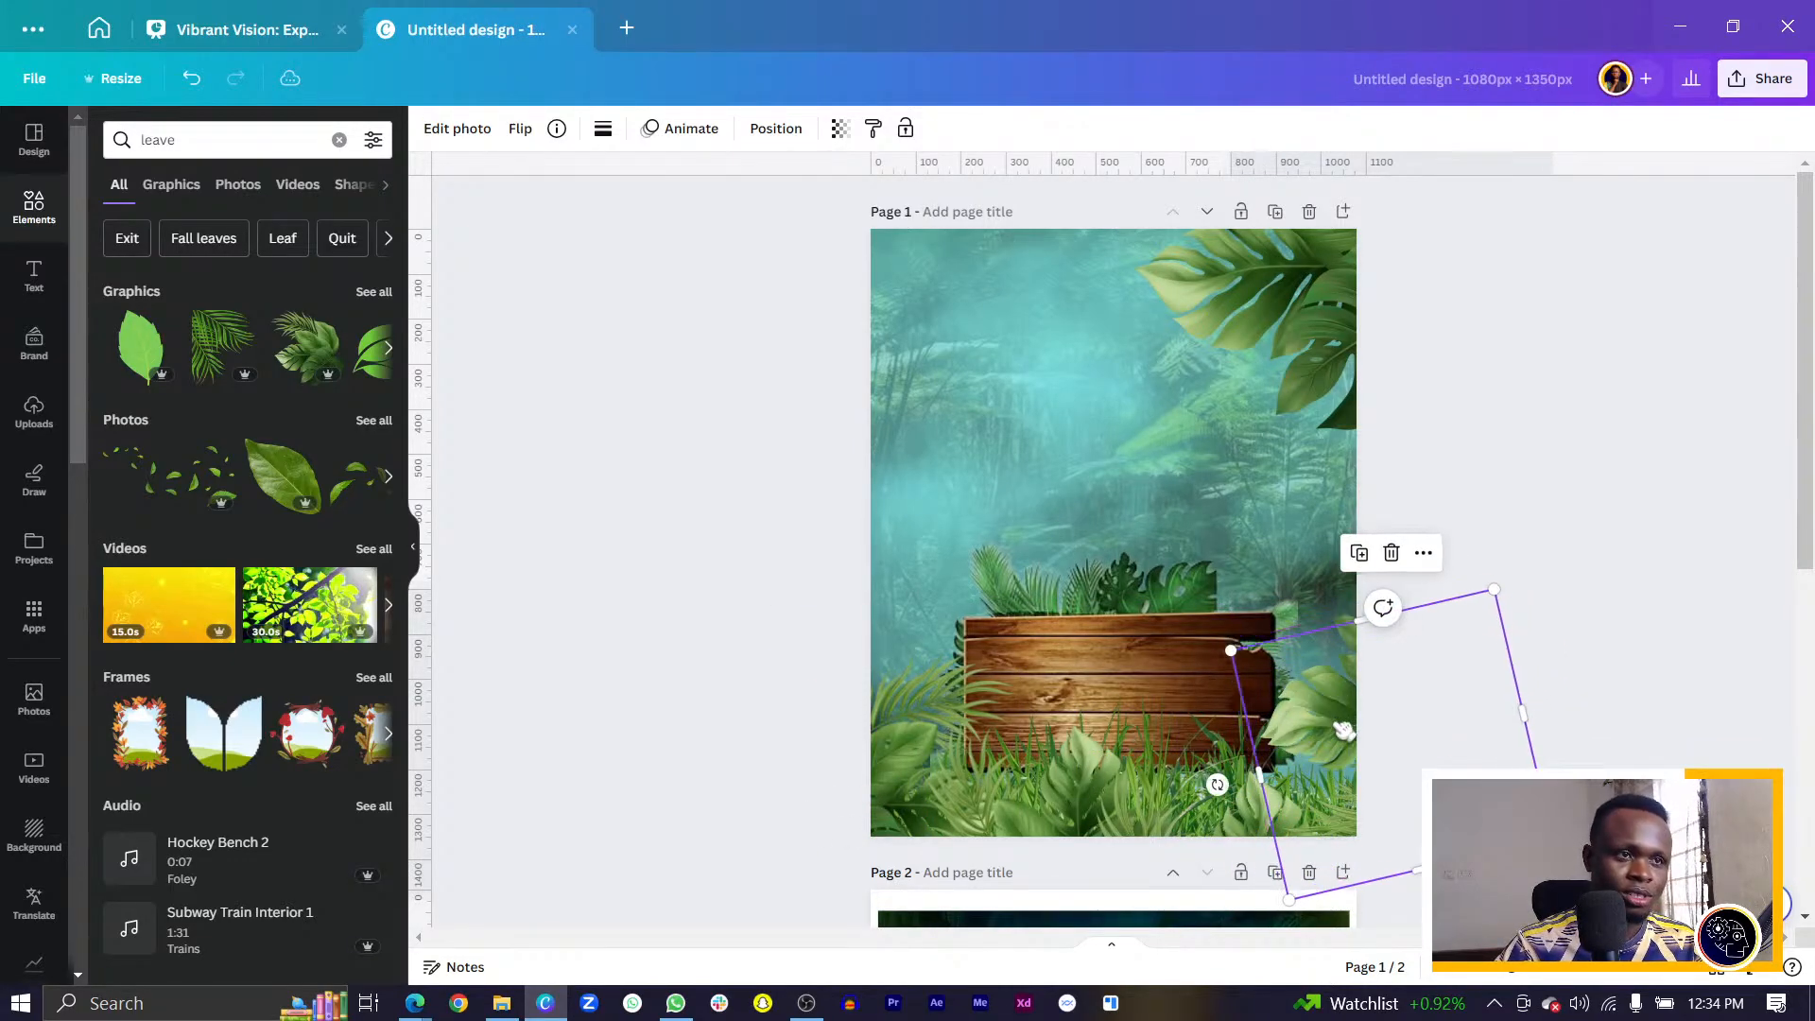
Rotate another small leaf cluster copy and place it on the left edge of page 1, beside the board.
{"action": "left_click_drag", "start_coordinate": [1342, 723], "coordinate": [1014, 559]}
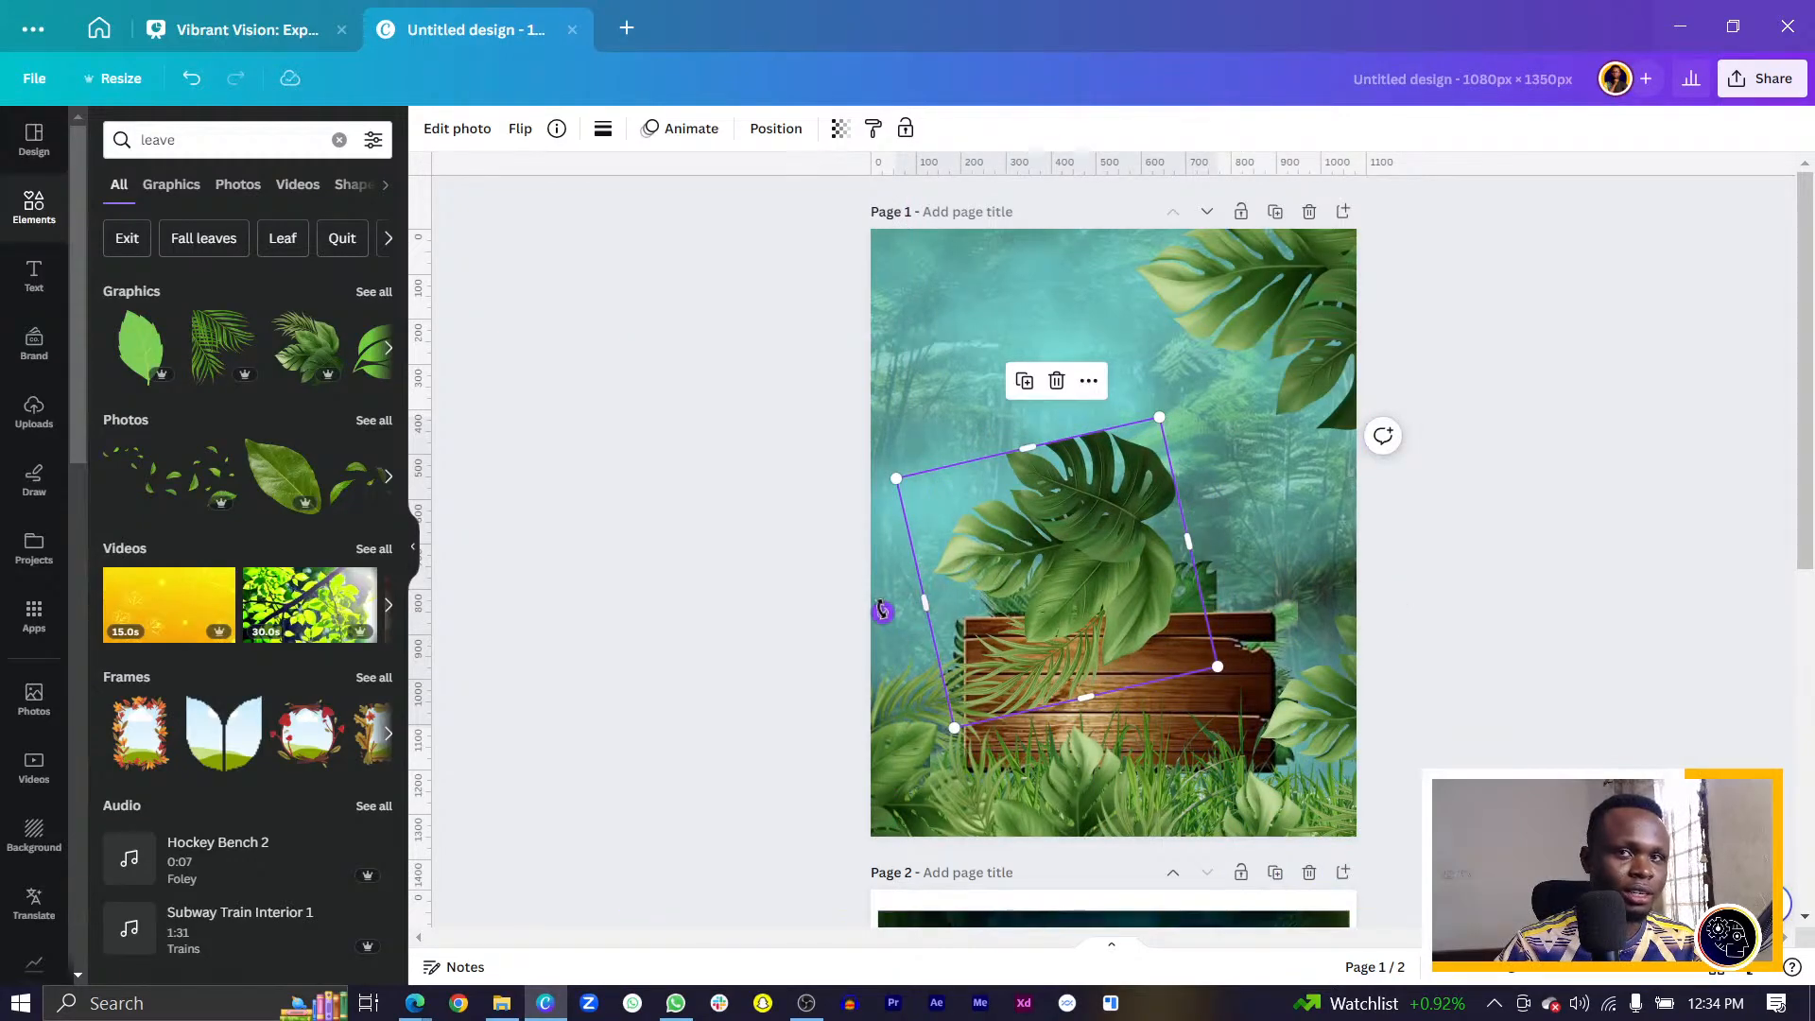
{"action": "left_click_drag", "start_coordinate": [883, 612], "coordinate": [1231, 556]}
{"action": "left_click_drag", "start_coordinate": [1025, 591], "coordinate": [839, 691]}
{"action": "left_click_drag", "start_coordinate": [896, 834], "coordinate": [834, 838]}
{"action": "left_click_drag", "start_coordinate": [903, 713], "coordinate": [1269, 630]}
Duplicate the leaf cluster once more, rotate the copy and fit it among the leaves on the board's right side.
{"action": "key", "text": "ctrl+d"}
{"action": "left_click_drag", "start_coordinate": [1198, 747], "coordinate": [1384, 491]}
{"action": "left_click_drag", "start_coordinate": [1271, 570], "coordinate": [1335, 614]}
{"action": "left_click_drag", "start_coordinate": [1341, 550], "coordinate": [1327, 650]}
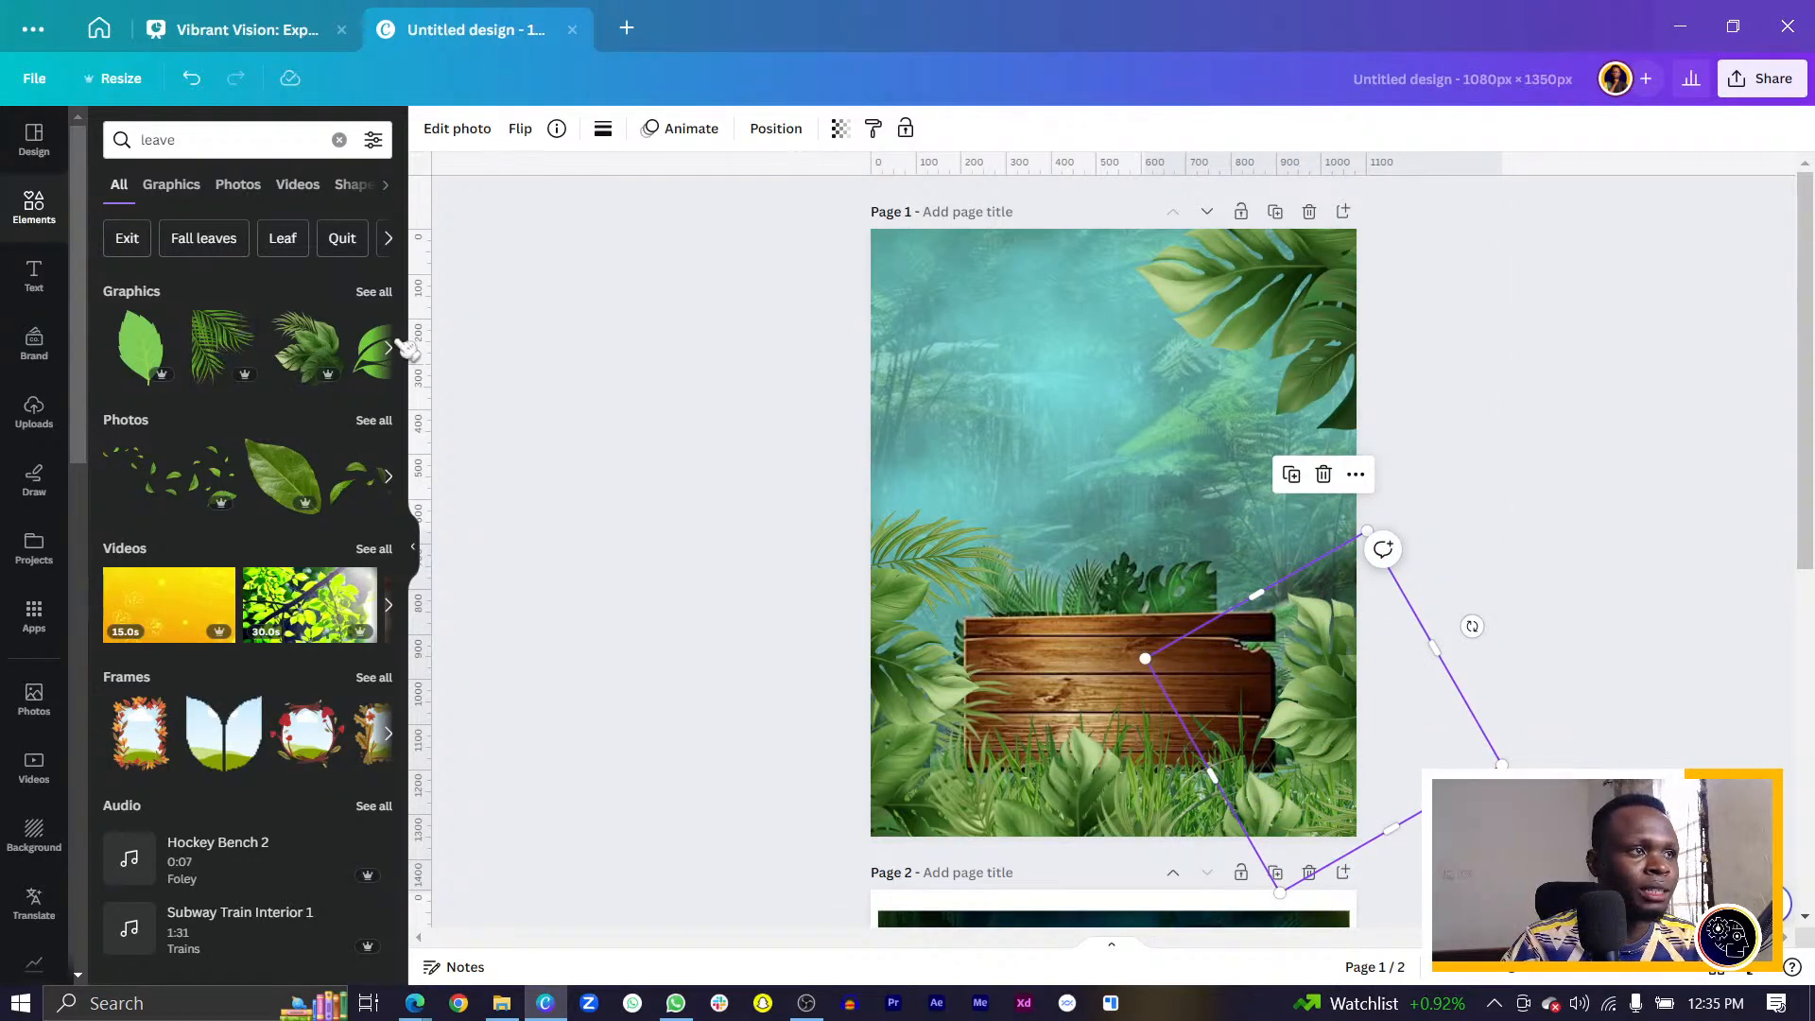
Add the hanging palm frond graphic and place it in the upper-left corner of page 1.
{"action": "left_click", "coordinate": [241, 347]}
{"action": "left_click_drag", "start_coordinate": [957, 534], "coordinate": [773, 272]}
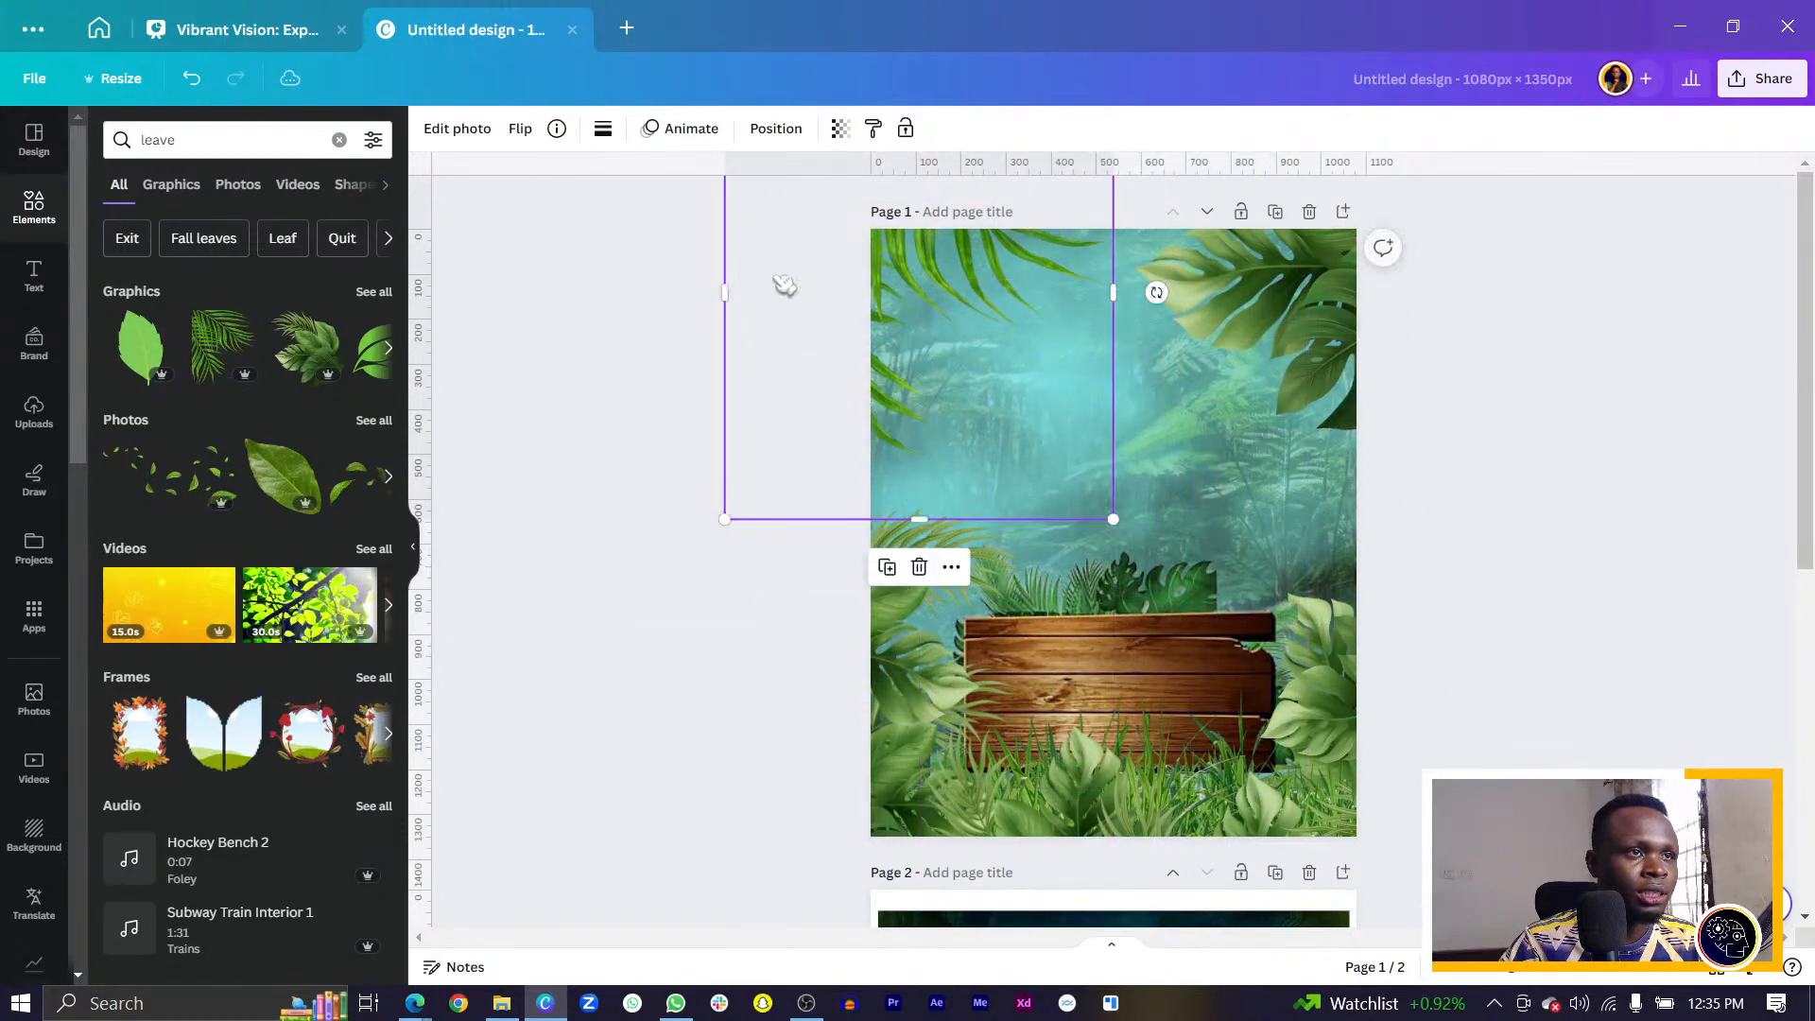
Browse the leaf results, add the scattered falling leaves photo, tilt and shrink it, and place it just above the board.
{"action": "left_click", "coordinate": [379, 291]}
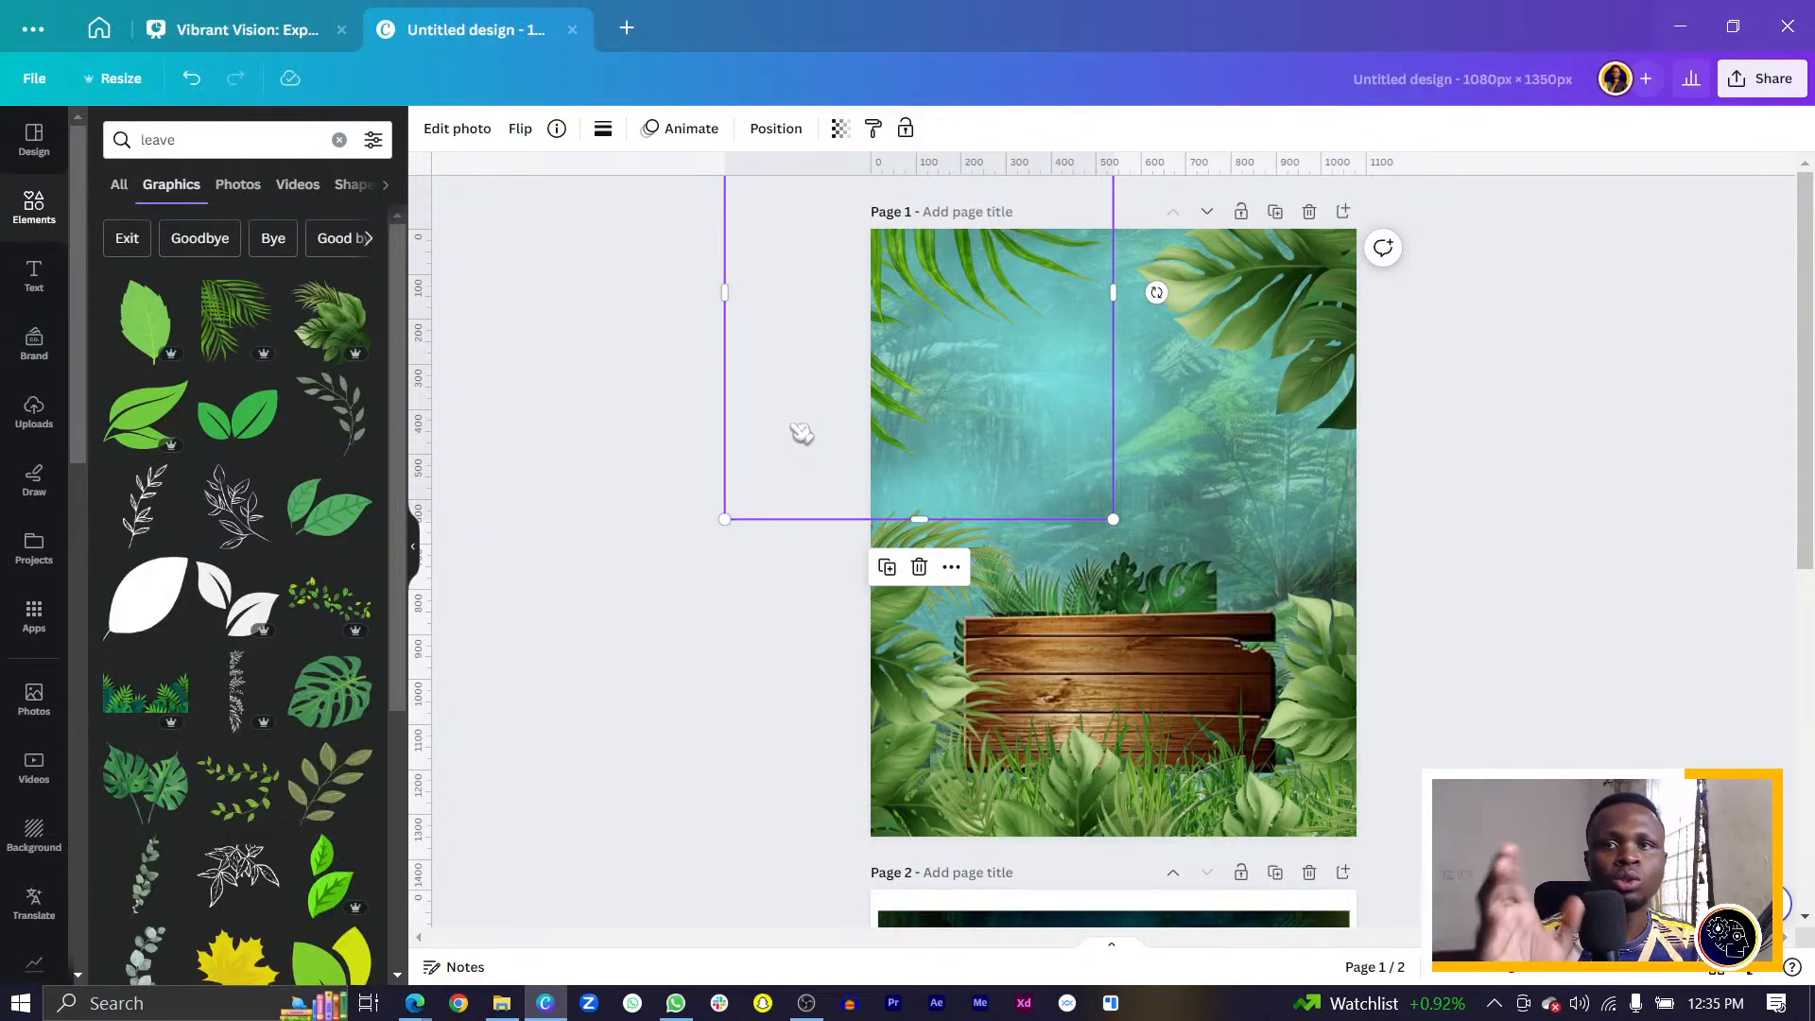
{"action": "scroll", "coordinate": [131, 594], "scroll_direction": "down", "scroll_amount": 3}
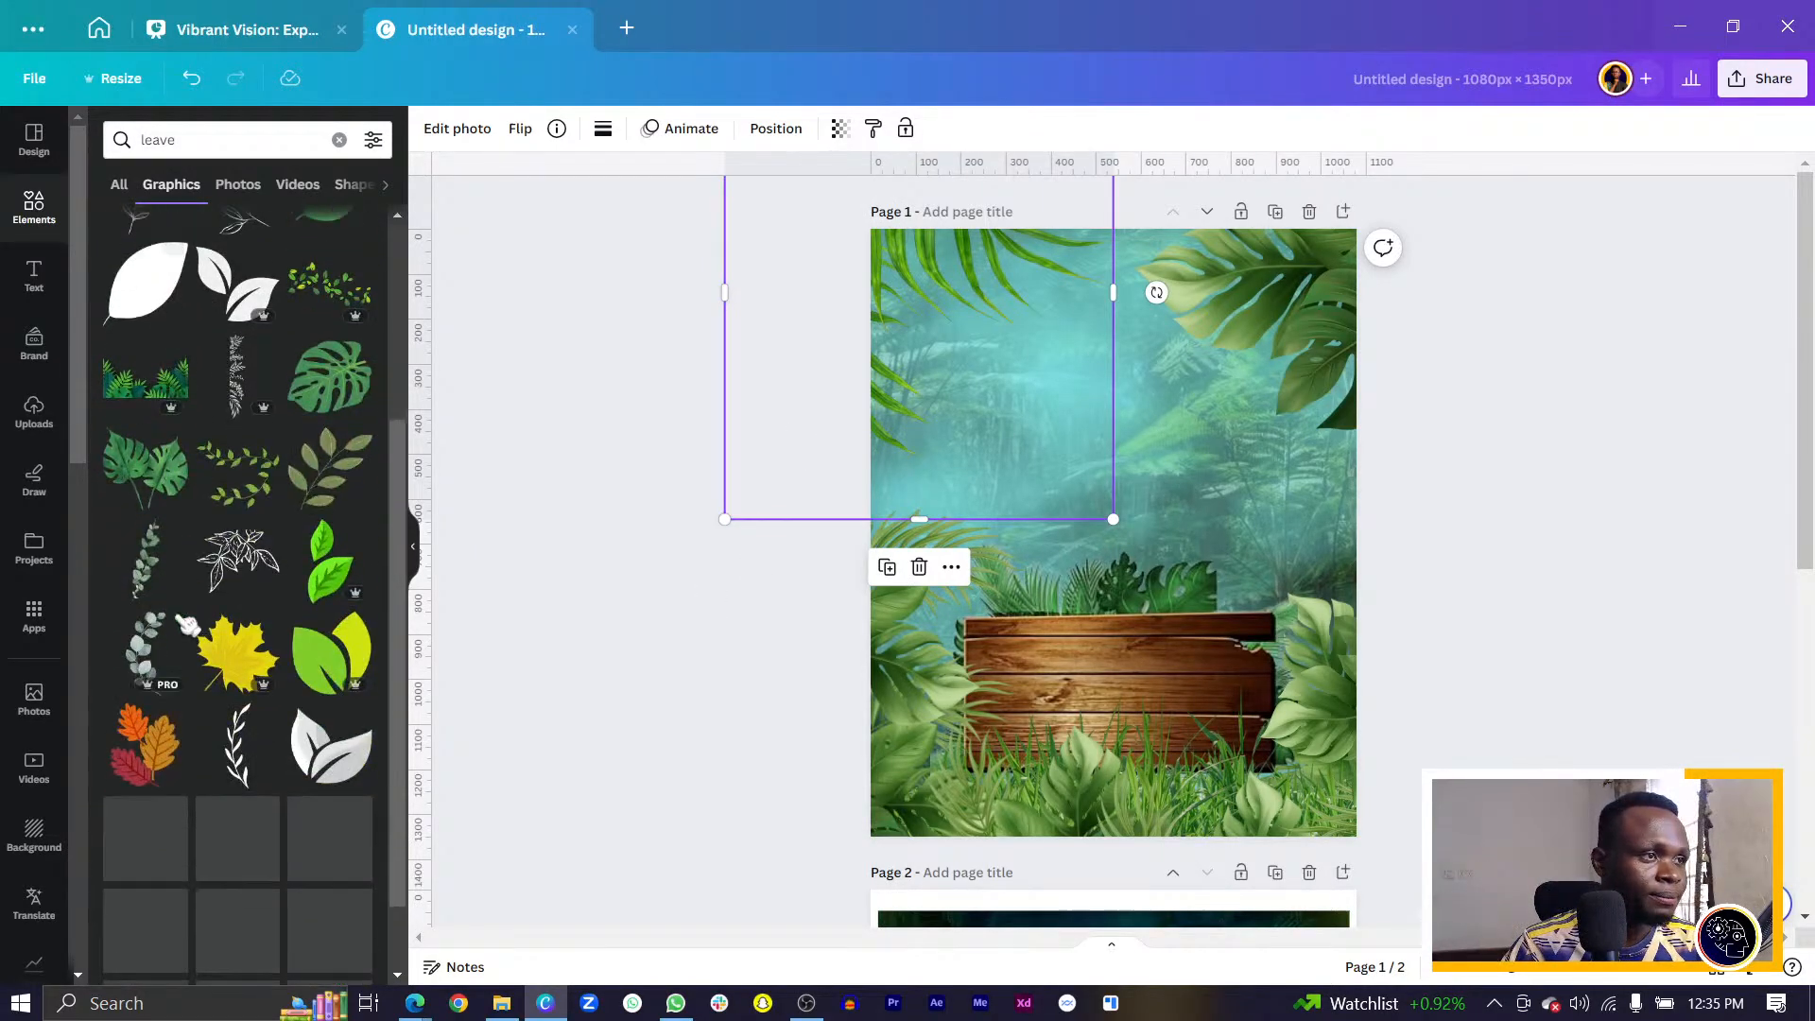
{"action": "scroll", "coordinate": [248, 612], "scroll_direction": "up", "scroll_amount": 3}
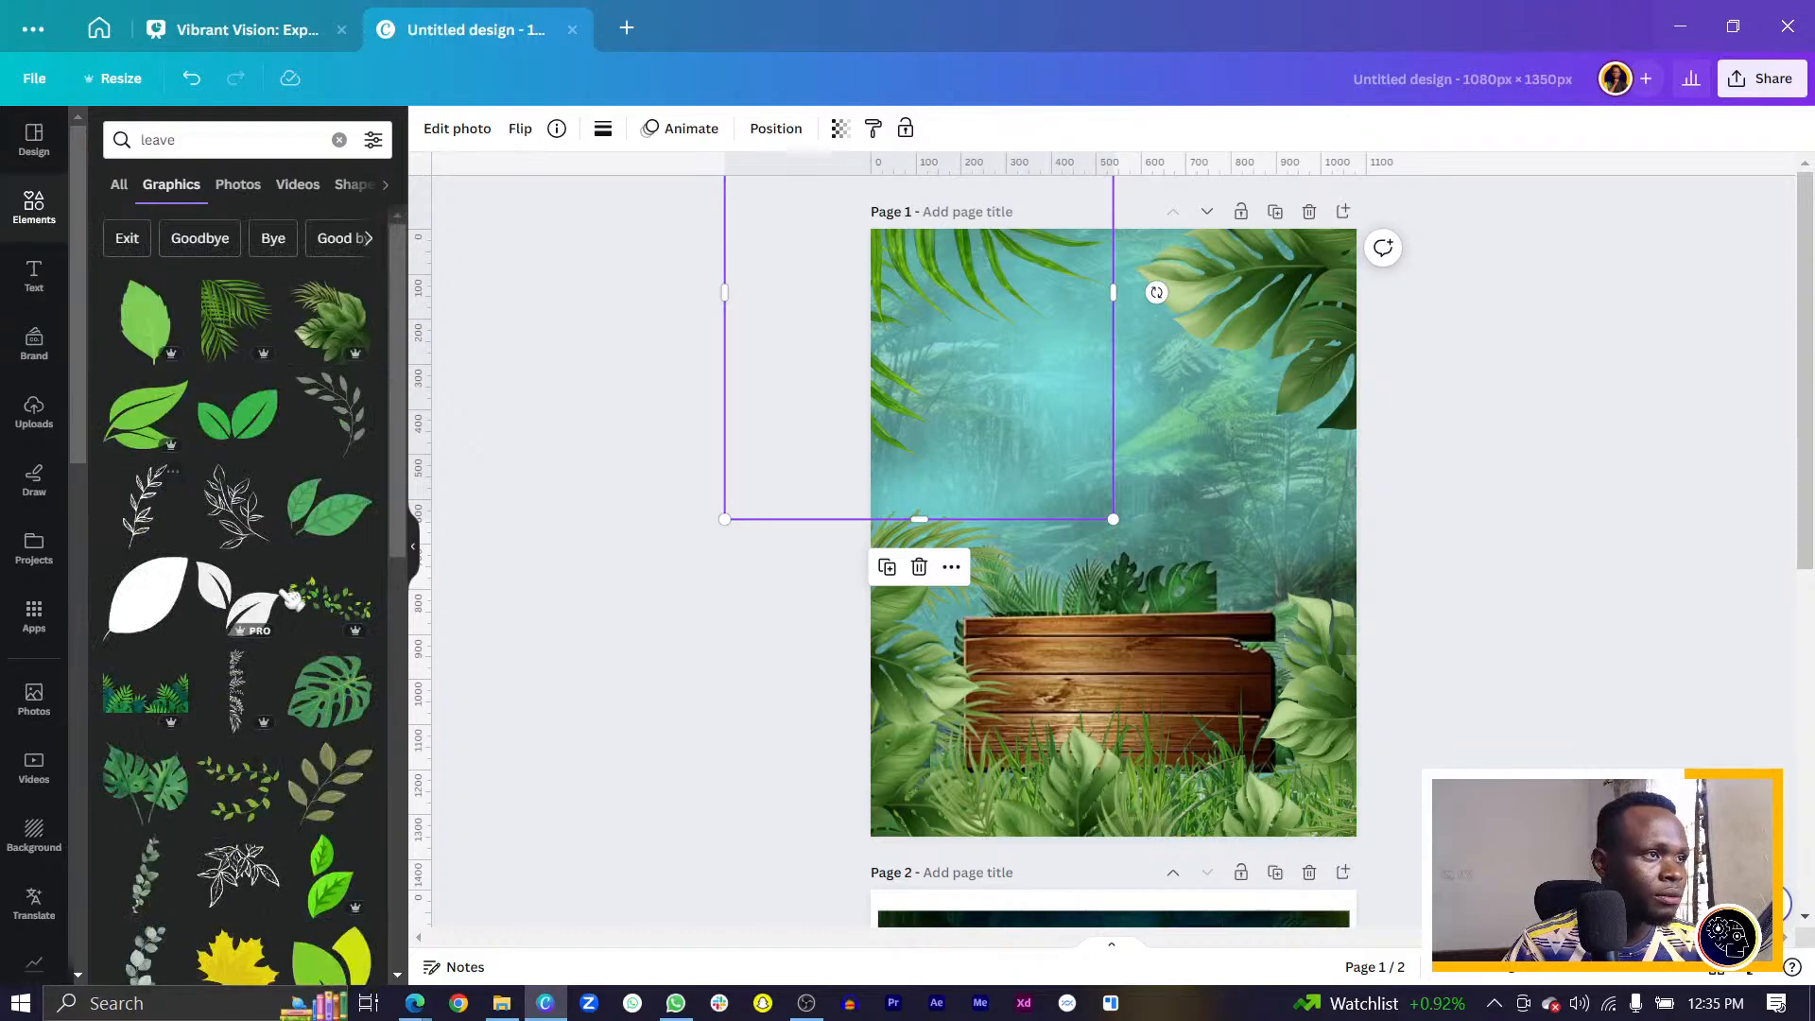
{"action": "left_click", "coordinate": [120, 184]}
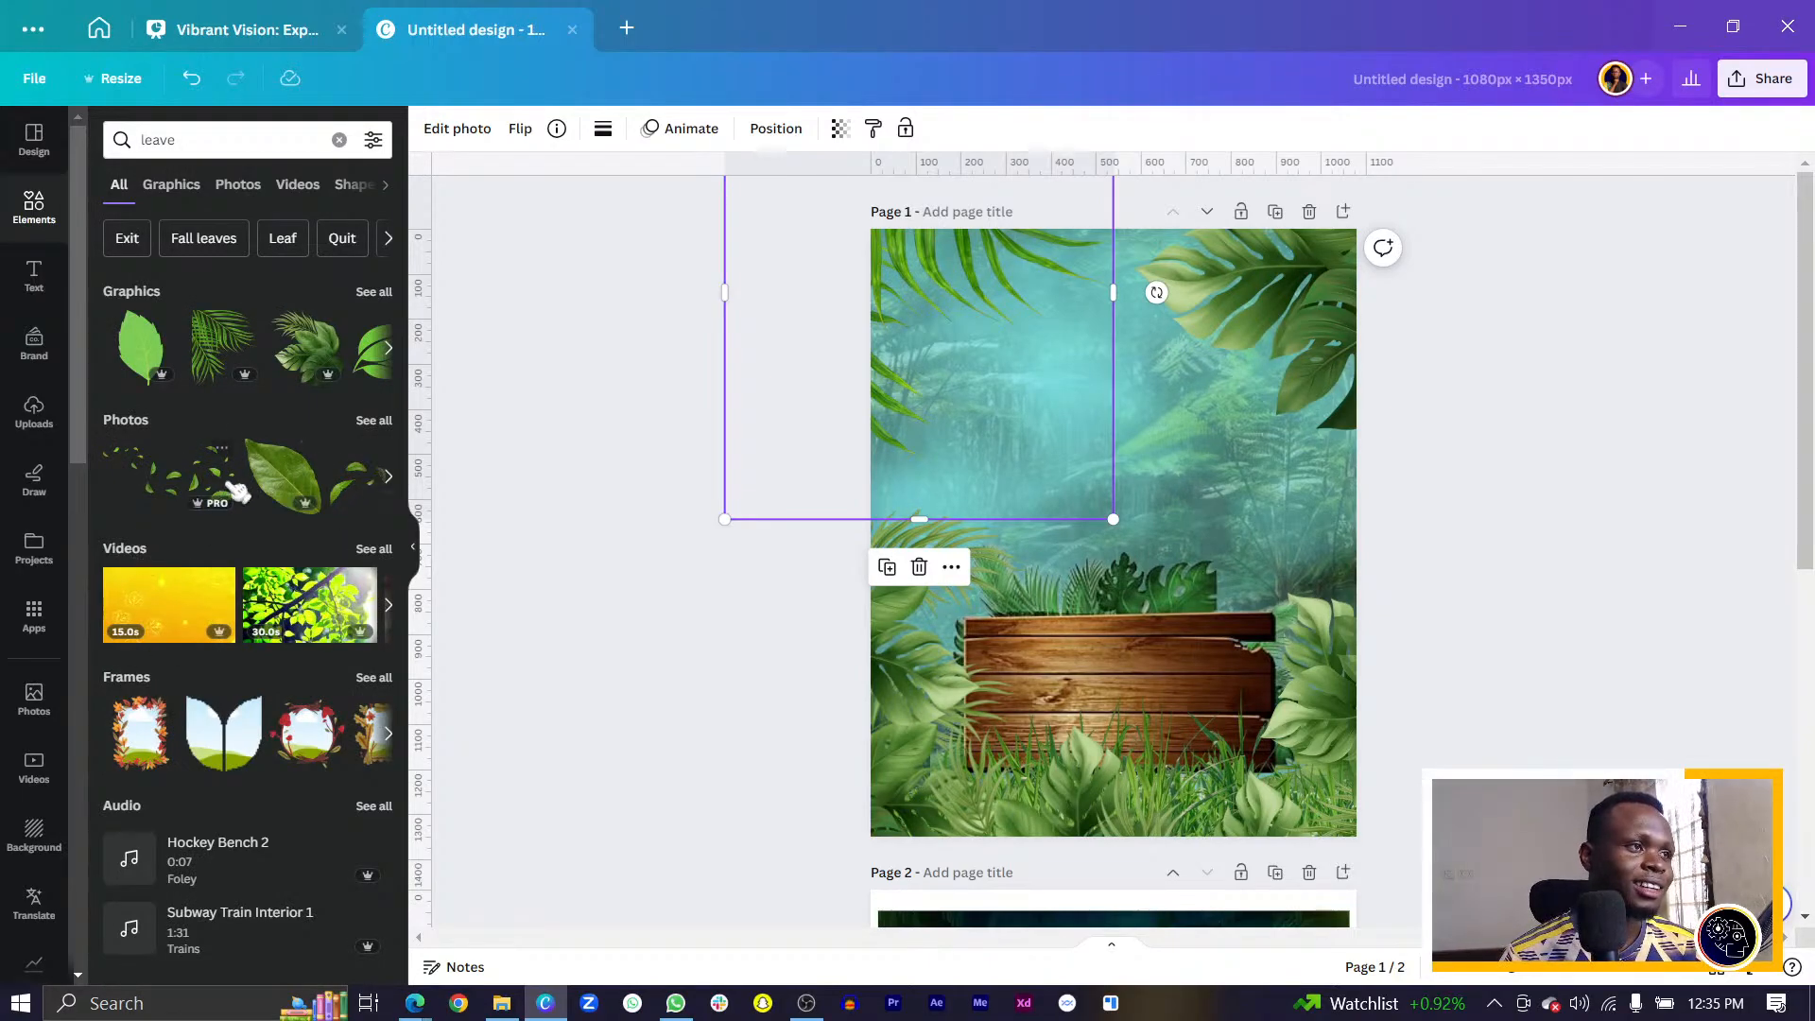
{"action": "left_click_drag", "start_coordinate": [1017, 340], "coordinate": [1397, 619]}
{"action": "left_click_drag", "start_coordinate": [1228, 678], "coordinate": [1199, 669]}
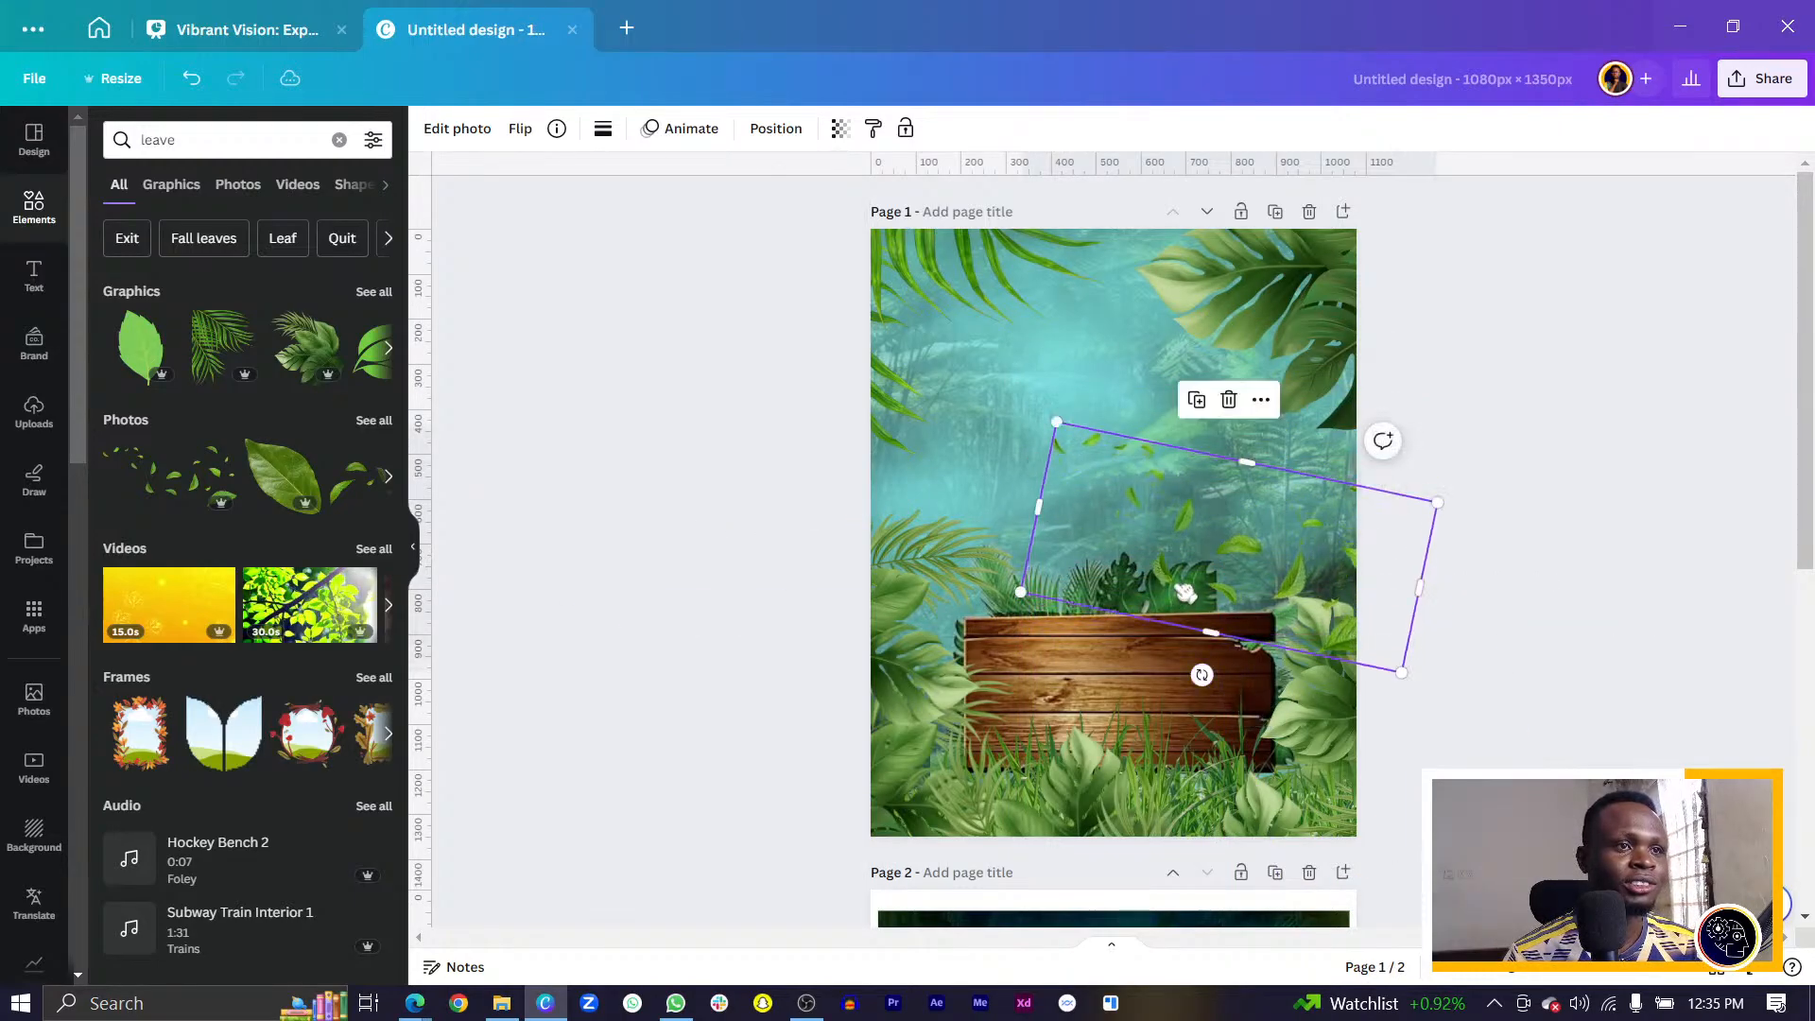
{"action": "left_click", "coordinate": [1089, 565]}
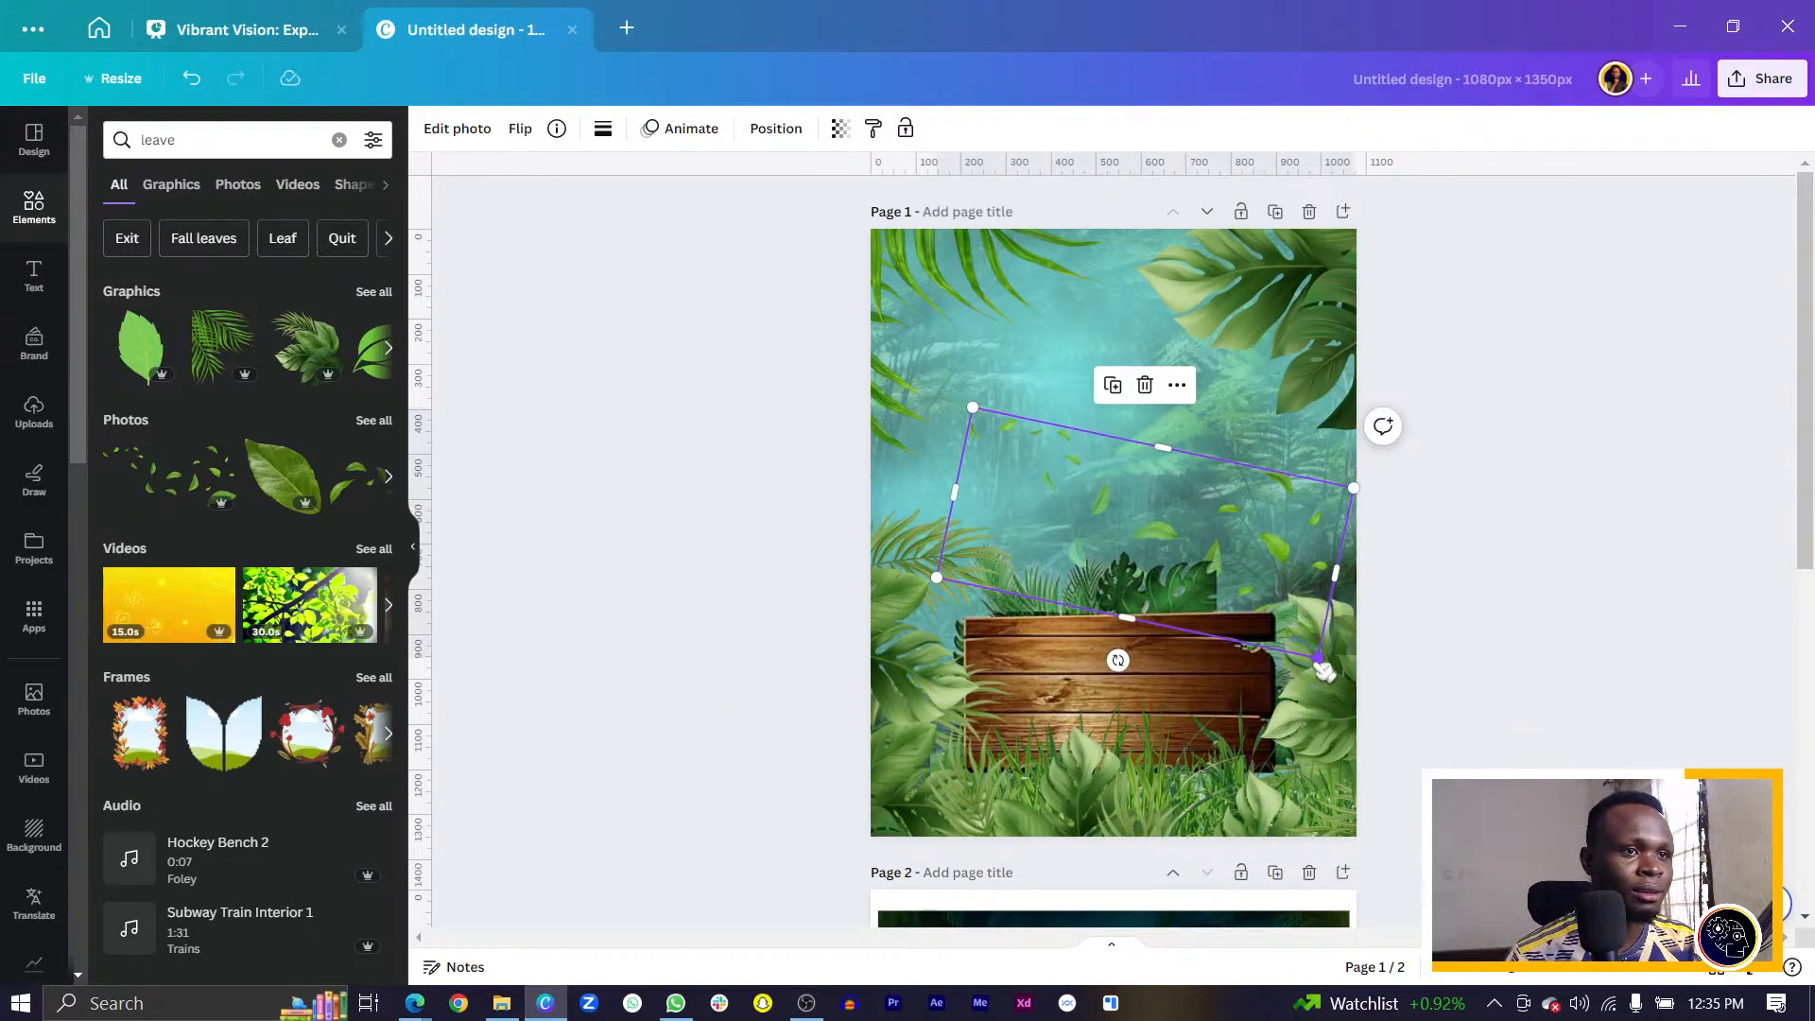
{"action": "left_click_drag", "start_coordinate": [1314, 656], "coordinate": [1239, 601]}
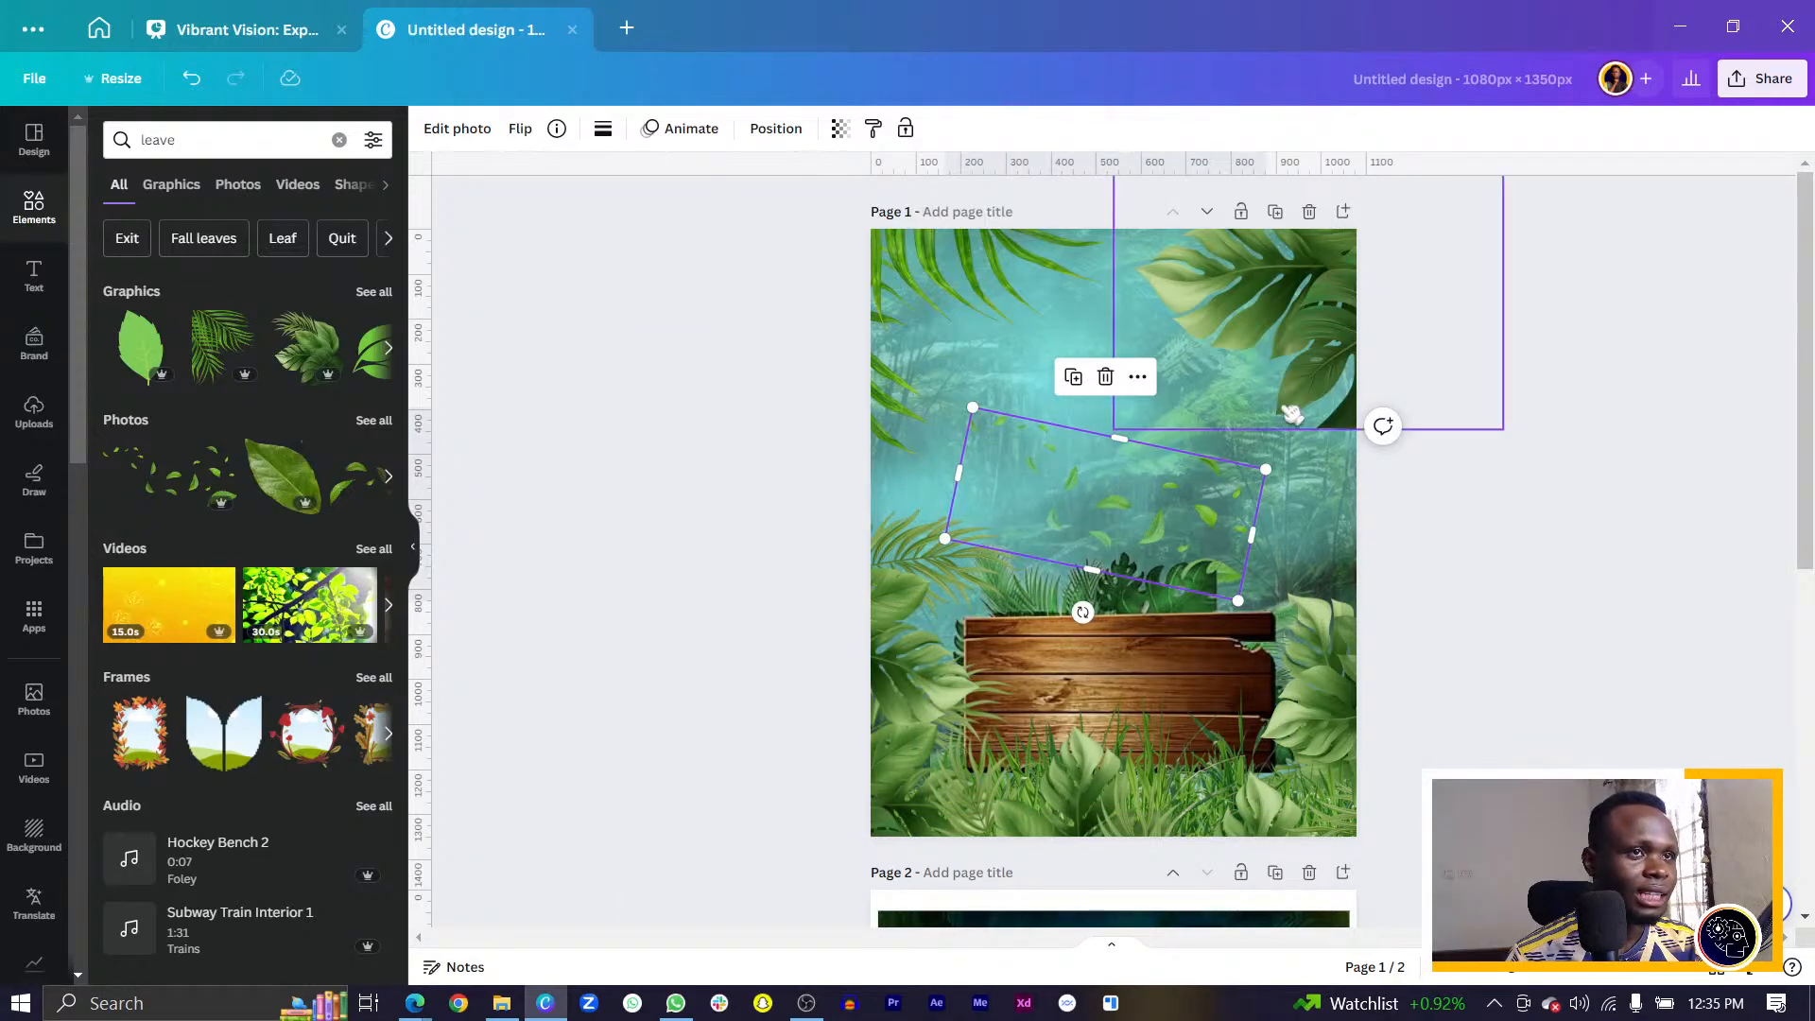
Show all leaf photos, add the large monstera leaf, rotate it and place it partly off page 1's right edge, above the lower leaves.
{"action": "left_click", "coordinate": [376, 423]}
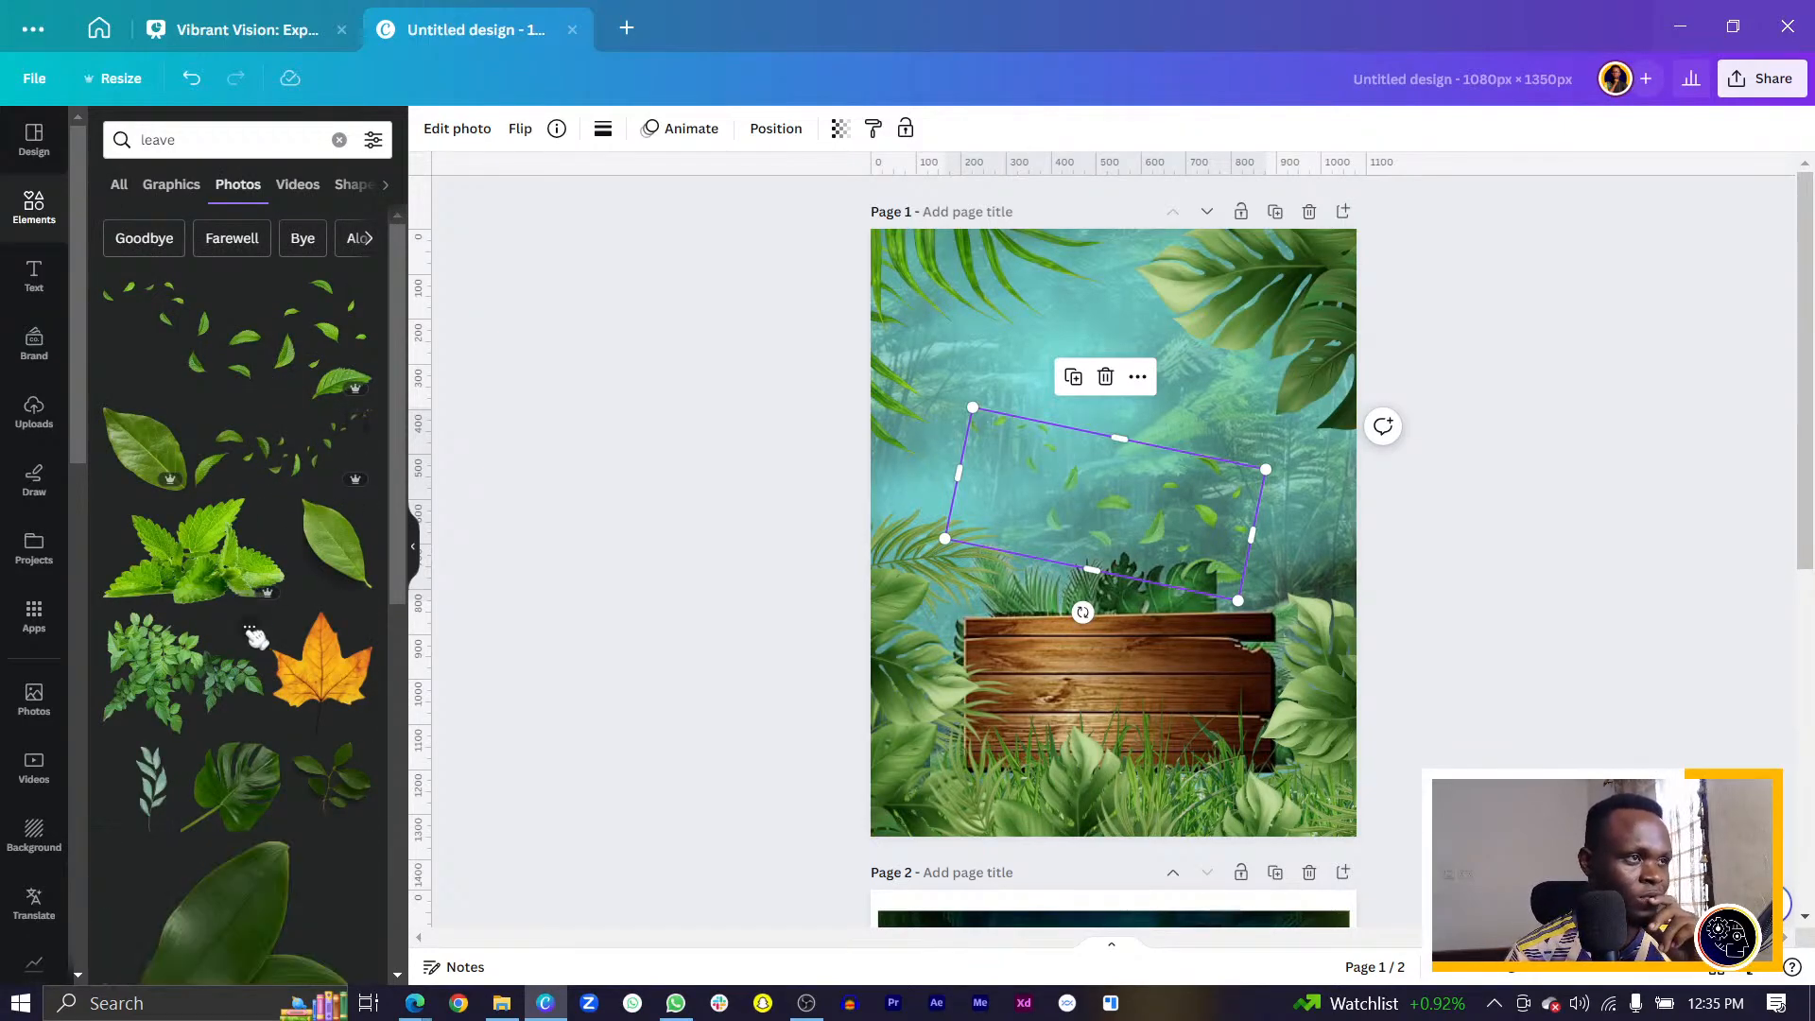
{"action": "left_click", "coordinate": [263, 805]}
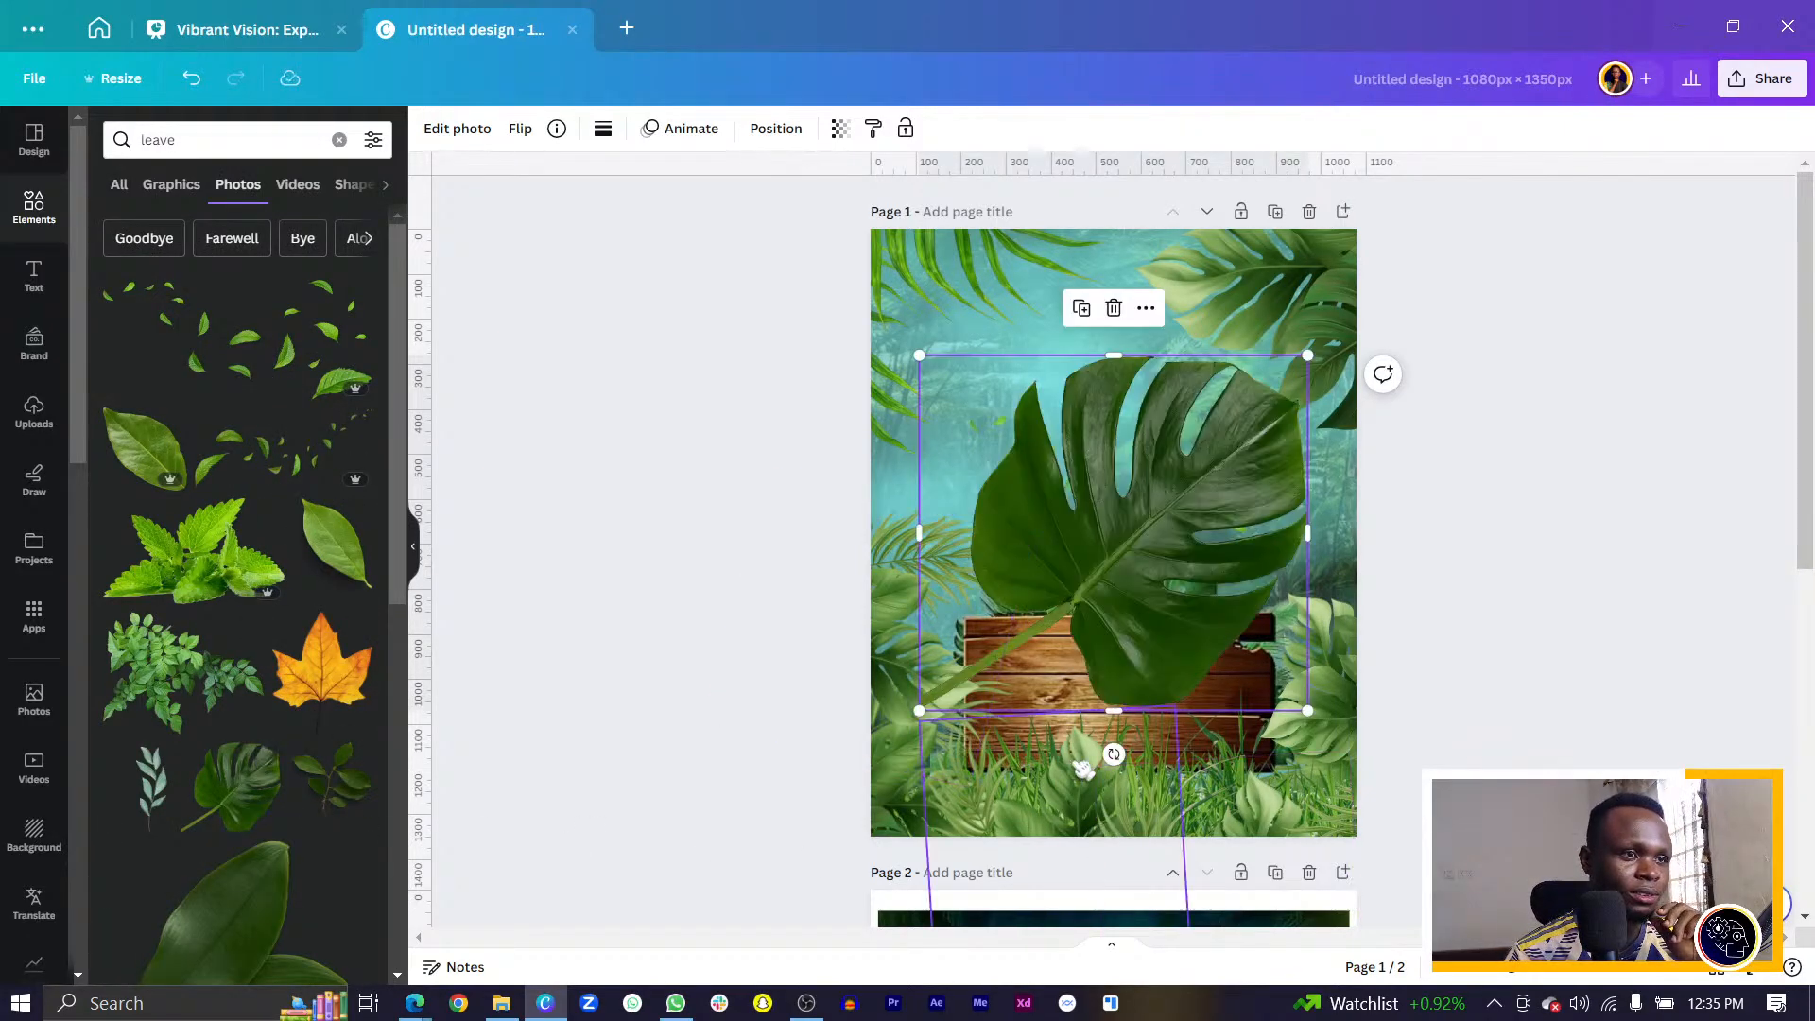
{"action": "left_click_drag", "start_coordinate": [1111, 755], "coordinate": [1323, 528]}
{"action": "left_click_drag", "start_coordinate": [973, 613], "coordinate": [1278, 667]}
{"action": "scroll", "coordinate": [1277, 666], "scroll_direction": "down", "scroll_amount": 7}
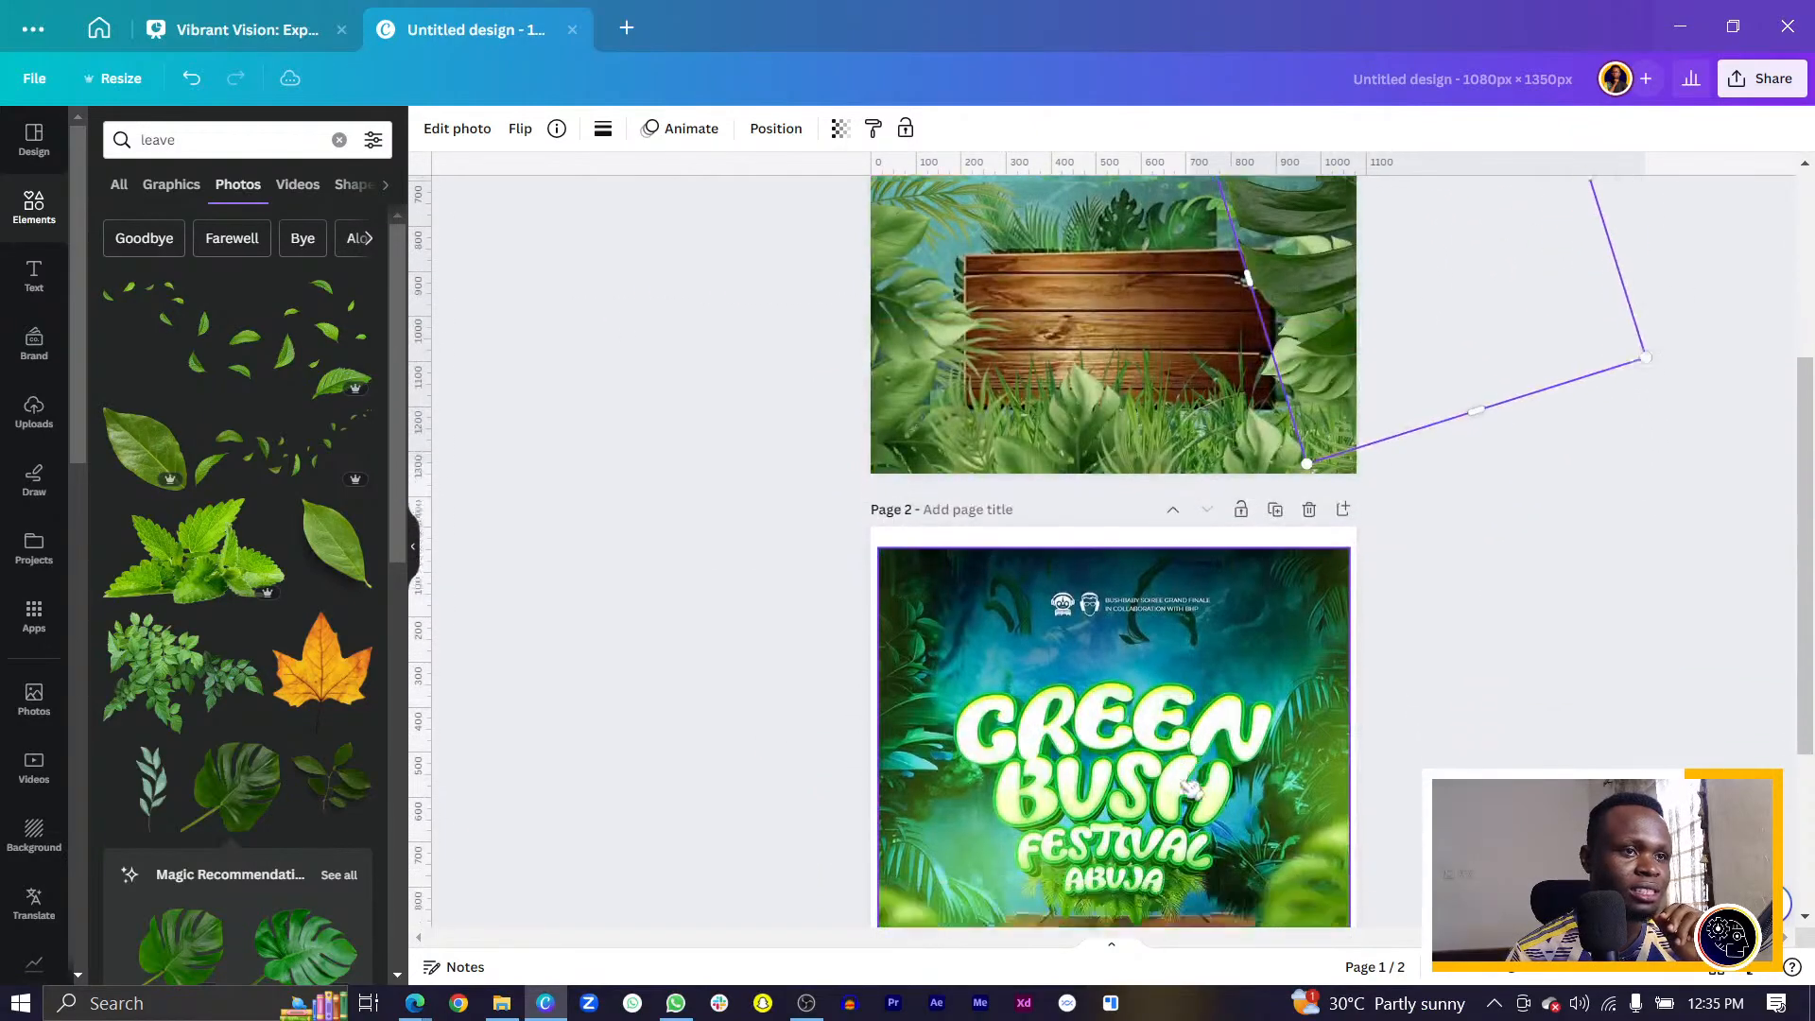
{"action": "scroll", "coordinate": [964, 605], "scroll_direction": "up", "scroll_amount": 7}
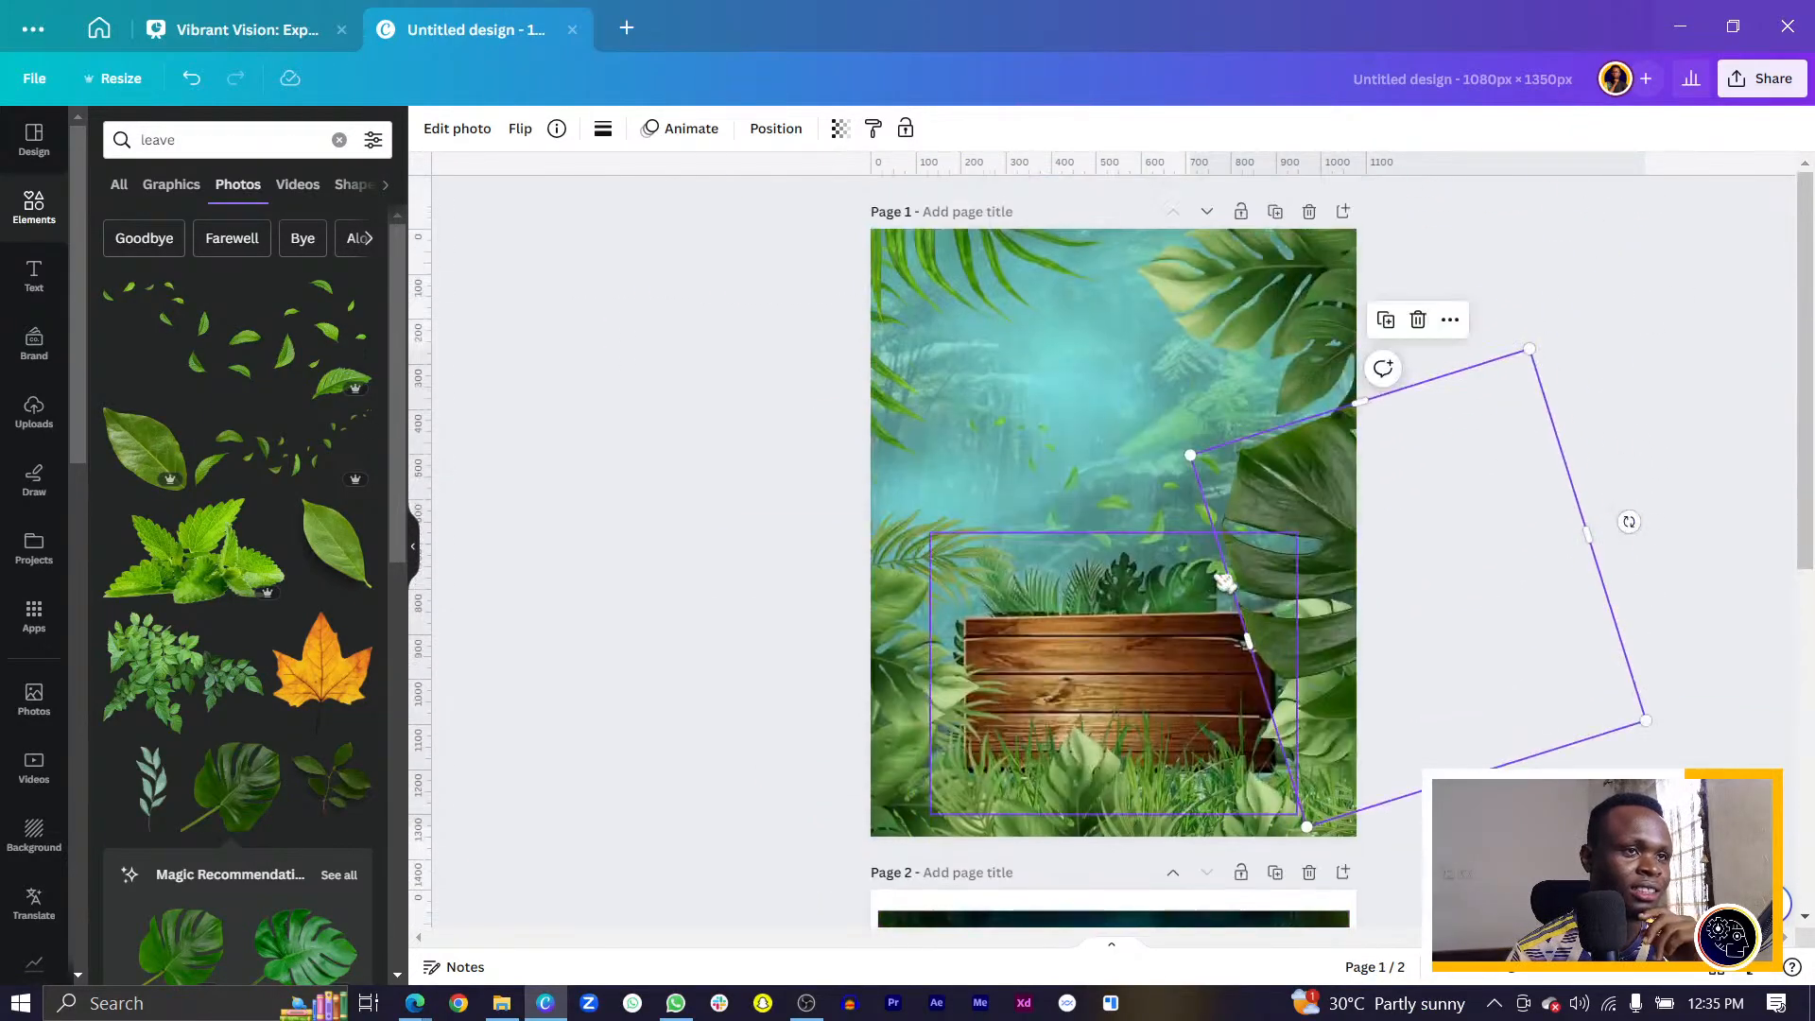
{"action": "left_click_drag", "start_coordinate": [1625, 519], "coordinate": [1315, 549]}
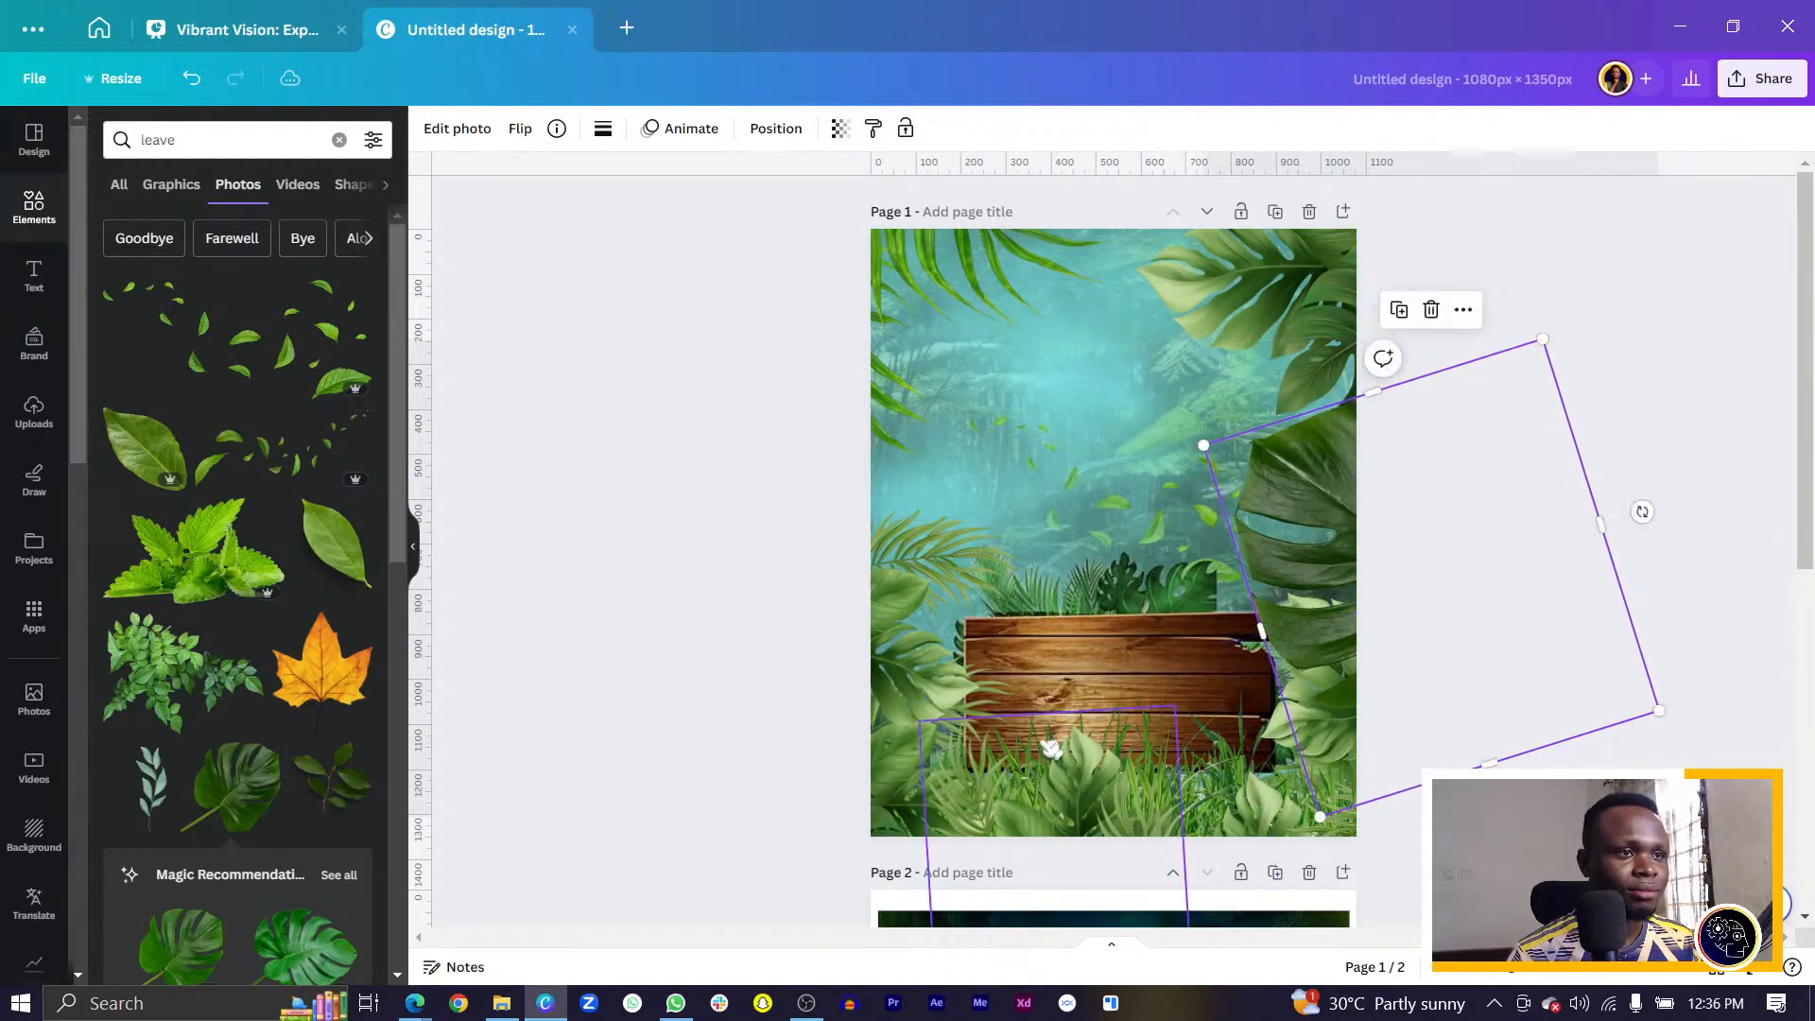
Duplicate the leaf cluster left of the board, placing one copy higher on the left edge and a rotated one along page 1's top edge.
{"action": "left_click", "coordinate": [908, 696]}
{"action": "left_click_drag", "start_coordinate": [909, 695], "coordinate": [834, 485]}
{"action": "key", "text": "ctrl+d"}
{"action": "left_click_drag", "start_coordinate": [818, 230], "coordinate": [1138, 265]}
{"action": "left_click_drag", "start_coordinate": [1253, 327], "coordinate": [1046, 423]}
{"action": "left_click_drag", "start_coordinate": [1075, 343], "coordinate": [1096, 278]}
{"action": "left_click", "coordinate": [801, 417]}
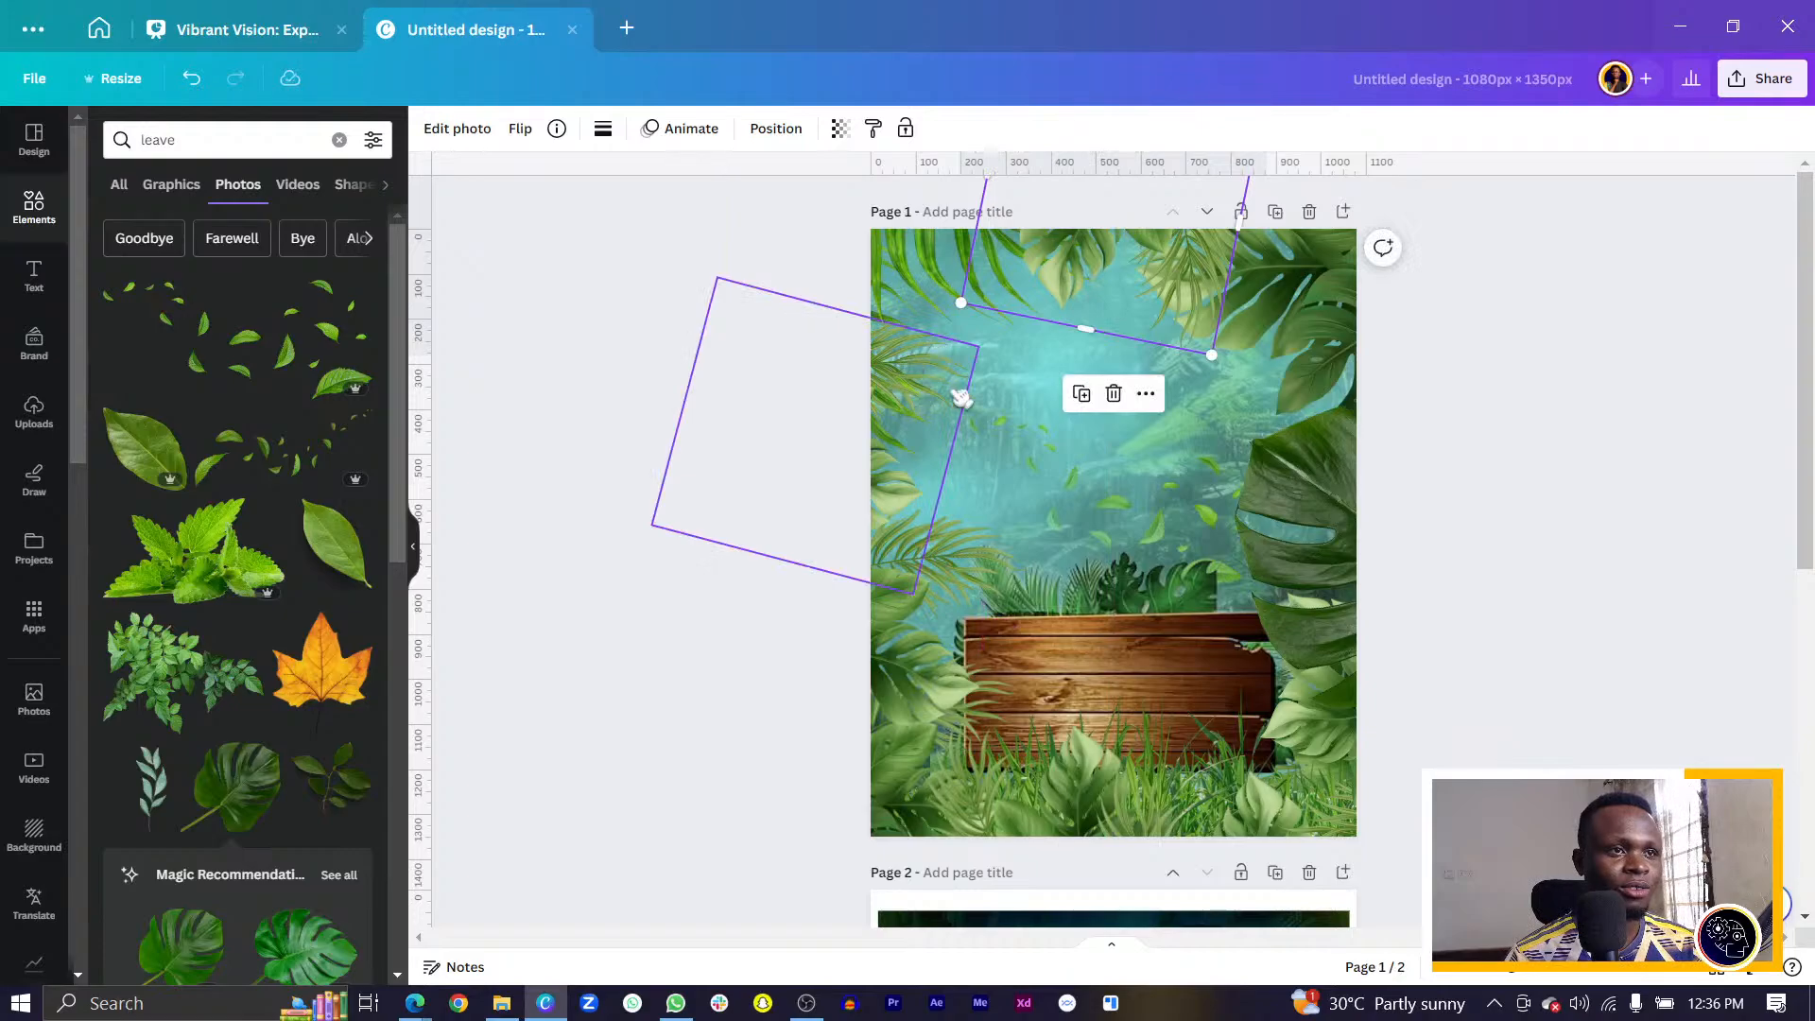
Rotate the large monstera leaf on the right edge further and slightly enlarge the leaf cluster left of the board.
{"action": "left_click", "coordinate": [1347, 673]}
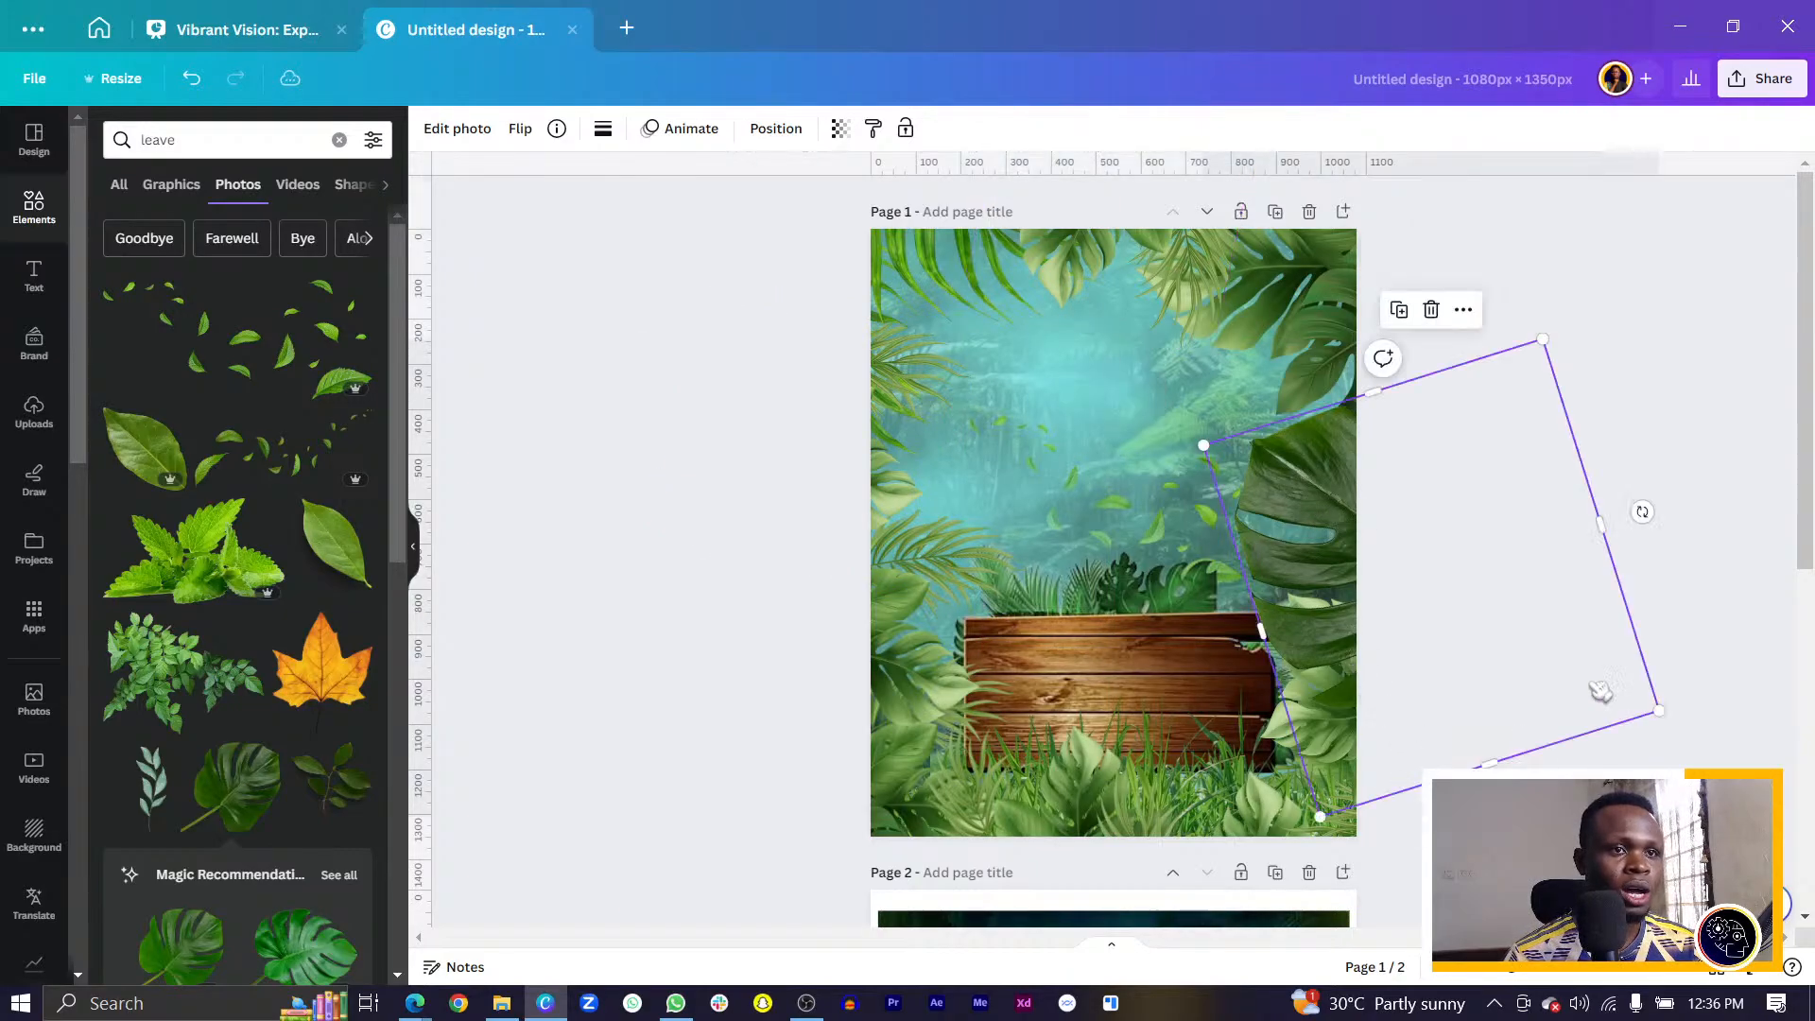
{"action": "left_click_drag", "start_coordinate": [1642, 511], "coordinate": [1605, 433]}
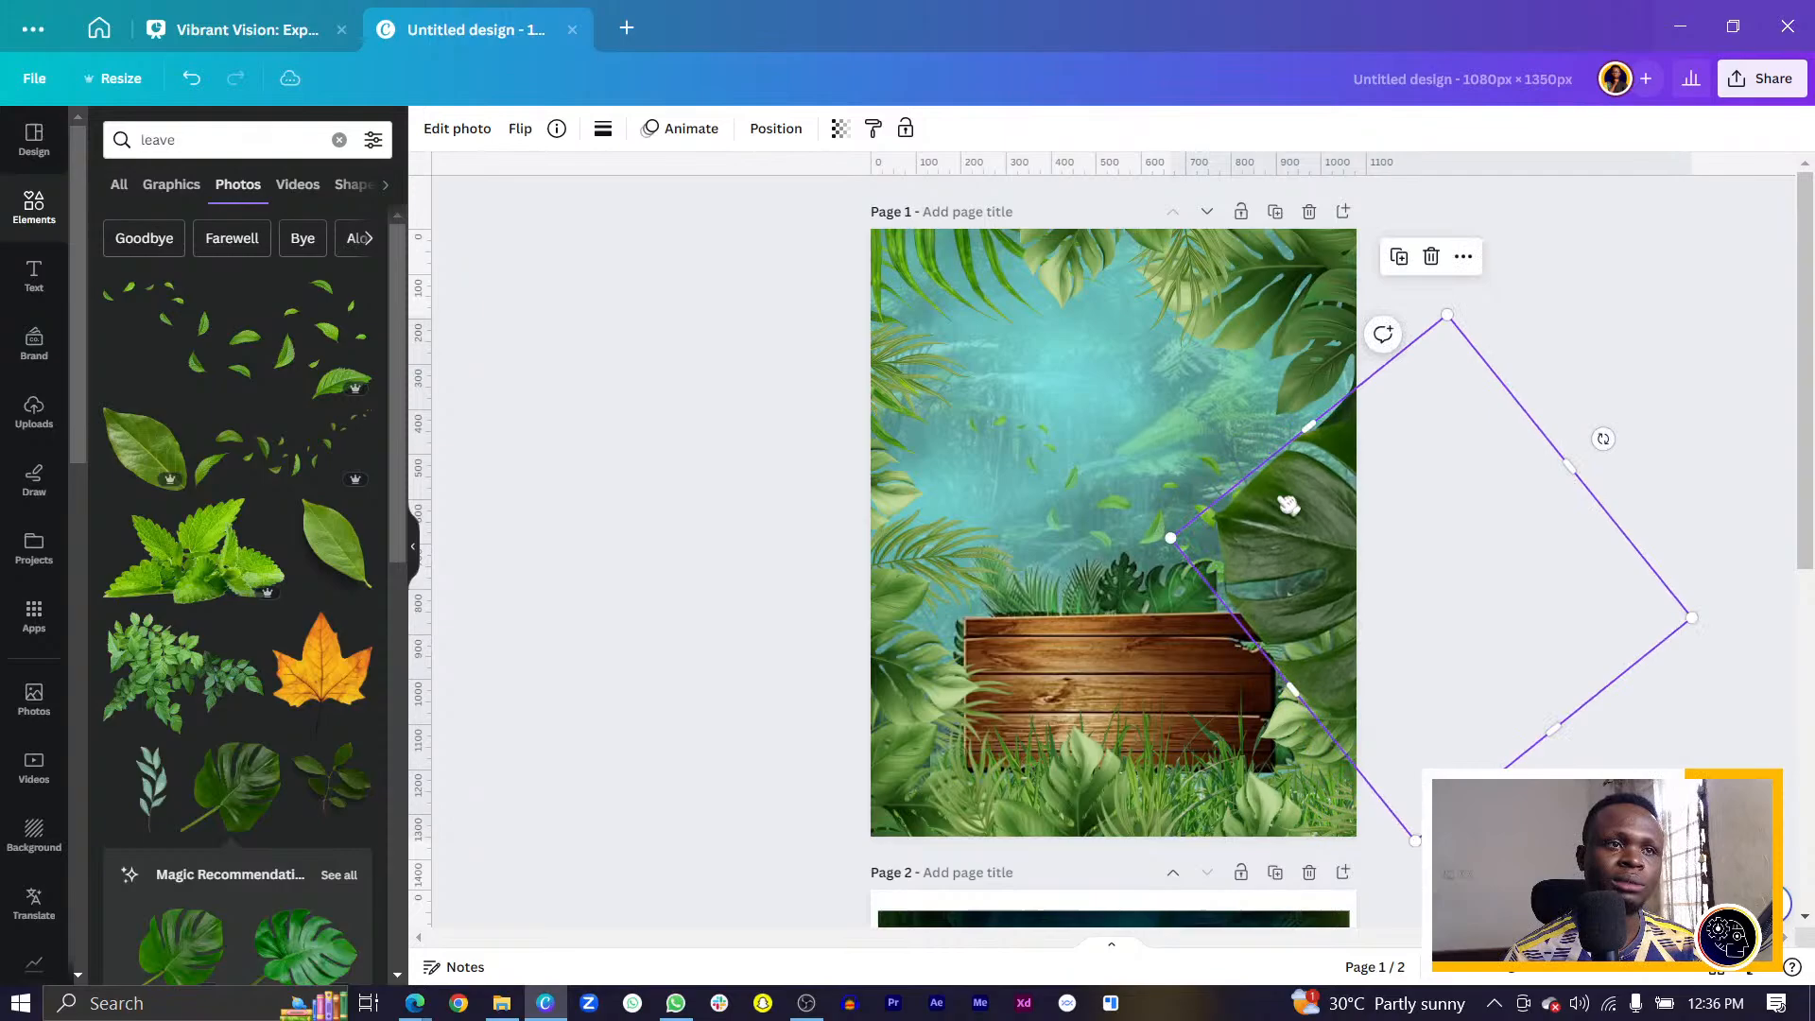
{"action": "left_click", "coordinate": [917, 702]}
{"action": "left_click_drag", "start_coordinate": [1037, 540], "coordinate": [1054, 528]}
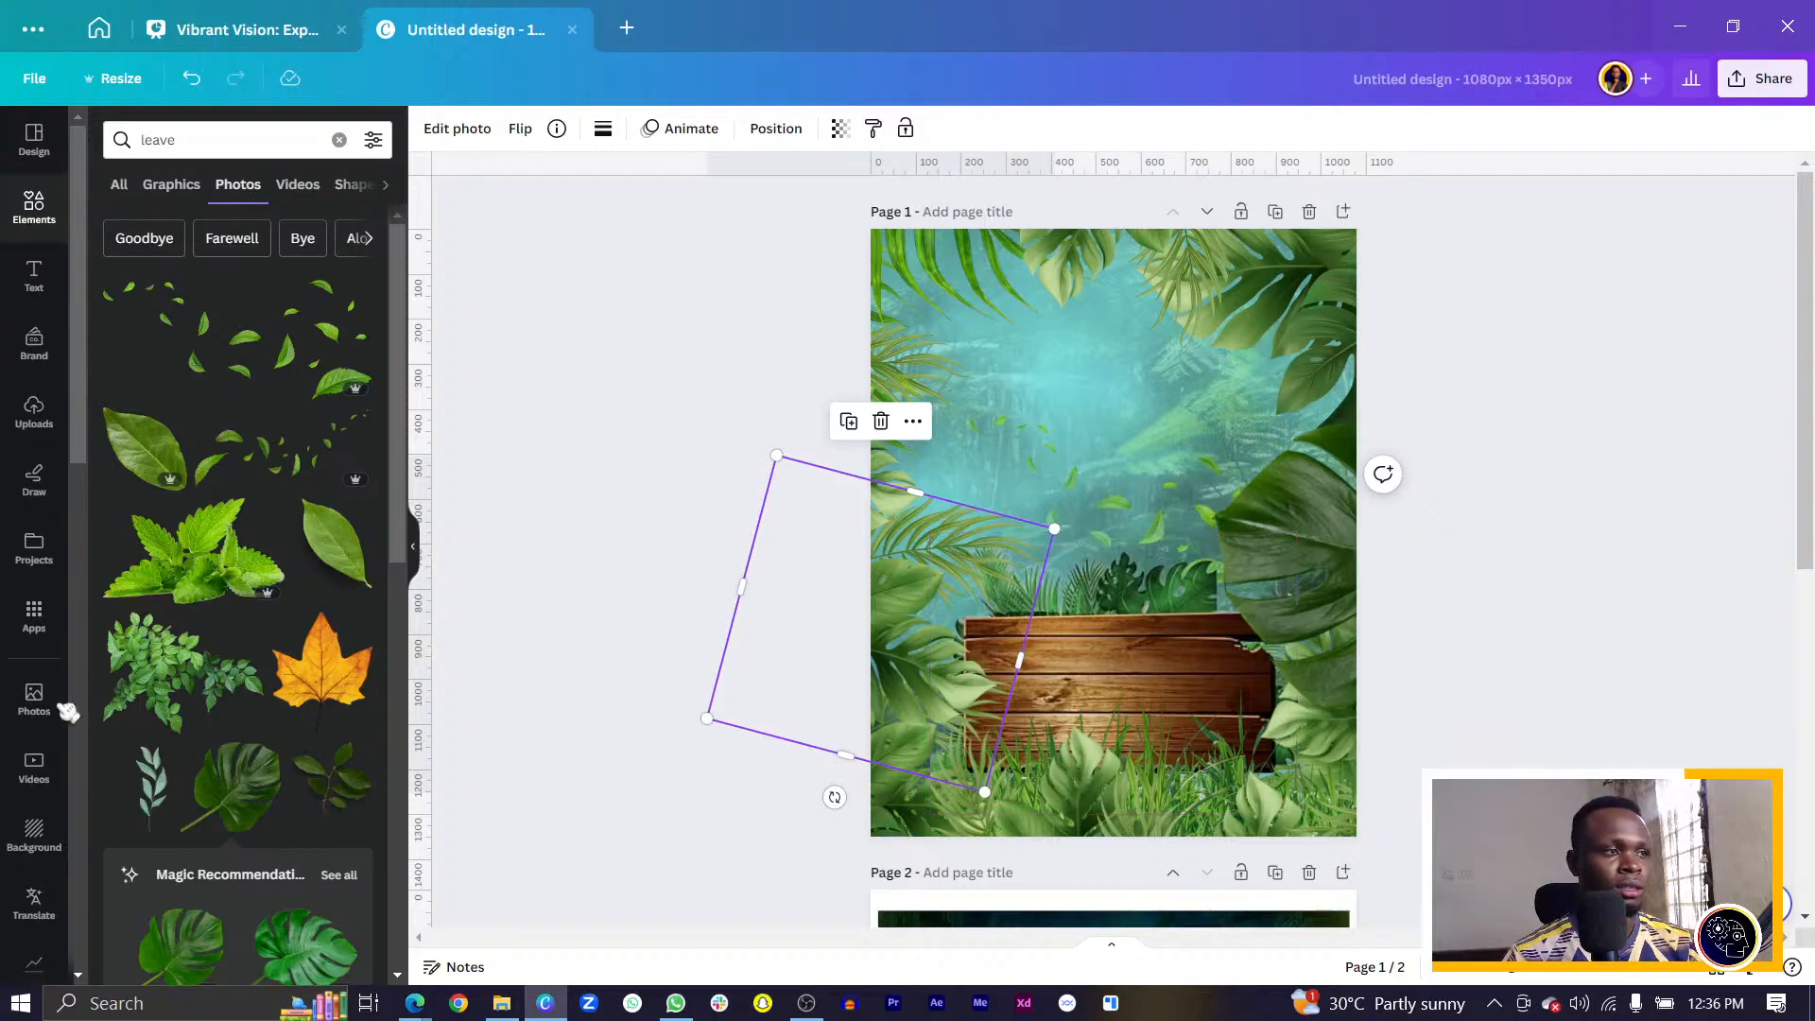
Add the leafy green branch photo, place it in page 1's upper-left corner and set its saturation to 26.
{"action": "left_click", "coordinate": [156, 667]}
{"action": "left_click_drag", "start_coordinate": [1114, 583], "coordinate": [938, 302]}
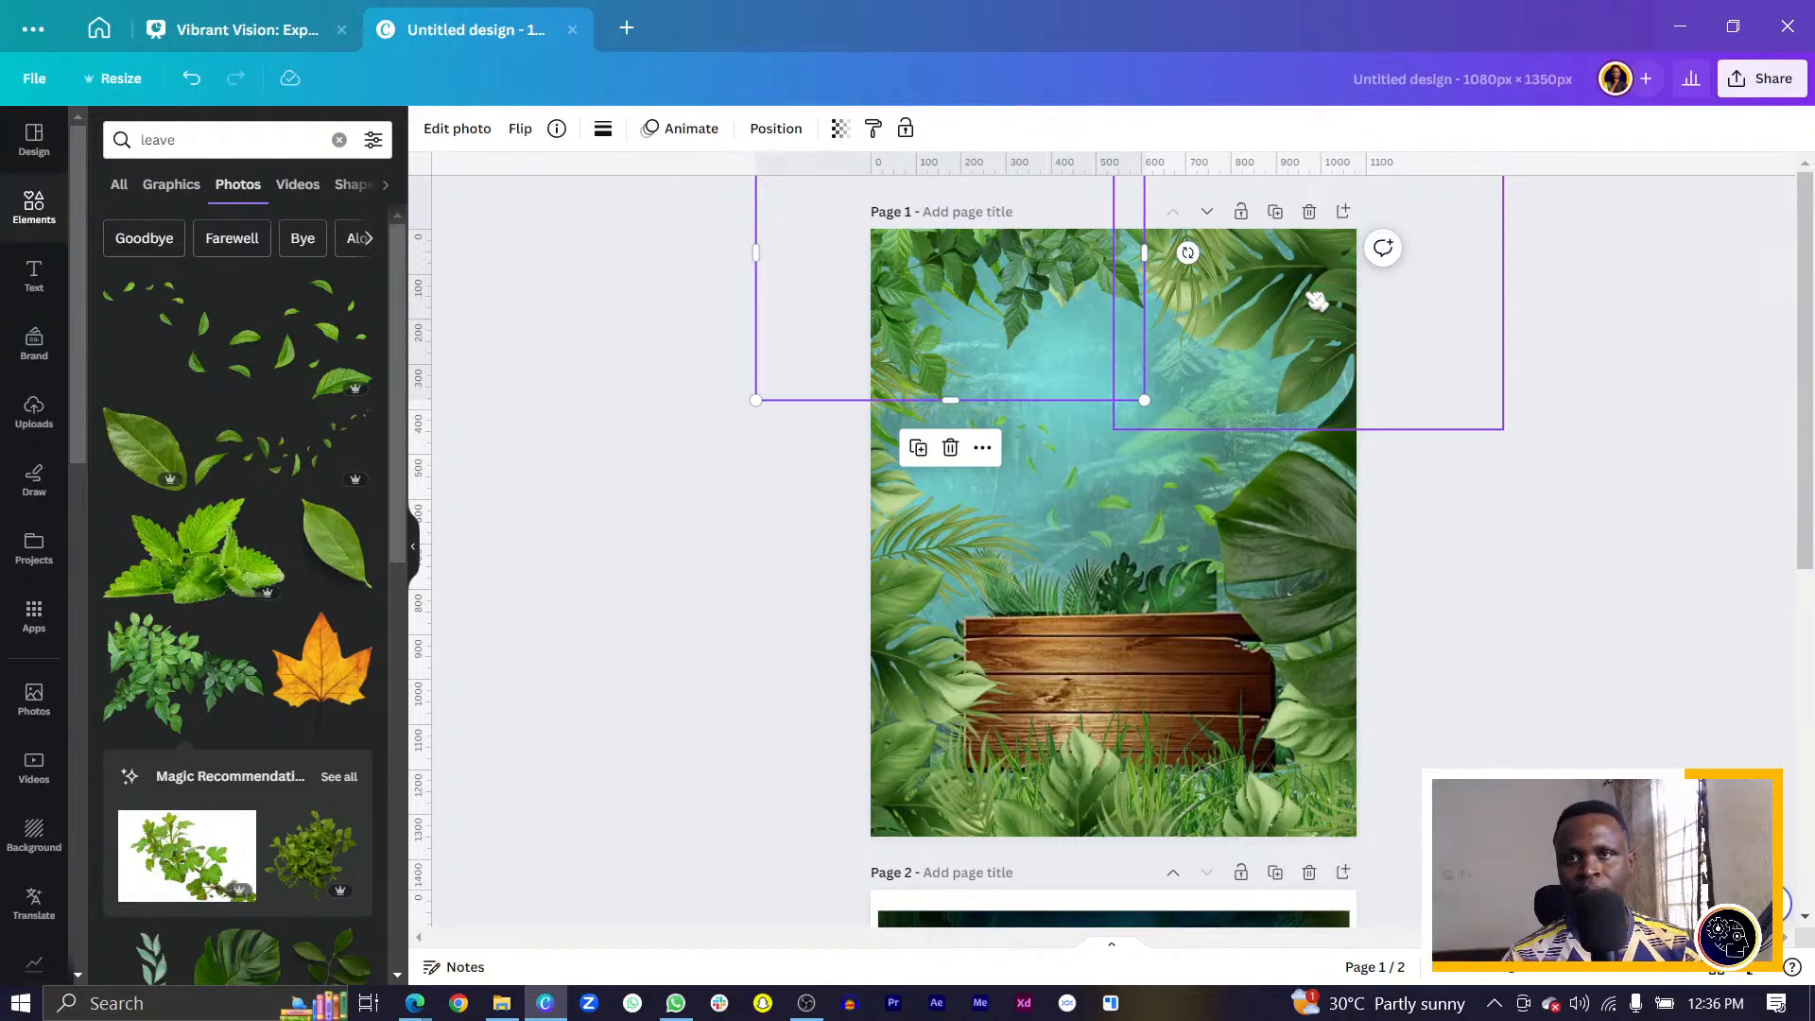
{"action": "left_click", "coordinate": [458, 128]}
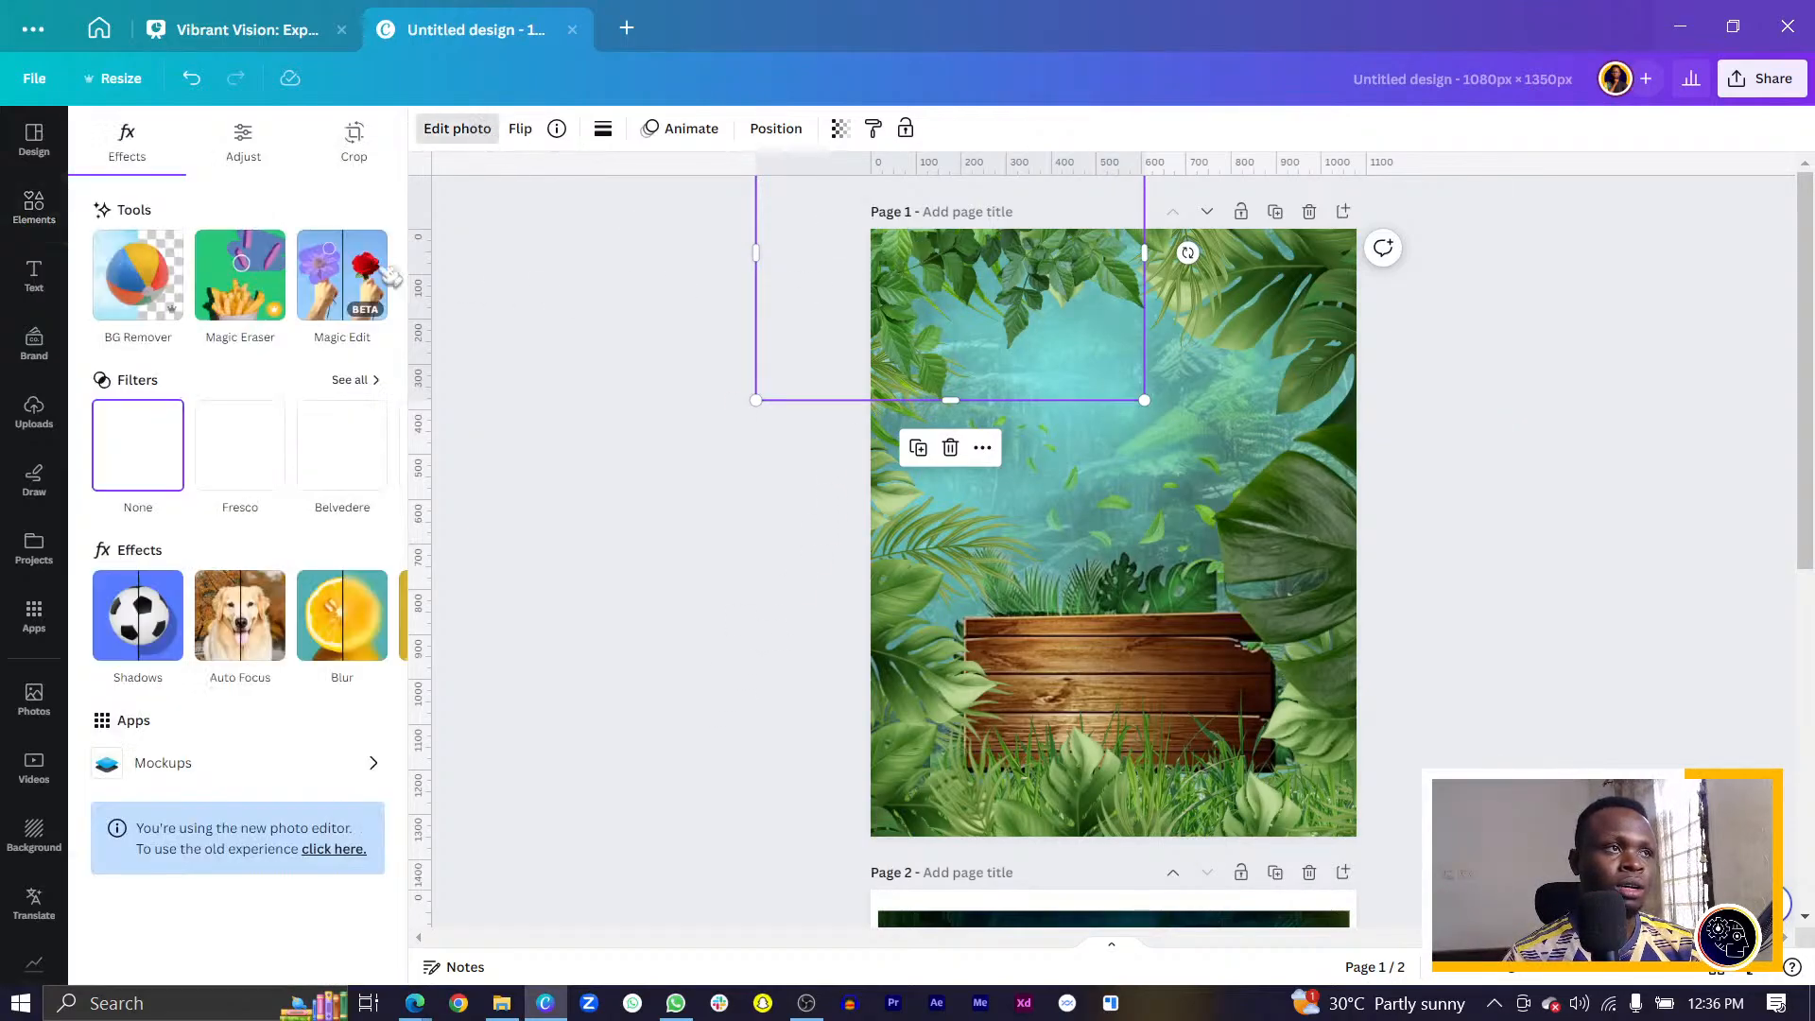
{"action": "left_click", "coordinate": [263, 146]}
{"action": "scroll", "coordinate": [288, 510], "scroll_direction": "down", "scroll_amount": 3}
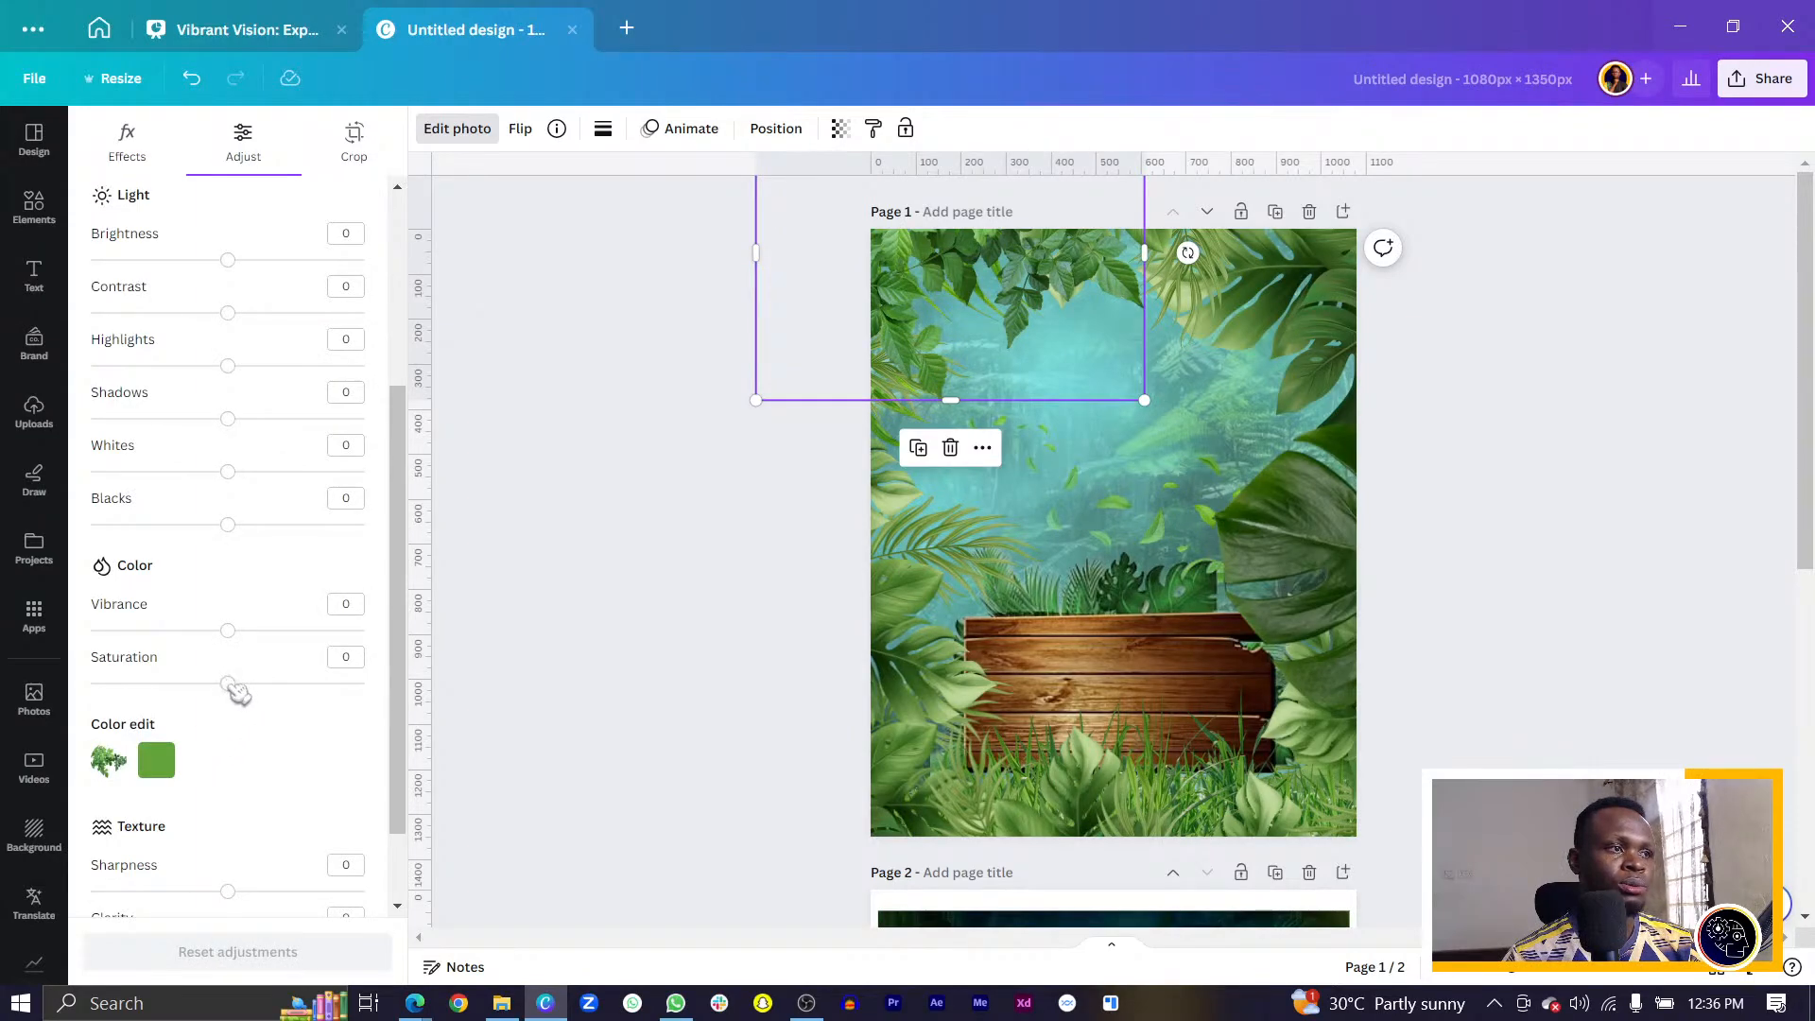
{"action": "left_click_drag", "start_coordinate": [230, 685], "coordinate": [266, 686]}
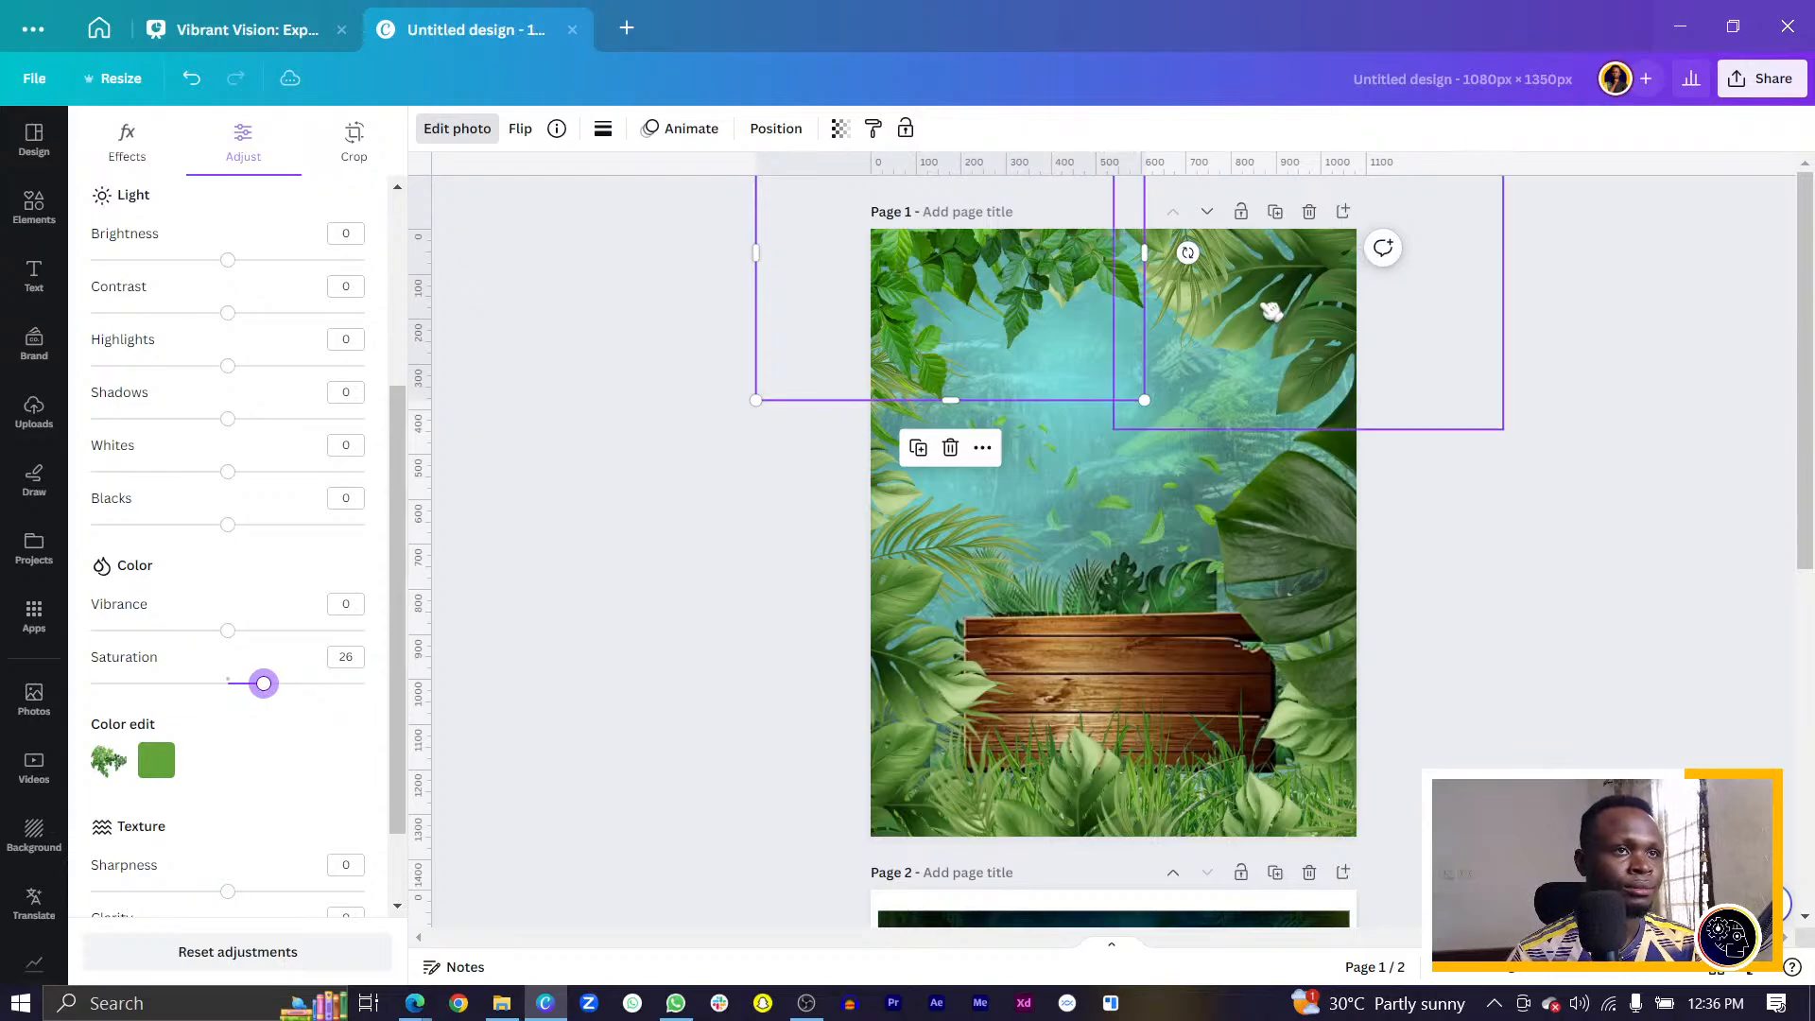
Set the upper-right leaf cluster's saturation to 59 and its vibrance to 53.
{"action": "left_click", "coordinate": [1268, 308]}
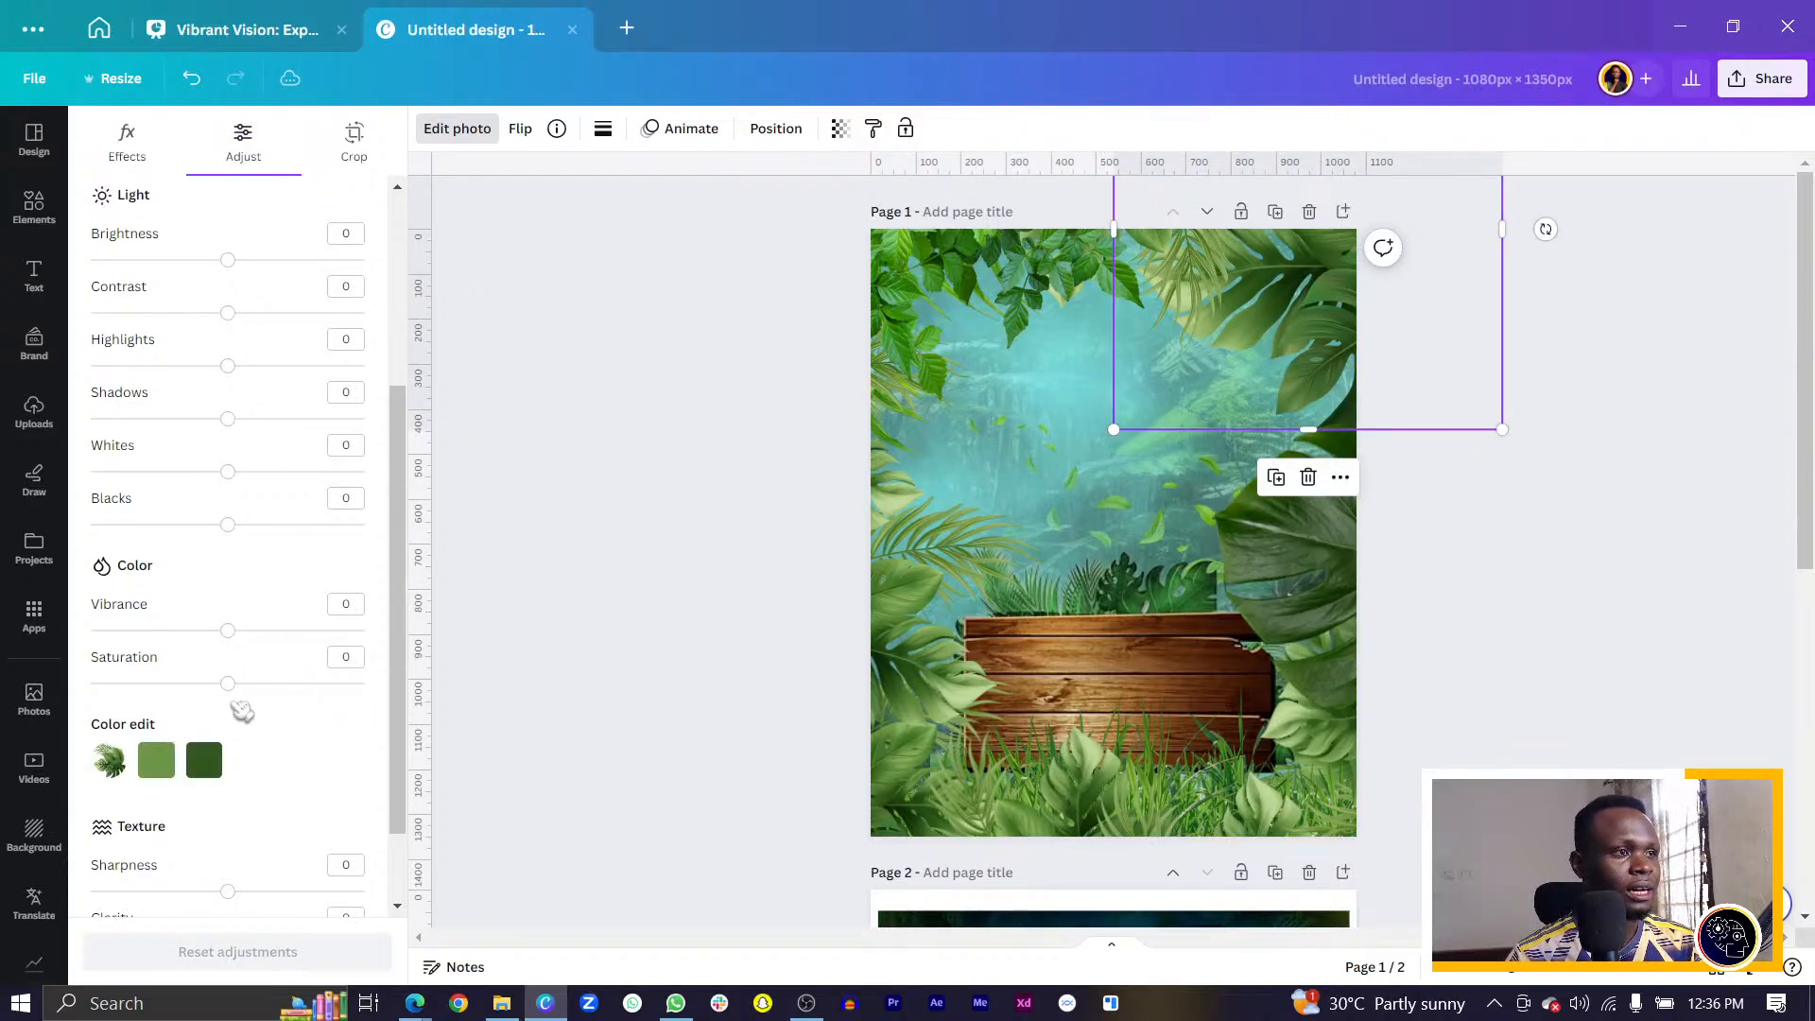
{"action": "left_click_drag", "start_coordinate": [244, 688], "coordinate": [319, 696]}
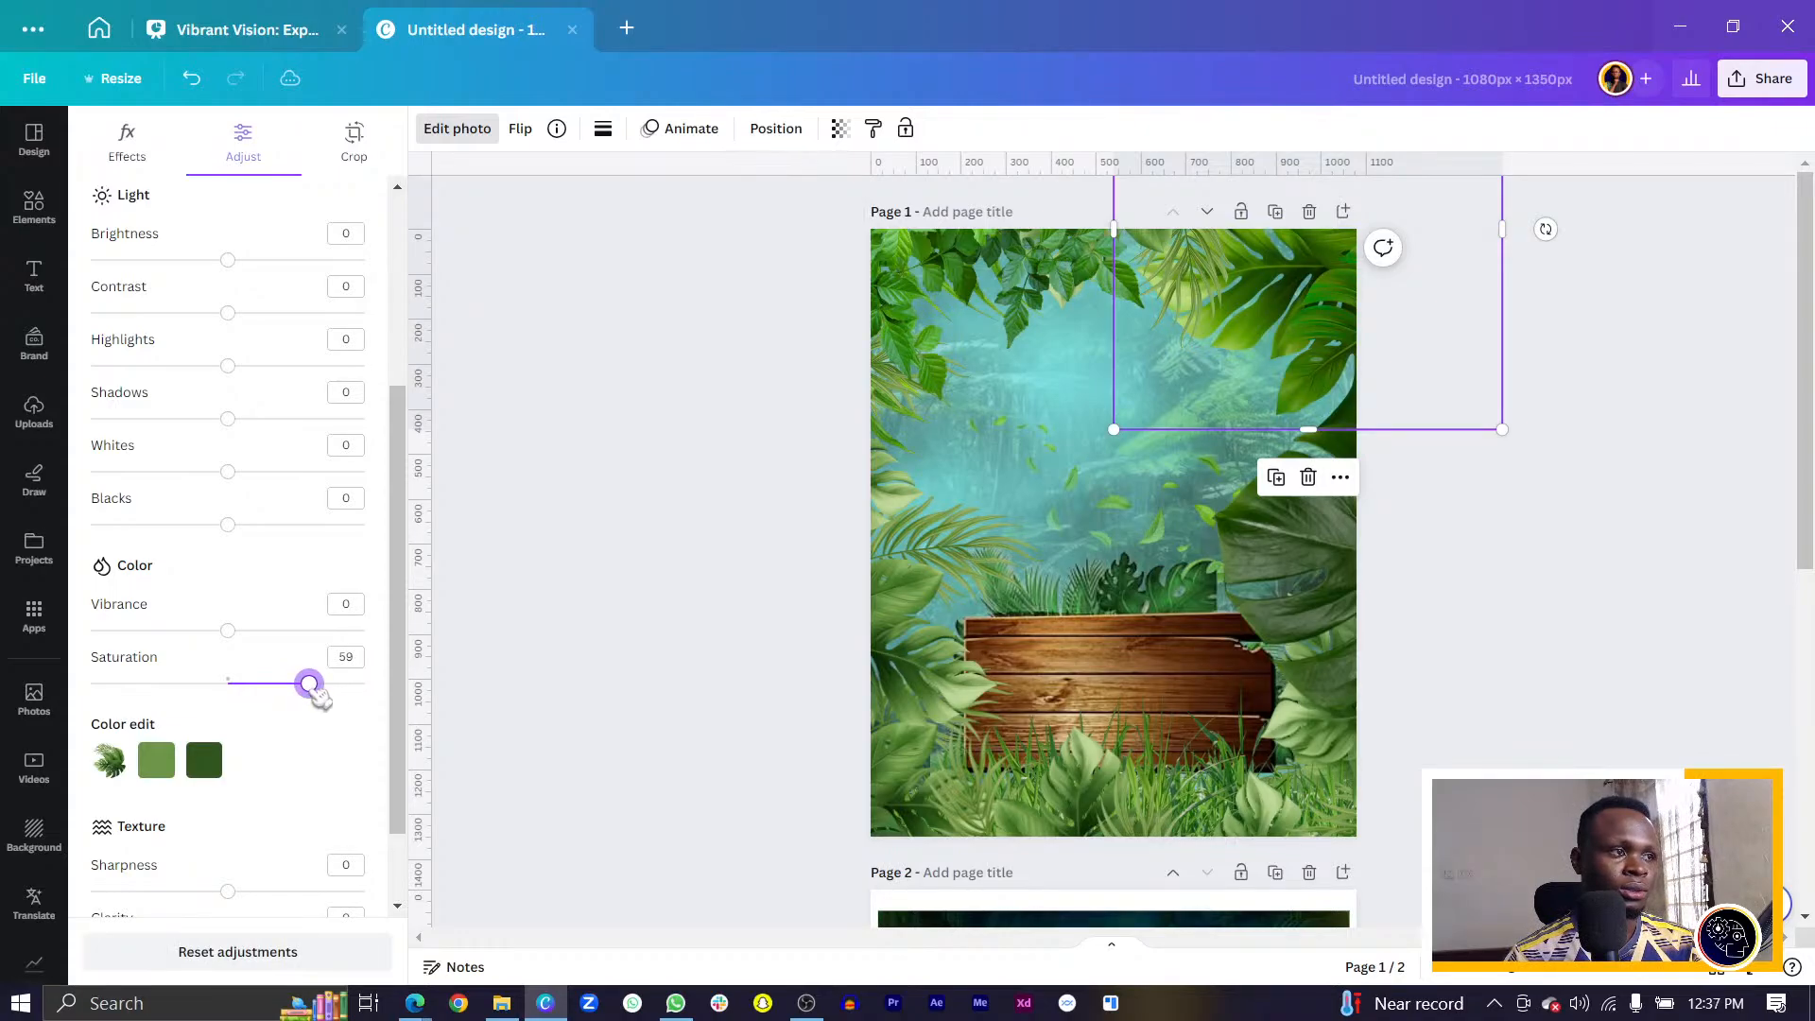
{"action": "left_click_drag", "start_coordinate": [228, 630], "coordinate": [301, 631]}
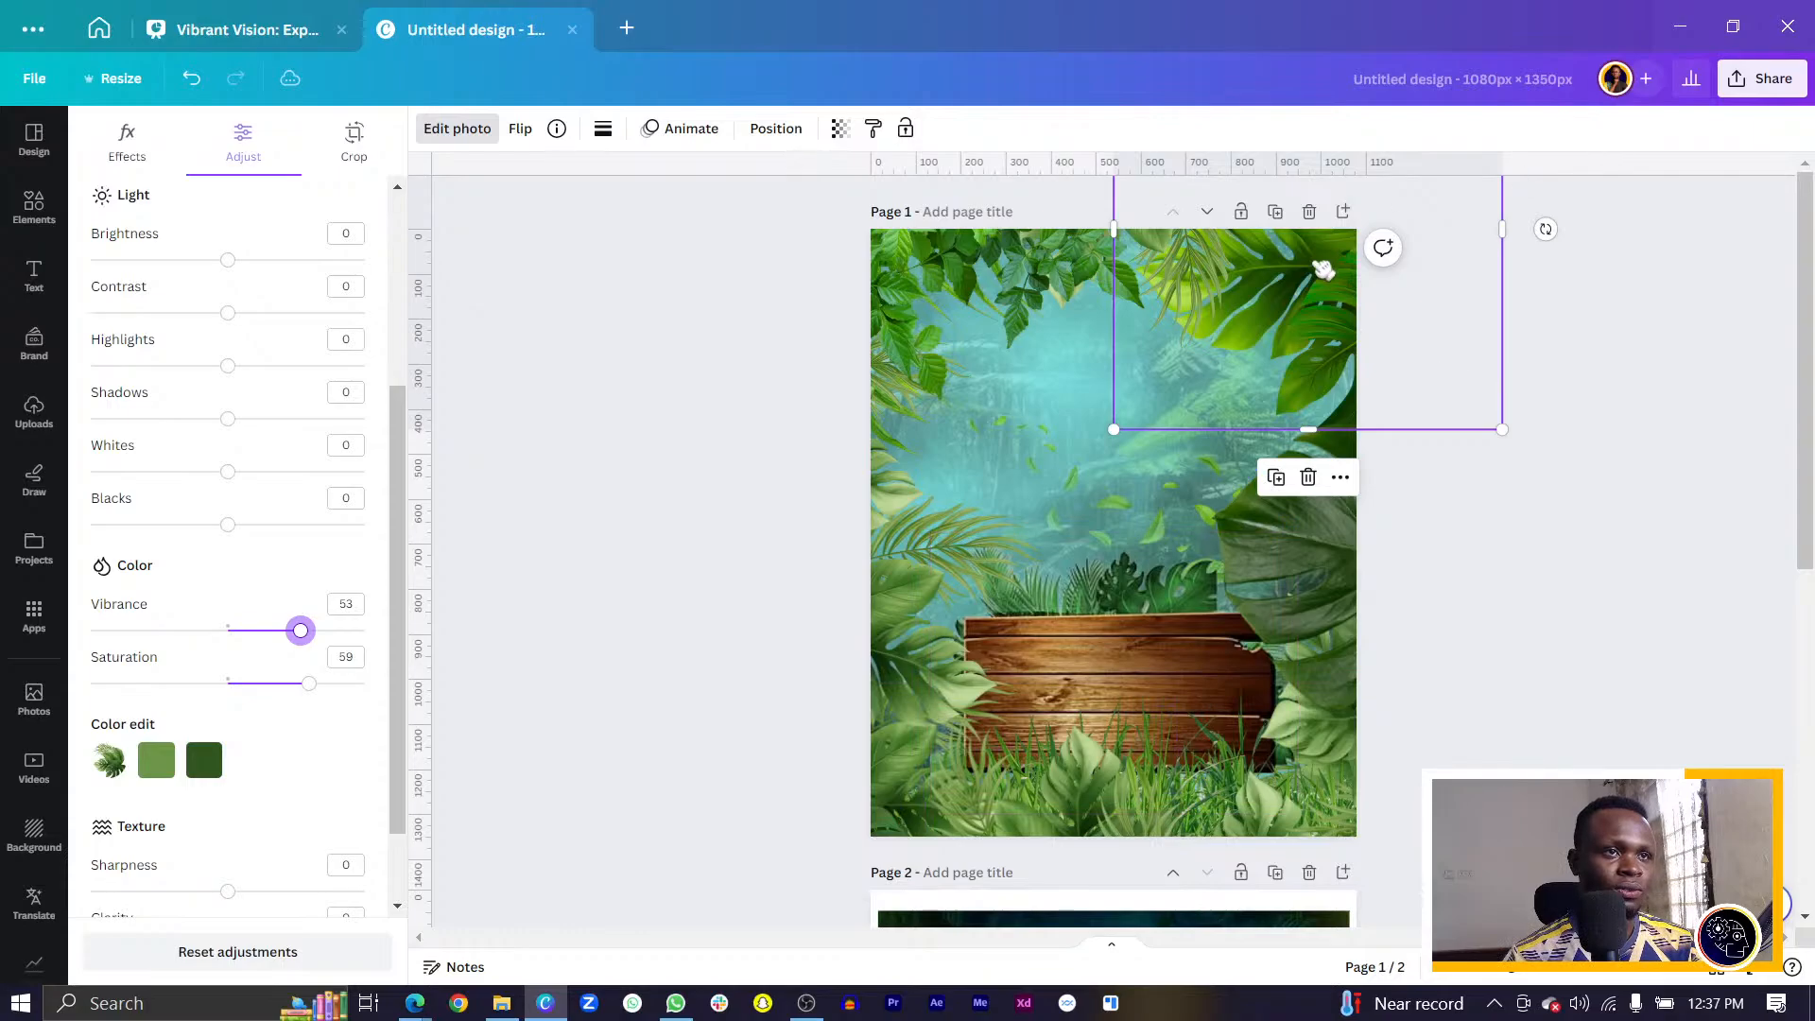
Copy the upper-right leaf cluster's style onto the two leaf clusters along page 1's left edge.
{"action": "right_click", "coordinate": [1321, 318]}
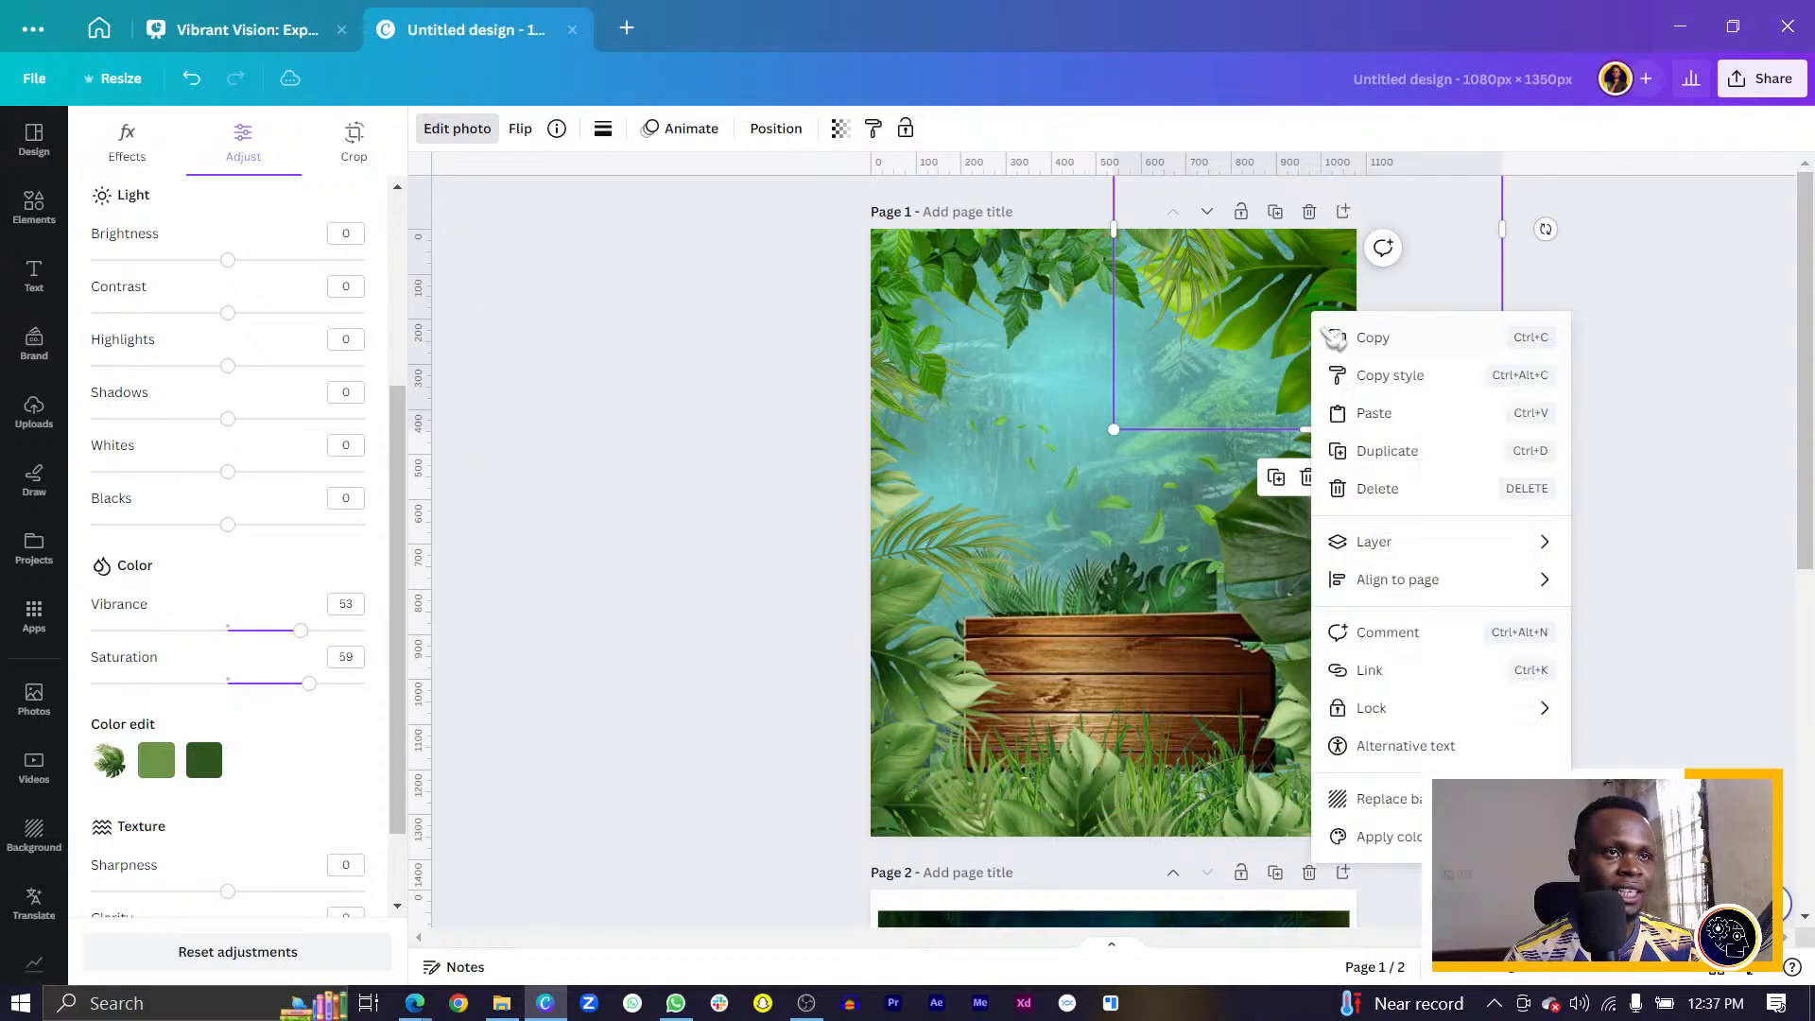
{"action": "left_click", "coordinate": [1373, 378]}
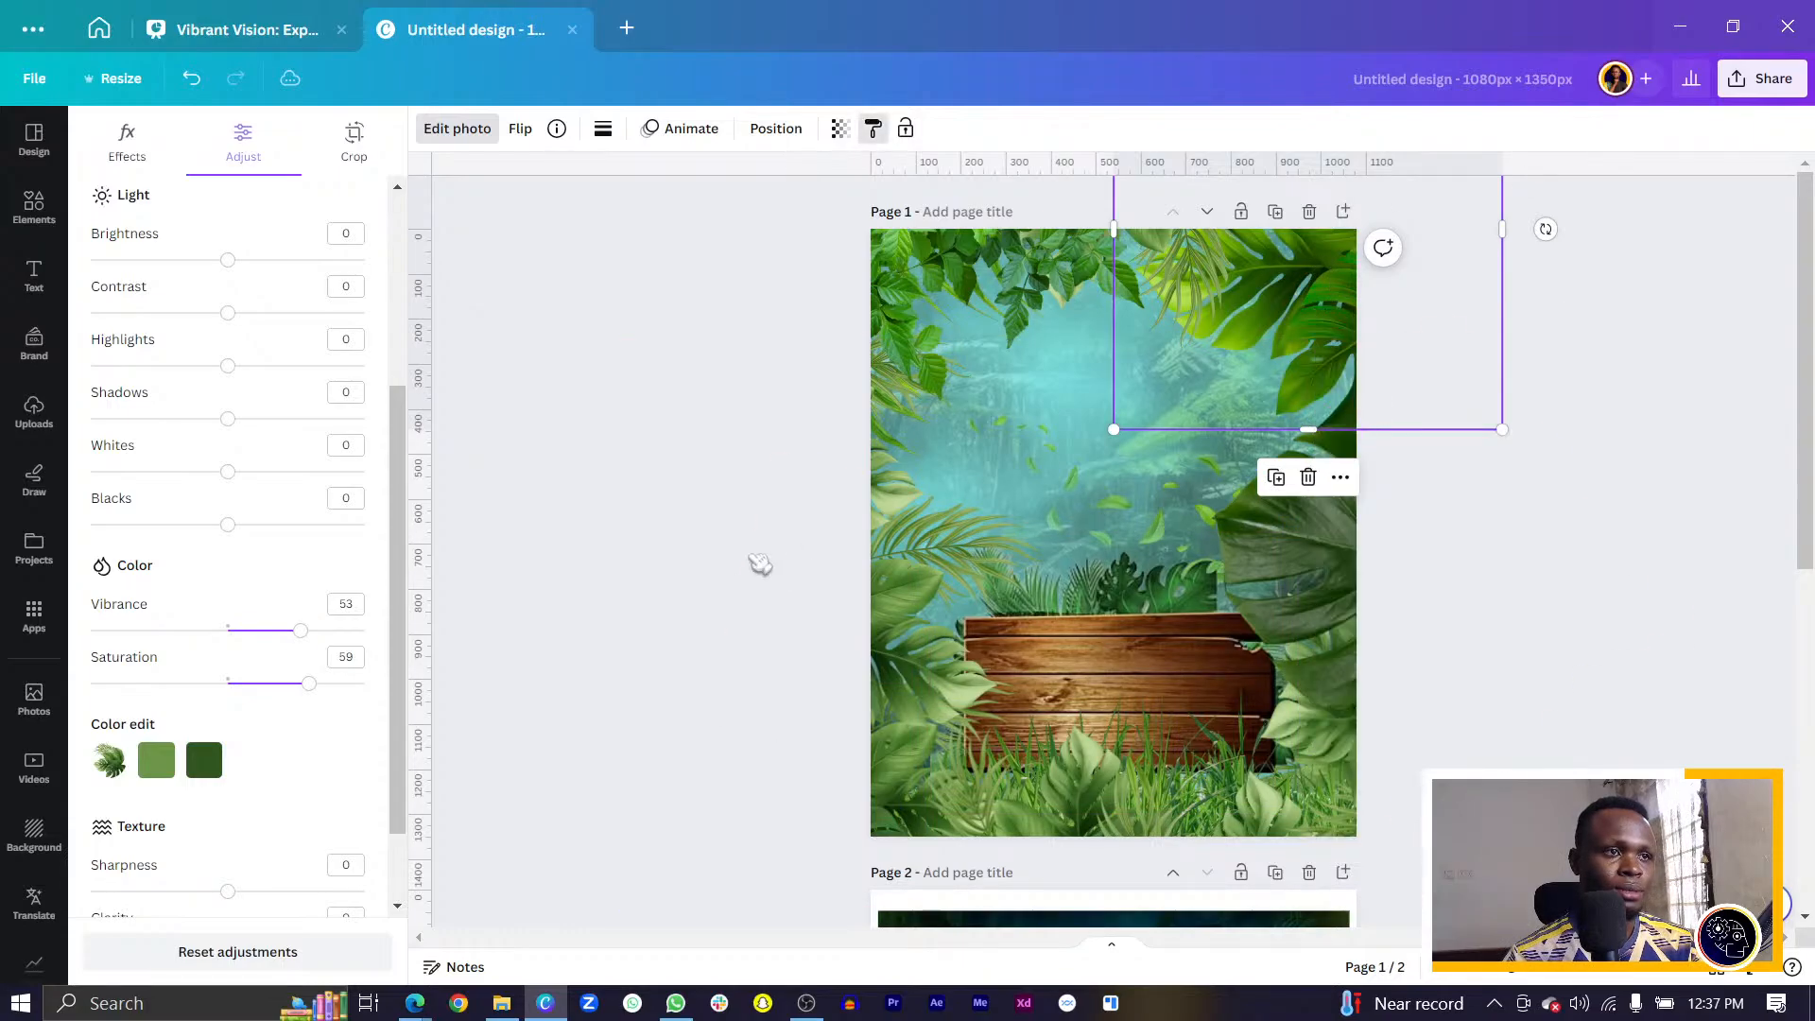
{"action": "left_click", "coordinate": [903, 582]}
{"action": "right_click", "coordinate": [1286, 425]}
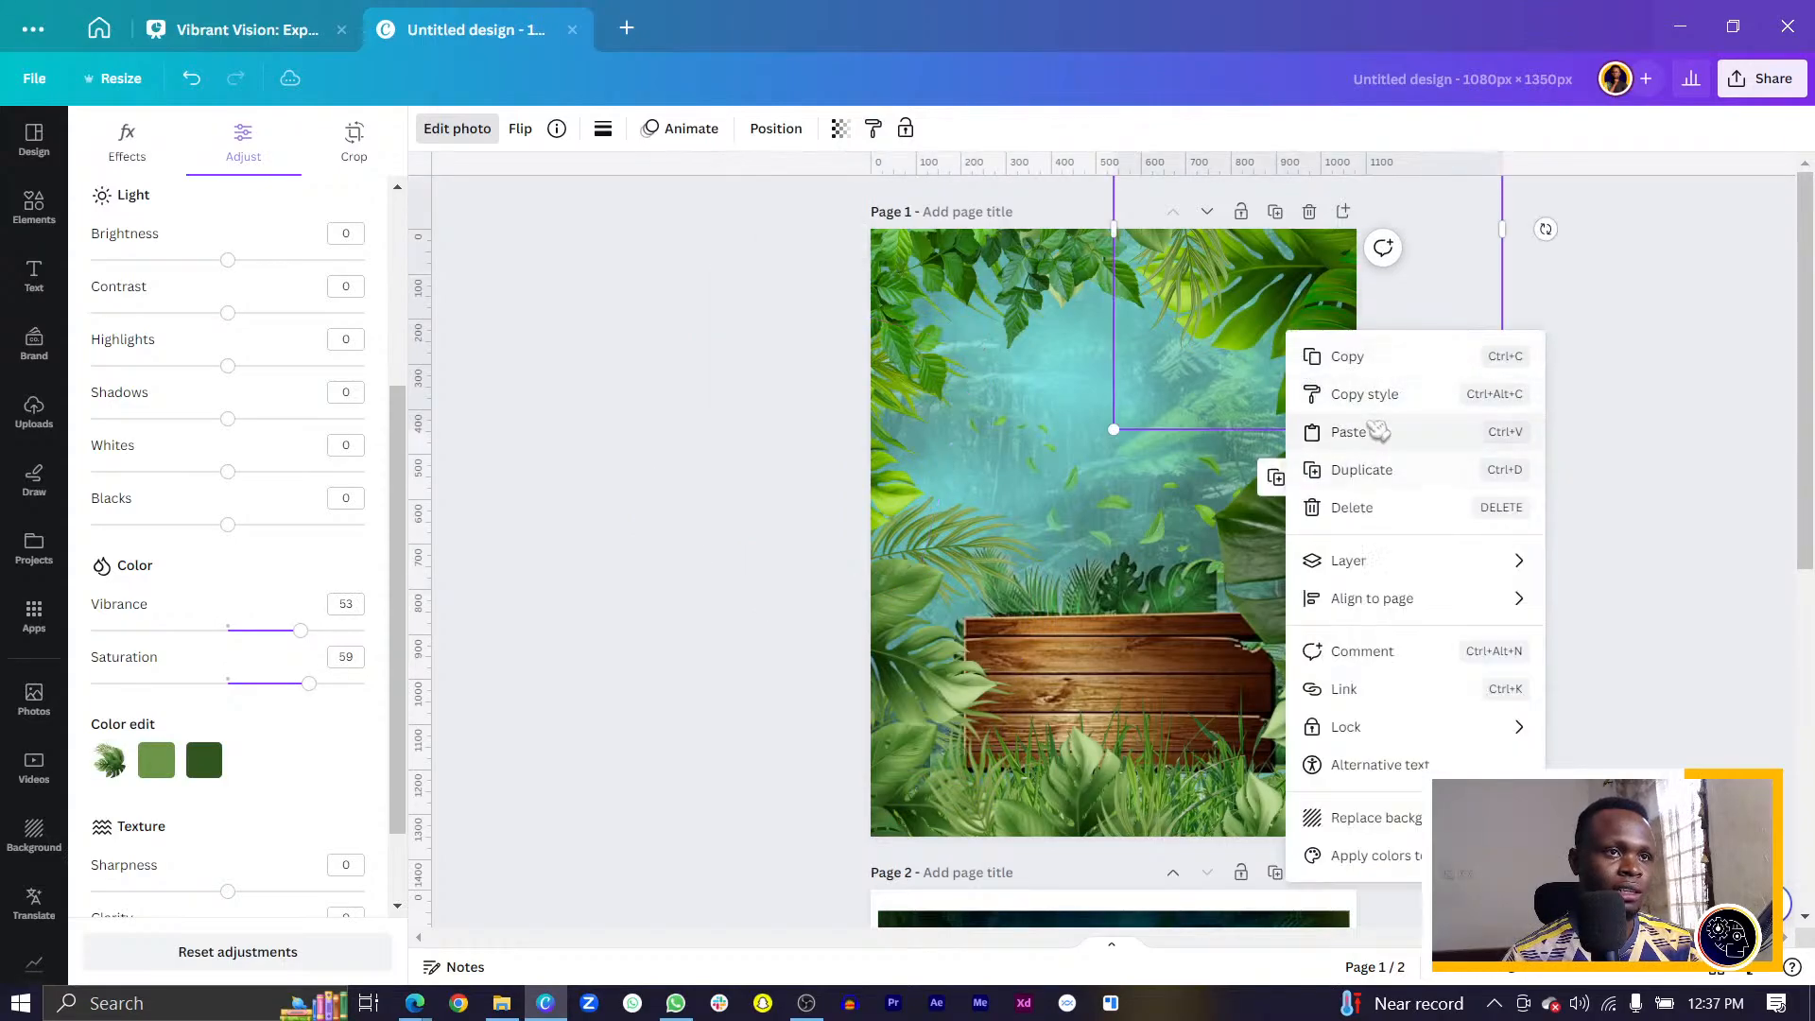
{"action": "left_click", "coordinate": [1369, 393]}
{"action": "left_click", "coordinate": [919, 694]}
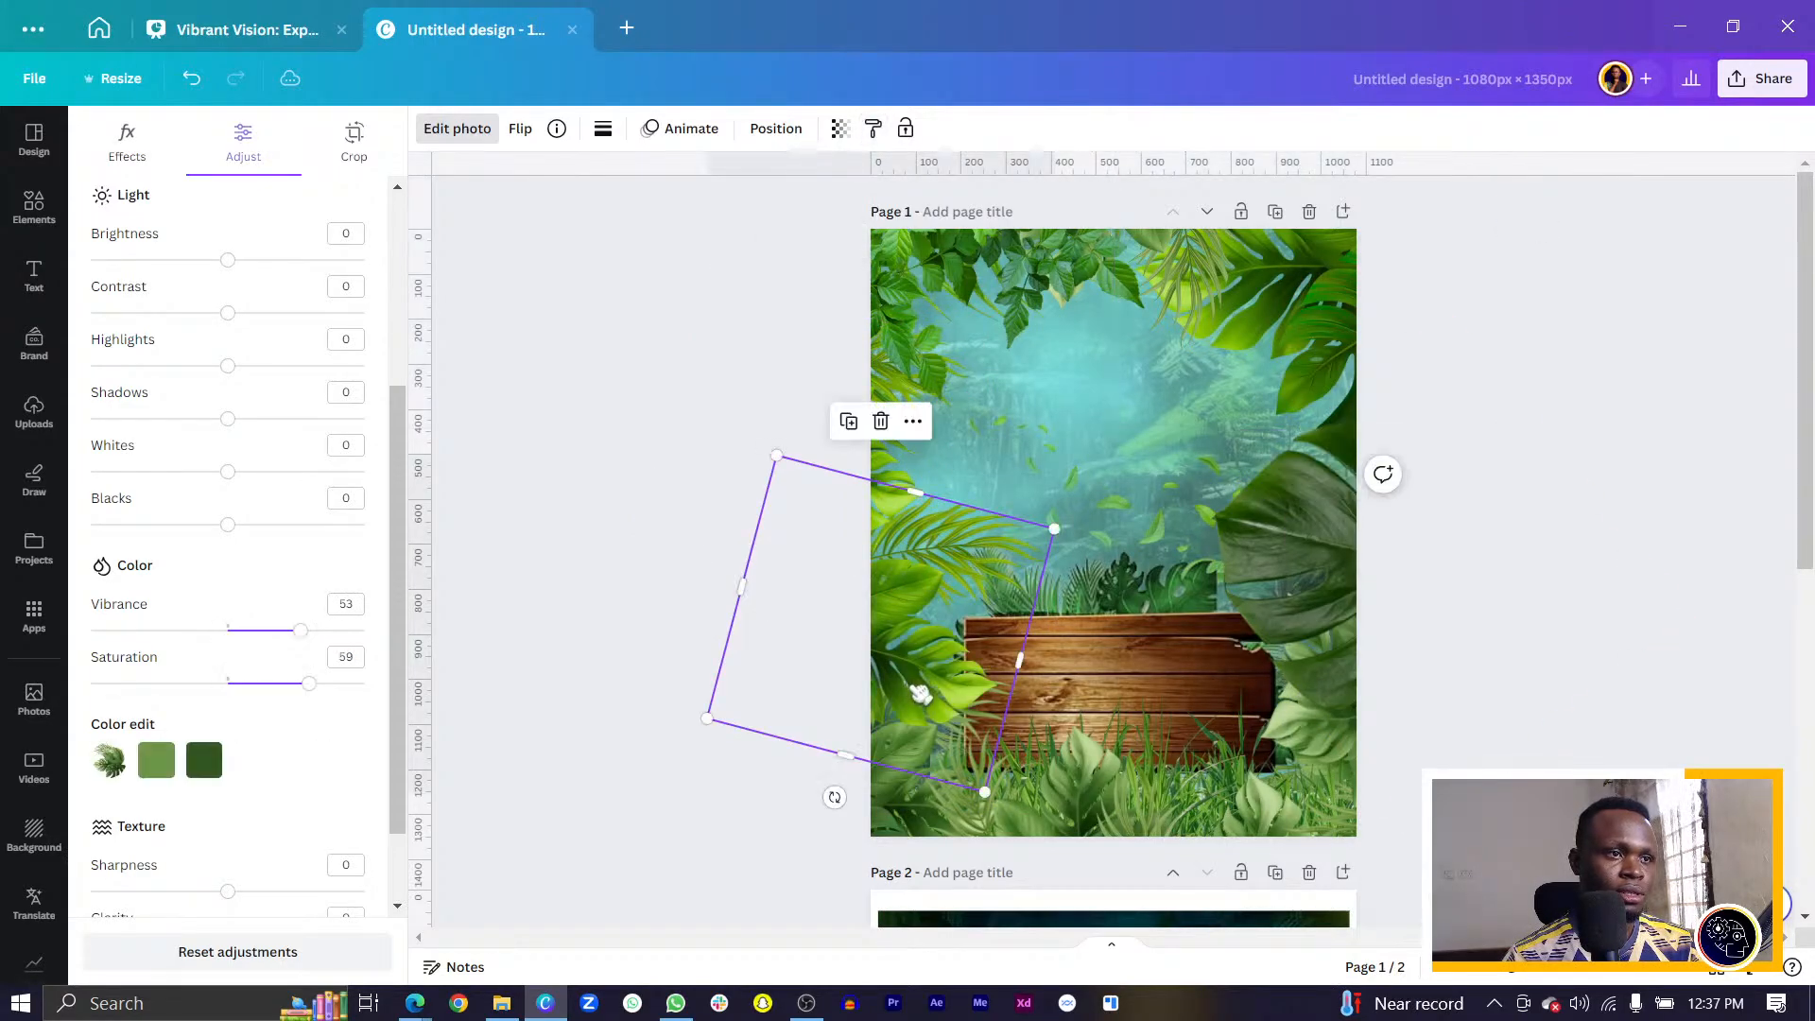
Copy the upper-right cluster's style onto the leaf clusters in page 1's lower-left corner and at the bottom centre.
{"action": "left_click", "coordinate": [1406, 383]}
{"action": "right_click", "coordinate": [1313, 318]}
{"action": "left_click", "coordinate": [1370, 387]}
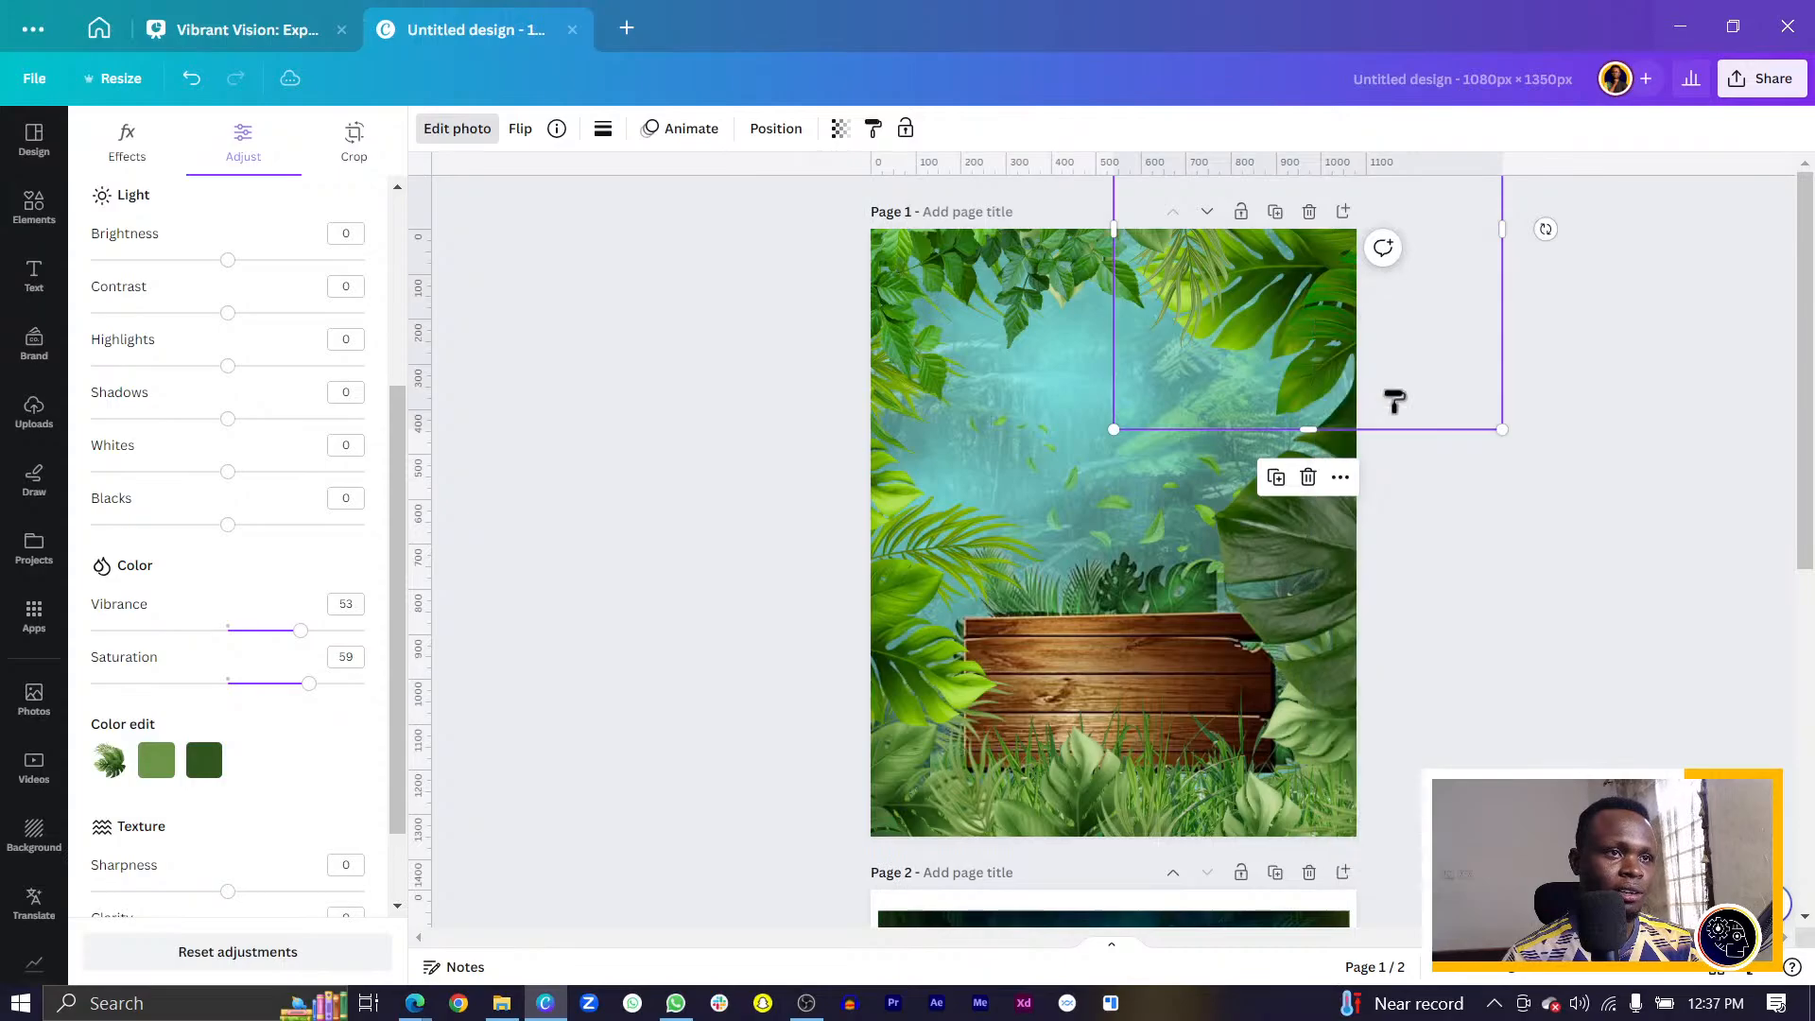
{"action": "left_click", "coordinate": [927, 808]}
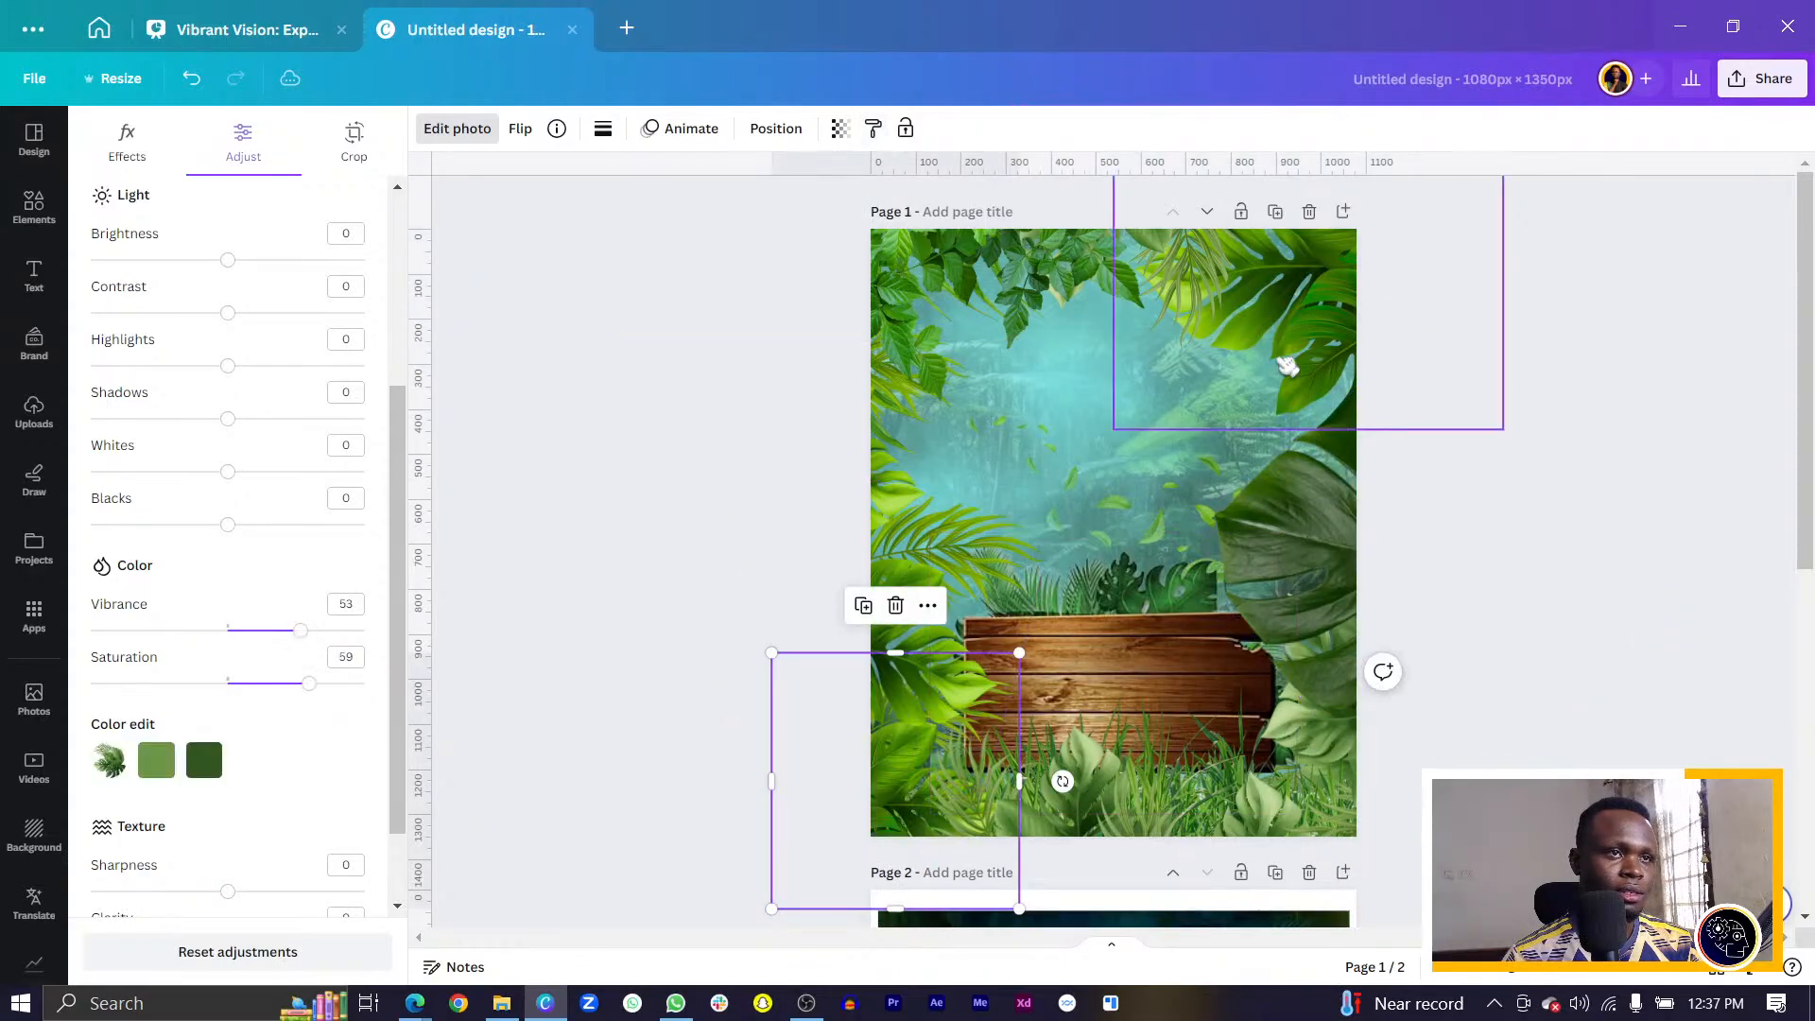
{"action": "left_click", "coordinate": [1293, 328]}
{"action": "right_click", "coordinate": [1293, 328]}
{"action": "left_click", "coordinate": [1382, 390]}
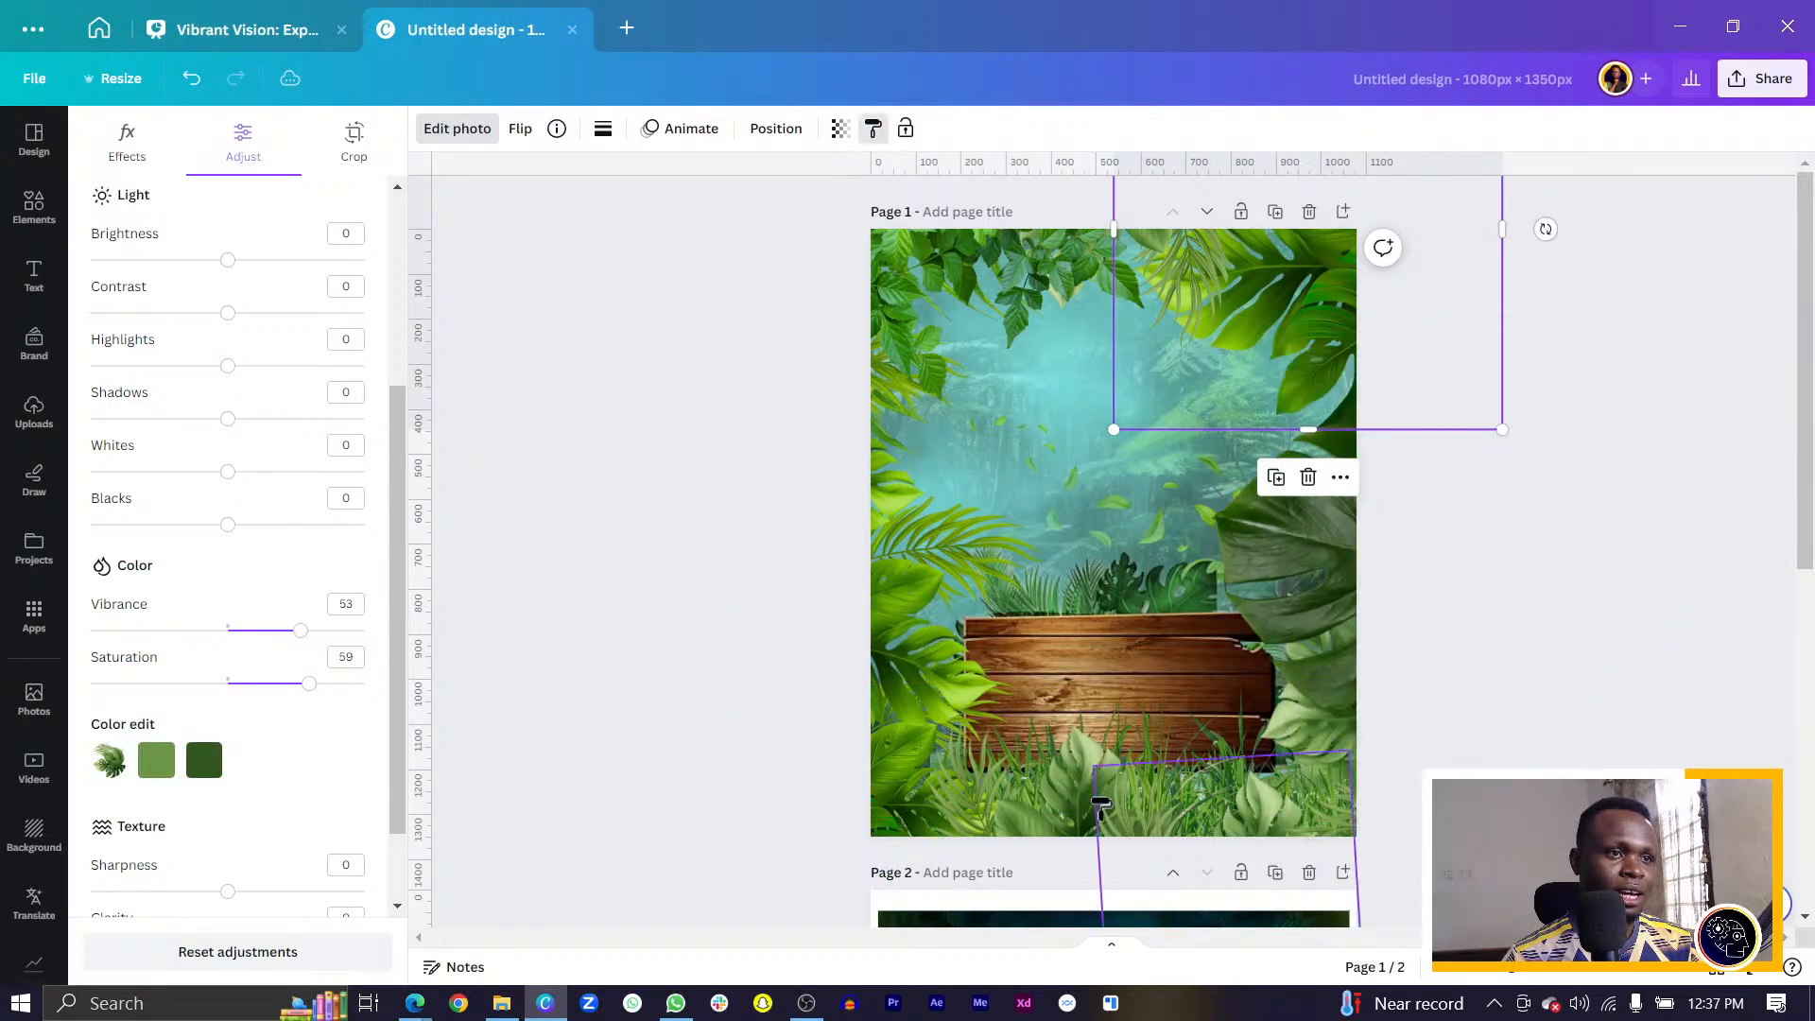
{"action": "left_click", "coordinate": [1075, 808]}
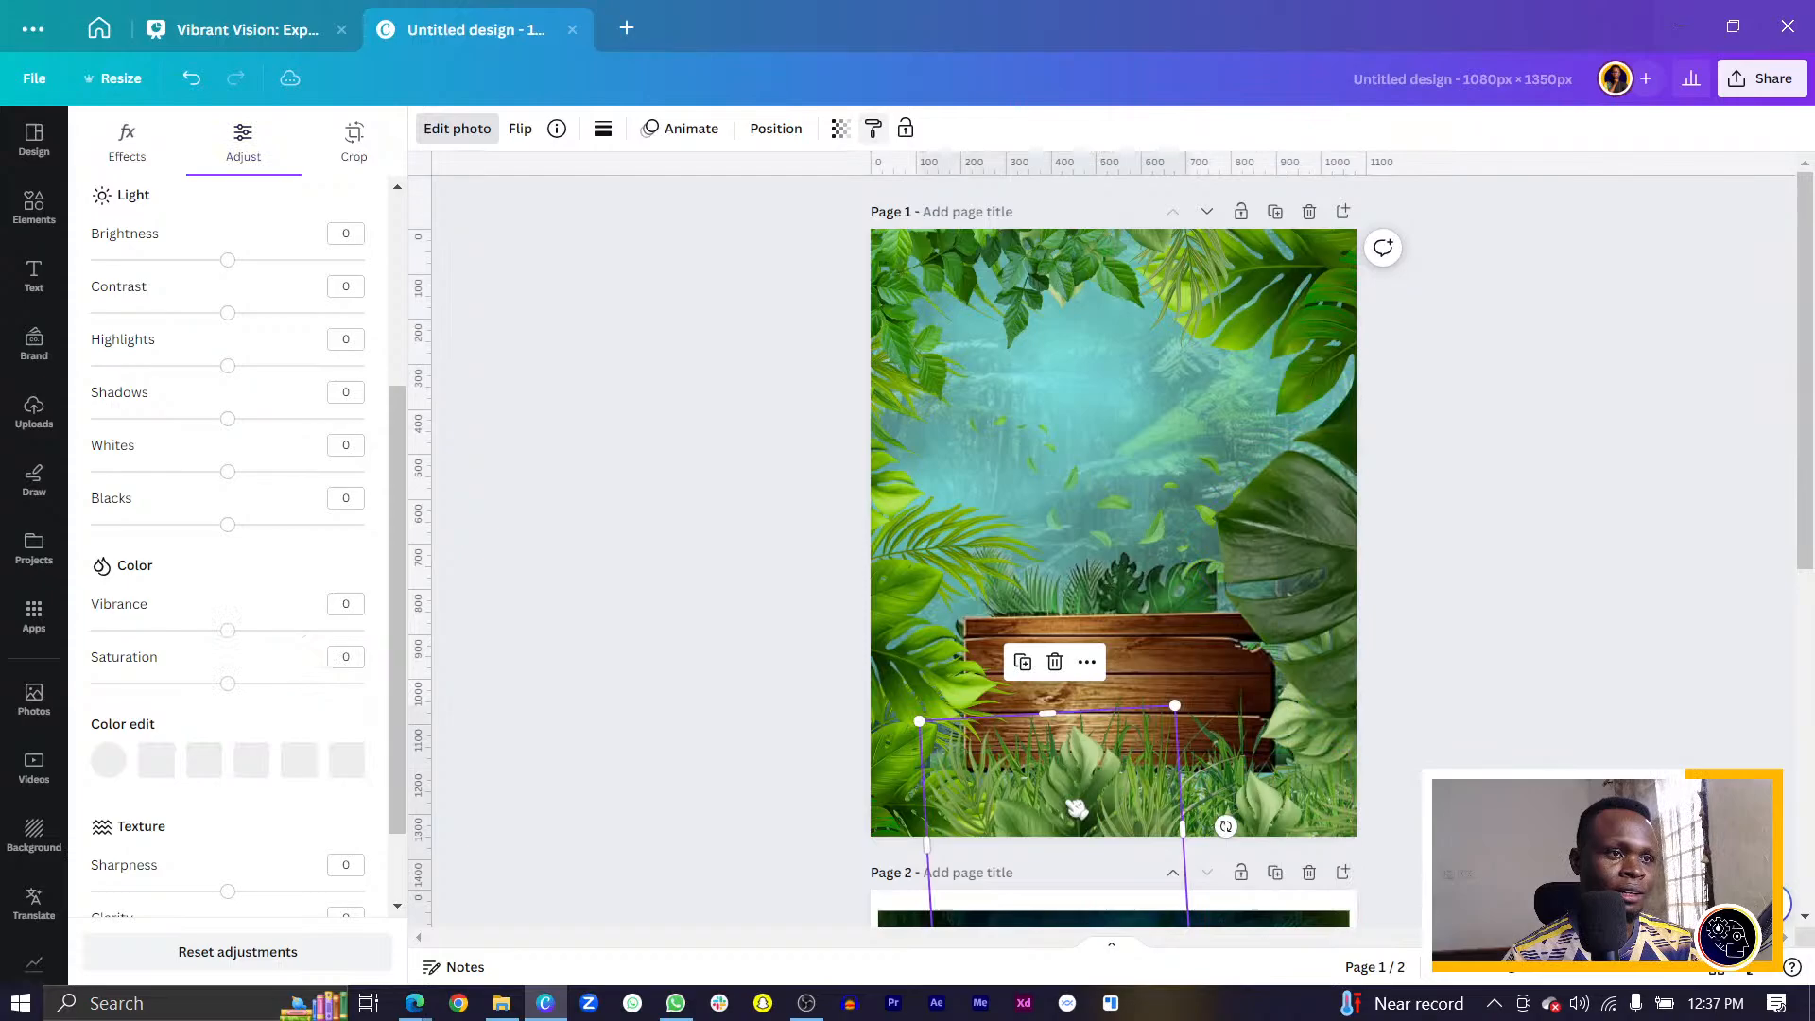
Copy the upper-right cluster's style onto the leaf cluster right of the board and the one at the bottom right.
{"action": "right_click", "coordinate": [1326, 321]}
{"action": "left_click", "coordinate": [1393, 378]}
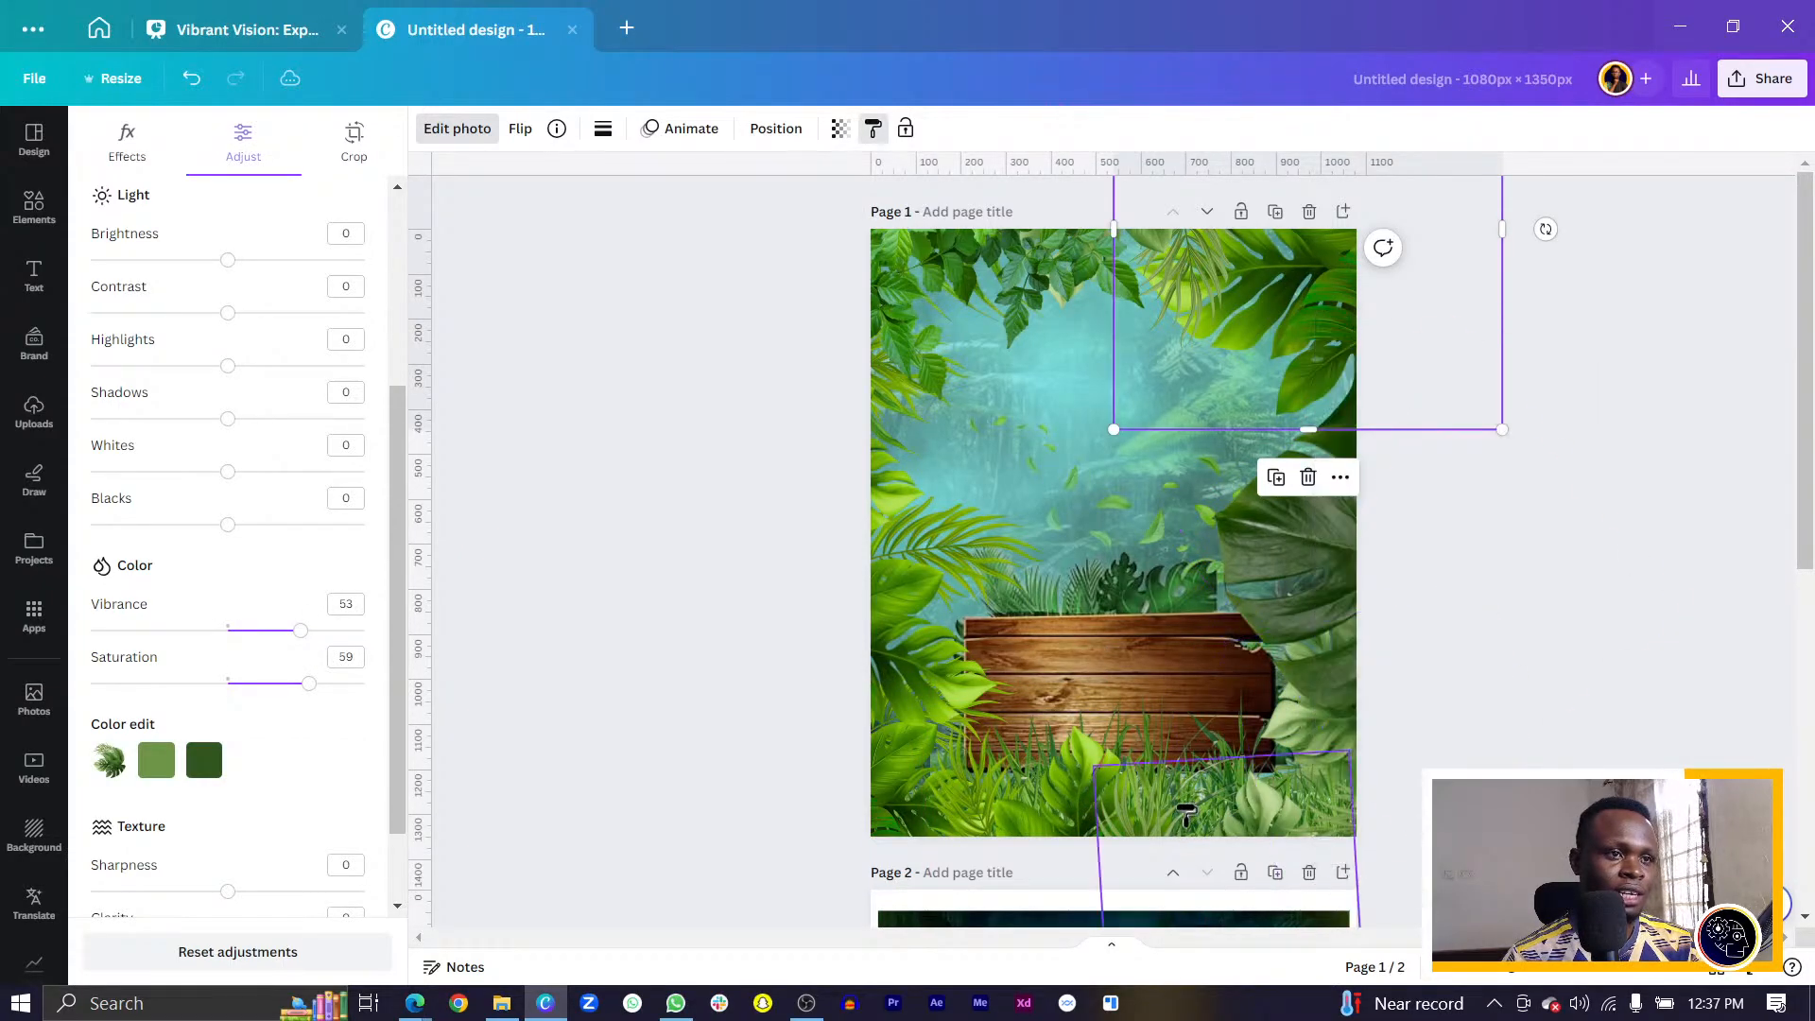
{"action": "left_click", "coordinate": [1263, 825]}
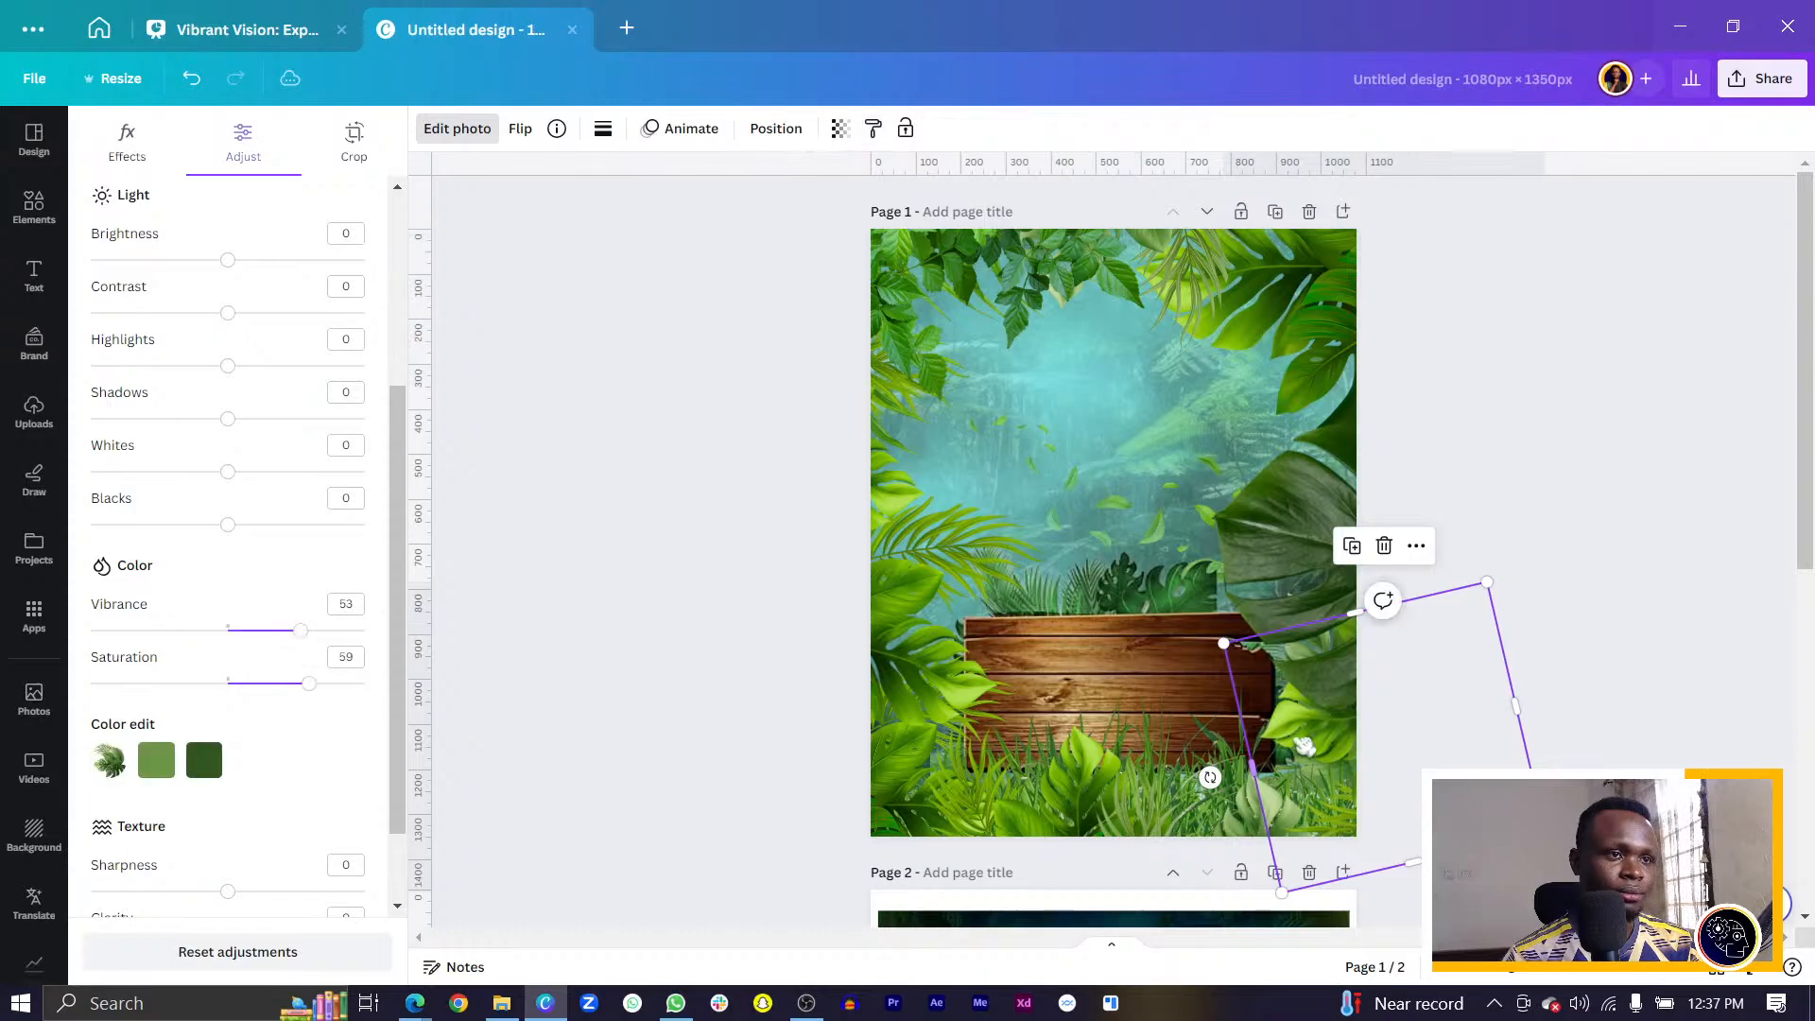
{"action": "left_click", "coordinate": [1327, 321]}
{"action": "right_click", "coordinate": [1328, 321]}
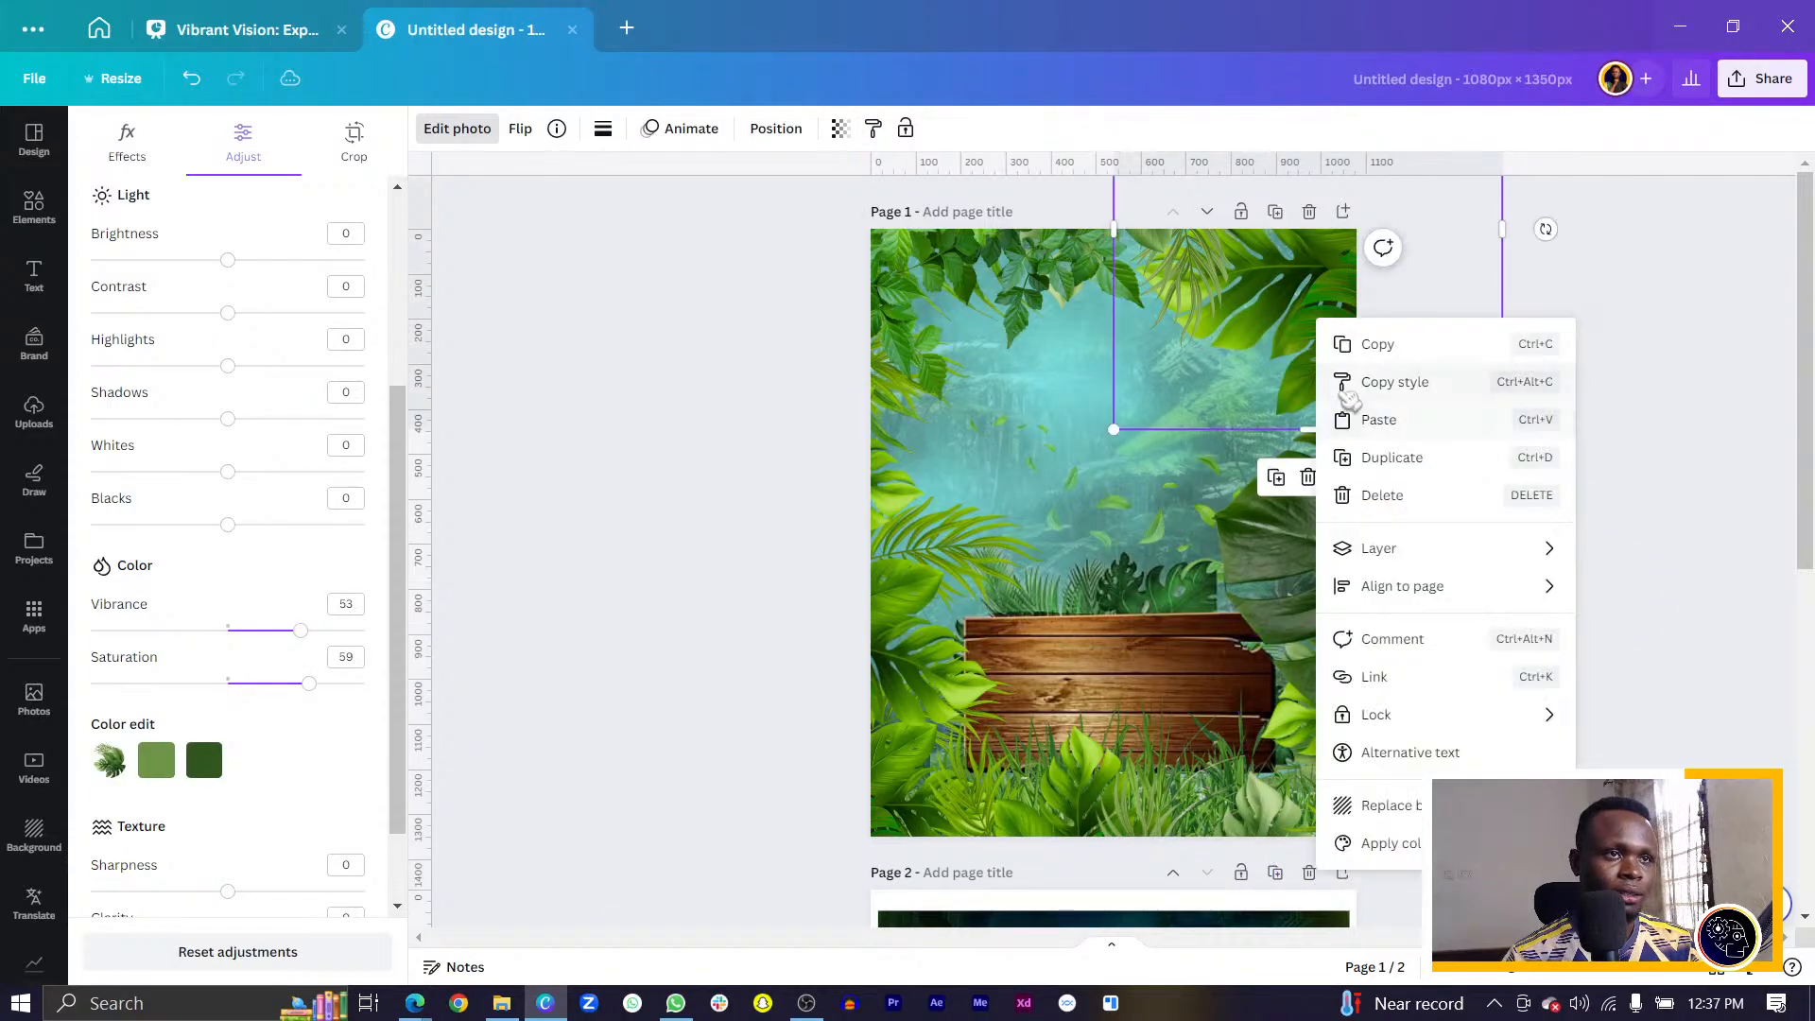
{"action": "left_click", "coordinate": [1393, 378]}
{"action": "left_click", "coordinate": [1234, 827]}
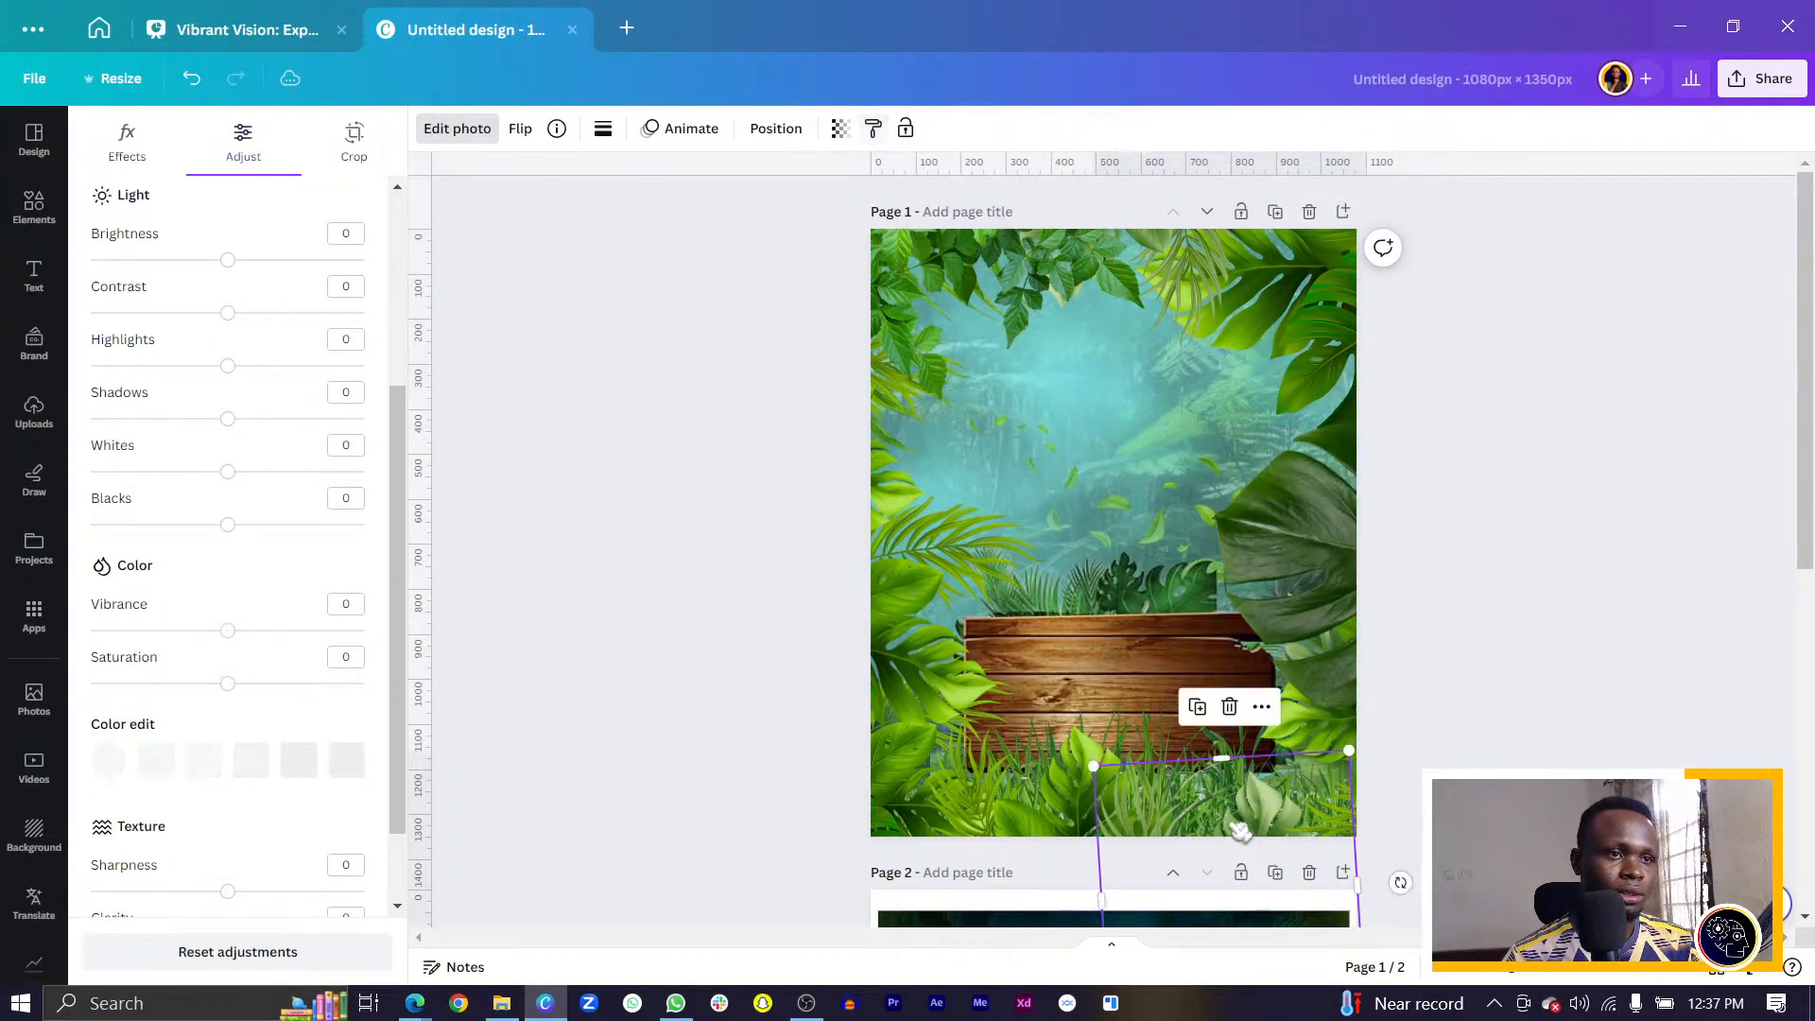
Check the reference poster on page 2, shift the upper-left branch slightly inward and shrink the leaf cluster just below it.
{"action": "scroll", "coordinate": [794, 617], "scroll_direction": "down", "scroll_amount": 6}
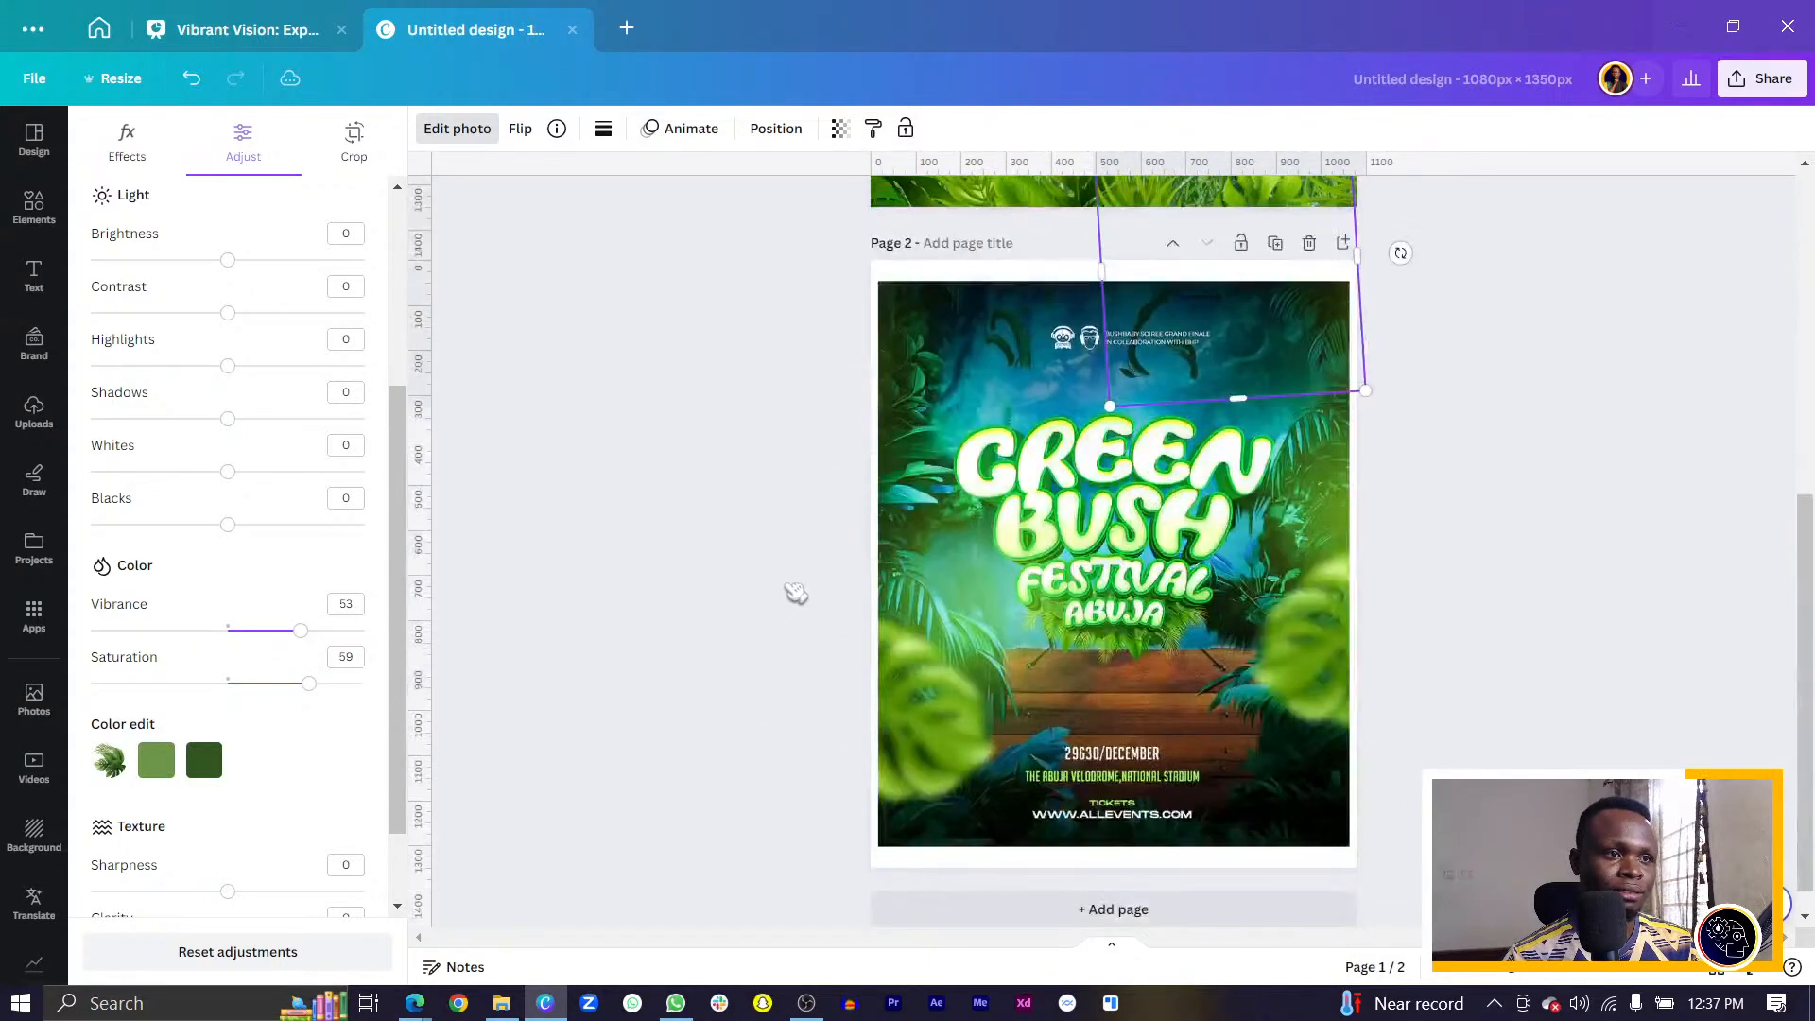
{"action": "scroll", "coordinate": [1200, 631], "scroll_direction": "up", "scroll_amount": 7}
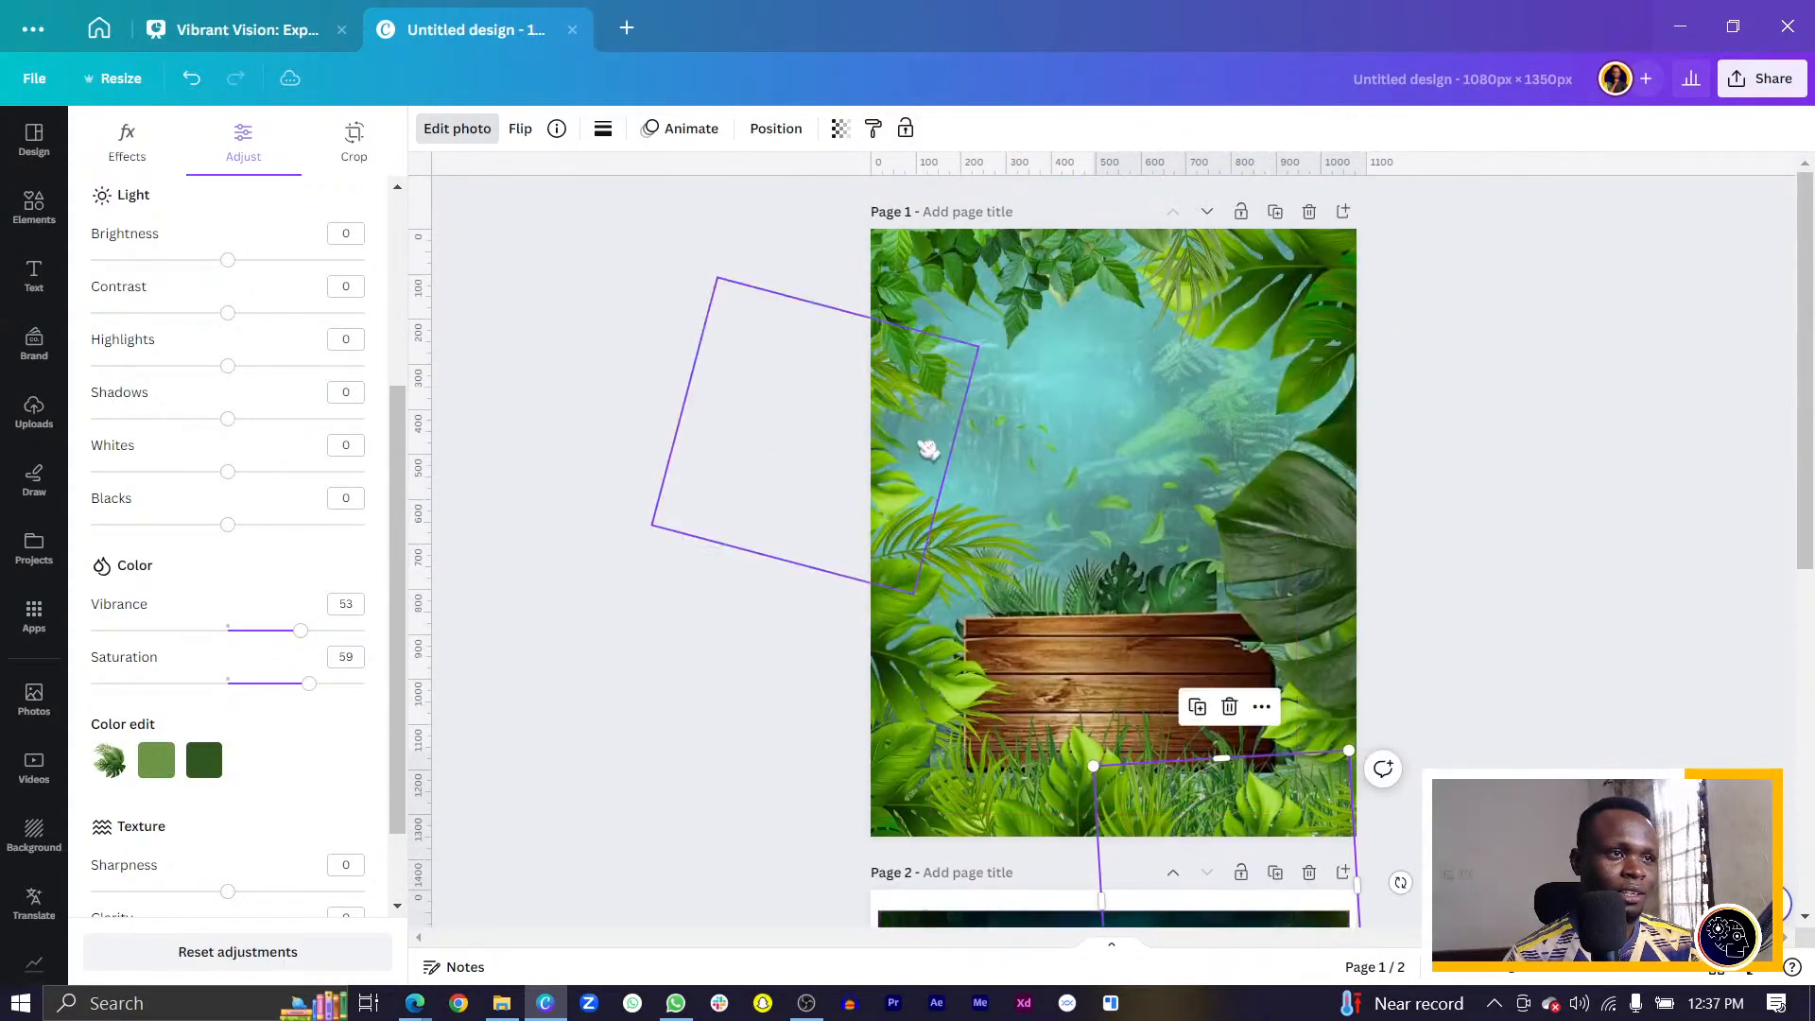
{"action": "left_click_drag", "start_coordinate": [896, 400], "coordinate": [927, 386]}
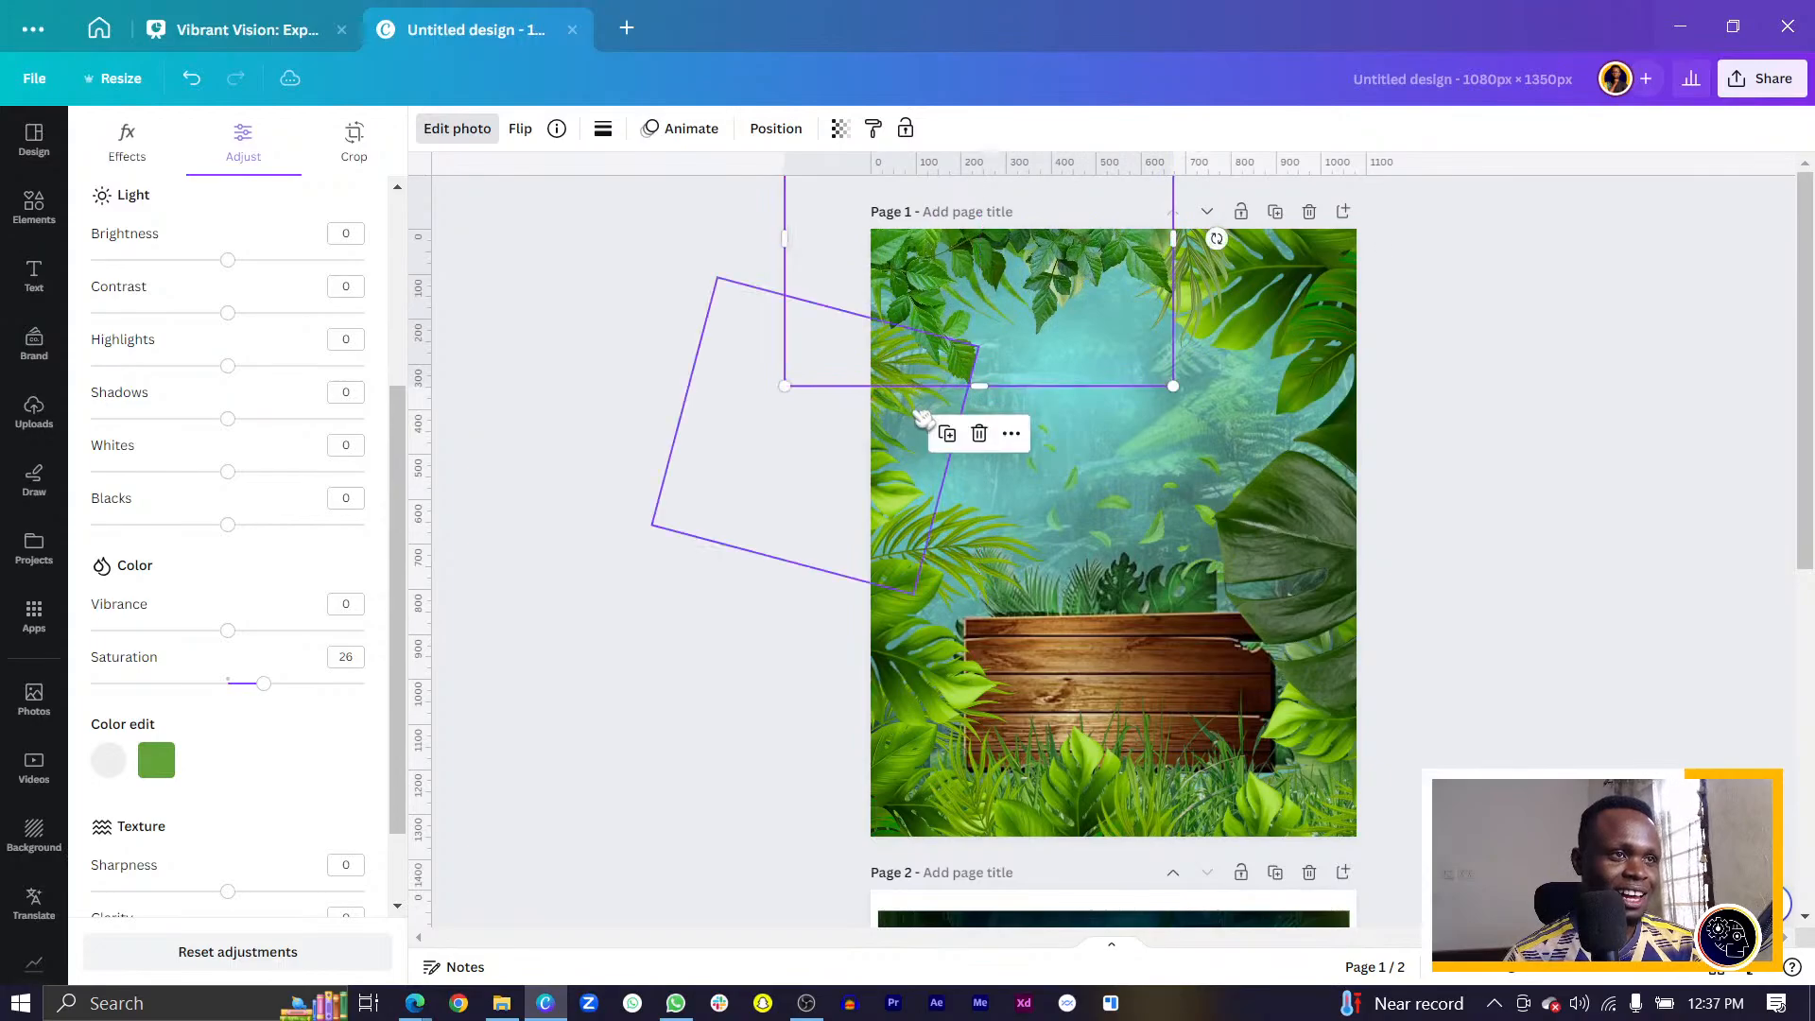
{"action": "left_click", "coordinate": [715, 470]}
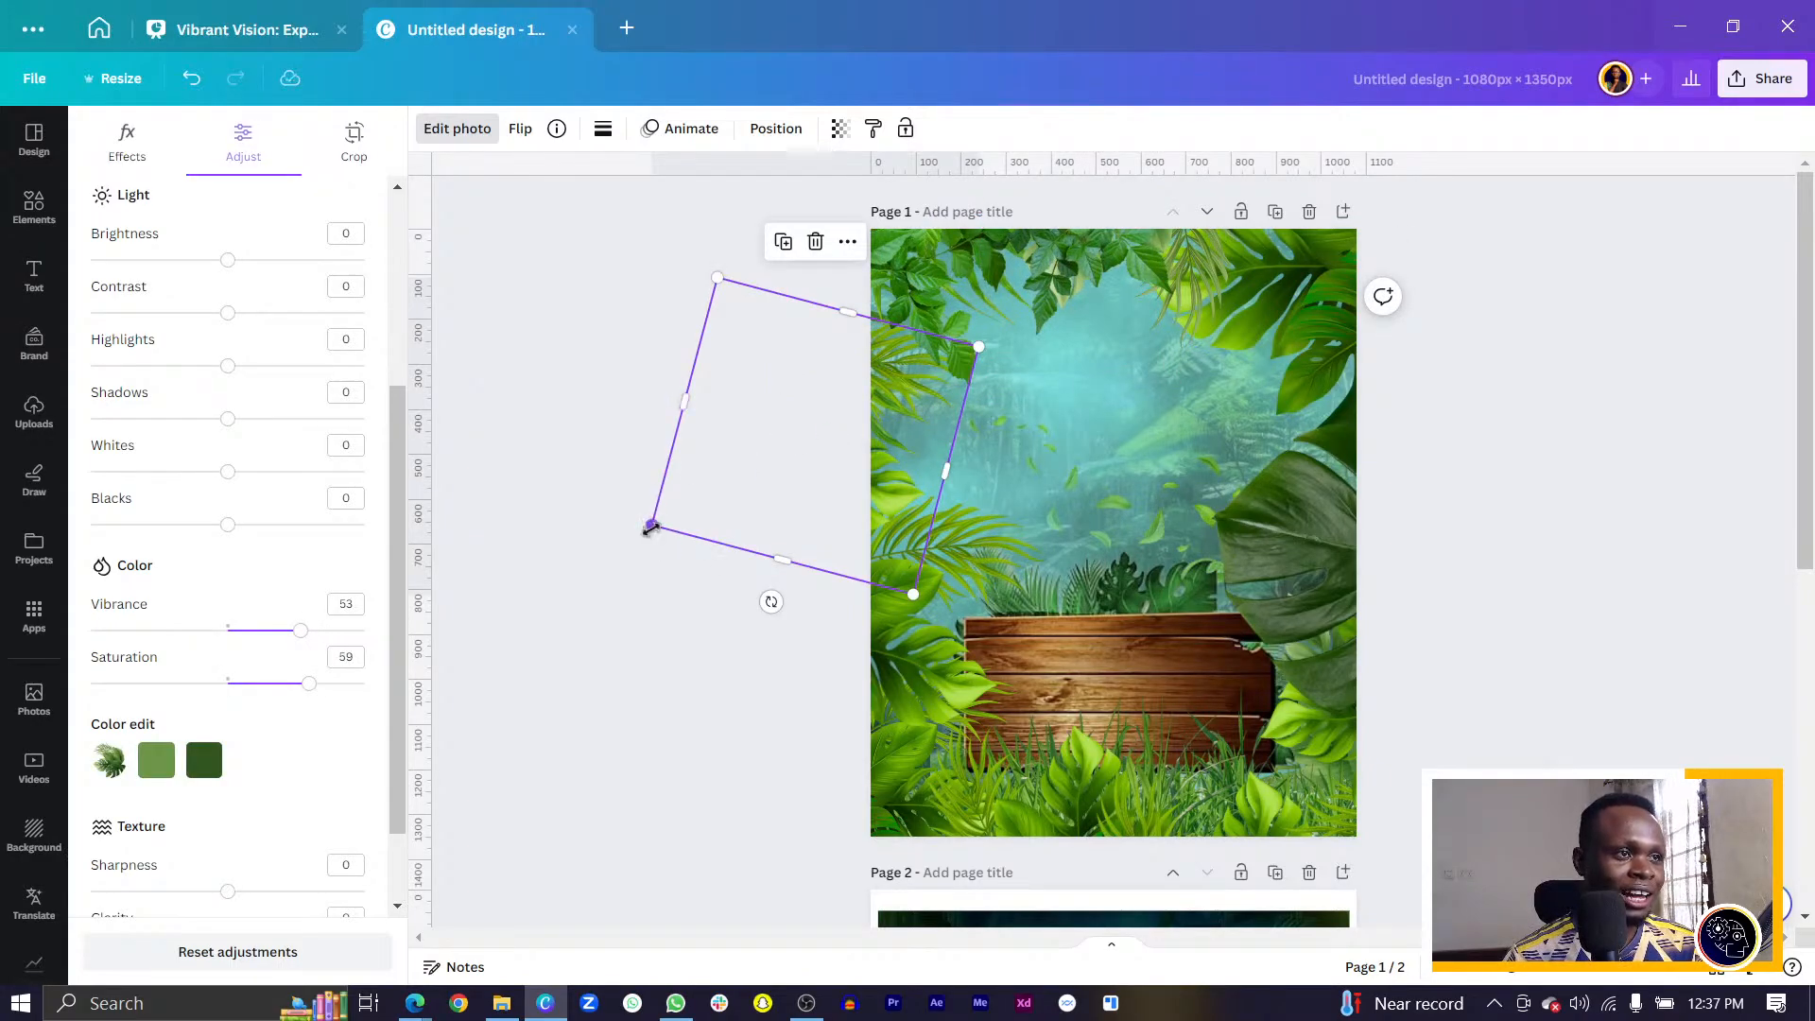
{"action": "left_click_drag", "start_coordinate": [649, 529], "coordinate": [715, 494]}
Set the brightness of the higher leaf cluster on page 1's left edge to -34.
{"action": "scroll", "coordinate": [210, 312], "scroll_direction": "up", "scroll_amount": 1}
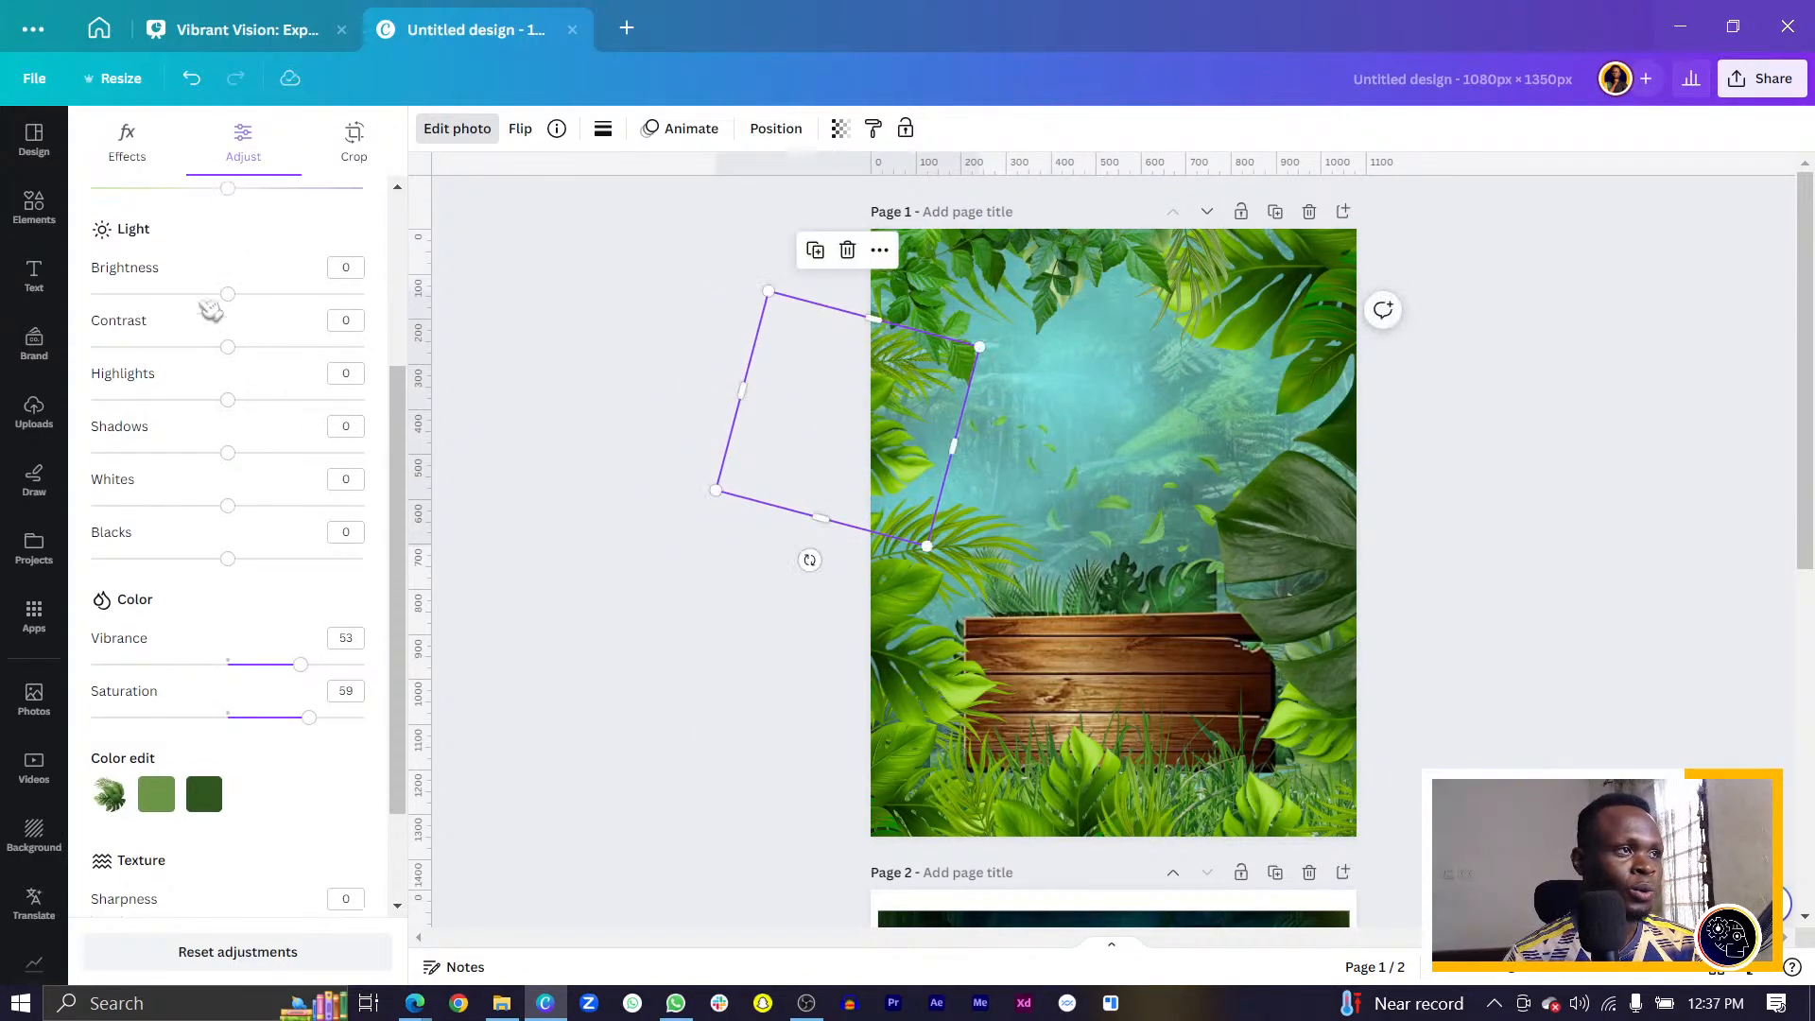
{"action": "scroll", "coordinate": [210, 312], "scroll_direction": "up", "scroll_amount": 3}
{"action": "left_click_drag", "start_coordinate": [236, 579], "coordinate": [182, 575]}
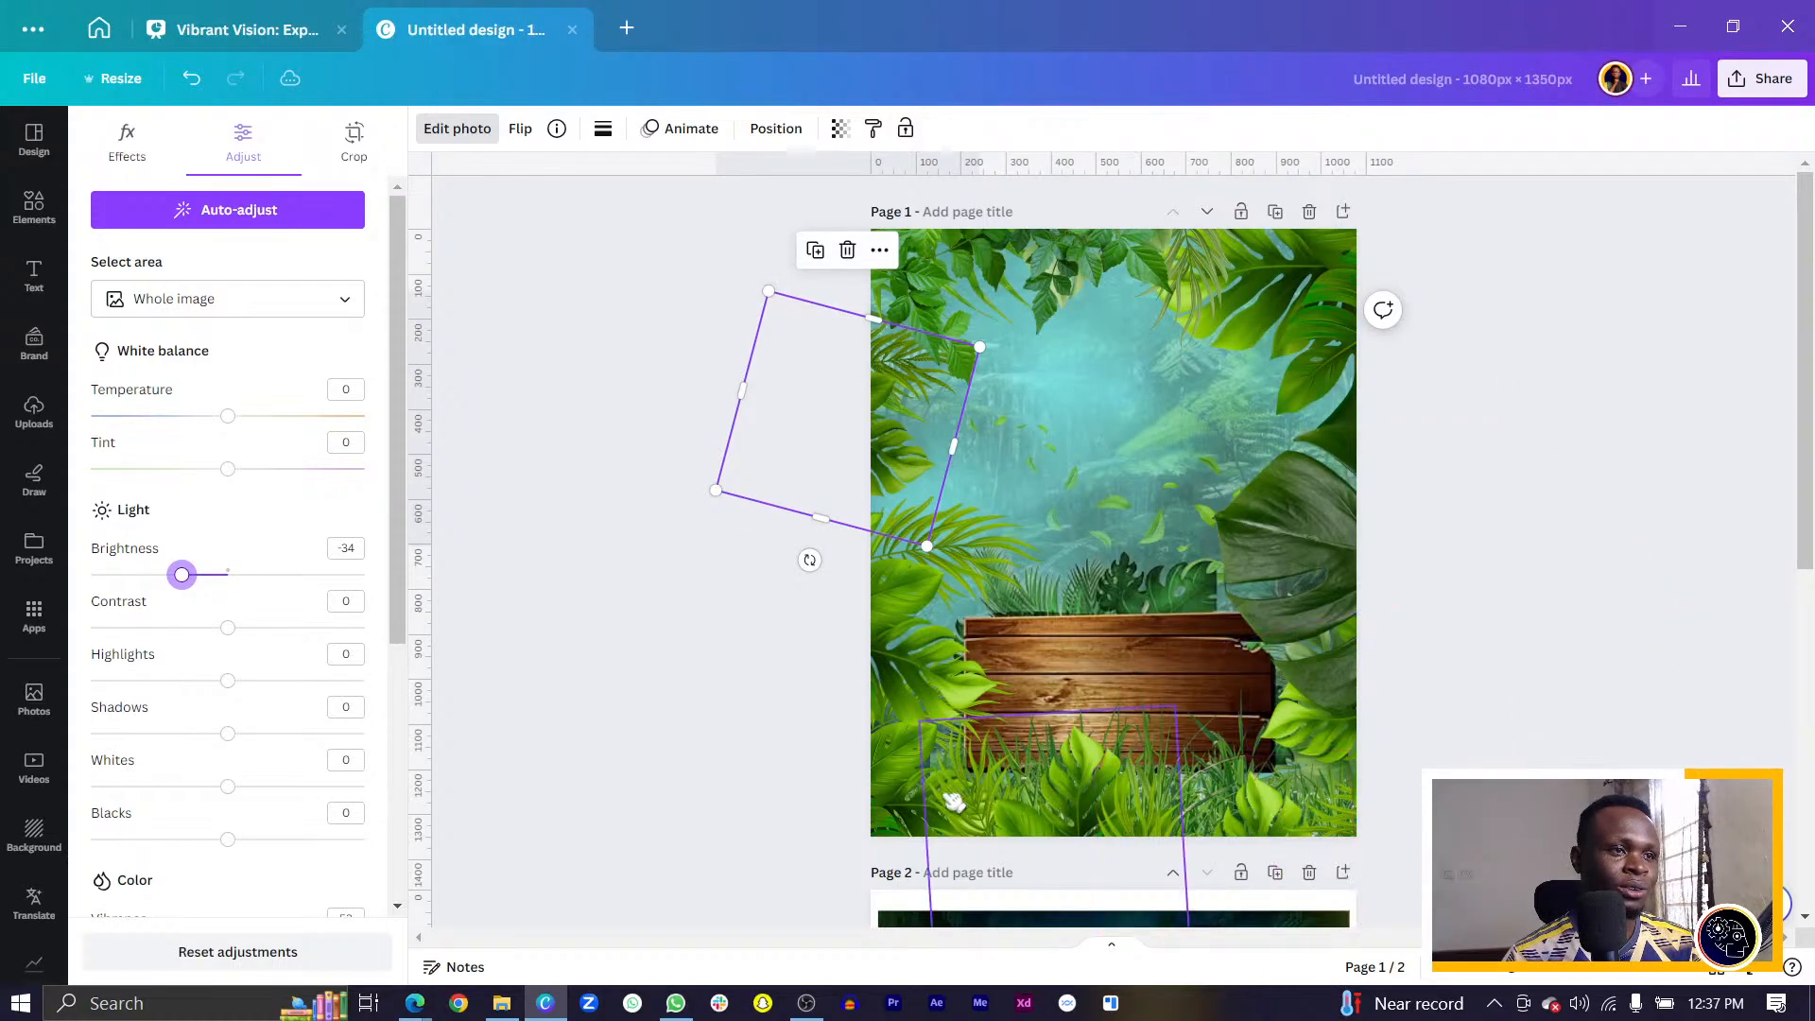
{"action": "left_click", "coordinate": [876, 697]}
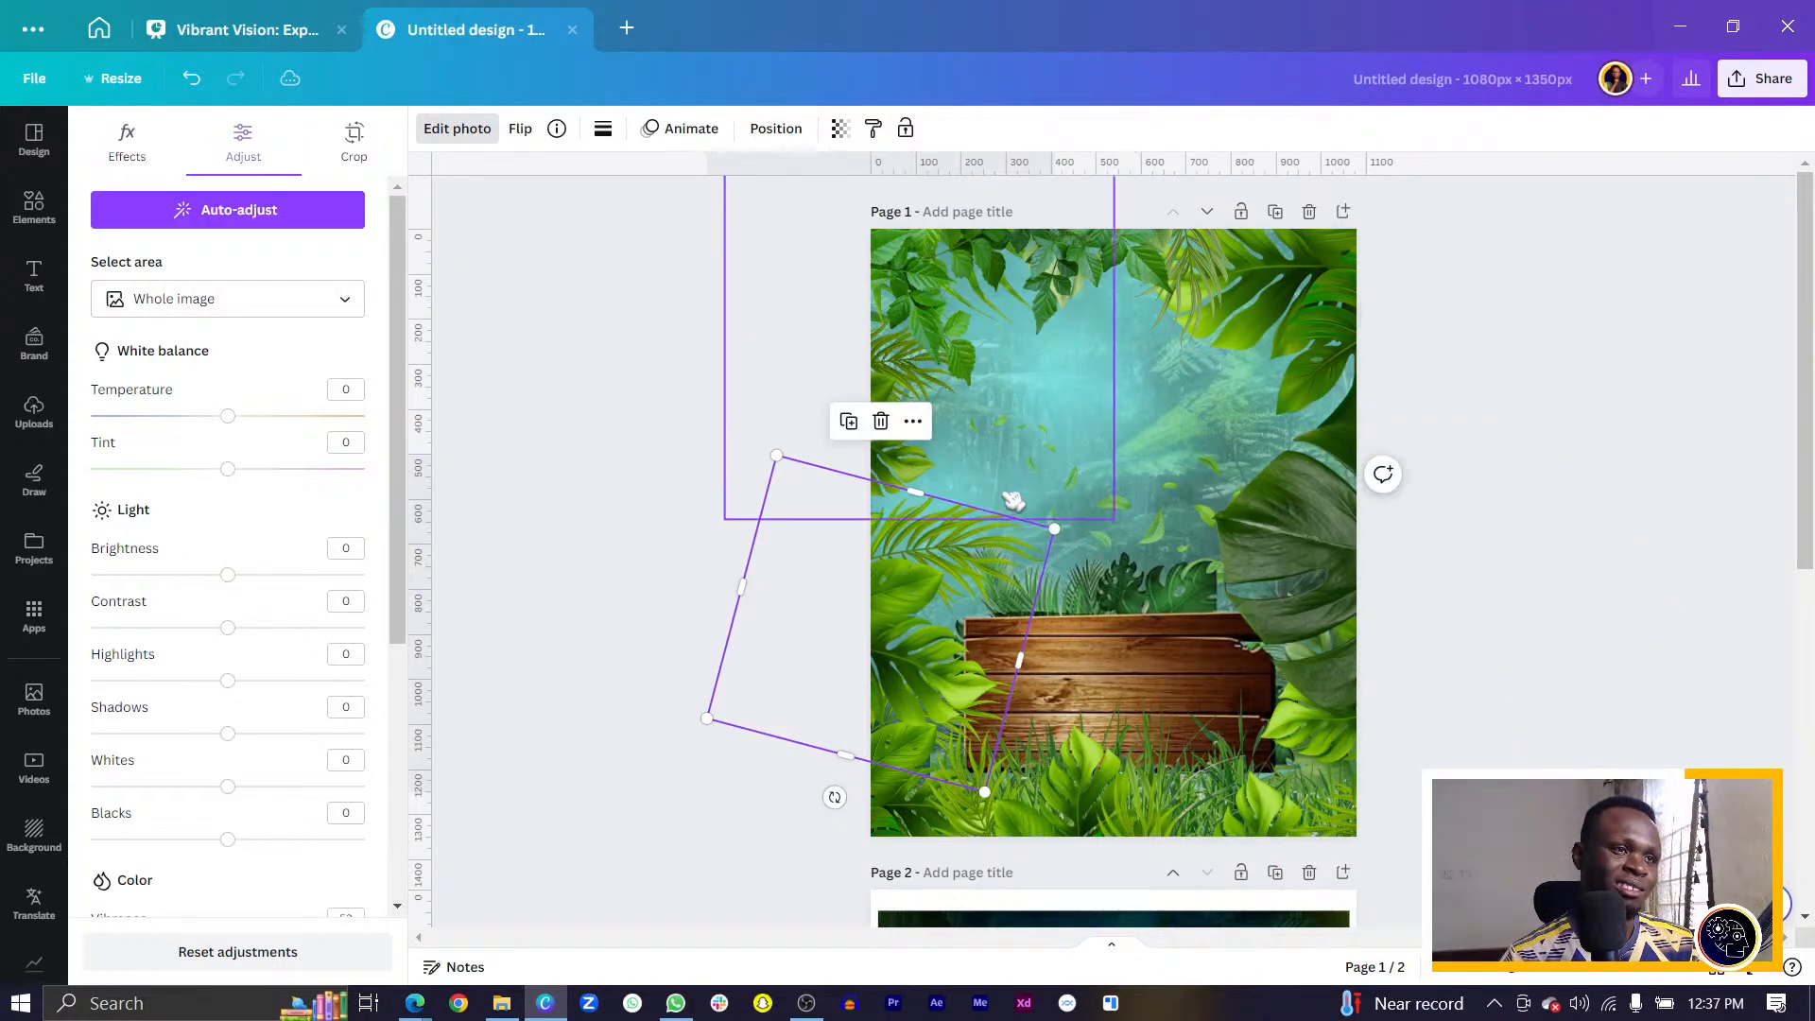
Shift the upper-left branch toward page 1's corner and copy the upper-right cluster's style onto the top-centre leaf cluster.
{"action": "left_click", "coordinate": [1054, 289]}
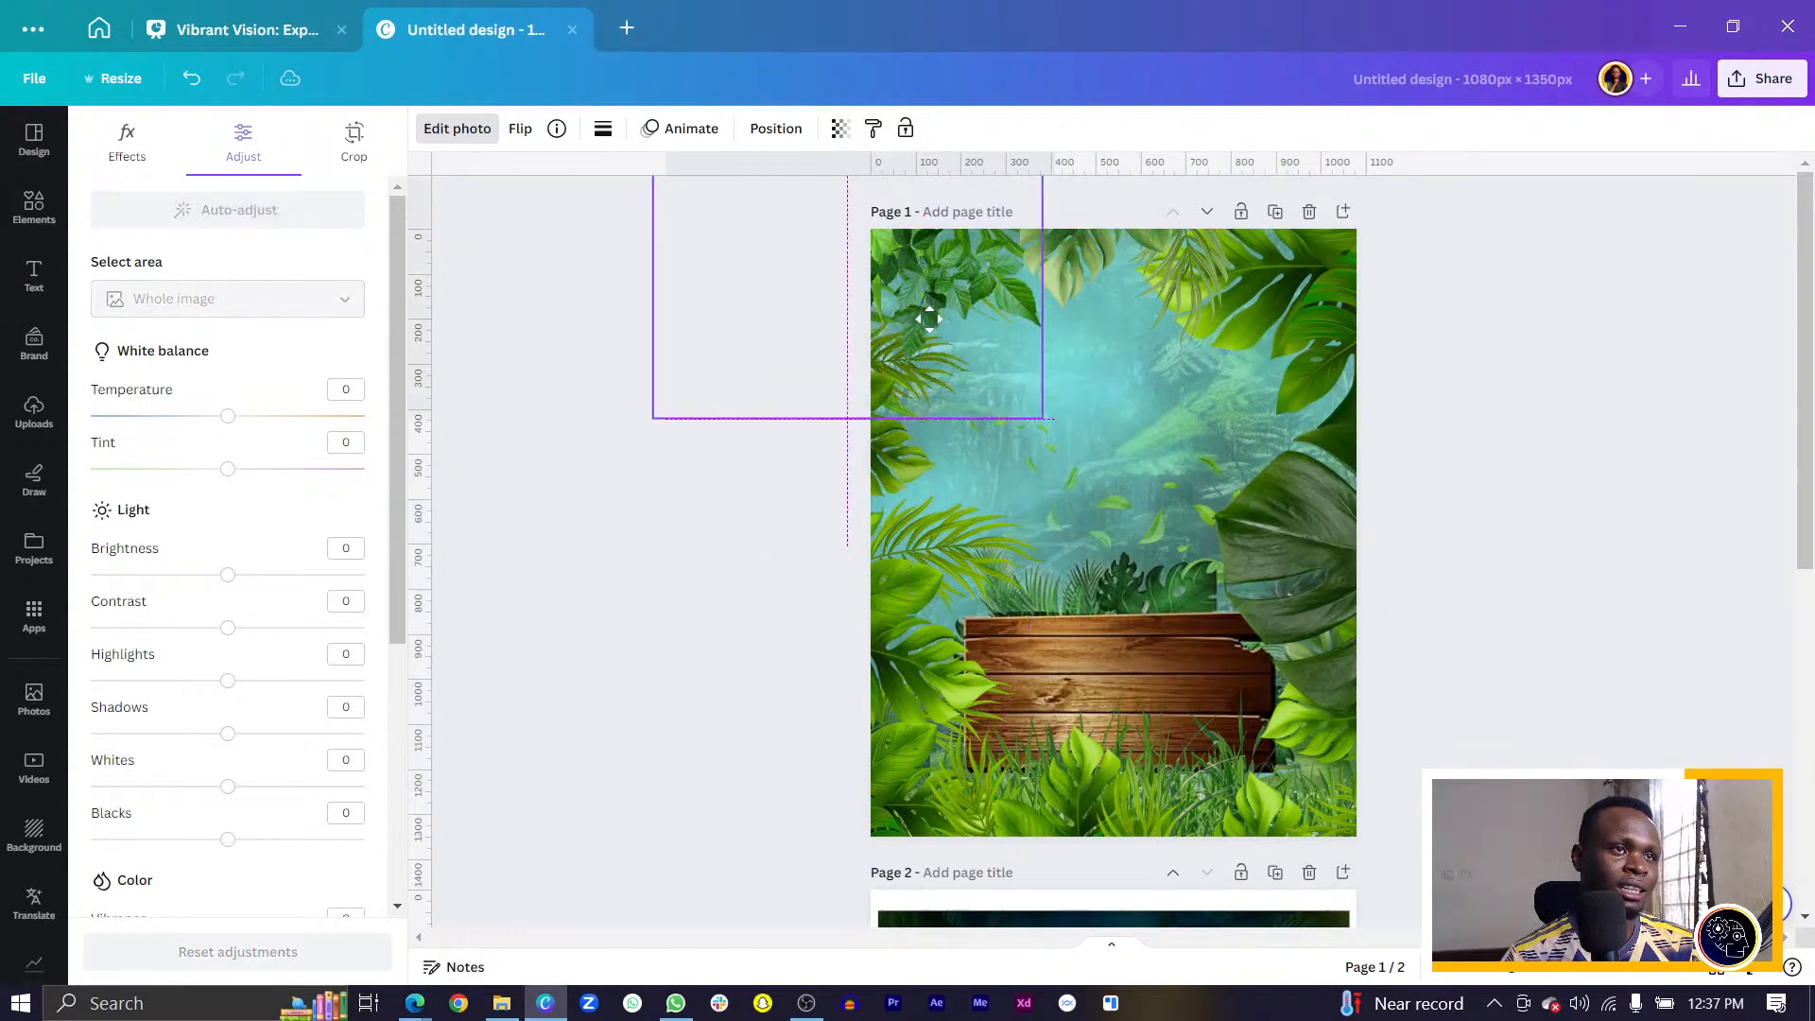
{"action": "left_click", "coordinate": [1123, 275]}
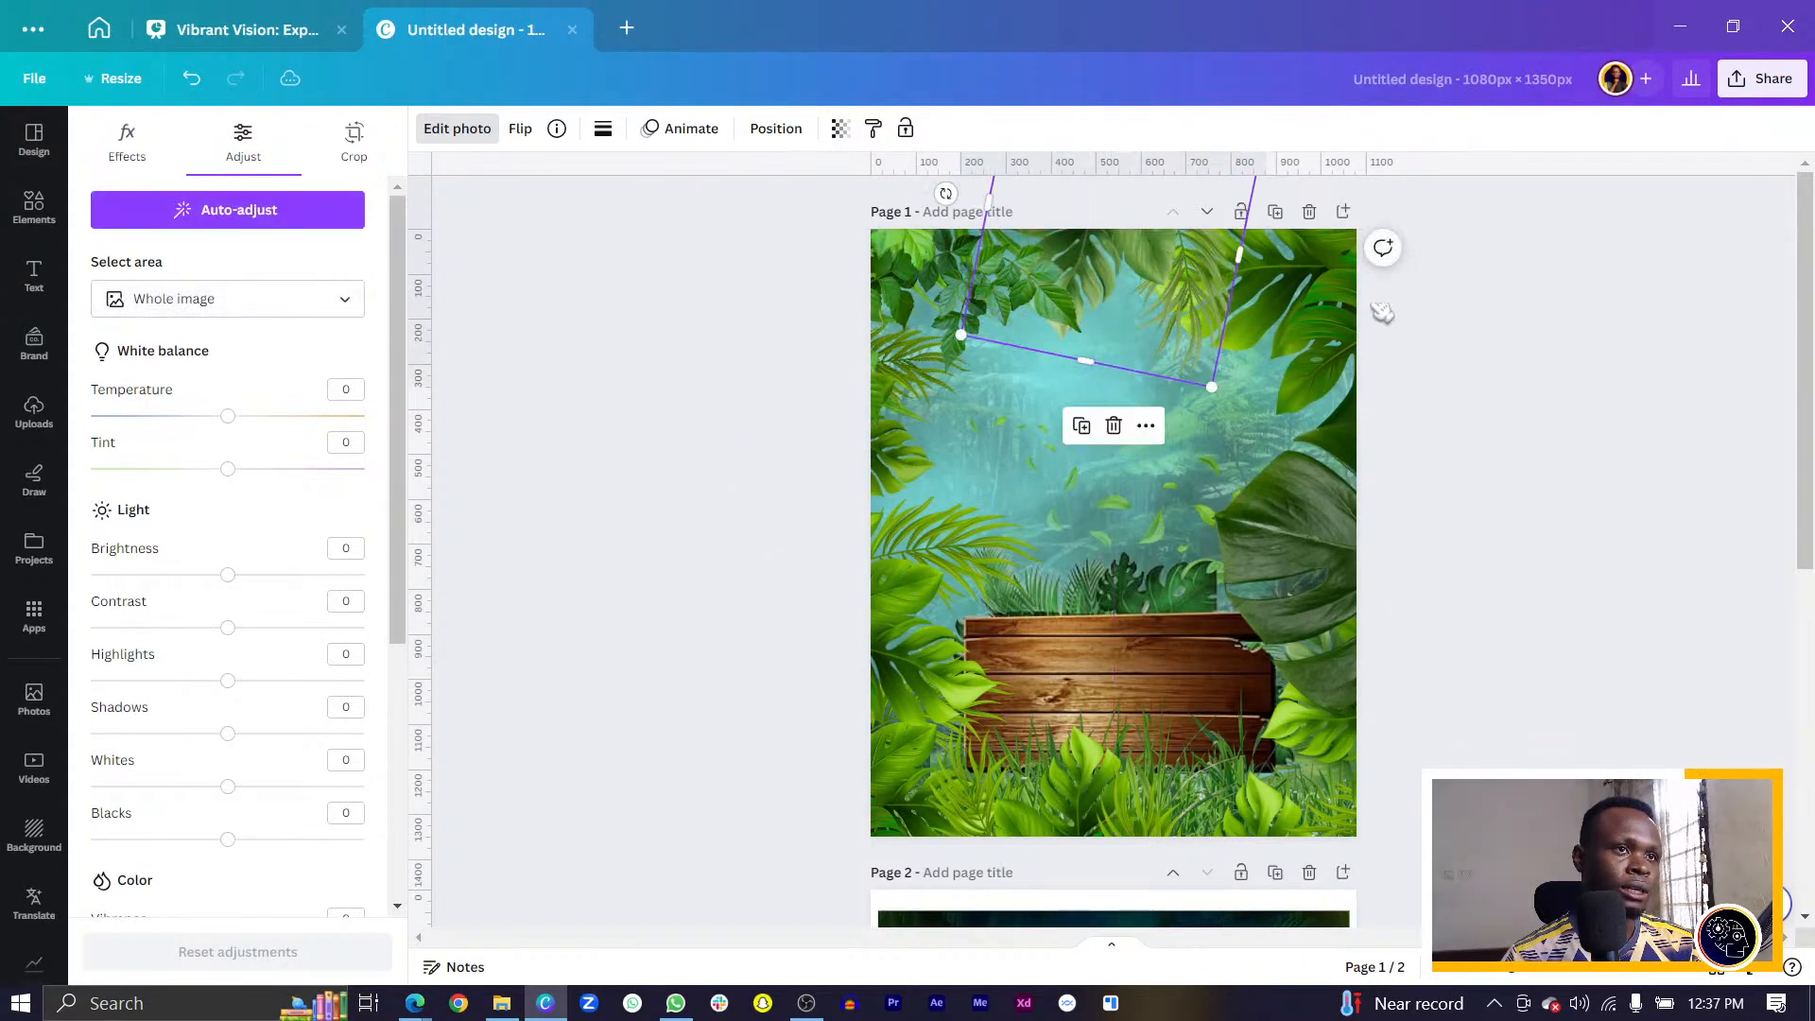
{"action": "right_click", "coordinate": [1331, 305]}
{"action": "left_click", "coordinate": [1410, 357]}
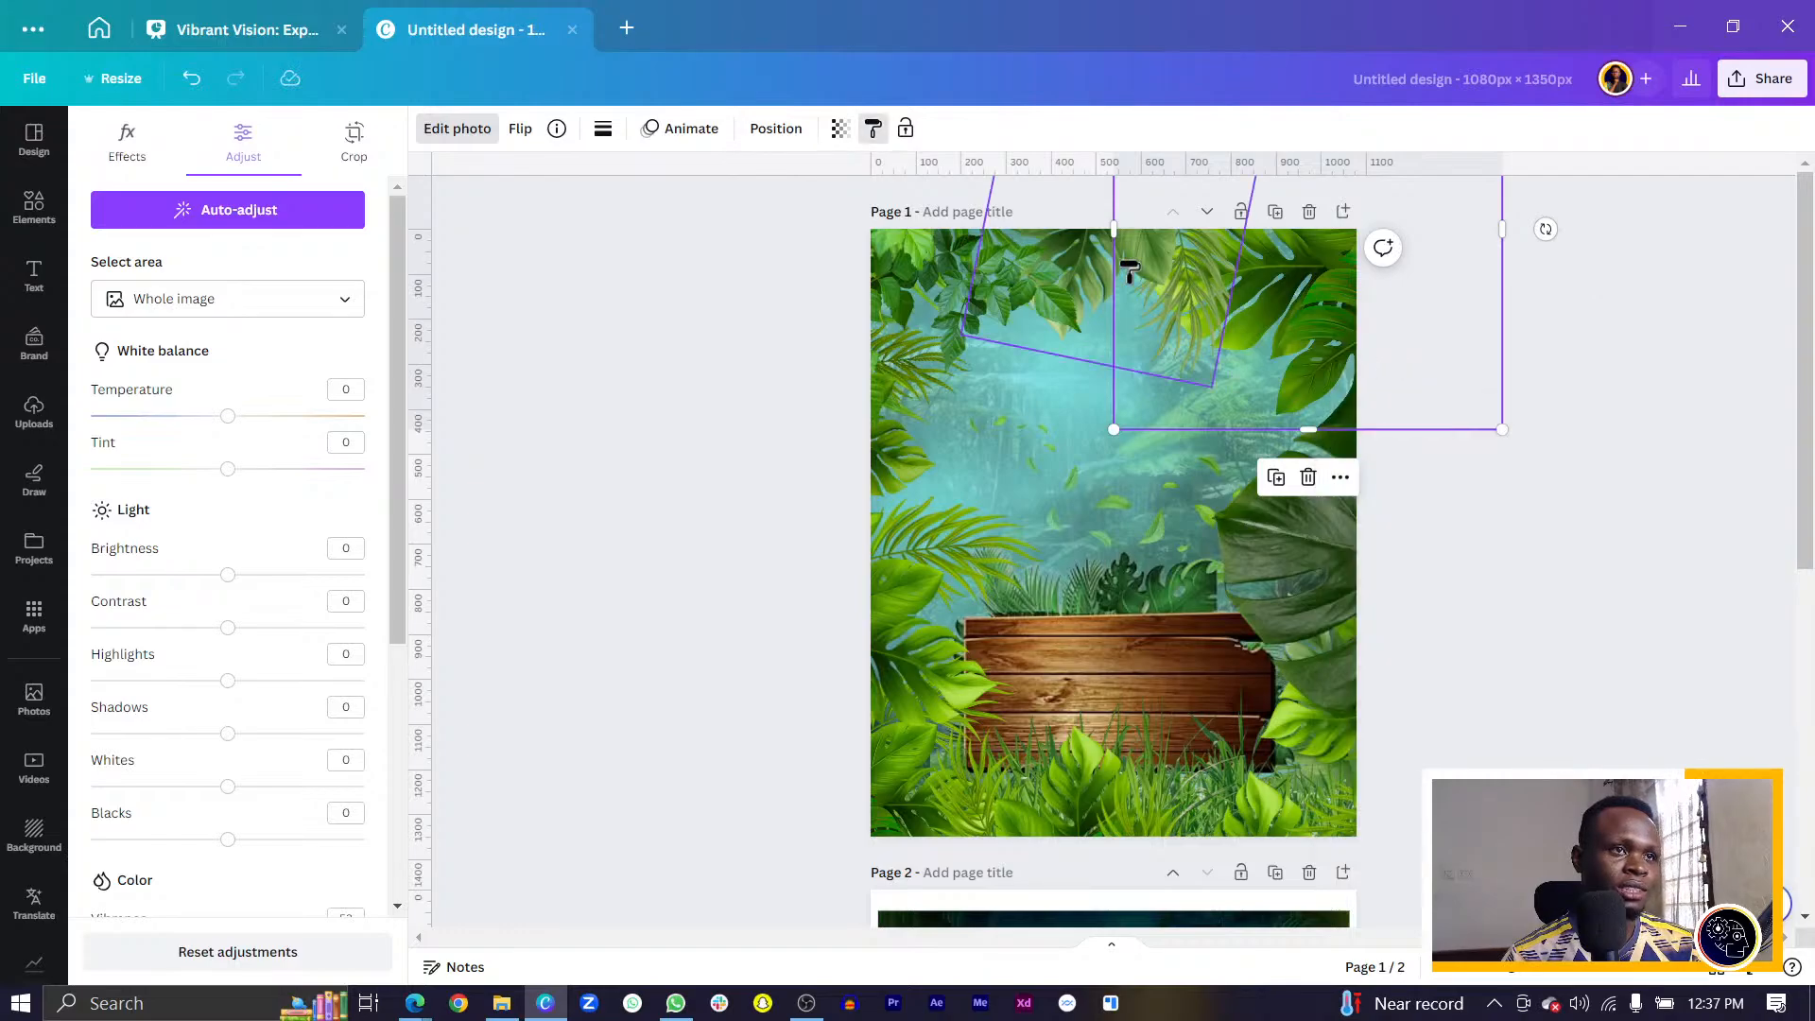
{"action": "left_click", "coordinate": [1090, 276]}
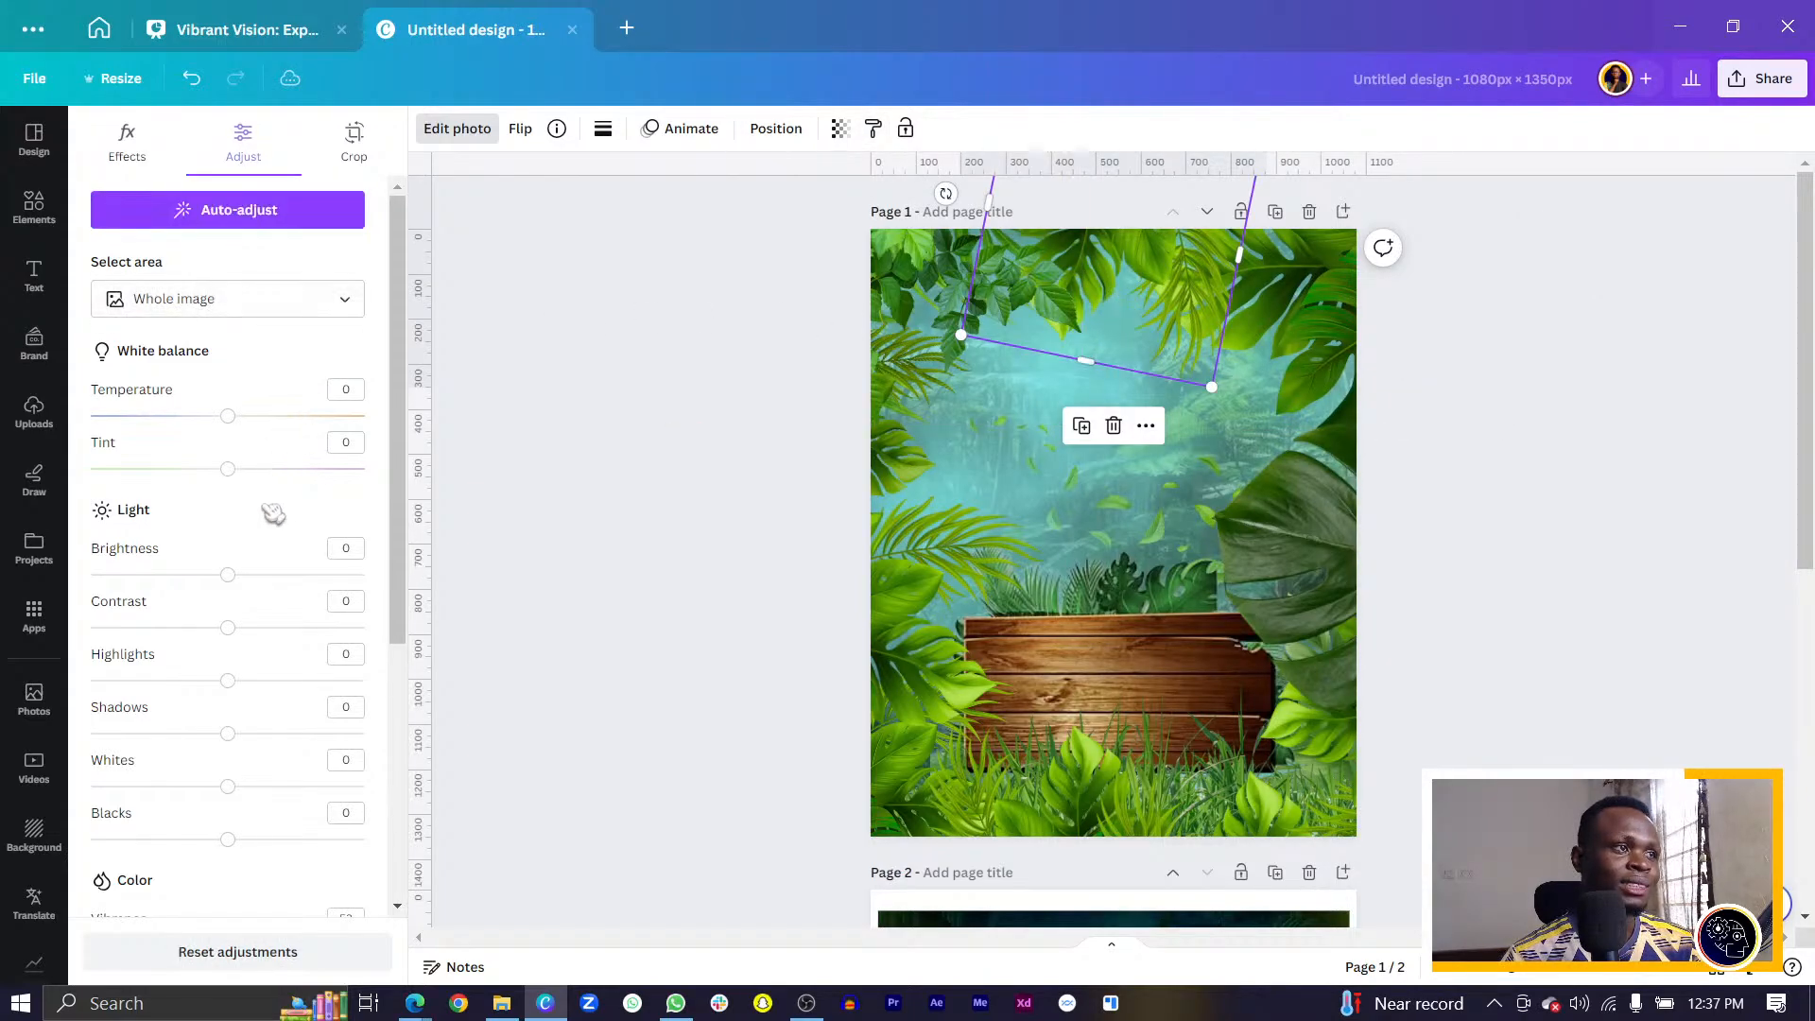
Shrink the top-centre leaf cluster and set its brightness to -79.
{"action": "left_click_drag", "start_coordinate": [229, 575], "coordinate": [181, 574]}
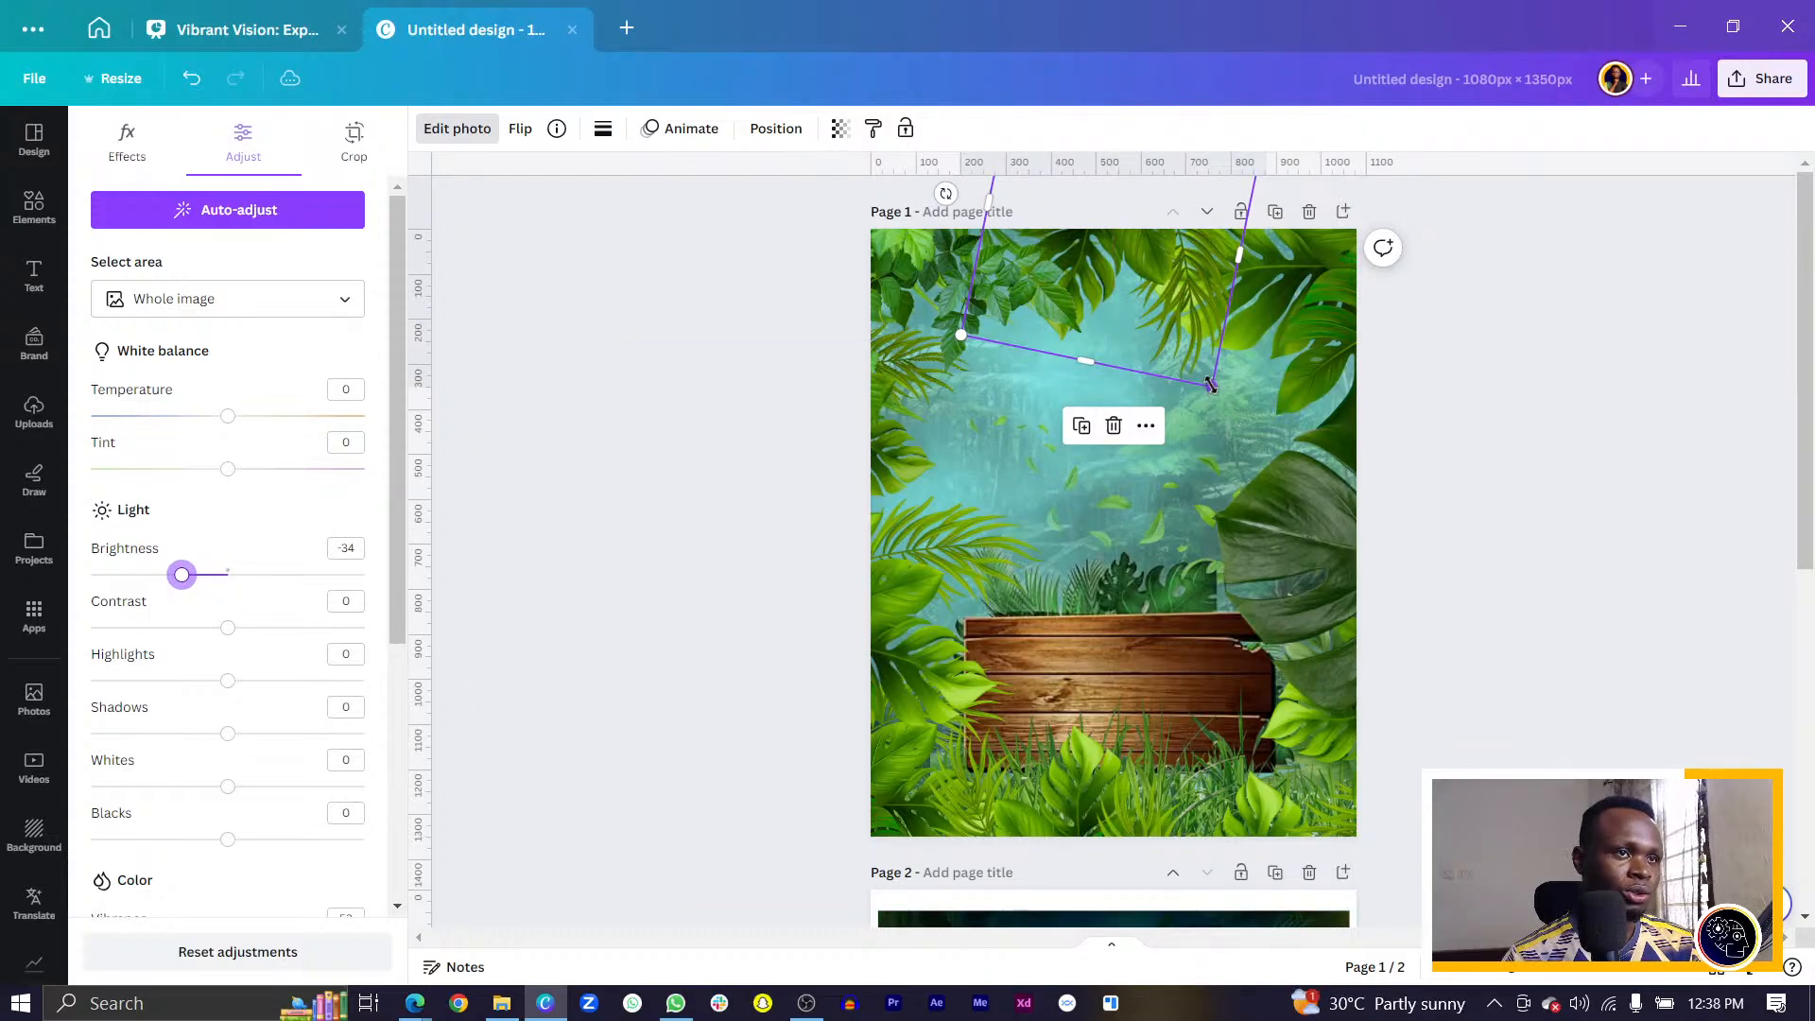
{"action": "left_click_drag", "start_coordinate": [1211, 384], "coordinate": [1074, 403]}
{"action": "left_click_drag", "start_coordinate": [187, 578], "coordinate": [124, 579]}
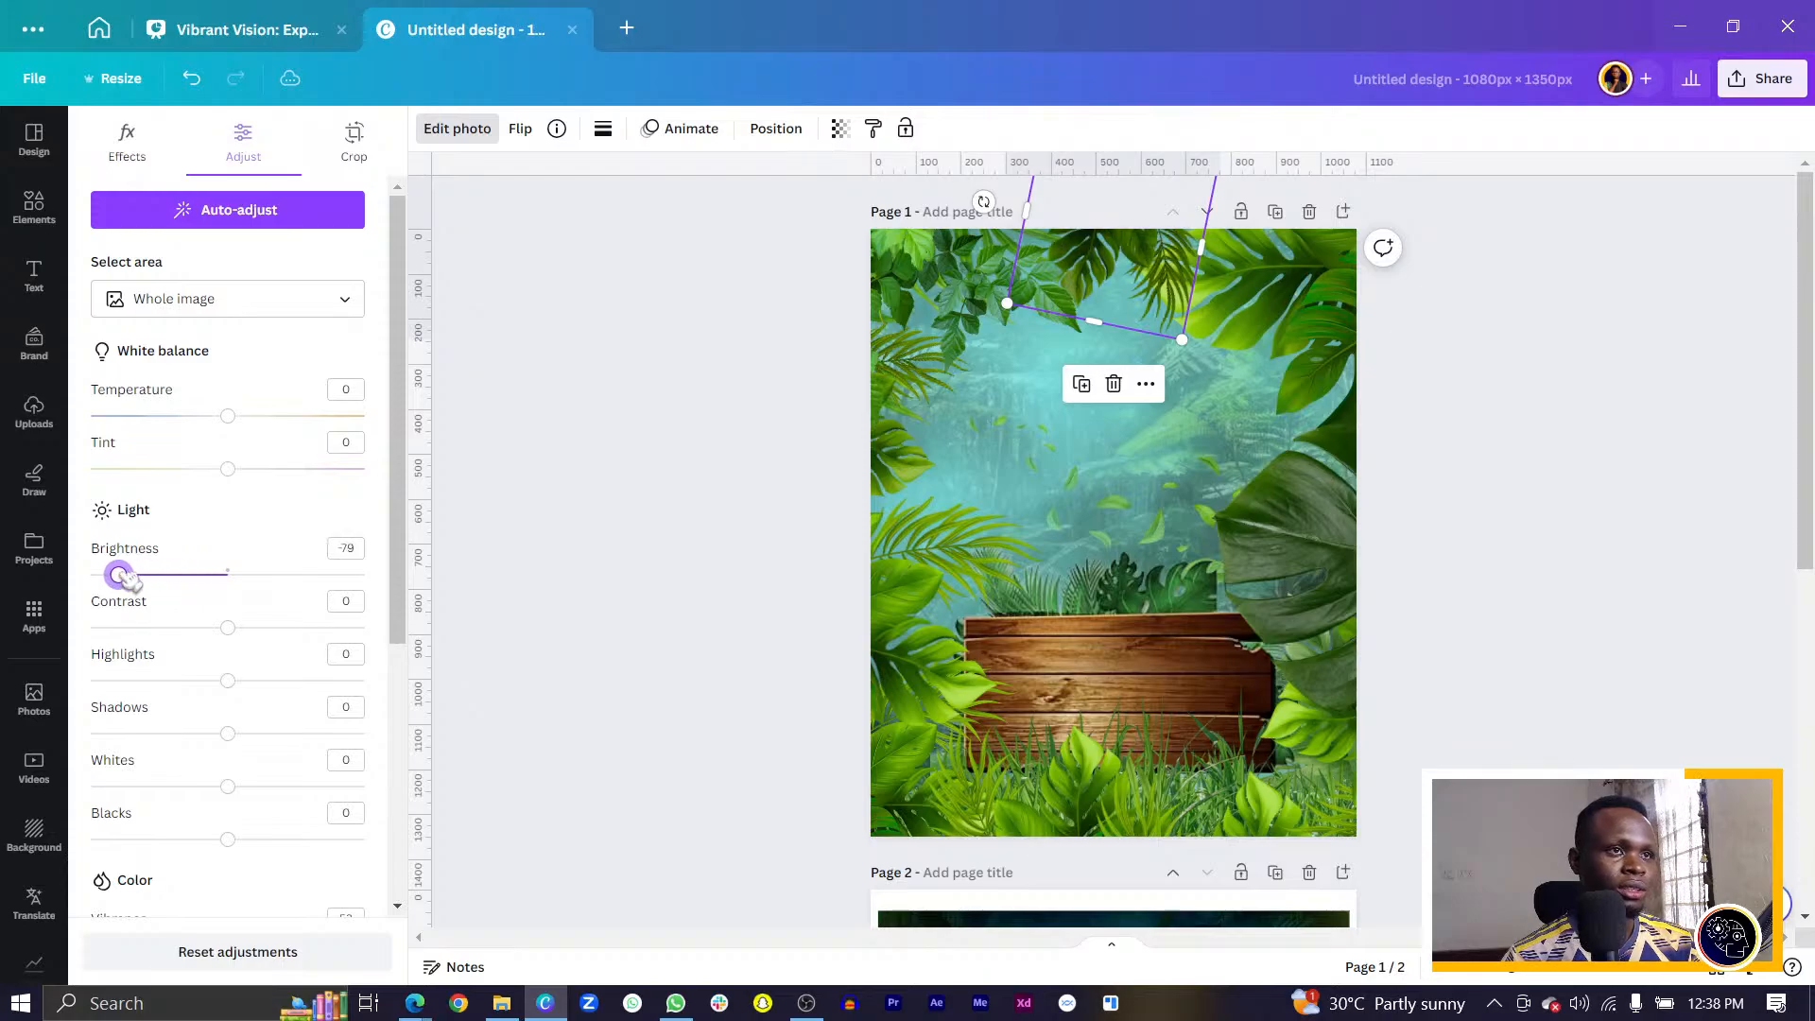
Move the upper-left branch slightly toward the page centre and shrink the leaf cluster in page 1's upper-right corner.
{"action": "left_click_drag", "start_coordinate": [948, 277], "coordinate": [996, 276]}
{"action": "left_click", "coordinate": [1320, 353]}
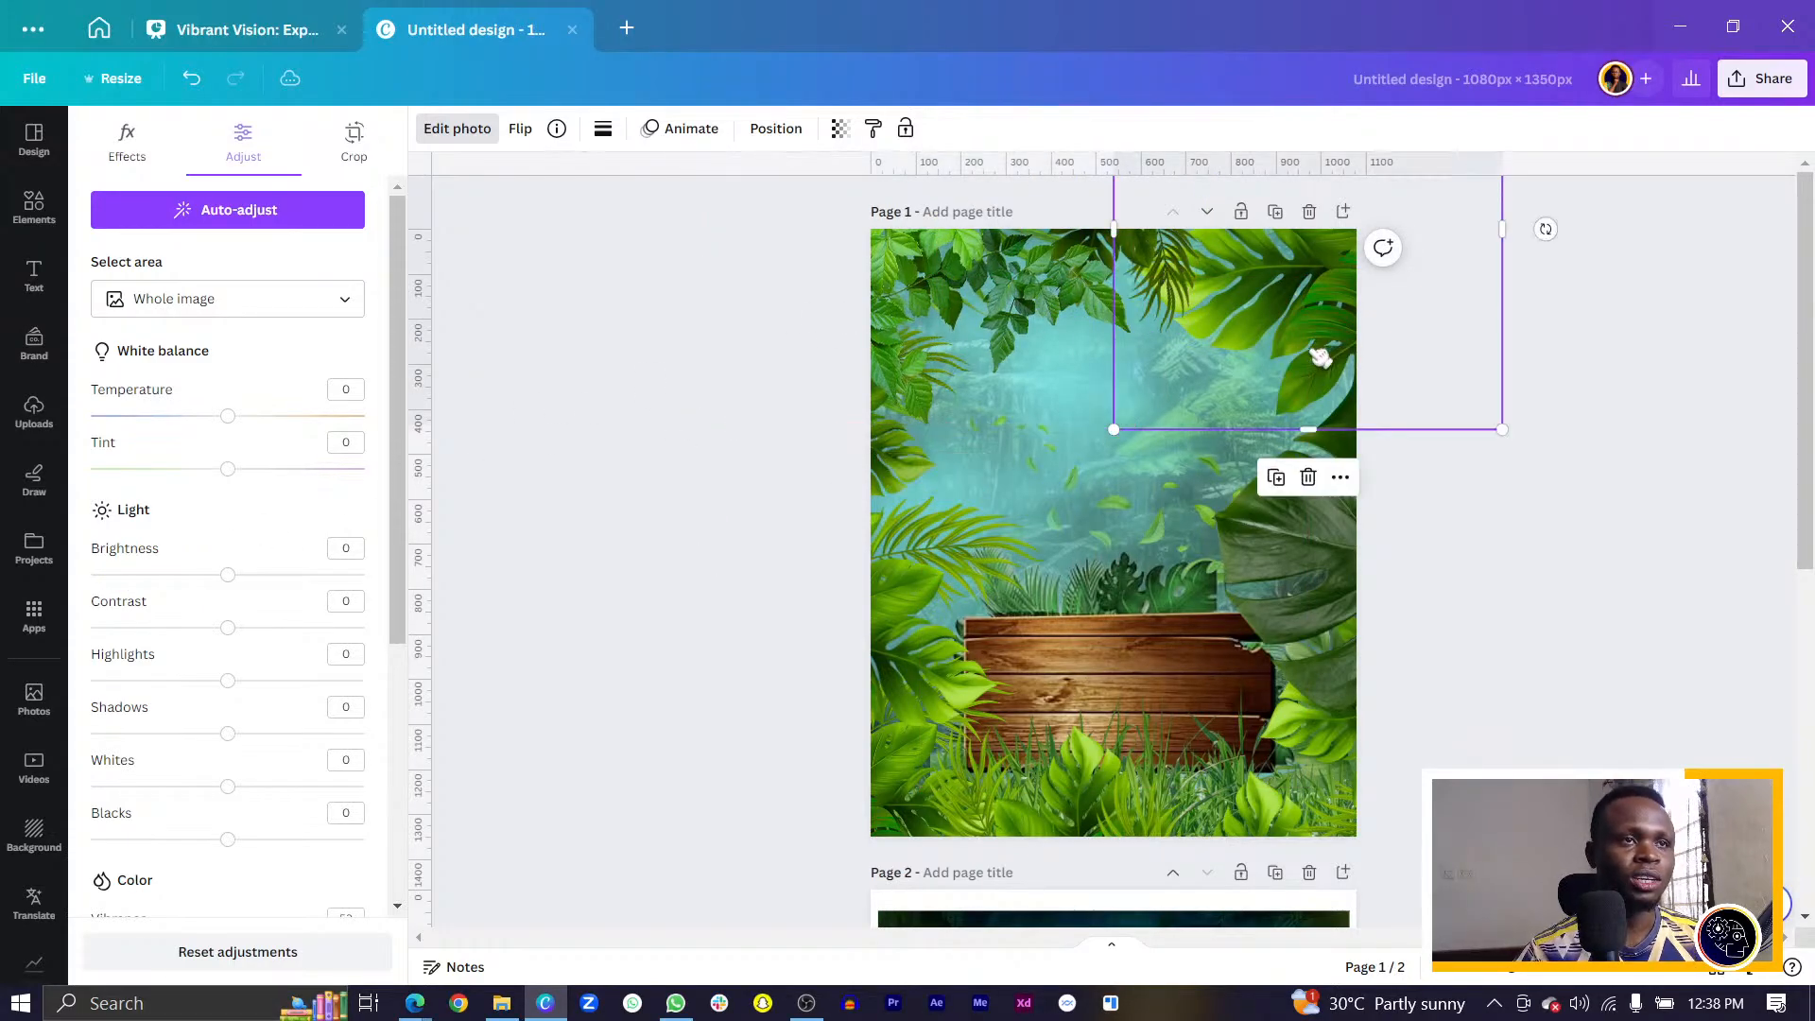
{"action": "left_click_drag", "start_coordinate": [1136, 430], "coordinate": [1347, 468]}
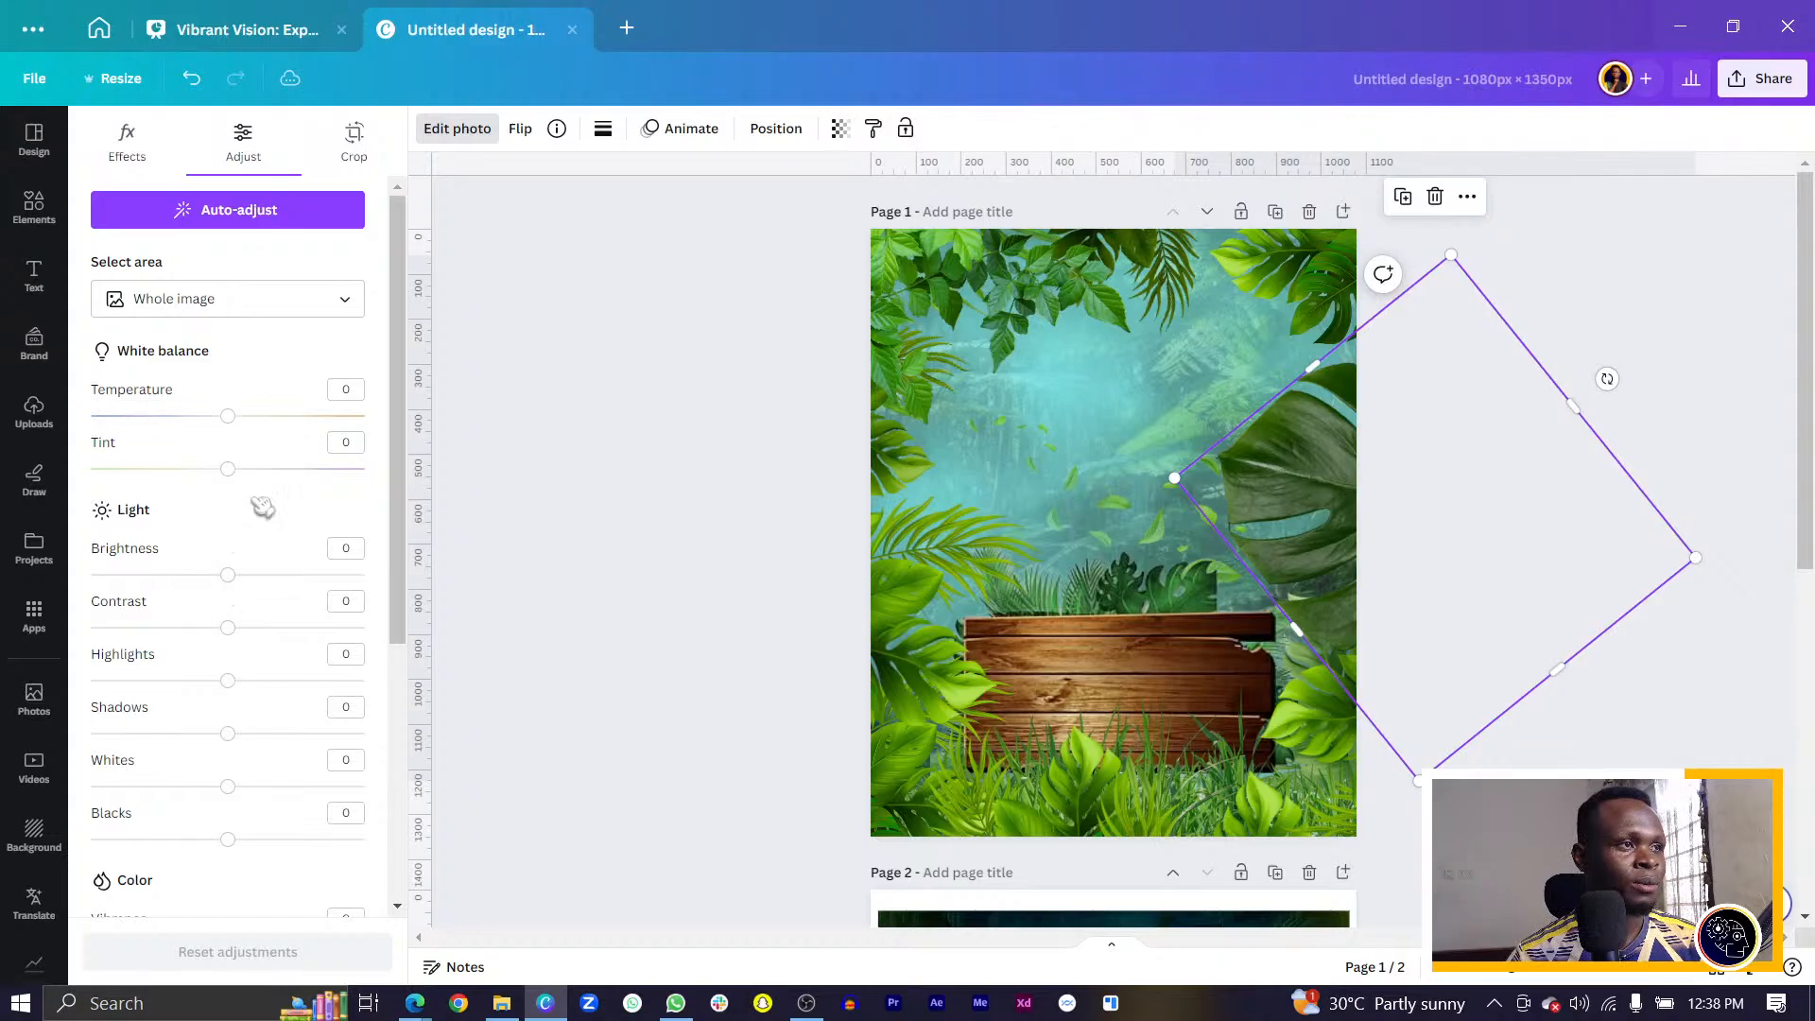
Set the saturation of the large dark monstera leaf on page 1's right edge to 63.
{"action": "scroll", "coordinate": [253, 802], "scroll_direction": "down", "scroll_amount": 5}
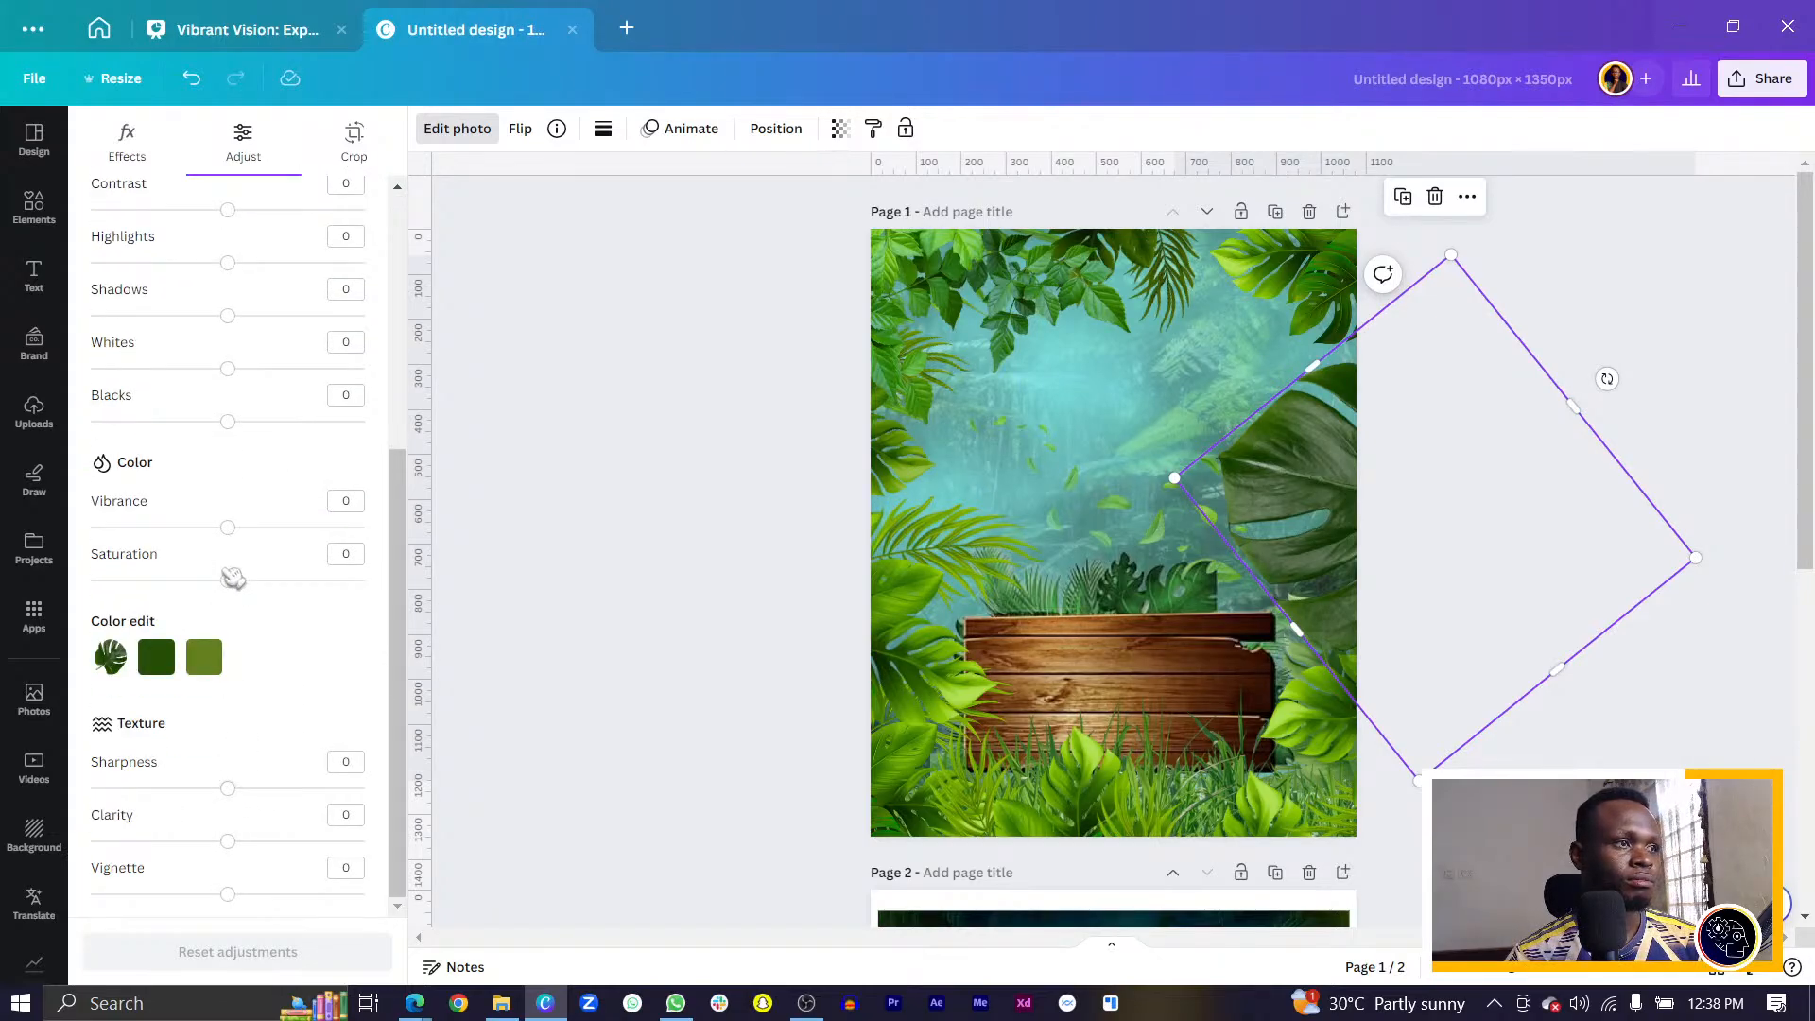
{"action": "left_click_drag", "start_coordinate": [233, 578], "coordinate": [318, 595]}
{"action": "left_click", "coordinate": [128, 149]}
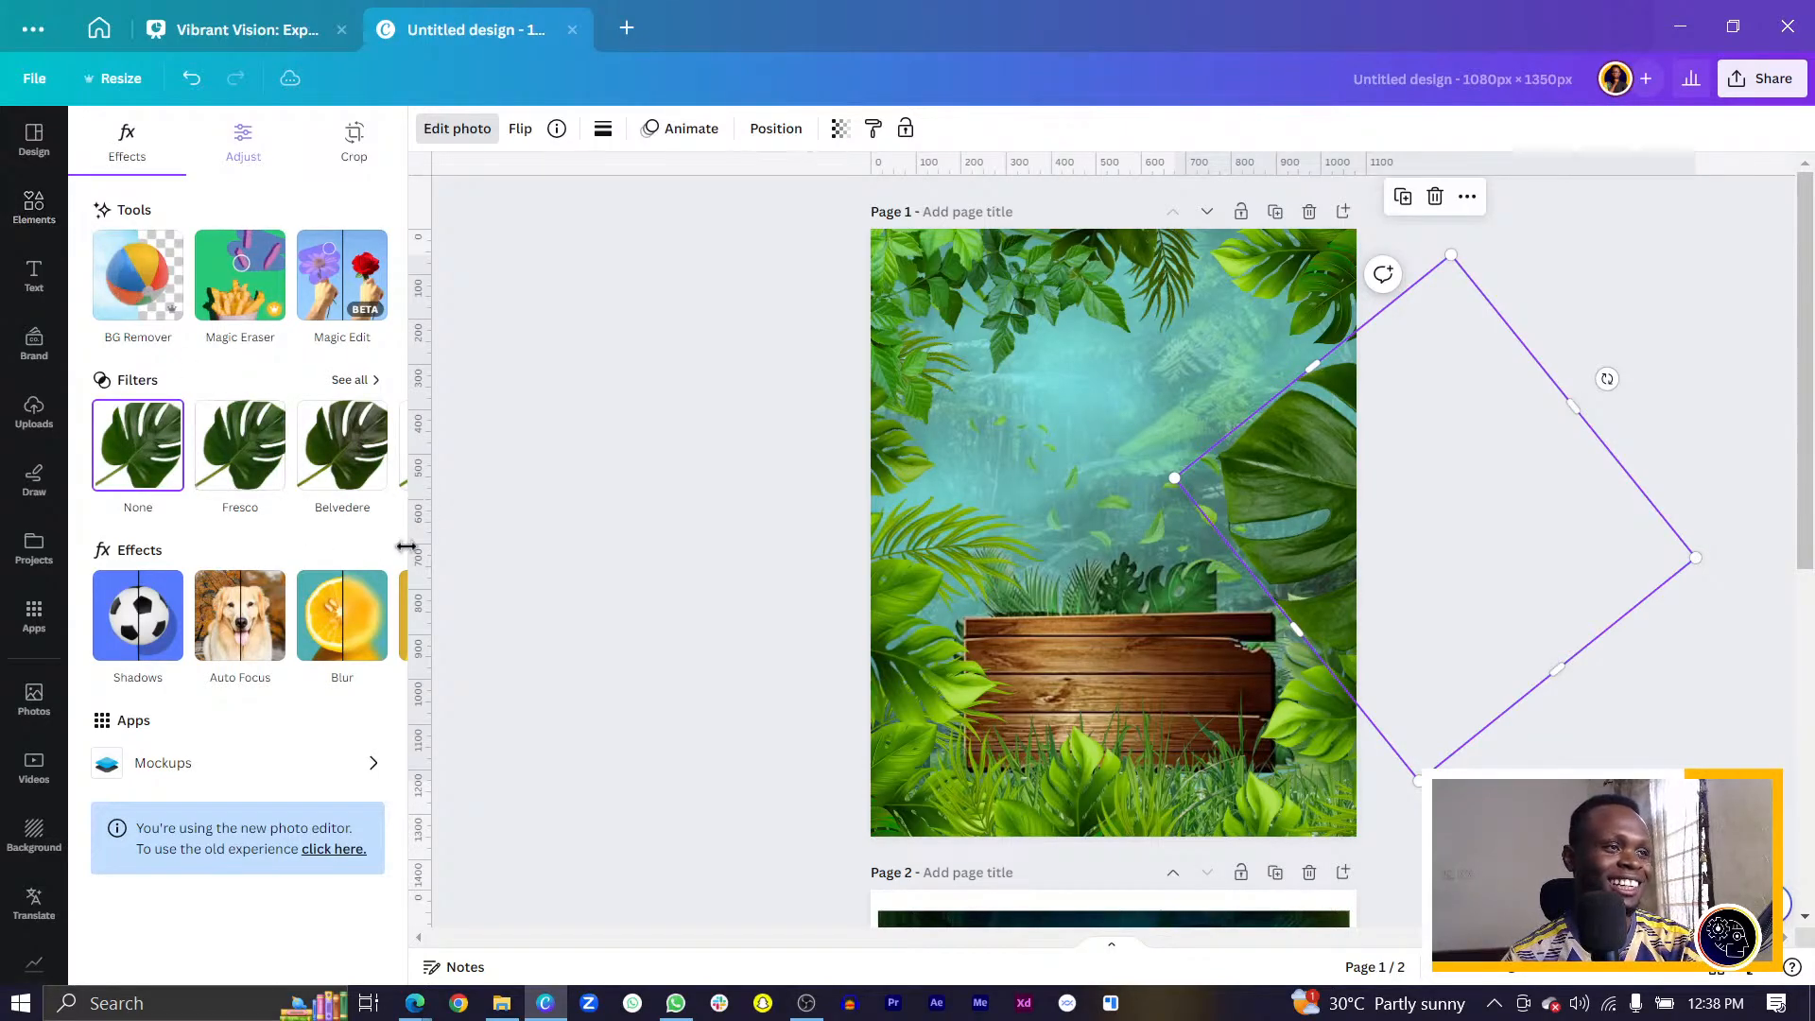
{"action": "left_click", "coordinate": [243, 144]}
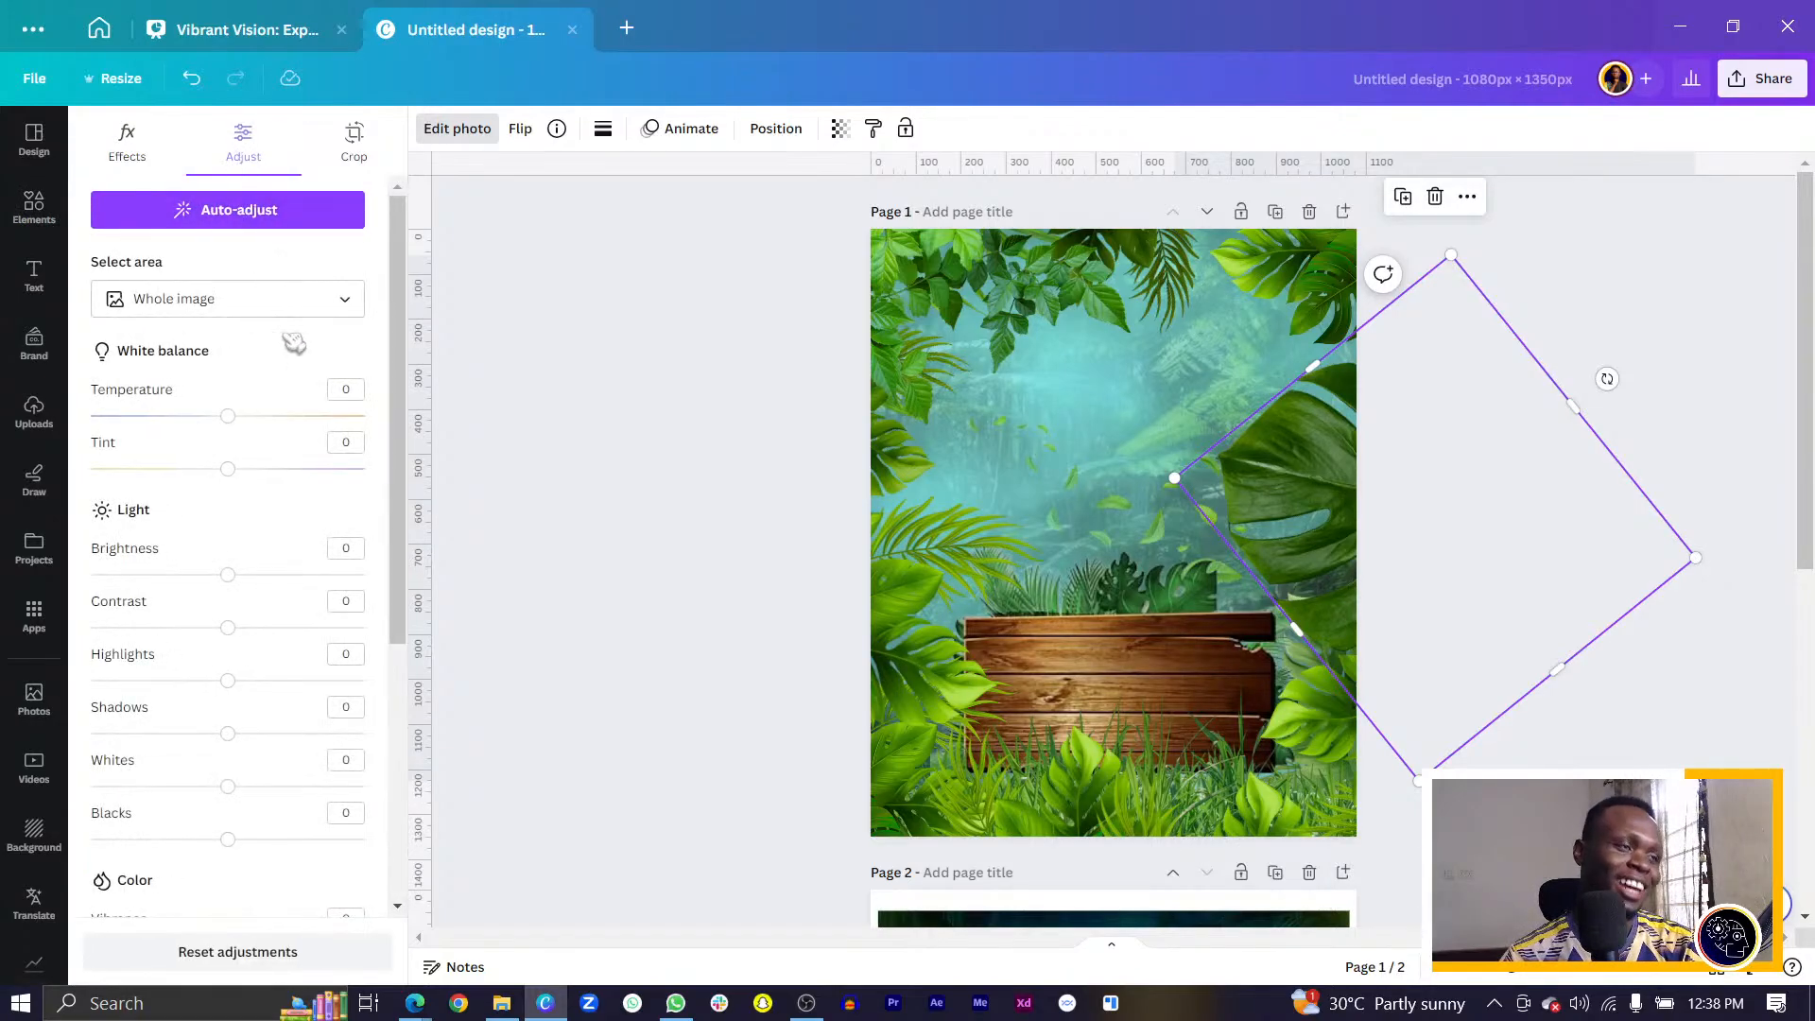
{"action": "scroll", "coordinate": [263, 578], "scroll_direction": "down", "scroll_amount": 3}
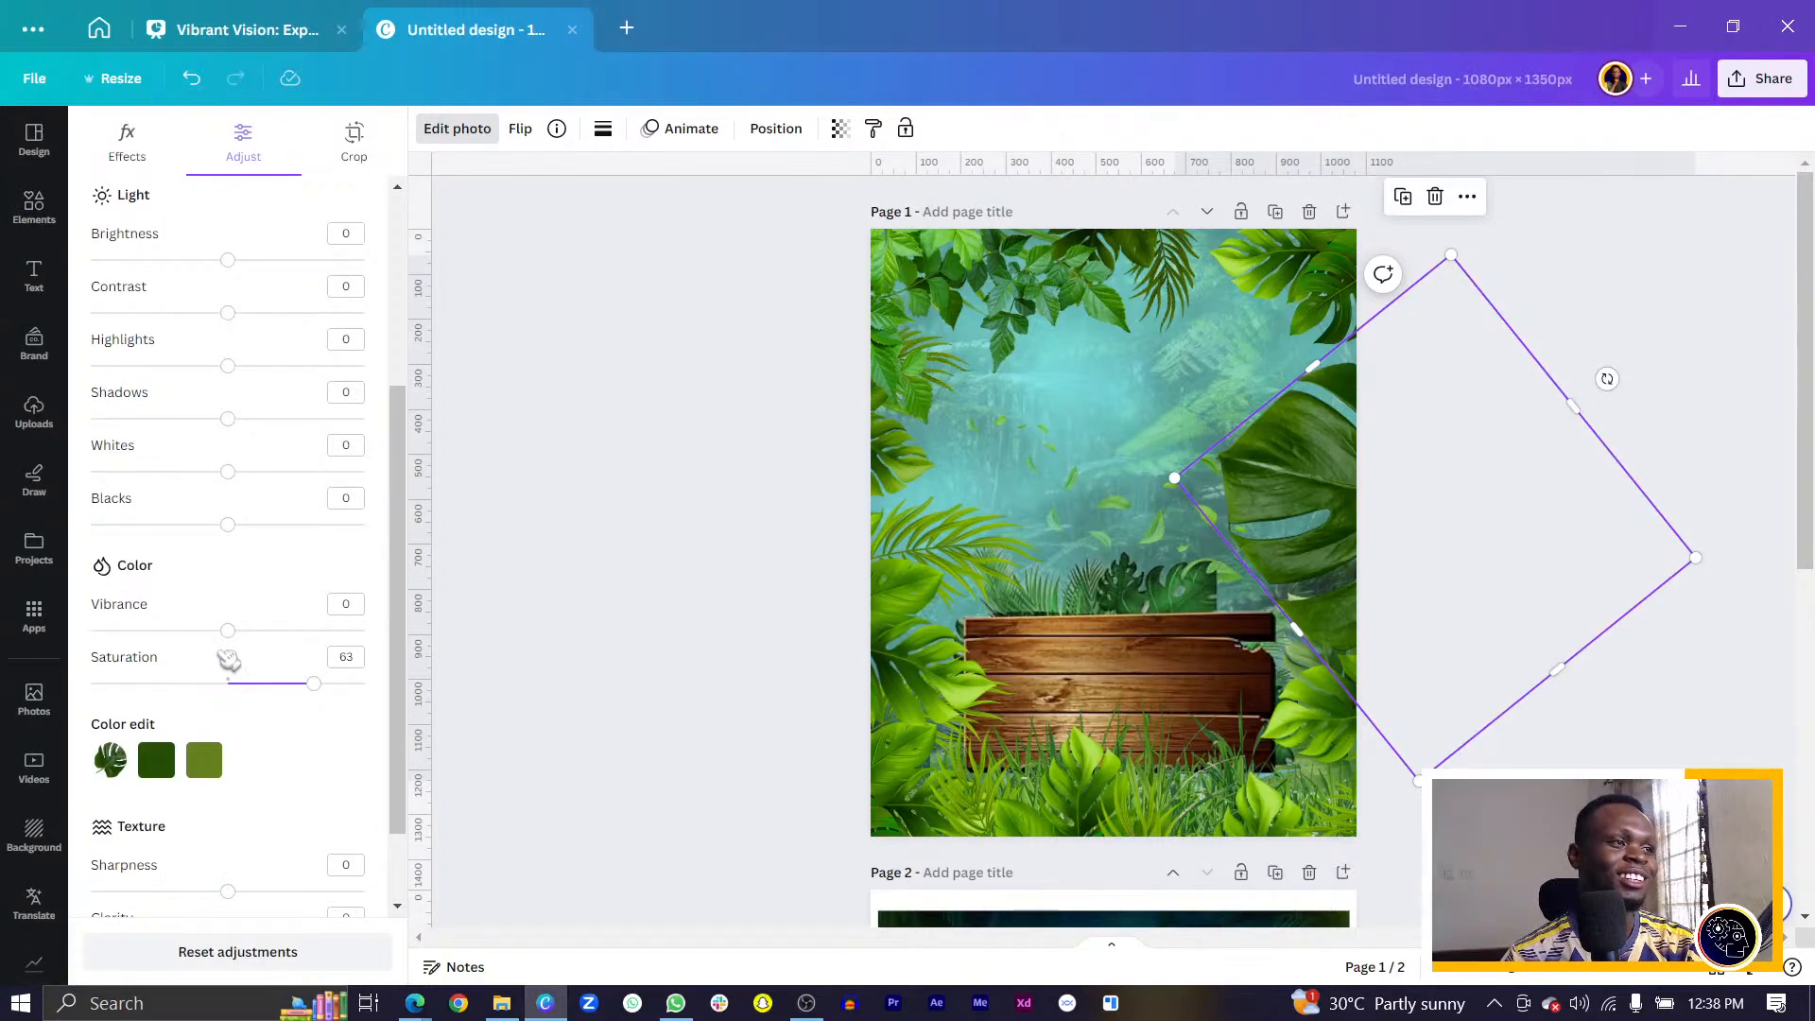
Apply the Blur effect with intensity 38 to the large leaf on the right edge.
{"action": "left_click", "coordinate": [147, 162]}
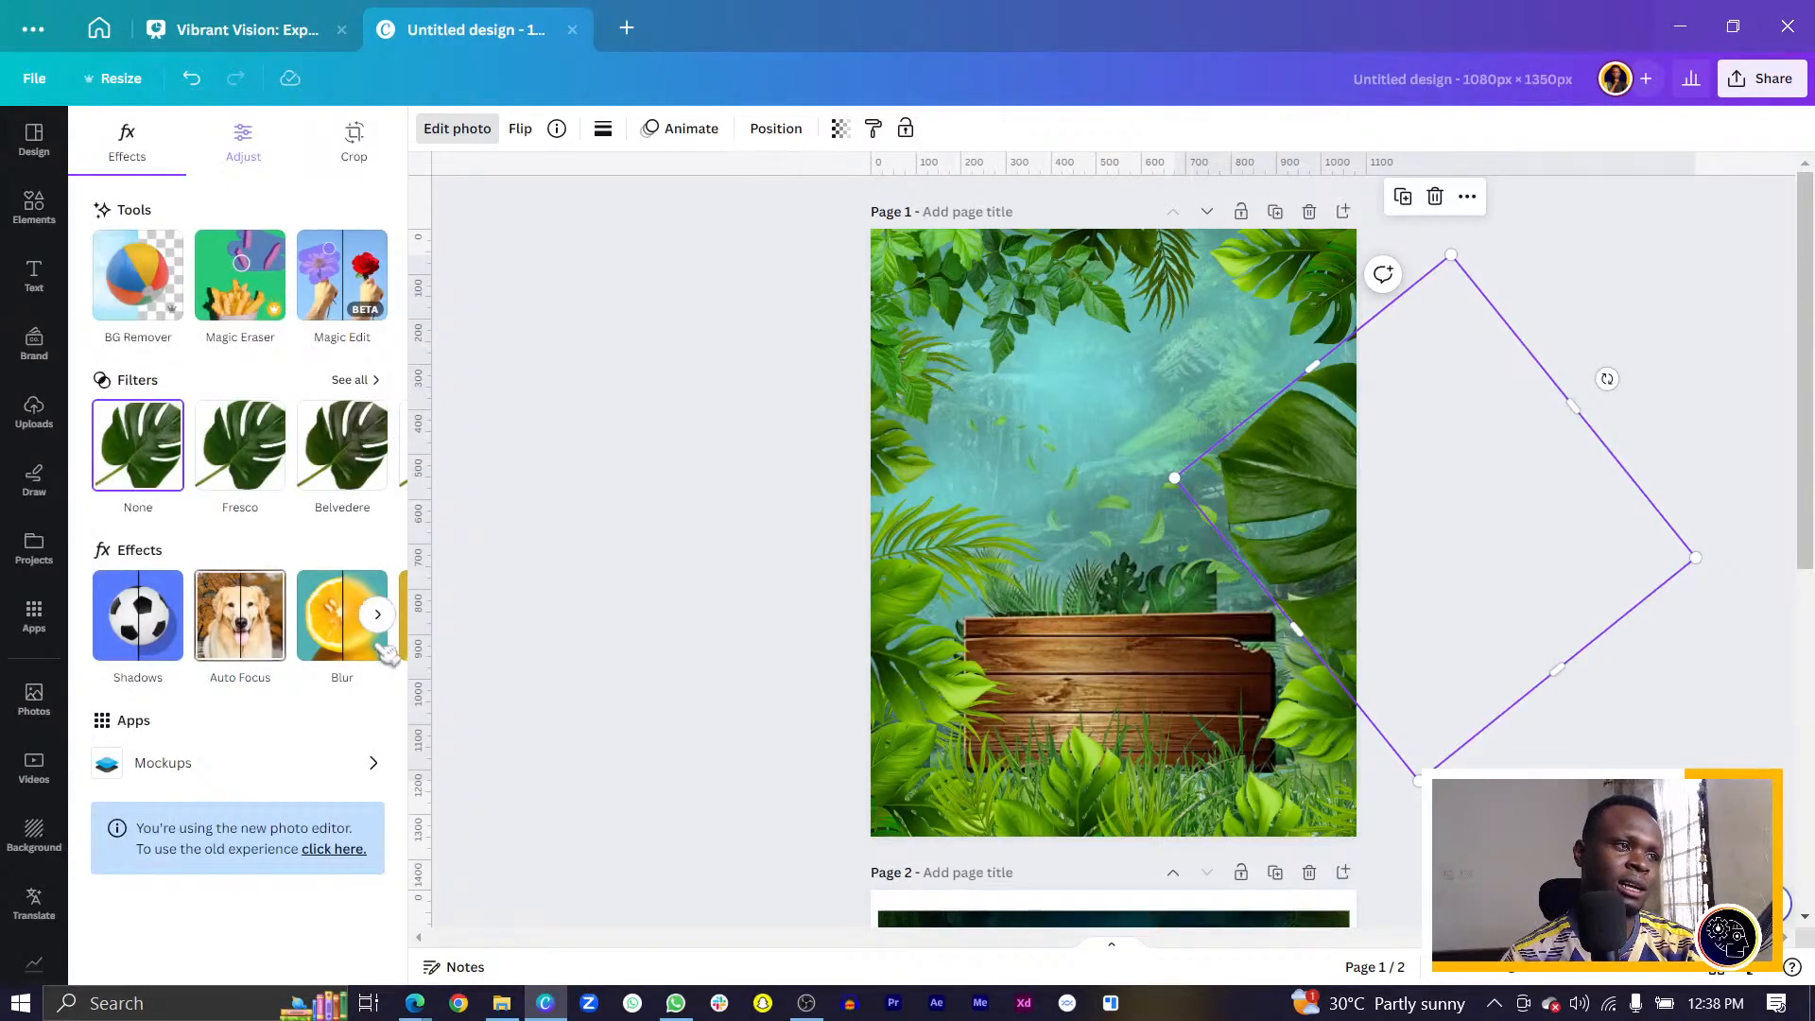
{"action": "left_click", "coordinate": [341, 631]}
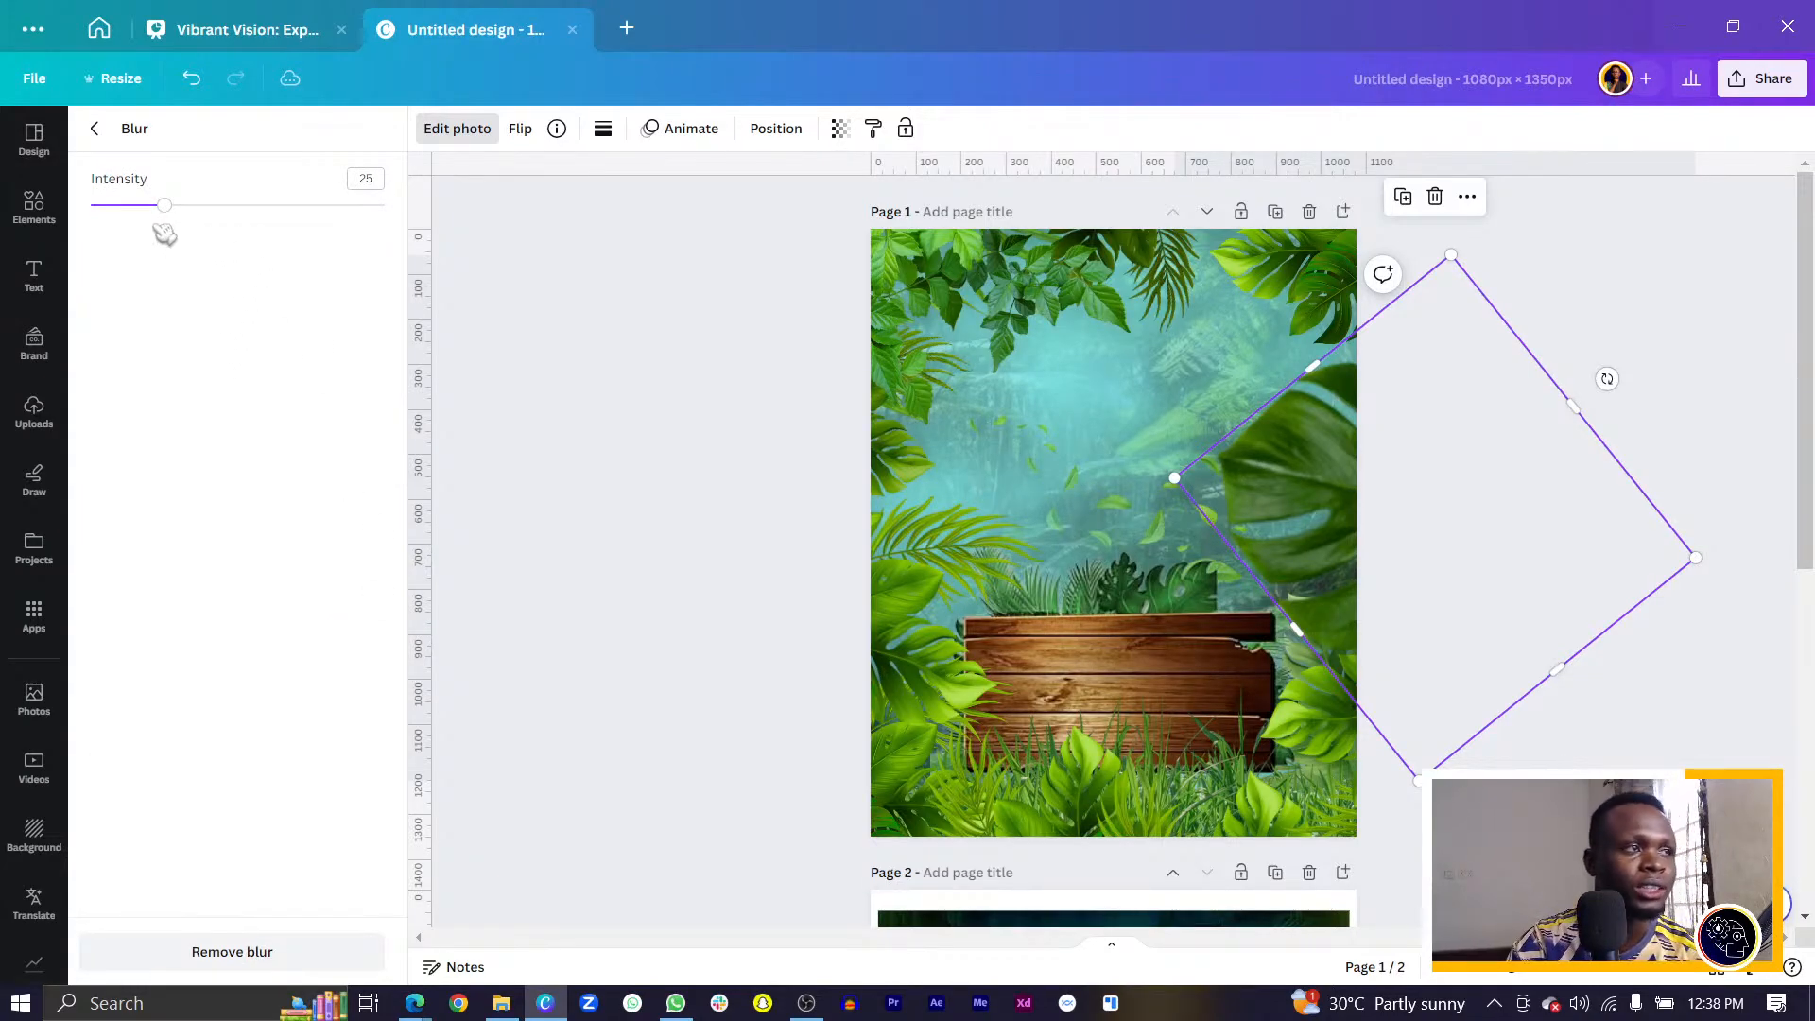
{"action": "left_click_drag", "start_coordinate": [173, 207], "coordinate": [202, 205]}
{"action": "left_click", "coordinate": [1663, 751]}
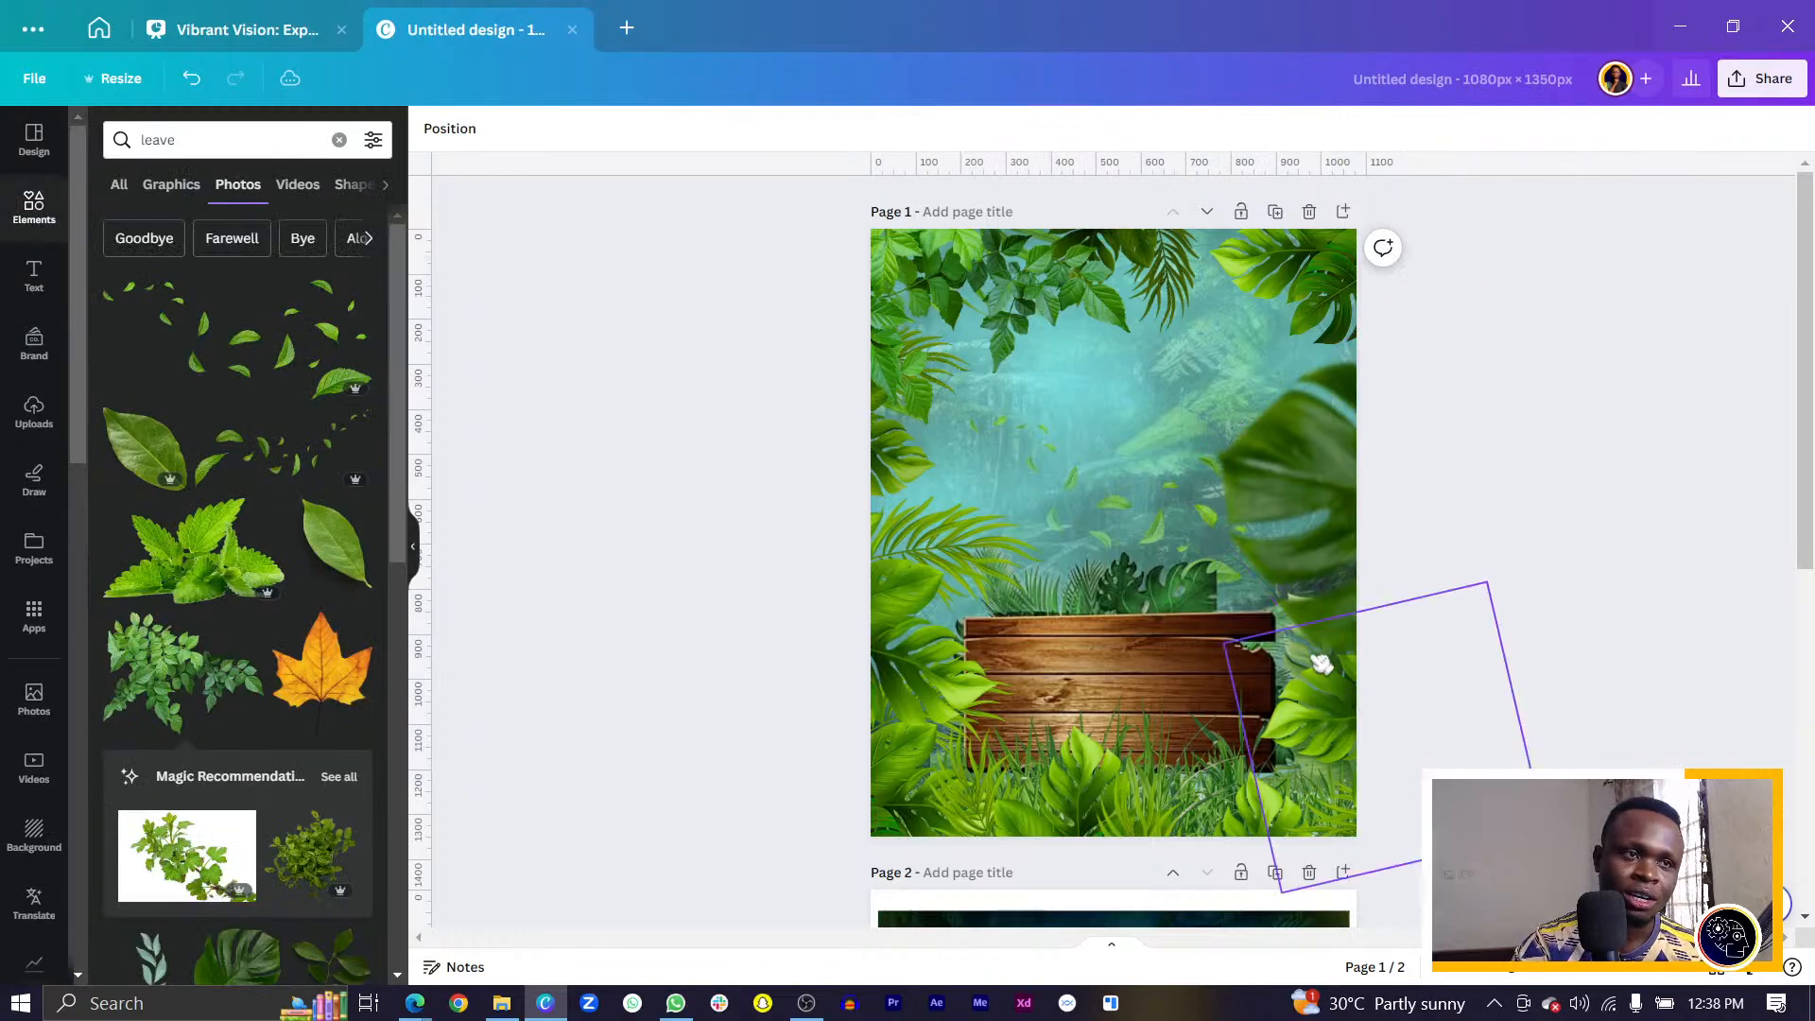
Duplicate the large blurred leaf, rotate the copy and place it partly off page 1's left edge.
{"action": "left_click", "coordinate": [1297, 584]}
{"action": "left_click_drag", "start_coordinate": [1296, 584], "coordinate": [1067, 639]}
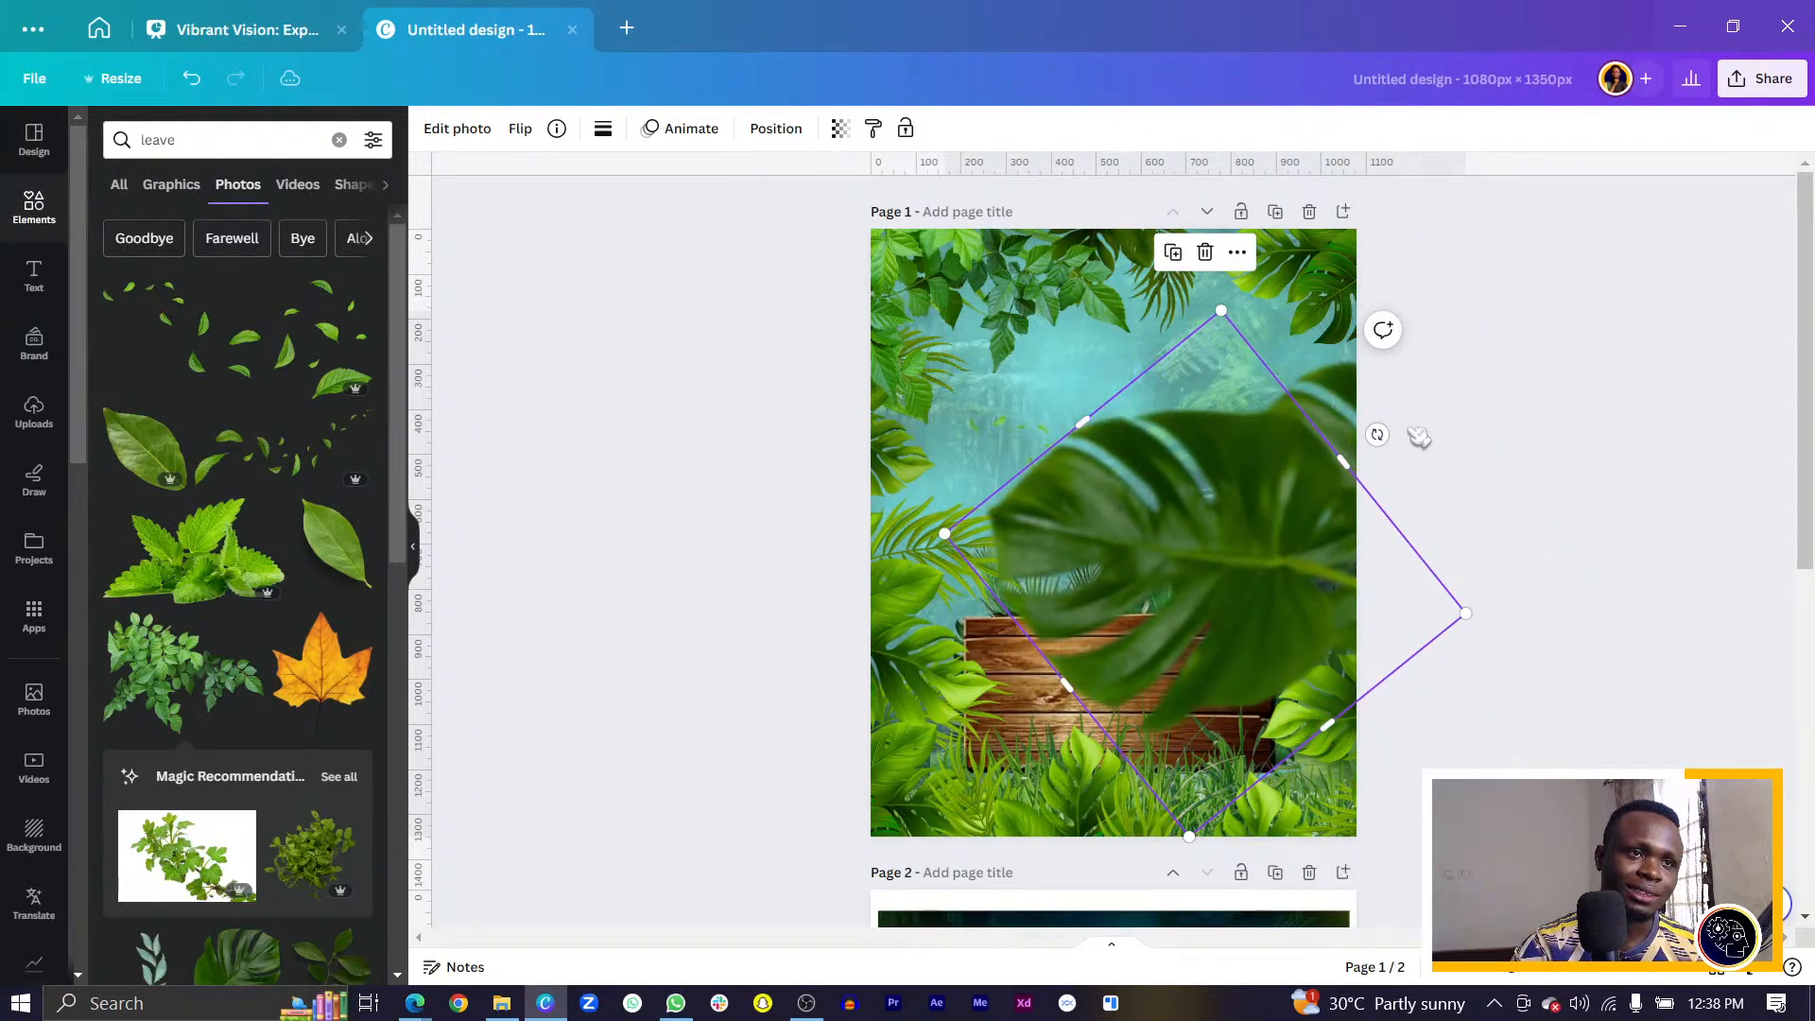
{"action": "left_click_drag", "start_coordinate": [1377, 434], "coordinate": [1087, 889]}
{"action": "left_click_drag", "start_coordinate": [1192, 545], "coordinate": [758, 521]}
Blur the large leaf on the left edge at intensity 61 and move it slightly further into the page.
{"action": "left_click", "coordinate": [457, 135]}
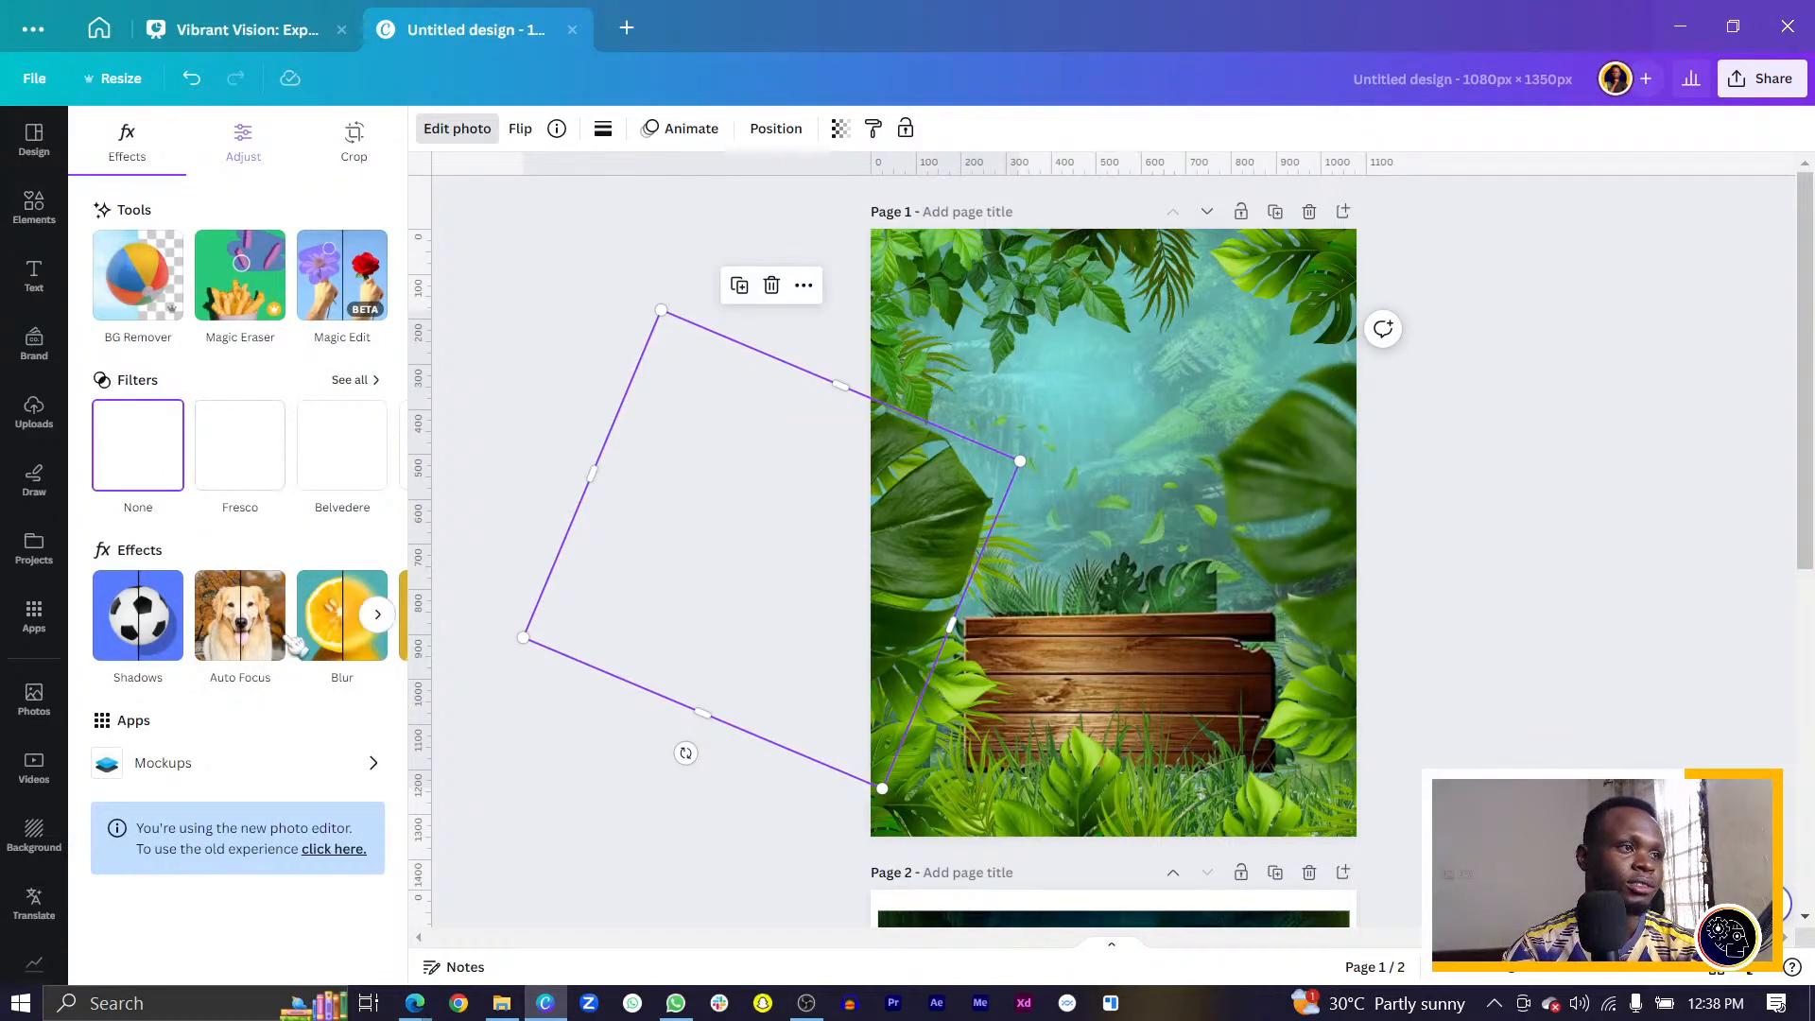
{"action": "left_click", "coordinate": [329, 638]}
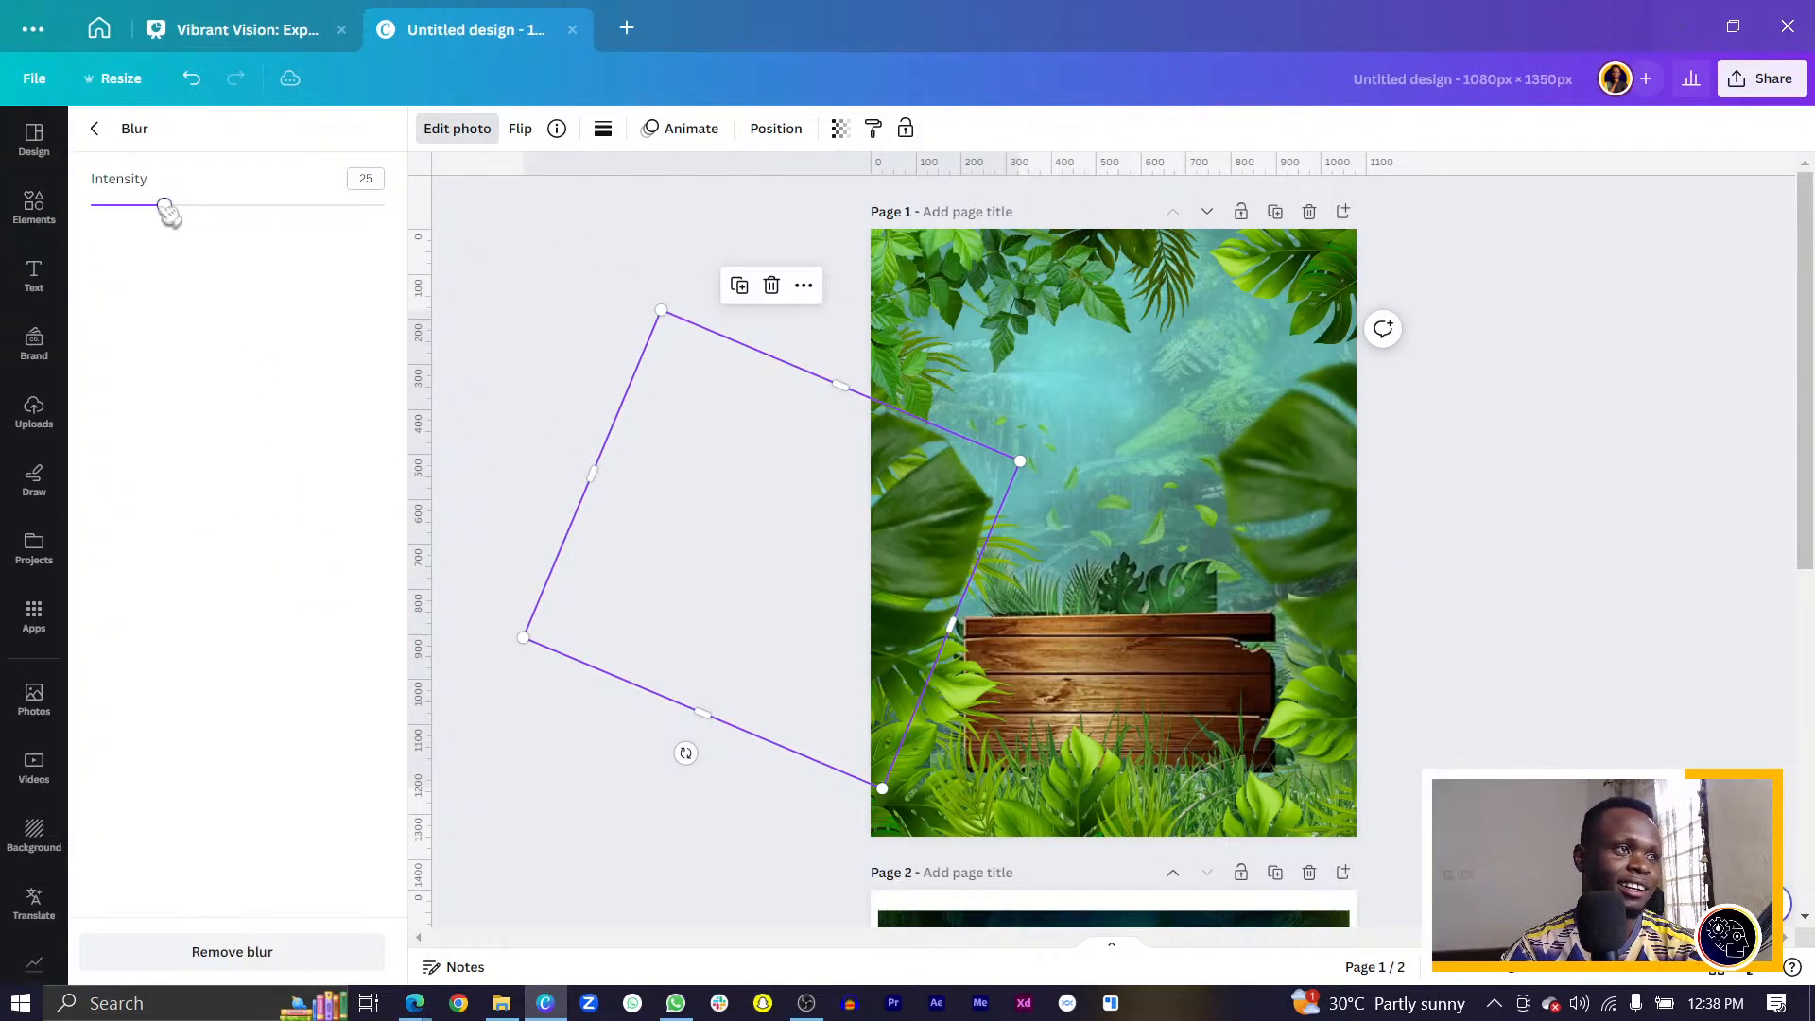
{"action": "left_click_drag", "start_coordinate": [167, 213], "coordinate": [283, 246]}
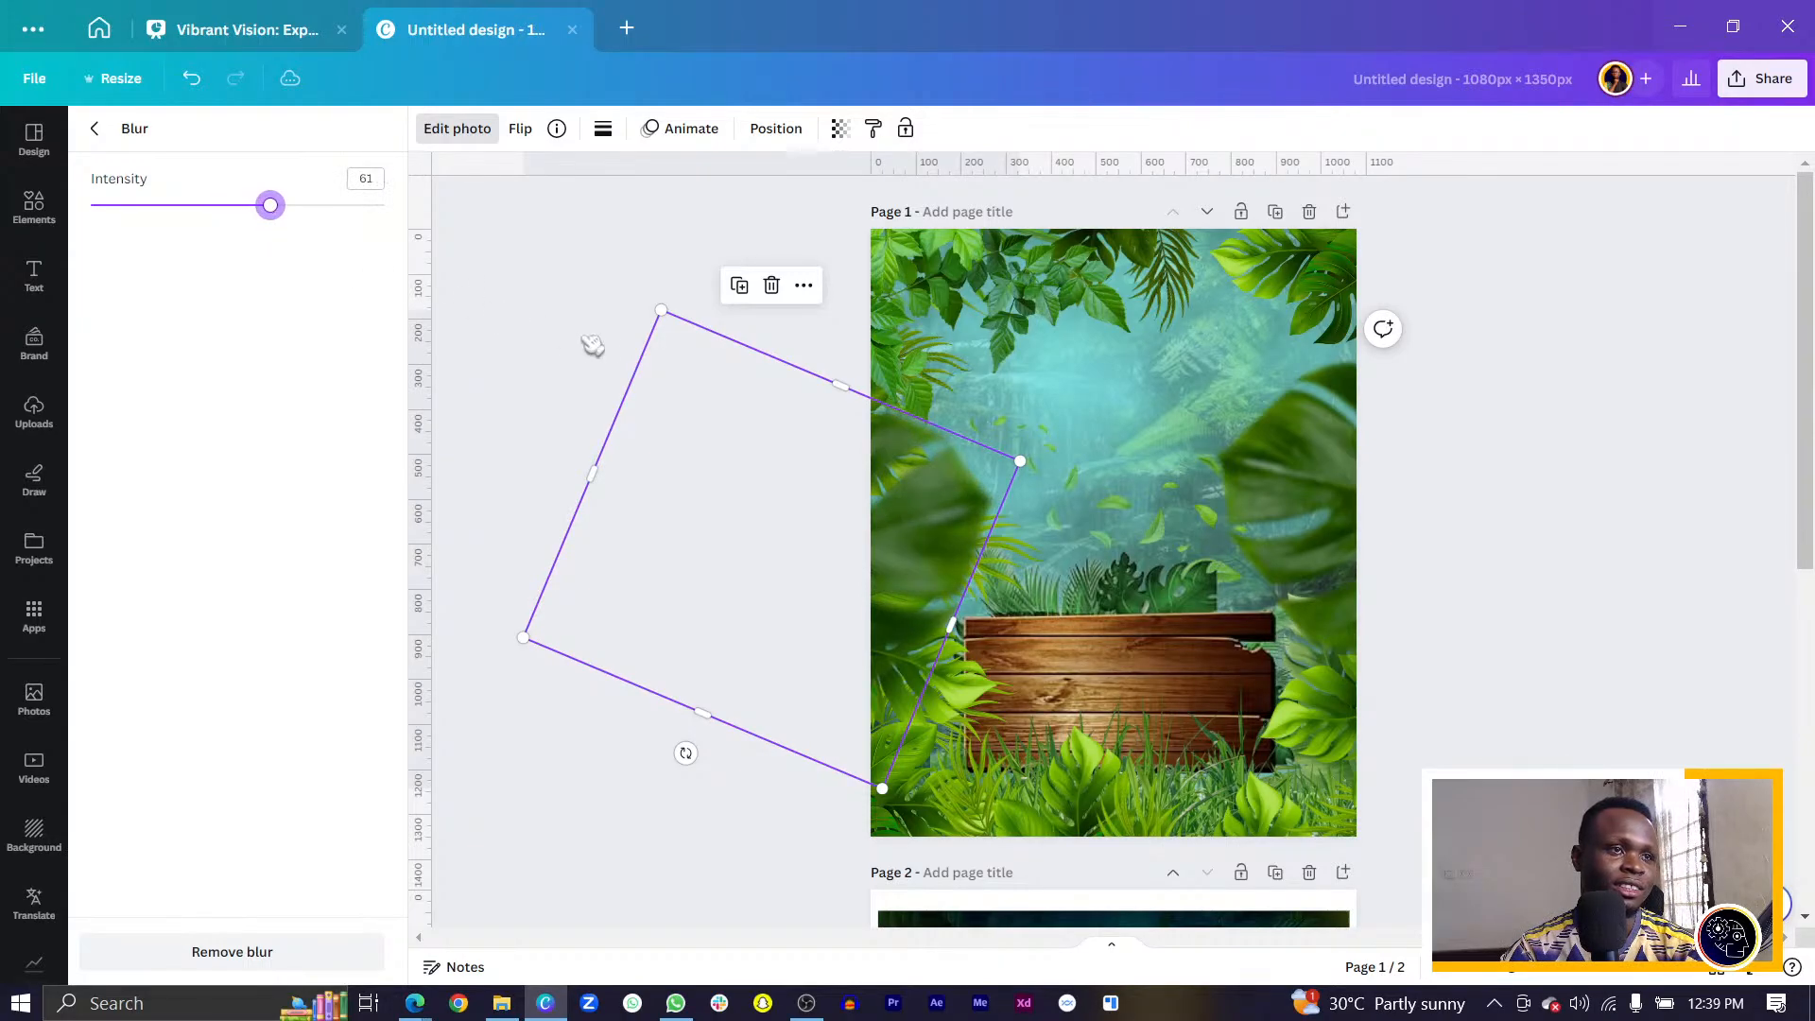
{"action": "left_click", "coordinate": [592, 288]}
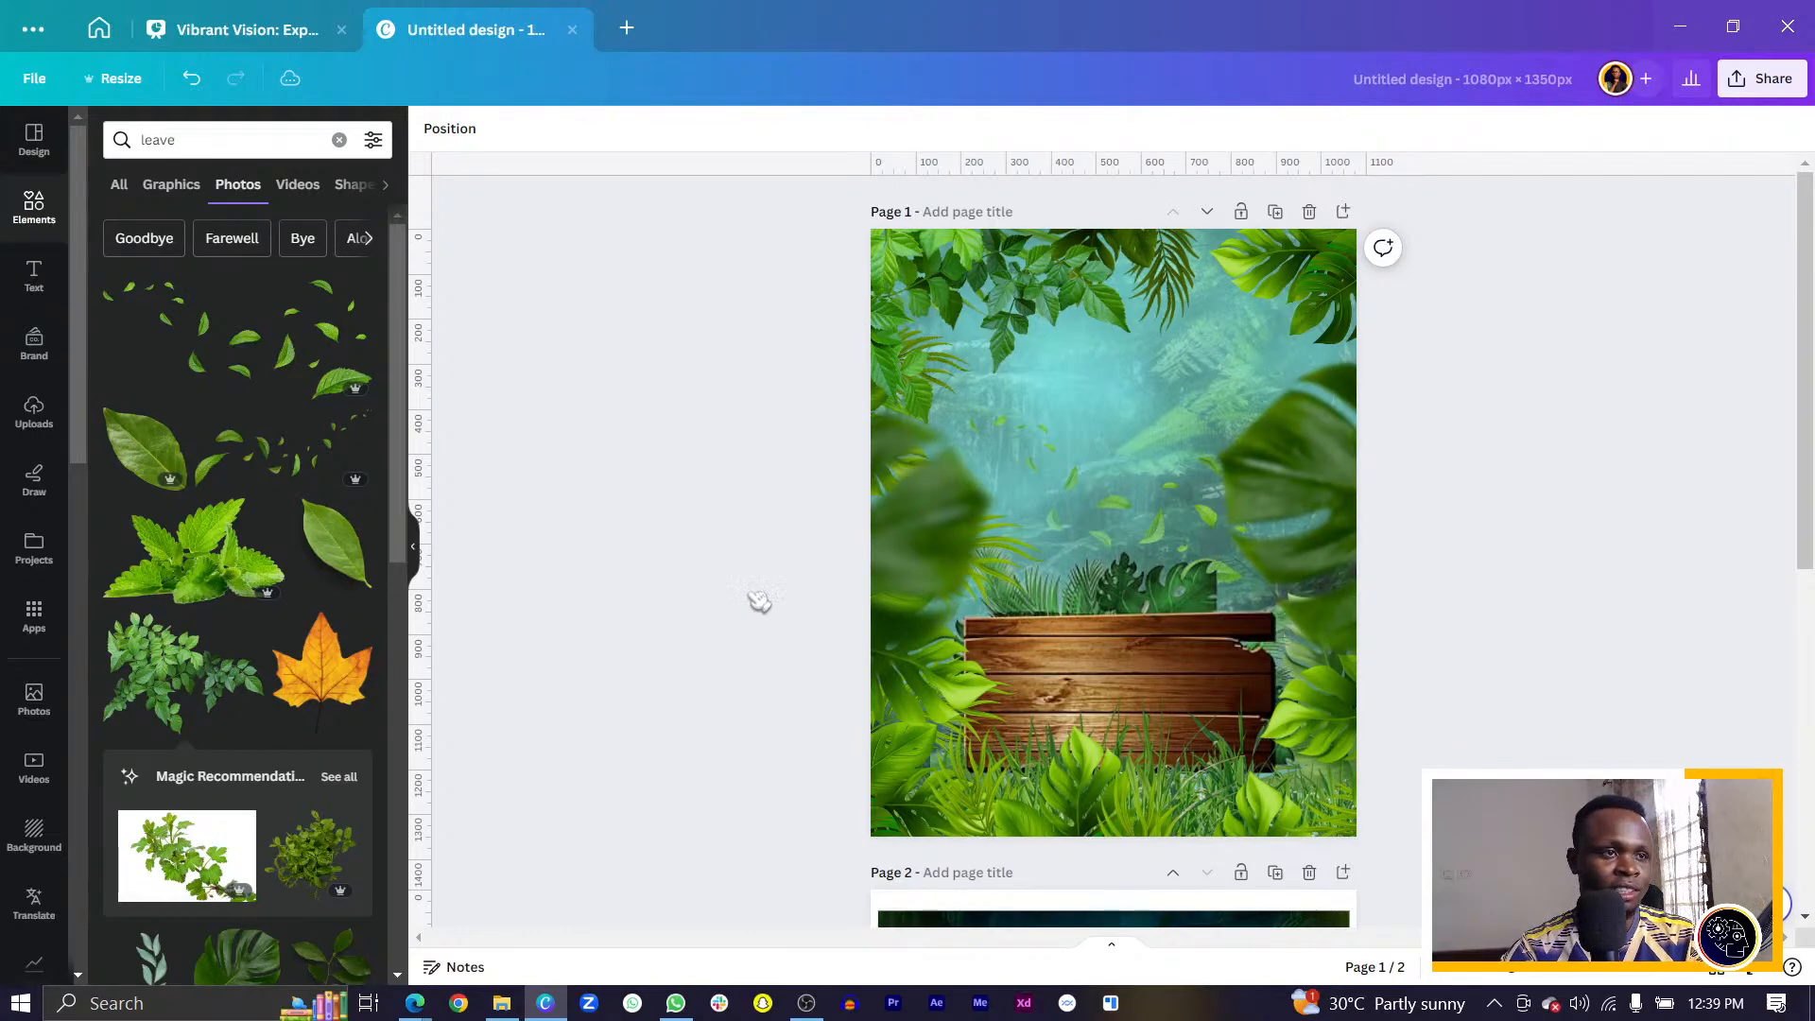
{"action": "scroll", "coordinate": [676, 541], "scroll_direction": "up", "scroll_amount": 2}
{"action": "scroll", "coordinate": [676, 564], "scroll_direction": "up", "scroll_amount": 1}
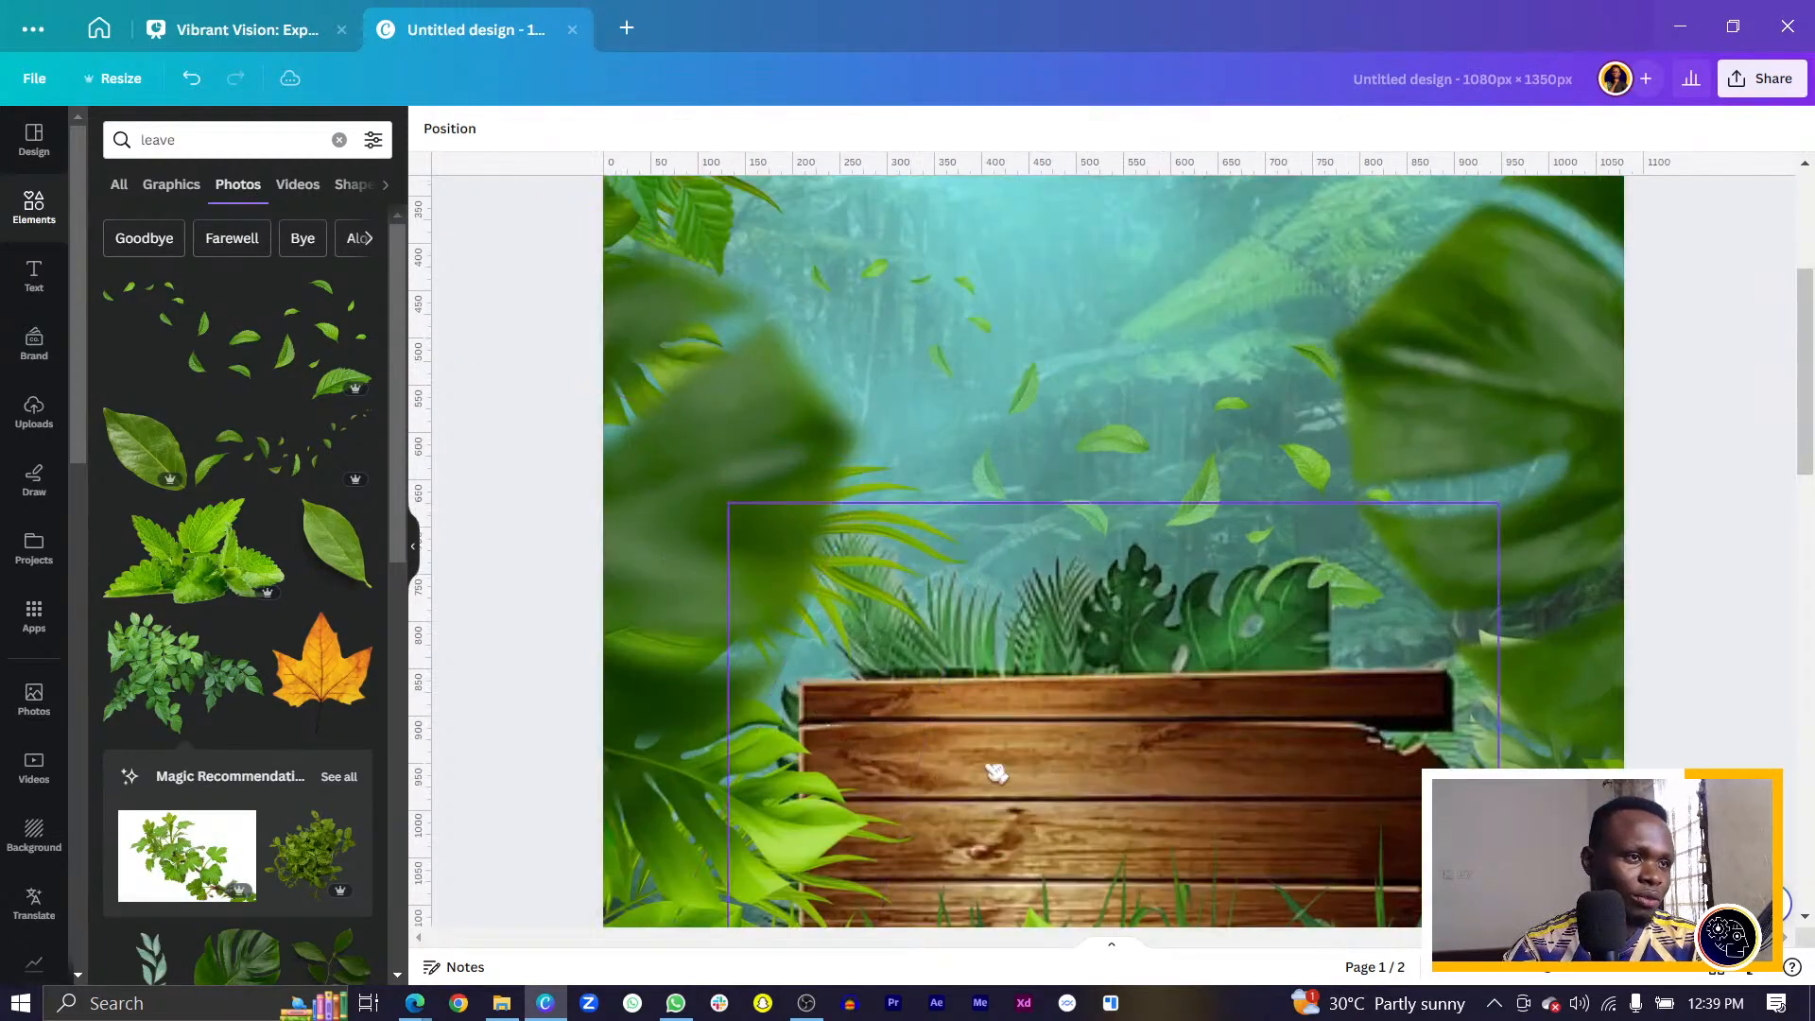
{"action": "left_click", "coordinate": [854, 448]}
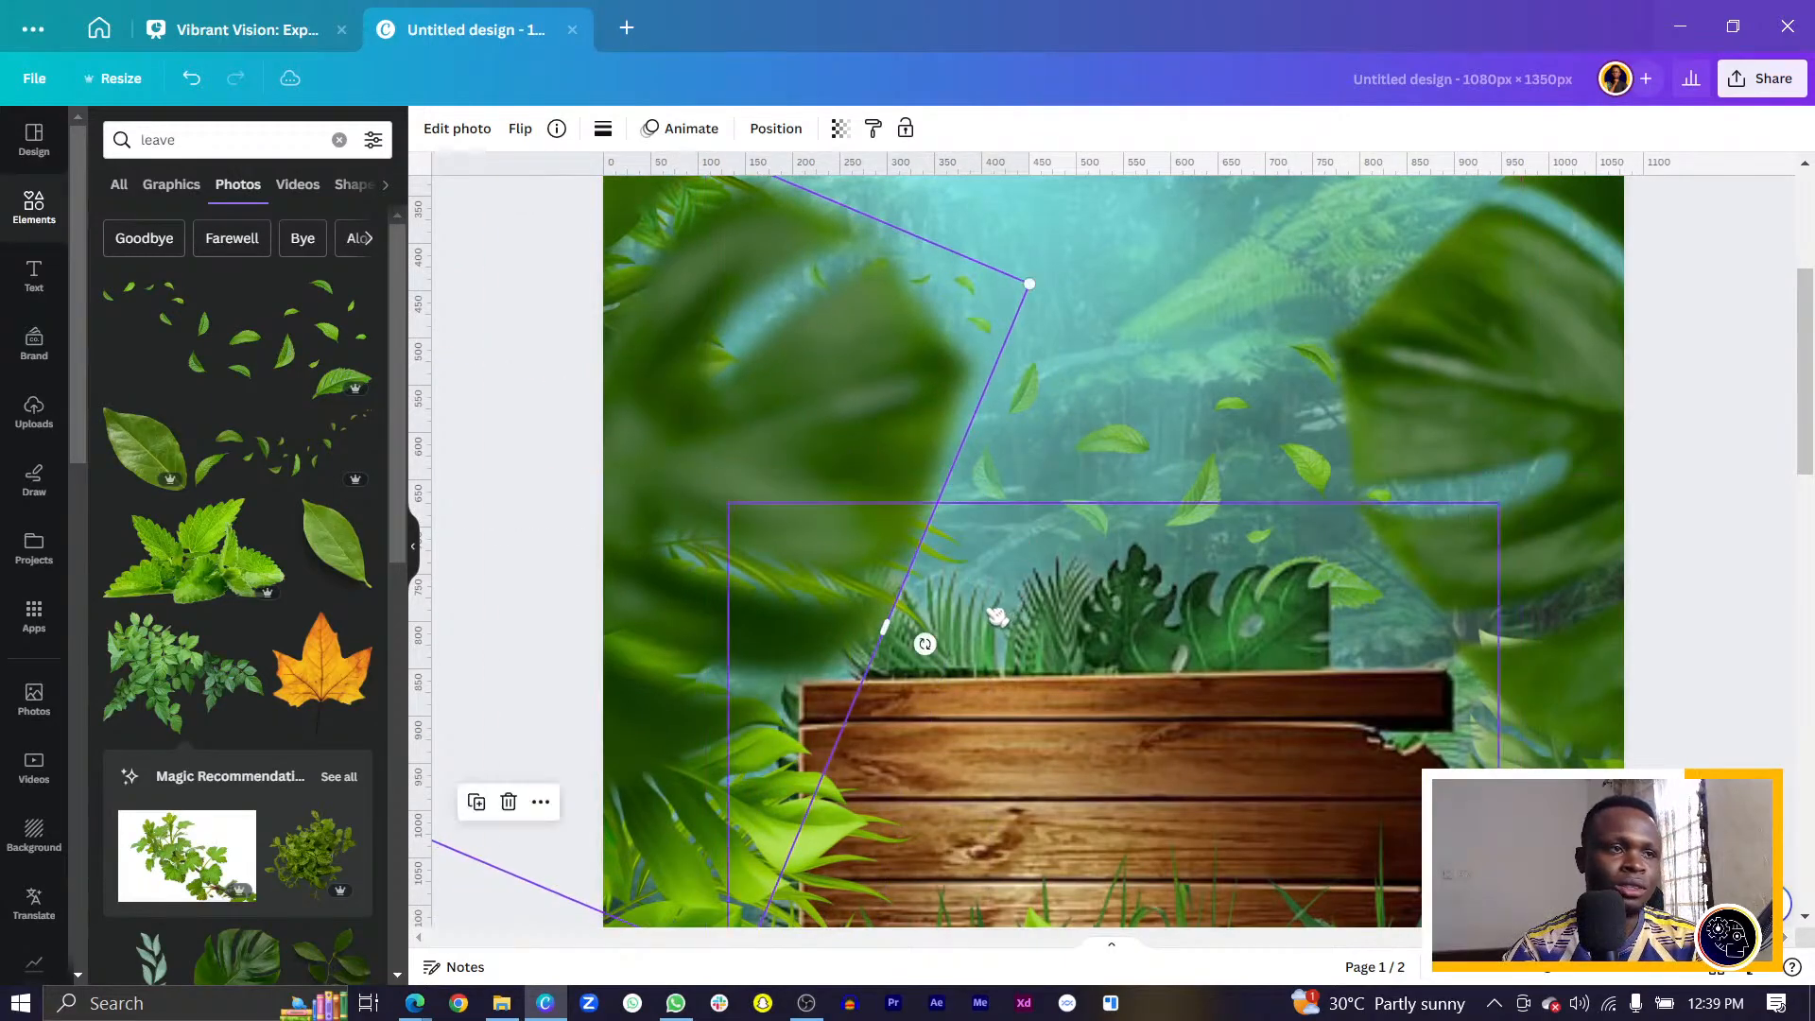
Try the Blur effect at intensity 25 on the wooden board and undo it.
{"action": "left_click", "coordinate": [920, 733]}
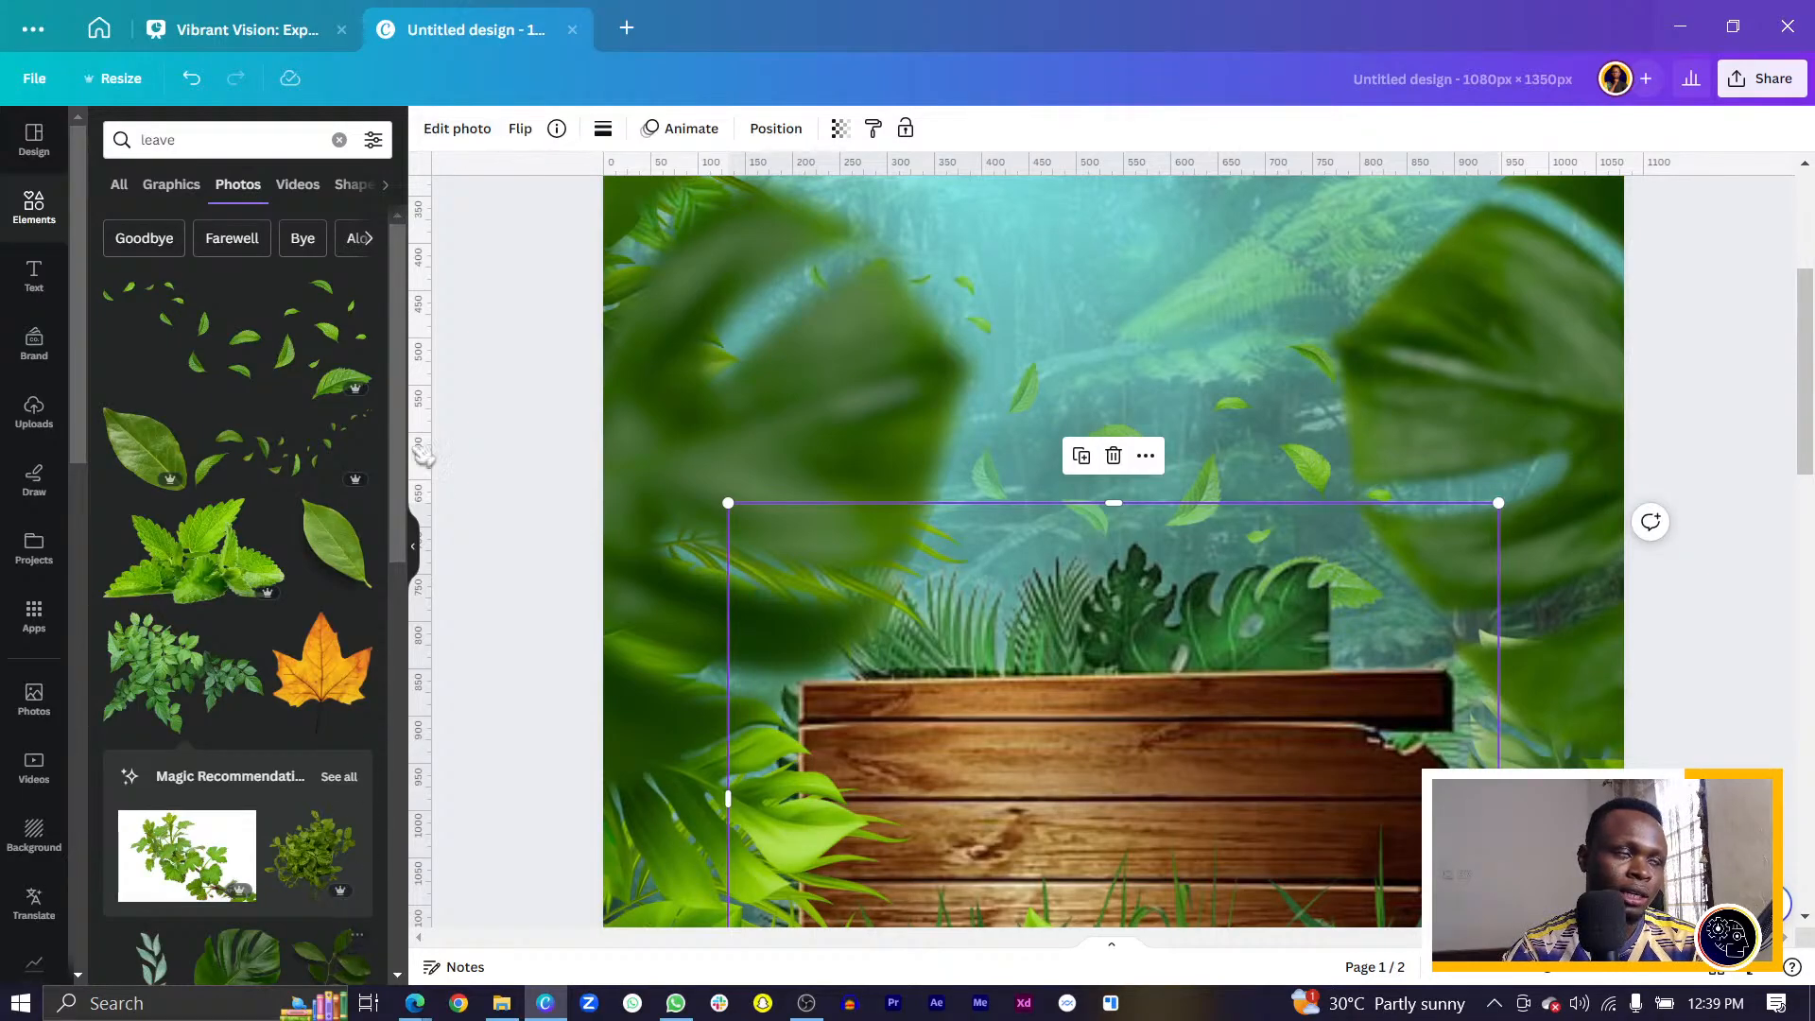
{"action": "left_click", "coordinate": [457, 129]}
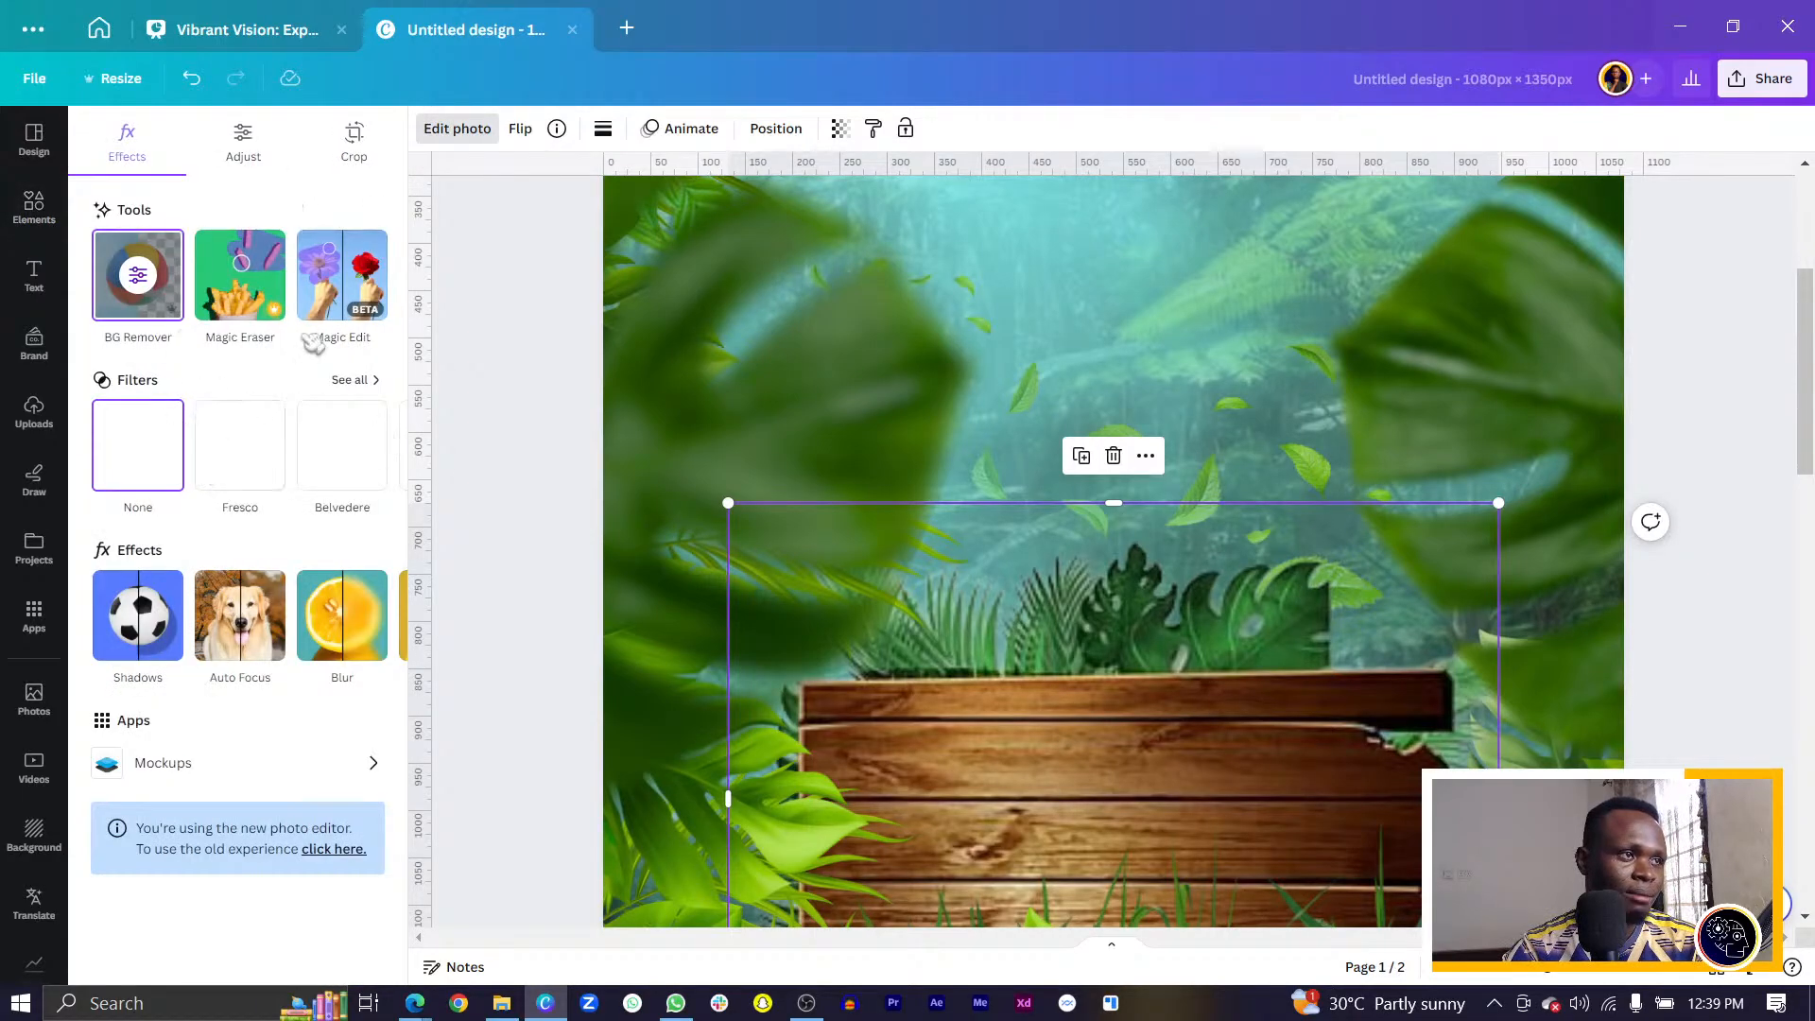
{"action": "left_click", "coordinate": [342, 619]}
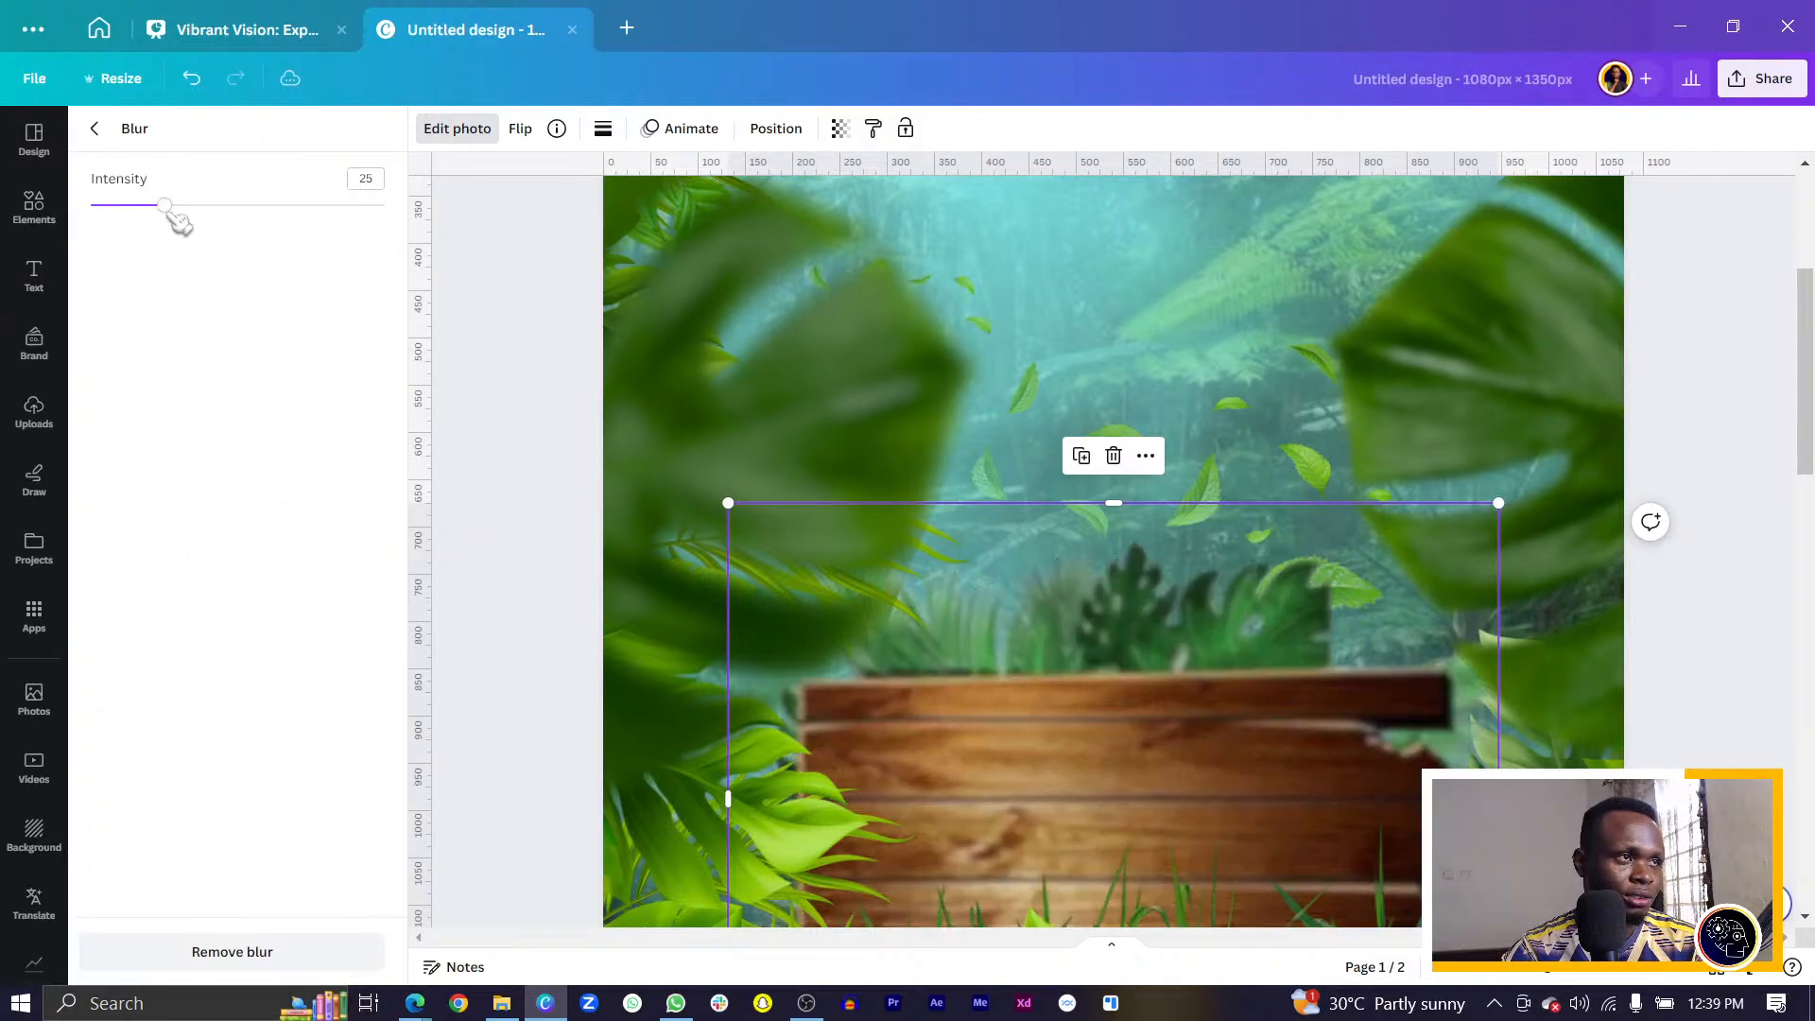
{"action": "key", "text": "ctrl+z"}
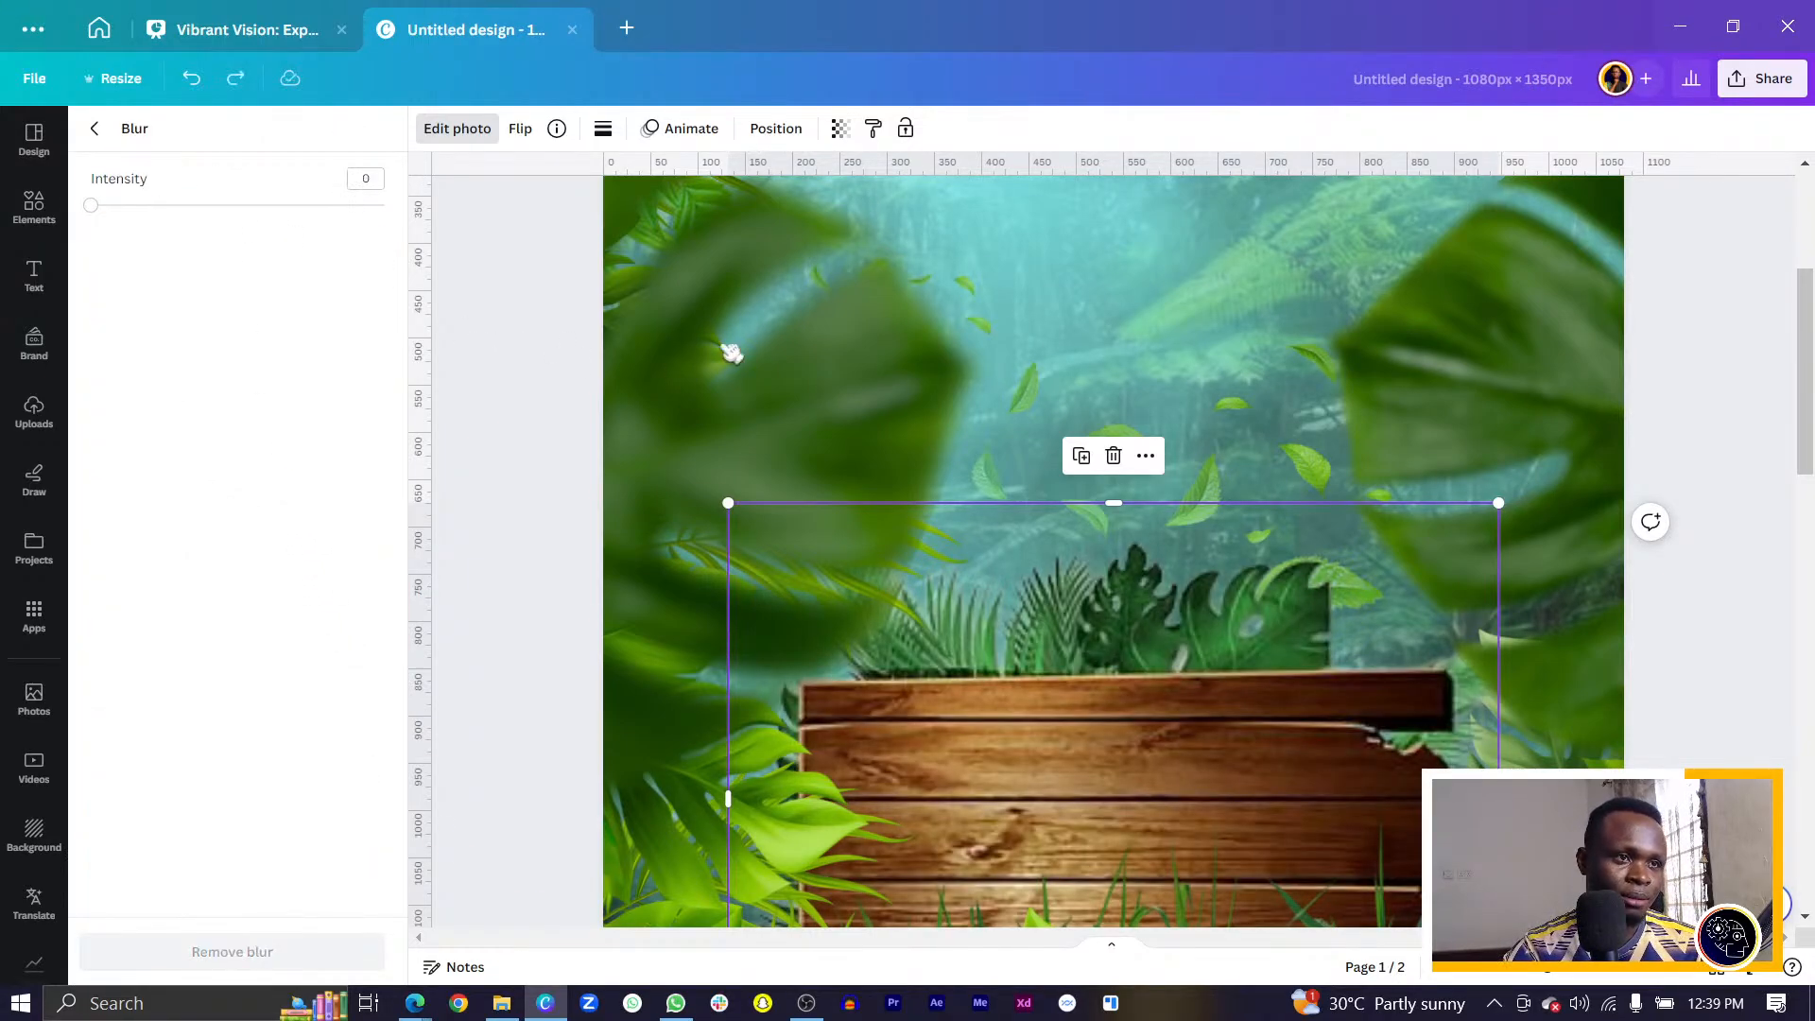
Set the left blurred leaf's blur intensity to 41 and adjust its position over the left edge.
{"action": "left_click", "coordinate": [760, 394]}
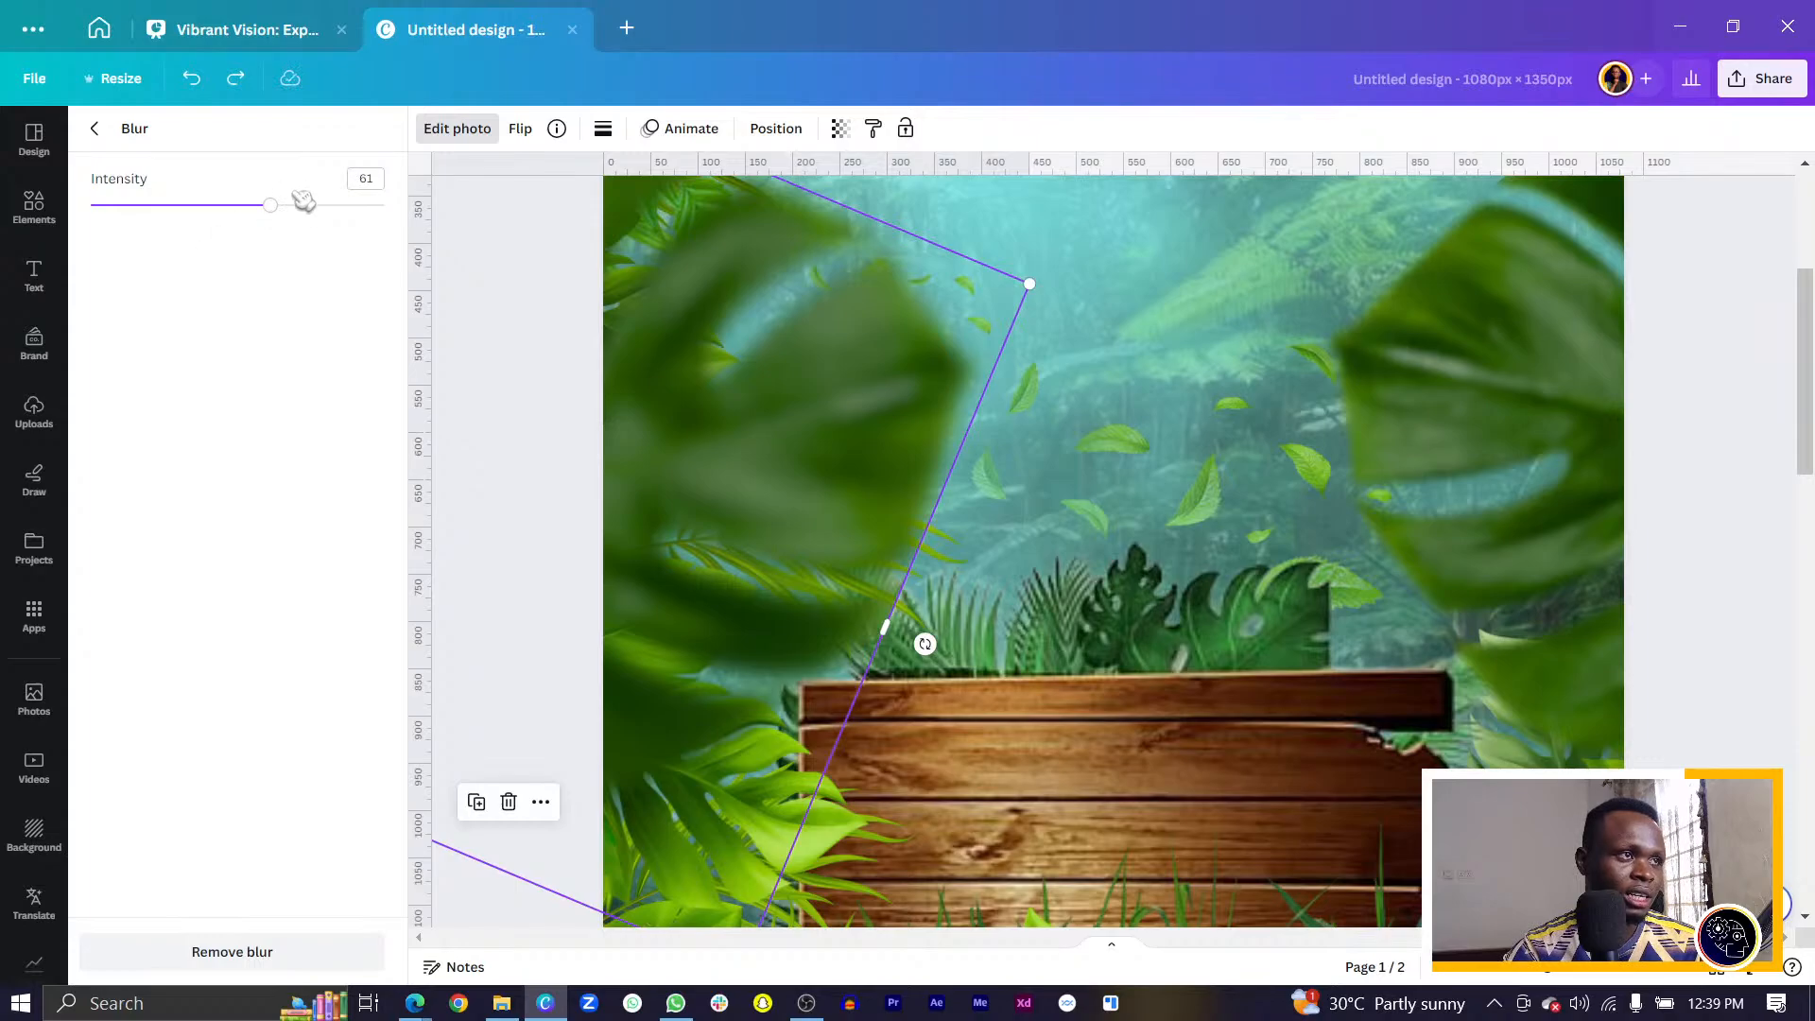
{"action": "left_click_drag", "start_coordinate": [272, 204], "coordinate": [212, 205]}
{"action": "left_click_drag", "start_coordinate": [712, 445], "coordinate": [780, 474]}
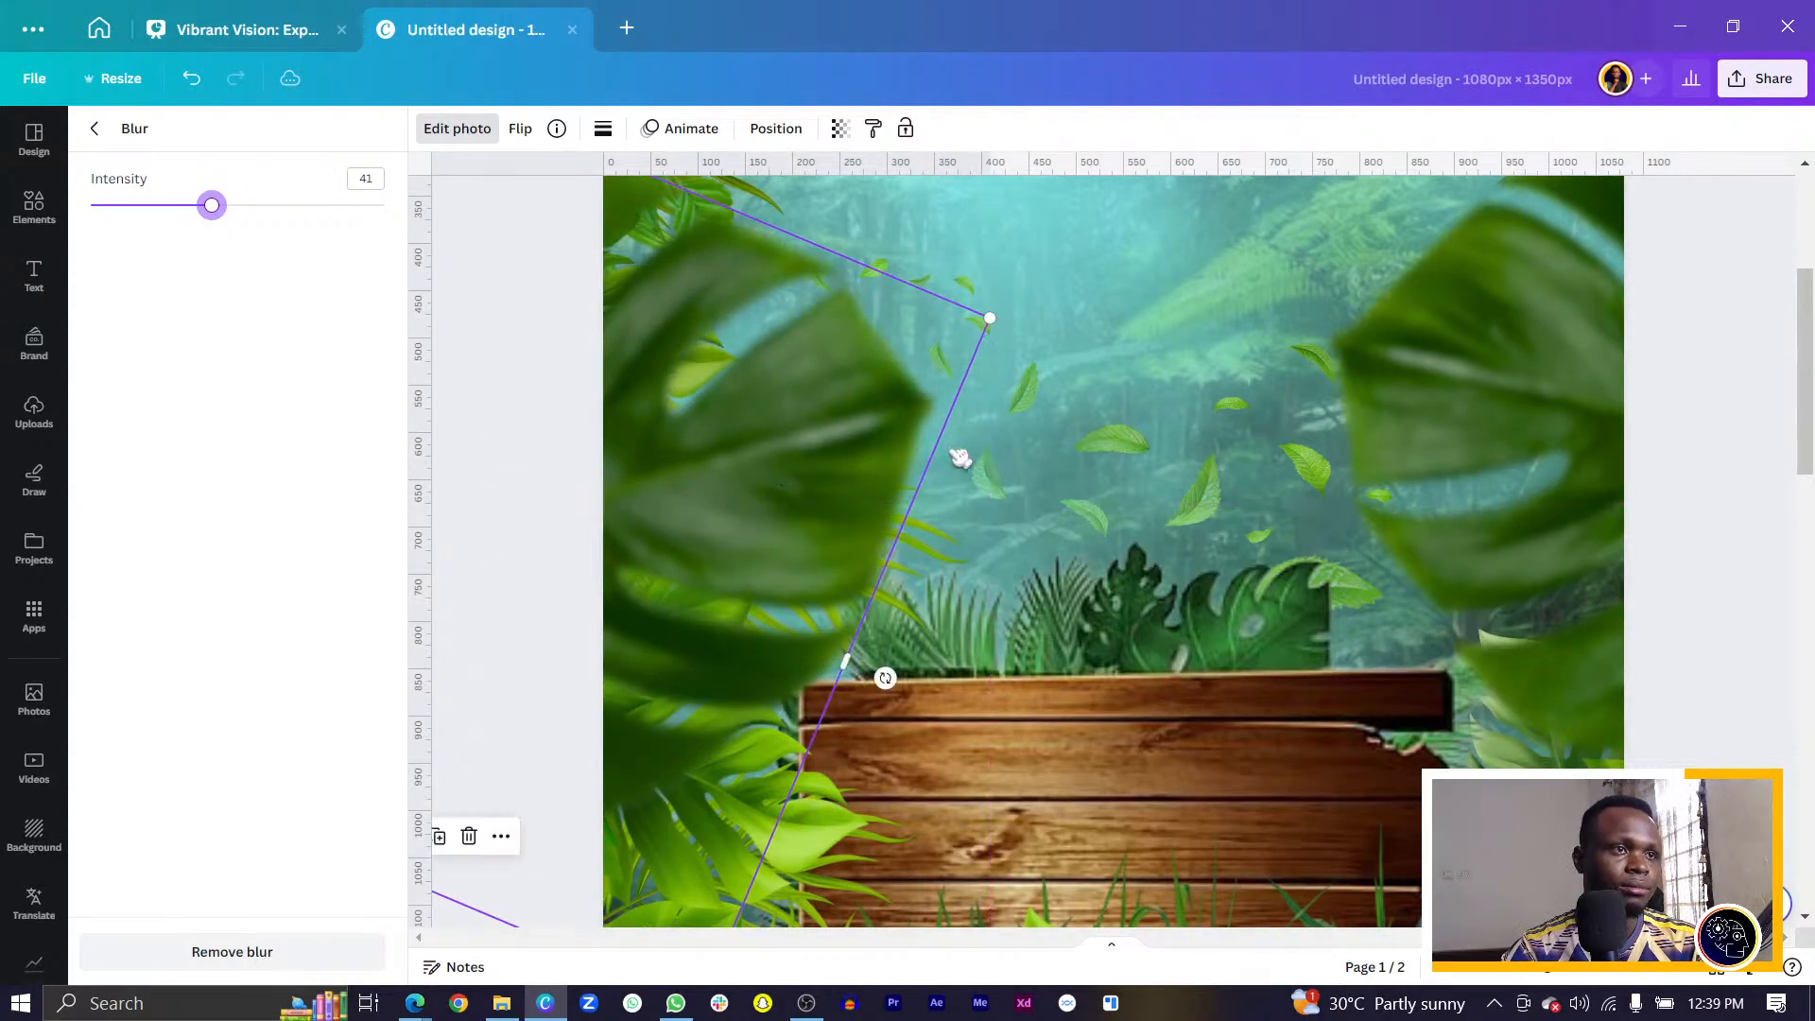
Move the two large blurred leaves higher and further off page 1's left and right edges.
{"action": "scroll", "coordinate": [1551, 557], "scroll_direction": "down", "scroll_amount": 5}
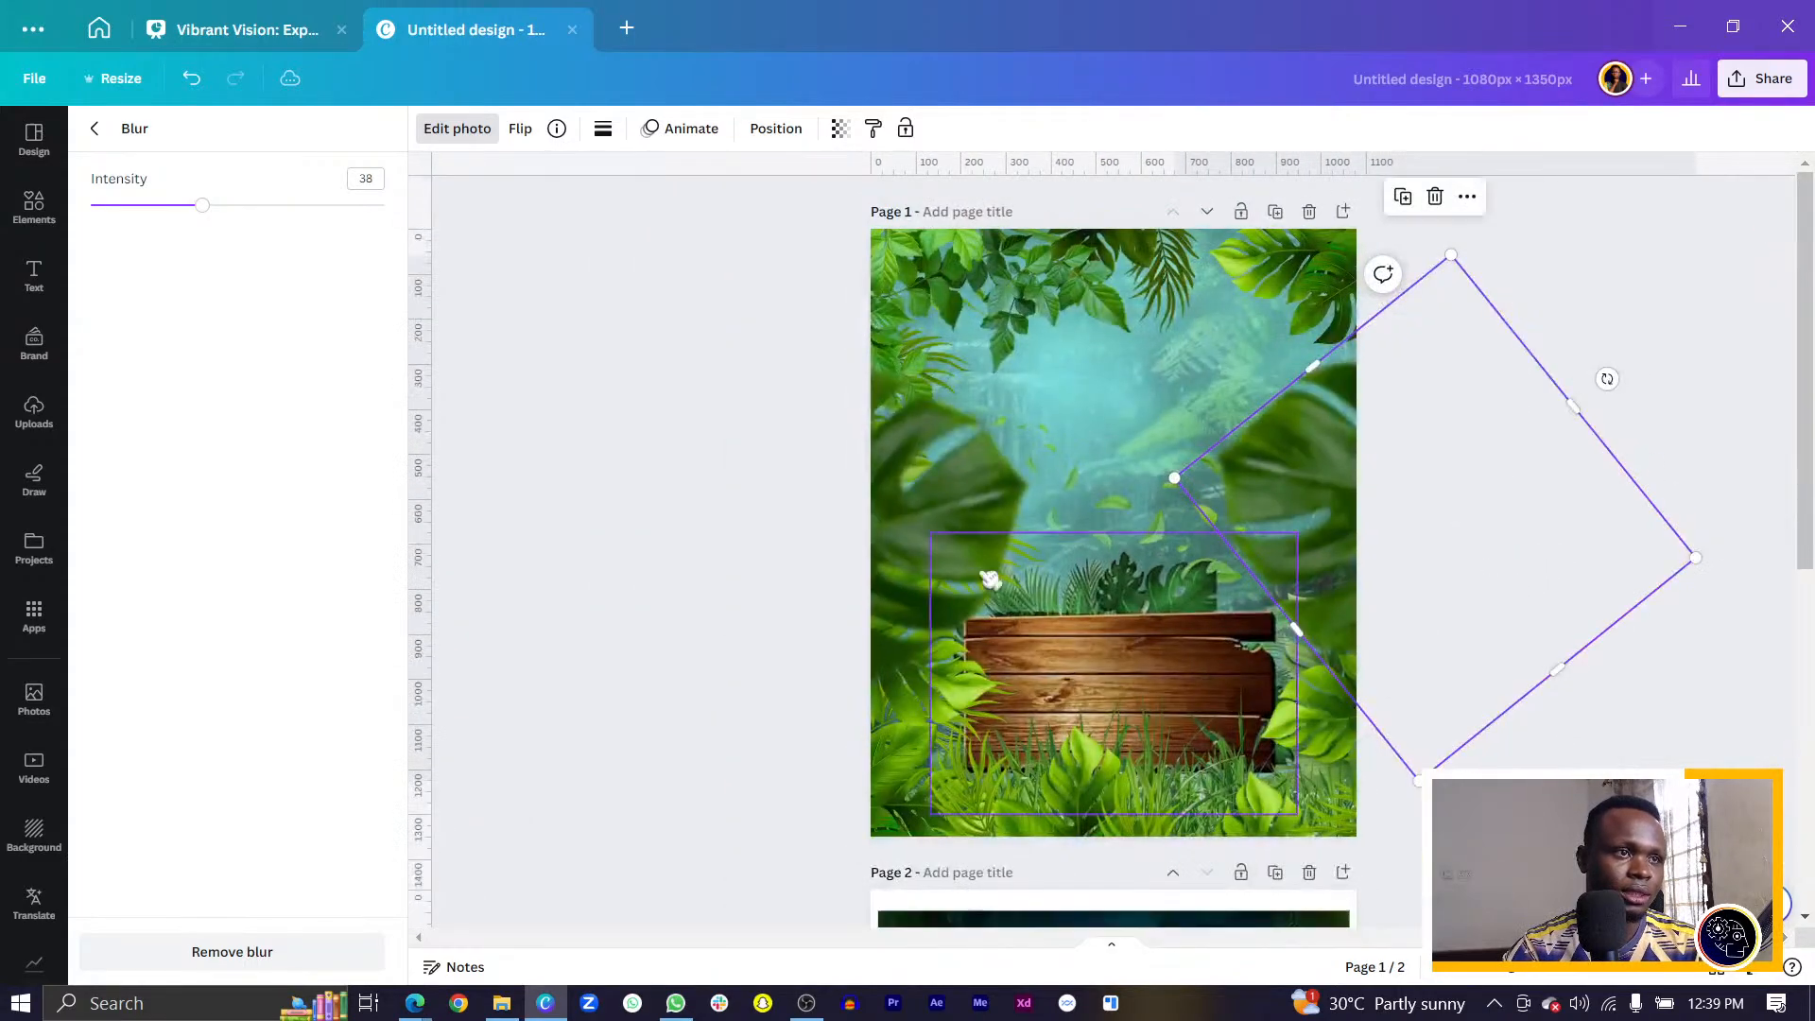
{"action": "left_click_drag", "start_coordinate": [988, 578], "coordinate": [806, 360]}
{"action": "left_click_drag", "start_coordinate": [1398, 522], "coordinate": [1371, 432]}
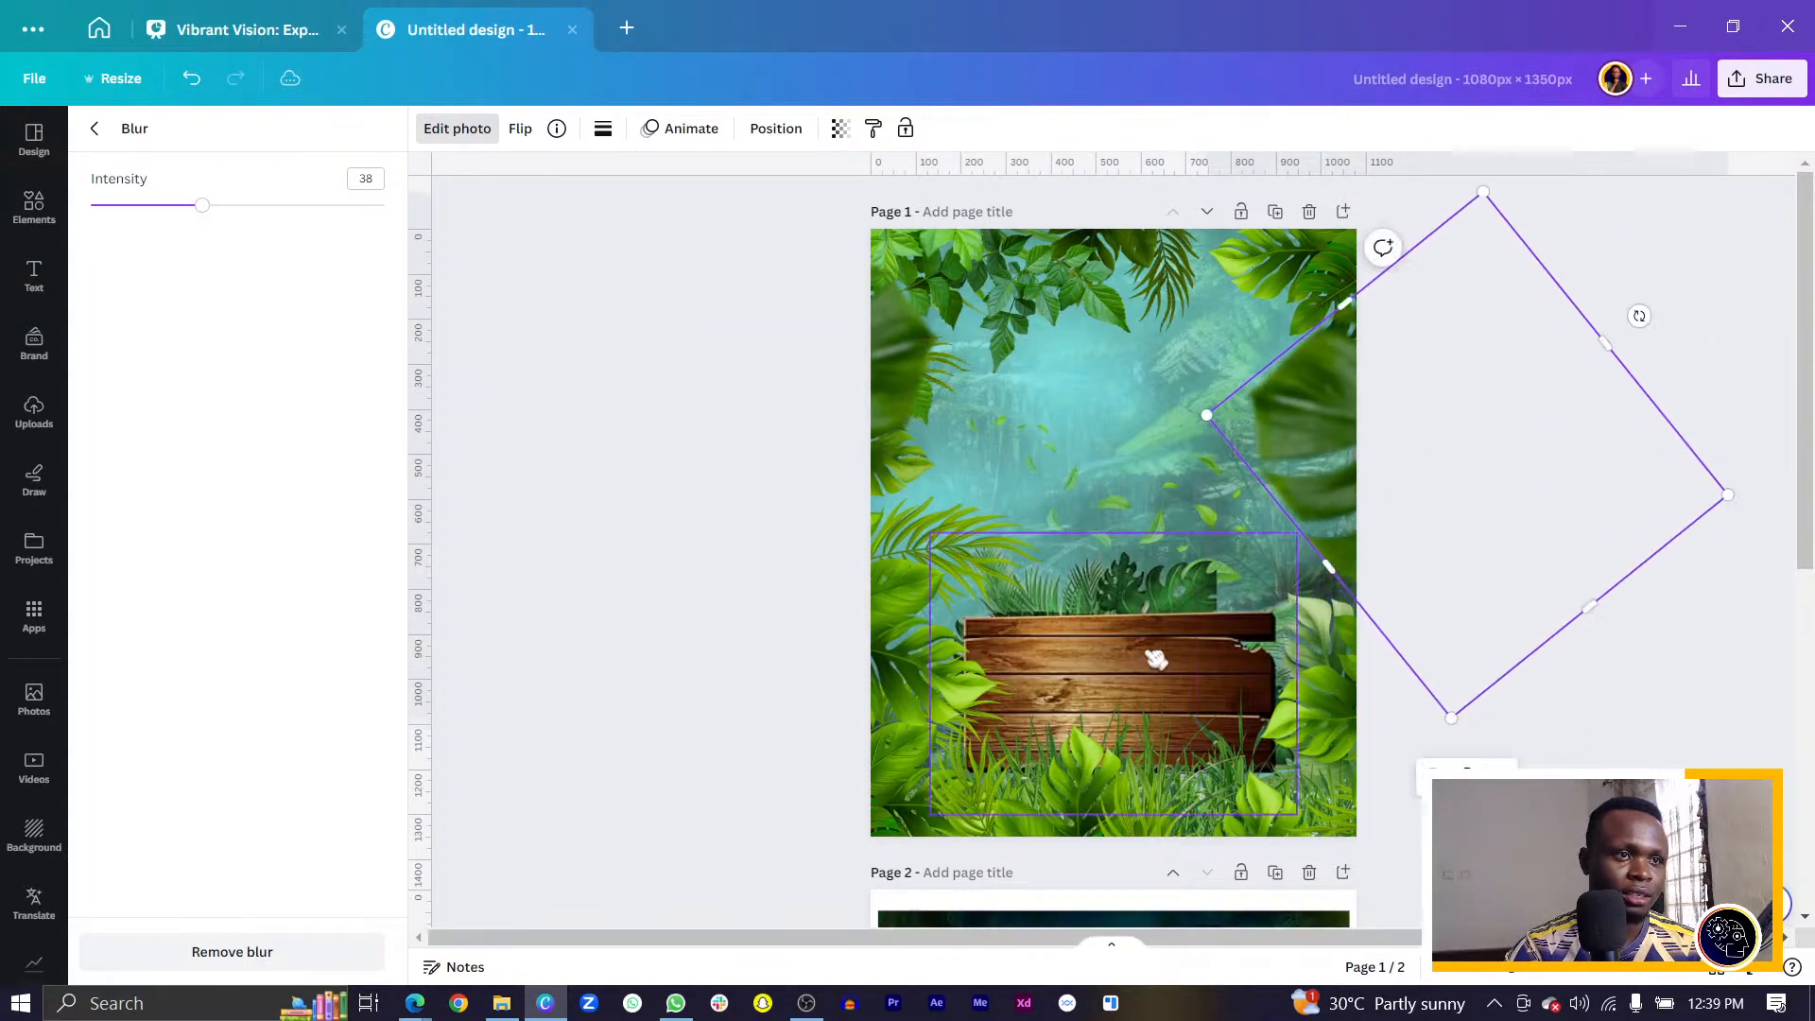
Set the brightness of the background image layer behind page 1's upper-right area to -49.
{"action": "left_click", "coordinate": [1204, 338]}
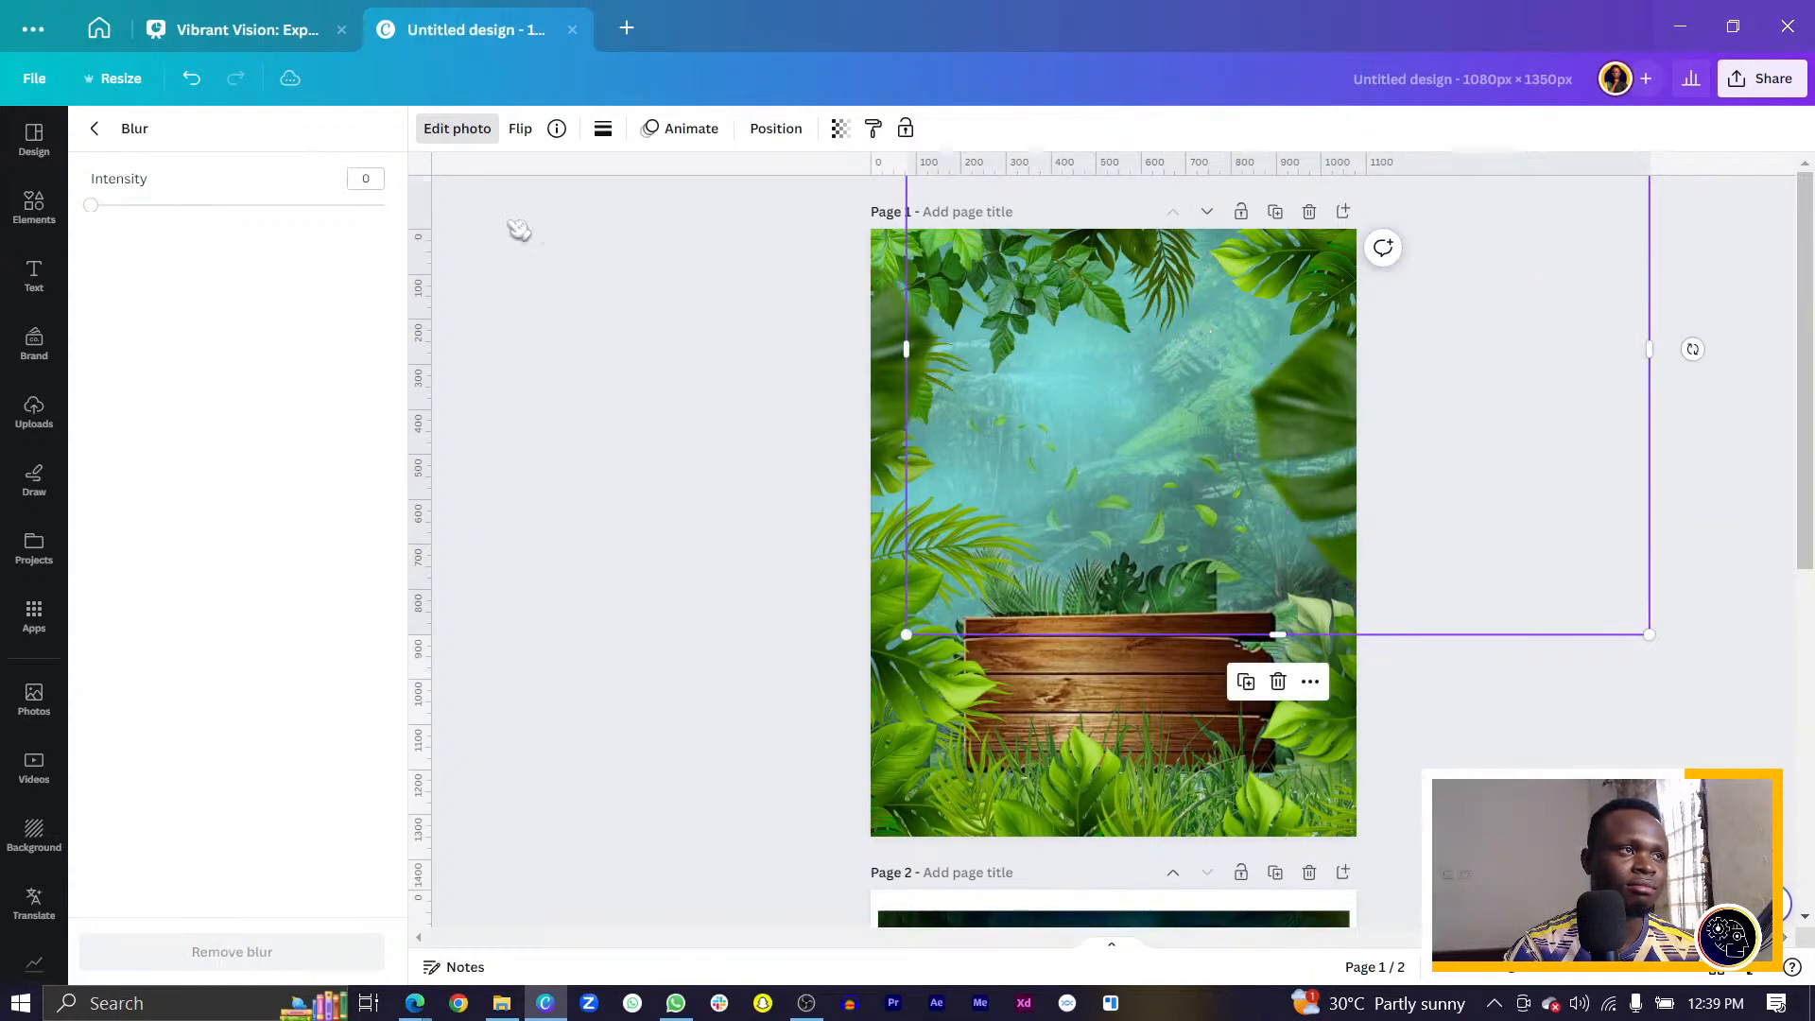
{"action": "left_click", "coordinate": [478, 133]}
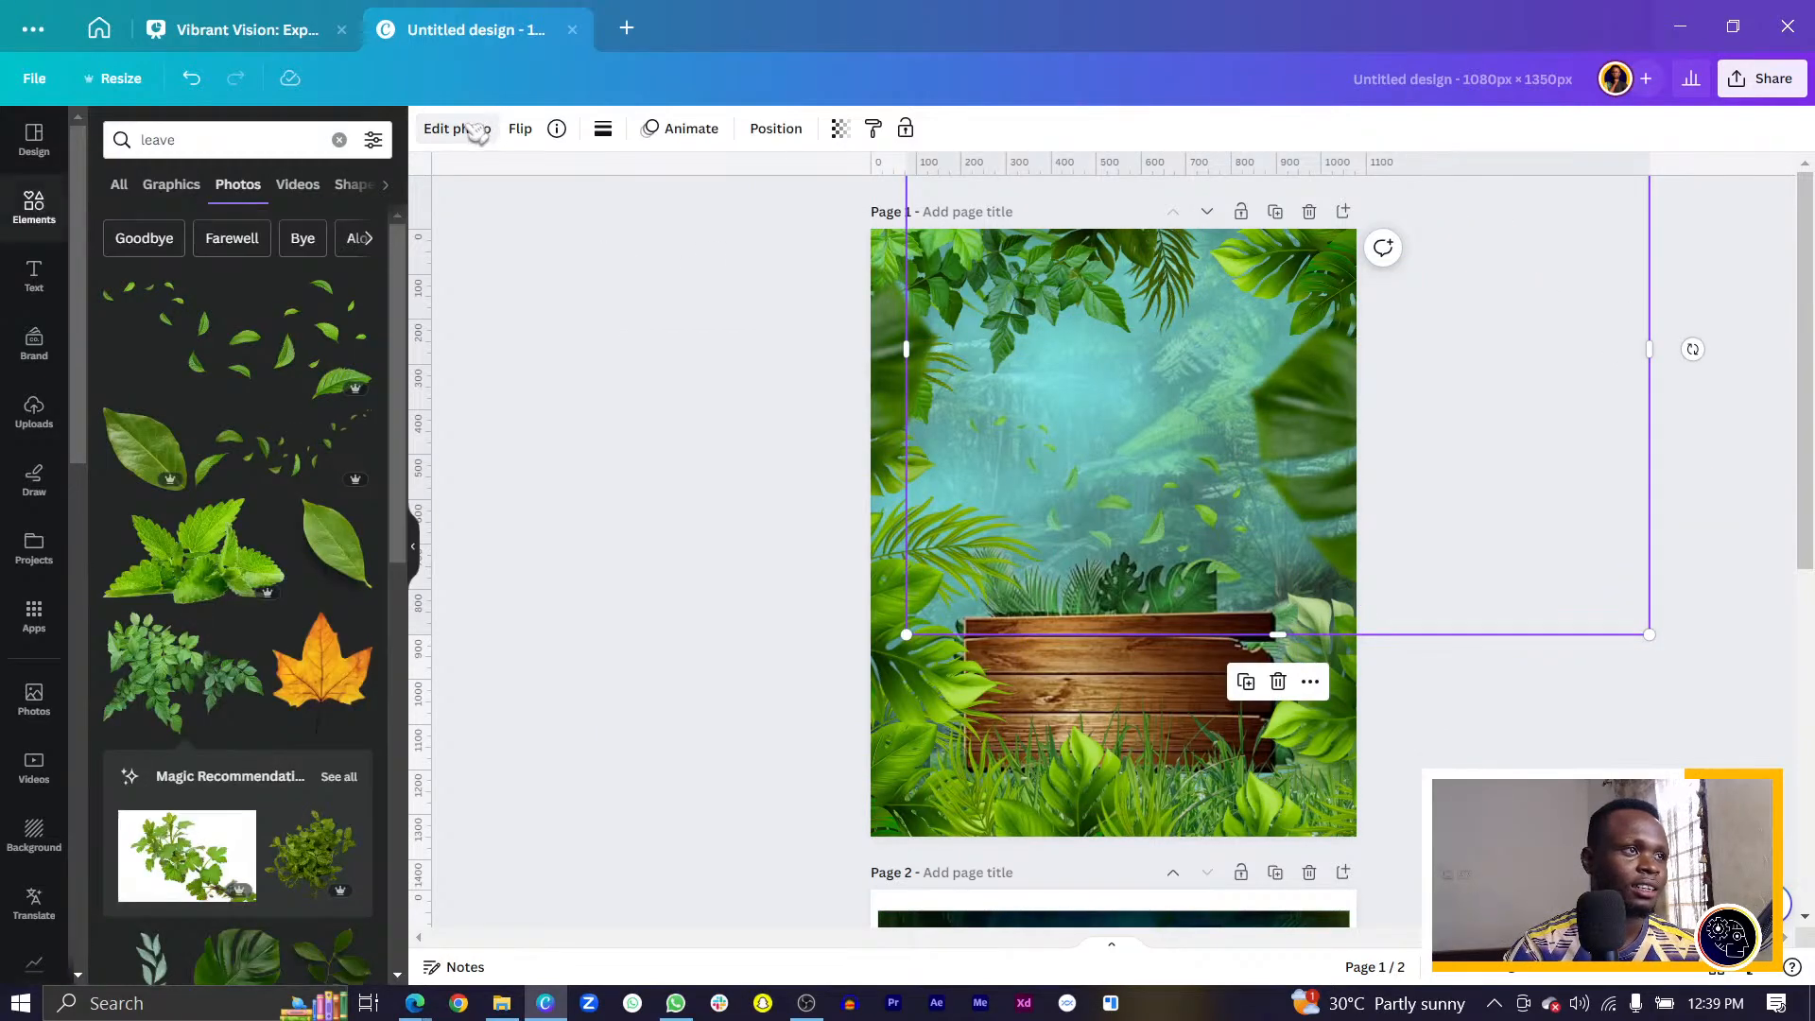
{"action": "left_click", "coordinate": [477, 132]}
{"action": "left_click", "coordinate": [241, 142]}
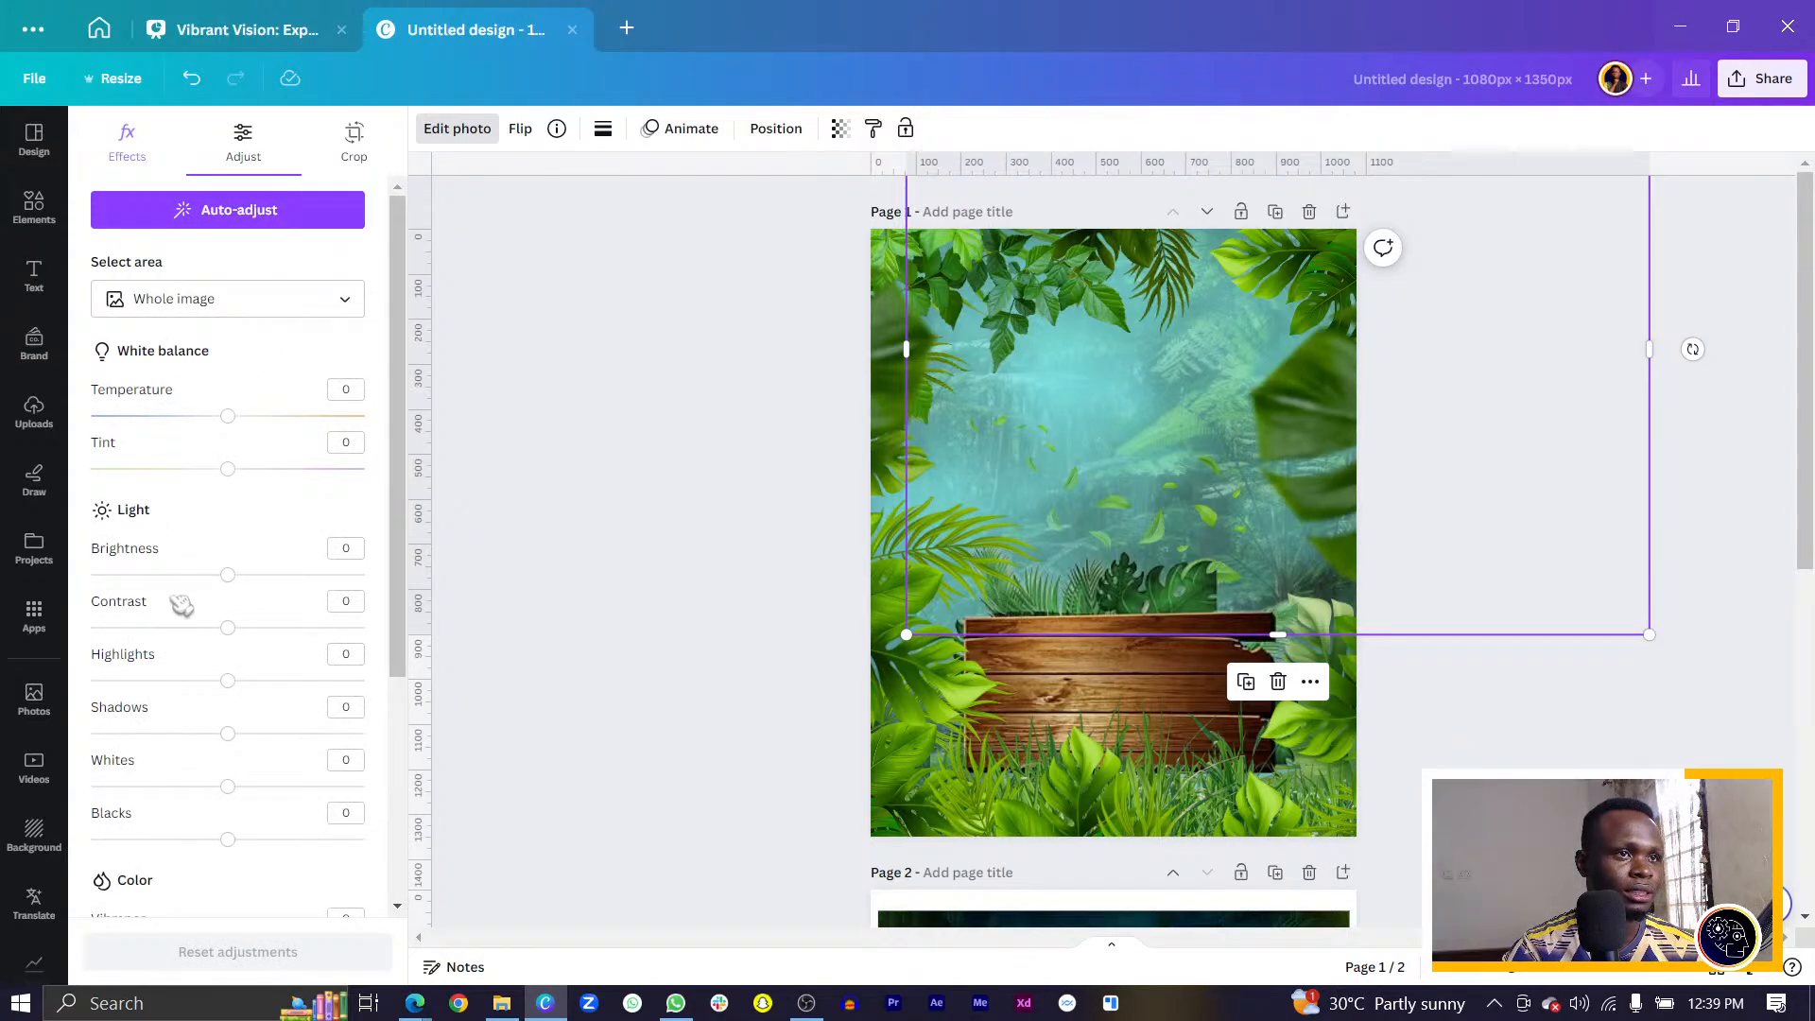
{"action": "left_click_drag", "start_coordinate": [228, 574], "coordinate": [162, 575]}
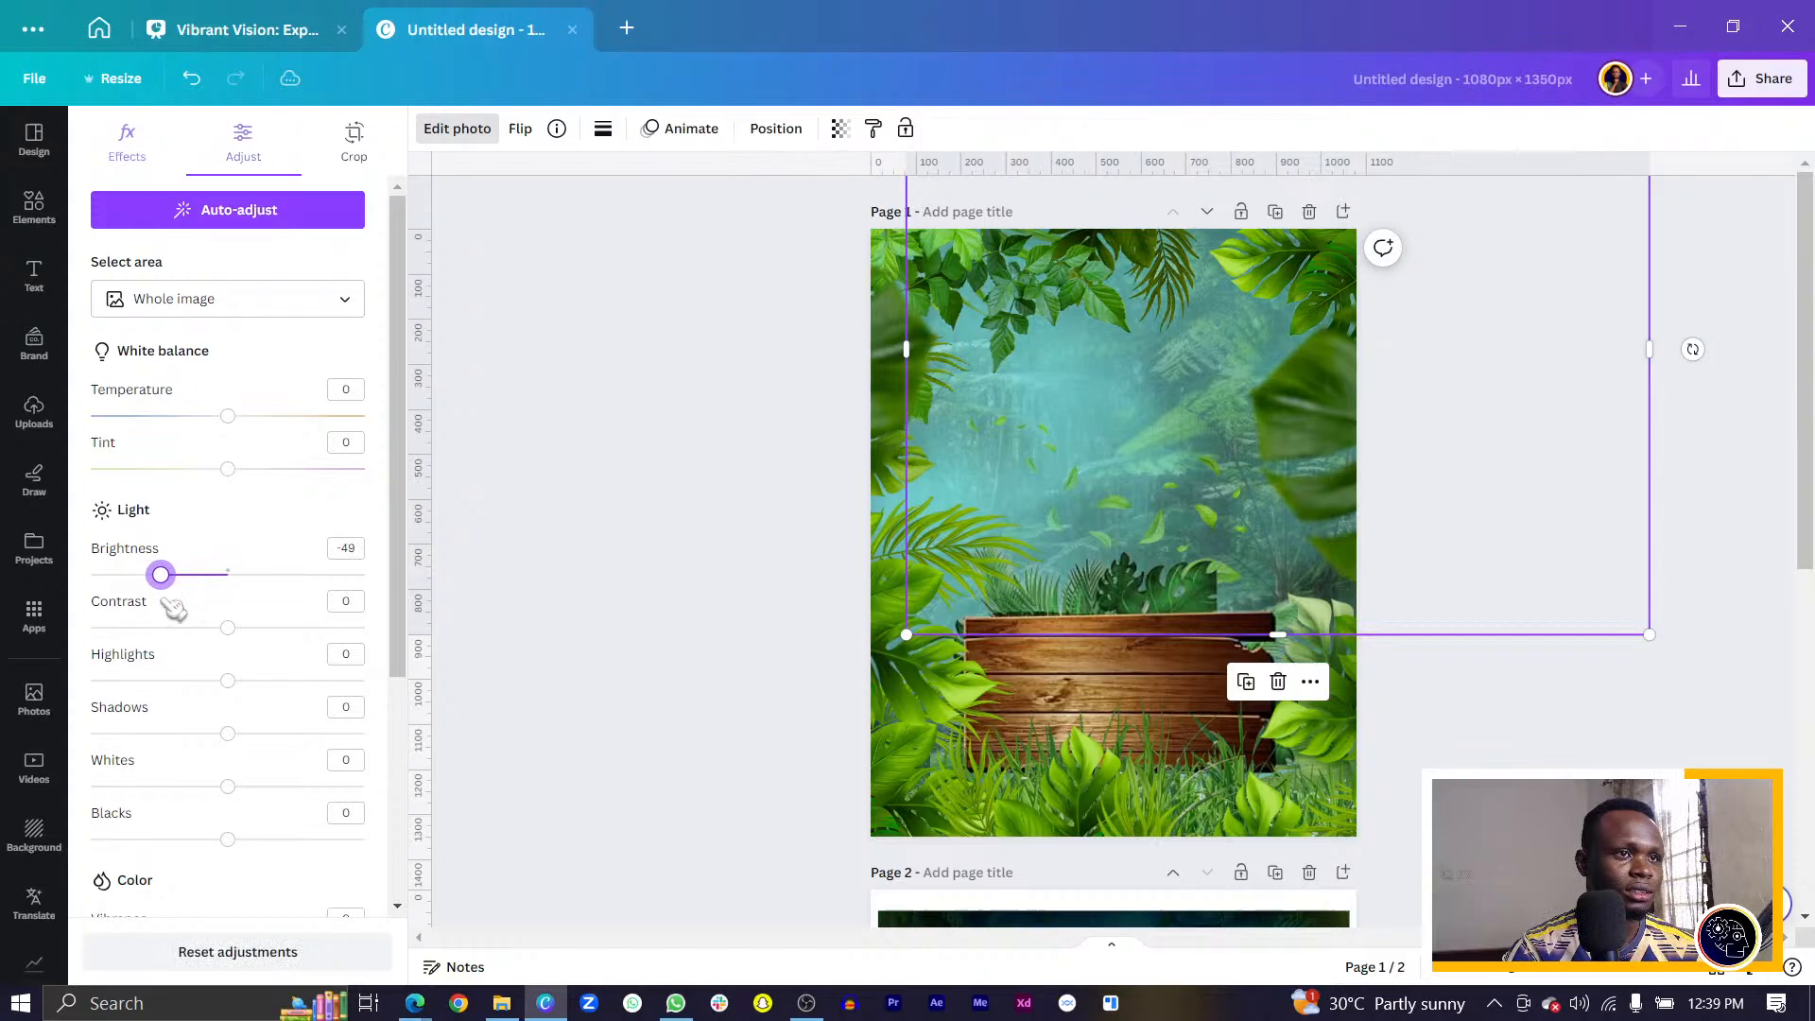
{"action": "left_click", "coordinate": [1028, 442]}
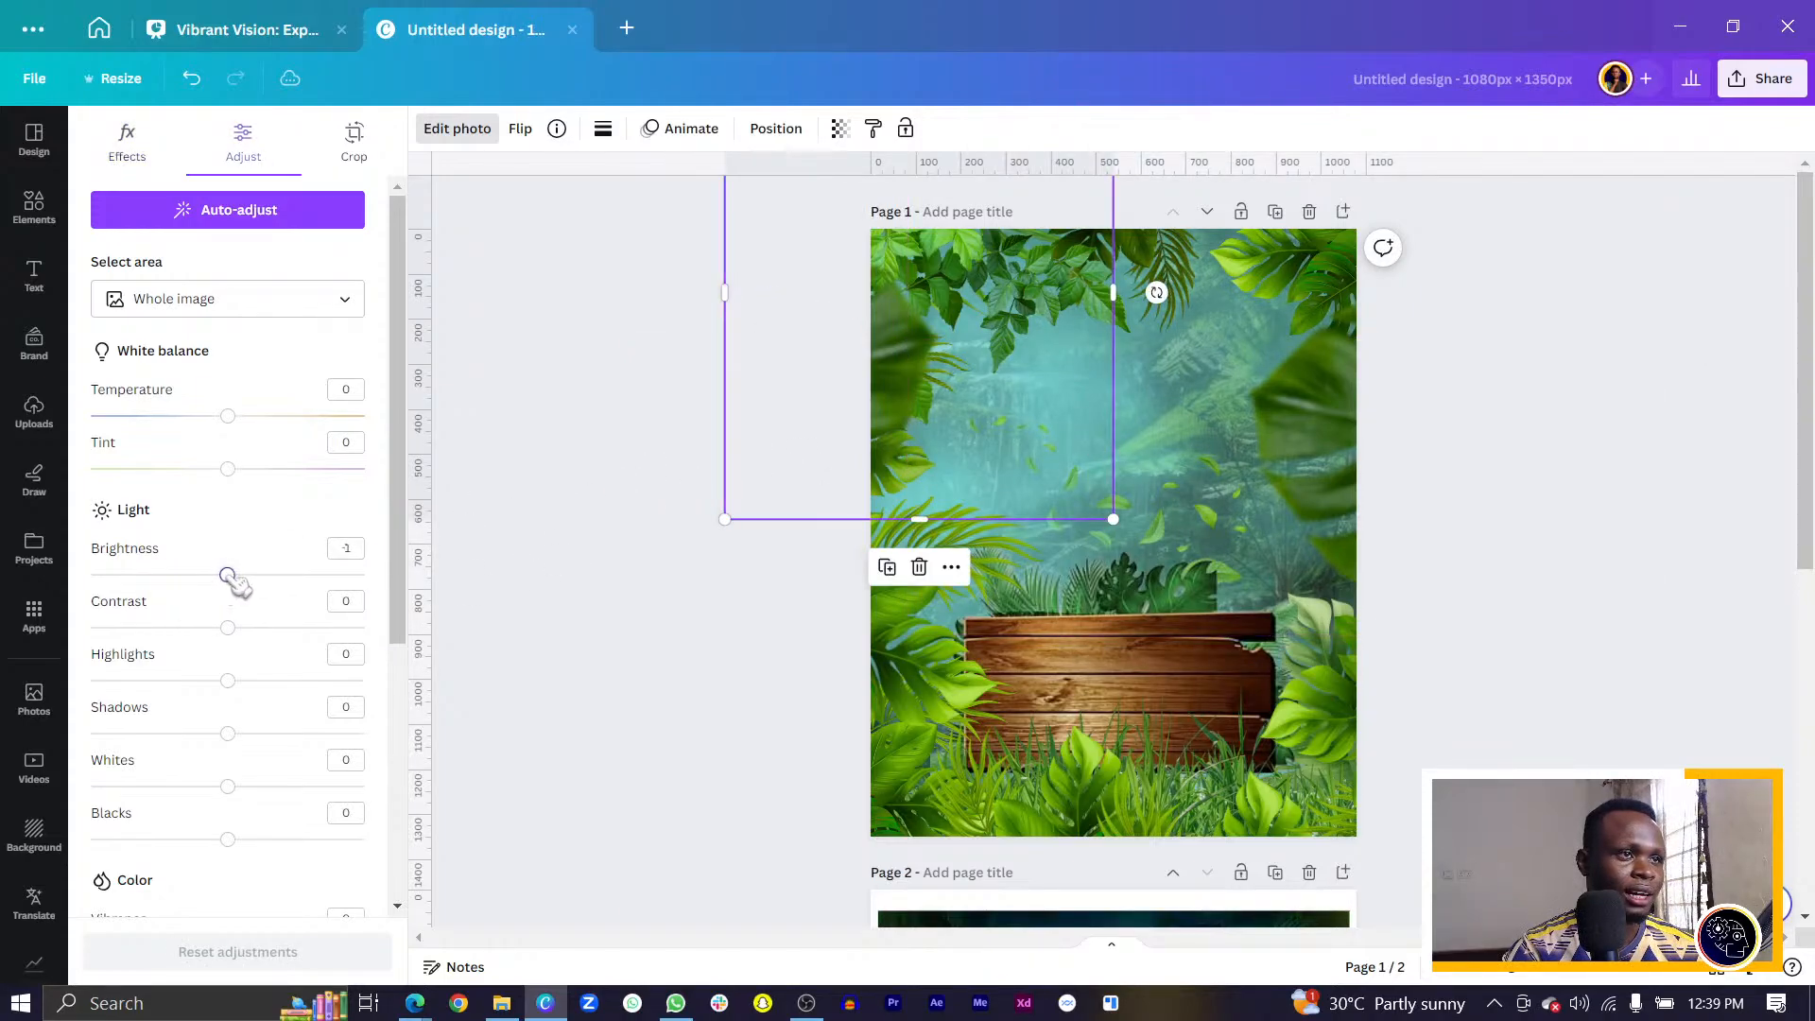
{"action": "left_click_drag", "start_coordinate": [231, 579], "coordinate": [213, 575]}
{"action": "key", "text": "ctrl+z"}
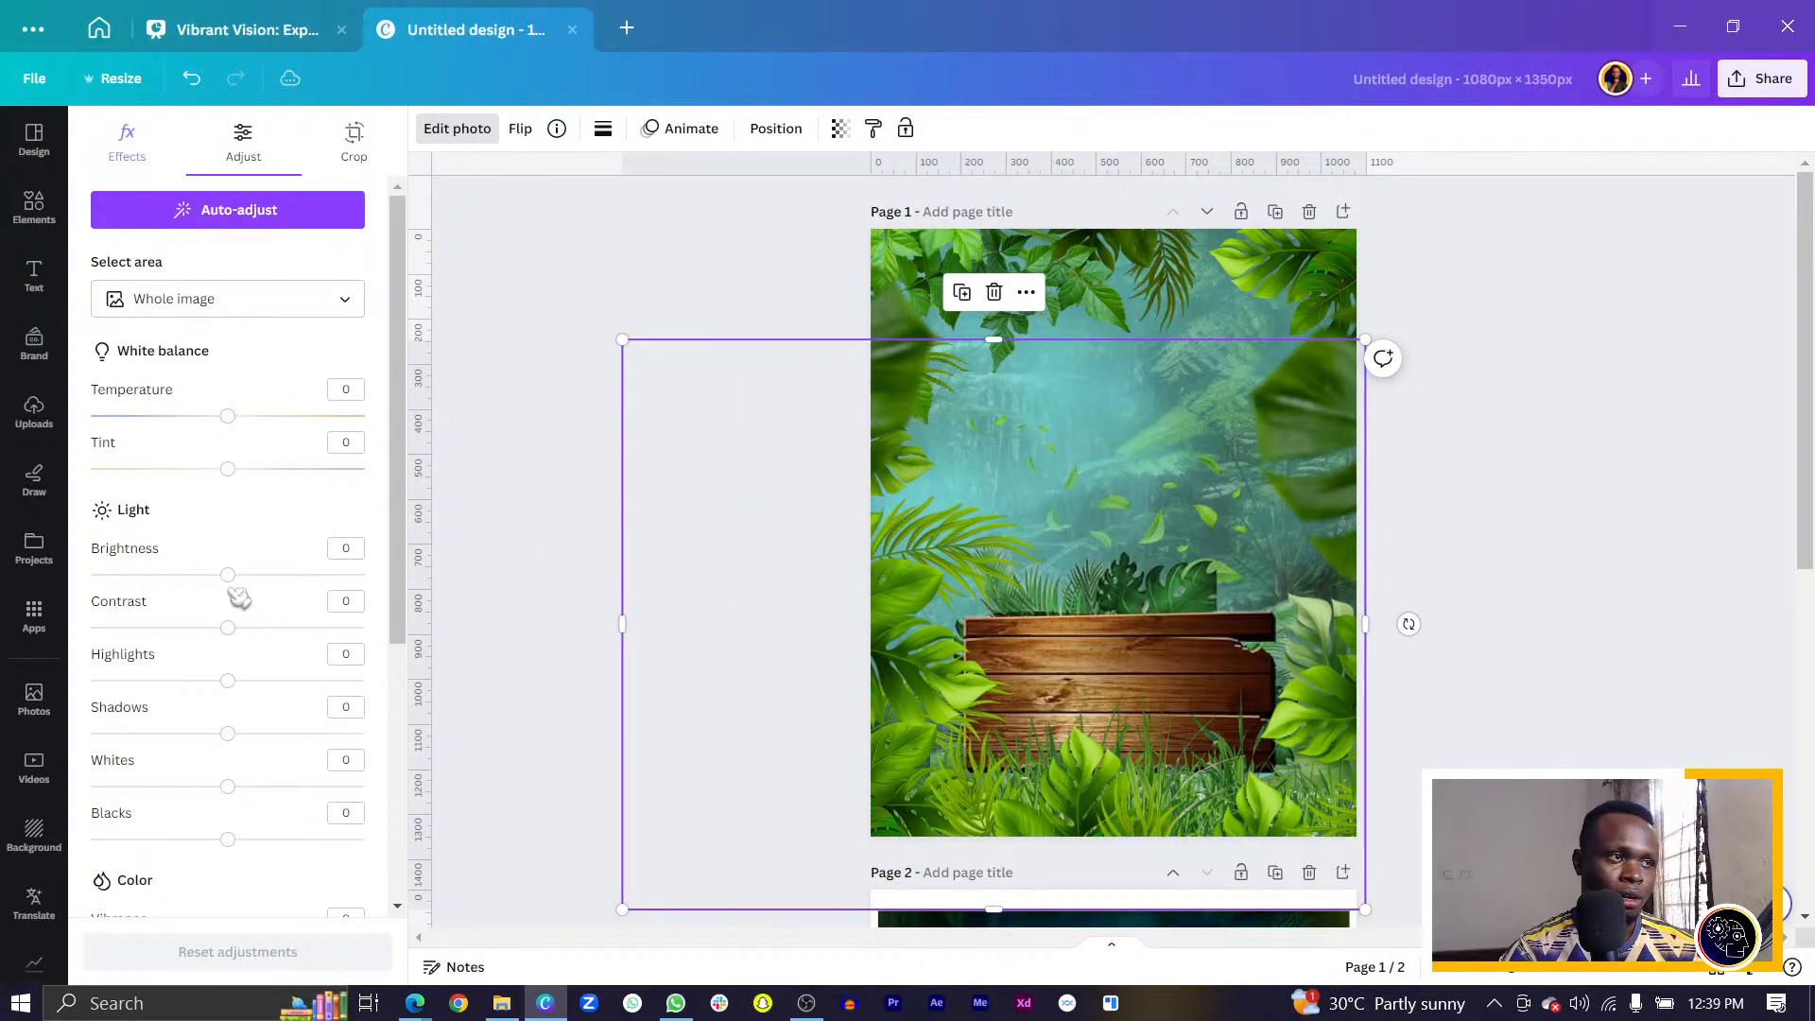
Set the brightness of the background fog layer over page 1's lower-left area to -62 and of the large upper-left one to -79.
{"action": "left_click_drag", "start_coordinate": [231, 577], "coordinate": [144, 576]}
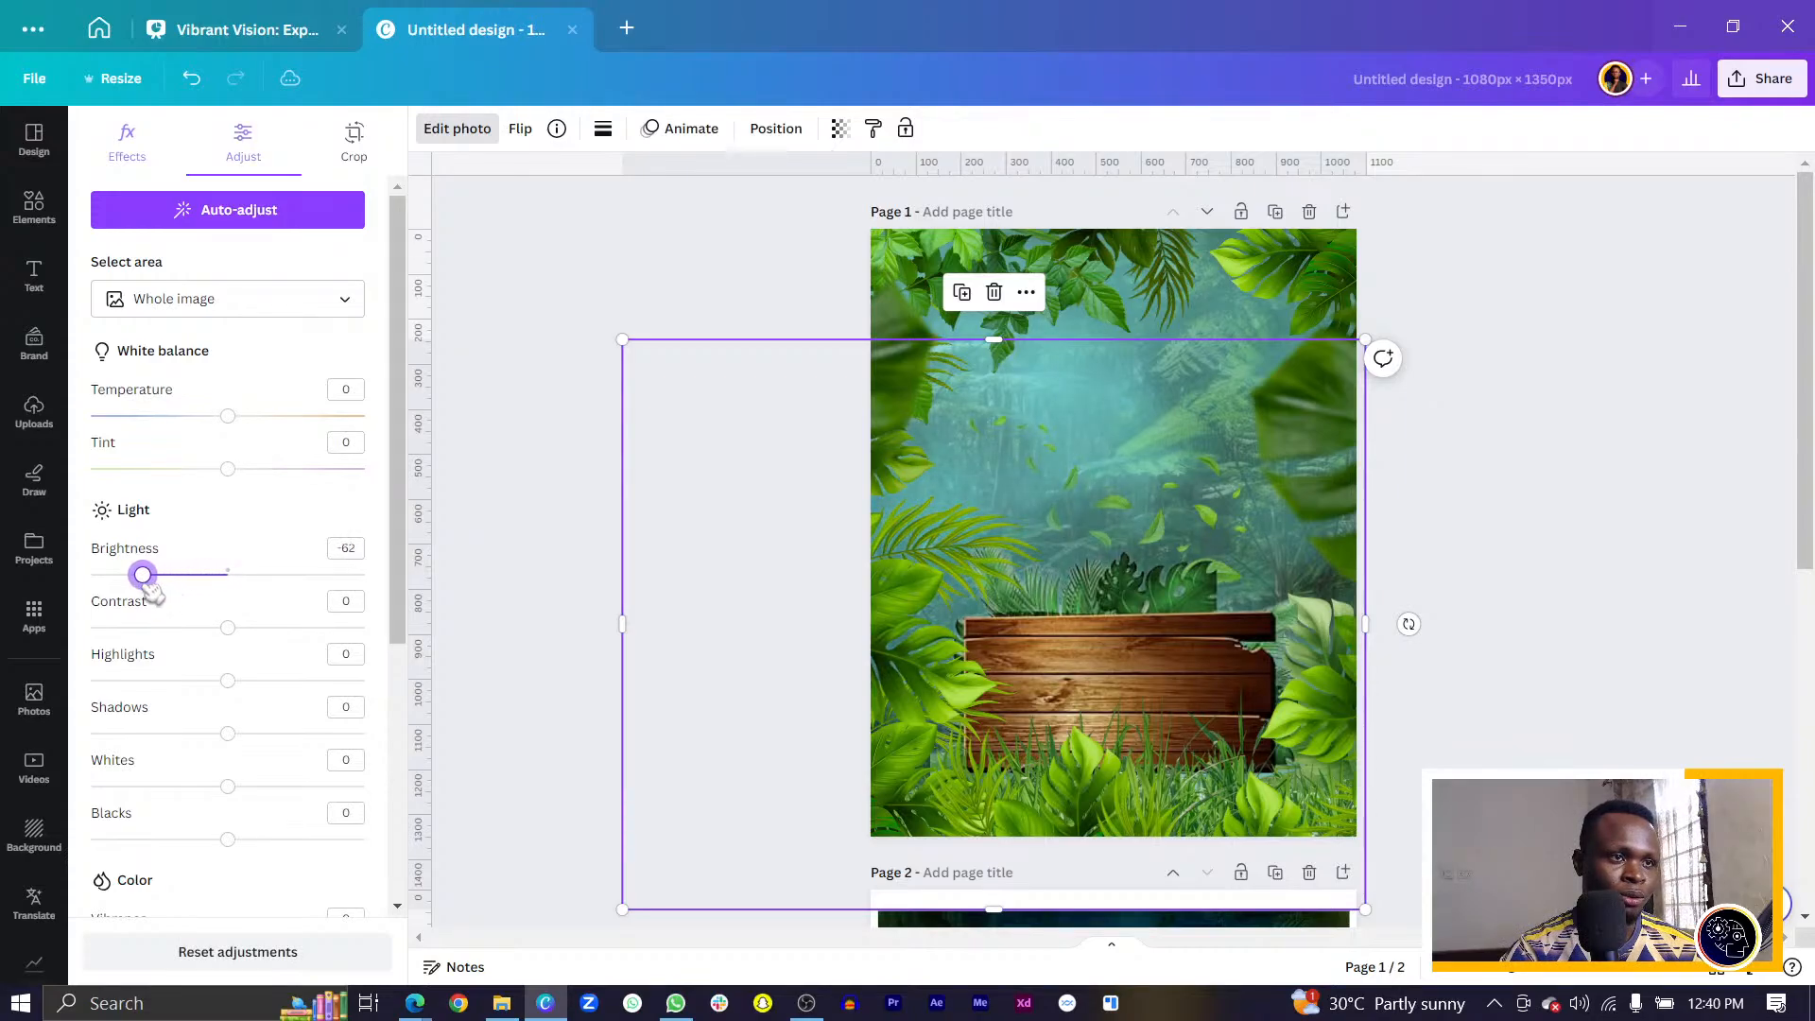
{"action": "left_click", "coordinate": [1095, 384], "text": "ctrl"}
{"action": "left_click", "coordinate": [1095, 383], "text": "ctrl"}
{"action": "left_click", "coordinate": [1096, 384], "text": "ctrl"}
{"action": "left_click", "coordinate": [1095, 383], "text": "ctrl"}
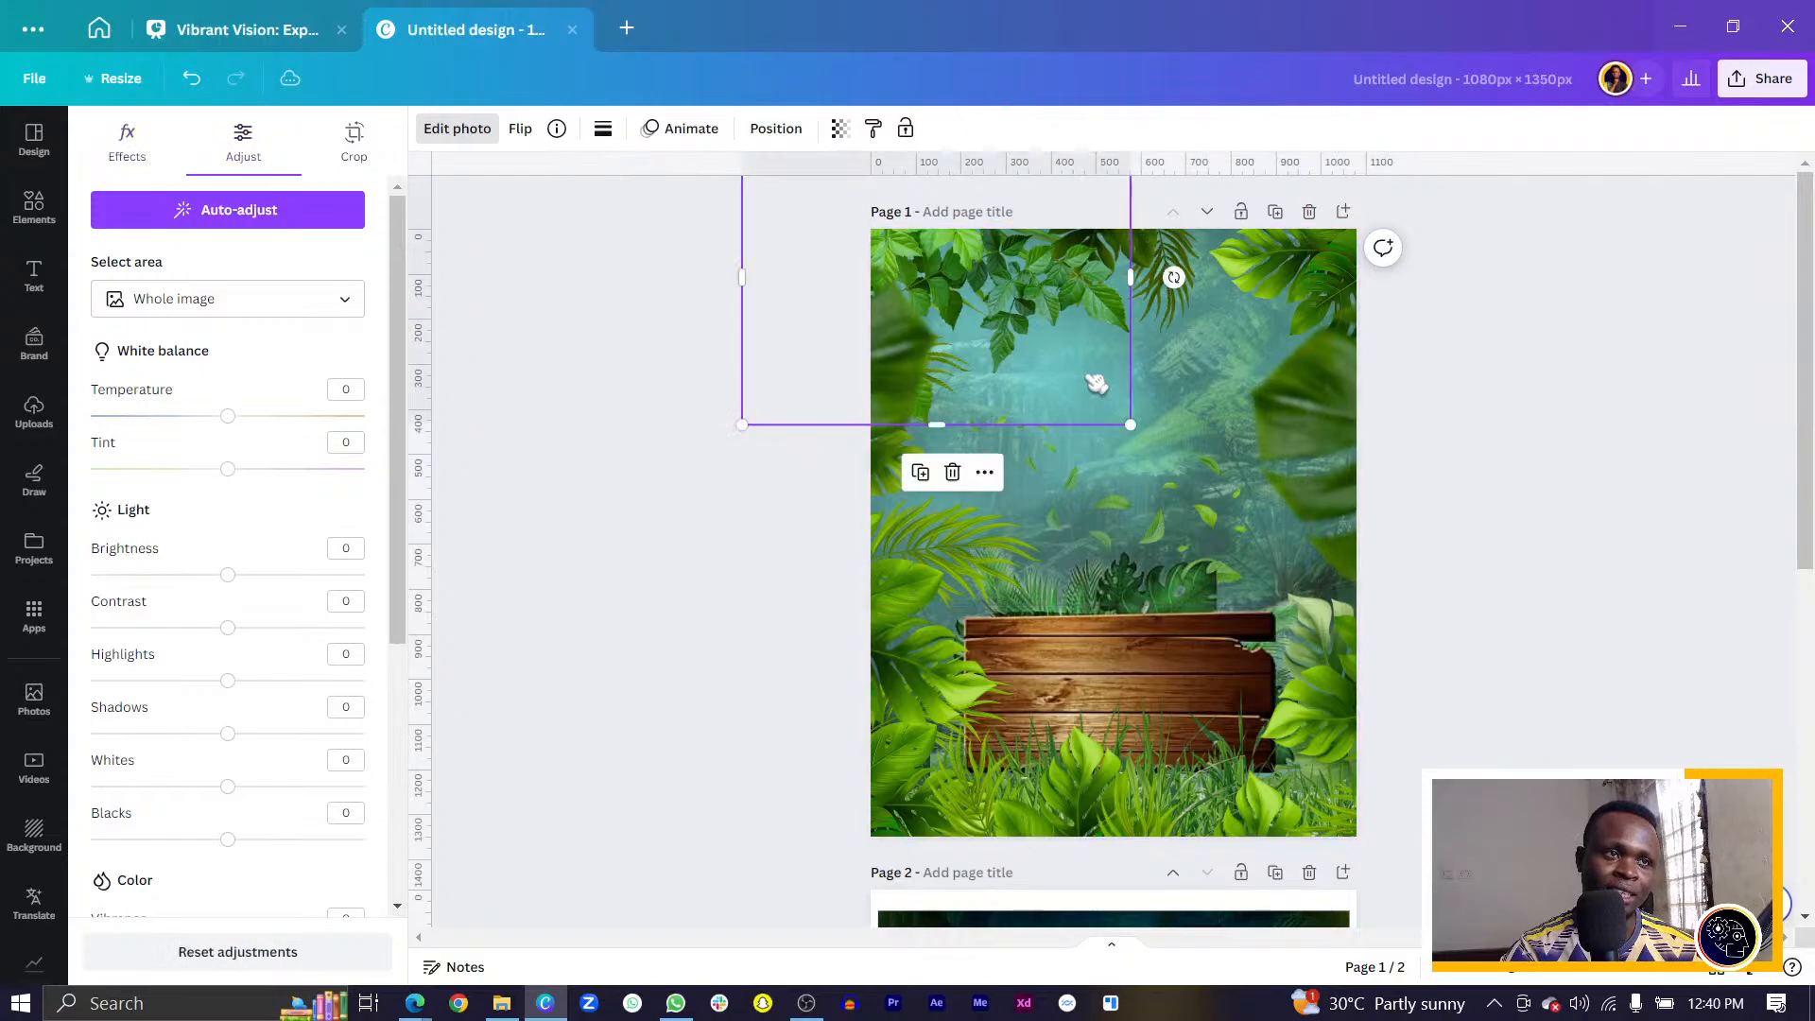
{"action": "left_click", "coordinate": [1095, 383], "text": "ctrl"}
{"action": "left_click", "coordinate": [1095, 383], "text": "ctrl"}
{"action": "left_click", "coordinate": [1096, 383], "text": "ctrl"}
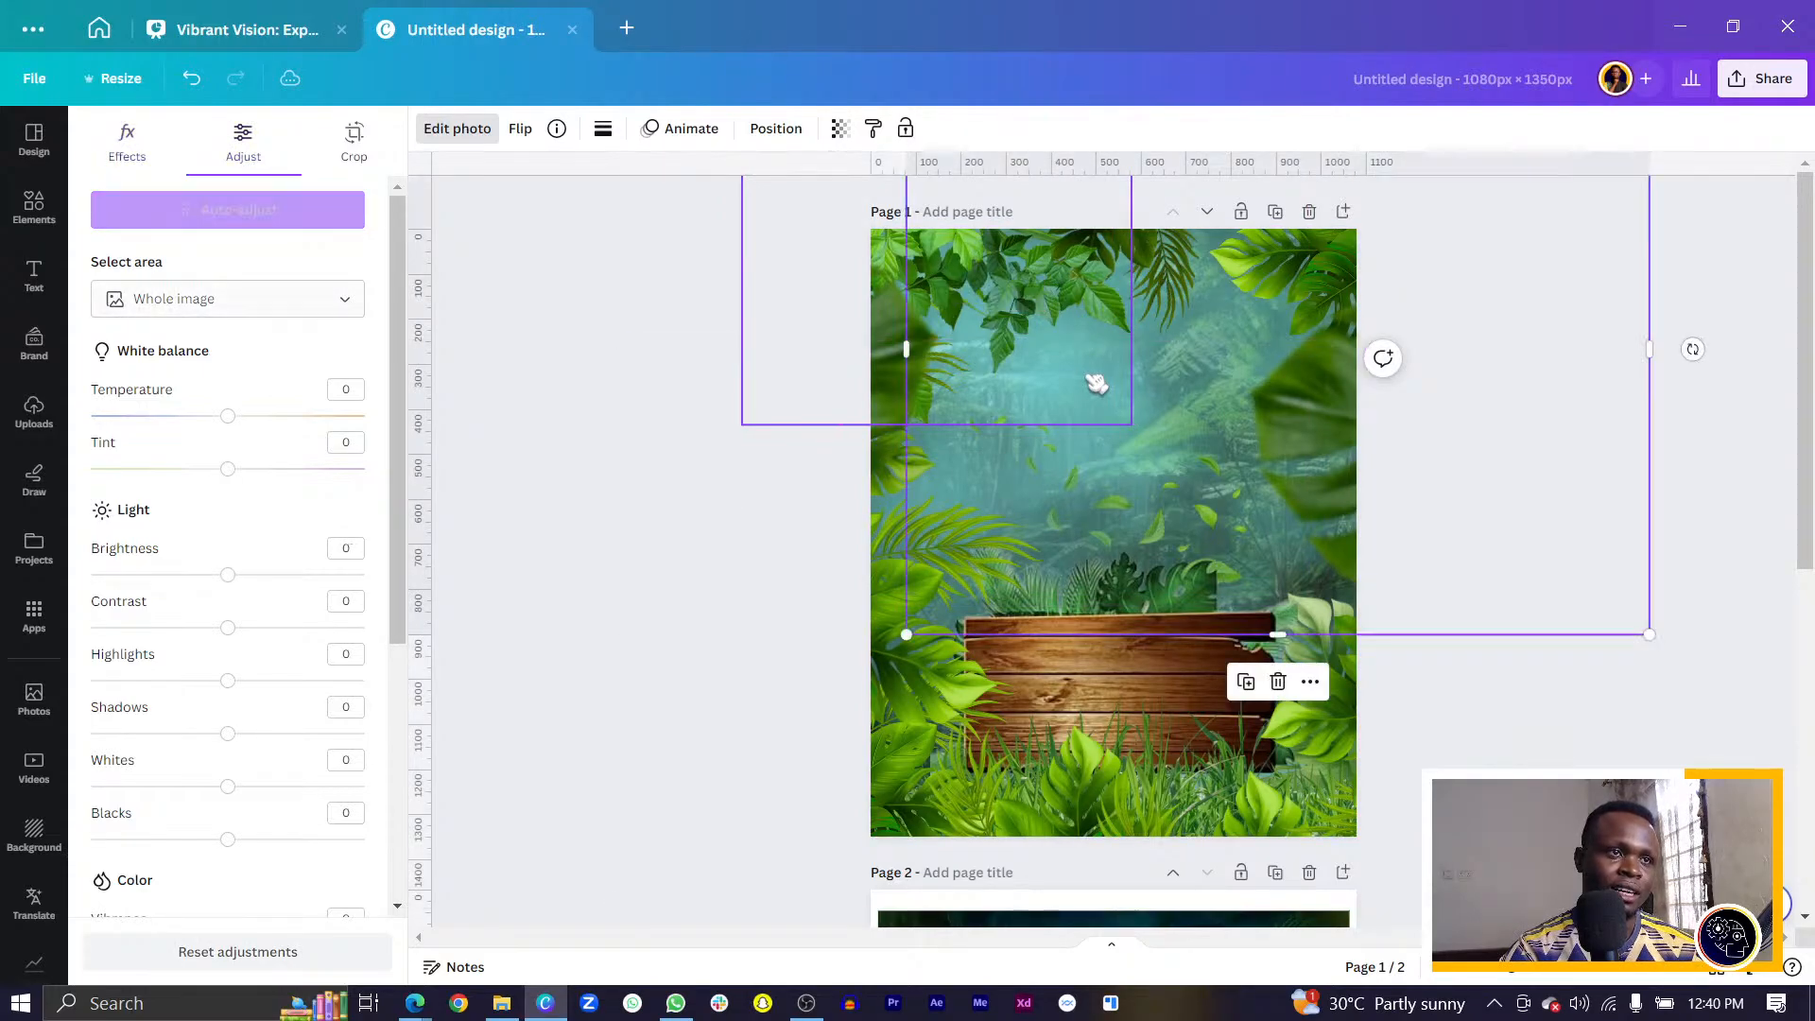
{"action": "left_click", "coordinate": [1074, 393], "text": "ctrl"}
{"action": "left_click", "coordinate": [1074, 393], "text": "ctrl"}
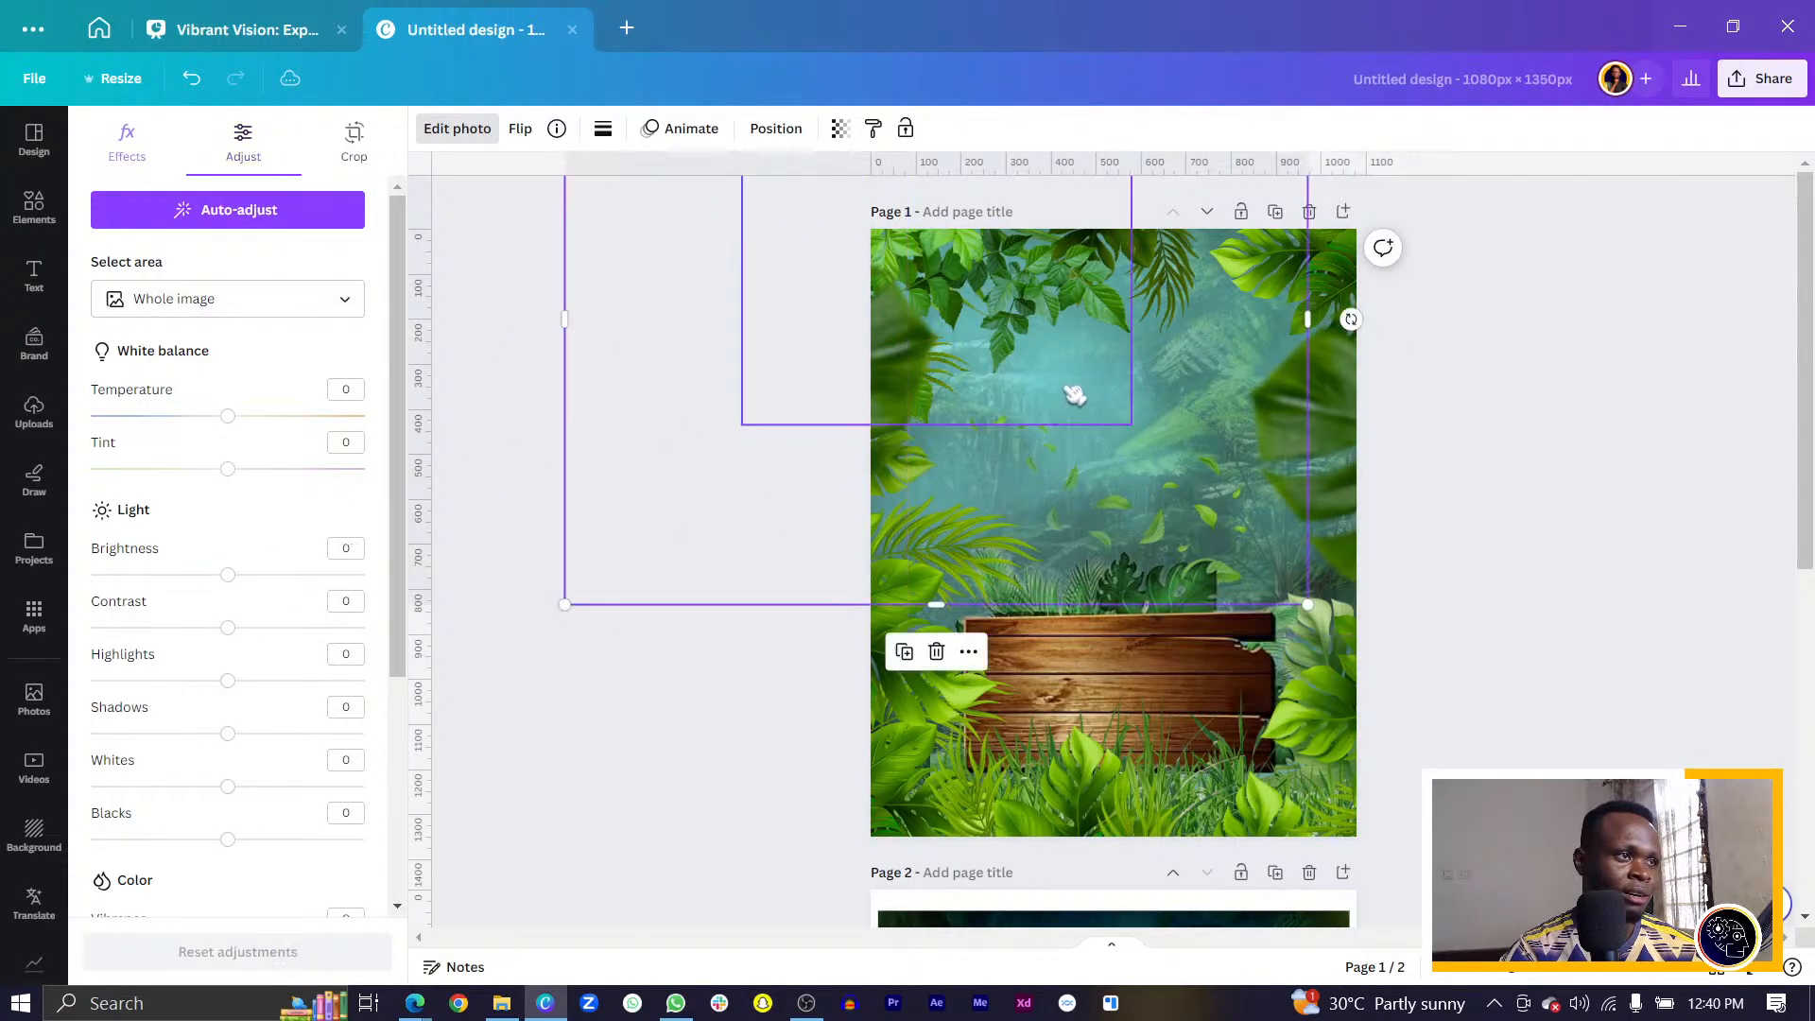
{"action": "left_click_drag", "start_coordinate": [237, 575], "coordinate": [130, 588]}
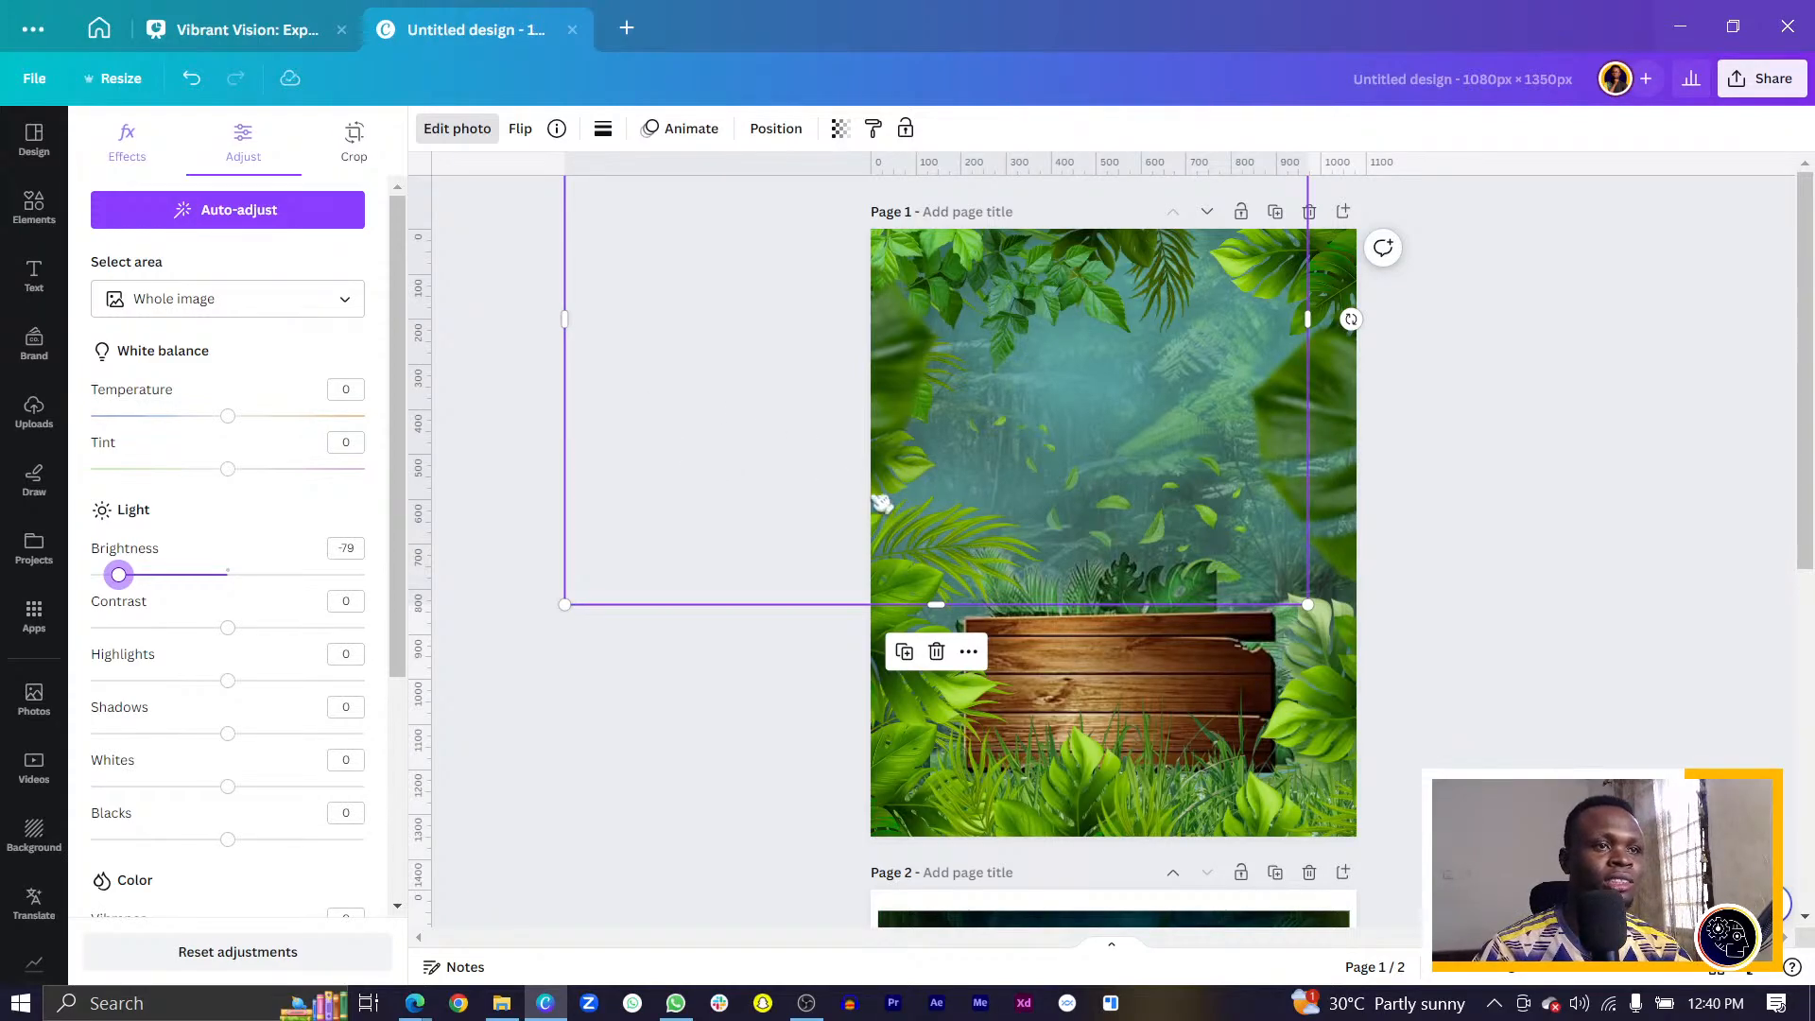
Move the rotated palm leaf at page 1's left edge slightly up and outward, and scale it down a little.
{"action": "left_click", "coordinate": [751, 664]}
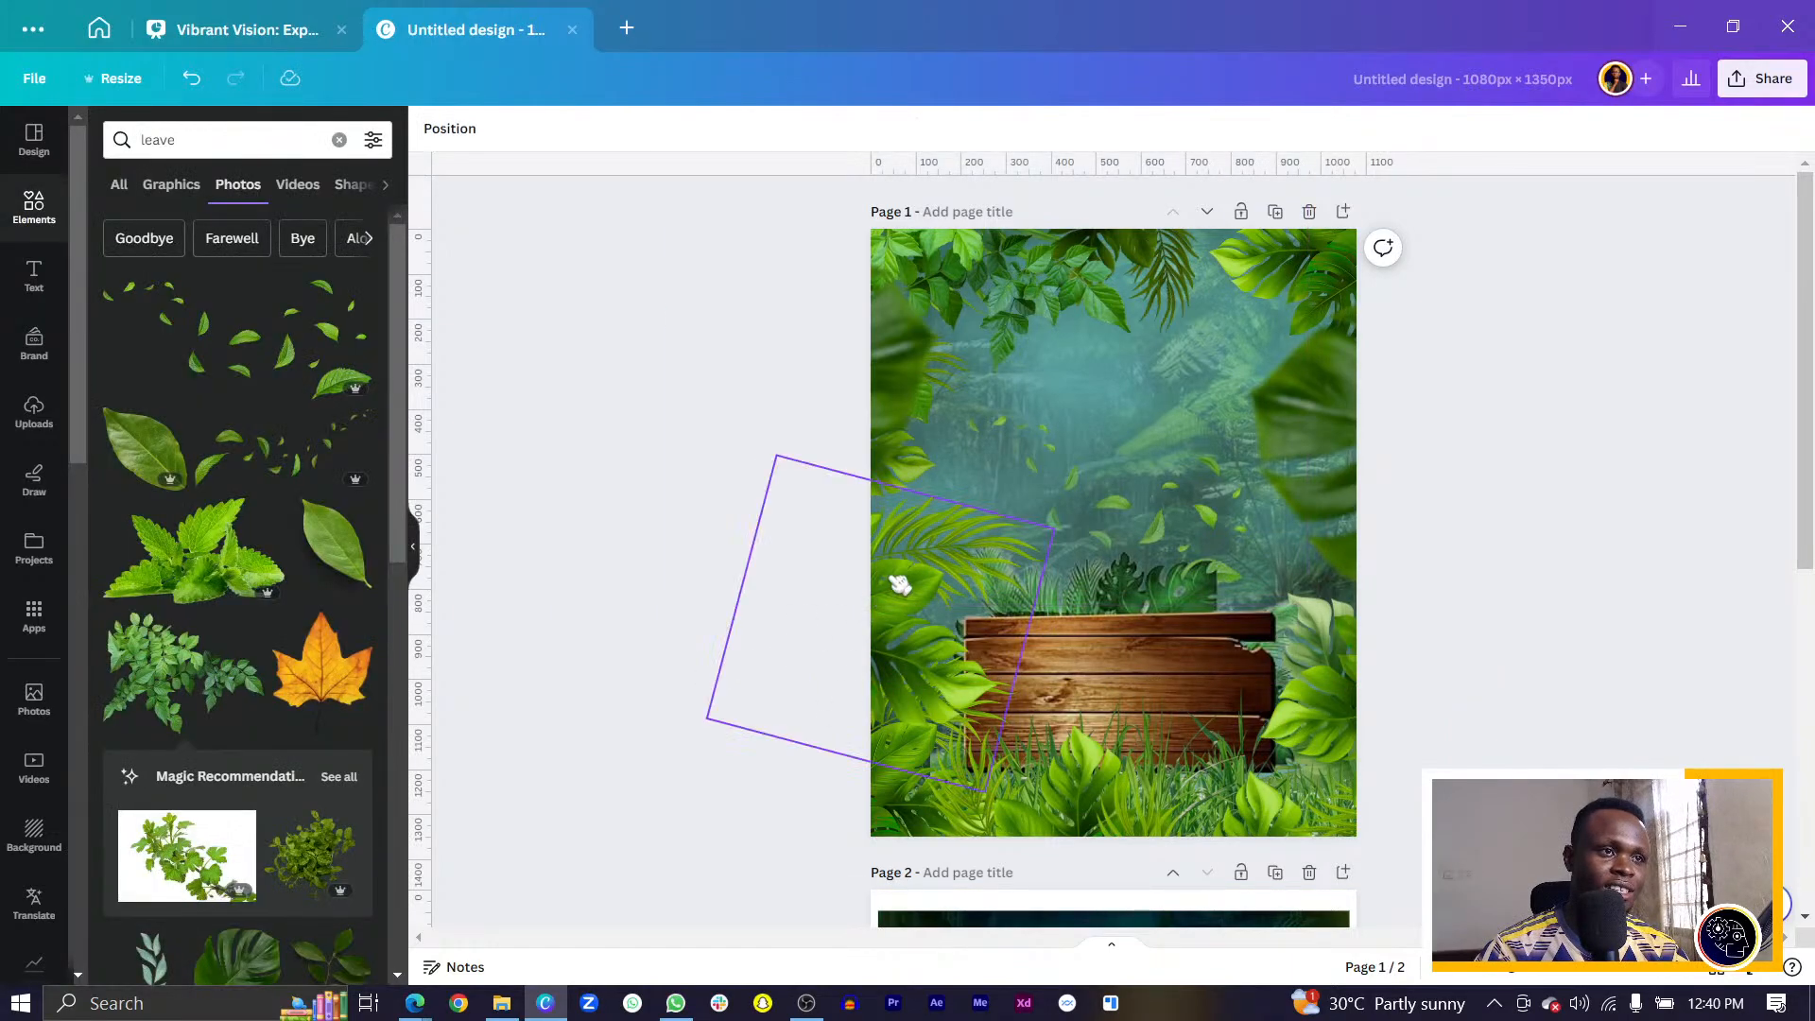
{"action": "left_click_drag", "start_coordinate": [899, 585], "coordinate": [871, 564]}
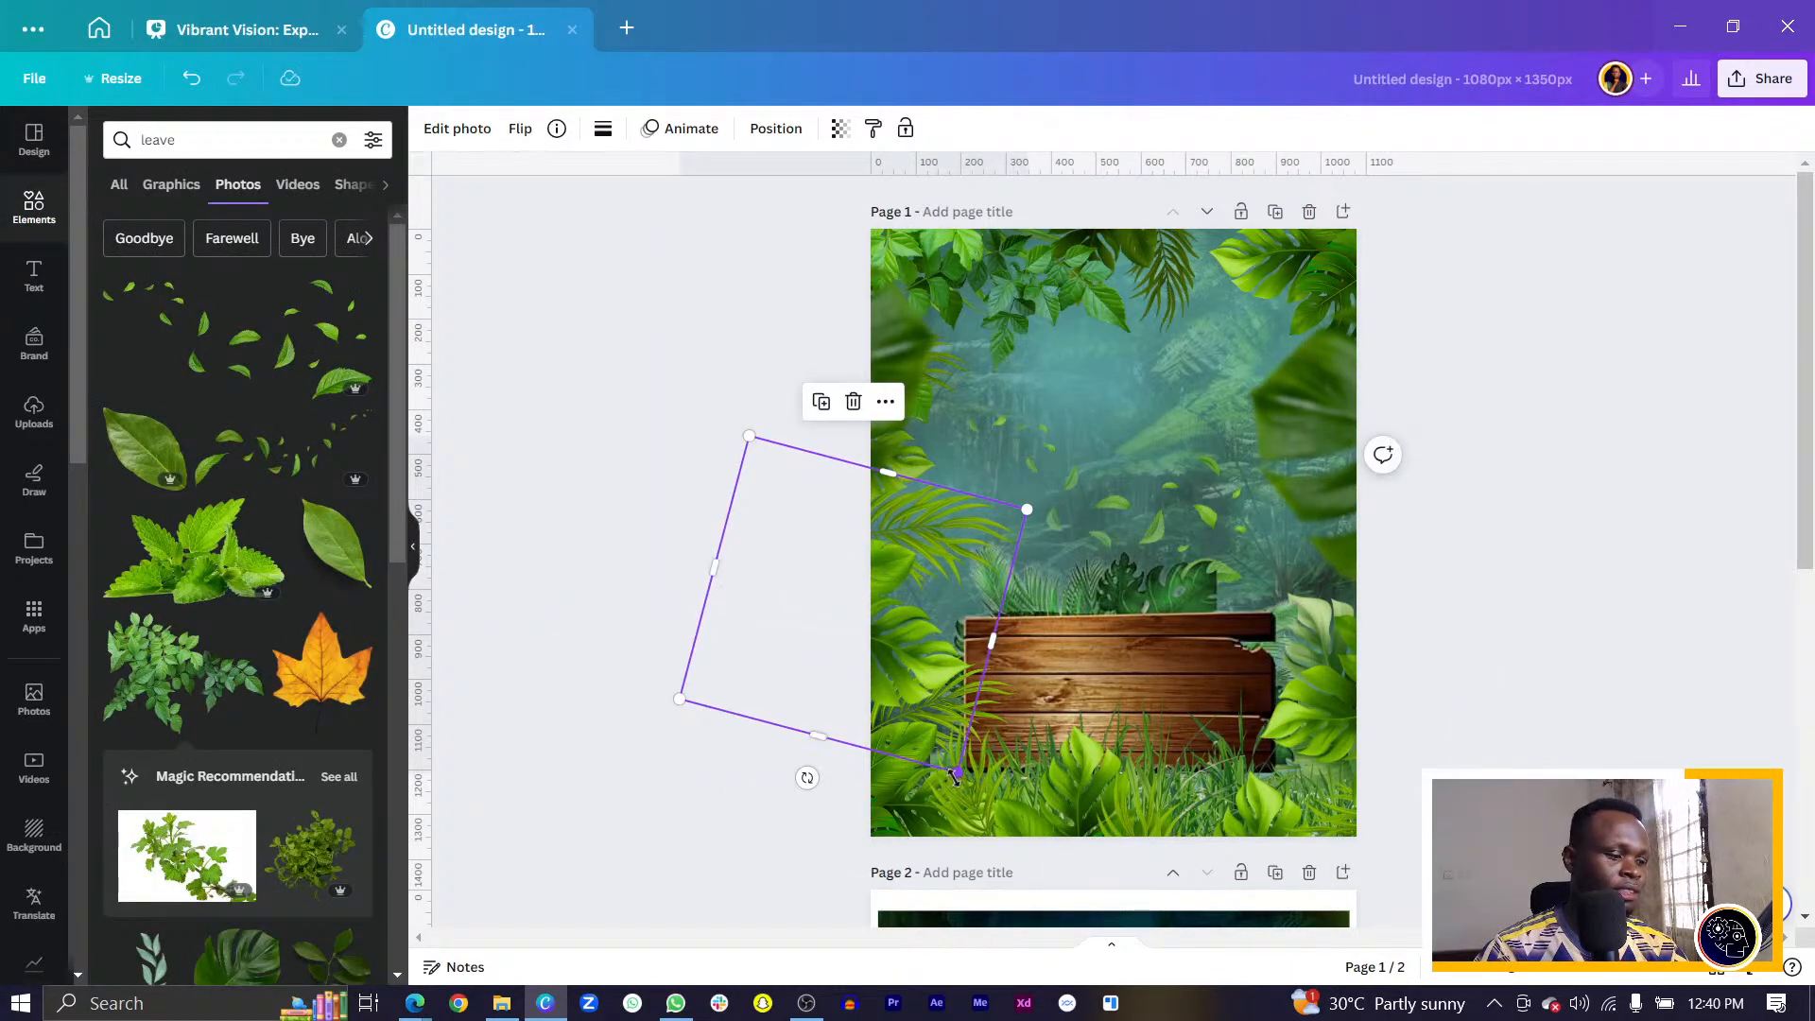
{"action": "left_click_drag", "start_coordinate": [955, 775], "coordinate": [944, 749]}
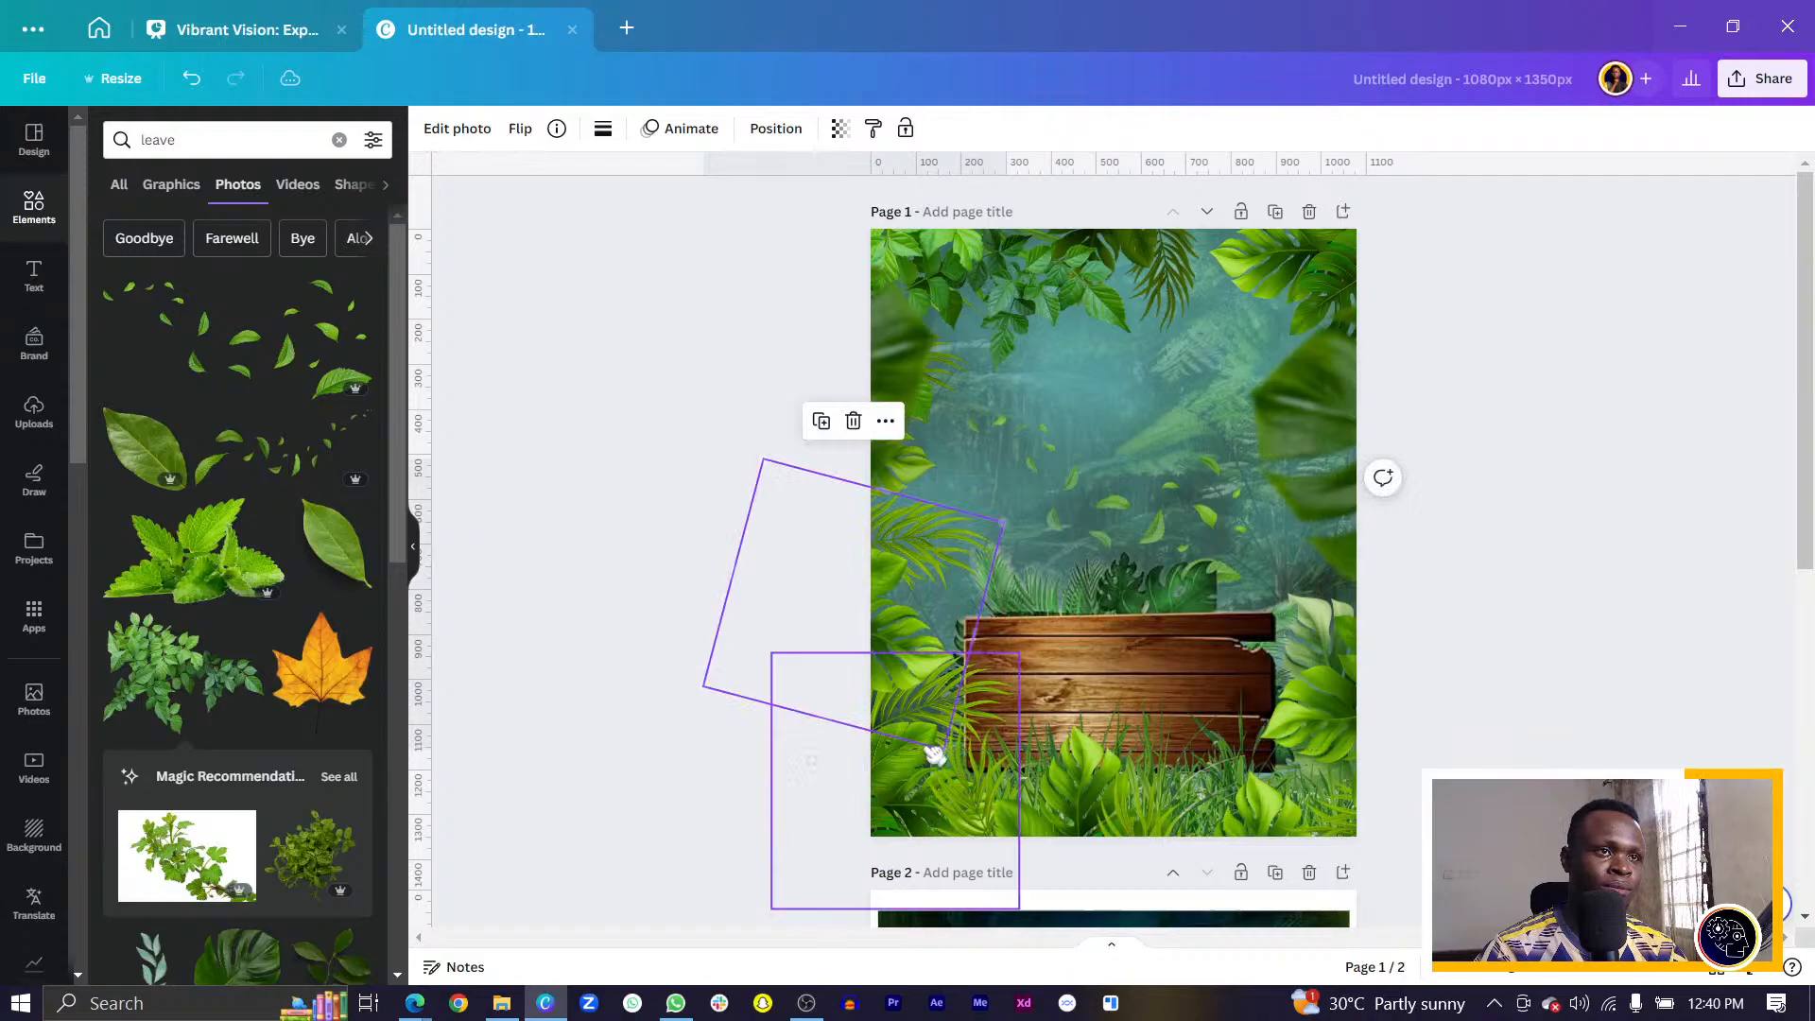
Shift the wooden board slightly left to X 114.1 px, keeping its vertical position.
{"action": "left_click", "coordinate": [1106, 705]}
{"action": "left_click", "coordinate": [797, 140]}
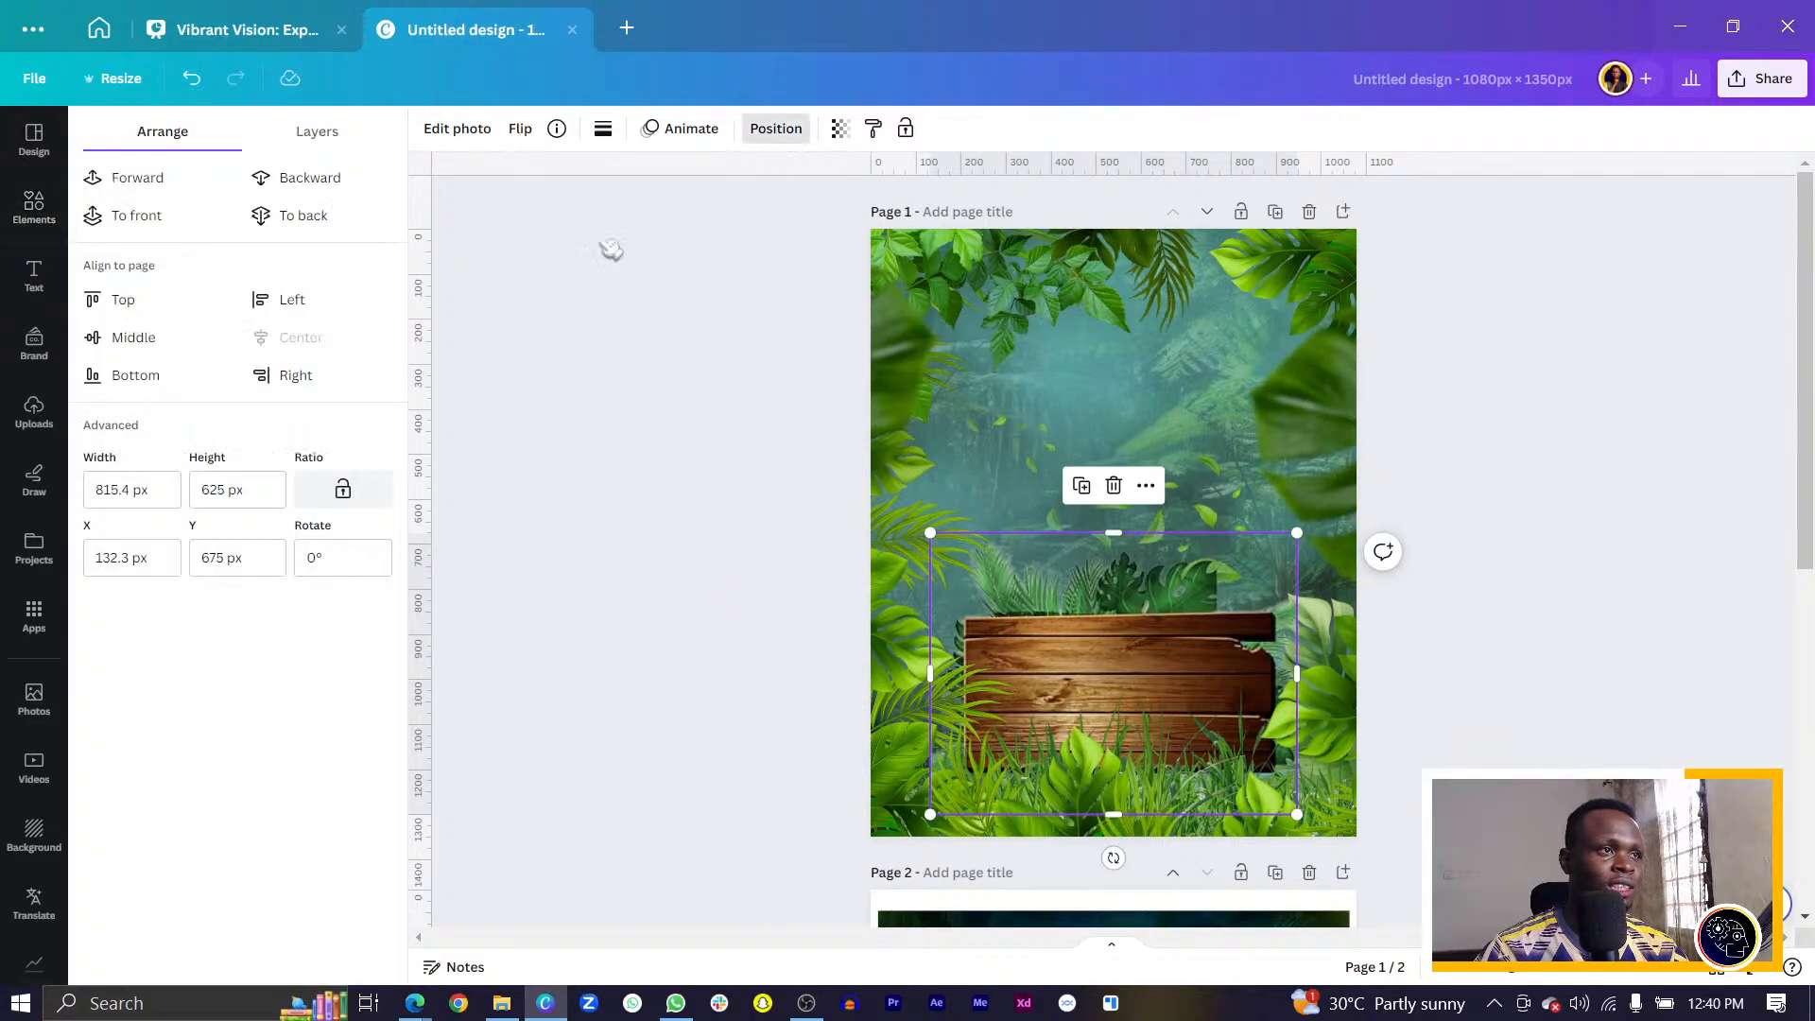
{"action": "left_click_drag", "start_coordinate": [1098, 651], "coordinate": [1090, 650]}
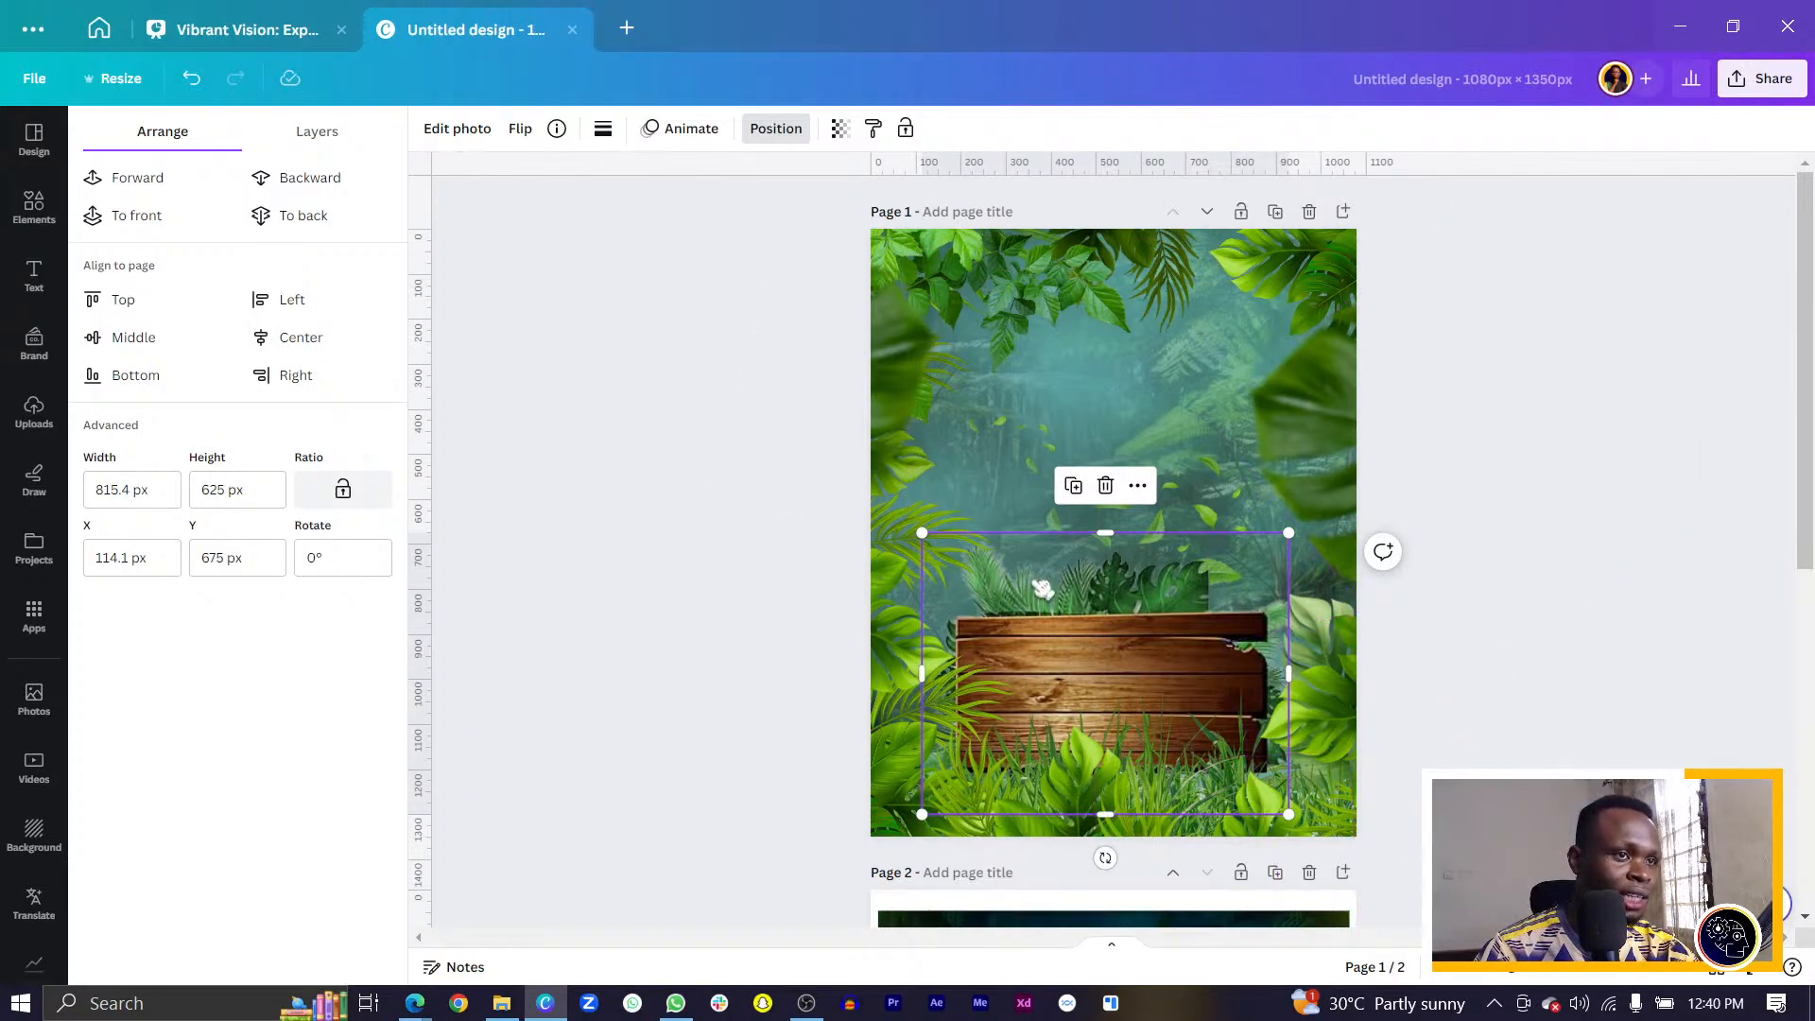
Set the wooden board's saturation to 40 and crop the top of its image to cut off the foliage above the planks.
{"action": "left_click", "coordinate": [458, 129]}
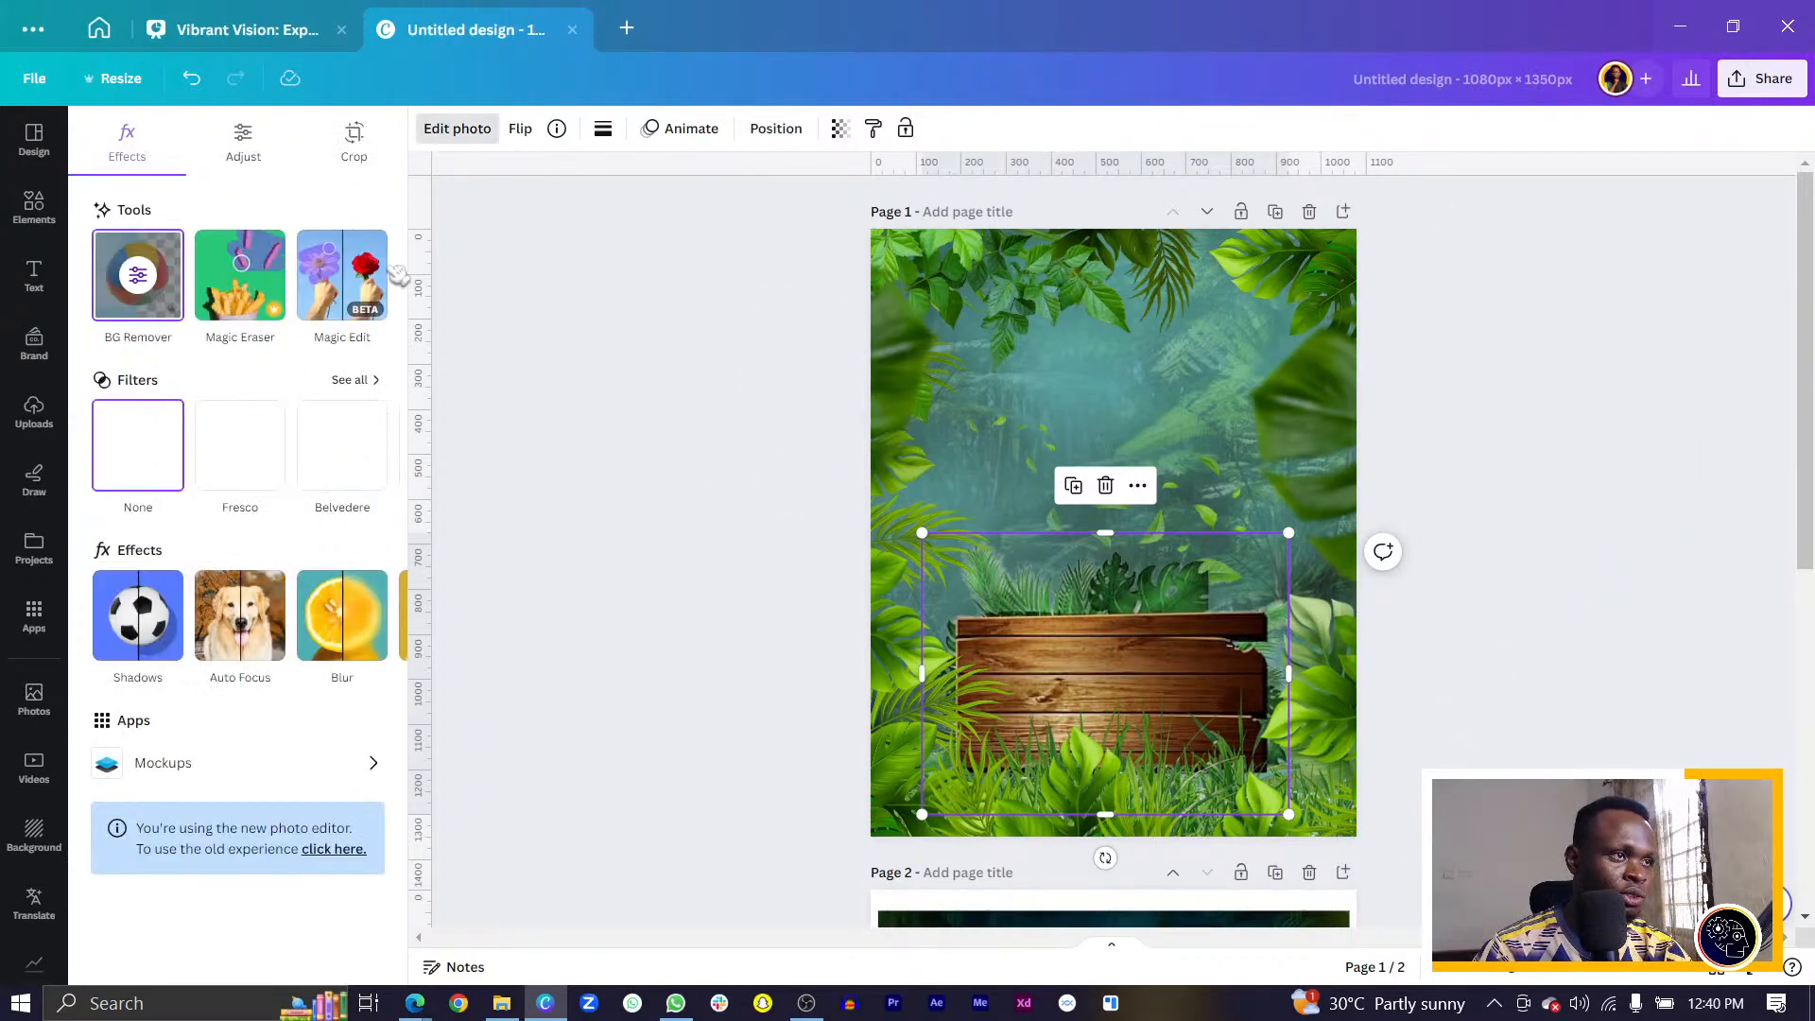
{"action": "left_click", "coordinate": [244, 146]}
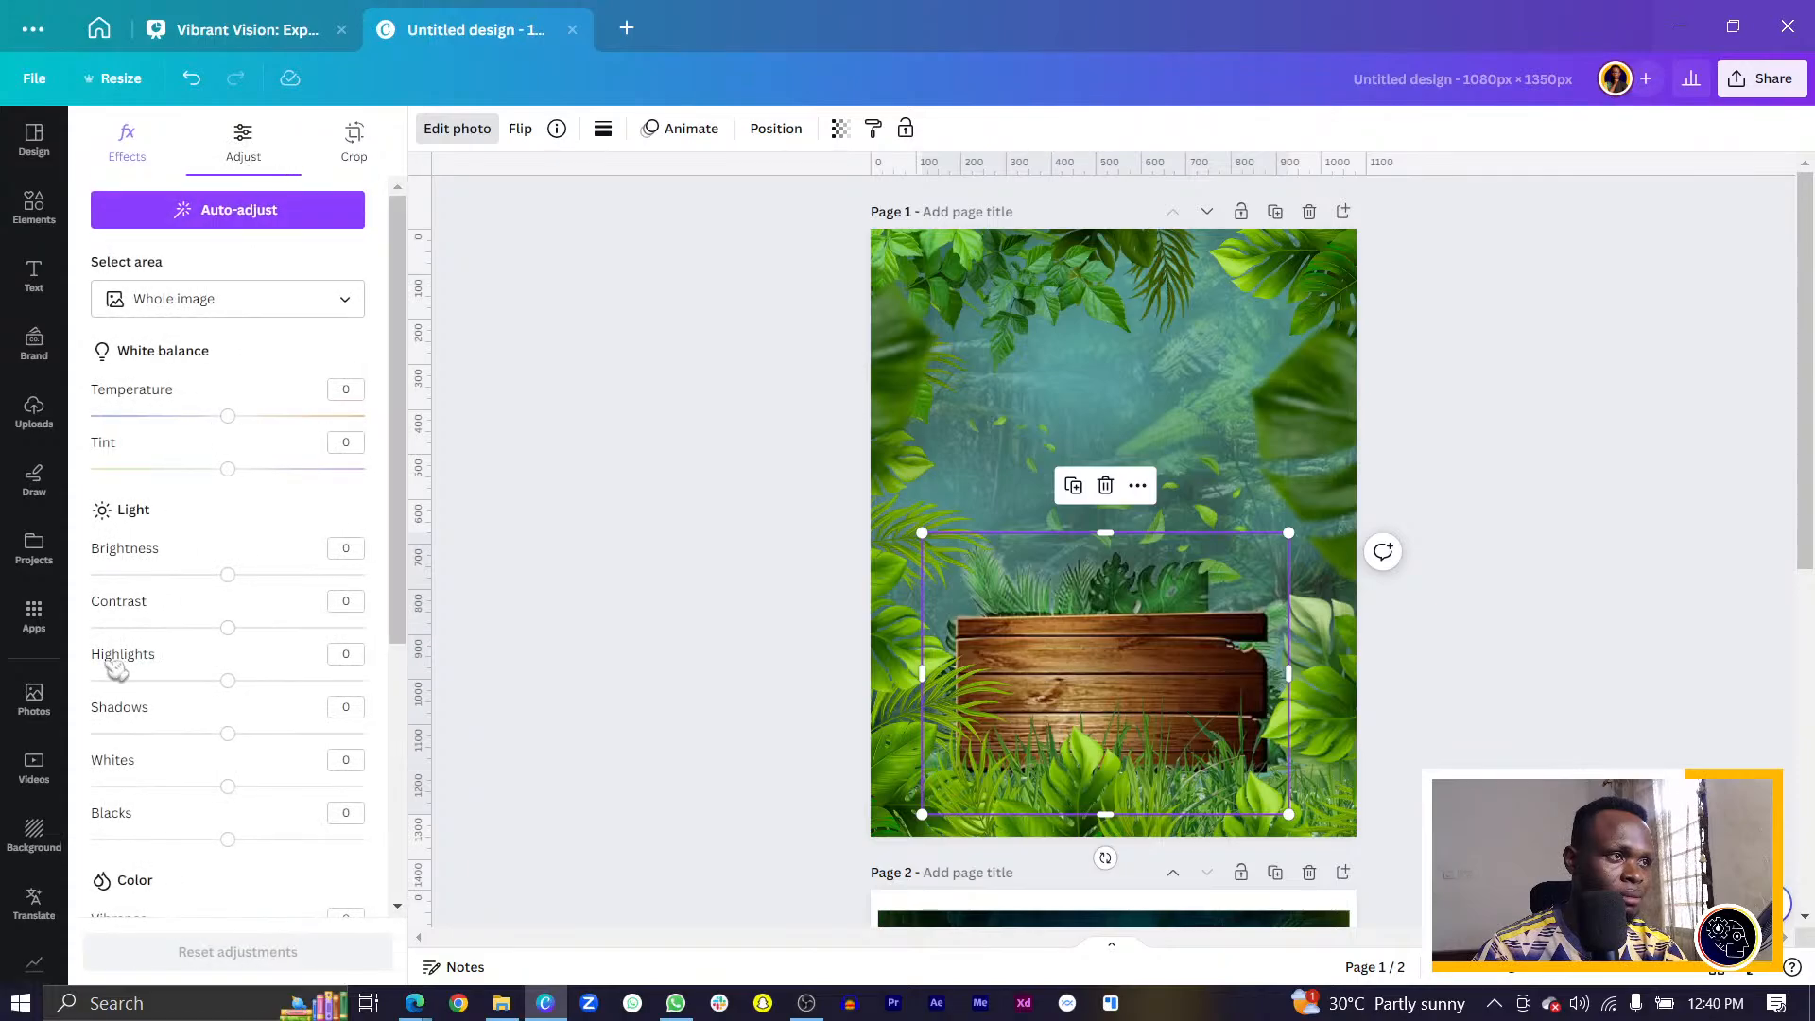
{"action": "scroll", "coordinate": [244, 737], "scroll_direction": "down", "scroll_amount": 3}
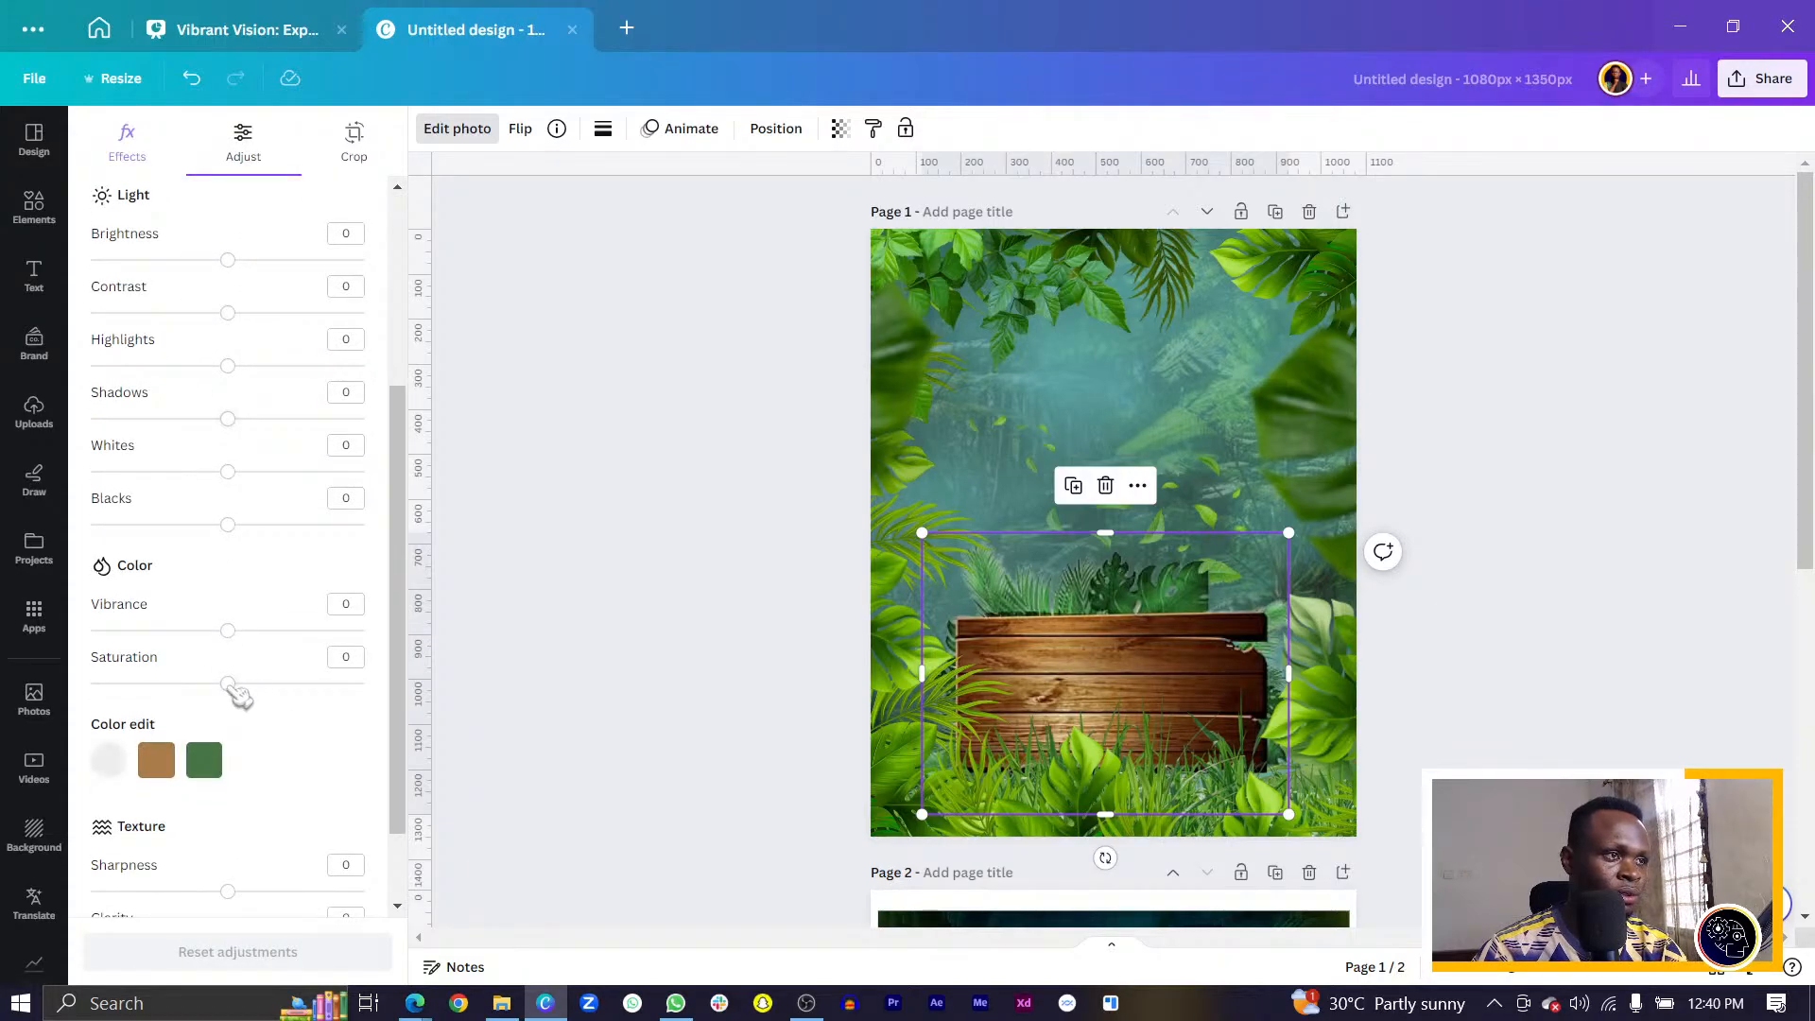
{"action": "left_click_drag", "start_coordinate": [228, 684], "coordinate": [271, 683]}
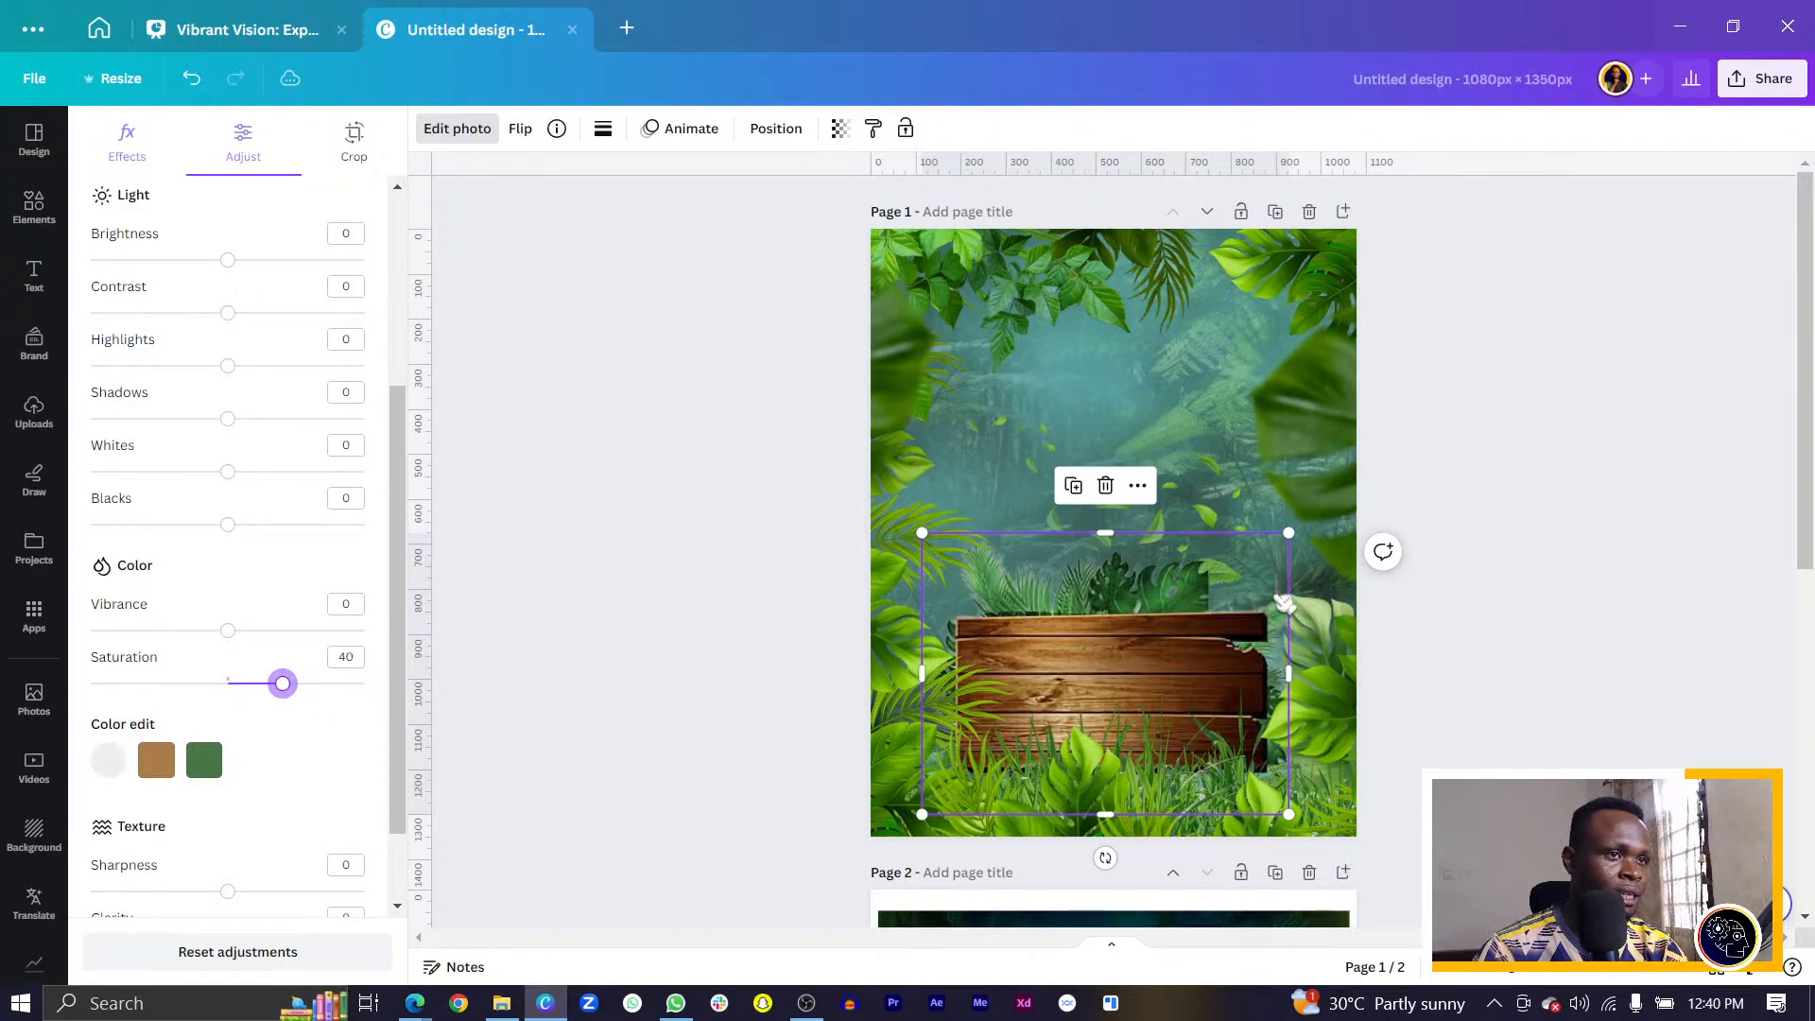
{"action": "left_click_drag", "start_coordinate": [1105, 535], "coordinate": [1131, 611]}
{"action": "left_click", "coordinate": [762, 681]}
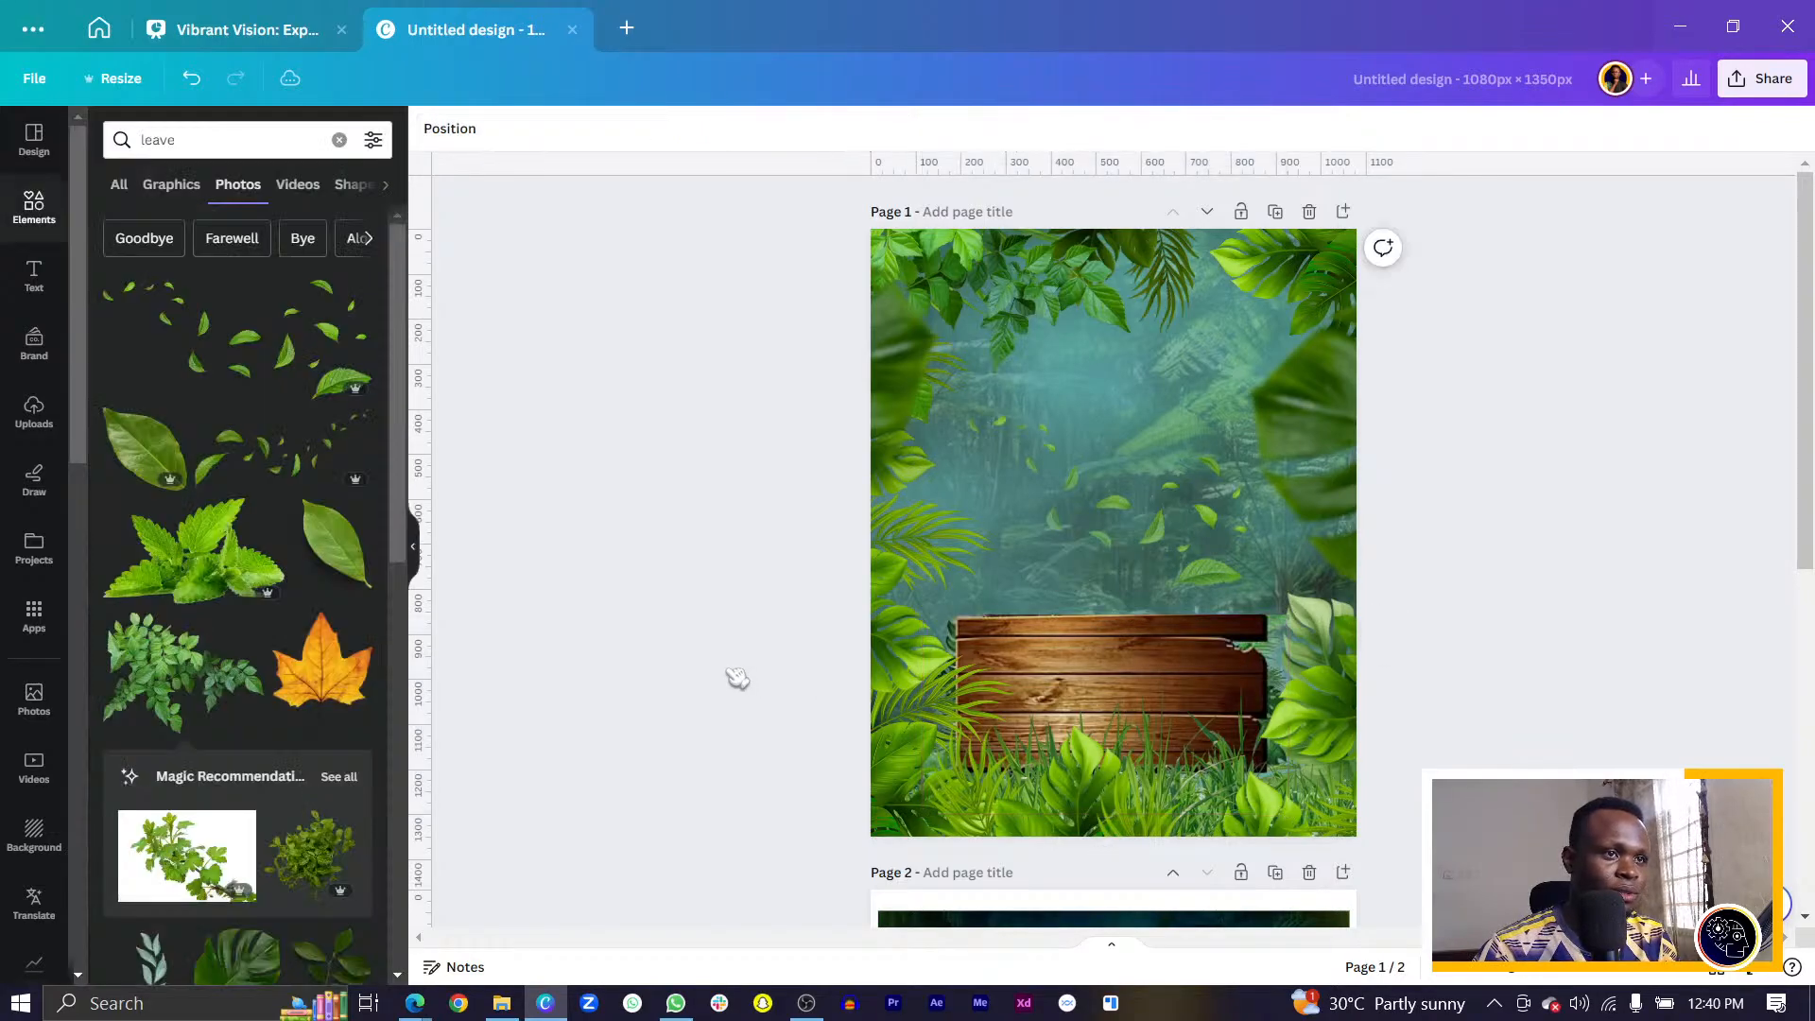
Try a scaled-down leafy branch photo over the wooden board's upper-left corner, and delete it.
{"action": "left_click", "coordinate": [147, 678]}
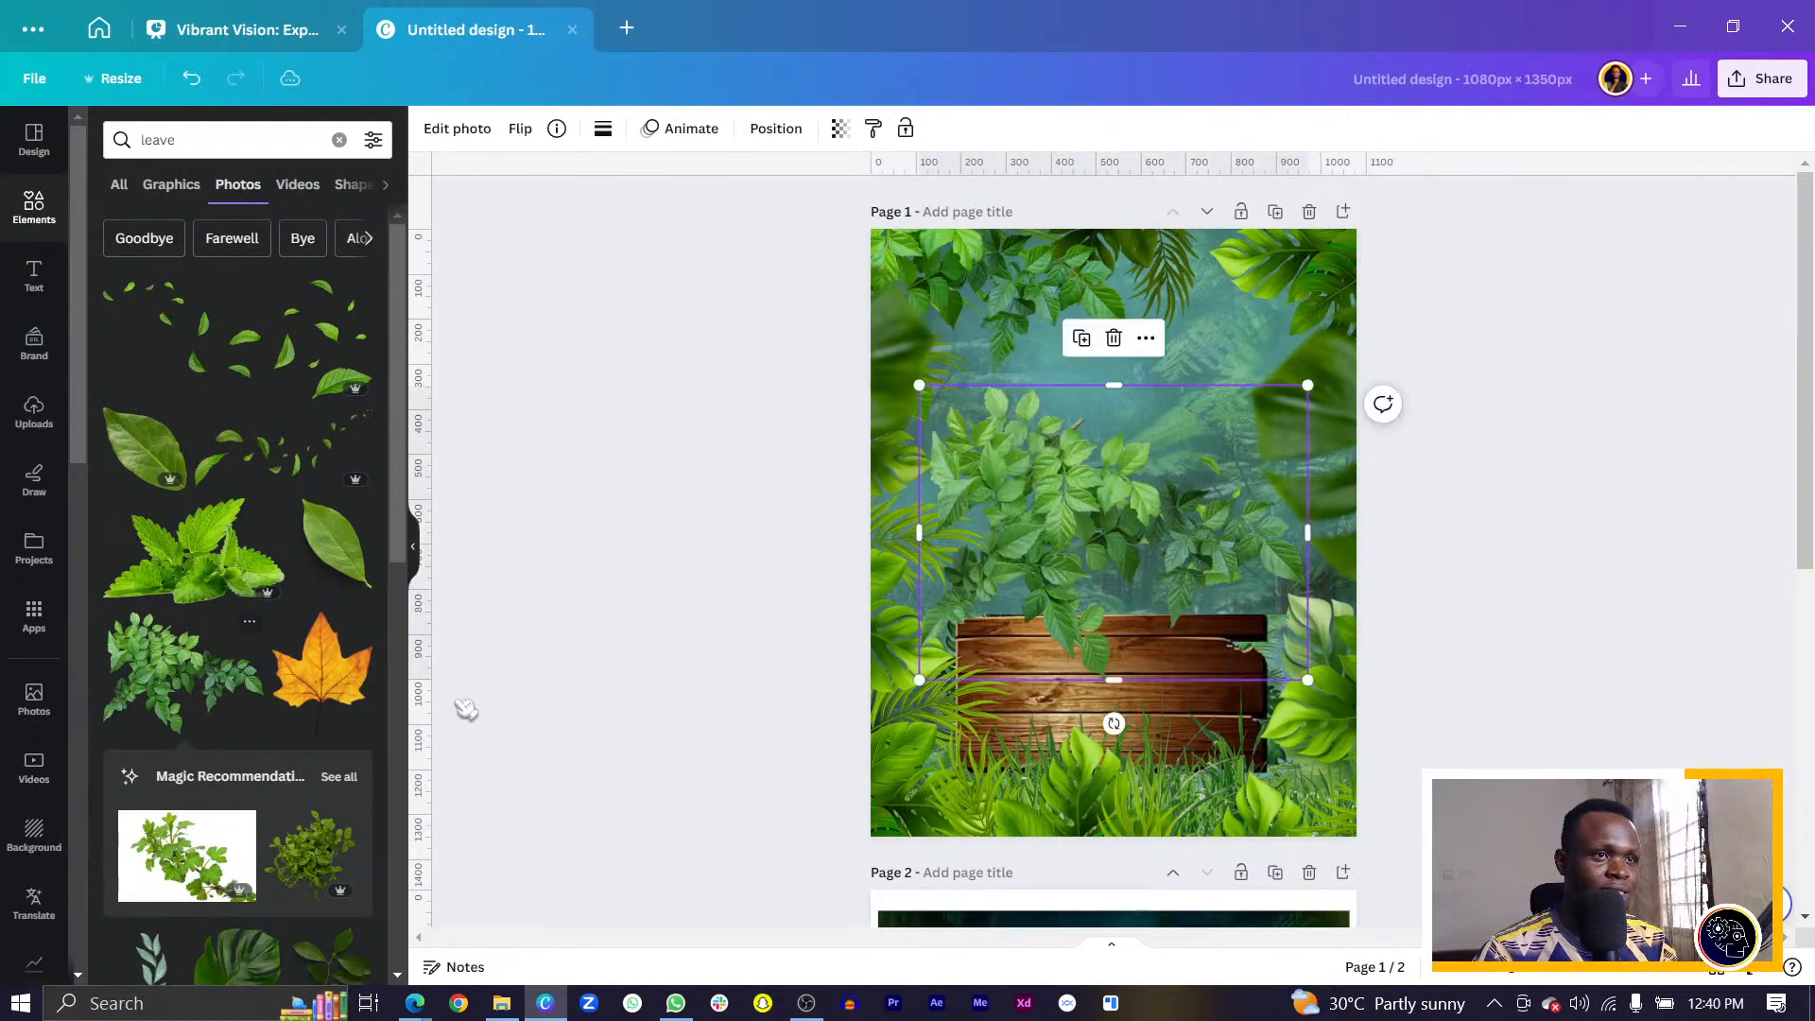
{"action": "scroll", "coordinate": [746, 719], "scroll_direction": "up", "scroll_amount": 5}
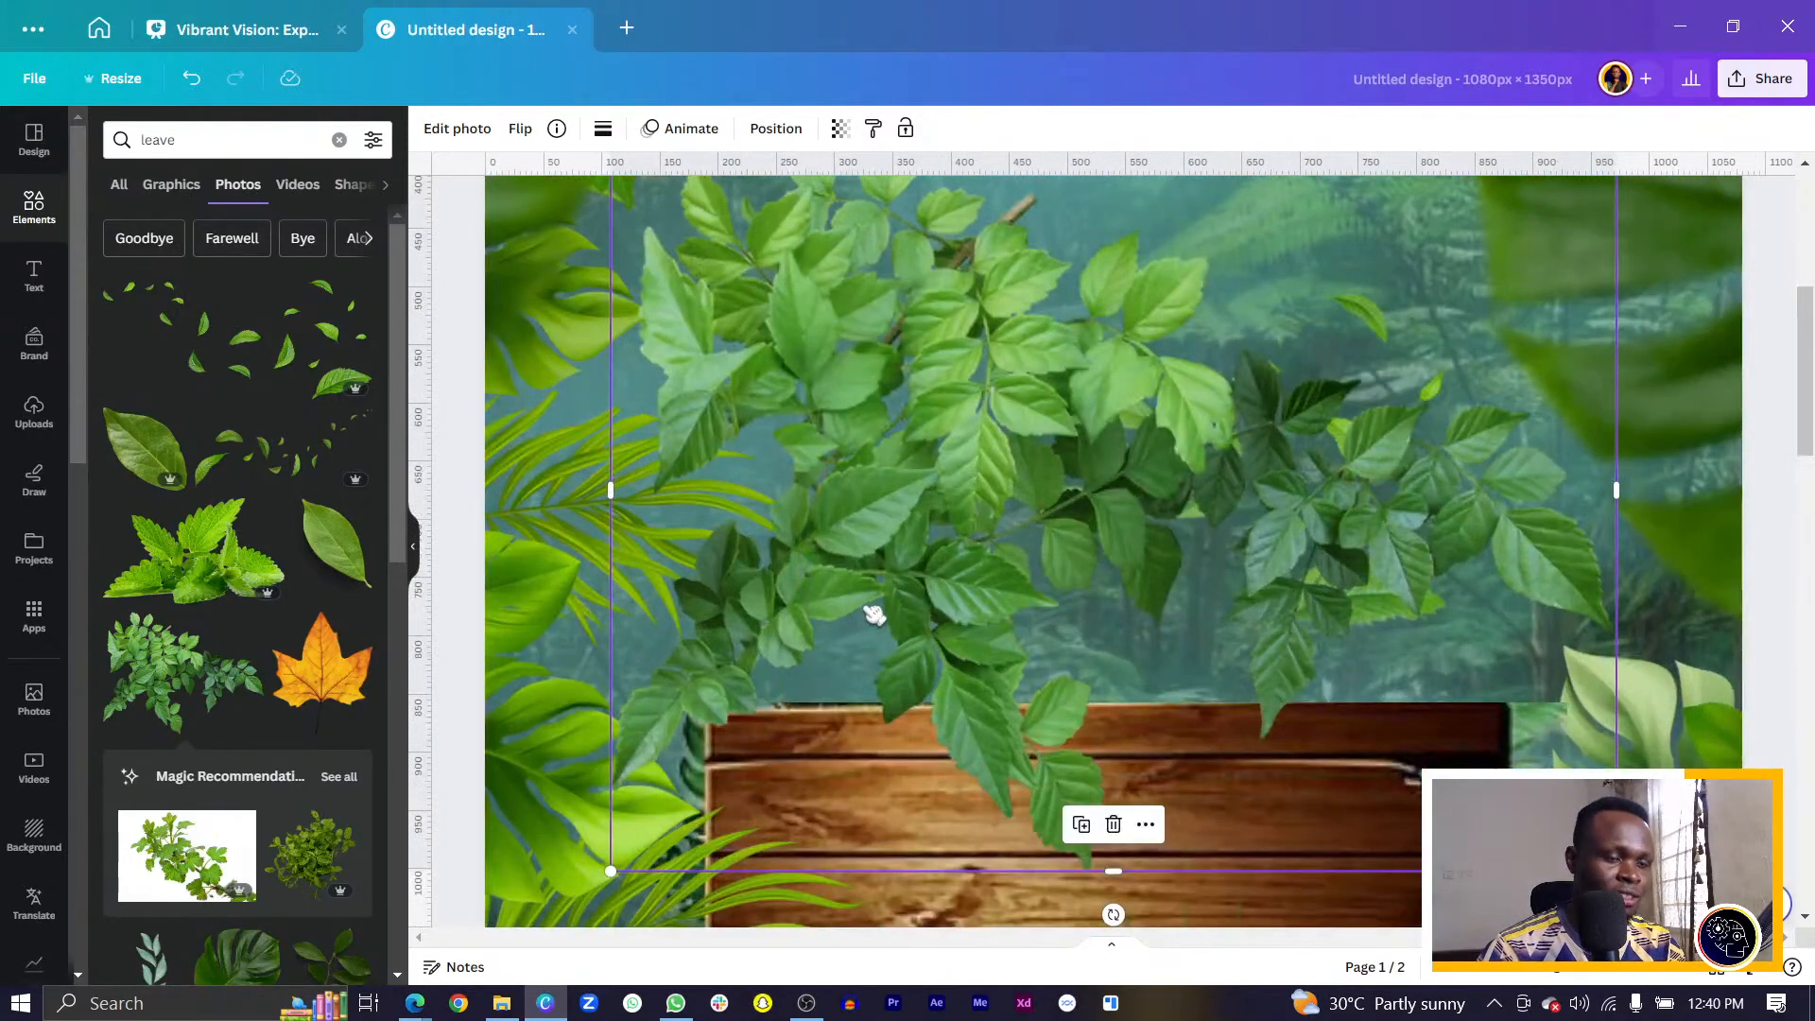
{"action": "scroll", "coordinate": [870, 632], "scroll_direction": "down", "scroll_amount": 3}
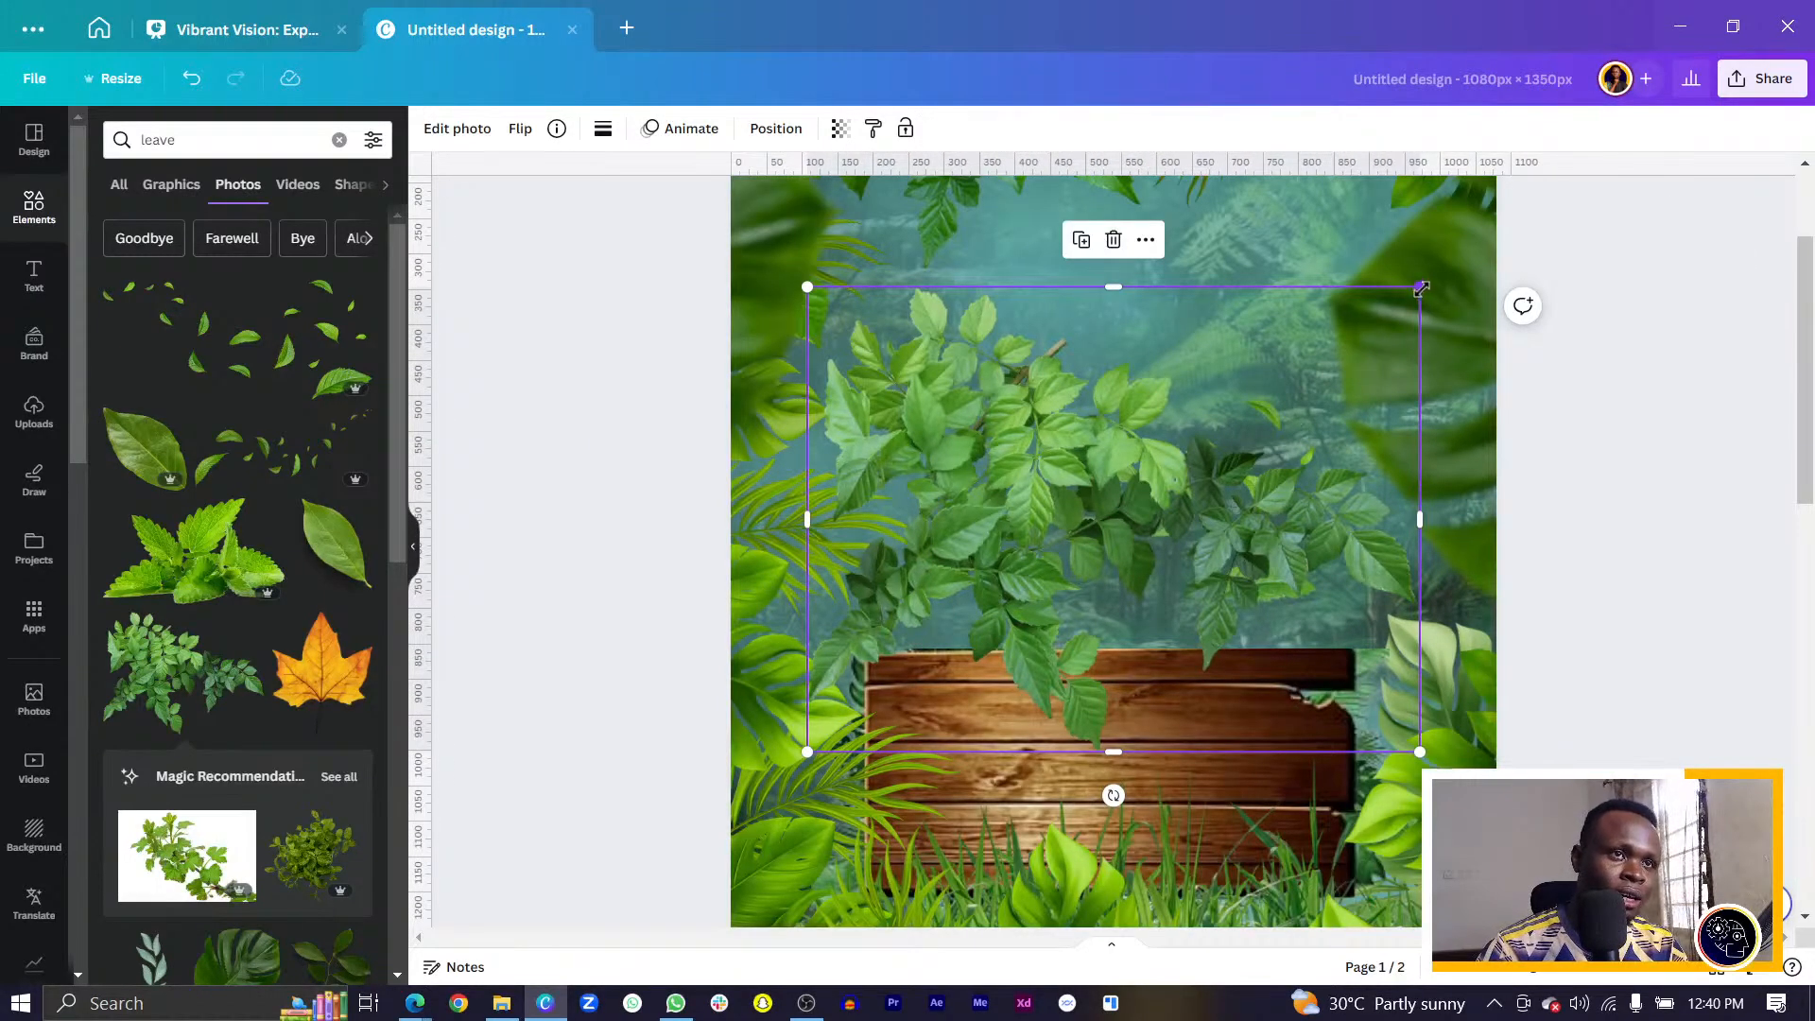
{"action": "left_click_drag", "start_coordinate": [1420, 289], "coordinate": [1167, 801]}
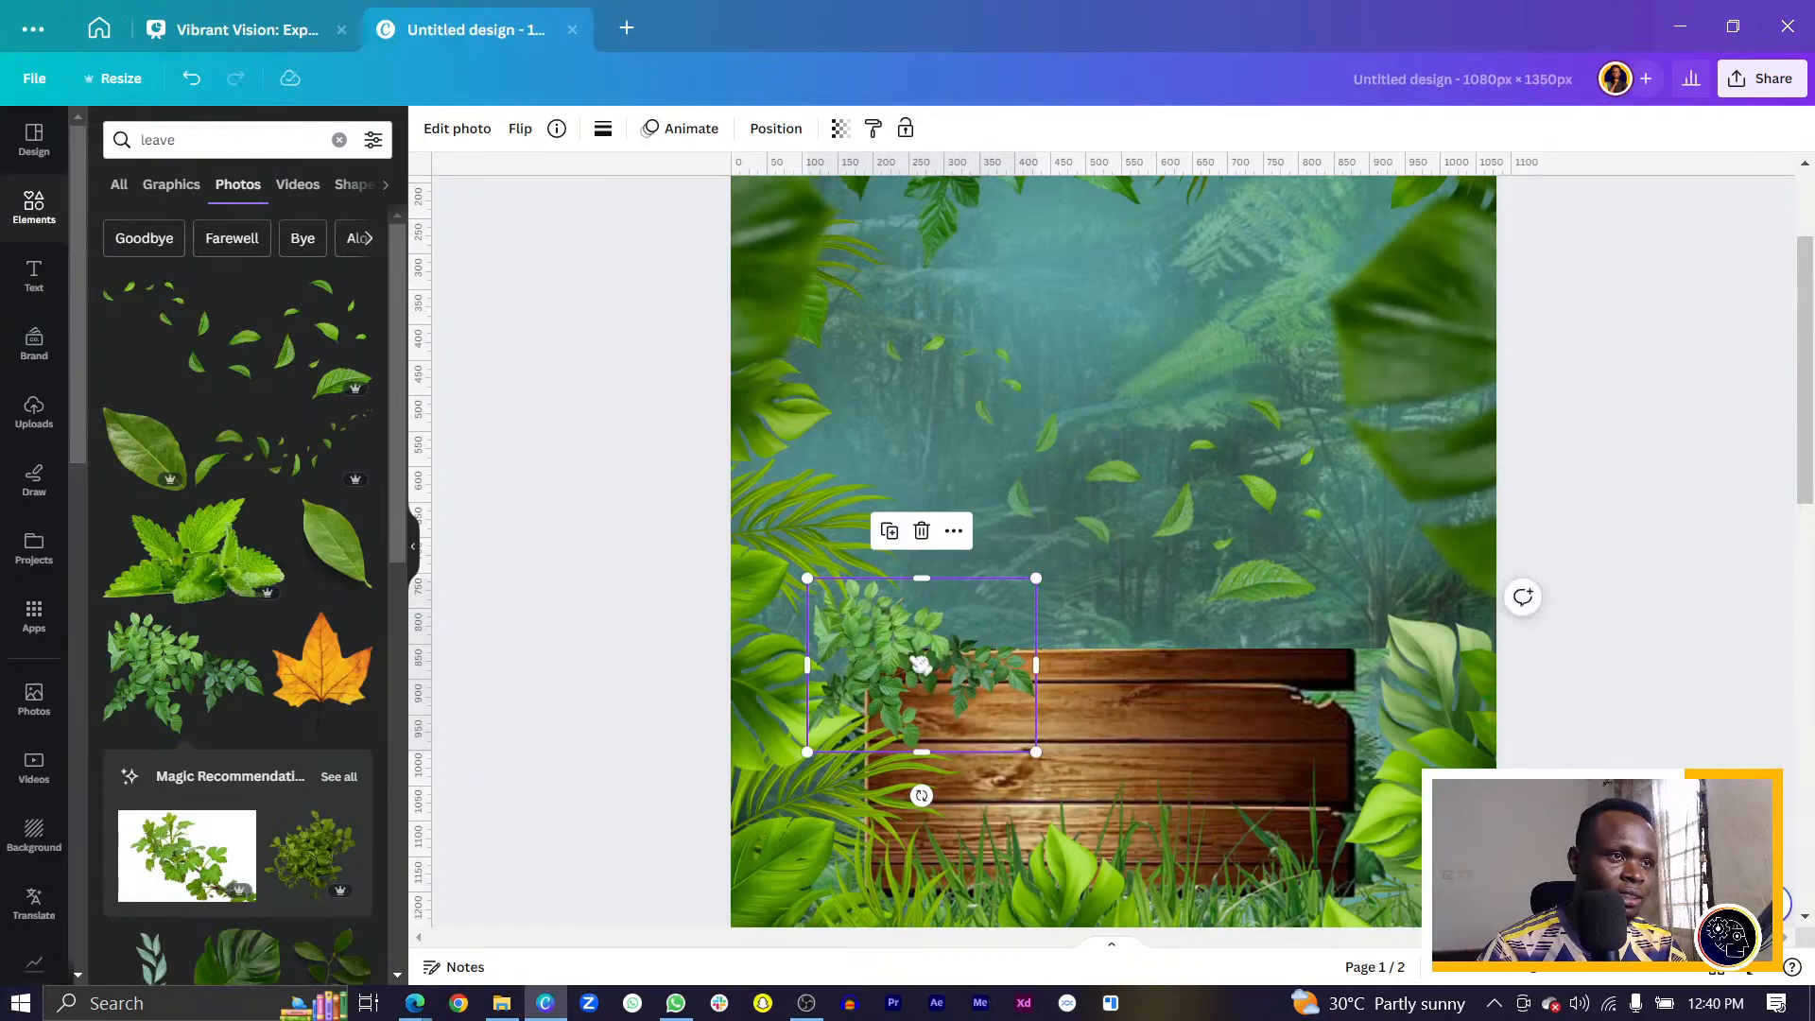
{"action": "left_click_drag", "start_coordinate": [920, 664], "coordinate": [939, 666]}
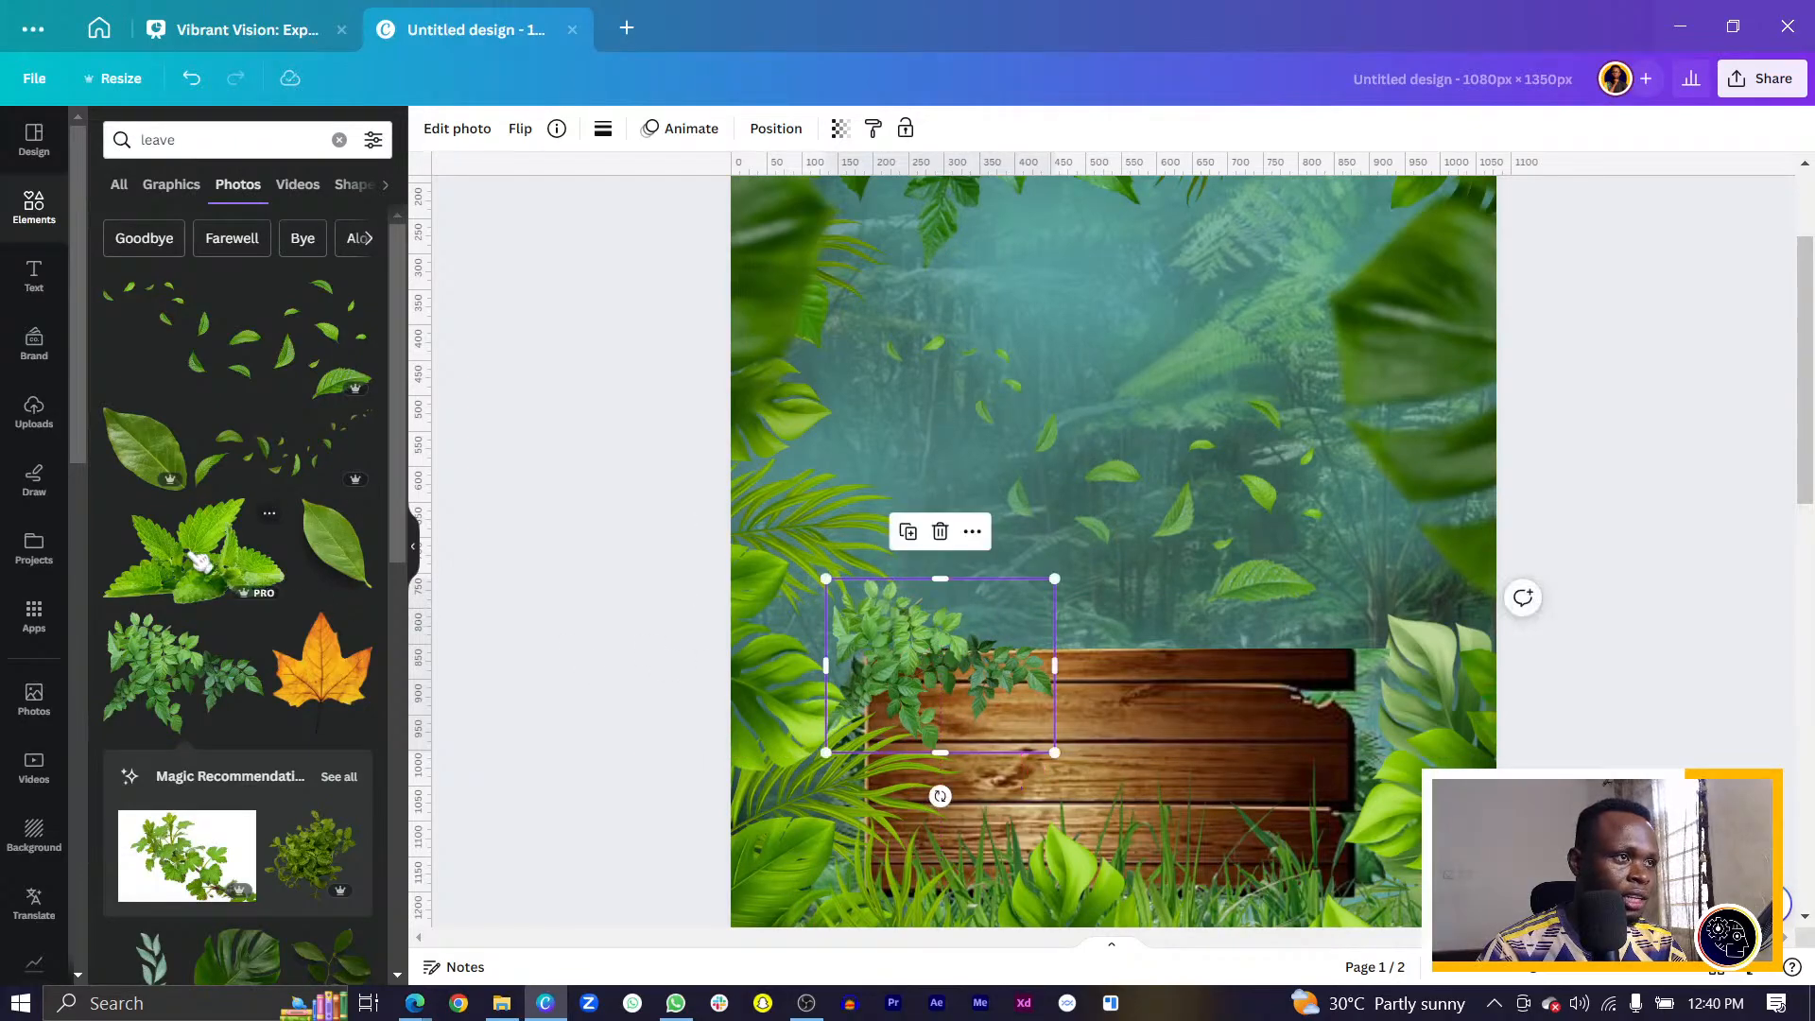
{"action": "scroll", "coordinate": [199, 562], "scroll_direction": "down", "scroll_amount": 3}
{"action": "scroll", "coordinate": [350, 529], "scroll_direction": "down", "scroll_amount": 3}
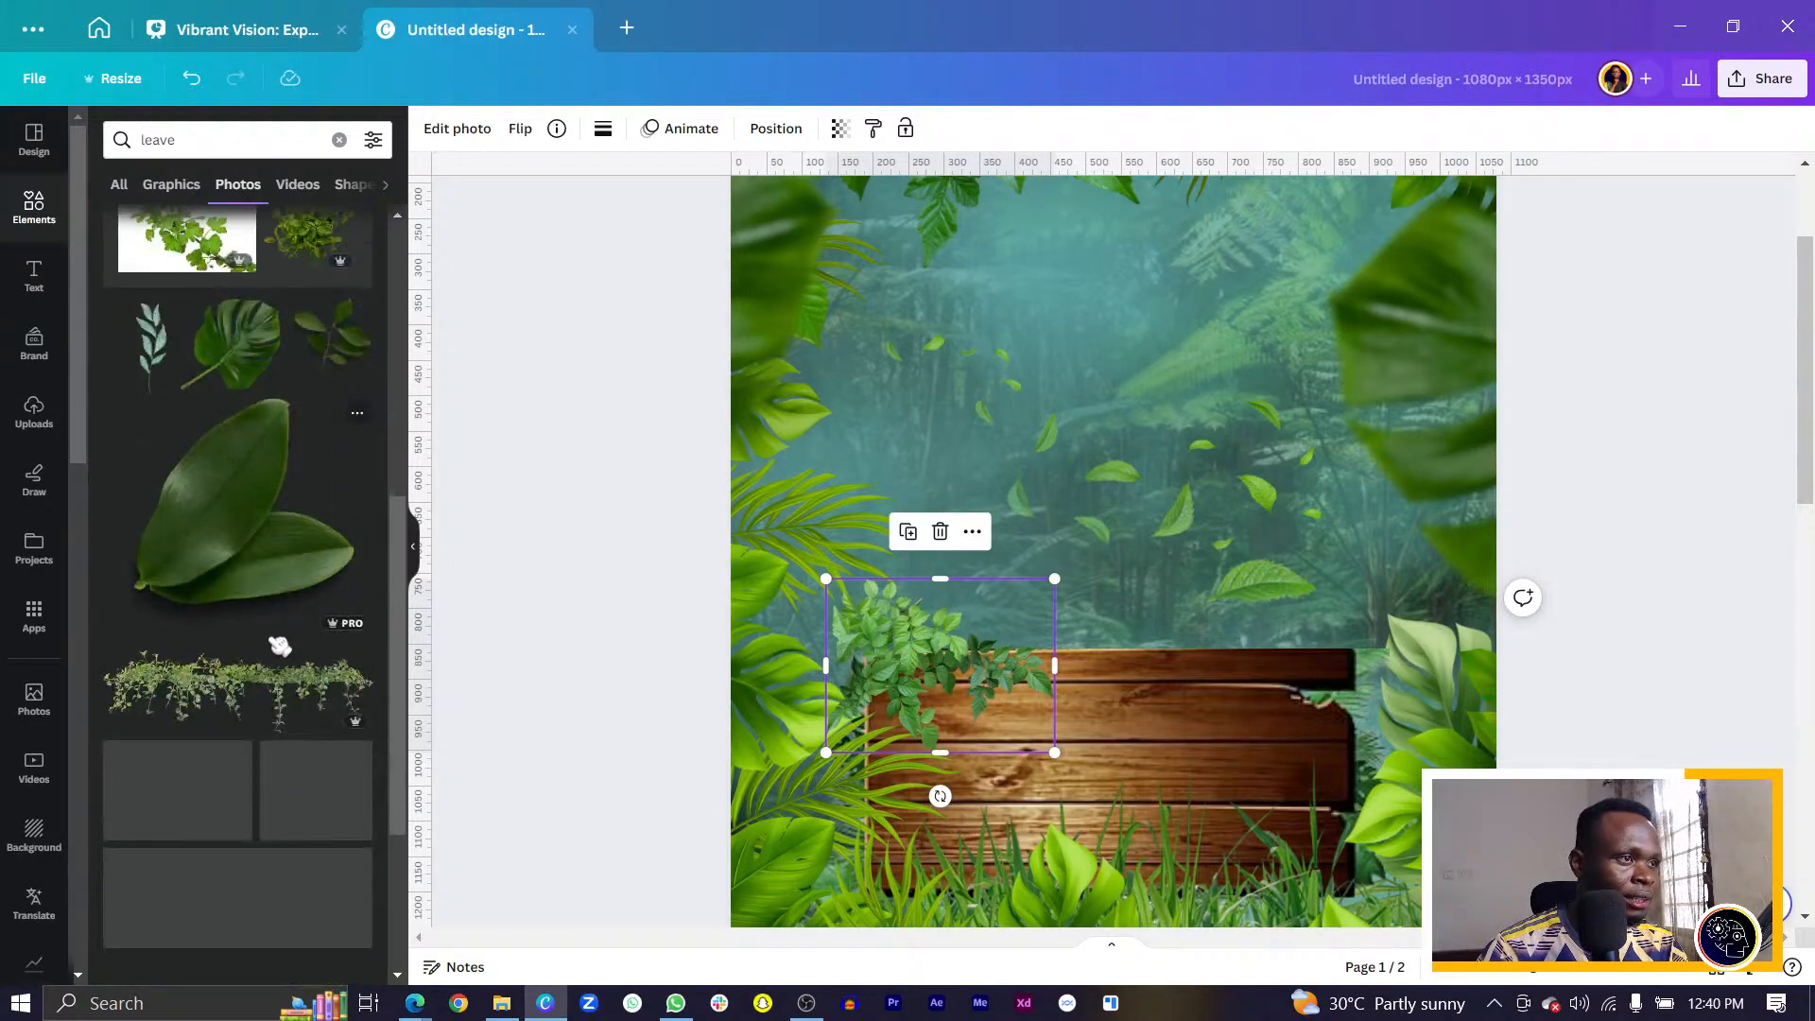
{"action": "key", "text": "Delete"}
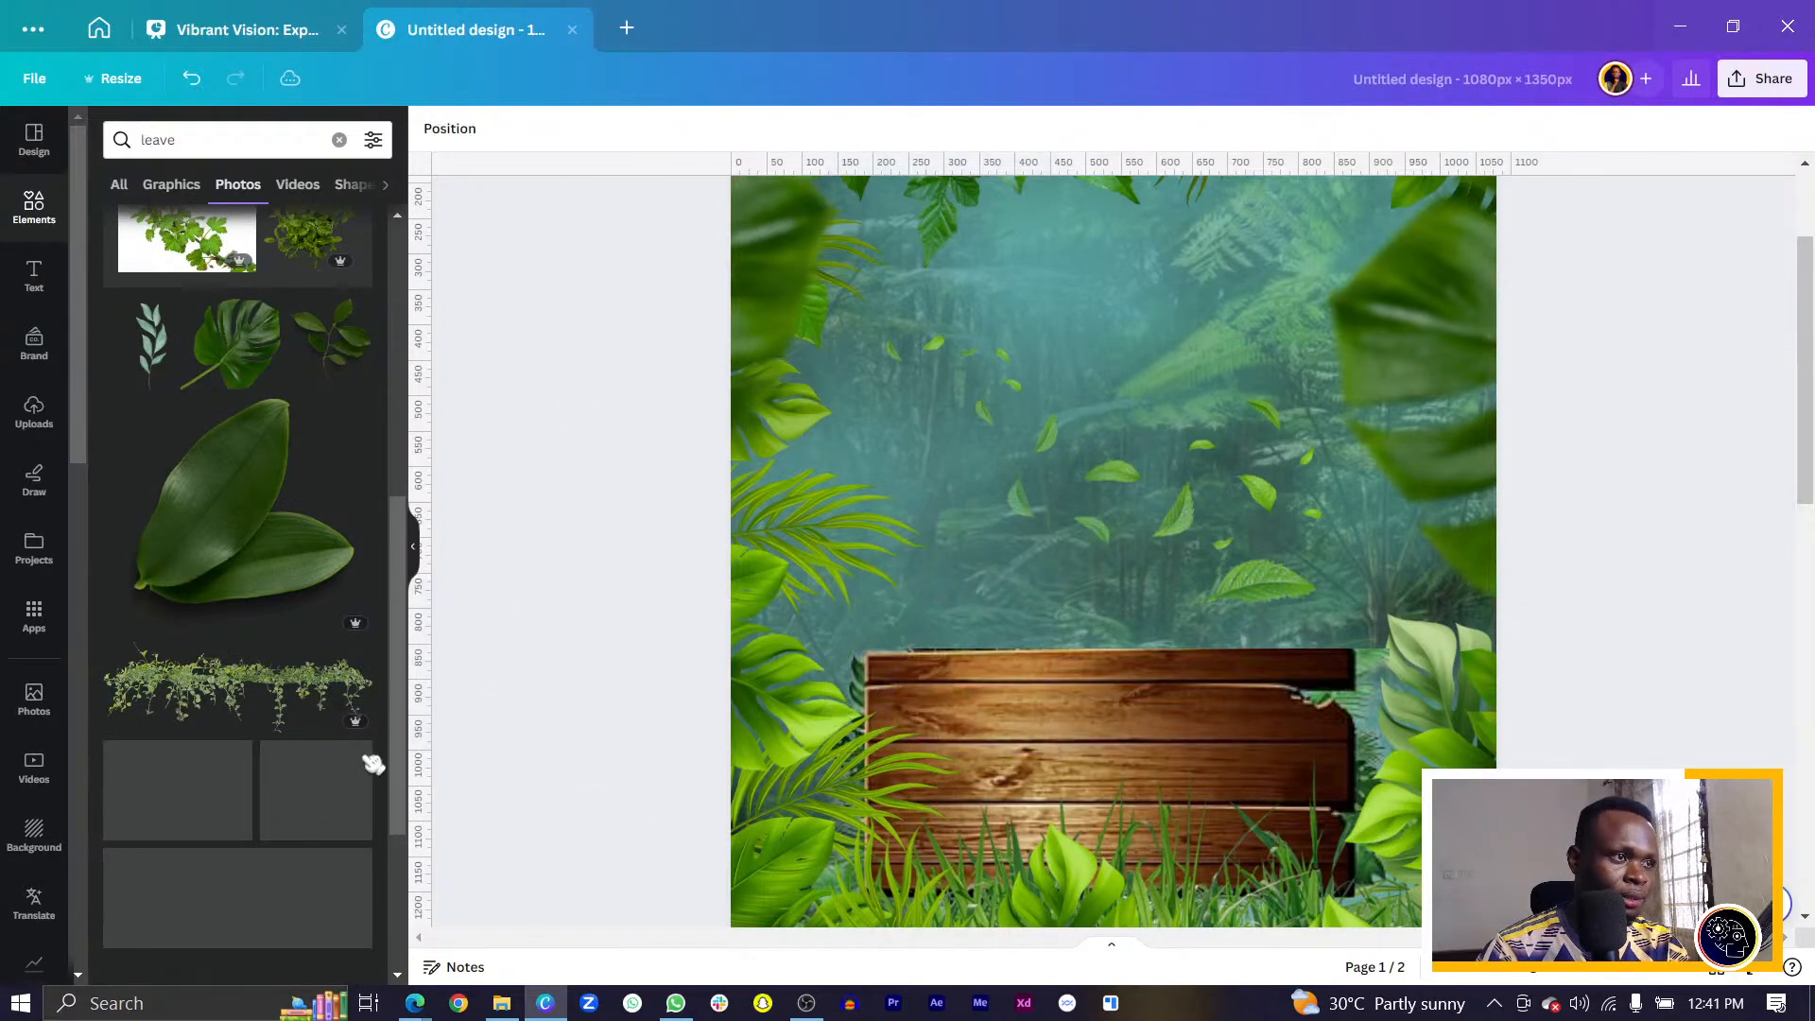
Add the hanging vine photo from the leaf results and scale it to span the wooden board's top edge.
{"action": "left_click", "coordinate": [283, 697]}
{"action": "left_click_drag", "start_coordinate": [1086, 592], "coordinate": [1040, 768]}
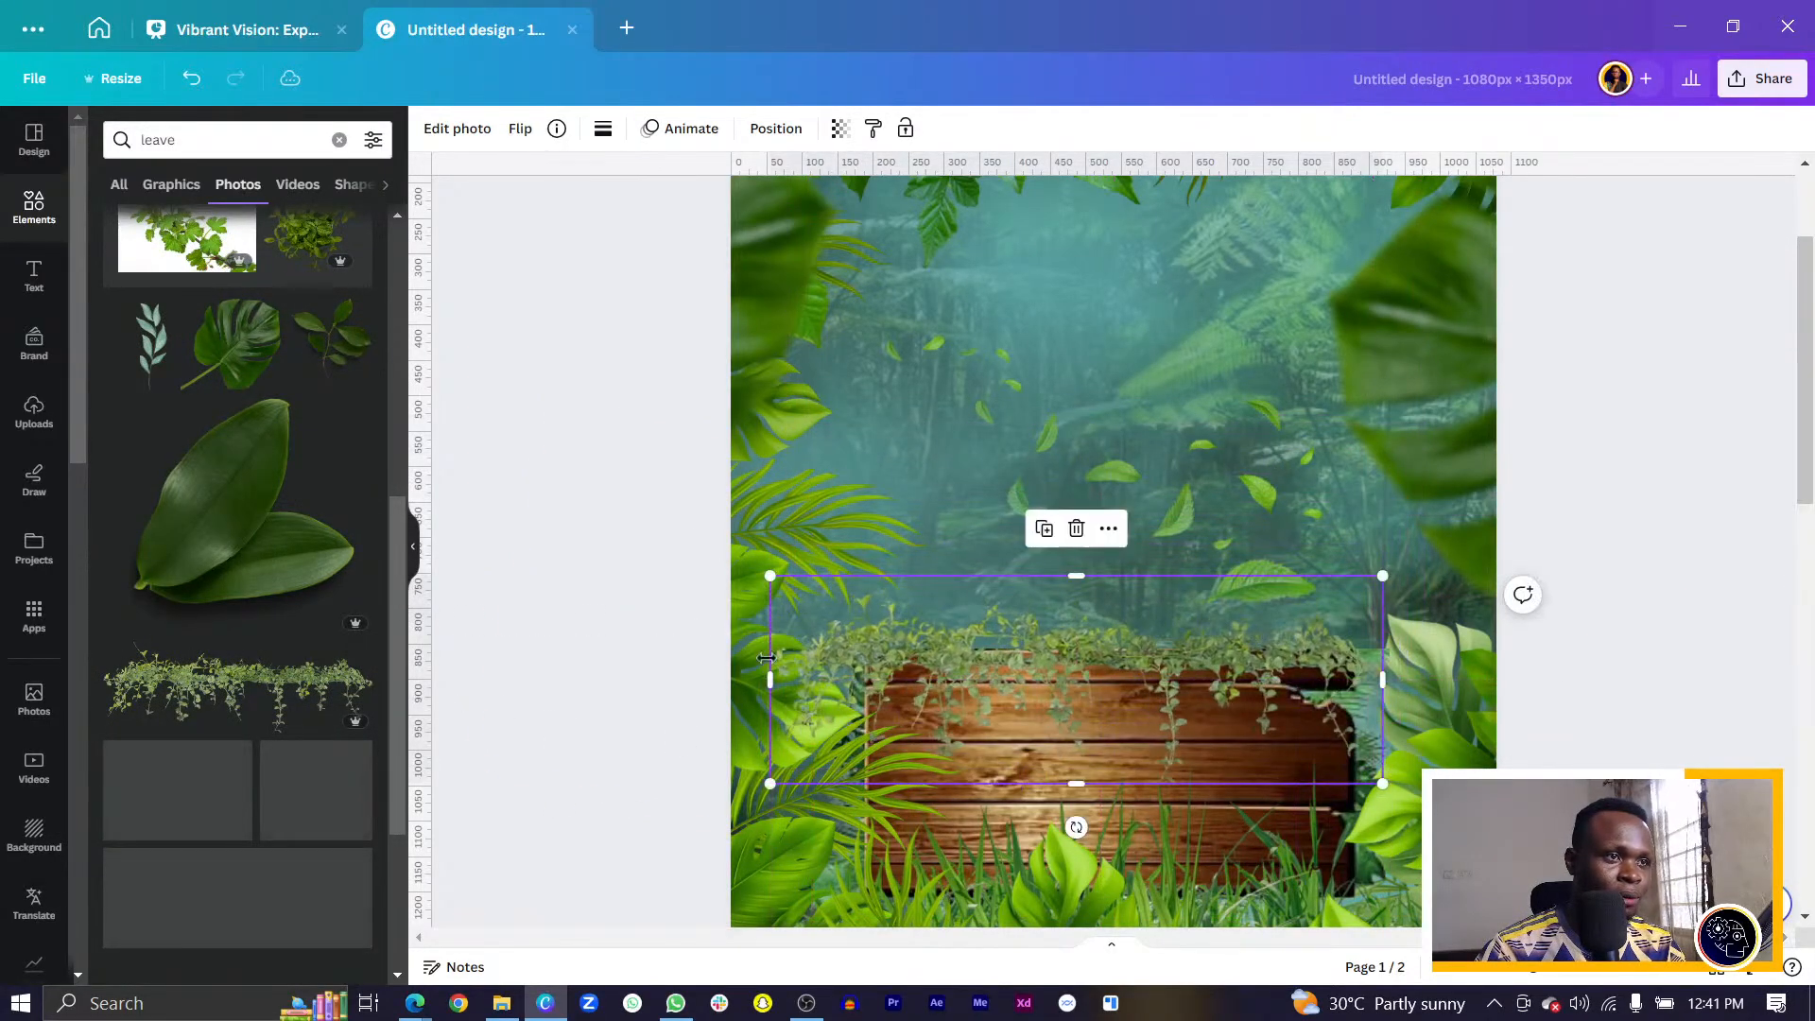
{"action": "left_click_drag", "start_coordinate": [770, 576], "coordinate": [886, 614]}
{"action": "left_click_drag", "start_coordinate": [1047, 717], "coordinate": [994, 688]}
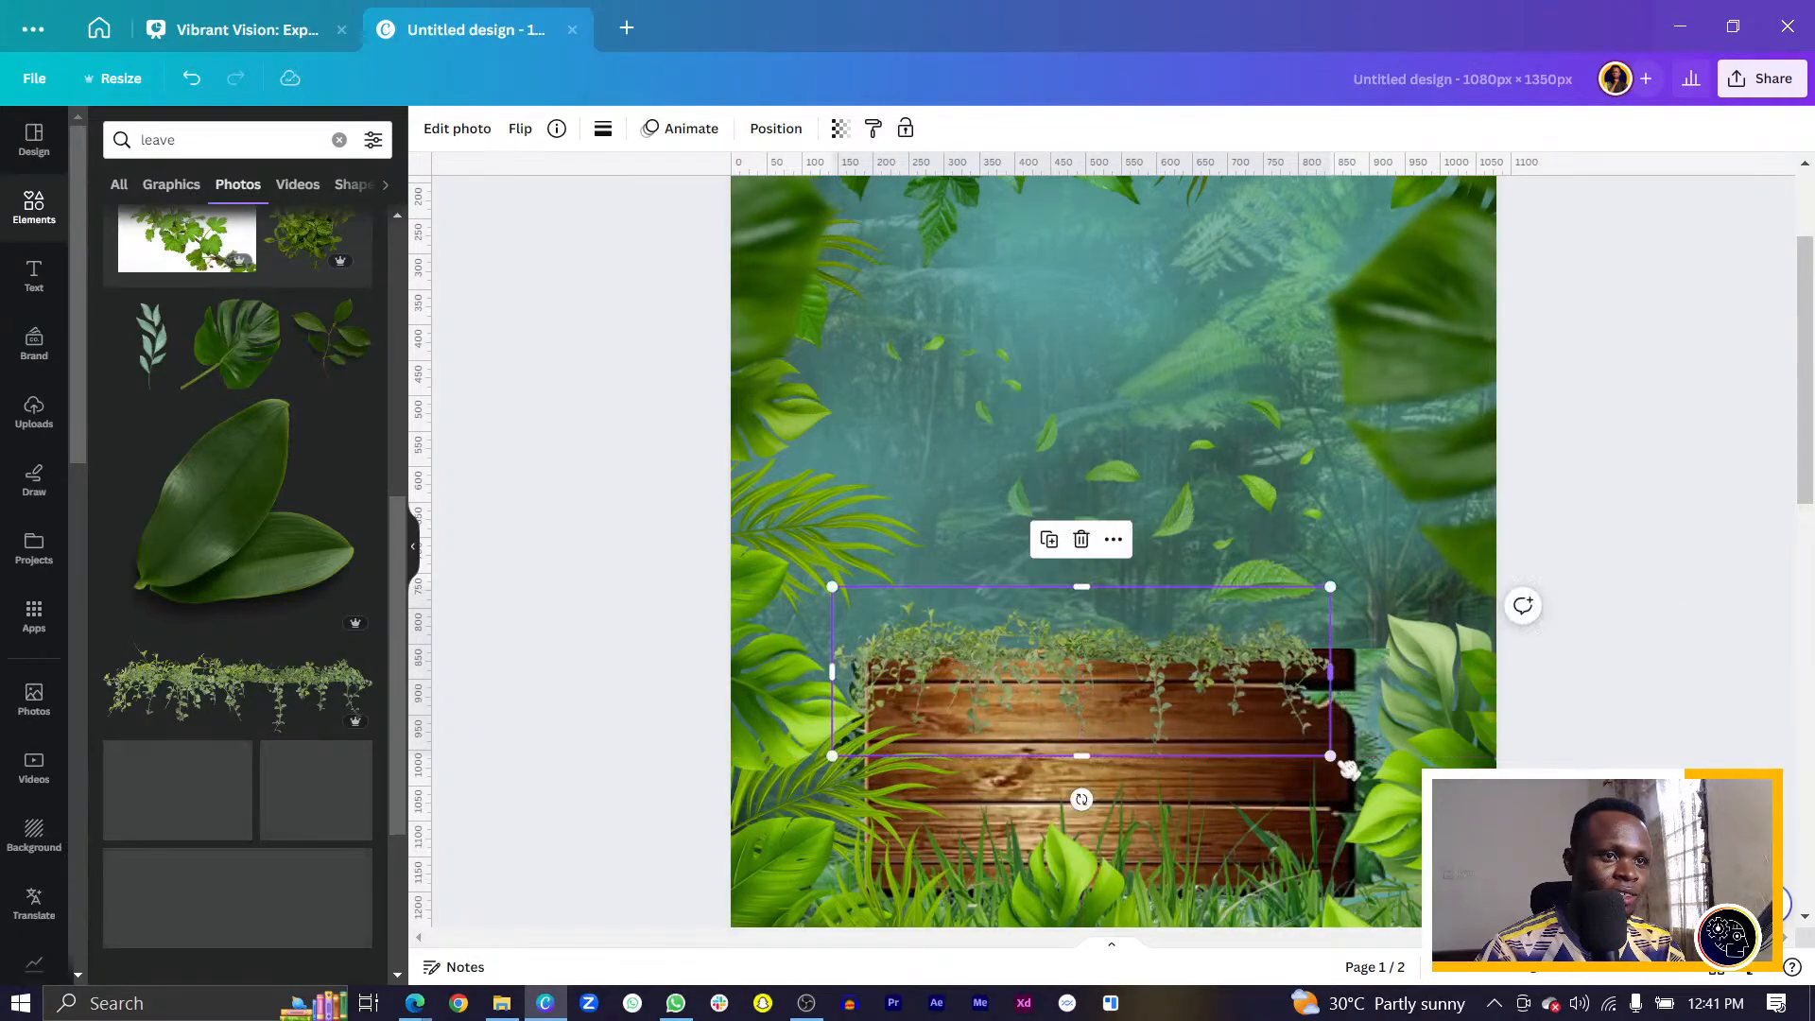
{"action": "left_click_drag", "start_coordinate": [1330, 756], "coordinate": [1389, 776]}
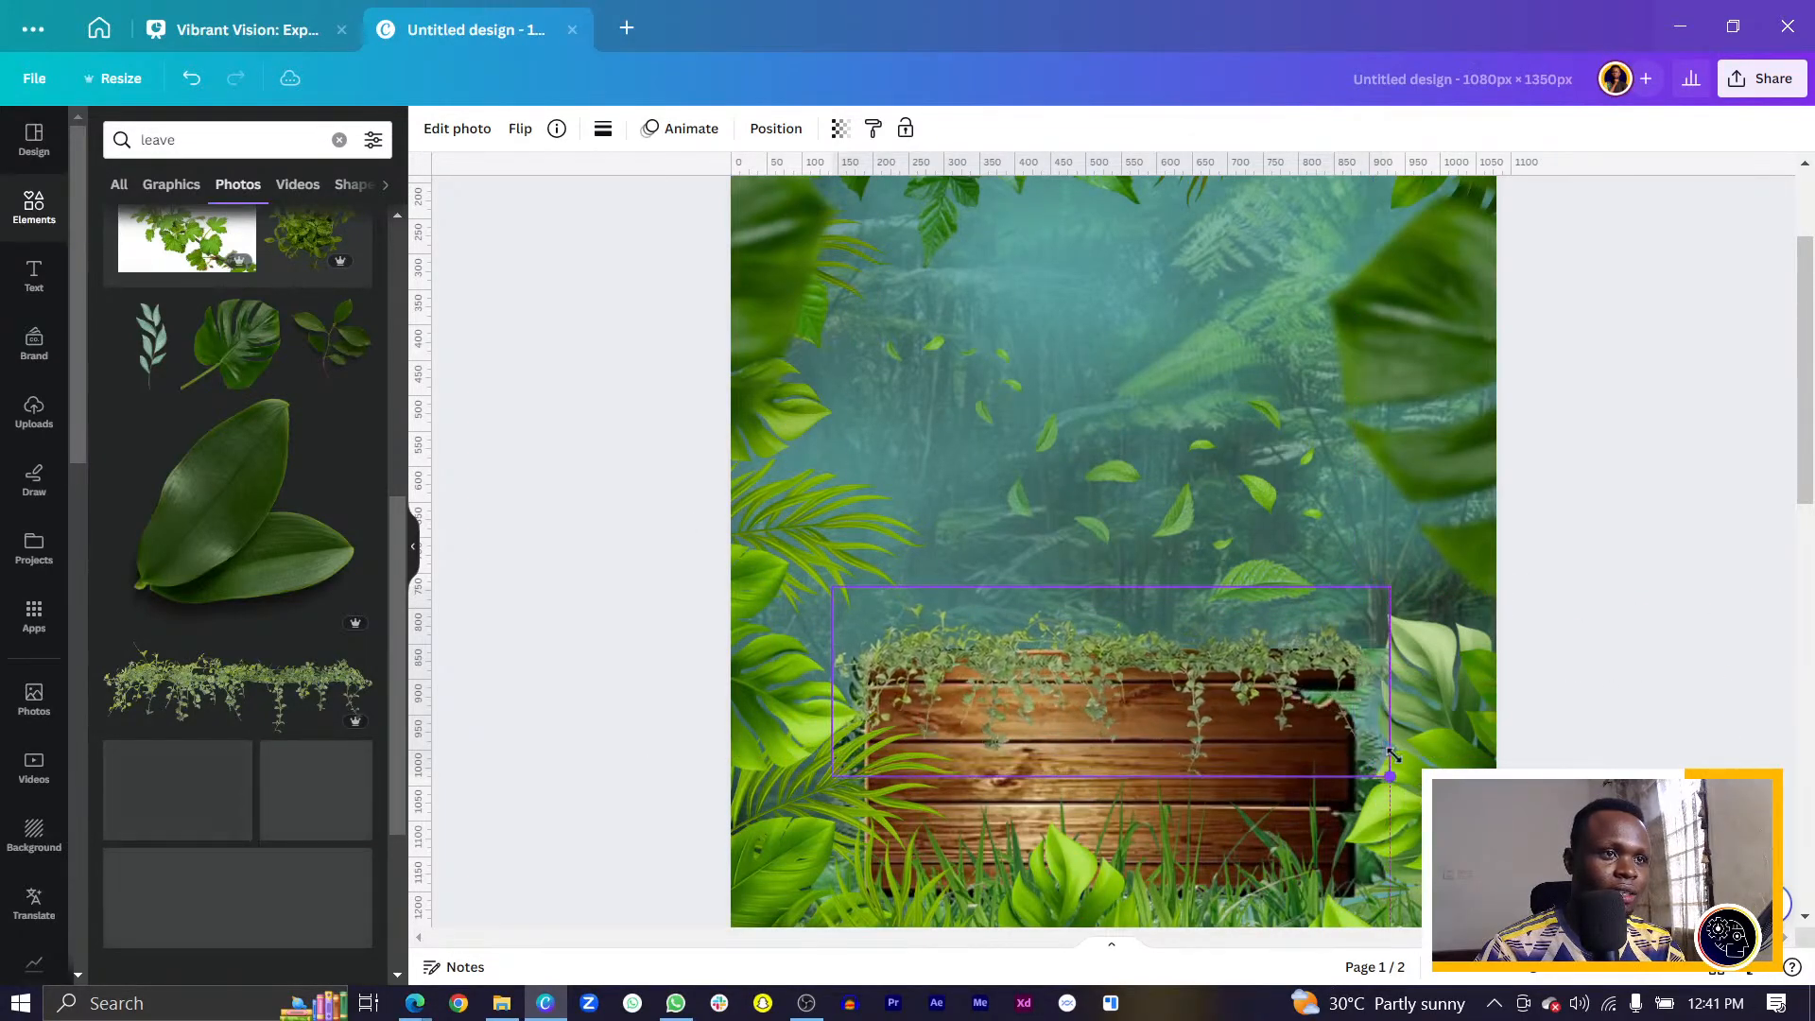
Set the hanging vine's saturation to 43 and its vibrance to 41.
{"action": "left_click", "coordinate": [458, 128]}
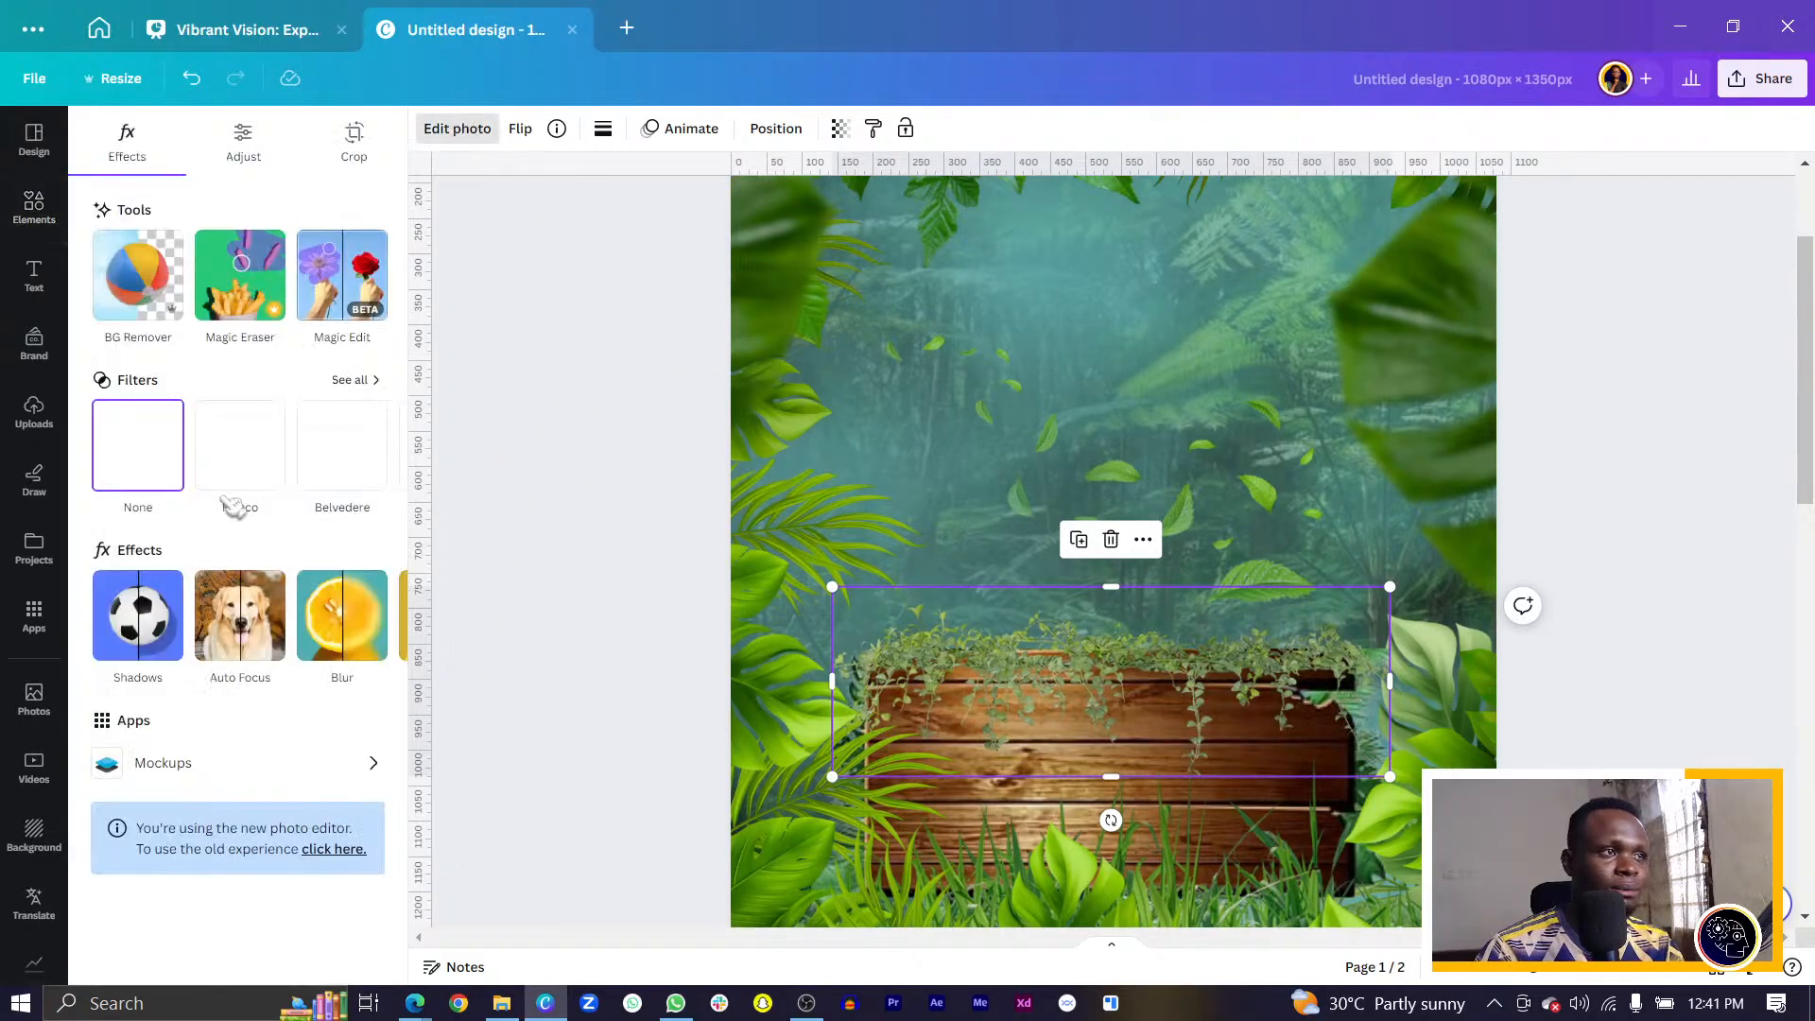
{"action": "left_click", "coordinate": [243, 142]}
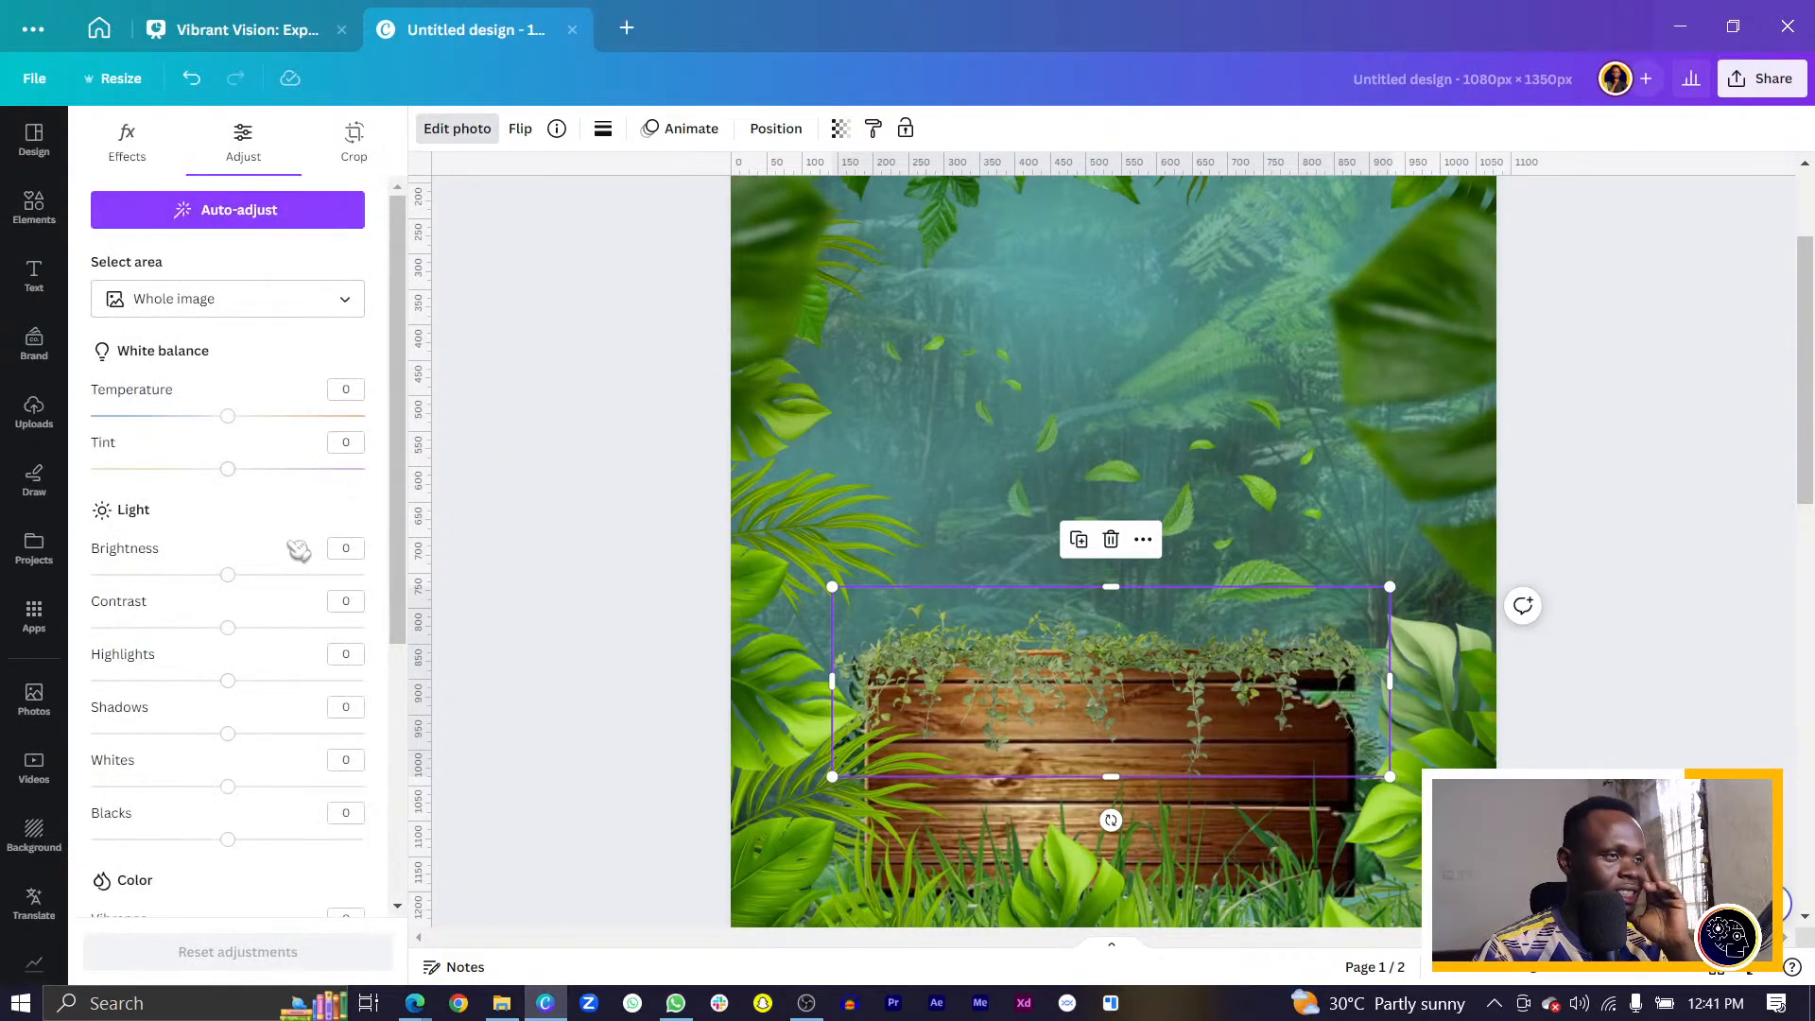
{"action": "scroll", "coordinate": [263, 517], "scroll_direction": "down", "scroll_amount": 3}
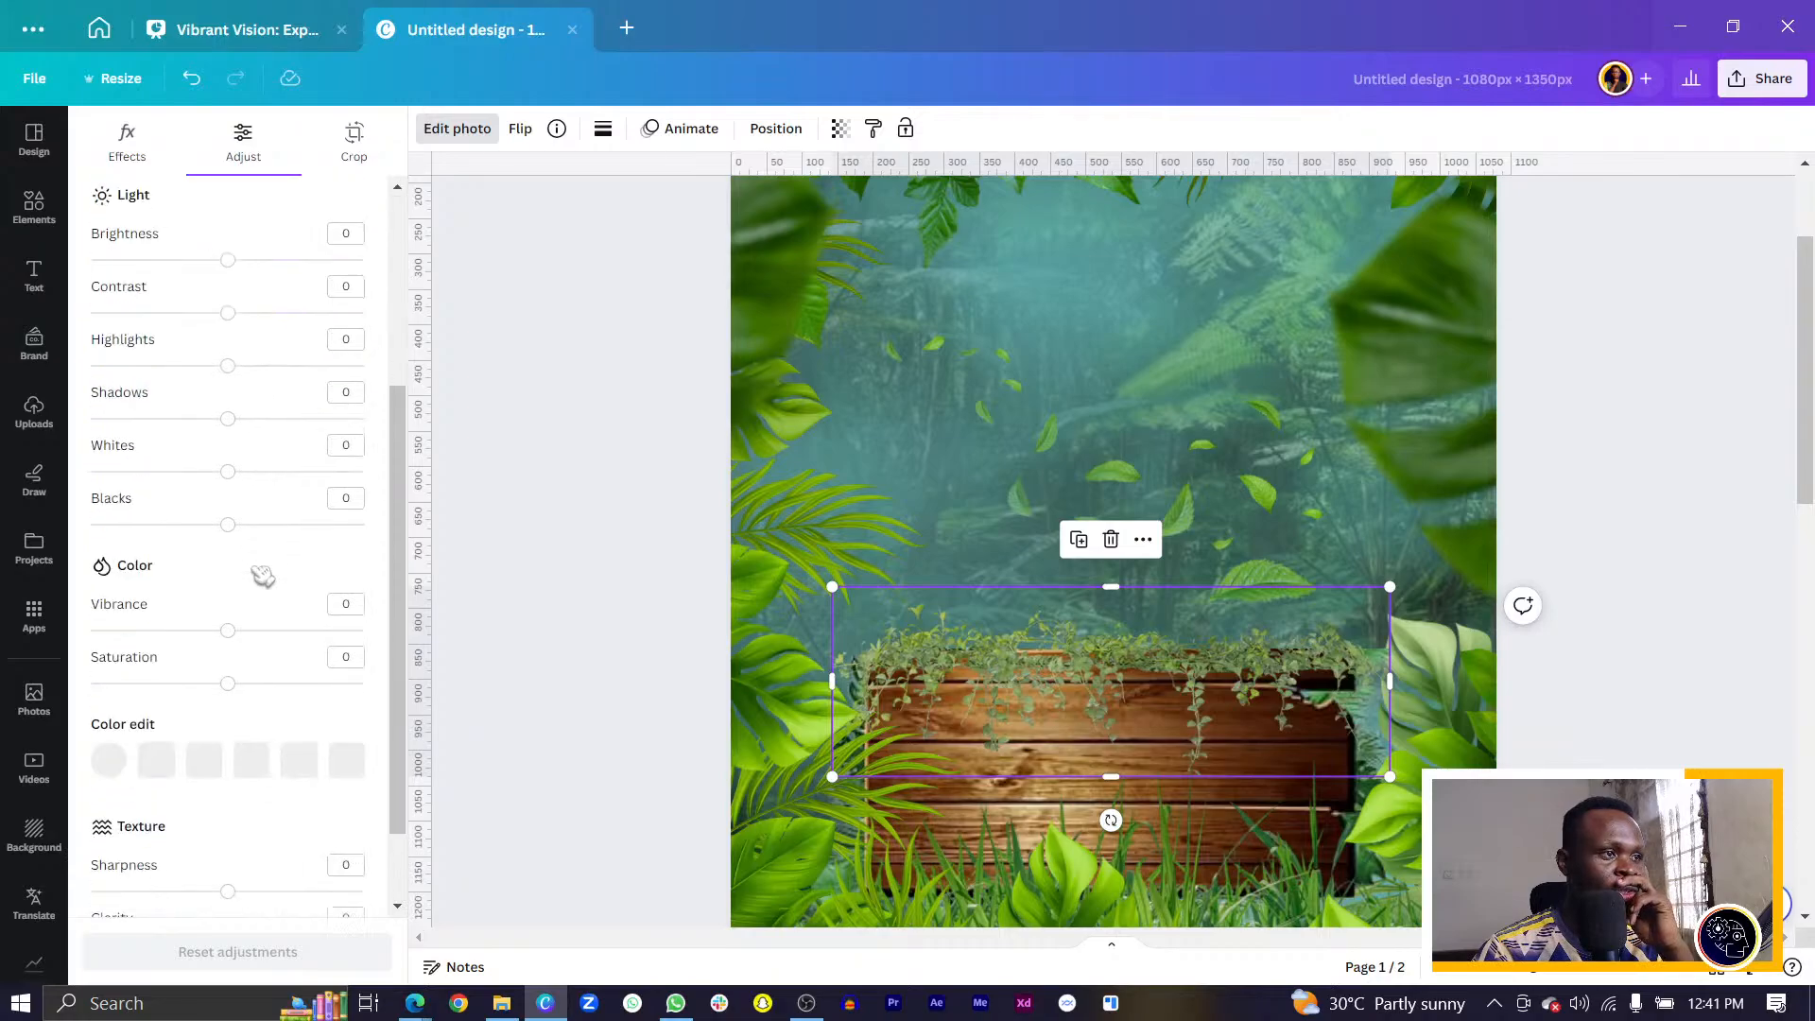
{"action": "left_click_drag", "start_coordinate": [239, 691], "coordinate": [291, 695]}
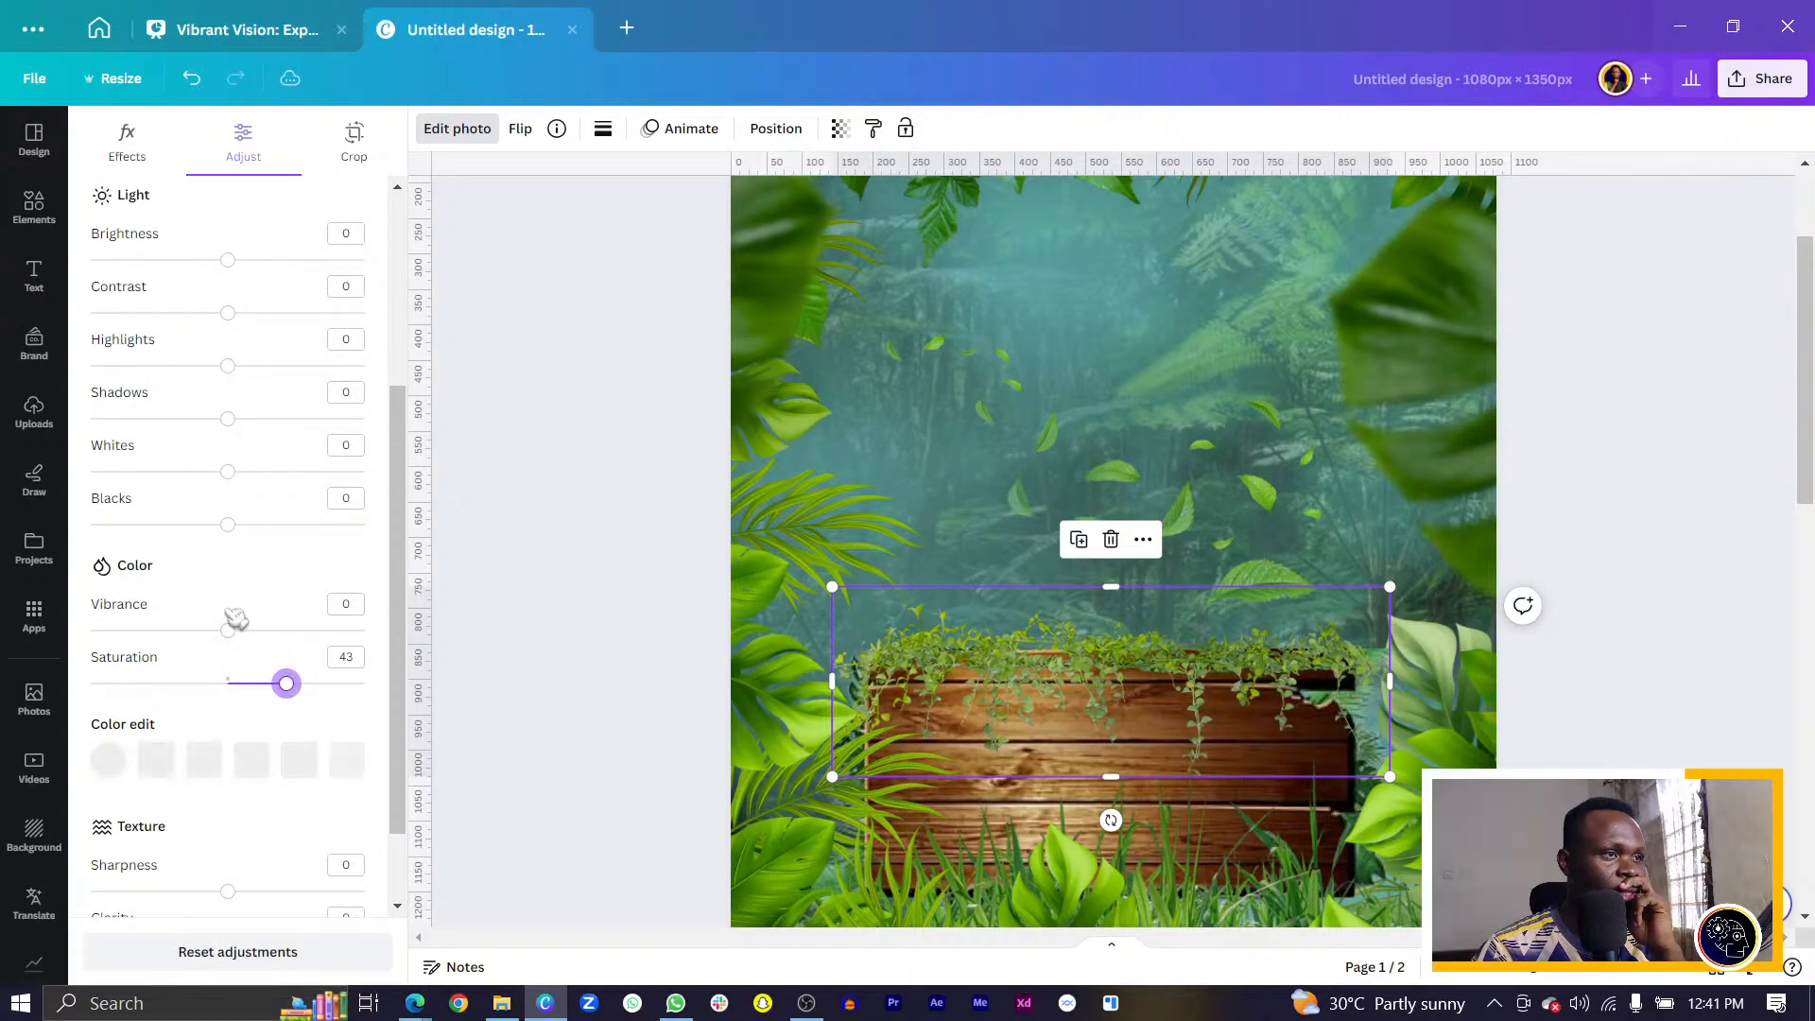
{"action": "left_click_drag", "start_coordinate": [232, 633], "coordinate": [293, 645]}
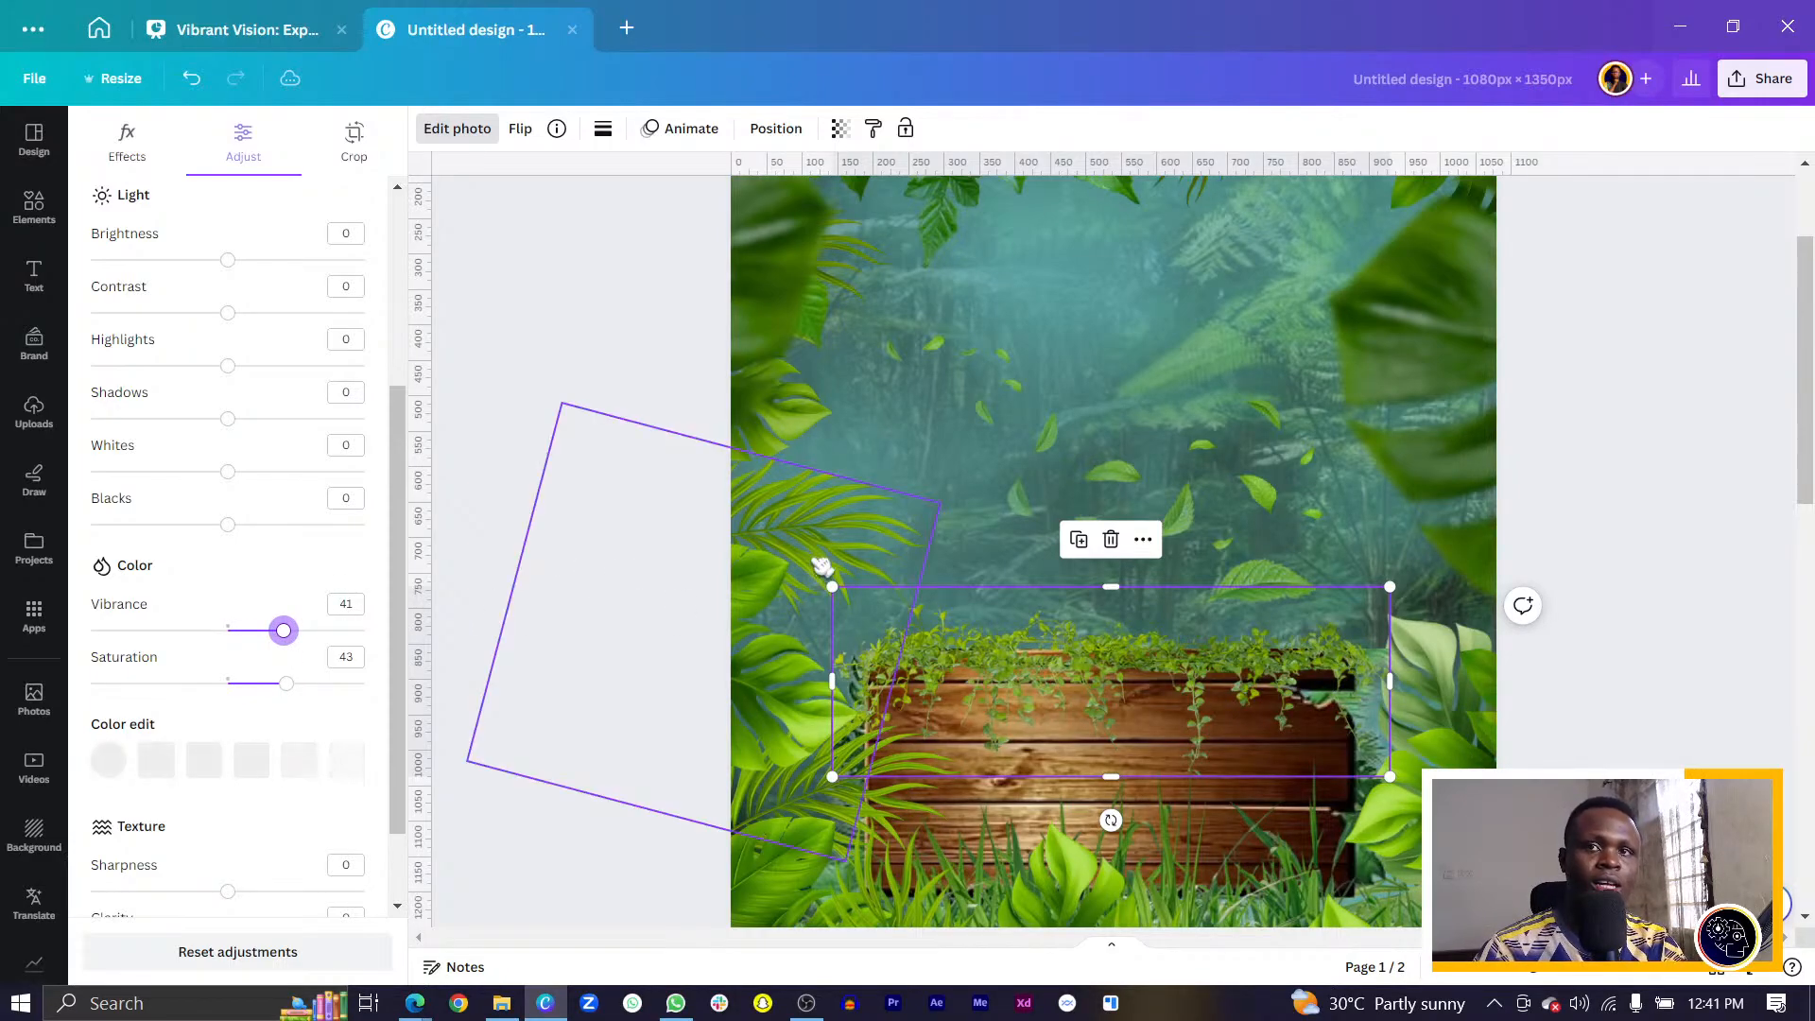
Set the hanging vine photo's brightness to 16 and its contrast to 9.
{"action": "left_click", "coordinate": [639, 460]}
{"action": "scroll", "coordinate": [633, 457], "scroll_direction": "up", "scroll_amount": 2}
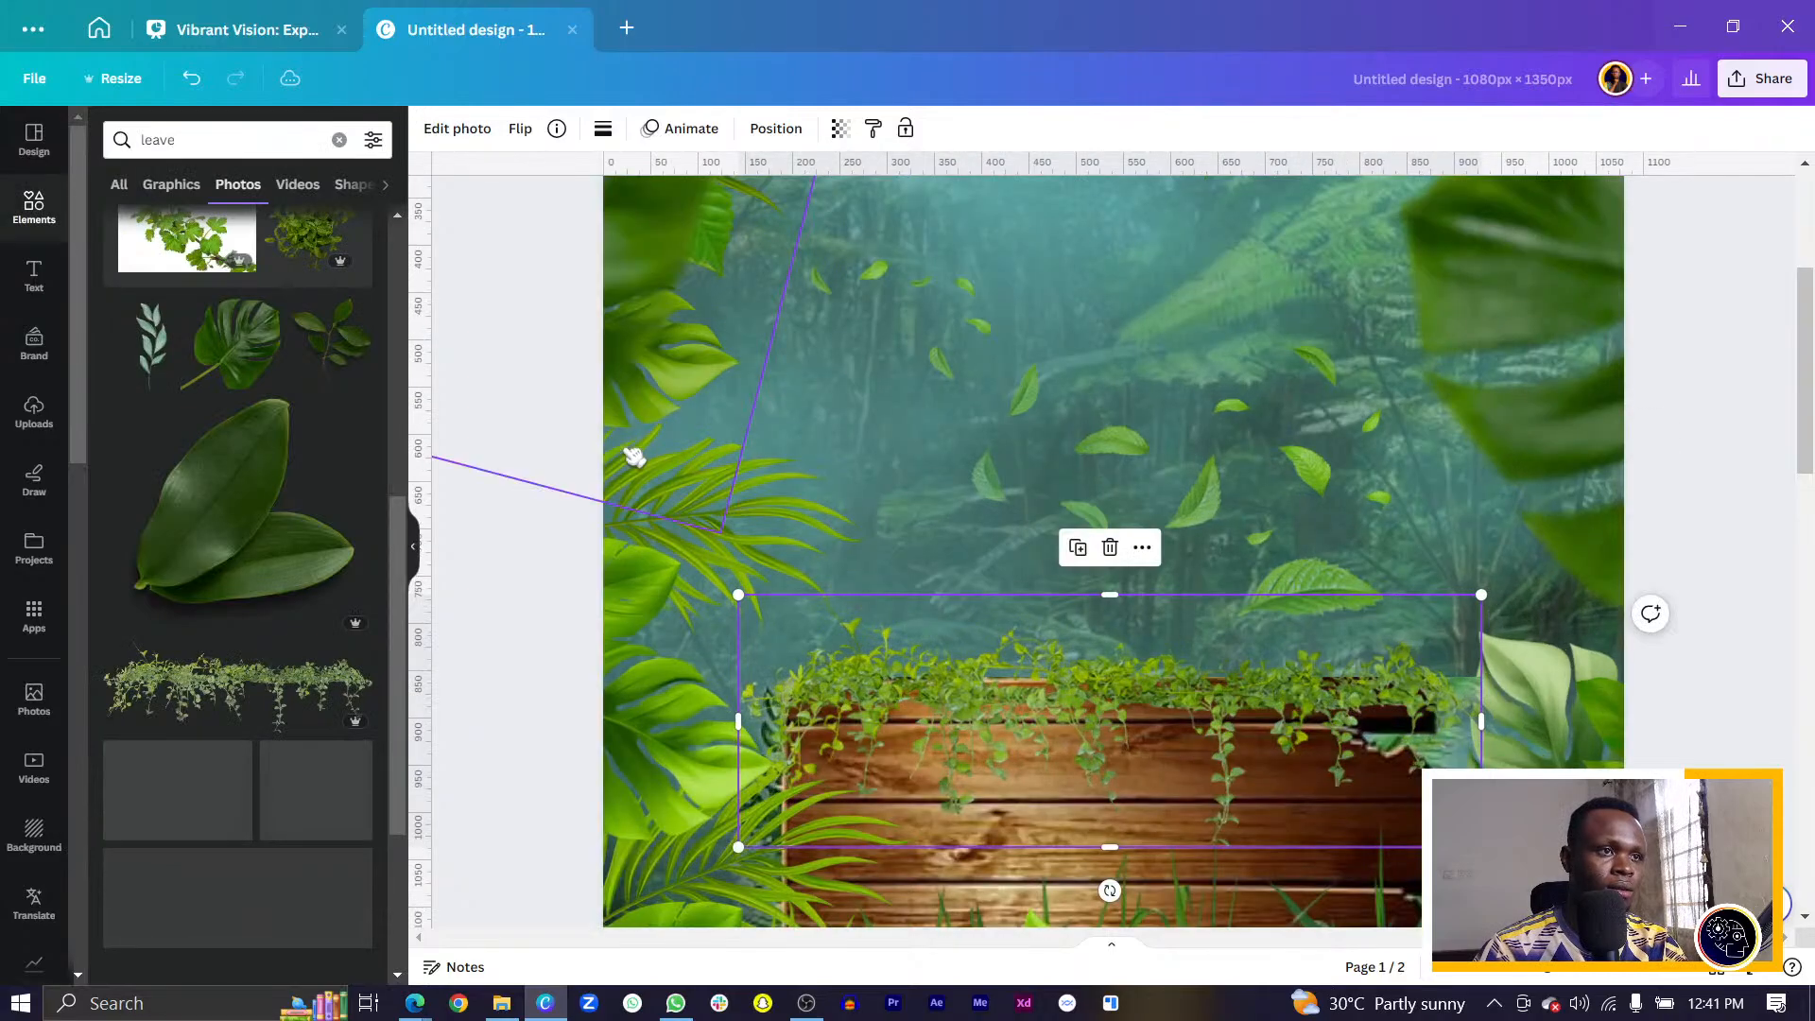
{"action": "scroll", "coordinate": [633, 457], "scroll_direction": "down", "scroll_amount": 1}
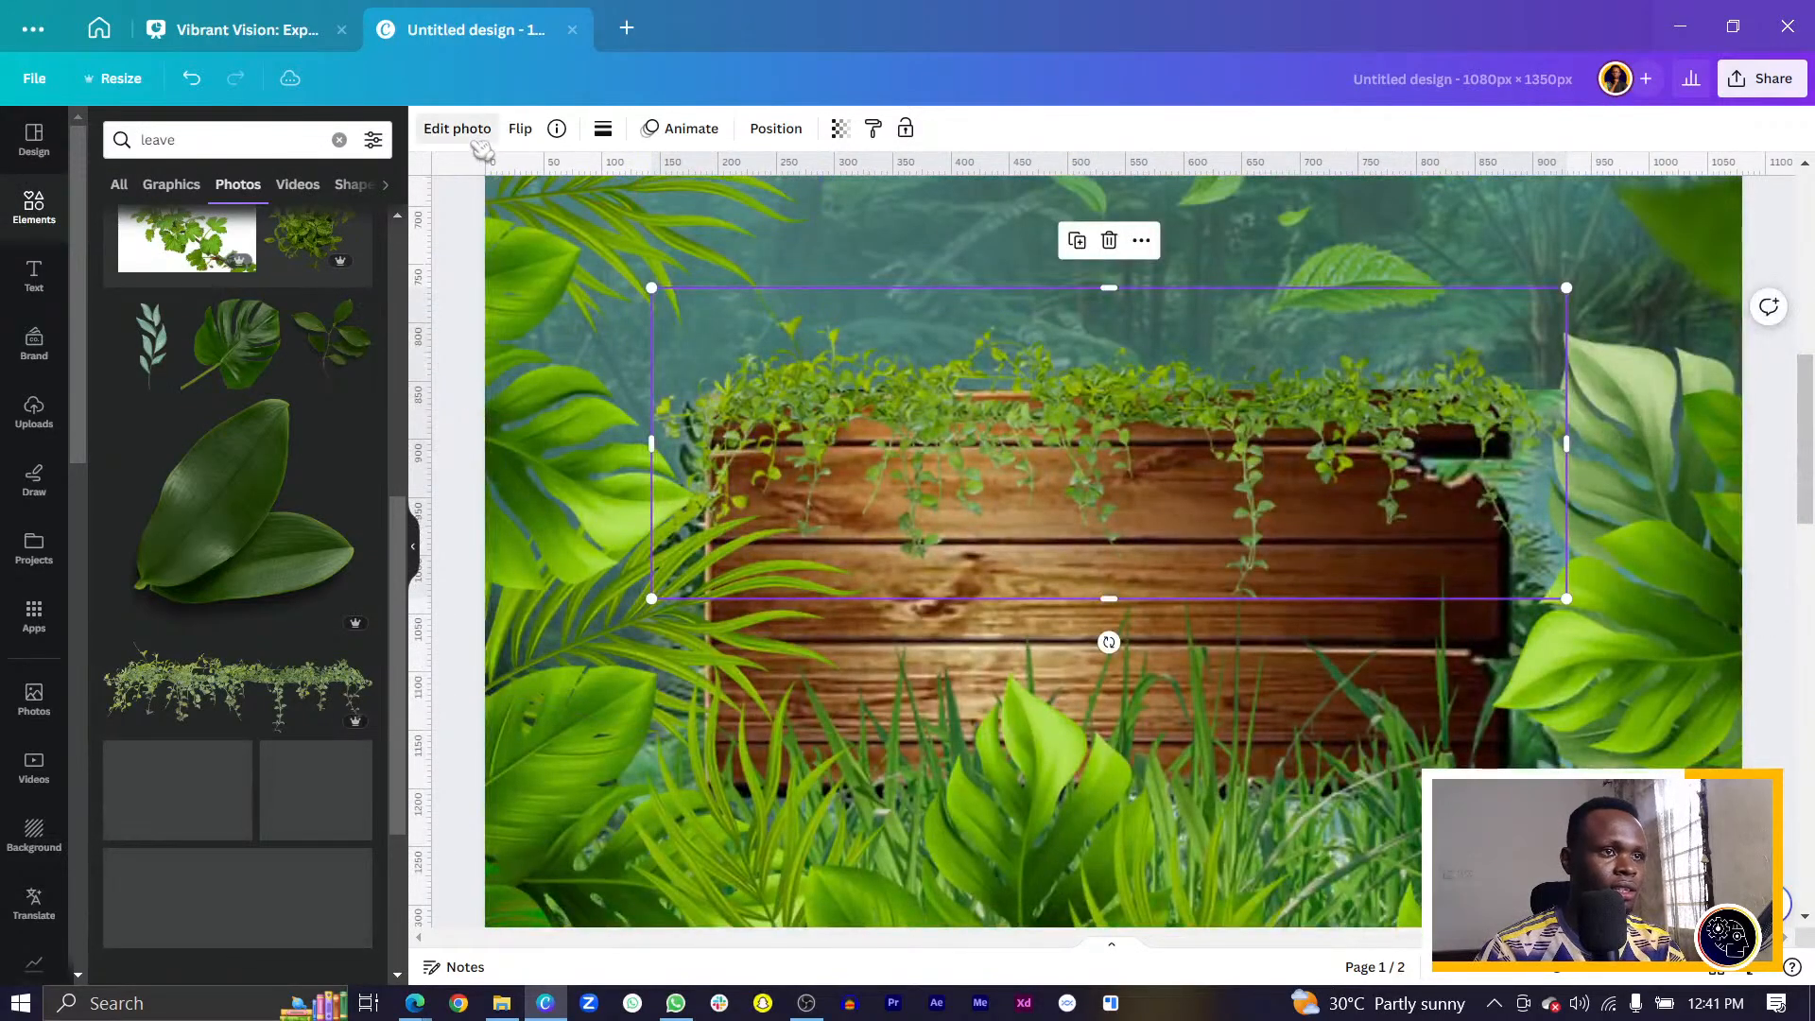
{"action": "left_click", "coordinate": [470, 134]}
{"action": "left_click", "coordinate": [248, 142]}
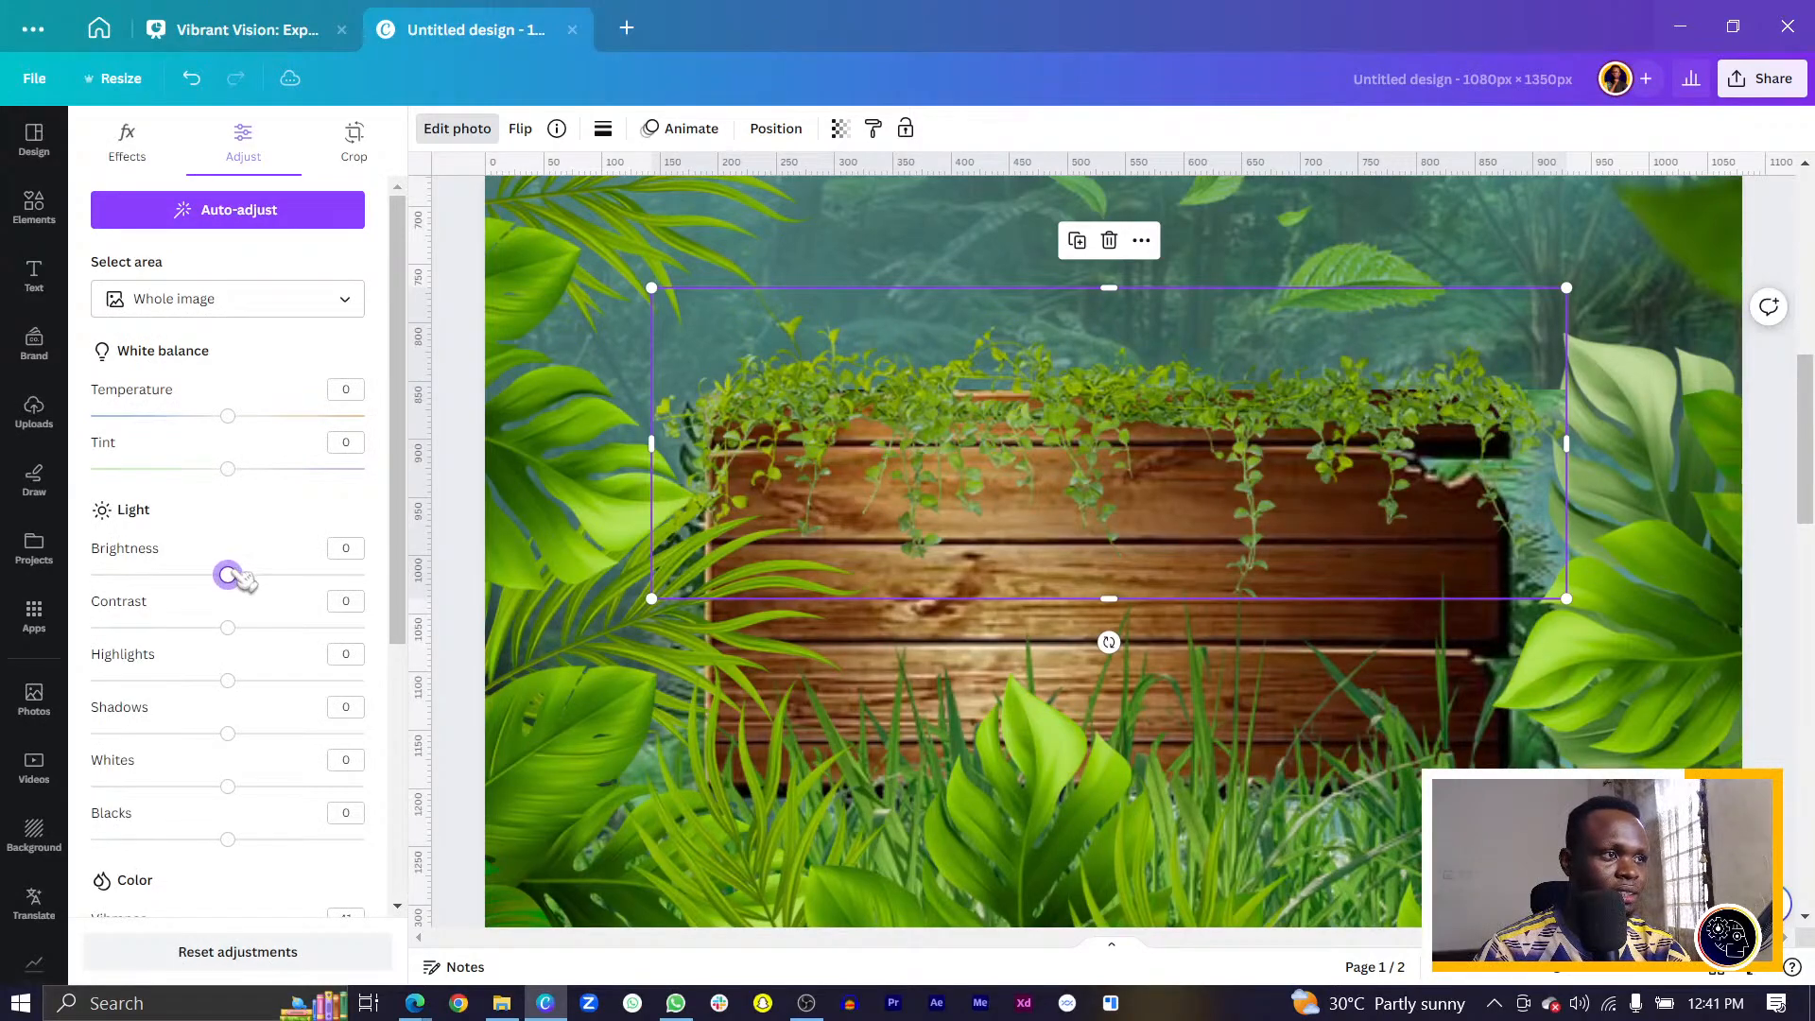
{"action": "left_click_drag", "start_coordinate": [232, 575], "coordinate": [252, 577]}
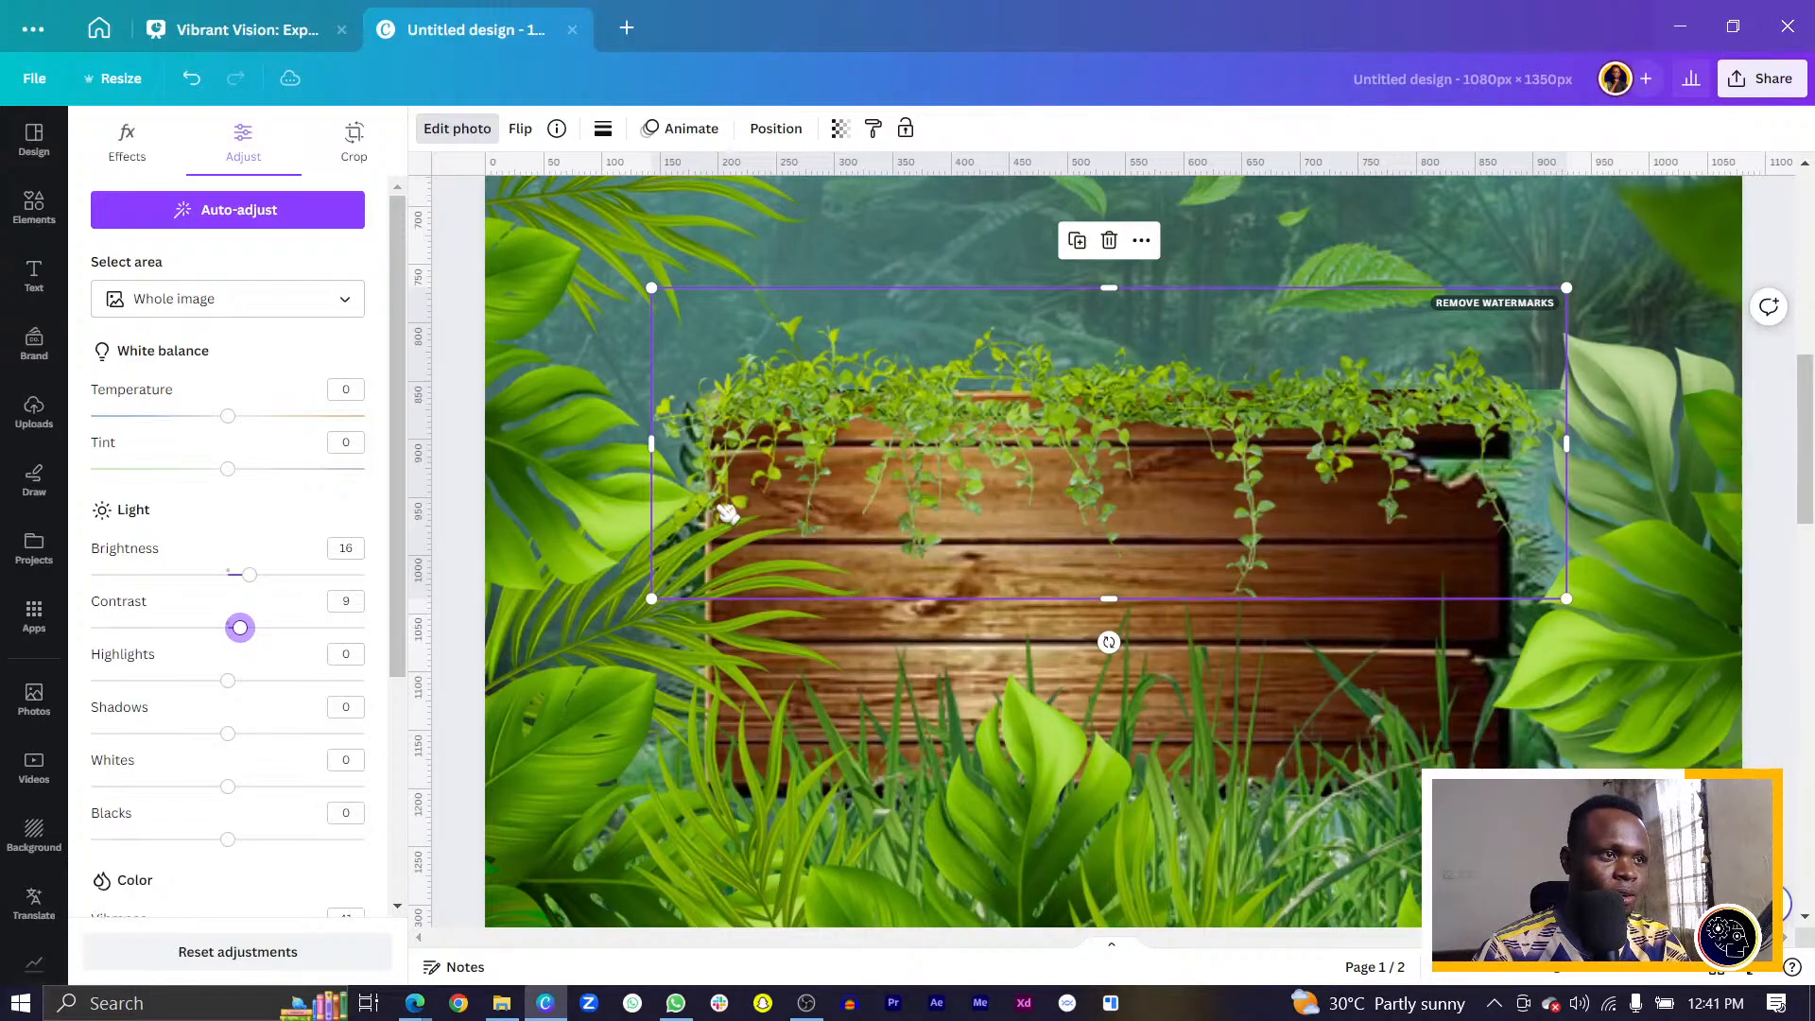
{"action": "scroll", "coordinate": [725, 511], "scroll_direction": "down", "scroll_amount": 3, "text": "ctrl"}
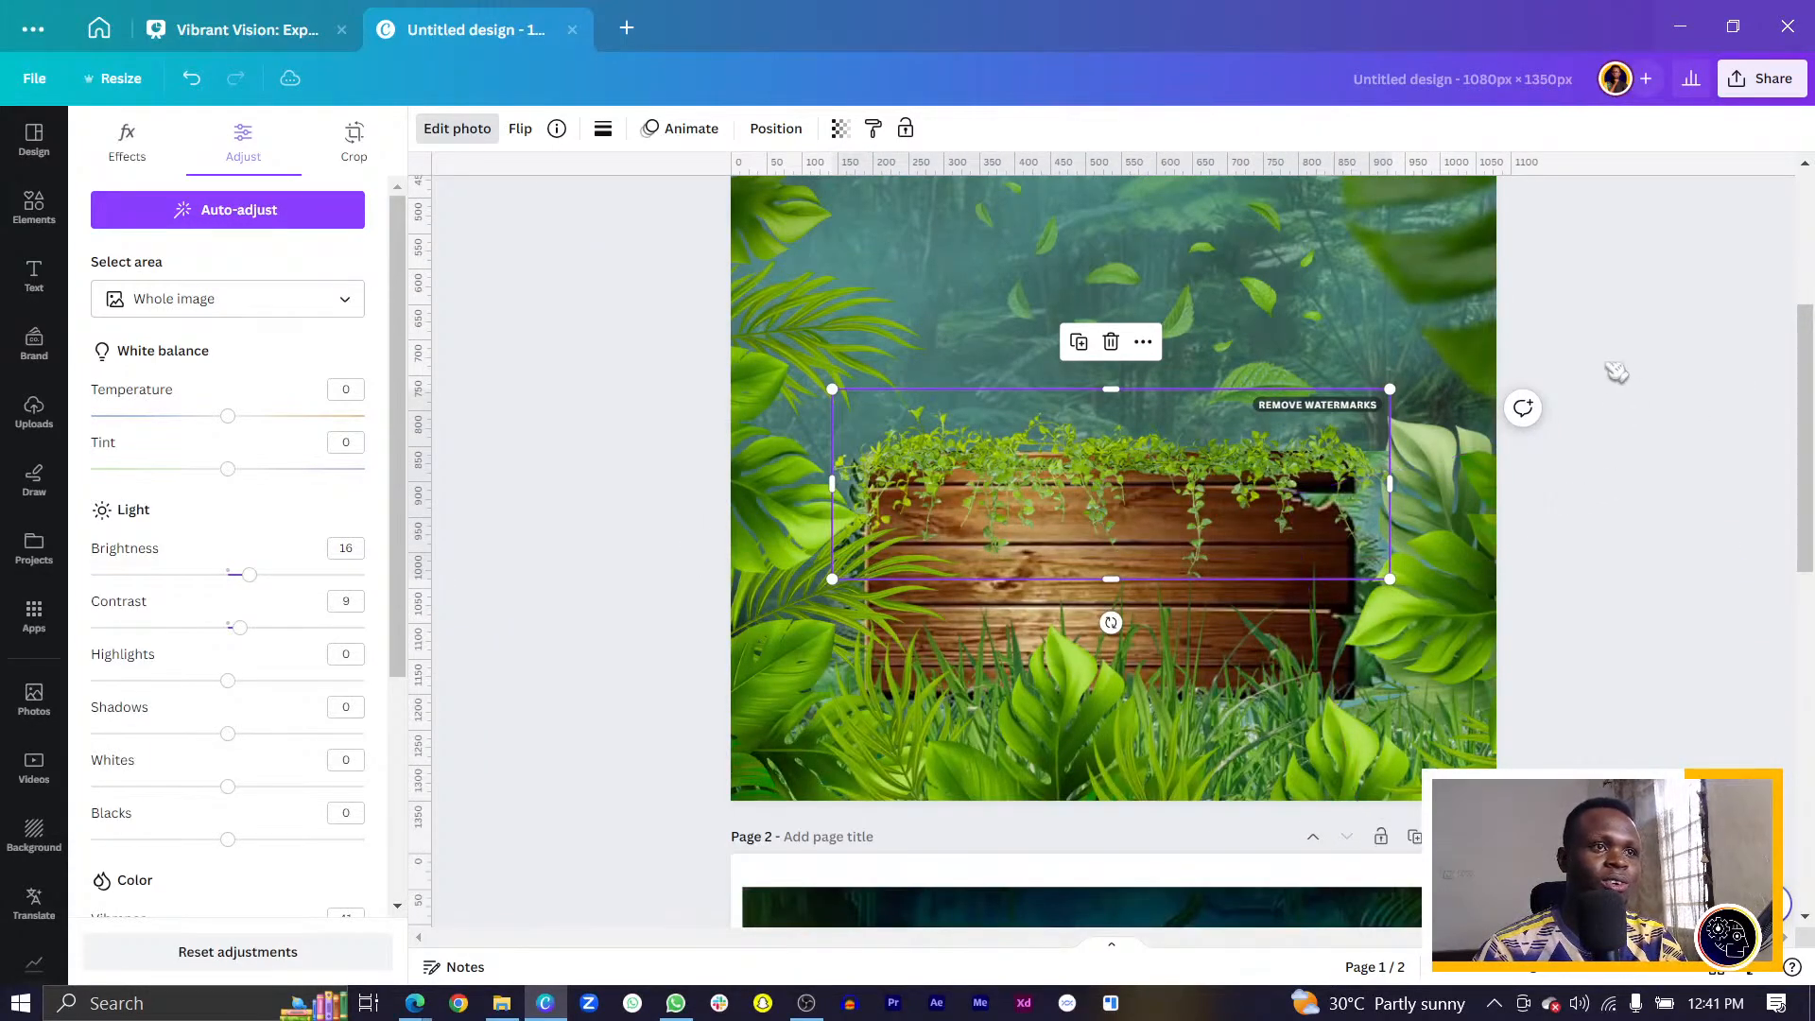
{"action": "left_click", "coordinate": [1616, 371]}
Add a rectangle about 1156 px wide and 352 px tall across the bottom of page 1, covering its full width.
{"action": "scroll", "coordinate": [1586, 395], "scroll_direction": "down", "scroll_amount": 1, "text": "ctrl"}
{"action": "scroll", "coordinate": [1518, 473], "scroll_direction": "down", "scroll_amount": 5}
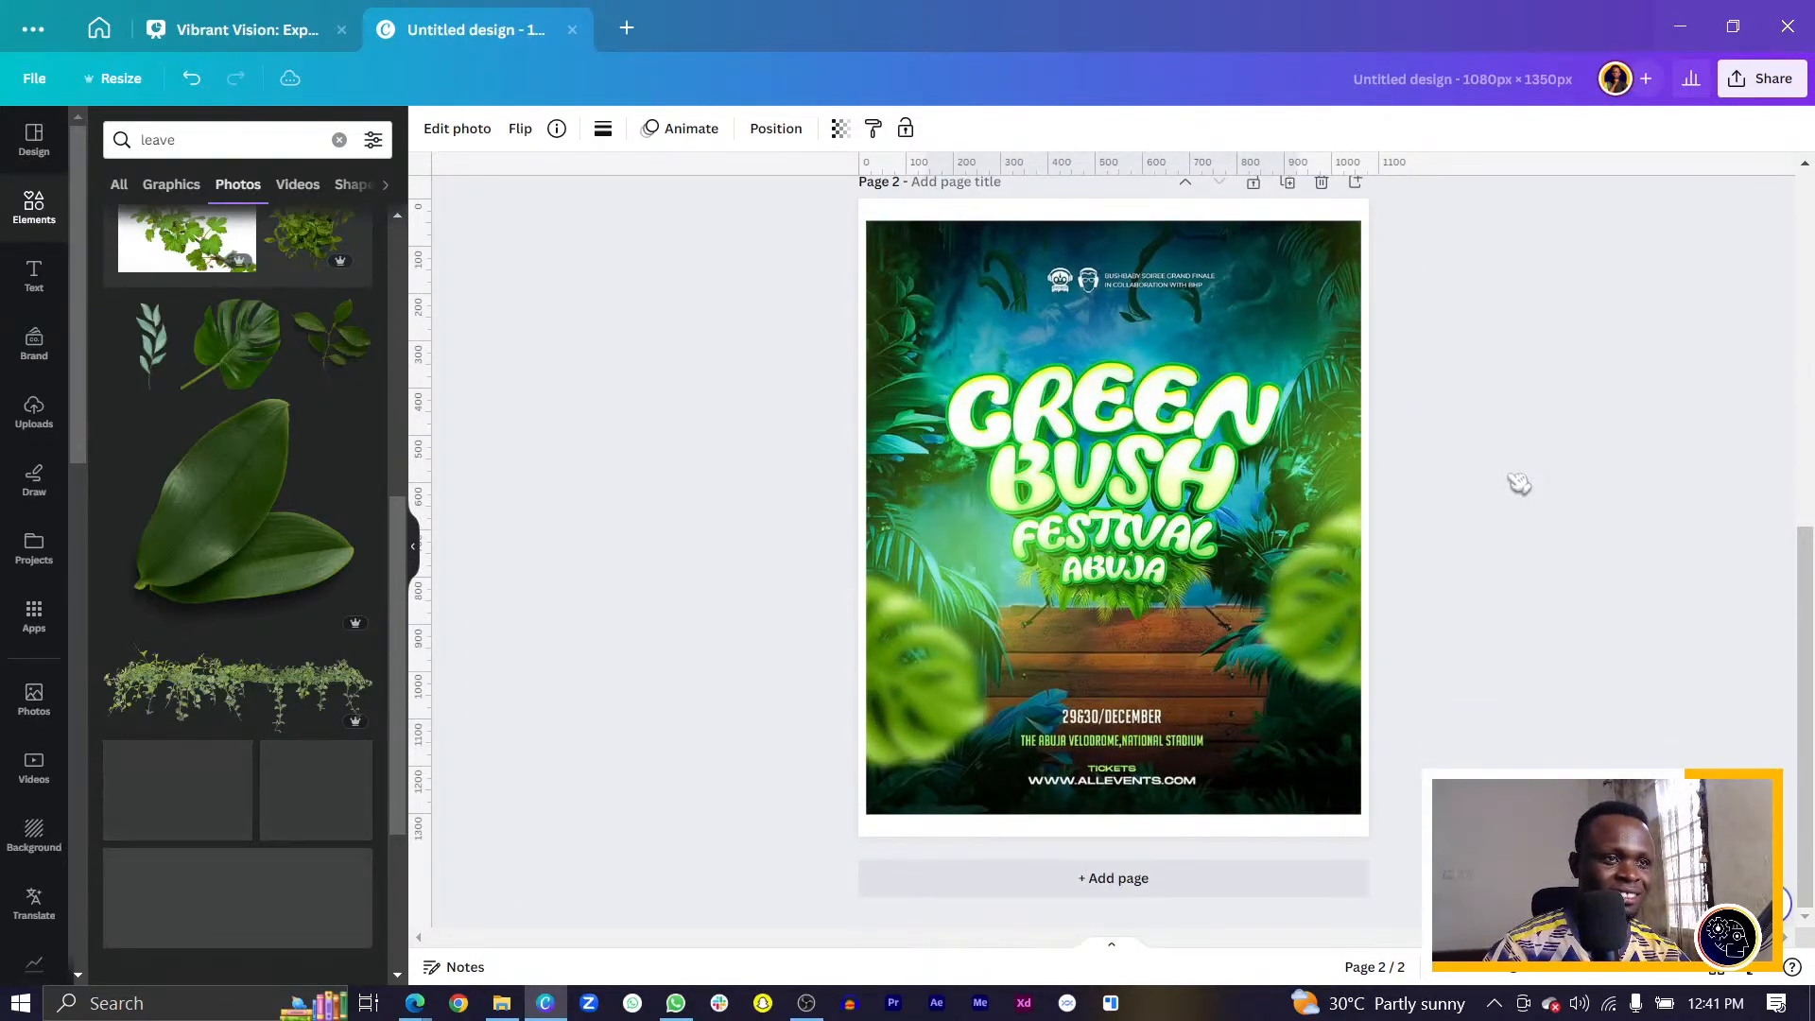
{"action": "scroll", "coordinate": [1513, 507], "scroll_direction": "up", "scroll_amount": 5}
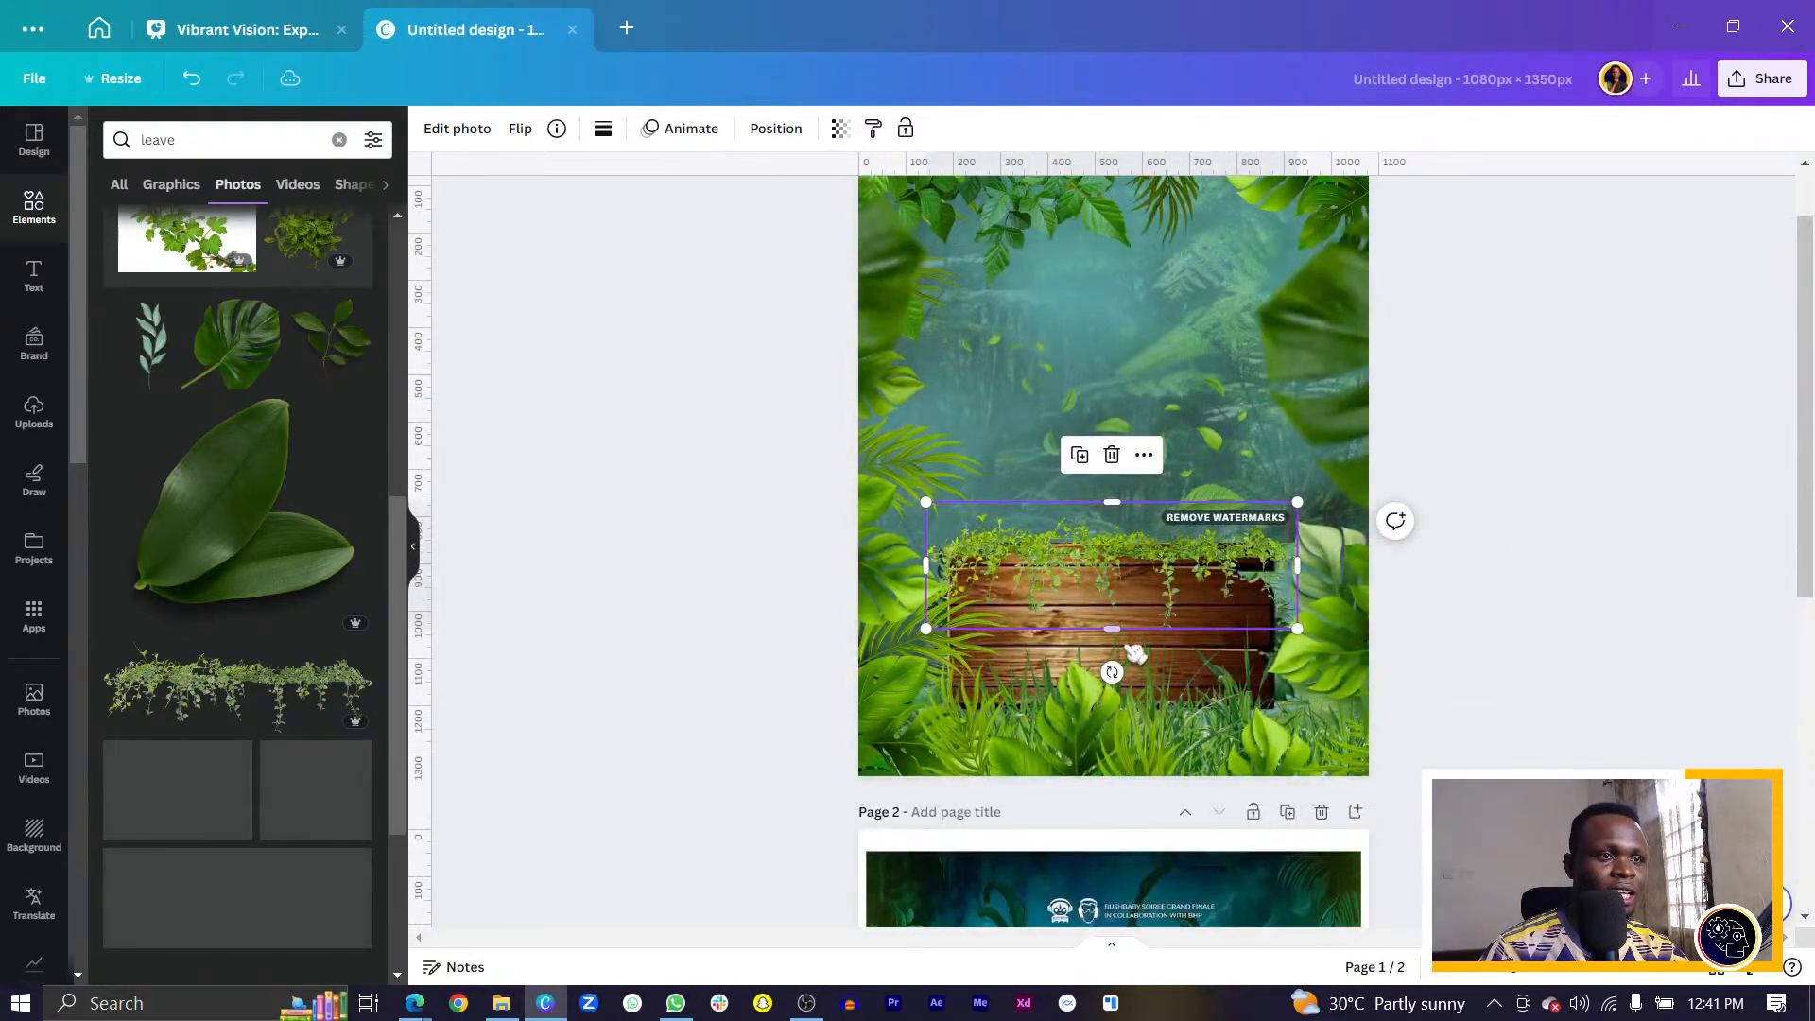
{"action": "left_click", "coordinate": [713, 692]}
{"action": "key", "text": "r"}
{"action": "left_click_drag", "start_coordinate": [1142, 502], "coordinate": [1386, 748]}
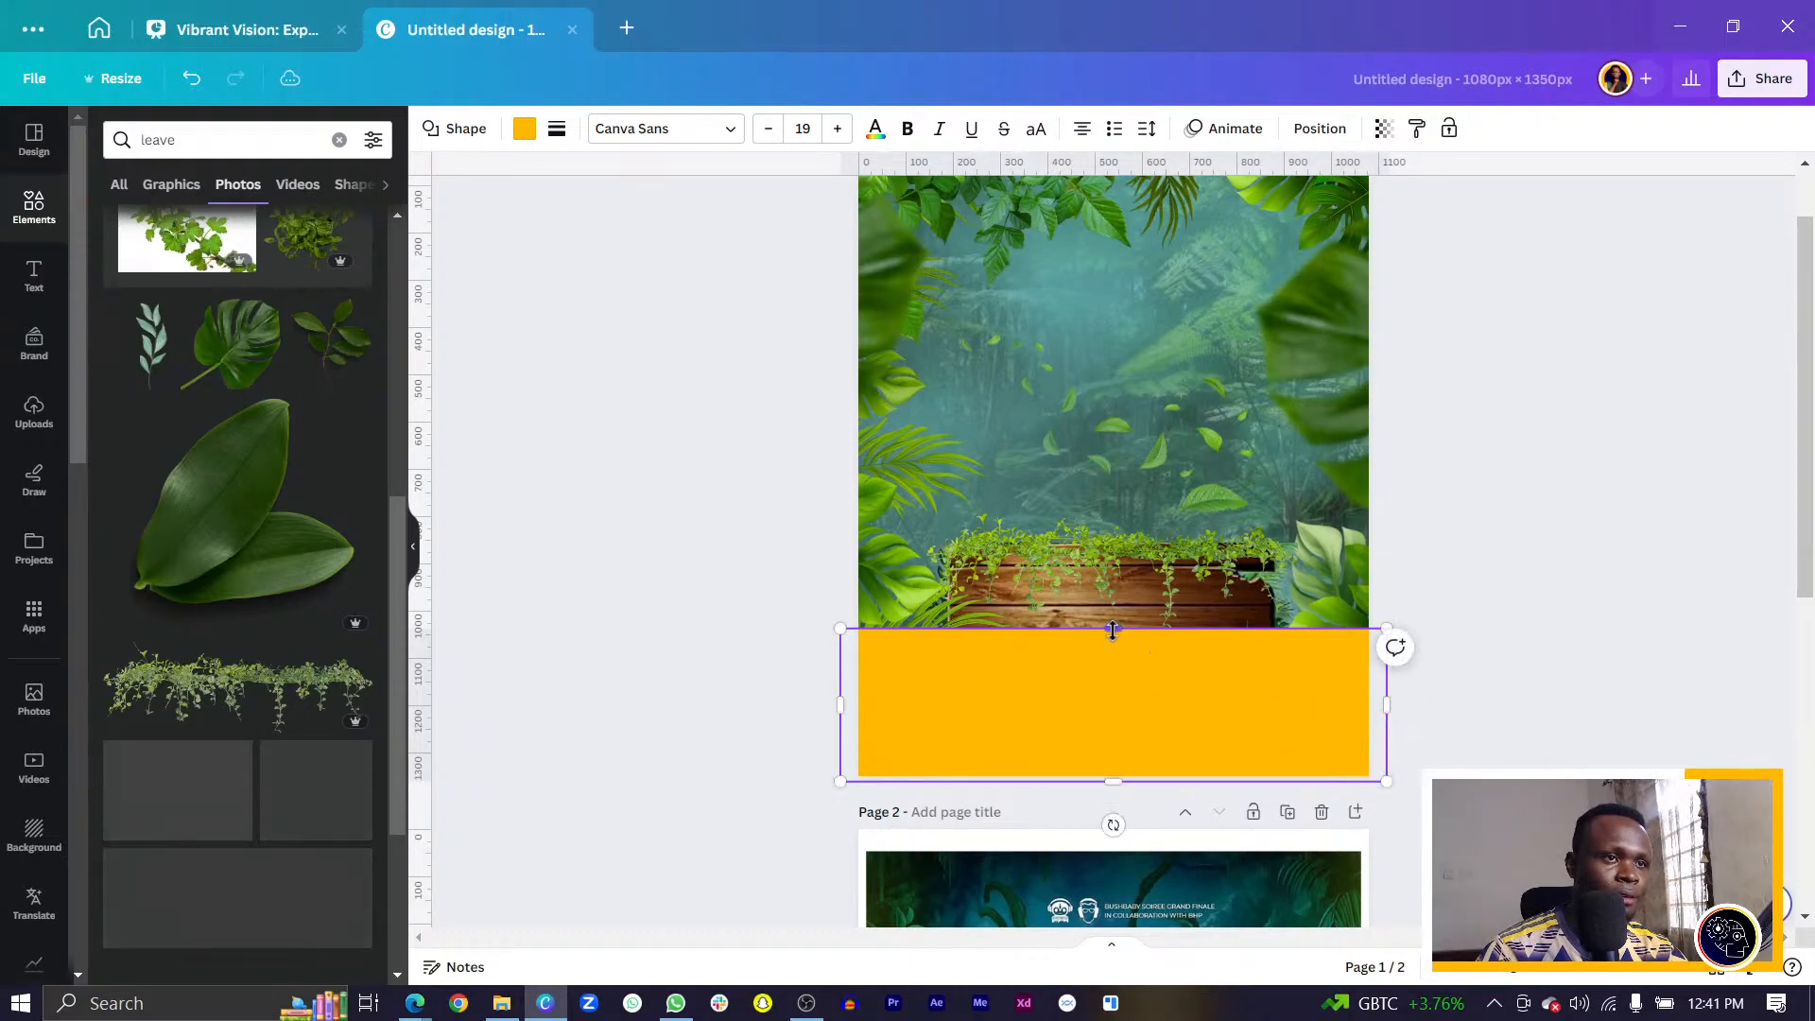
{"action": "left_click_drag", "start_coordinate": [1112, 630], "coordinate": [1113, 615]}
Fill the bottom rectangle with solid black, #000000.
{"action": "left_click", "coordinate": [525, 128]}
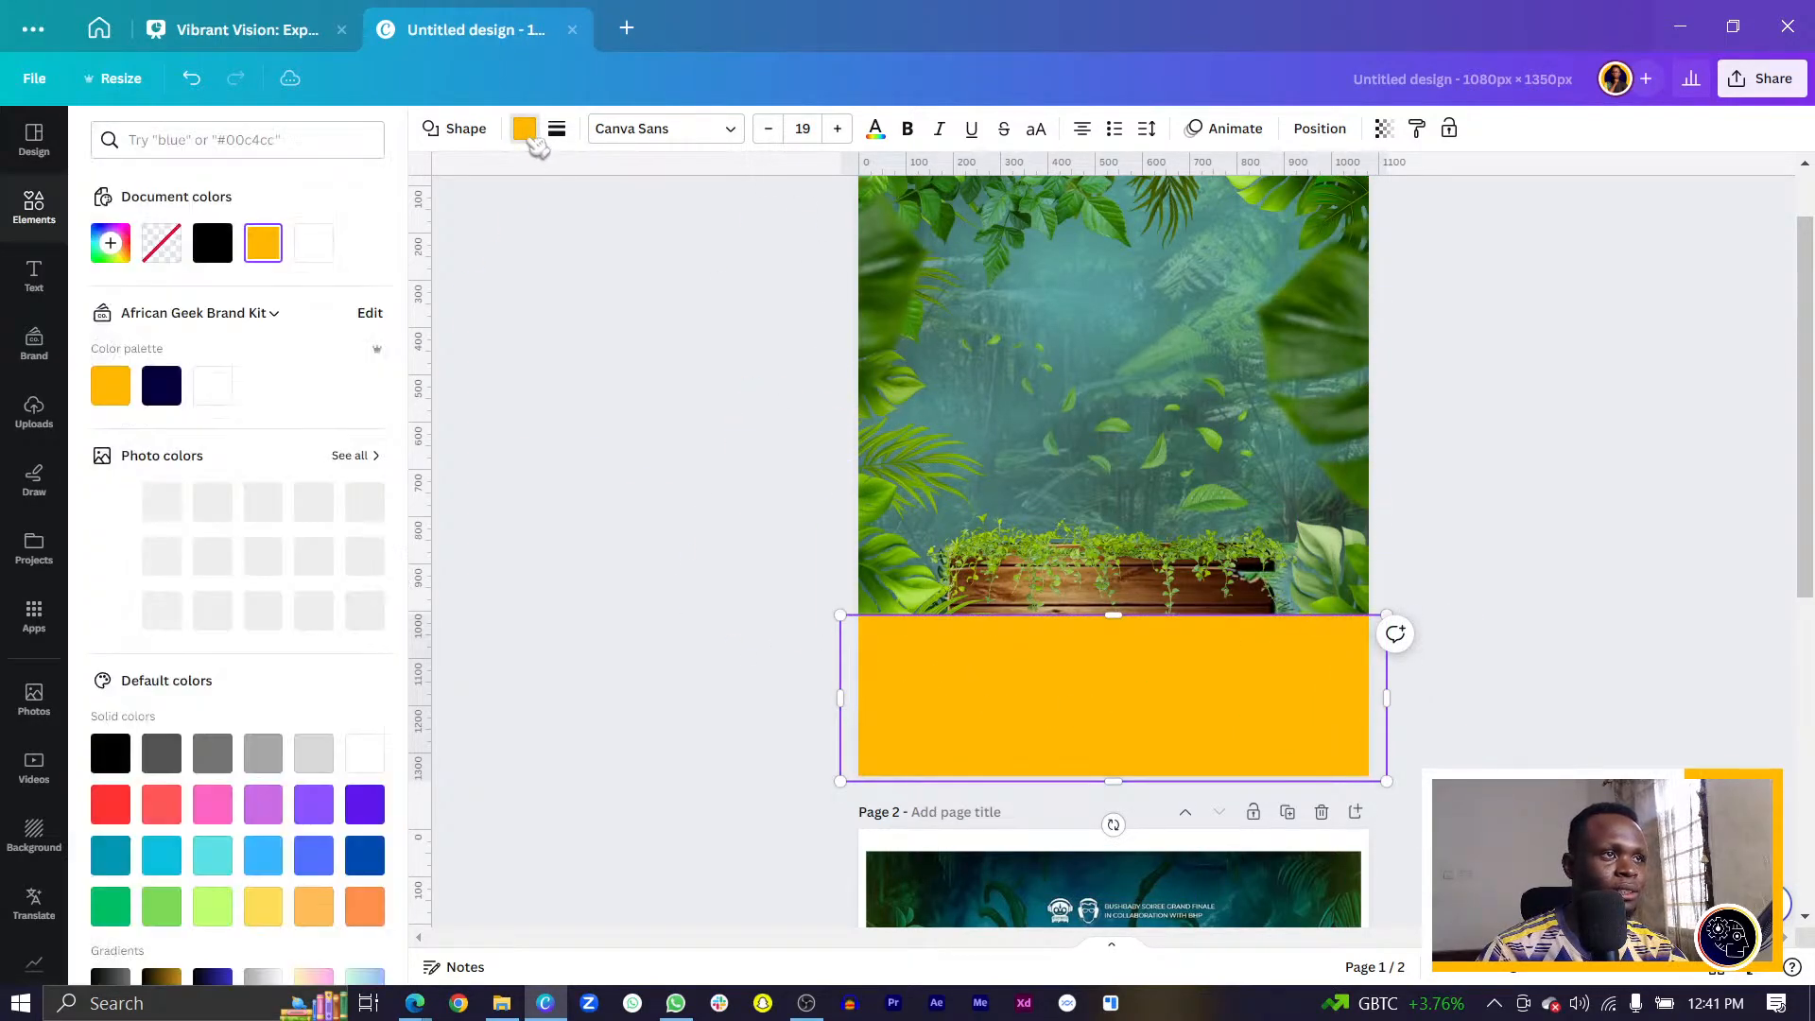
{"action": "left_click", "coordinate": [110, 754]}
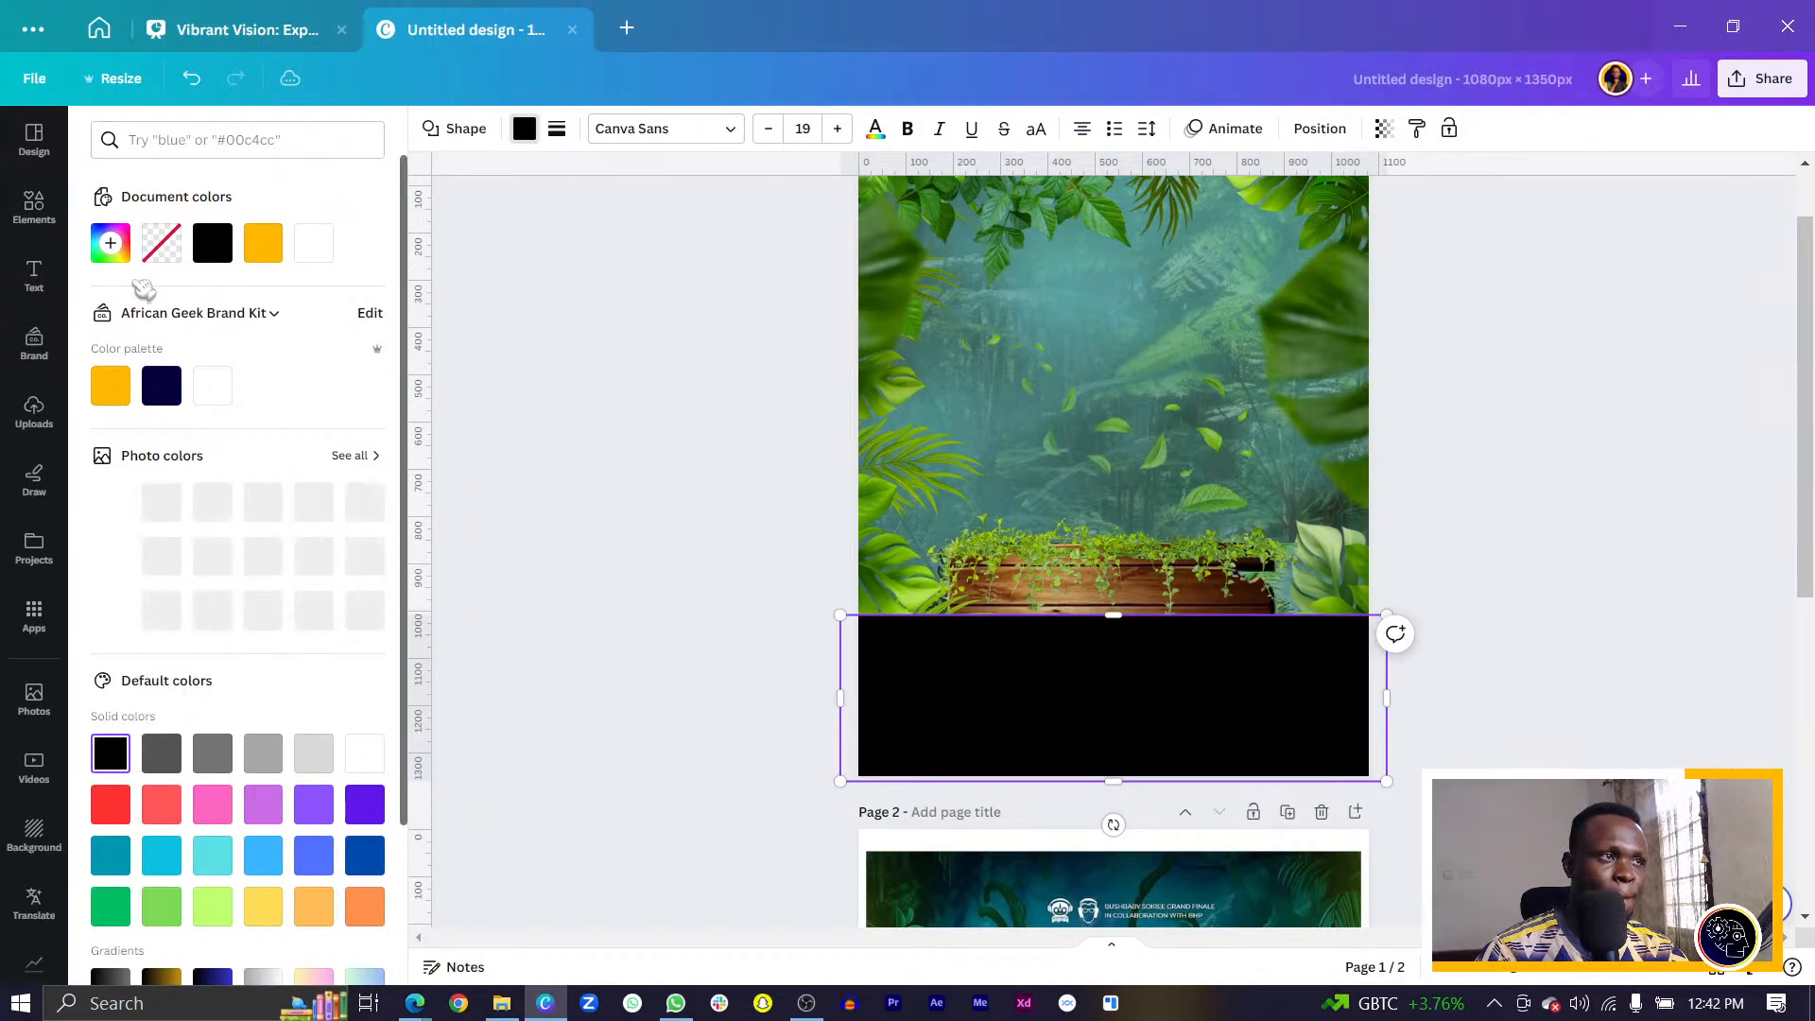
{"action": "left_click", "coordinate": [214, 245]}
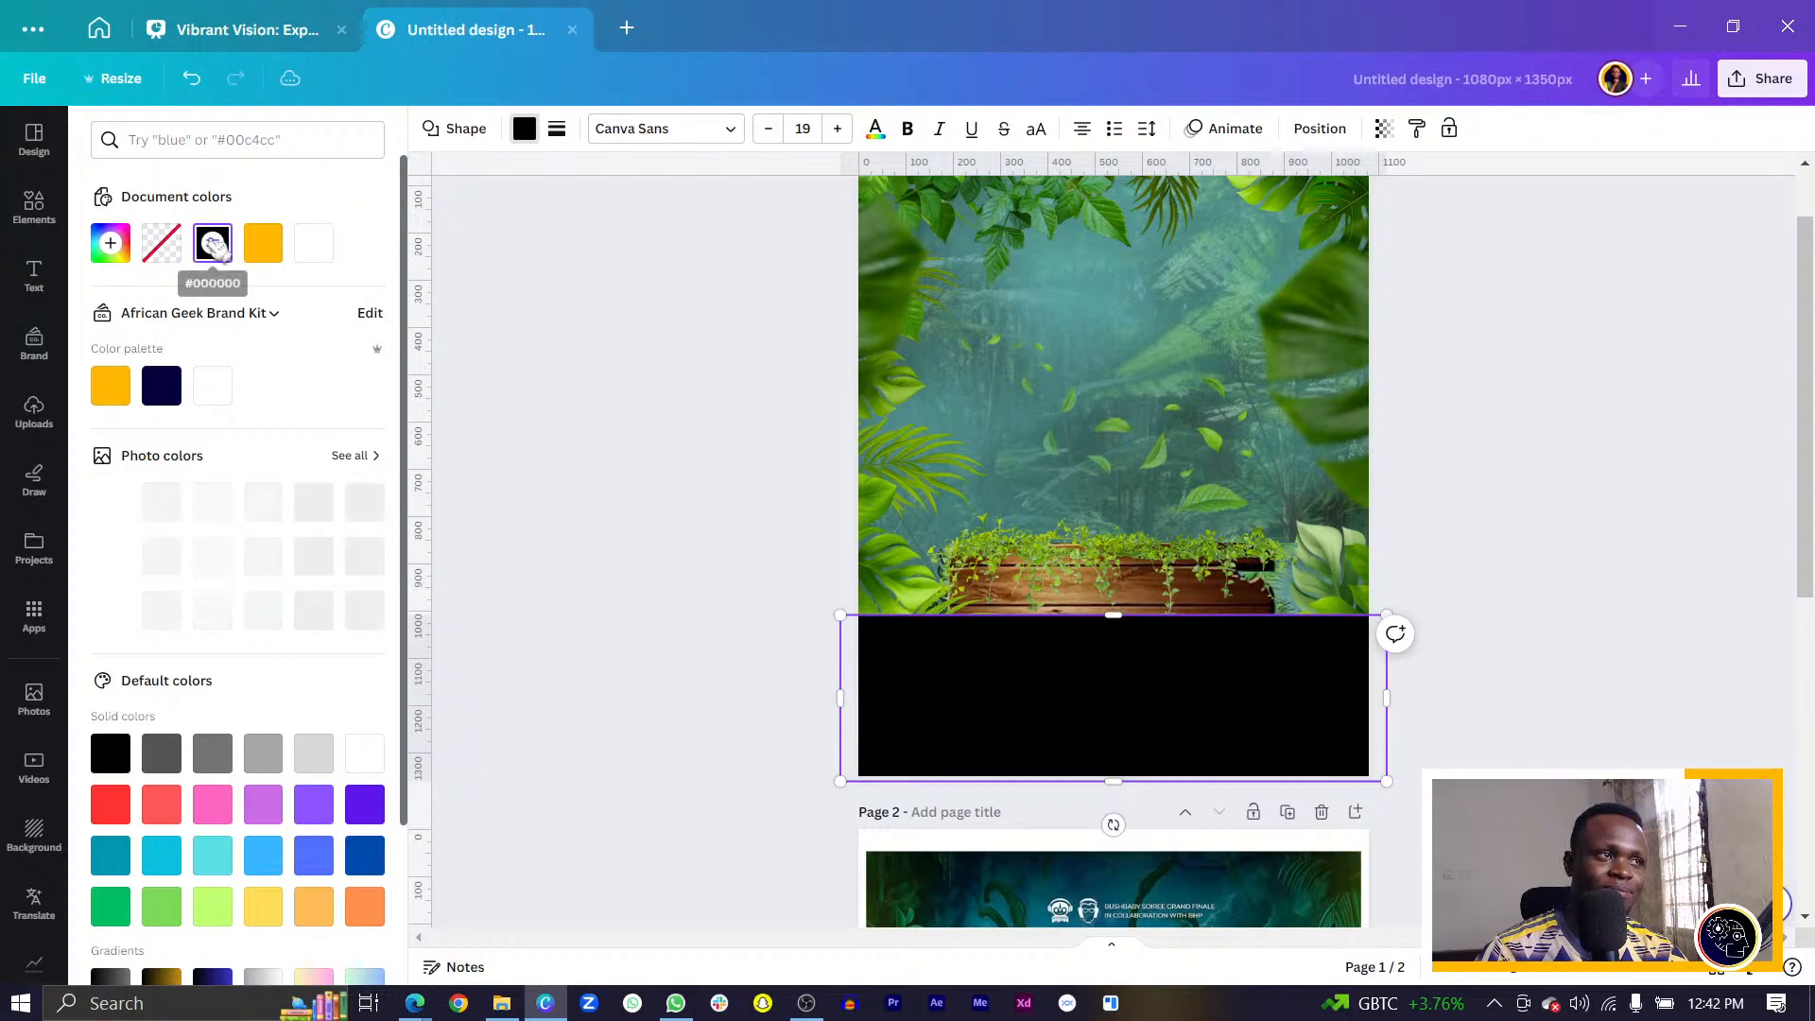
{"action": "left_click", "coordinate": [214, 244]}
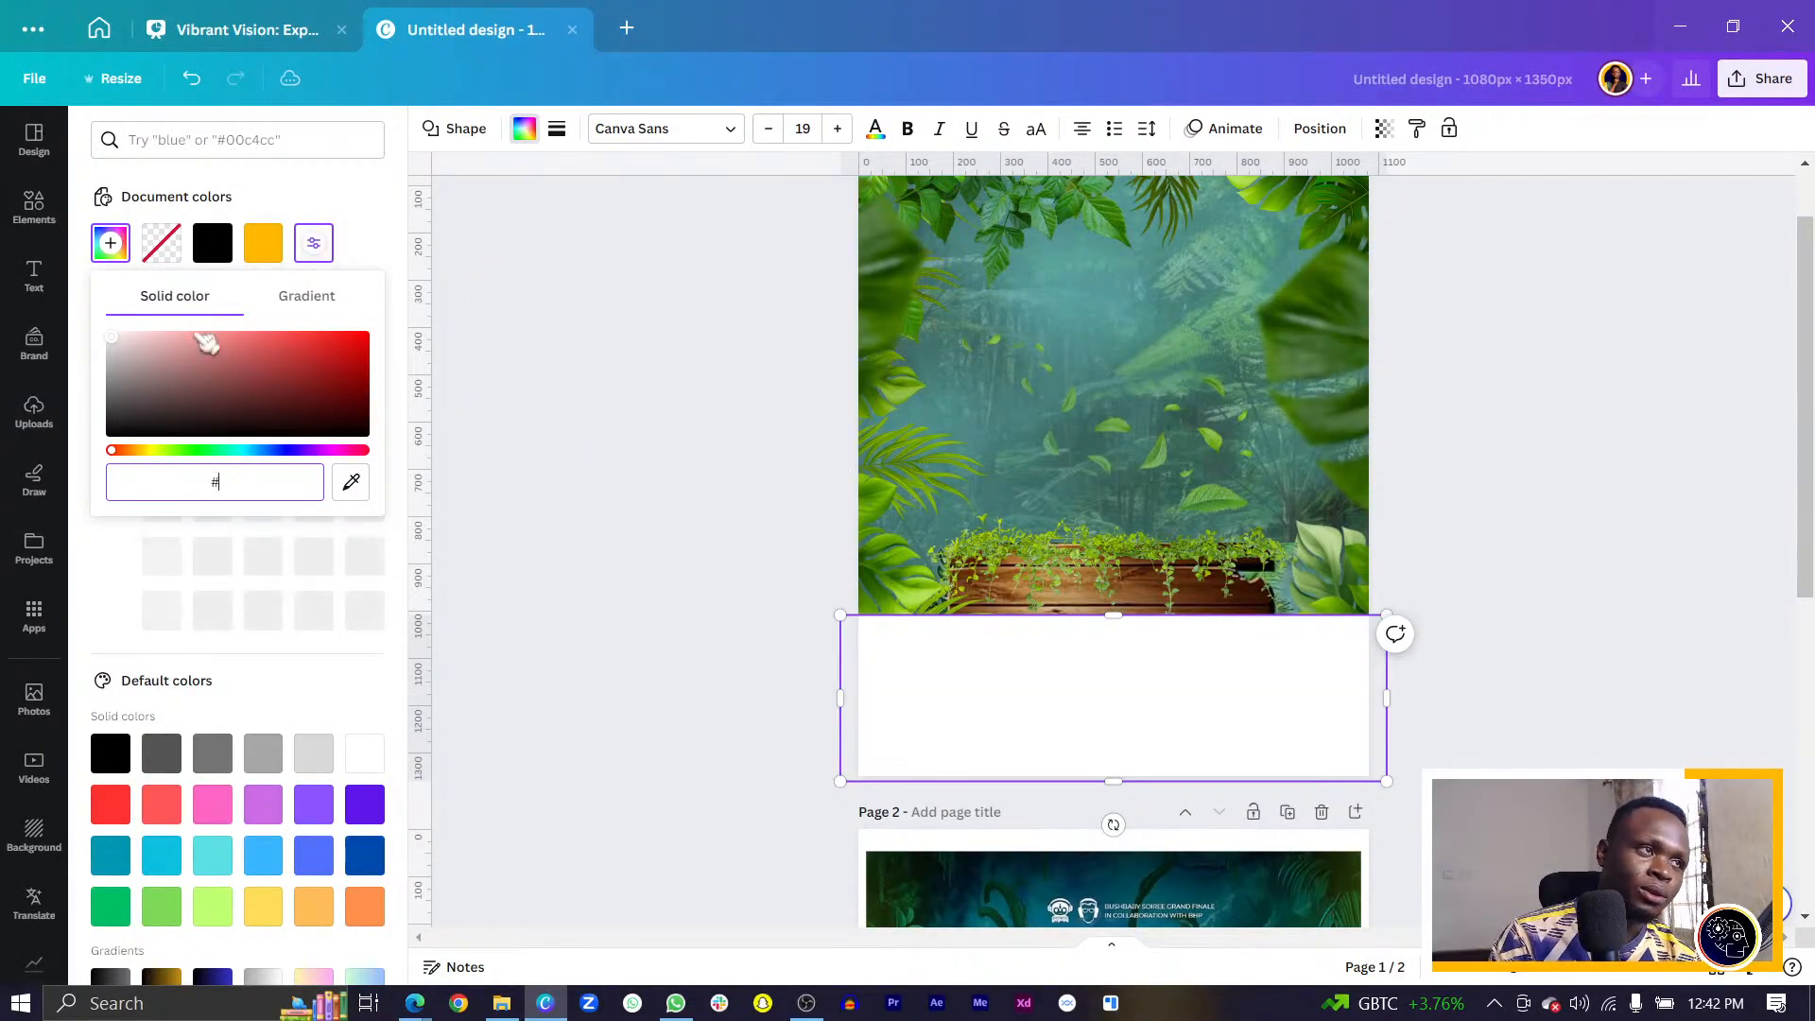
{"action": "left_click", "coordinate": [211, 243]}
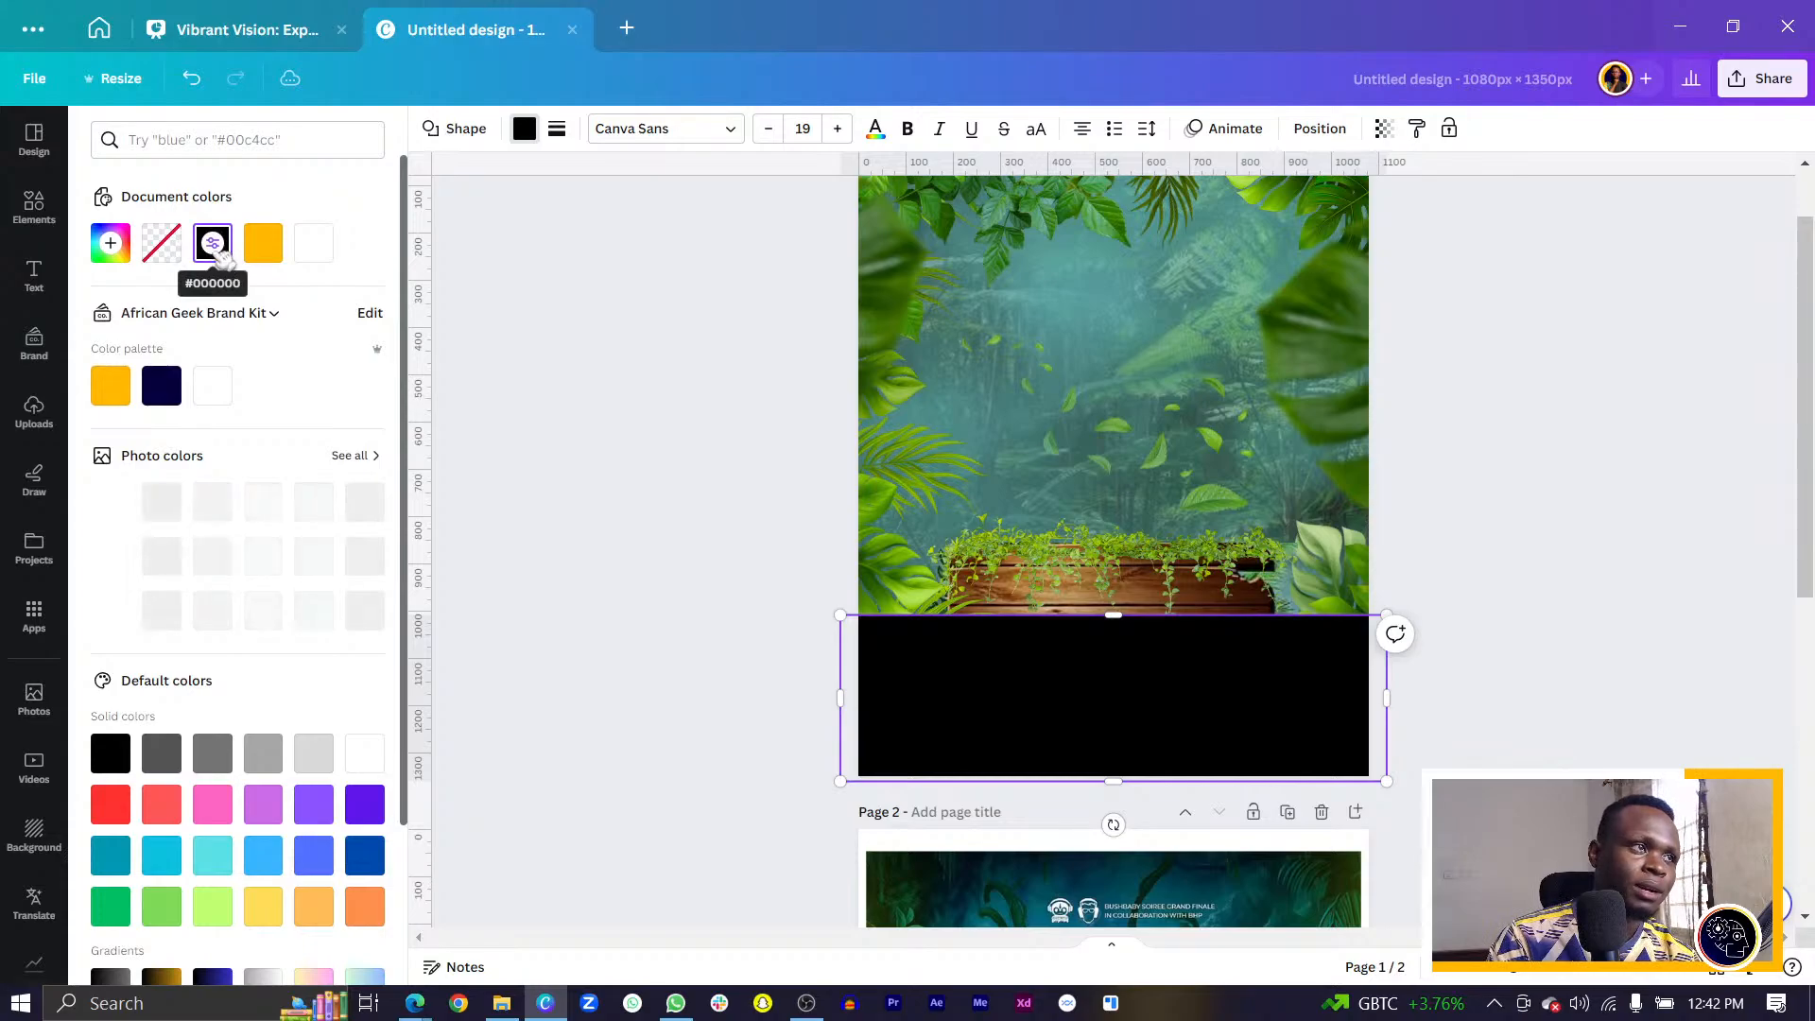
Turn the rectangle's fill into a vertical linear gradient from black to #555555 at 0% opacity.
{"action": "left_click", "coordinate": [212, 243]}
{"action": "left_click", "coordinate": [305, 296]}
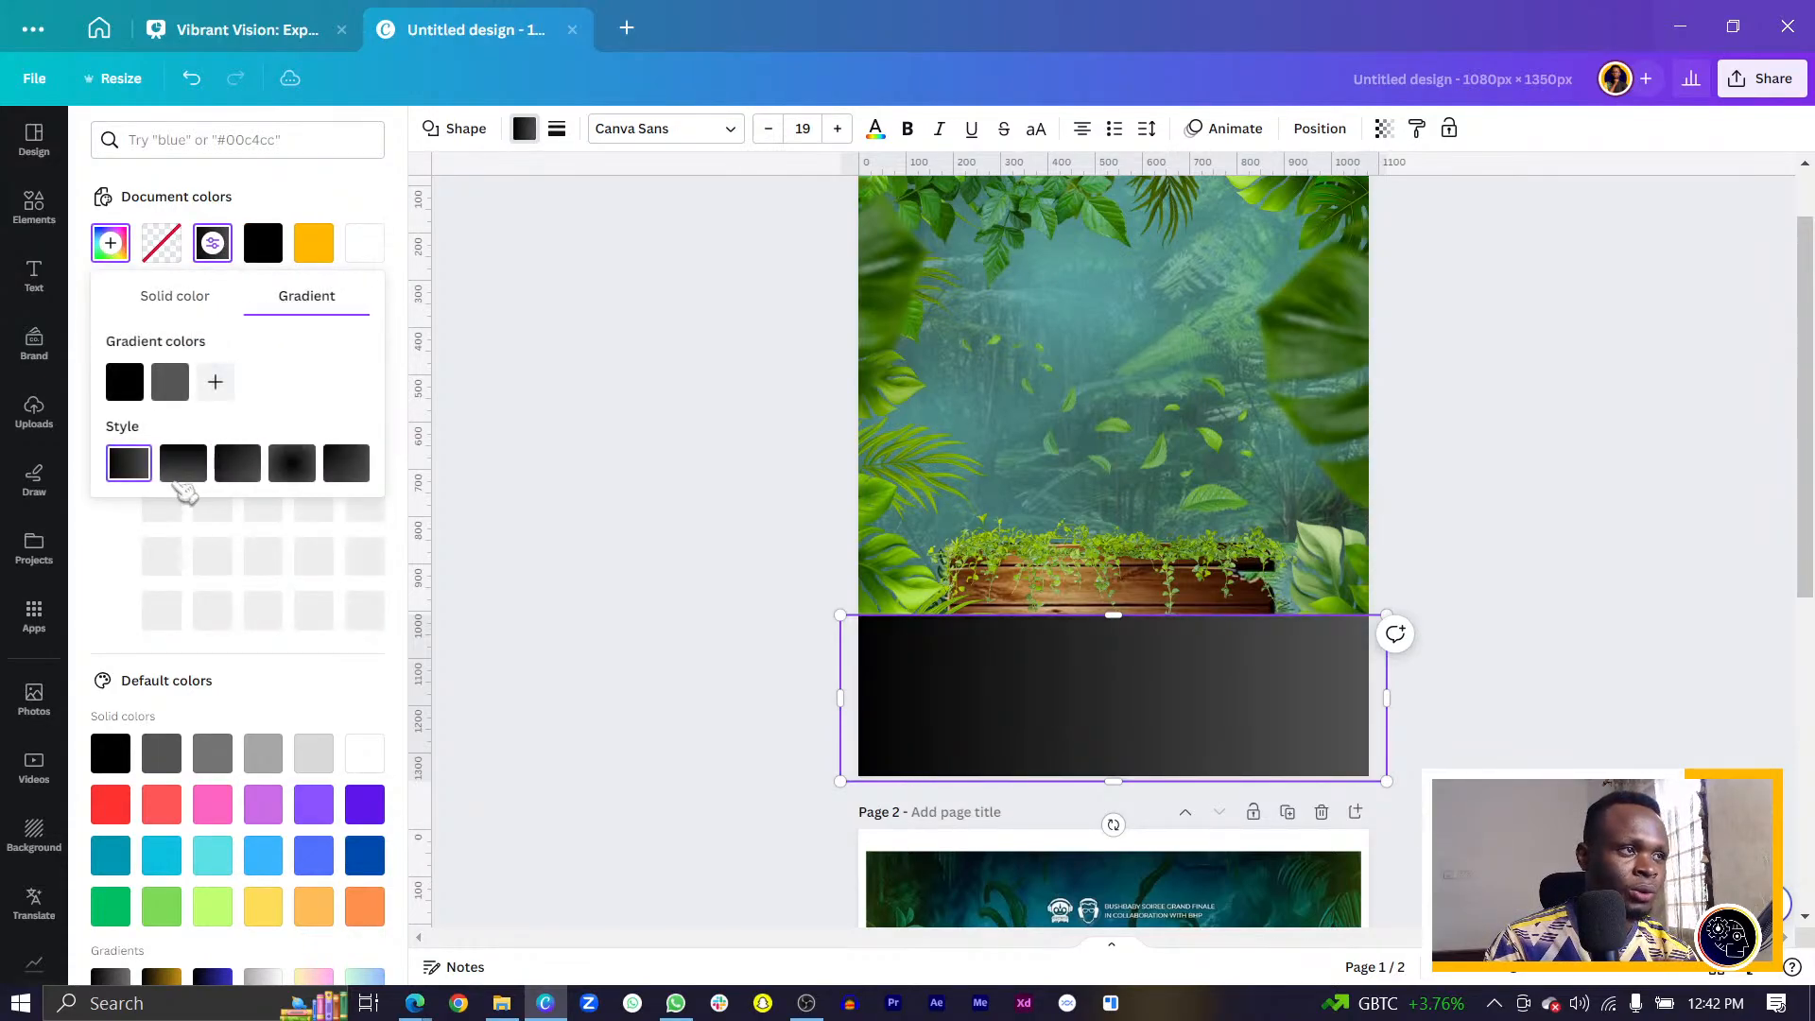
{"action": "left_click", "coordinate": [183, 463]}
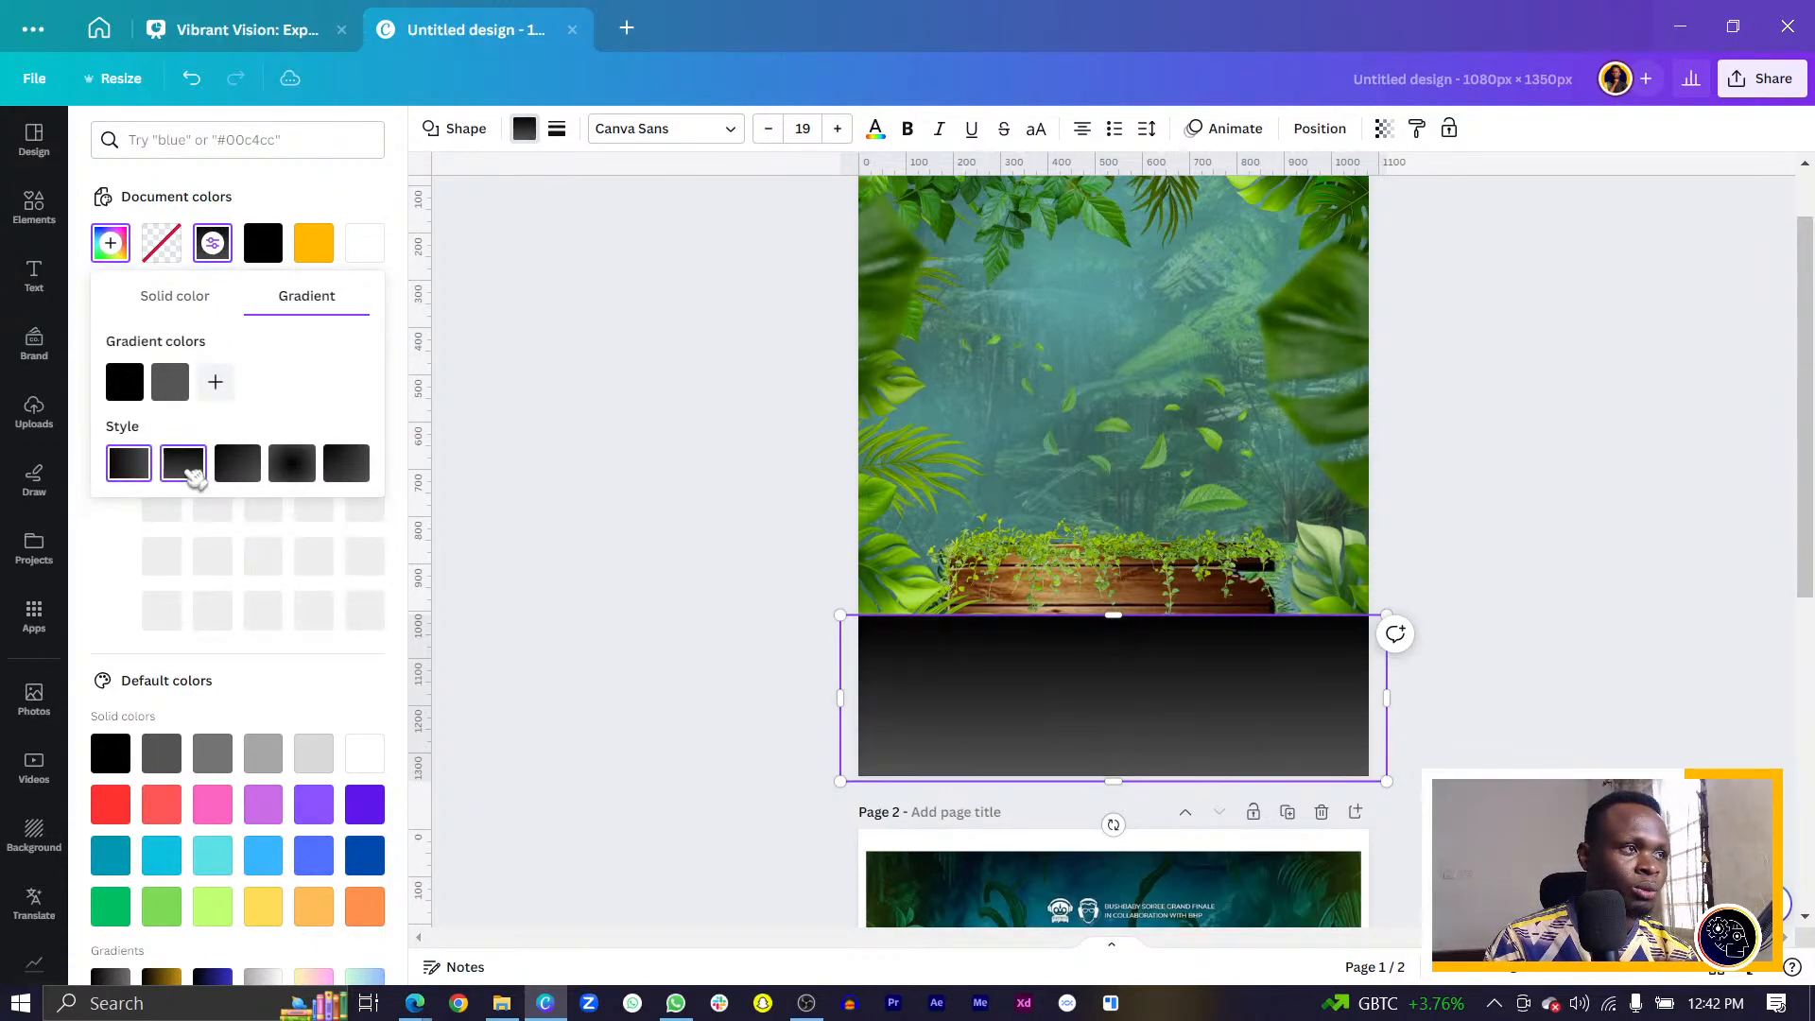
{"action": "left_click", "coordinate": [185, 391]}
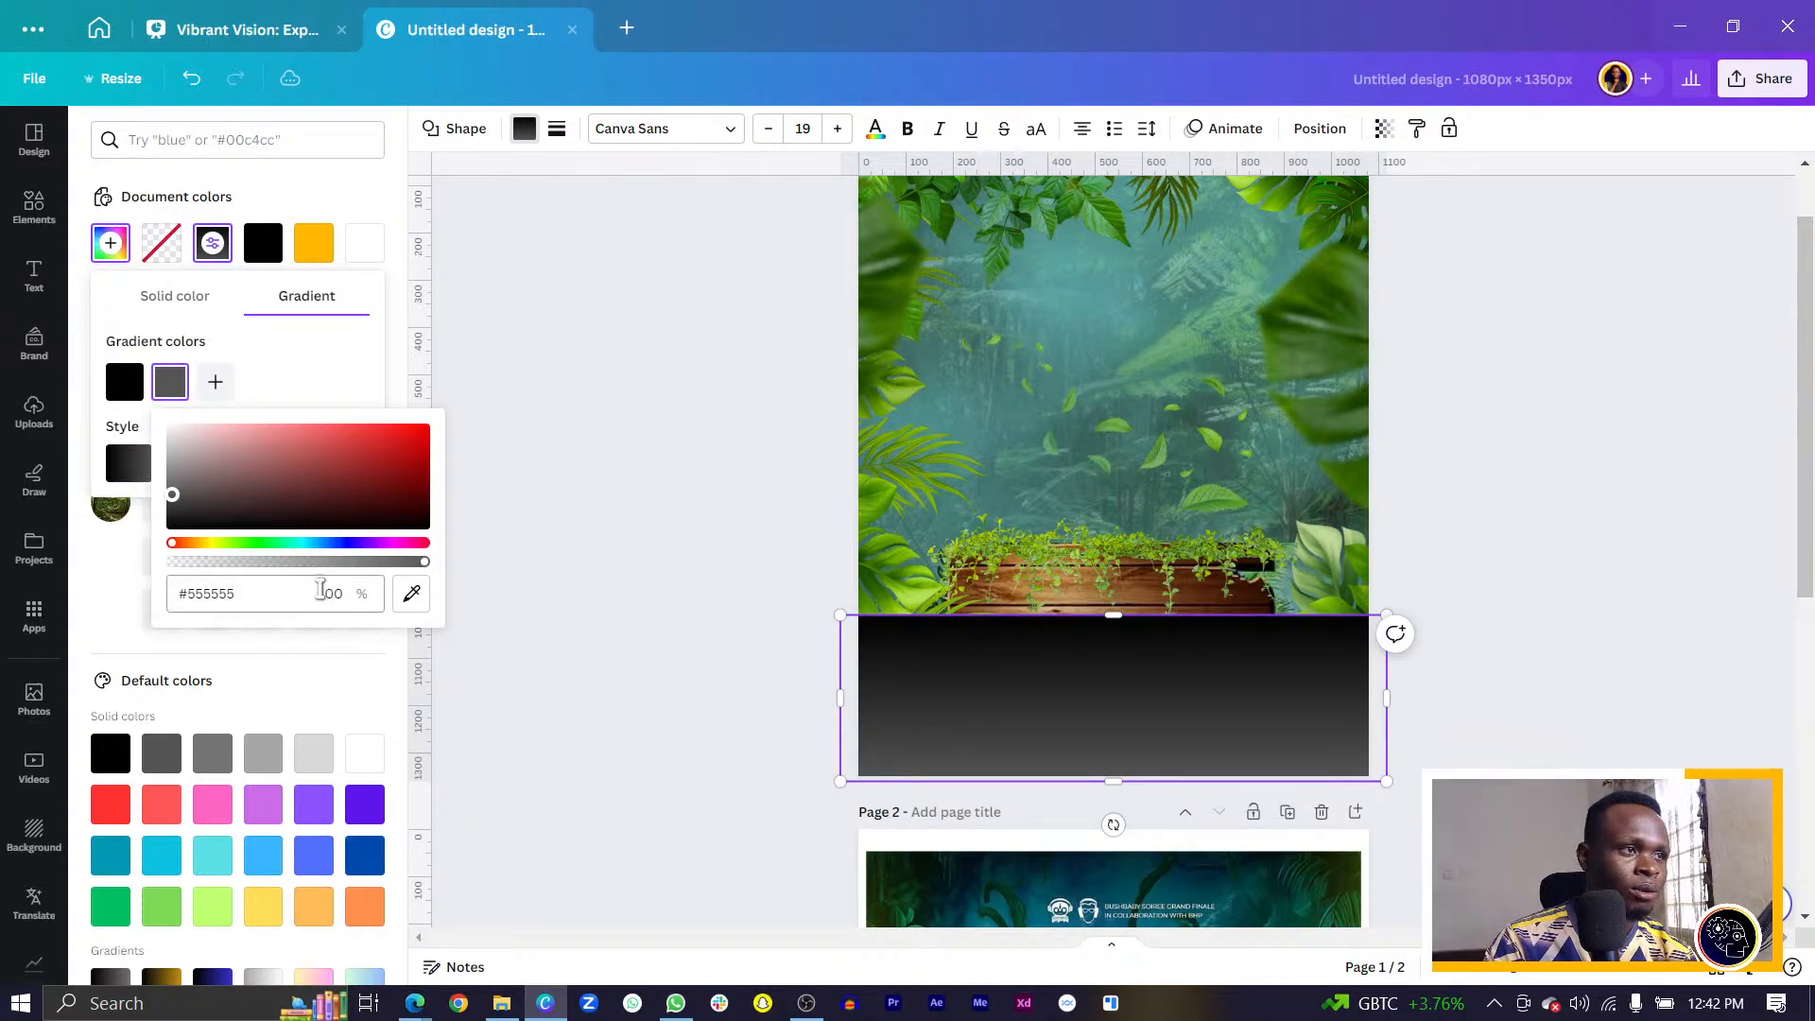
{"action": "left_click_drag", "start_coordinate": [387, 567], "coordinate": [140, 578]}
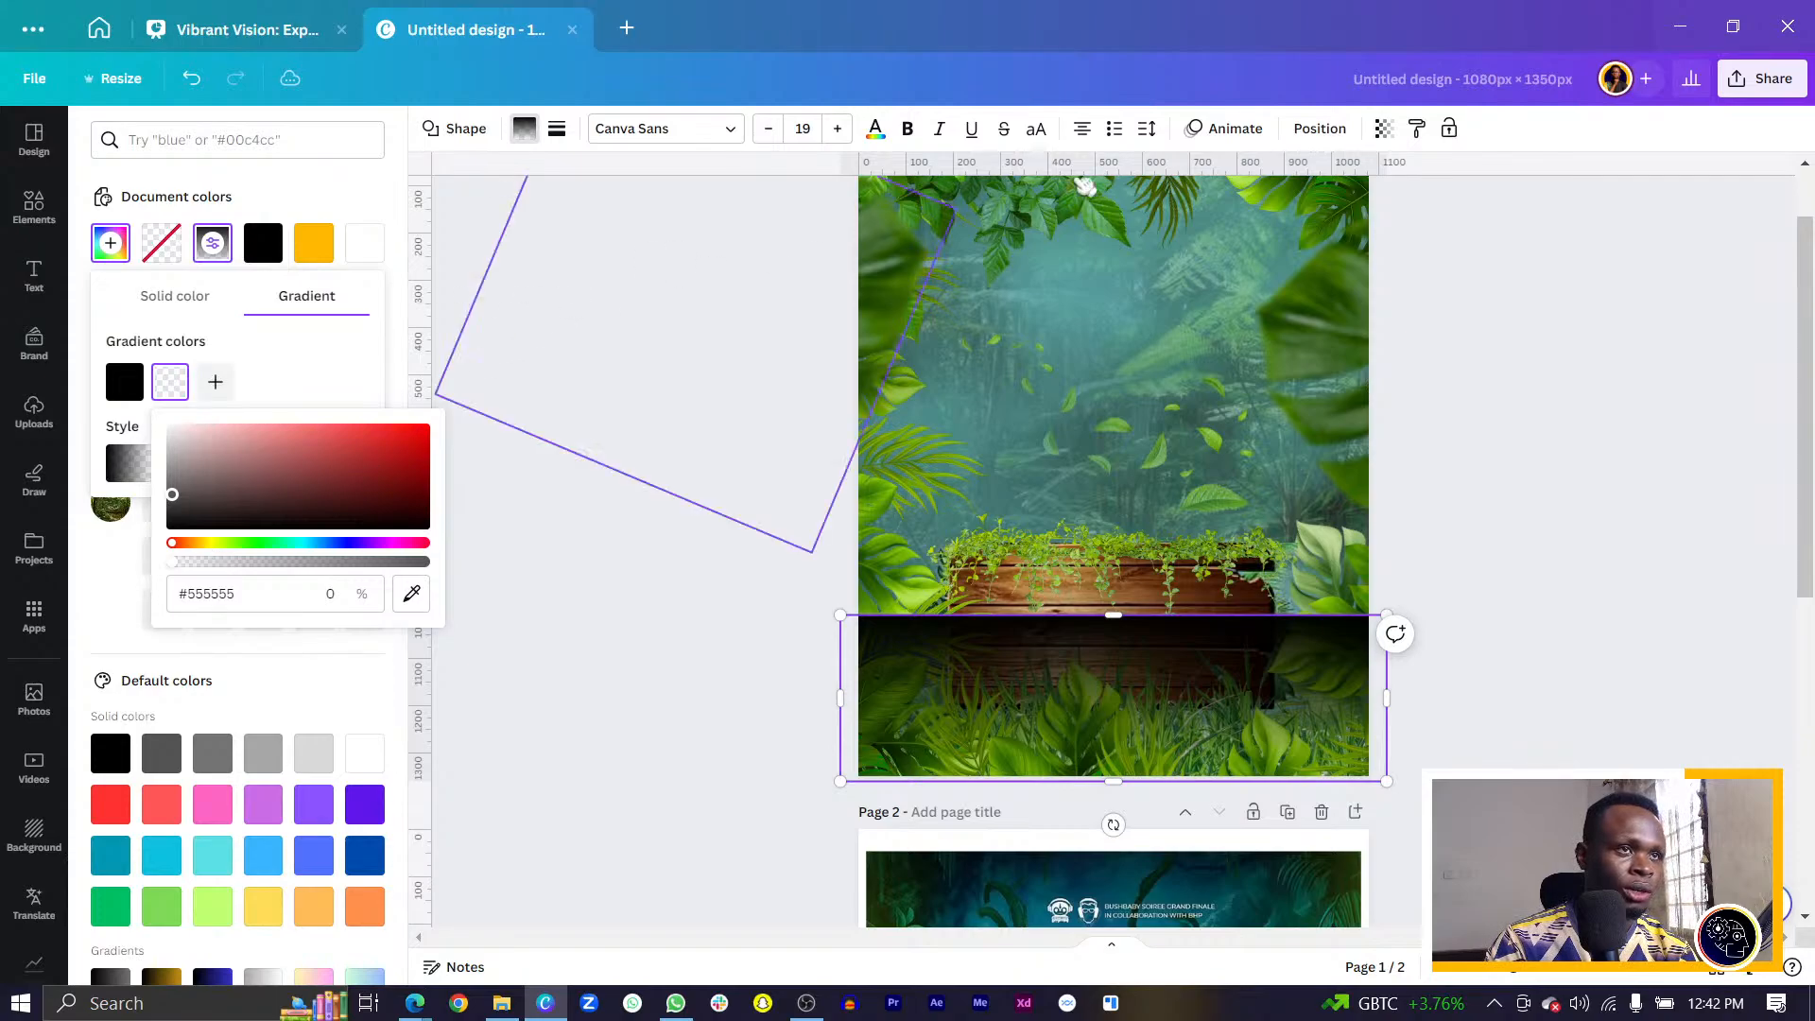
Rotate the gradient rectangle by 180° and stretch its upper edge to make it about 859 px tall.
{"action": "left_click", "coordinate": [1333, 124]}
{"action": "left_click", "coordinate": [1338, 129]}
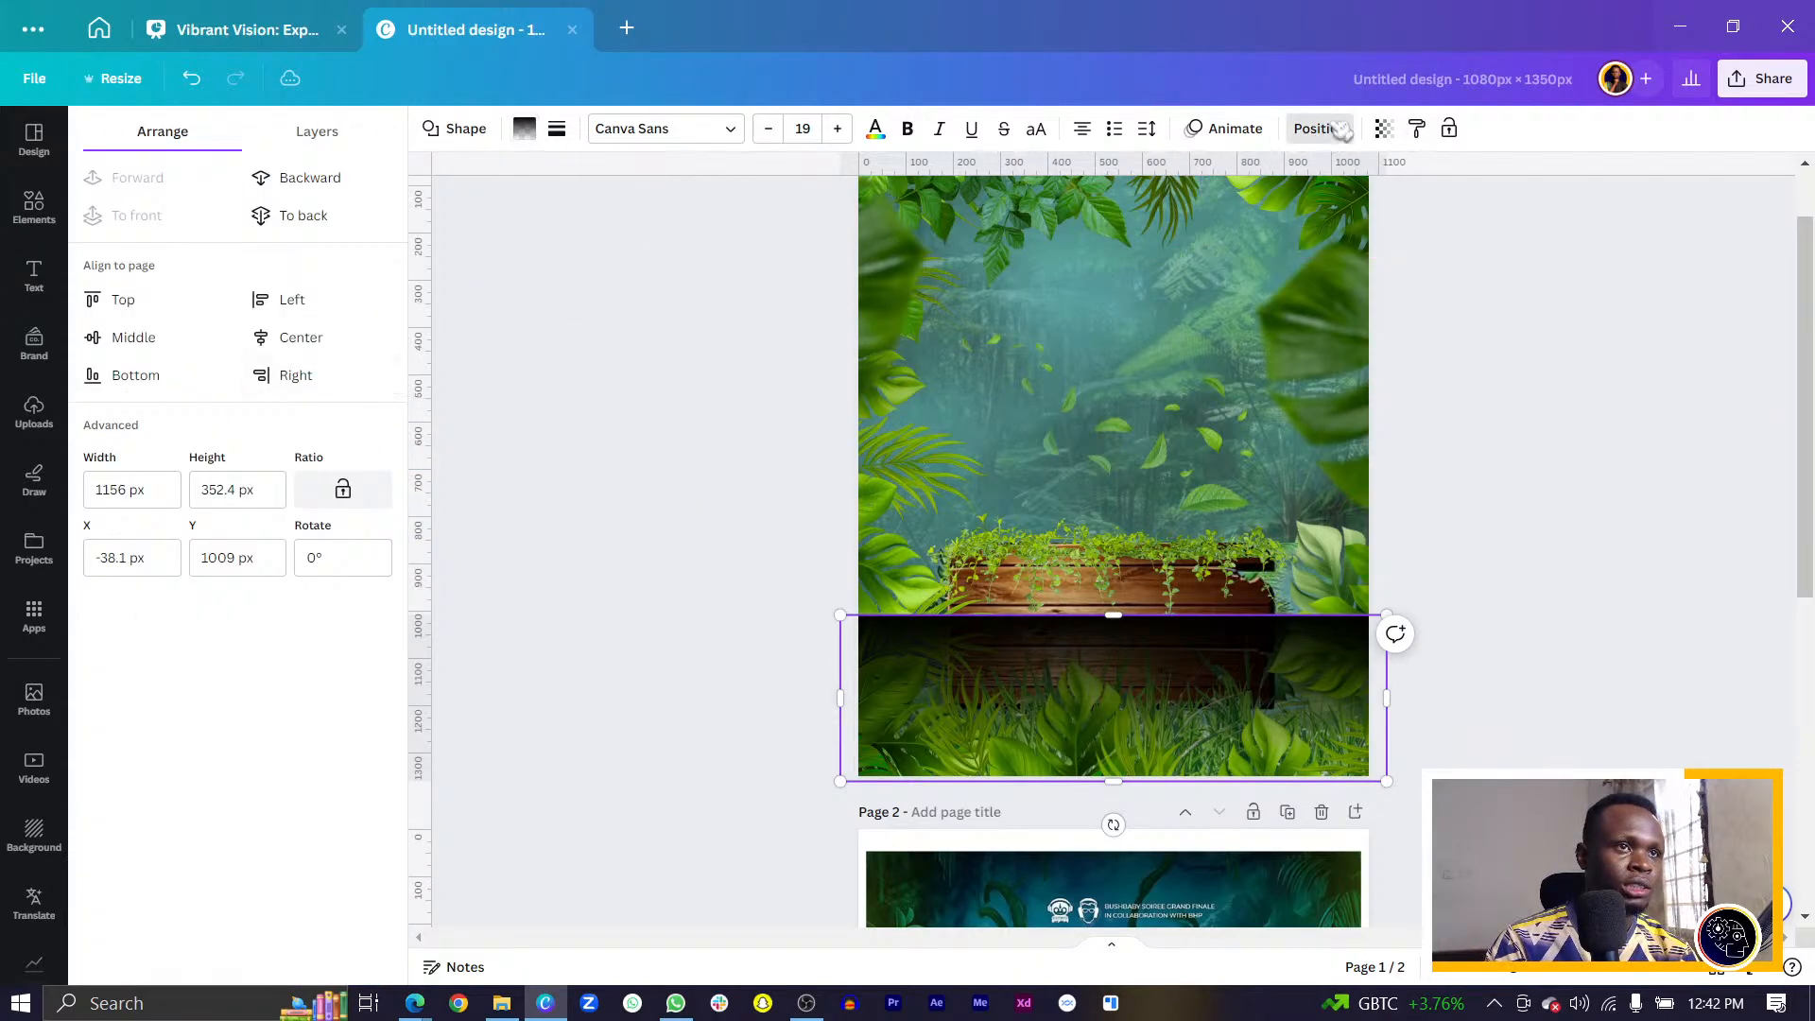
{"action": "left_click", "coordinate": [324, 550]}
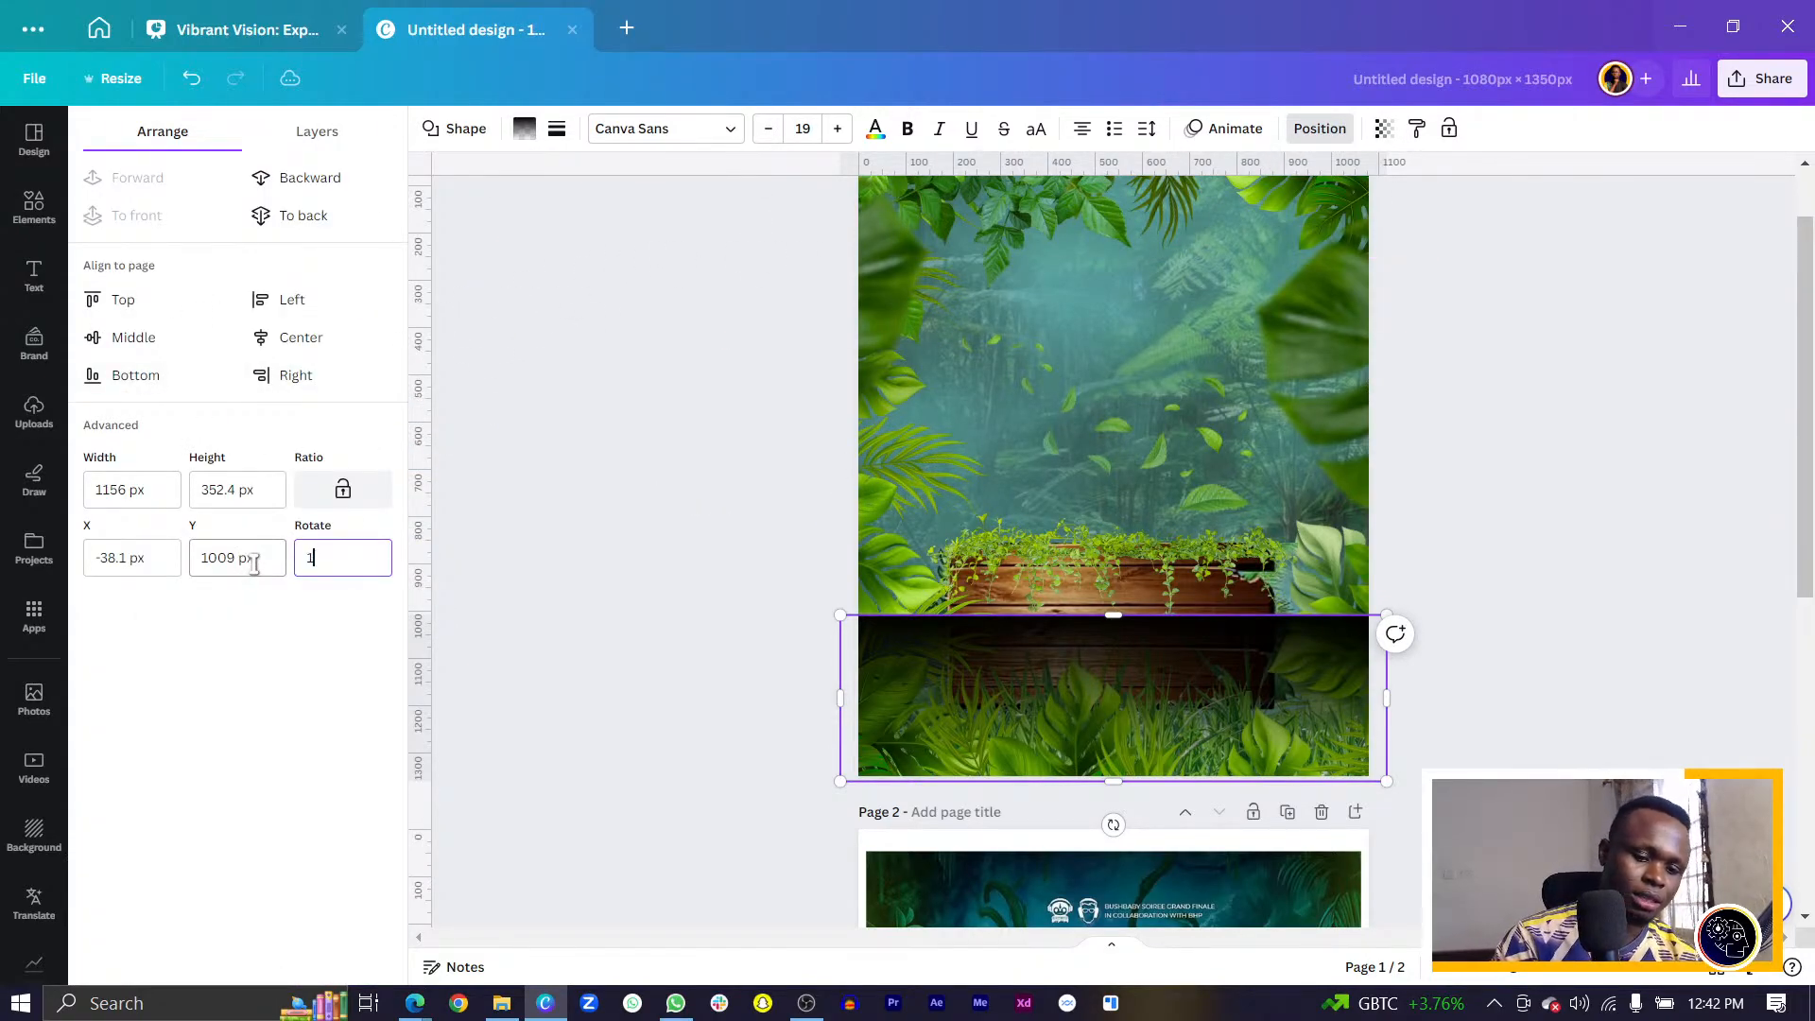
{"action": "key", "text": "Return"}
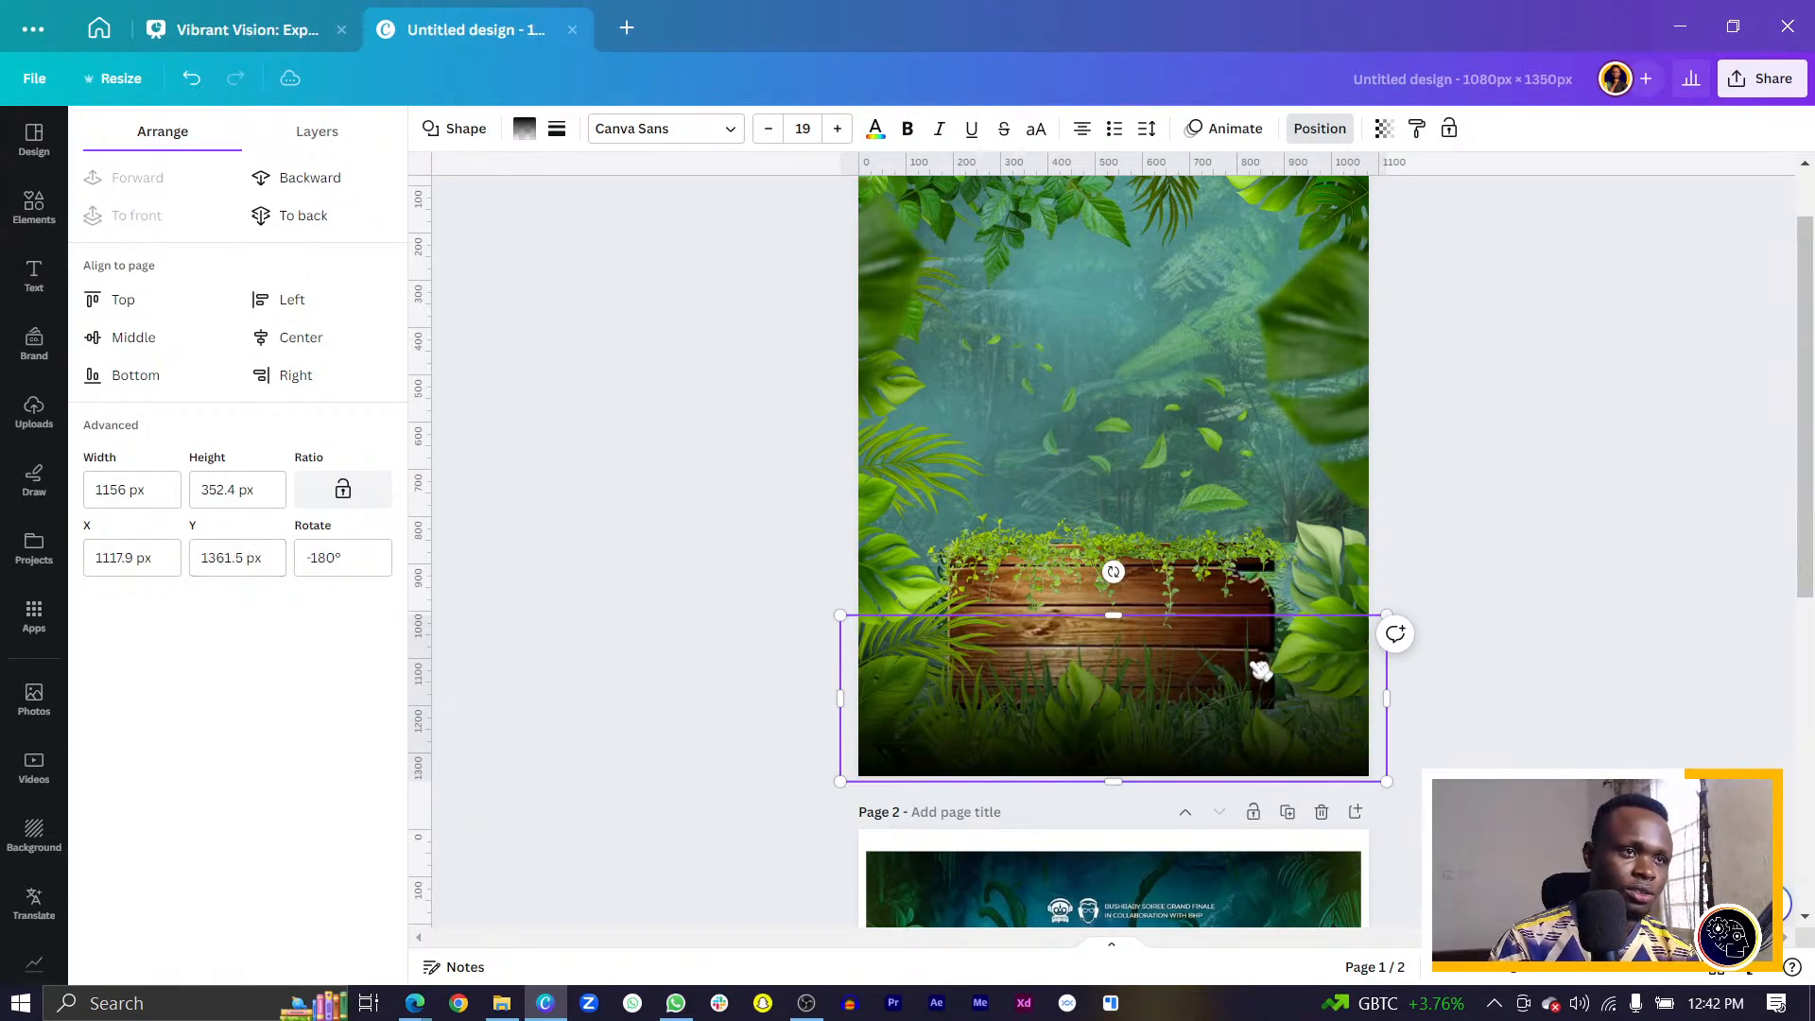
{"action": "left_click_drag", "start_coordinate": [1105, 621], "coordinate": [1129, 382]}
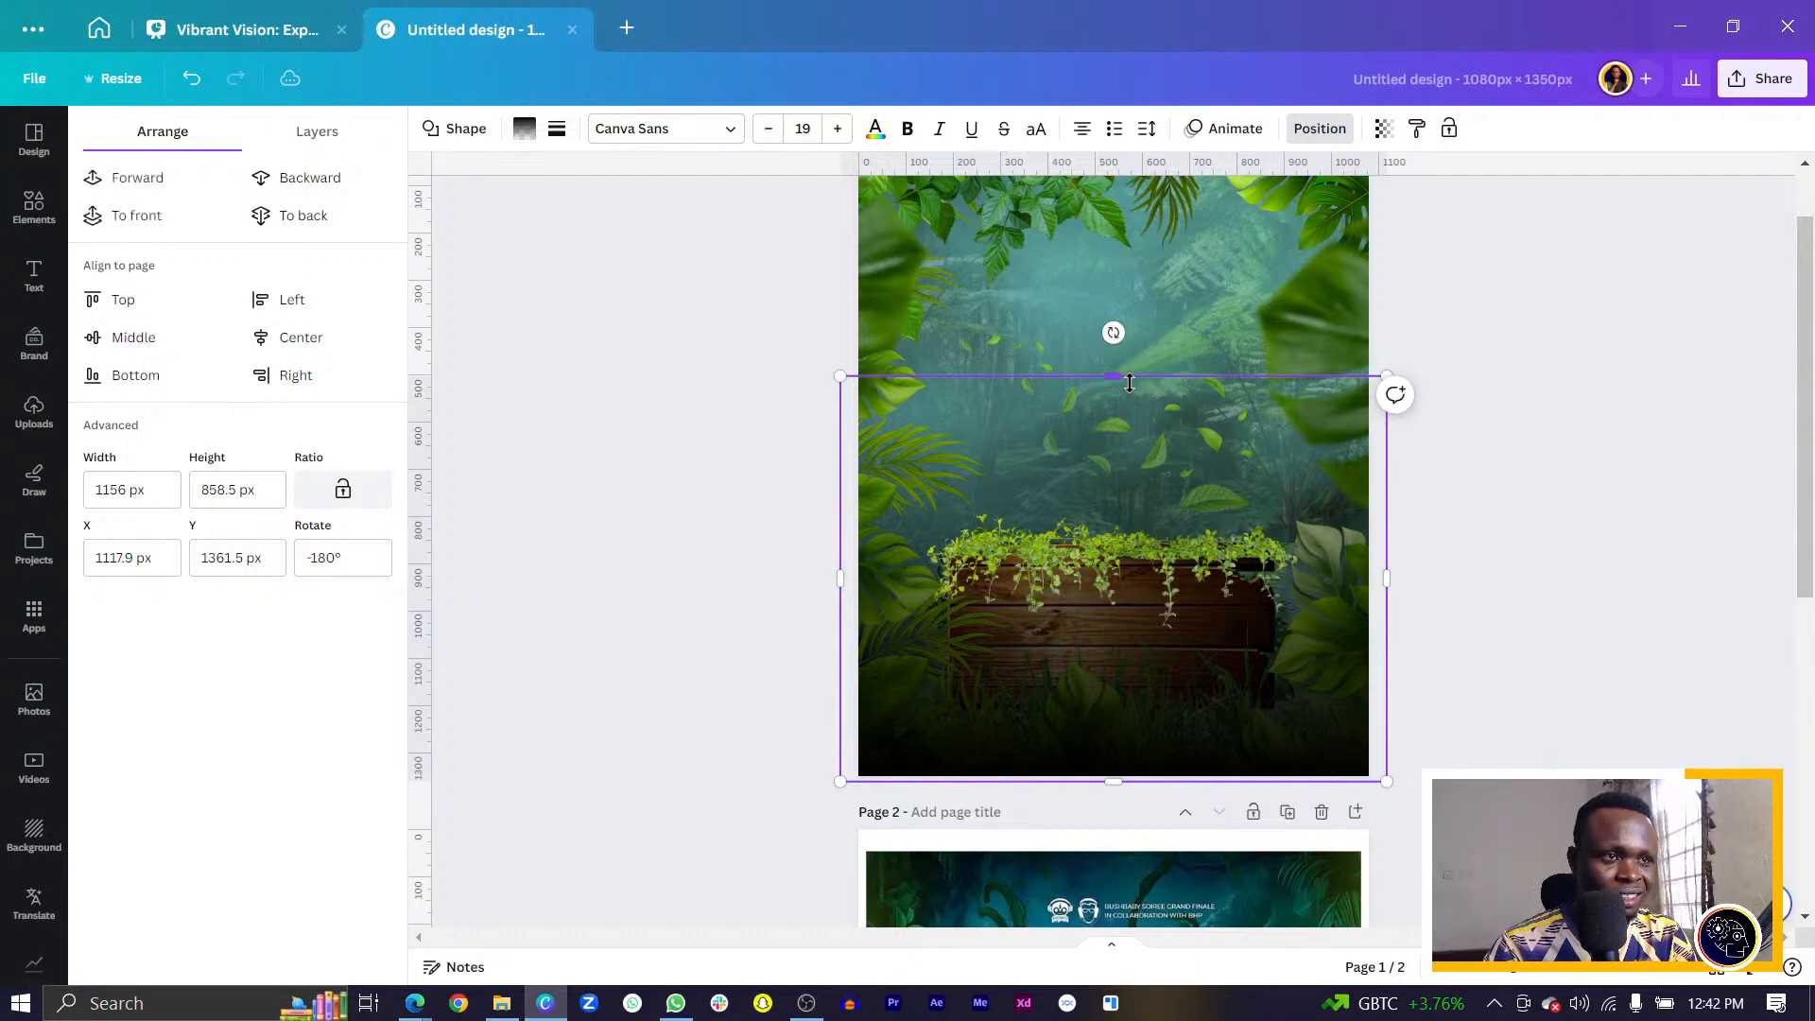
Send the gradient rectangle backward through the layers until it lies behind the leaves, grass and wooden board.
{"action": "key", "text": "ctrl+bracketleft"}
{"action": "key", "text": "ctrl+bracketleft"}
{"action": "key", "text": "ctrl+bracketleft"}
{"action": "key", "text": "ctrl+bracketleft"}
{"action": "key", "text": "ctrl+bracketleft"}
{"action": "key", "text": "ctrl+bracketleft"}
{"action": "key", "text": "ctrl+bracketleft"}
{"action": "key", "text": "ctrl+bracketleft"}
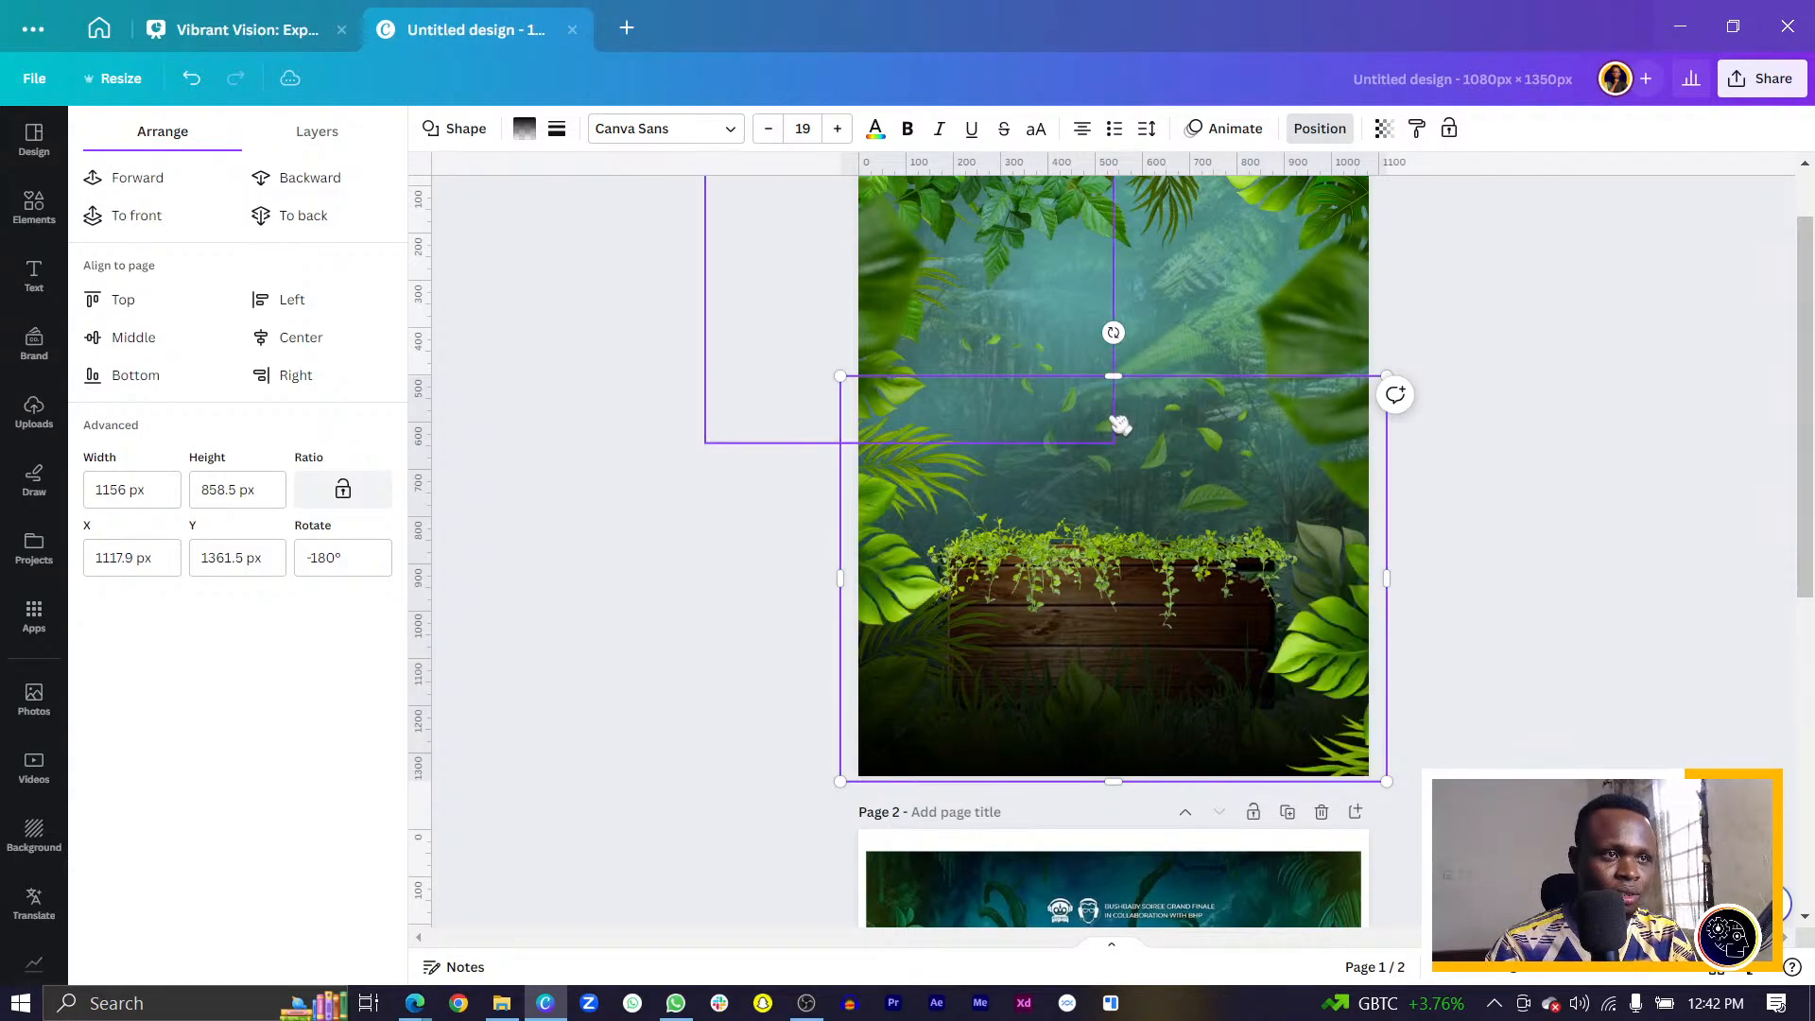
{"action": "key", "text": "ctrl+bracketleft"}
{"action": "key", "text": "ctrl+bracketleft"}
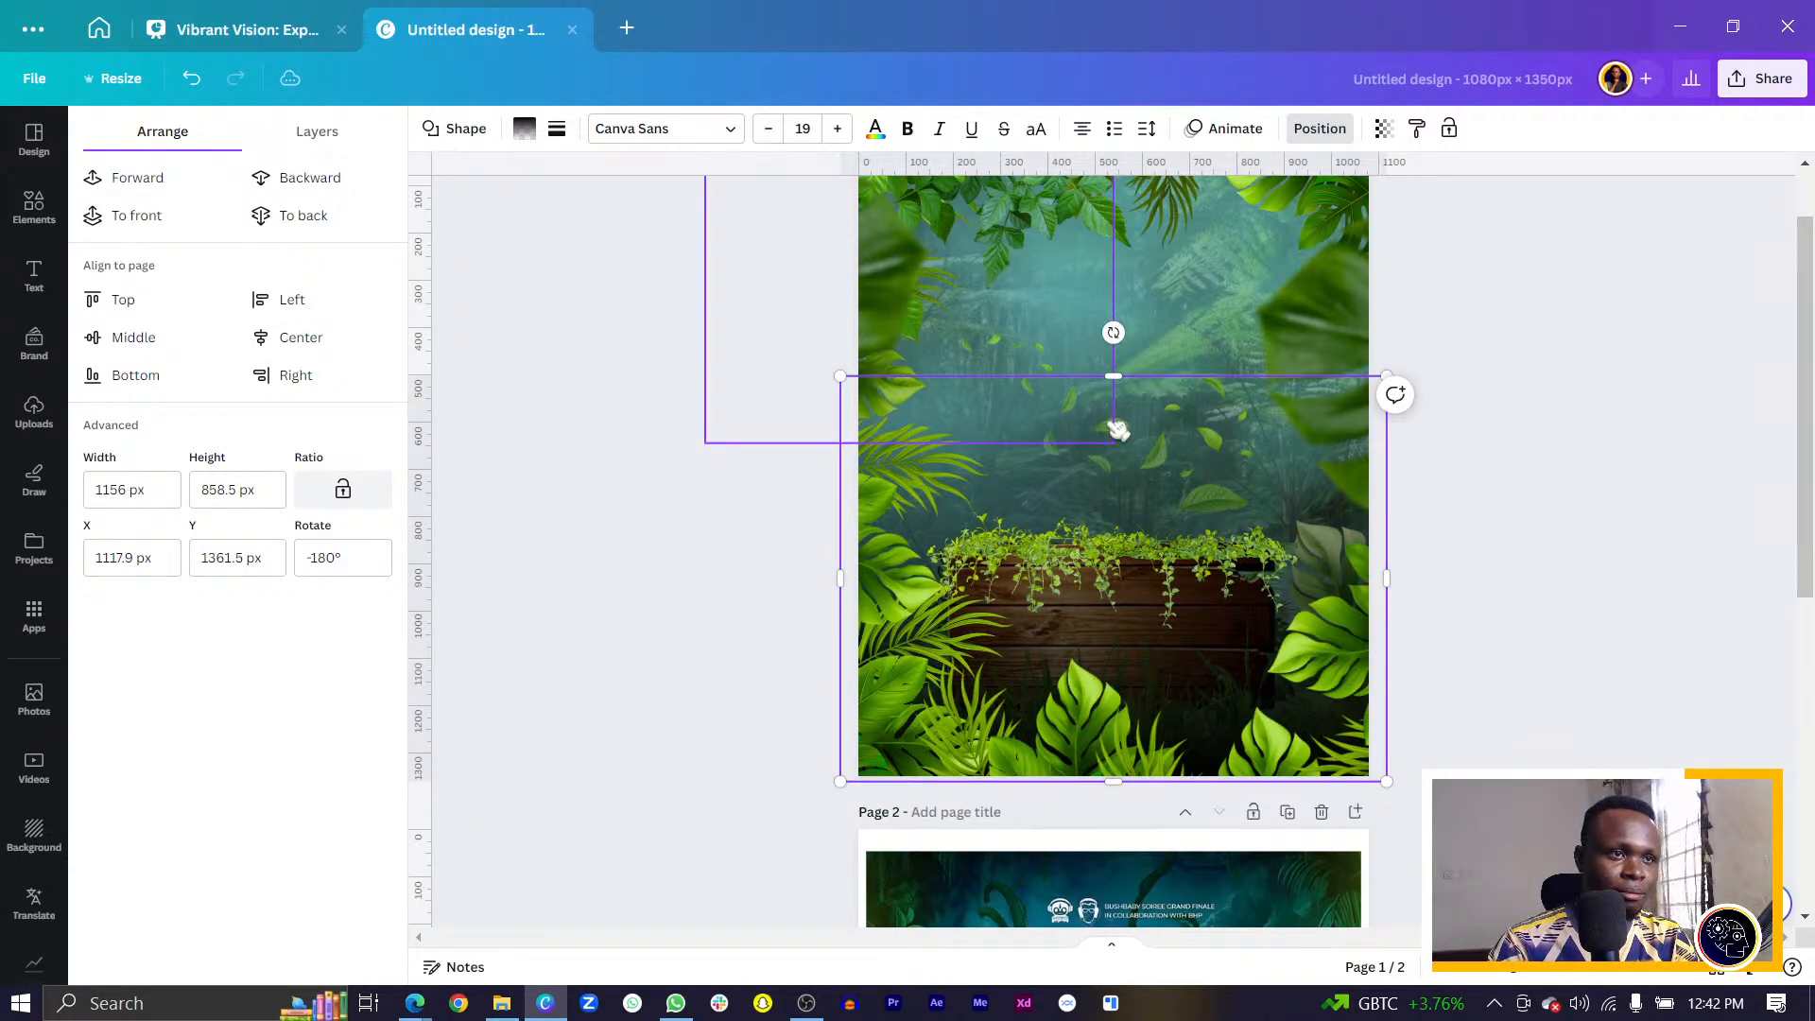
{"action": "key", "text": "ctrl+bracketleft"}
{"action": "key", "text": "ctrl+bracketleft"}
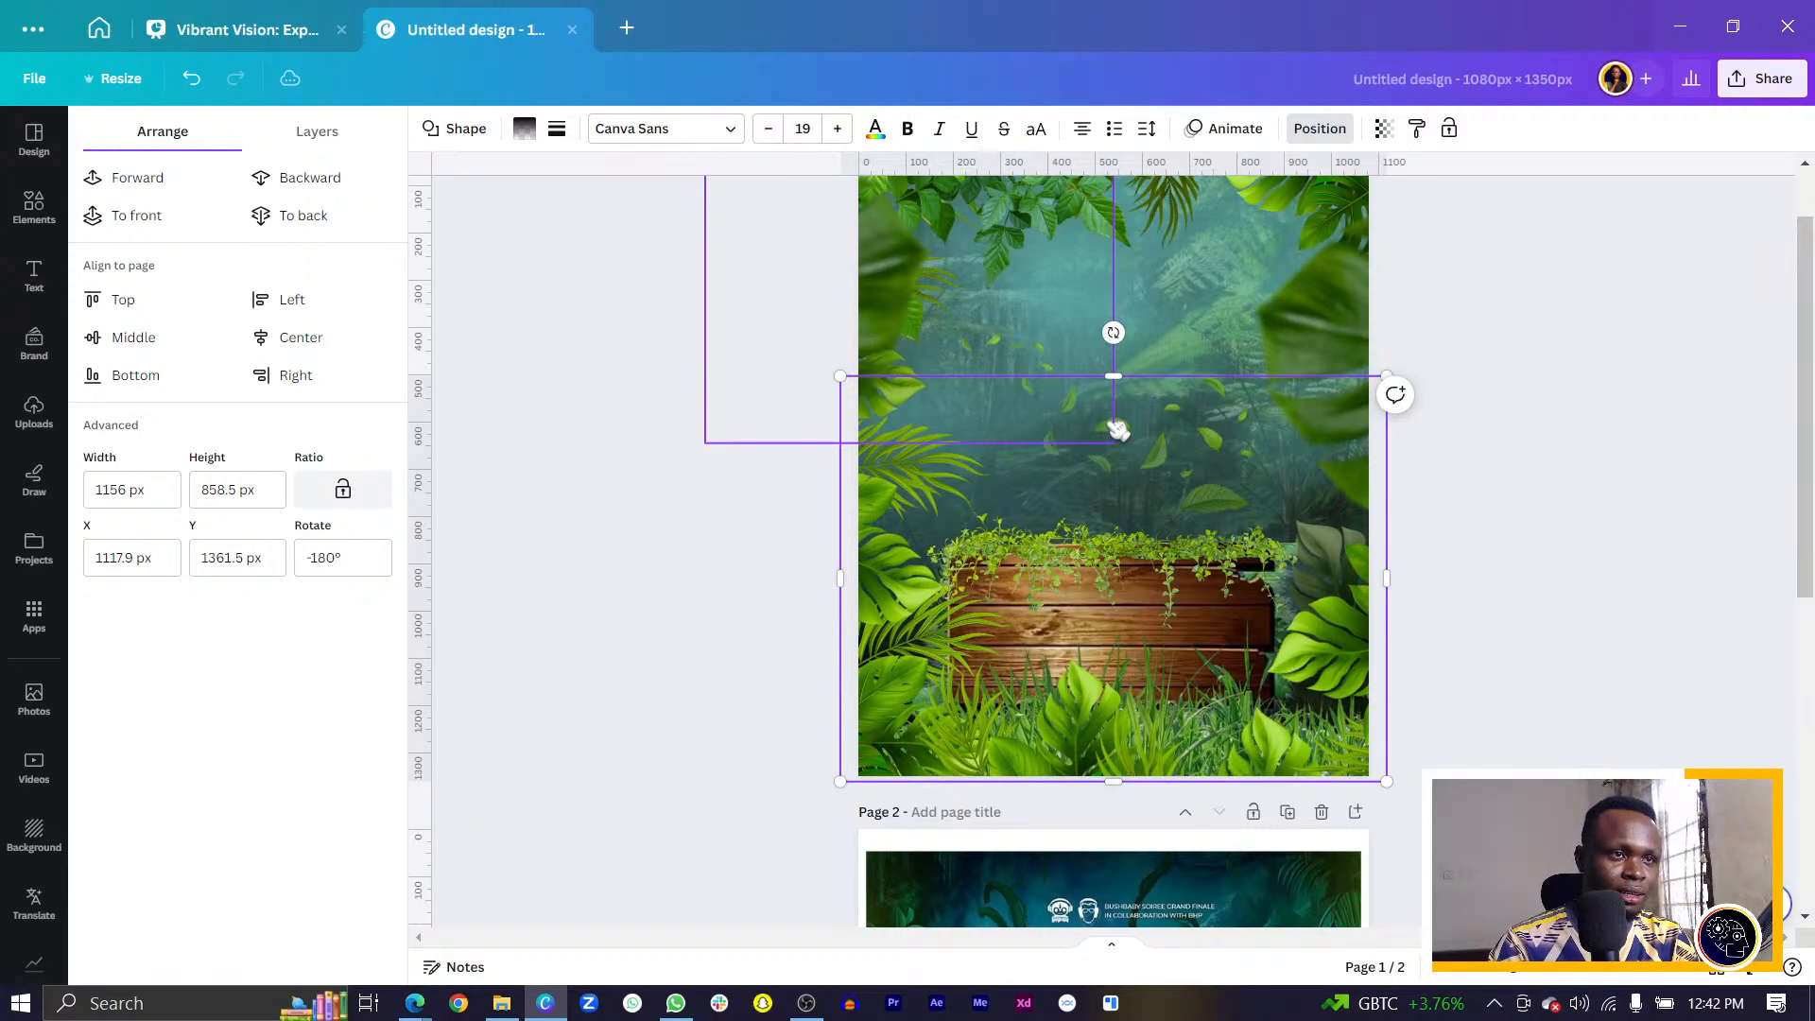
Bring the gradient rectangle forward so it lies over the wooden board but behind the grass.
{"action": "key", "text": "ctrl+bracketright"}
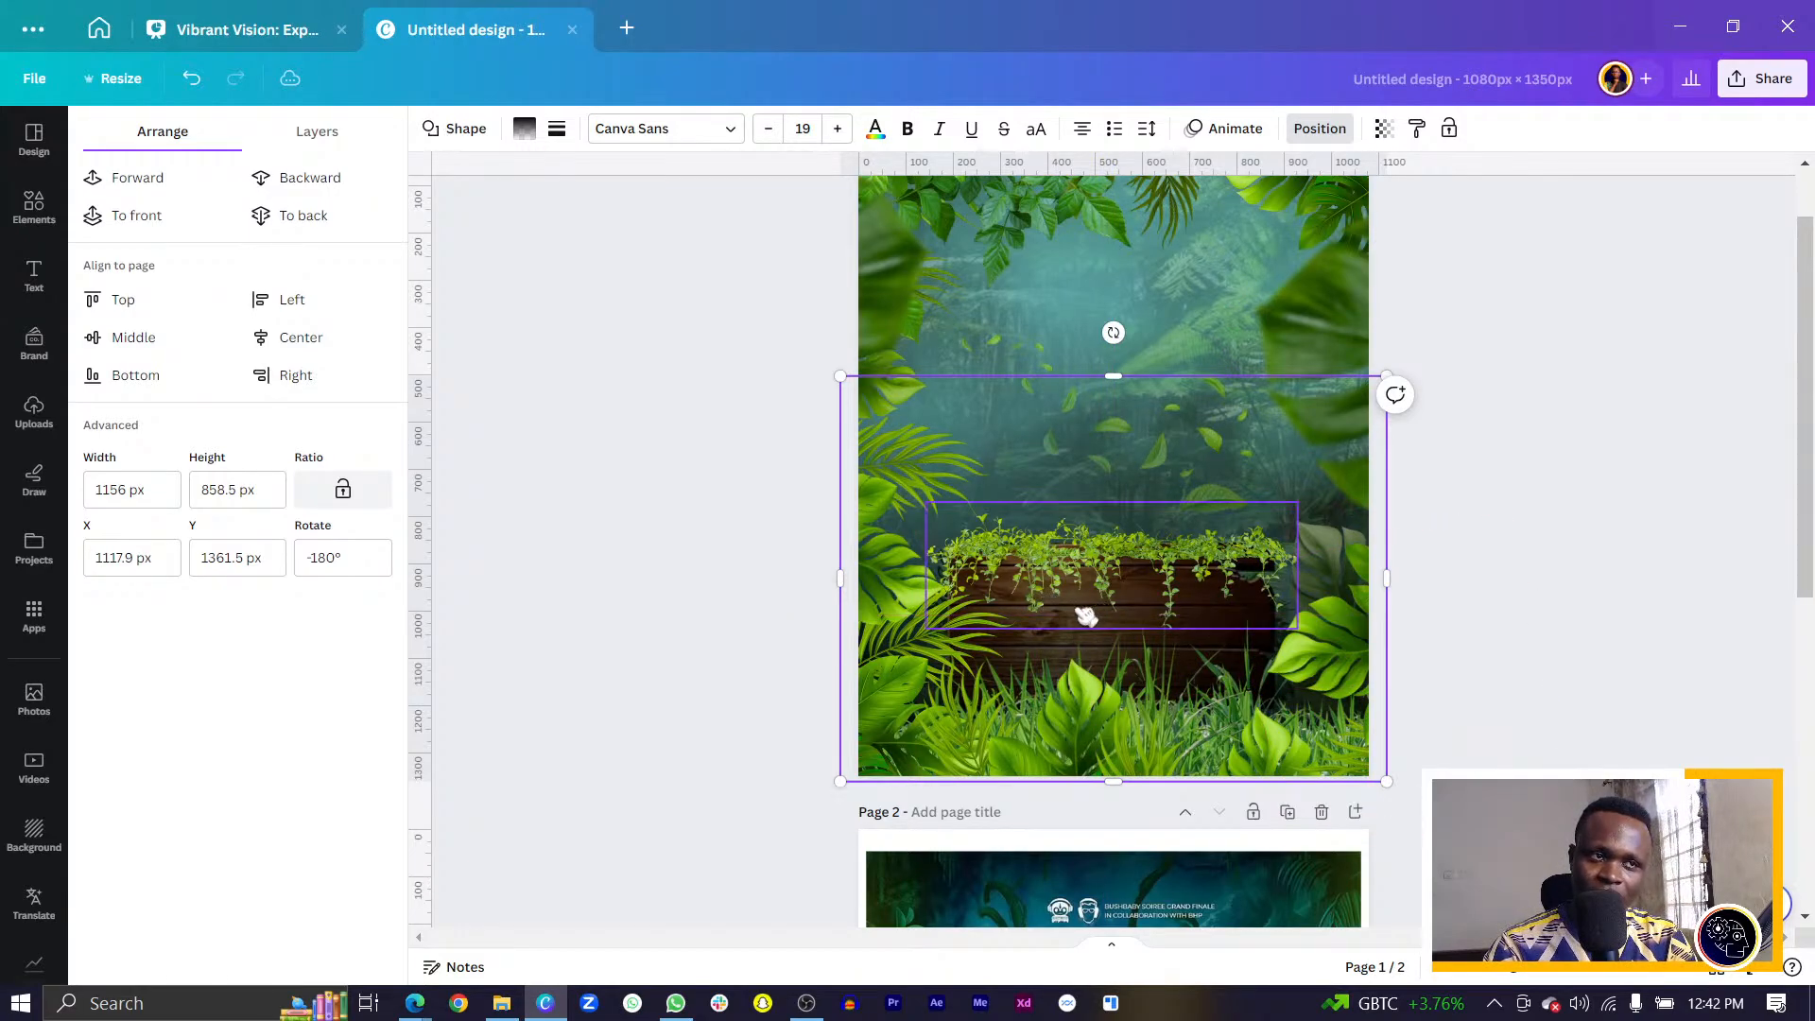
{"action": "key", "text": "ctrl+bracketright"}
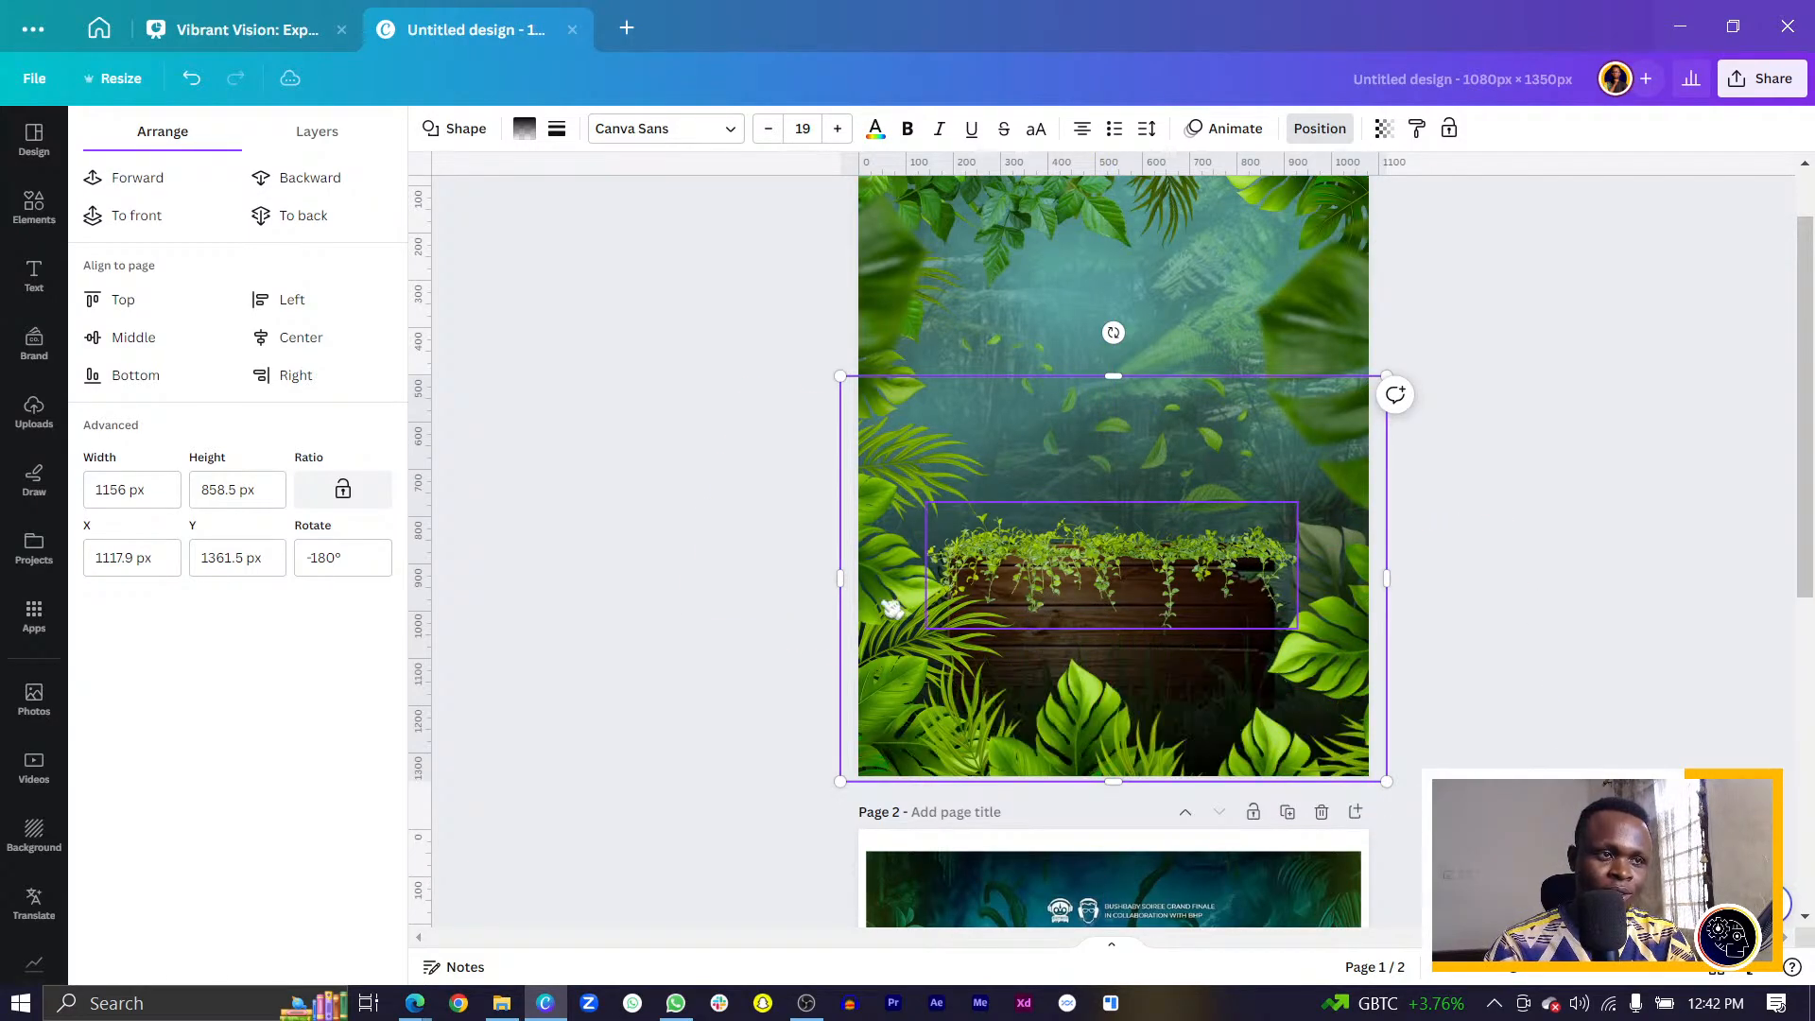
{"action": "key", "text": "ctrl+bracketright"}
{"action": "key", "text": "ctrl+bracketleft"}
{"action": "key", "text": "ctrl+bracketleft"}
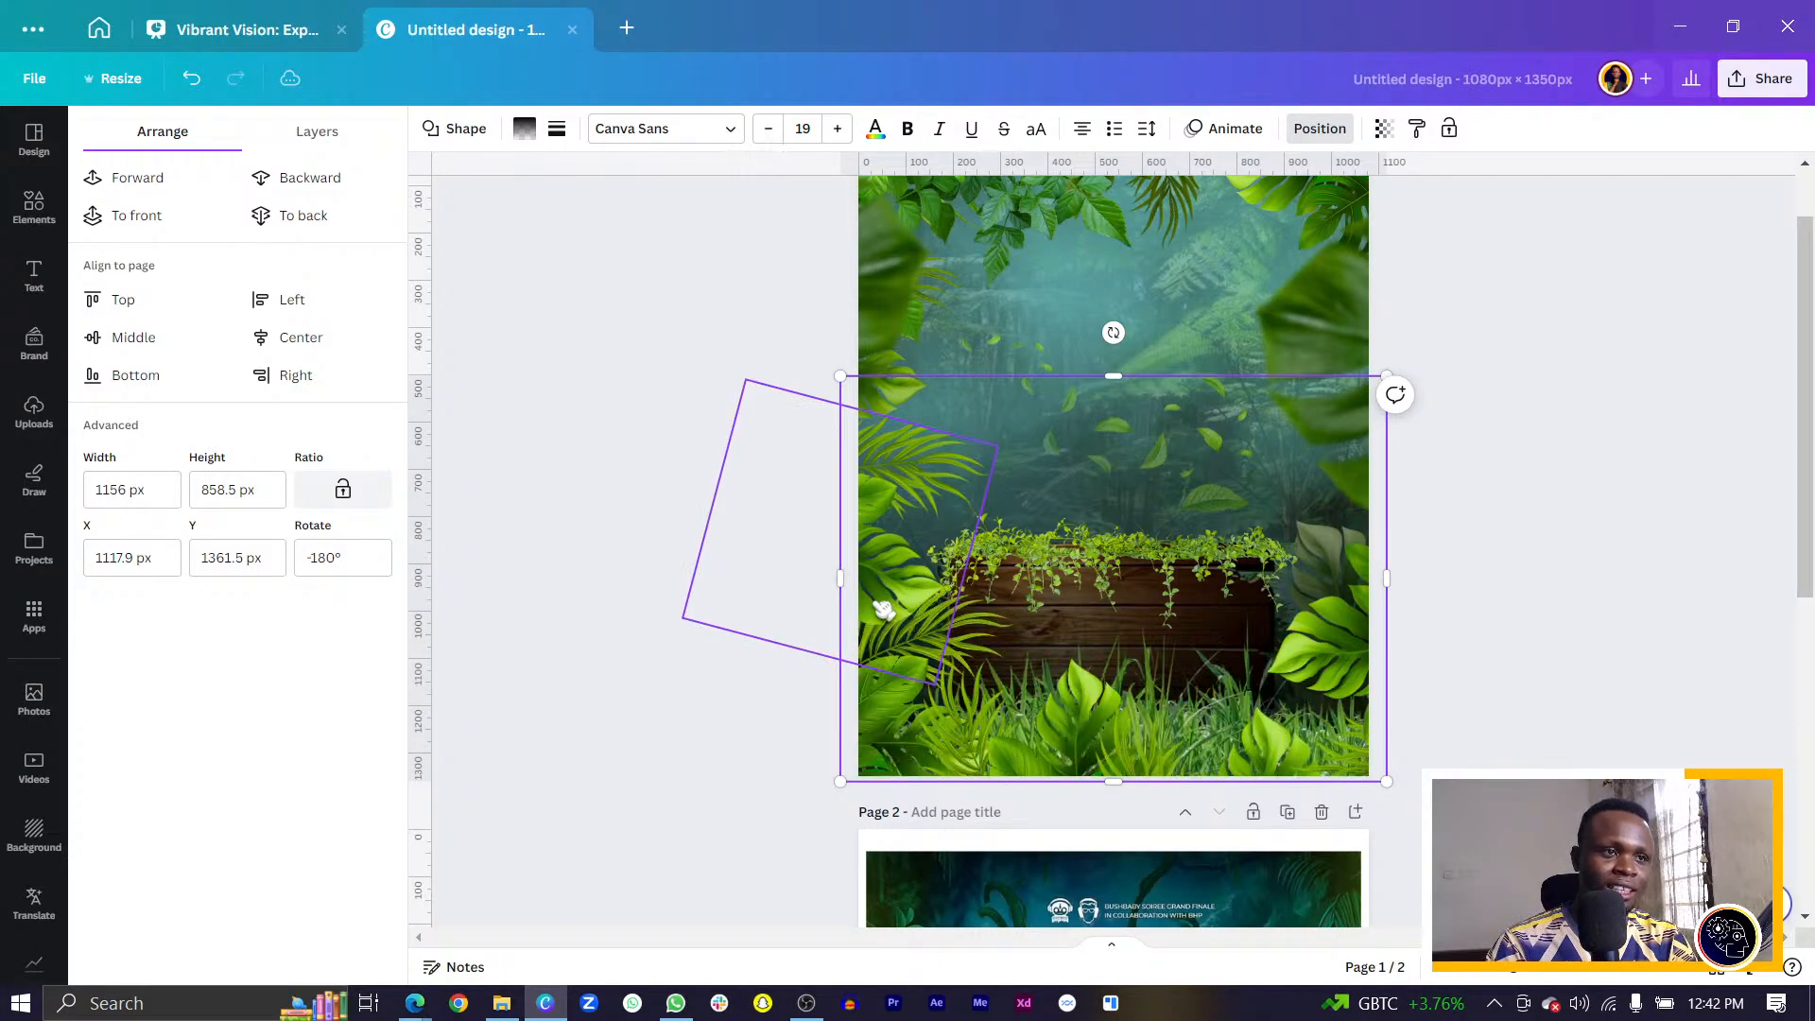
{"action": "left_click", "coordinate": [679, 572]}
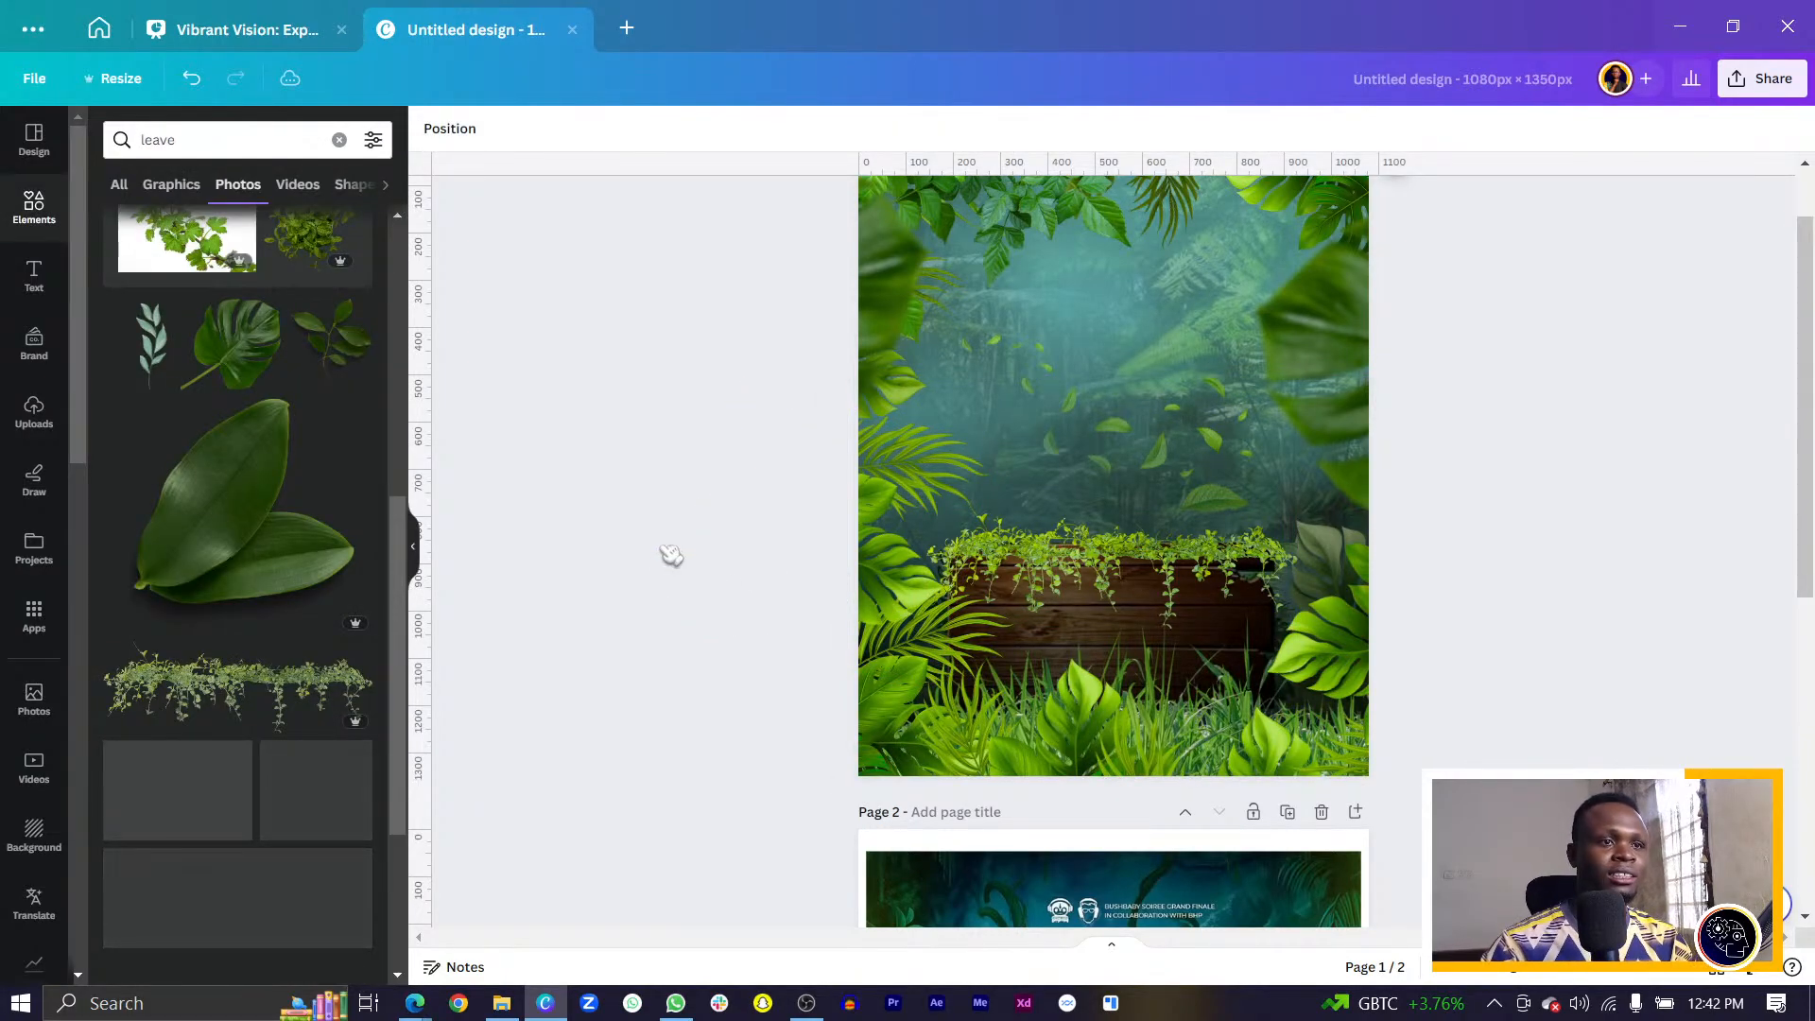
Duplicate the gradient rectangle, bring the copy in front of the grass, and shorten it to the bottom quarter of the page.
{"action": "left_click", "coordinate": [1128, 454]}
{"action": "key", "text": "ctrl+bracketright"}
{"action": "left_click_drag", "start_coordinate": [1120, 388], "coordinate": [1135, 626]}
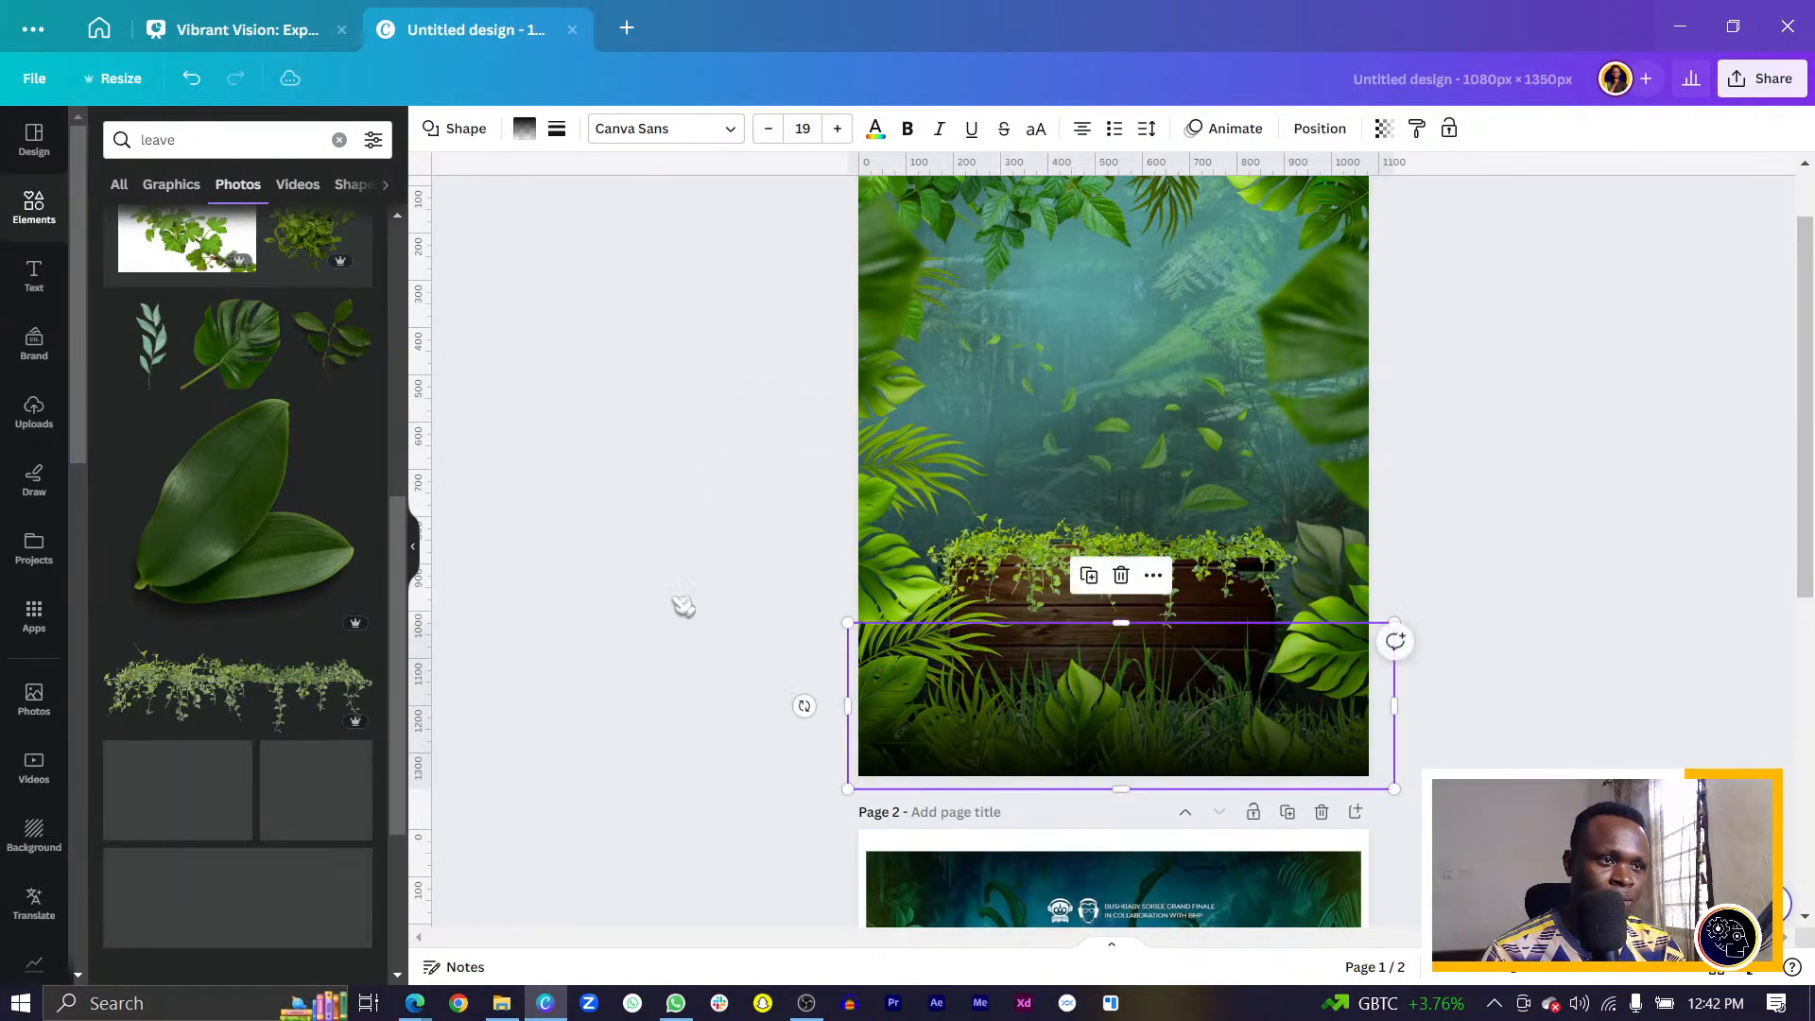
{"action": "left_click", "coordinate": [680, 603]}
Move the blurred leaf on the page's left edge further inward and the one on the right edge slightly outward.
{"action": "scroll", "coordinate": [1320, 678], "scroll_direction": "up", "scroll_amount": 1}
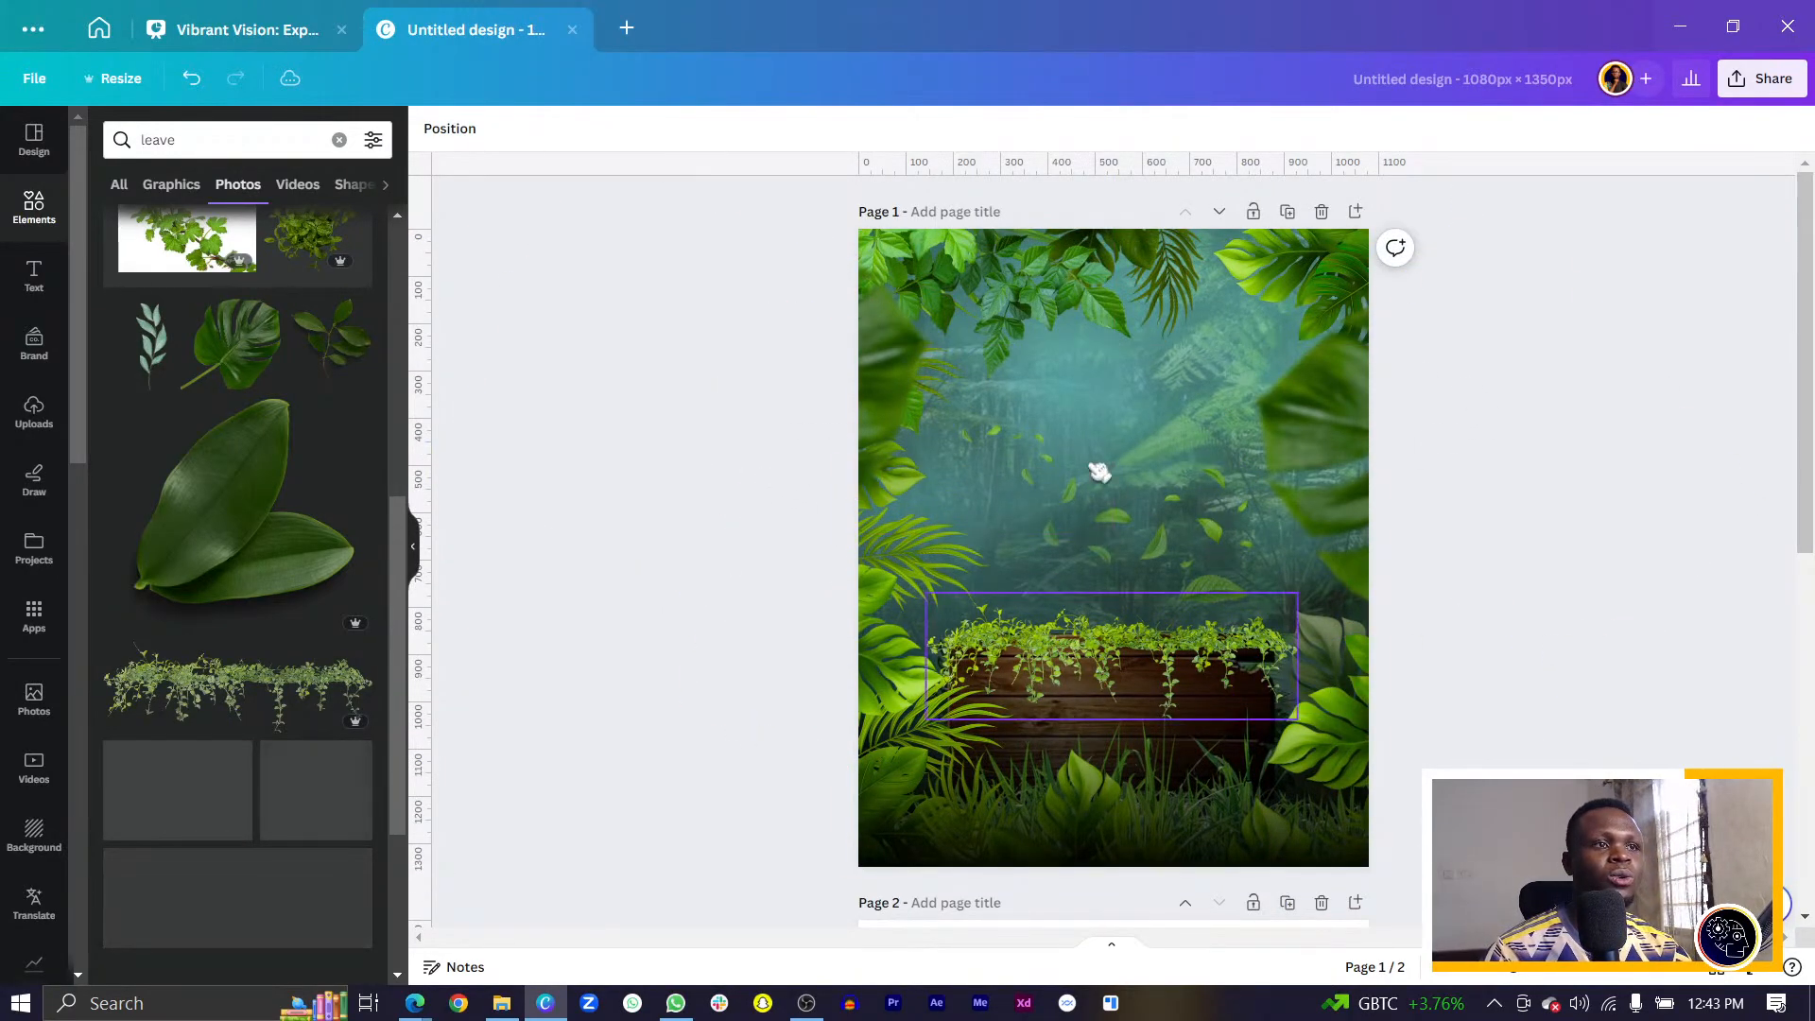
{"action": "left_click_drag", "start_coordinate": [893, 378], "coordinate": [935, 382]}
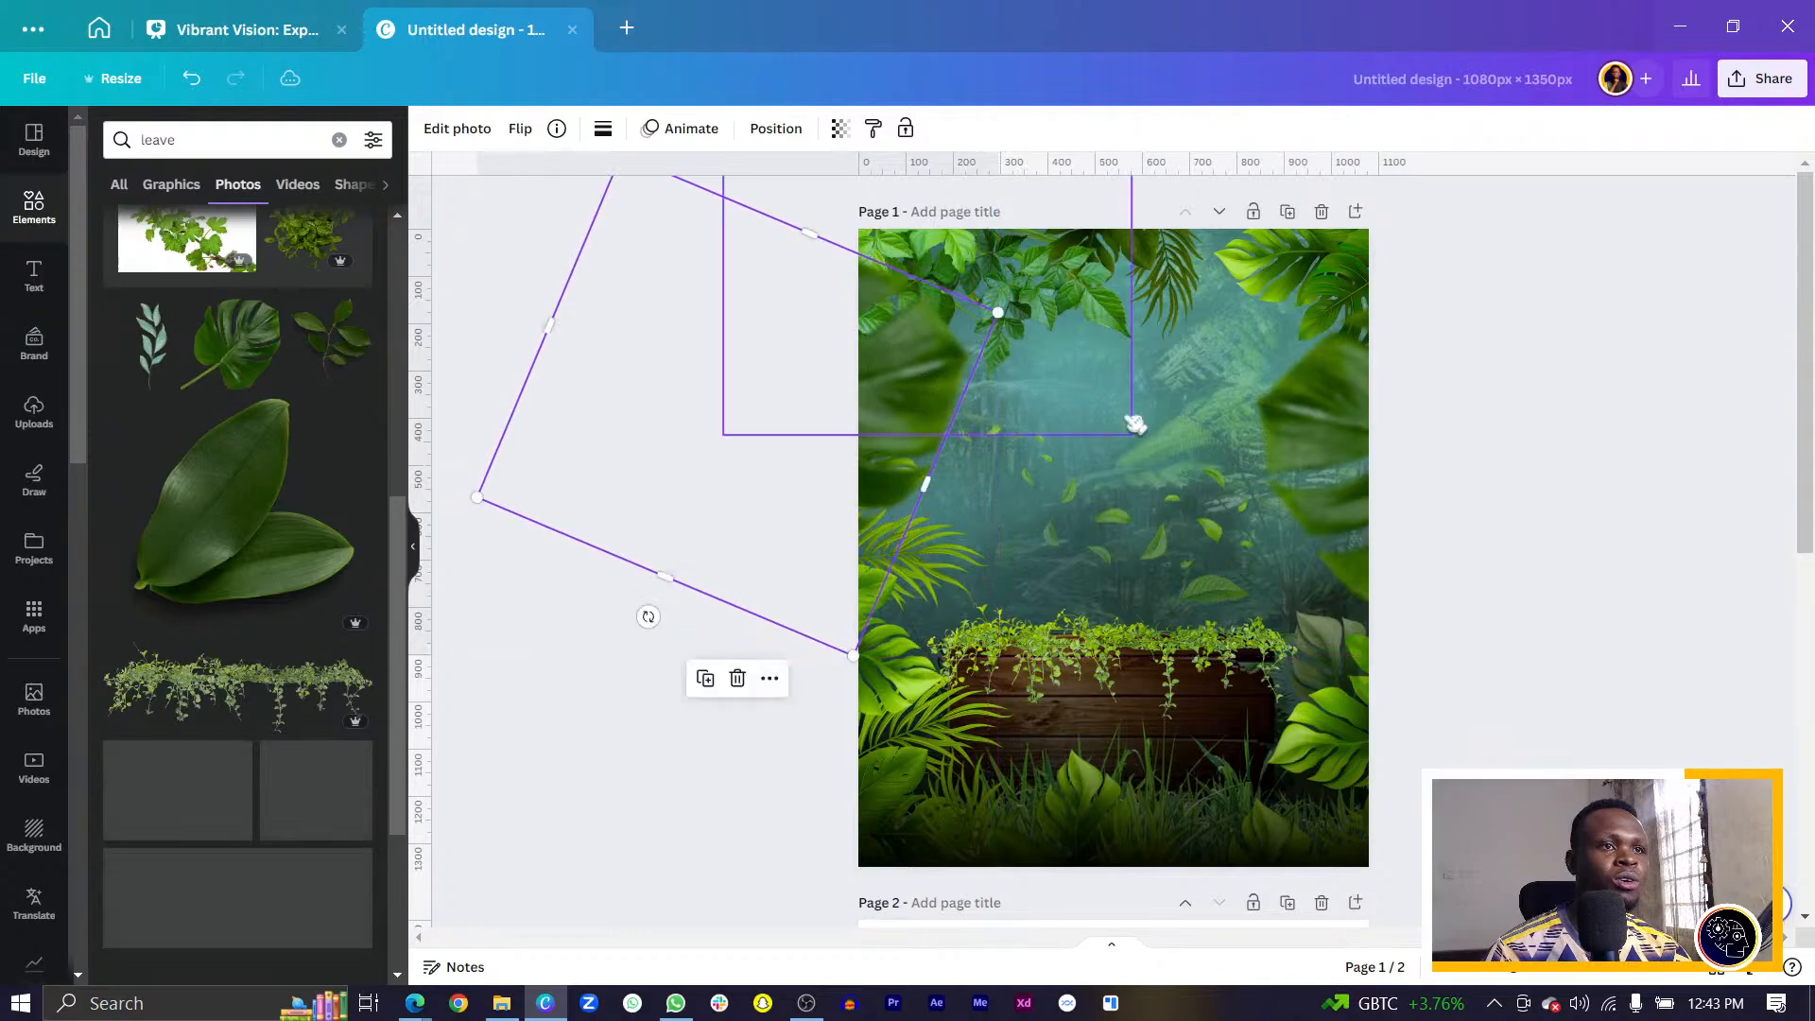
{"action": "key", "text": "ctrl+z"}
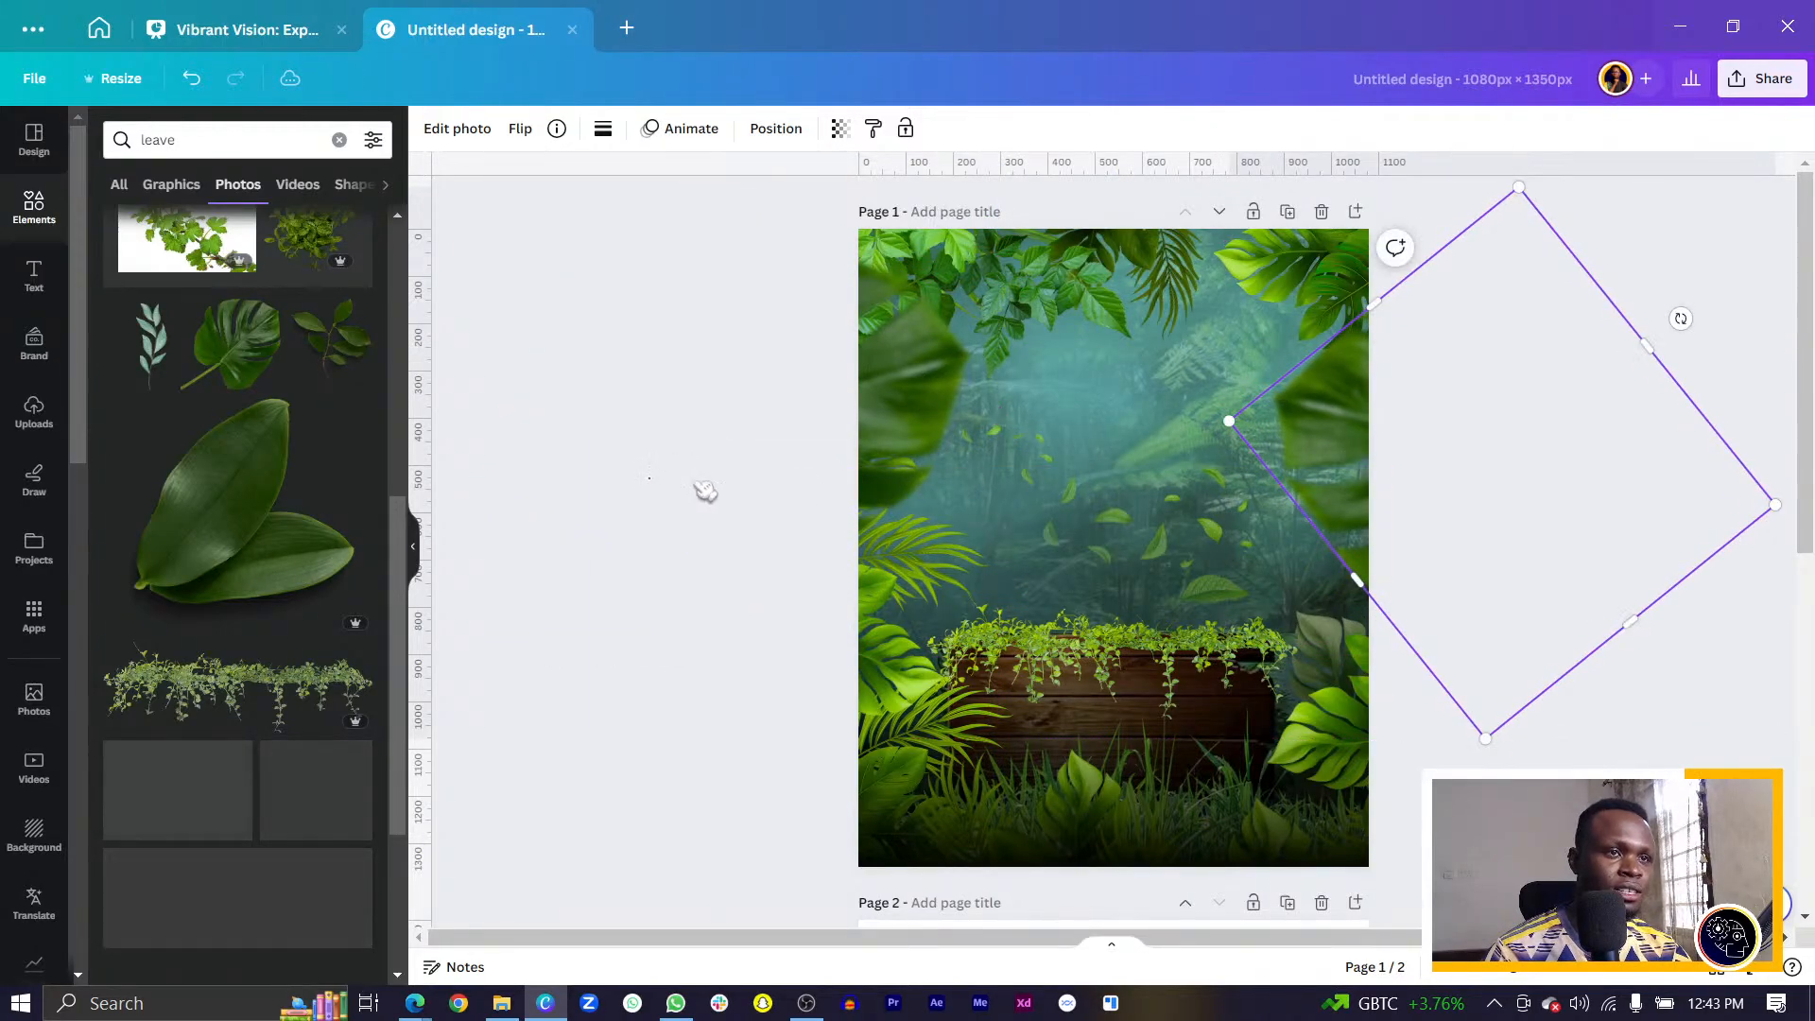
{"action": "left_click", "coordinate": [705, 489]}
Add a new text box on page 1 and position it near the page's centre, above the floating leaves.
{"action": "scroll", "coordinate": [1163, 583], "scroll_direction": "down", "scroll_amount": 7}
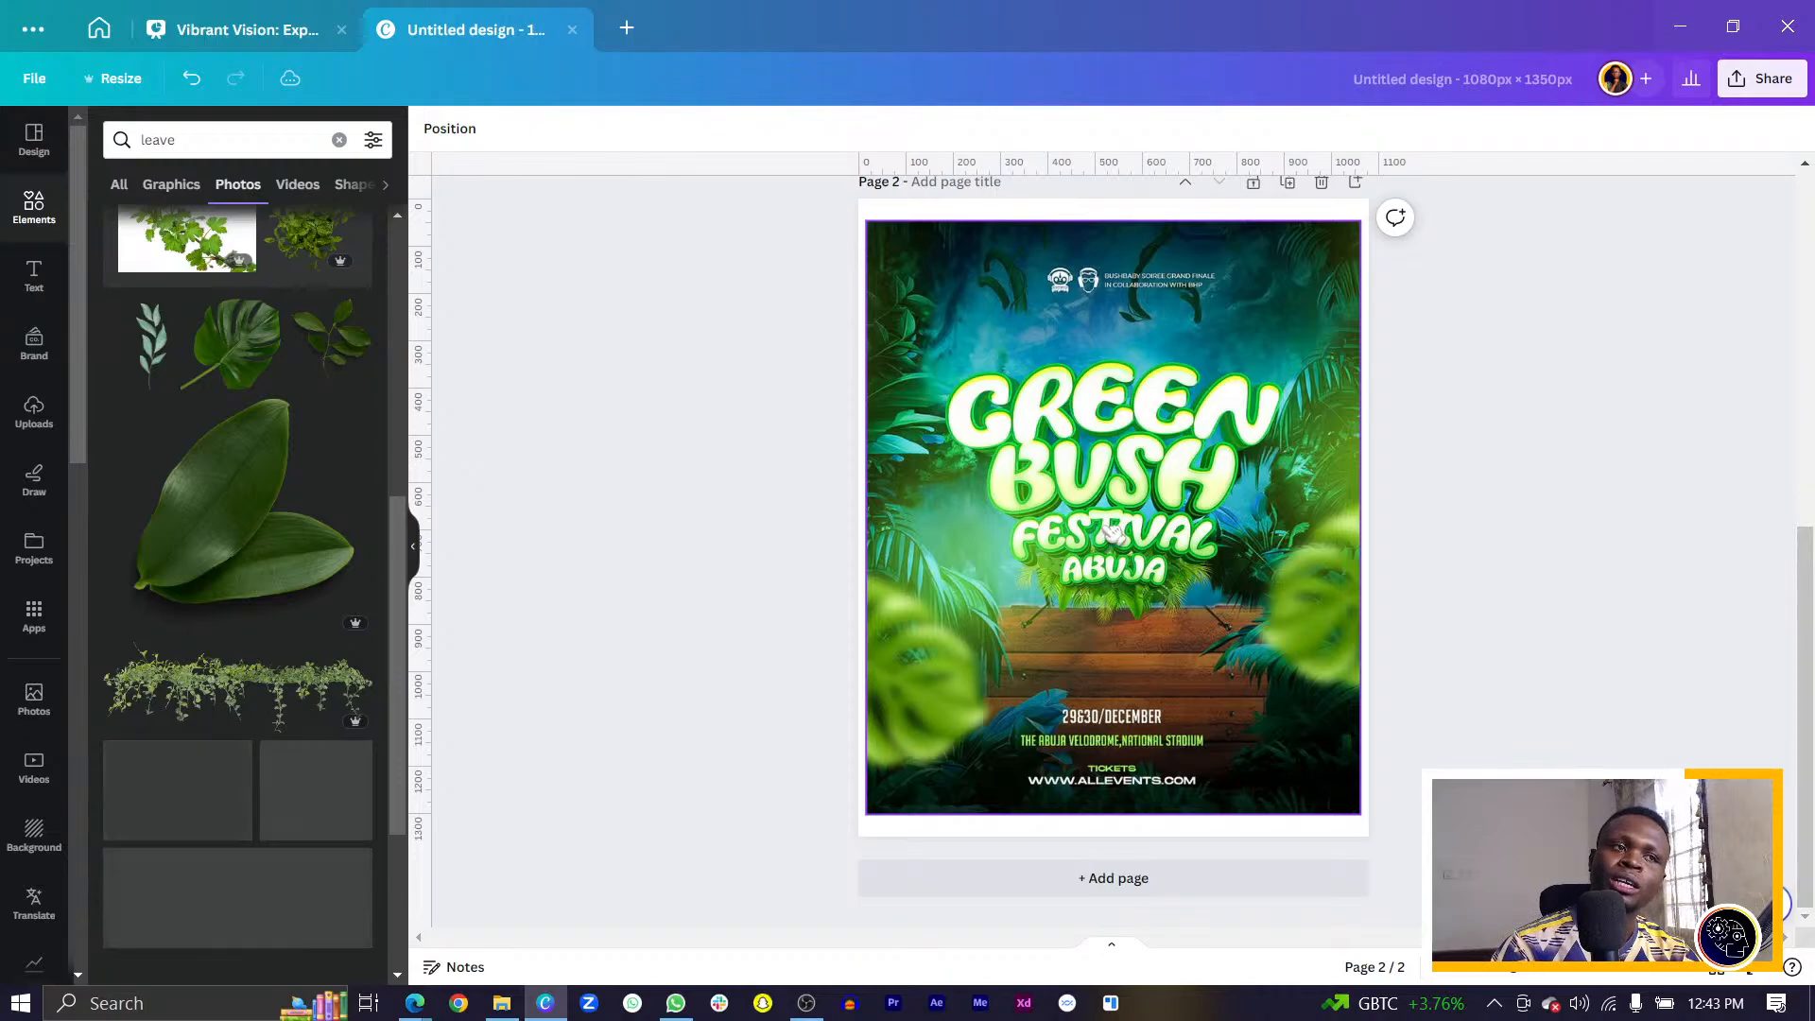
{"action": "scroll", "coordinate": [1119, 546], "scroll_direction": "up", "scroll_amount": 7}
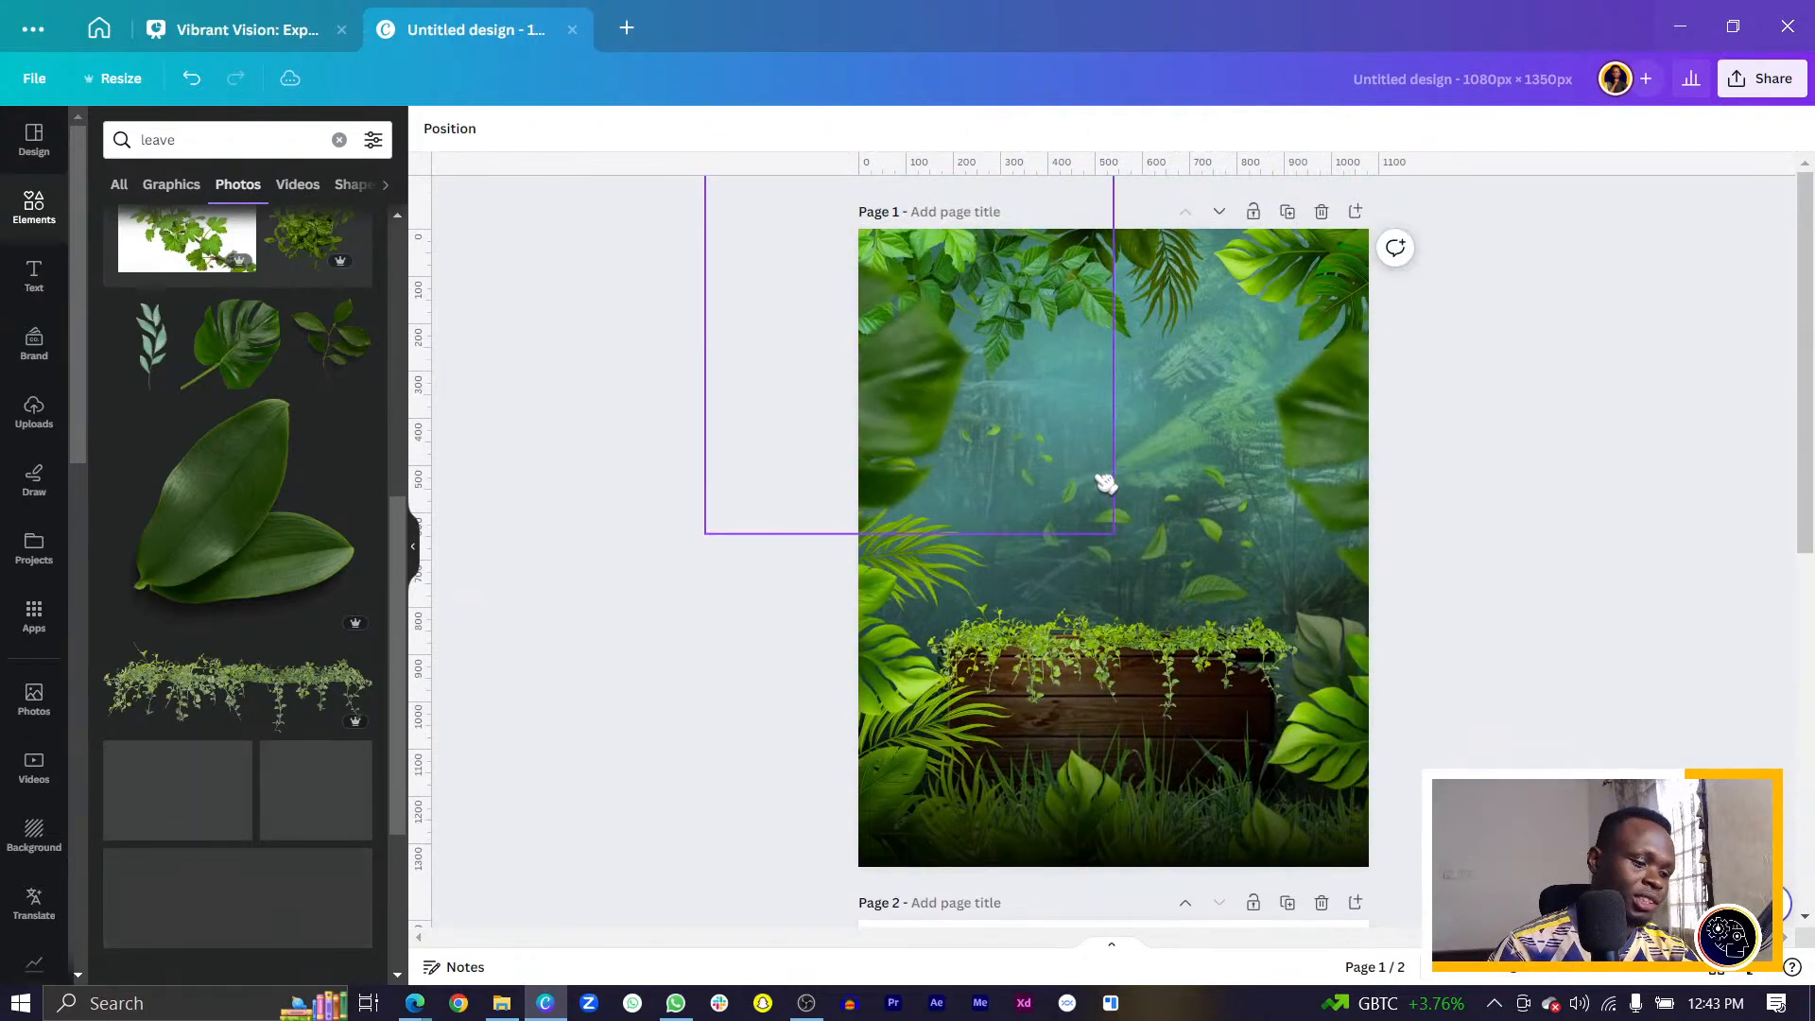
{"action": "key", "text": "t"}
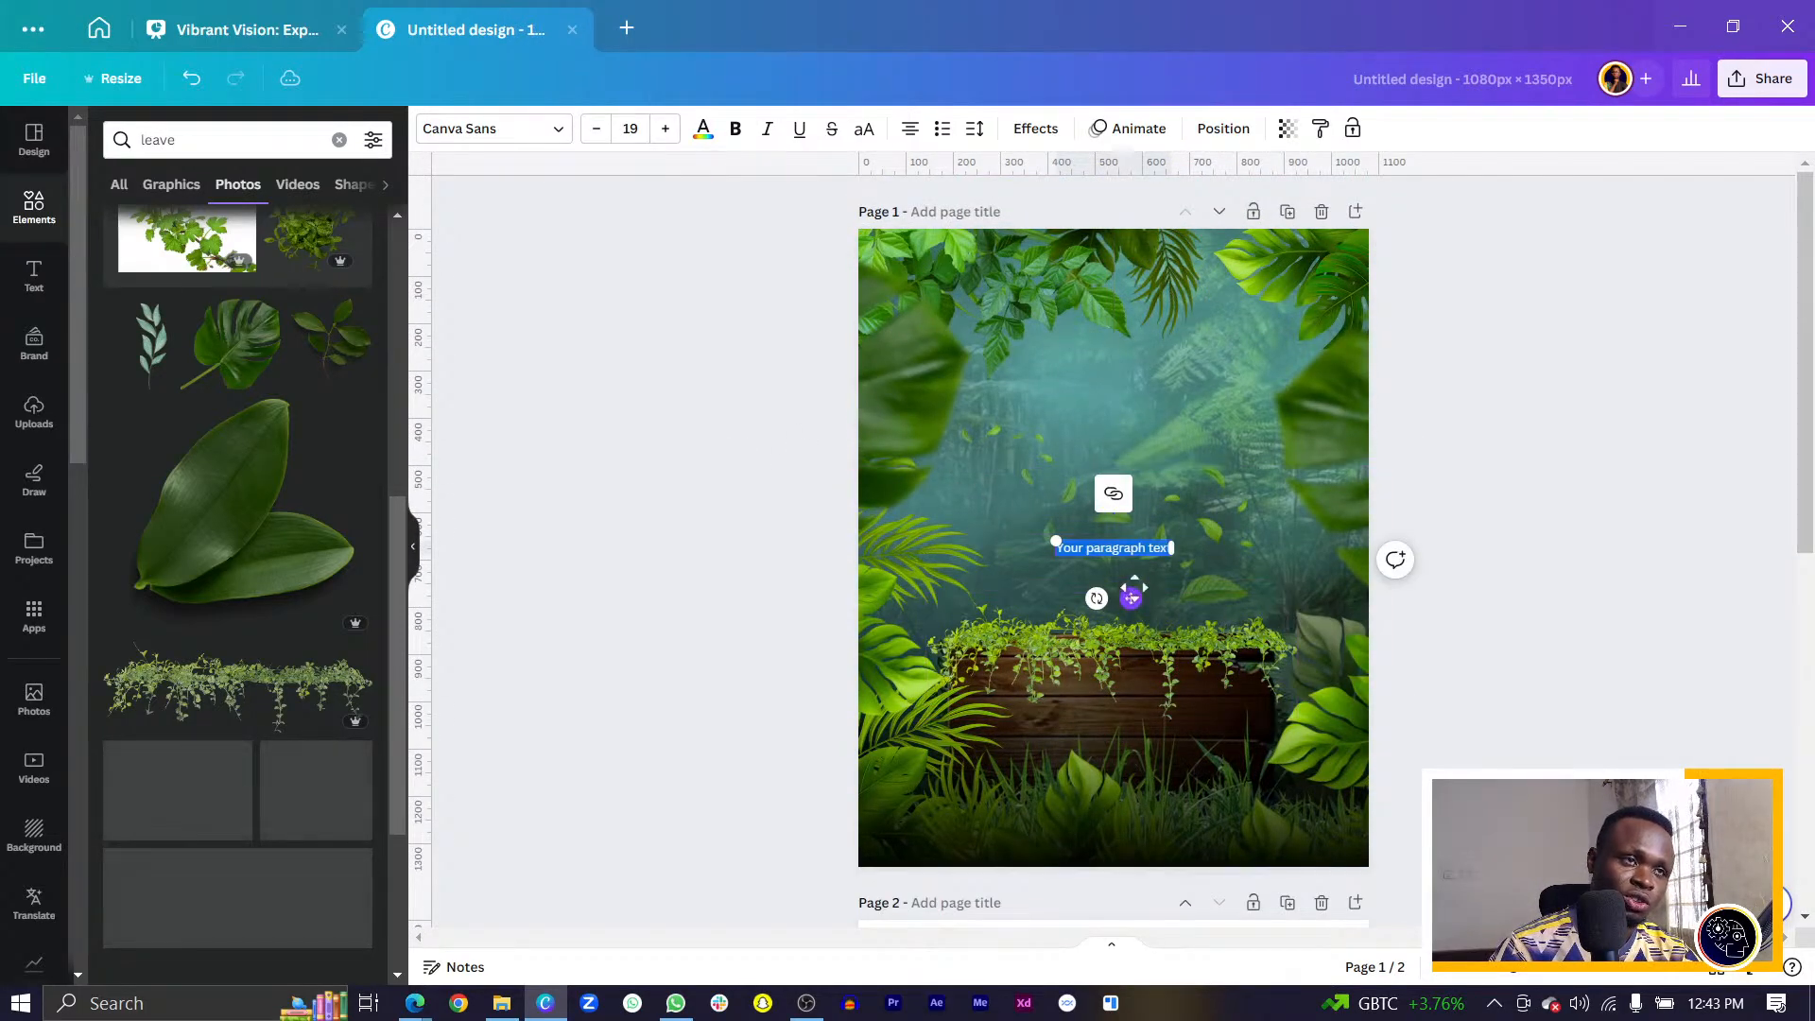
{"action": "left_click_drag", "start_coordinate": [1130, 598], "coordinate": [1130, 455]}
{"action": "left_click", "coordinate": [431, 133]}
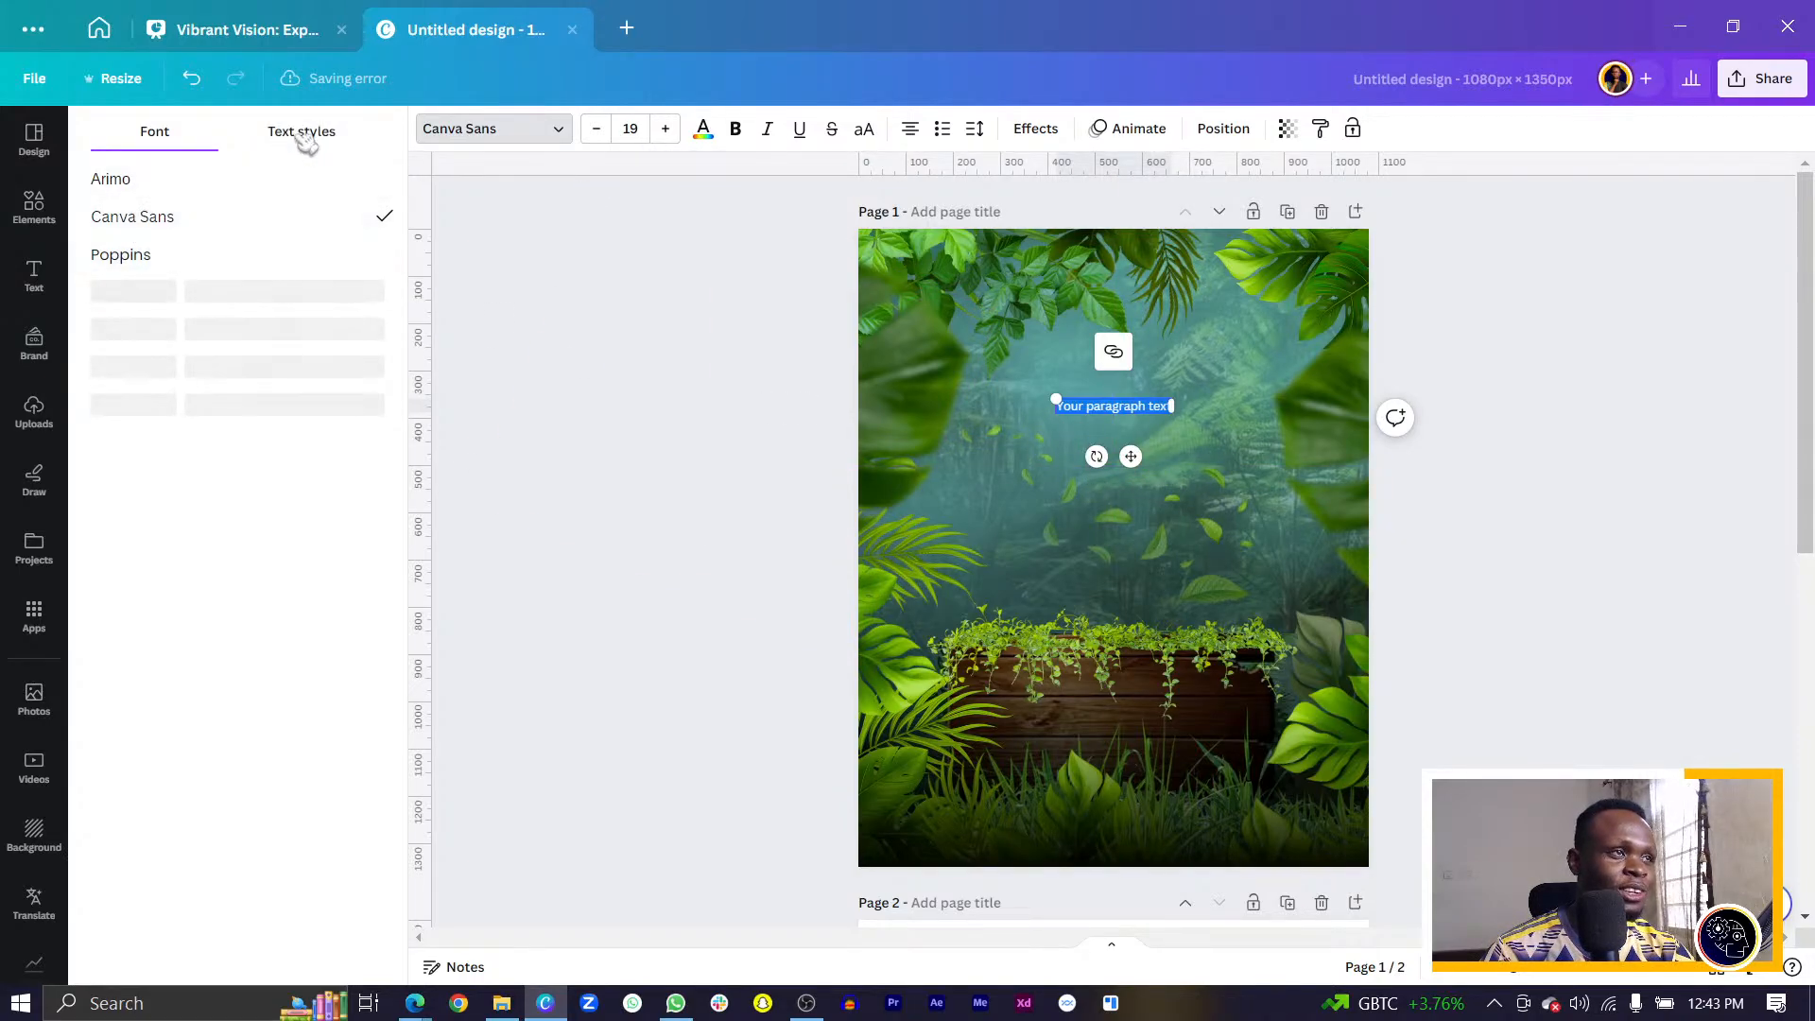
{"action": "left_click_drag", "start_coordinate": [1131, 455], "coordinate": [1166, 520]}
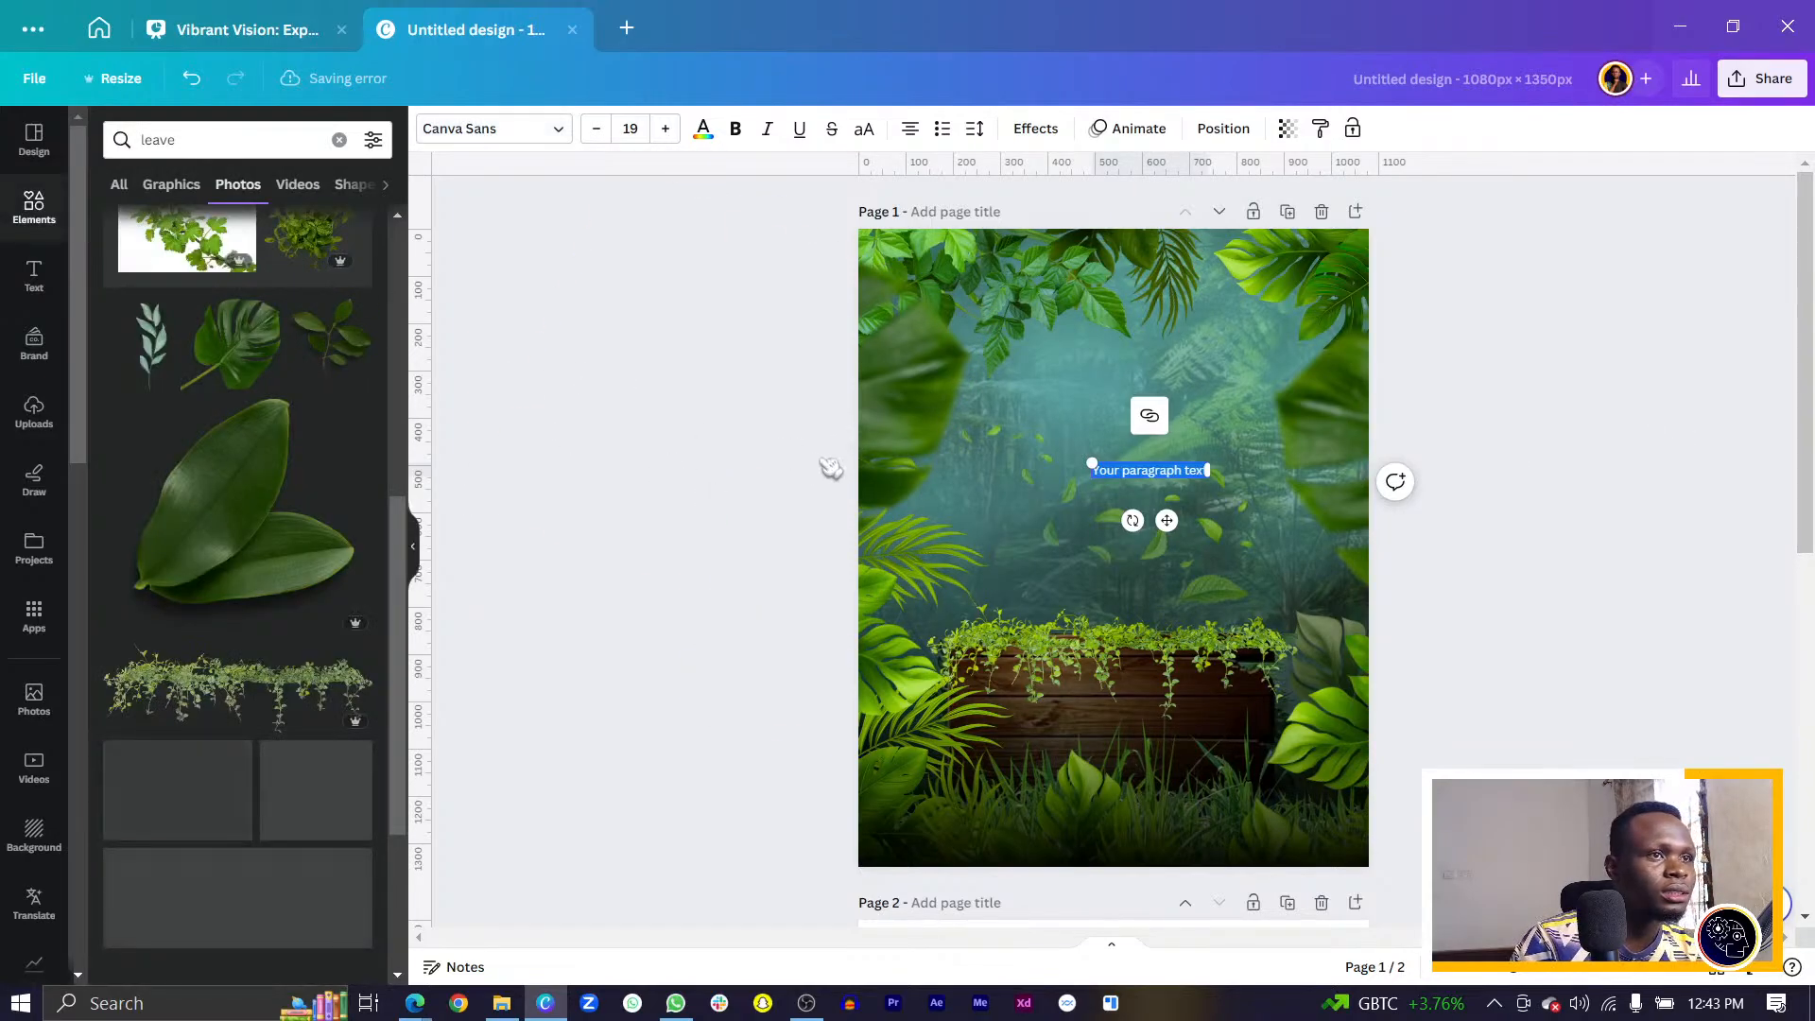
Enlarge the placeholder text to font size 82.9 and move it back over the middle of page 1.
{"action": "left_click", "coordinate": [477, 130]}
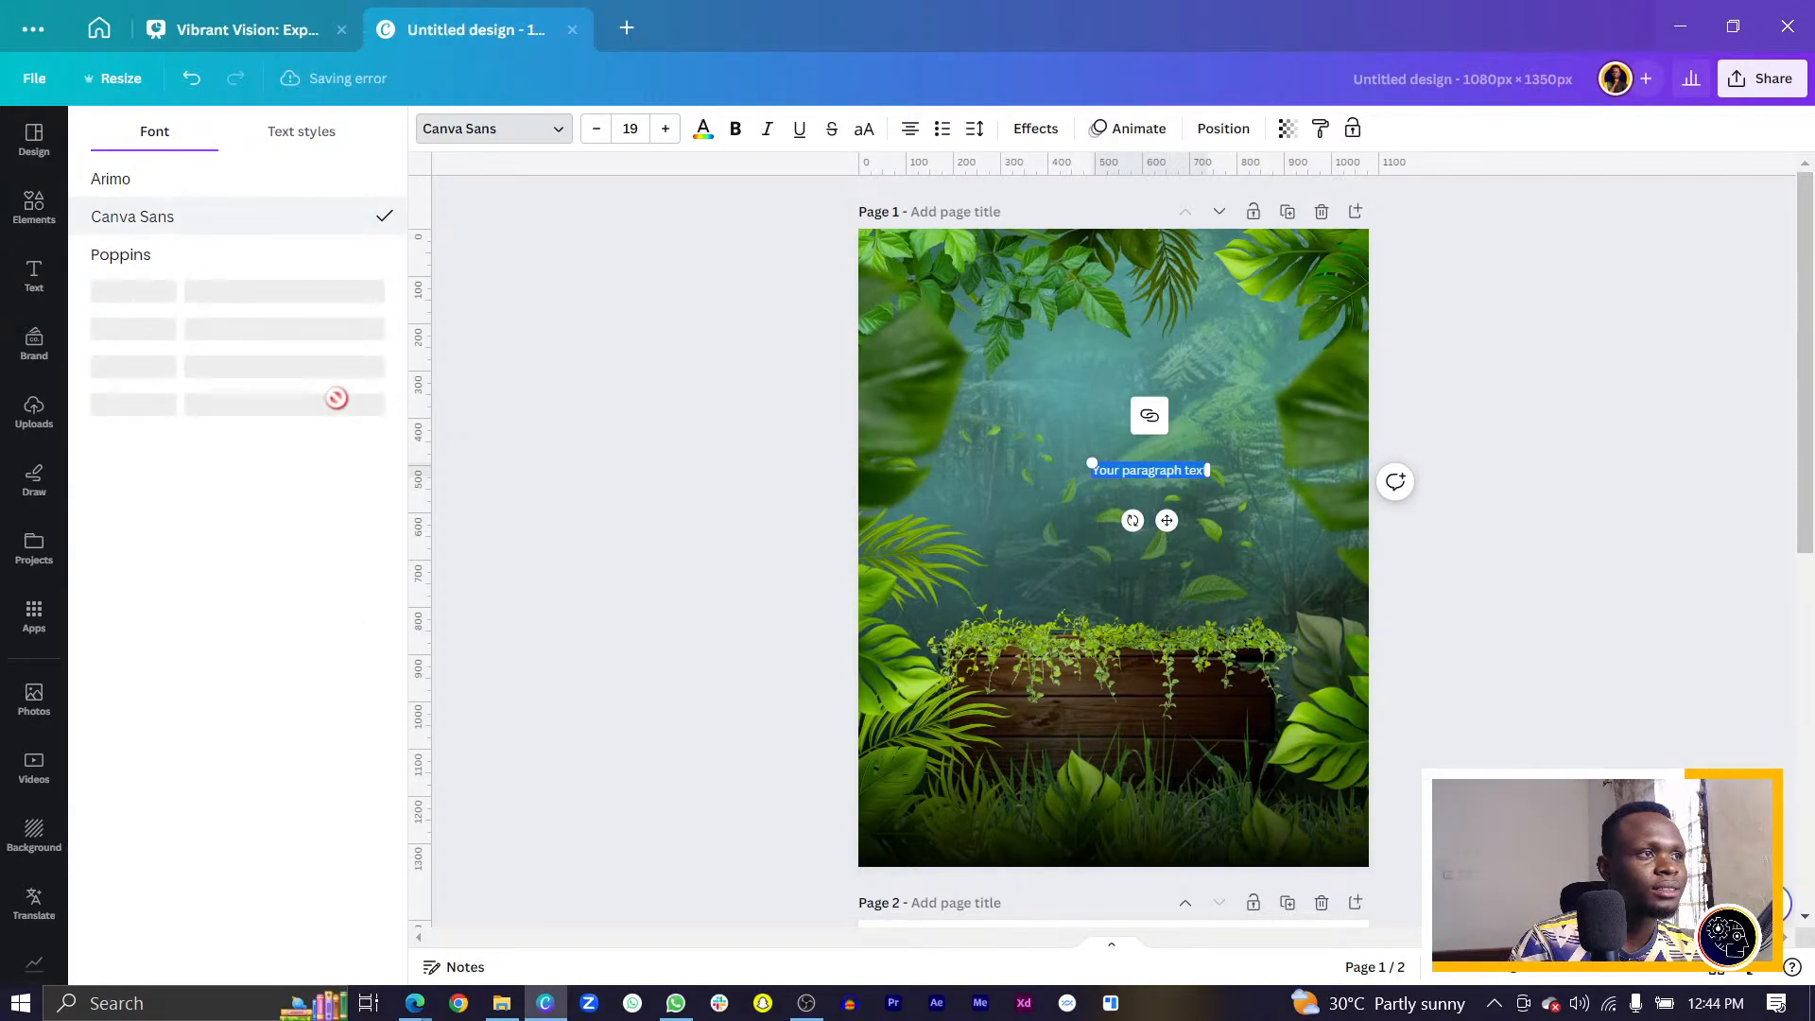
{"action": "left_click", "coordinate": [652, 485]}
{"action": "left_click", "coordinate": [1142, 472]}
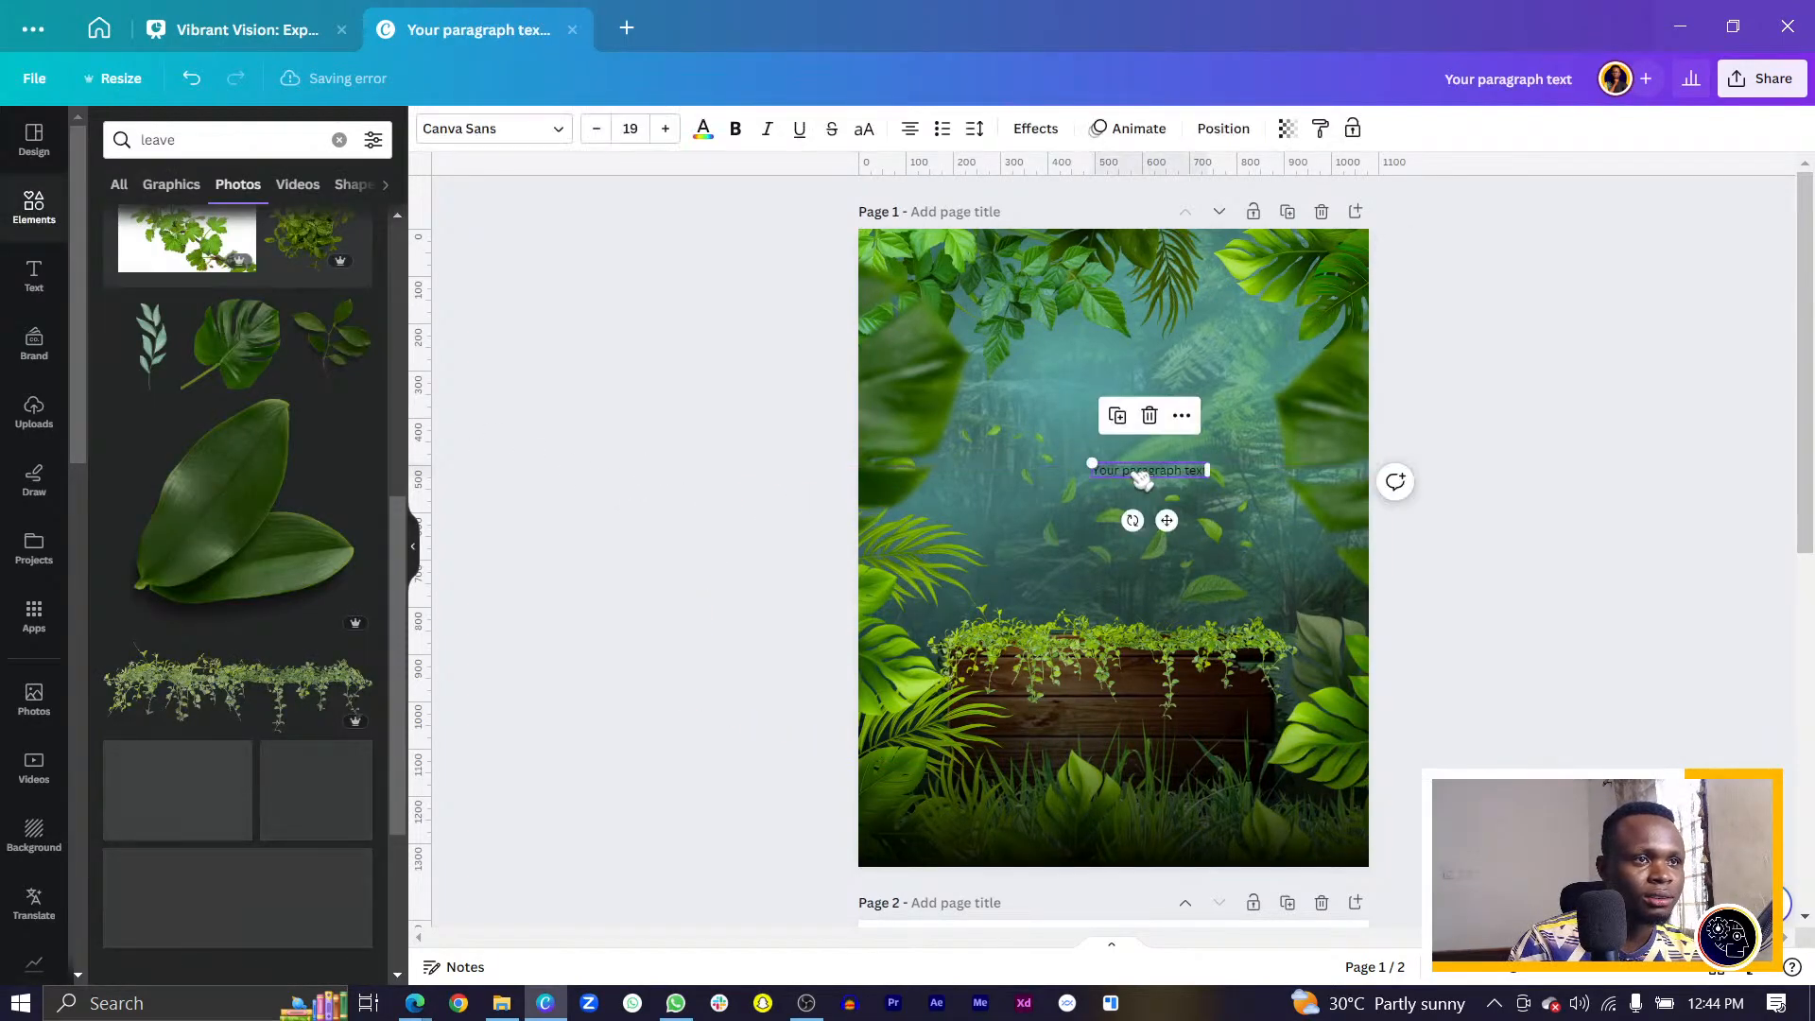
{"action": "left_click_drag", "start_coordinate": [1087, 465], "coordinate": [709, 417]}
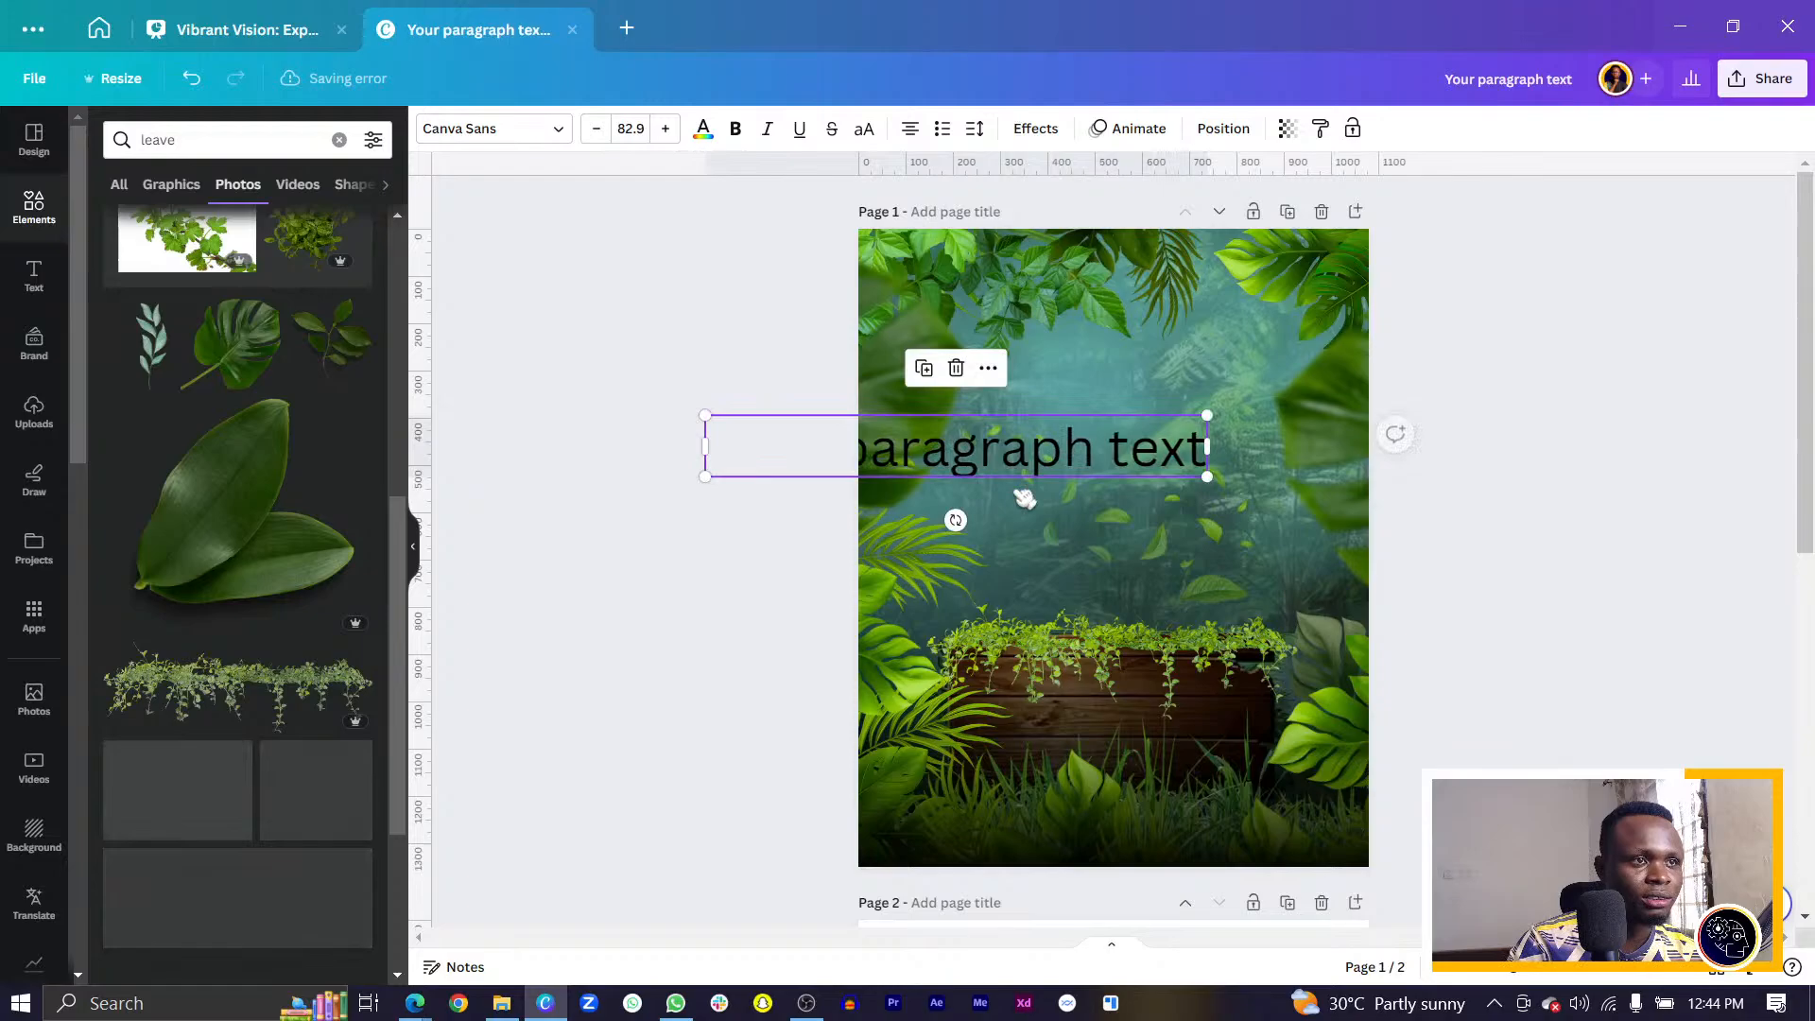
{"action": "left_click", "coordinate": [725, 556]}
{"action": "left_click_drag", "start_coordinate": [961, 466], "coordinate": [1163, 519]}
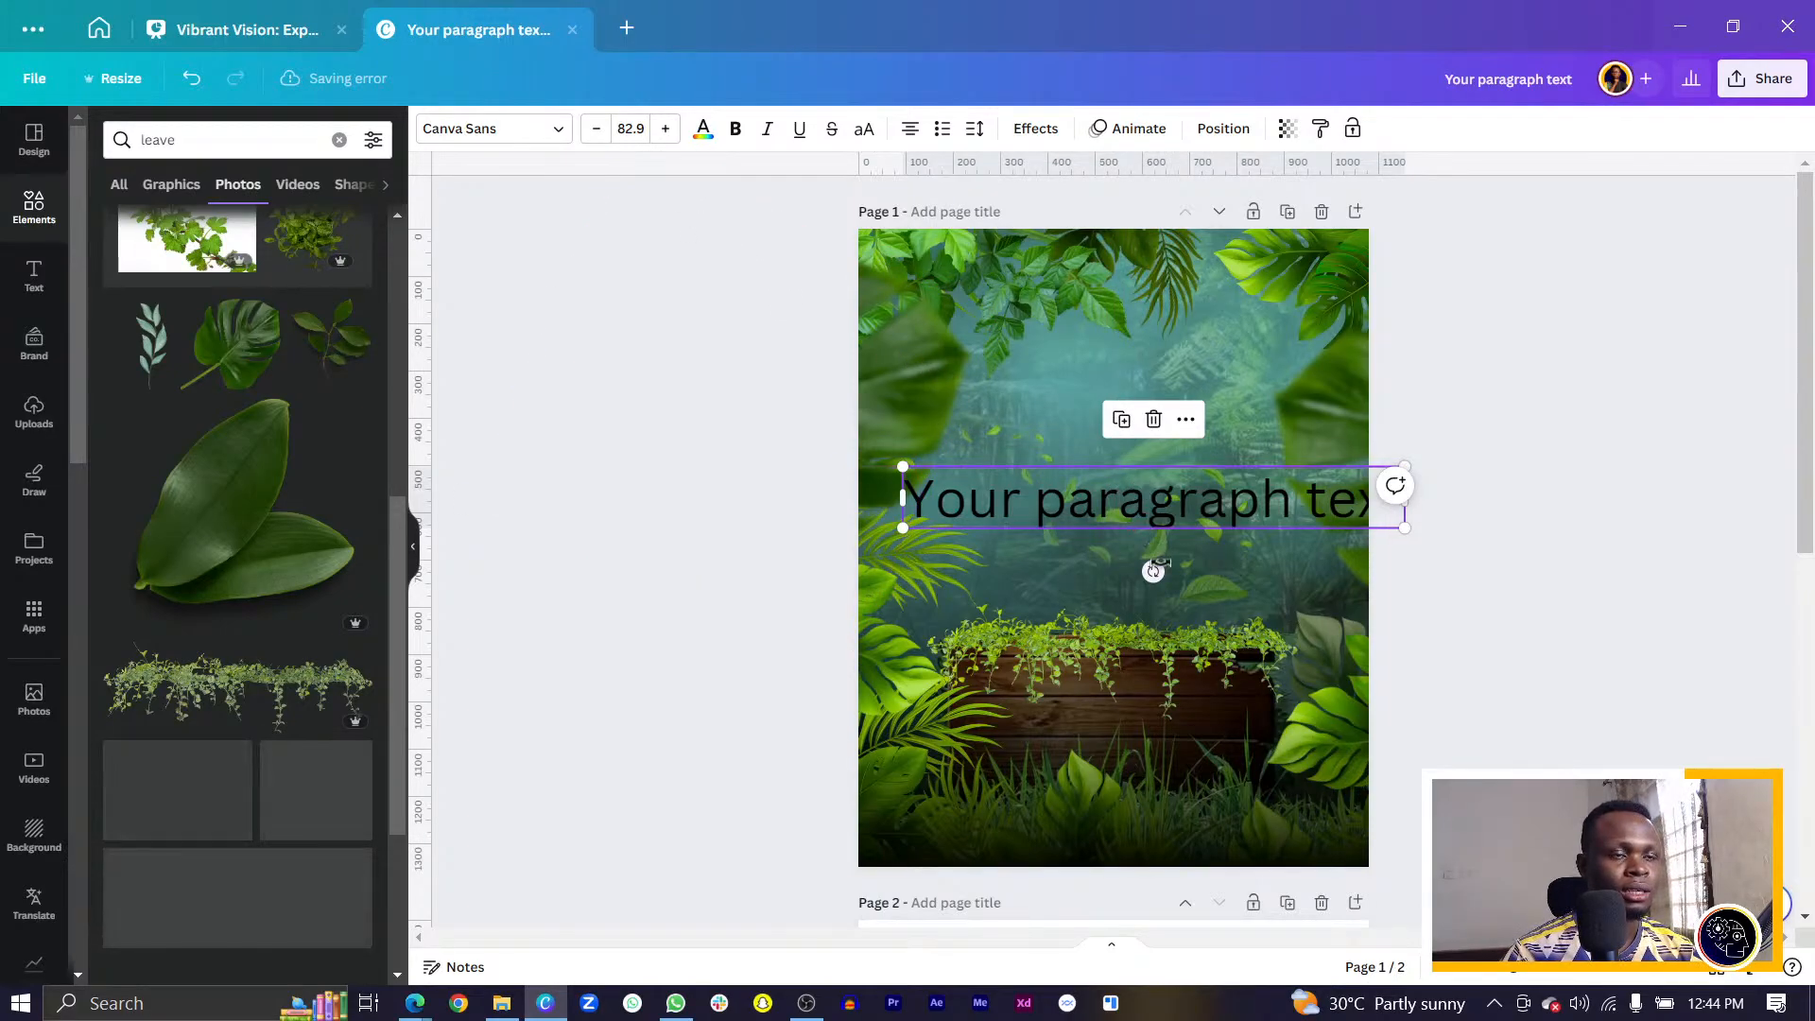
Replace the placeholder text with "Green" and place it horizontally centred in the upper half of page 1.
{"action": "scroll", "coordinate": [1153, 570], "scroll_direction": "down", "scroll_amount": 7}
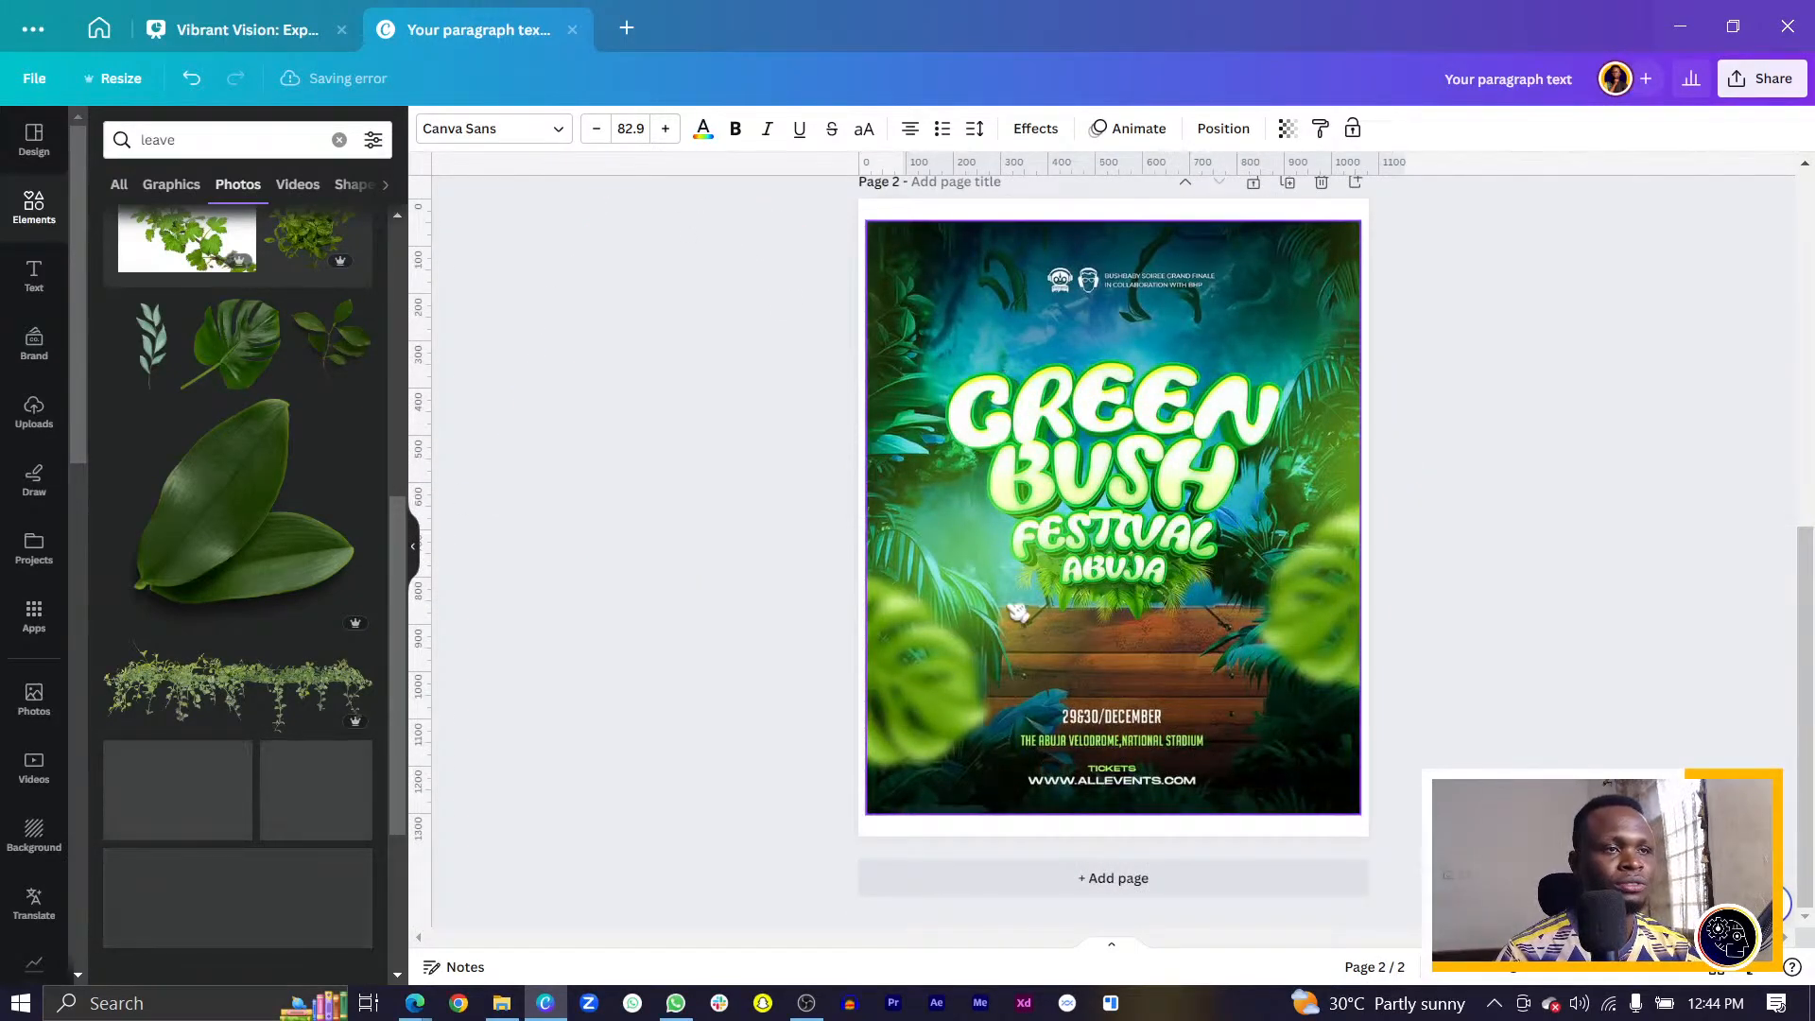
{"action": "scroll", "coordinate": [997, 557], "scroll_direction": "up", "scroll_amount": 7}
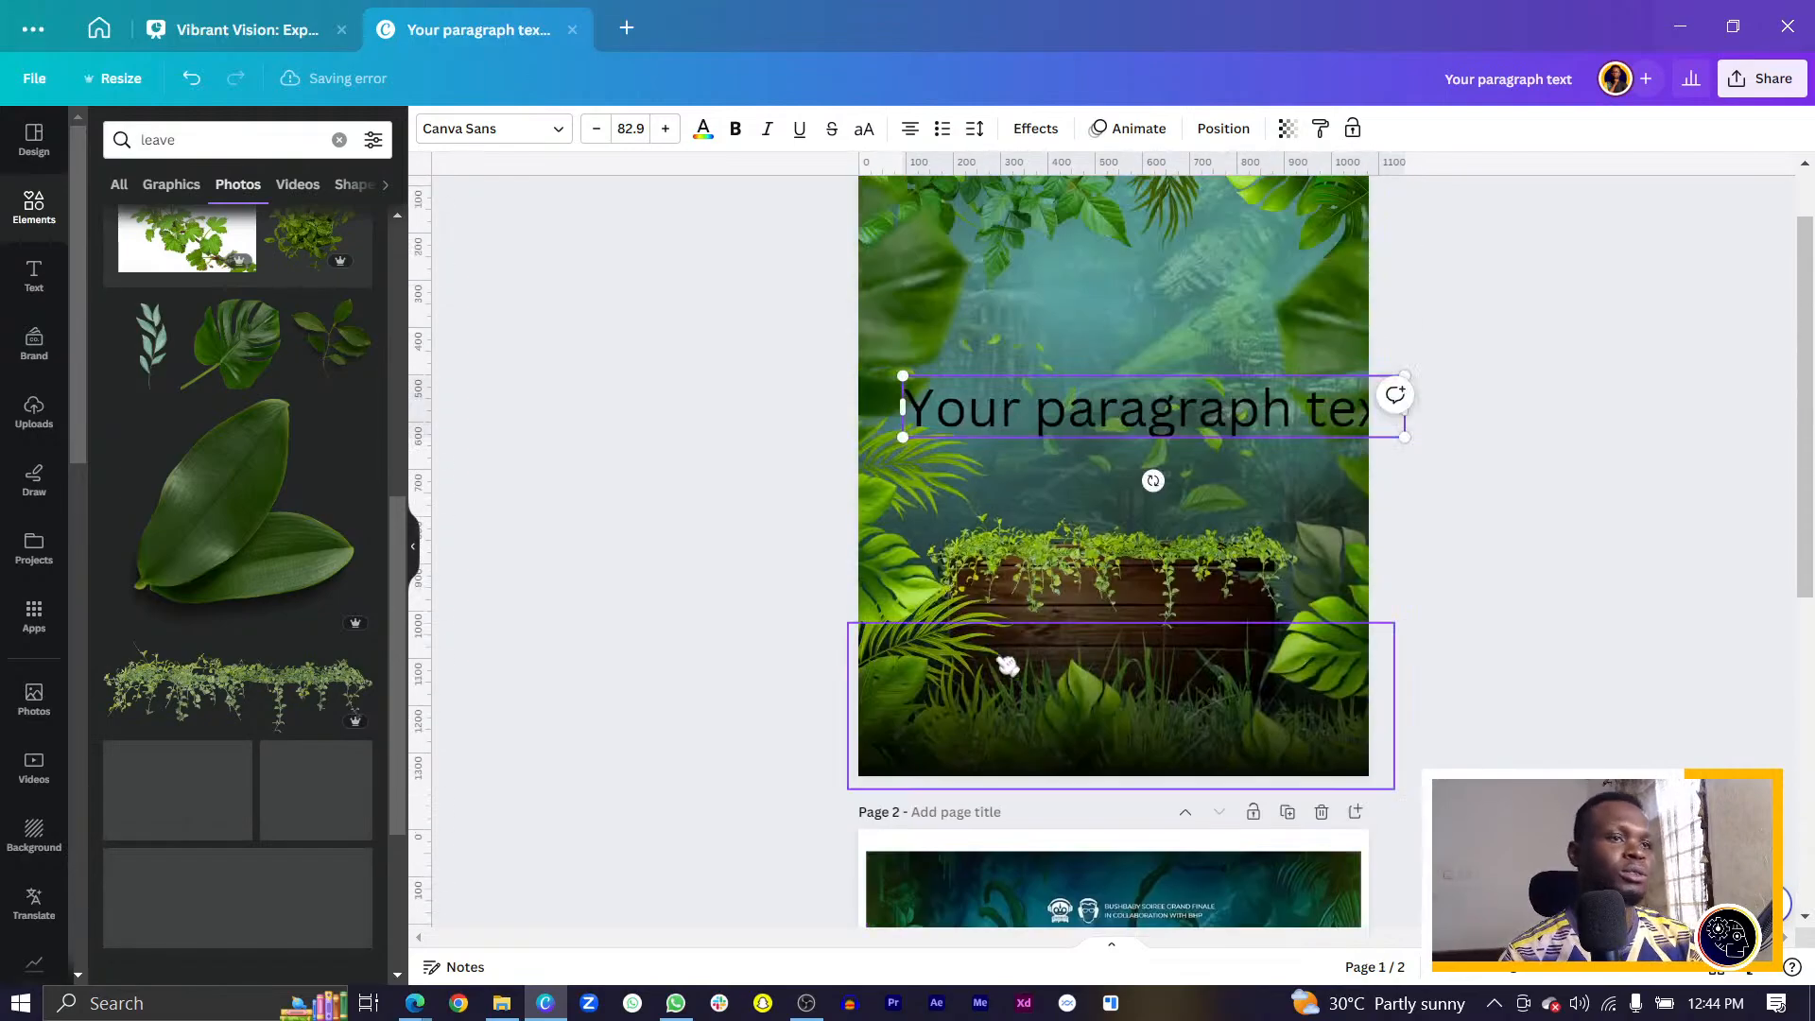
{"action": "double_click", "coordinate": [1113, 424]}
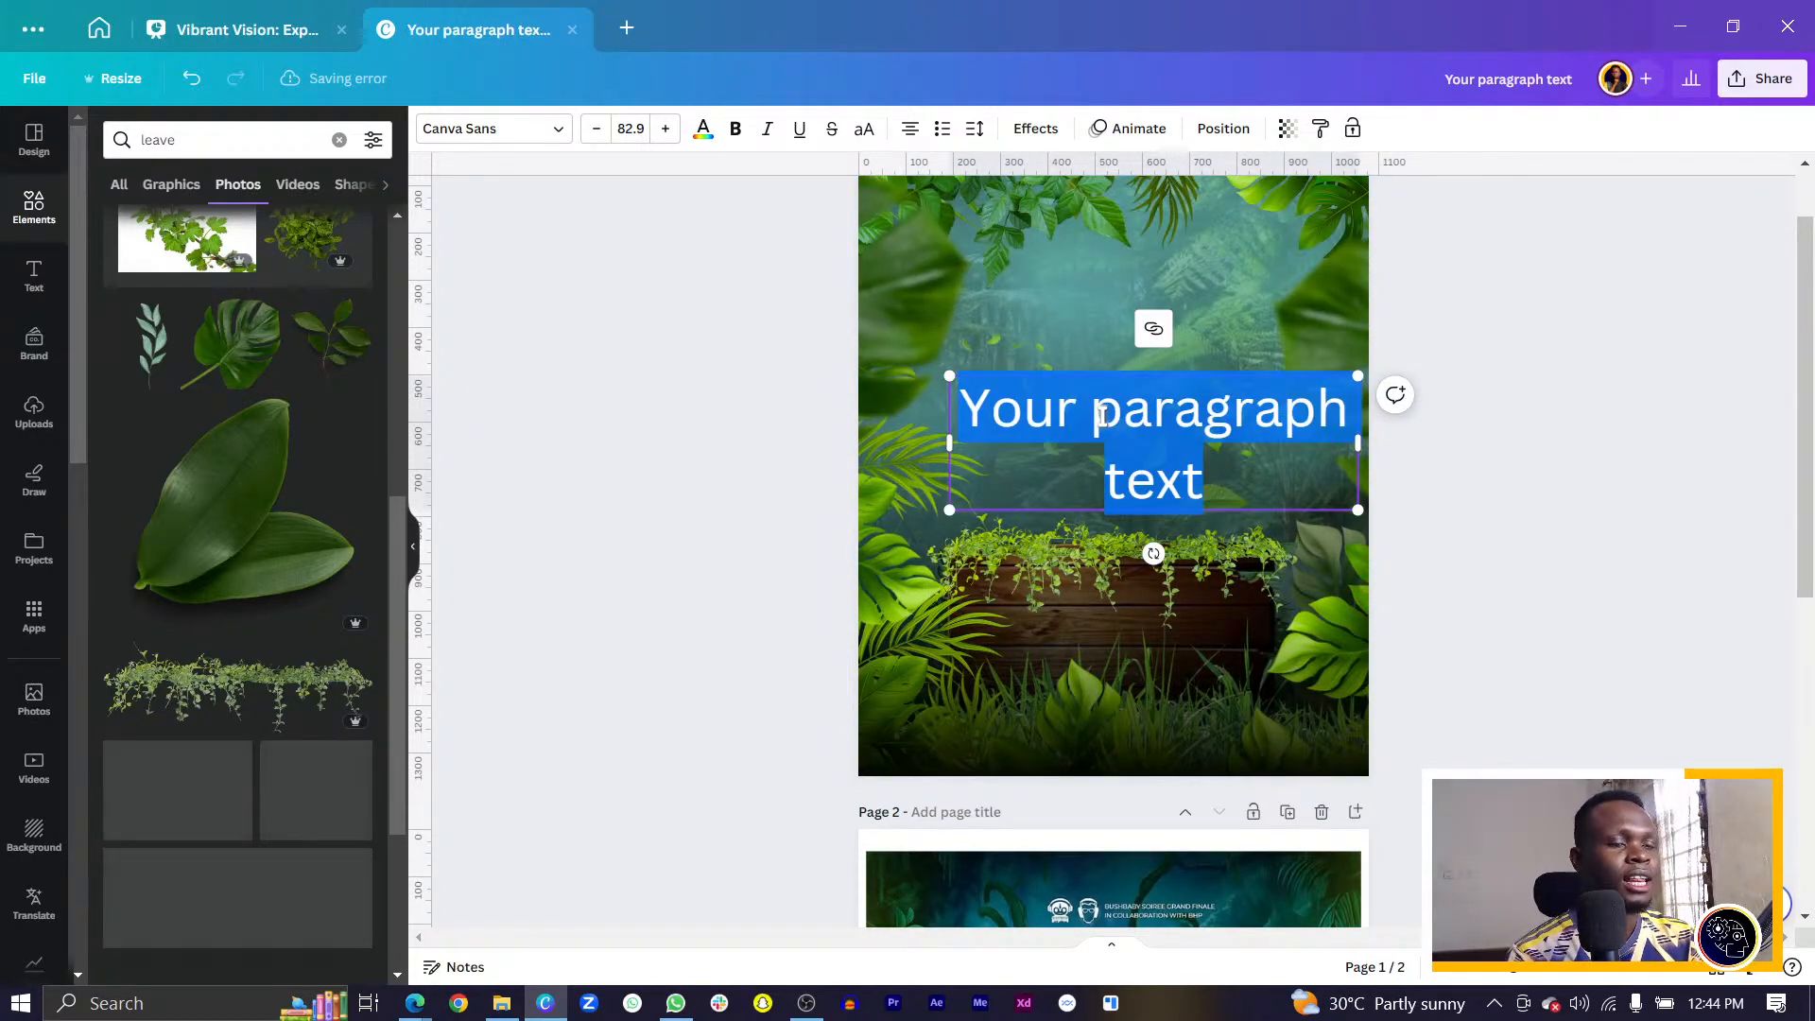
{"action": "type", "text": "G"}
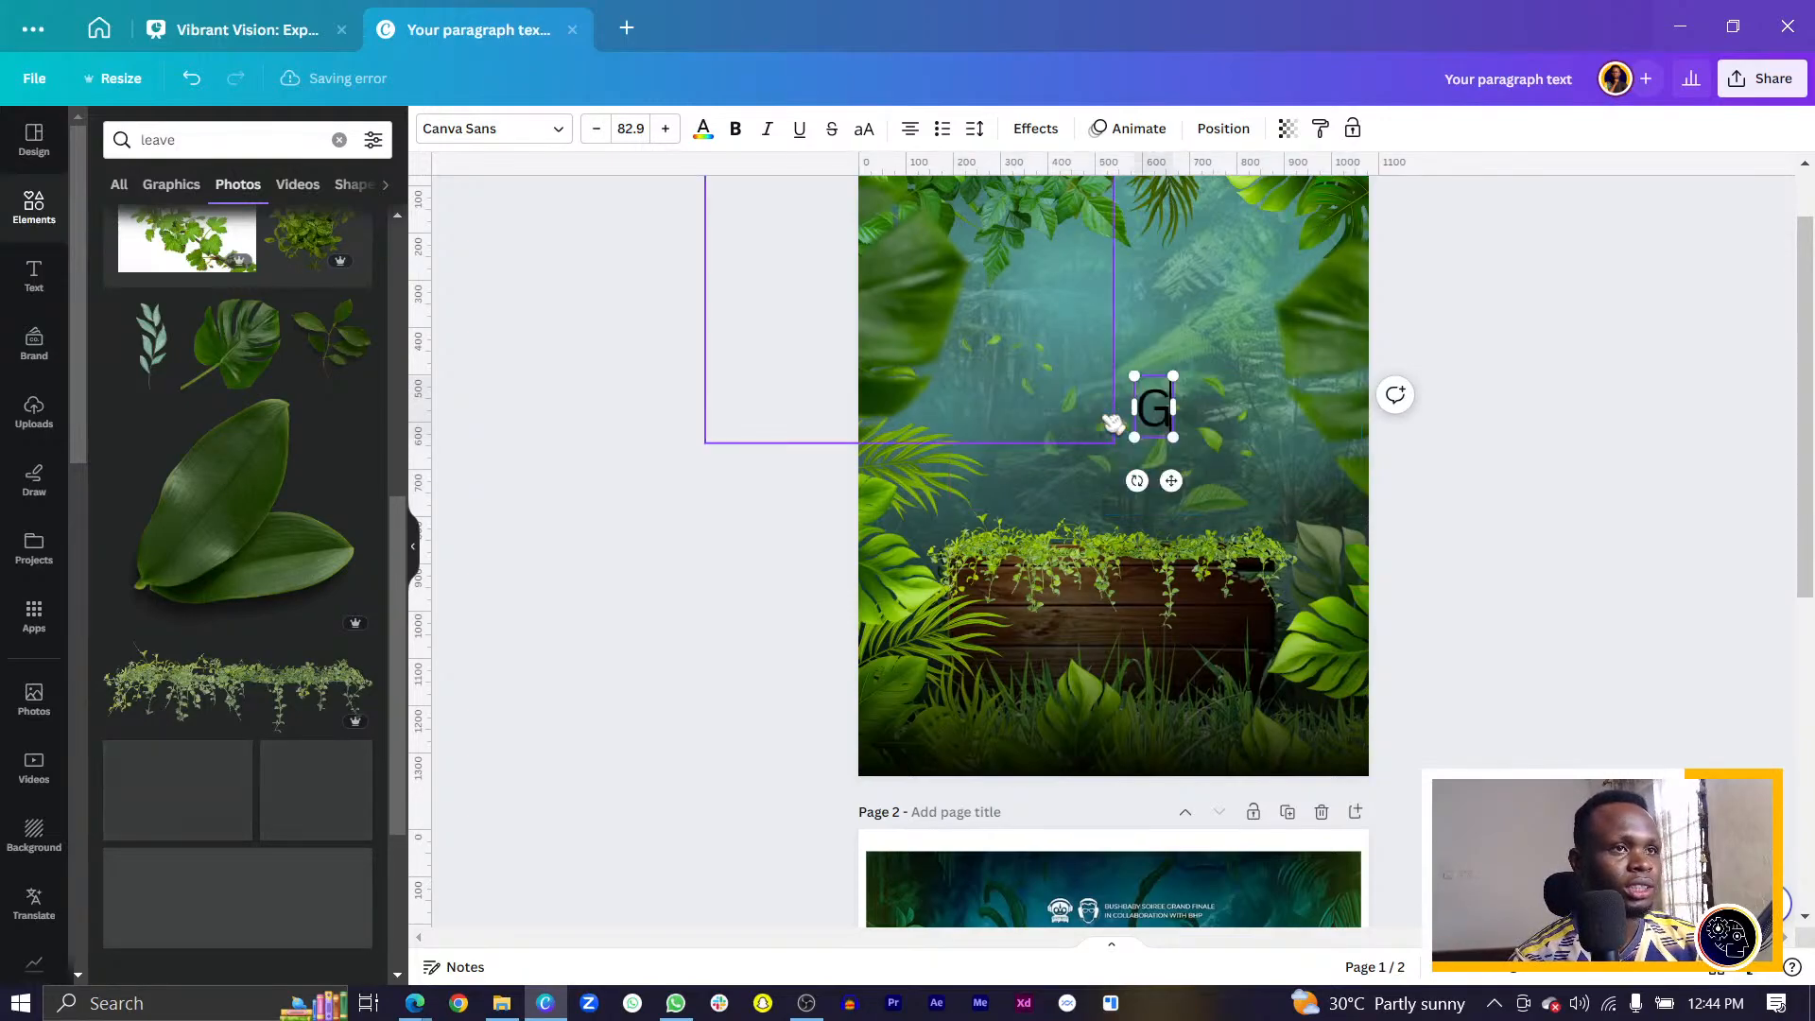
{"action": "type", "text": "reen"}
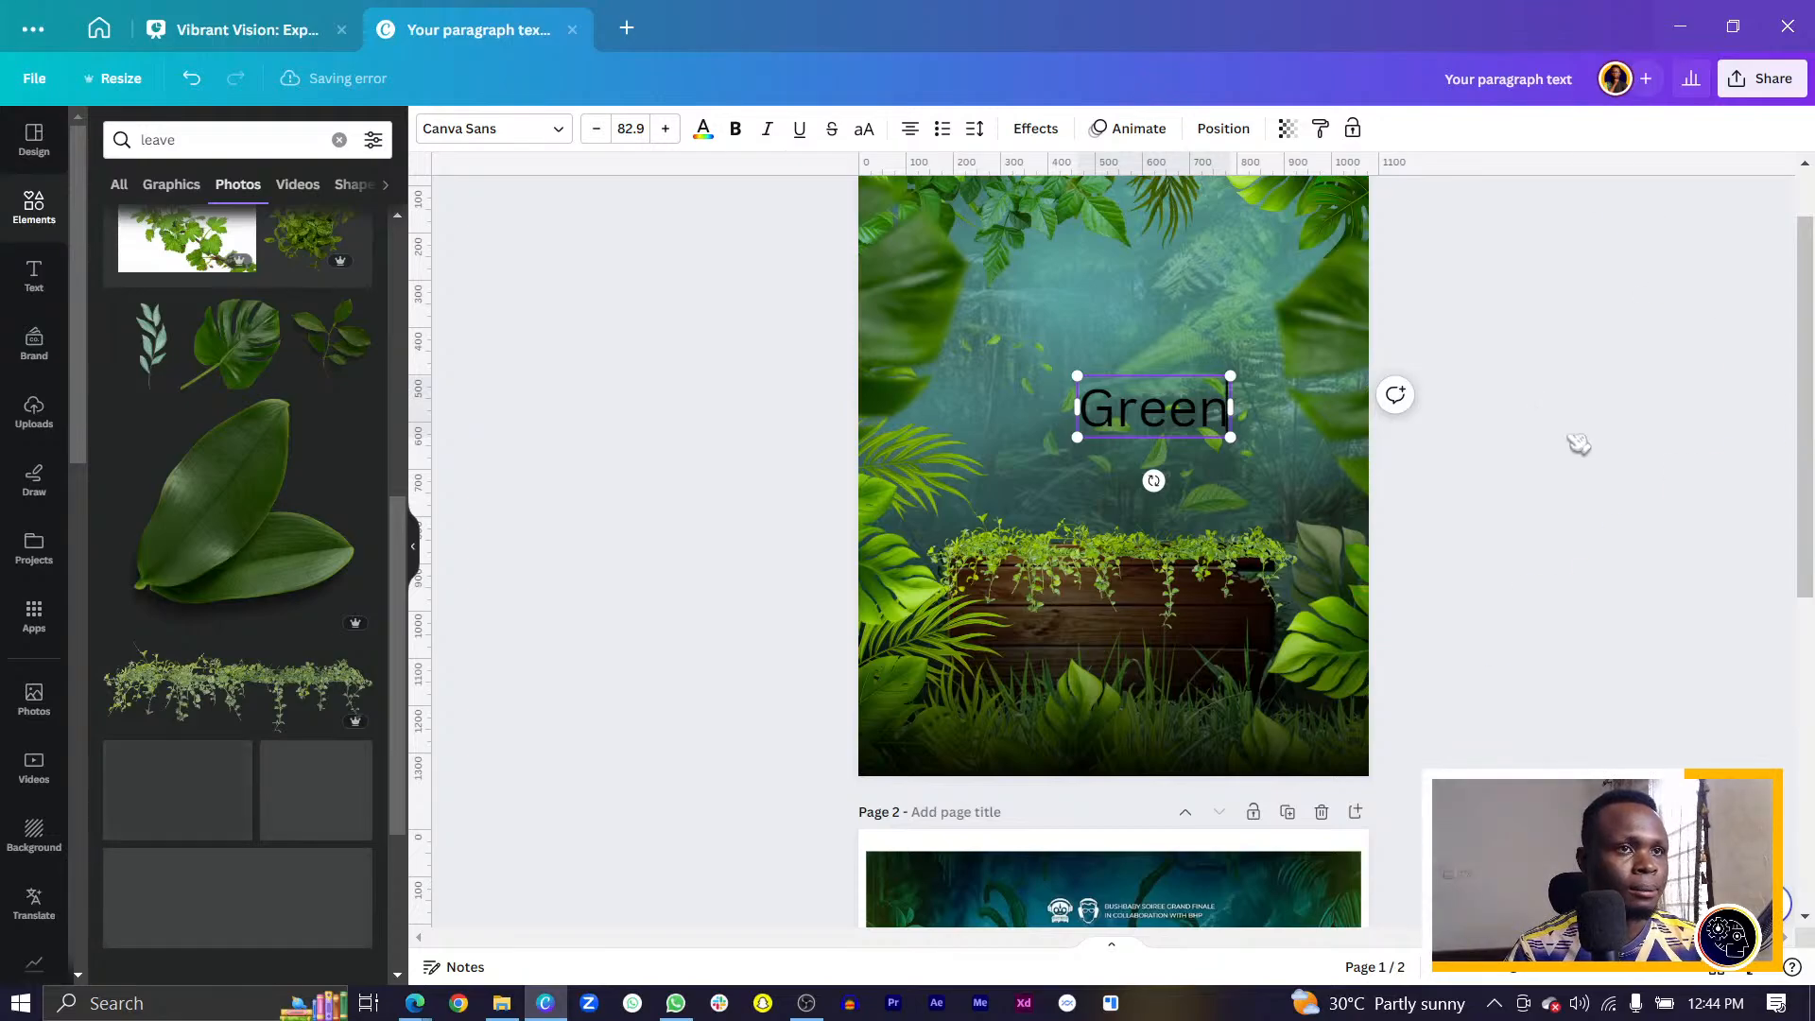
{"action": "left_click_drag", "start_coordinate": [1190, 431], "coordinate": [1150, 373]}
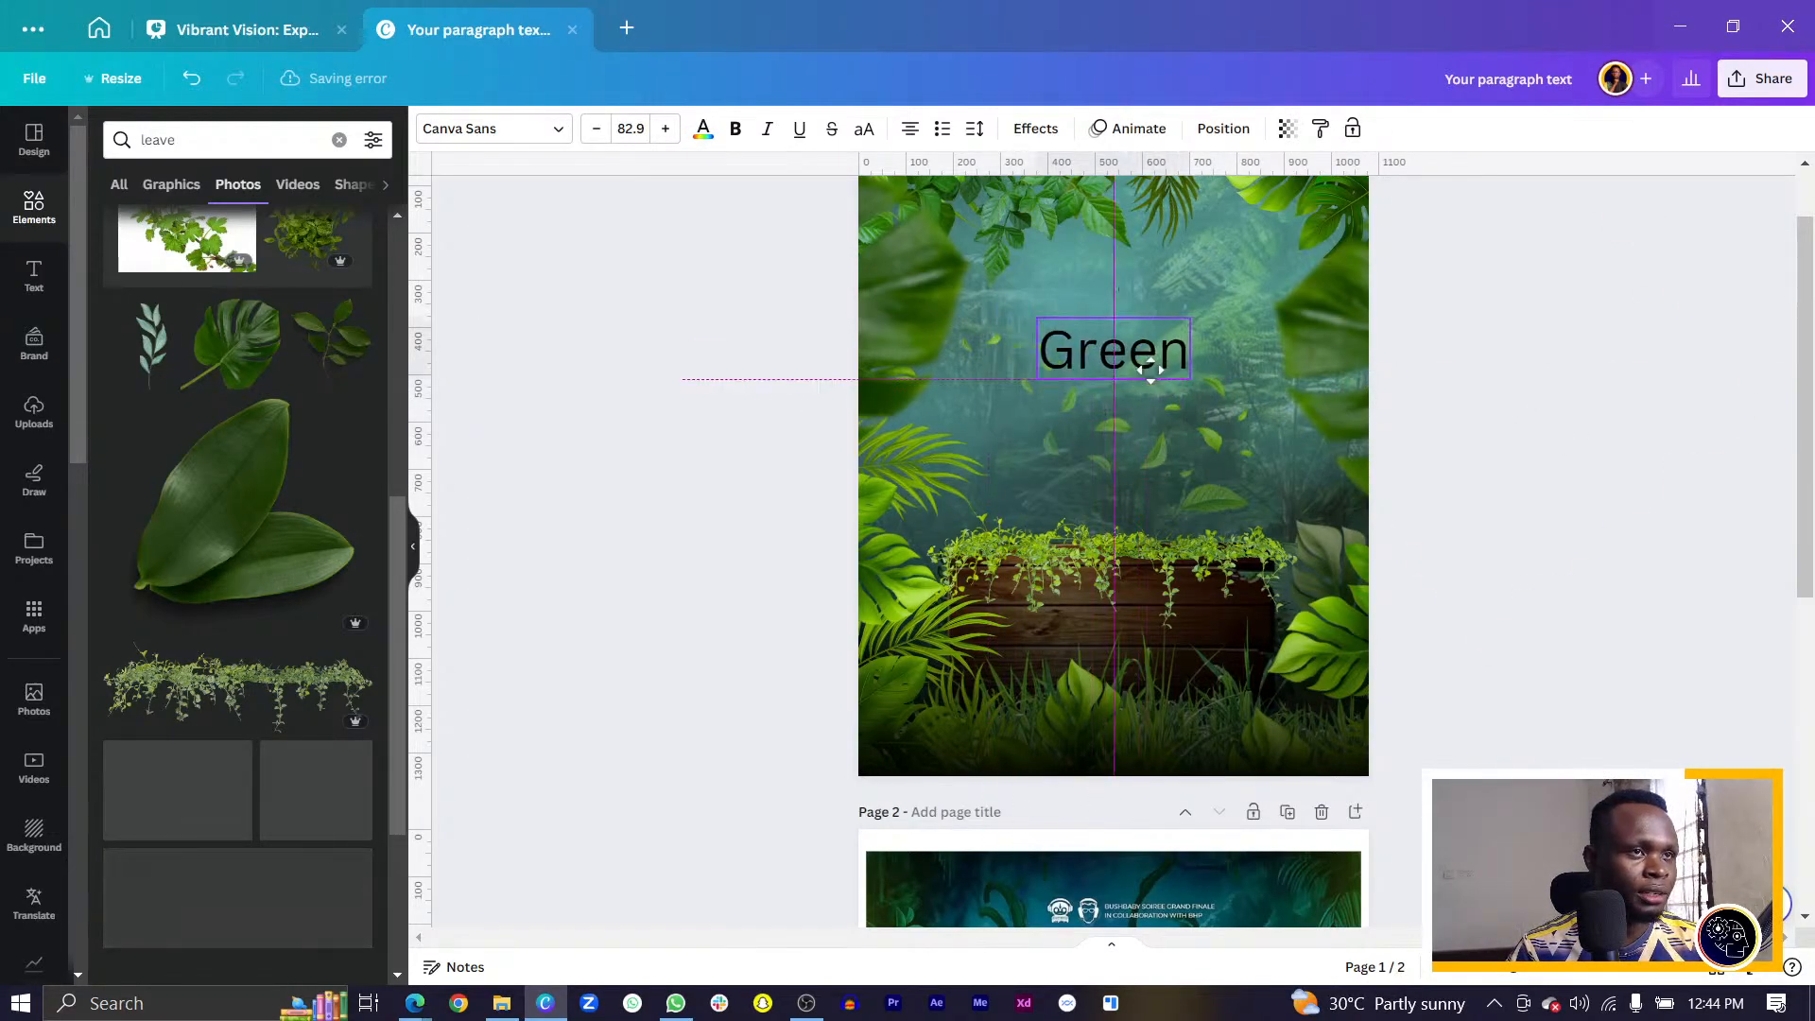
{"action": "left_click_drag", "start_coordinate": [1151, 373], "coordinate": [1154, 373]}
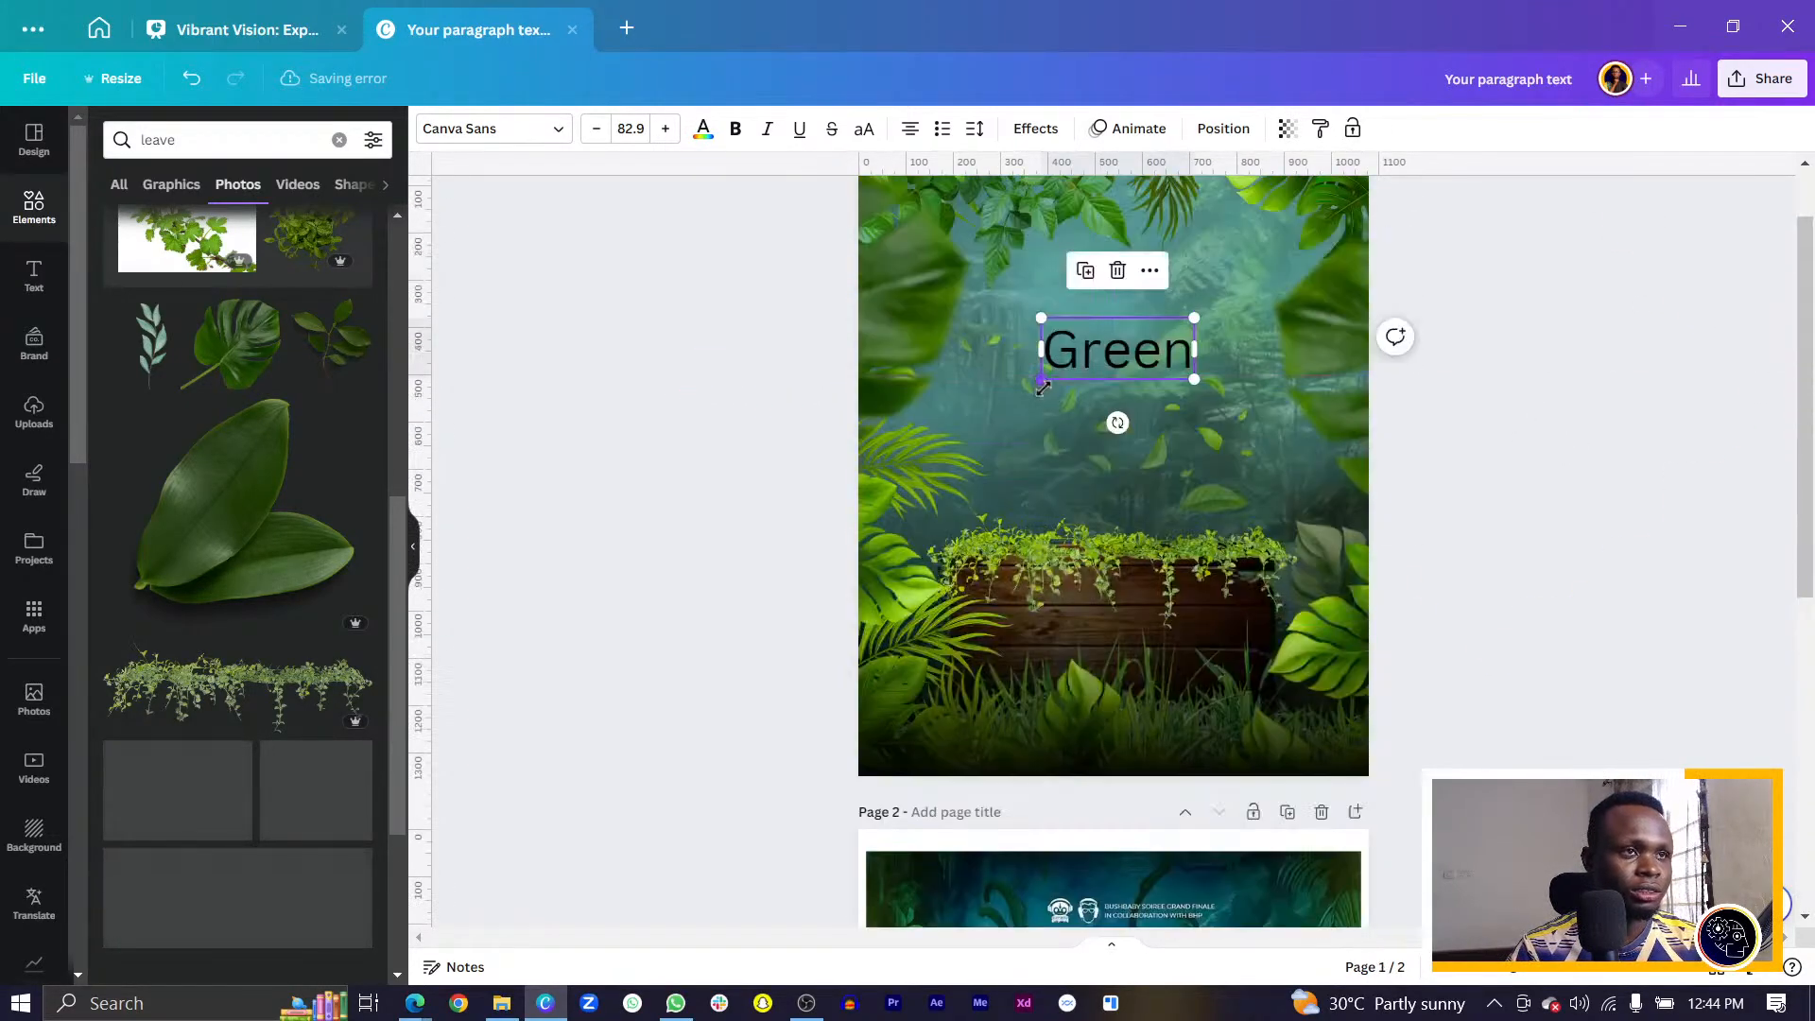
Duplicate the "Green" text and change the copy, directly below the original, to "Bush".
{"action": "key", "text": "ctrl+d"}
{"action": "double_click", "coordinate": [1096, 416]}
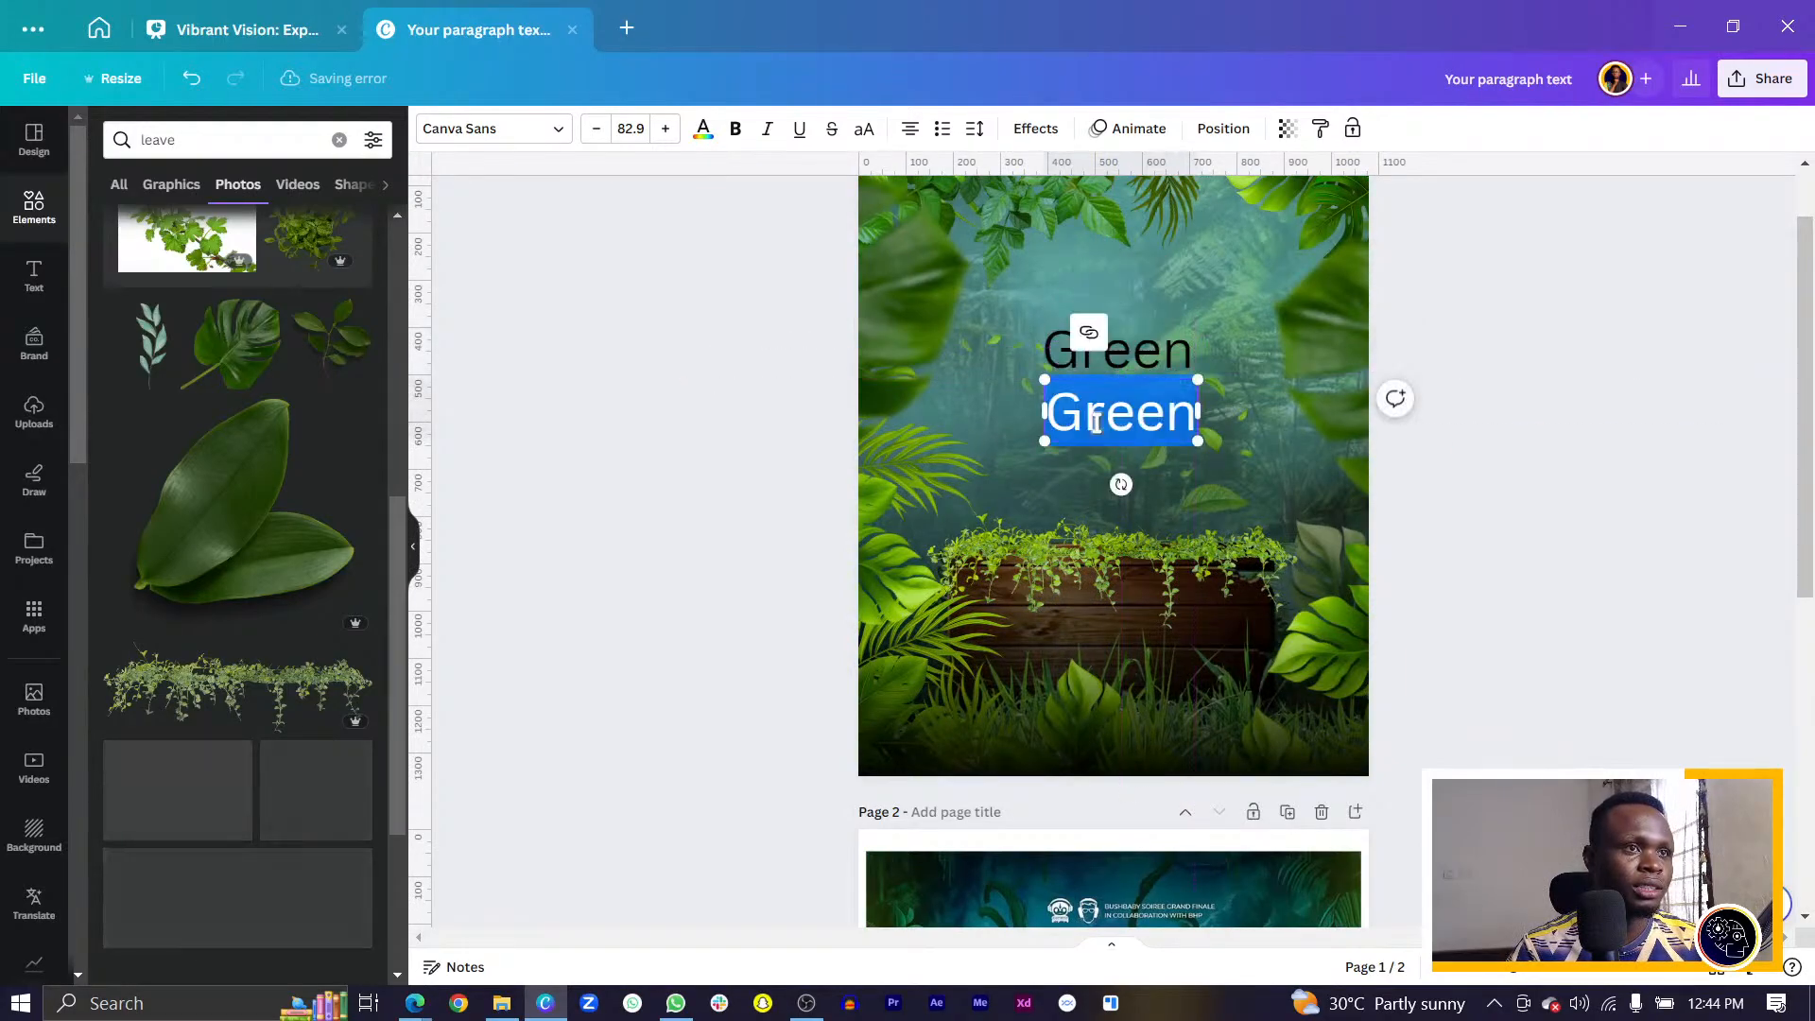
{"action": "type", "text": "Bush"}
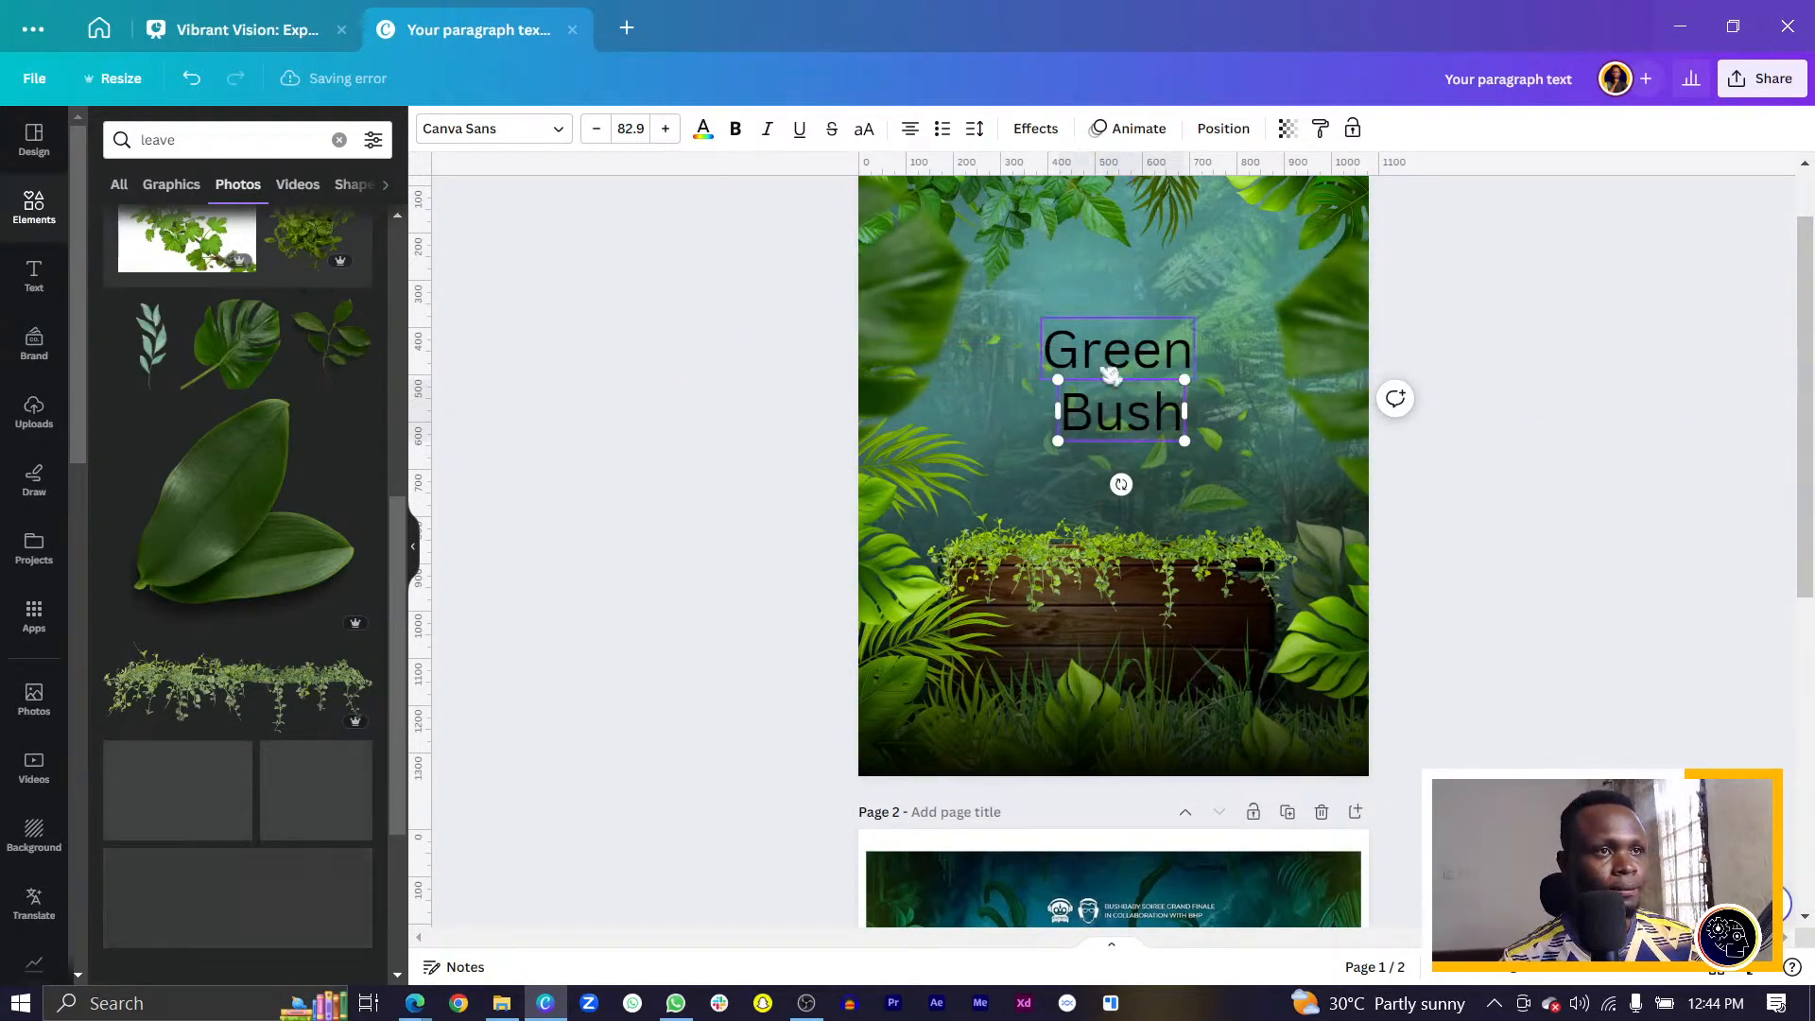
Enlarge "Green" to font size 175 and "Bush" to 177, stacking them closely as a centred title above the vine-draped board.
{"action": "scroll", "coordinate": [1138, 430], "scroll_direction": "down", "scroll_amount": 5}
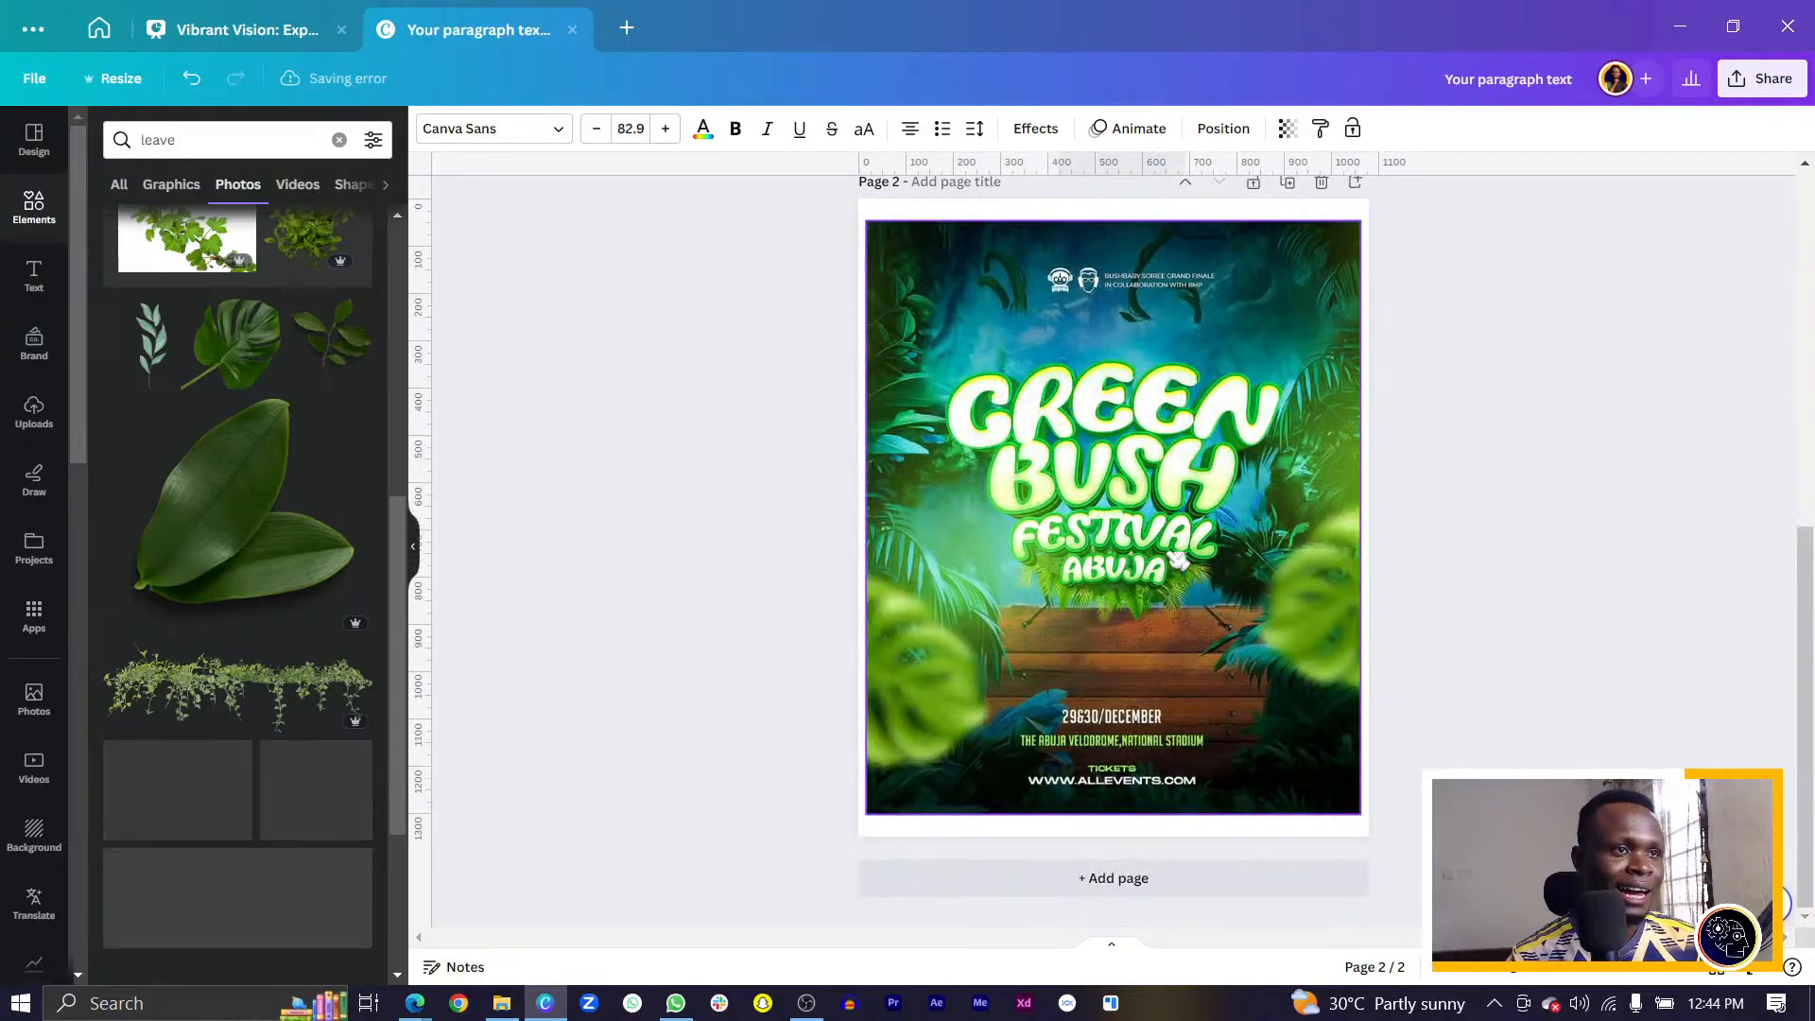
{"action": "scroll", "coordinate": [1154, 558], "scroll_direction": "up", "scroll_amount": 5}
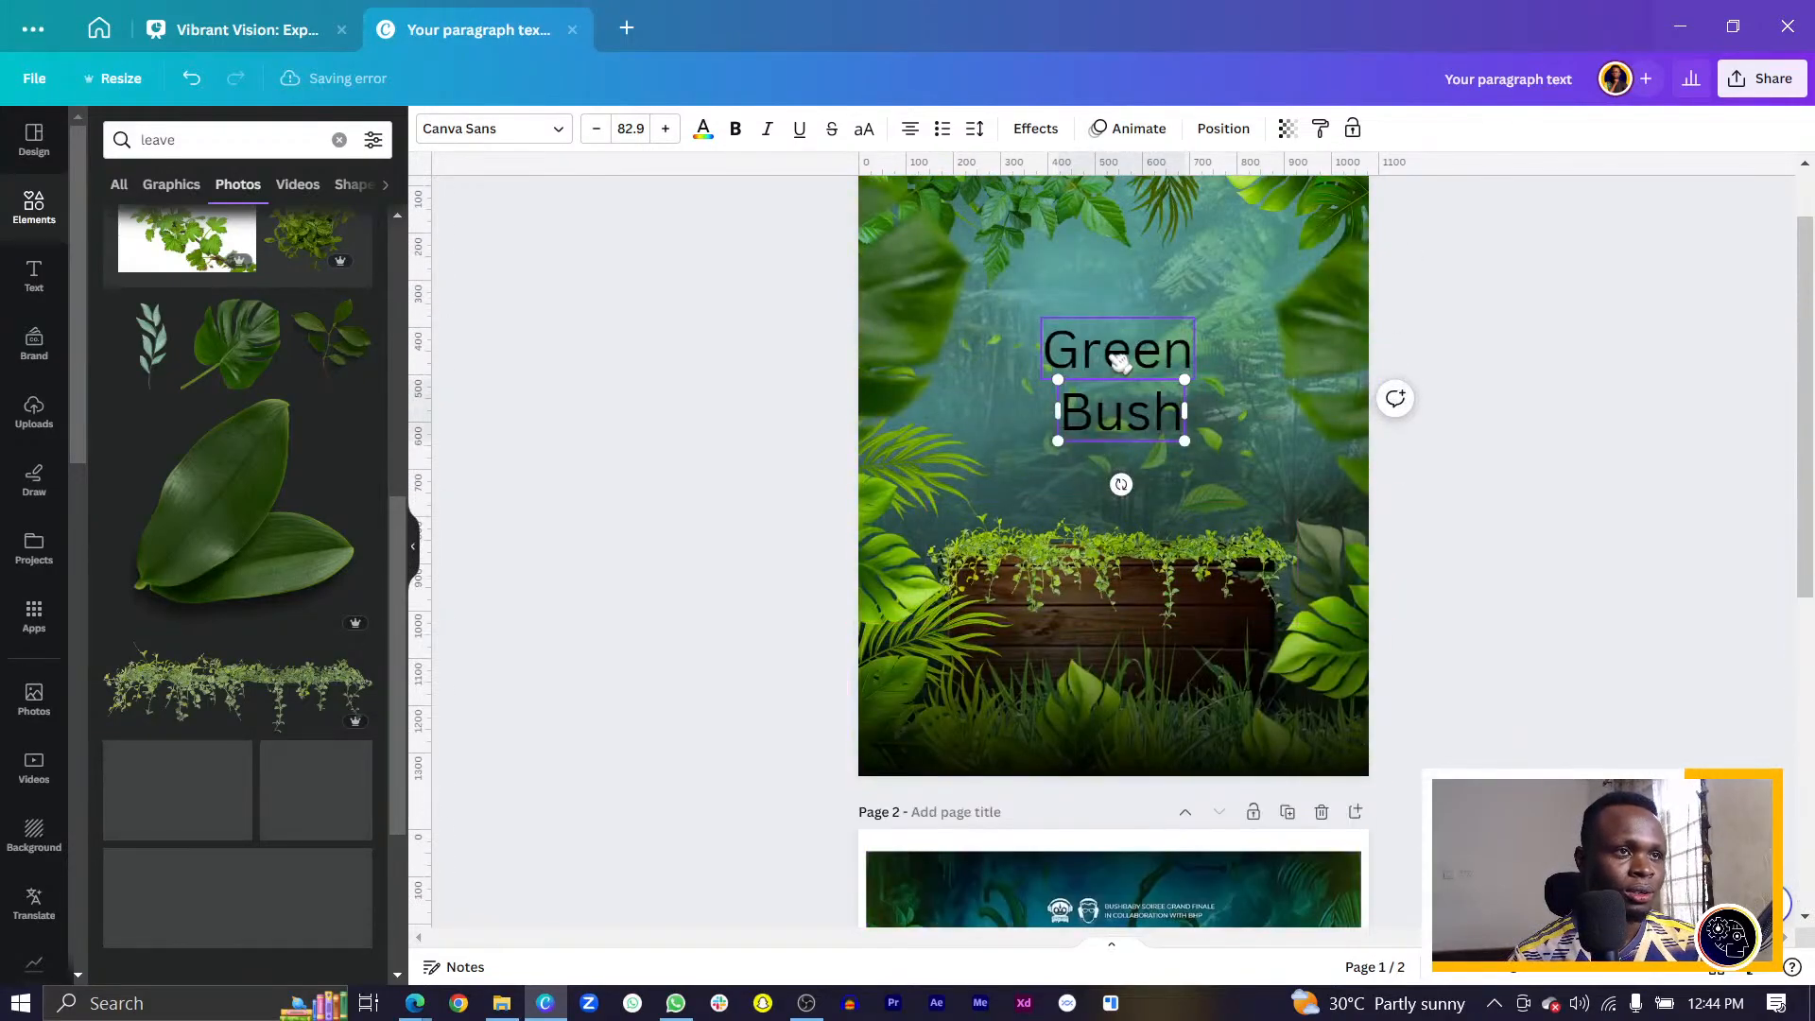
{"action": "left_click", "coordinate": [1118, 360]}
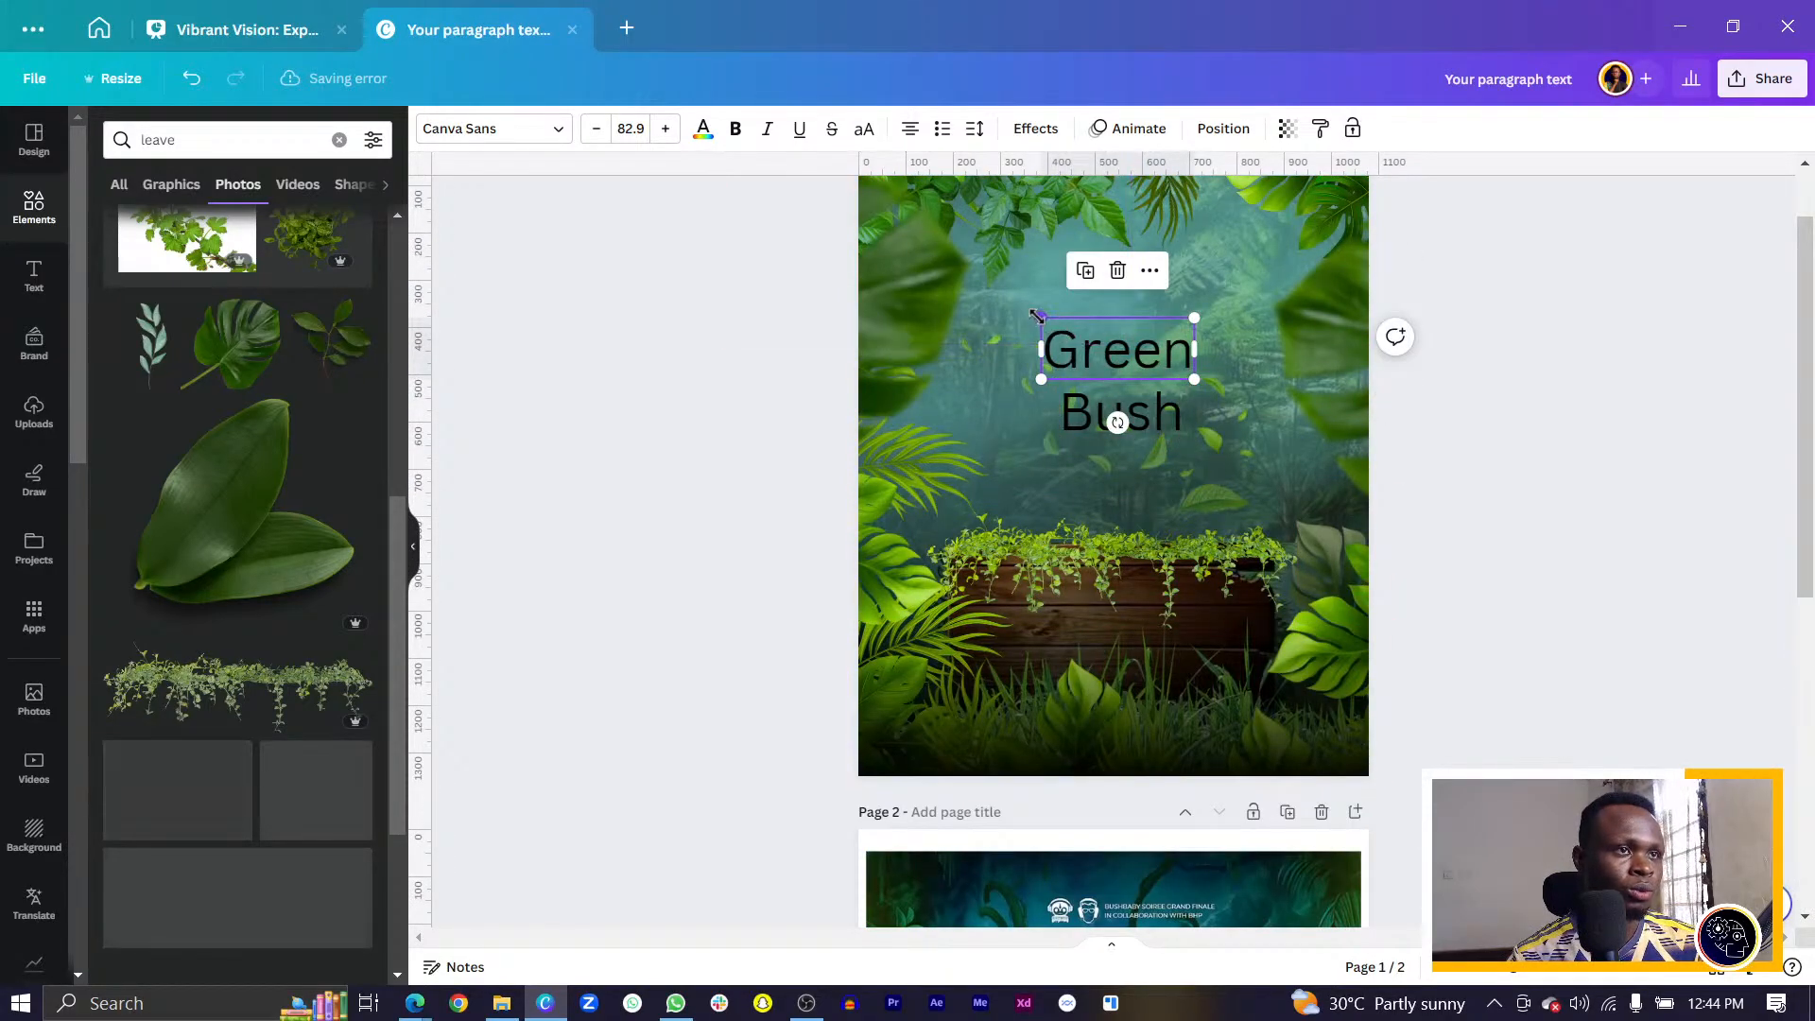
{"action": "left_click_drag", "start_coordinate": [1029, 311], "coordinate": [955, 283]}
{"action": "mouse_move", "coordinate": [1126, 452]}
{"action": "left_mouse_down"}
{"action": "mouse_move", "coordinate": [1040, 458]}
{"action": "mouse_move", "coordinate": [1245, 533]}
{"action": "mouse_move", "coordinate": [1126, 439]}
{"action": "left_mouse_up"}
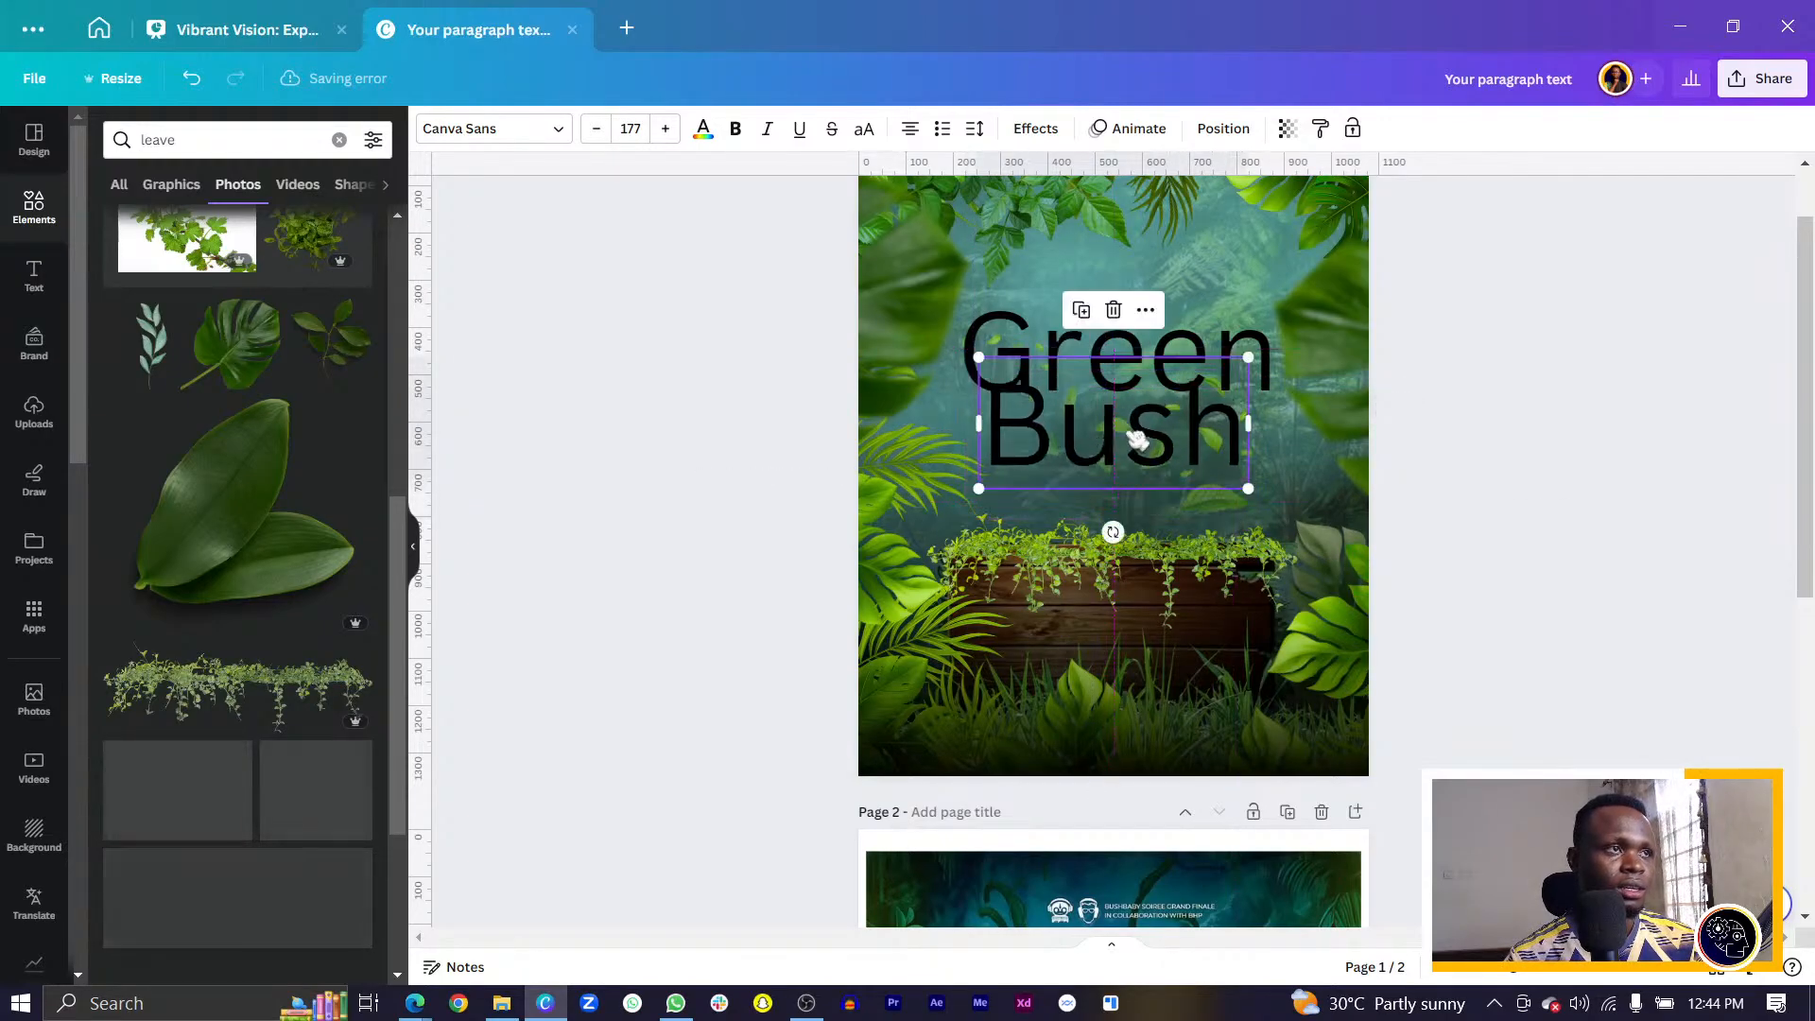
{"action": "left_click", "coordinate": [1189, 333], "text": "shift"}
{"action": "left_click_drag", "start_coordinate": [1125, 419], "coordinate": [1119, 432]}
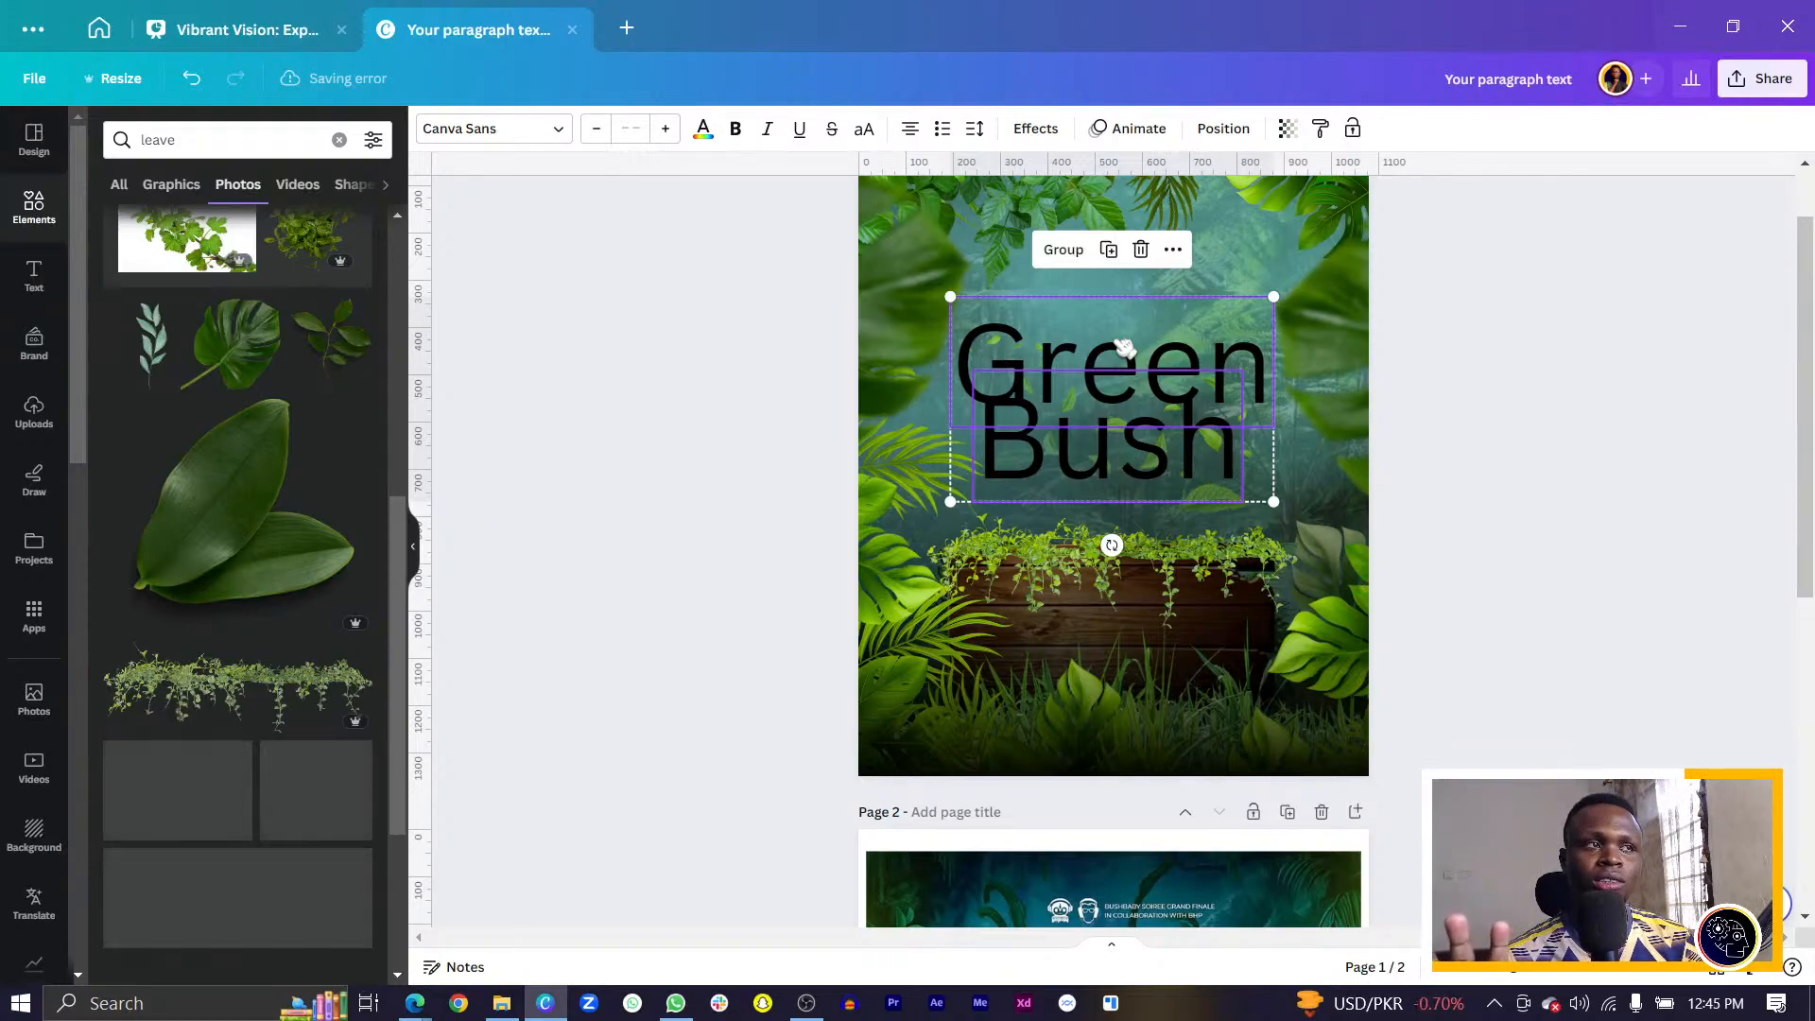
{"action": "scroll", "coordinate": [1125, 348], "scroll_direction": "up", "scroll_amount": 2}
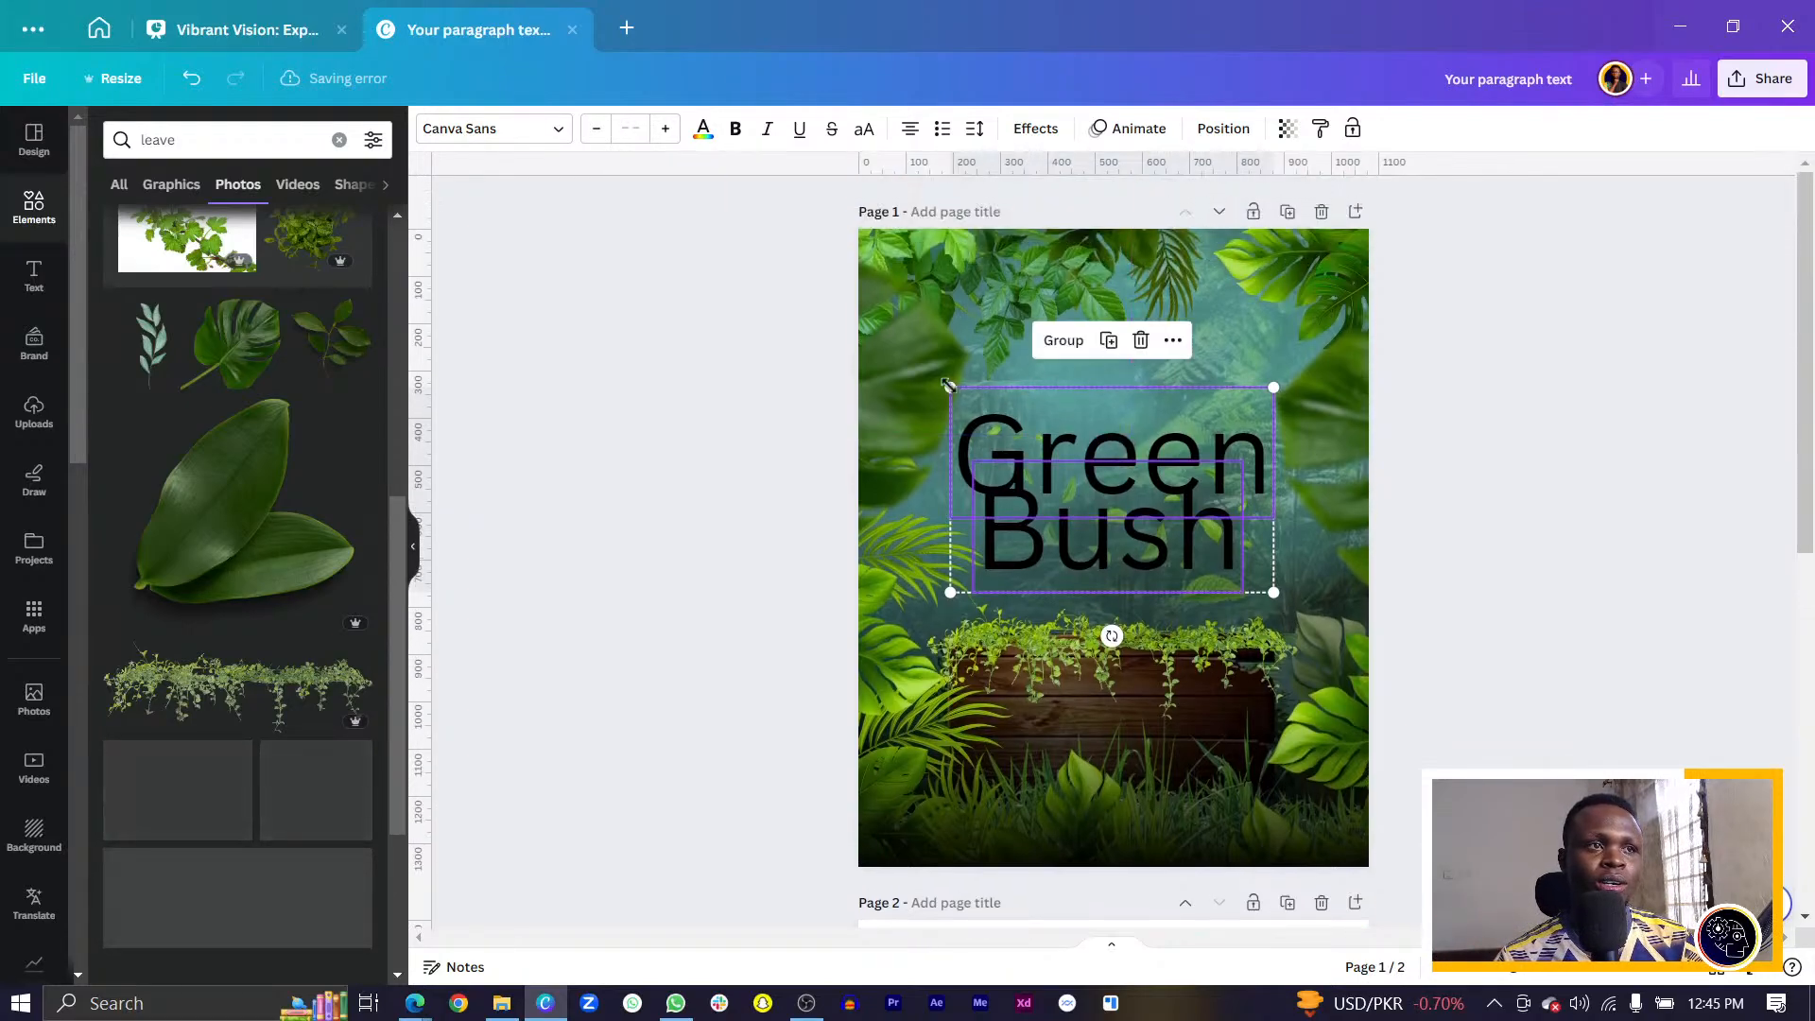
{"action": "left_click_drag", "start_coordinate": [761, 205], "coordinate": [1635, 969]}
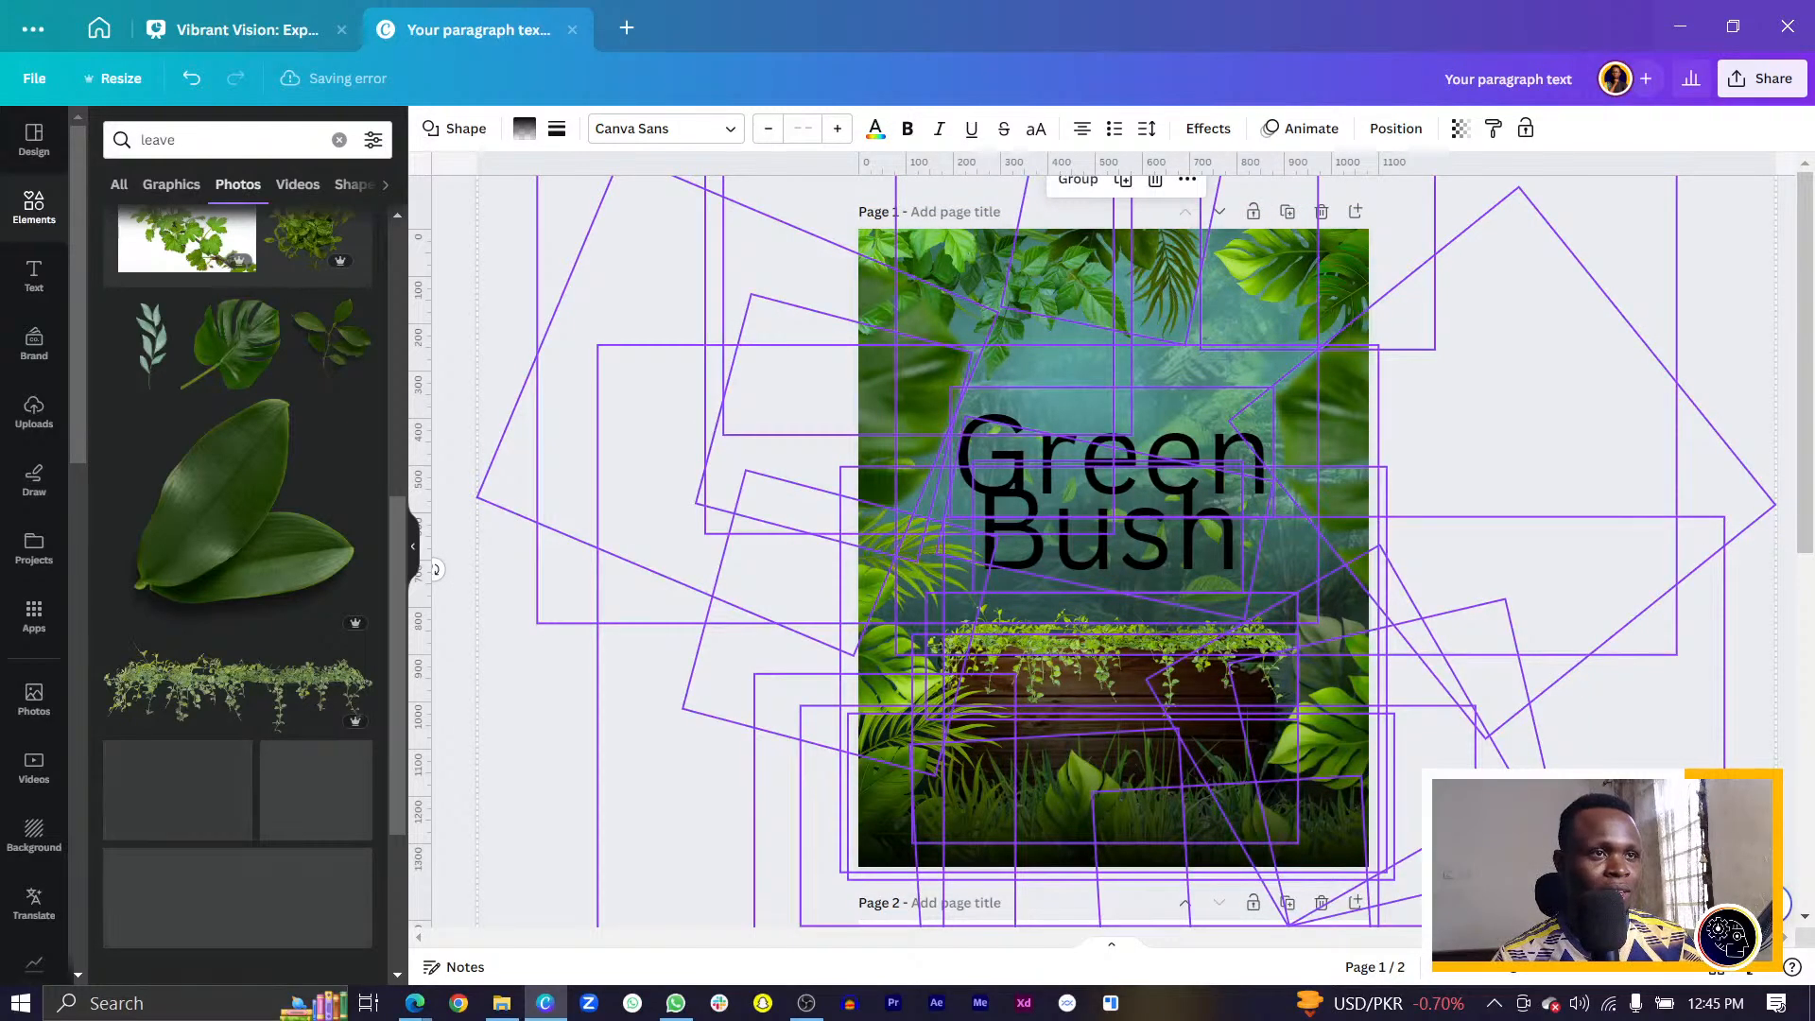
{"action": "left_click", "coordinate": [469, 791]}
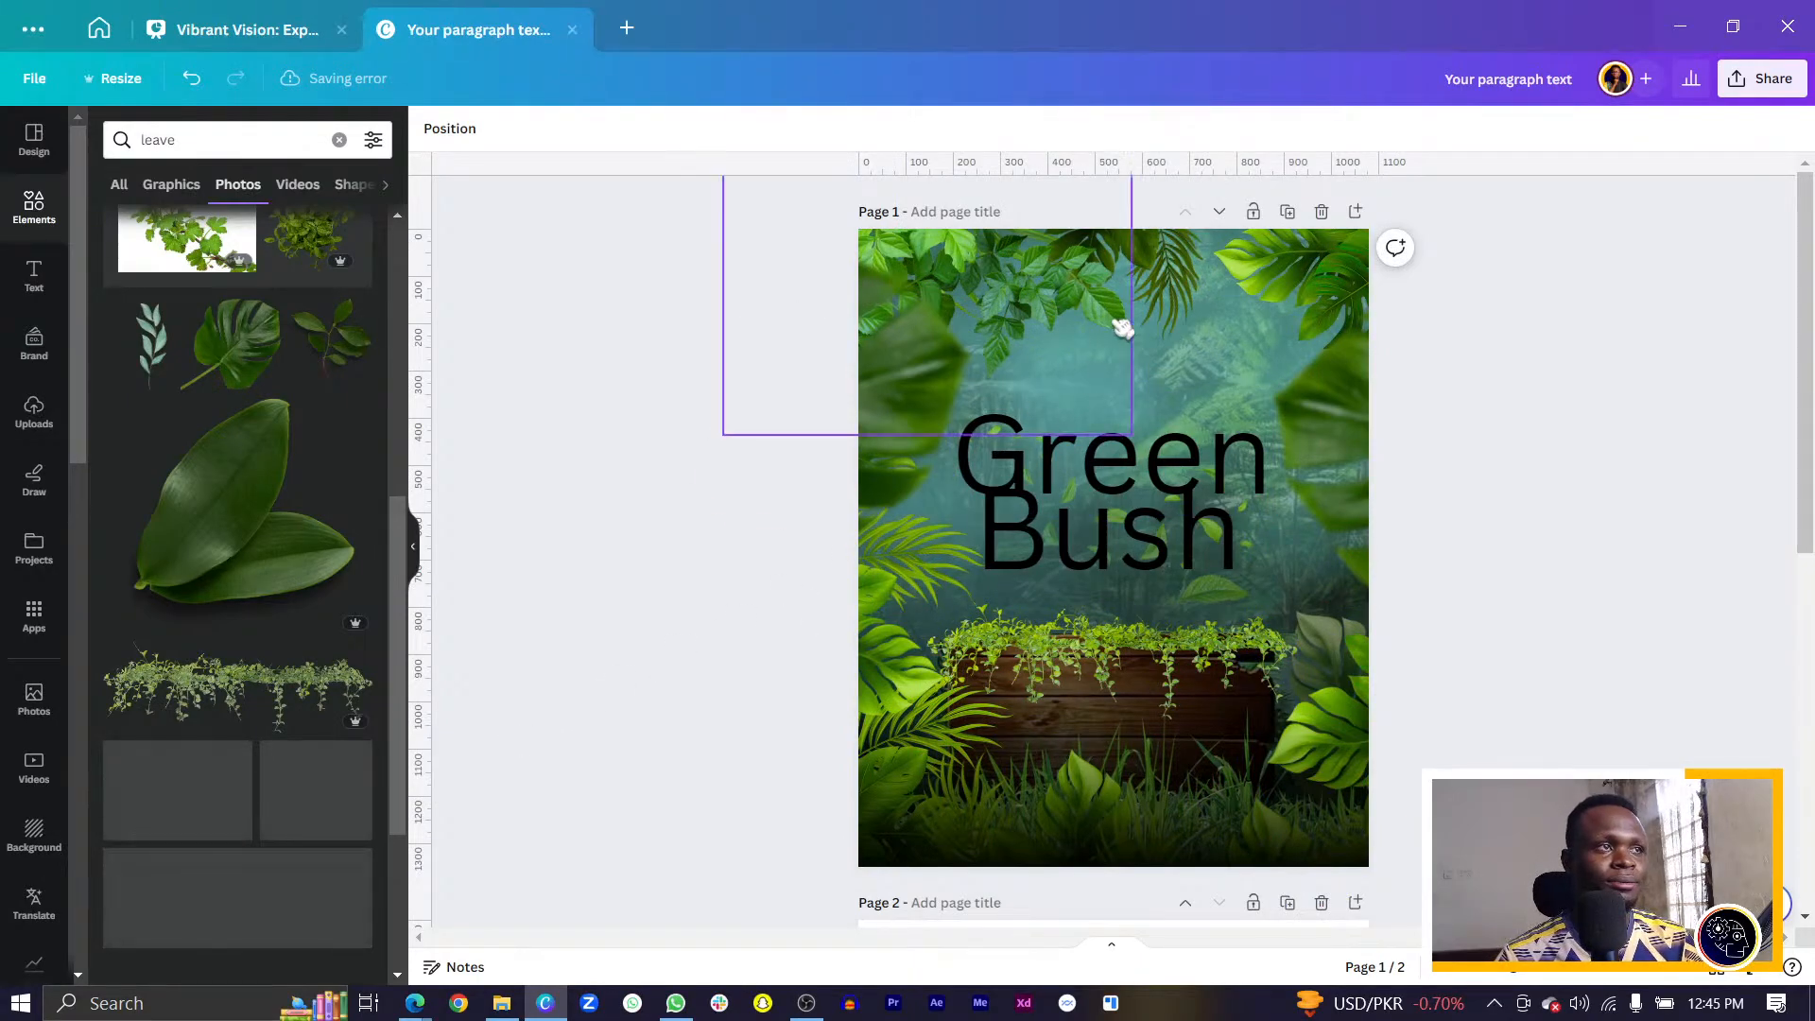
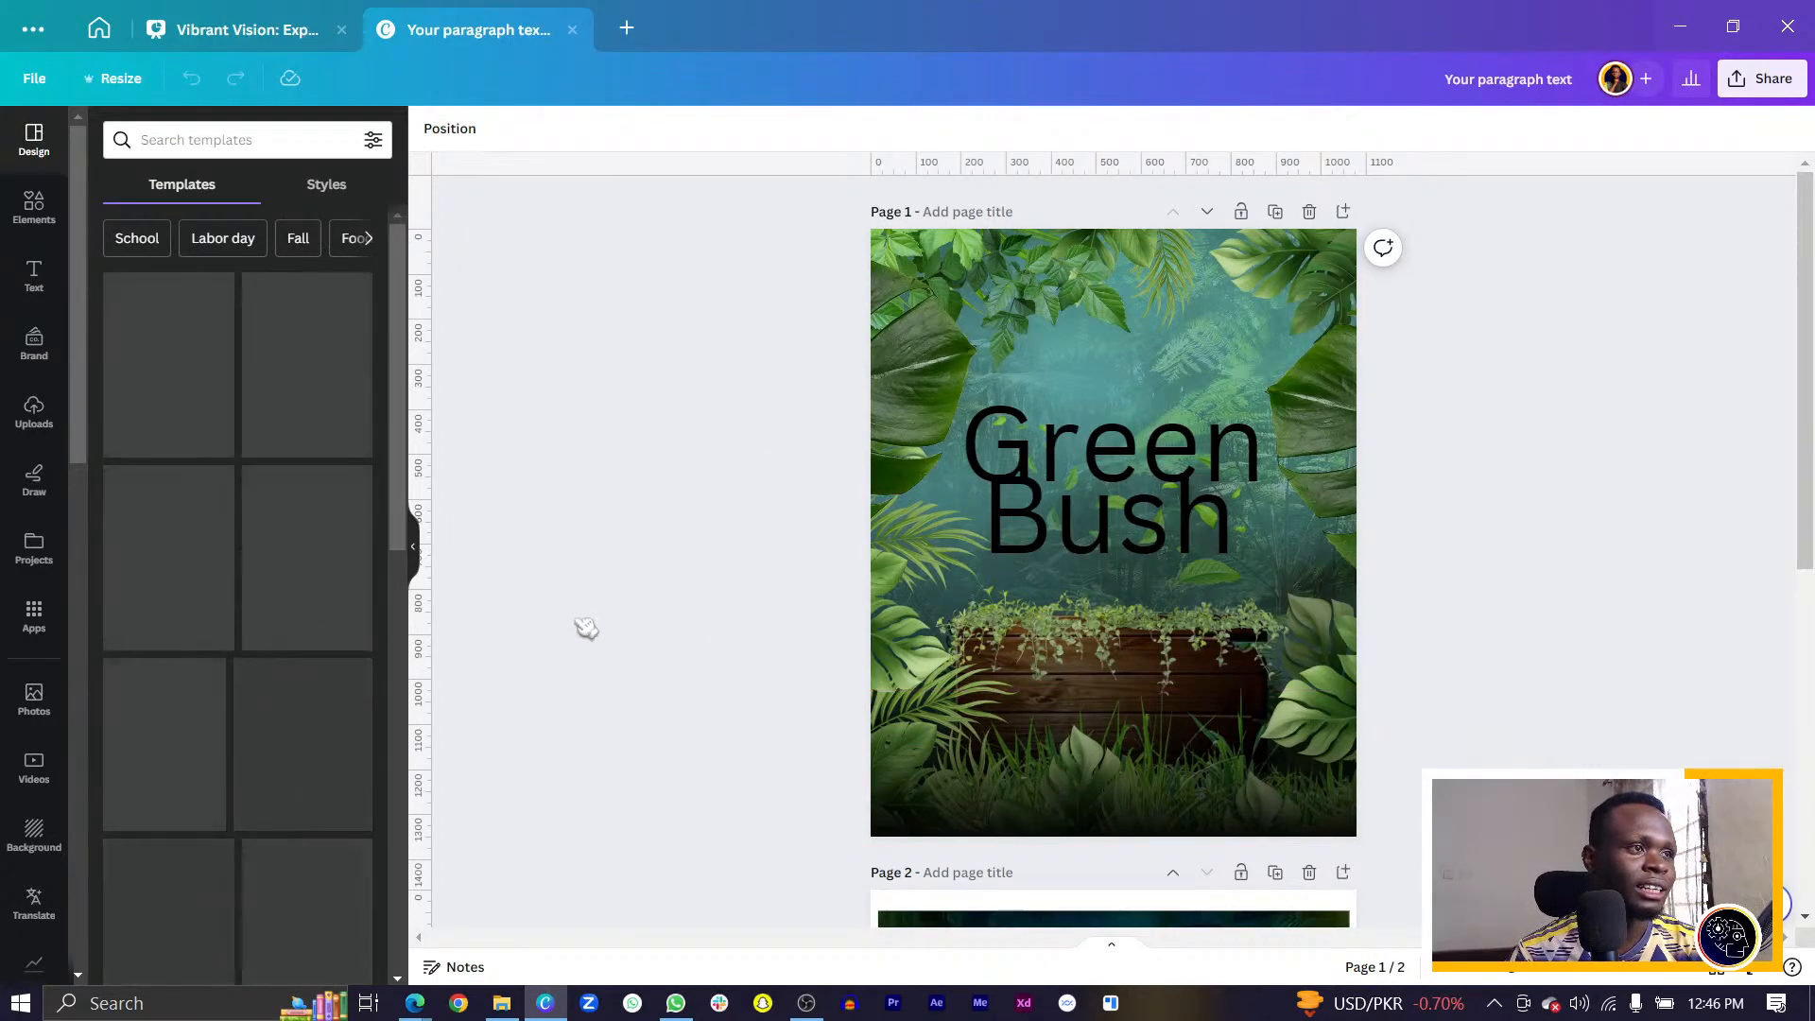
{"action": "scroll", "coordinate": [942, 662], "scroll_direction": "down", "scroll_amount": 3}
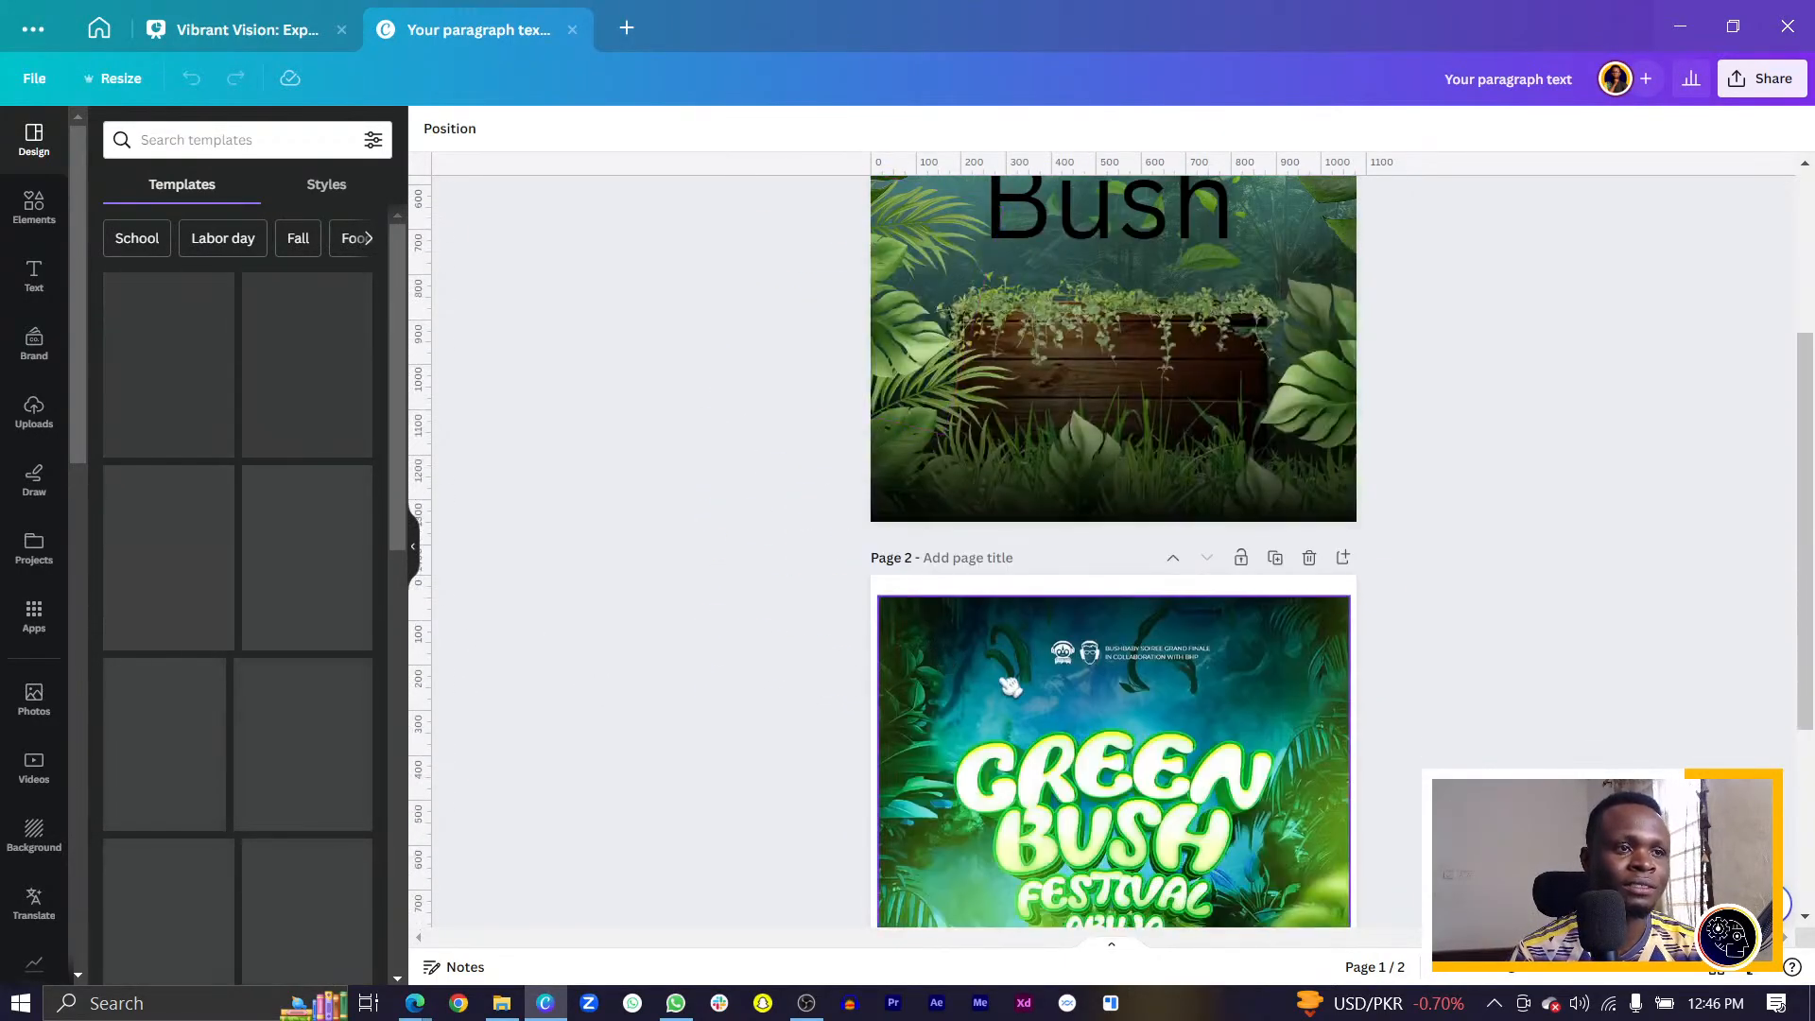
{"action": "scroll", "coordinate": [1011, 700], "scroll_direction": "down", "scroll_amount": 3}
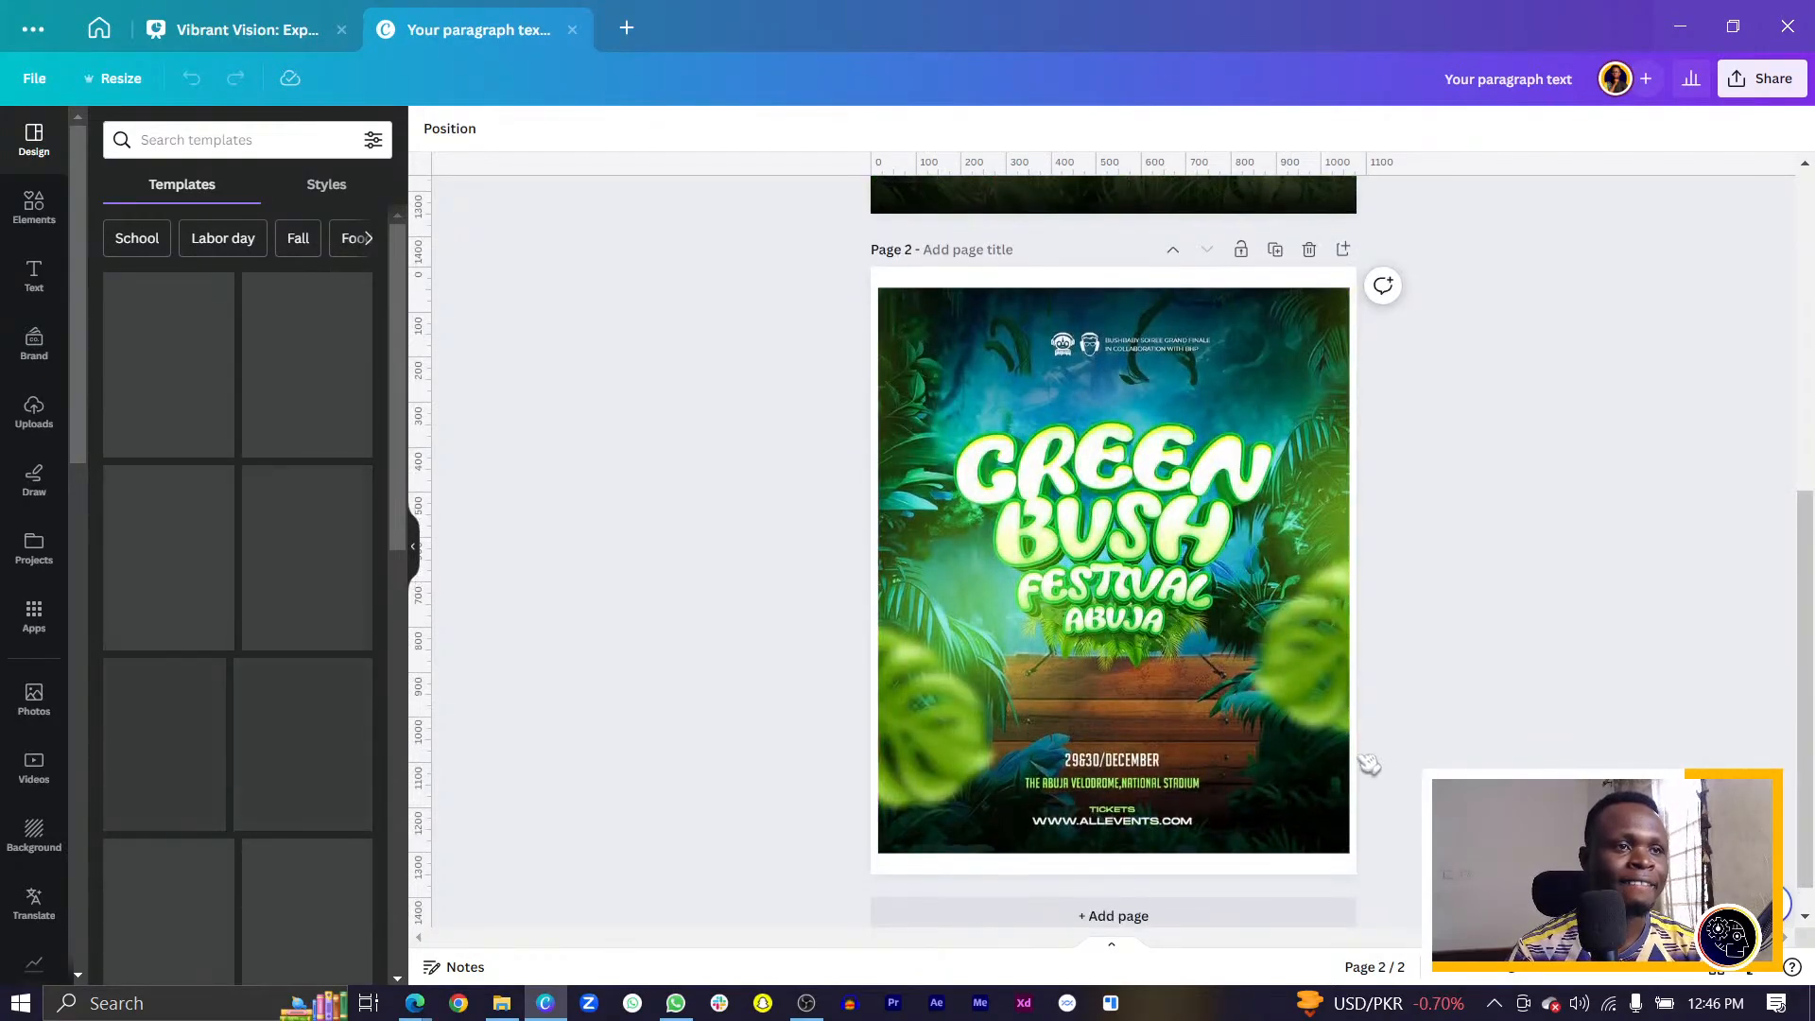
{"action": "scroll", "coordinate": [1365, 765], "scroll_direction": "up", "scroll_amount": 5}
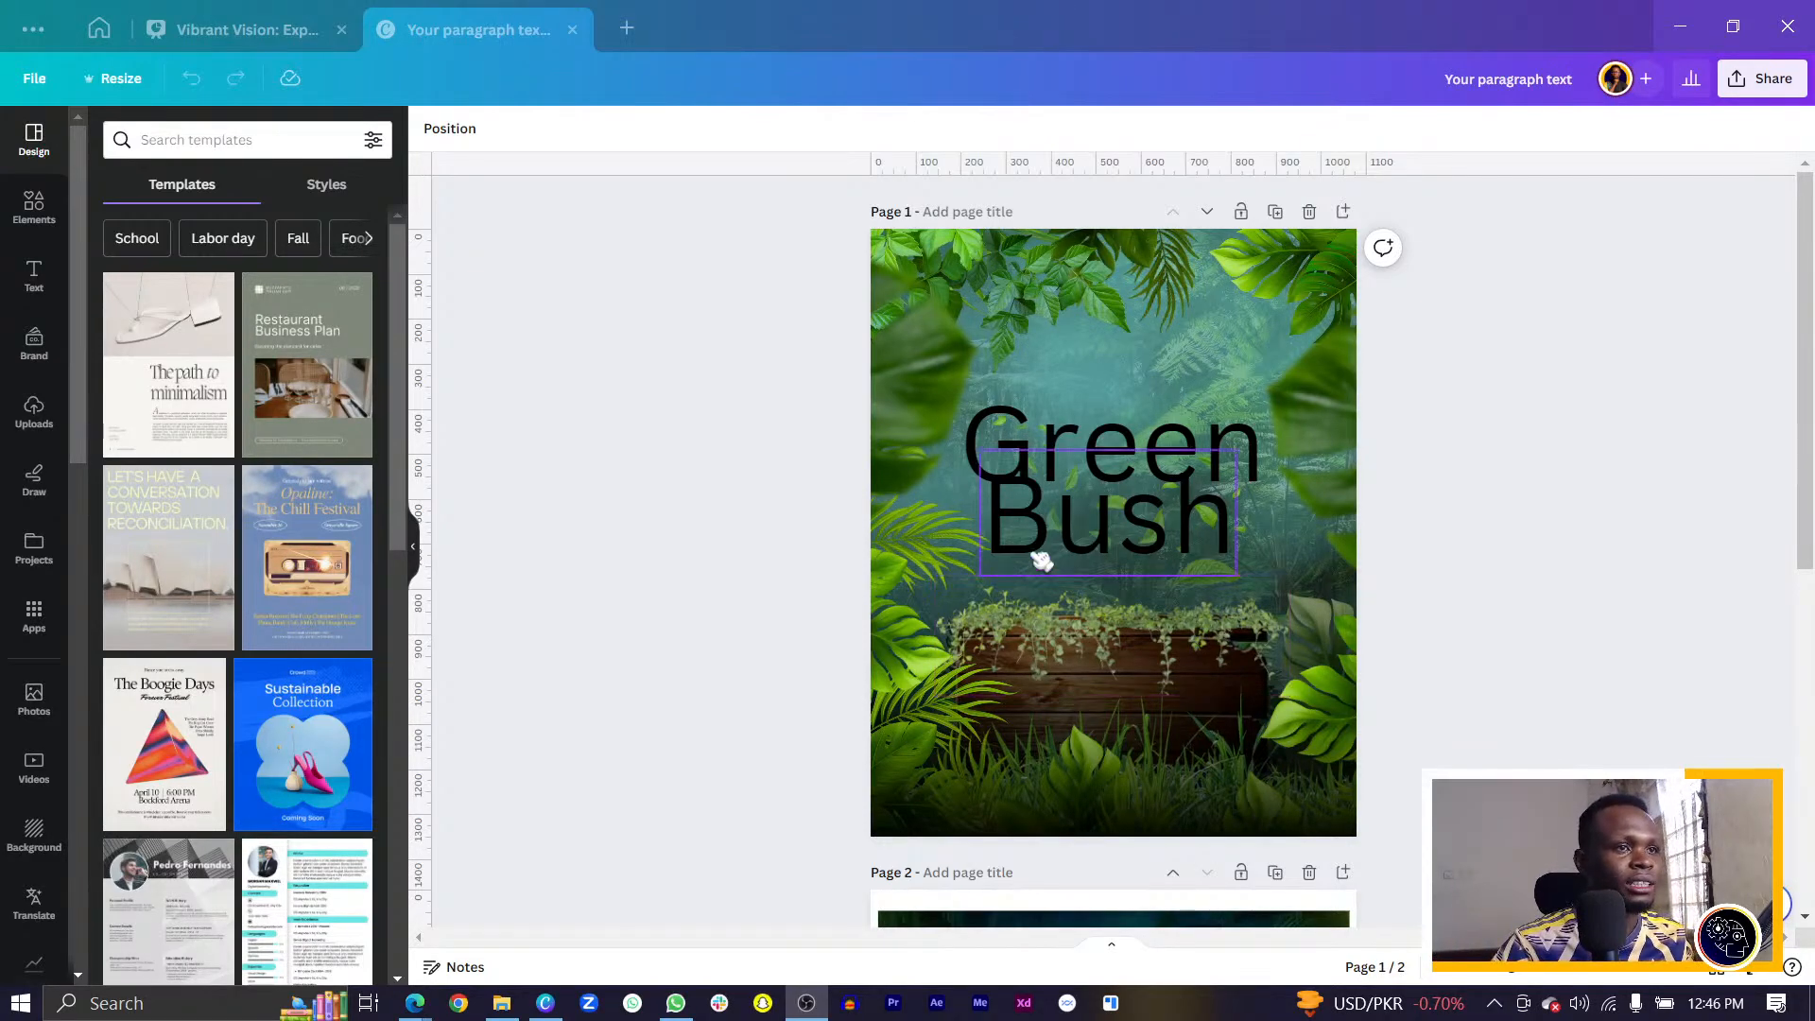
Make both title words, "Green" and "Bush", bold in Canva Sans.
{"action": "left_click", "coordinate": [1056, 440]}
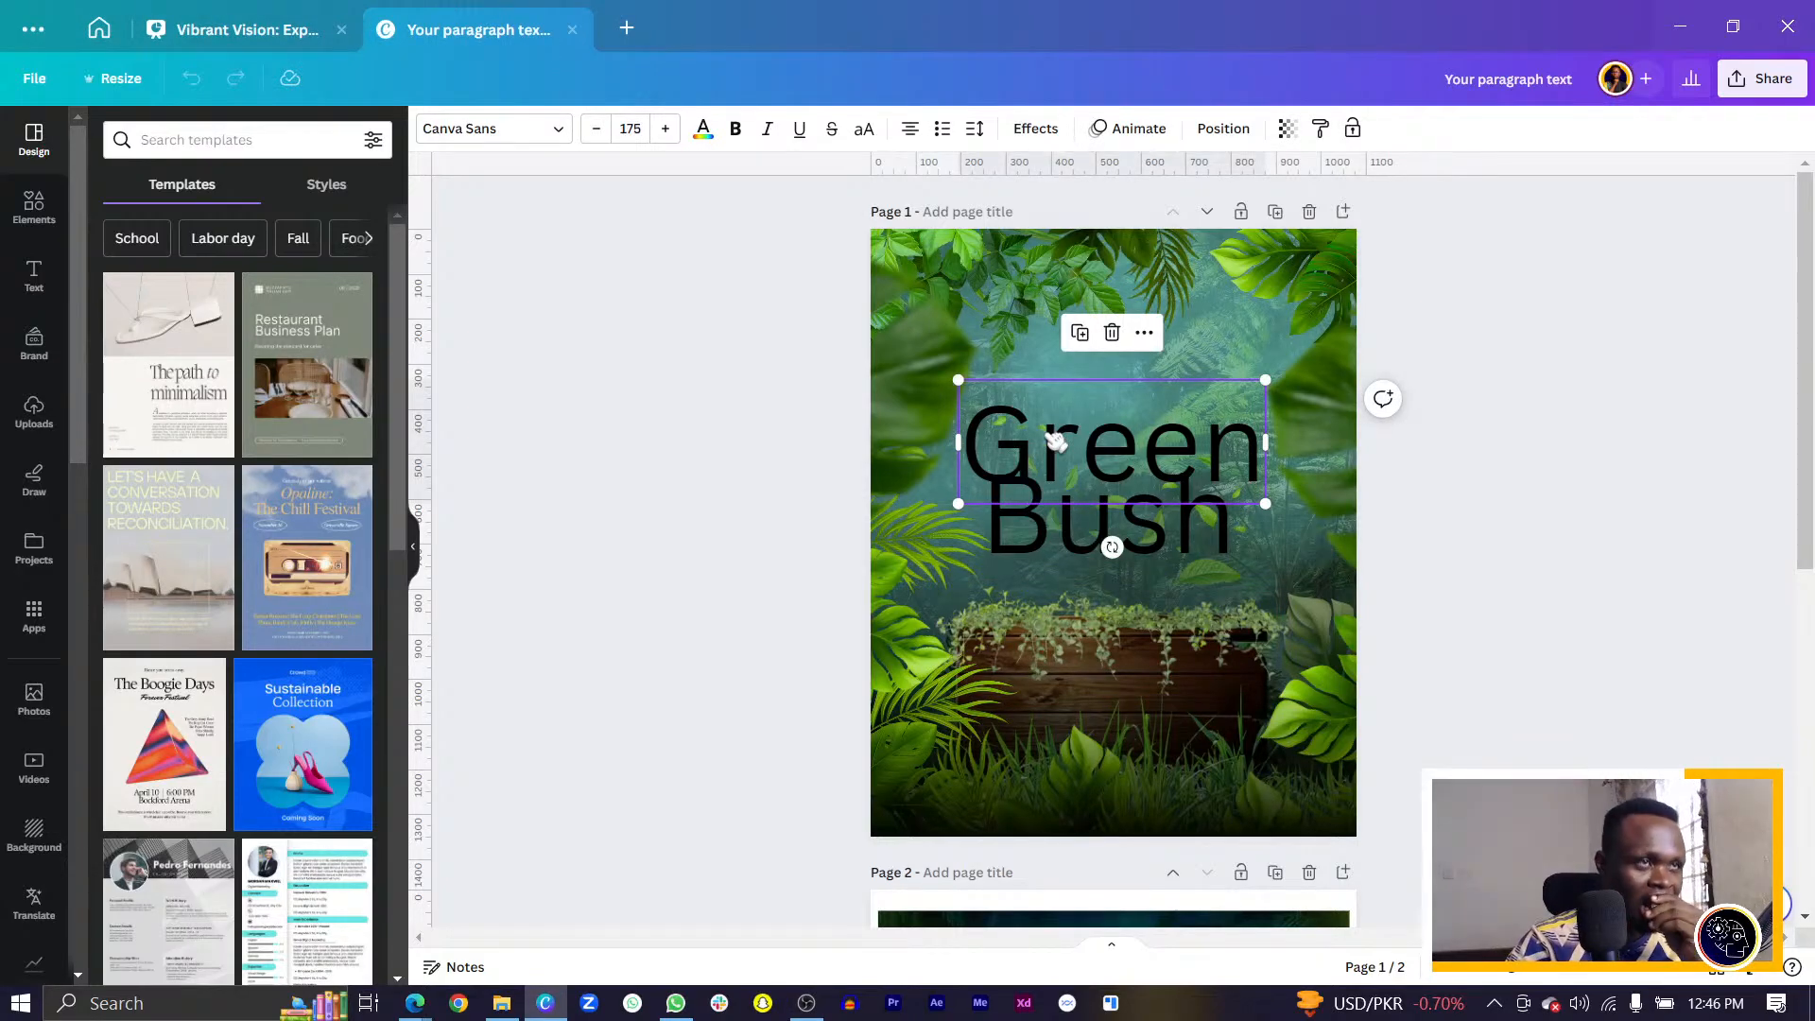
{"action": "left_click", "coordinate": [476, 132]}
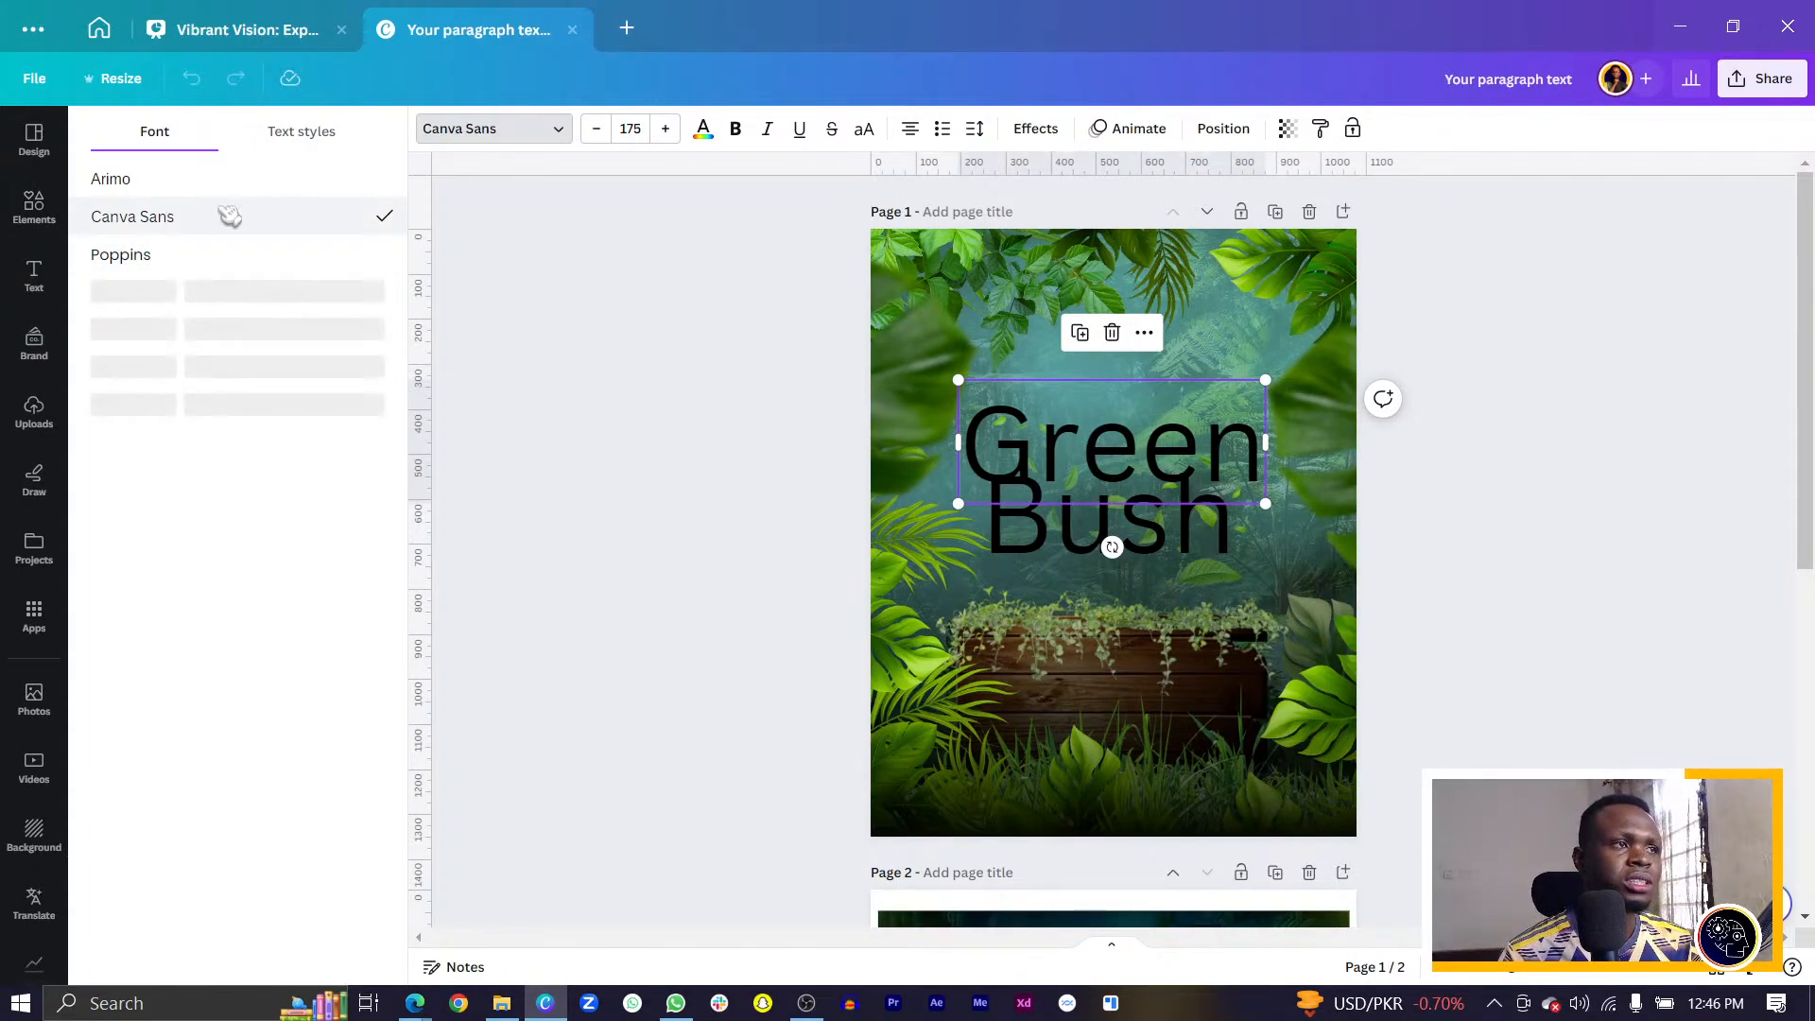
{"action": "left_click", "coordinate": [738, 131]}
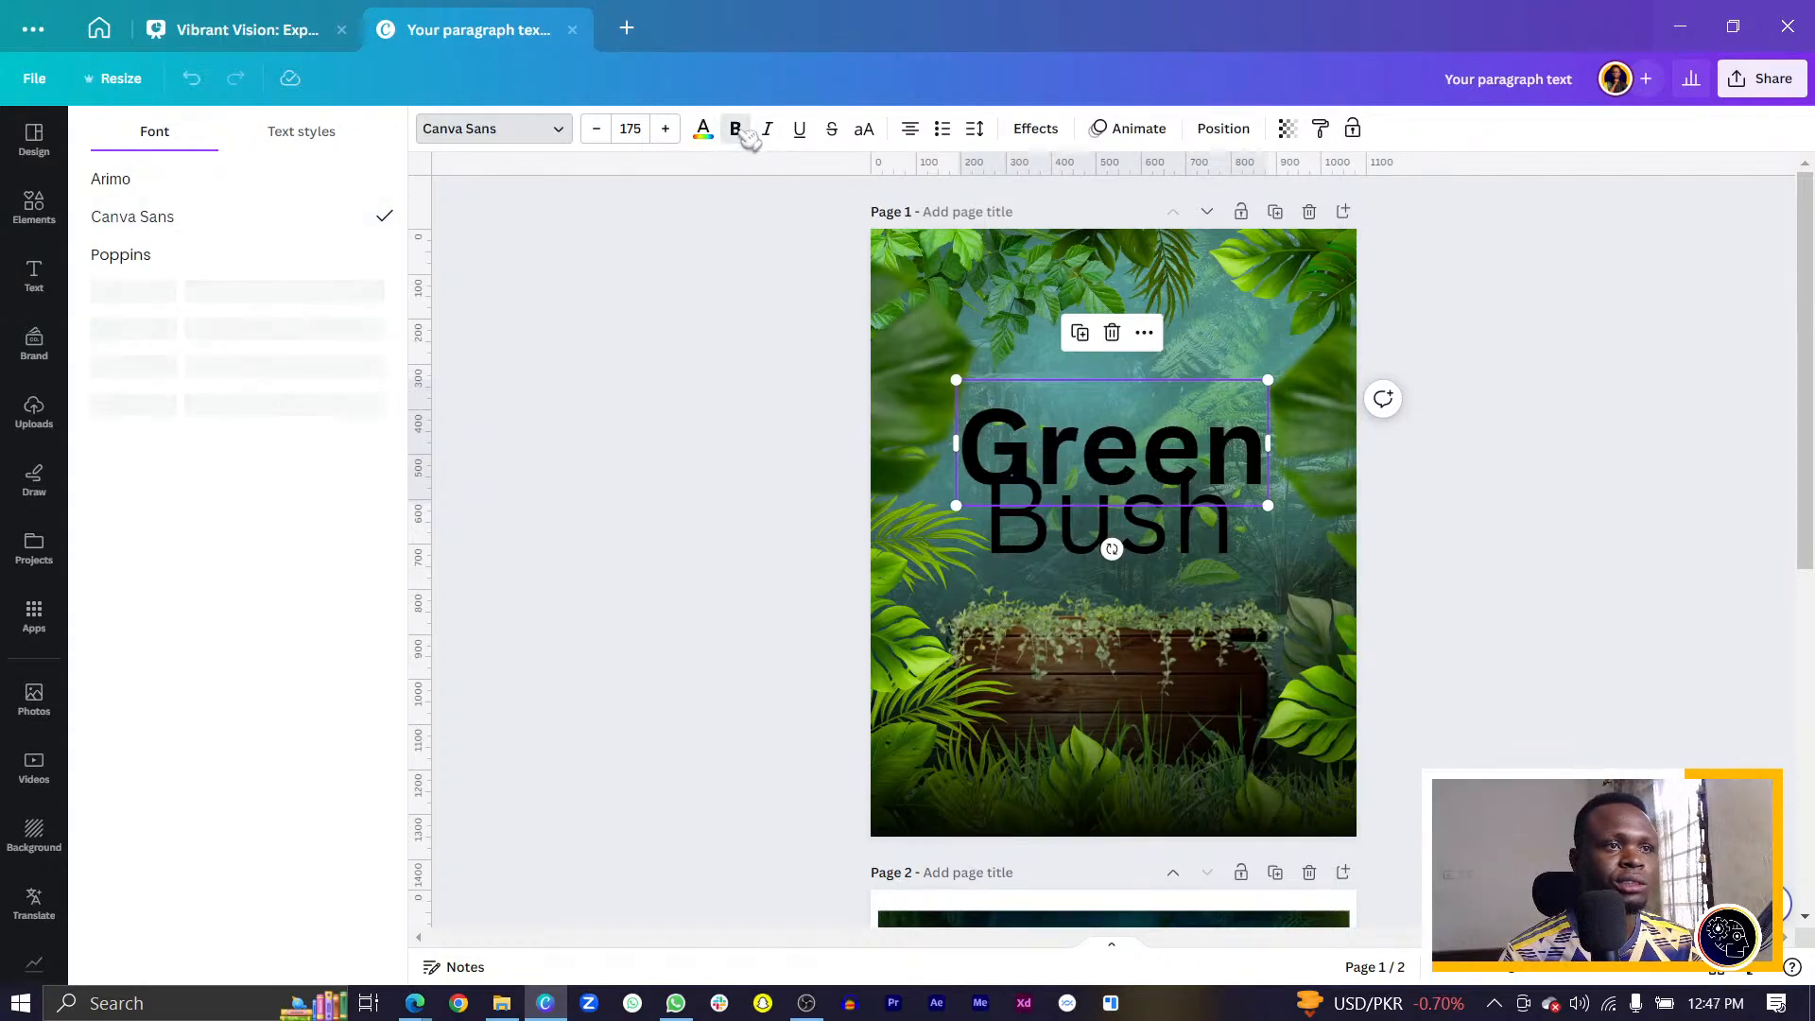
{"action": "left_click", "coordinate": [1053, 527]}
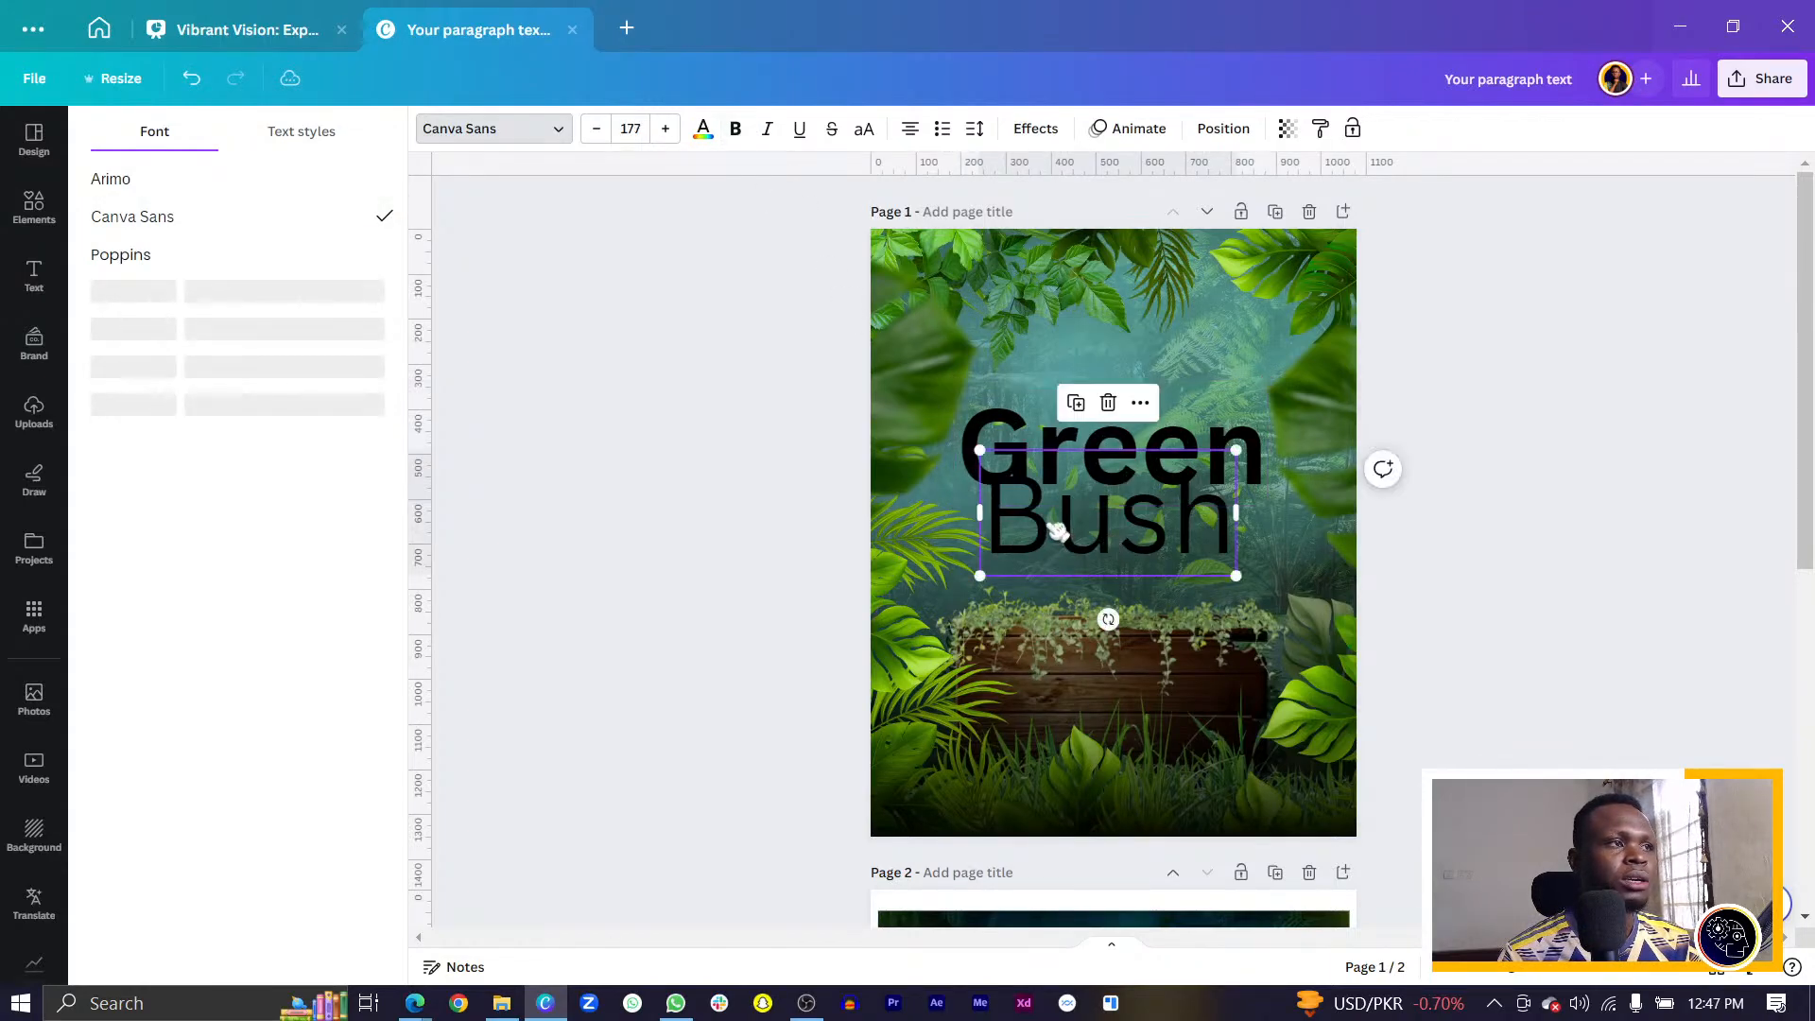
{"action": "left_click", "coordinate": [734, 130]}
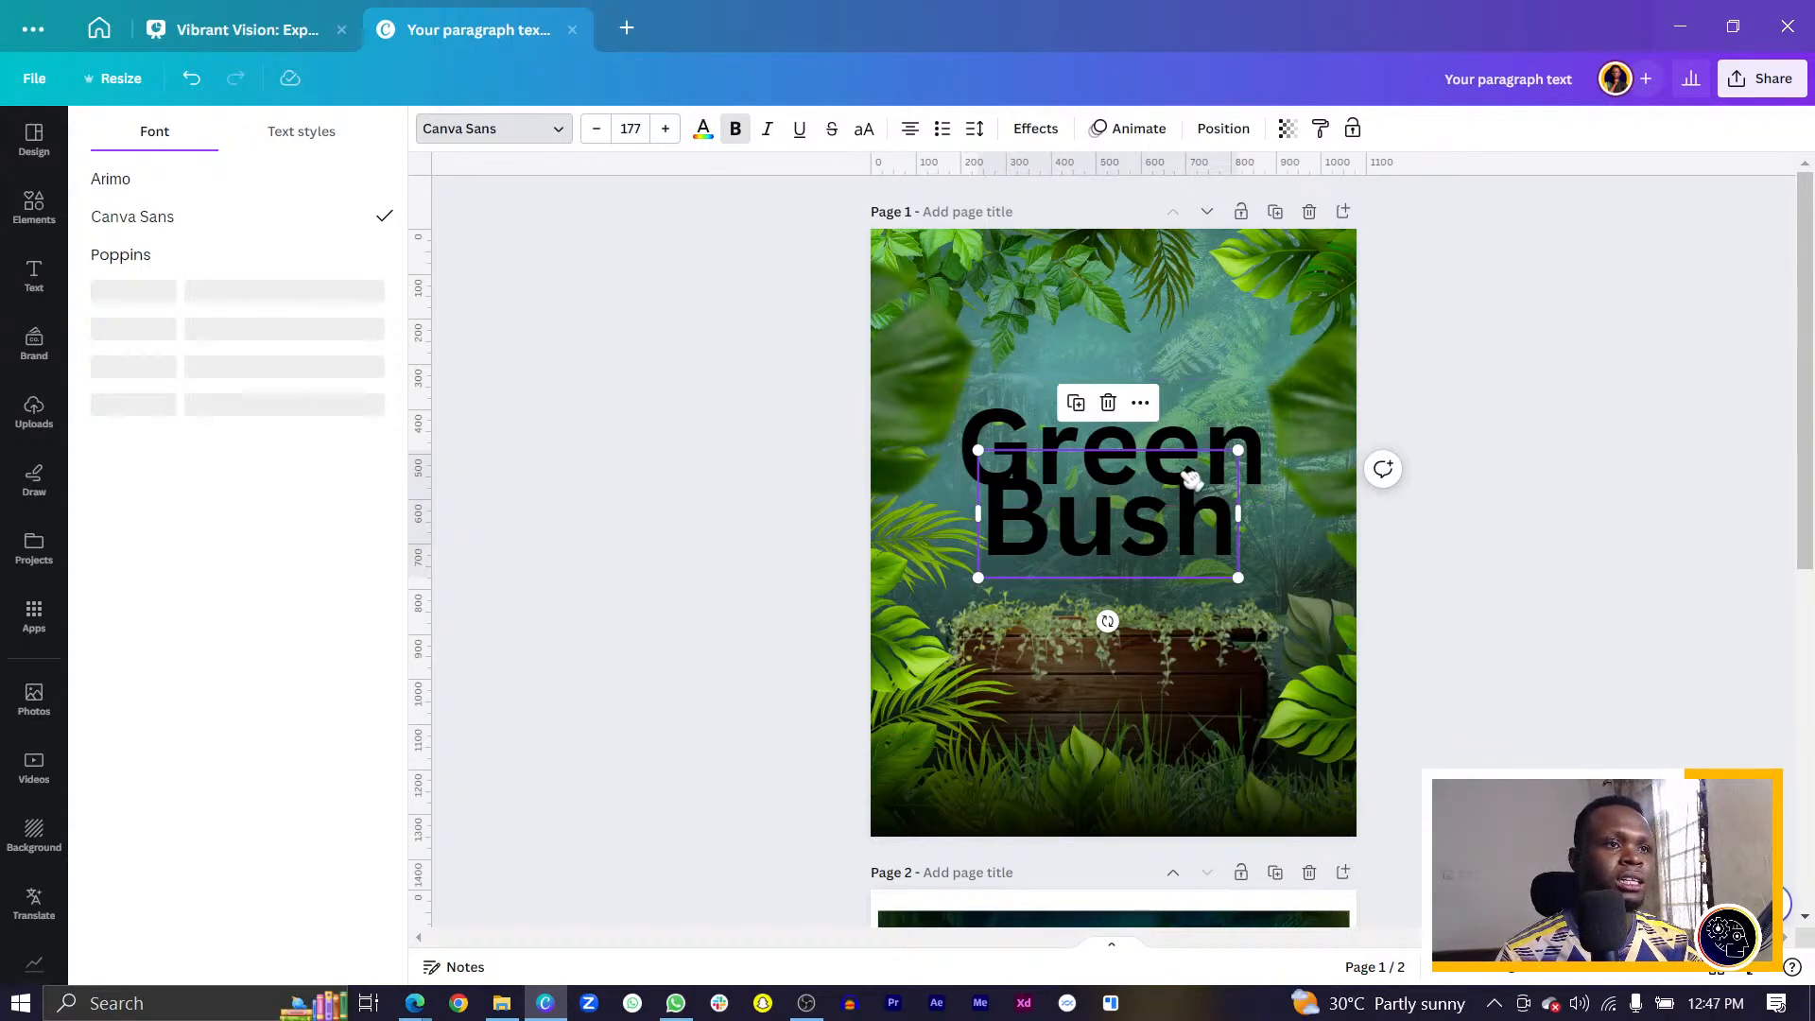
Change the text colour of both title words, "Green" and "Bush", to white.
{"action": "left_click", "coordinate": [1213, 442], "text": "shift"}
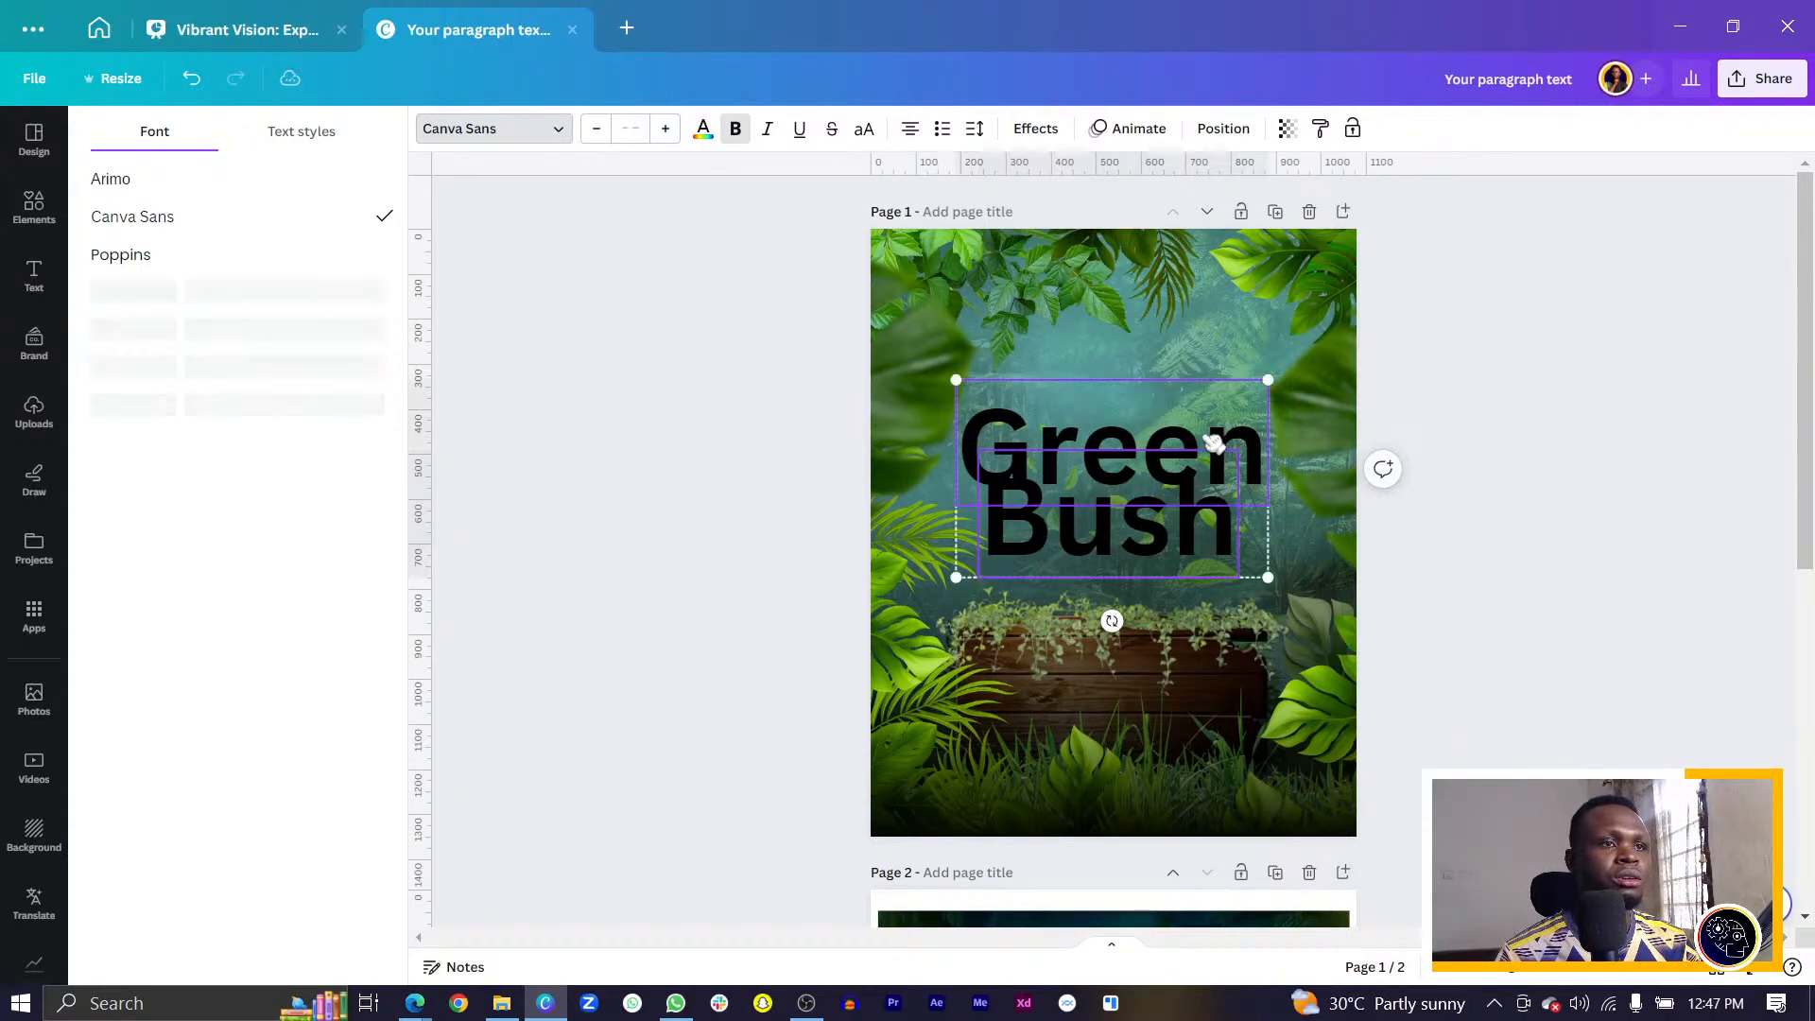
{"action": "left_click", "coordinate": [702, 129]}
{"action": "left_click", "coordinate": [212, 243]}
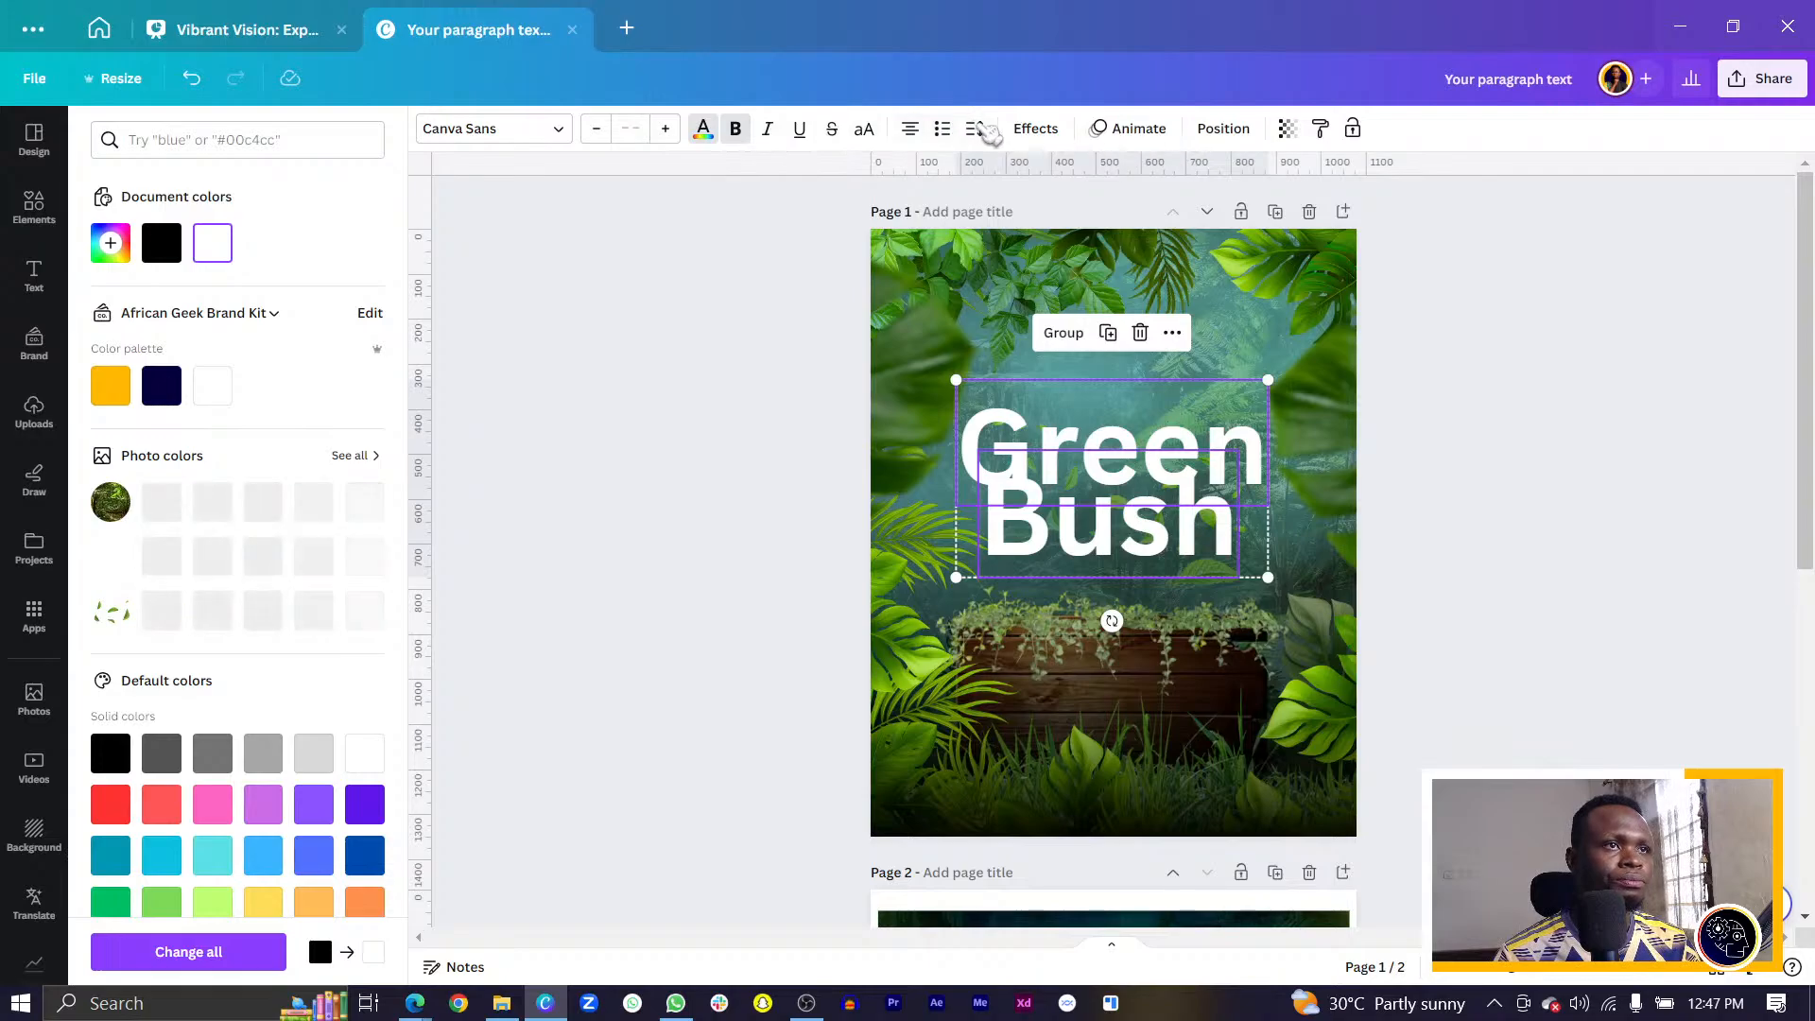
Apply the Outline text effect to both title words and colour the outline green from the default solid colours.
{"action": "left_click", "coordinate": [1035, 129]}
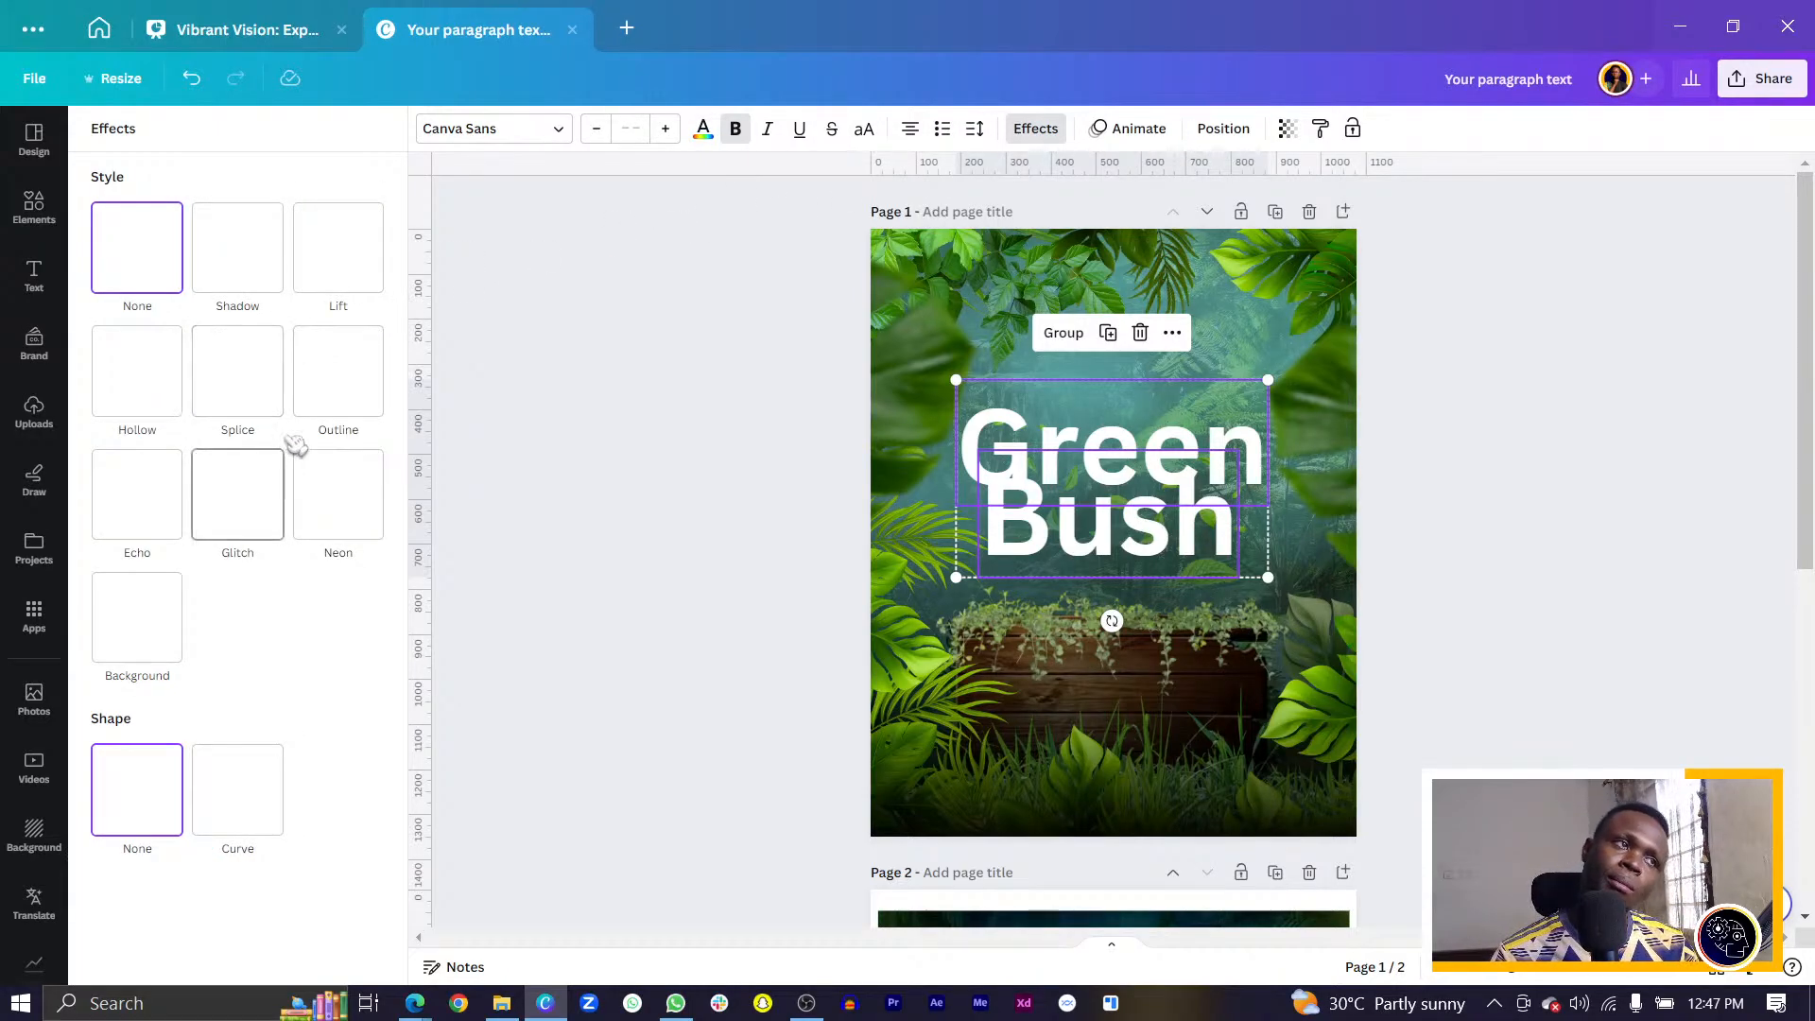
{"action": "left_click", "coordinate": [362, 383]}
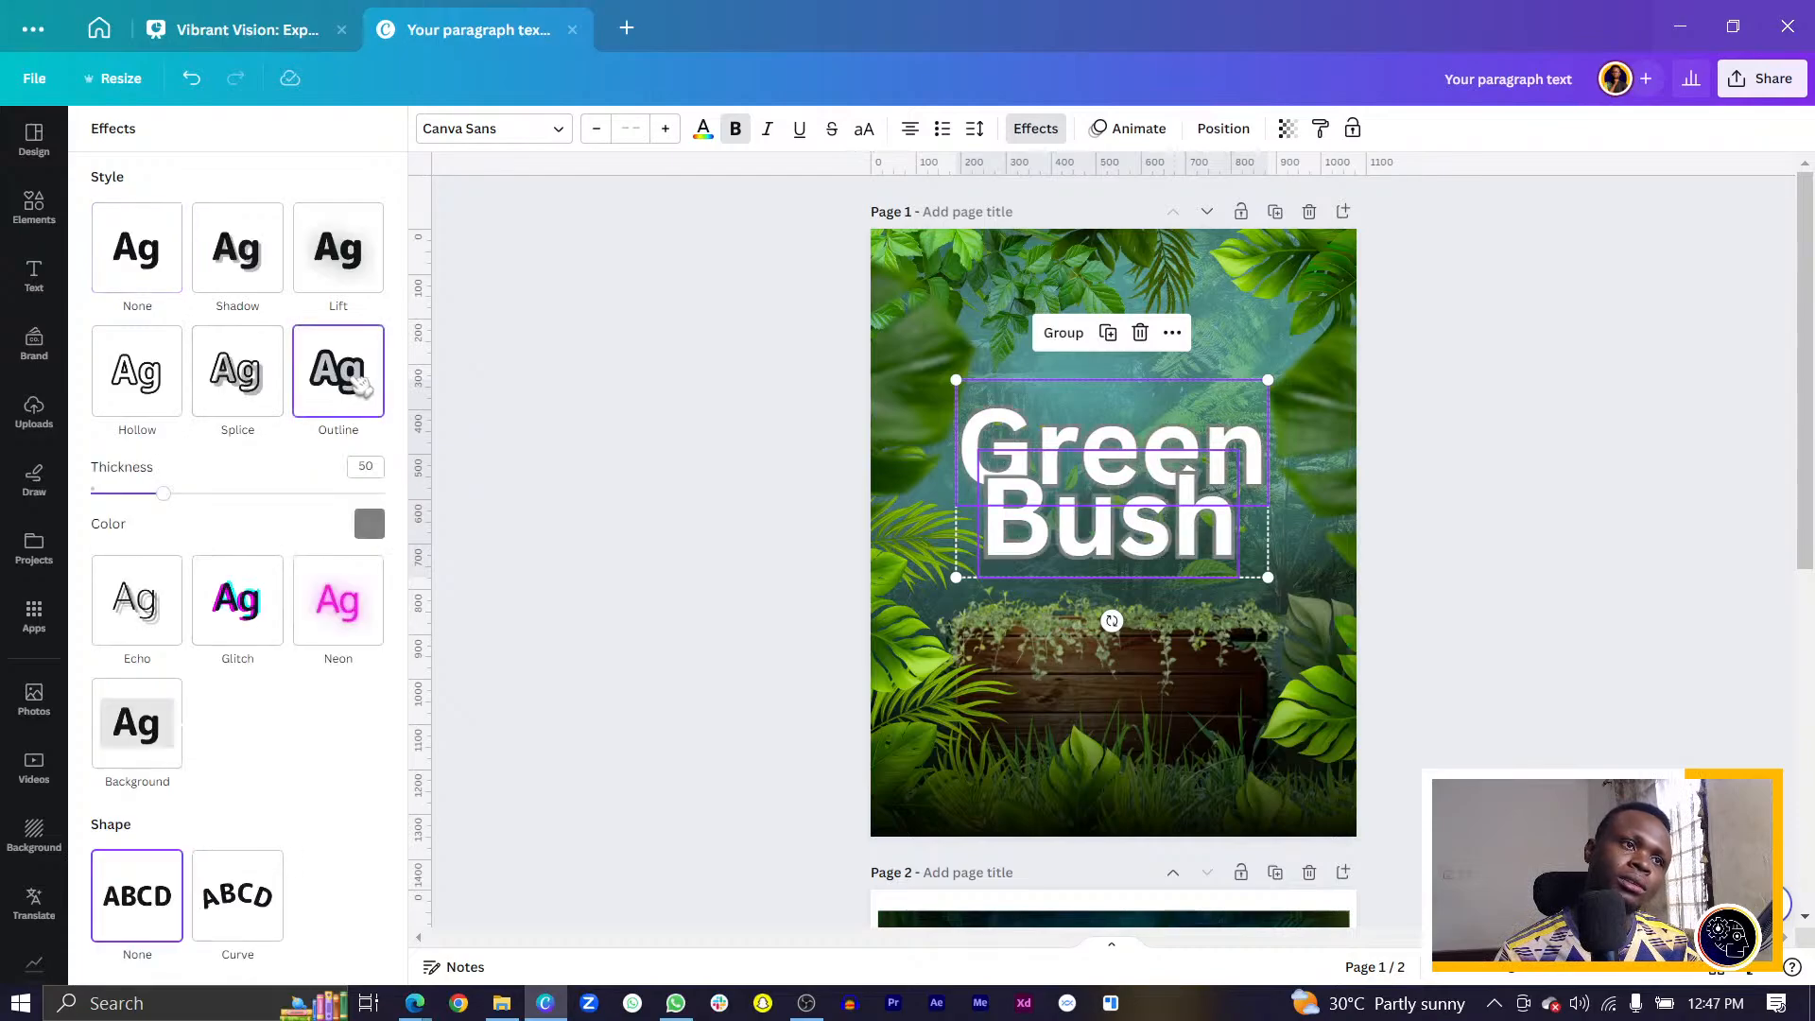
{"action": "left_click", "coordinate": [367, 522]}
{"action": "scroll", "coordinate": [205, 666], "scroll_direction": "down", "scroll_amount": 2}
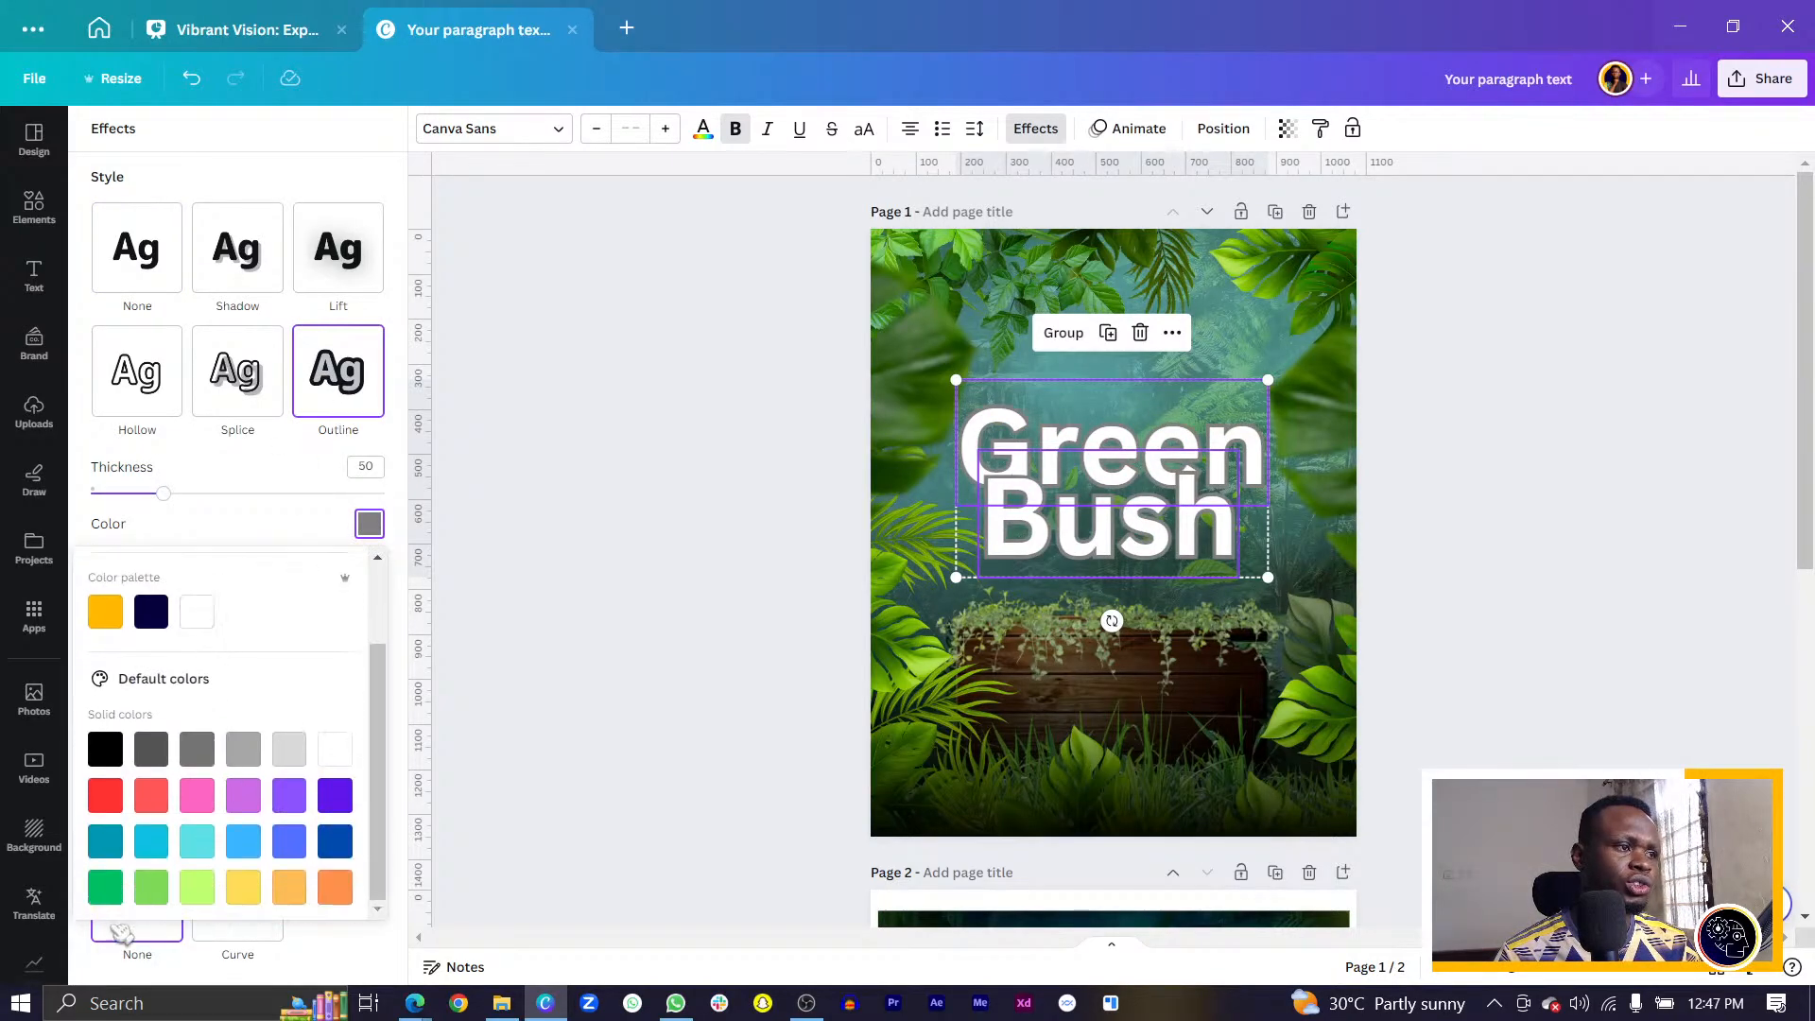
{"action": "left_click", "coordinate": [106, 887]}
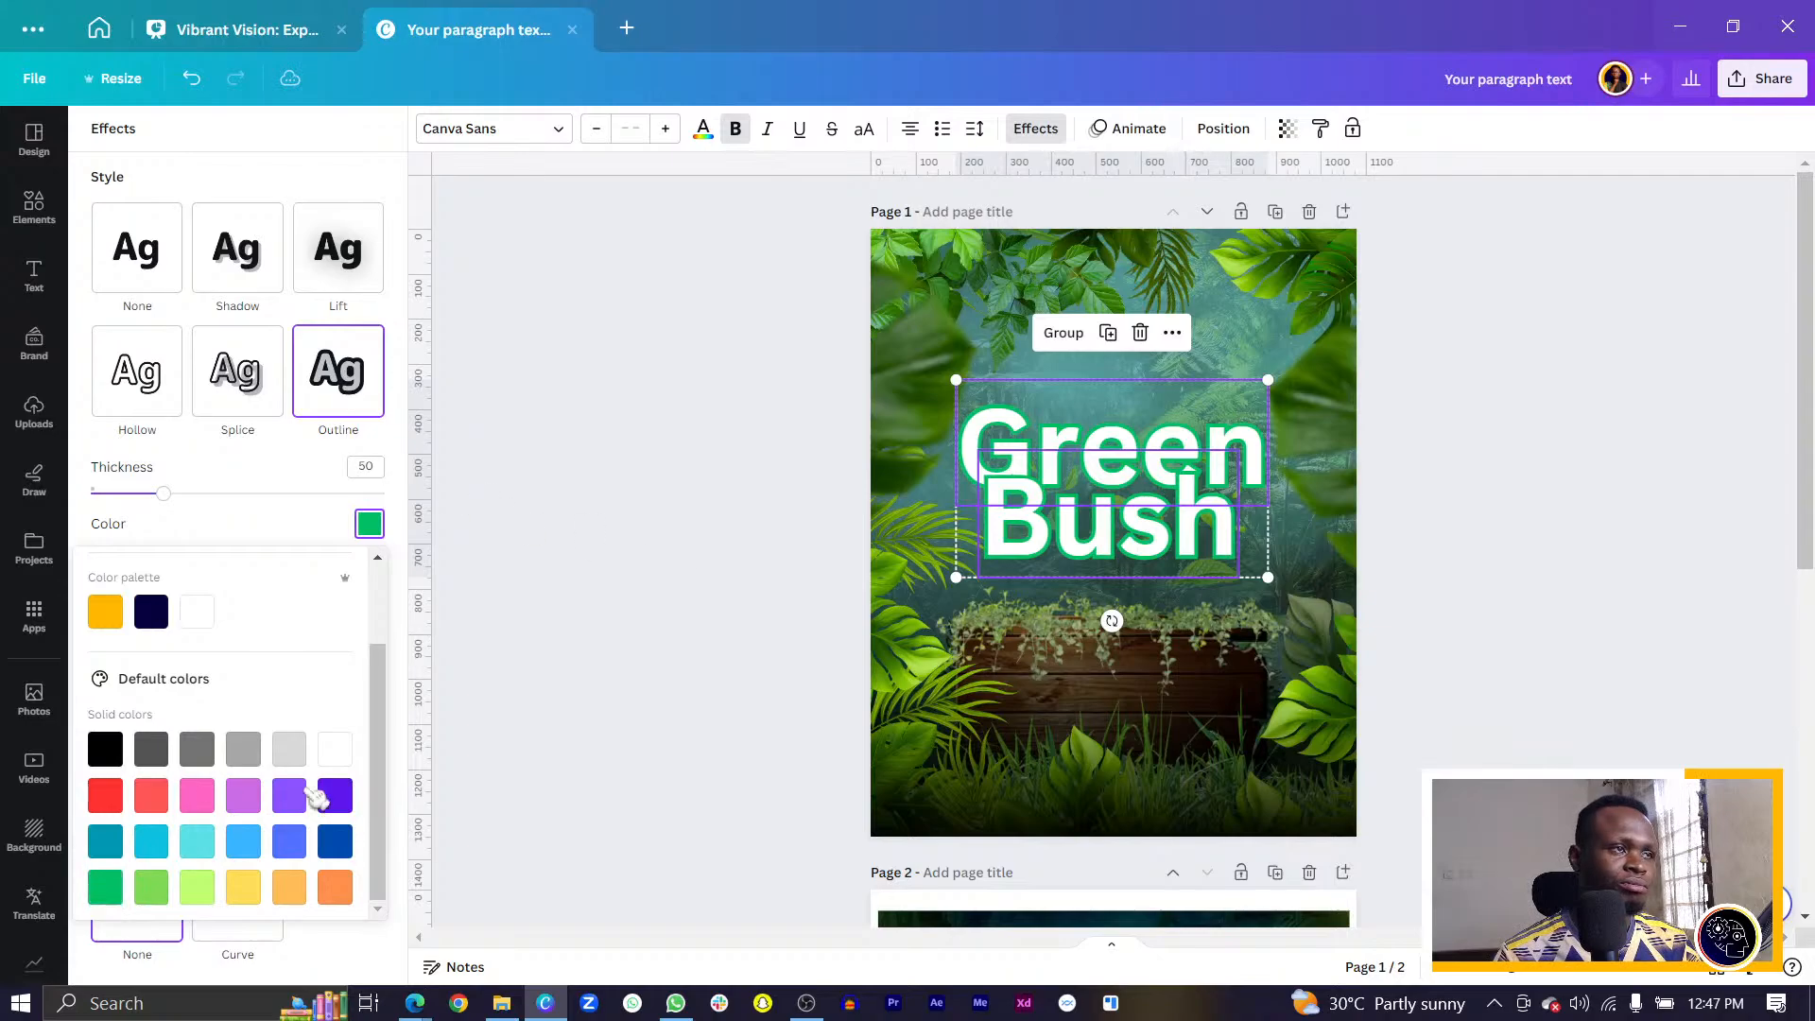
{"action": "left_click", "coordinate": [370, 526]}
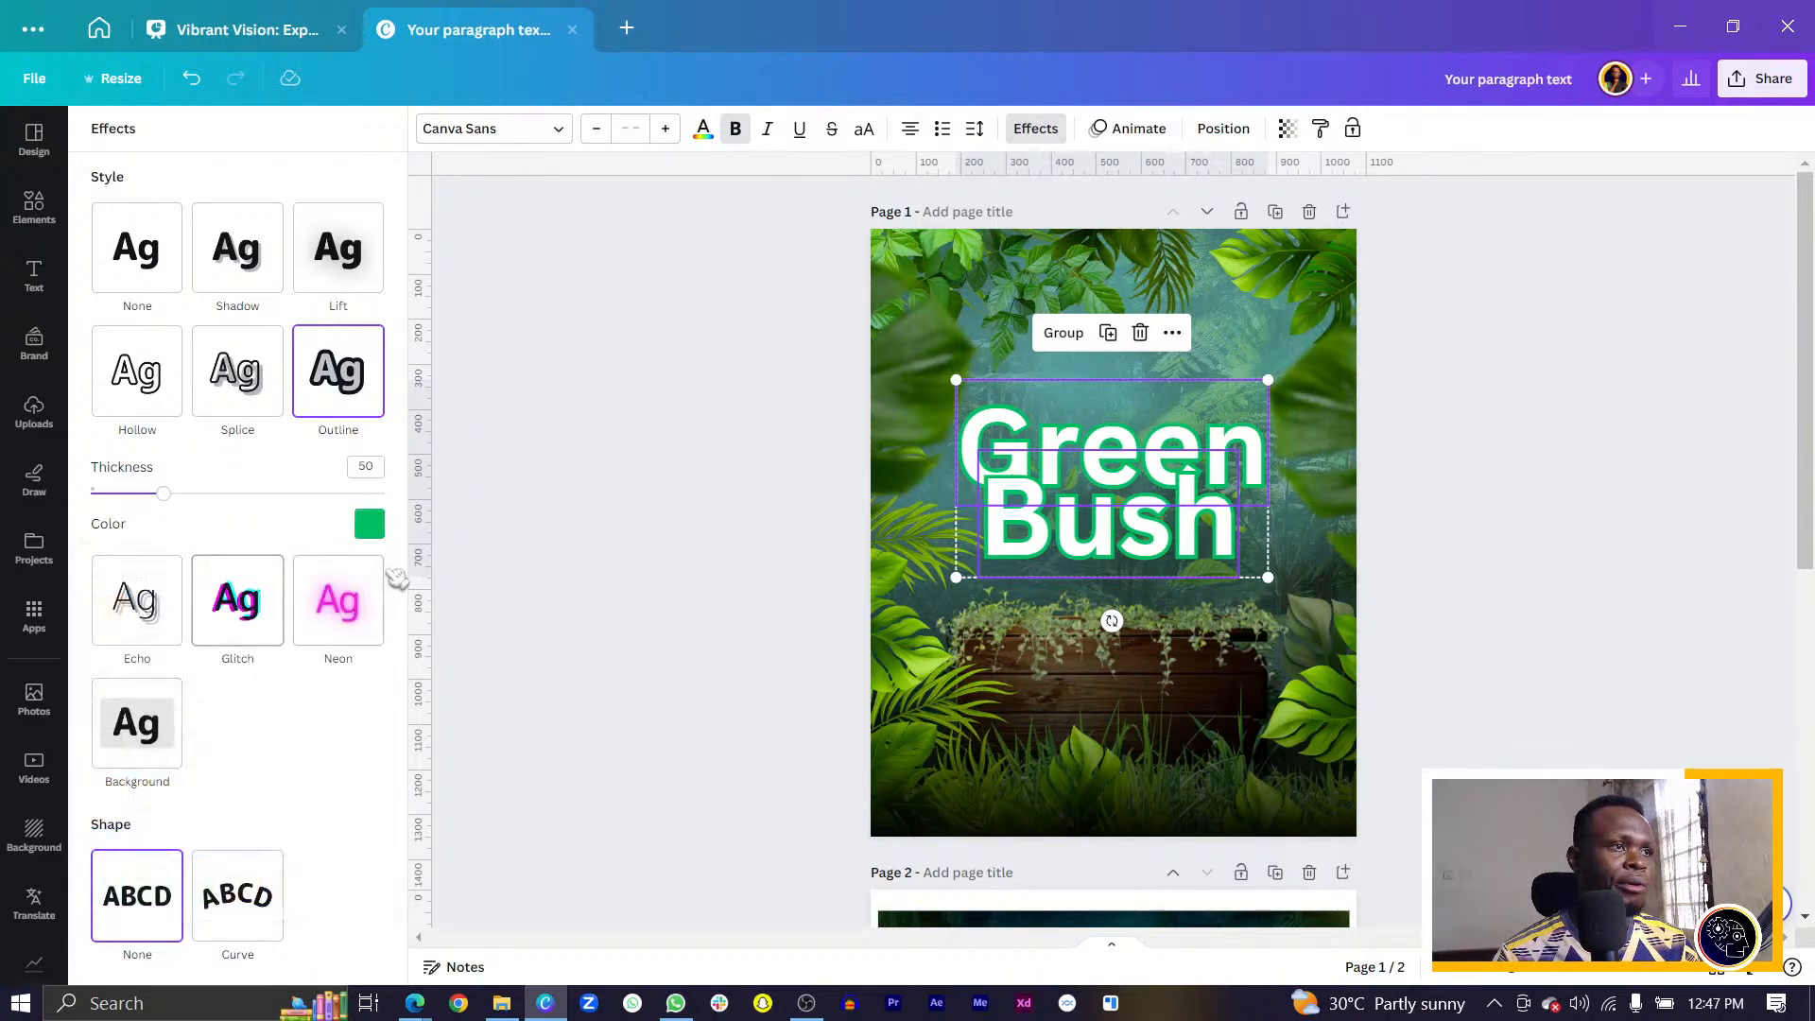
Recolour the title outline with a bright lime green sampled from the leaves at the poster's left edge.
{"action": "left_click", "coordinate": [368, 524]}
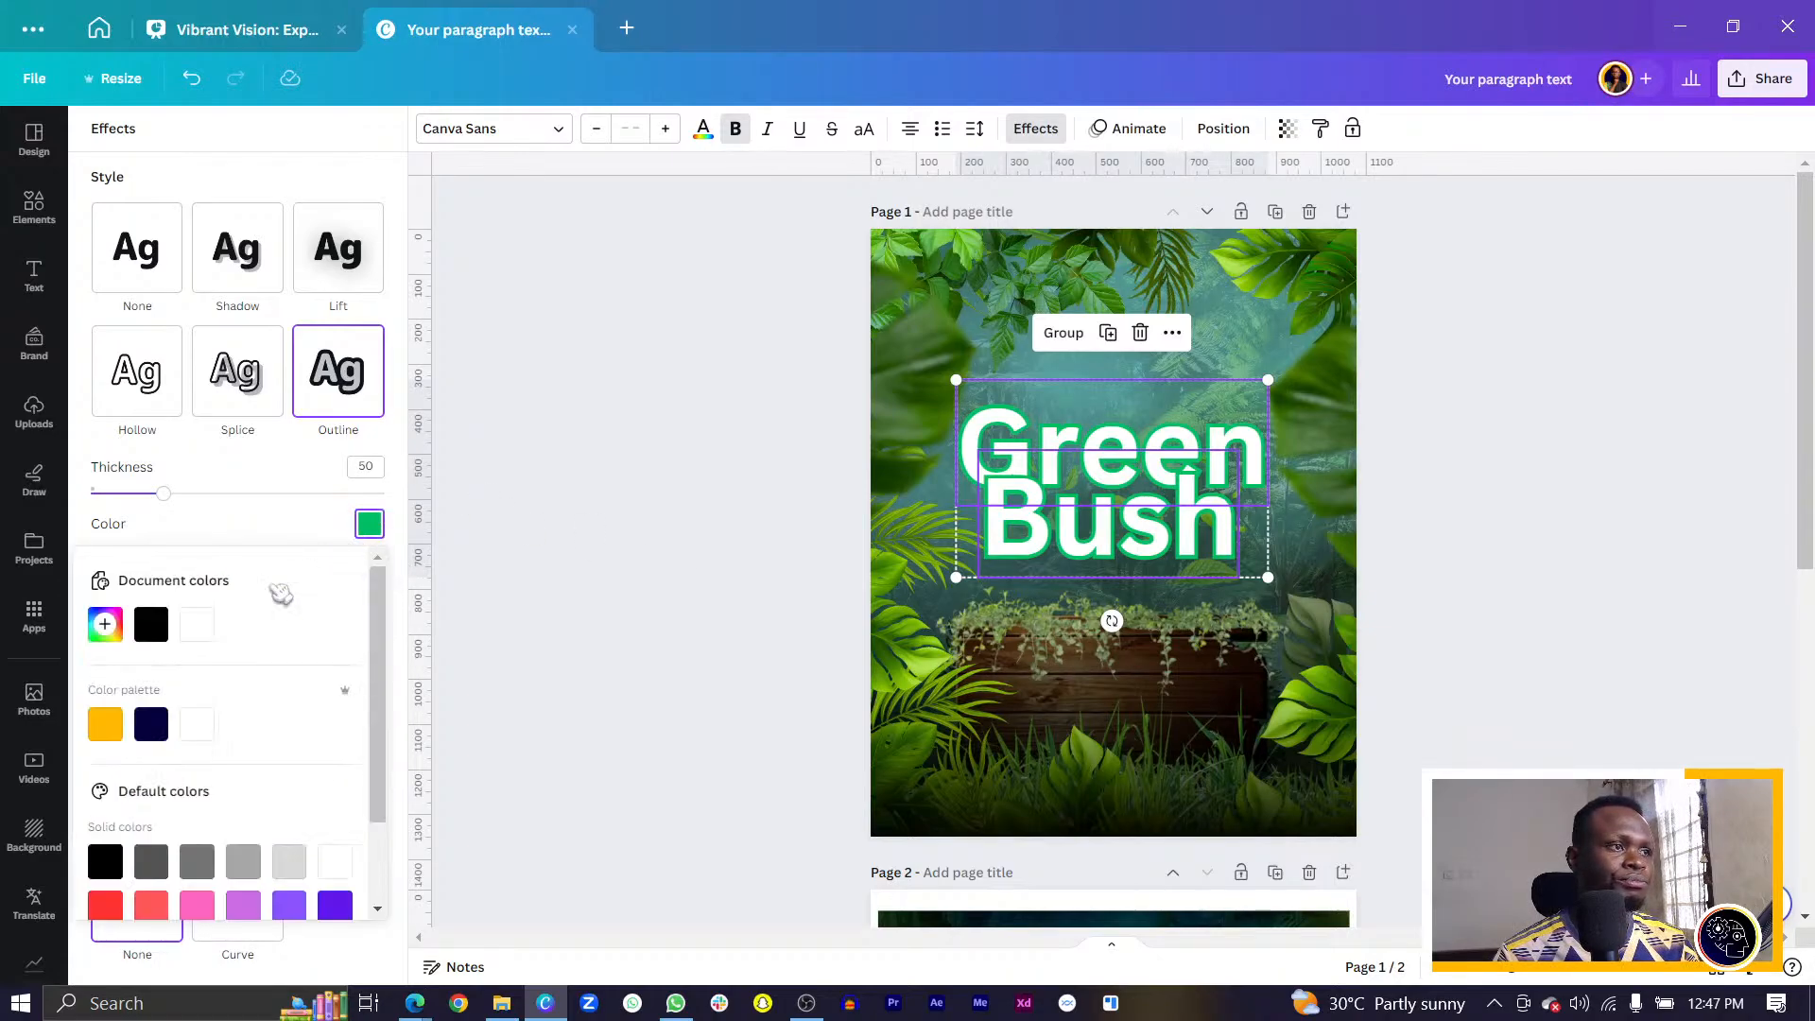
{"action": "left_click", "coordinate": [105, 624]}
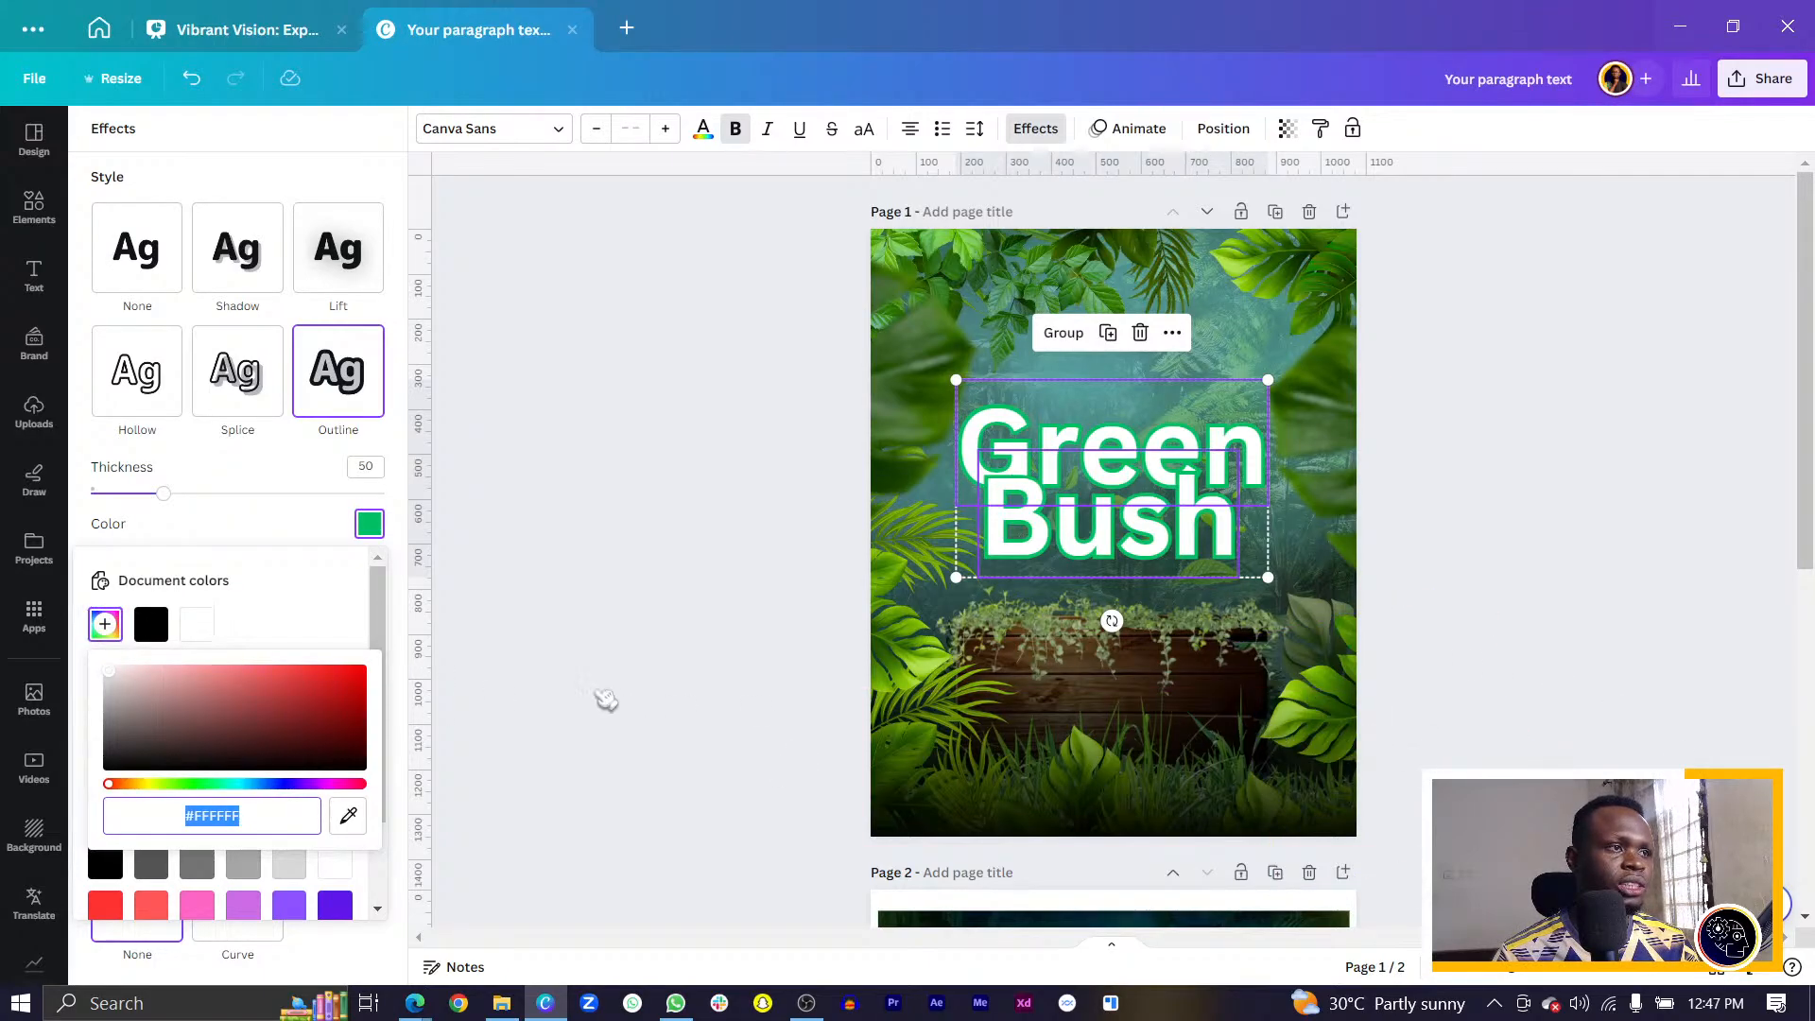
{"action": "left_click", "coordinate": [363, 821]}
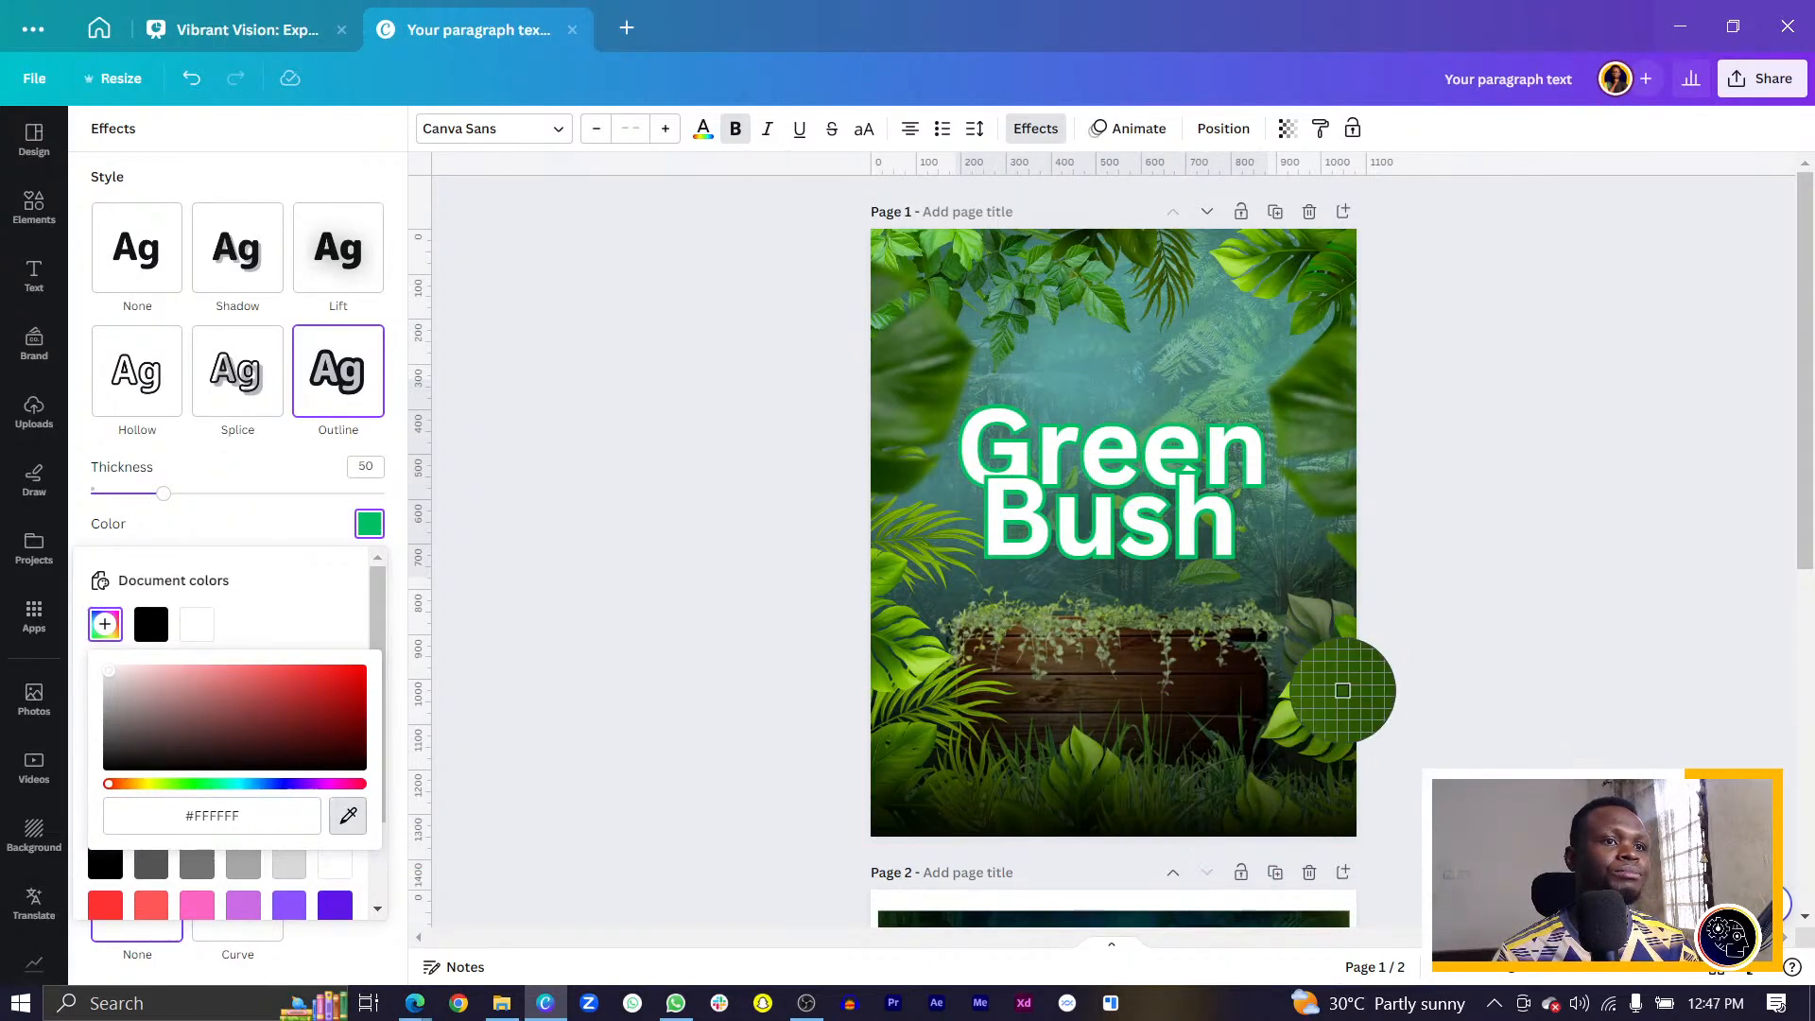
{"action": "left_click", "coordinate": [1299, 711]}
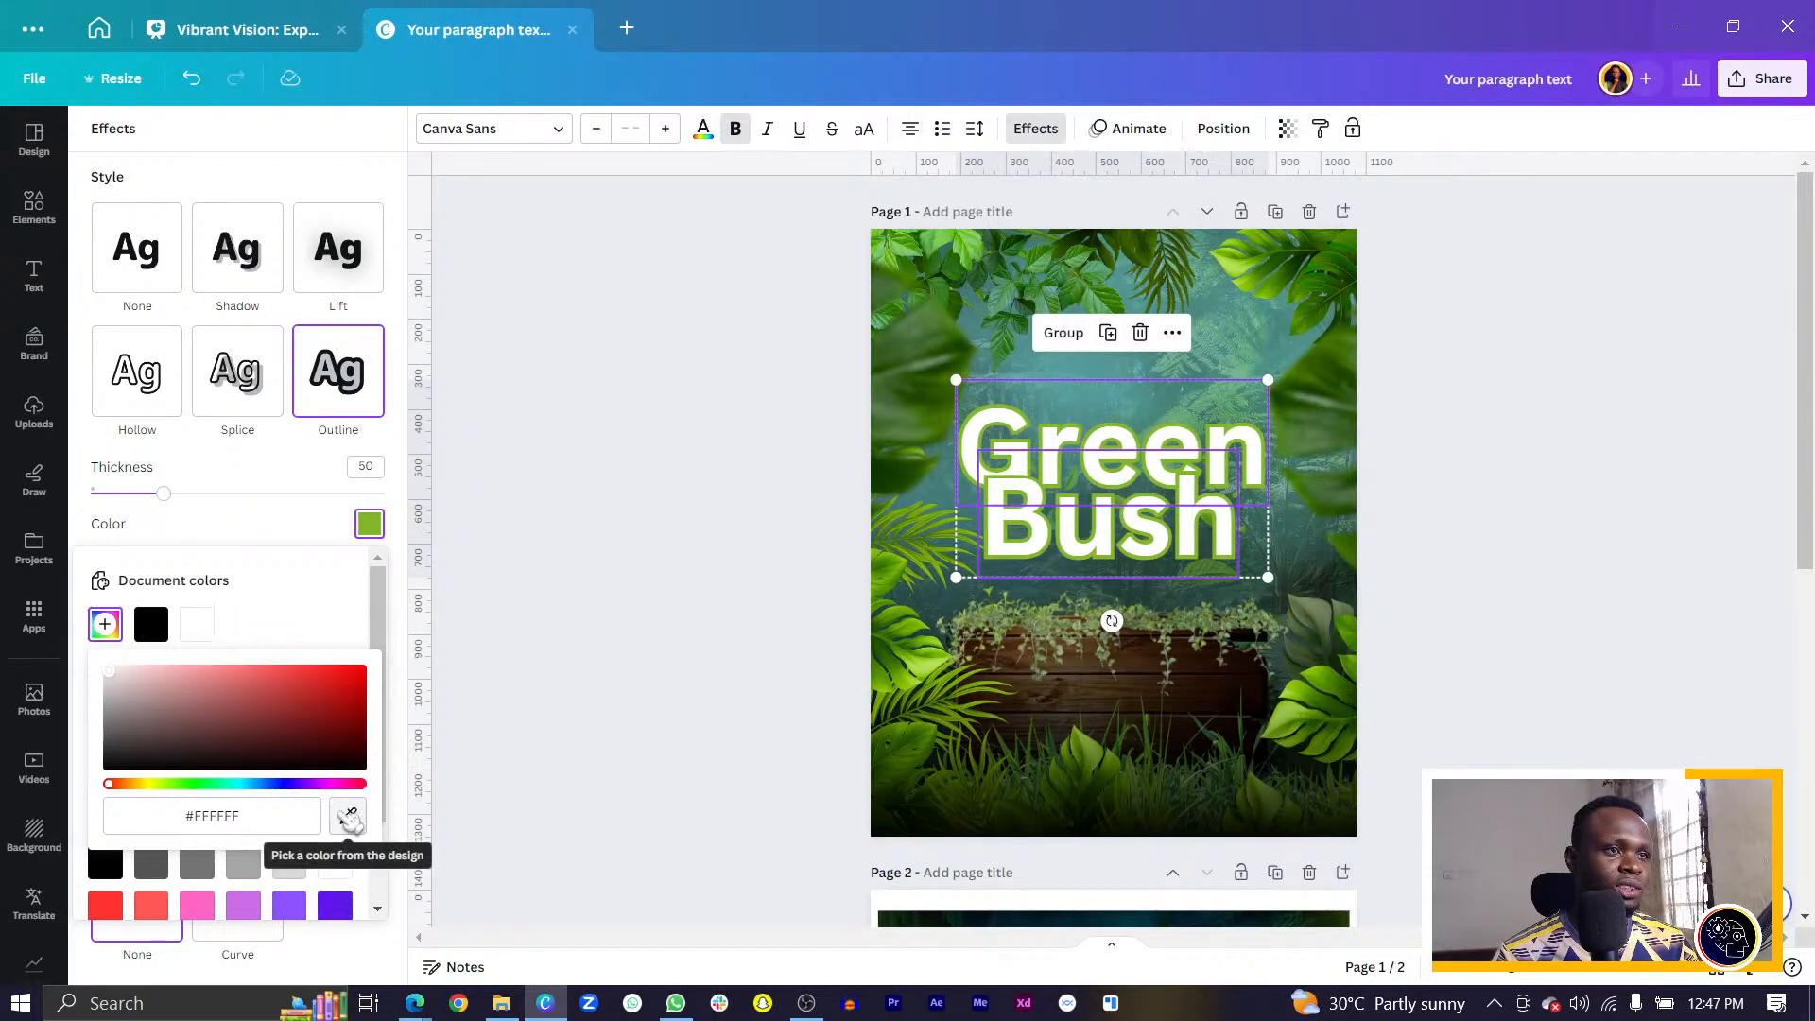
{"action": "left_click", "coordinate": [348, 815]}
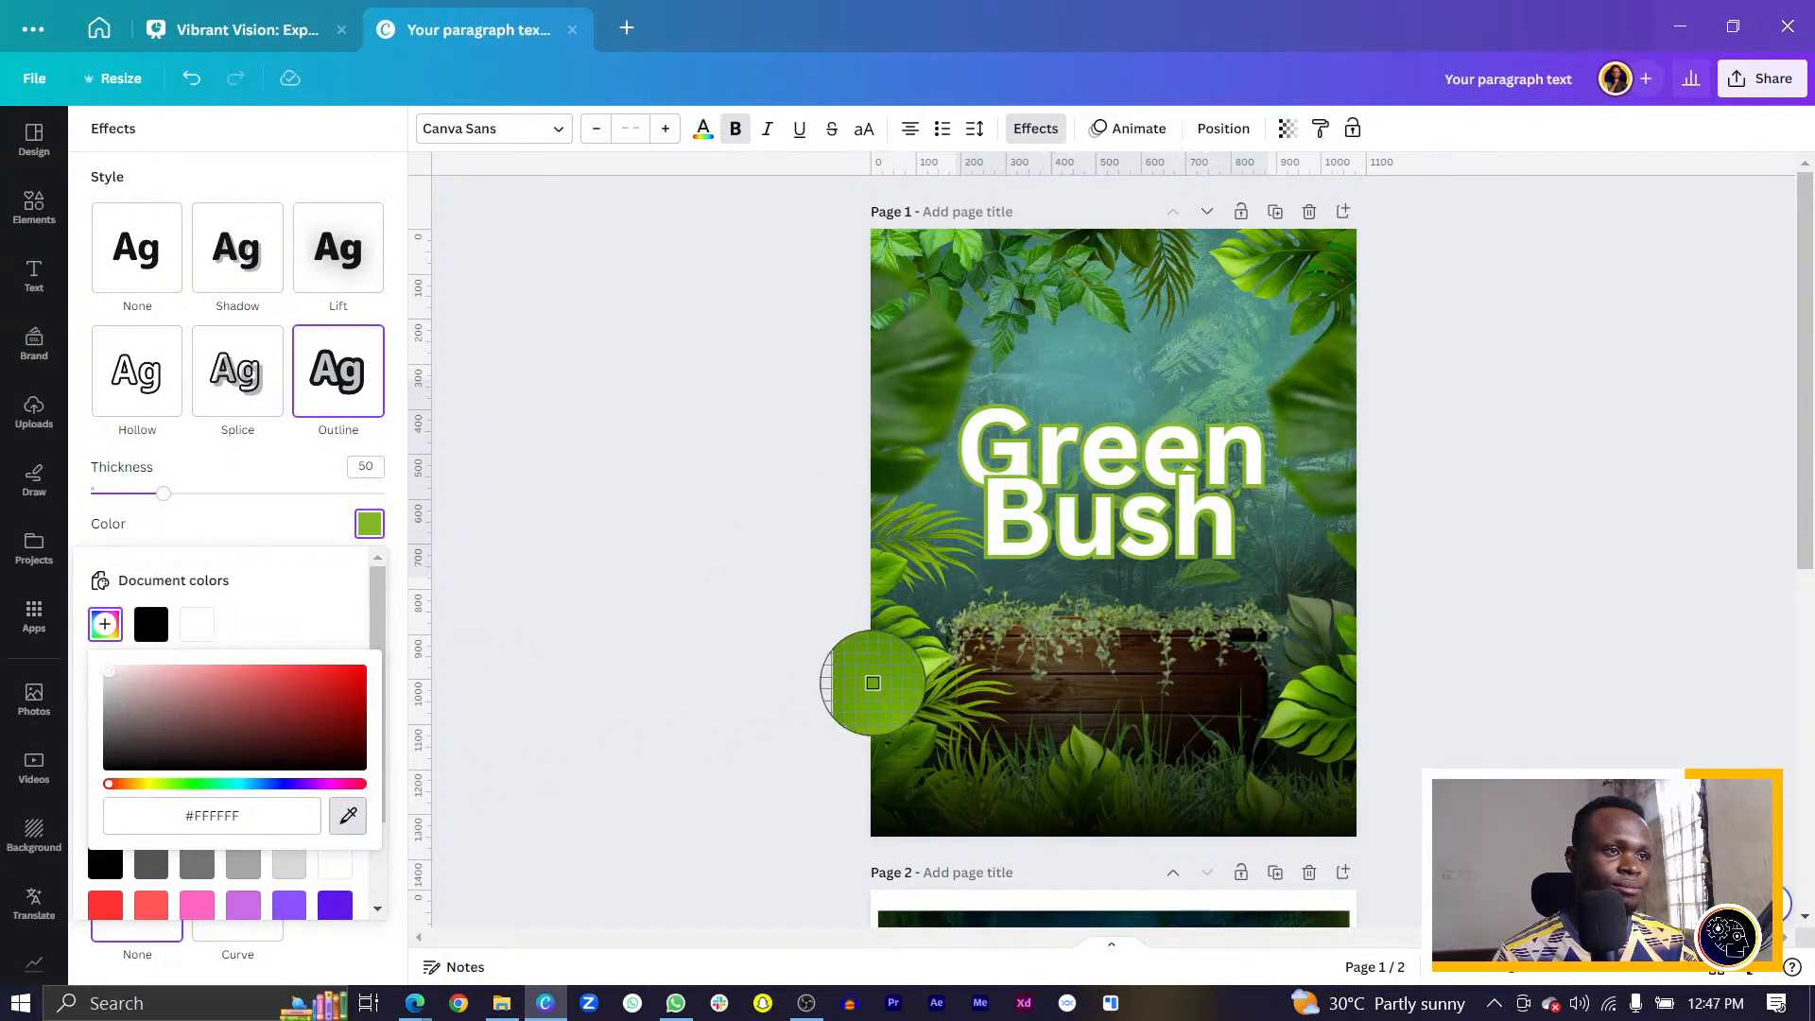
{"action": "left_click", "coordinate": [907, 685]}
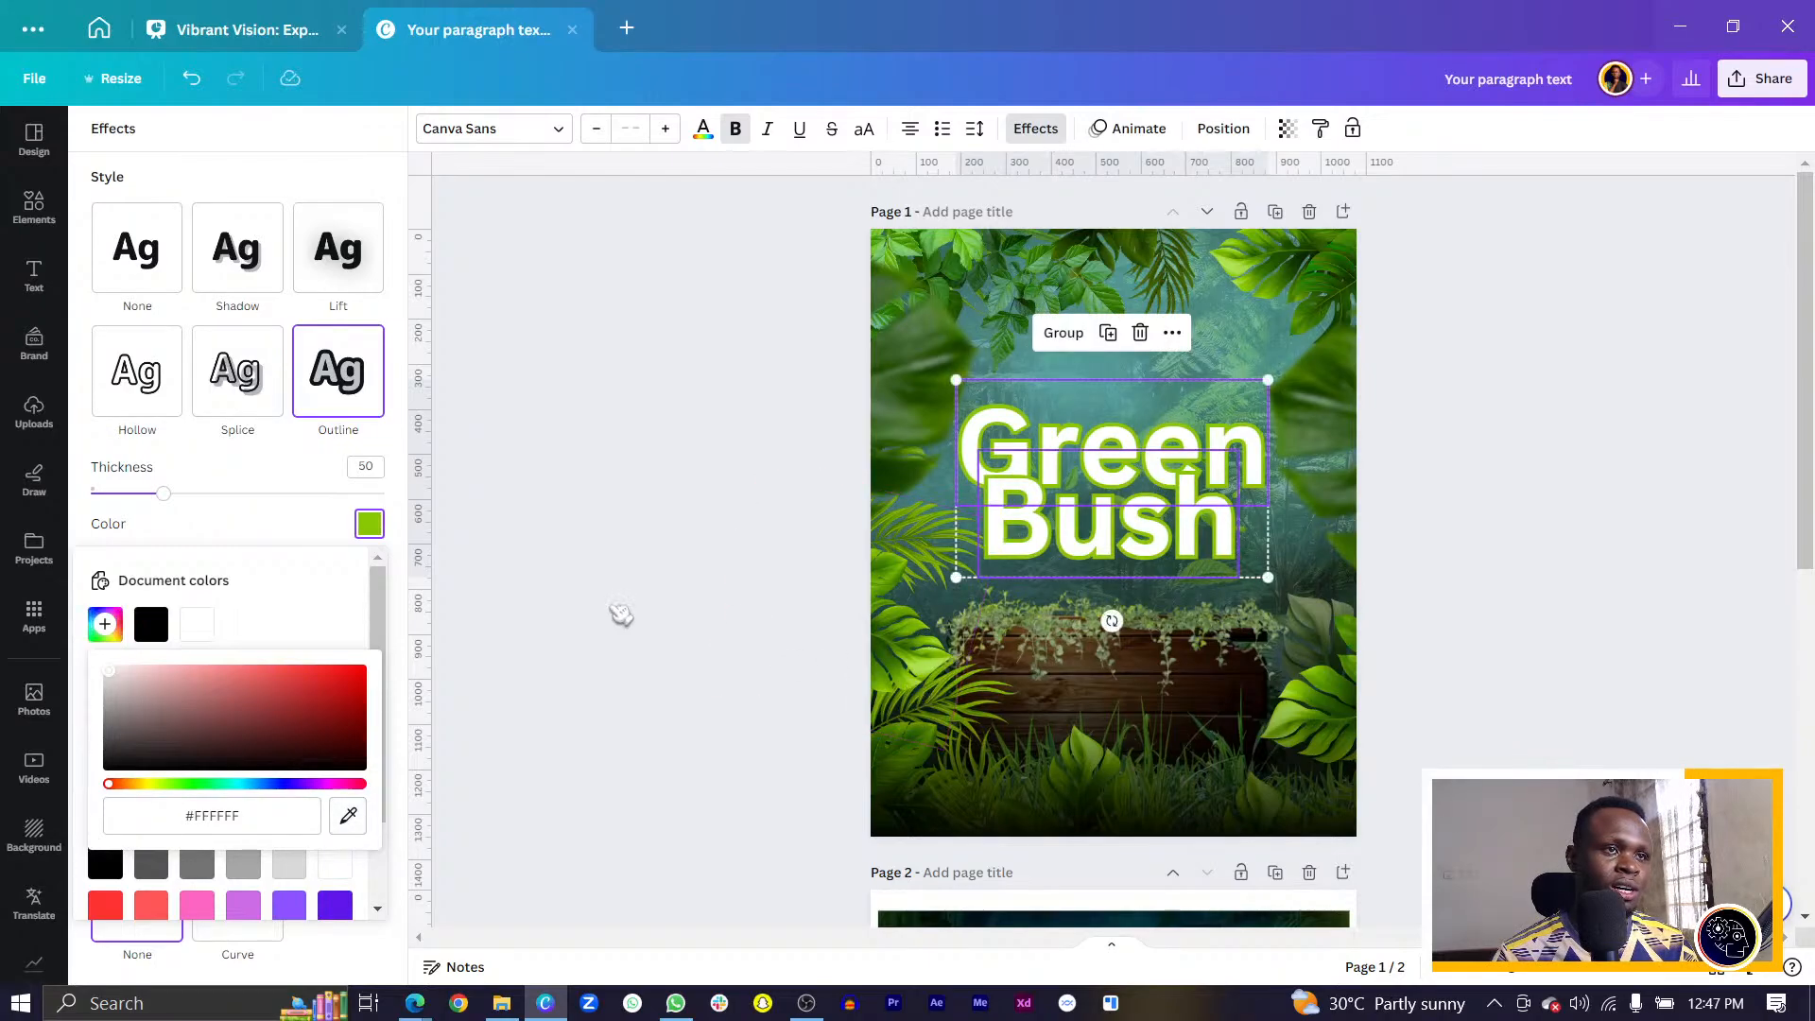
{"action": "left_click", "coordinate": [620, 616]}
Move "Green" slightly up and tuck "Bush" closely beneath it, using the reference poster on page 2 as a guide.
{"action": "left_click", "coordinate": [1134, 437]}
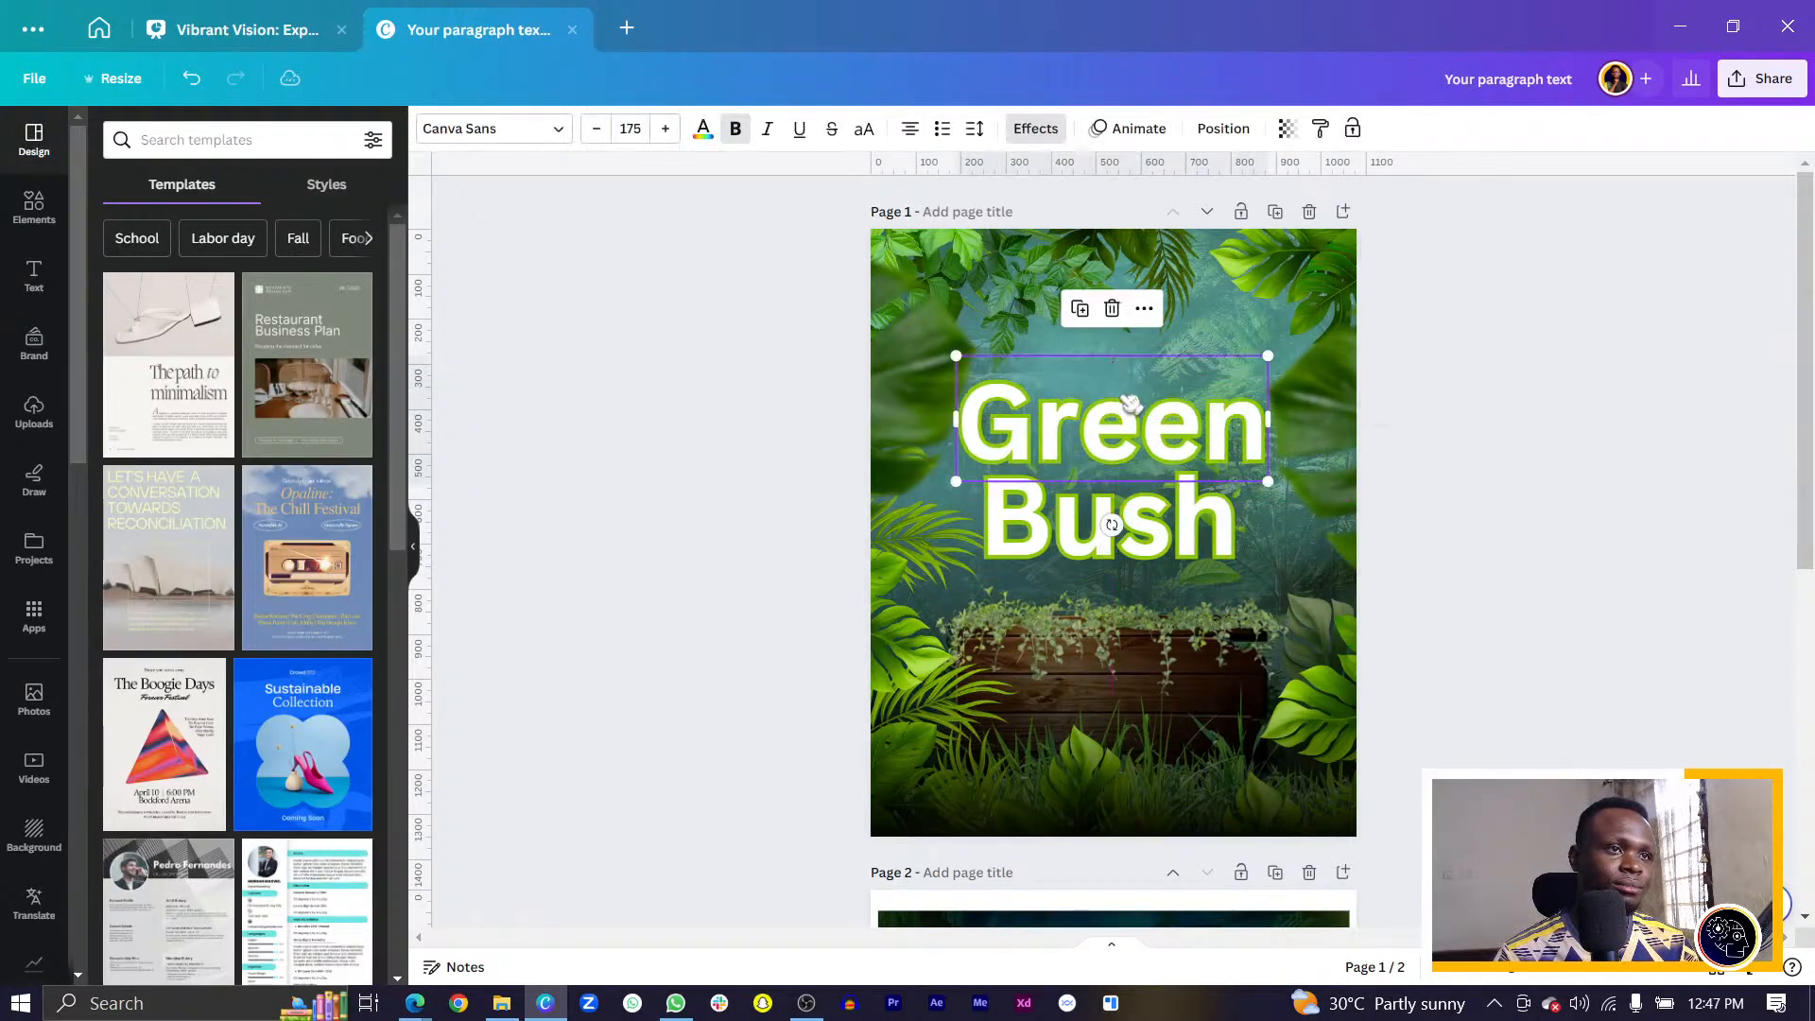
{"action": "mouse_move", "coordinate": [1139, 558]}
{"action": "left_mouse_down"}
{"action": "mouse_move", "coordinate": [1177, 531]}
{"action": "mouse_move", "coordinate": [1148, 531]}
{"action": "left_mouse_up"}
{"action": "scroll", "coordinate": [1229, 539], "scroll_direction": "down", "scroll_amount": 6}
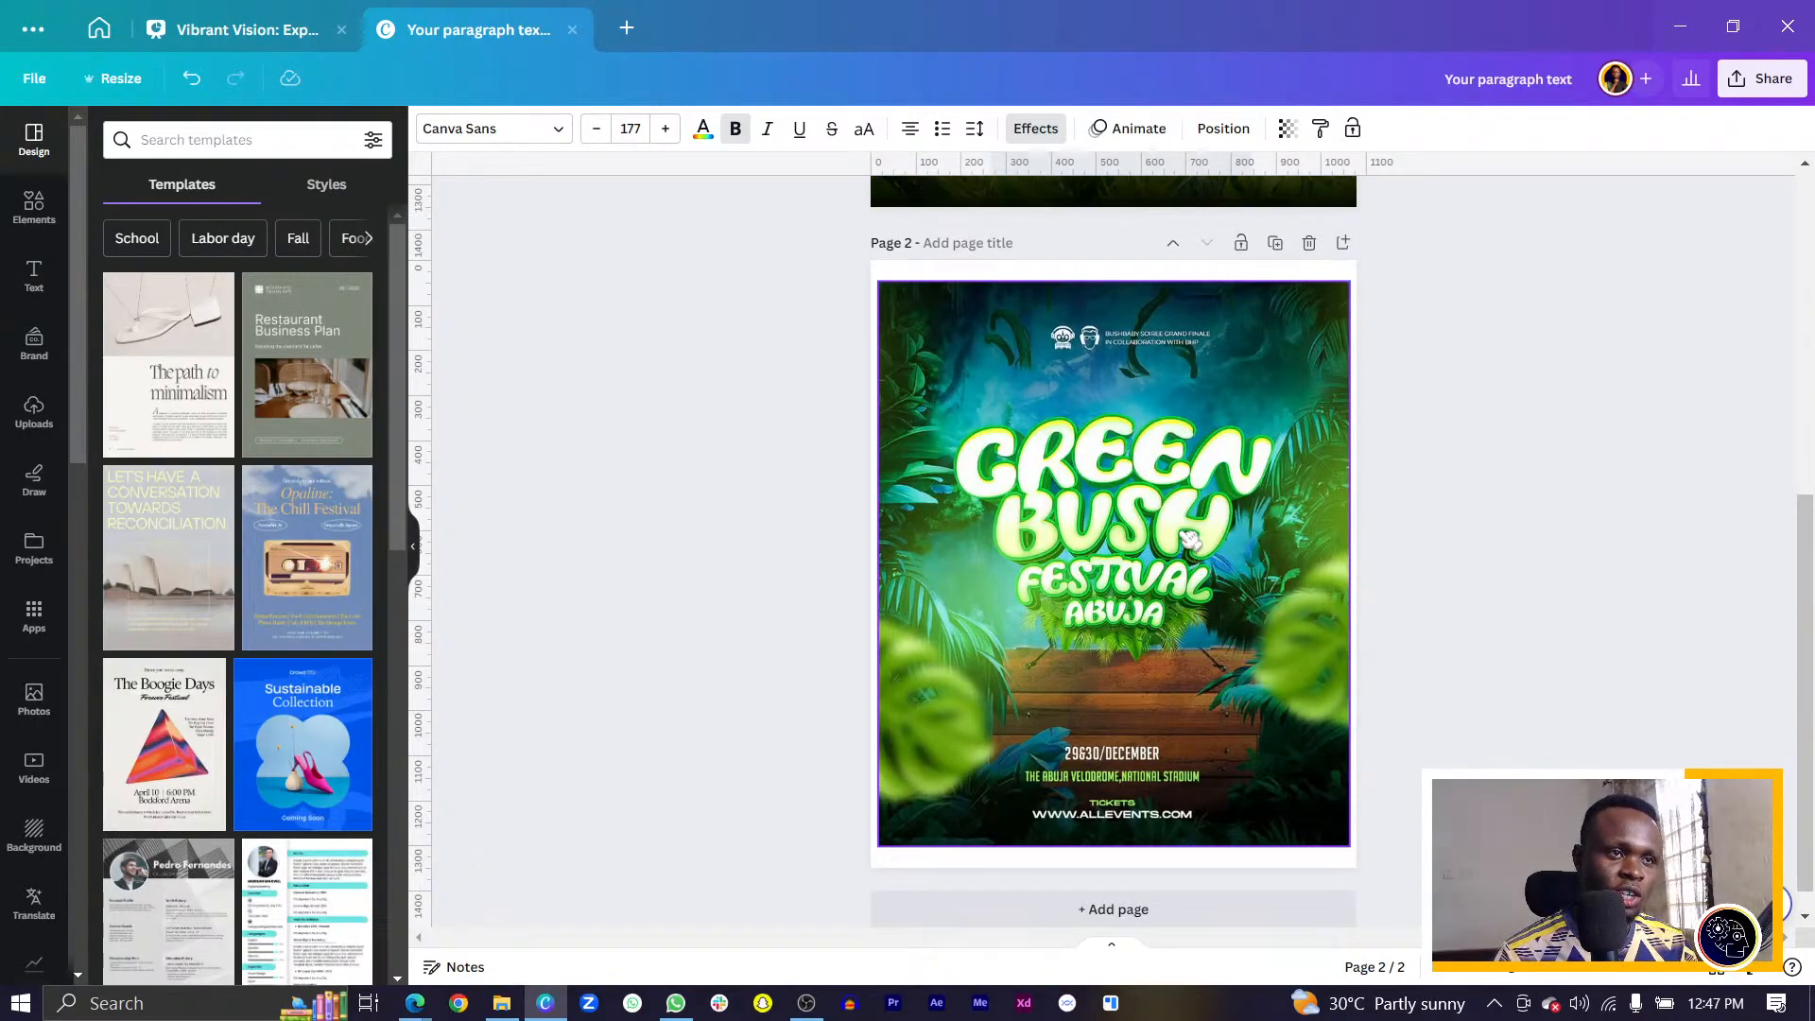
{"action": "scroll", "coordinate": [1123, 574], "scroll_direction": "up", "scroll_amount": 6}
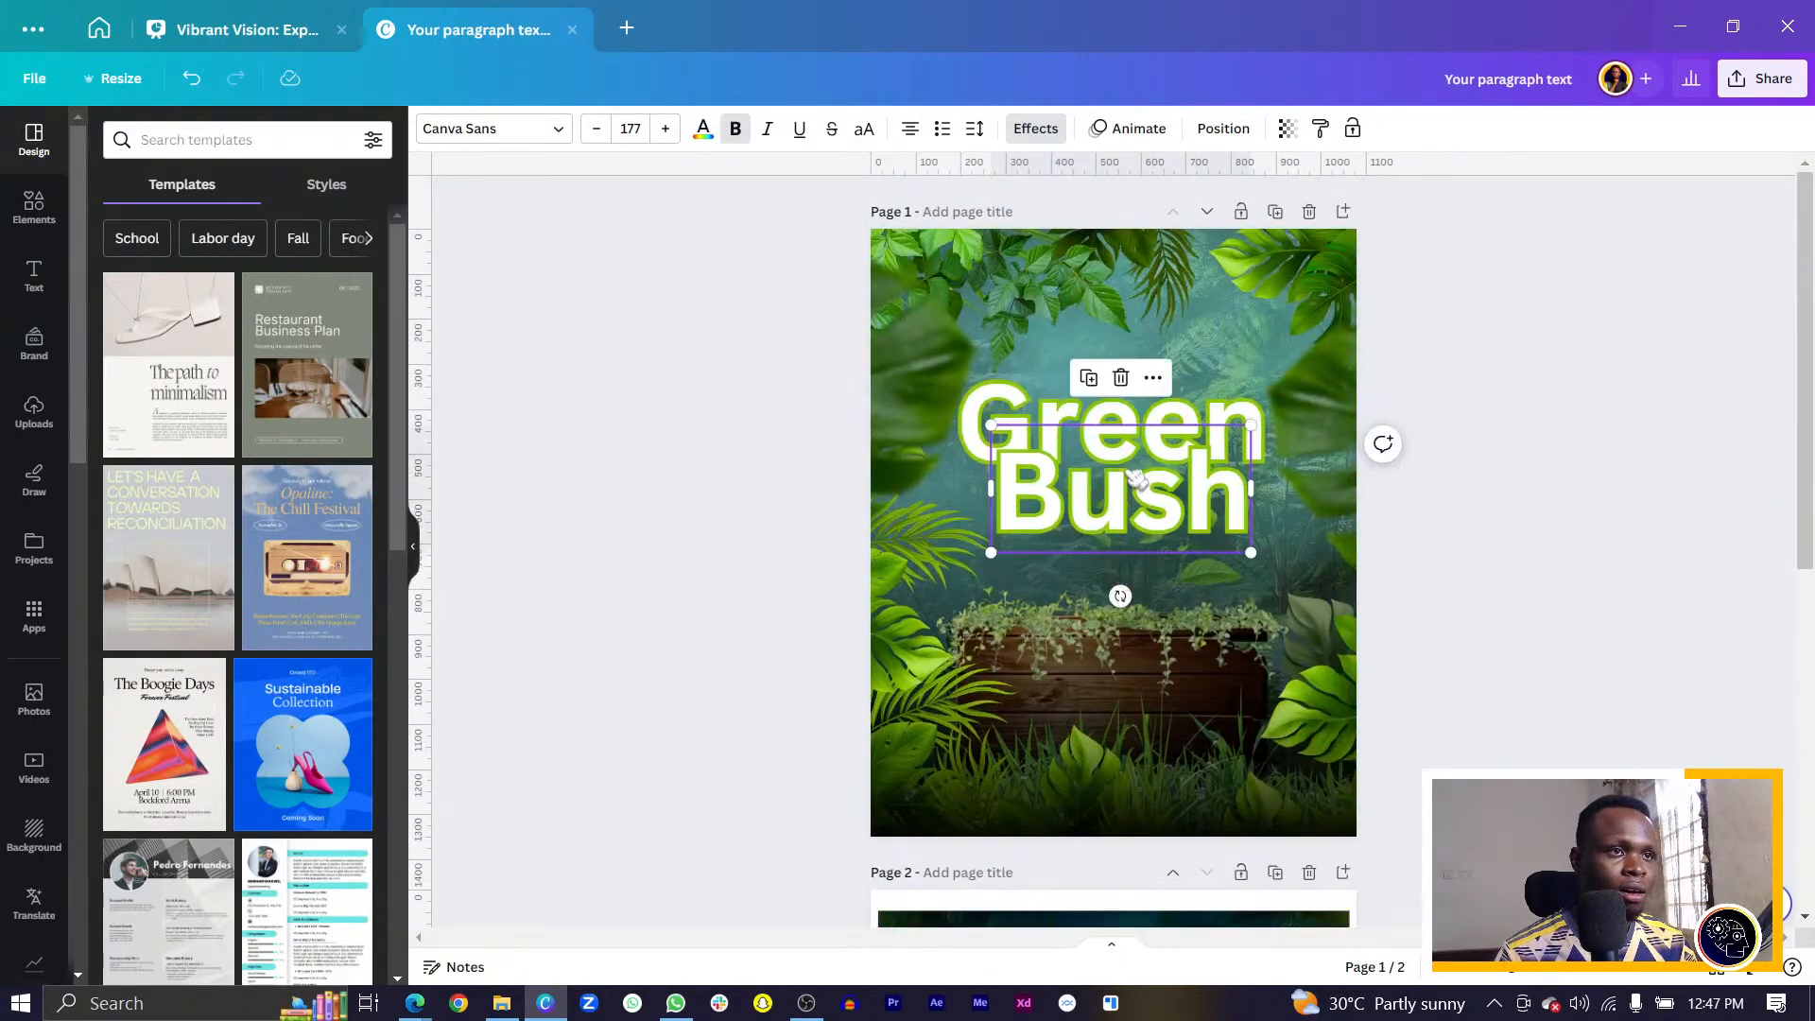
{"action": "left_click_drag", "start_coordinate": [1120, 466], "coordinate": [1120, 467]}
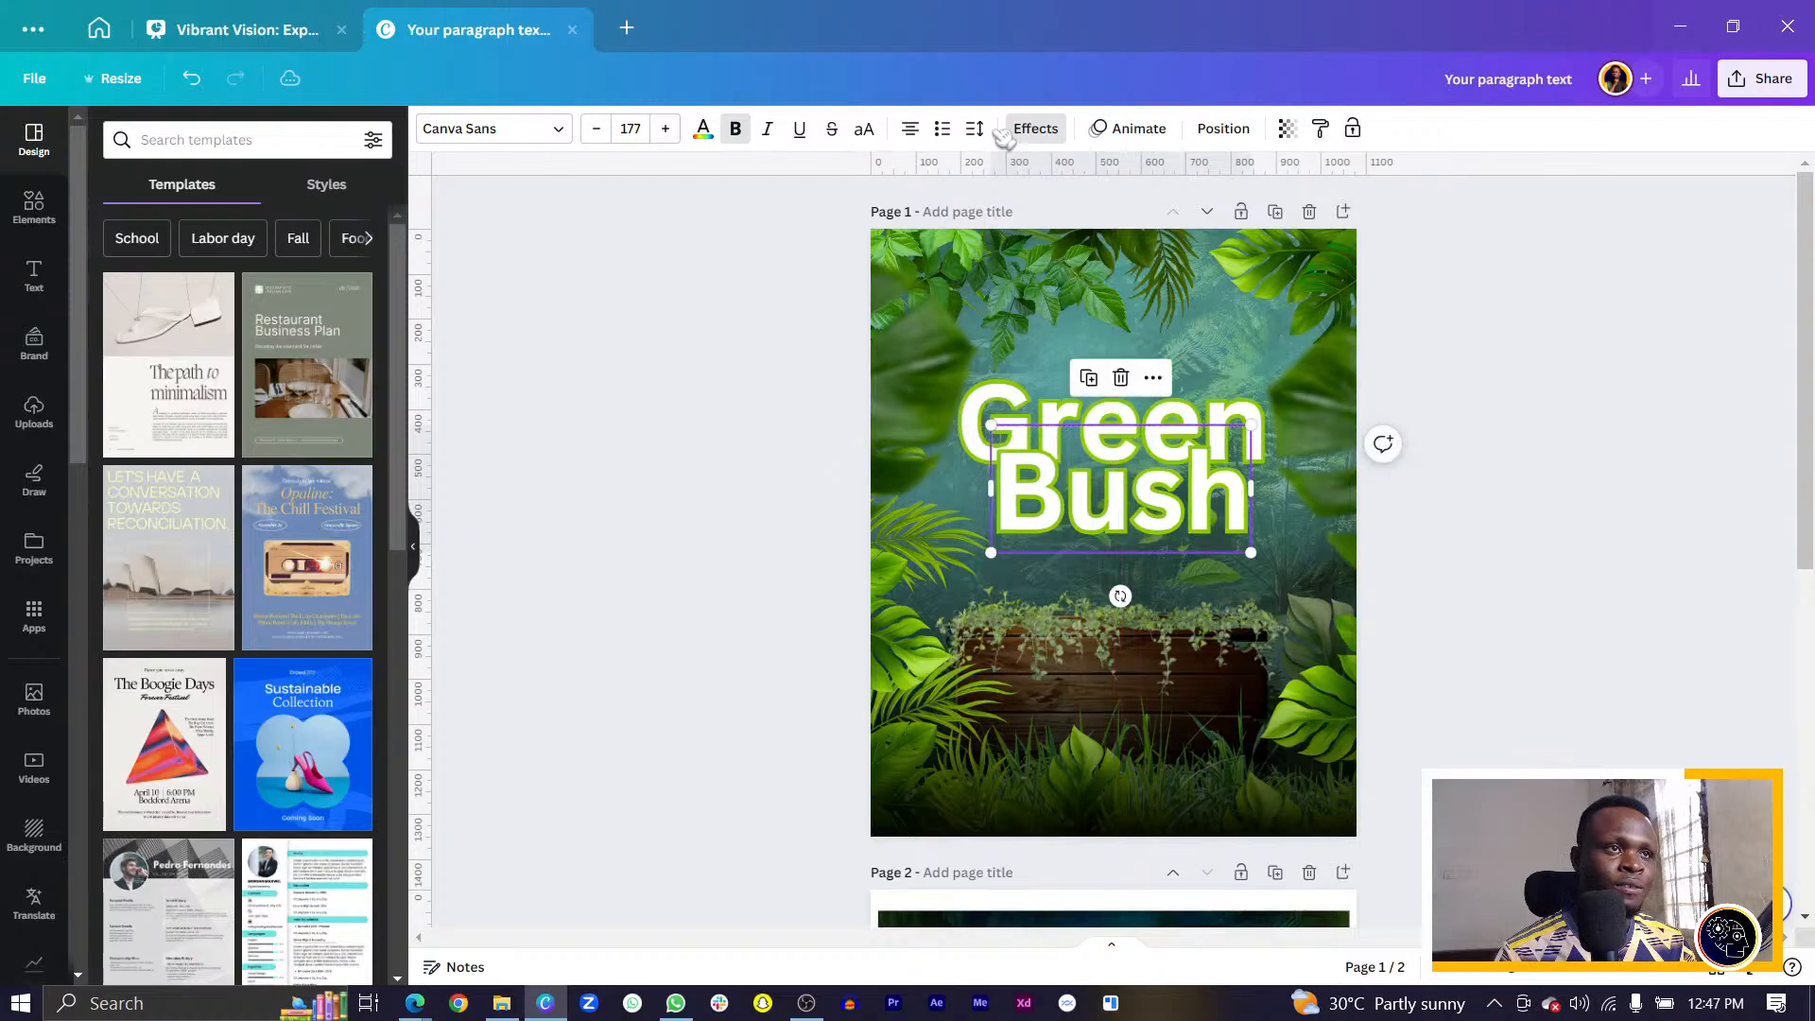
Set the "Bush" text's outline thickness to 54 and move the word down so it sits clear below "Green".
{"action": "left_click", "coordinate": [1021, 132]}
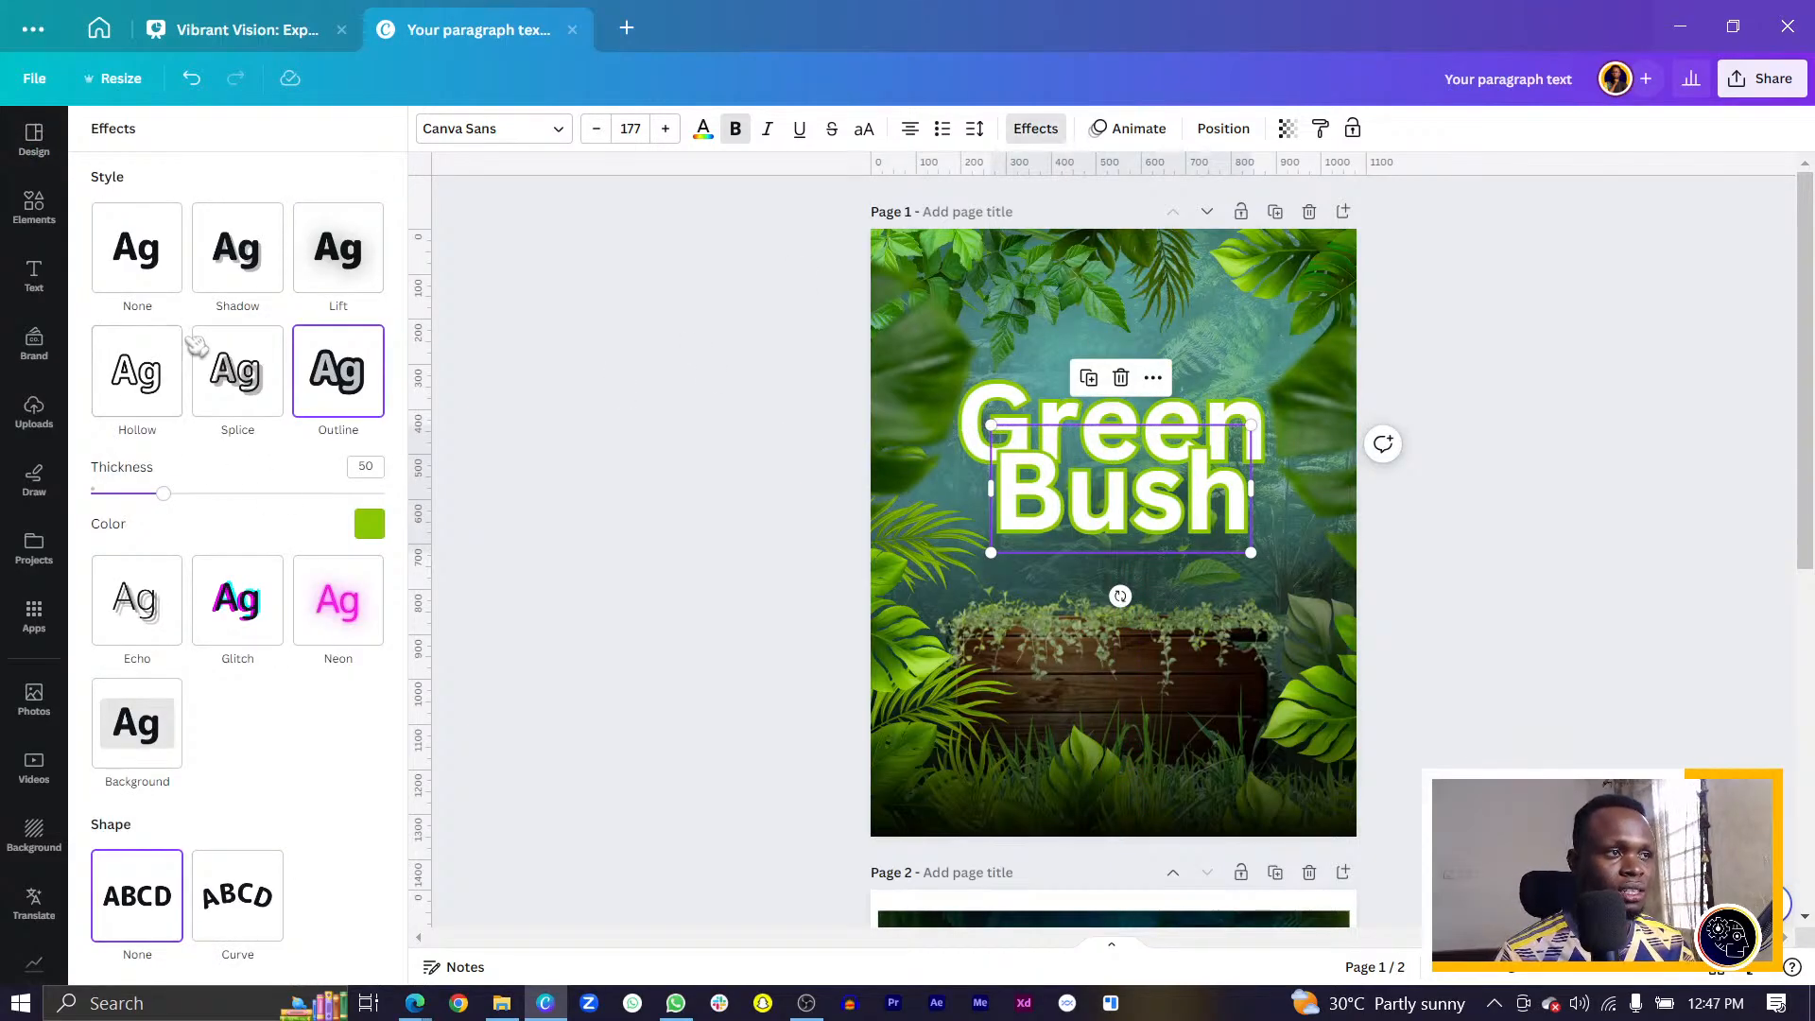
{"action": "left_click_drag", "start_coordinate": [164, 492], "coordinate": [173, 495]}
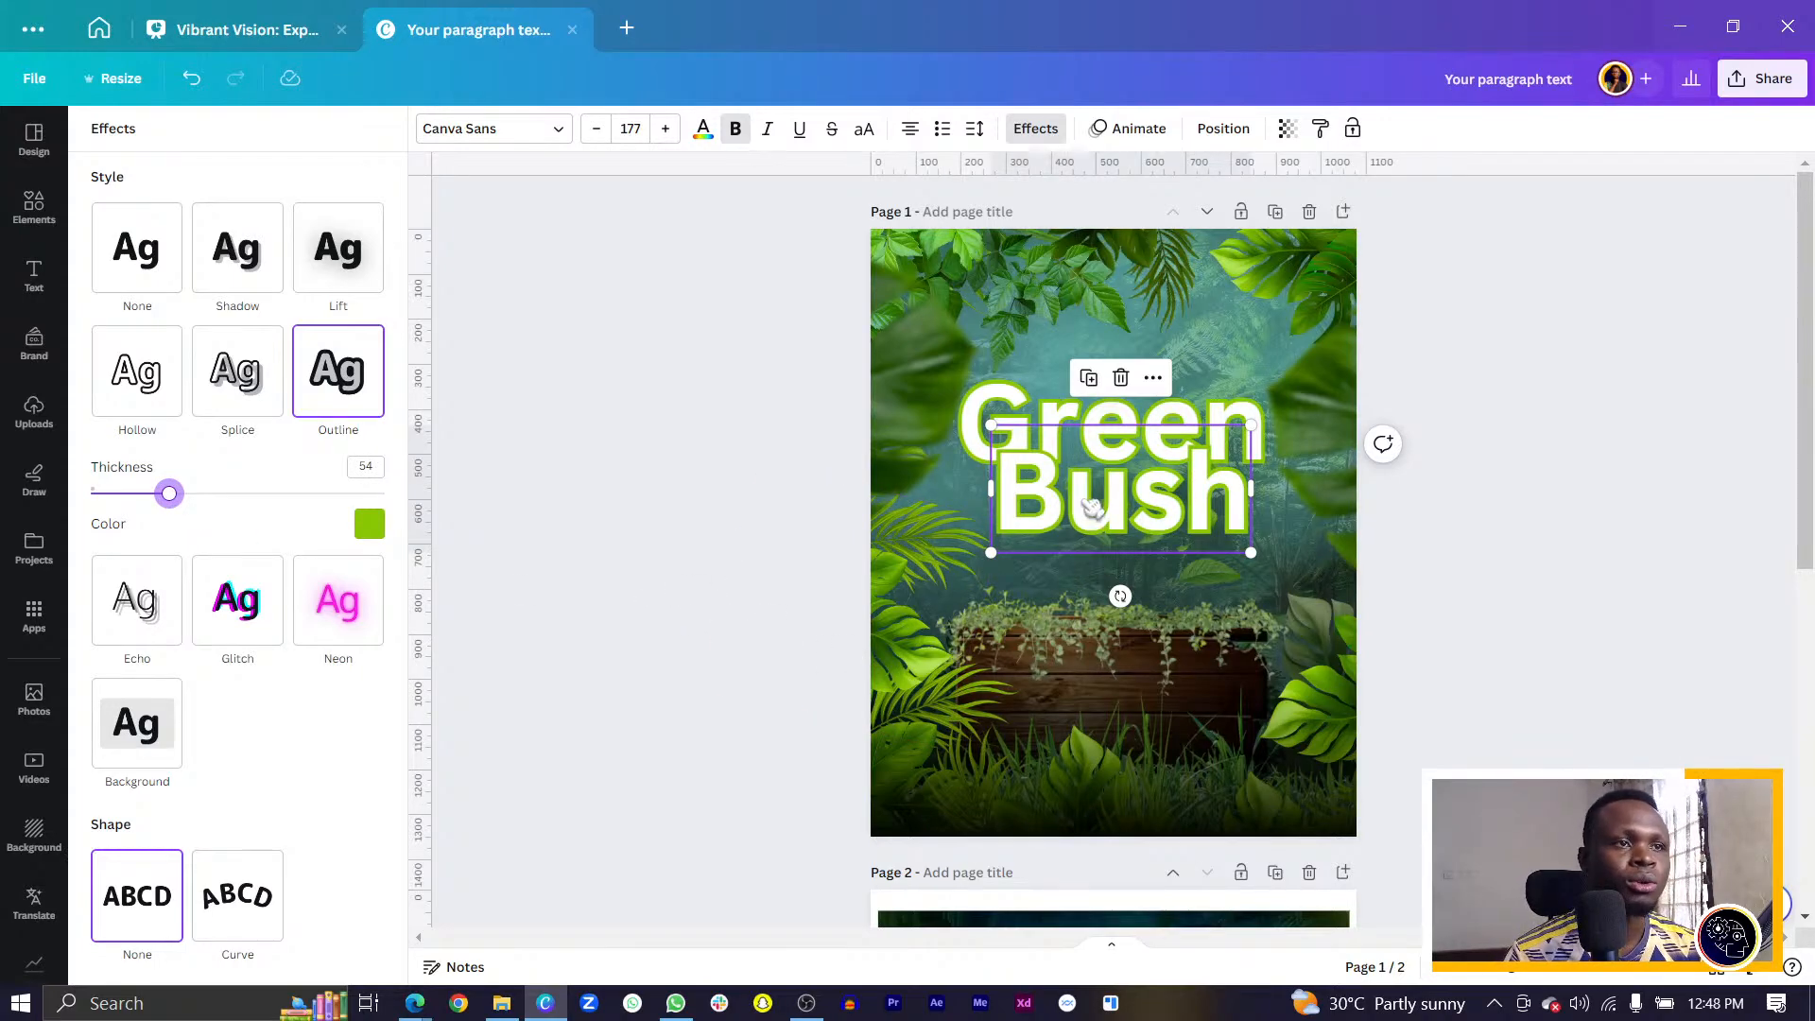
{"action": "left_click_drag", "start_coordinate": [1092, 508], "coordinate": [1094, 558]}
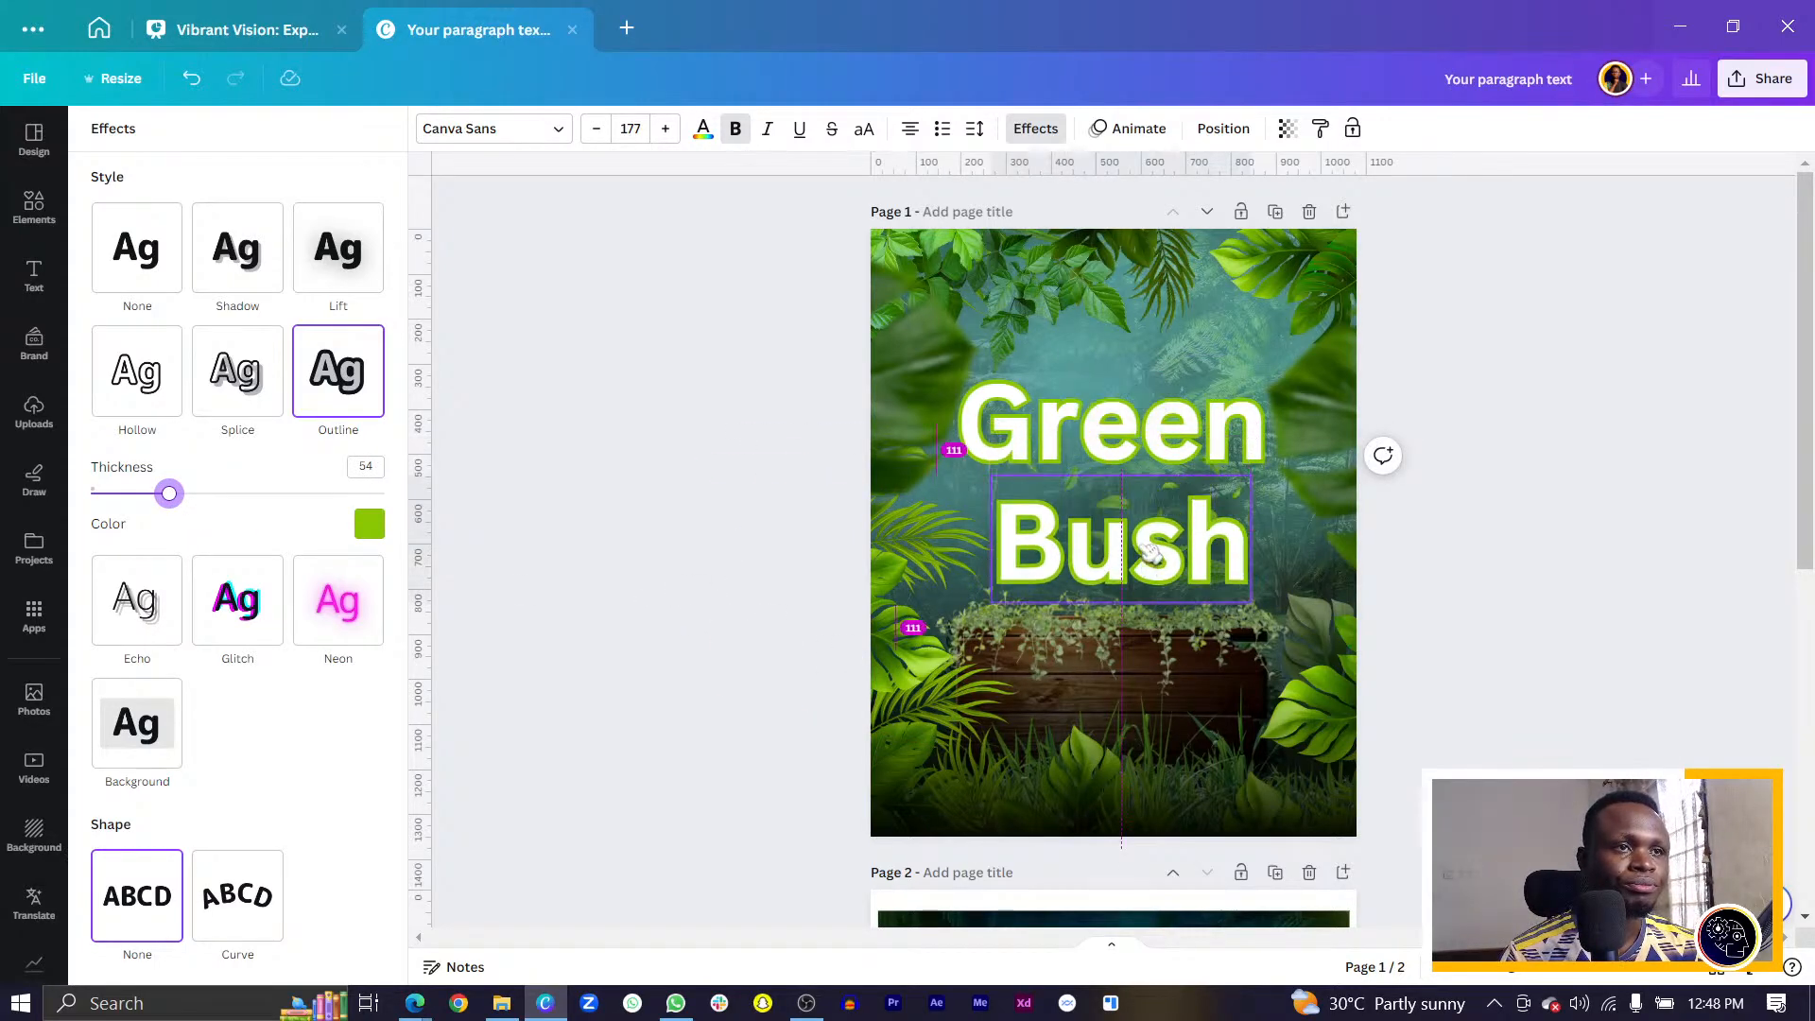
Duplicate the outlined "Green" text and place the copy directly over the original.
{"action": "left_click", "coordinate": [1208, 436]}
{"action": "left_click", "coordinate": [1203, 432]}
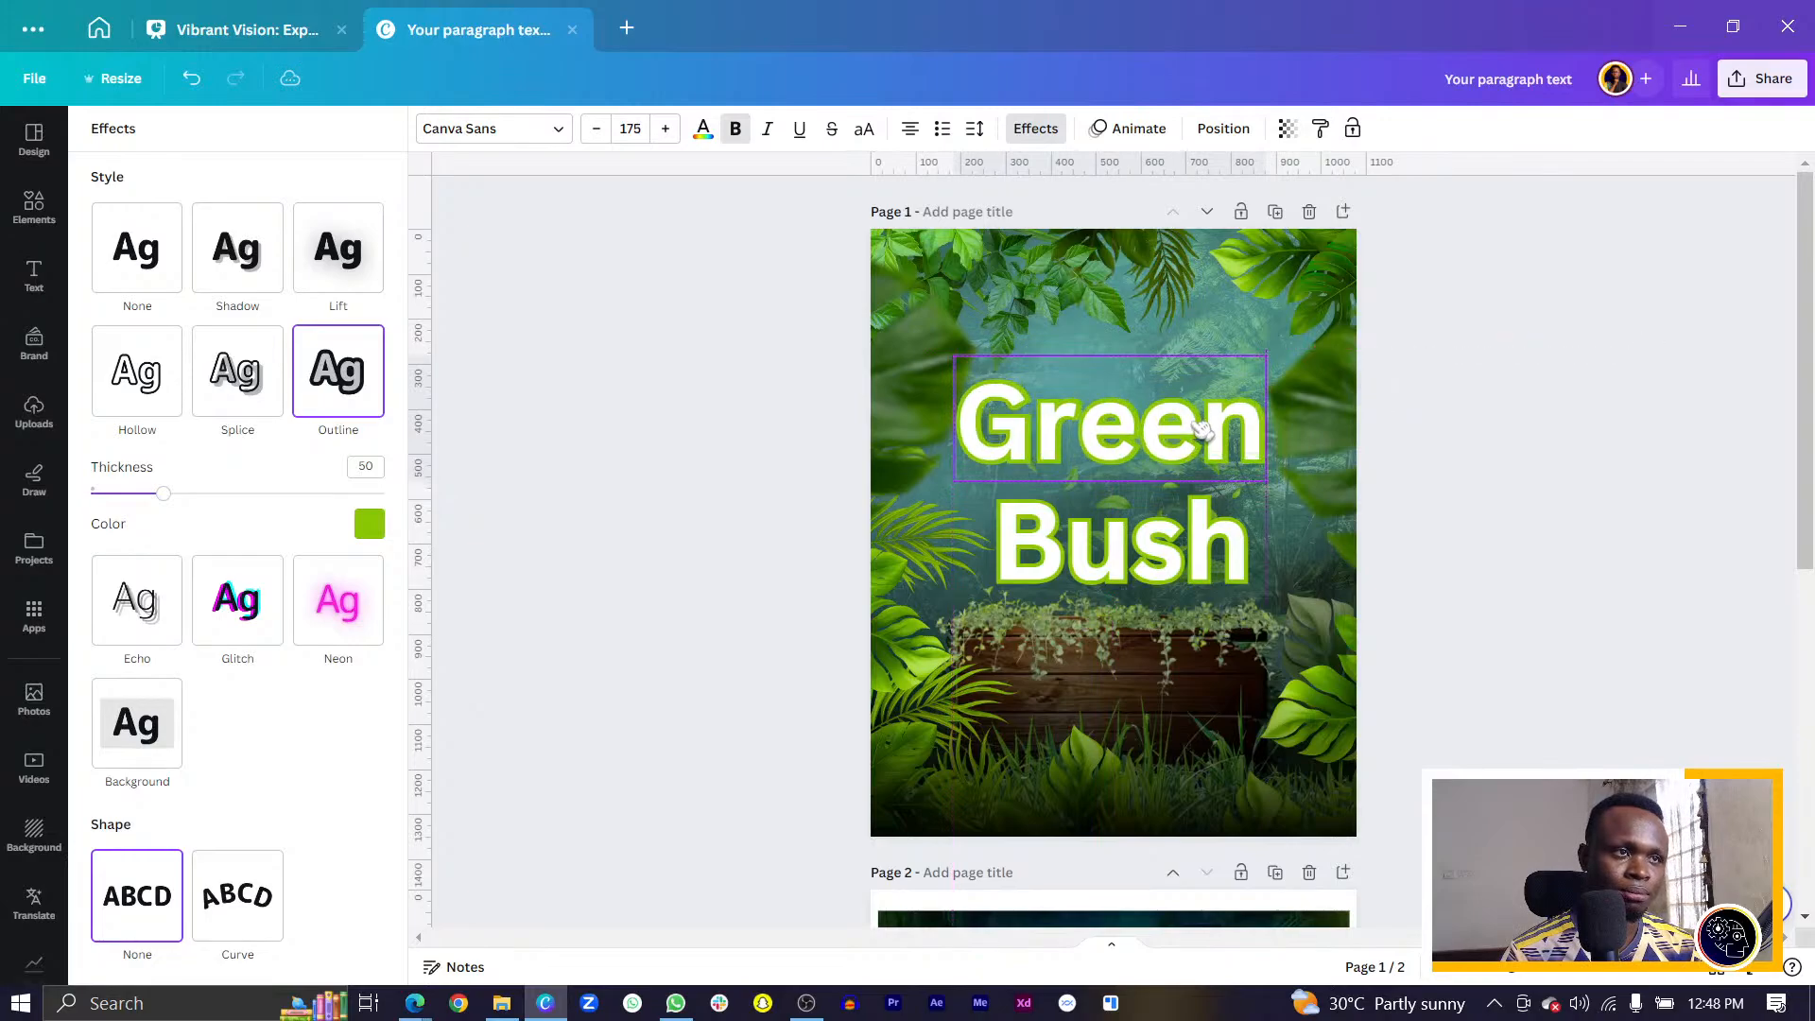
{"action": "left_click_drag", "start_coordinate": [1202, 430], "coordinate": [1203, 430]}
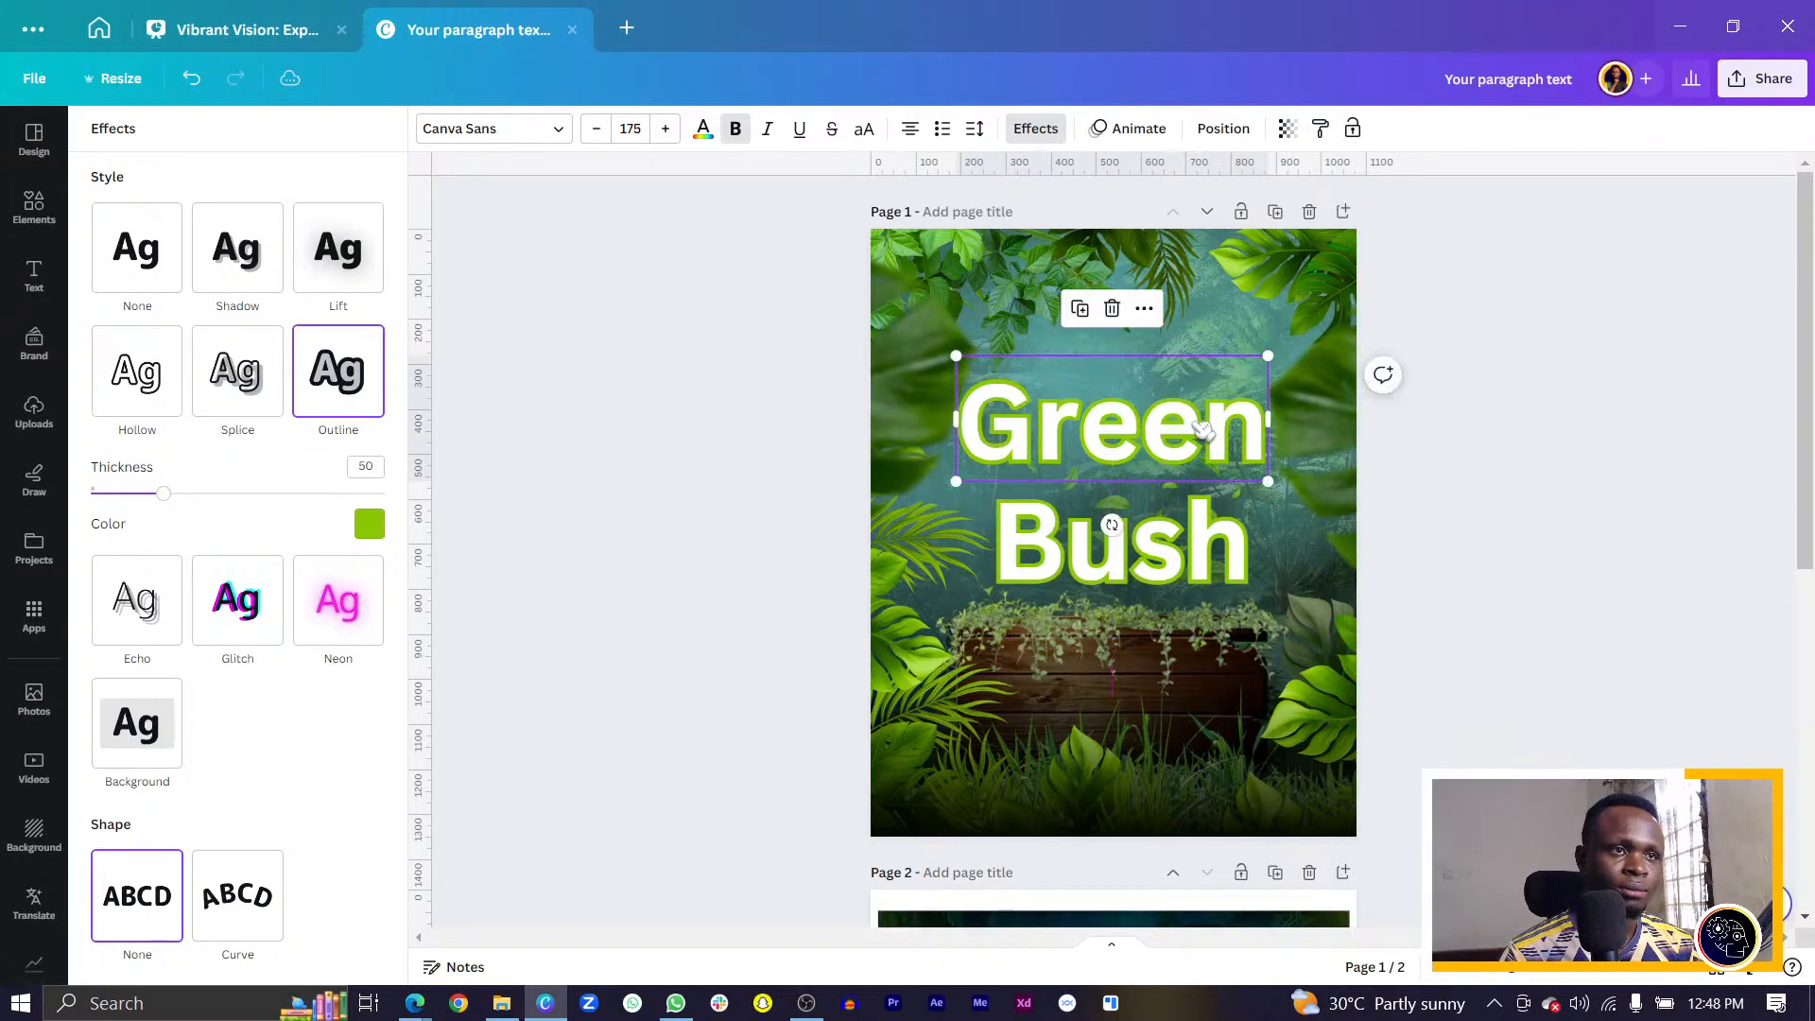
{"action": "left_click", "coordinate": [1202, 430]}
{"action": "left_click", "coordinate": [1519, 459]}
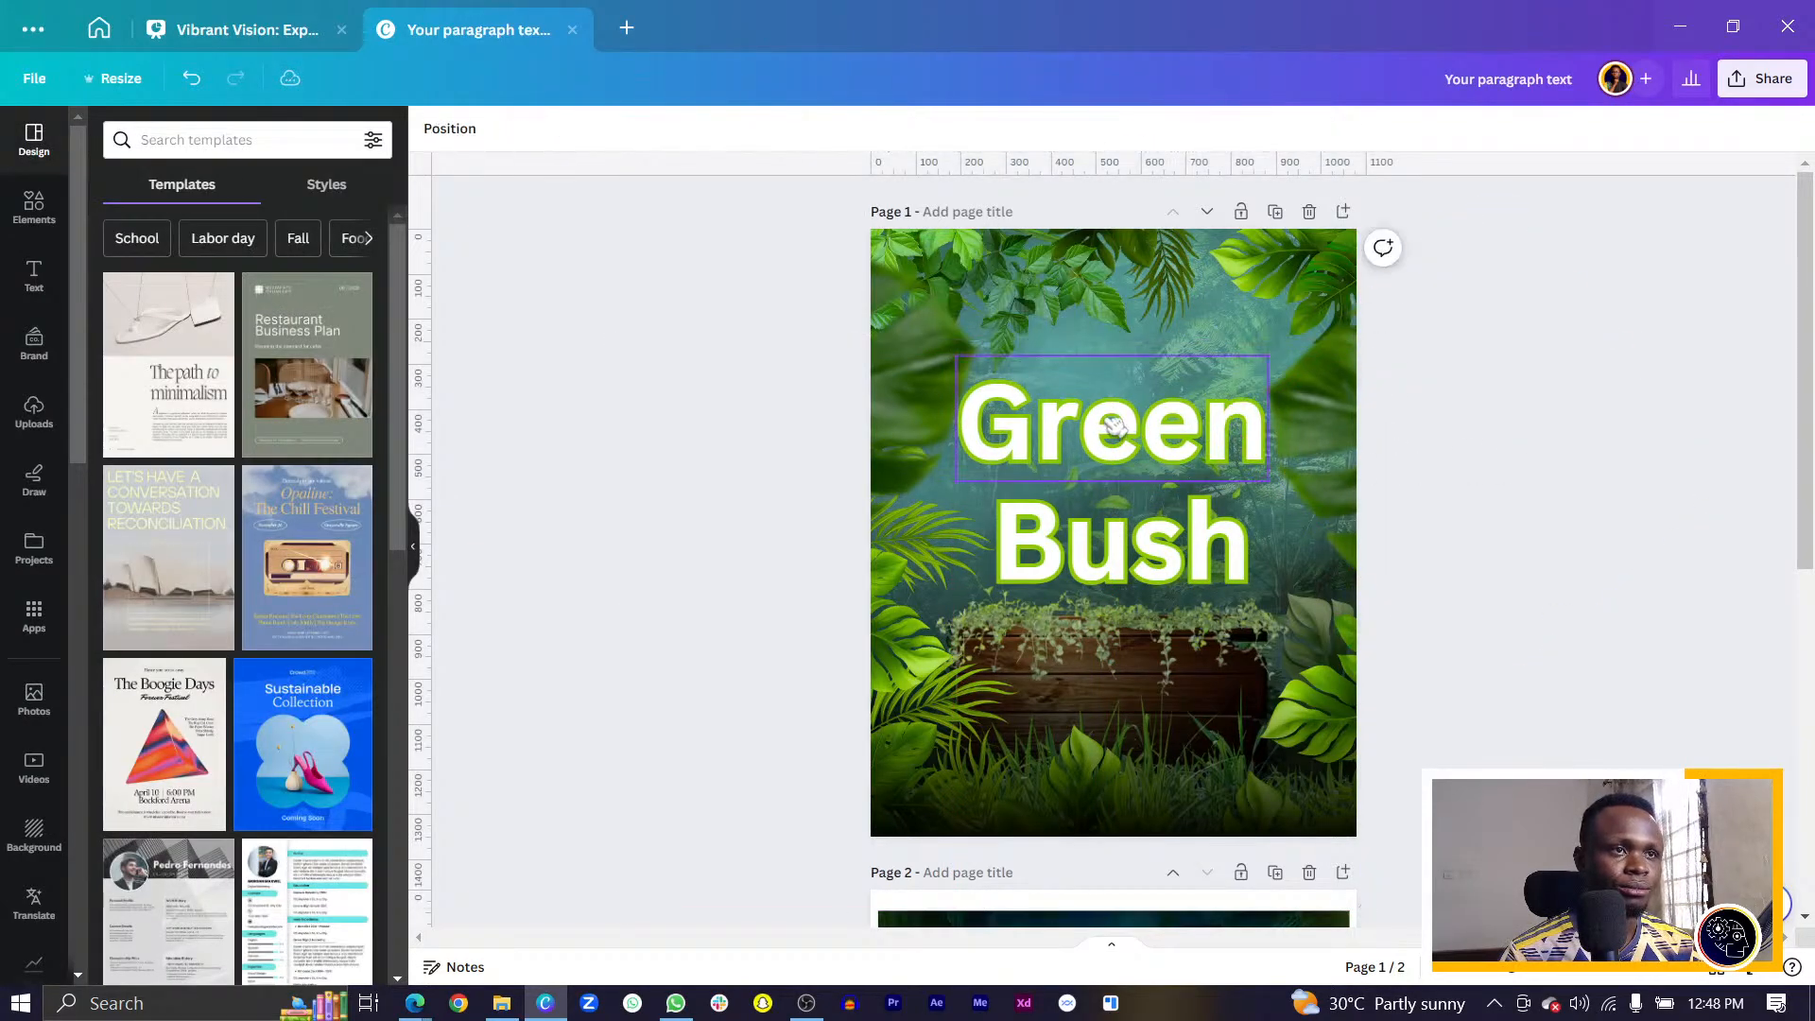
Show the page's layer list and select the lower "Green" text layer beneath "Bush".
{"action": "left_click", "coordinate": [1115, 426]}
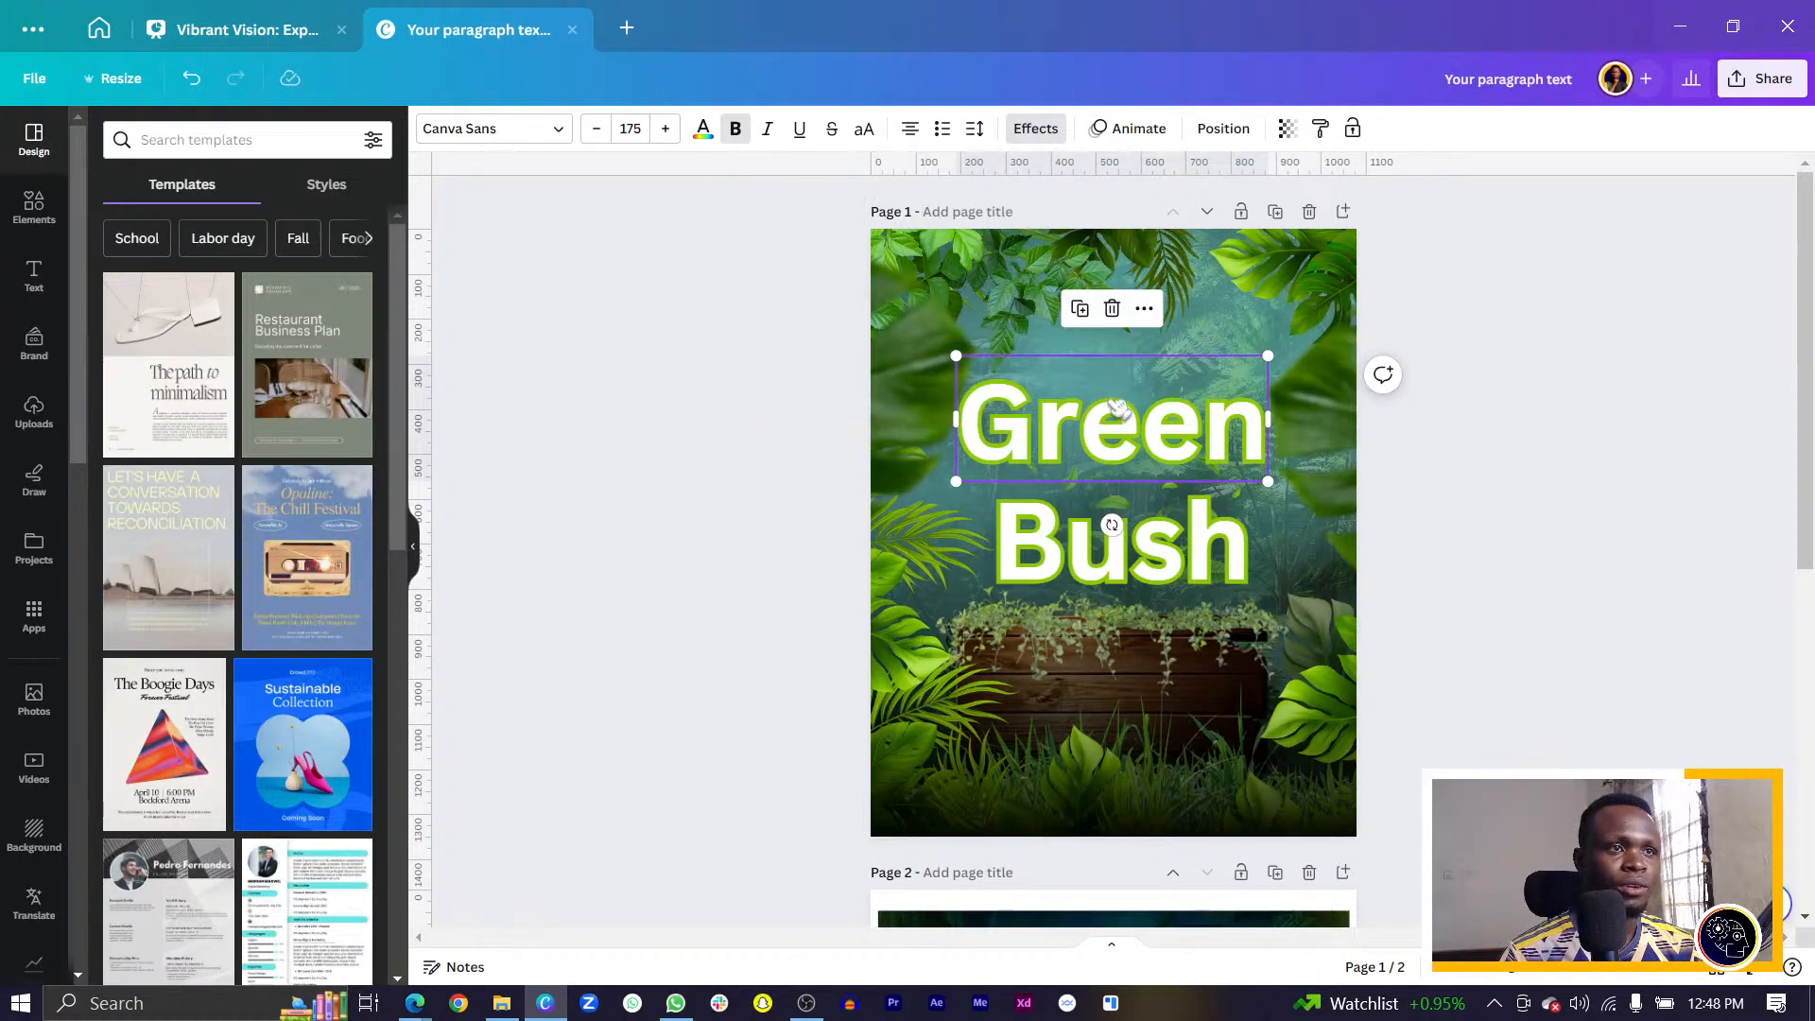
{"action": "right_click", "coordinate": [1118, 406]}
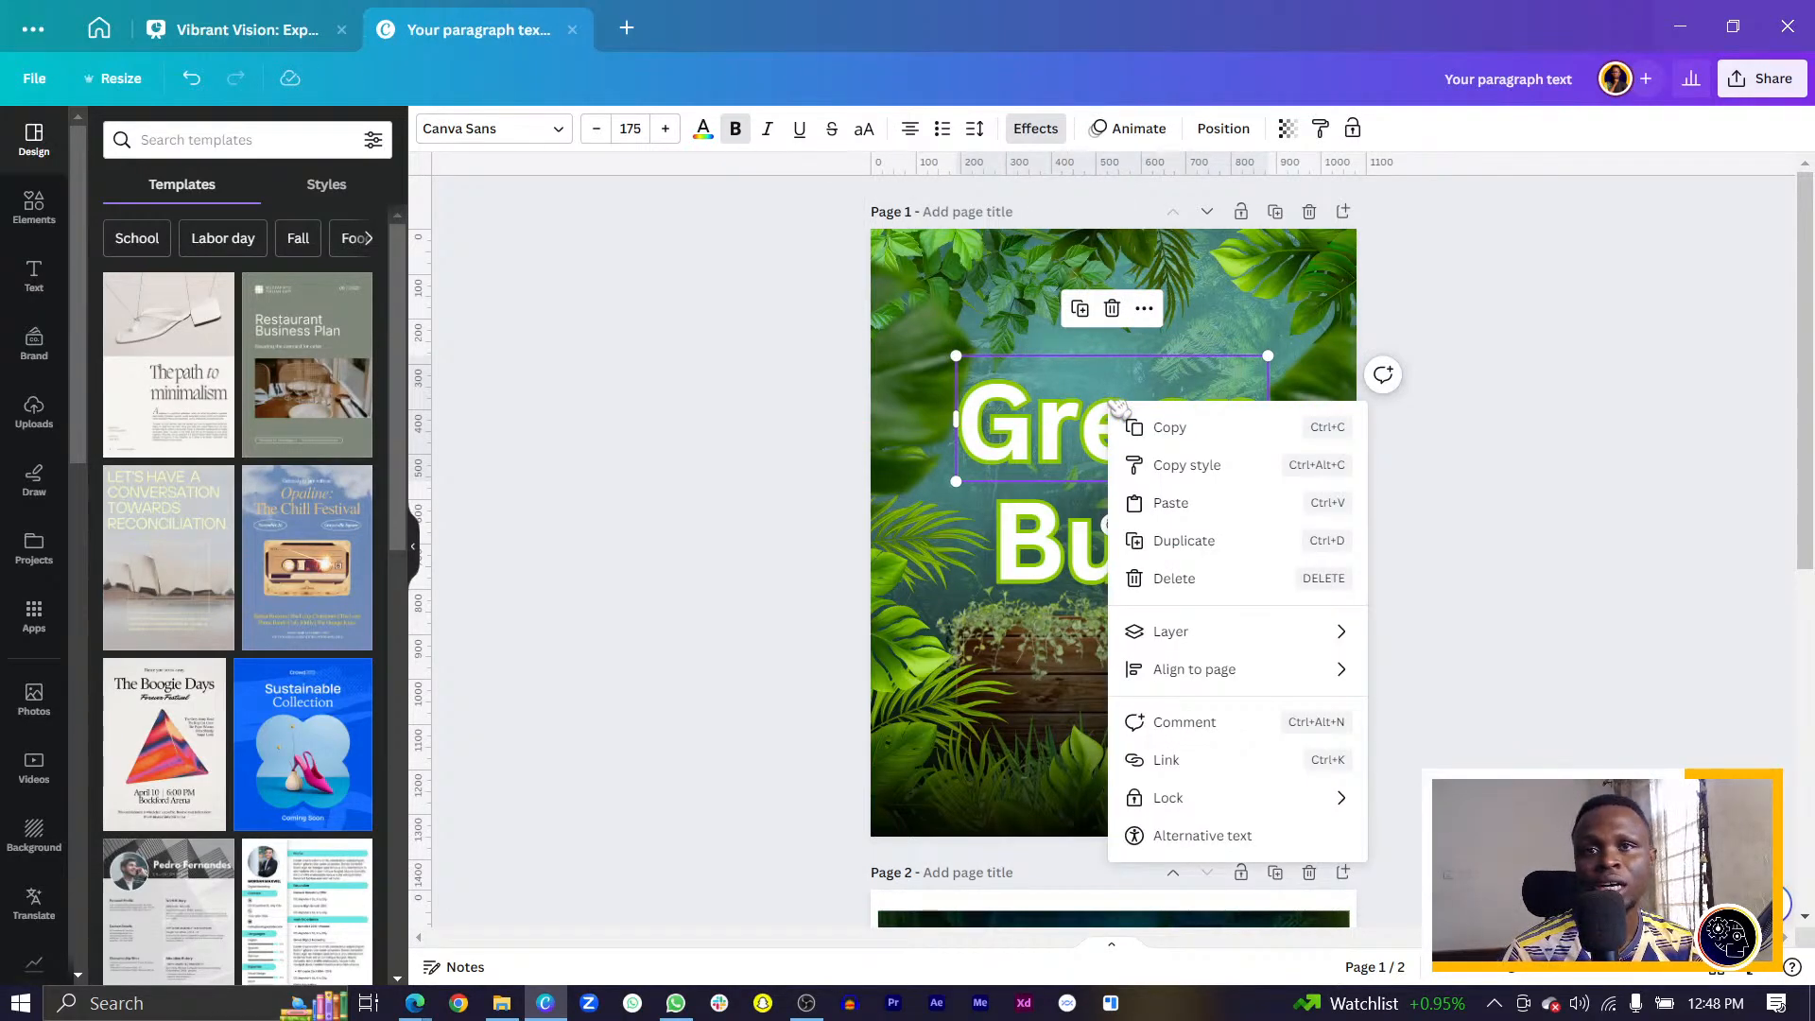
{"action": "key", "text": "alt+Tab"}
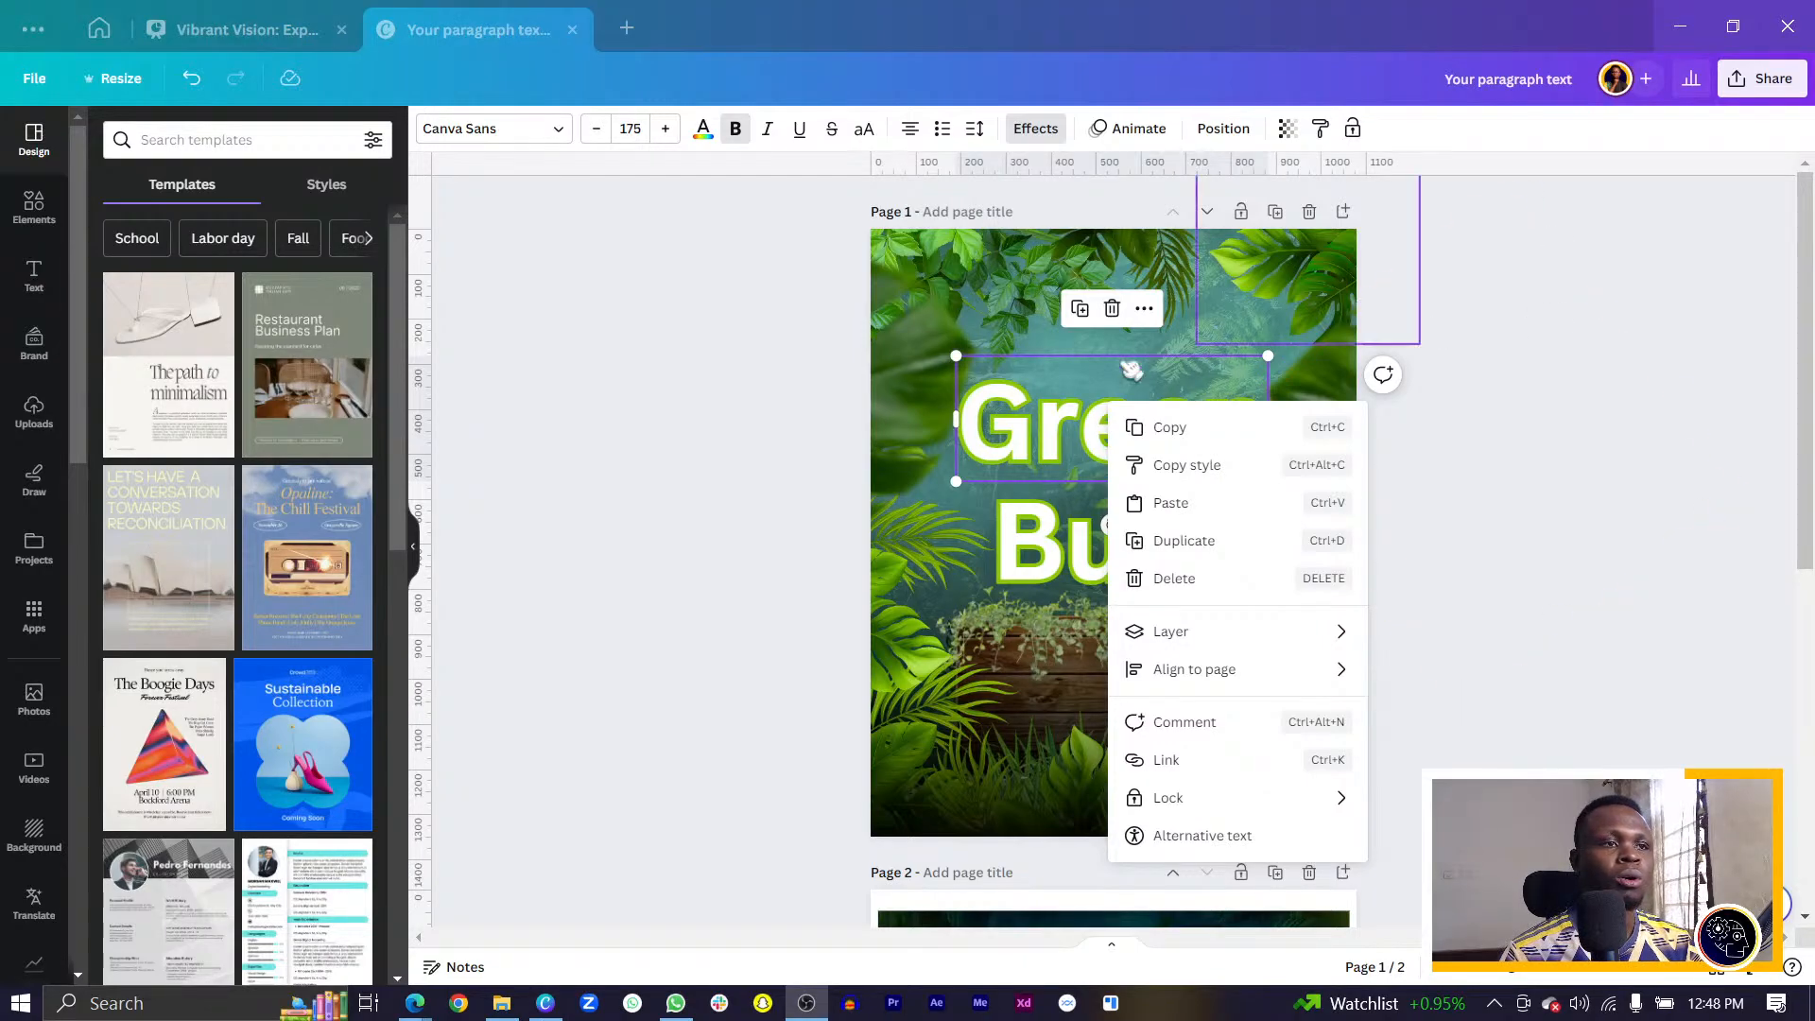
{"action": "left_click", "coordinate": [1228, 632]}
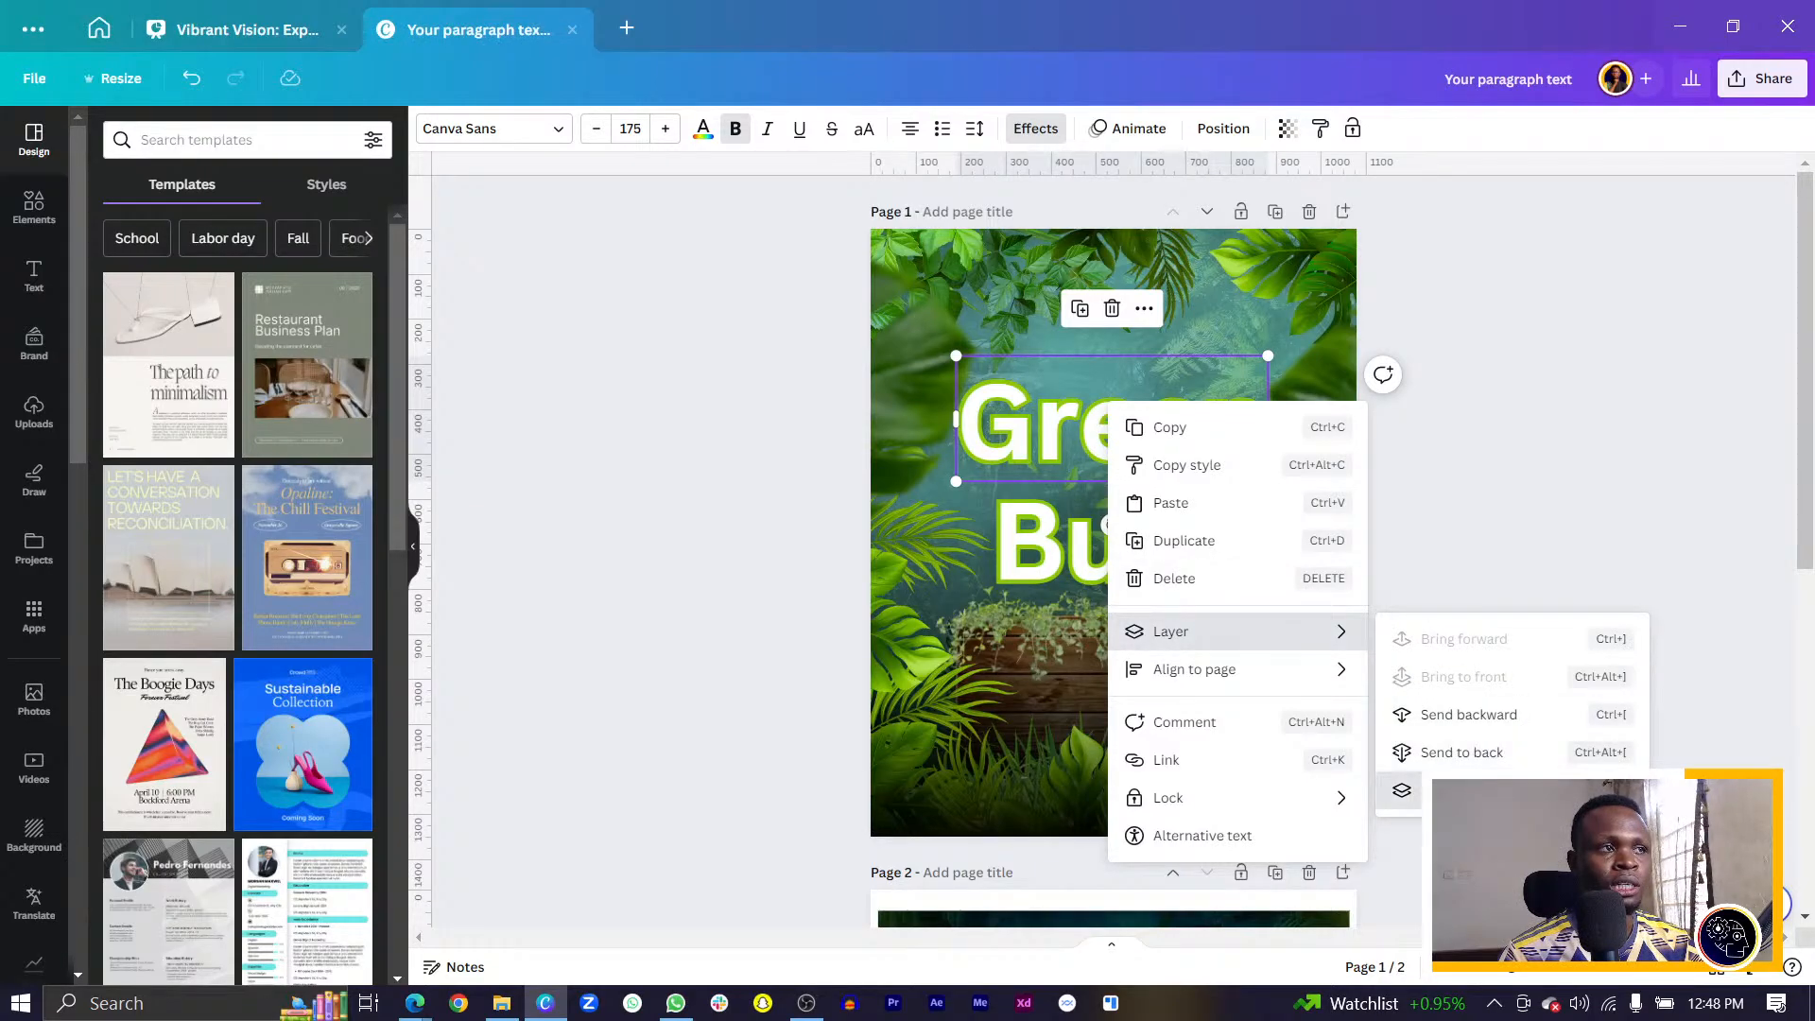
{"action": "left_click", "coordinate": [1402, 790]}
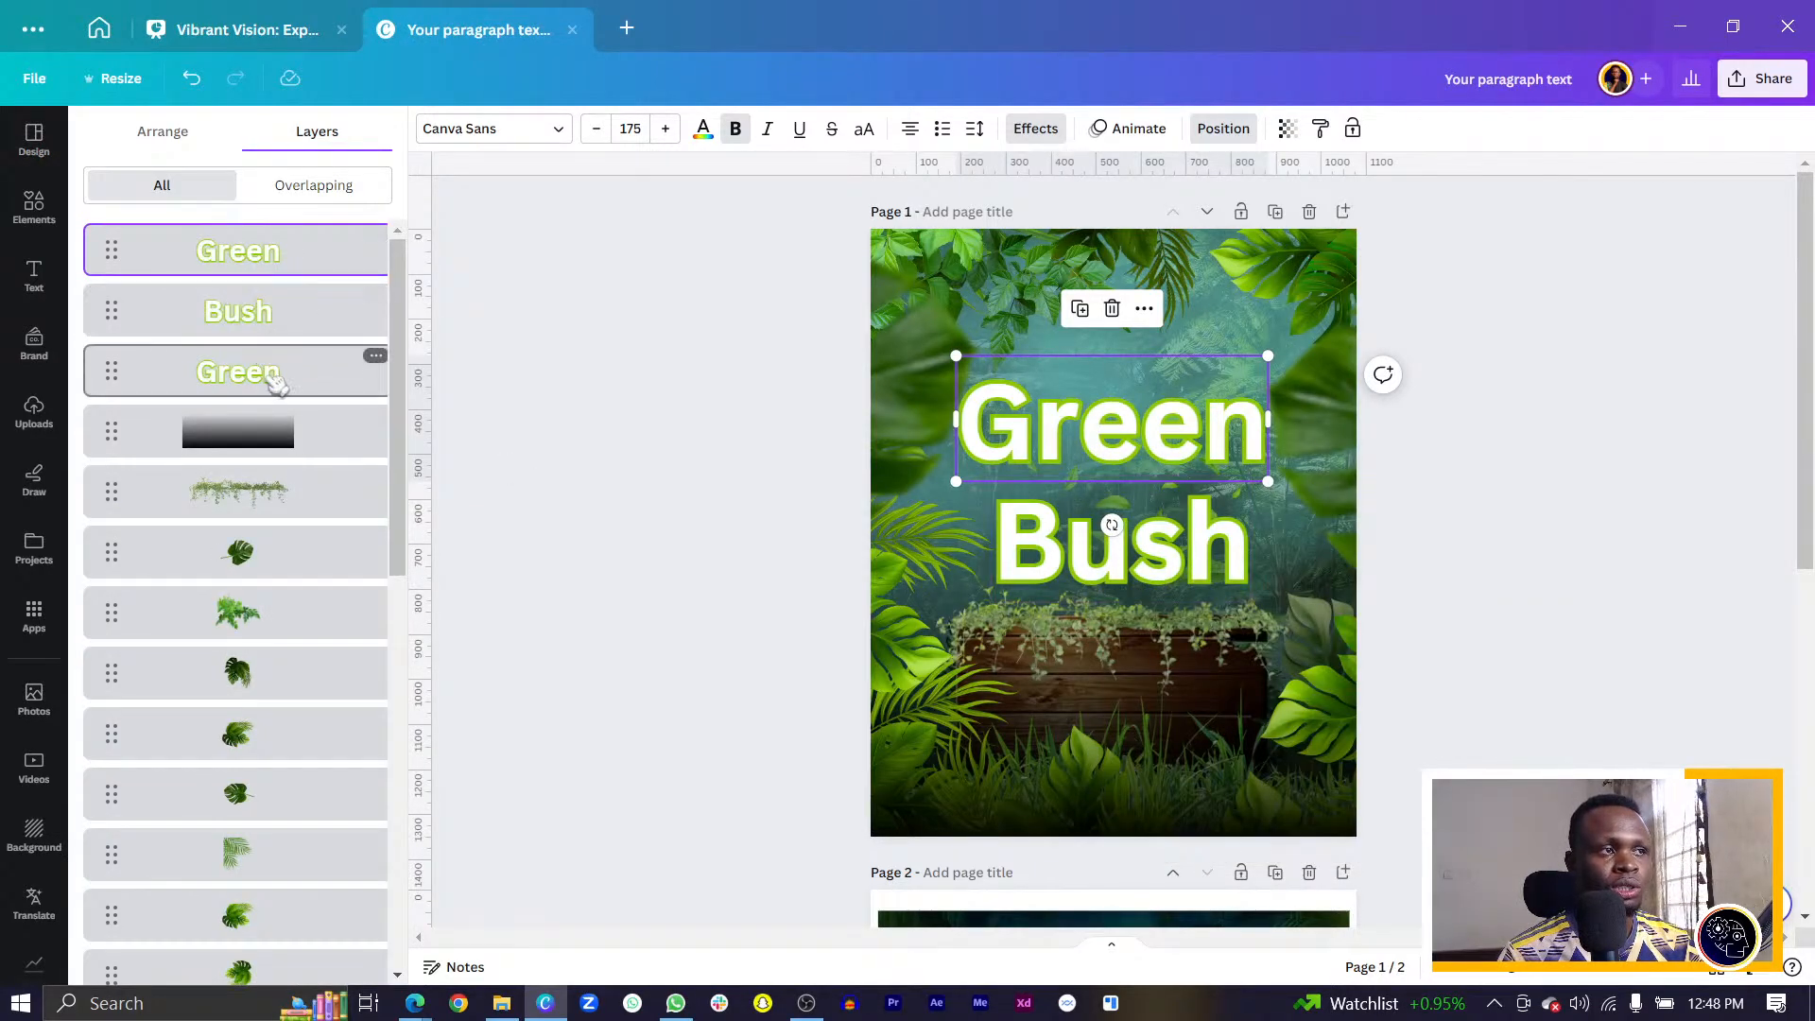
{"action": "left_click", "coordinate": [275, 380]}
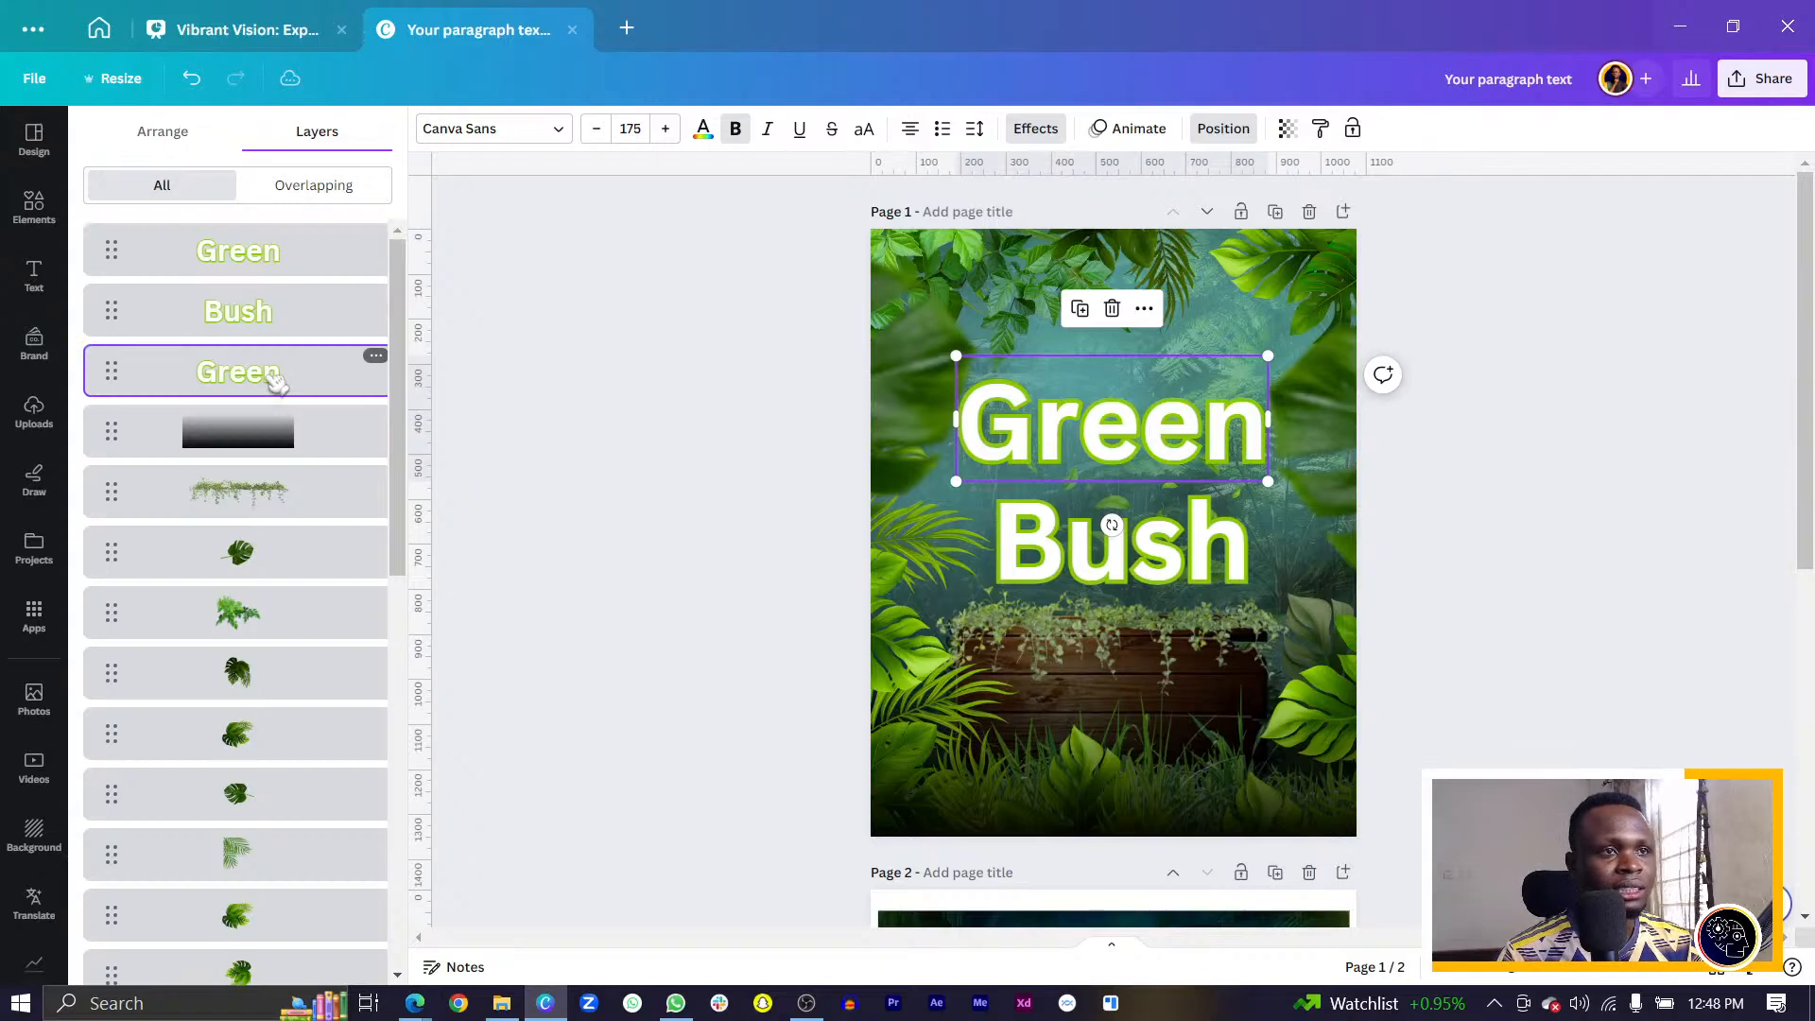
Give the lower "Green" text a black Shadow effect with offset 86 and blur 47.
{"action": "left_click", "coordinate": [1036, 130]}
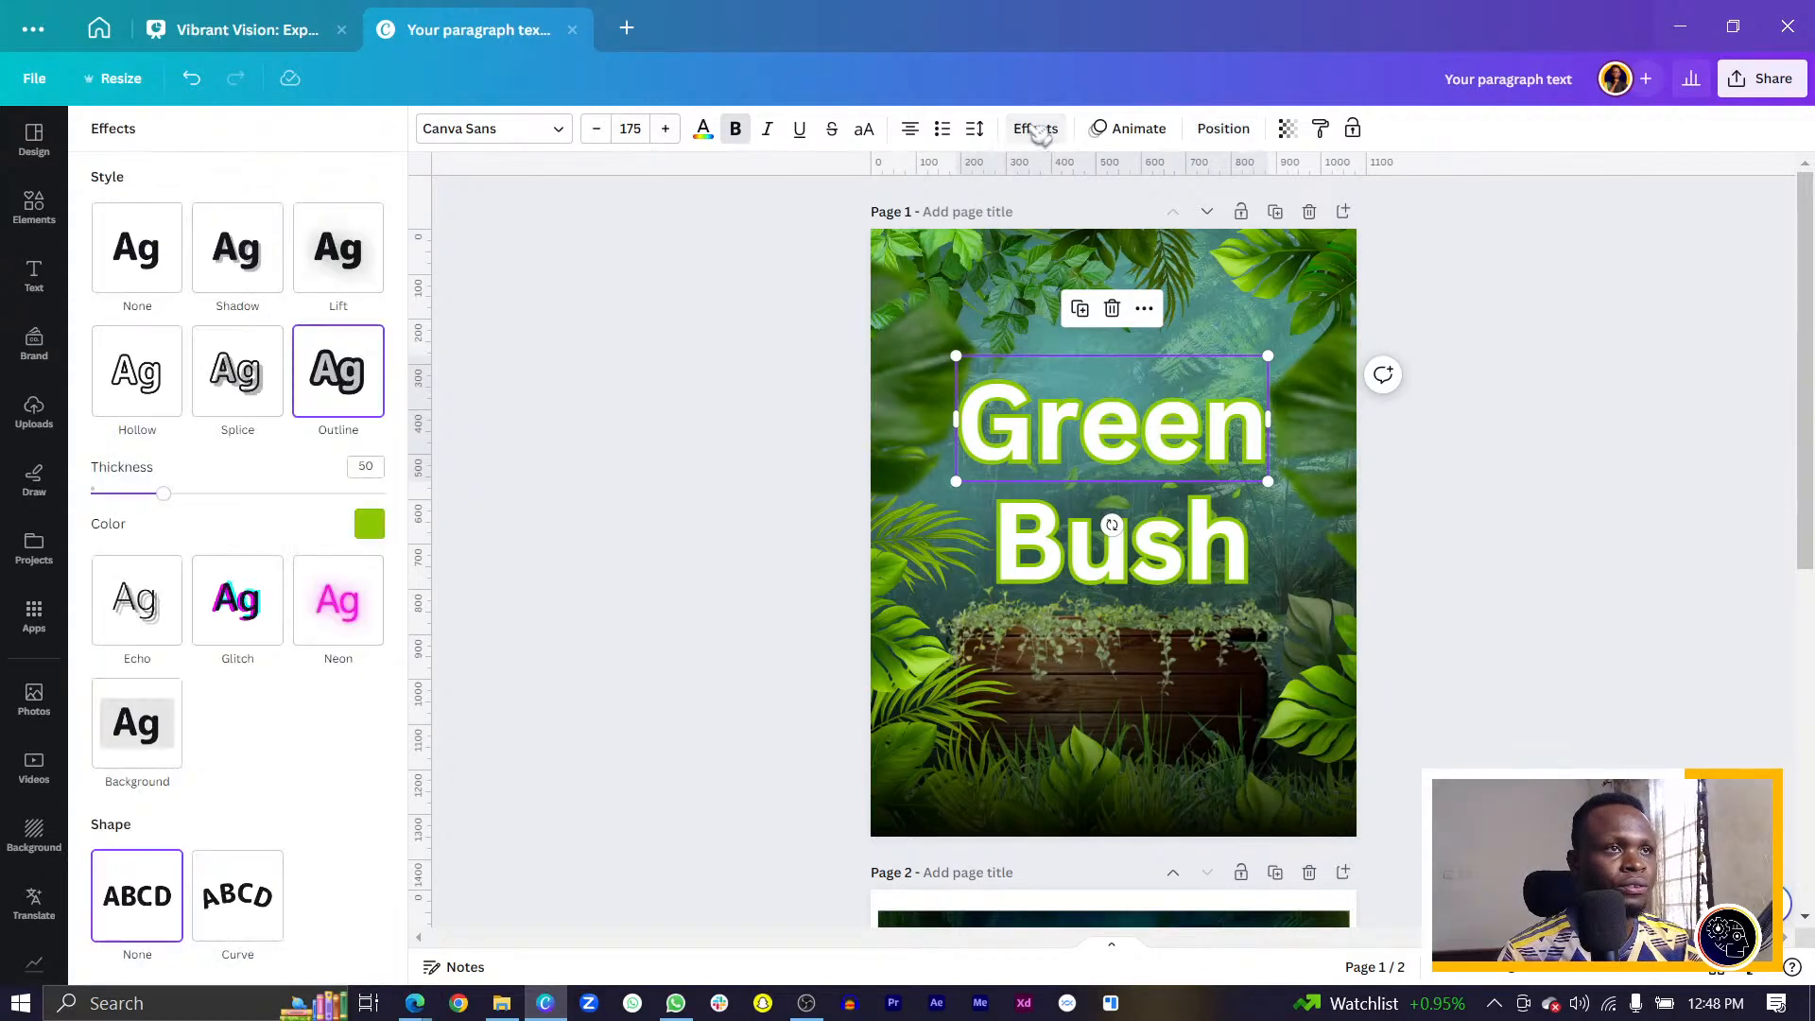
{"action": "left_click", "coordinate": [236, 254]}
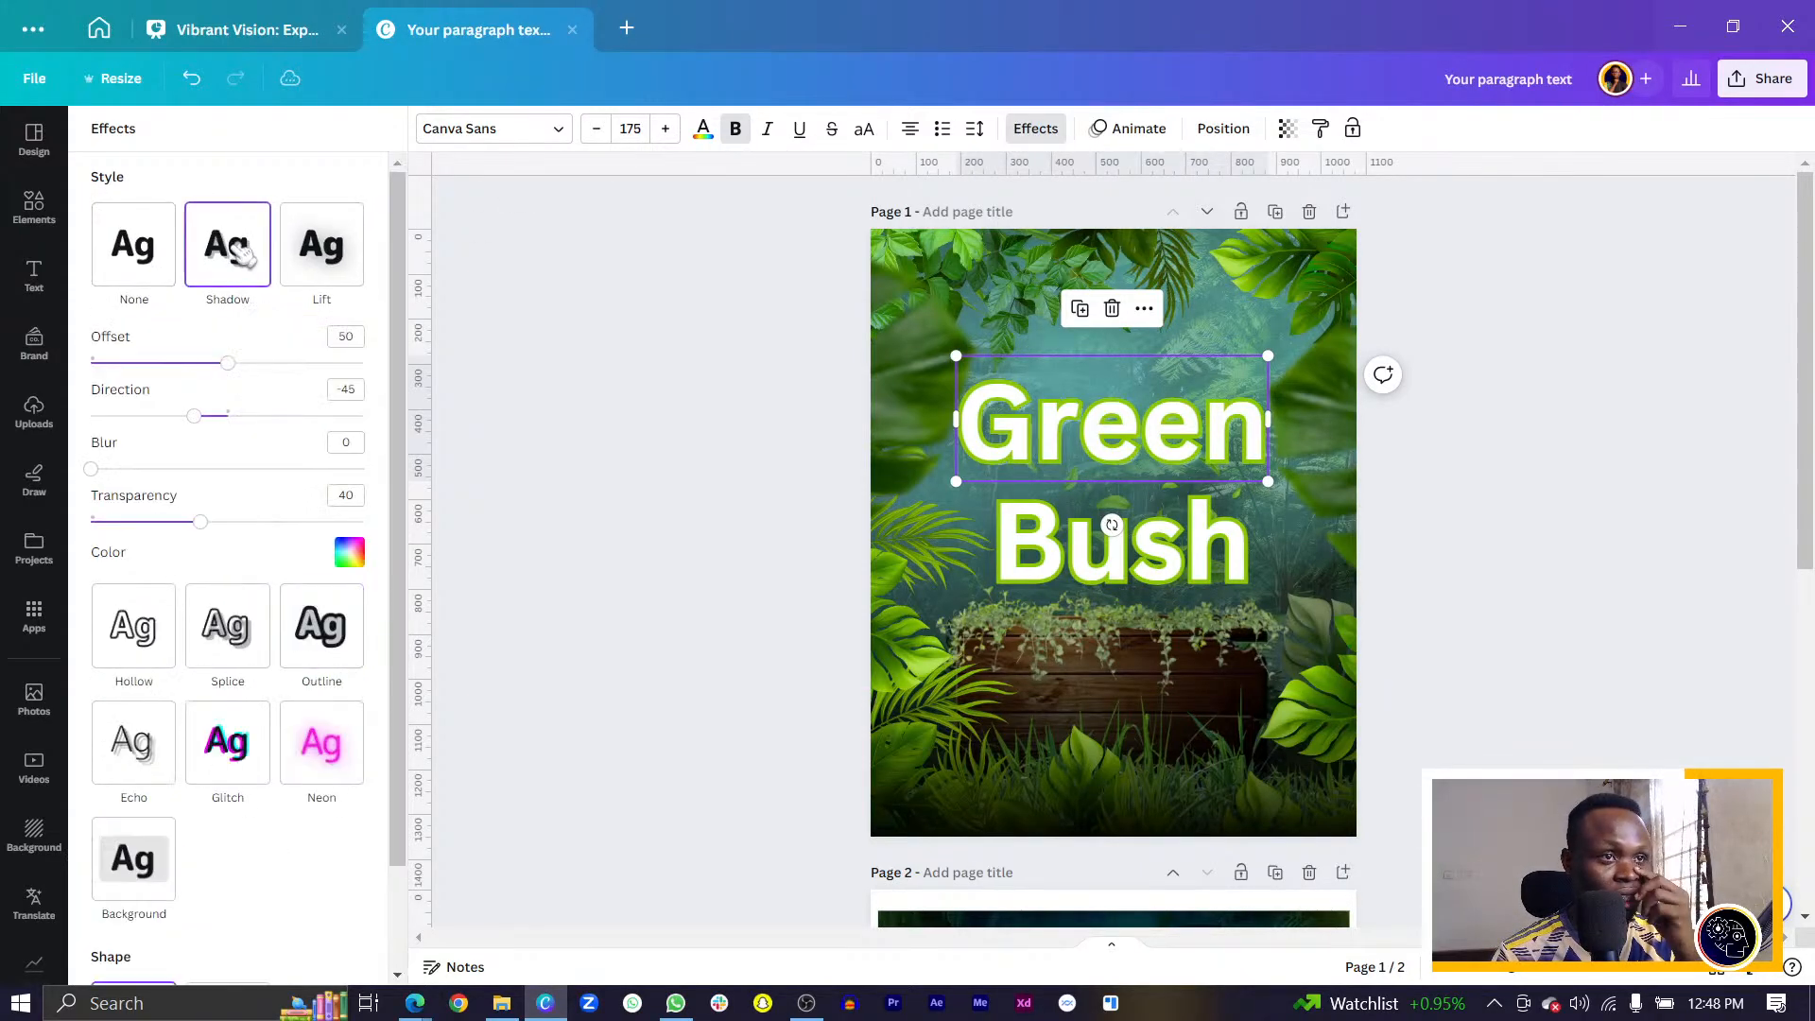
{"action": "left_click", "coordinate": [351, 554]}
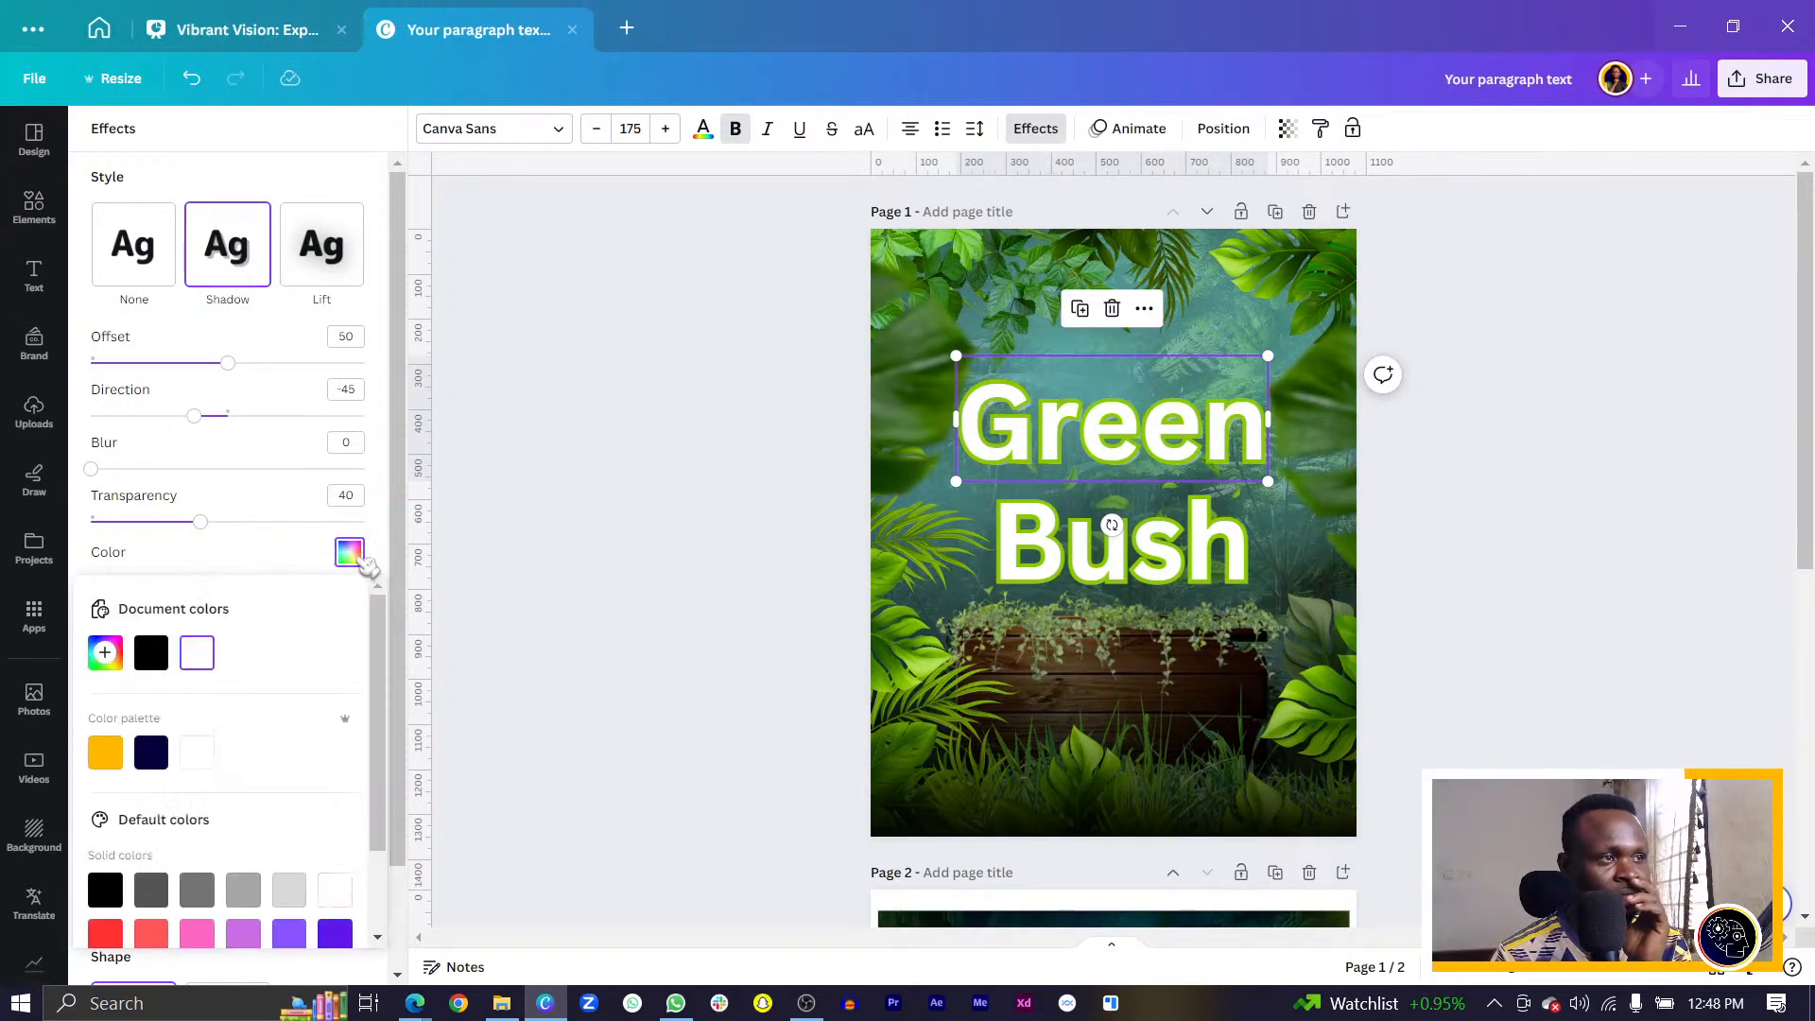
{"action": "left_click", "coordinate": [154, 654]}
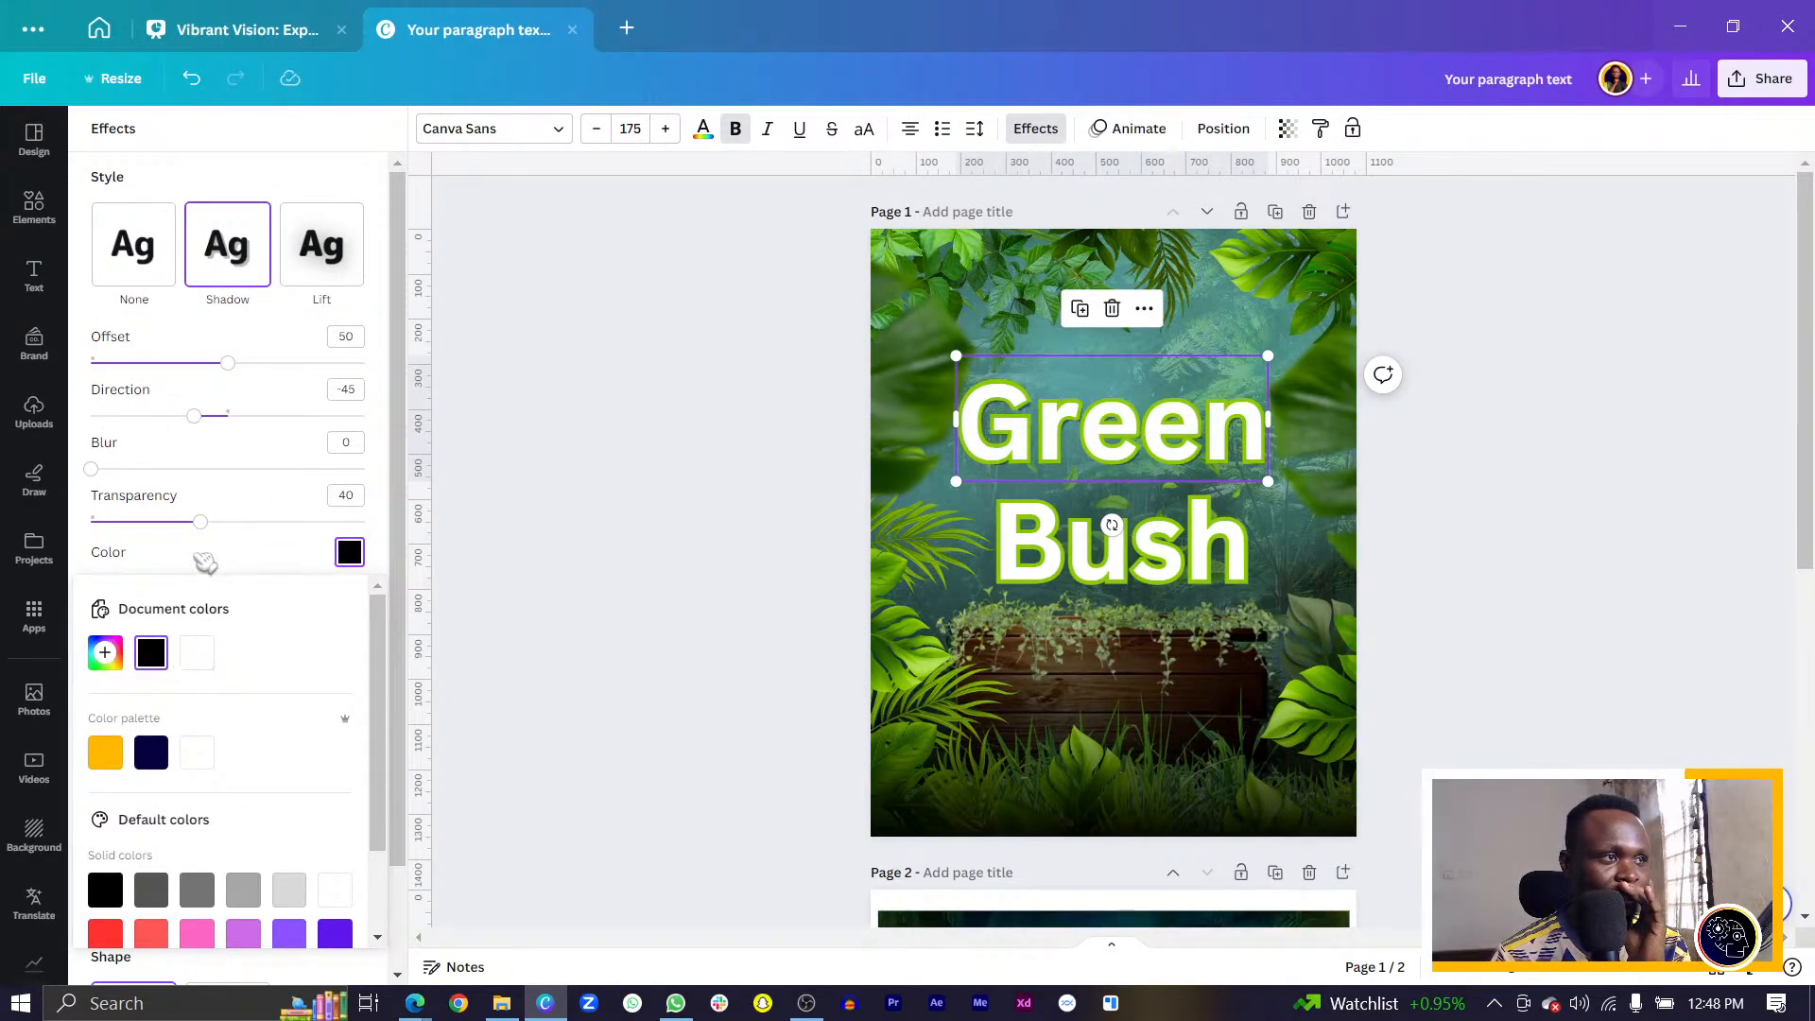
{"action": "left_click_drag", "start_coordinate": [225, 368], "coordinate": [326, 365]}
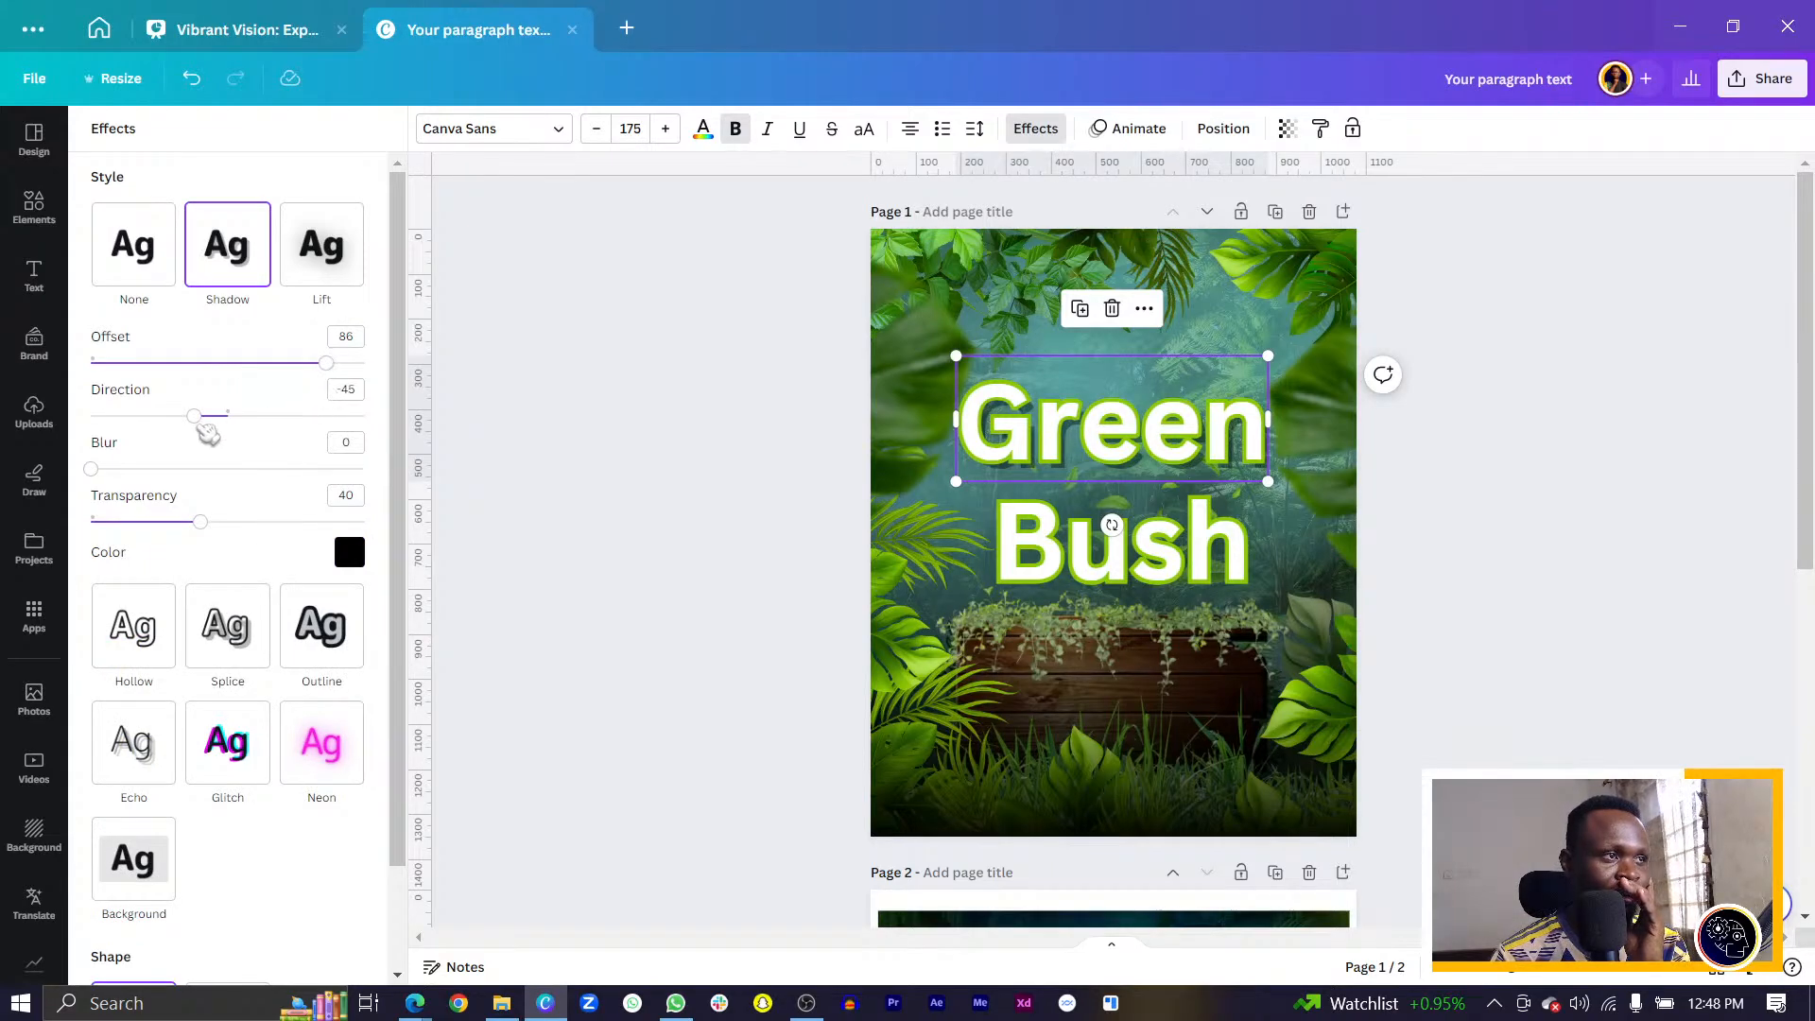
{"action": "left_click_drag", "start_coordinate": [91, 469], "coordinate": [219, 469]}
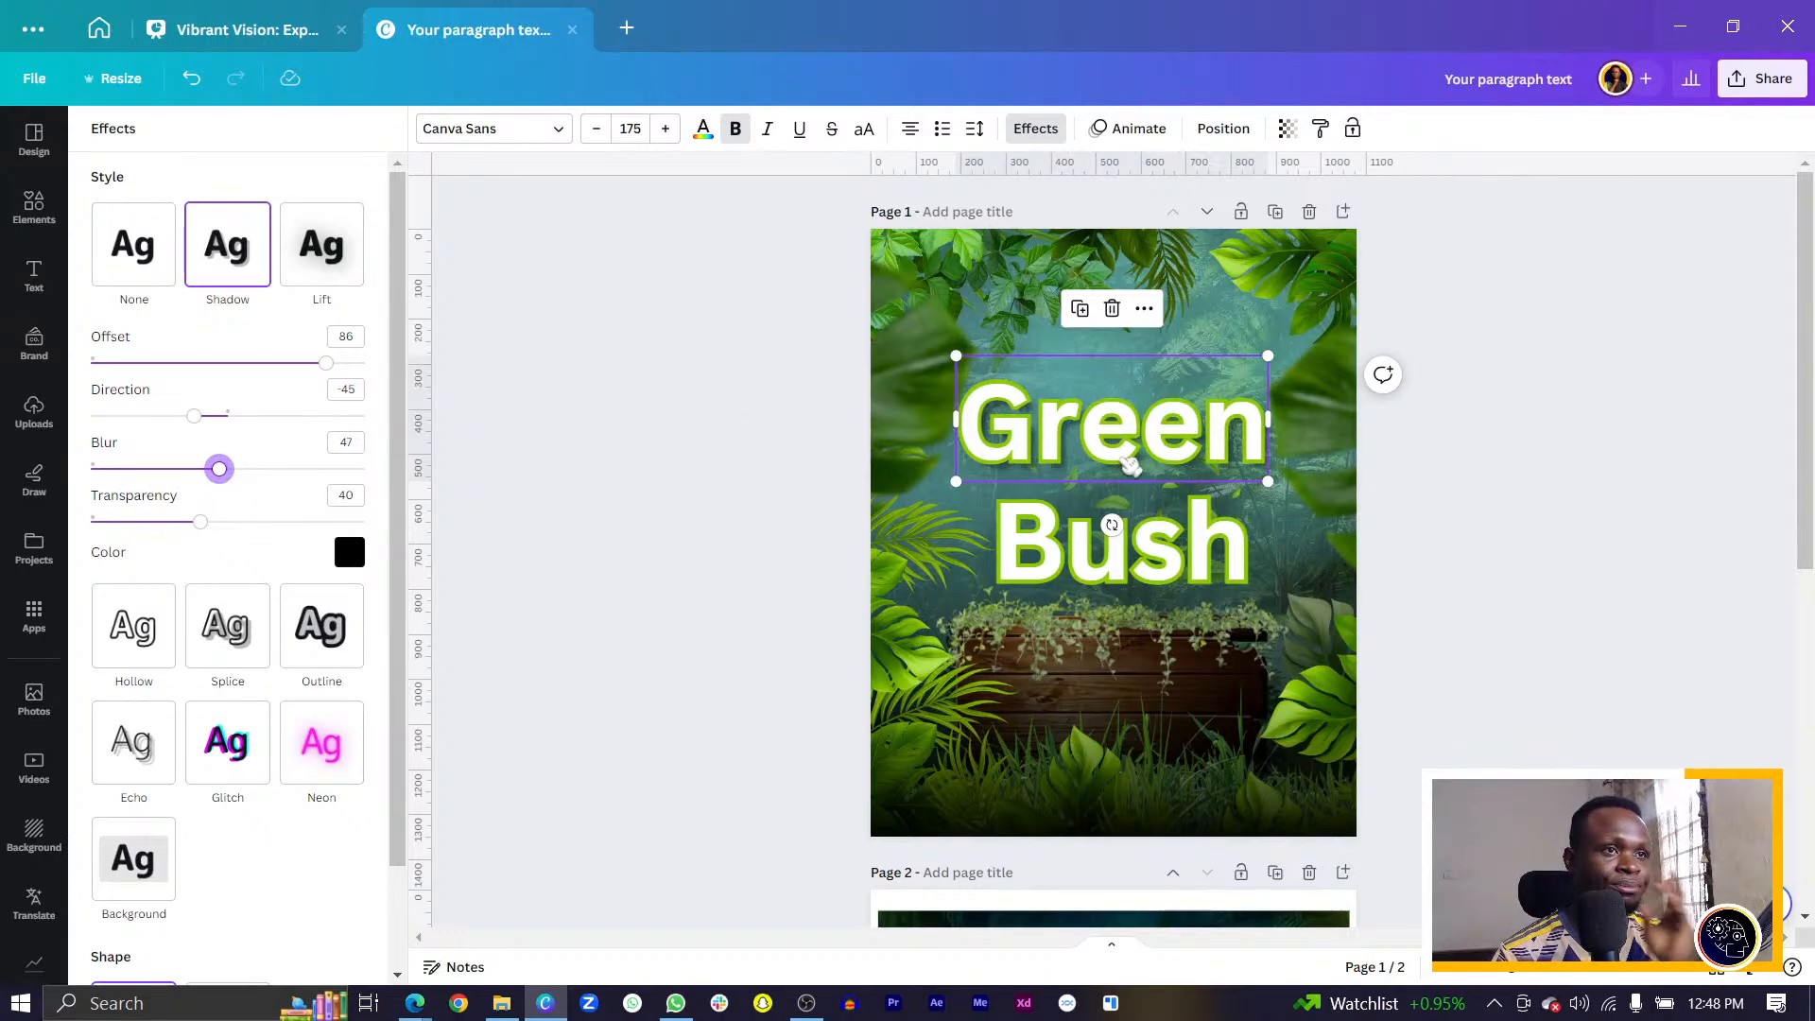
{"action": "left_click", "coordinate": [1518, 481]}
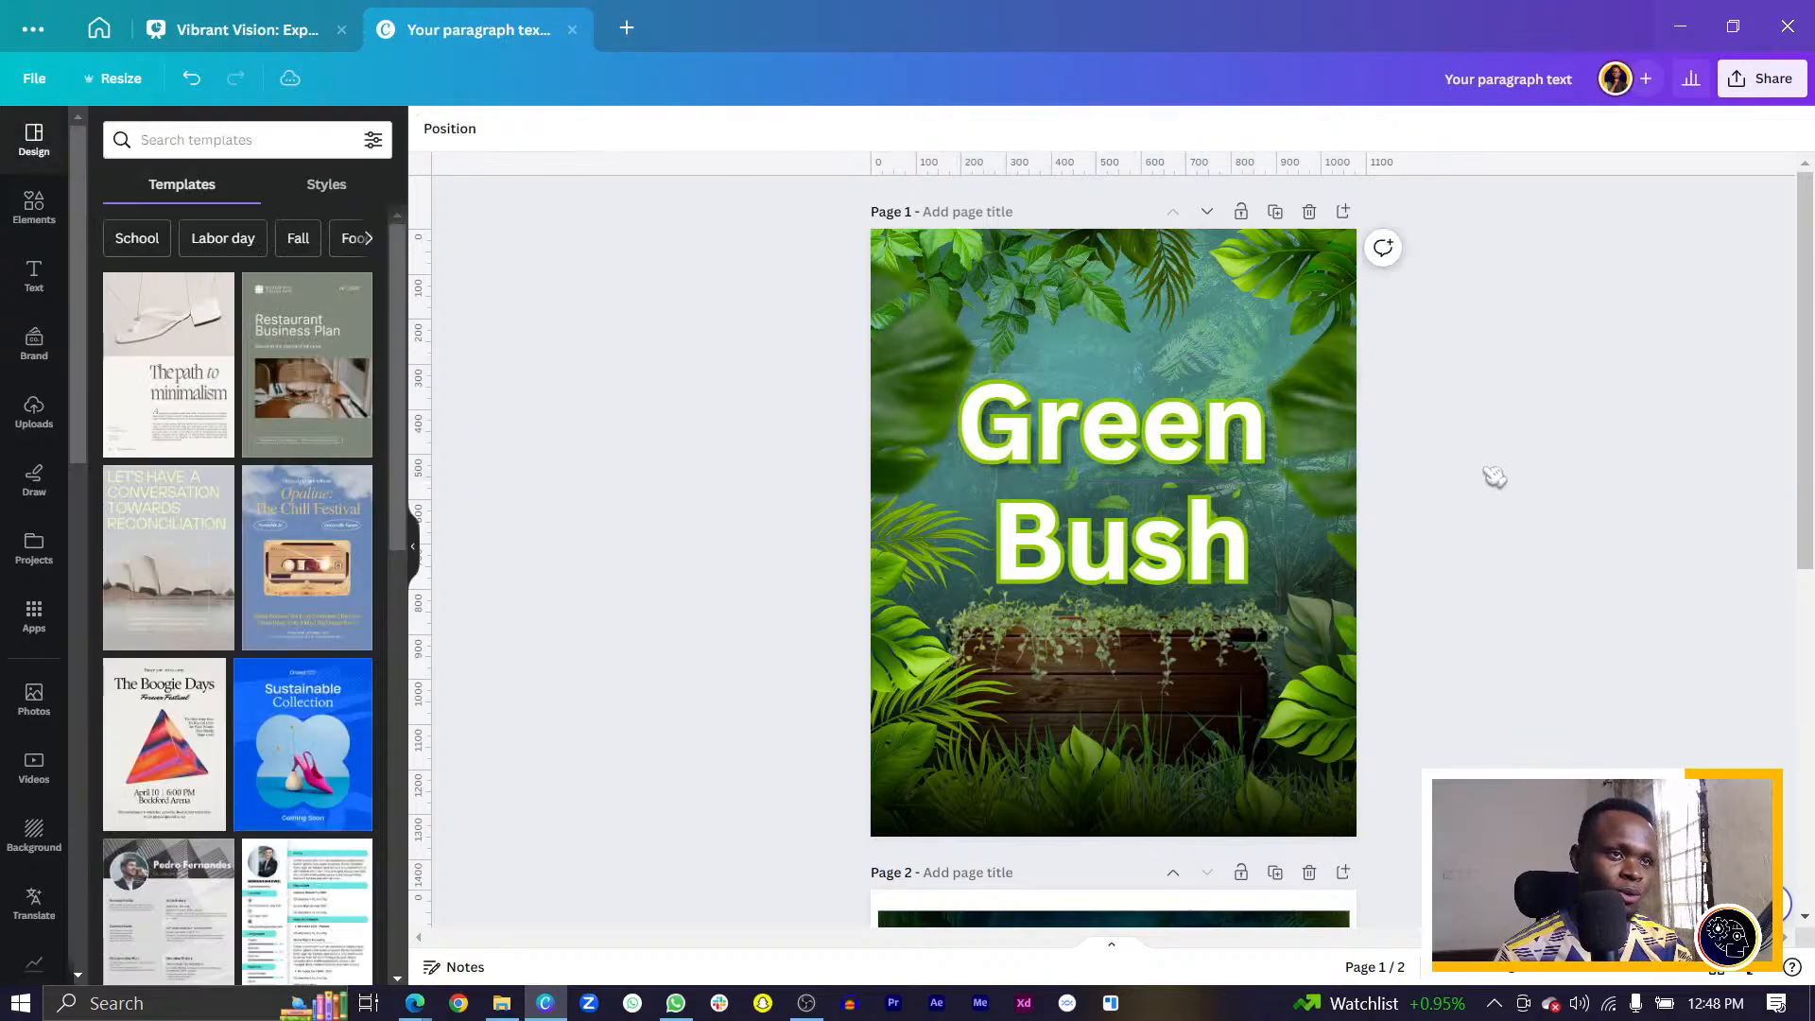
Apply the Curve shape to the outlined top "Green" text with a curve value of 53.
{"action": "left_click", "coordinate": [1227, 438]}
{"action": "left_click", "coordinate": [1035, 128]}
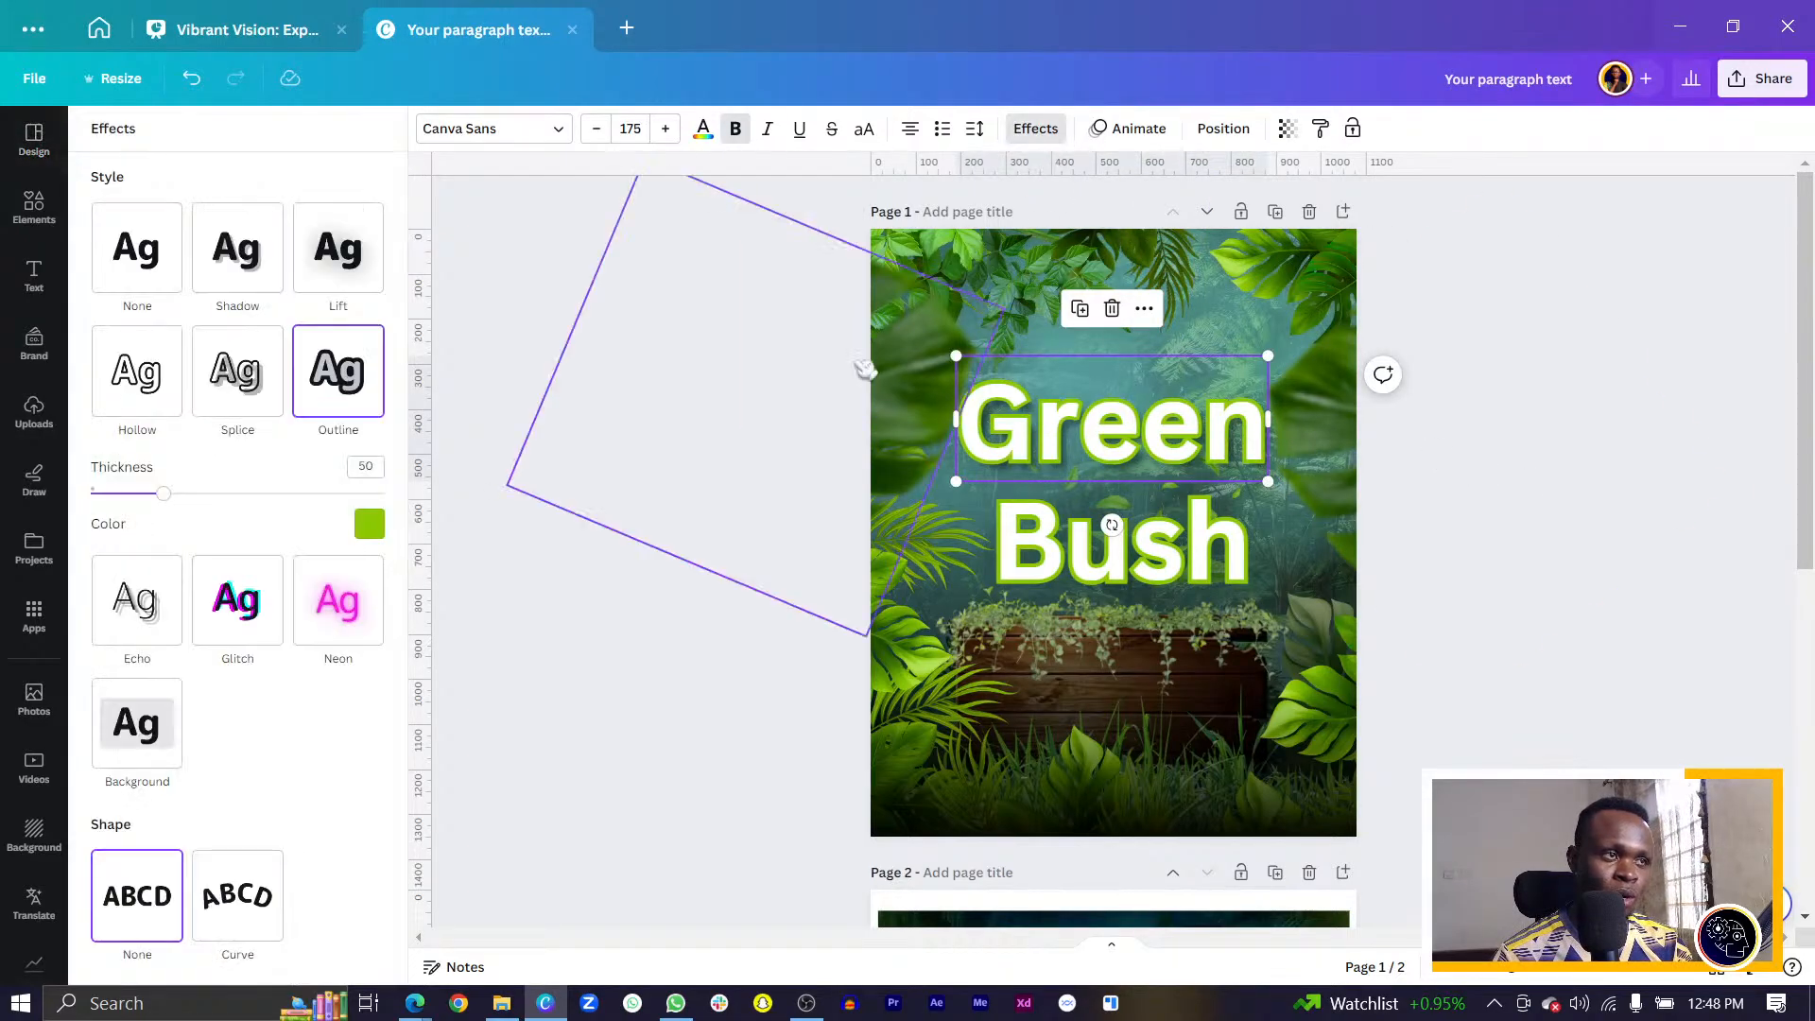
{"action": "left_click", "coordinate": [260, 903]}
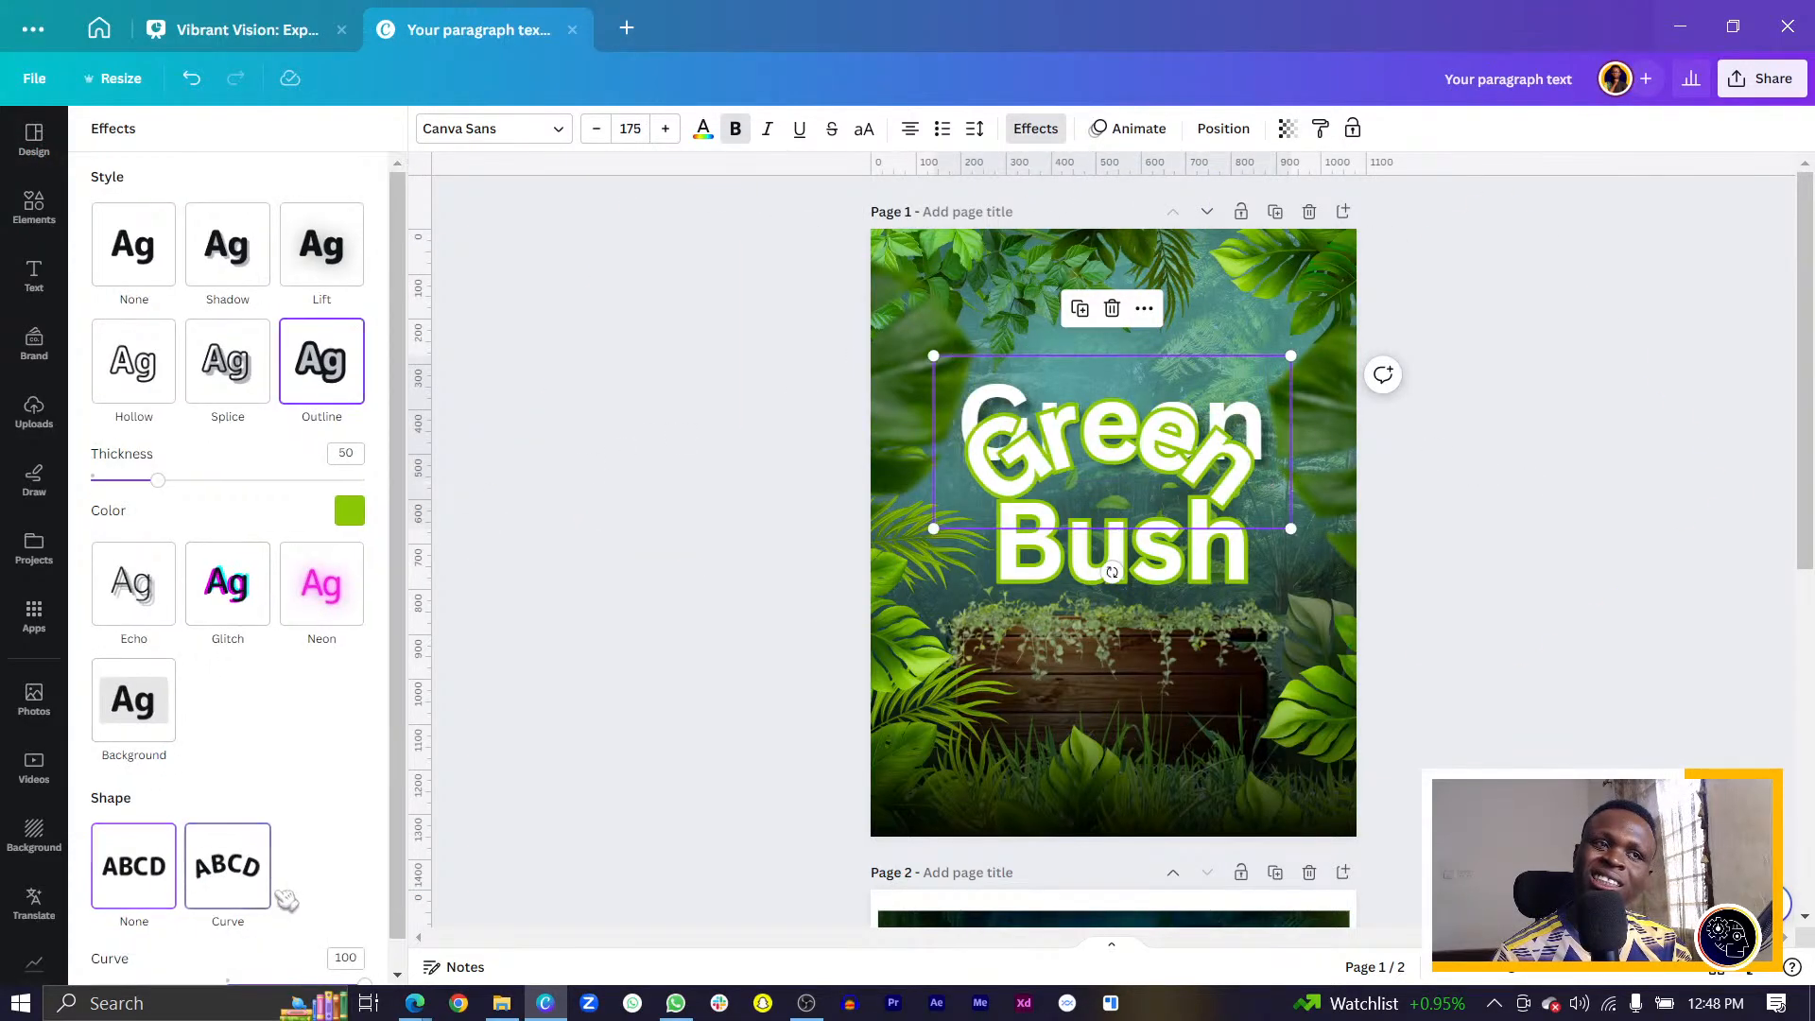
{"action": "scroll", "coordinate": [263, 779], "scroll_direction": "down", "scroll_amount": 1}
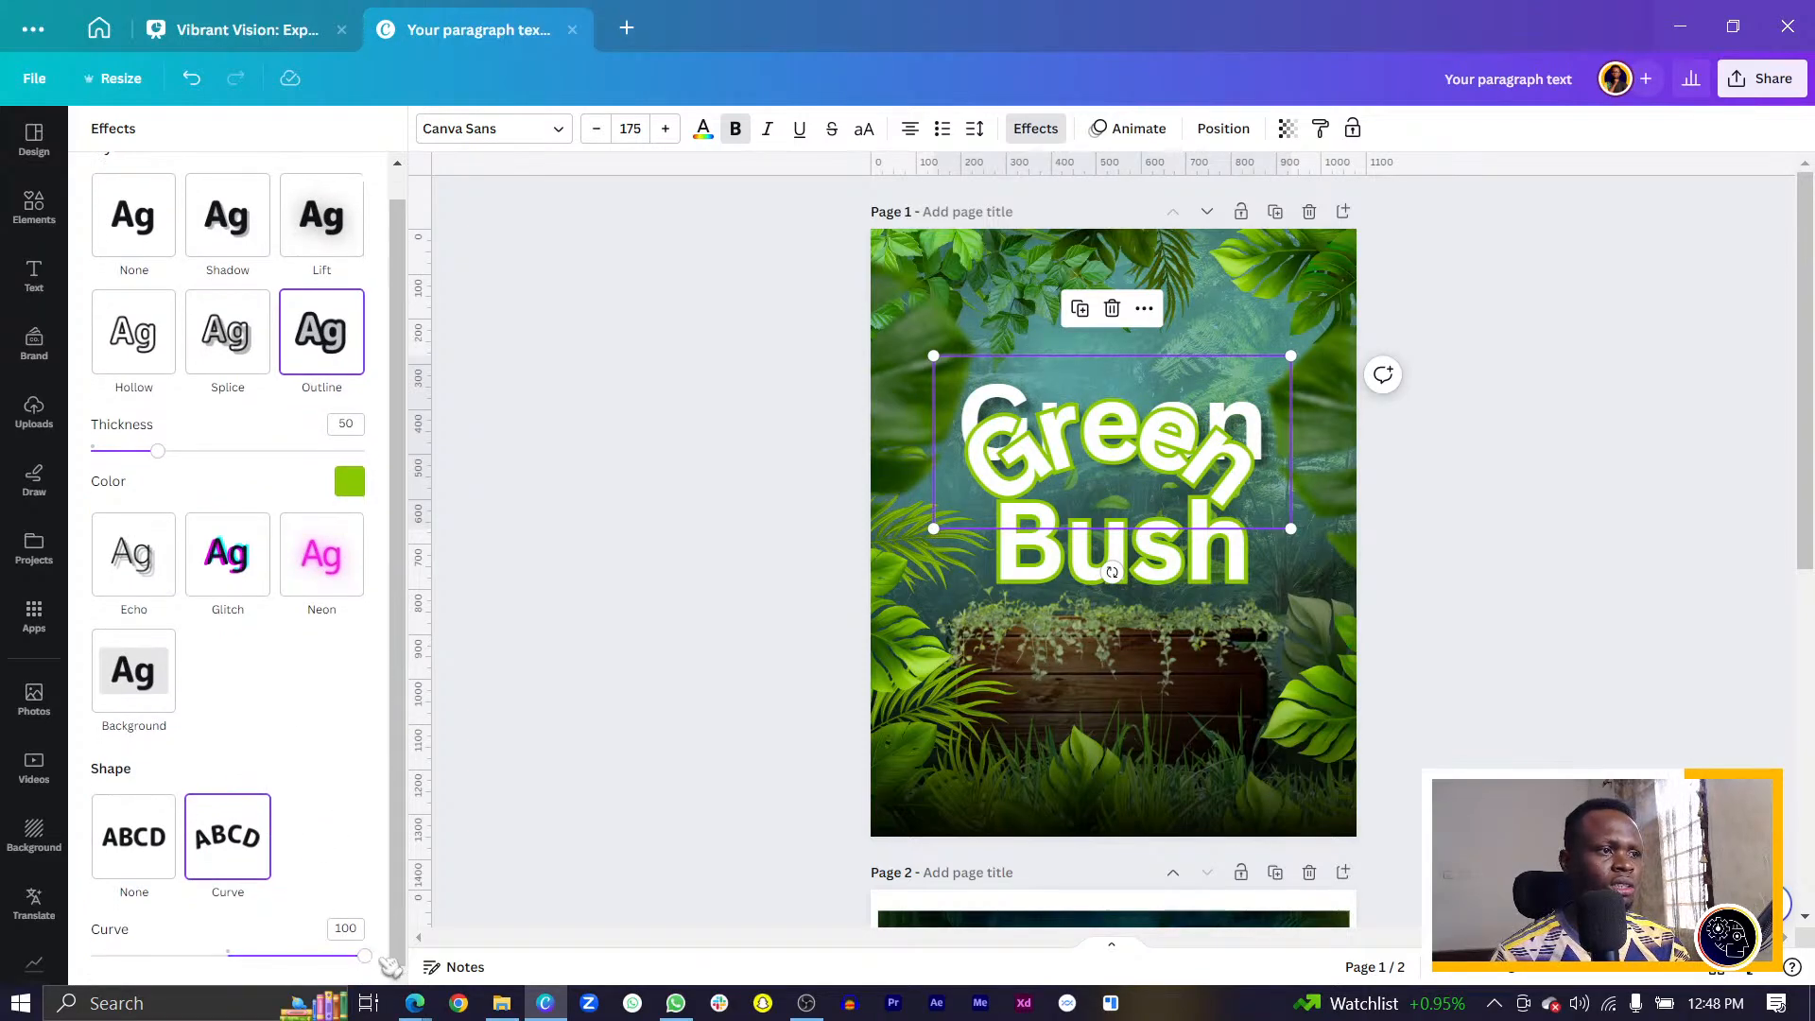
{"action": "left_click_drag", "start_coordinate": [376, 959], "coordinate": [301, 955]}
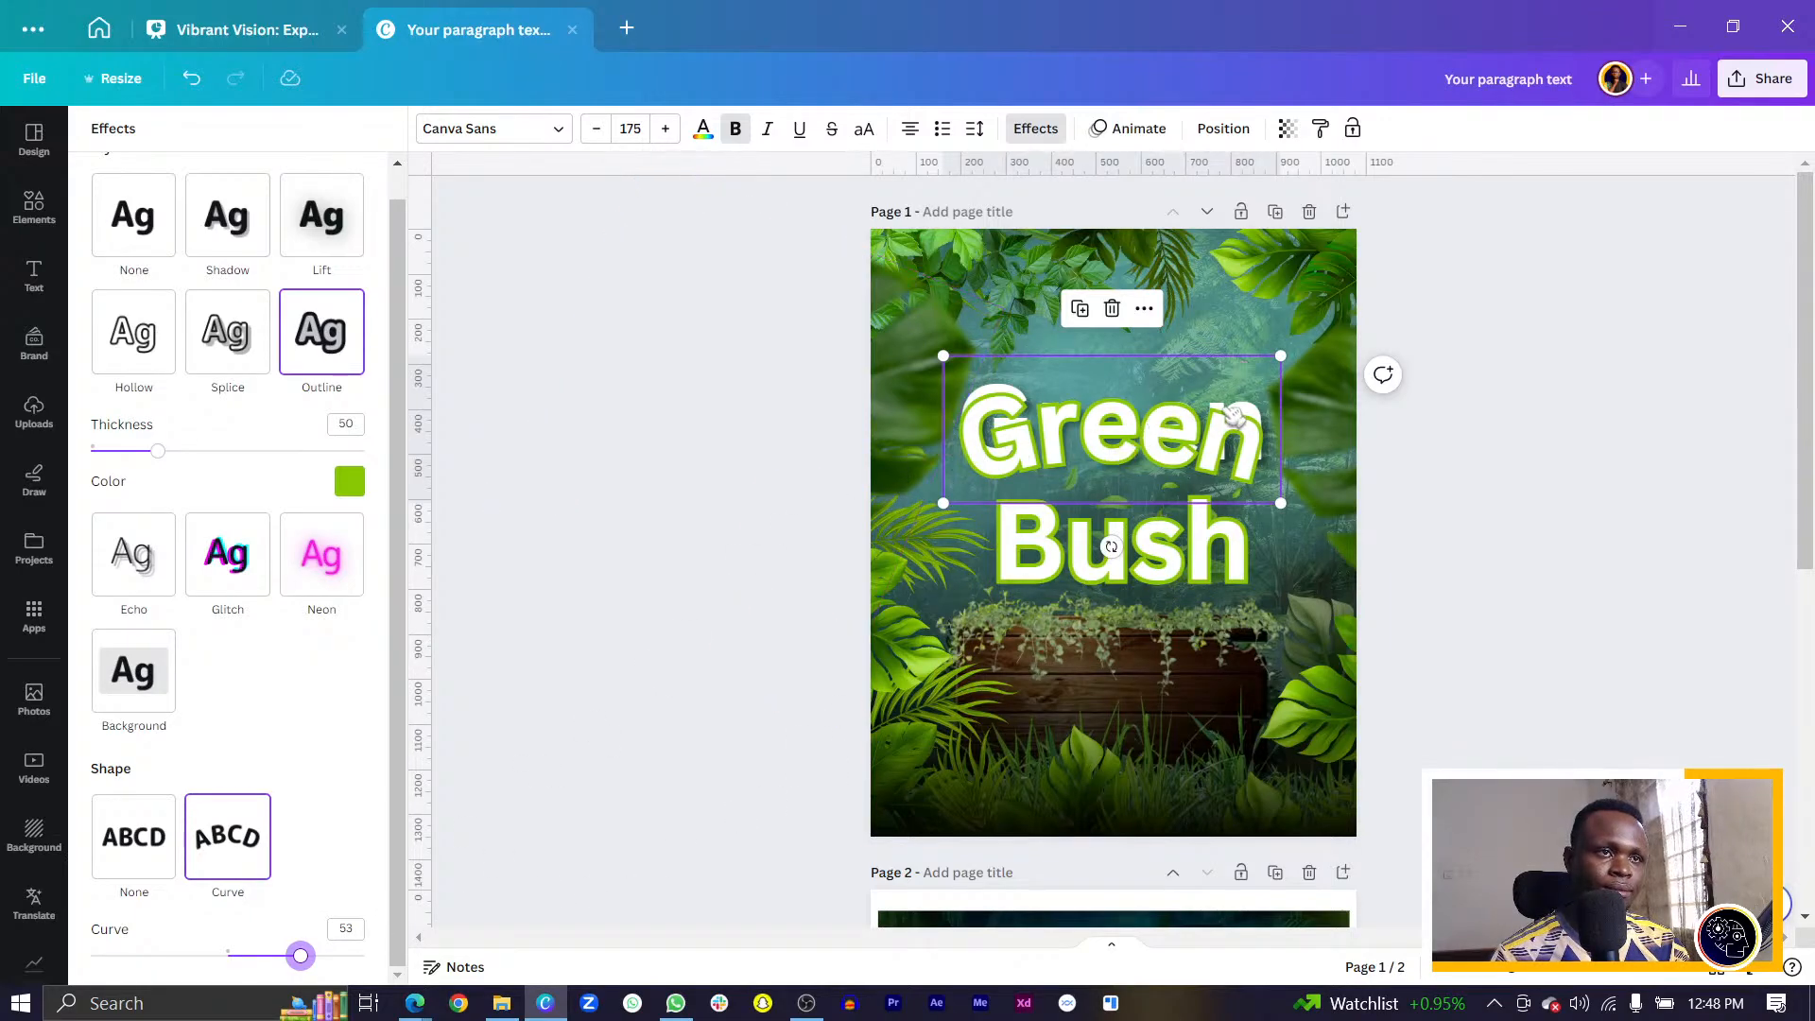
Curve the shadowed lower "Green" text to match the arc of the outlined copy above it.
{"action": "left_click", "coordinate": [227, 215]}
{"action": "scroll", "coordinate": [242, 762], "scroll_direction": "down", "scroll_amount": 2}
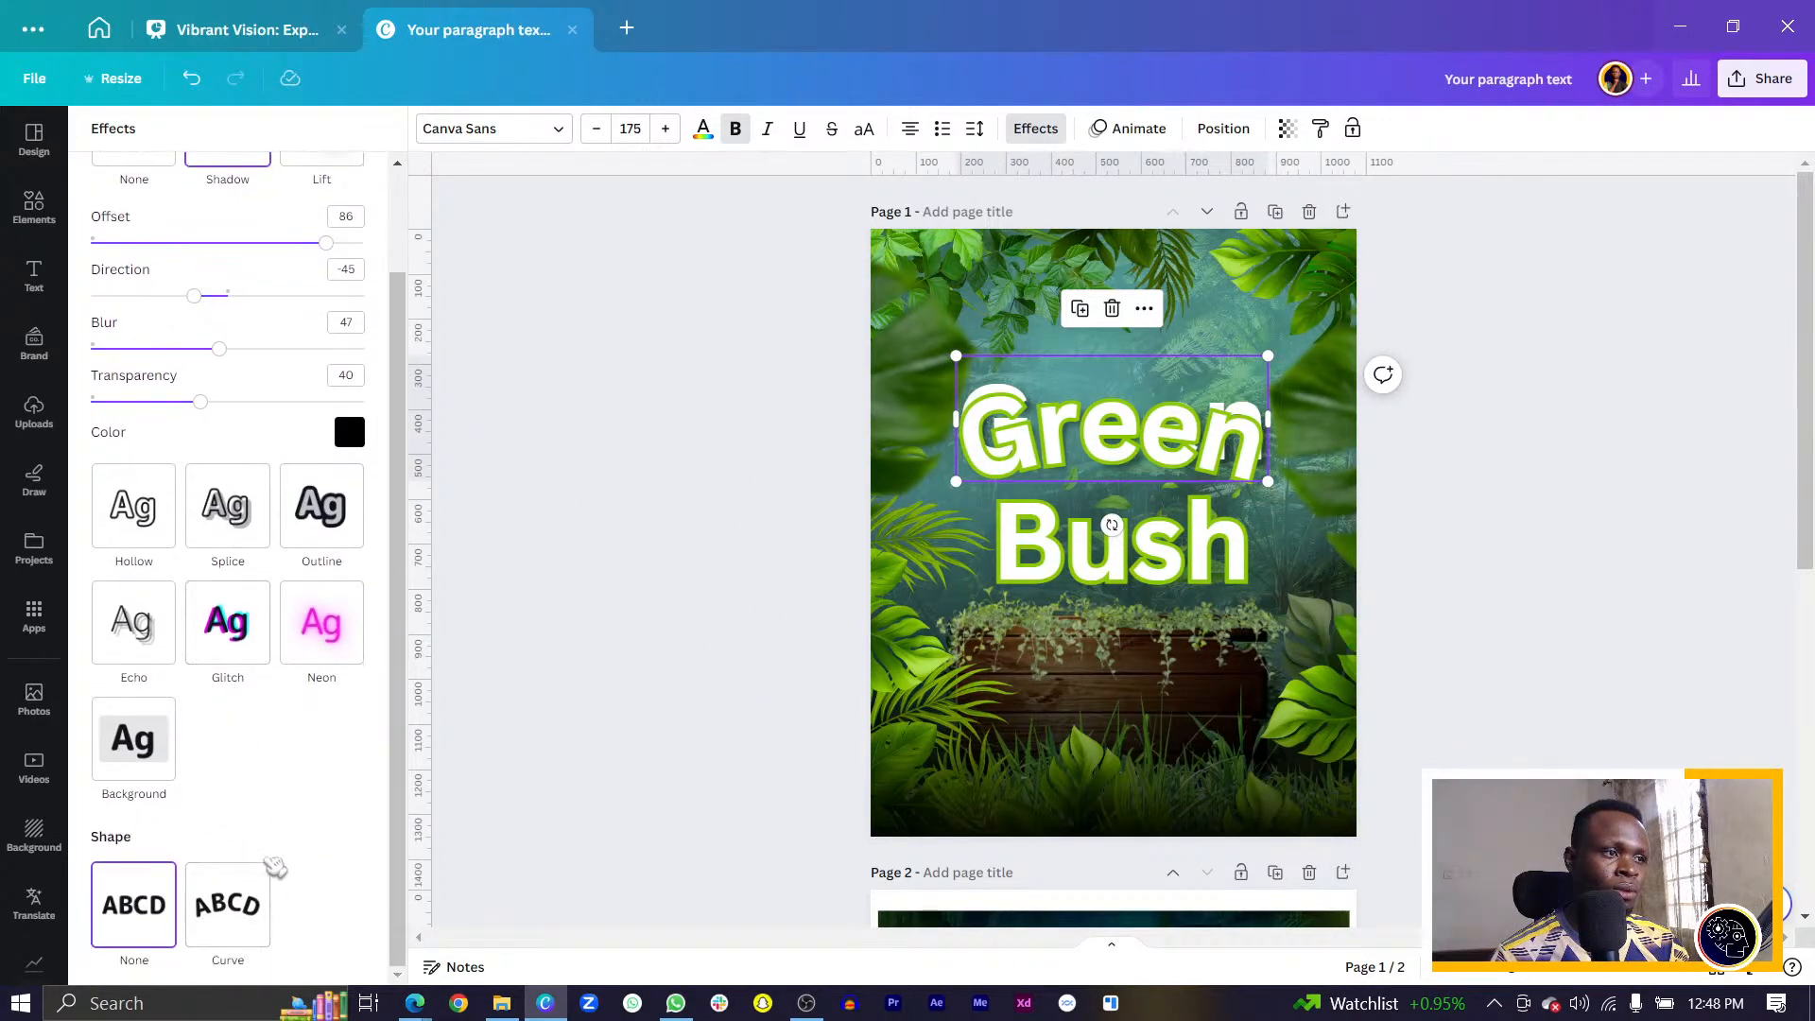
{"action": "left_click", "coordinate": [227, 903]}
{"action": "scroll", "coordinate": [319, 838], "scroll_direction": "down", "scroll_amount": 1}
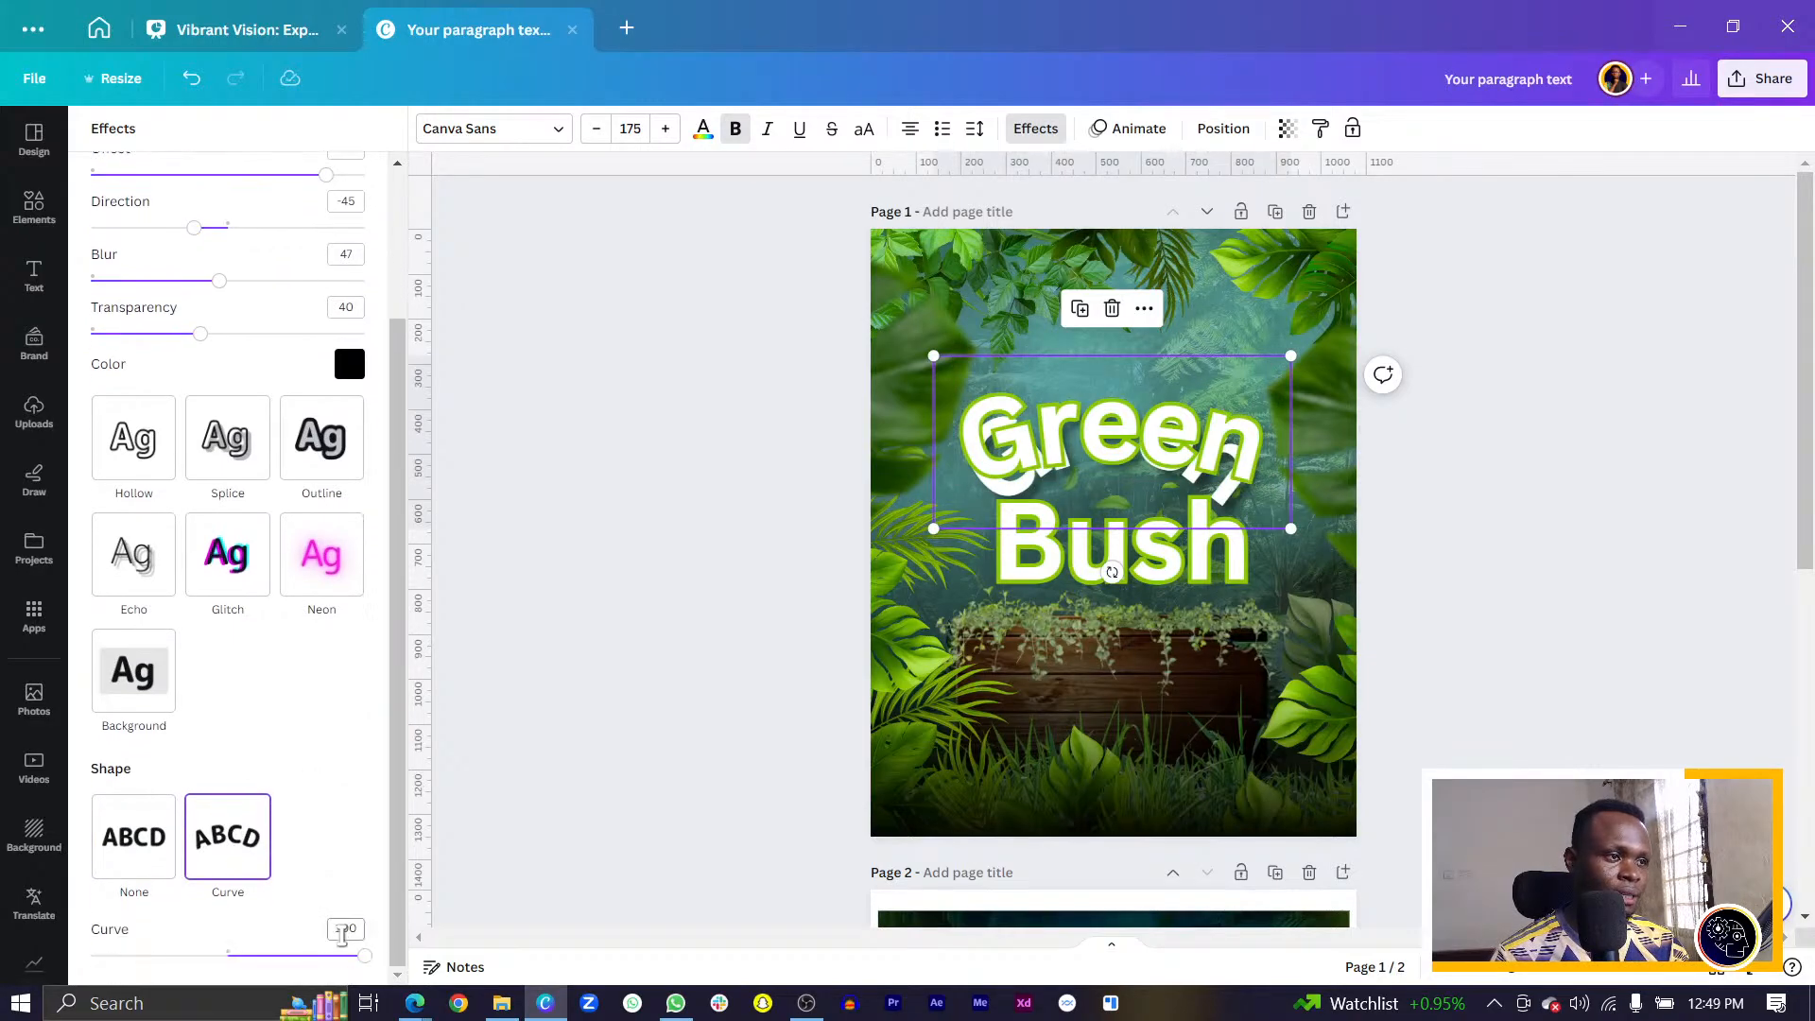
{"action": "key", "text": "Return"}
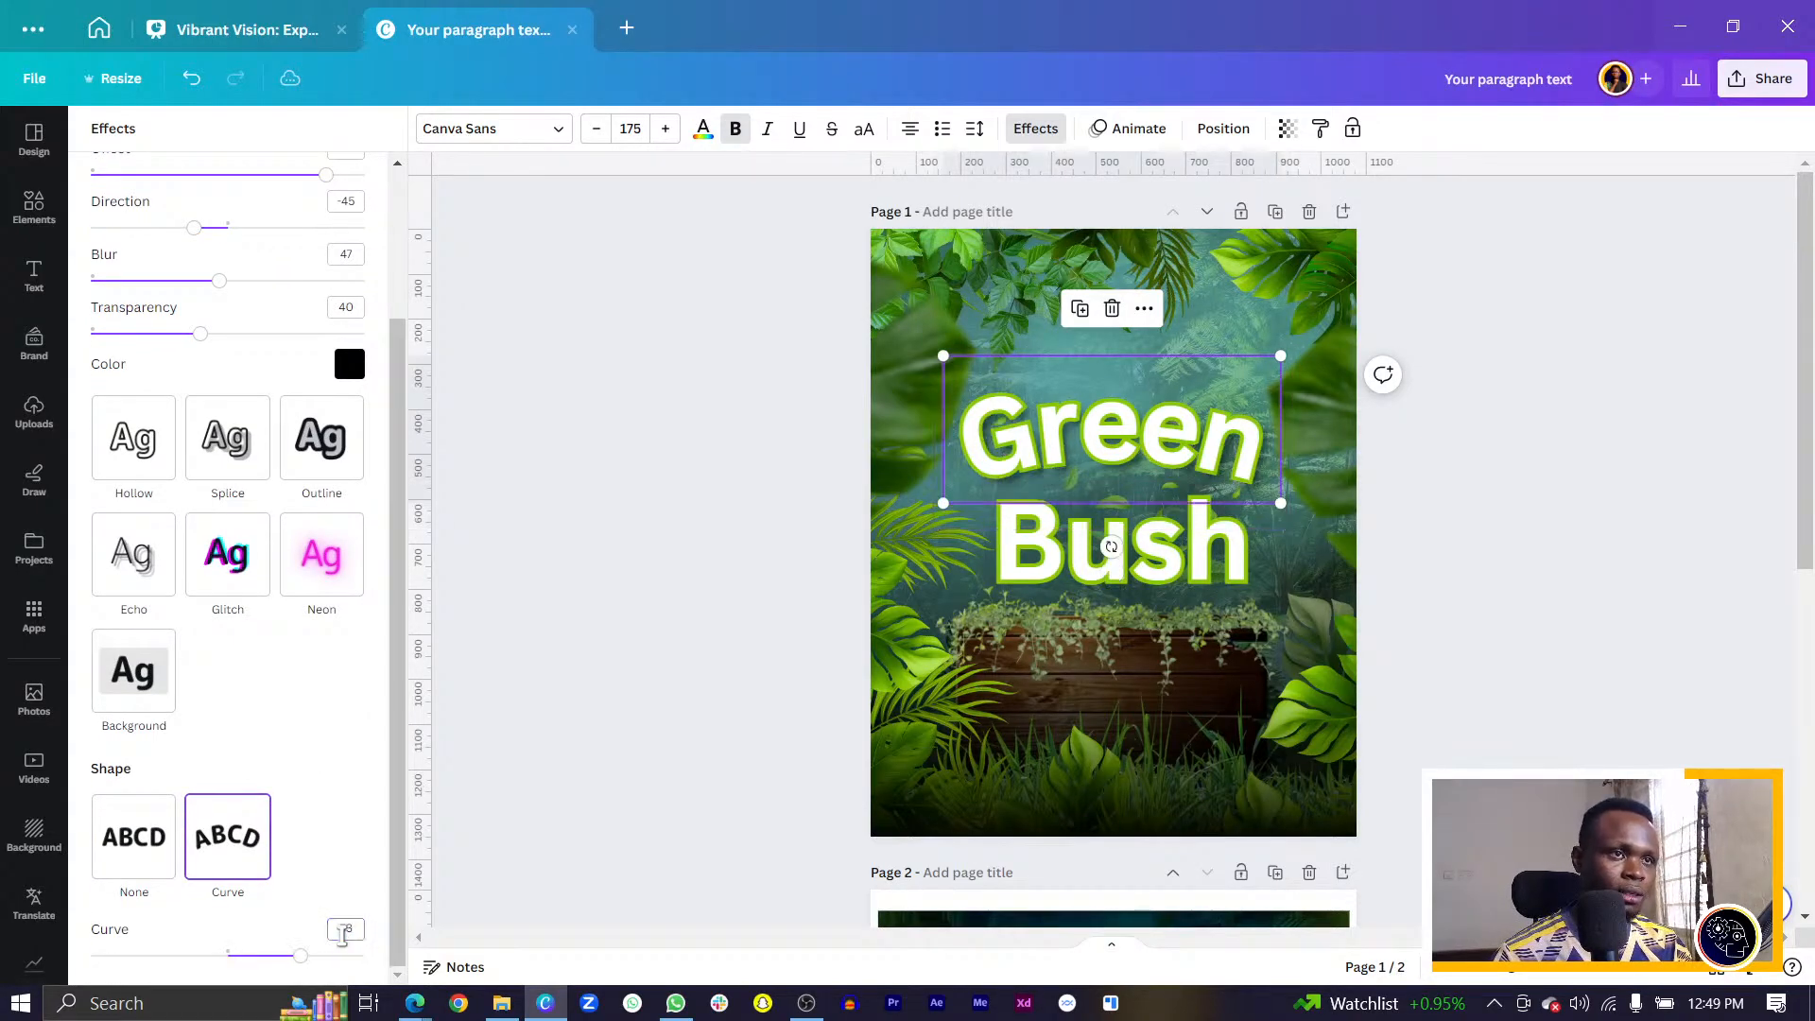
{"action": "left_click", "coordinate": [1503, 668]}
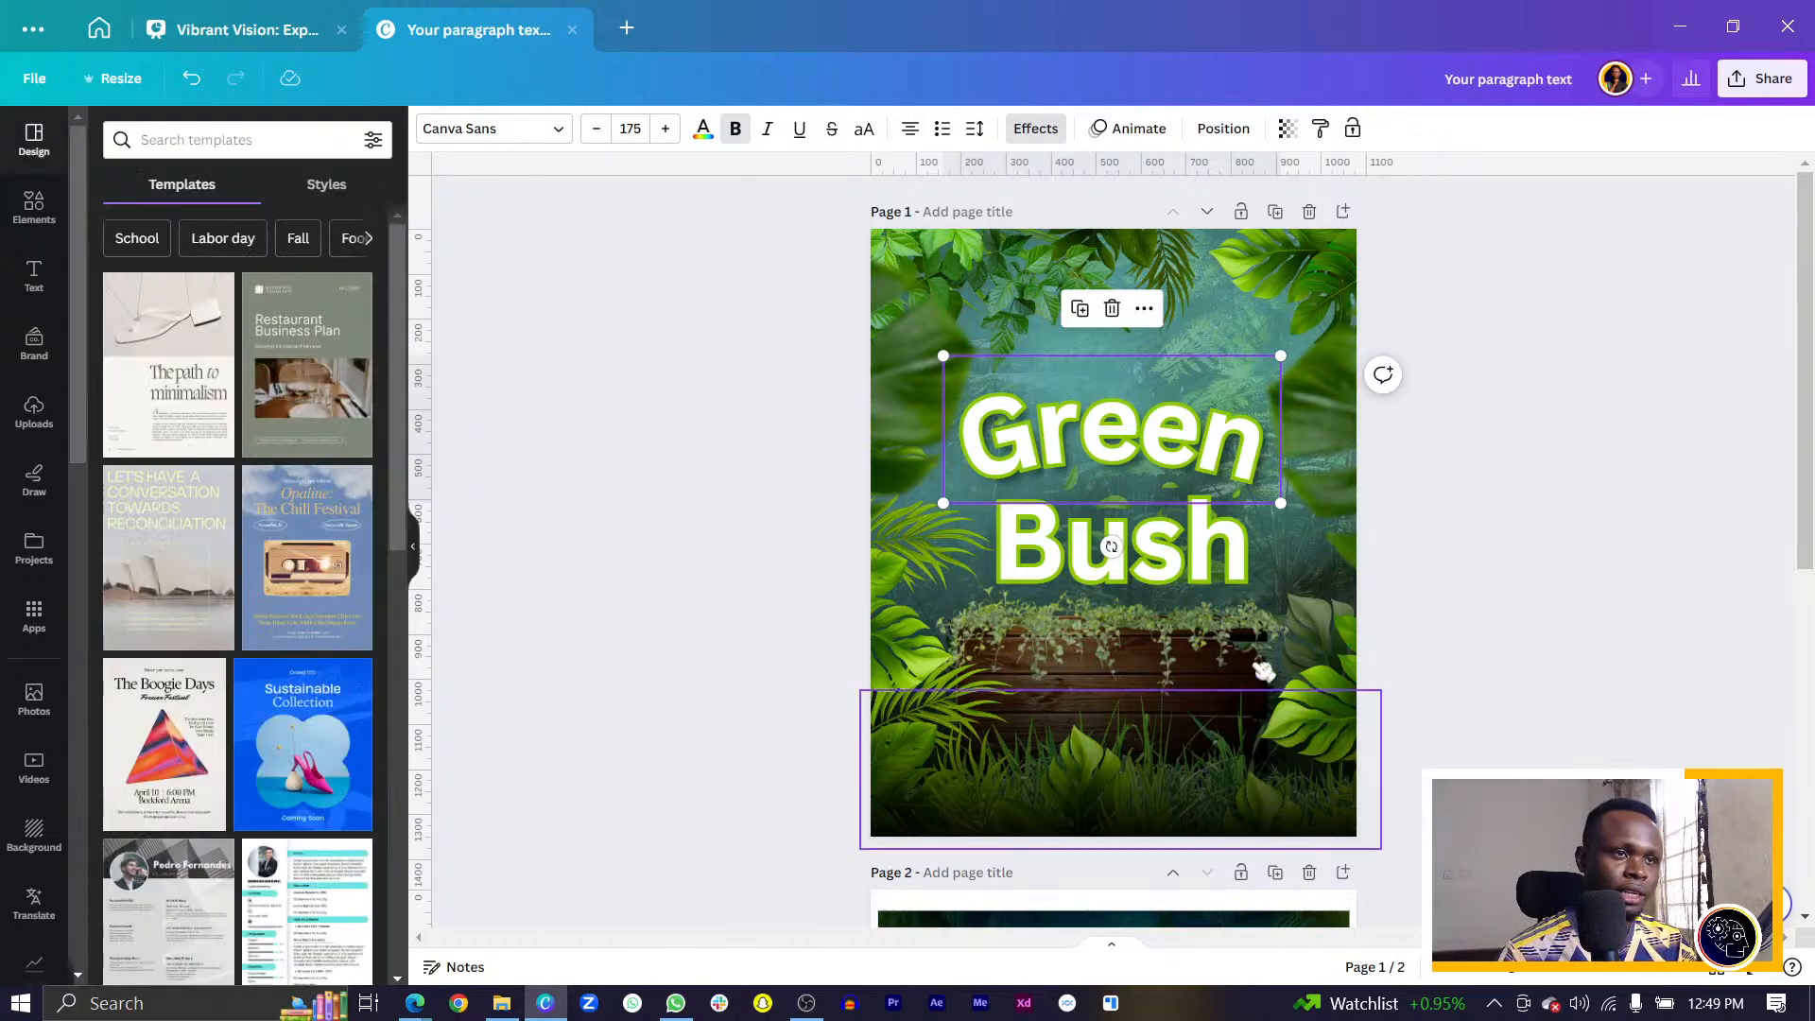
Scale the "Bush" text down to font size 140 and tuck it up centred under "Green".
{"action": "left_click_drag", "start_coordinate": [1216, 570], "coordinate": [1196, 524]}
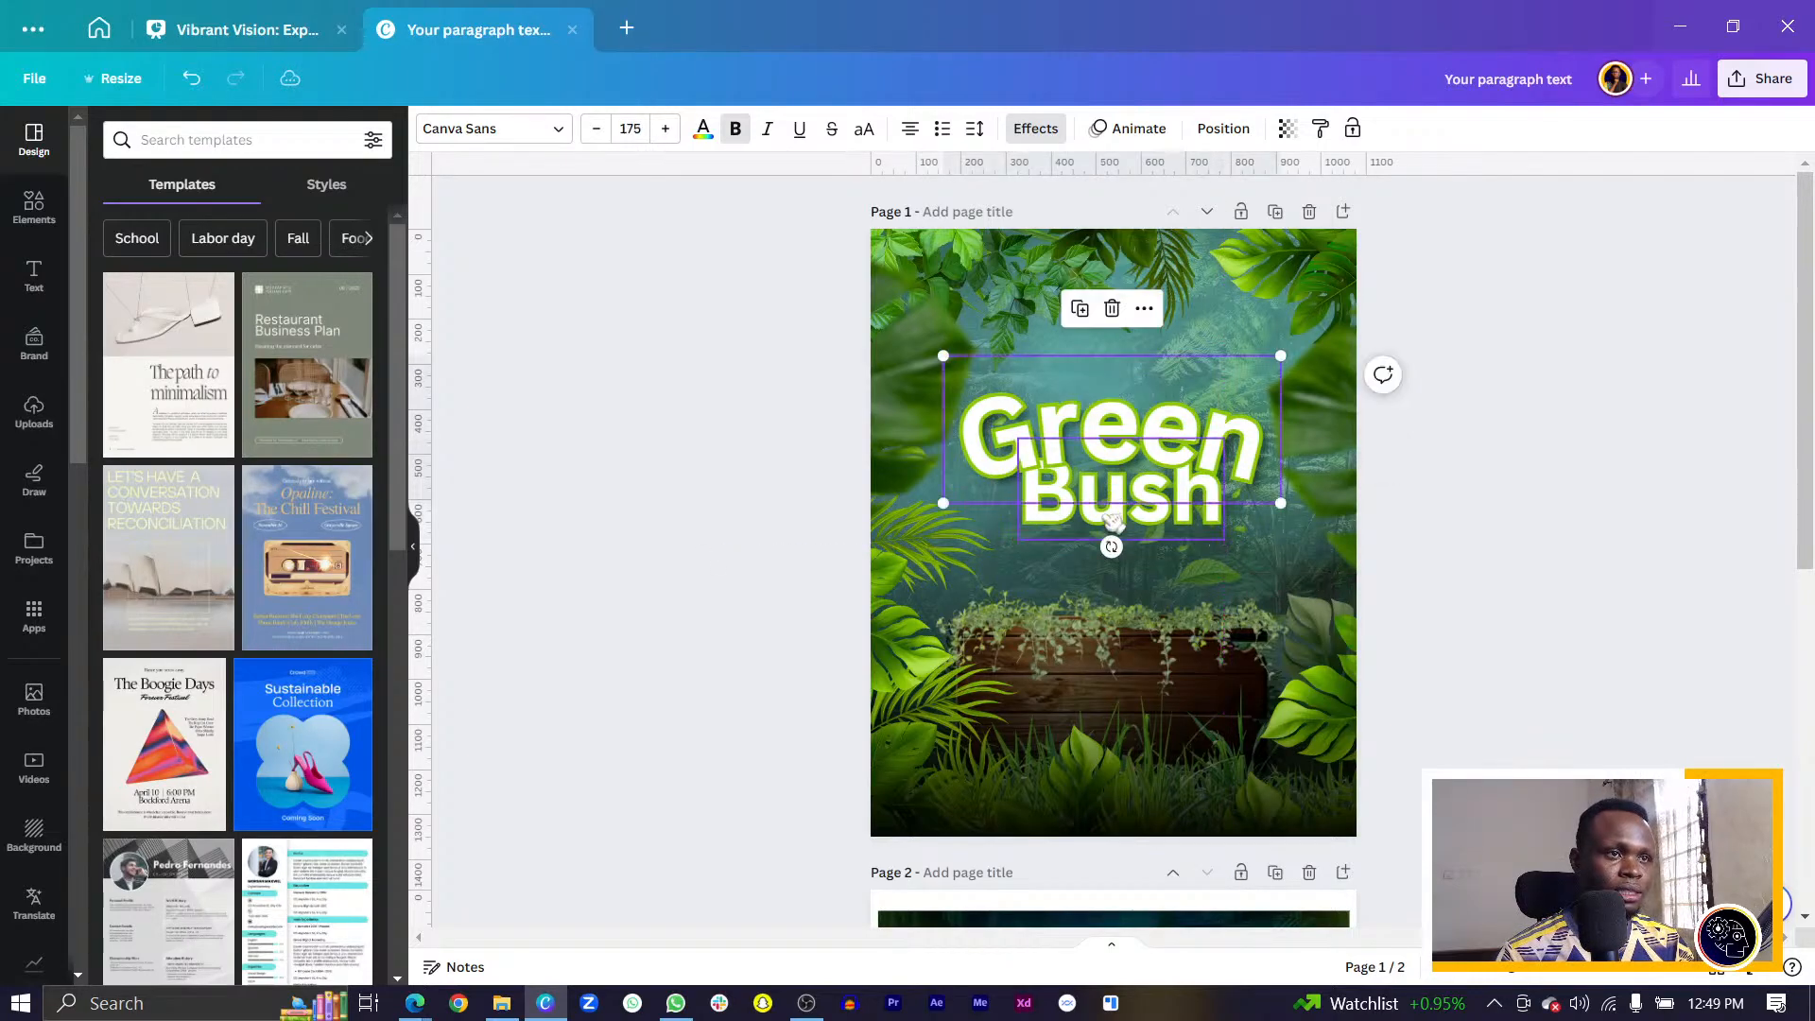
{"action": "mouse_move", "coordinate": [1085, 514]}
{"action": "left_mouse_down"}
{"action": "mouse_move", "coordinate": [1106, 540]}
{"action": "mouse_move", "coordinate": [1104, 525]}
{"action": "left_mouse_up"}
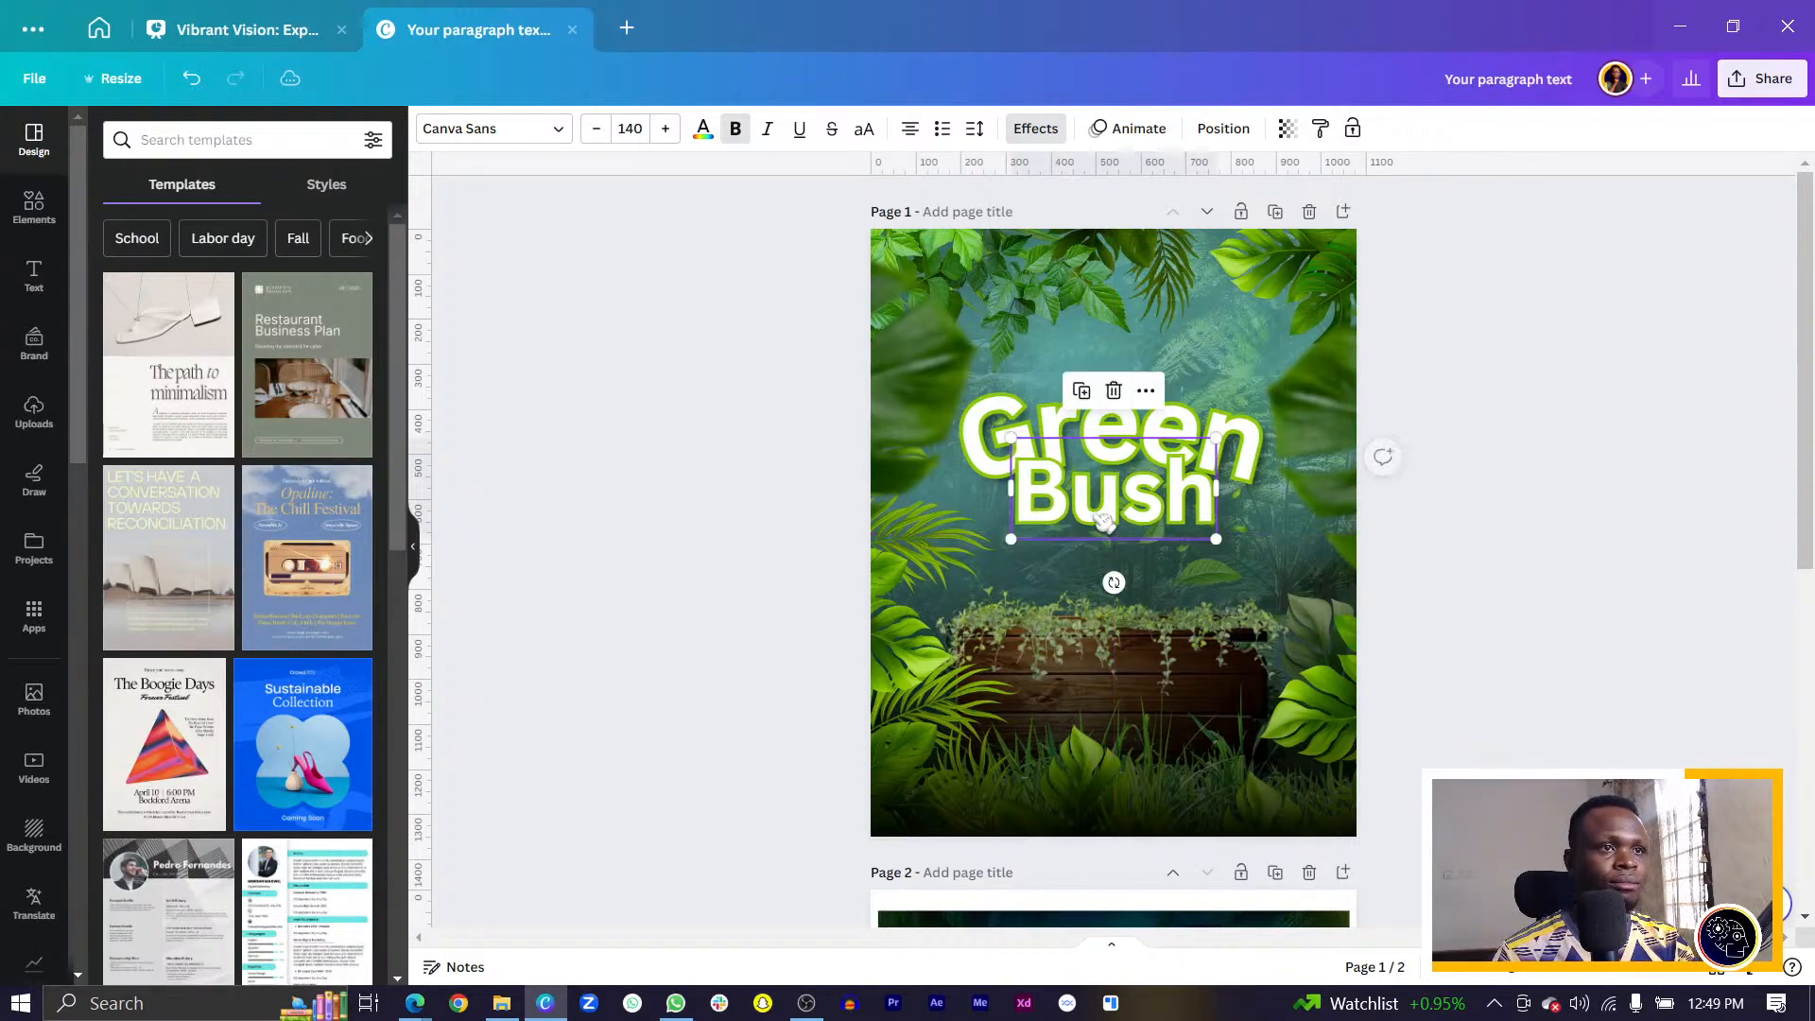
{"action": "left_click", "coordinate": [1107, 501]}
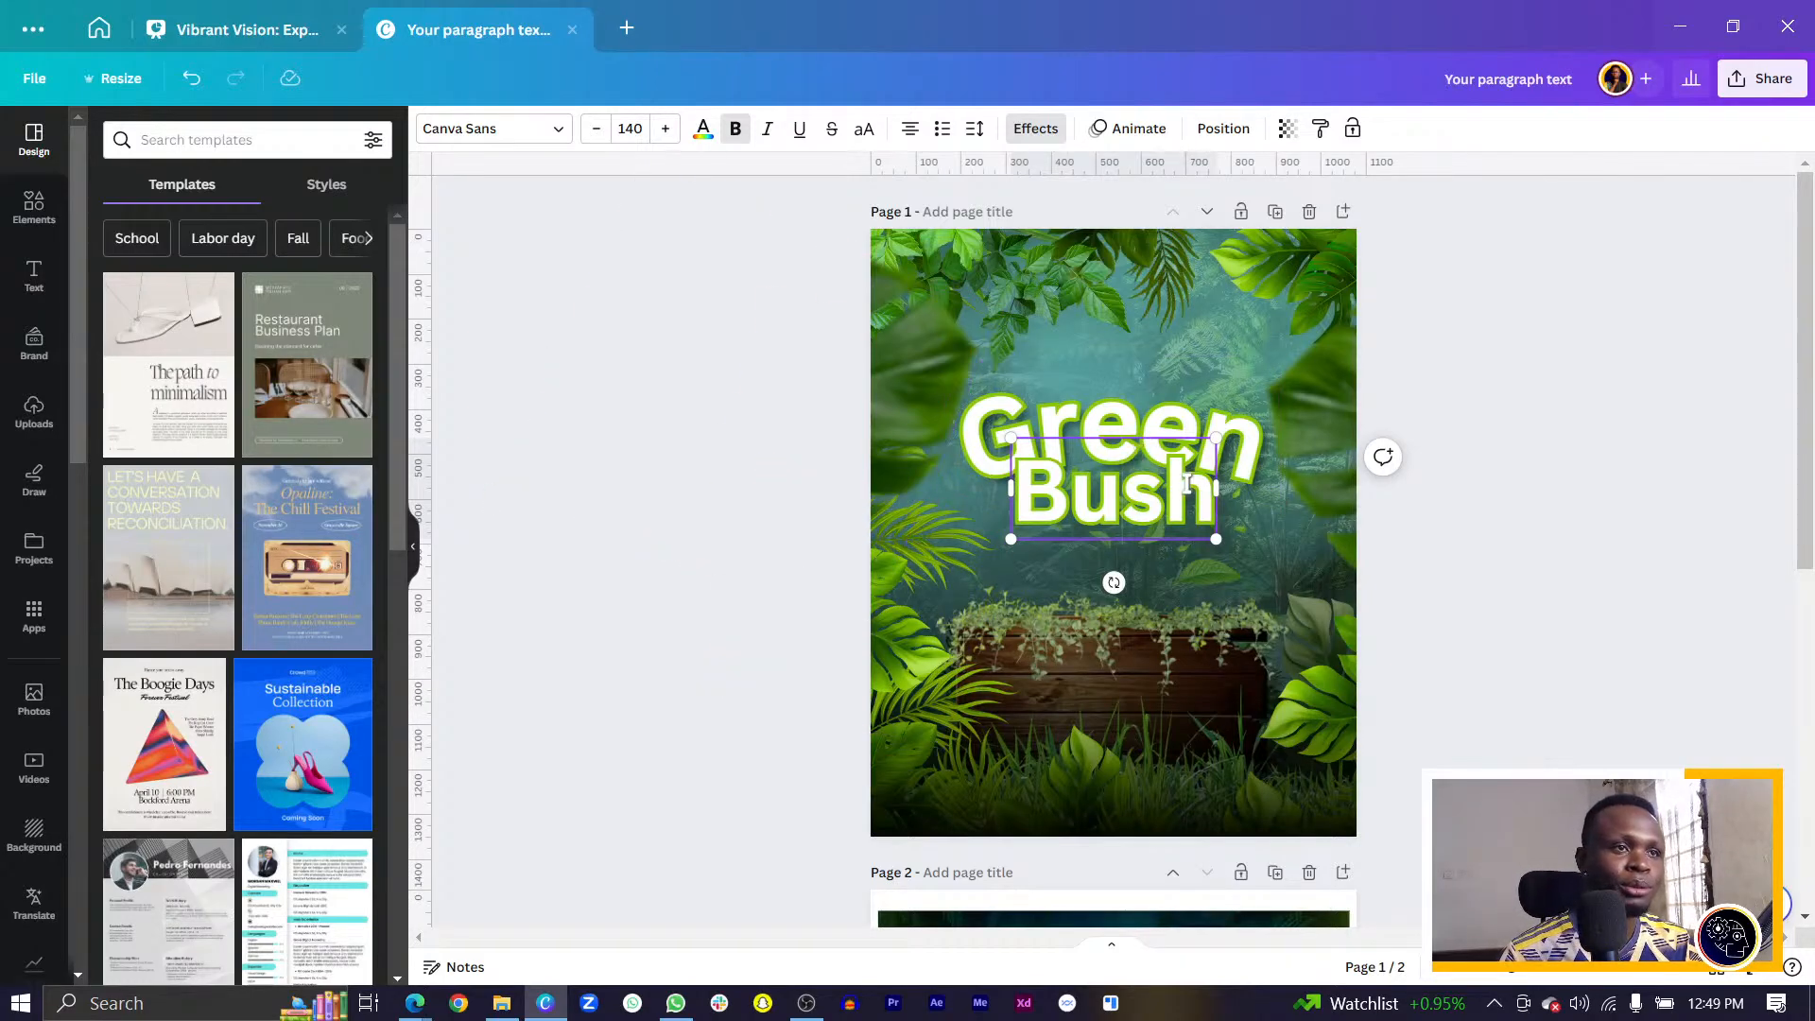
Apply the Curve shape to "Bush" with a value of 57 and move it slightly up against "Green".
{"action": "left_click", "coordinate": [1038, 128]}
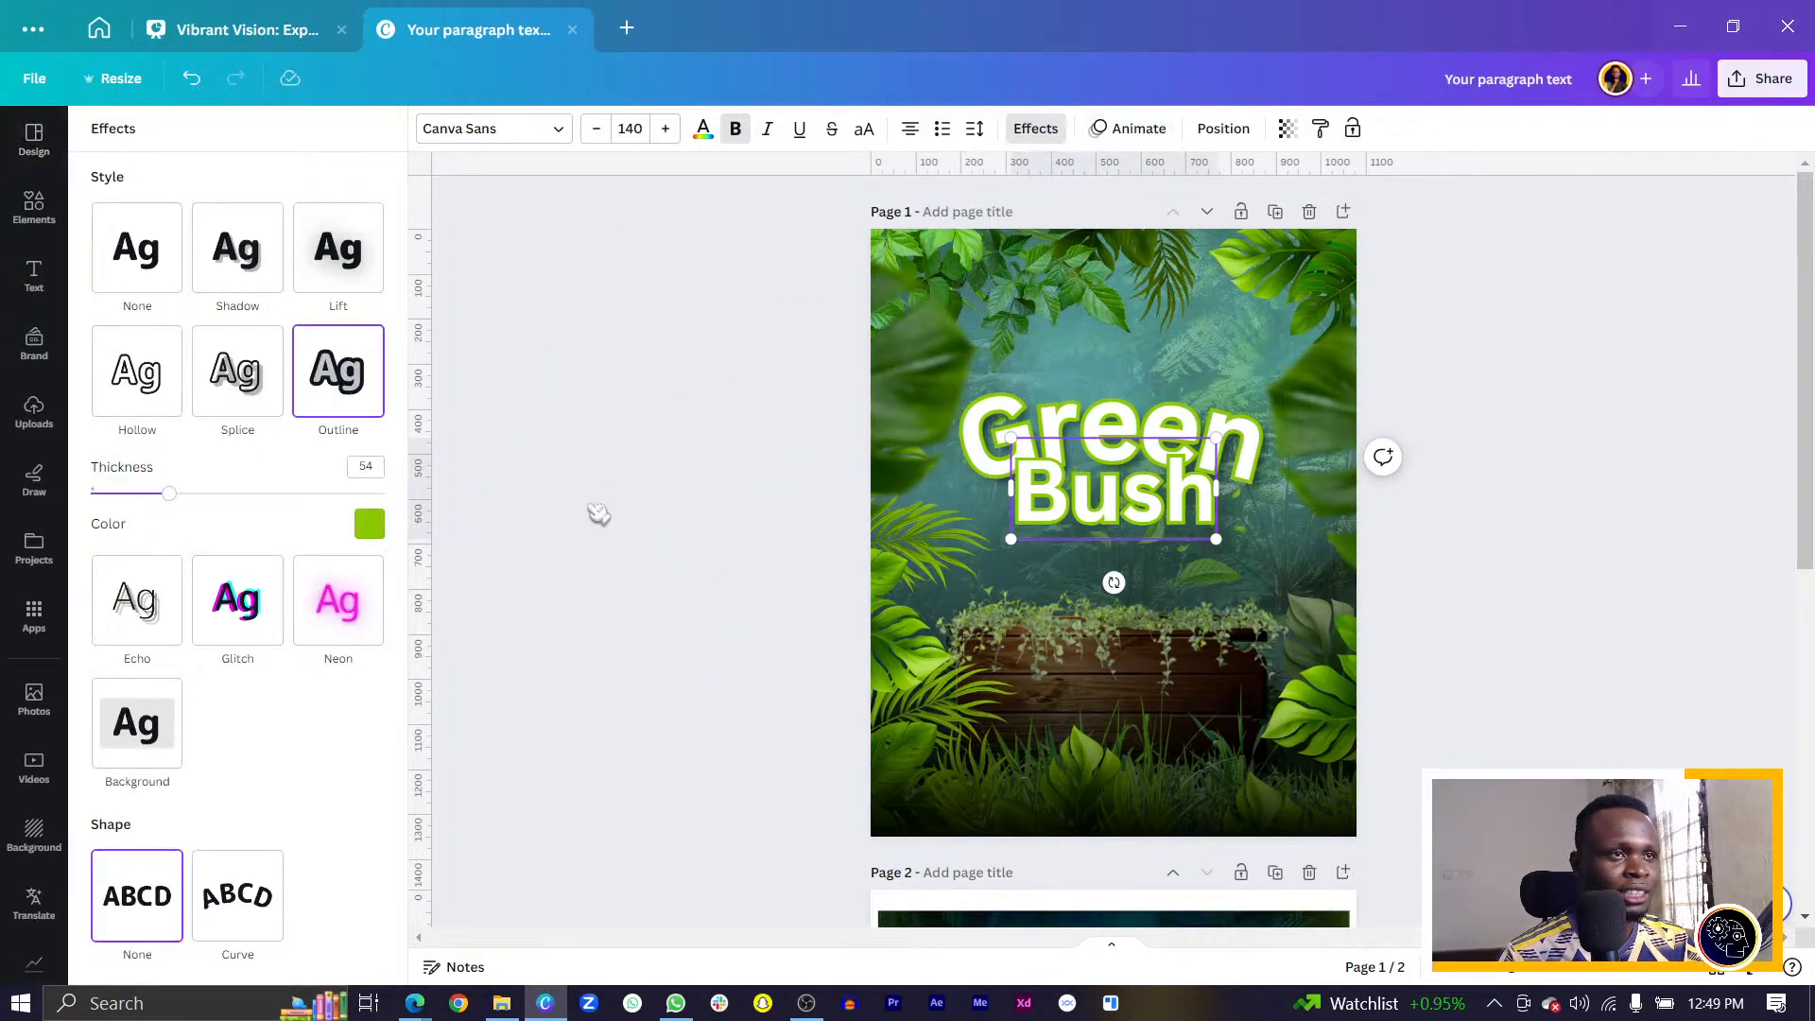
{"action": "left_click", "coordinate": [247, 889]}
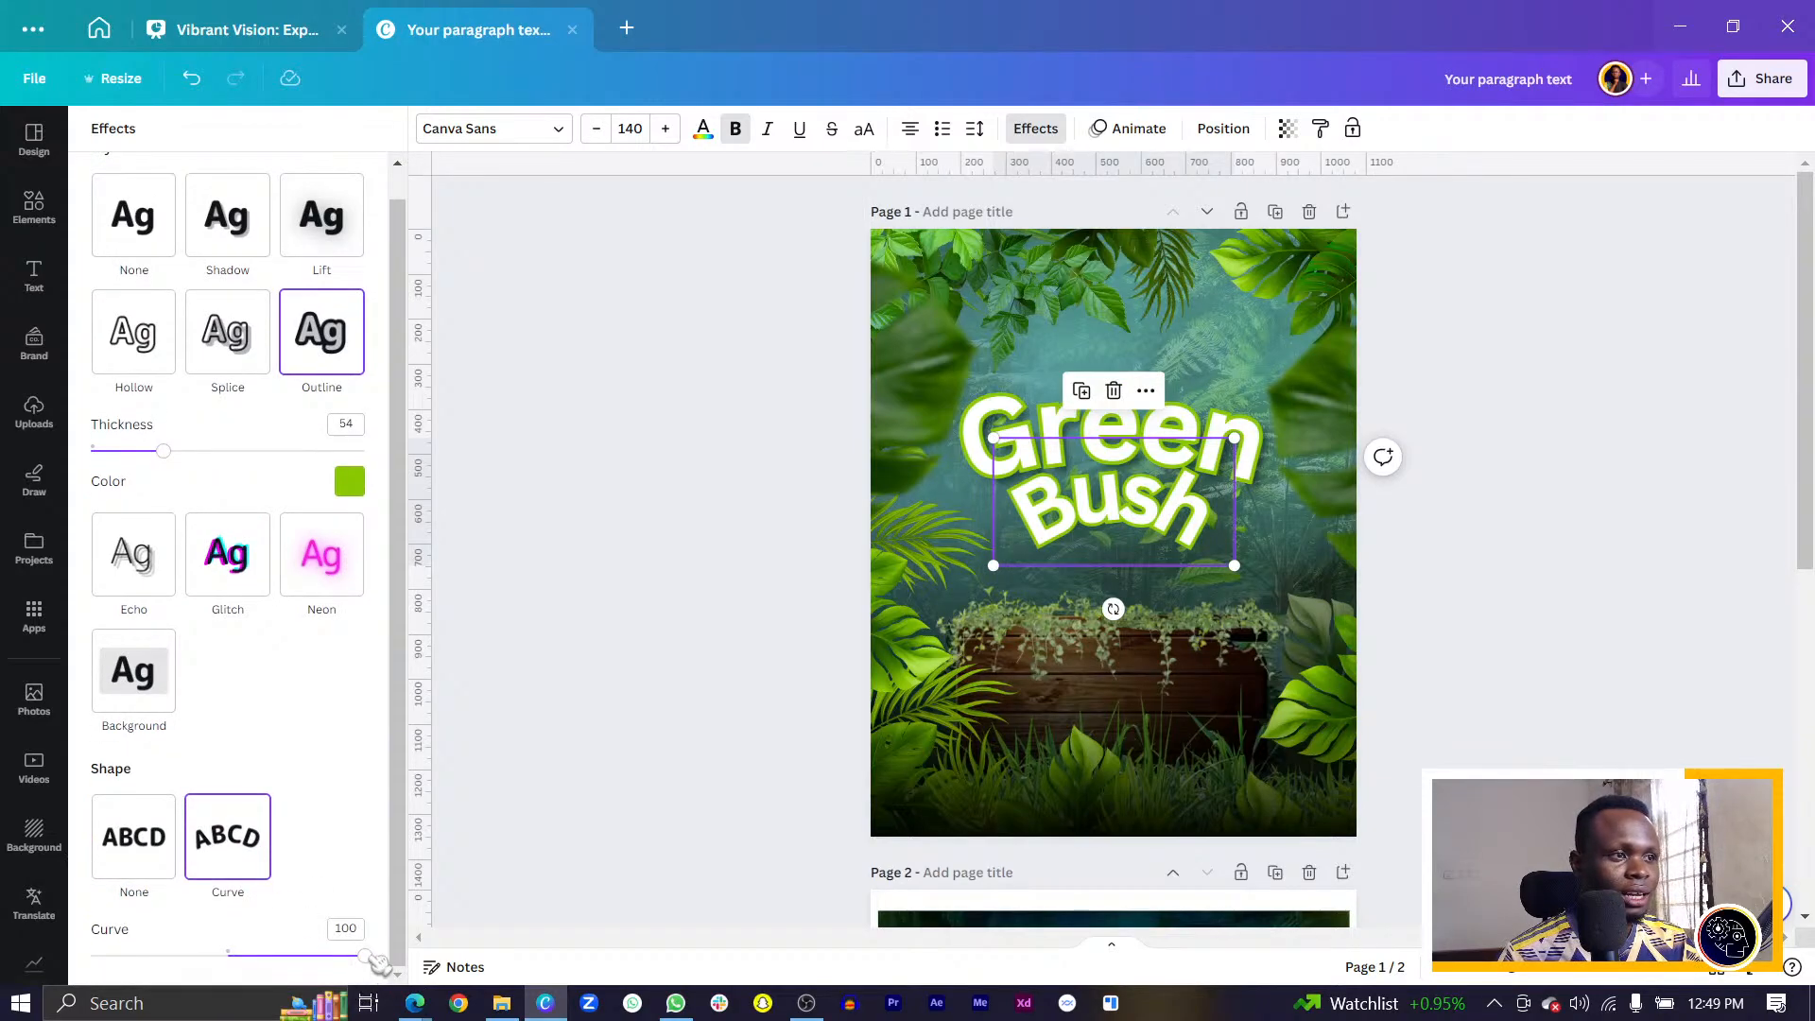
{"action": "left_click_drag", "start_coordinate": [368, 955], "coordinate": [306, 954]}
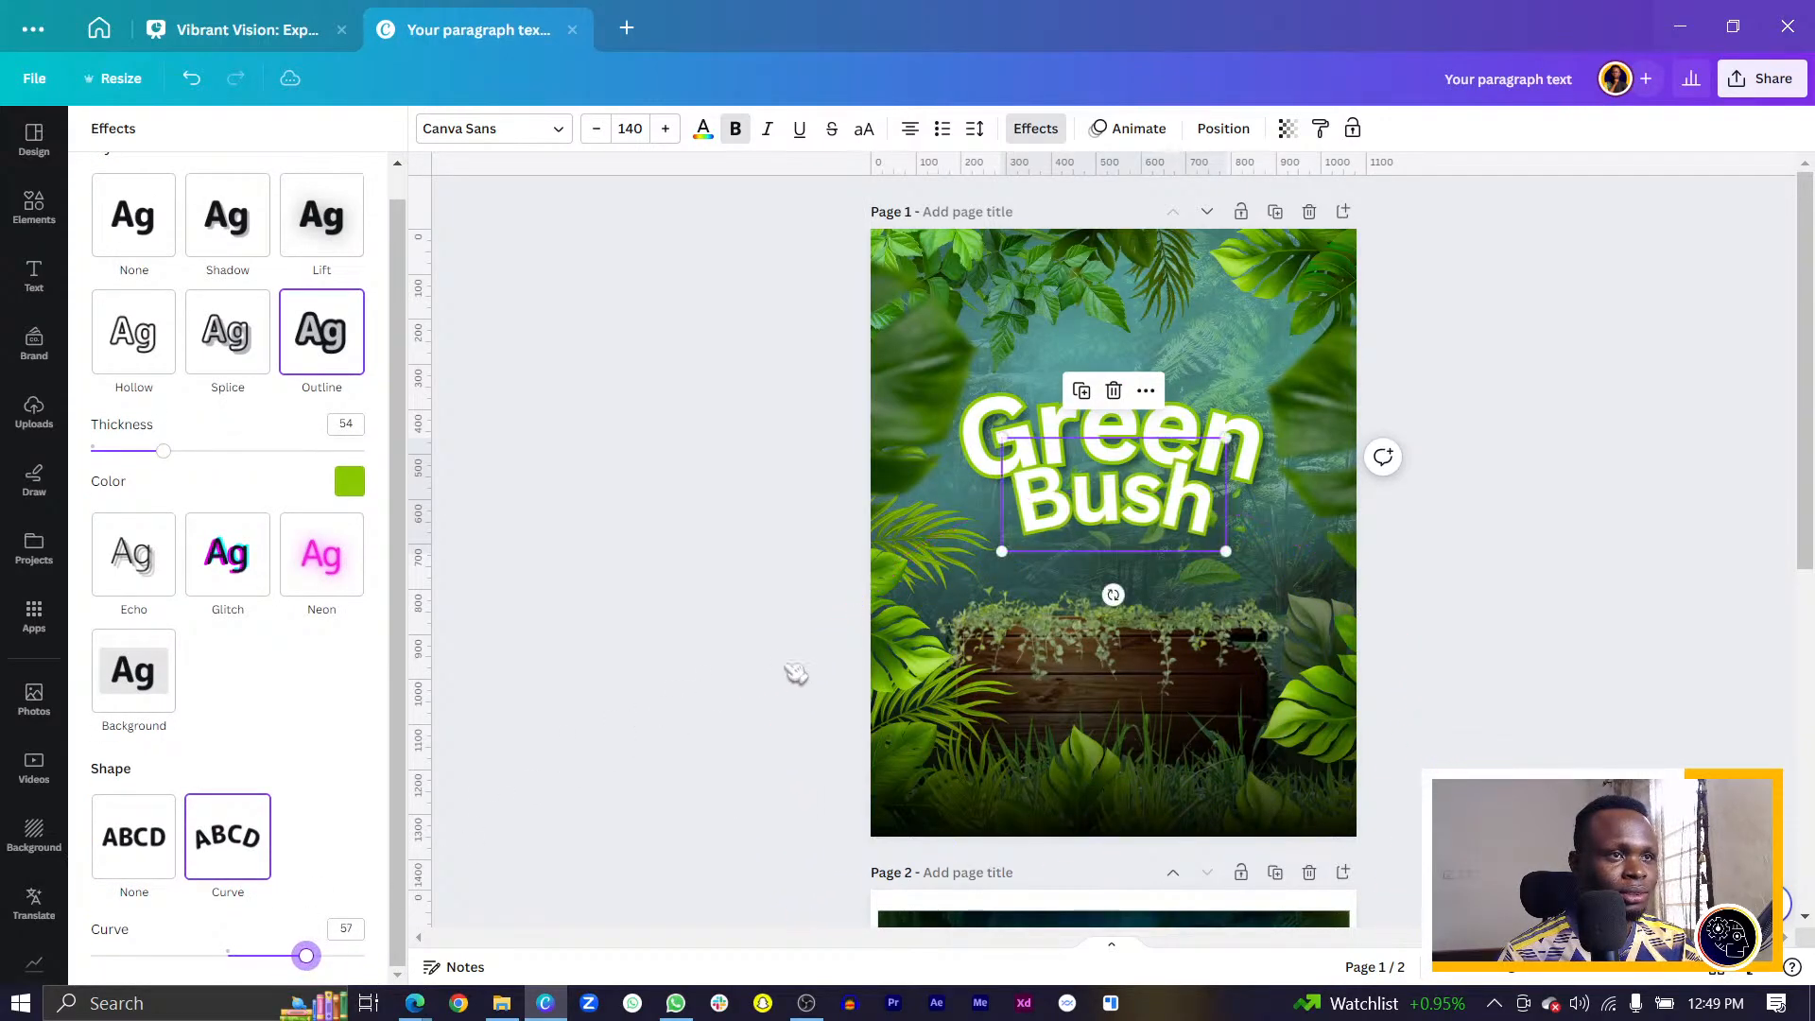
{"action": "left_click_drag", "start_coordinate": [1142, 523], "coordinate": [1149, 527]}
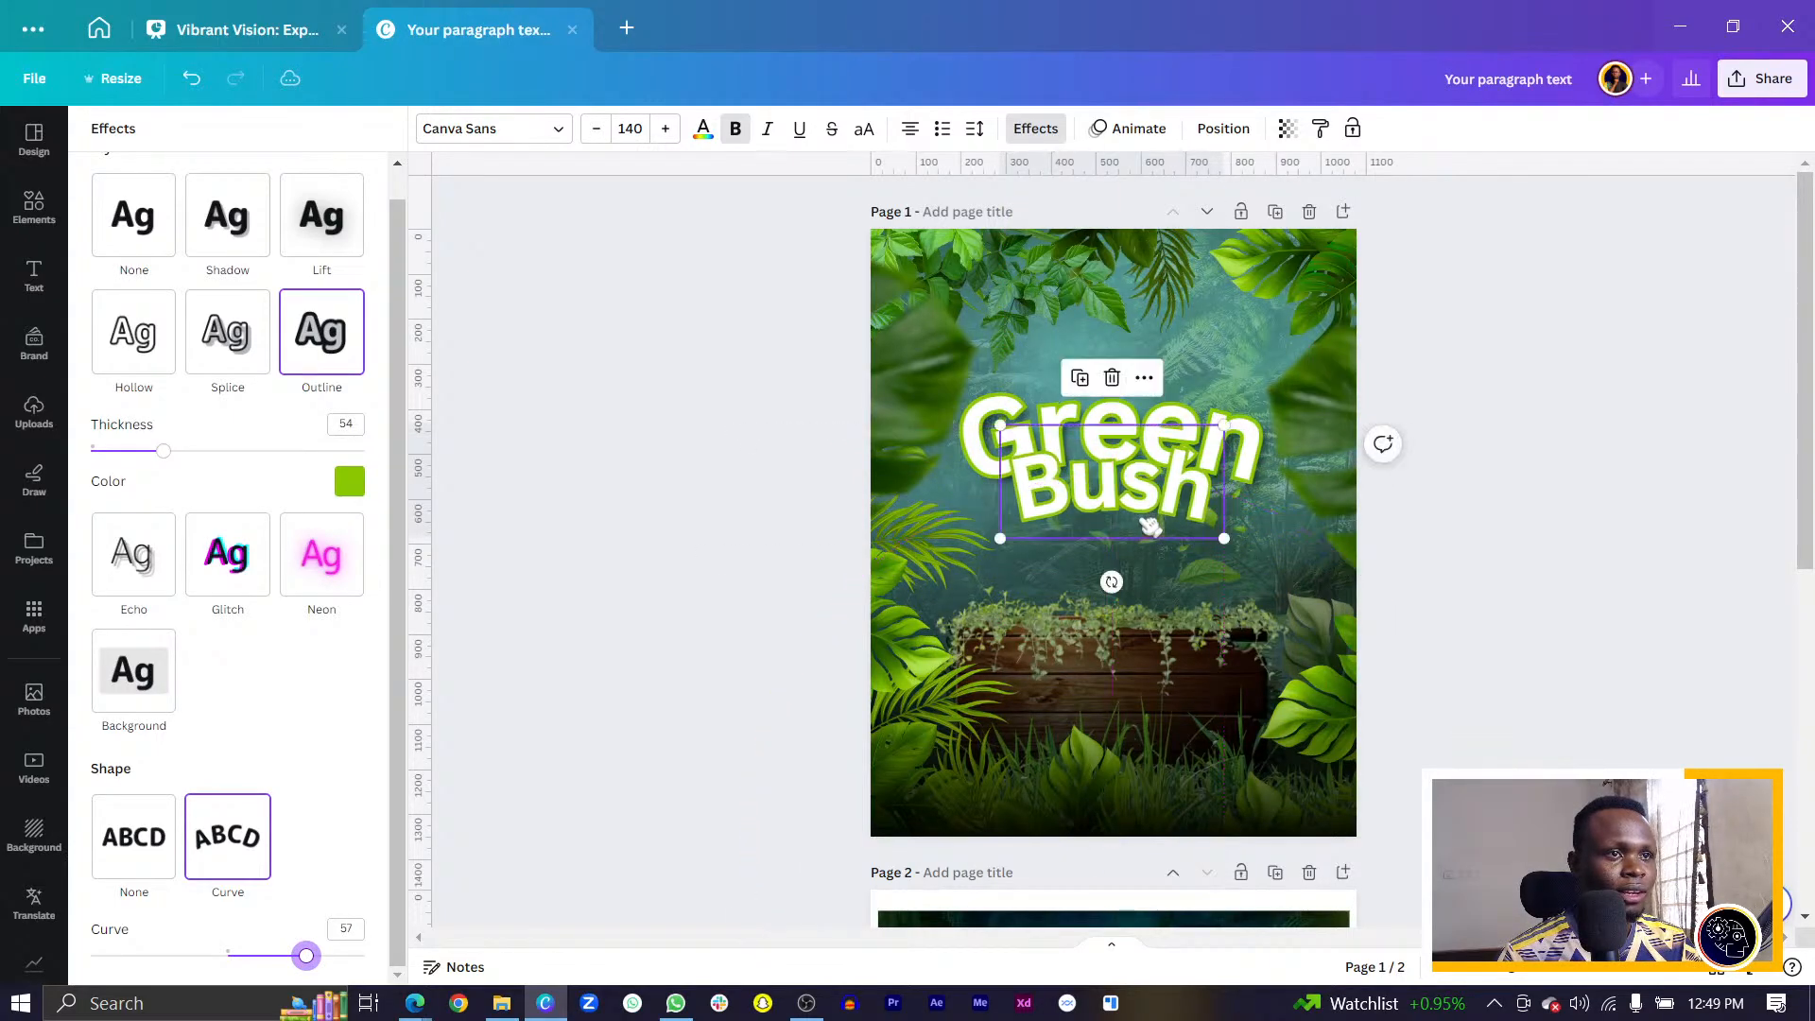
{"action": "scroll", "coordinate": [1574, 608], "scroll_direction": "down", "scroll_amount": 5}
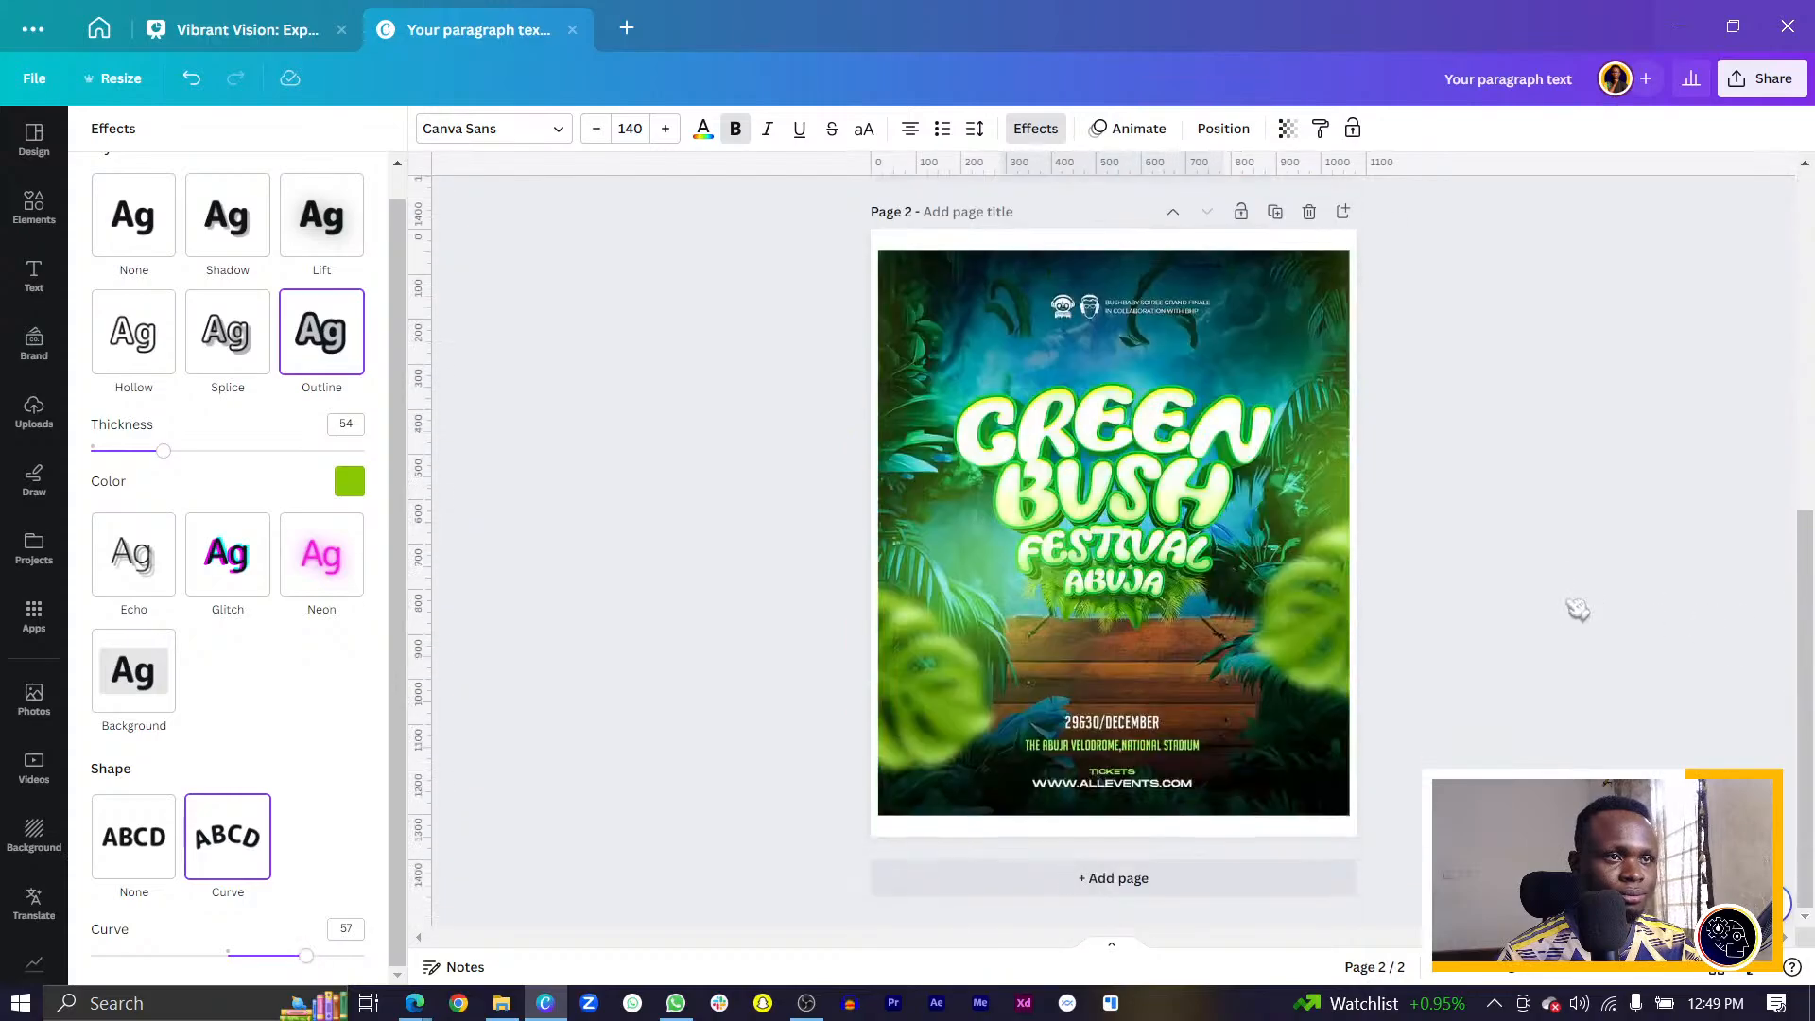
Move the curved "Bush" text up so it overlaps the underside of "Green".
{"action": "scroll", "coordinate": [1571, 614], "scroll_direction": "up", "scroll_amount": 5}
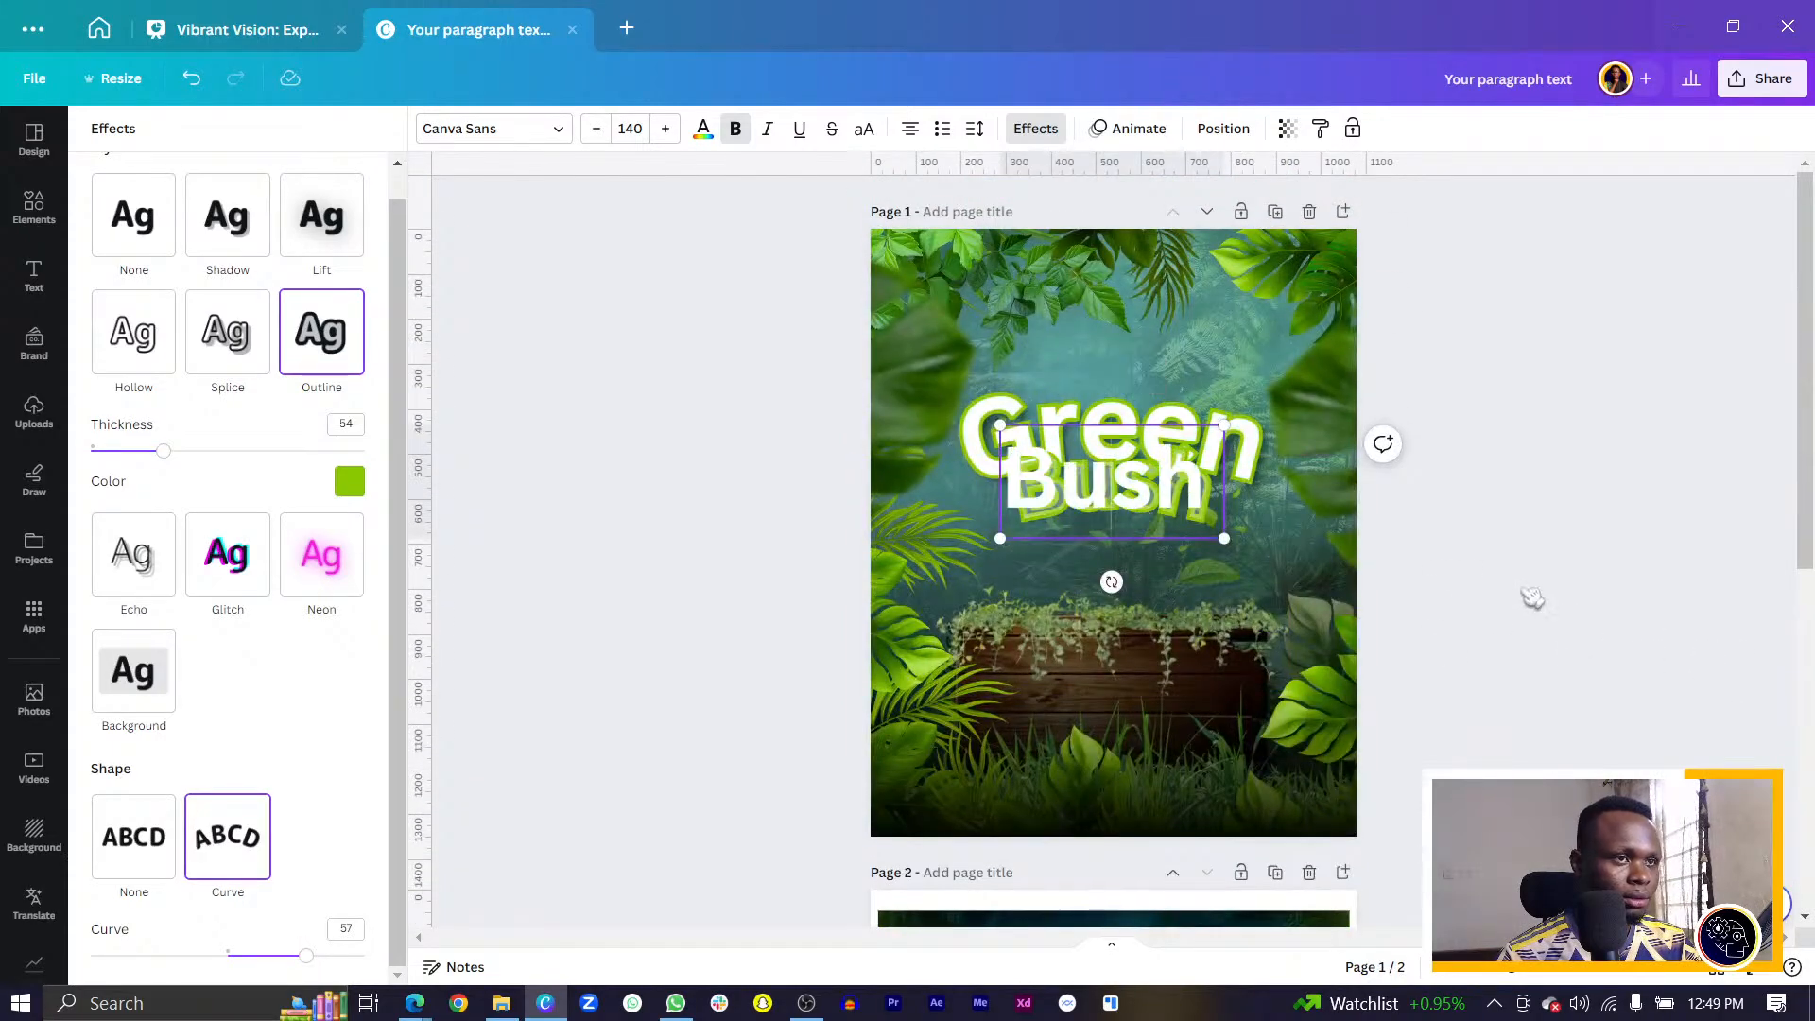
{"action": "left_click", "coordinate": [1533, 597]}
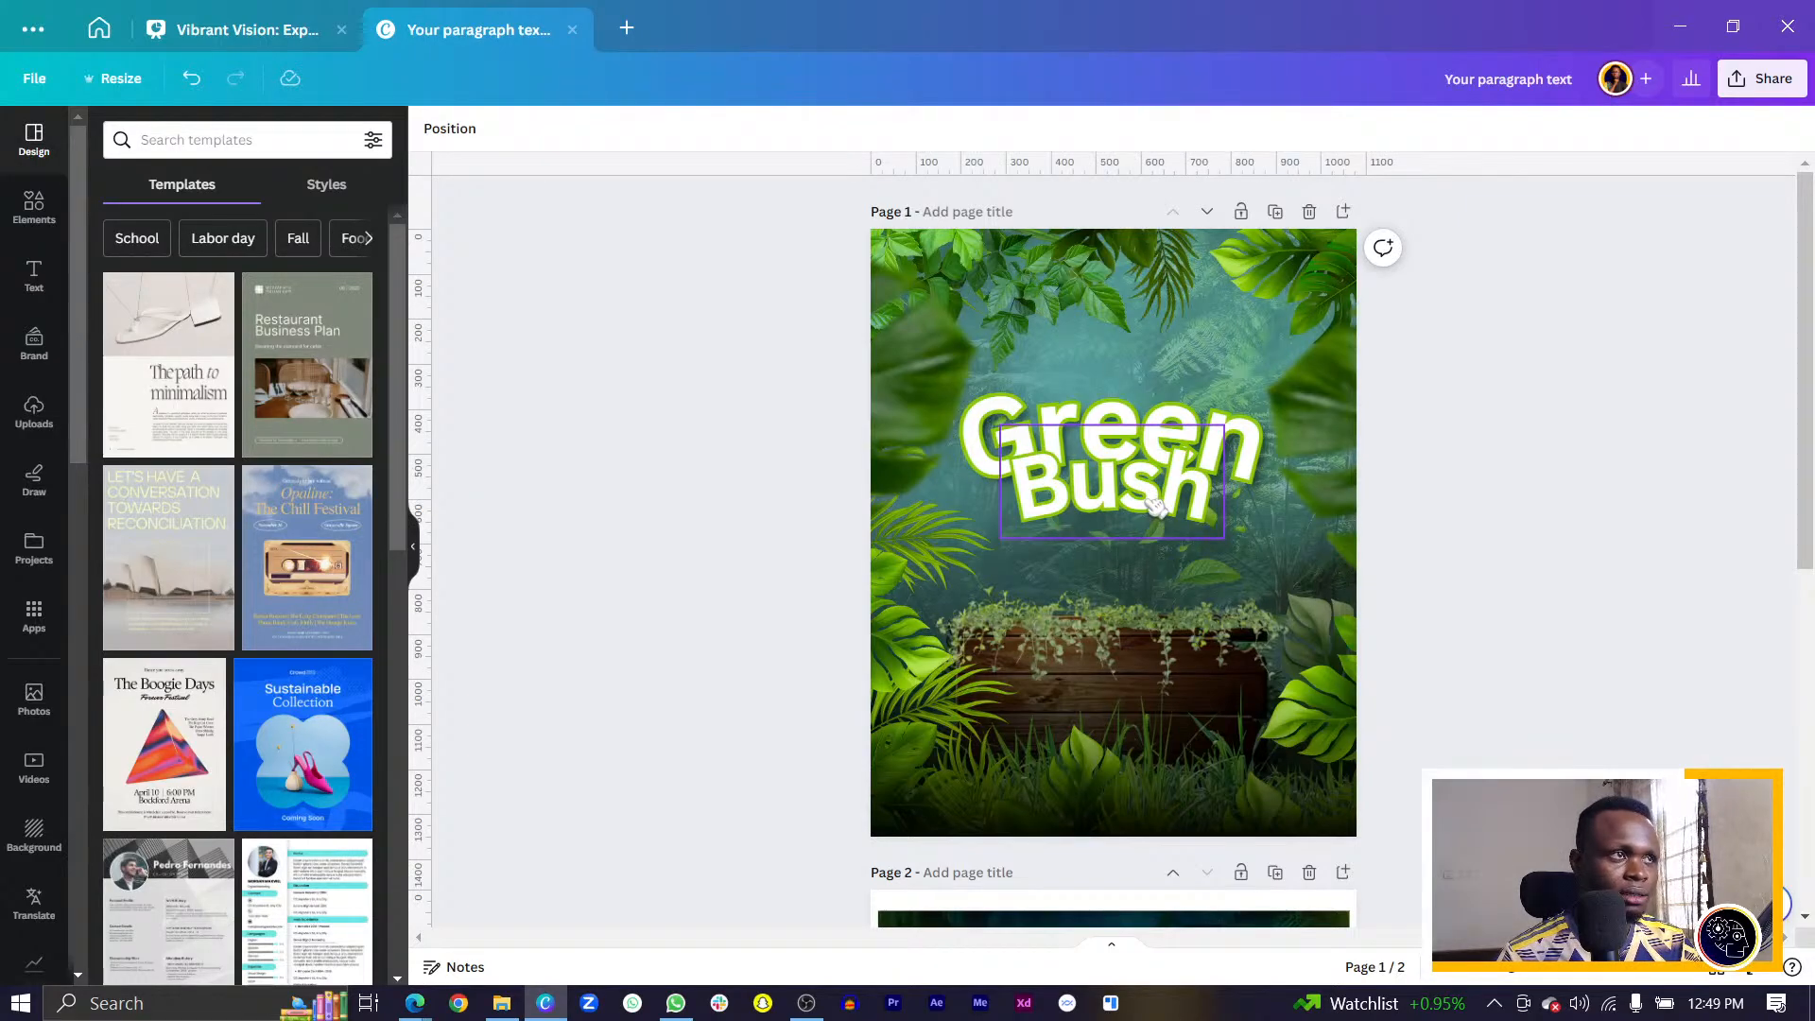
{"action": "left_click_drag", "start_coordinate": [1087, 518], "coordinate": [1110, 472]}
{"action": "scroll", "coordinate": [1094, 495], "scroll_direction": "up", "scroll_amount": 5}
{"action": "left_click_drag", "start_coordinate": [1110, 473], "coordinate": [1113, 465]}
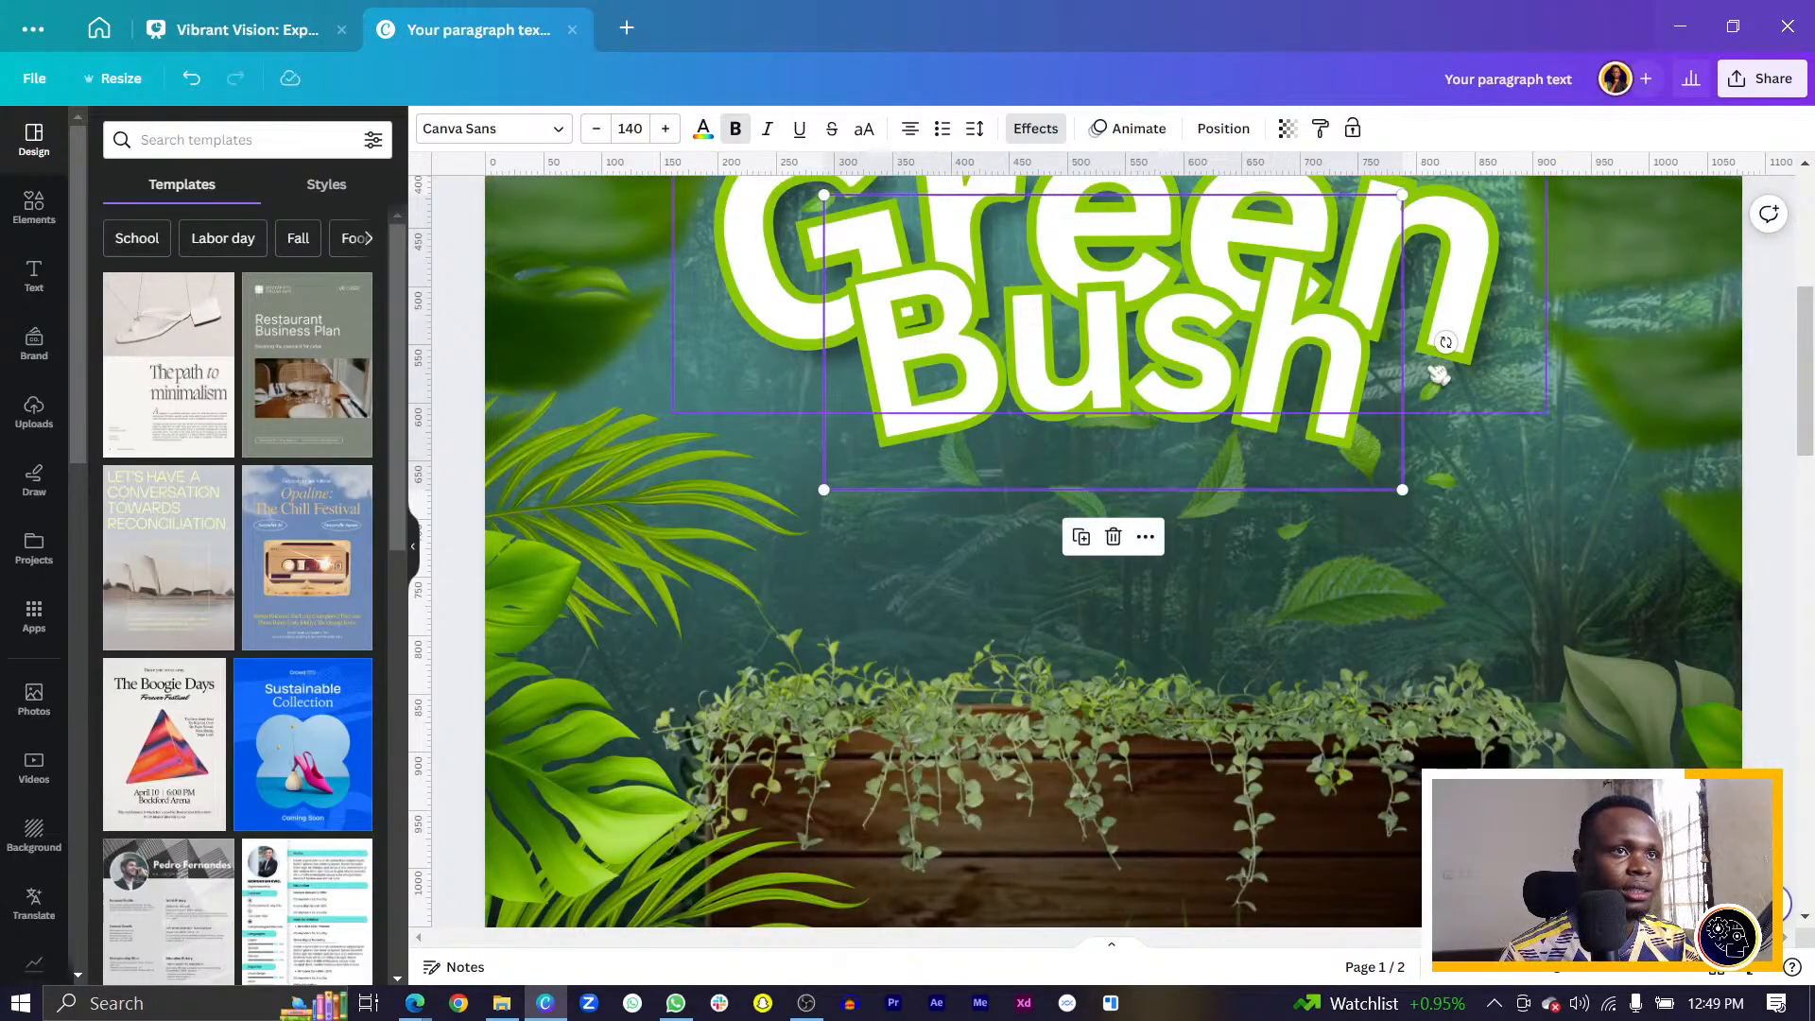
Select the lower "Bush" copy in the layer list and replace its outline with a black Shadow effect.
{"action": "right_click", "coordinate": [1312, 388]}
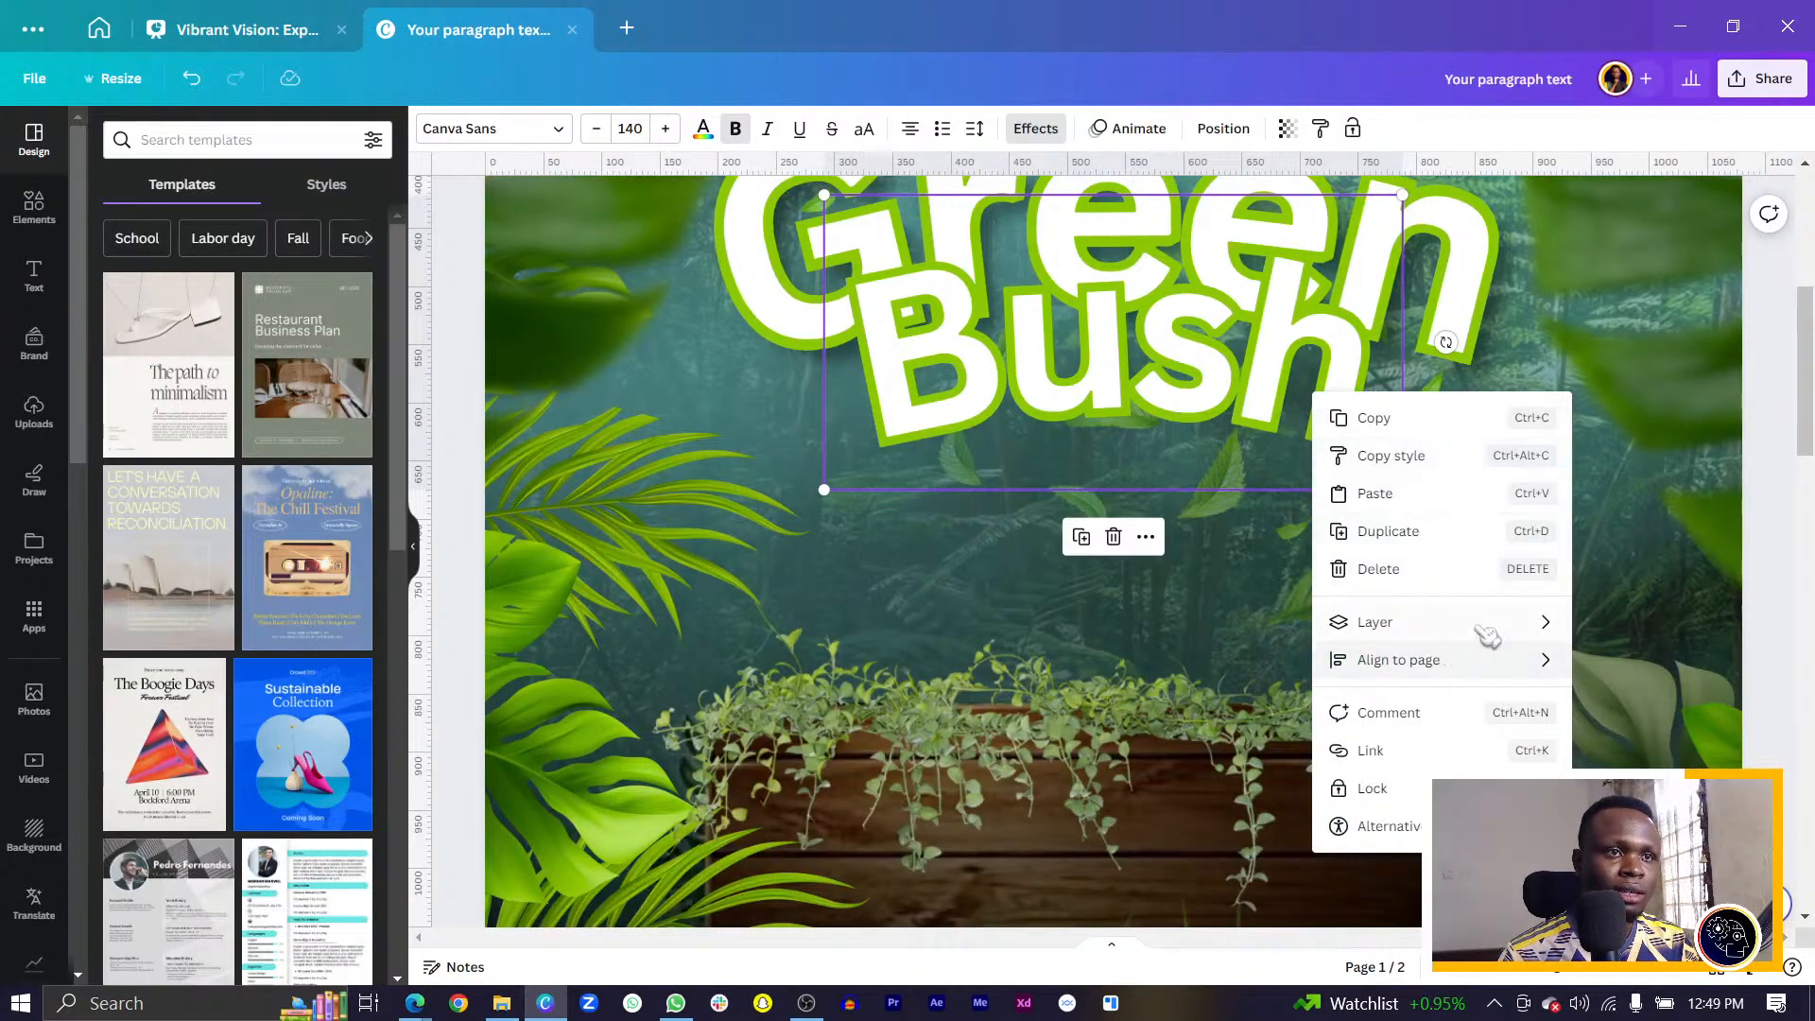
{"action": "mouse_move", "coordinate": [1491, 622]}
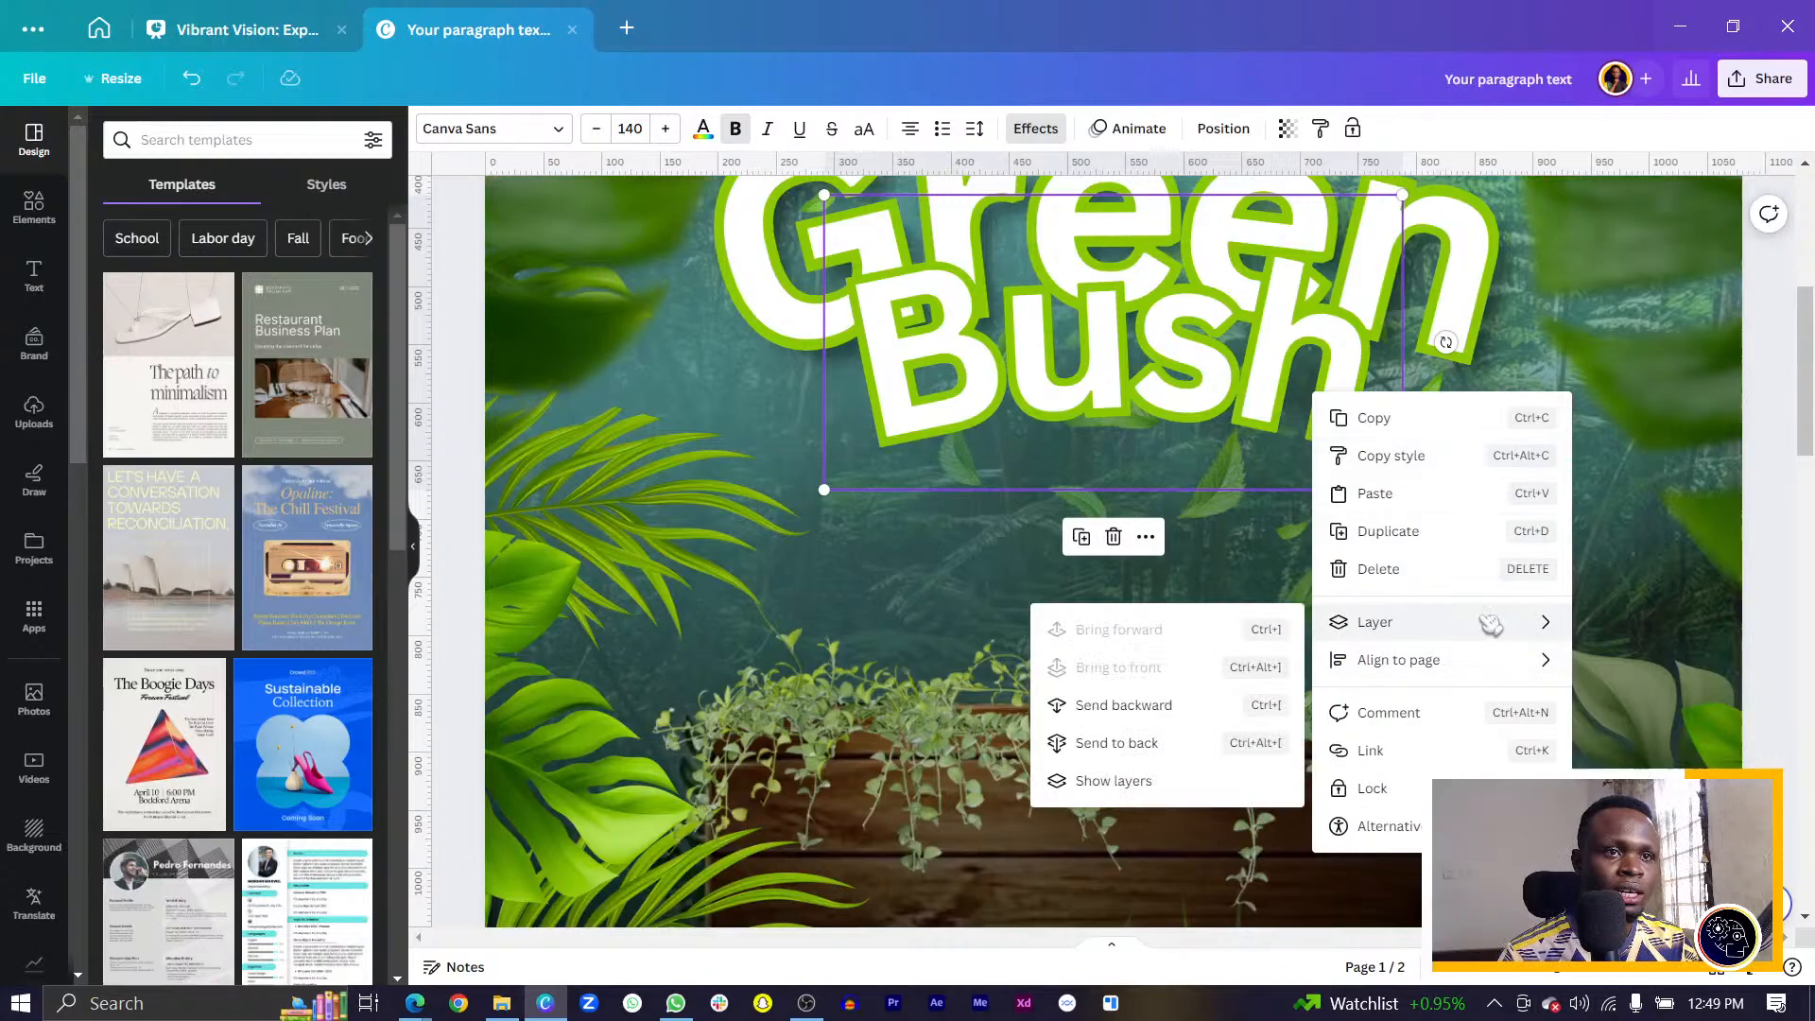
{"action": "left_click", "coordinate": [1172, 790]}
{"action": "left_click", "coordinate": [265, 316]}
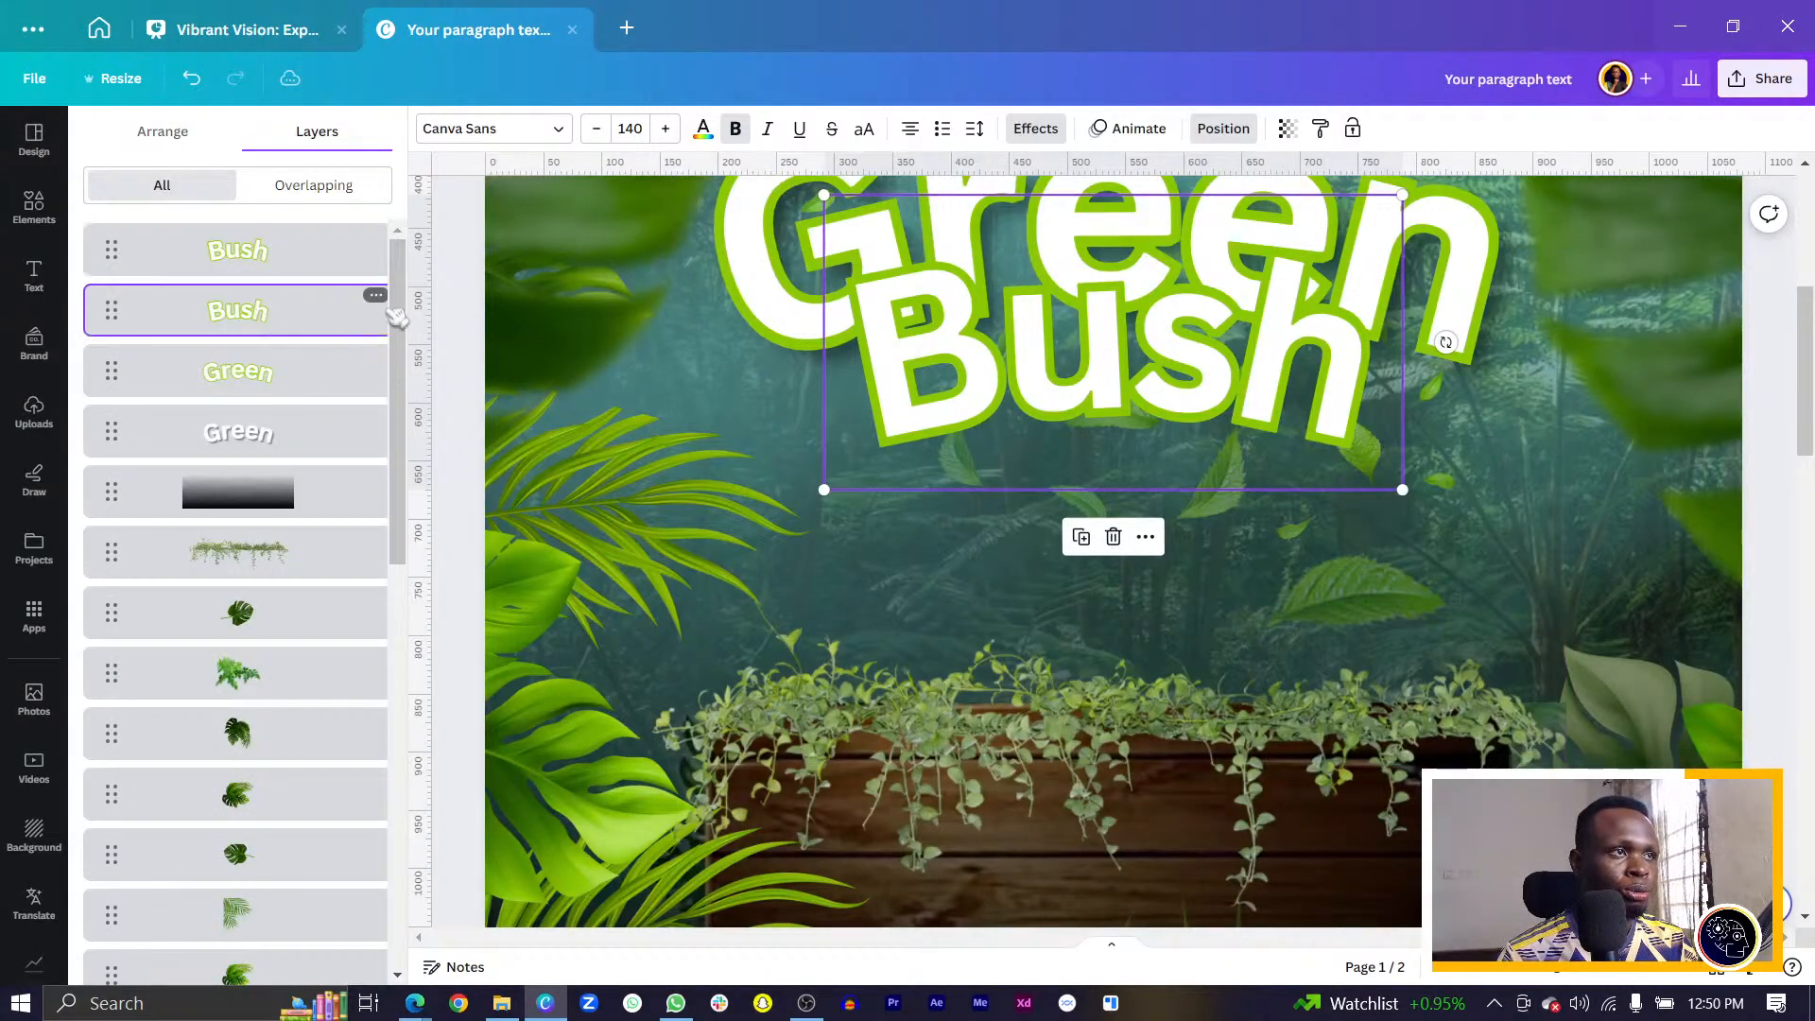
{"action": "left_click", "coordinate": [1035, 129]}
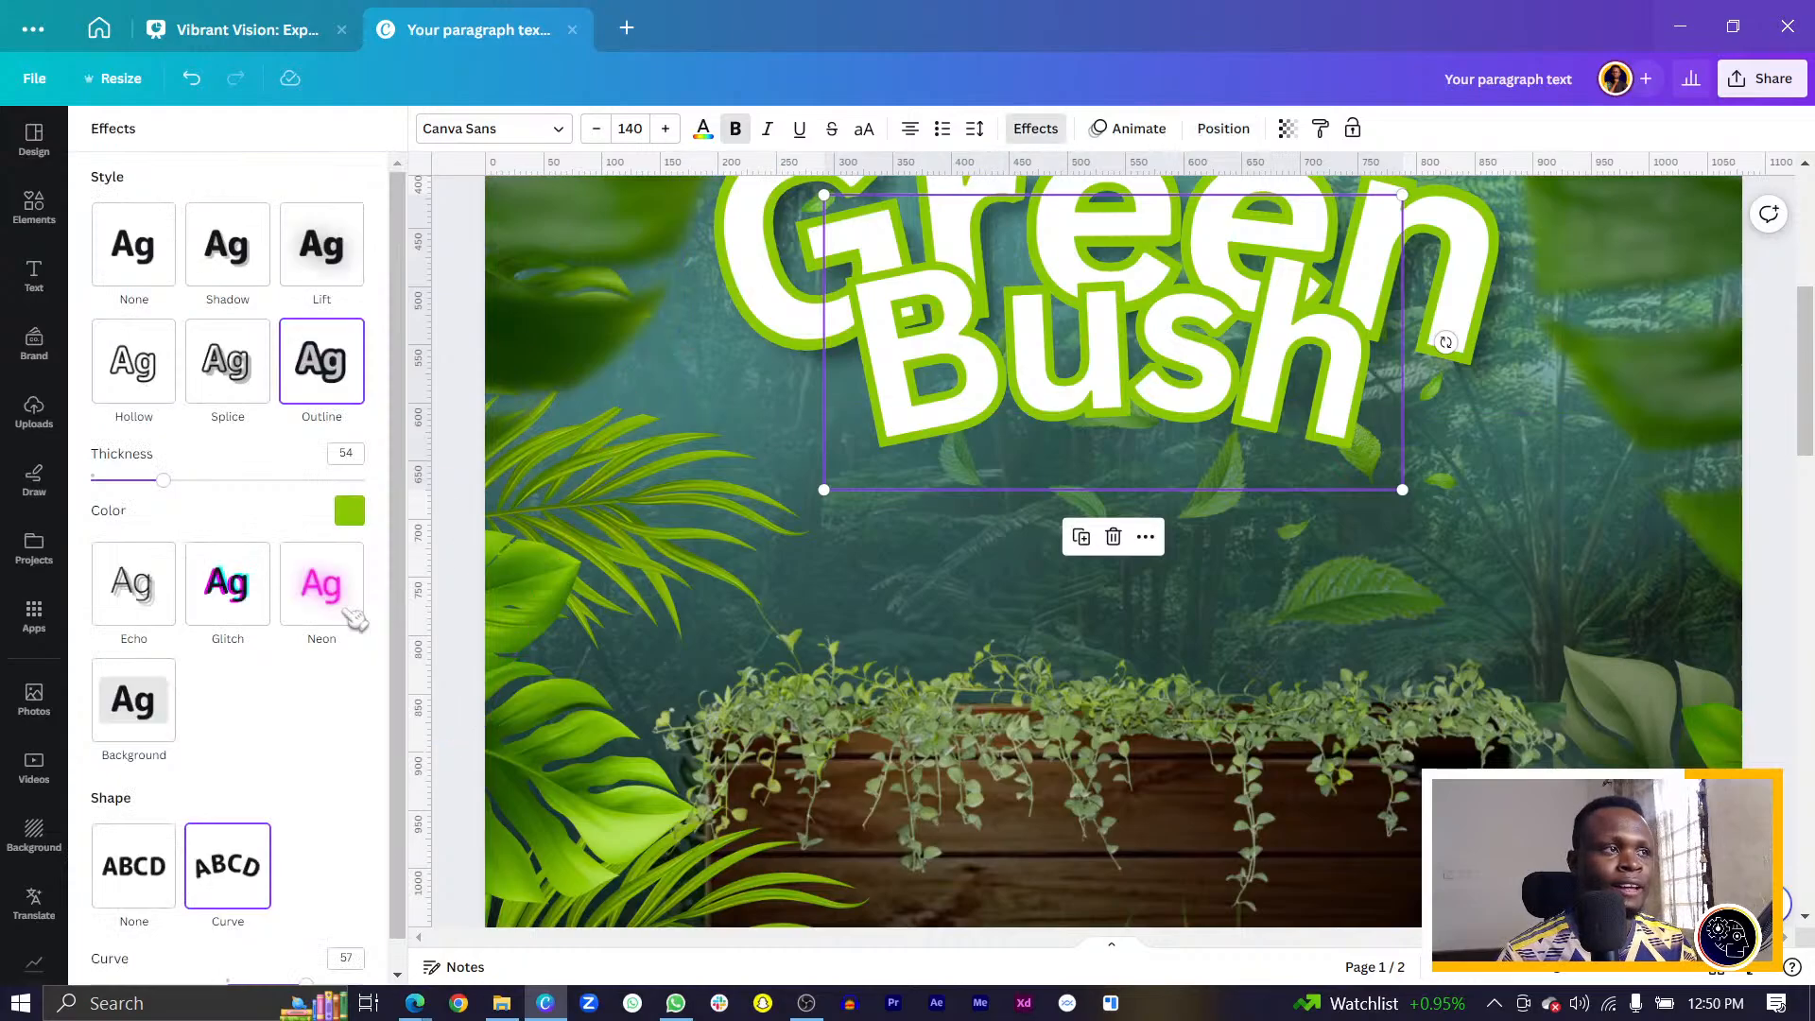
{"action": "left_click", "coordinate": [243, 263]}
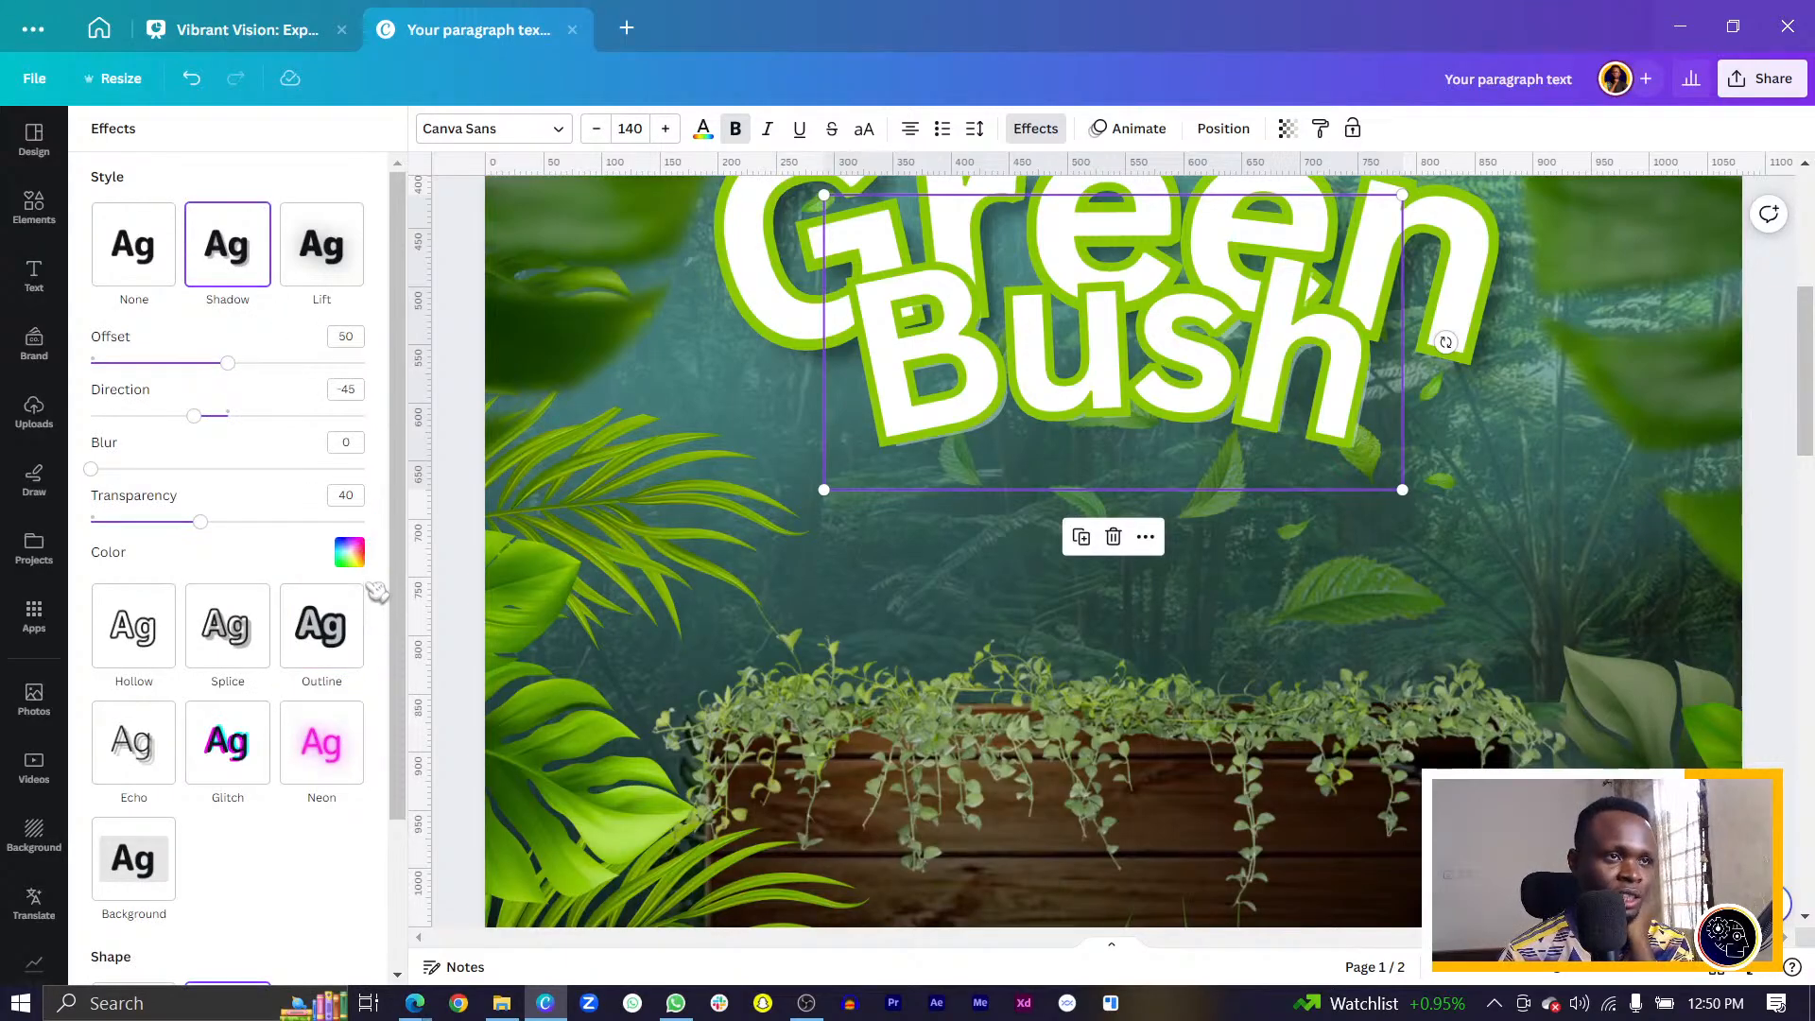
{"action": "left_click", "coordinate": [350, 552]}
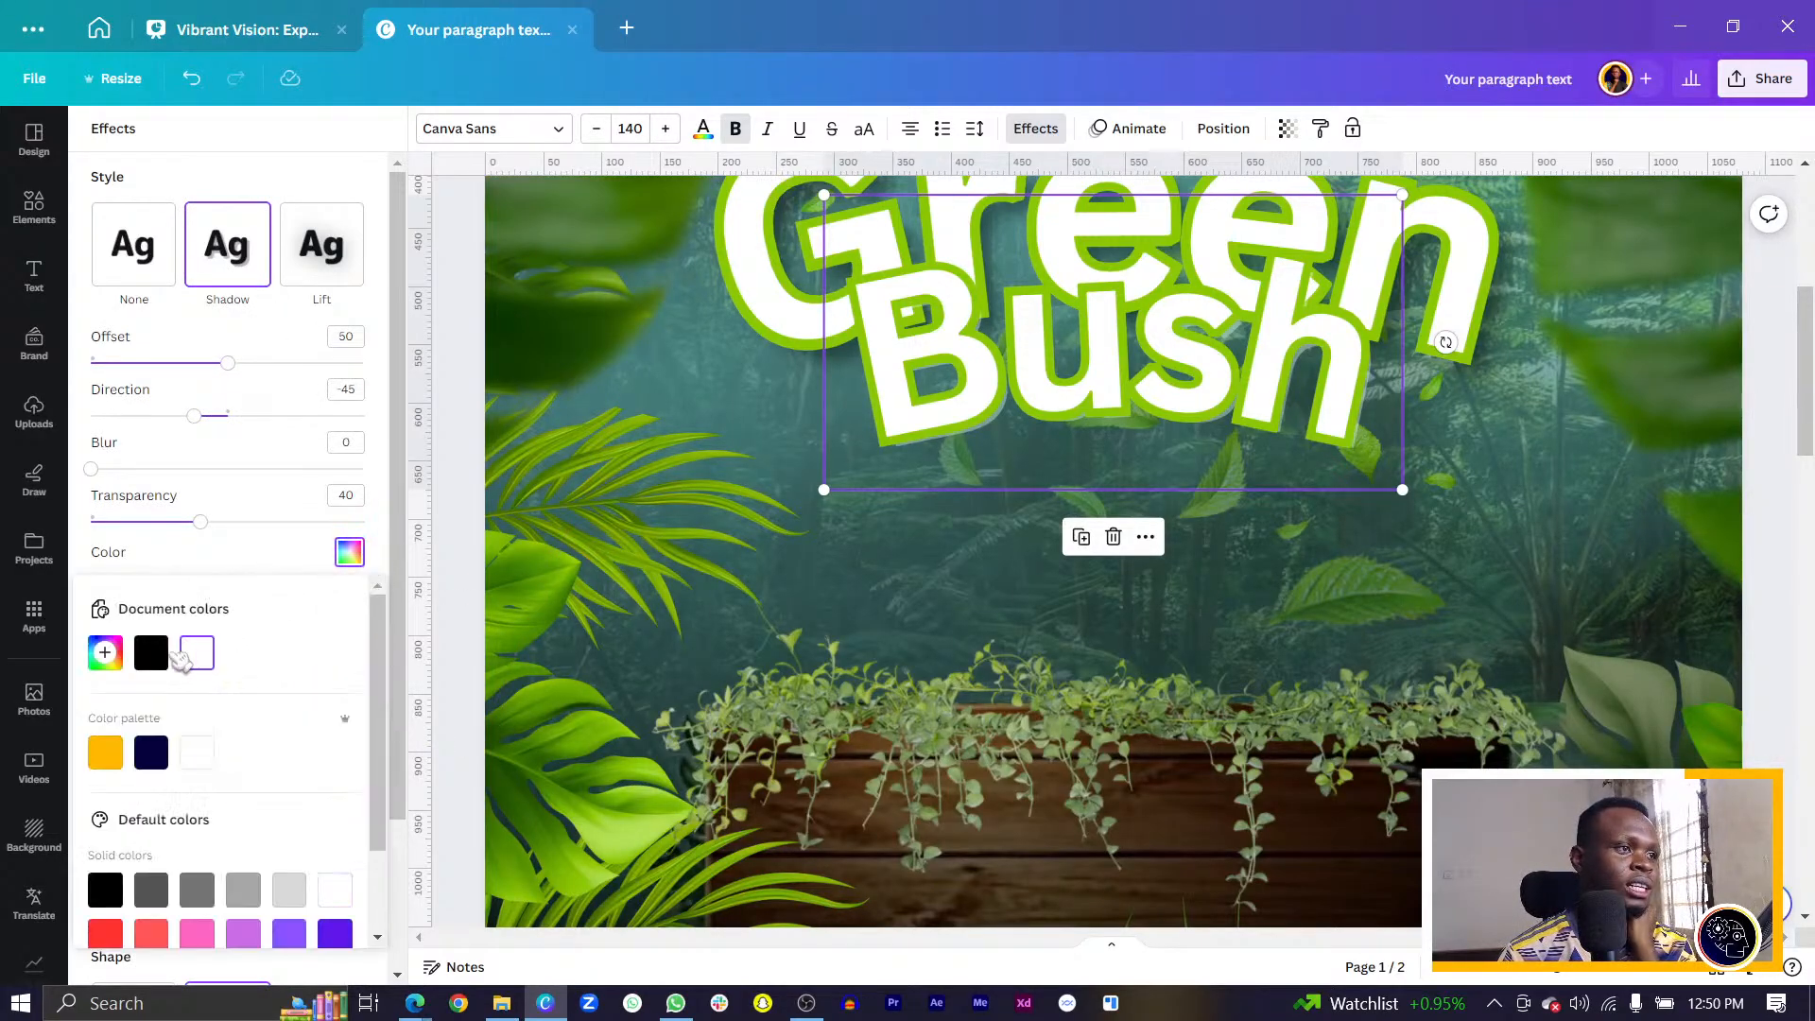
{"action": "left_click", "coordinate": [168, 656]}
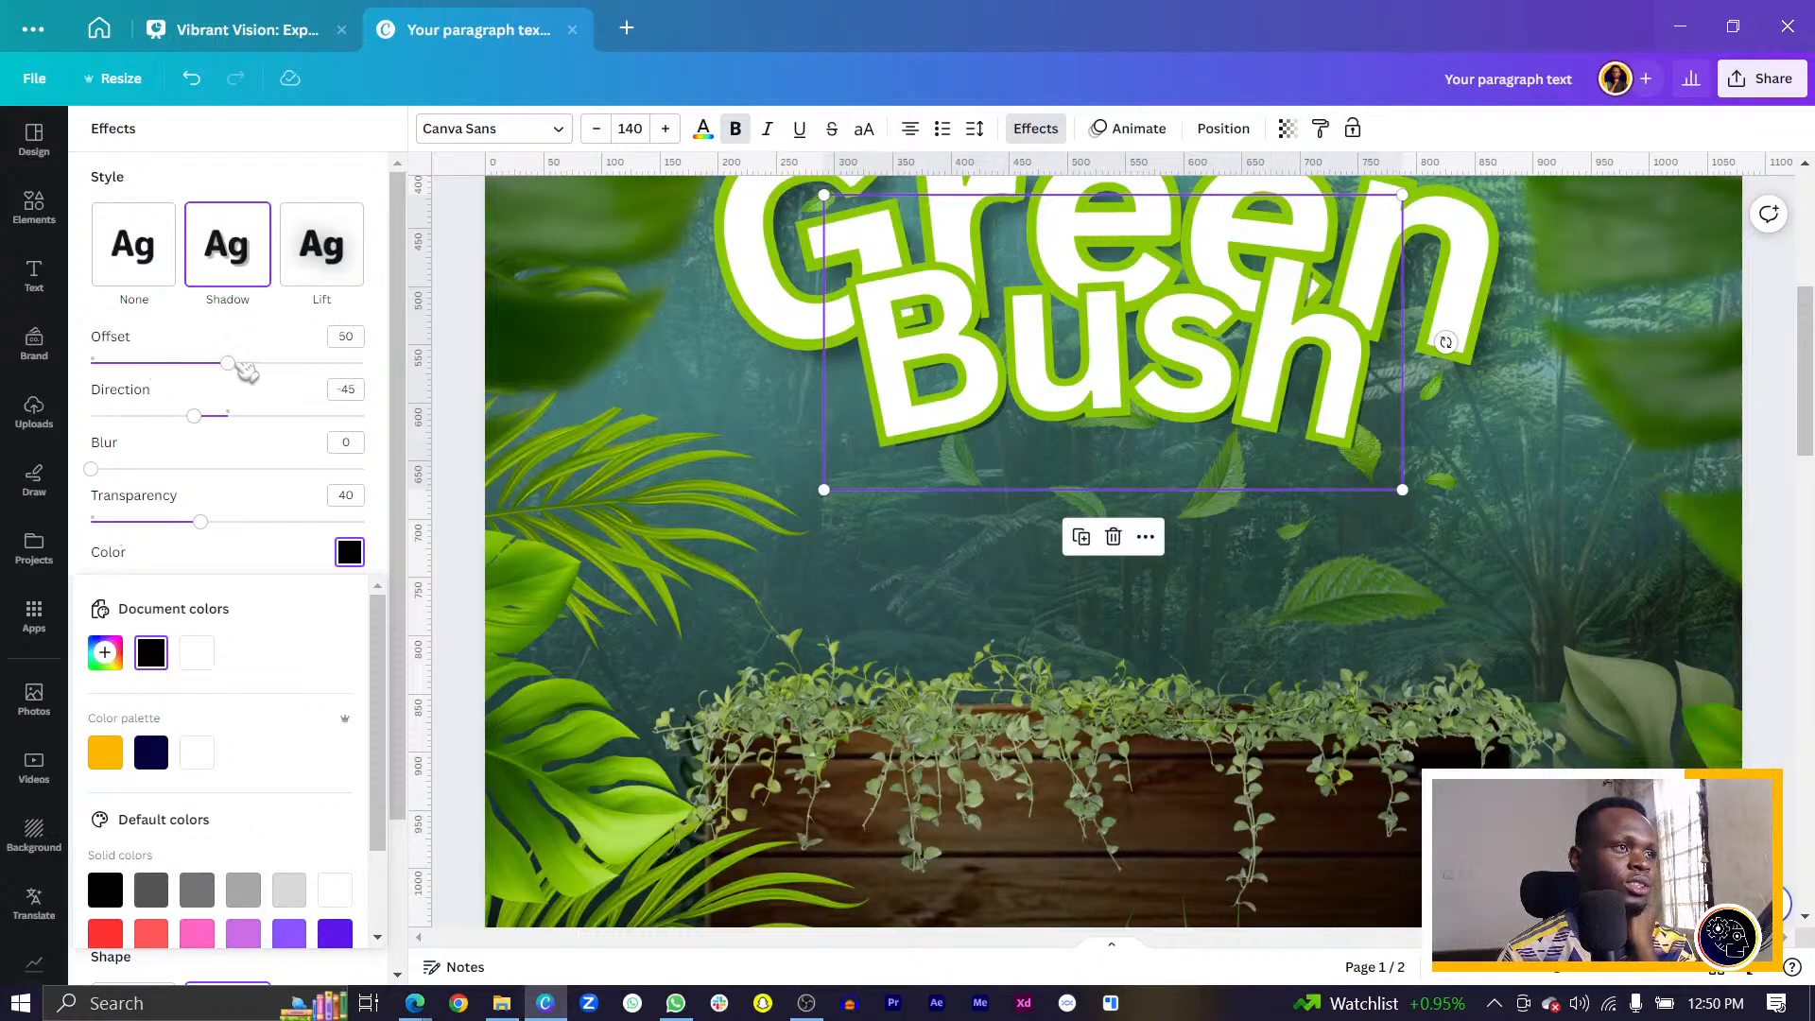
Set the lower "Bush" copy's shadow offset to 79 and blur to 49.
{"action": "left_click_drag", "start_coordinate": [244, 367], "coordinate": [308, 368]}
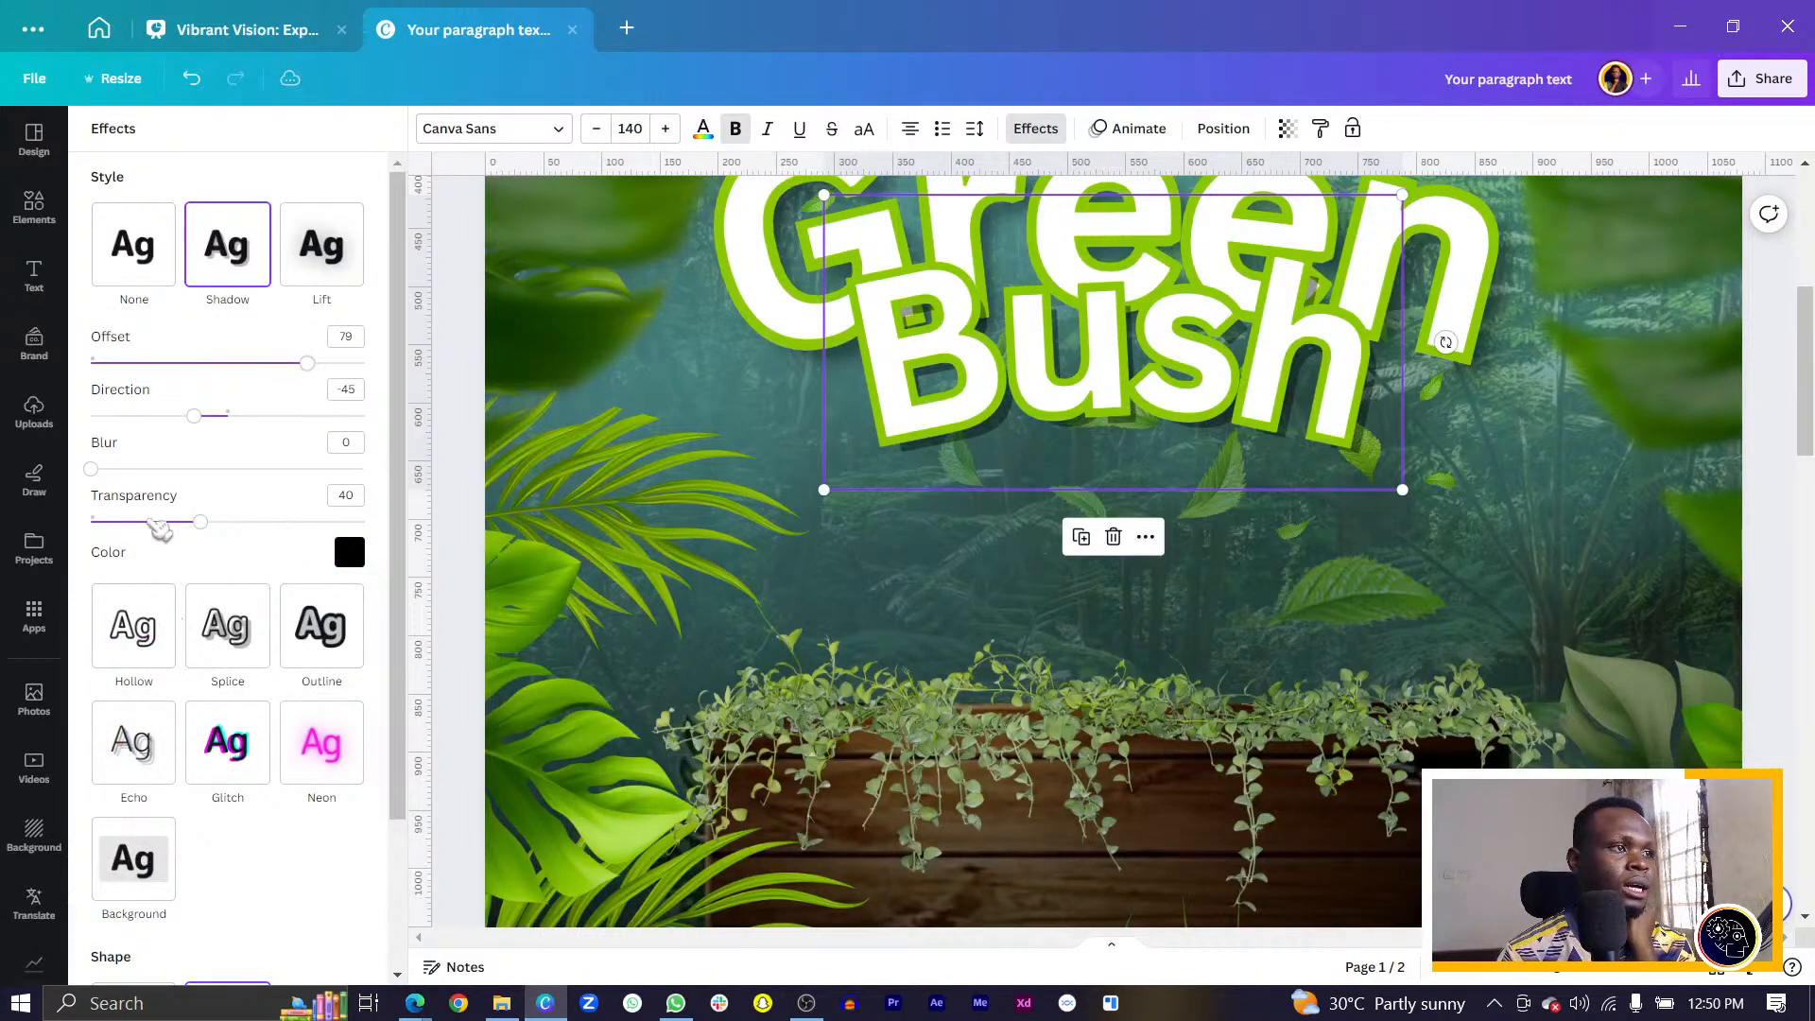
{"action": "left_click_drag", "start_coordinate": [124, 470], "coordinate": [236, 475]}
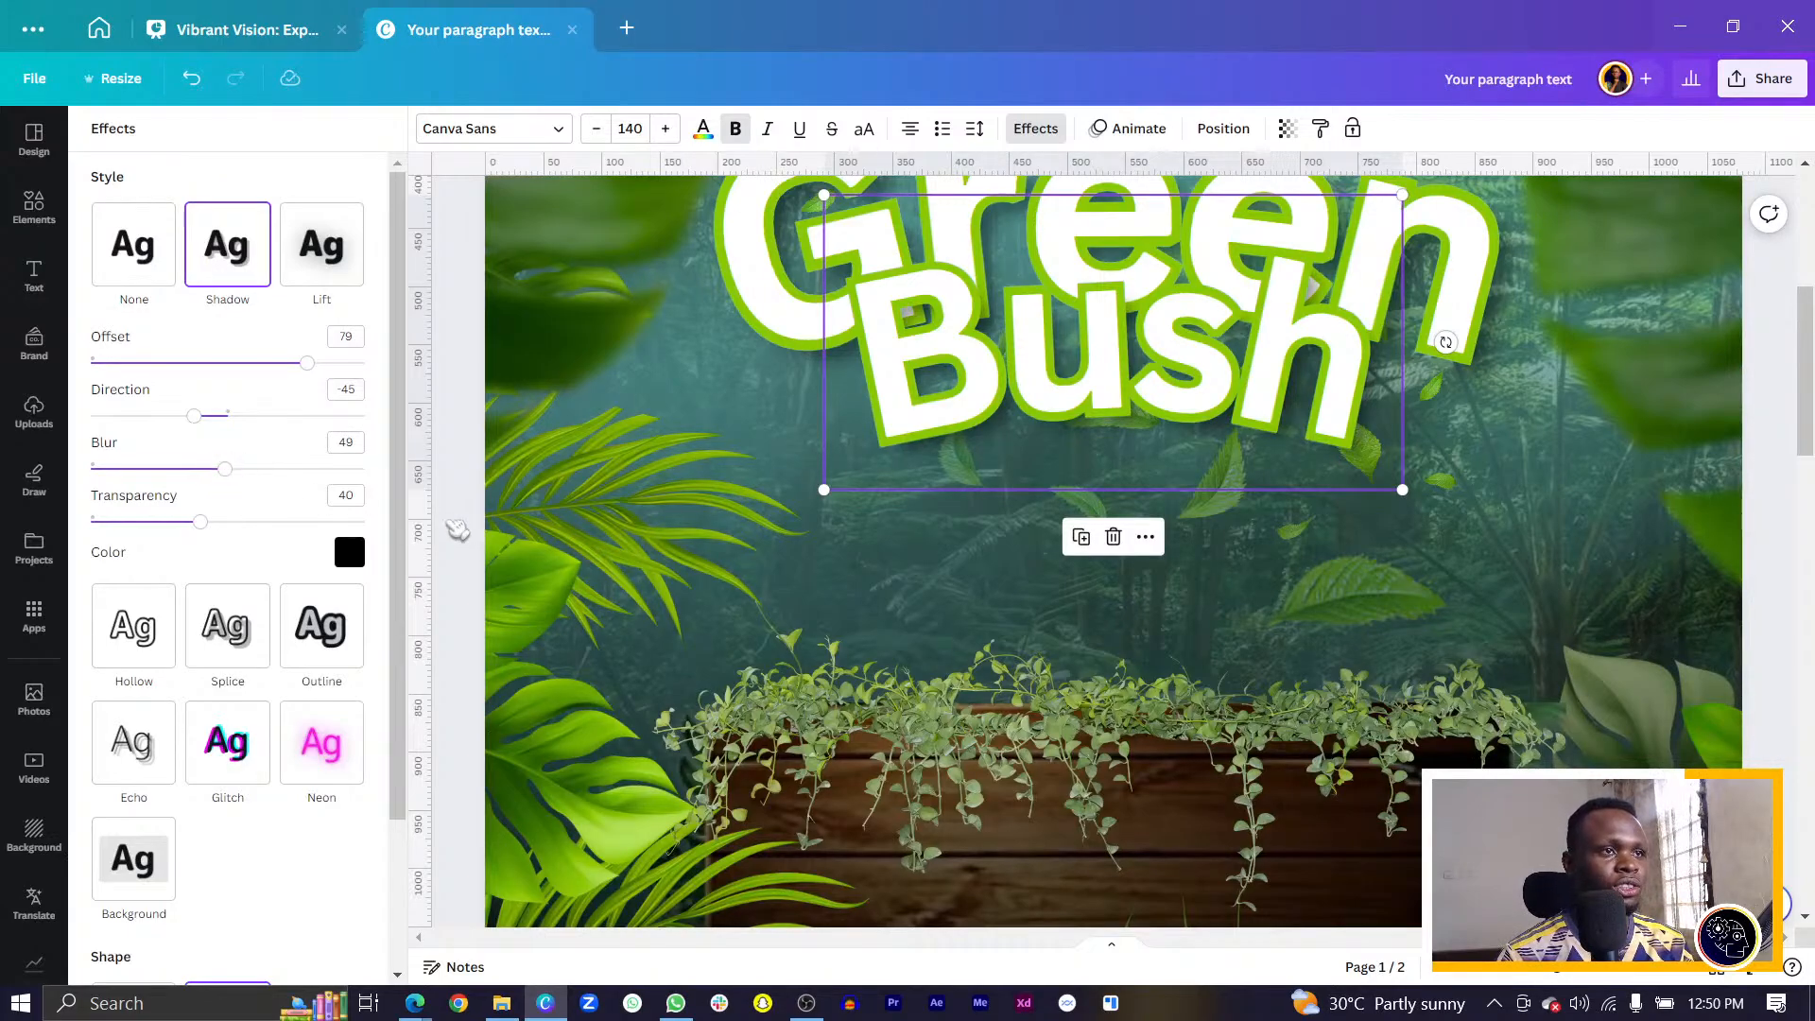
{"action": "left_click", "coordinate": [458, 529]}
Add a circle centred behind the "Green Bush" title and enlarge it to about 475 px wide.
{"action": "scroll", "coordinate": [457, 529], "scroll_direction": "down", "scroll_amount": 3}
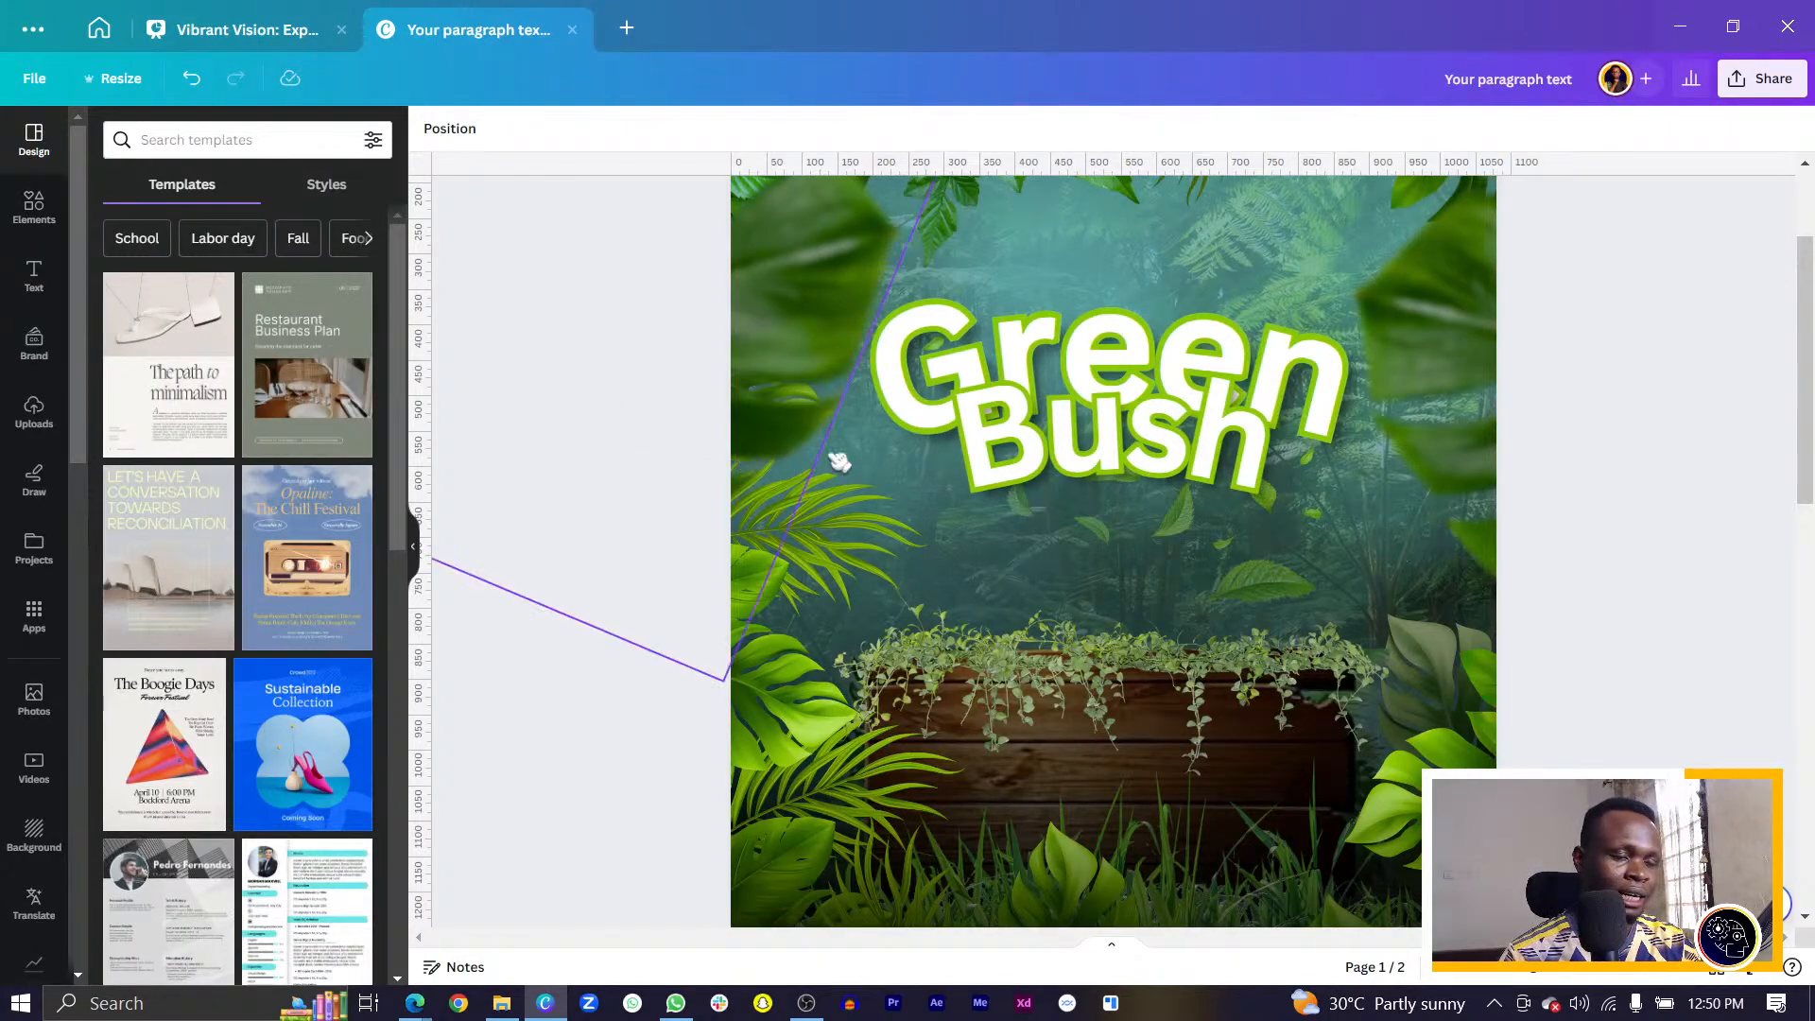
{"action": "key", "text": "c"}
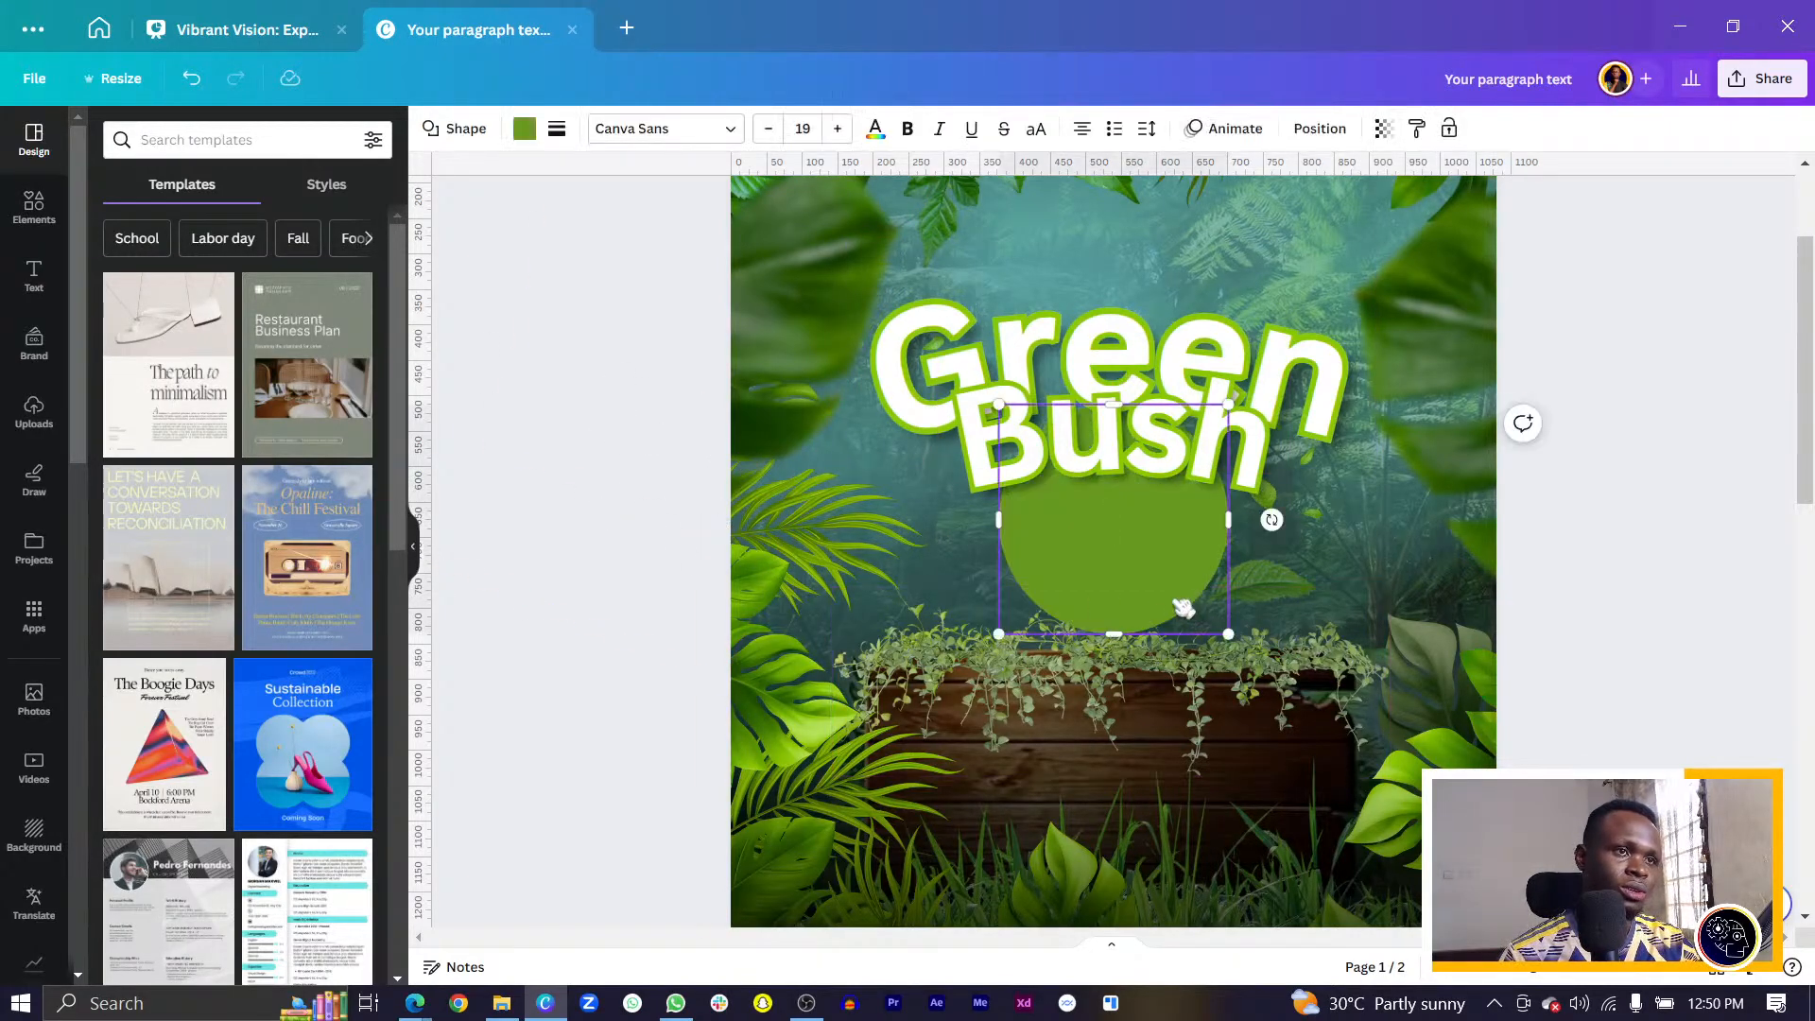
{"action": "left_click_drag", "start_coordinate": [1205, 617], "coordinate": [1294, 567]}
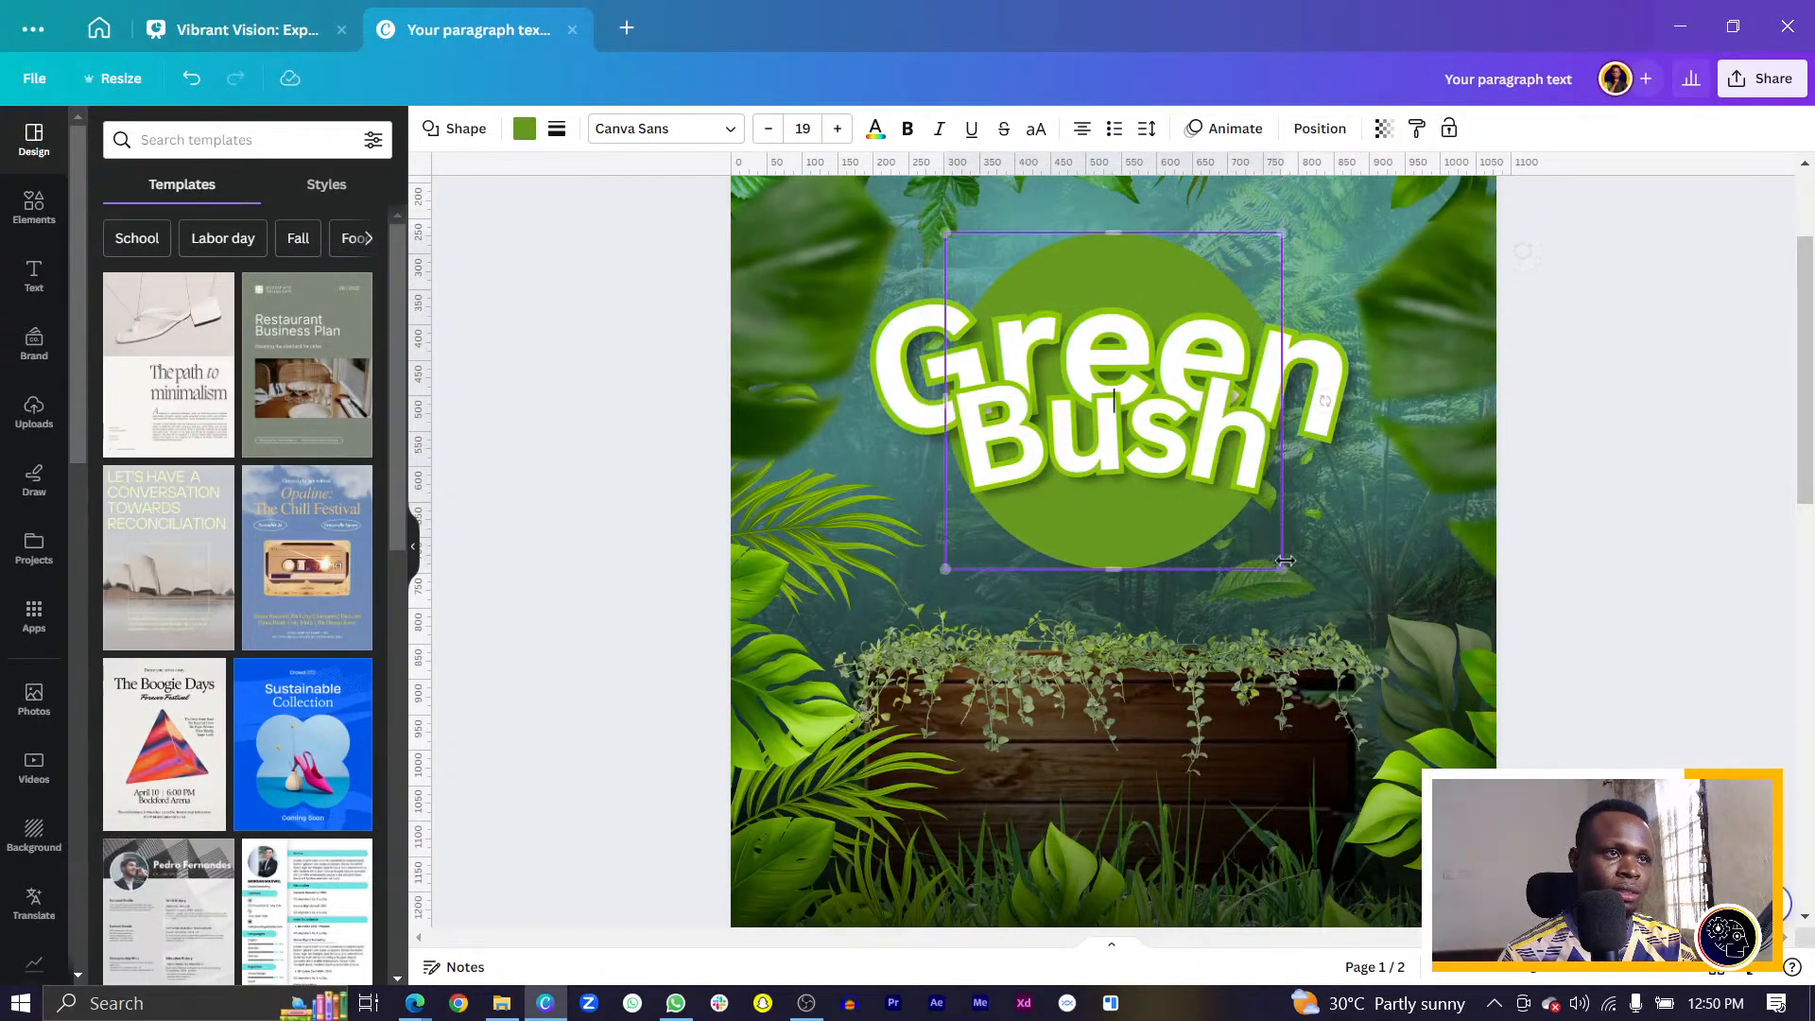
Recolour the circle with the light yellow-green from the photo colours.
{"action": "left_click", "coordinate": [524, 128]}
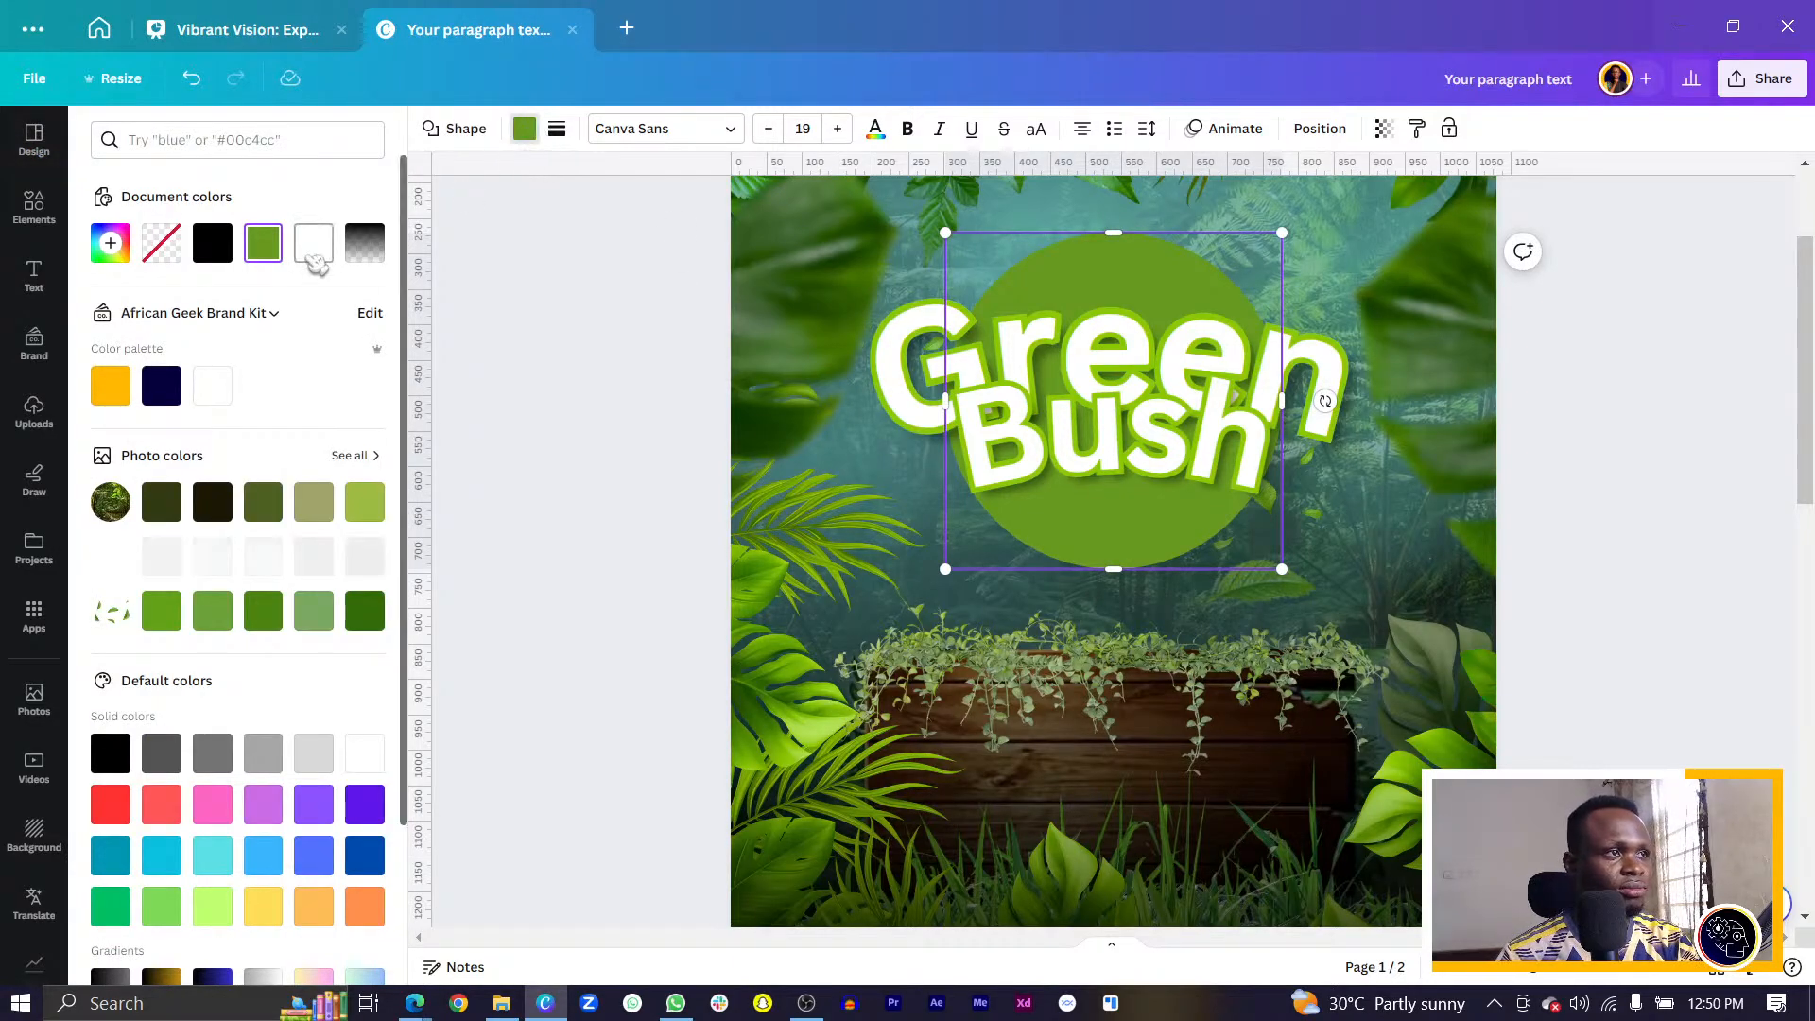
{"action": "left_click", "coordinate": [372, 508]}
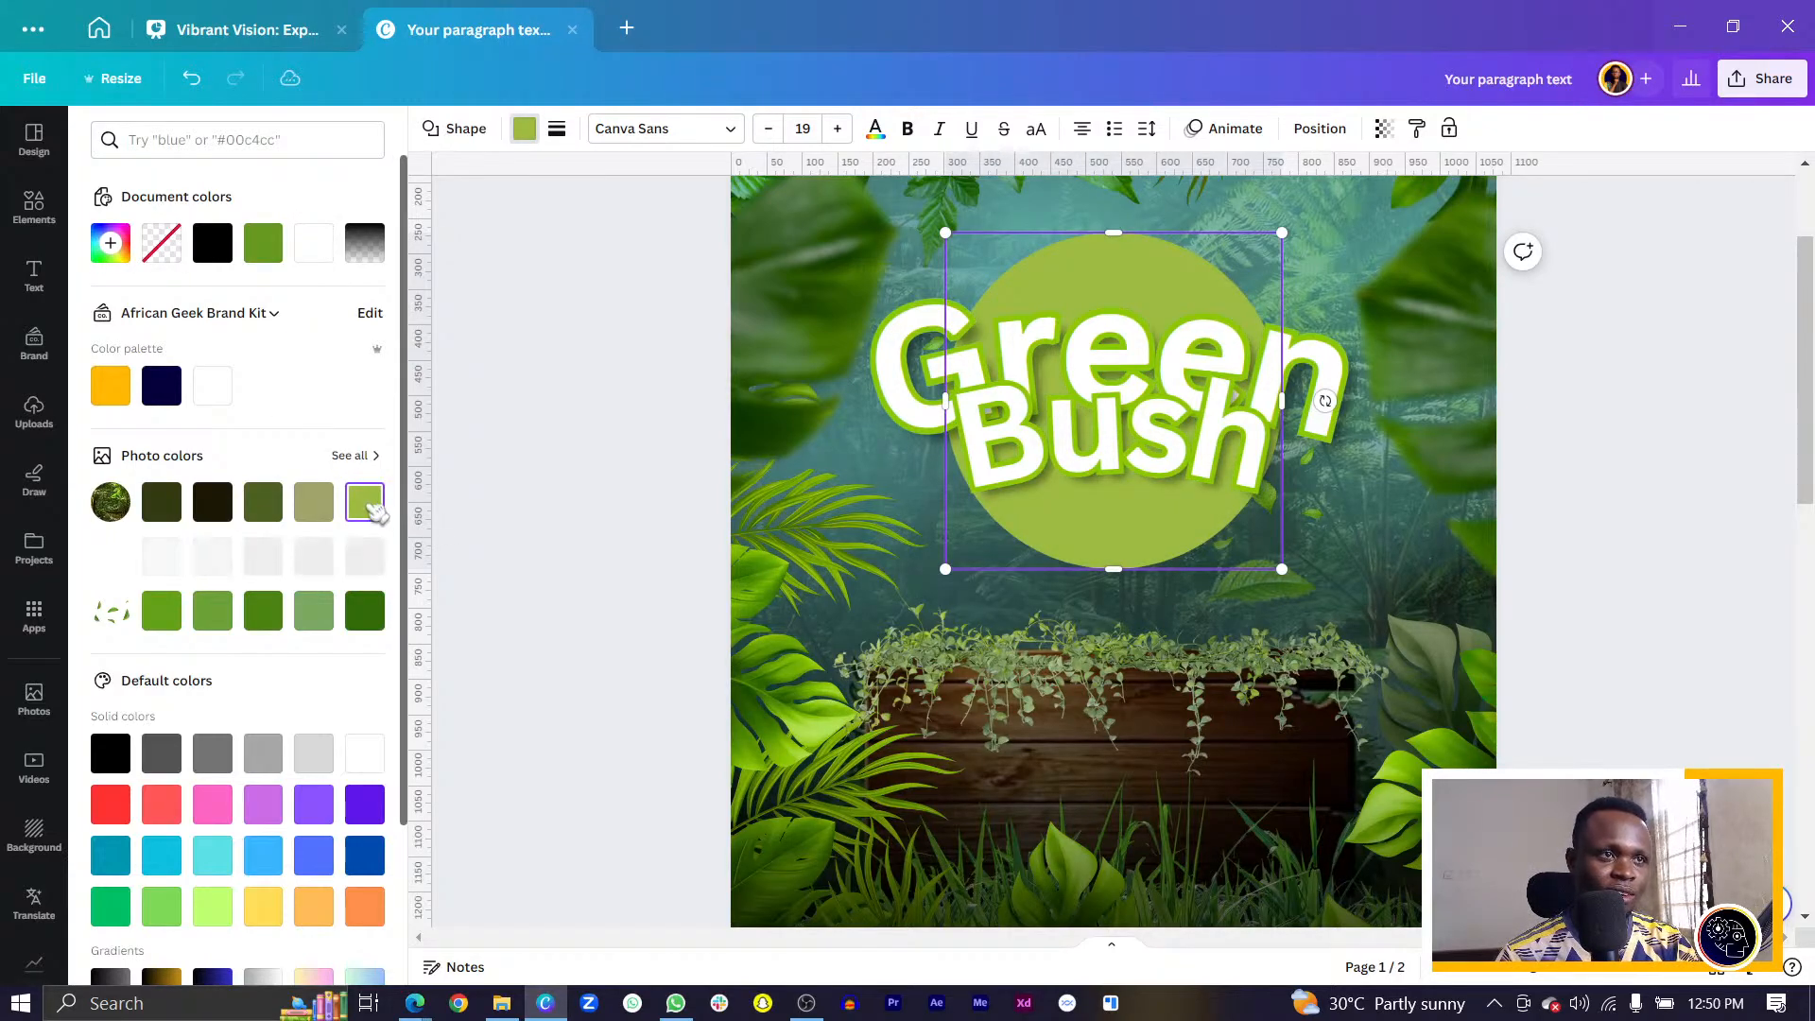
{"action": "left_click", "coordinate": [608, 507]}
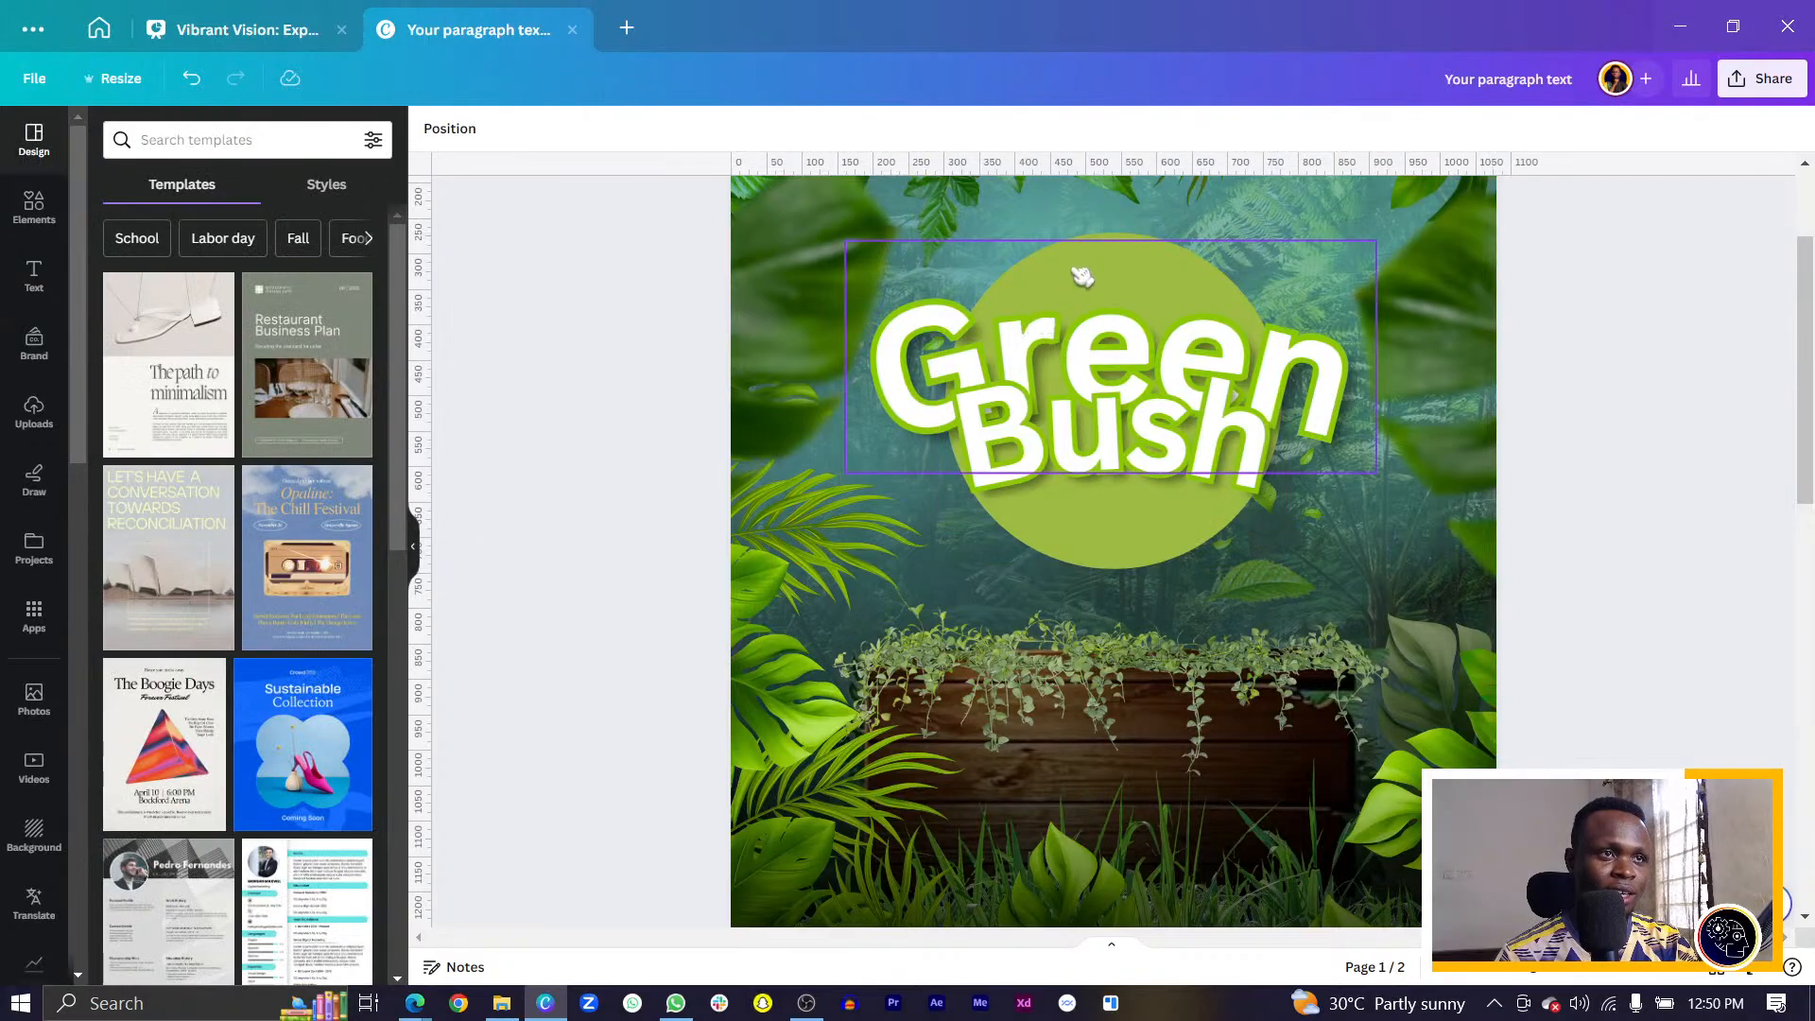
Make the circle semi-transparent so the jungle shows through, and compare it with the reference poster on page 2.
{"action": "left_click", "coordinate": [1131, 551]}
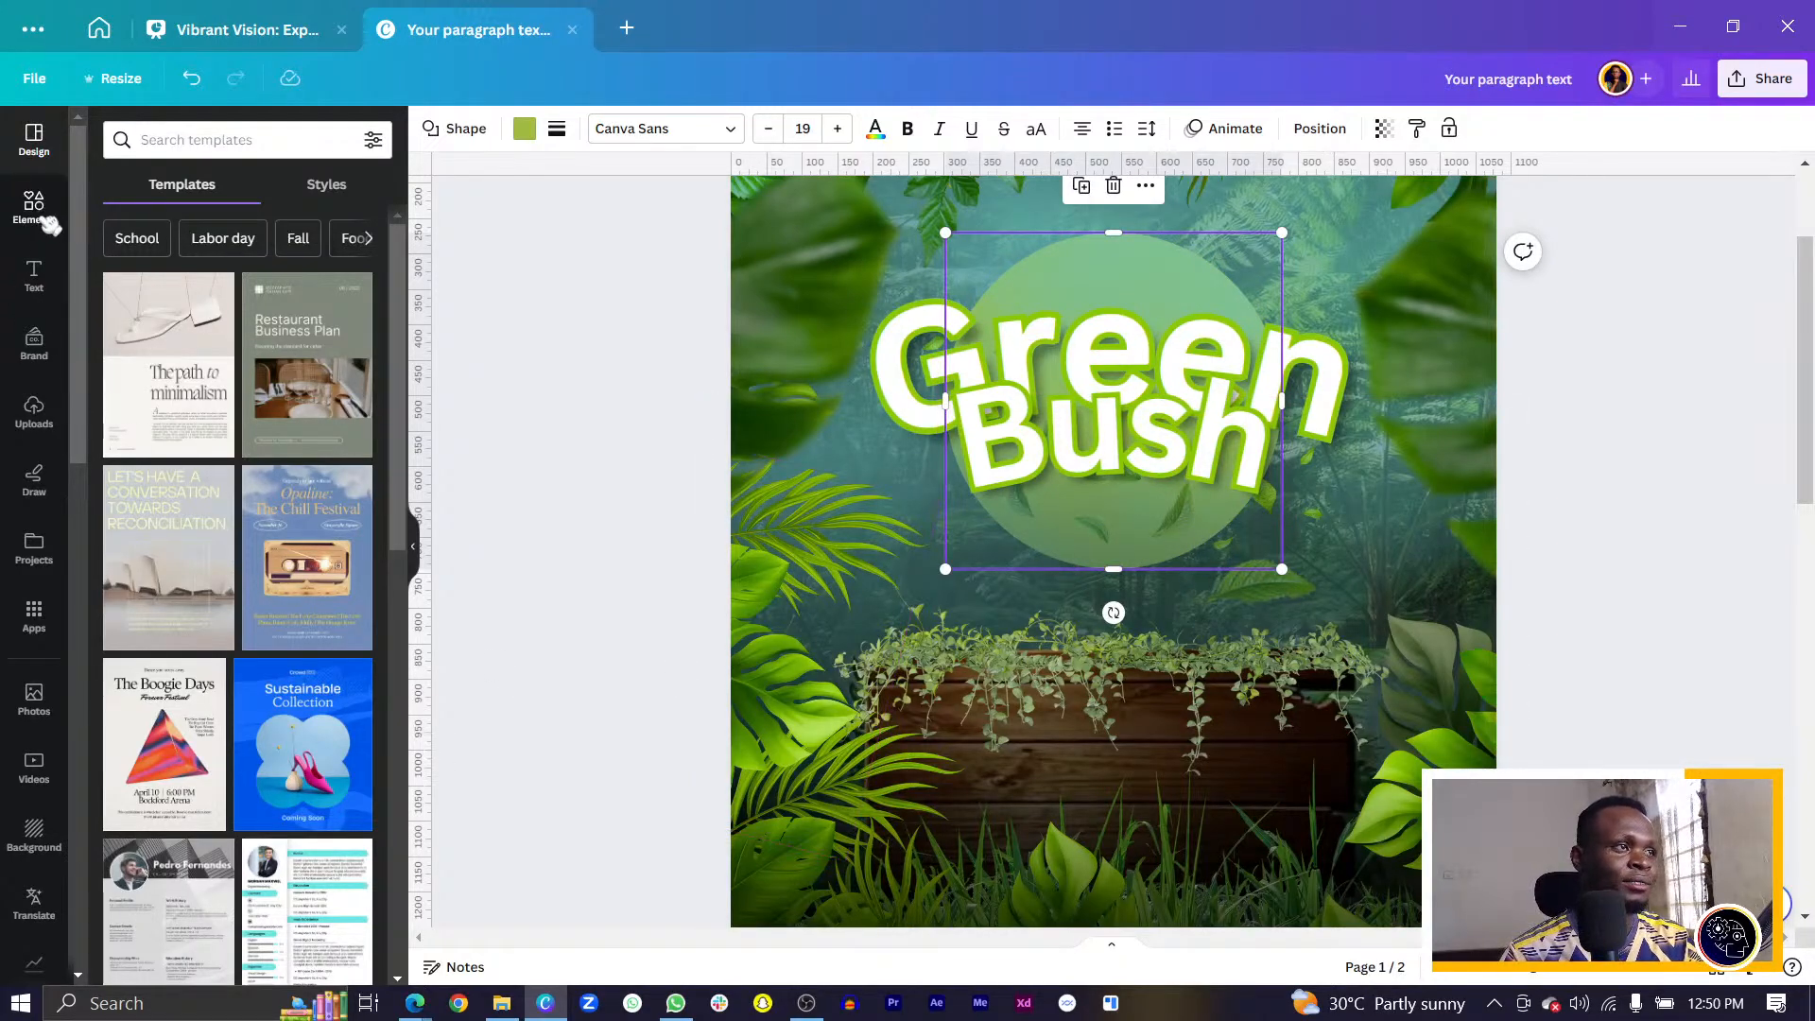
{"action": "scroll", "coordinate": [1063, 696], "scroll_direction": "down", "scroll_amount": 3}
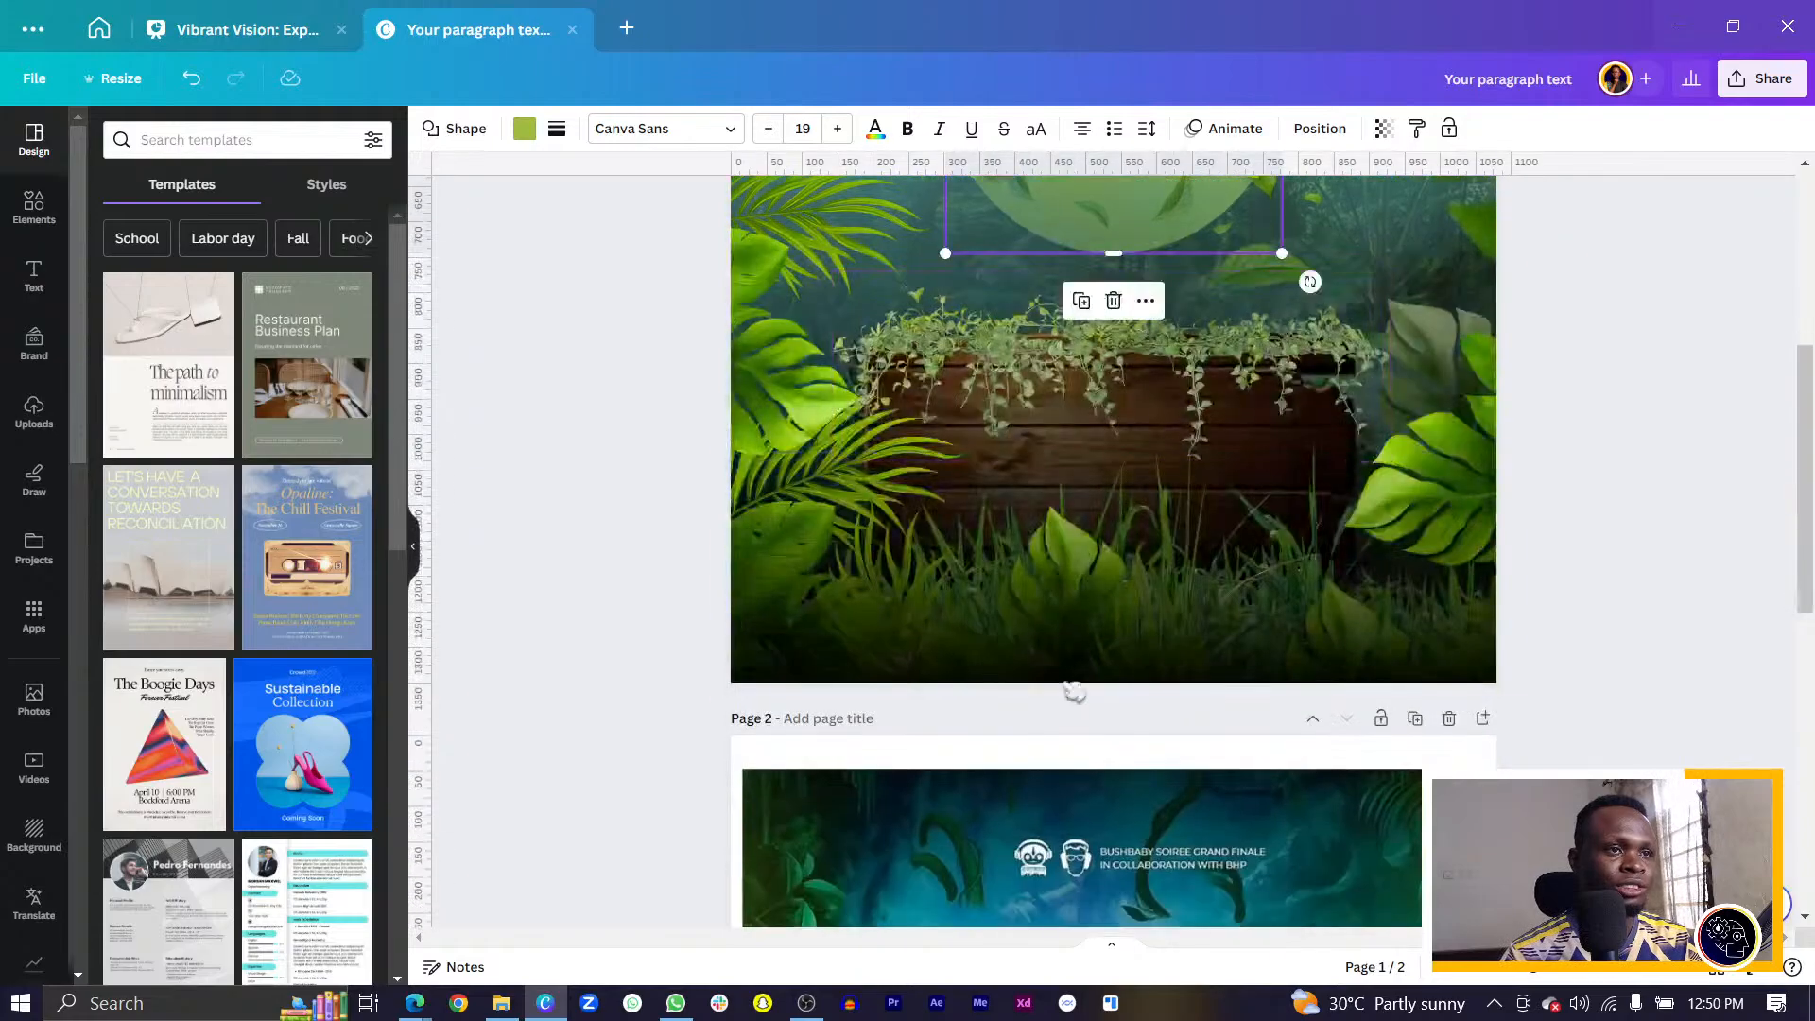
{"action": "scroll", "coordinate": [1093, 661], "scroll_direction": "up", "scroll_amount": 3}
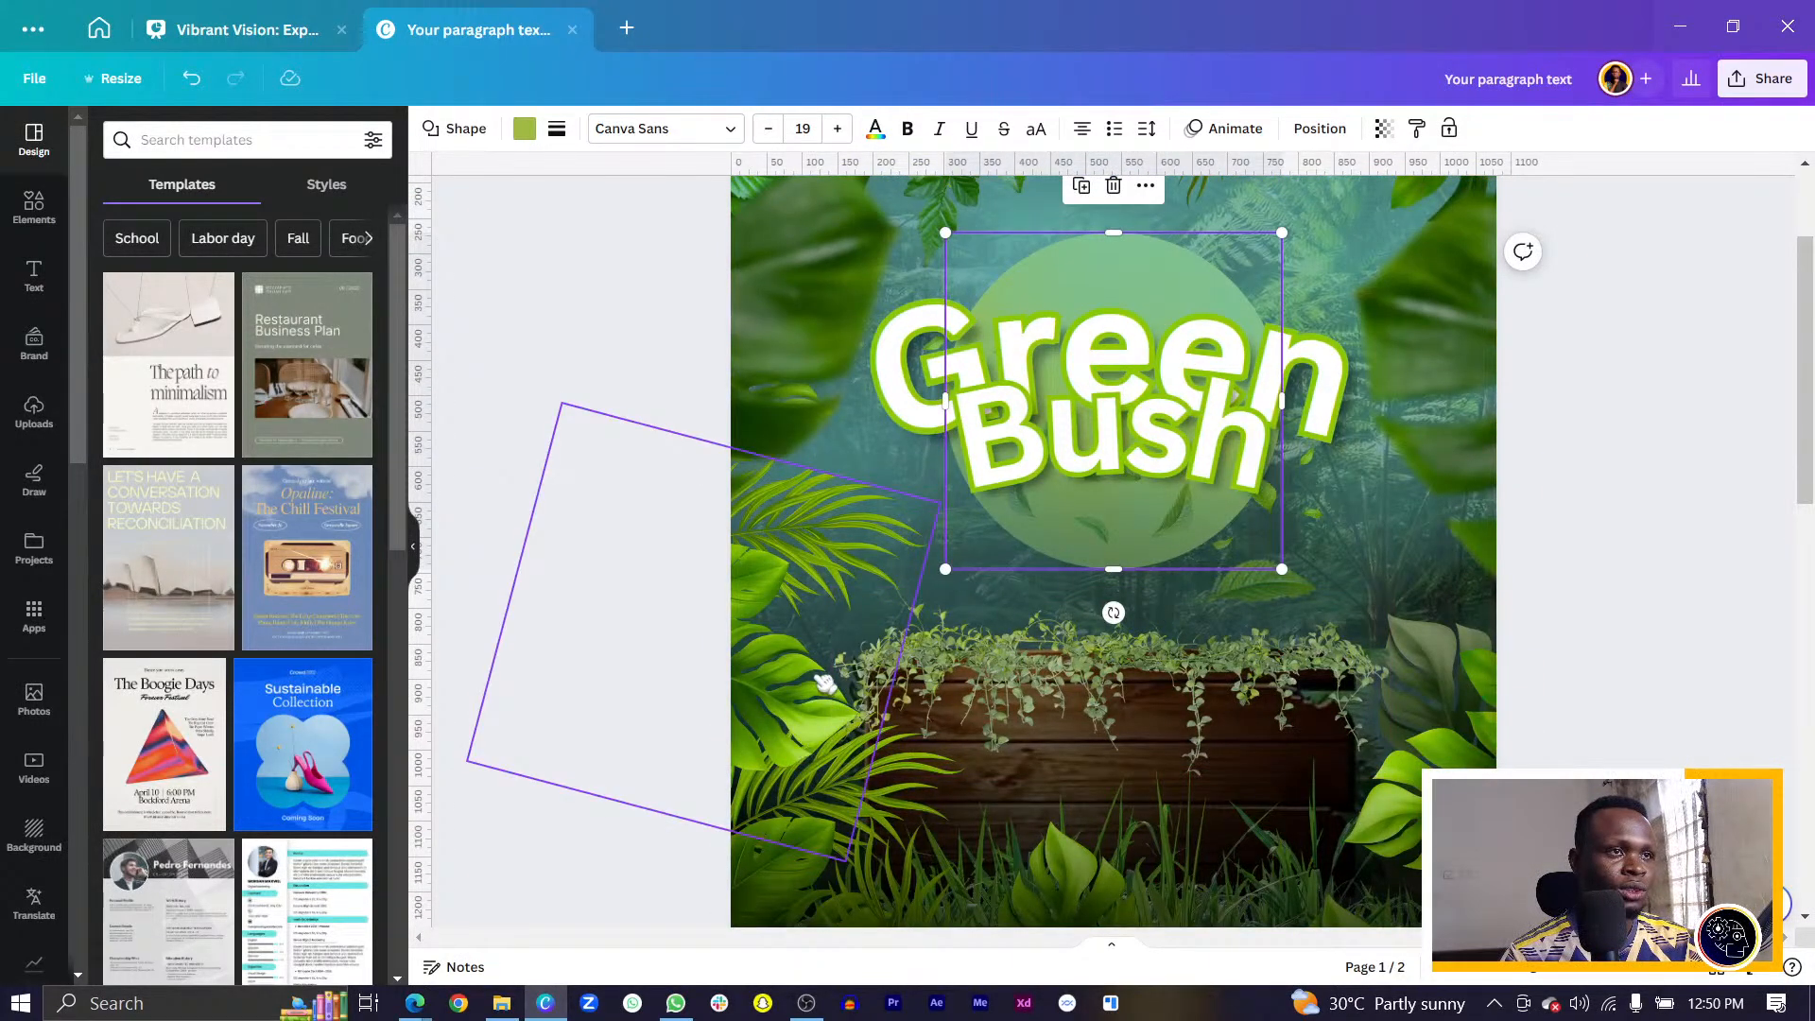
{"action": "scroll", "coordinate": [824, 683], "scroll_direction": "up", "scroll_amount": 2}
Duplicate the hanging leaf branch from the top of the poster, shrink the copy and place it below "Bush".
{"action": "left_click", "coordinate": [1002, 305]}
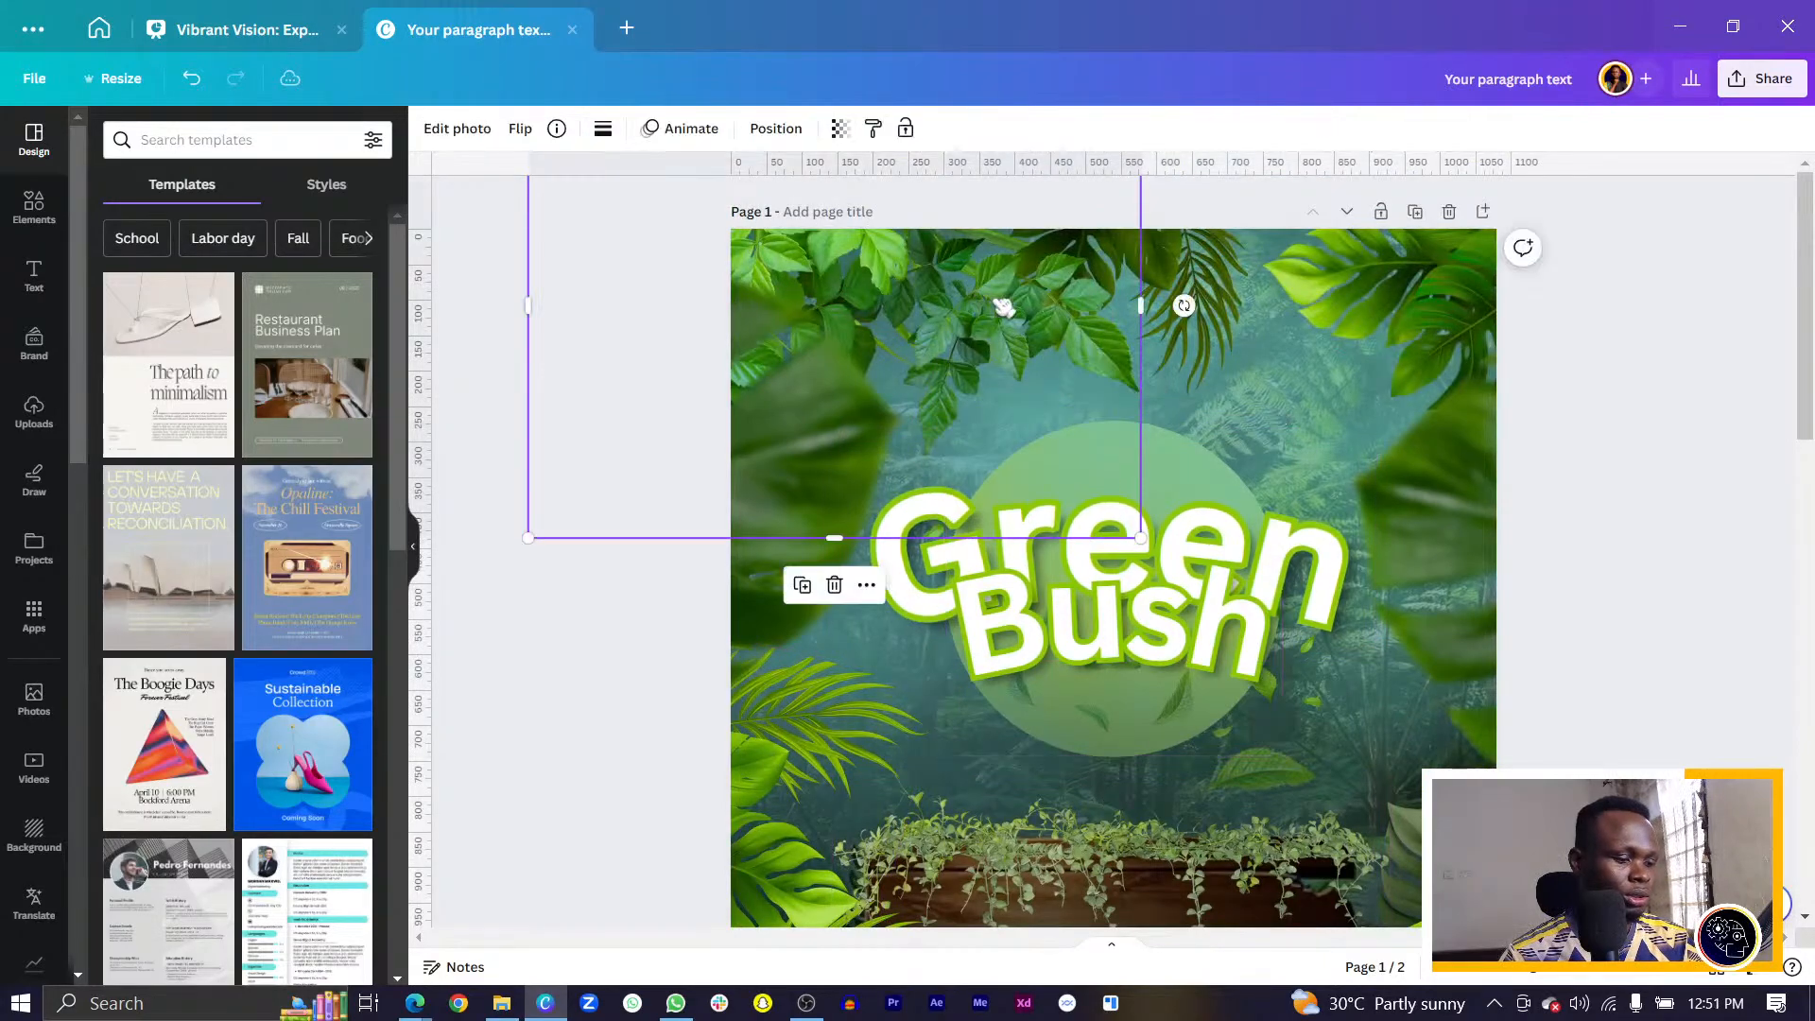
{"action": "left_click_drag", "start_coordinate": [1002, 306], "coordinate": [1285, 746]}
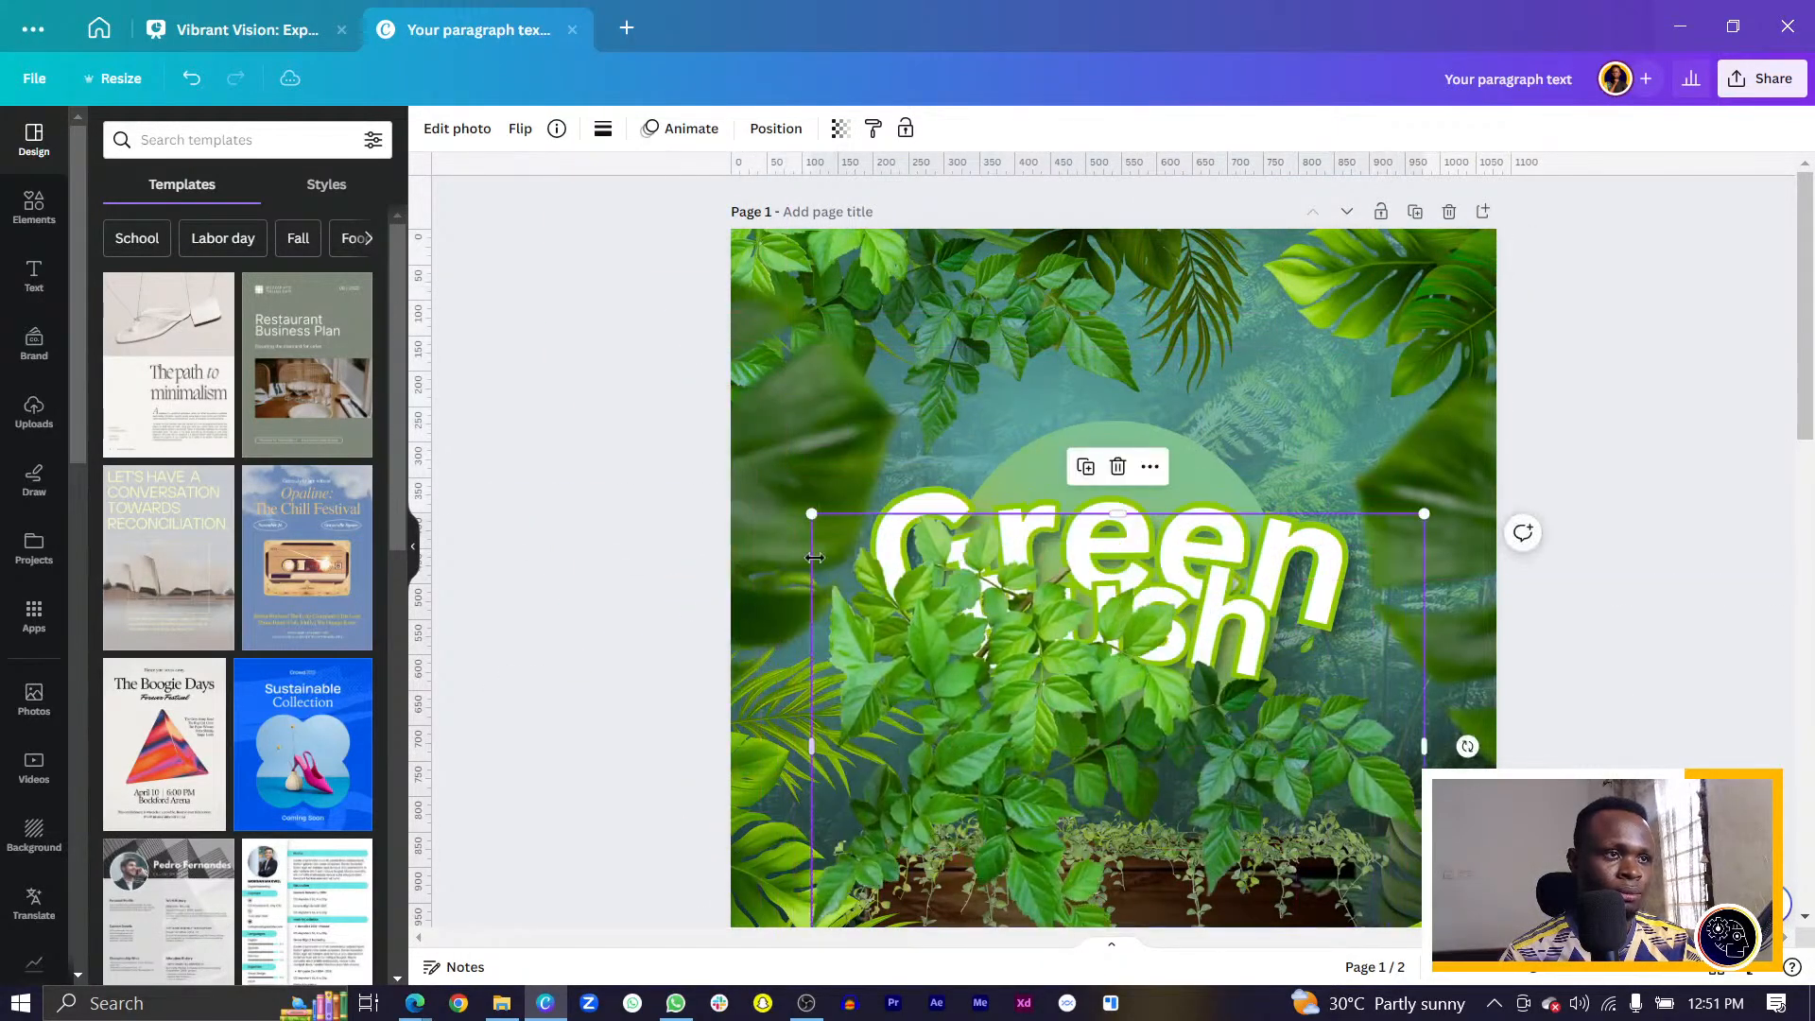
{"action": "left_click_drag", "start_coordinate": [811, 513], "coordinate": [1081, 723]}
{"action": "left_click_drag", "start_coordinate": [1175, 810], "coordinate": [1073, 794]}
Duplicate the small leaf cluster, rotate the copy and raise it over the first to thicken the foliage.
{"action": "scroll", "coordinate": [1072, 794], "scroll_direction": "down", "scroll_amount": 1}
{"action": "scroll", "coordinate": [1072, 794], "scroll_direction": "down", "scroll_amount": 3}
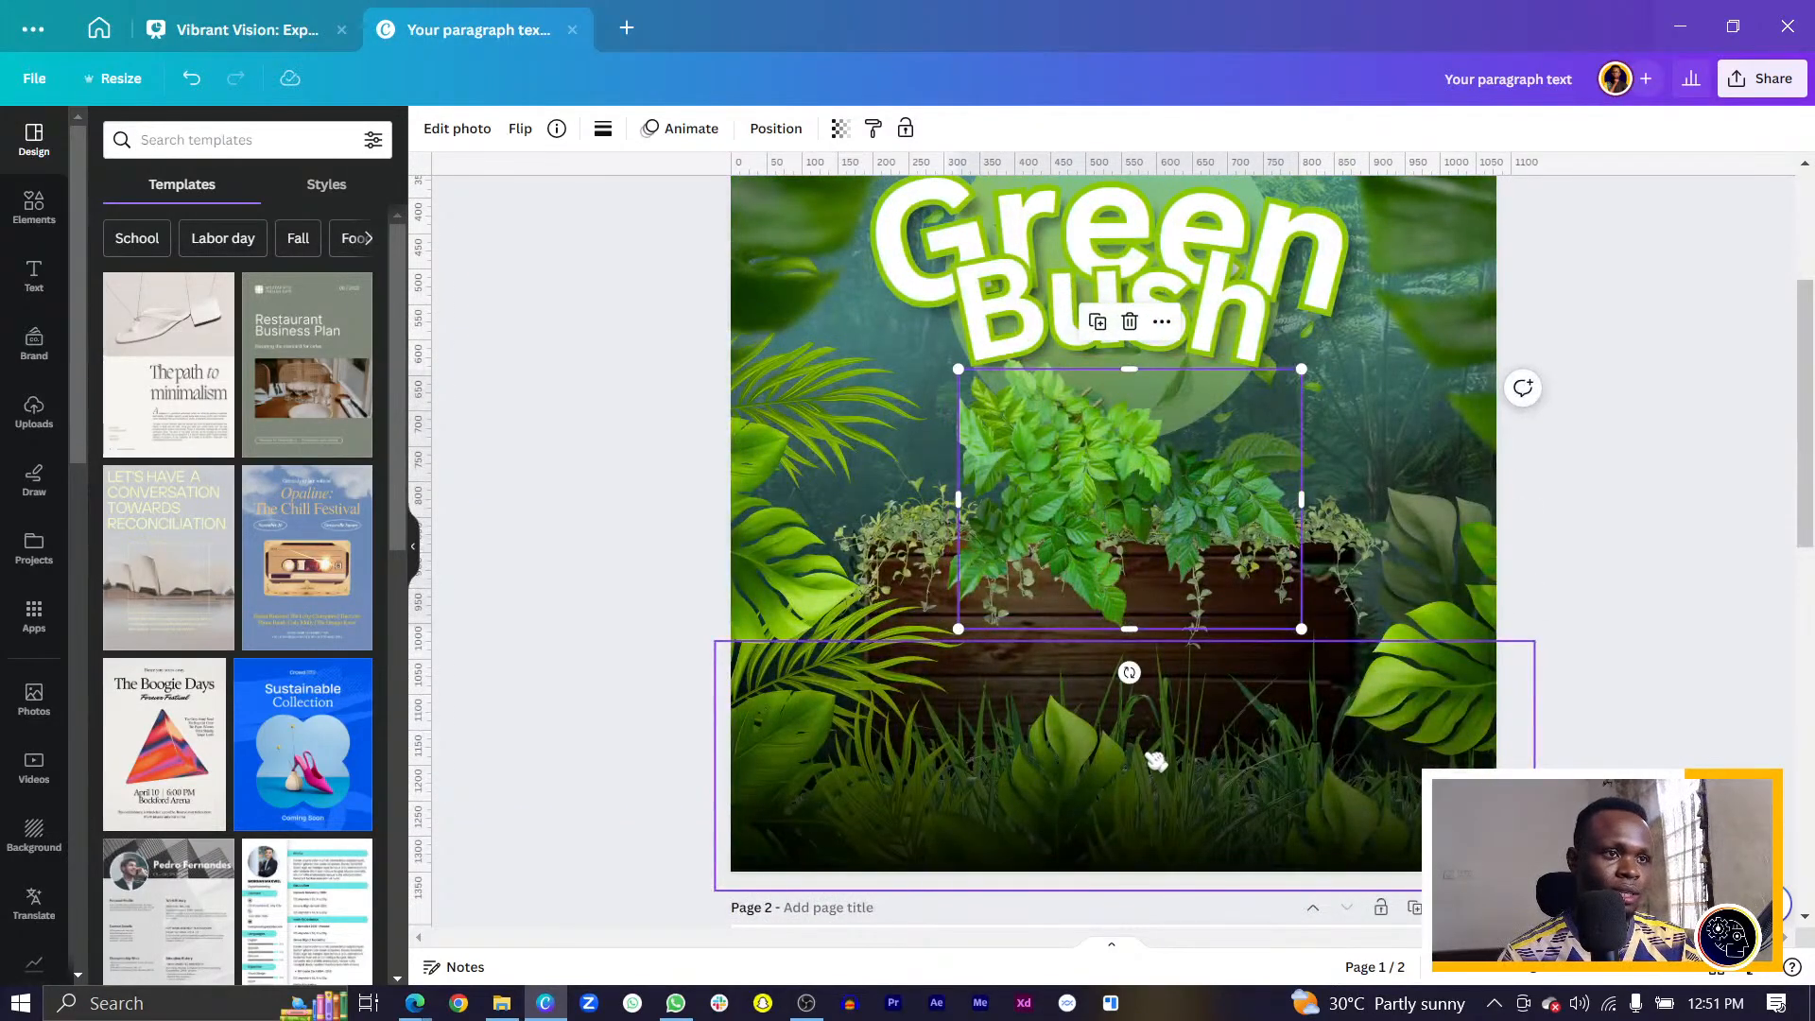
{"action": "left_click_drag", "start_coordinate": [1129, 673], "coordinate": [1193, 314]}
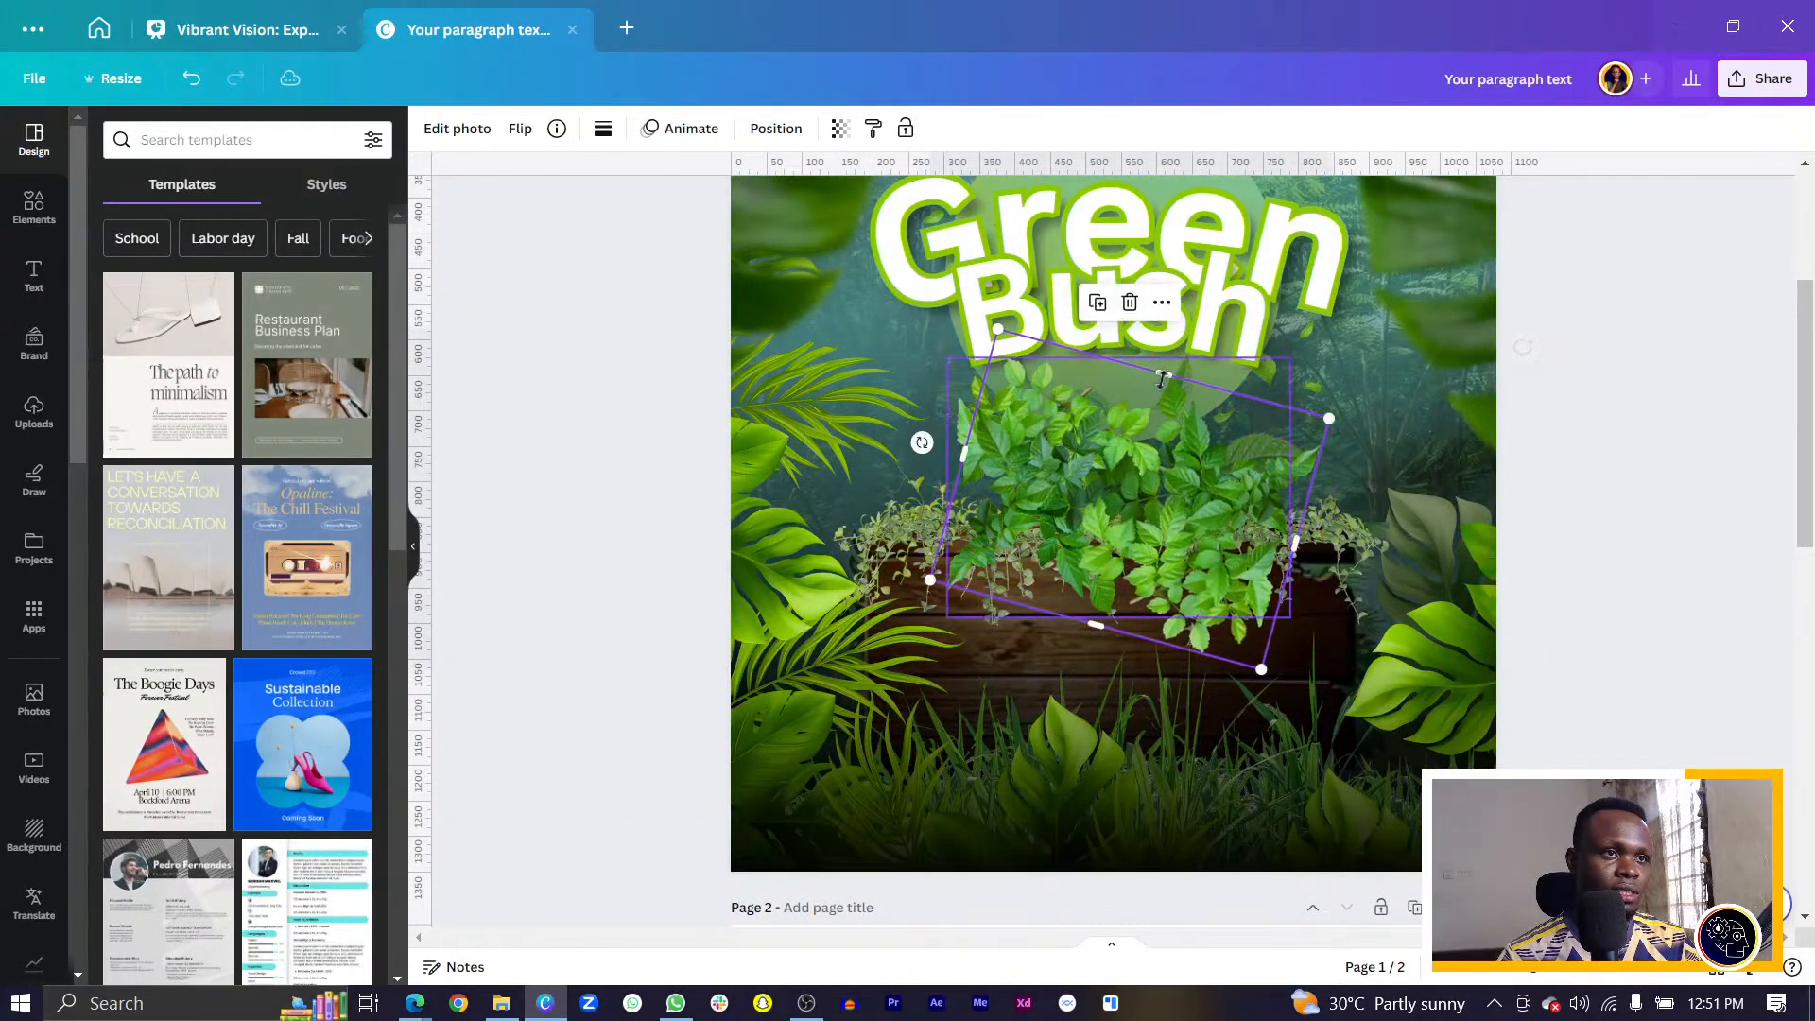
{"action": "left_click_drag", "start_coordinate": [1138, 475], "coordinate": [1142, 396]}
Scale both leaf clusters down together and tuck them behind the title, hanging beneath "Bush".
{"action": "left_click", "coordinate": [1145, 405], "text": "shift"}
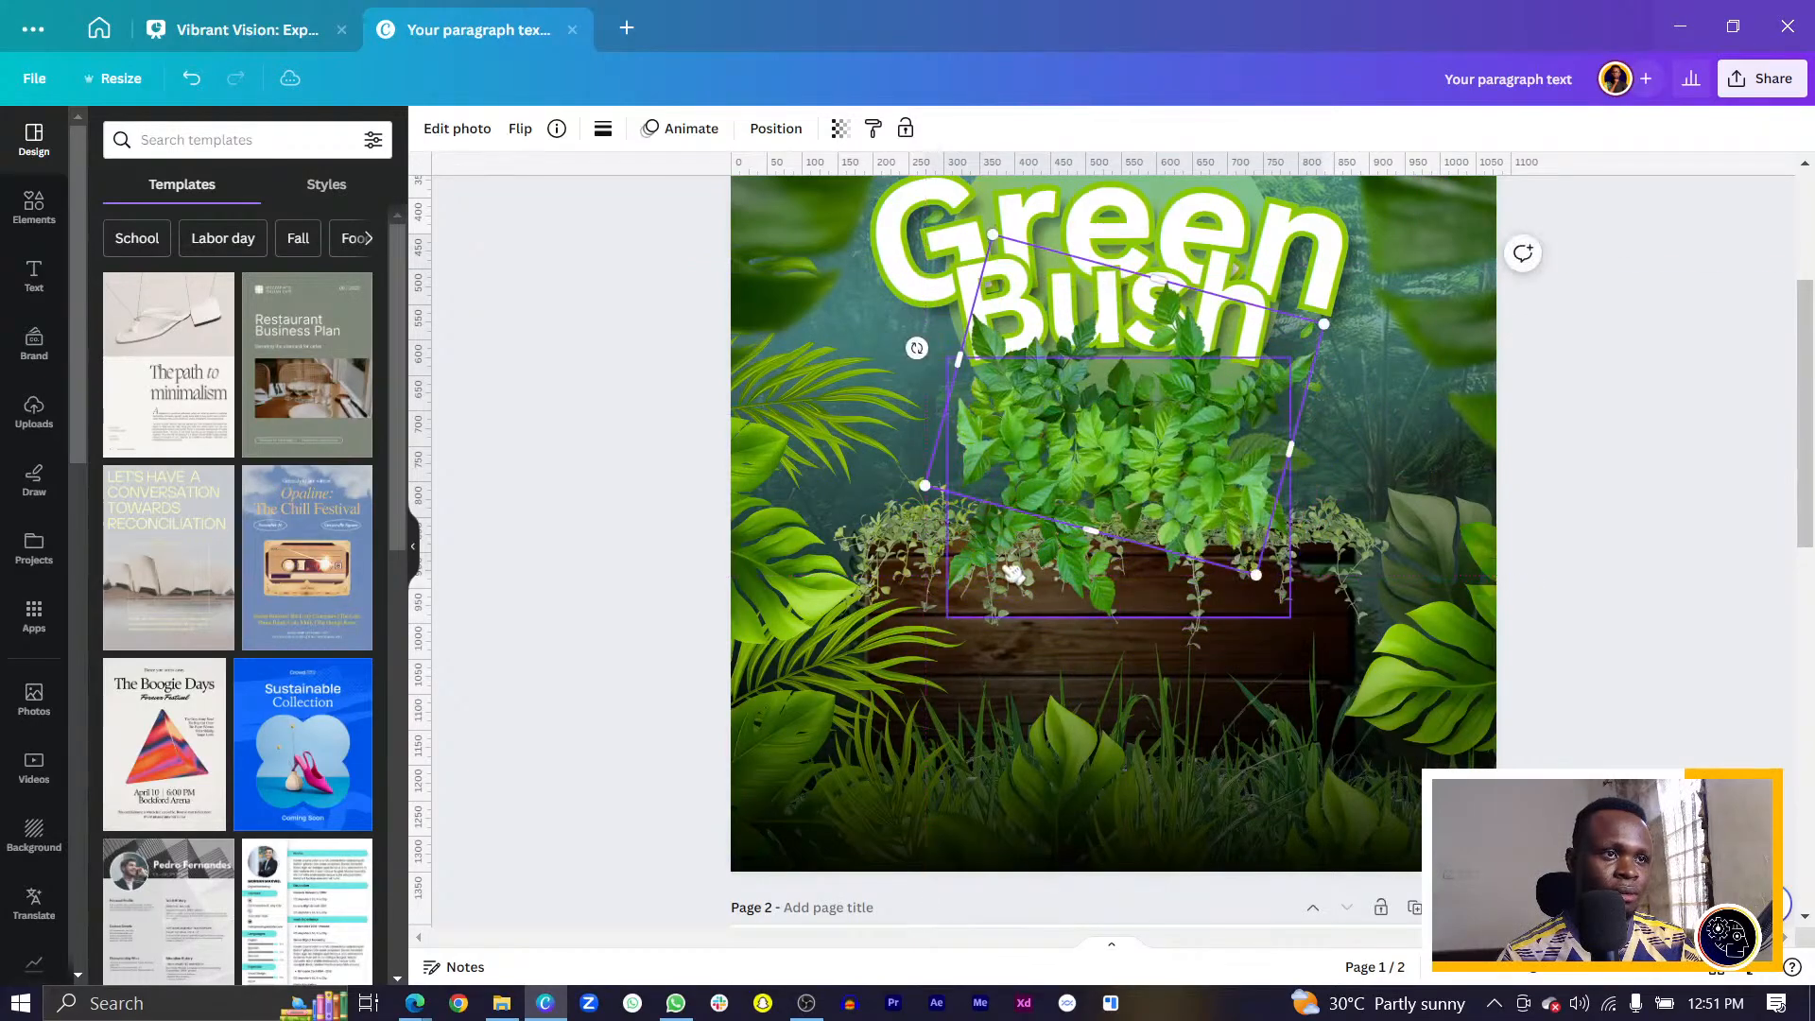
{"action": "left_click_drag", "start_coordinate": [925, 617], "coordinate": [985, 558]}
{"action": "left_click_drag", "start_coordinate": [1048, 484], "coordinate": [1058, 425]}
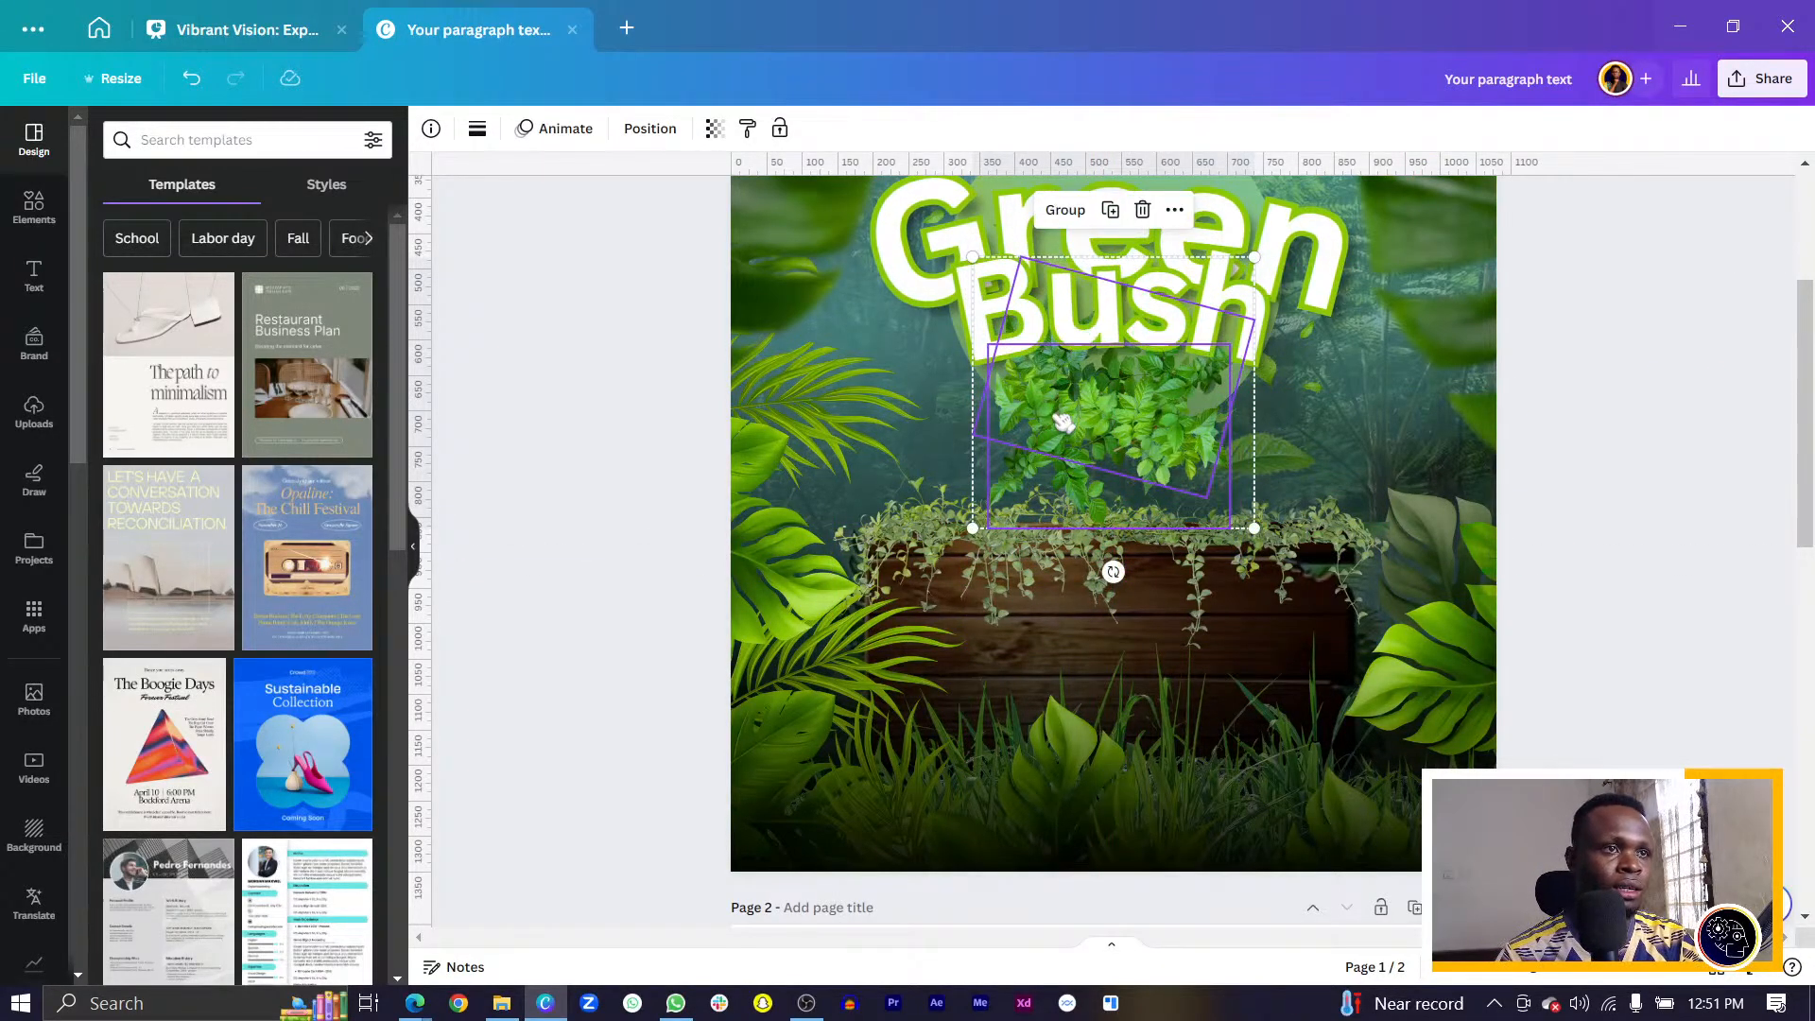
Set vibrance and saturation to 100 for the vine image hanging over the wooden planter.
{"action": "left_click", "coordinate": [997, 577]}
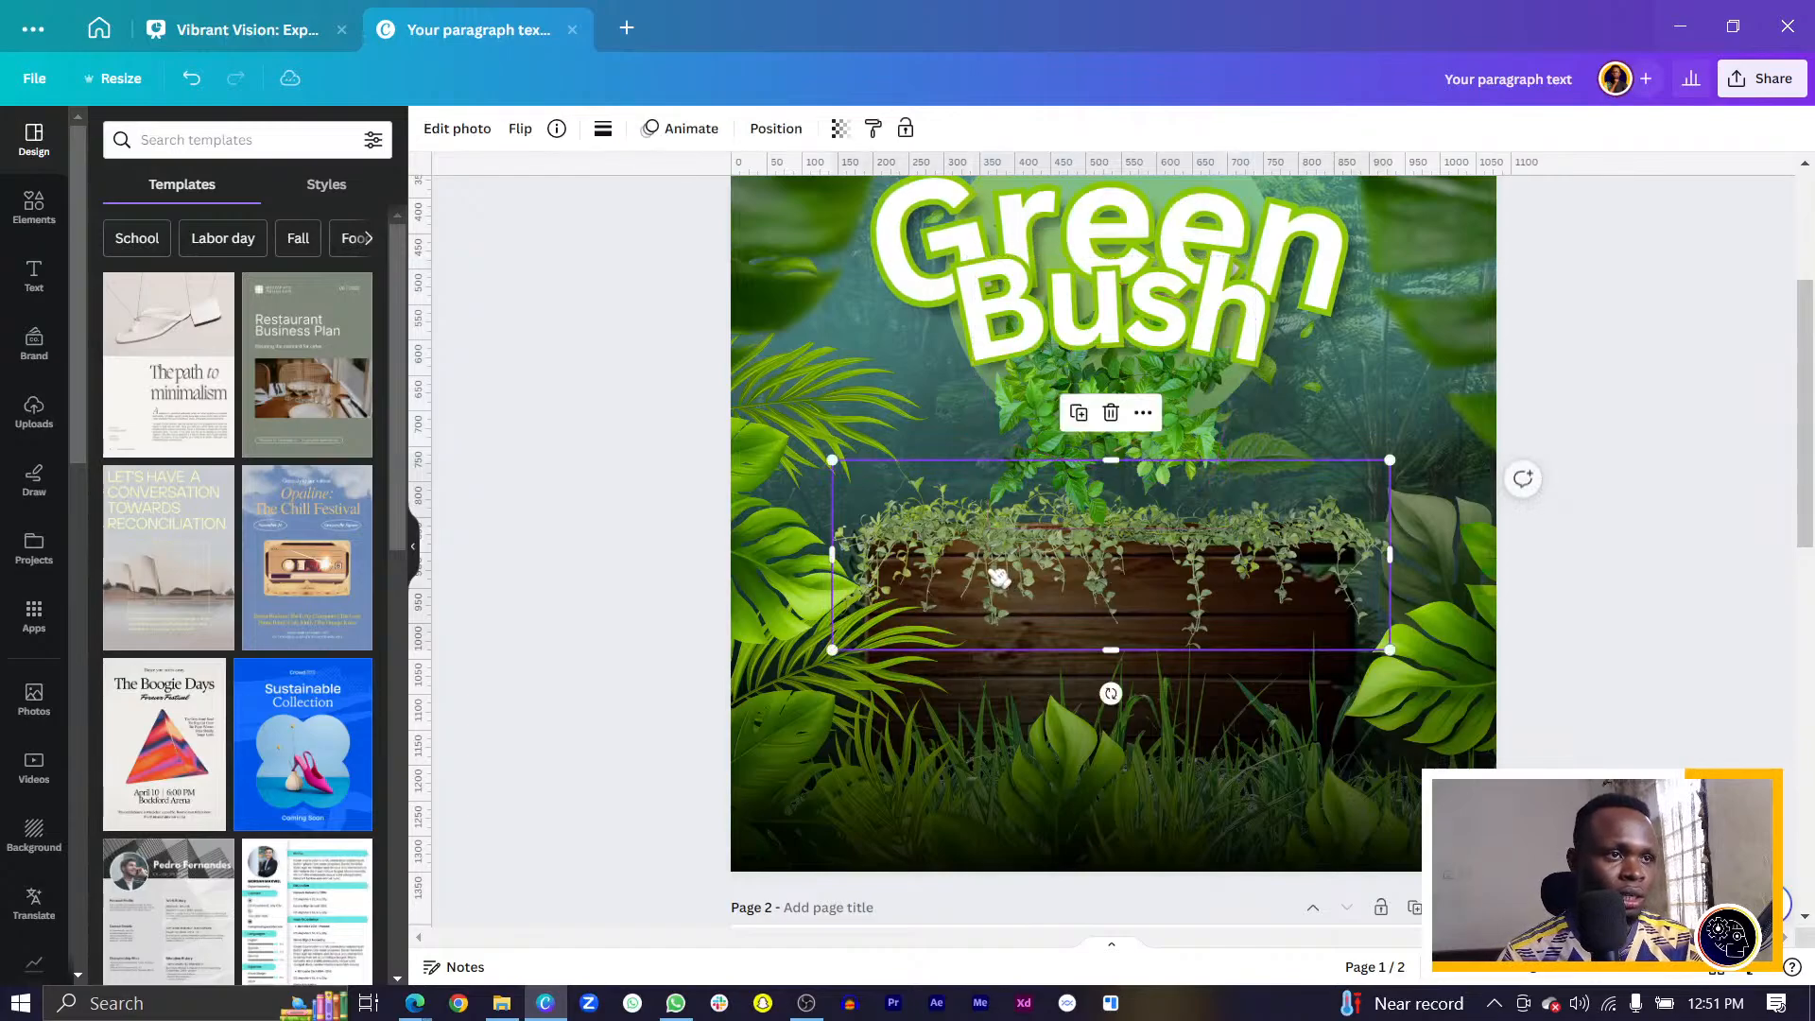
{"action": "left_click", "coordinate": [458, 130]}
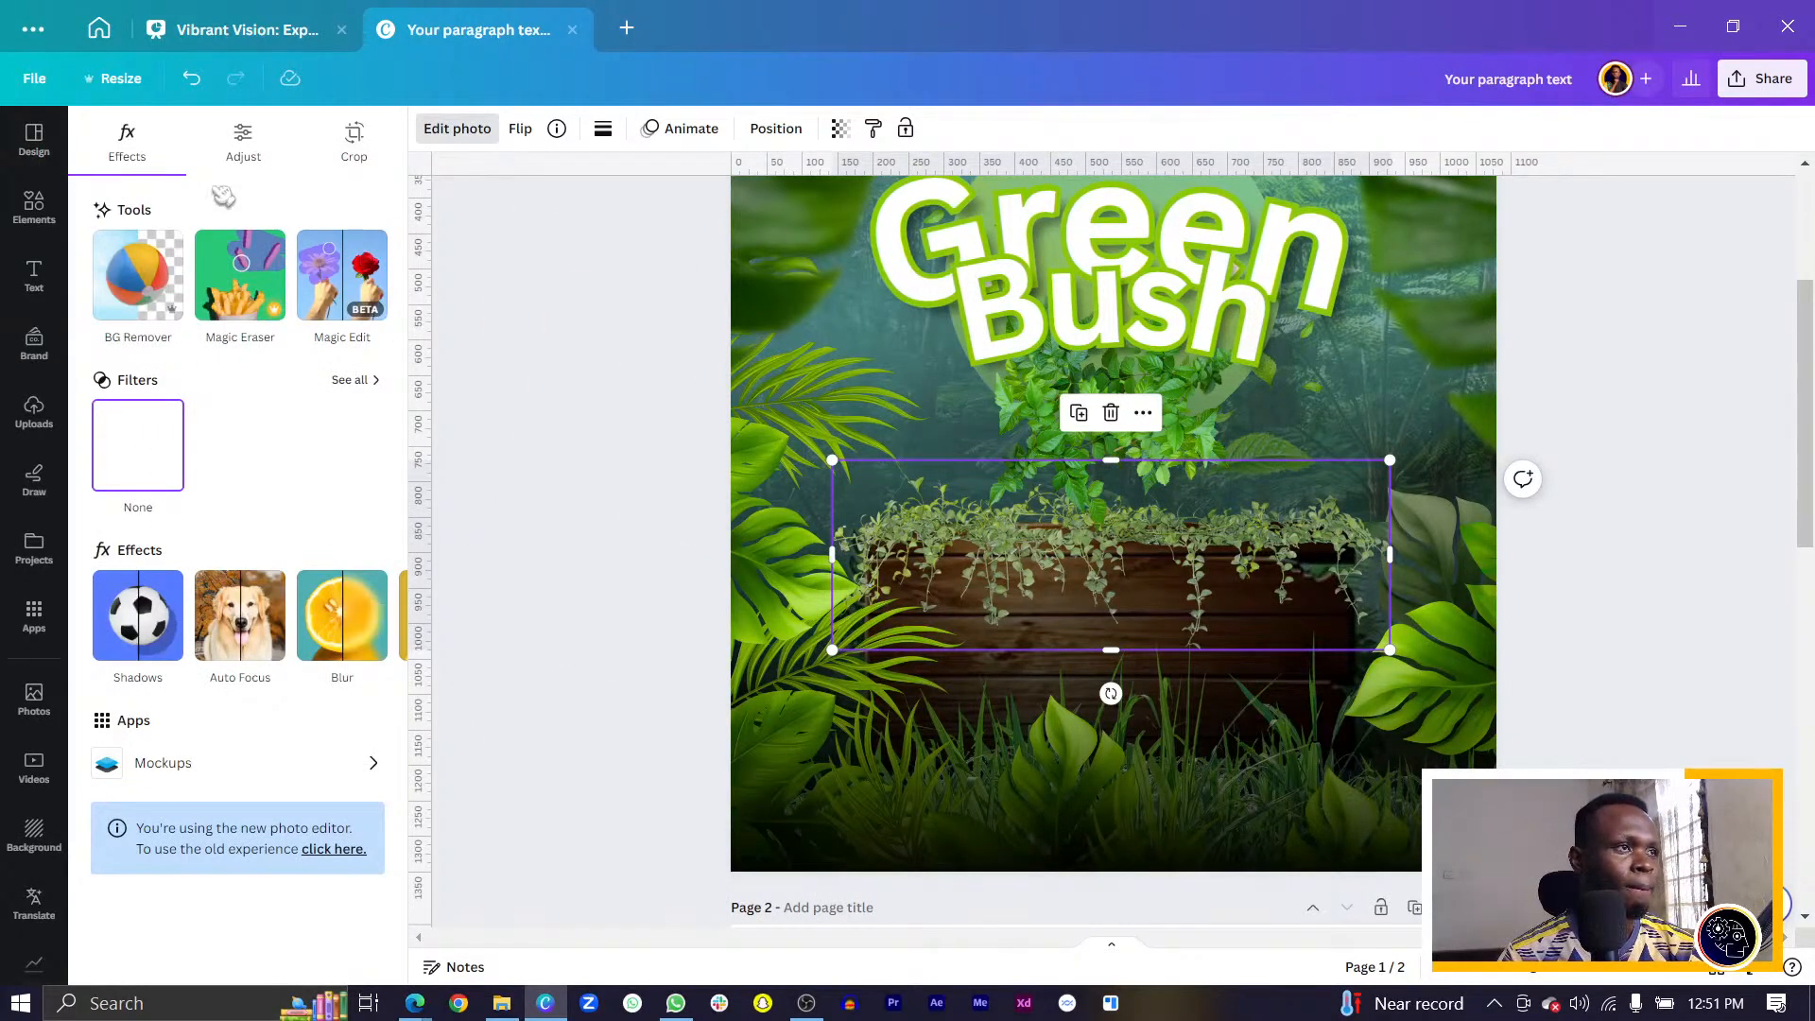
{"action": "left_click", "coordinate": [243, 143]}
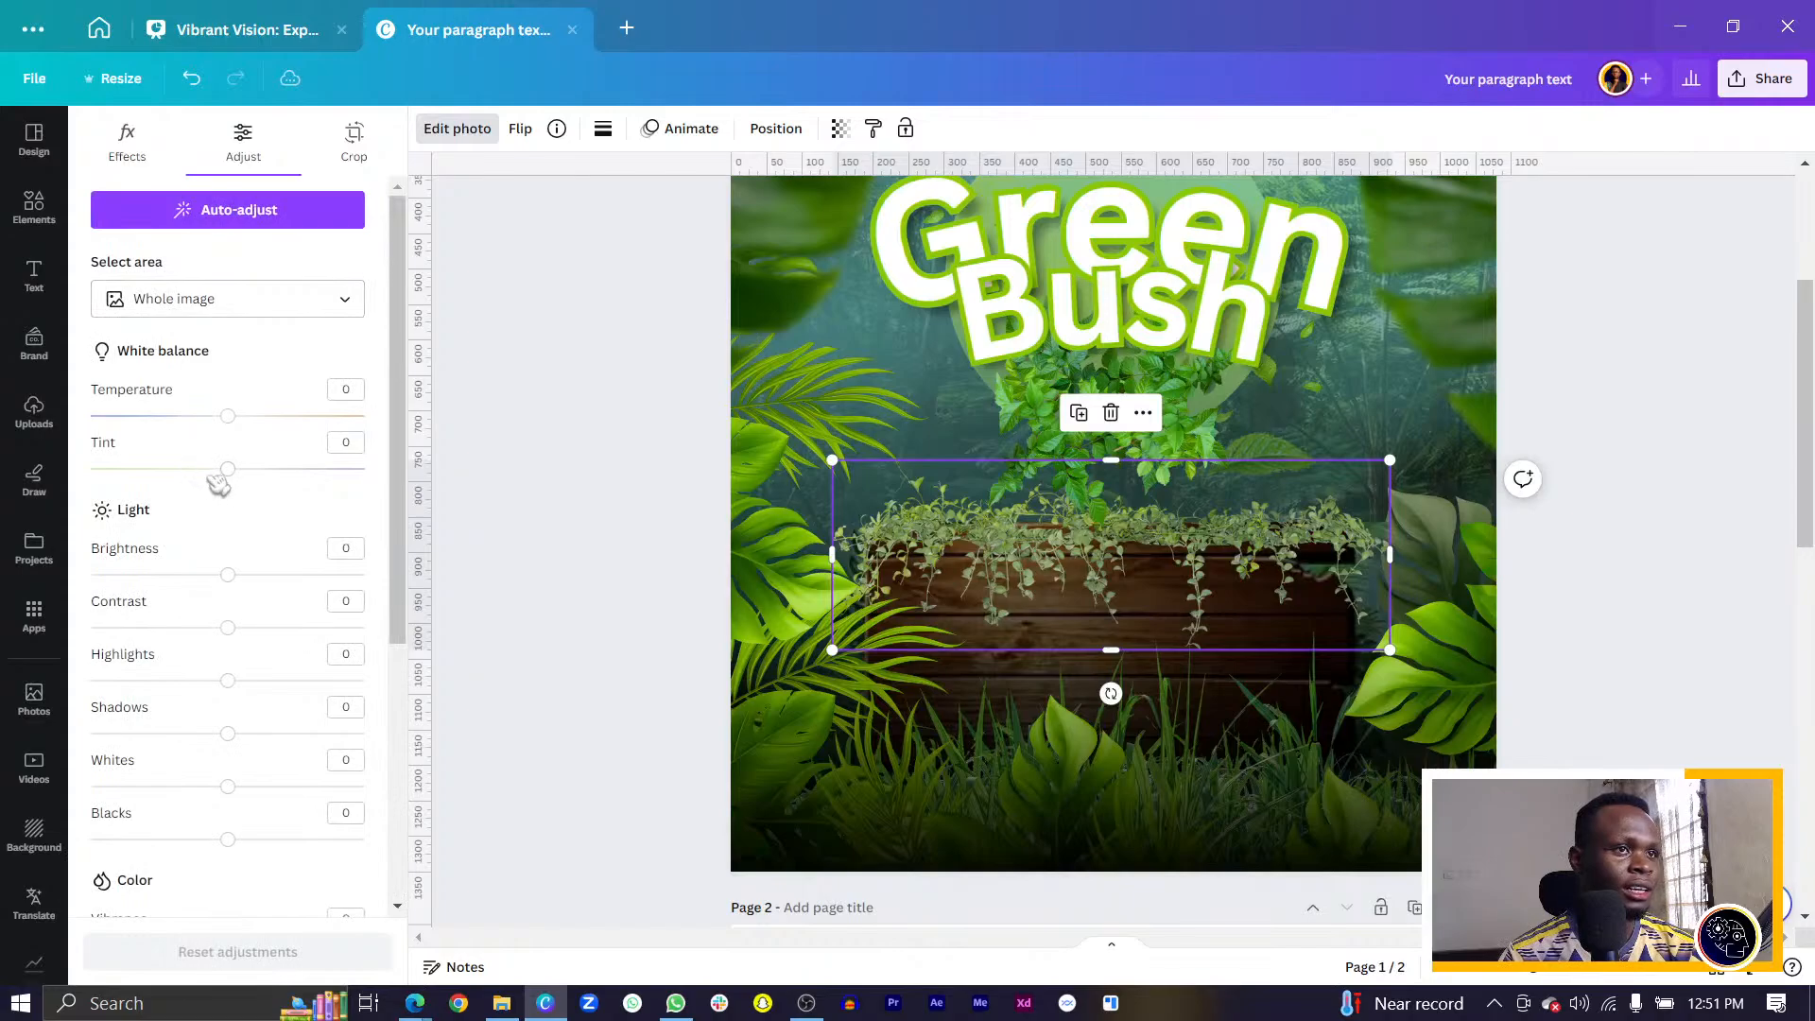
{"action": "scroll", "coordinate": [186, 531], "scroll_direction": "down", "scroll_amount": 3}
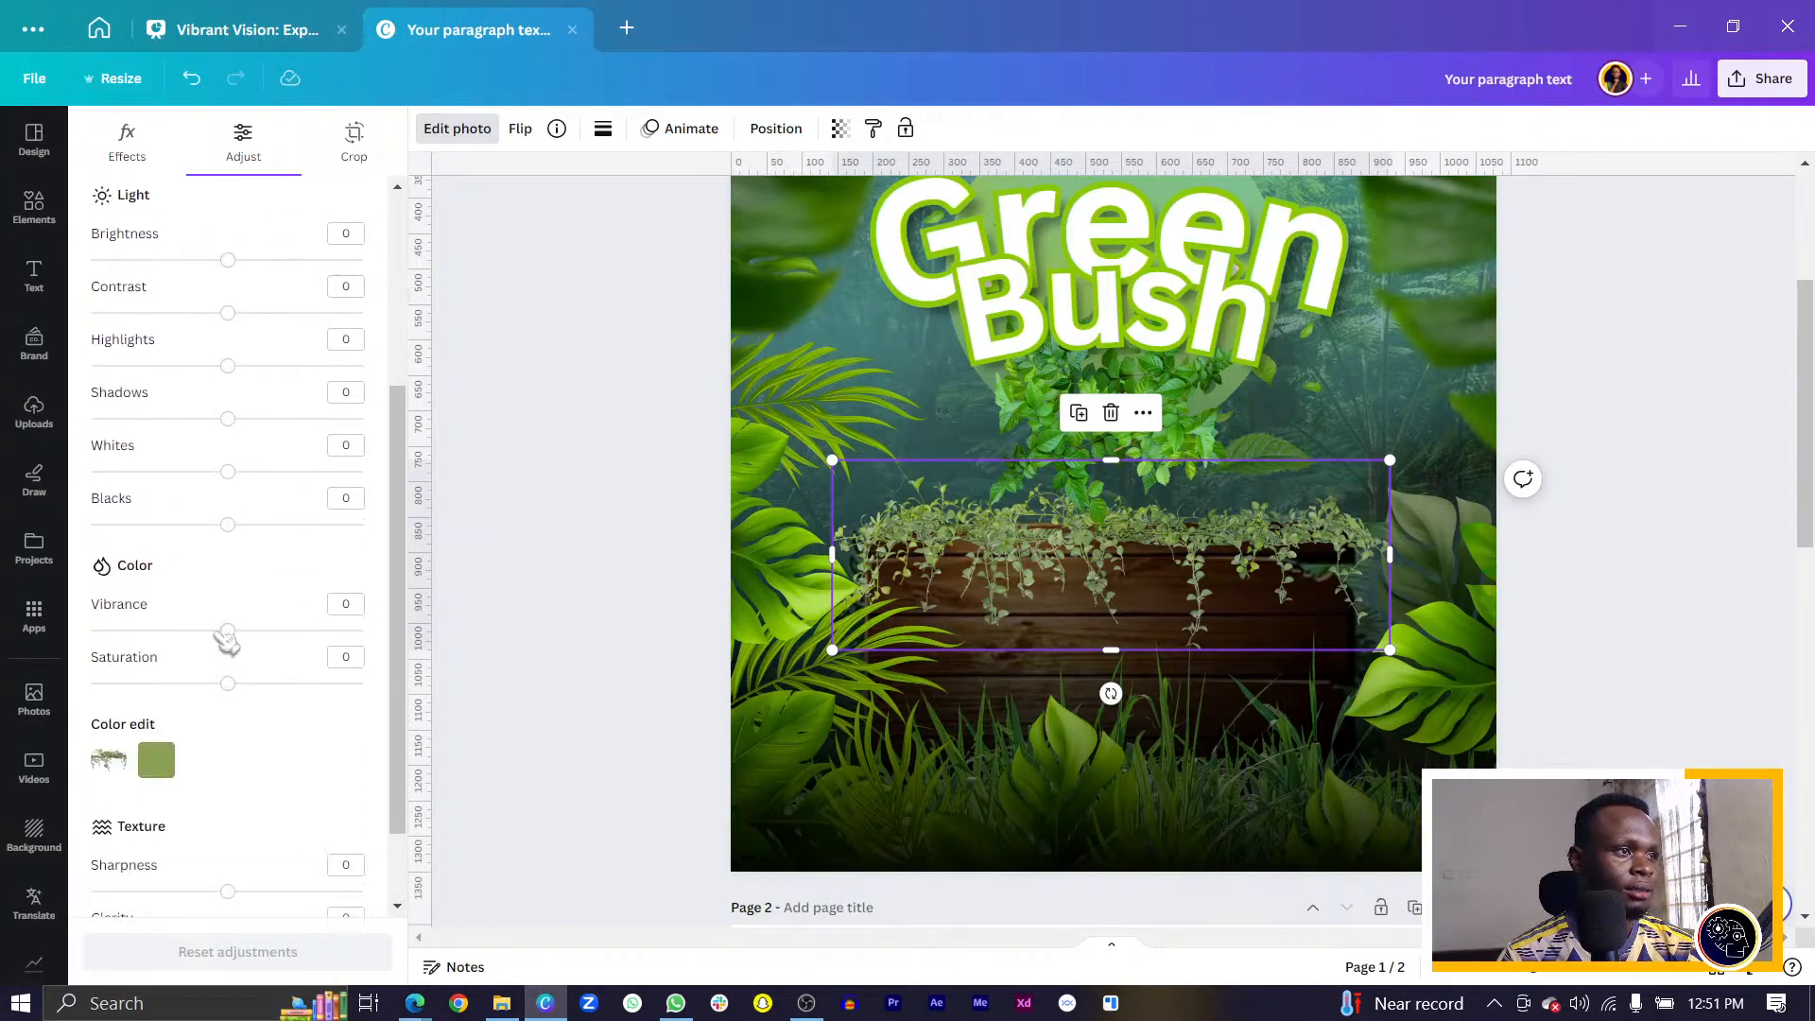
{"action": "left_click_drag", "start_coordinate": [228, 630], "coordinate": [361, 684]}
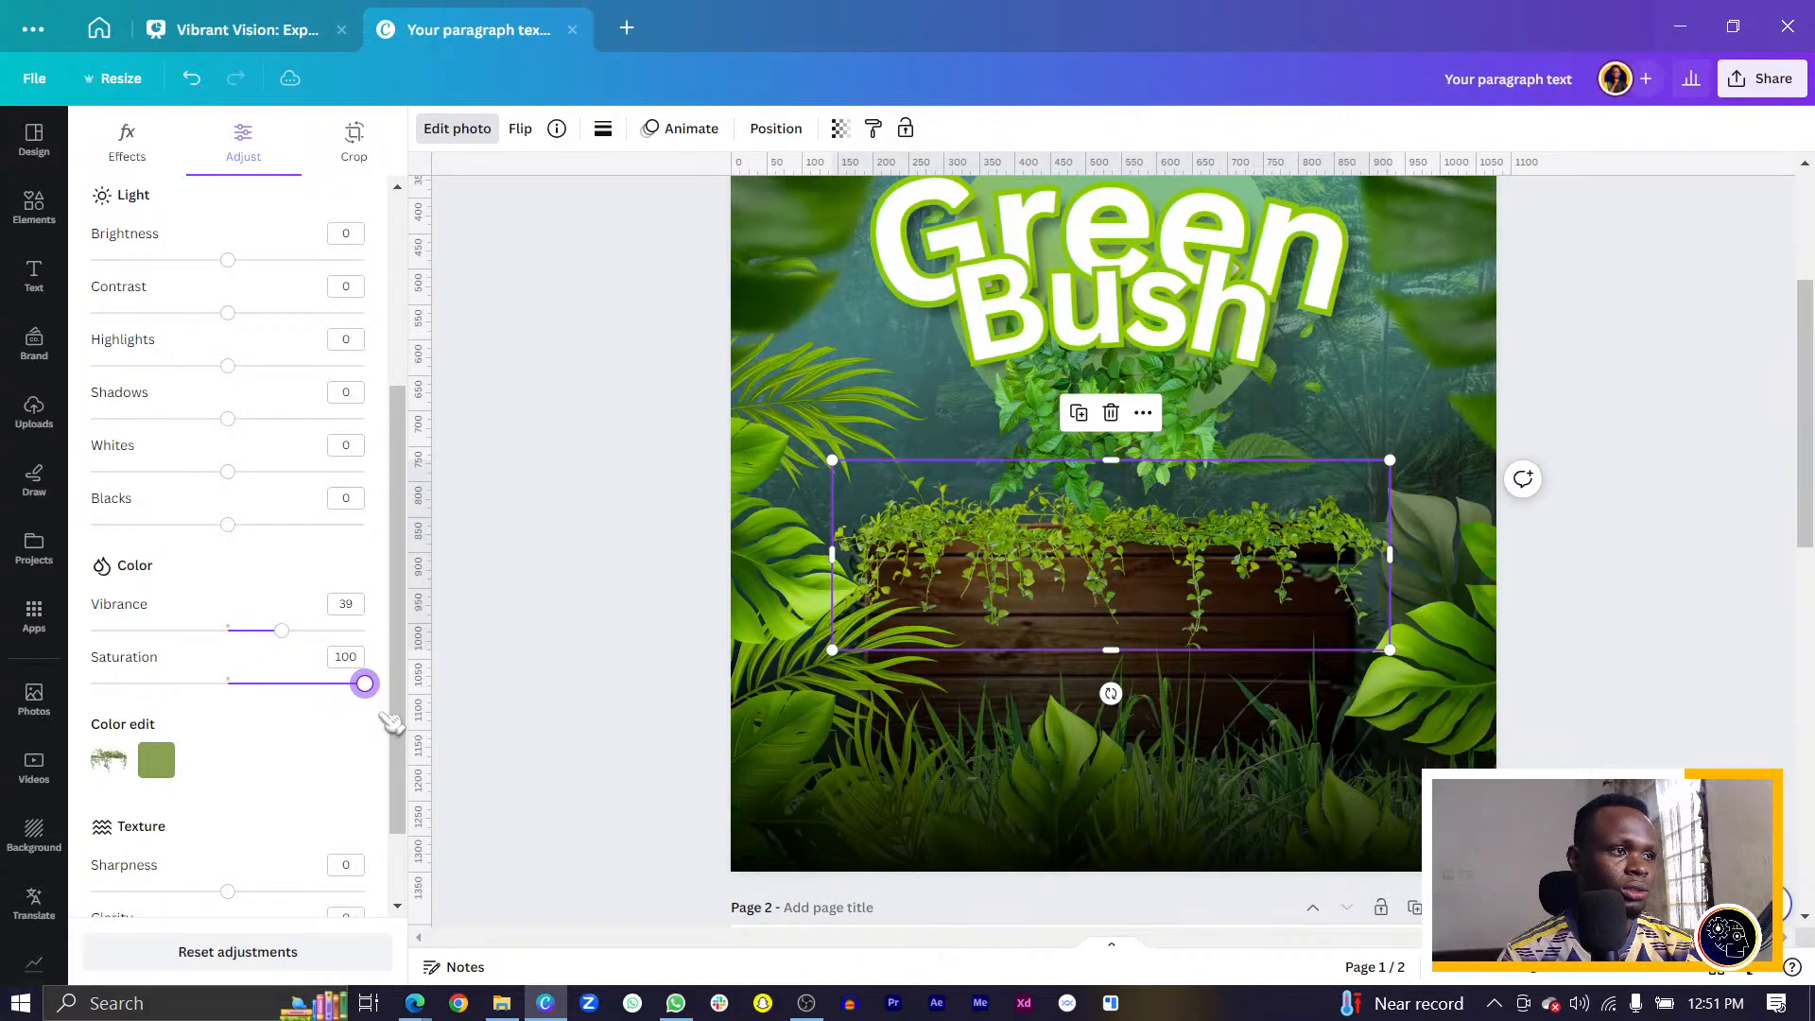
{"action": "left_click_drag", "start_coordinate": [282, 630], "coordinate": [361, 631]}
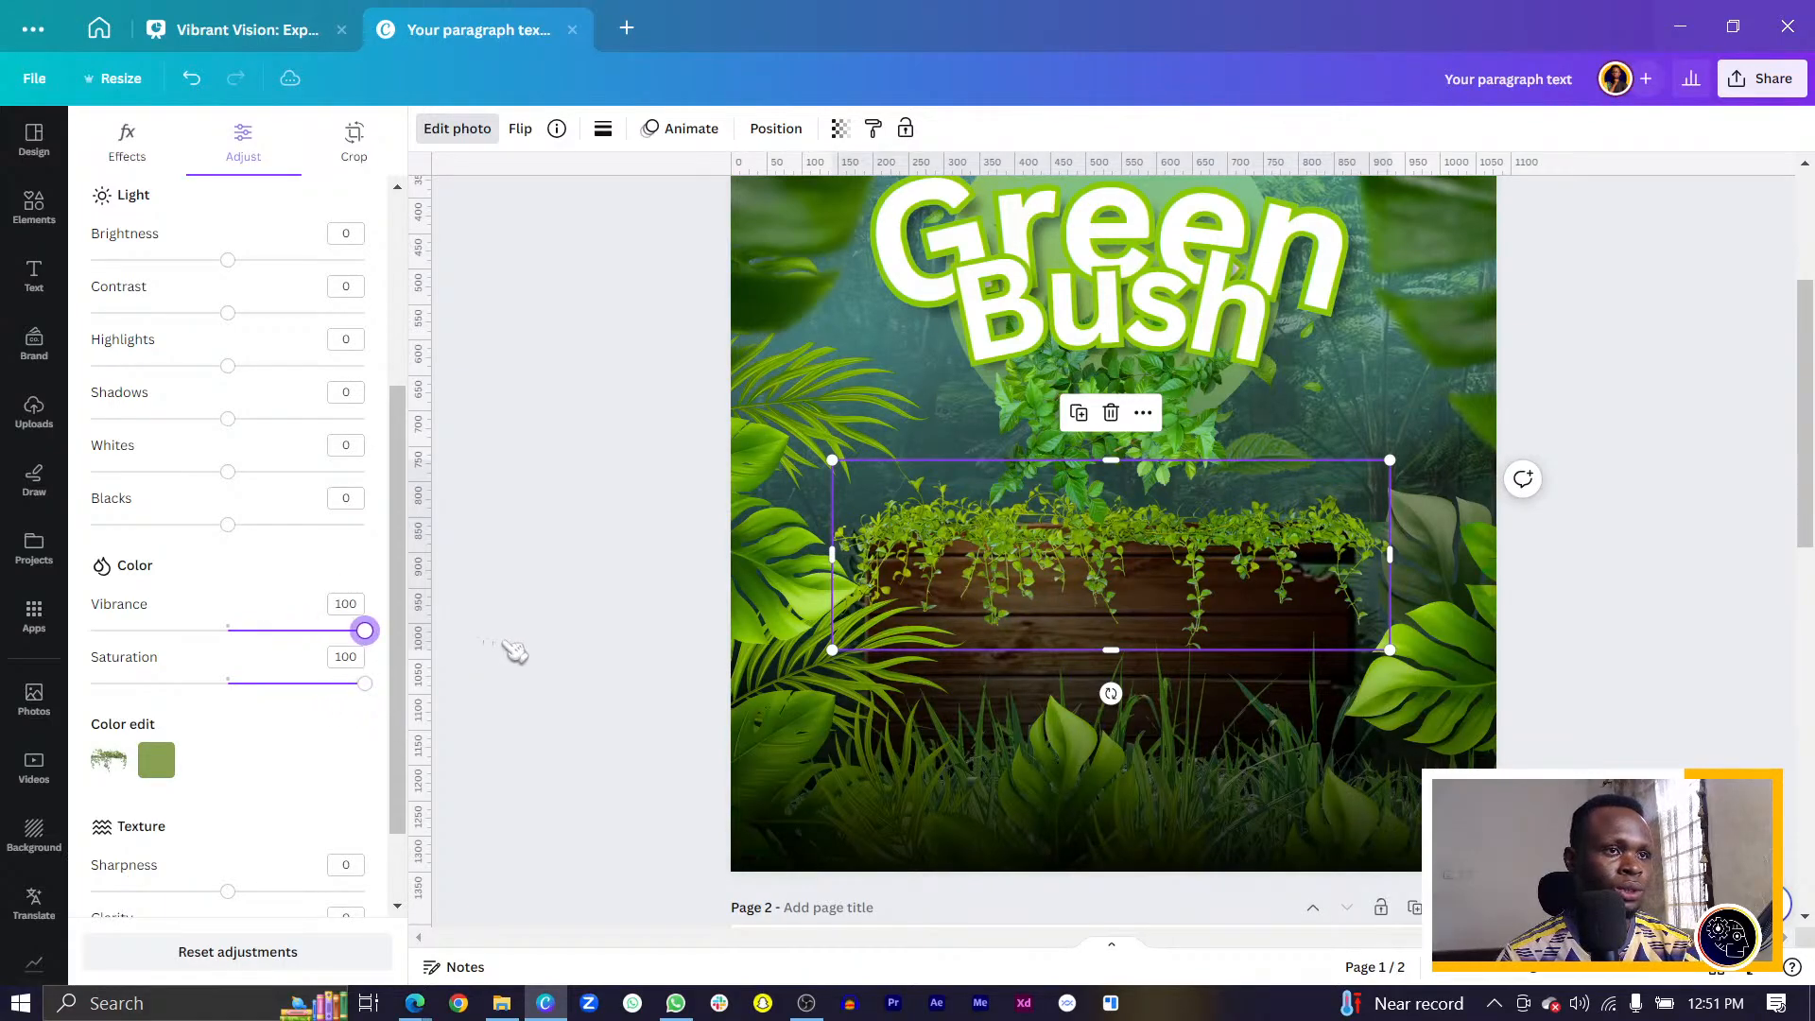
{"action": "left_click", "coordinate": [544, 620]}
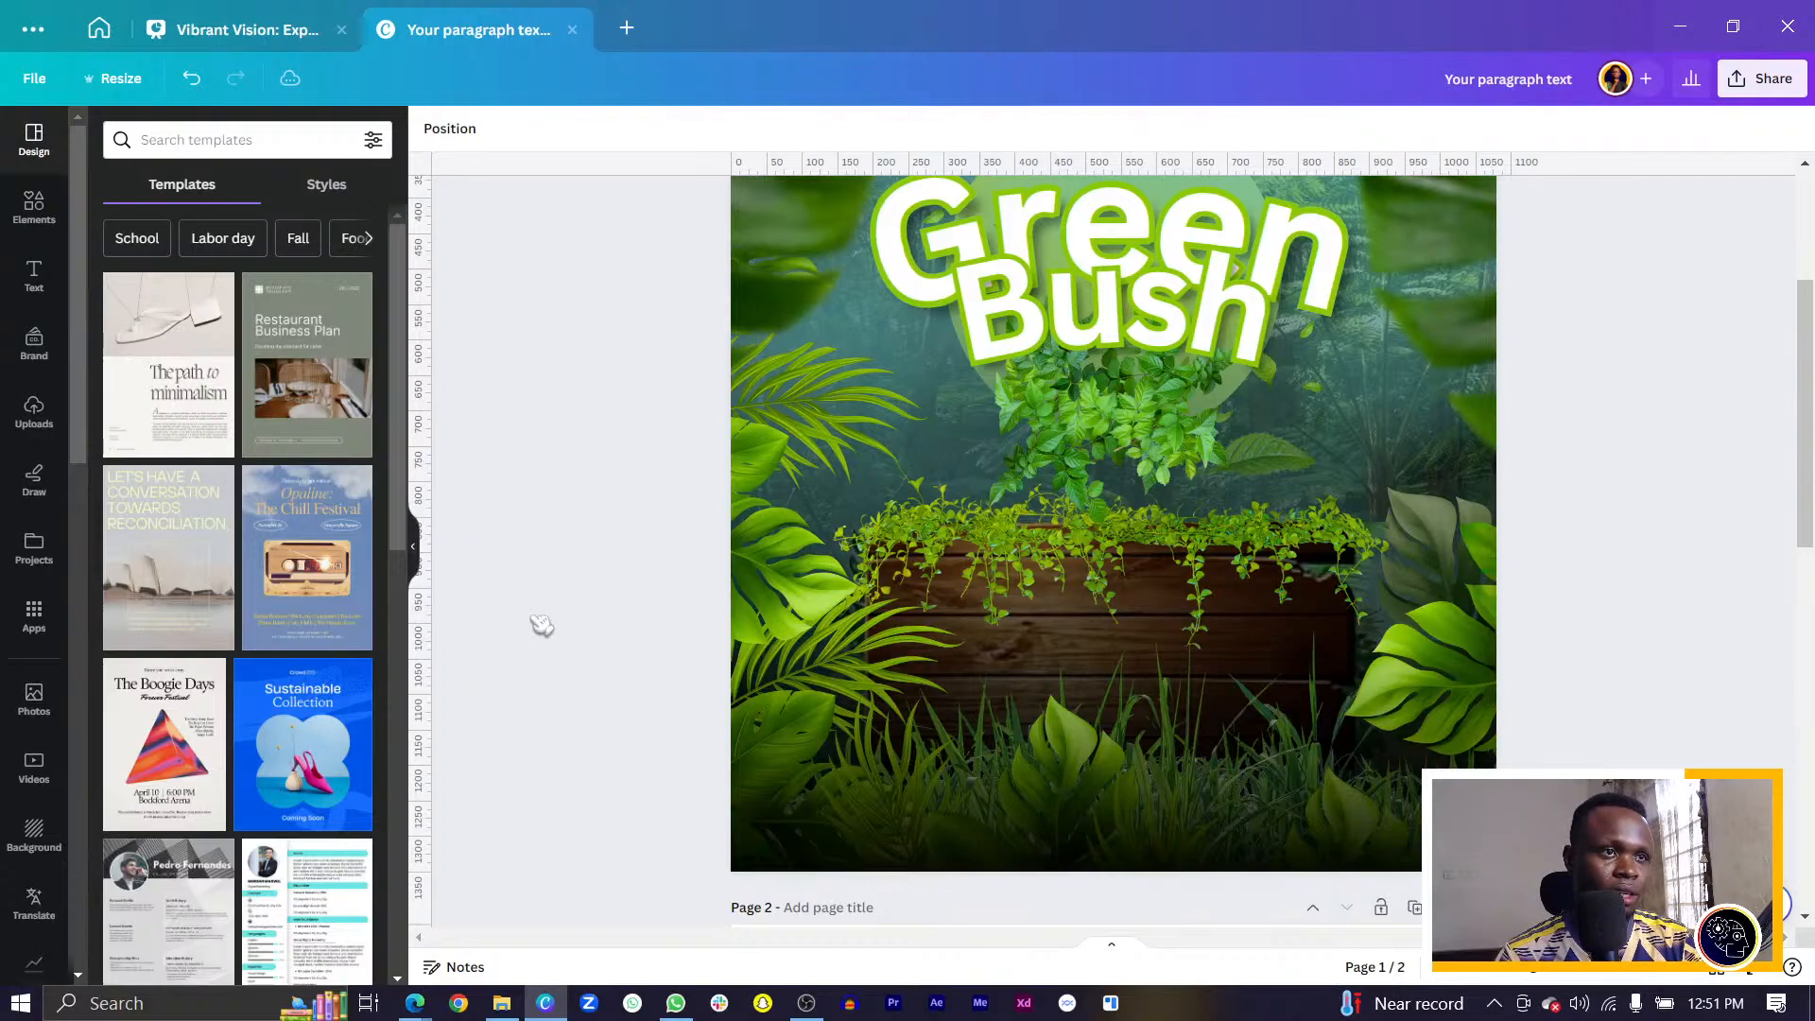
{"action": "key", "text": "ctrl+minus"}
{"action": "key", "text": "ctrl+plus"}
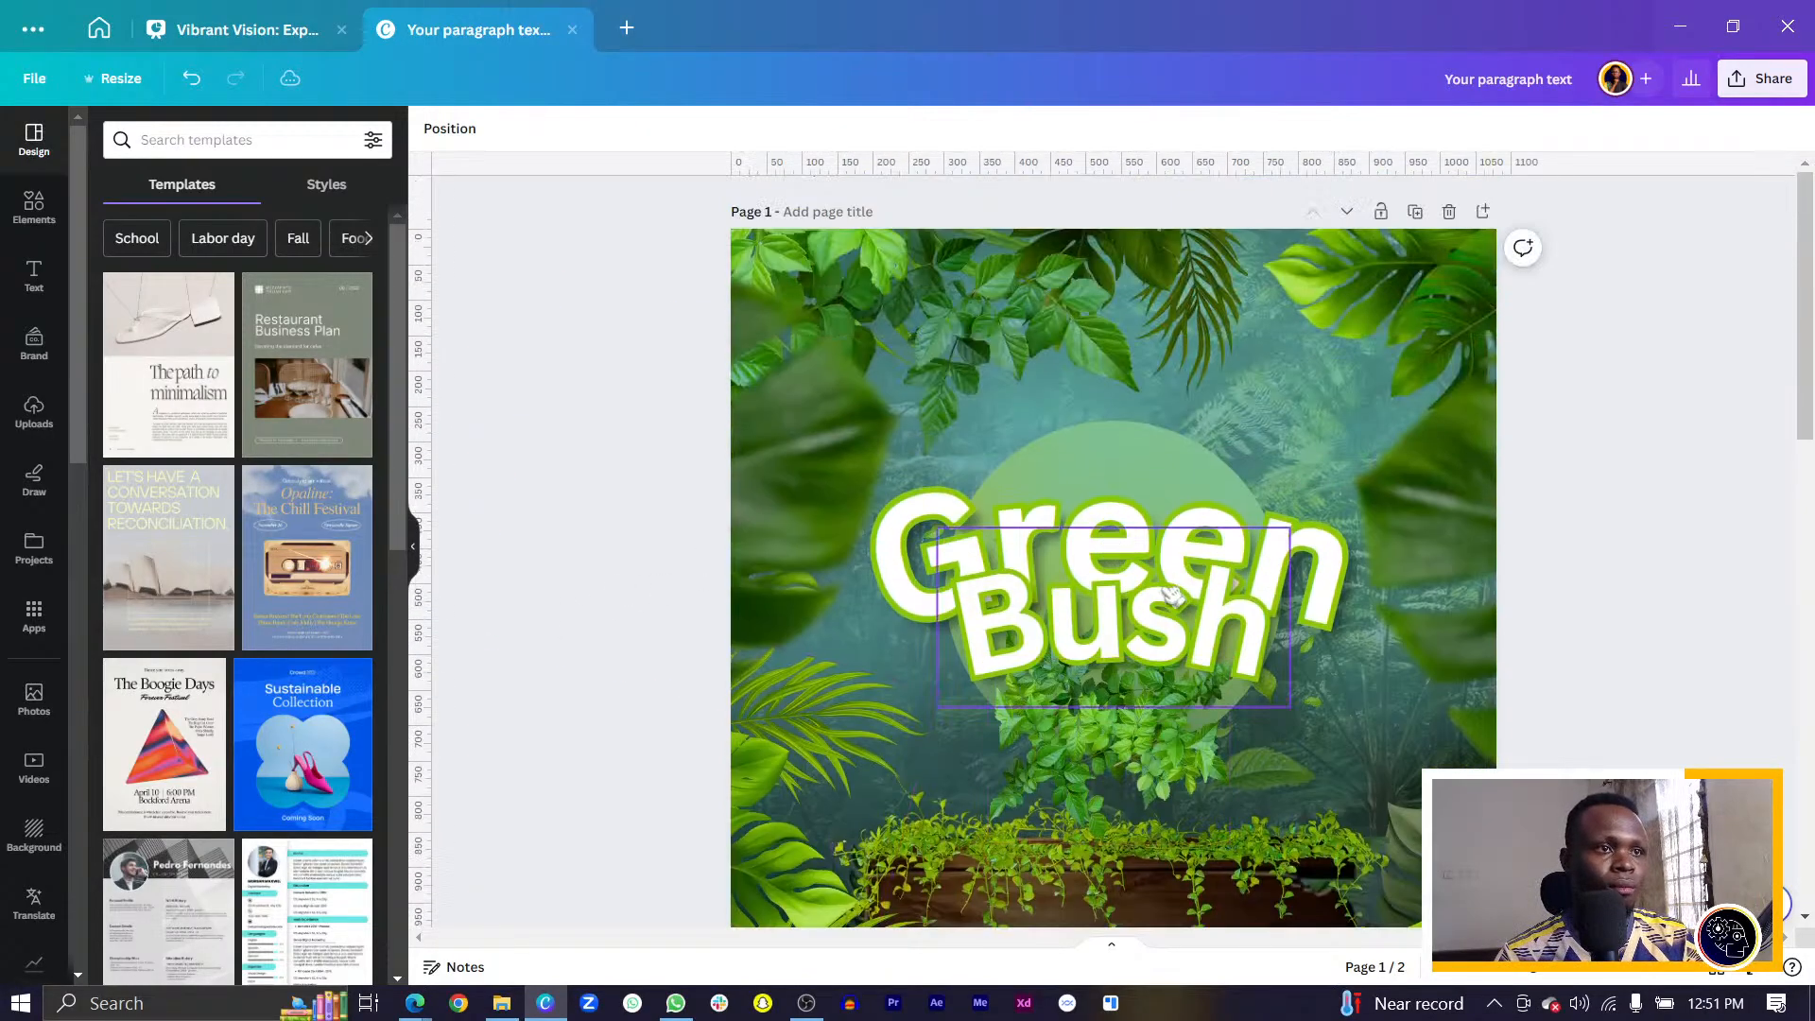
Duplicate the outlined "Bush" text and place the copy just below the original.
{"action": "scroll", "coordinate": [1246, 567], "scroll_direction": "down", "scroll_amount": 3}
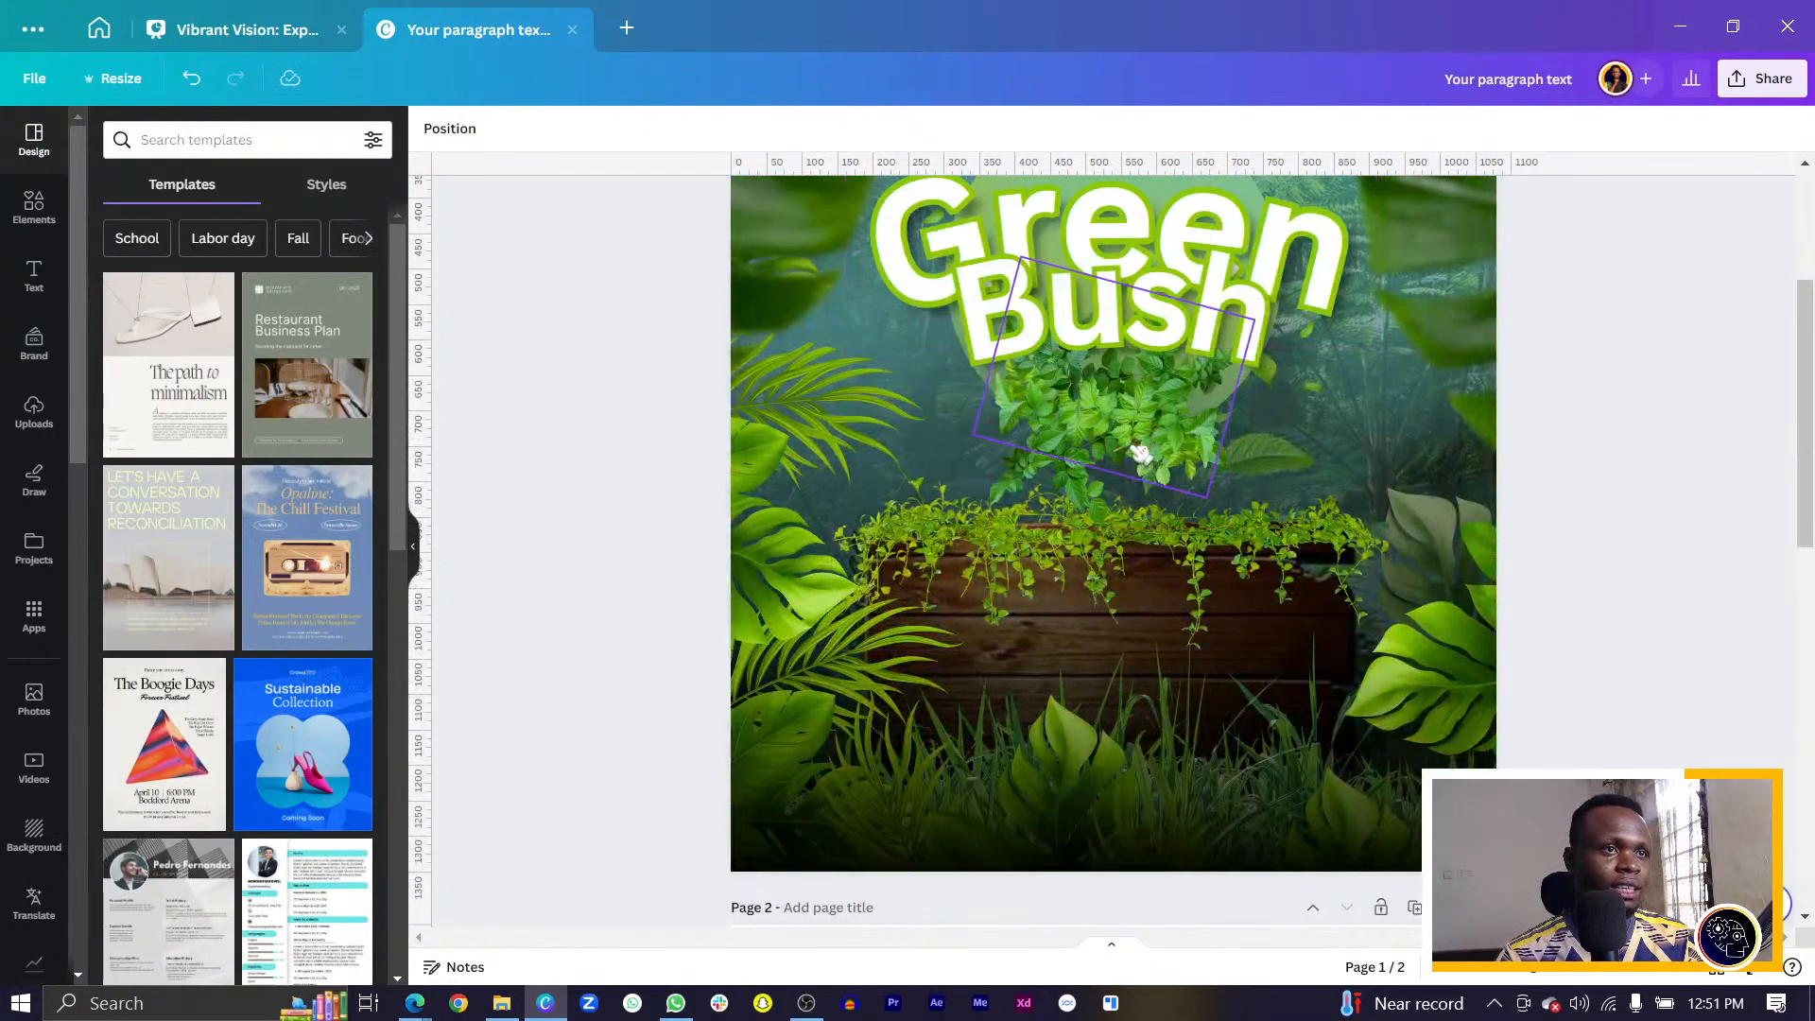
{"action": "scroll", "coordinate": [1142, 452], "scroll_direction": "up", "scroll_amount": 3}
{"action": "left_click", "coordinate": [1142, 450]}
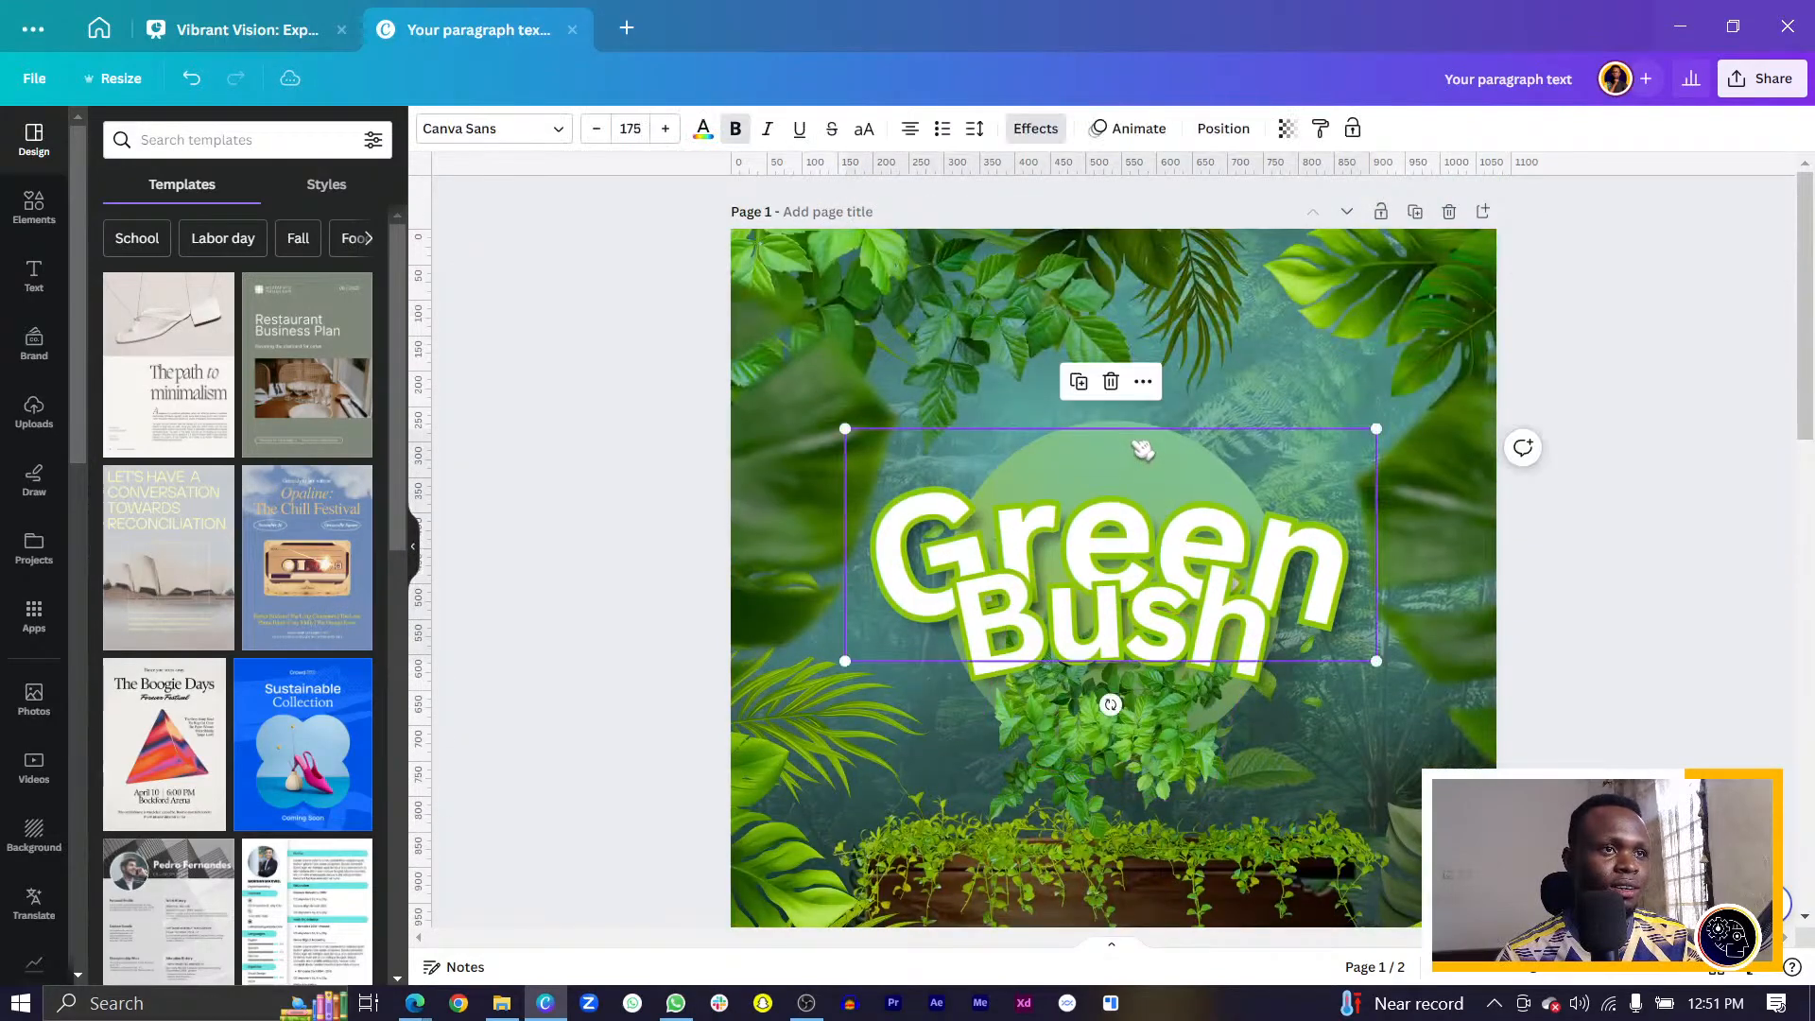
{"action": "left_click", "coordinate": [1142, 450]}
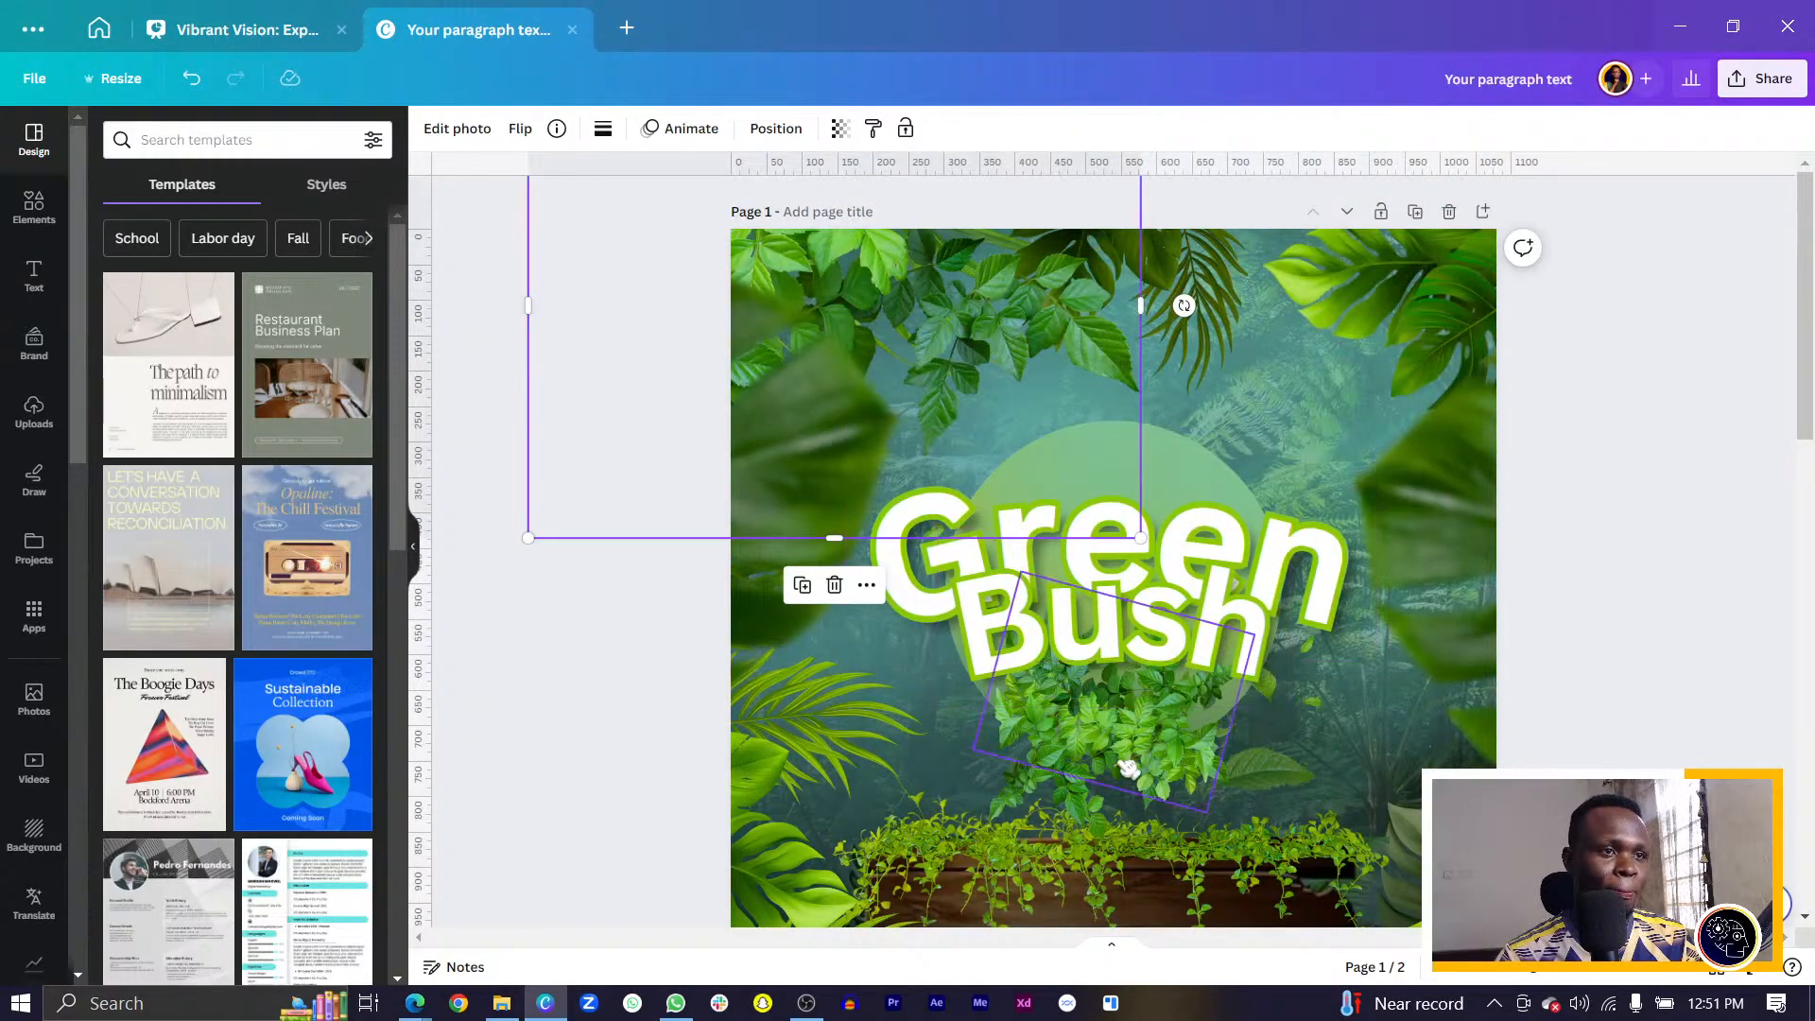
{"action": "left_click_drag", "start_coordinate": [1149, 614], "coordinate": [1155, 709]}
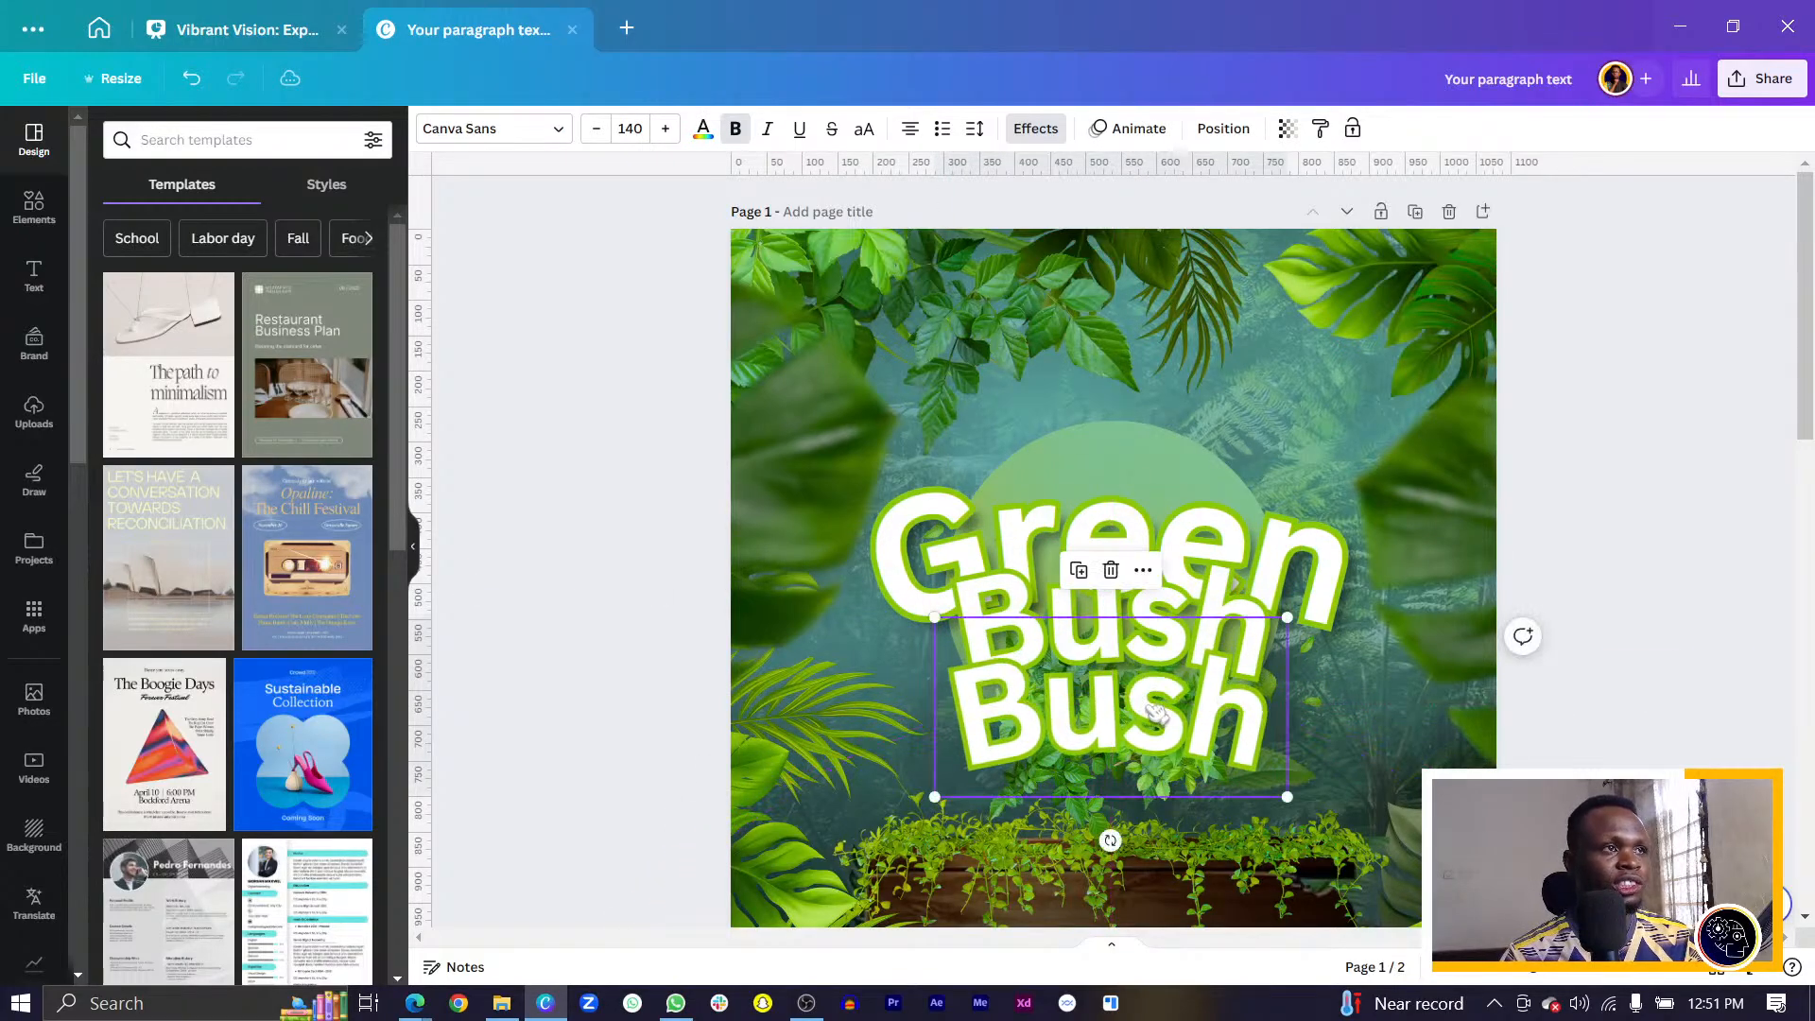
Replace the wording of the lower "Bush" copy with "festival".
{"action": "double_click", "coordinate": [1155, 709]}
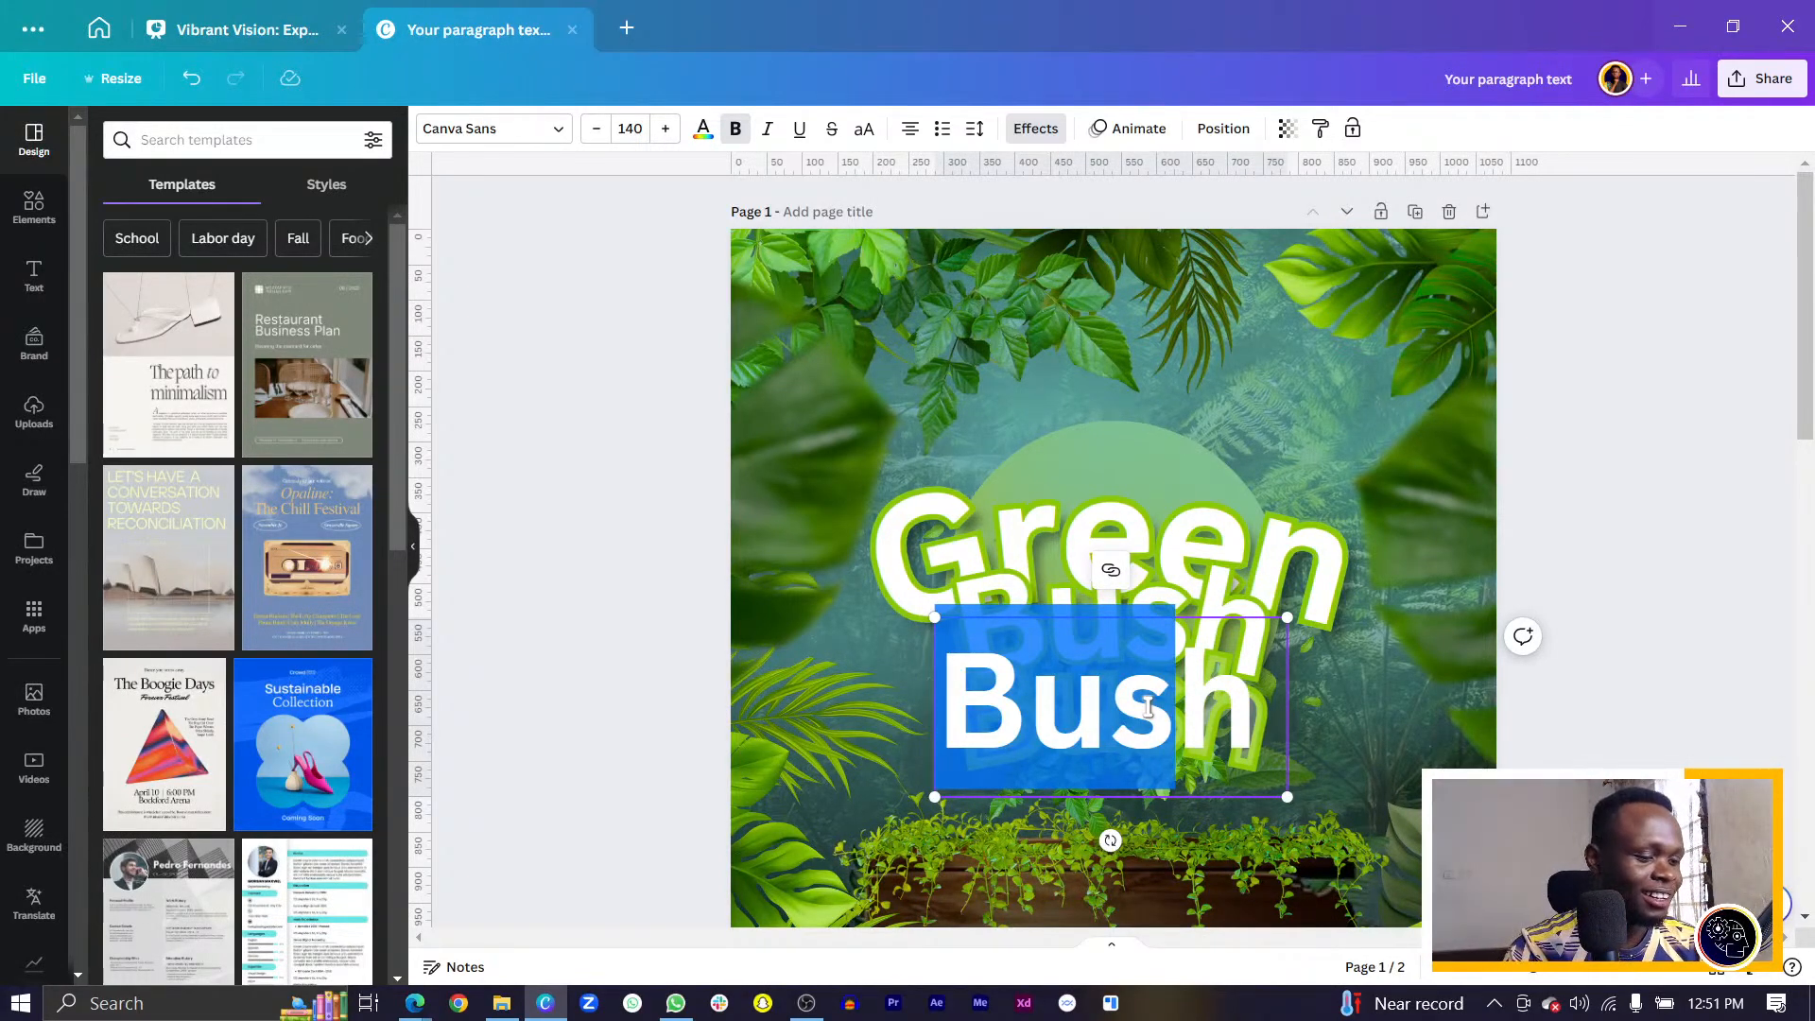
{"action": "type", "text": "fest"}
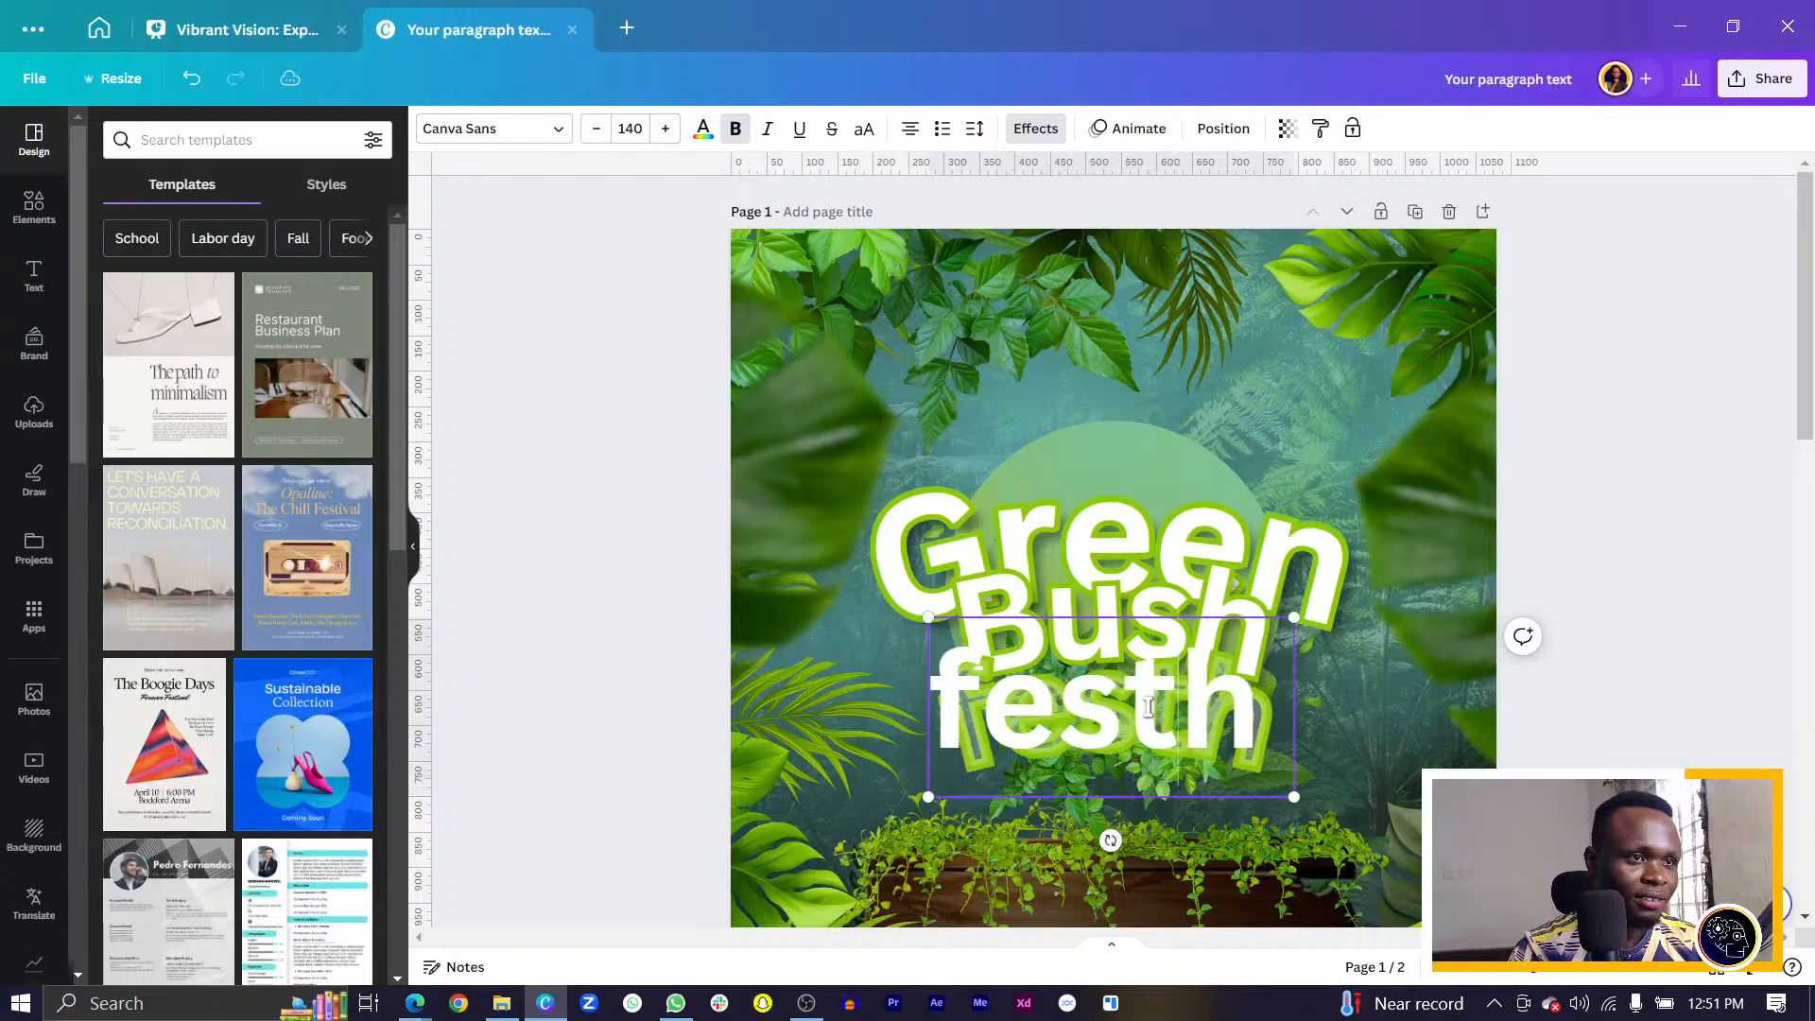
{"action": "type", "text": "i"}
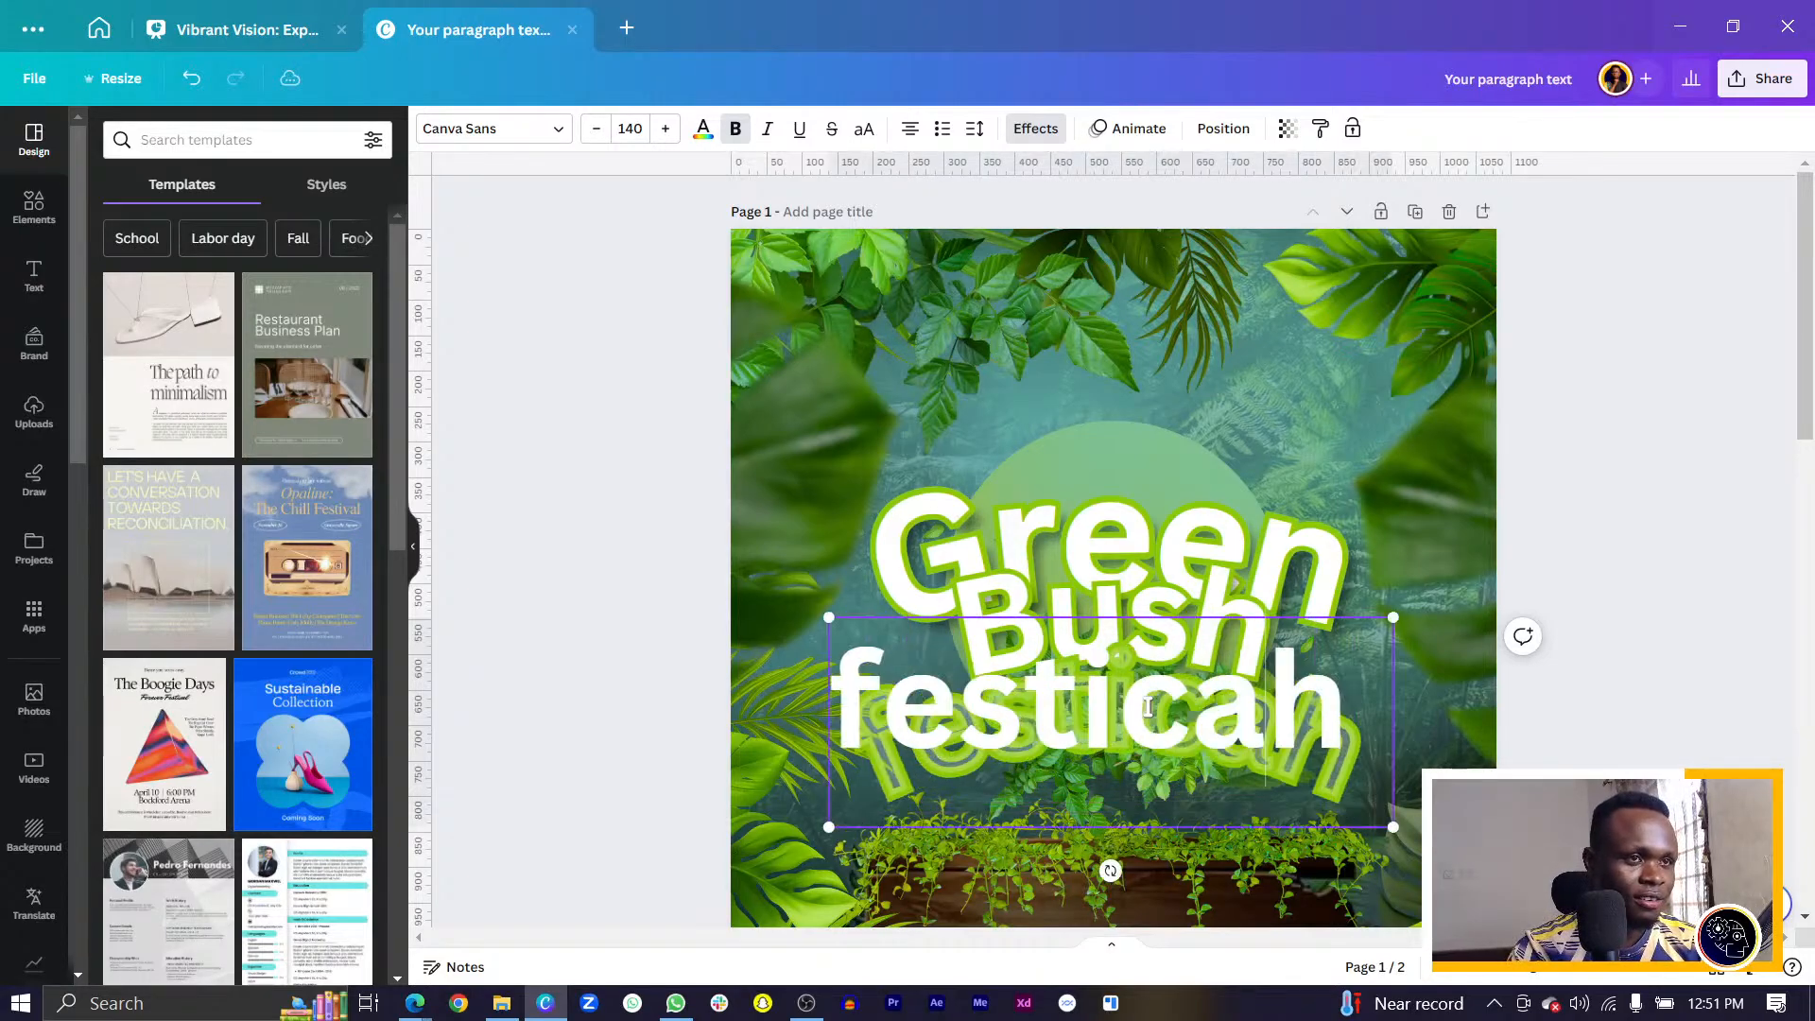
{"action": "type", "text": "val"}
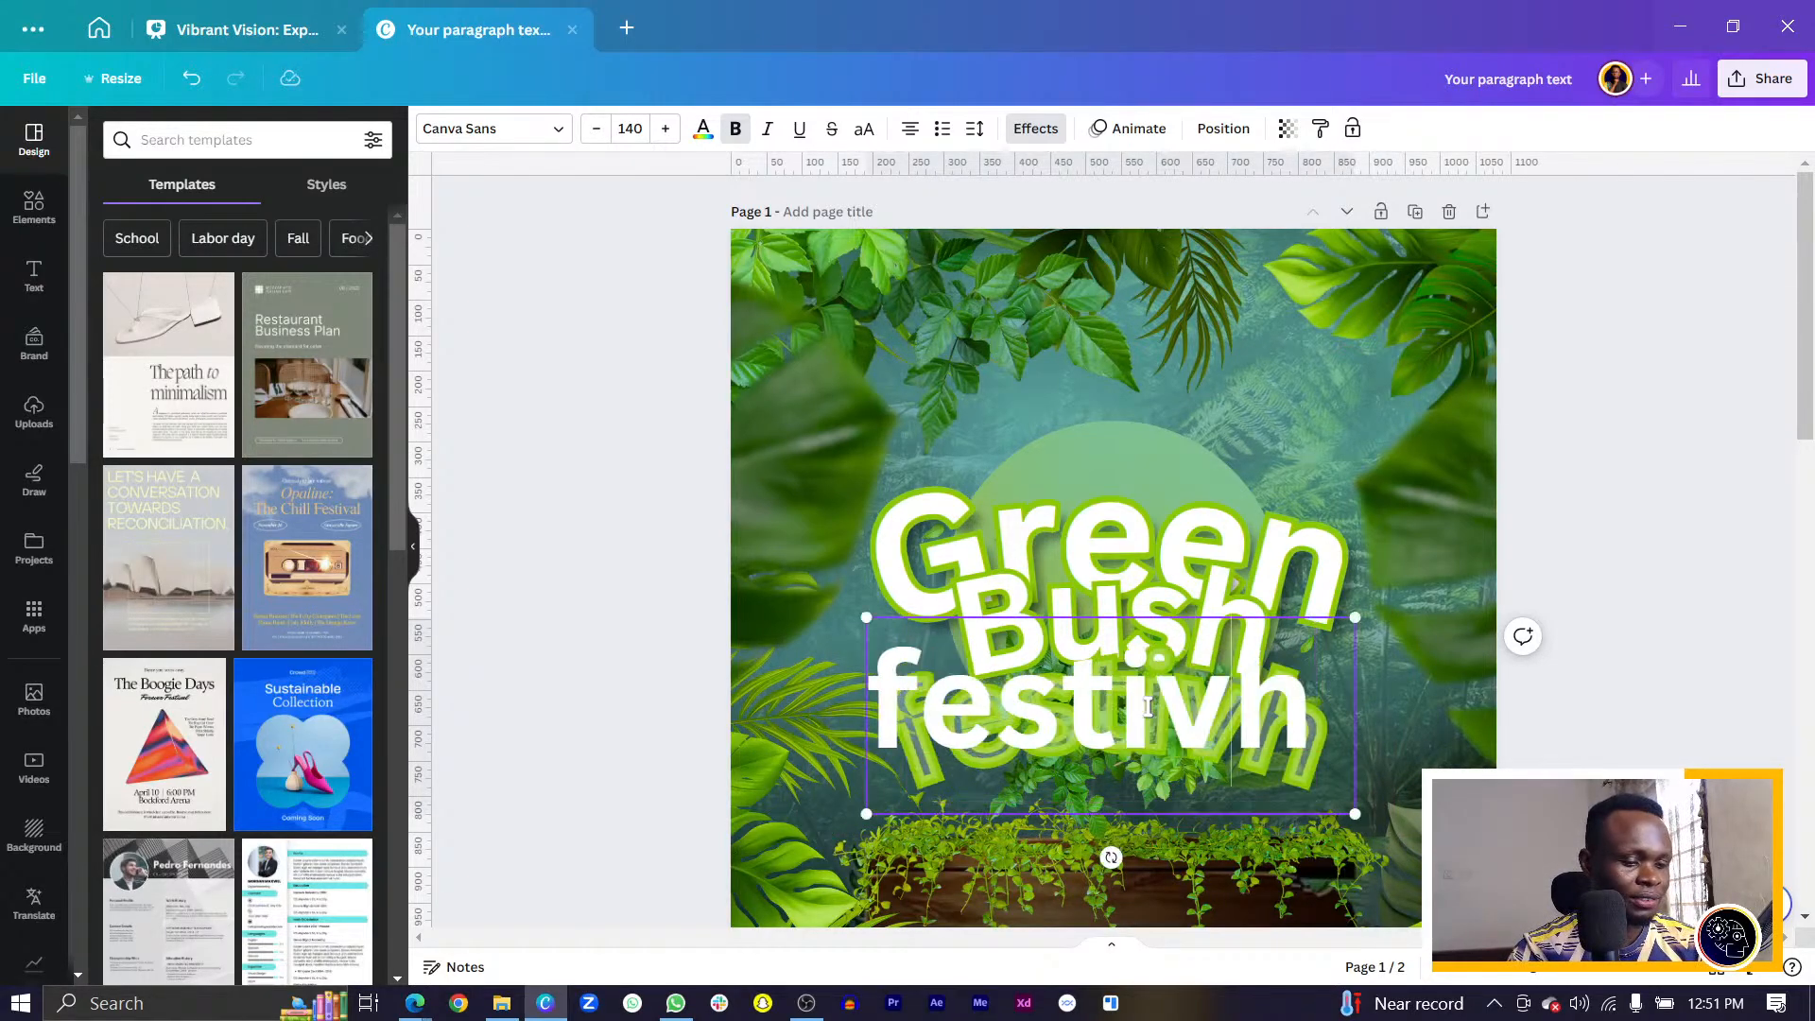
{"action": "key", "text": "Delete"}
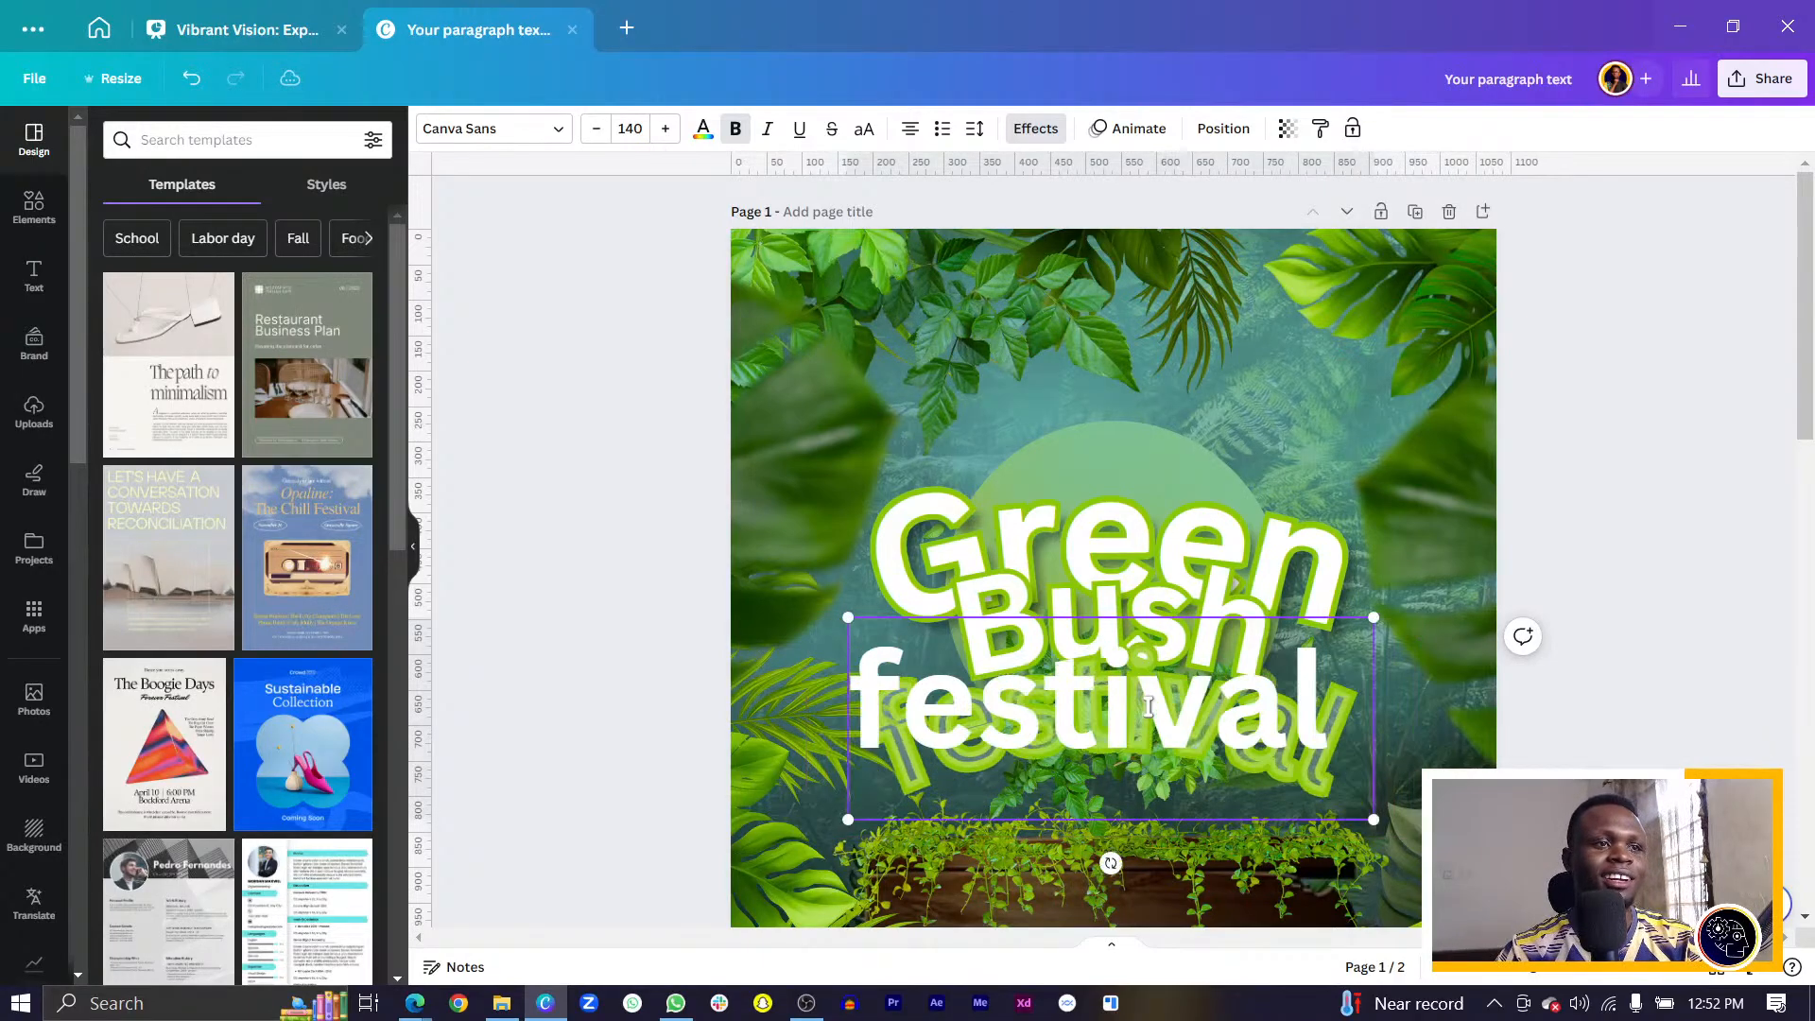
{"action": "left_click", "coordinate": [1614, 755]}
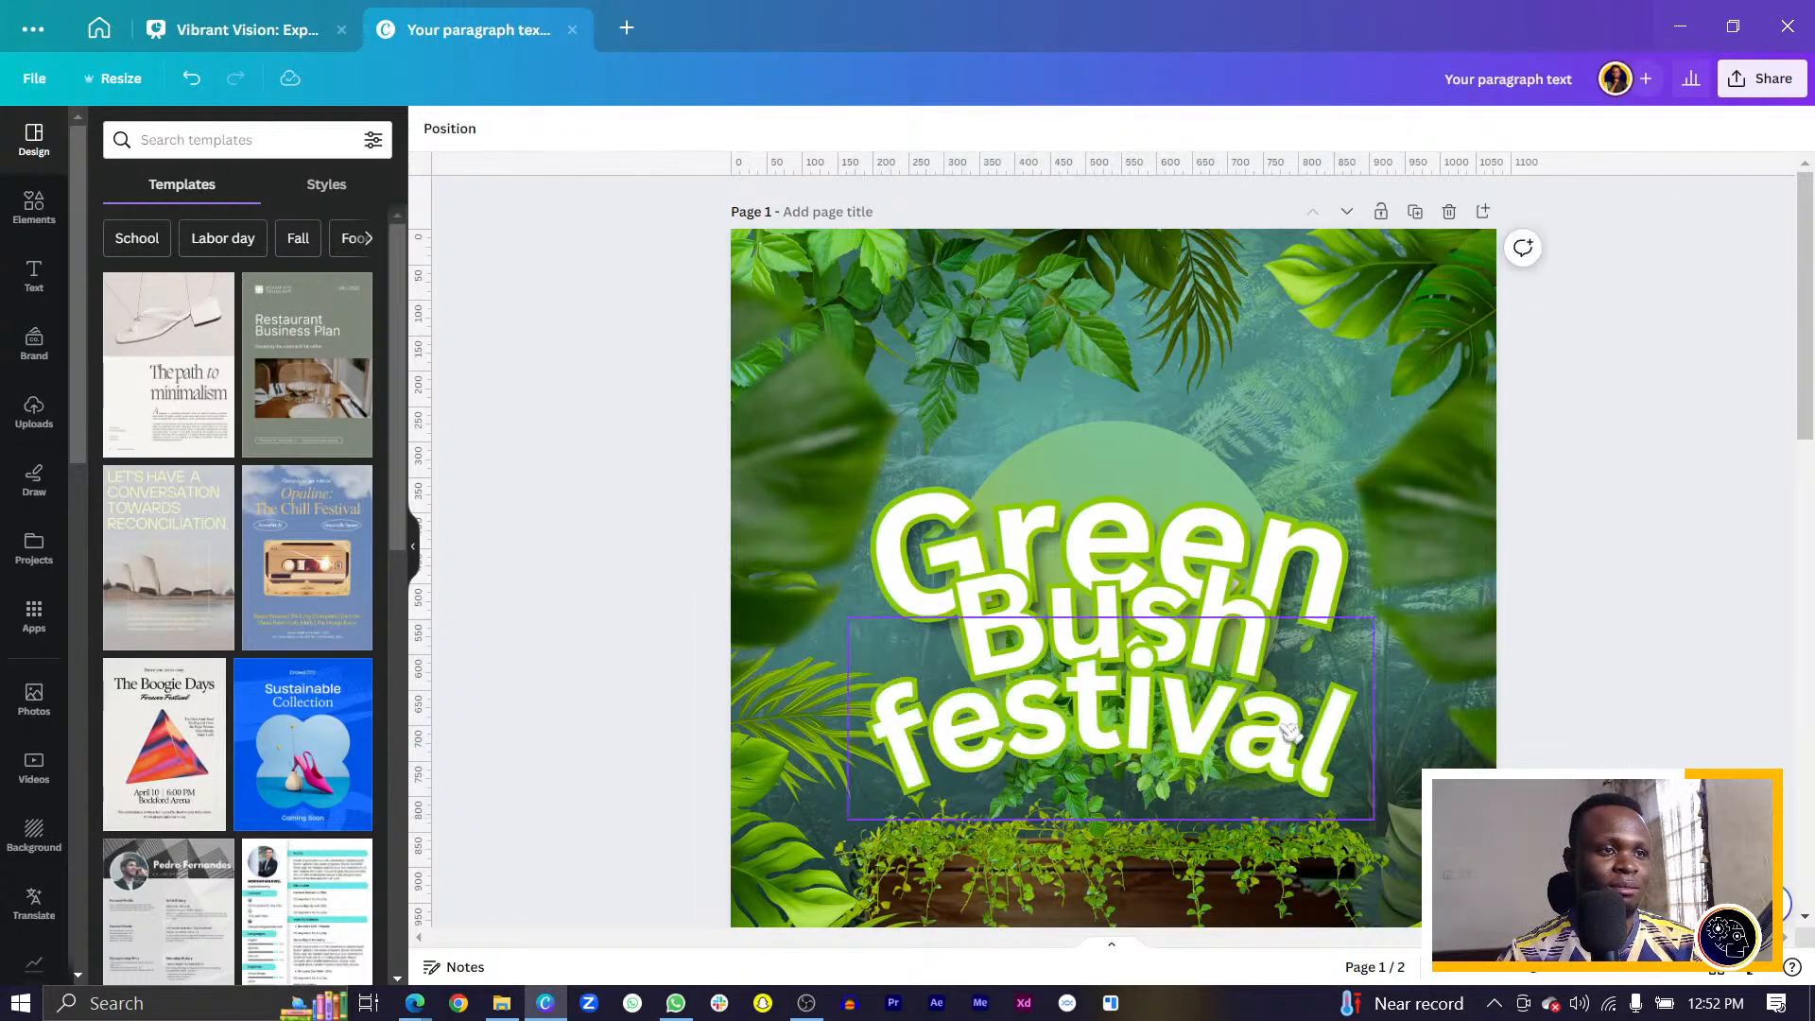
Shrink the "festival" text to a font size of about 70.6 and tuck it centrally beneath "Bush".
{"action": "left_click", "coordinate": [849, 818]}
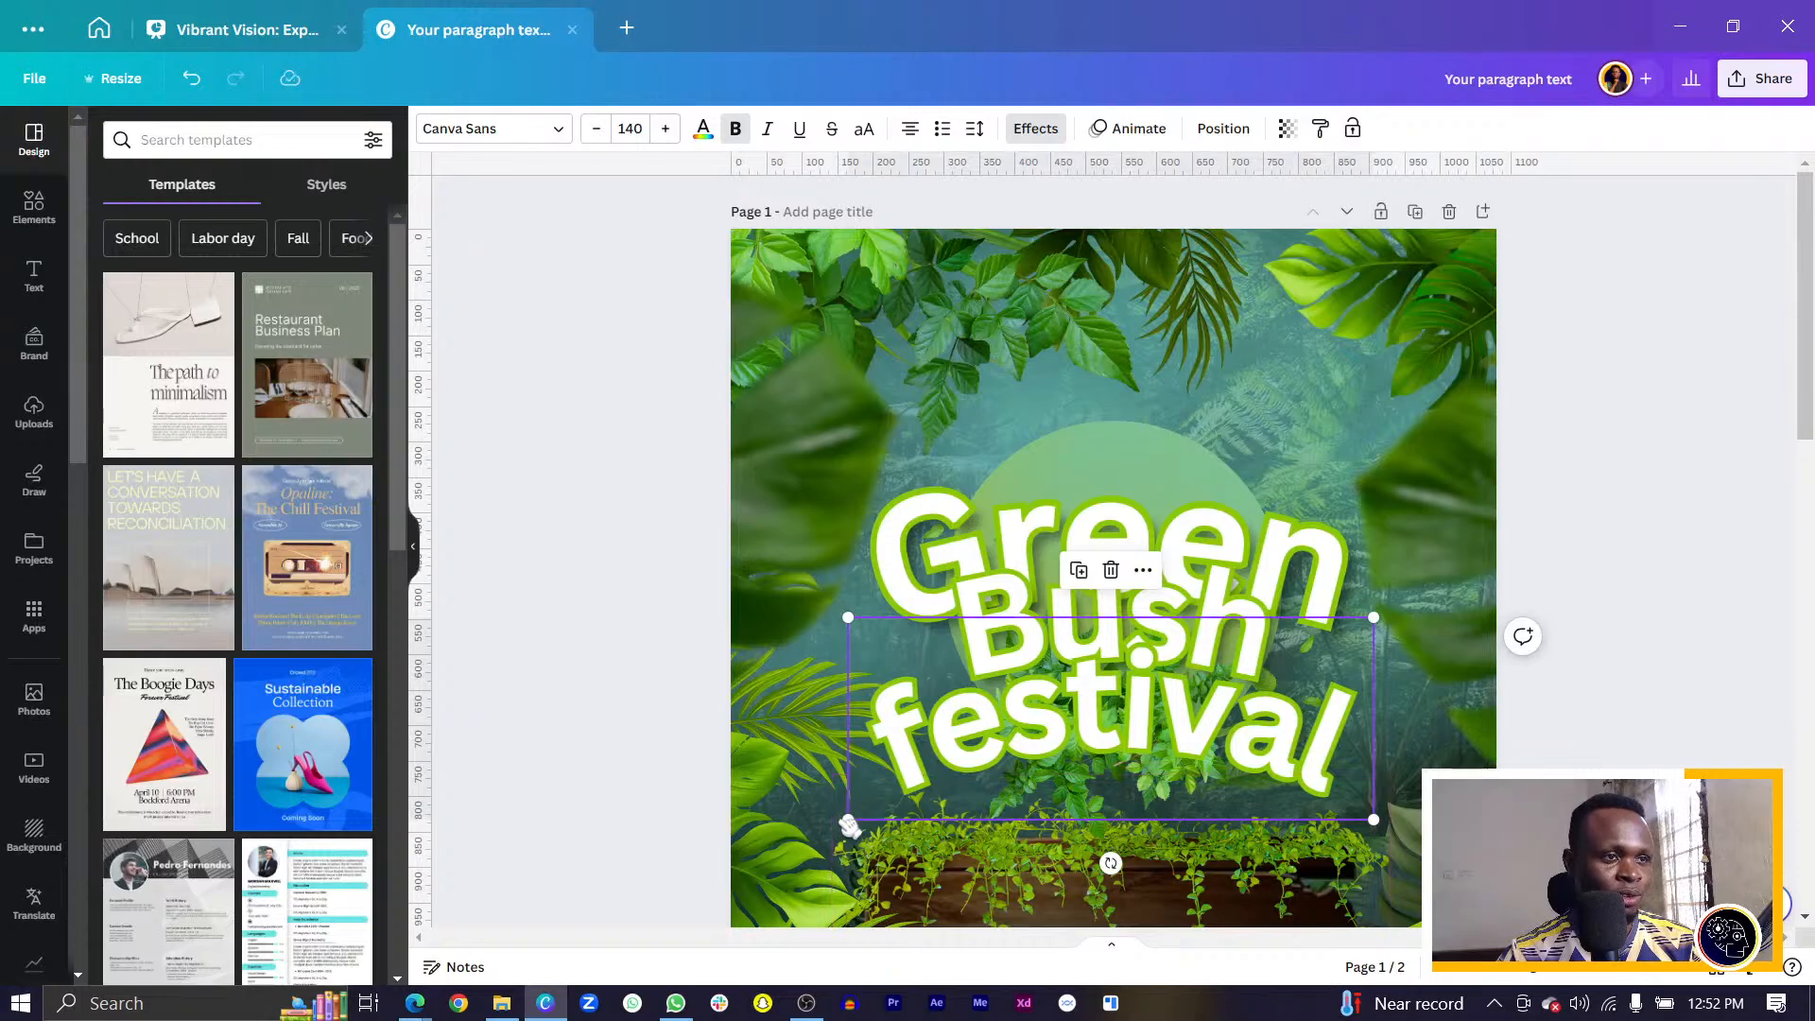
{"action": "left_click_drag", "start_coordinate": [847, 818], "coordinate": [1001, 811]}
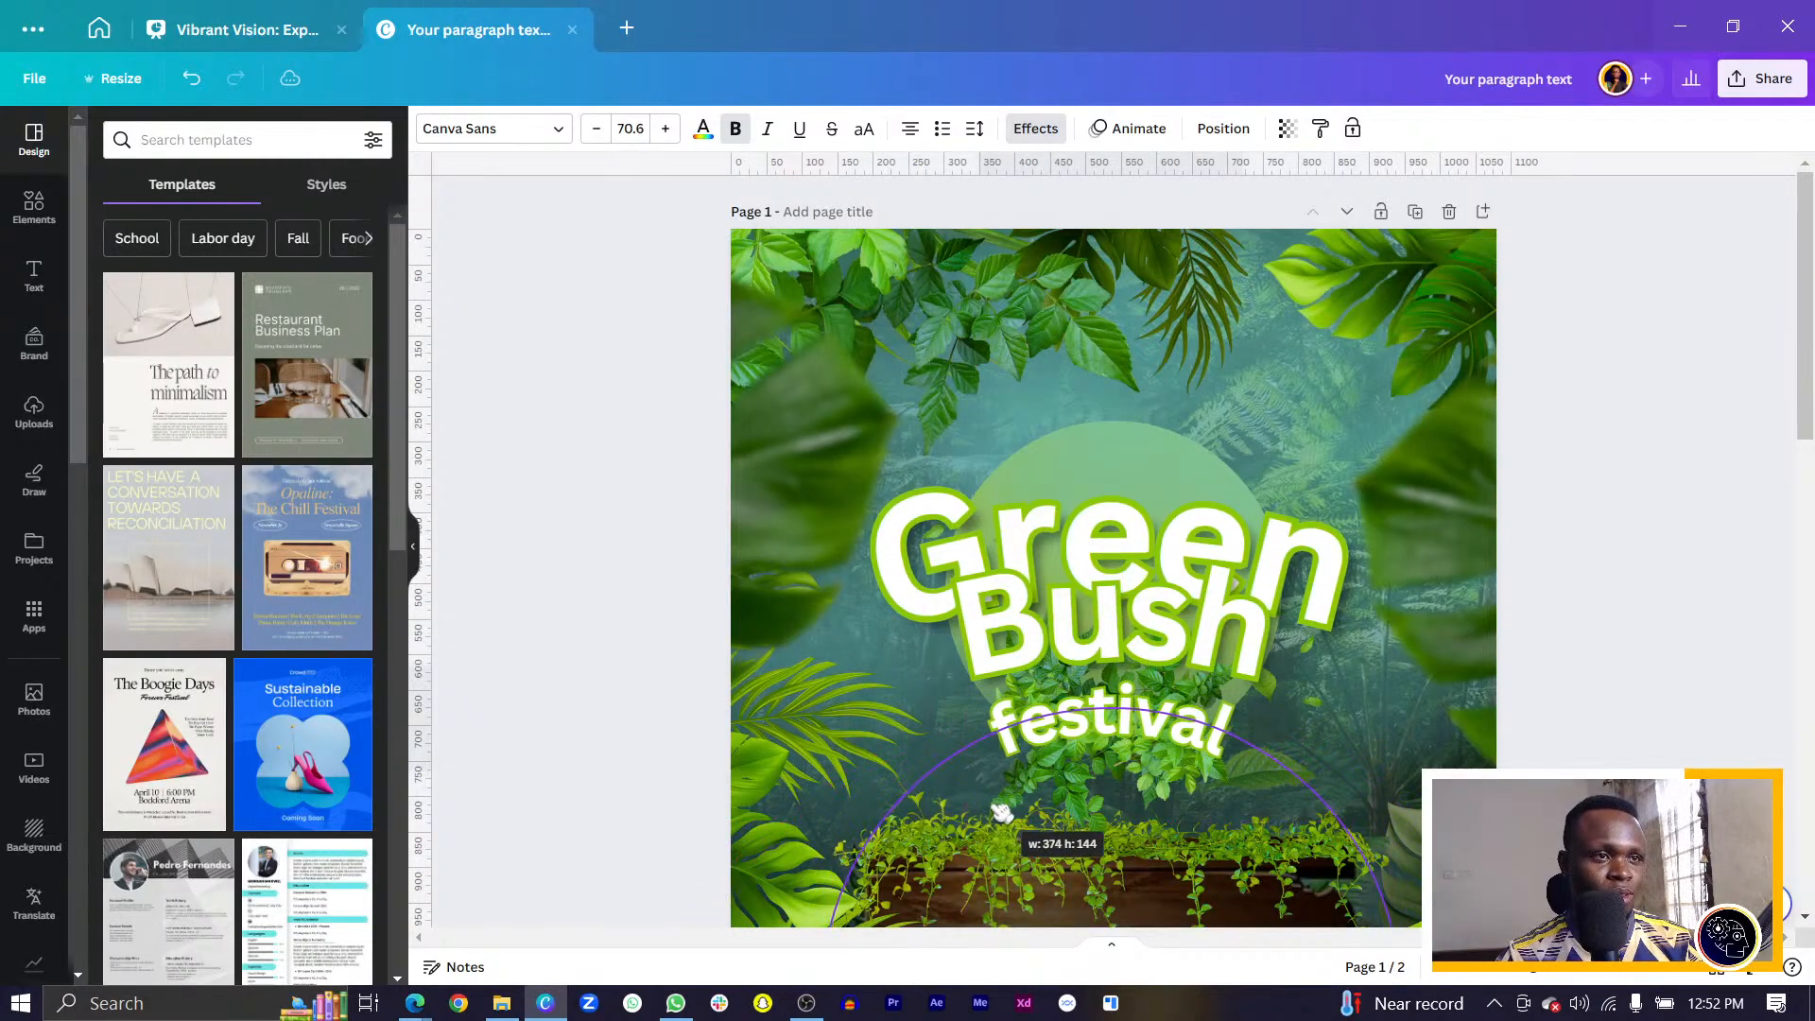
{"action": "left_click_drag", "start_coordinate": [1099, 730], "coordinate": [1095, 705]}
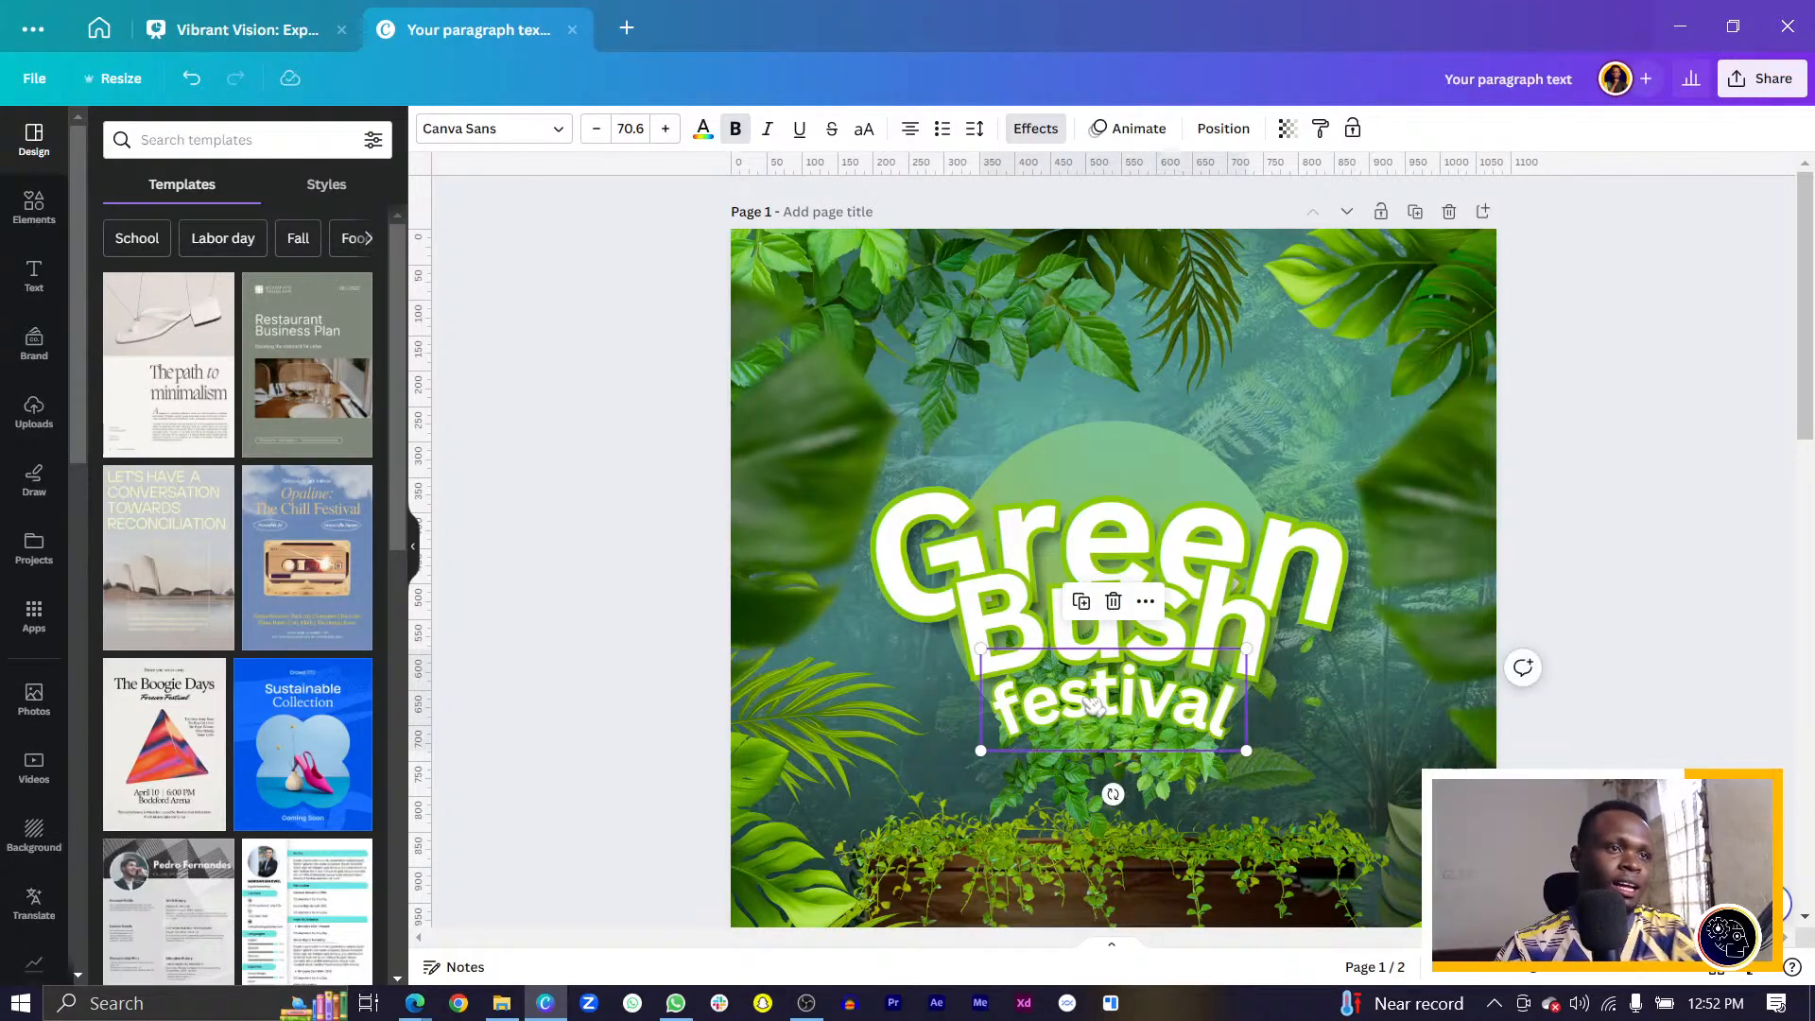
Raise both the outlined "Green" text and its shadow copy slightly over the backing circle.
{"action": "left_click", "coordinate": [1209, 526]}
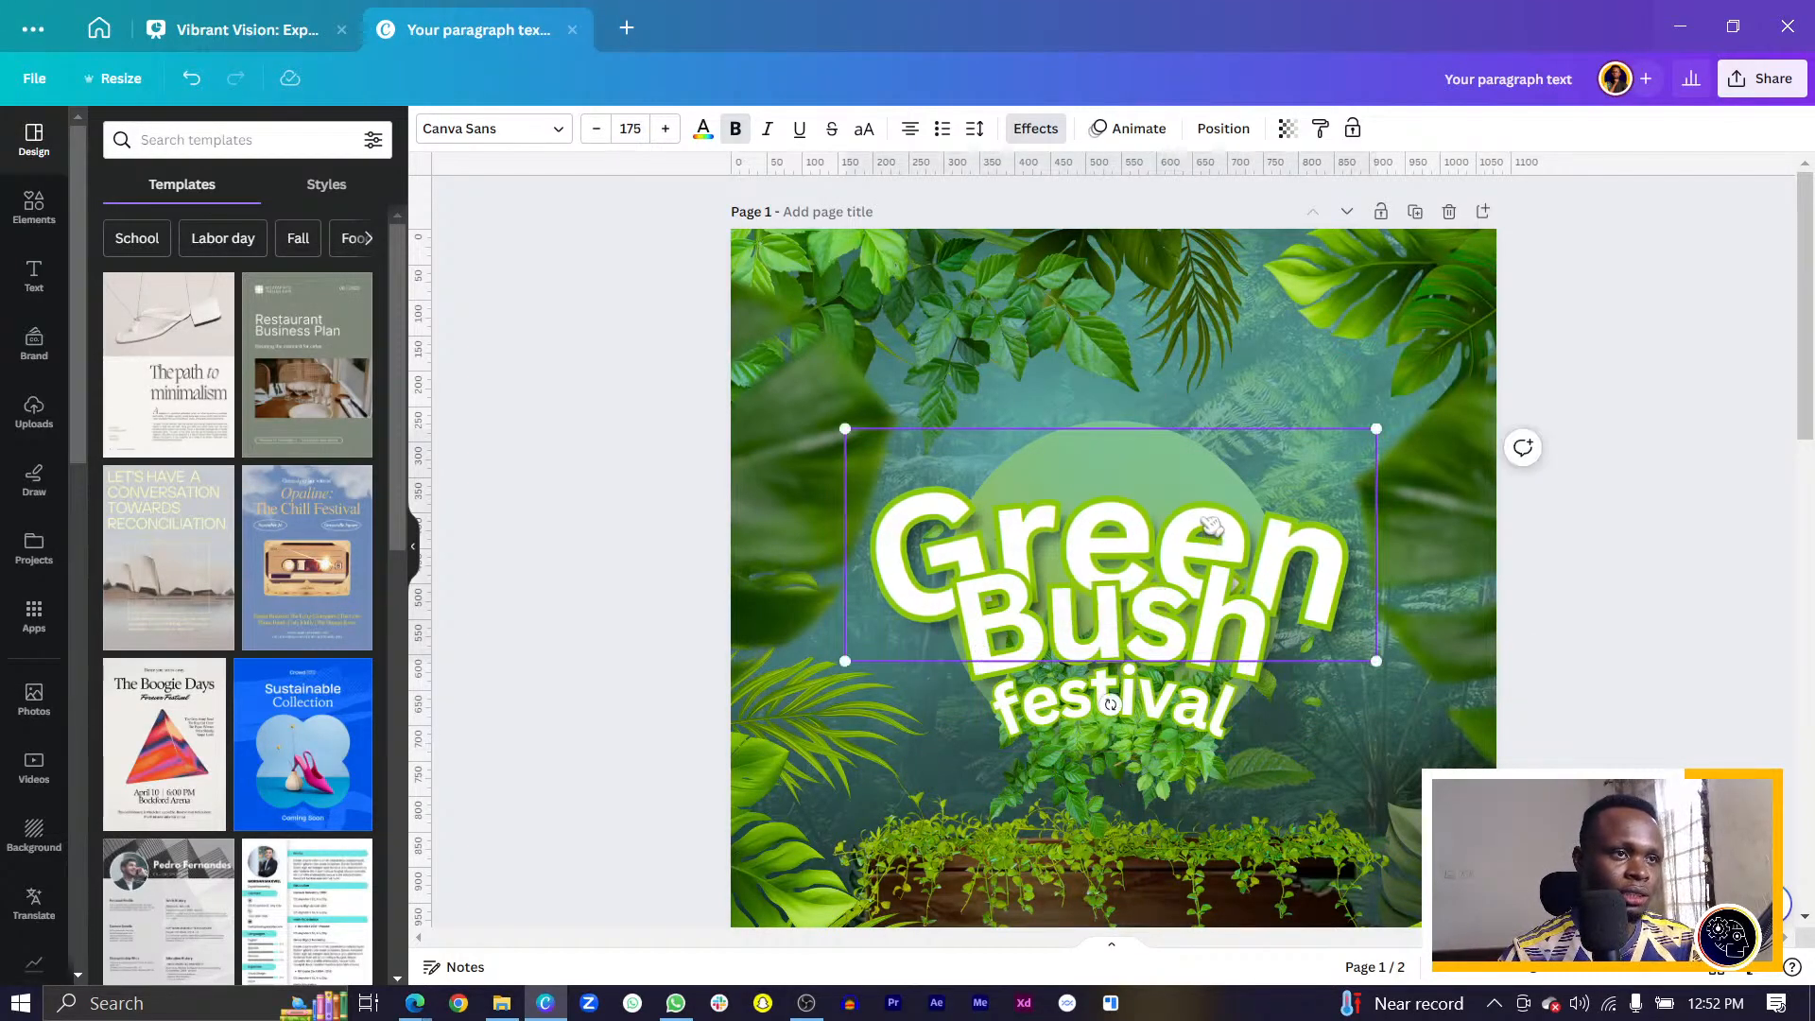
{"action": "mouse_move", "coordinate": [1211, 526]}
{"action": "left_mouse_down"}
{"action": "mouse_move", "coordinate": [1211, 501]}
{"action": "mouse_move", "coordinate": [1214, 522]}
{"action": "left_mouse_up"}
{"action": "left_click", "coordinate": [1212, 535]}
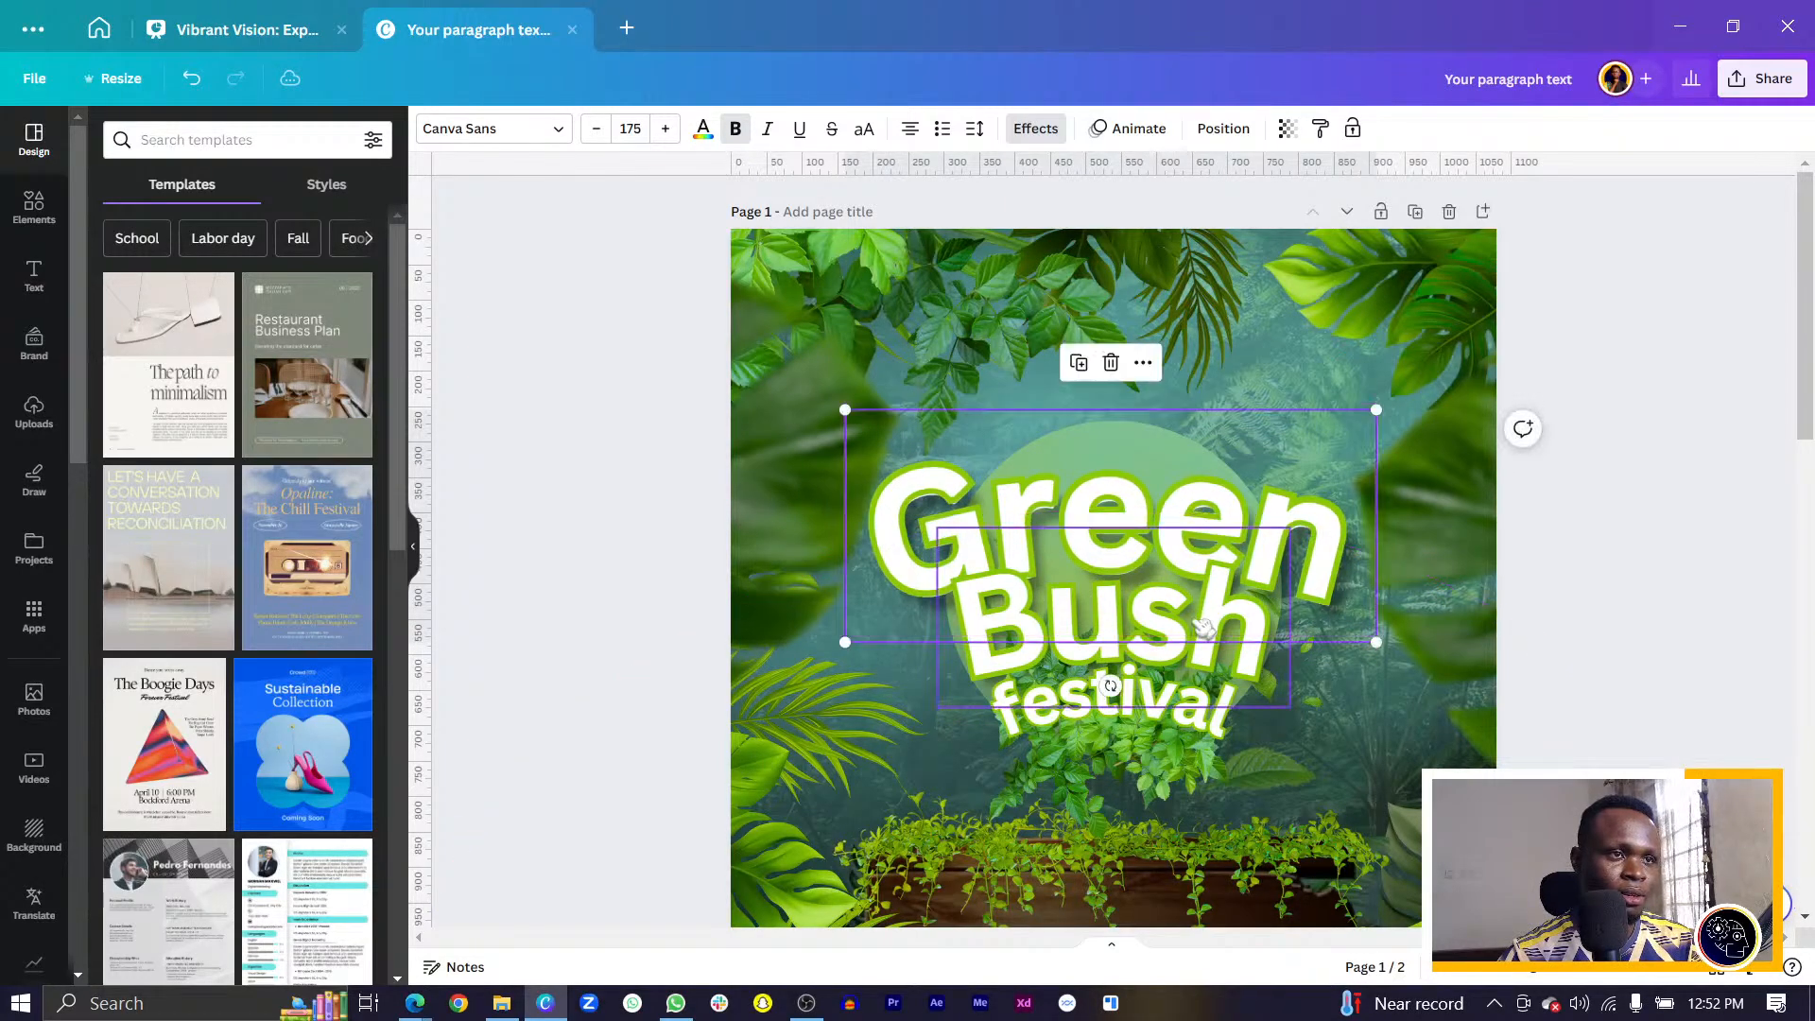
Raise the outlined "Bush" text to overlap "Green", and realign its white shadow layer behind it.
{"action": "left_click", "coordinate": [1256, 659]}
{"action": "left_click", "coordinate": [1256, 655]}
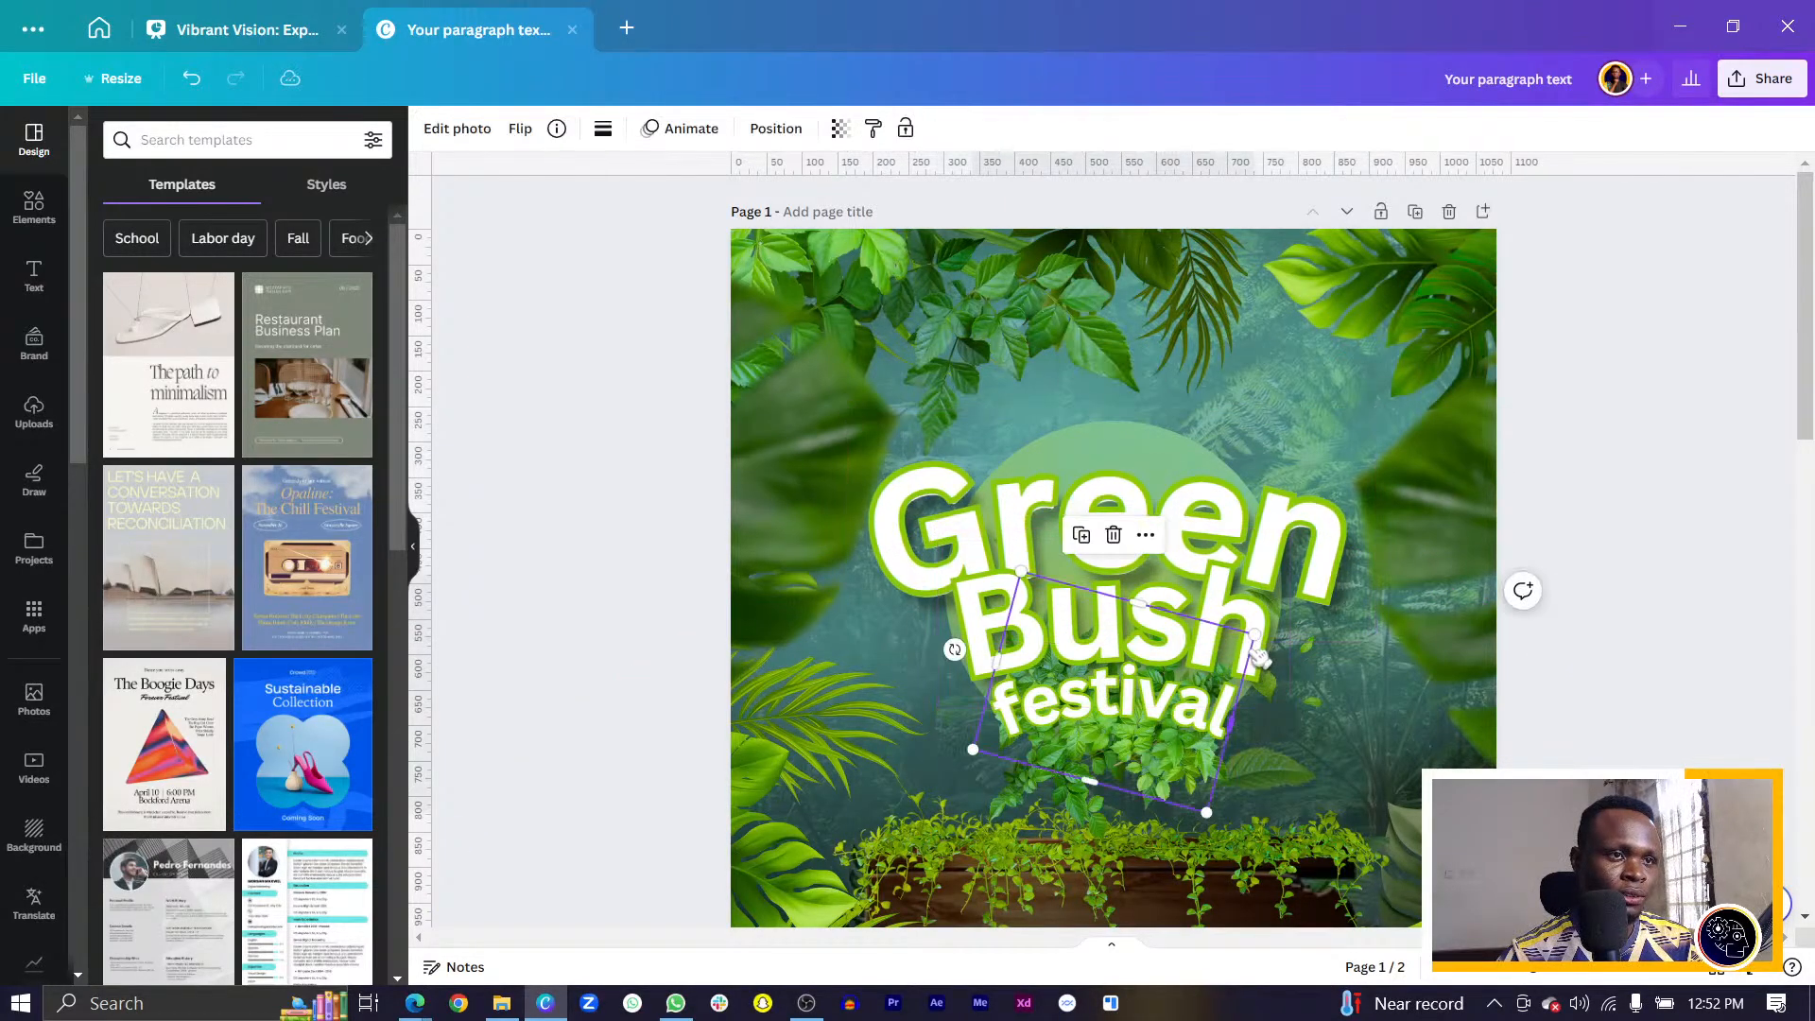
{"action": "left_click", "coordinate": [1253, 604]}
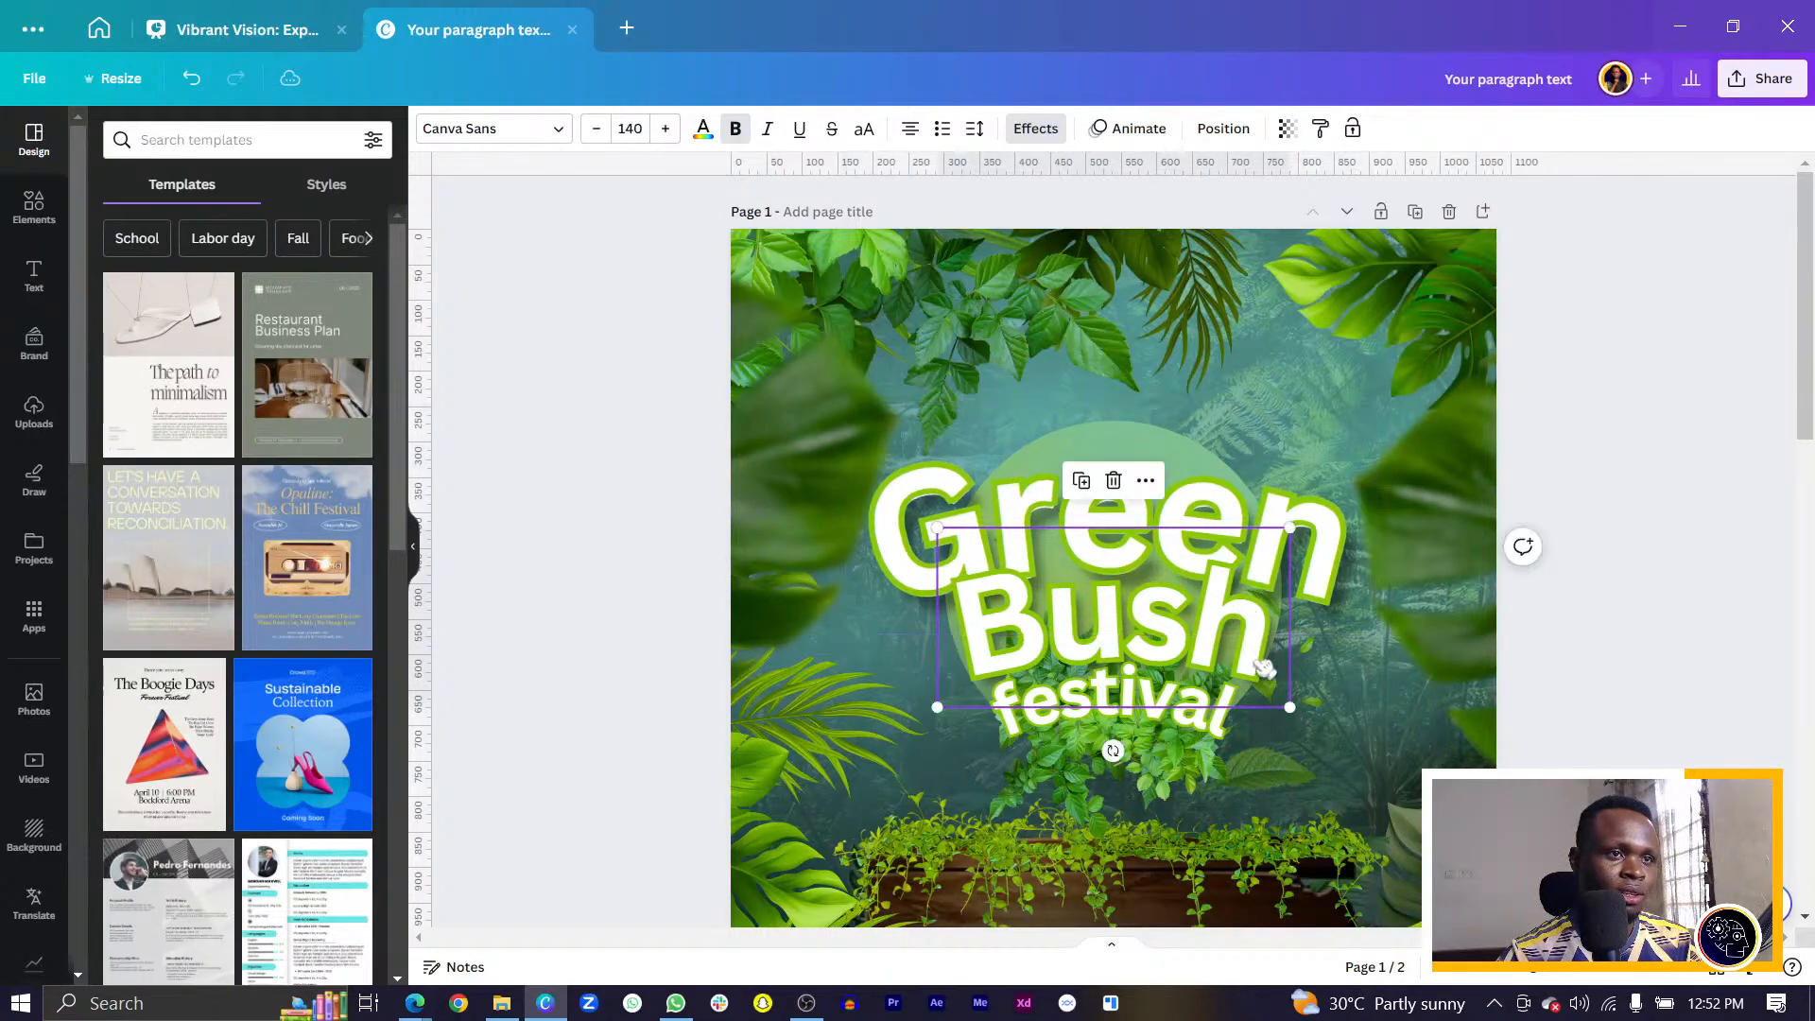
{"action": "left_click_drag", "start_coordinate": [1264, 669], "coordinate": [1262, 637]}
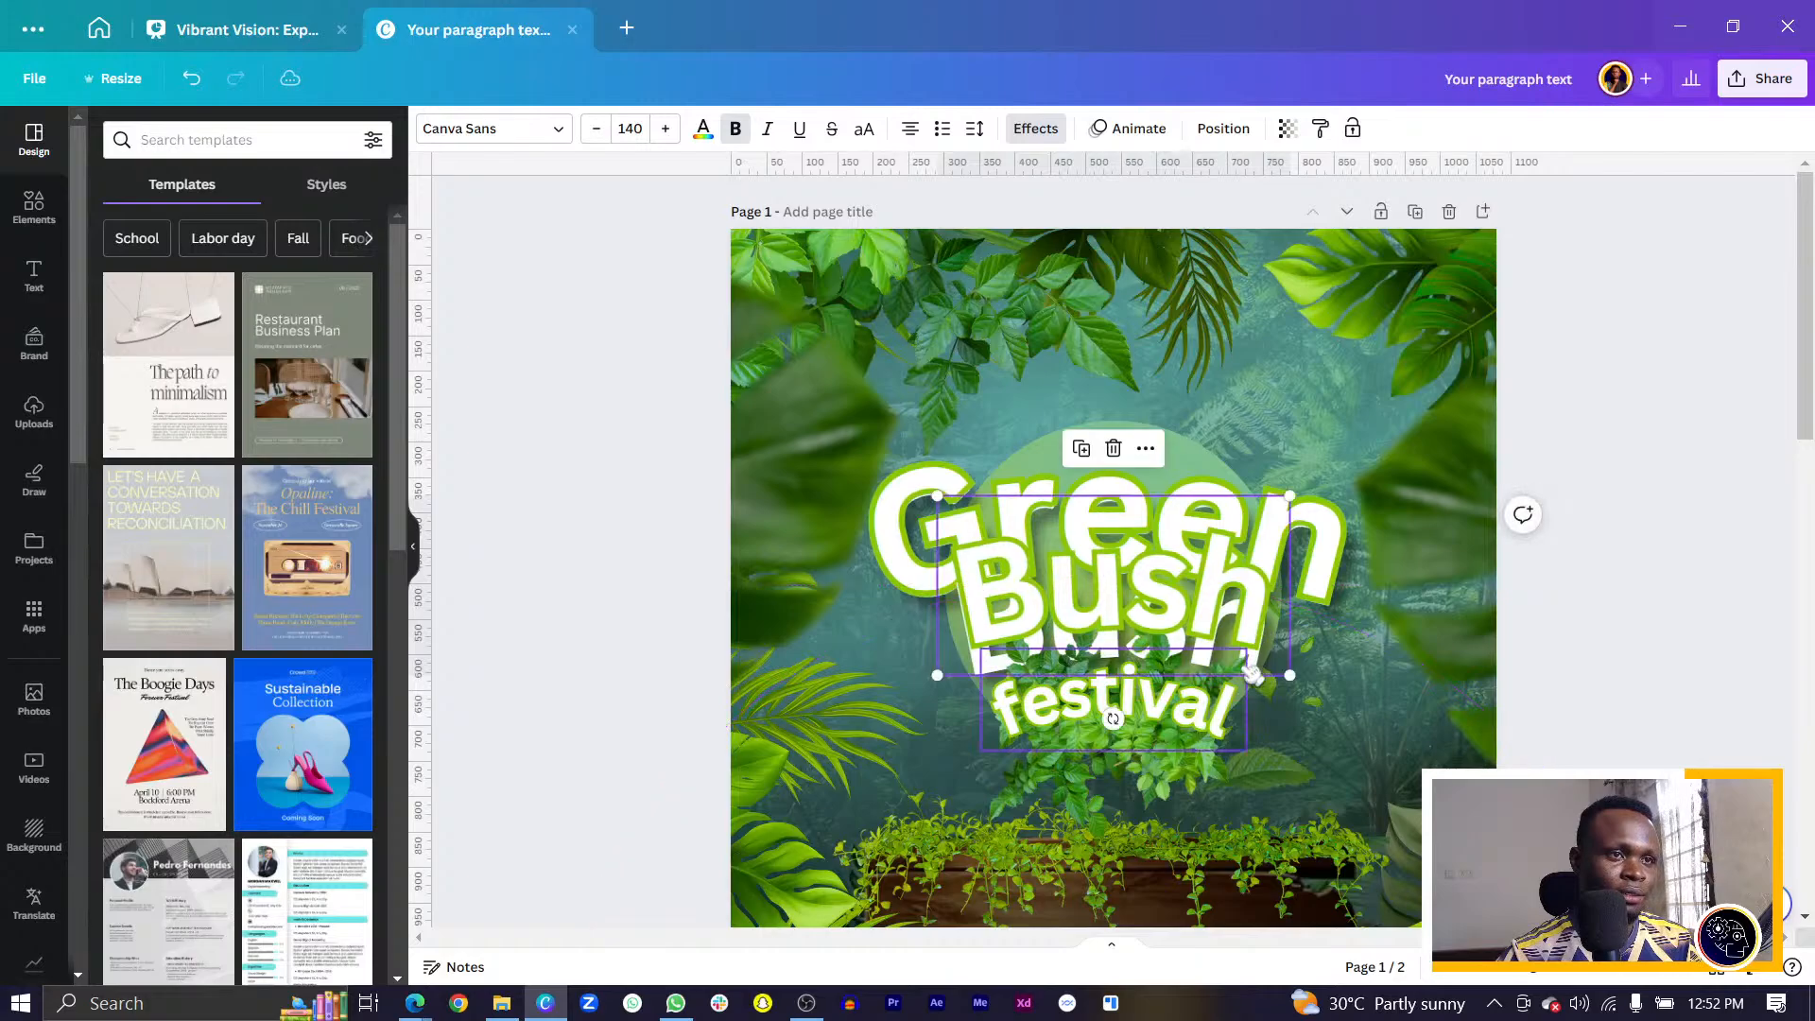
{"action": "right_click", "coordinate": [1193, 614]}
{"action": "mouse_move", "coordinate": [1347, 754]}
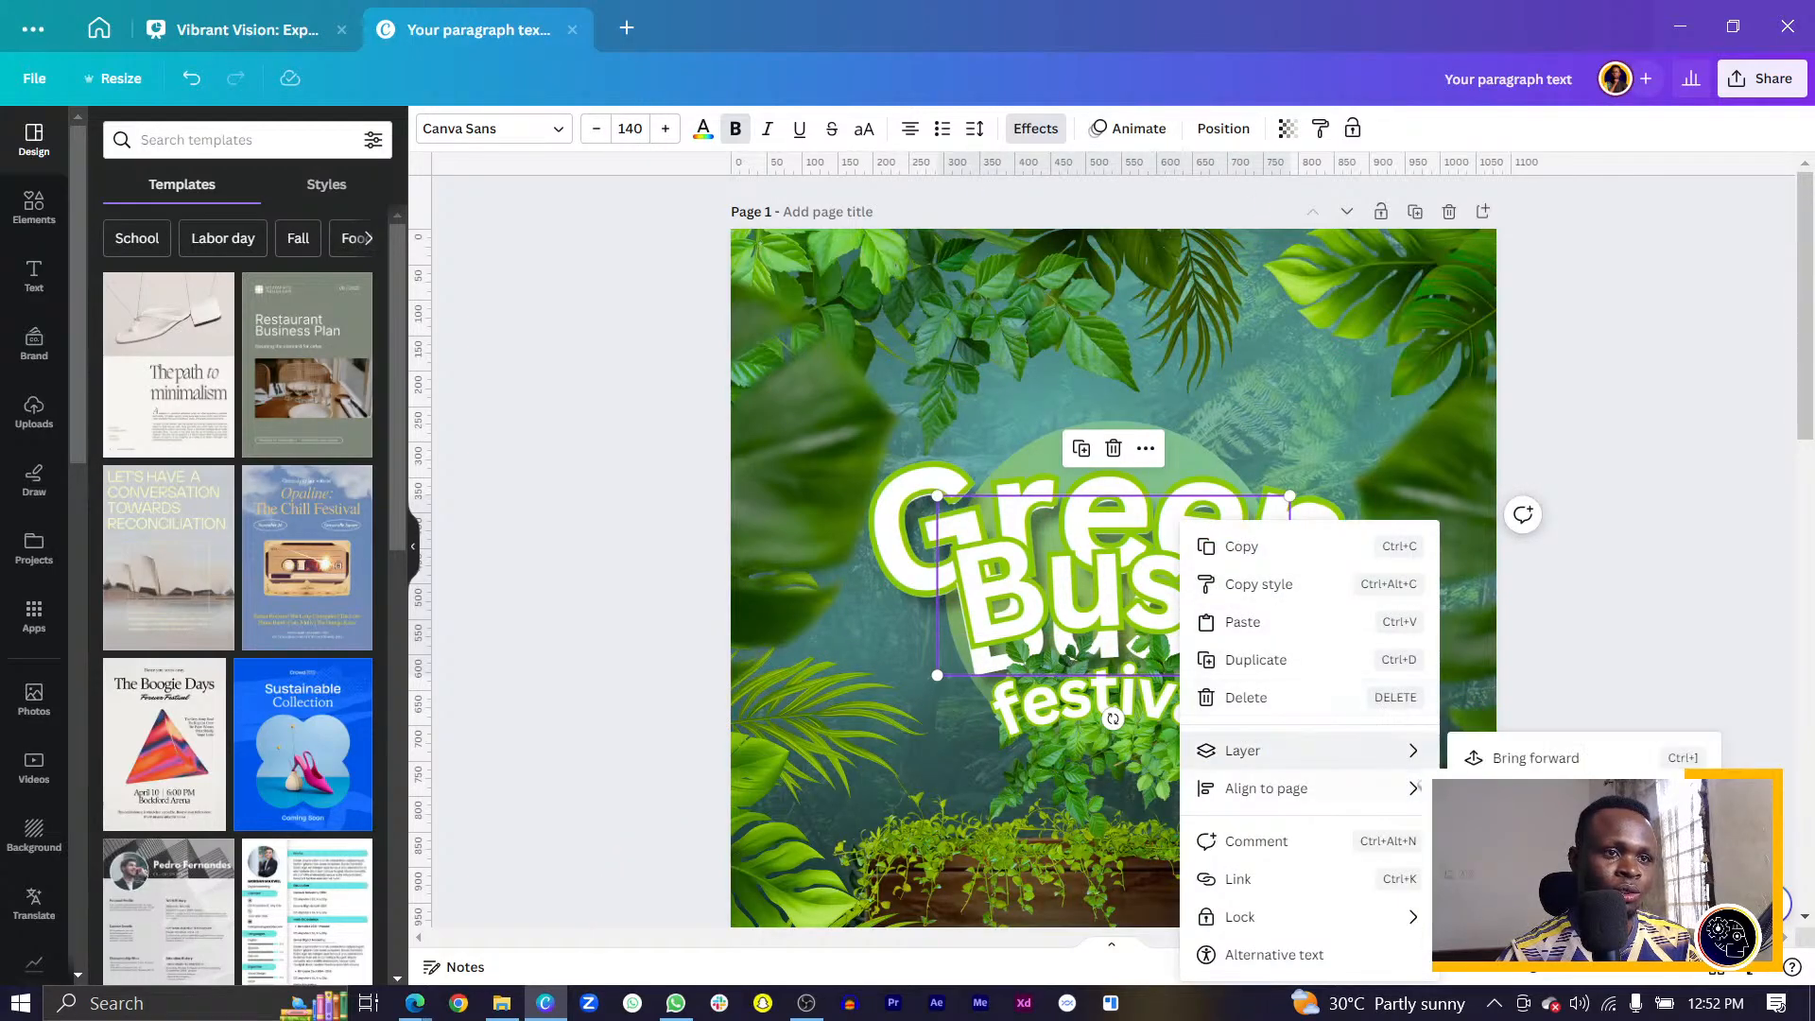
{"action": "left_click", "coordinate": [1531, 922]}
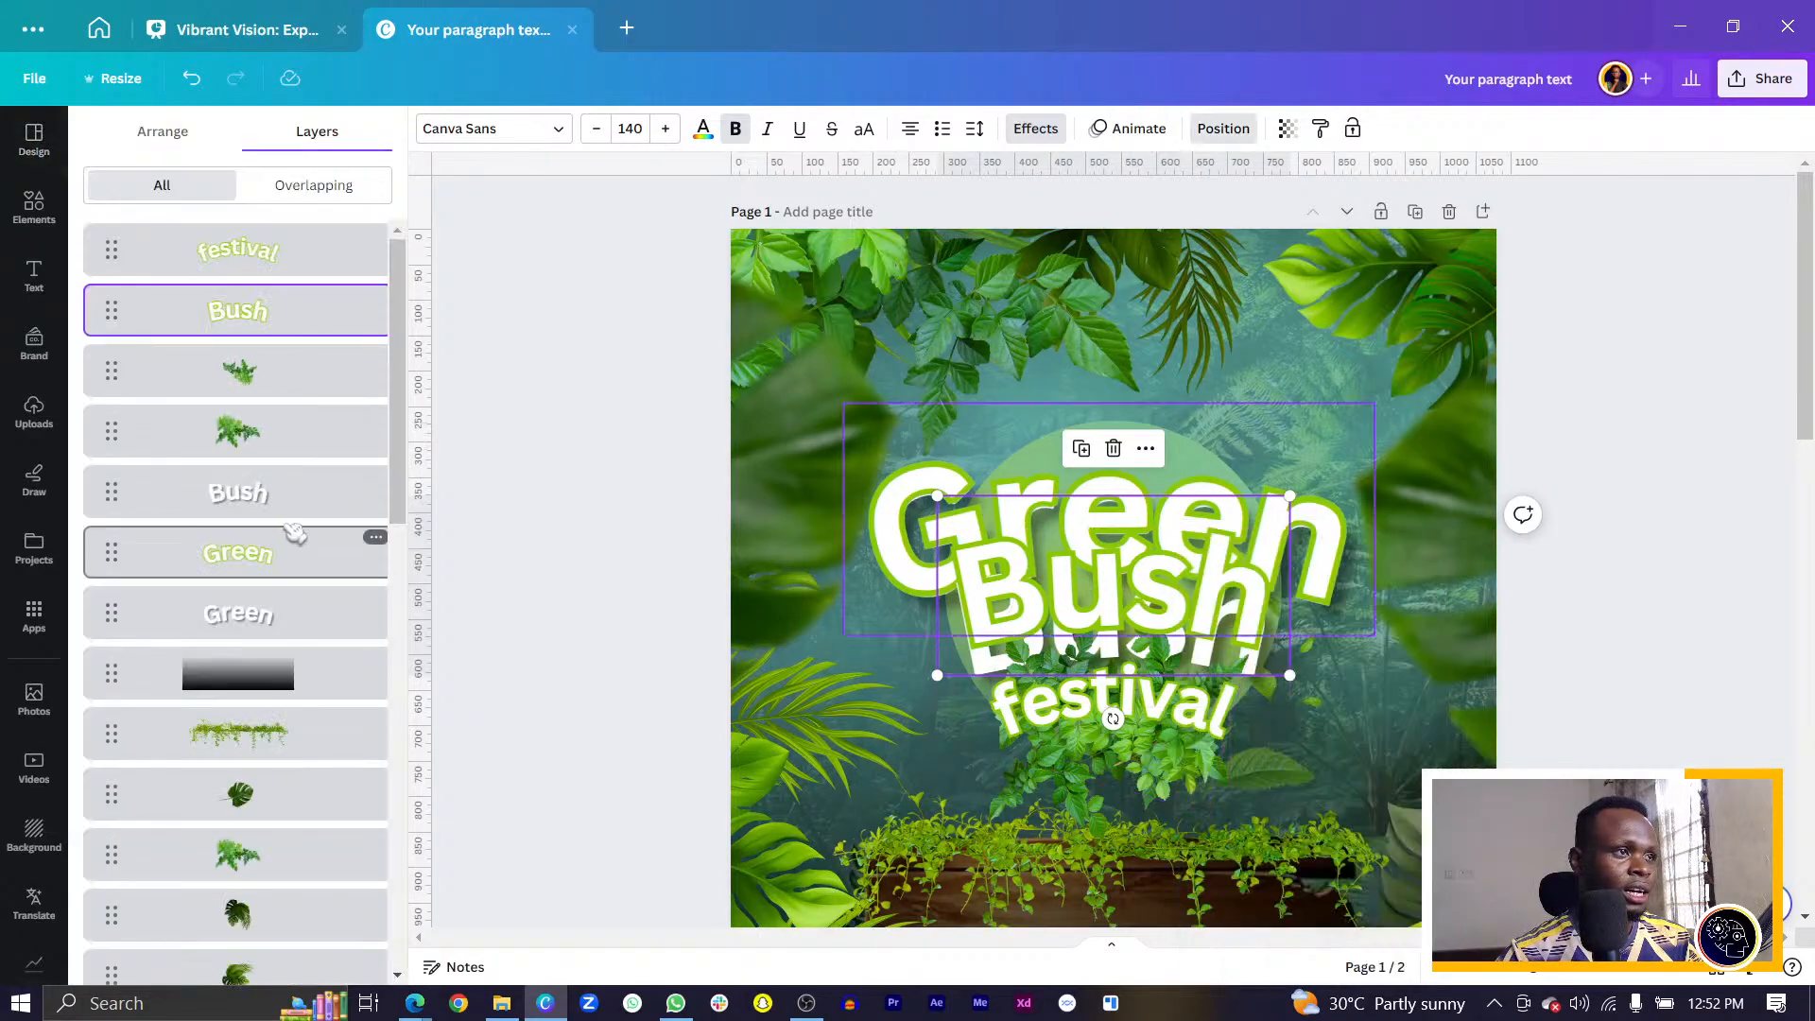
{"action": "left_click", "coordinate": [300, 496]}
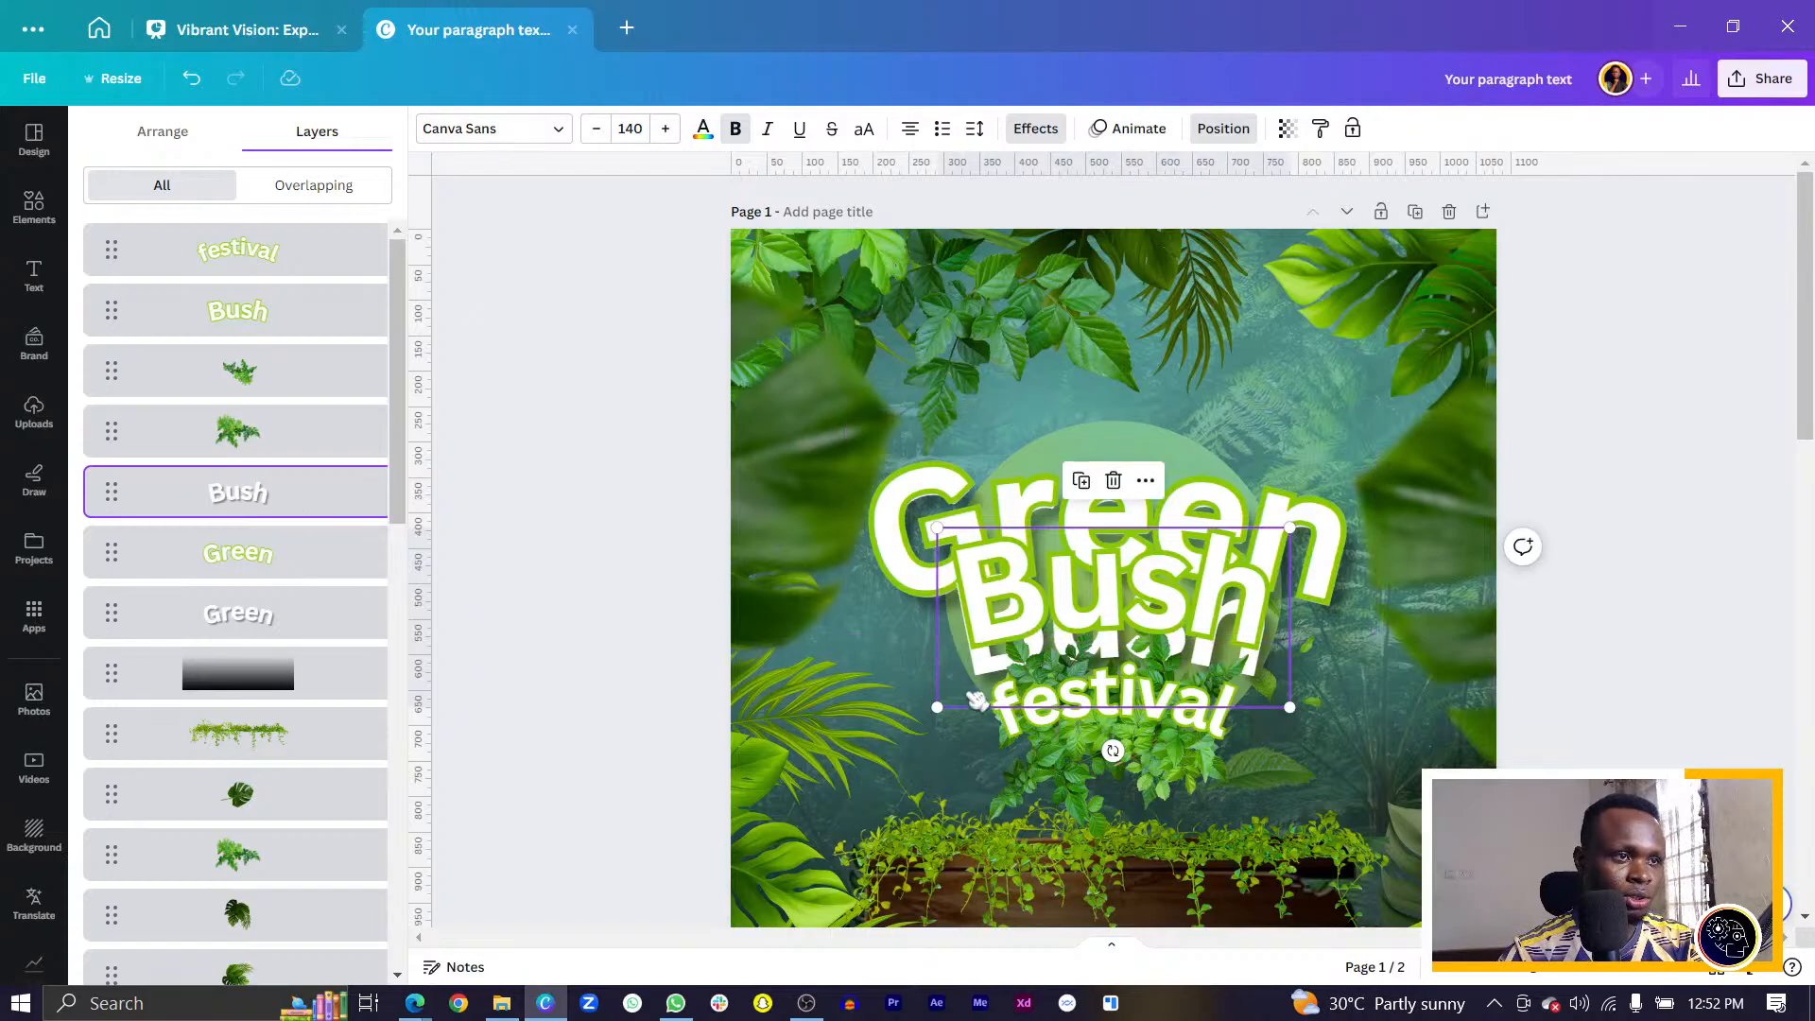
{"action": "left_click_drag", "start_coordinate": [973, 700], "coordinate": [974, 685]}
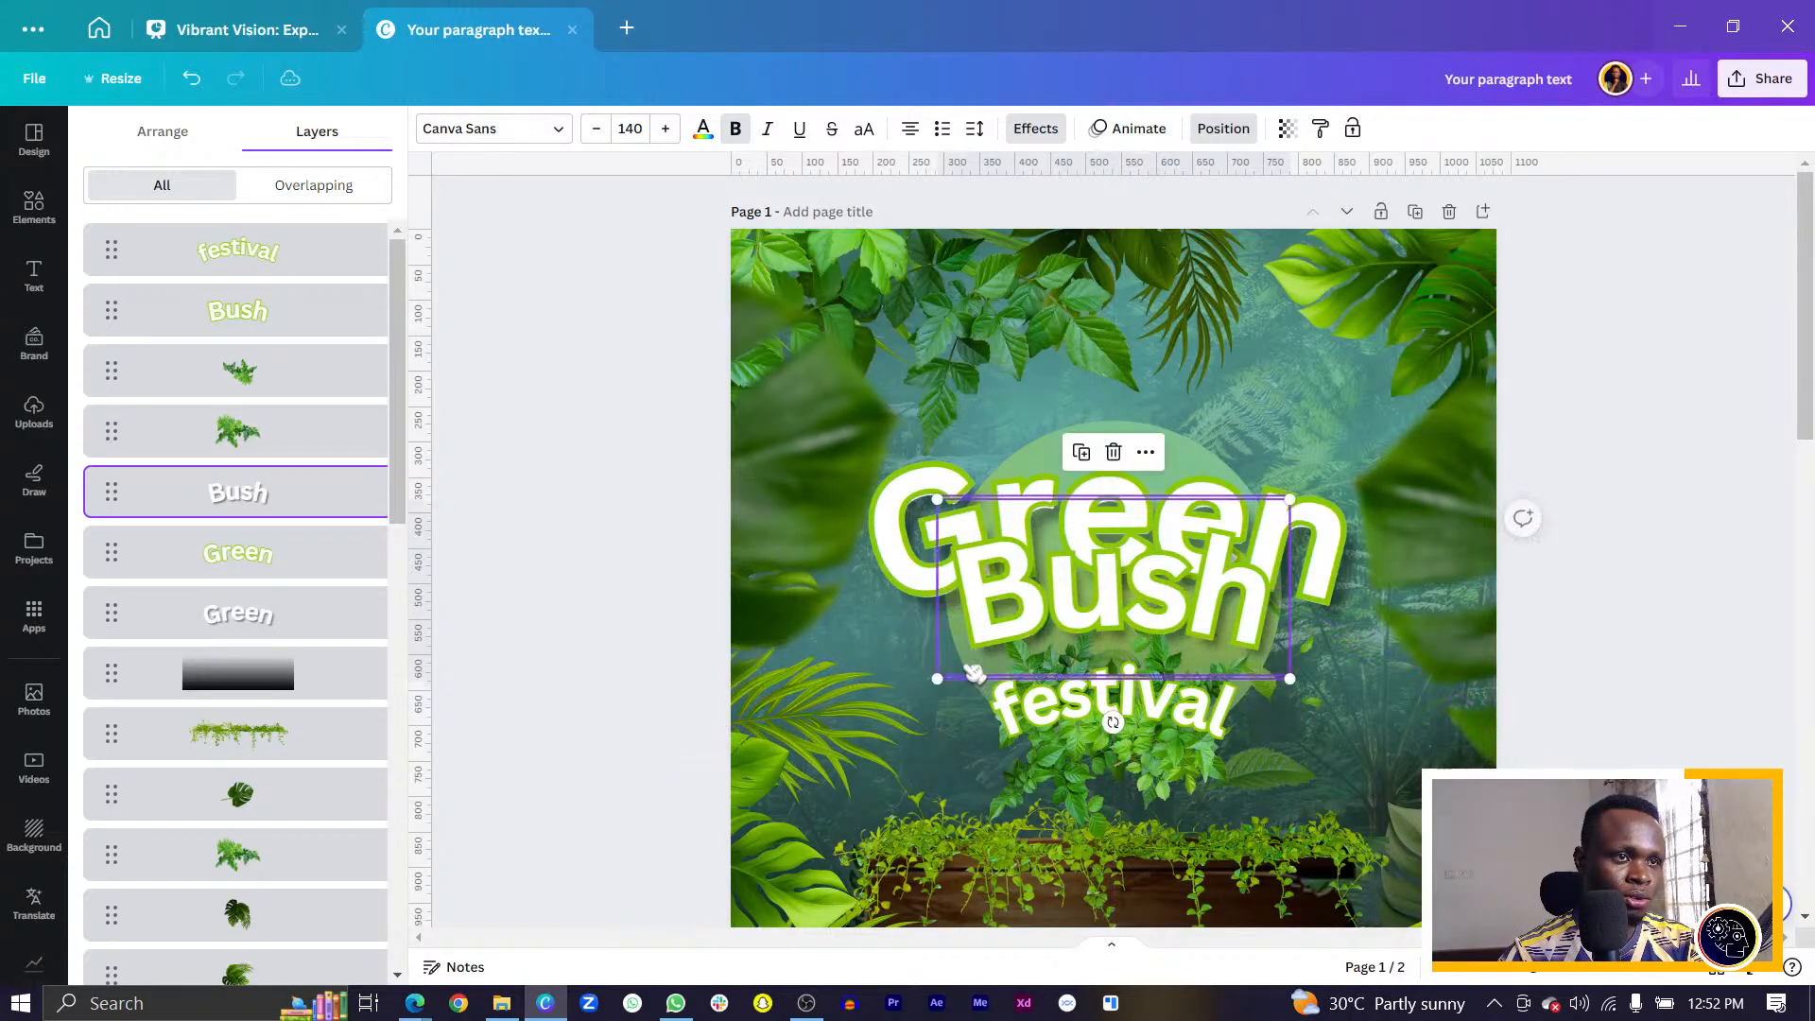
Move "festival" aside and spread the two leaf clusters side by side directly beneath "Bush".
{"action": "left_click_drag", "start_coordinate": [1172, 718], "coordinate": [935, 718]}
{"action": "left_click", "coordinate": [1198, 687]}
{"action": "left_click_drag", "start_coordinate": [1199, 688], "coordinate": [1185, 658]}
{"action": "left_click_drag", "start_coordinate": [941, 622], "coordinate": [980, 721]}
{"action": "left_click", "coordinate": [1059, 756]}
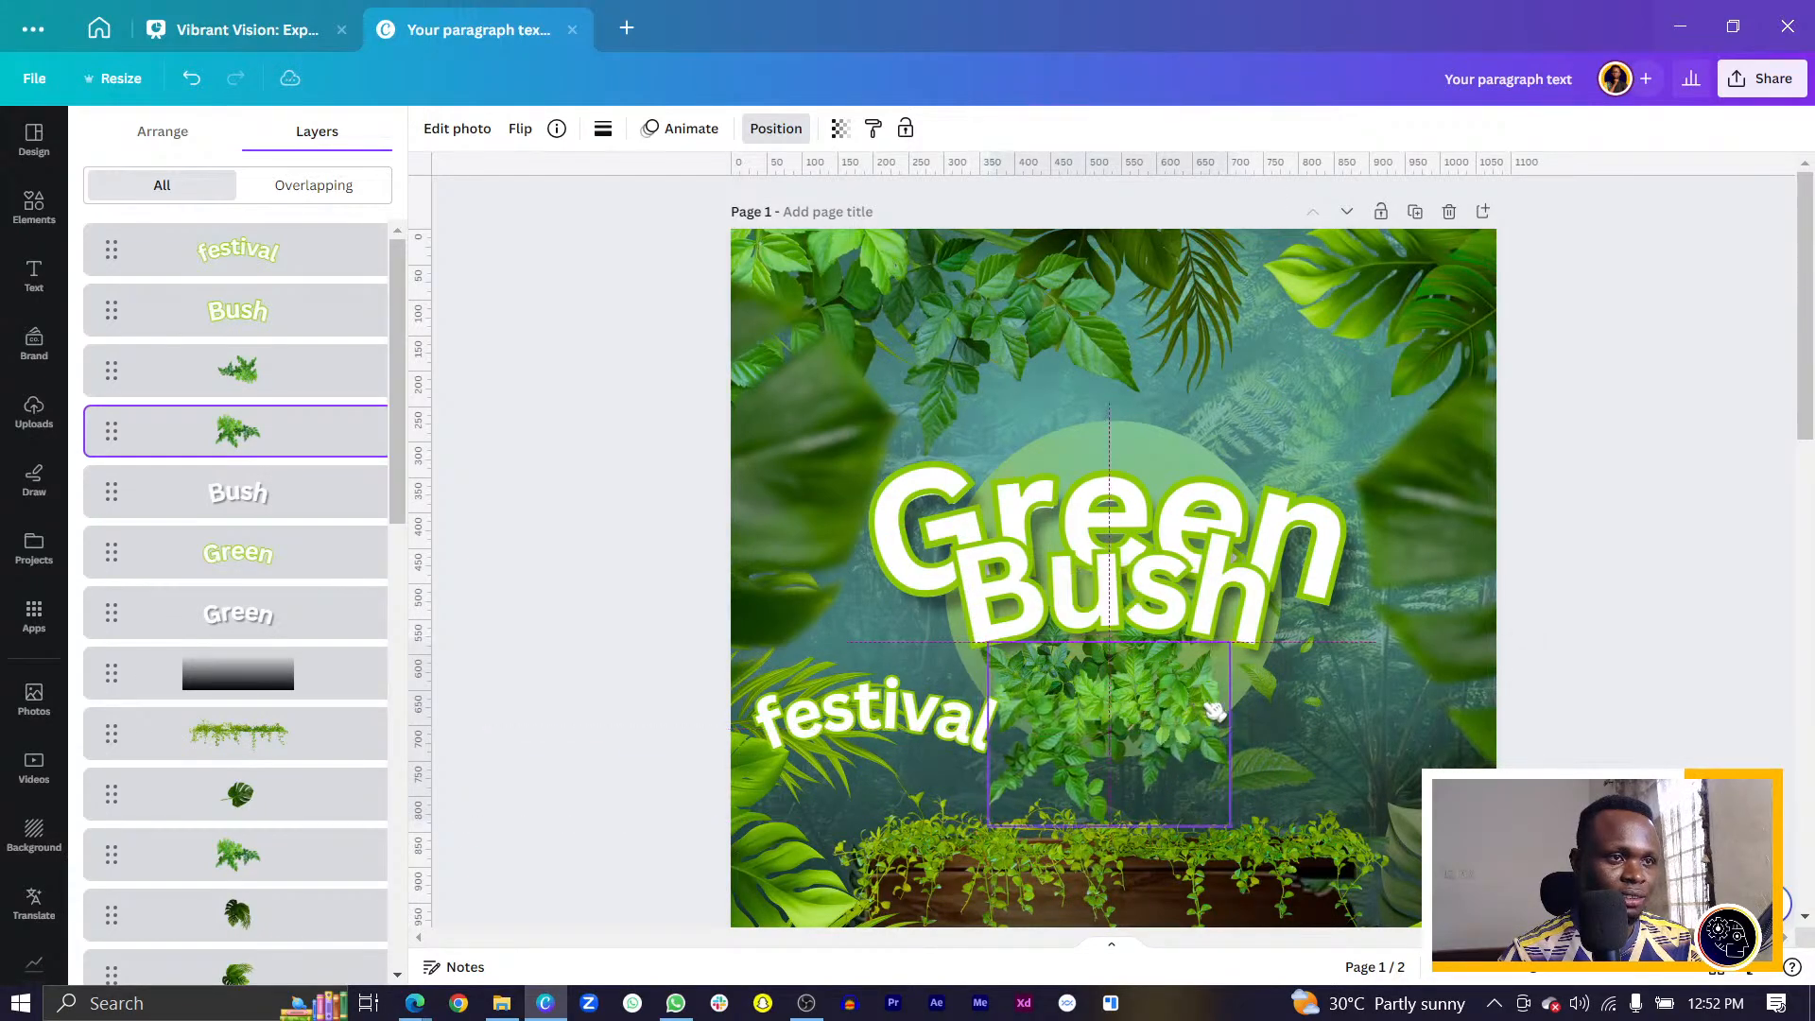
{"action": "left_click_drag", "start_coordinate": [1208, 705], "coordinate": [1264, 722]}
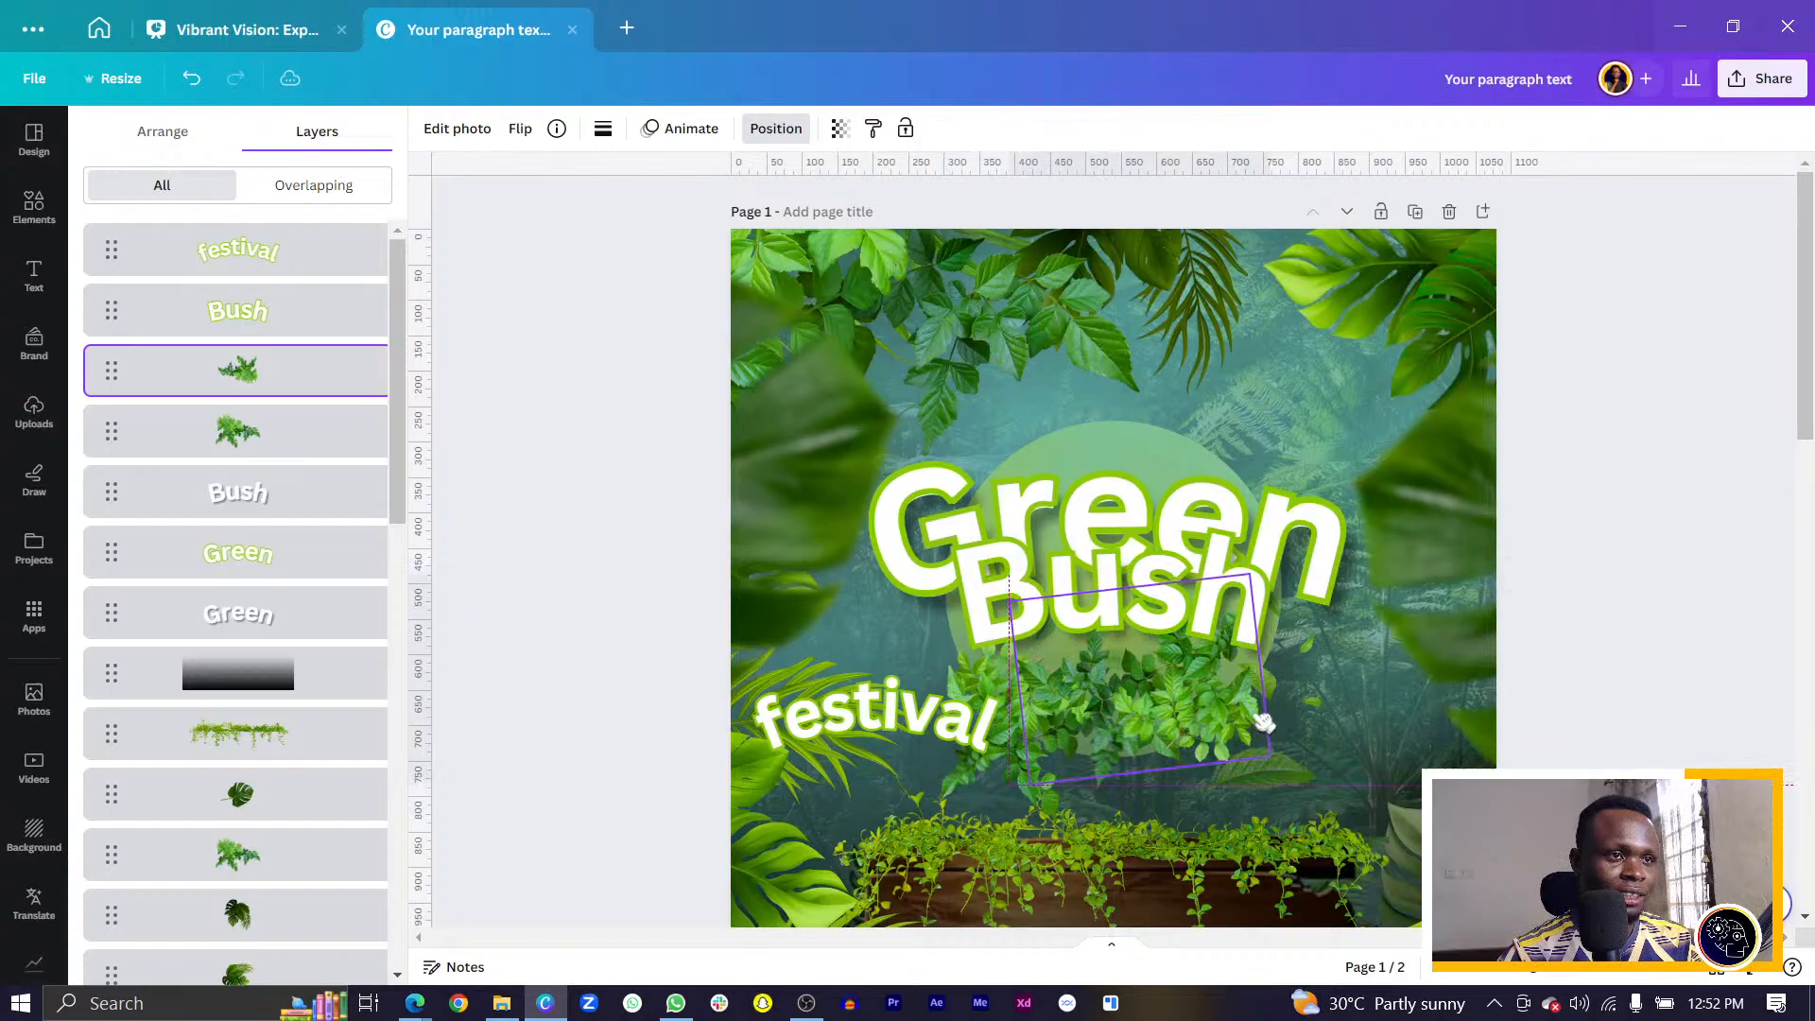
Group the two leaf clusters, tilt and shrink the group beneath "Bush", and place "festival" over the foliage.
{"action": "left_click", "coordinate": [1003, 780], "text": "shift"}
{"action": "key", "text": "ctrl+g"}
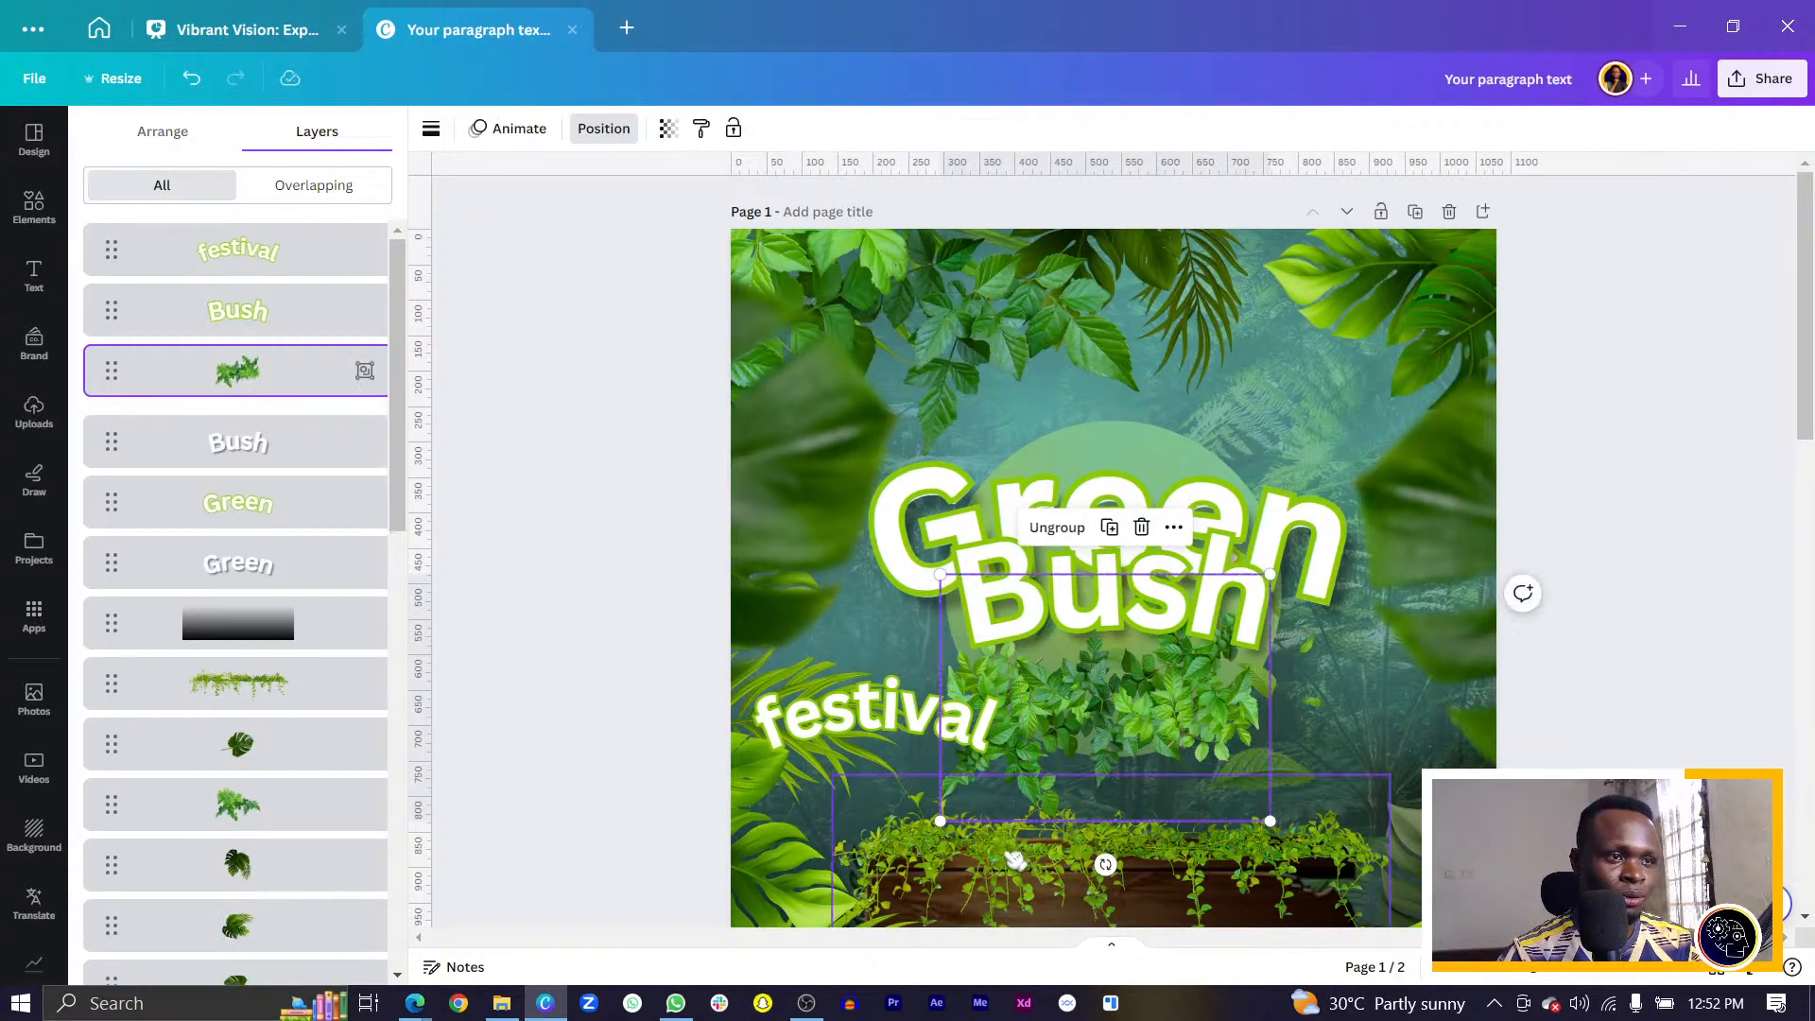
{"action": "left_click_drag", "start_coordinate": [1118, 885], "coordinate": [1076, 870]}
{"action": "left_click_drag", "start_coordinate": [915, 789], "coordinate": [962, 799]}
{"action": "left_click_drag", "start_coordinate": [1177, 761], "coordinate": [1193, 749]}
{"action": "left_click_drag", "start_coordinate": [851, 711], "coordinate": [1085, 695]}
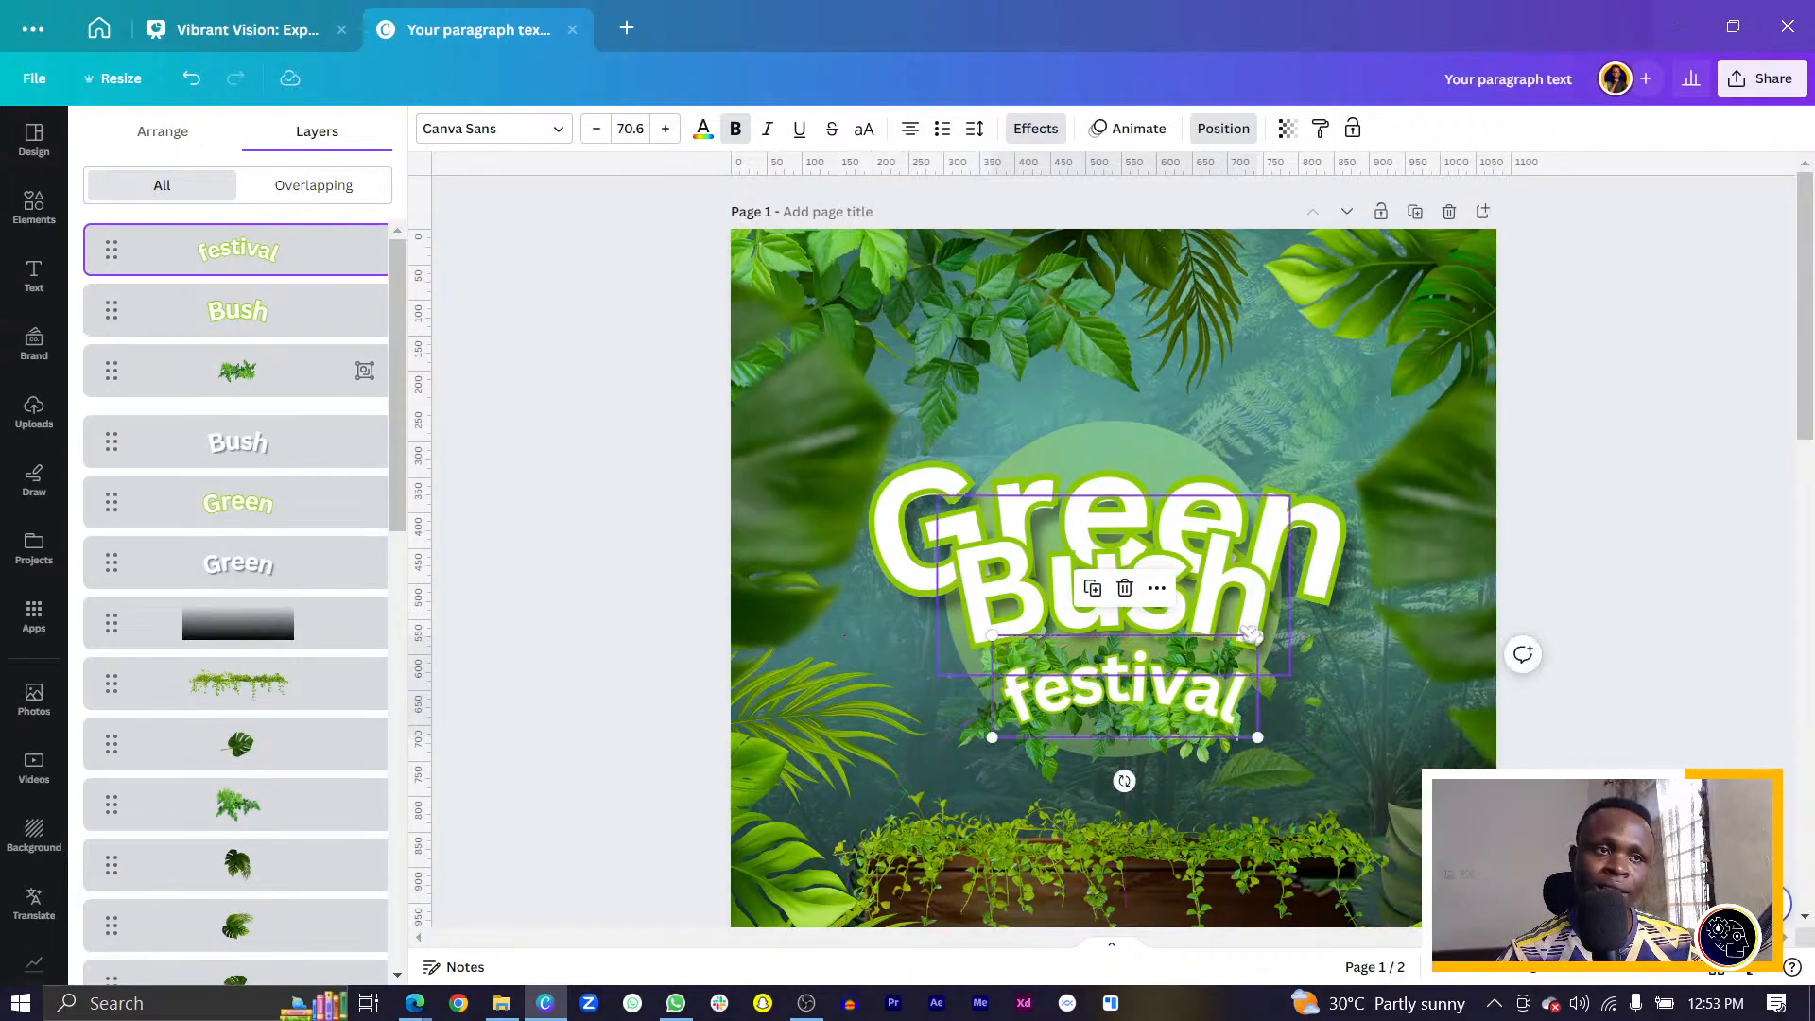
{"action": "left_click", "coordinate": [272, 326], "text": "shift"}
{"action": "left_click", "coordinate": [255, 449], "text": "shift"}
{"action": "left_click", "coordinate": [239, 503], "text": "shift"}
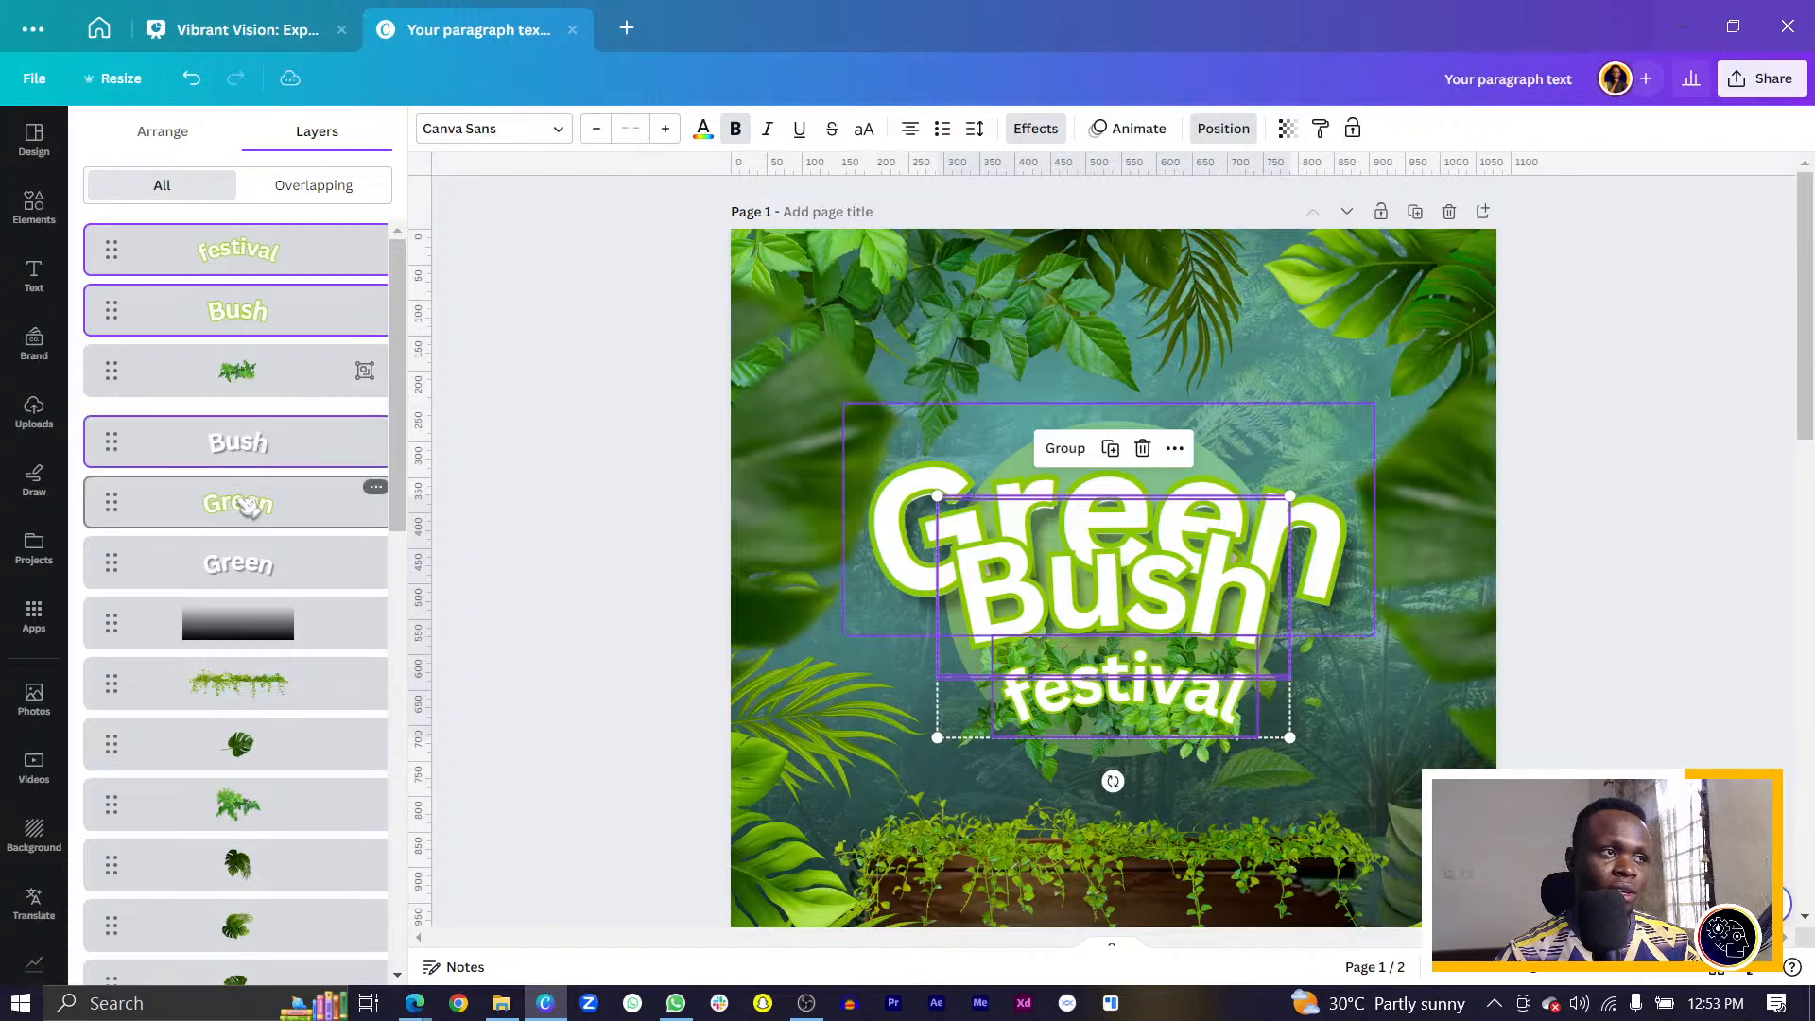
{"action": "left_click", "coordinate": [243, 564], "text": "shift"}
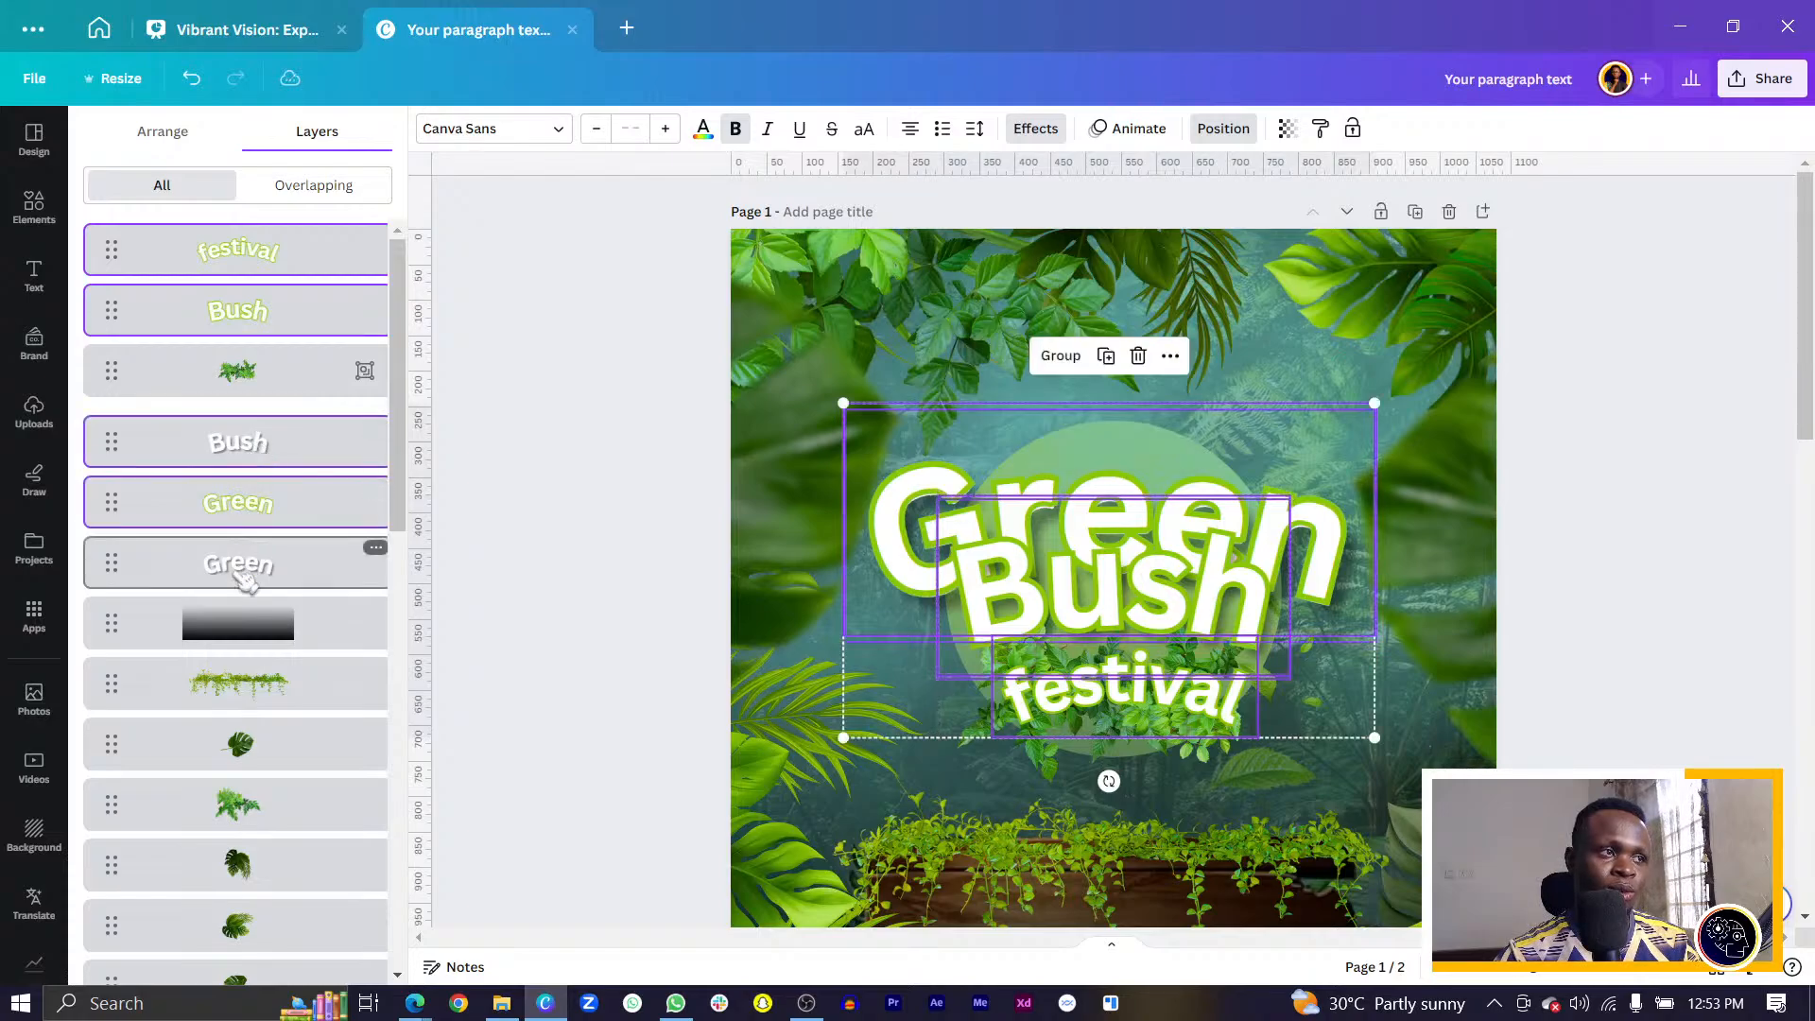
{"action": "left_click", "coordinate": [1380, 397]}
{"action": "scroll", "coordinate": [226, 454], "scroll_direction": "up", "scroll_amount": 6}
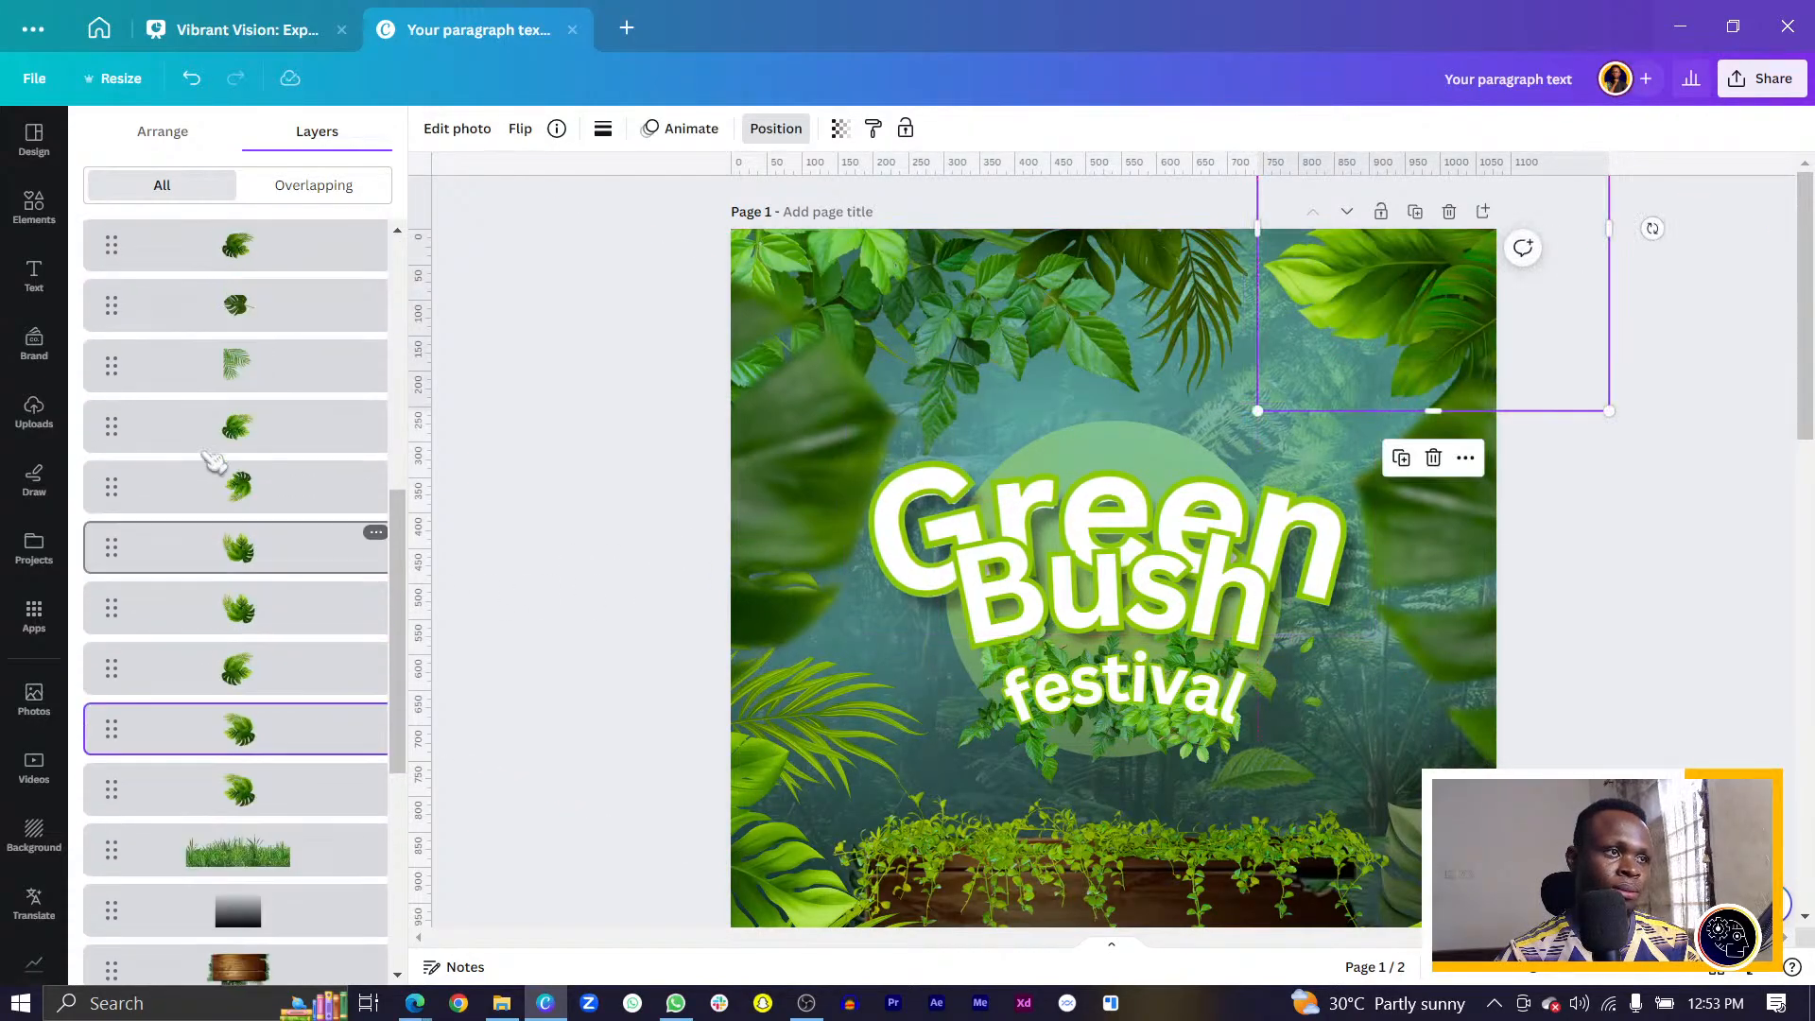
{"action": "left_click", "coordinate": [203, 563]}
{"action": "left_click", "coordinate": [243, 503], "text": "shift"}
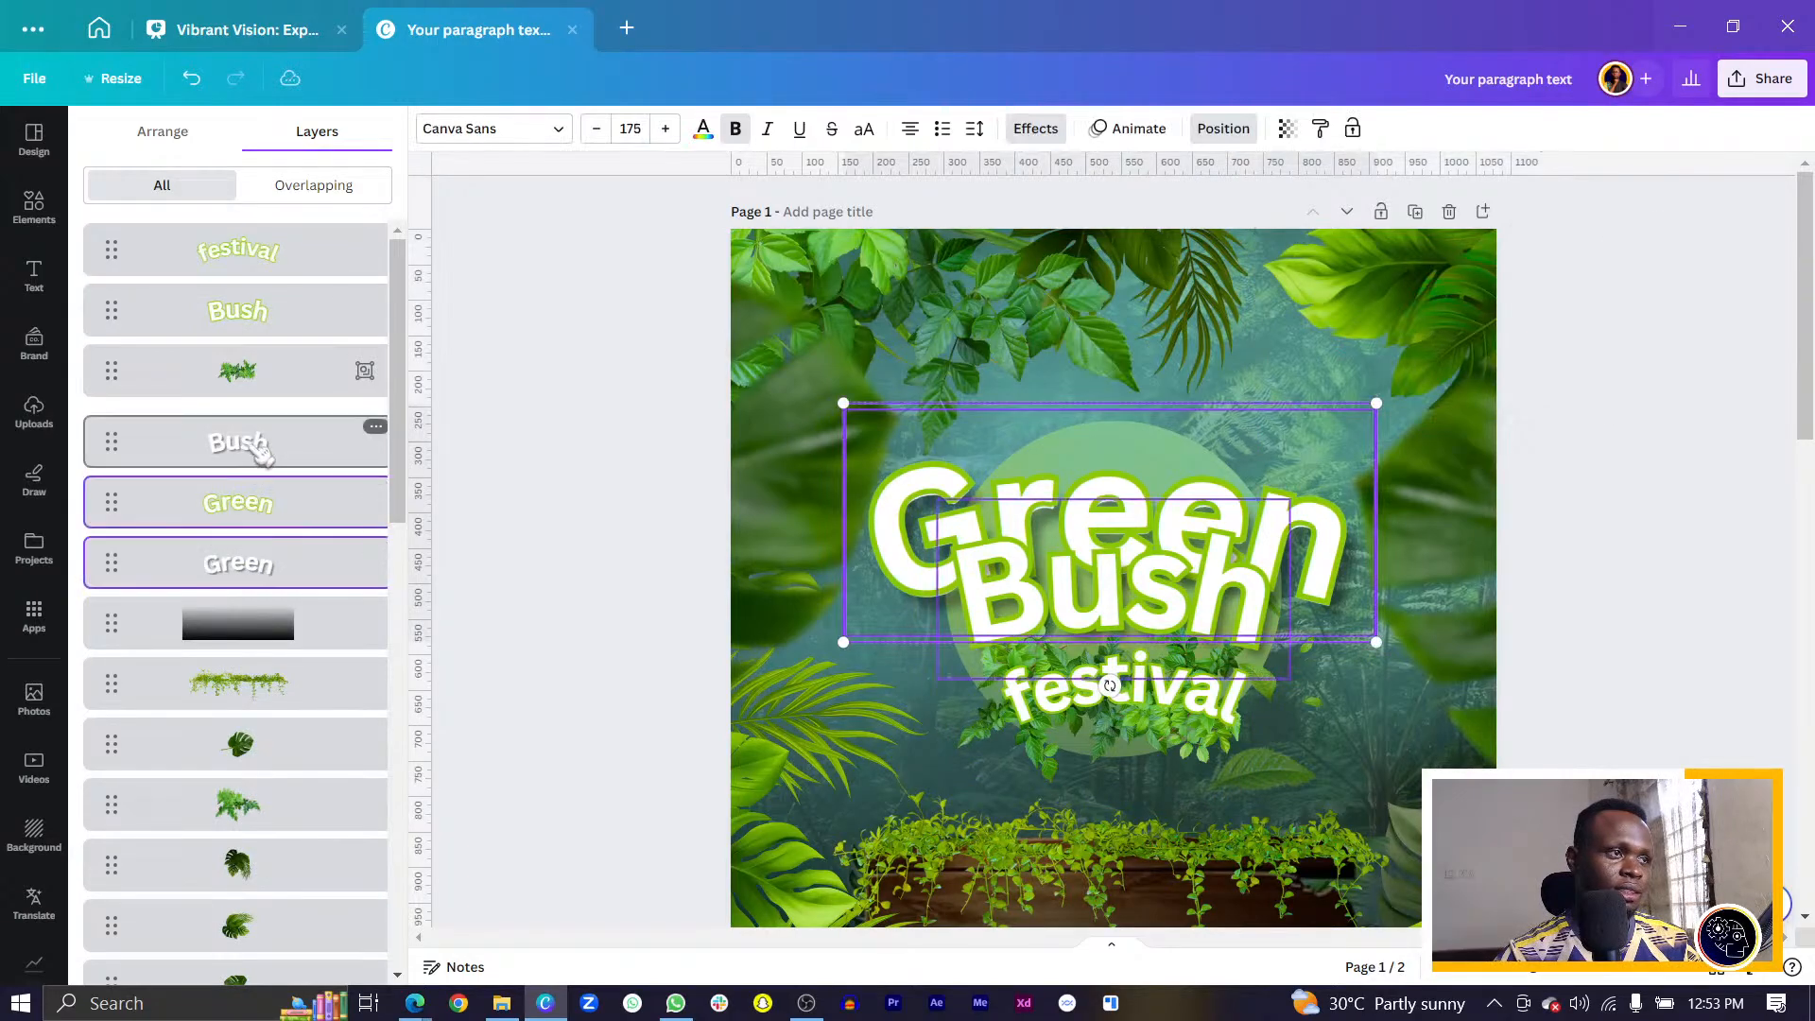
{"action": "left_click", "coordinate": [258, 448], "text": "shift"}
{"action": "left_click", "coordinate": [284, 317], "text": "shift"}
{"action": "left_click", "coordinate": [283, 264], "text": "shift"}
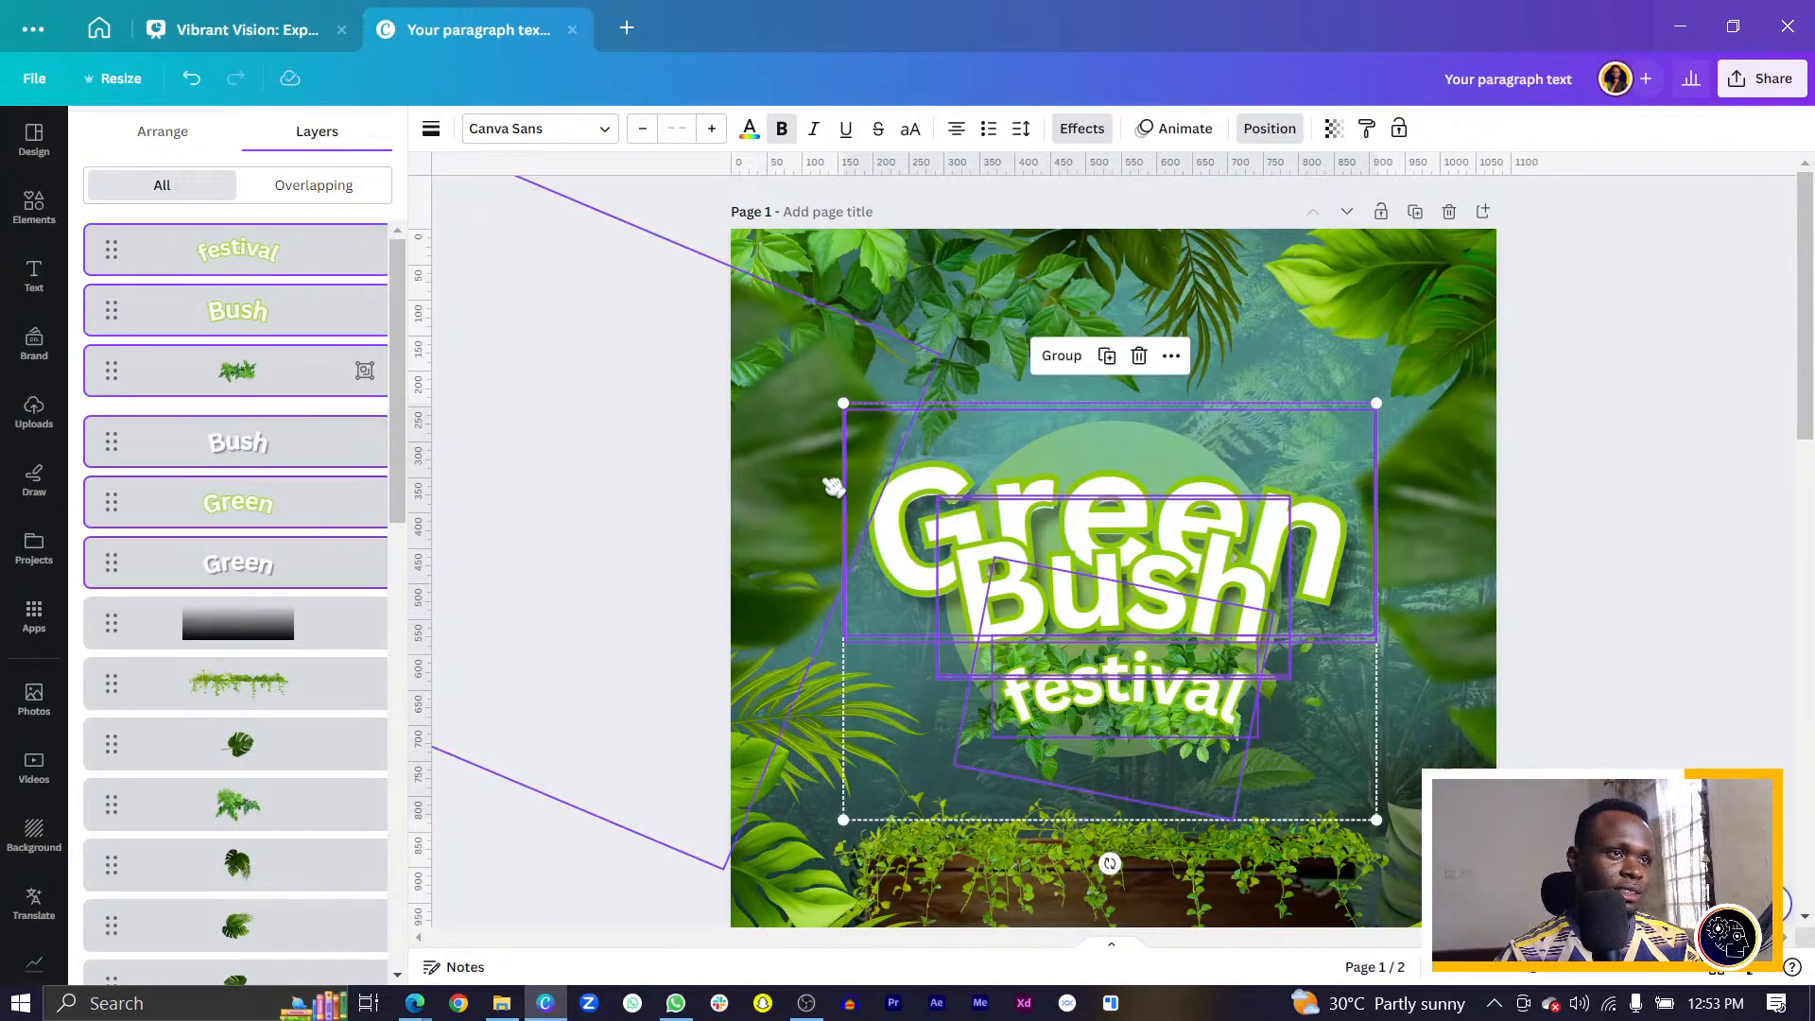
{"action": "left_click", "coordinate": [848, 397]}
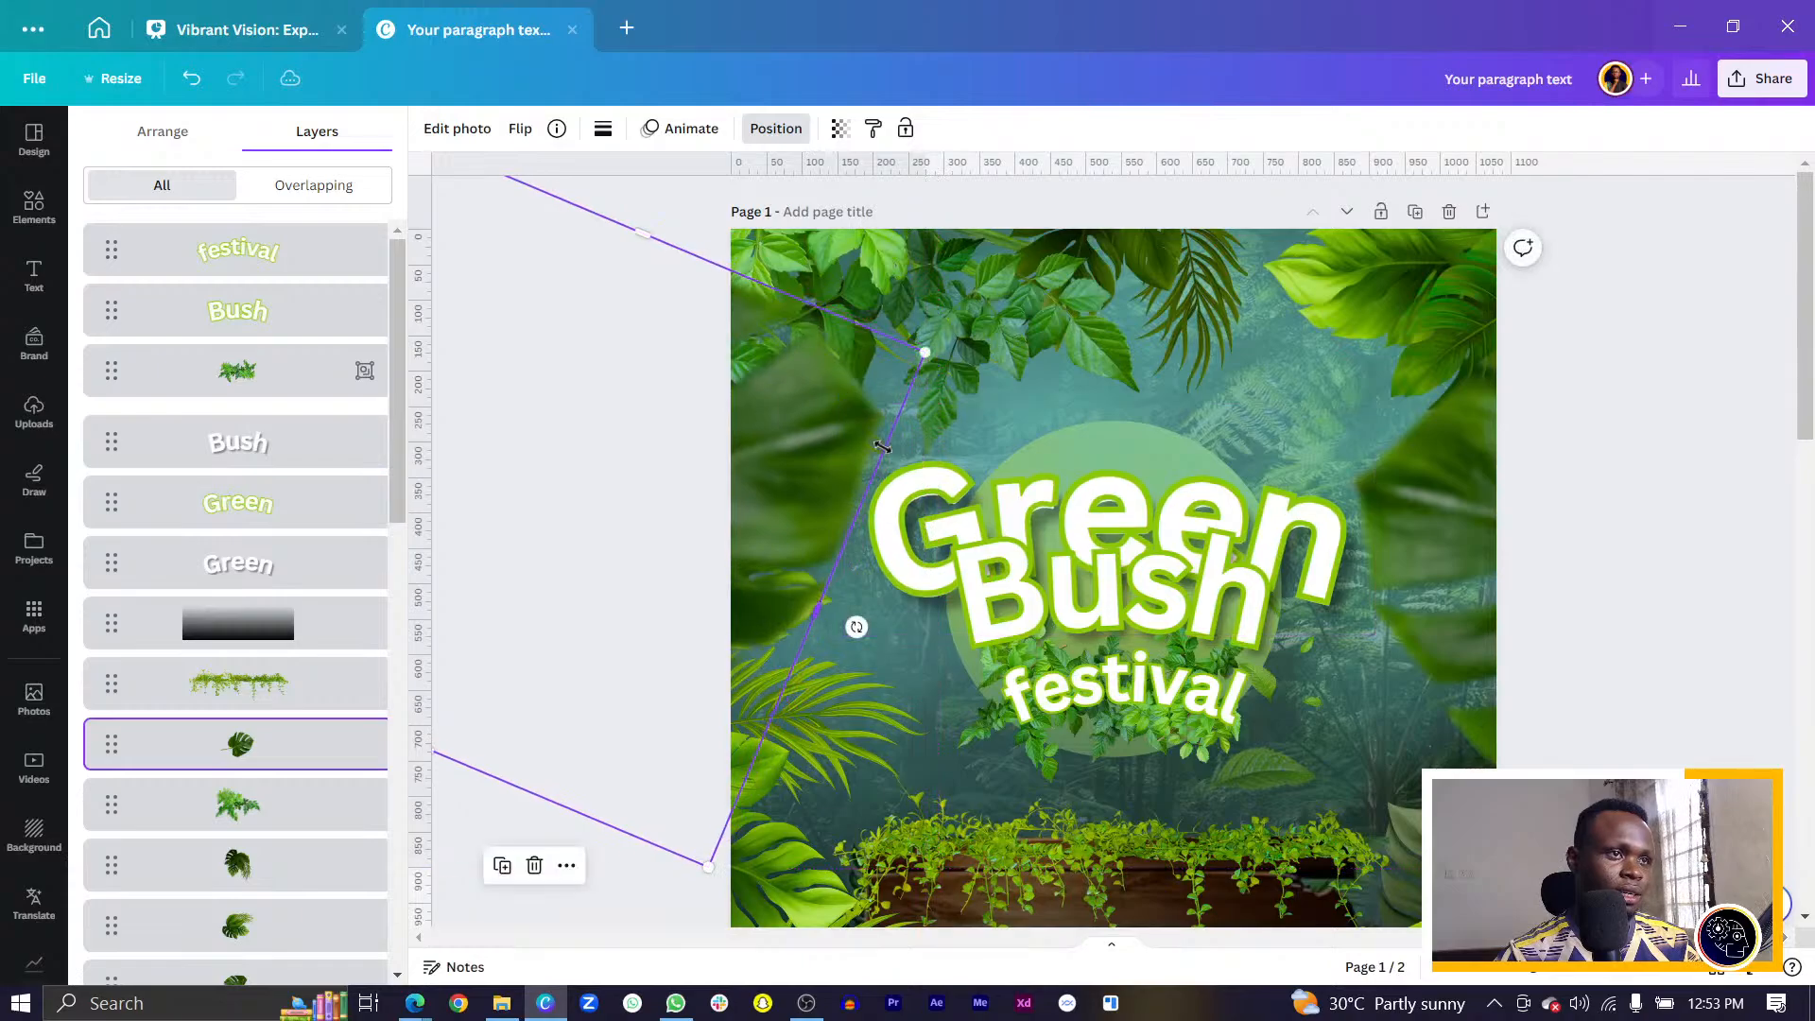
Select all "Green", "Bush" and "festival" text layers with the leaf group, enlarge them together, and recentre them over the backing circle.
{"action": "left_click", "coordinate": [283, 251]}
{"action": "left_click", "coordinate": [288, 316], "text": "shift"}
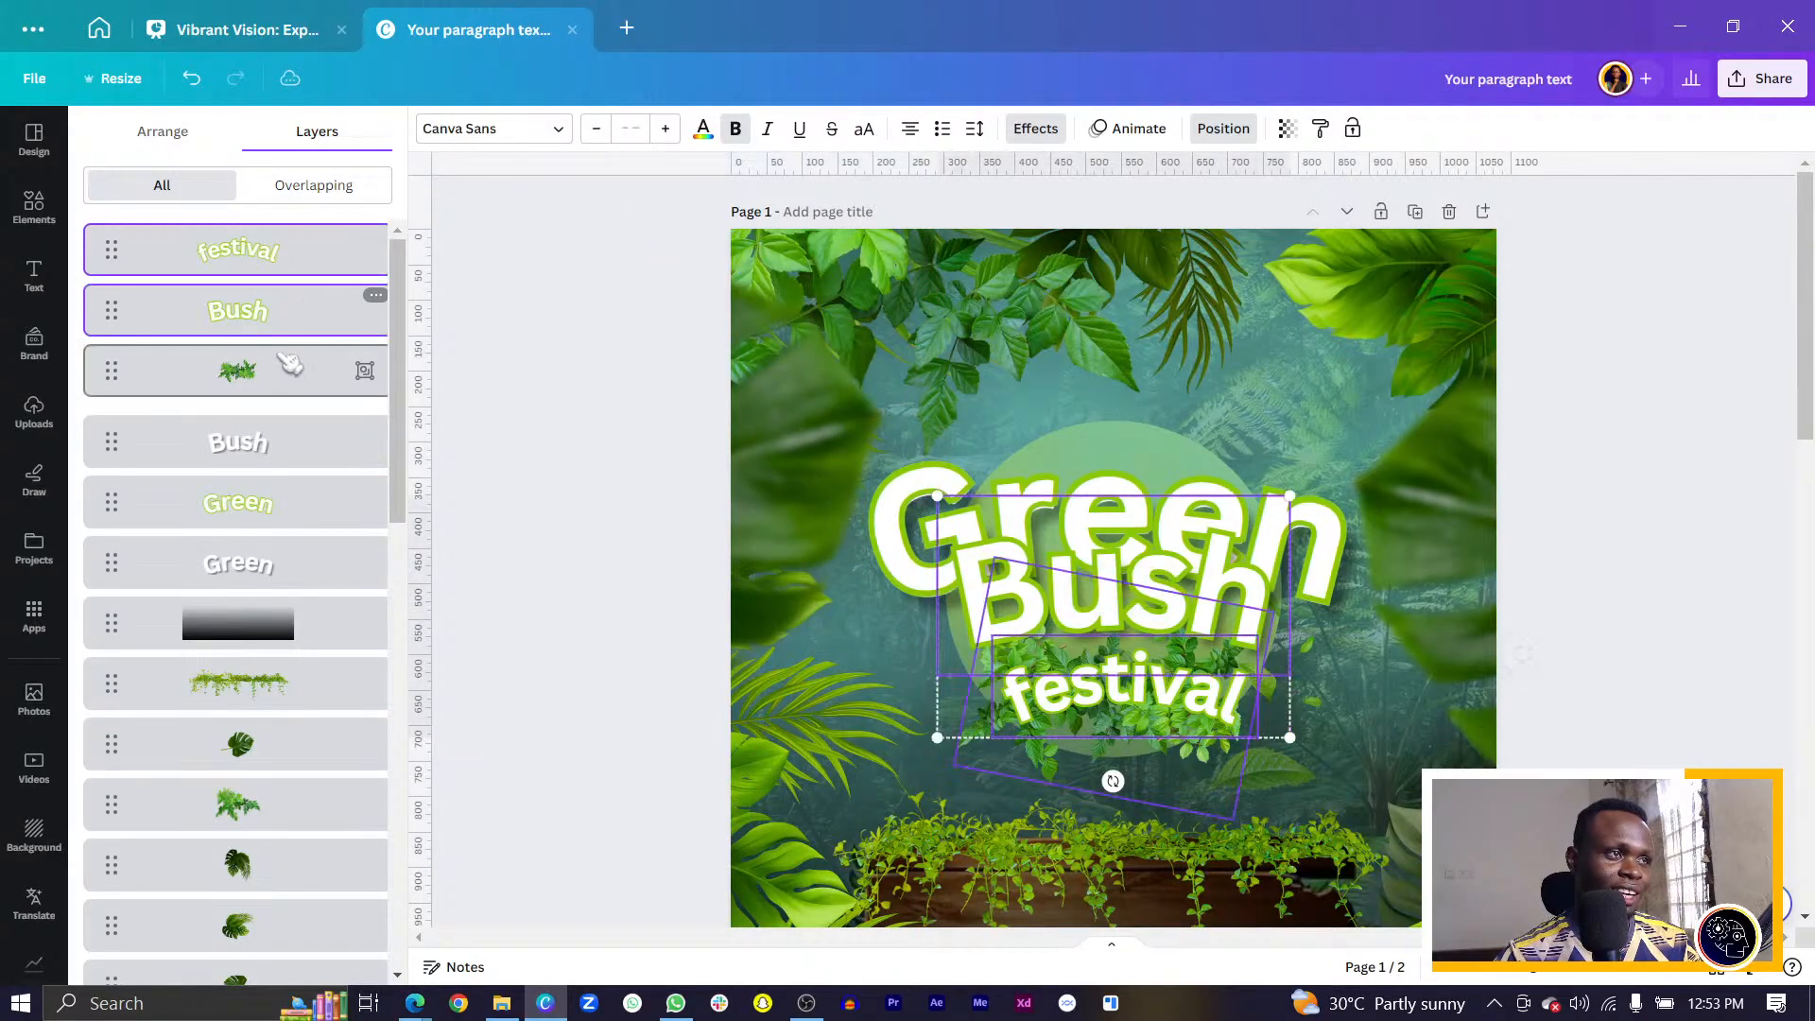
{"action": "left_click", "coordinate": [272, 440], "text": "shift"}
{"action": "left_click", "coordinate": [257, 508], "text": "shift"}
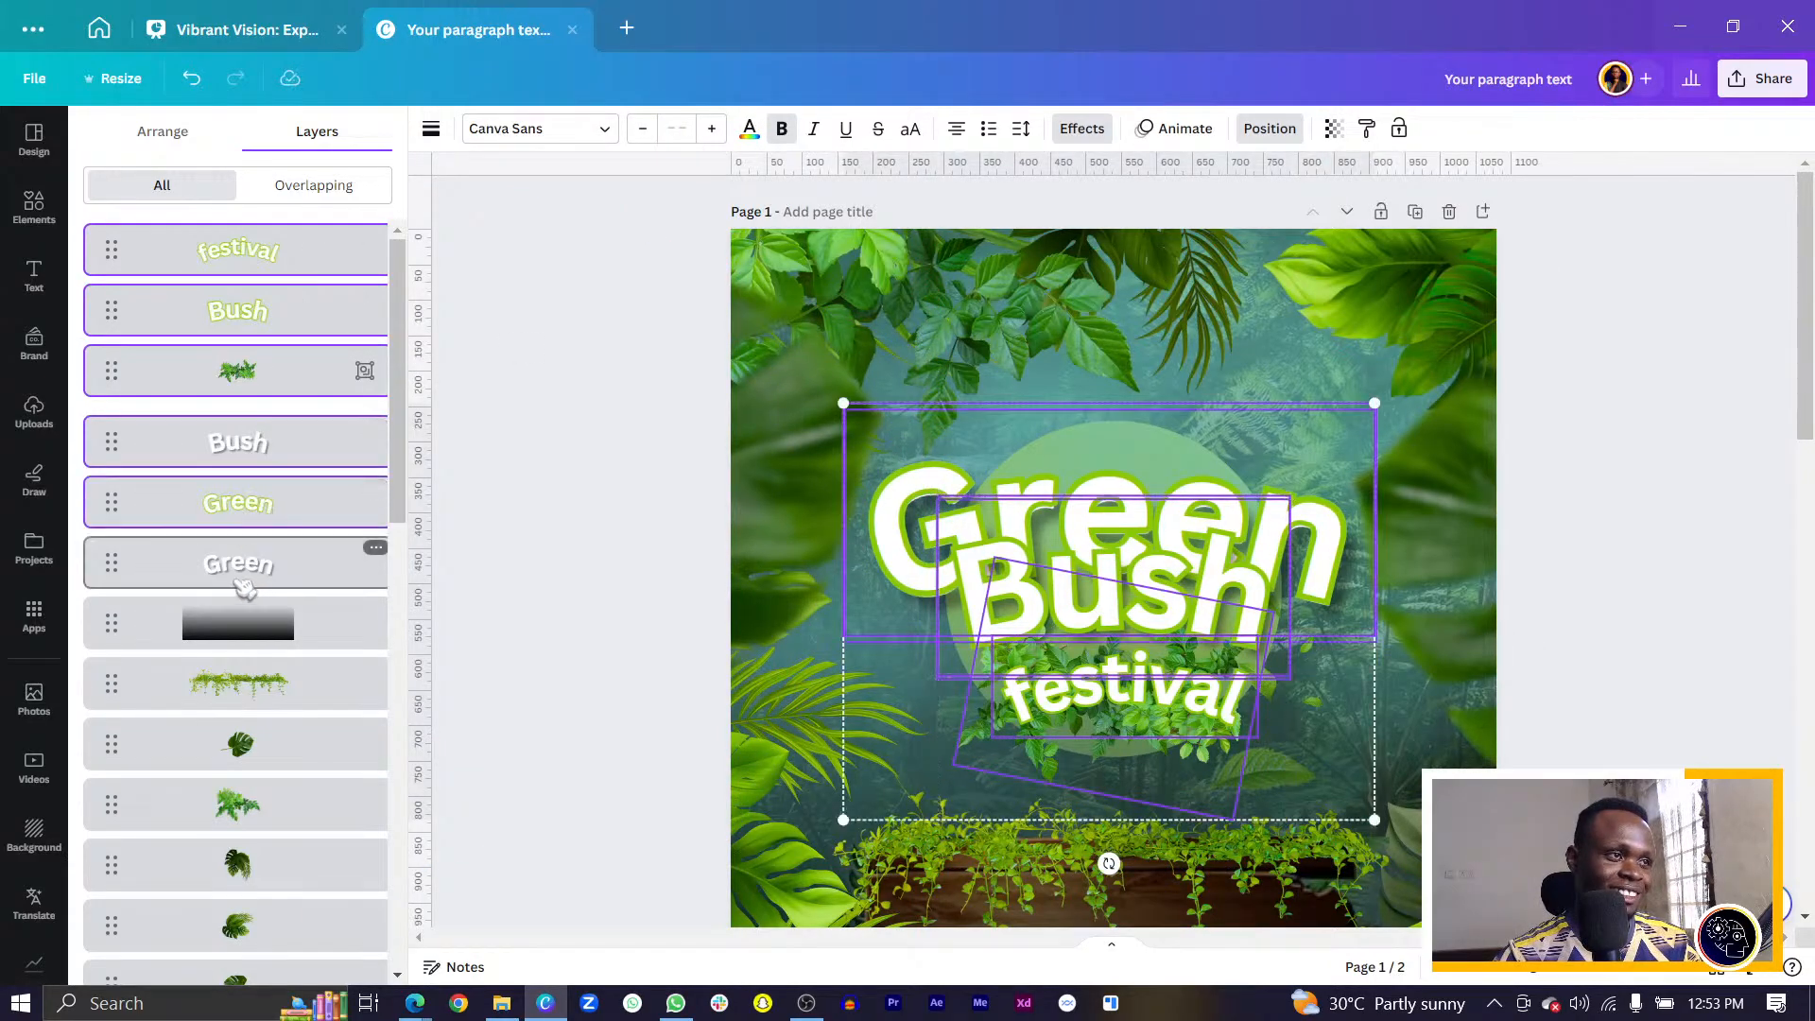
{"action": "left_click", "coordinate": [283, 564], "text": "shift"}
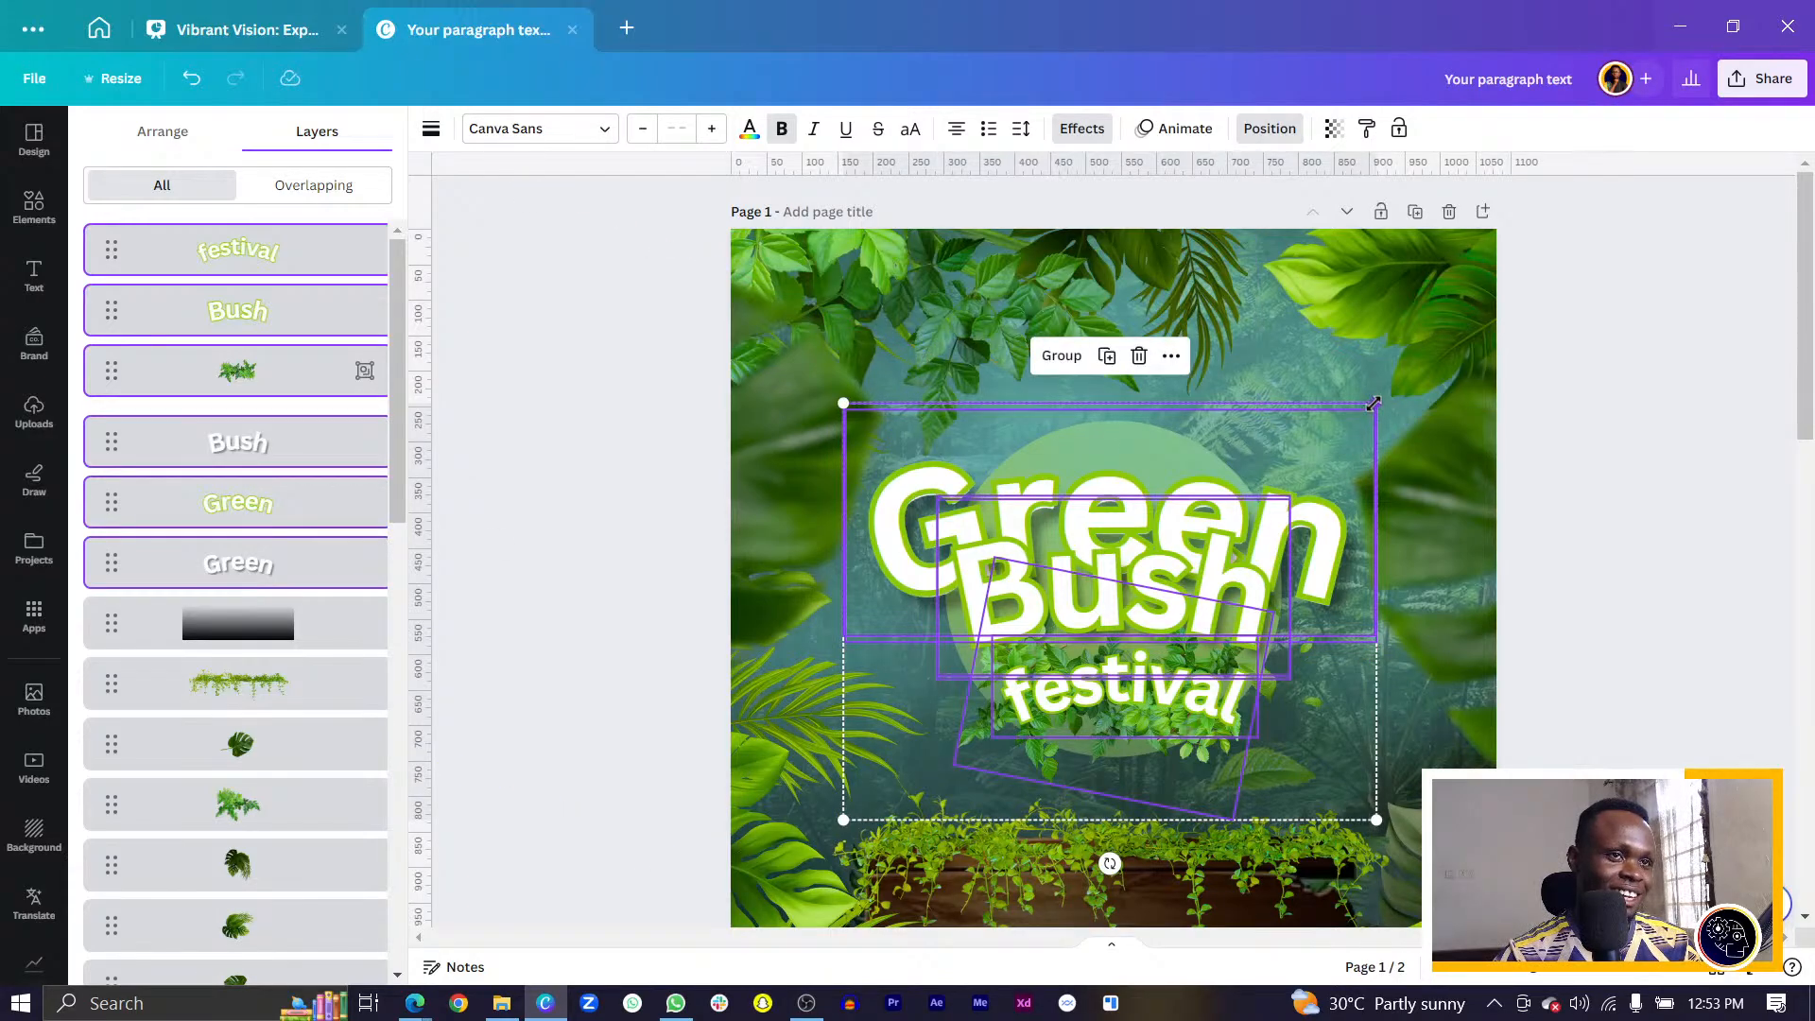
{"action": "left_click_drag", "start_coordinate": [1395, 413], "coordinate": [1444, 383]}
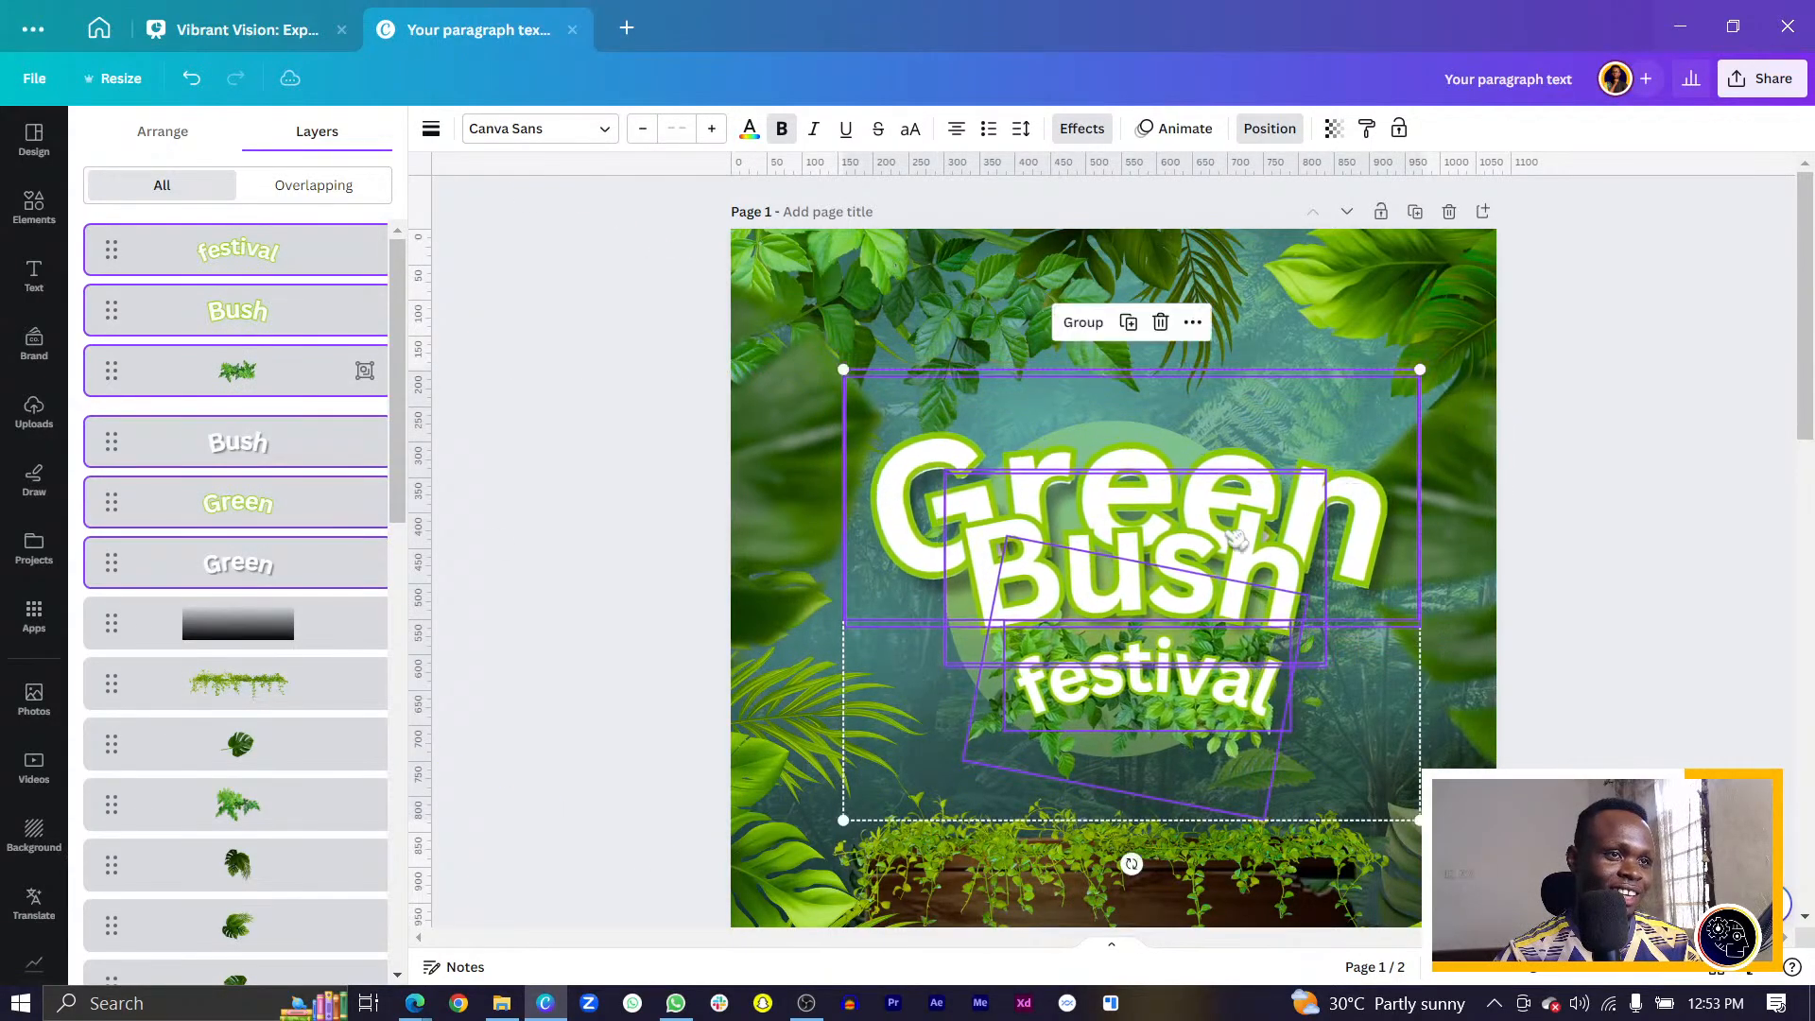
{"action": "left_click_drag", "start_coordinate": [1193, 565], "coordinate": [1168, 560]}
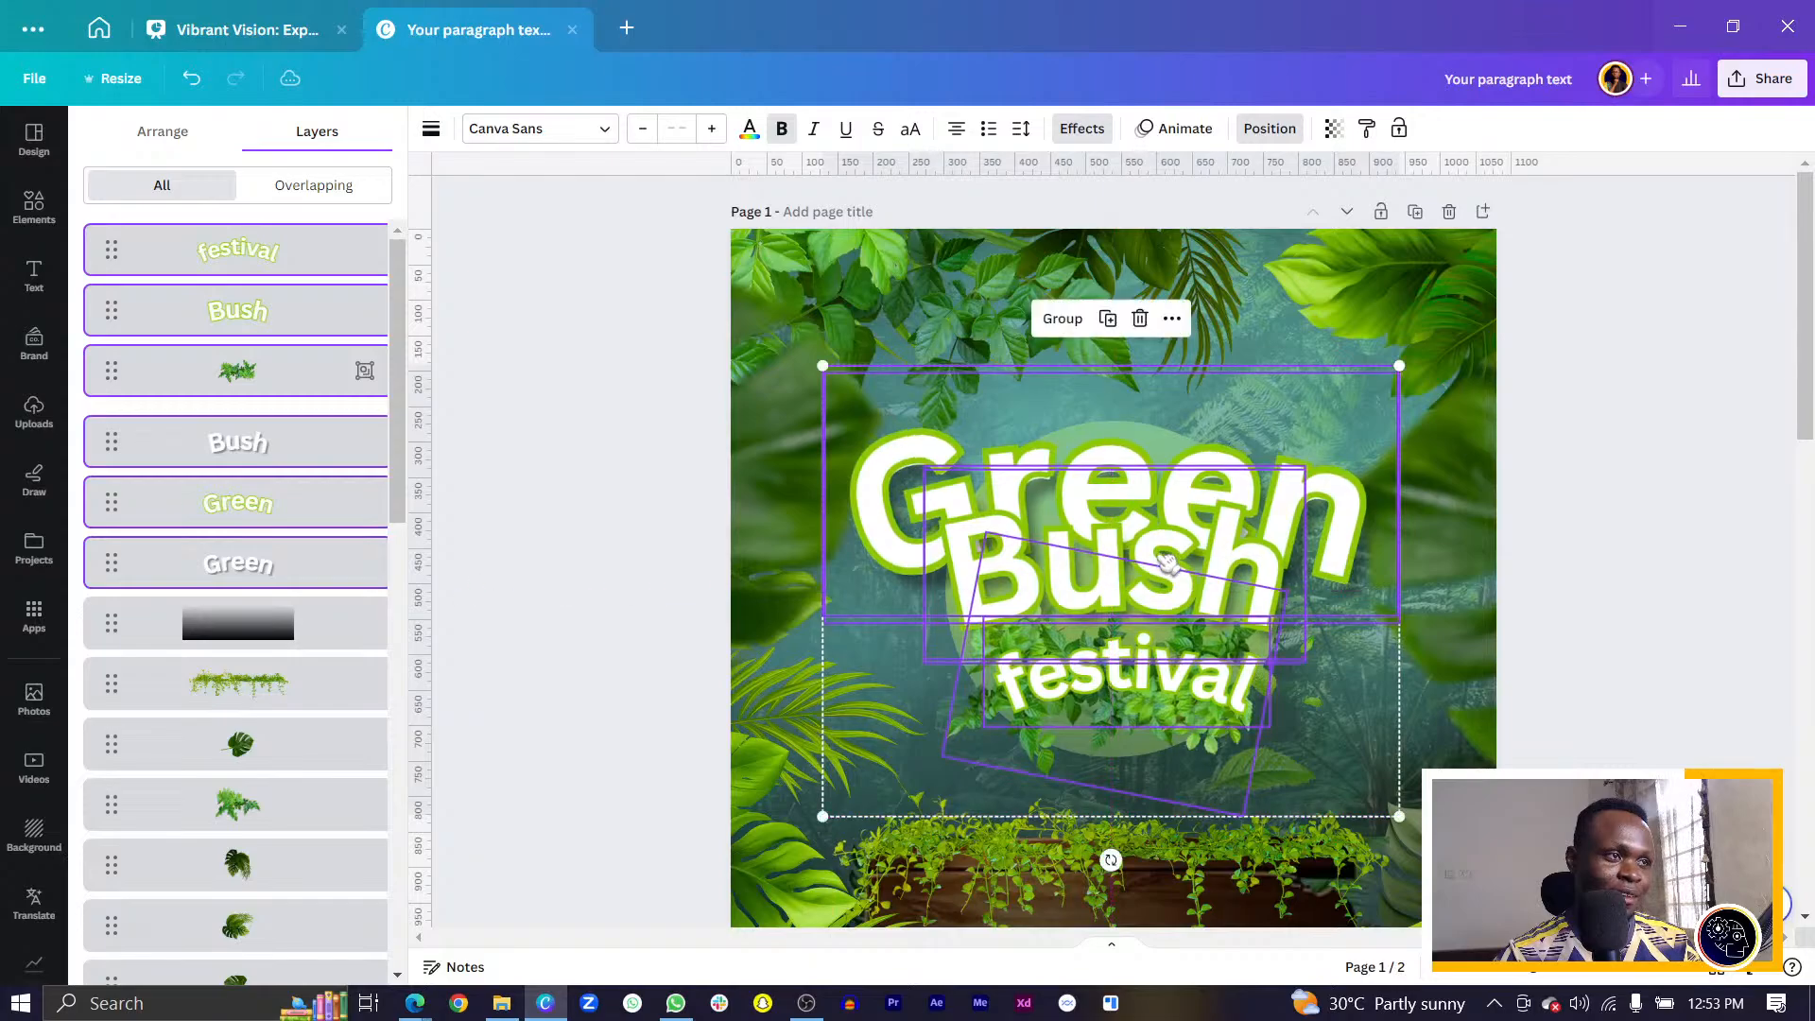
Move the leaf group in the layer order to directly beneath the white "Green" shadow text.
{"action": "left_click_drag", "start_coordinate": [237, 371], "coordinate": [234, 592]}
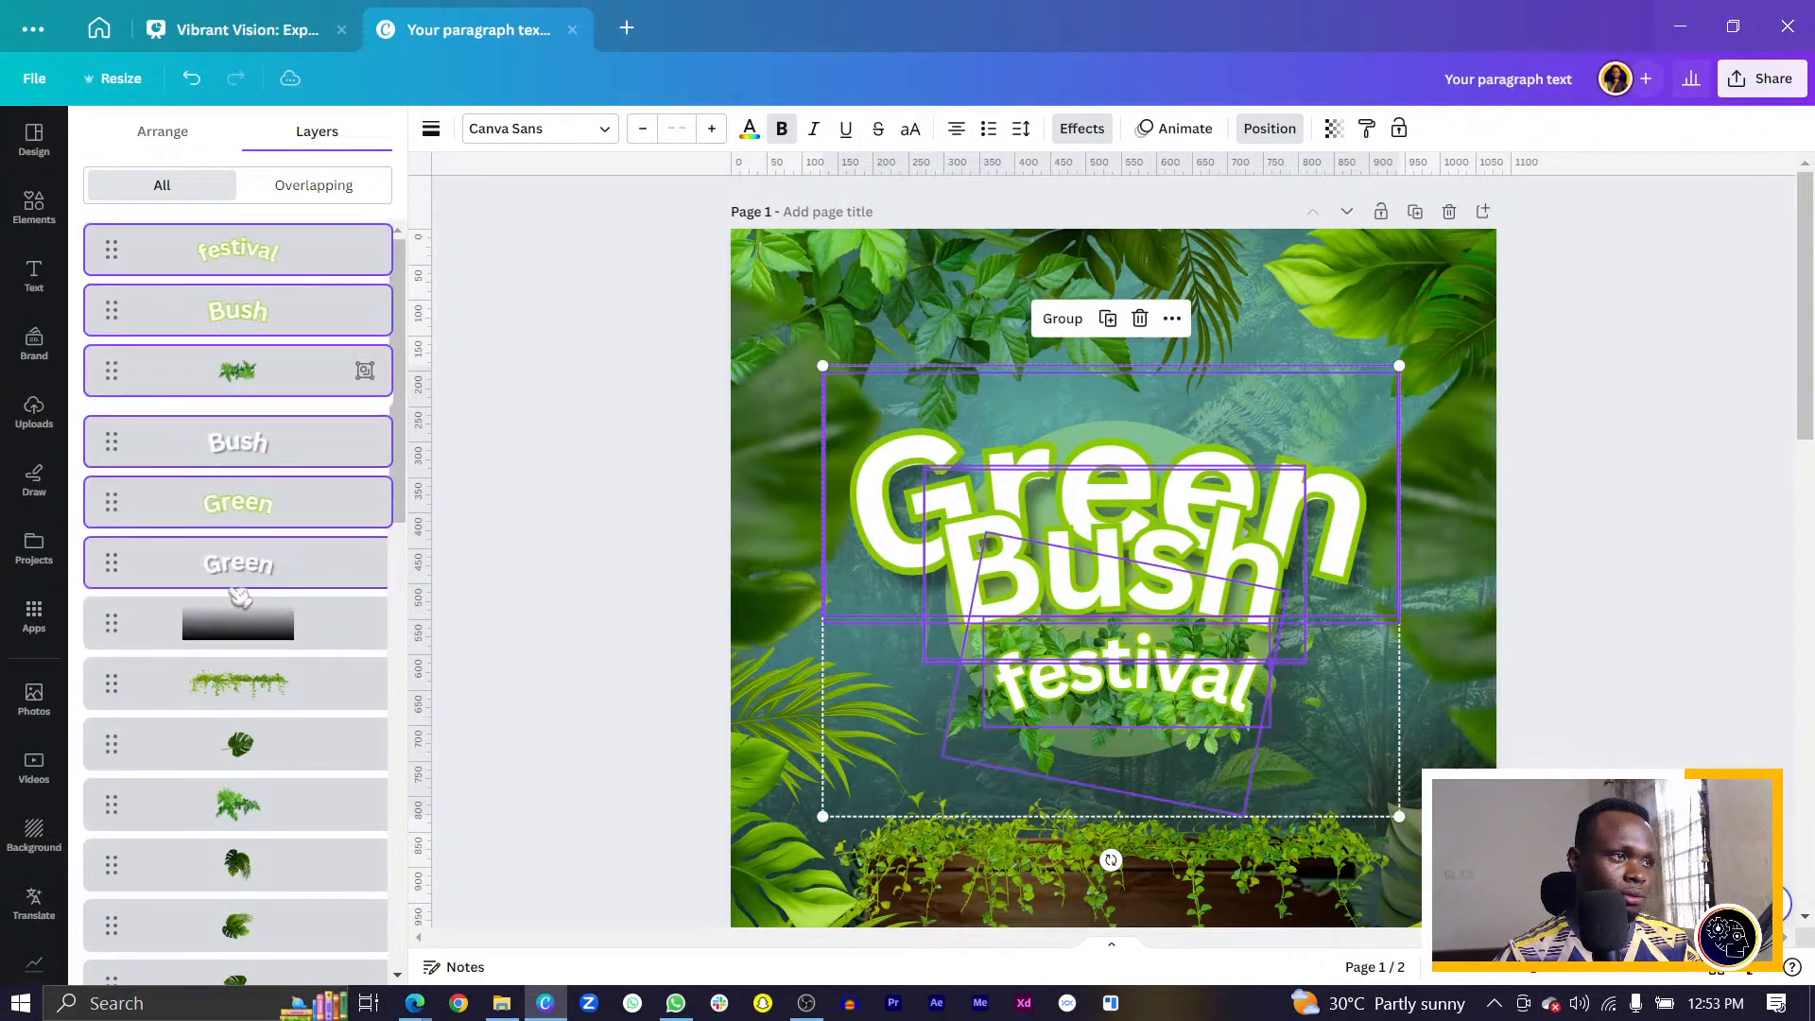
{"action": "left_click", "coordinate": [315, 461]}
{"action": "left_click_drag", "start_coordinate": [281, 369], "coordinate": [288, 568]}
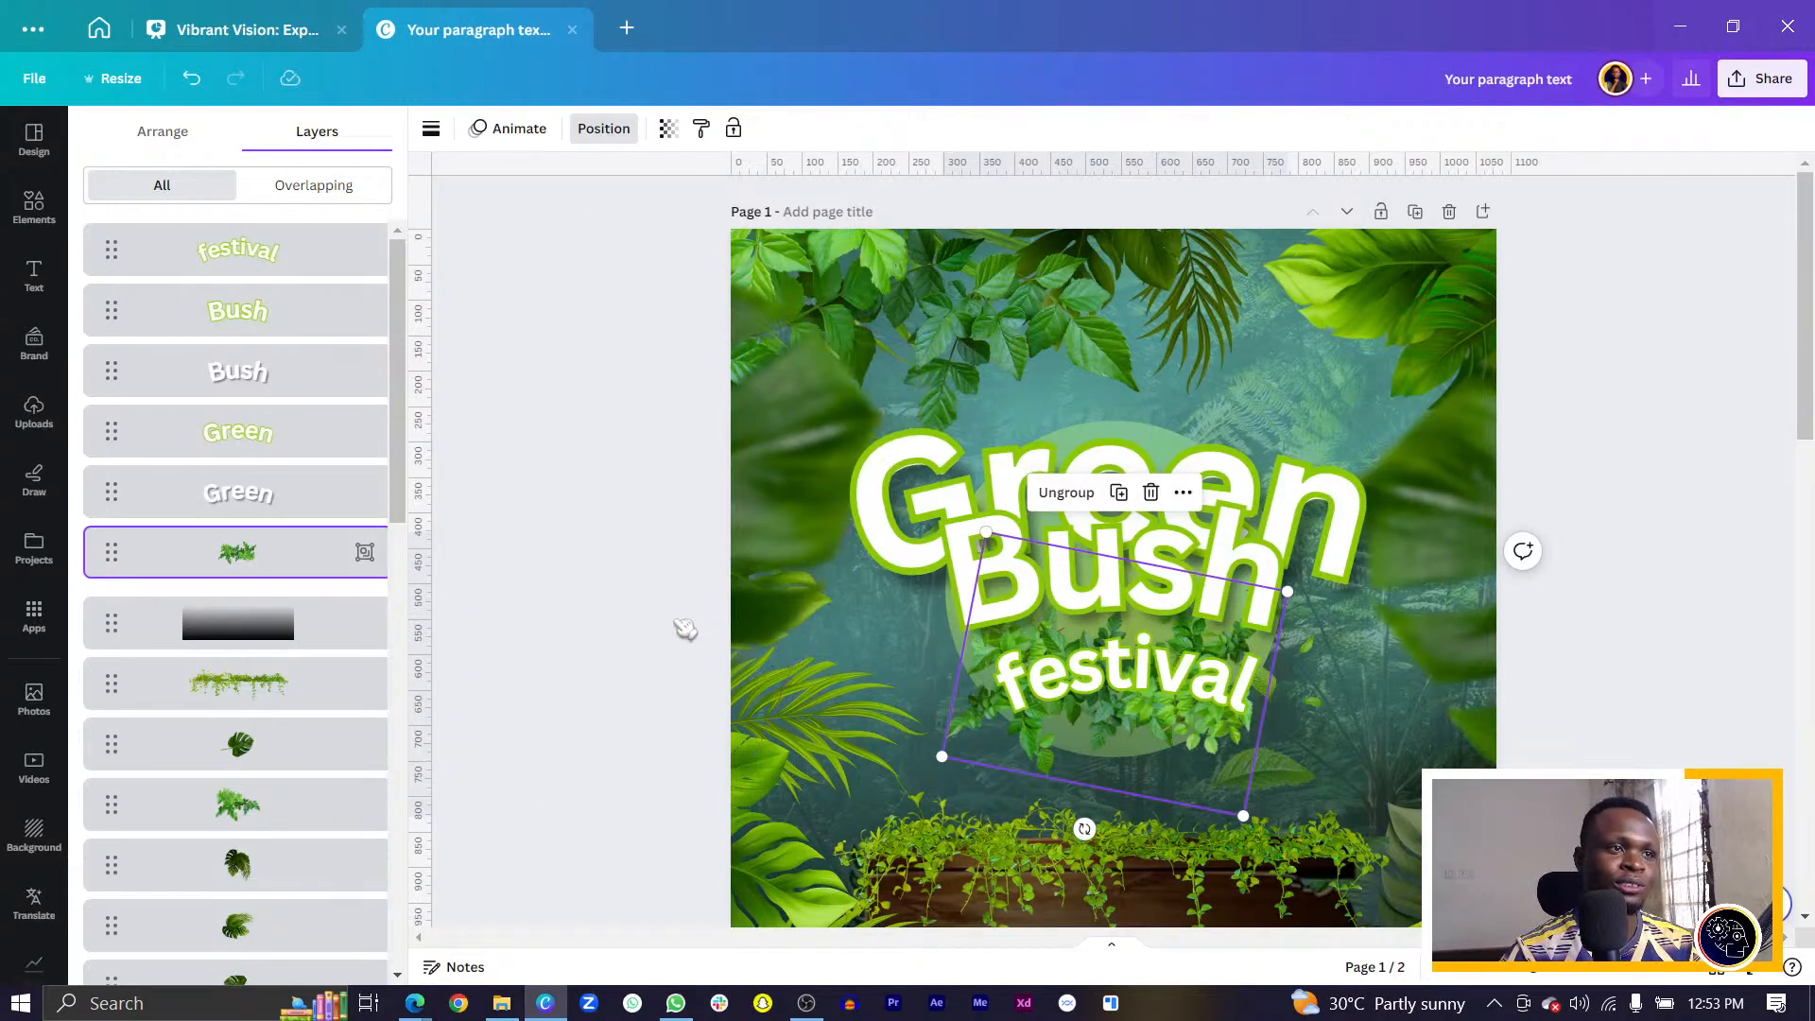
Shift "festival" slightly up to centre it beneath "Bush", and change its font to Nexa Script by searching for "script".
{"action": "left_click_drag", "start_coordinate": [1137, 695], "coordinate": [1149, 675]}
{"action": "left_click", "coordinate": [1161, 676]}
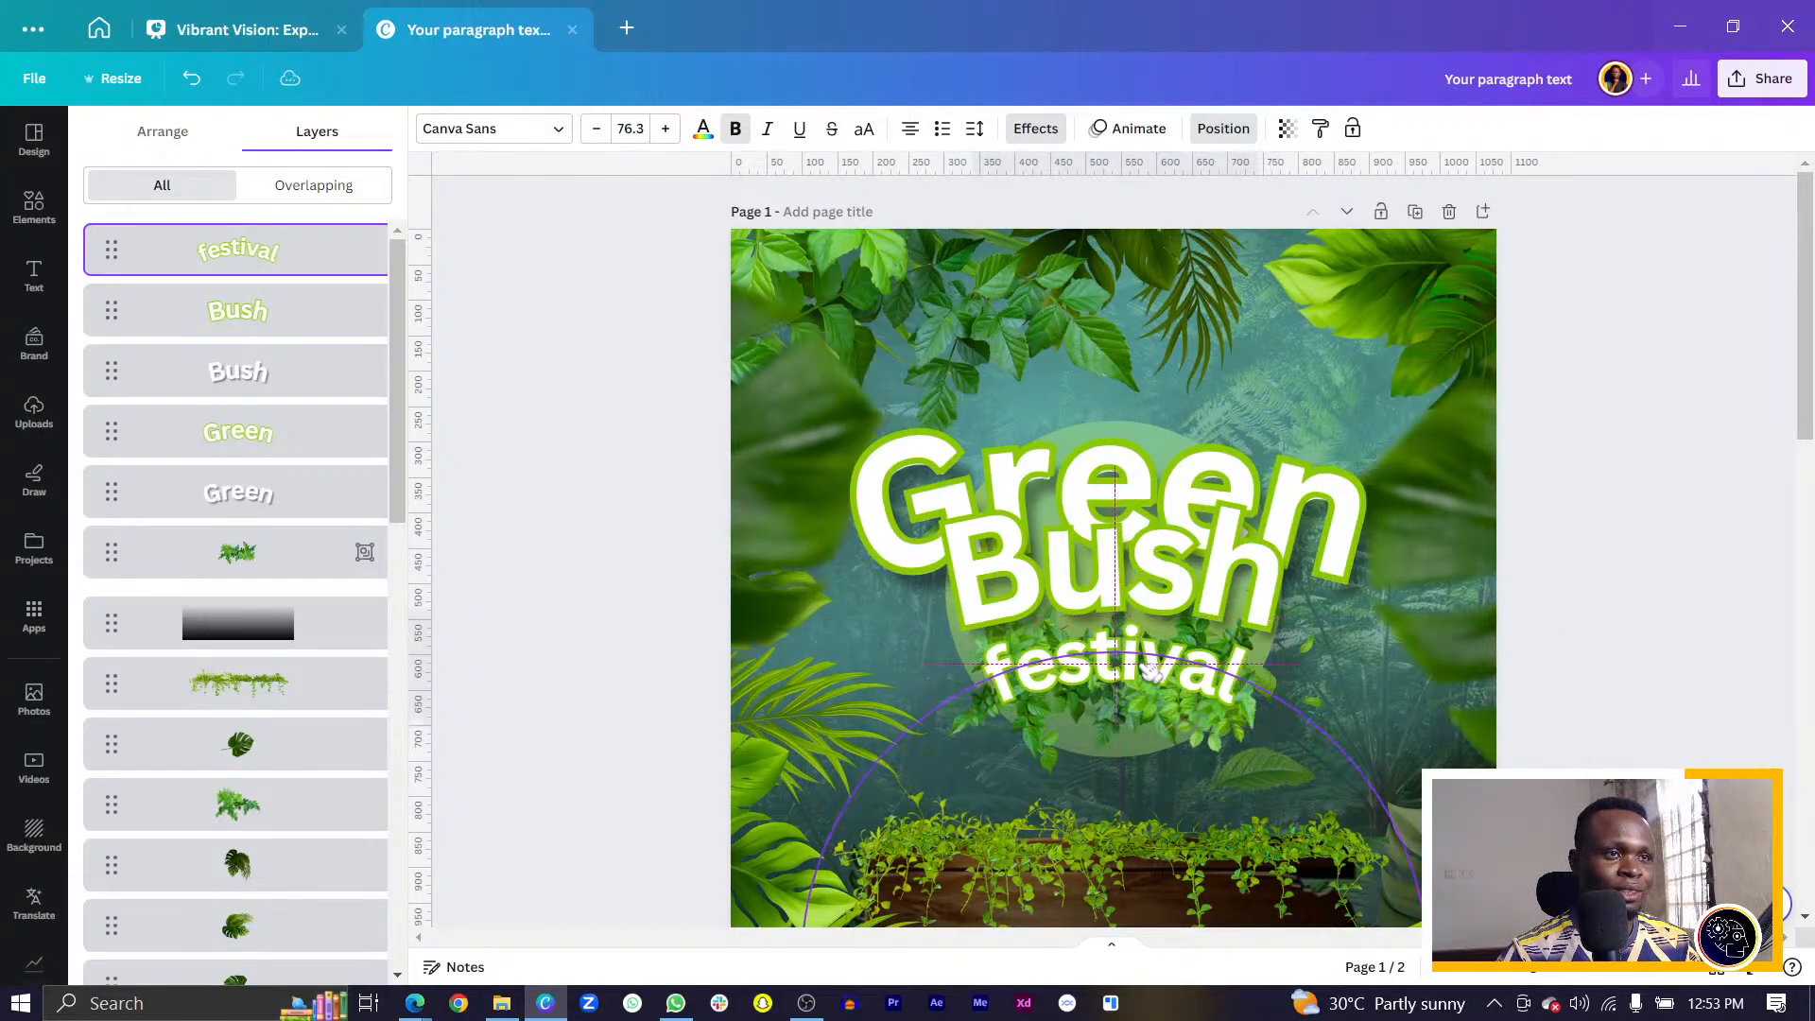
{"action": "left_click", "coordinate": [493, 144]}
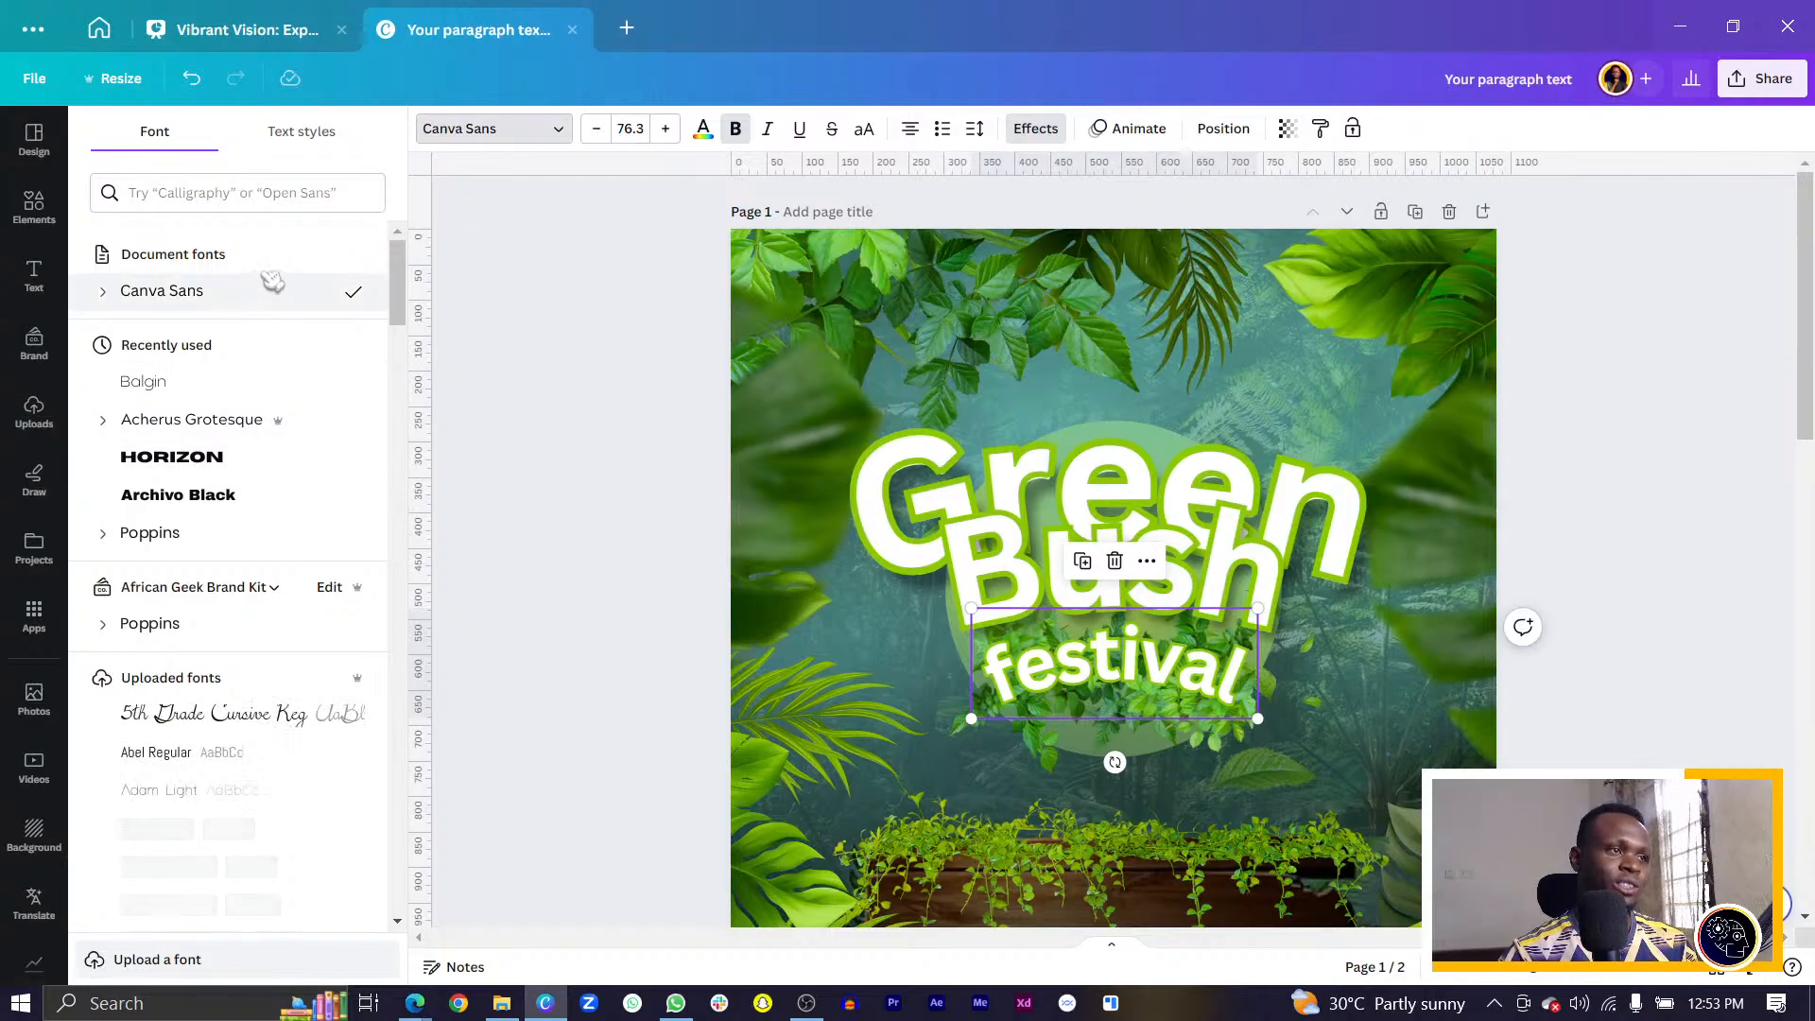
{"action": "left_click", "coordinate": [275, 190]}
{"action": "type", "text": "scr"}
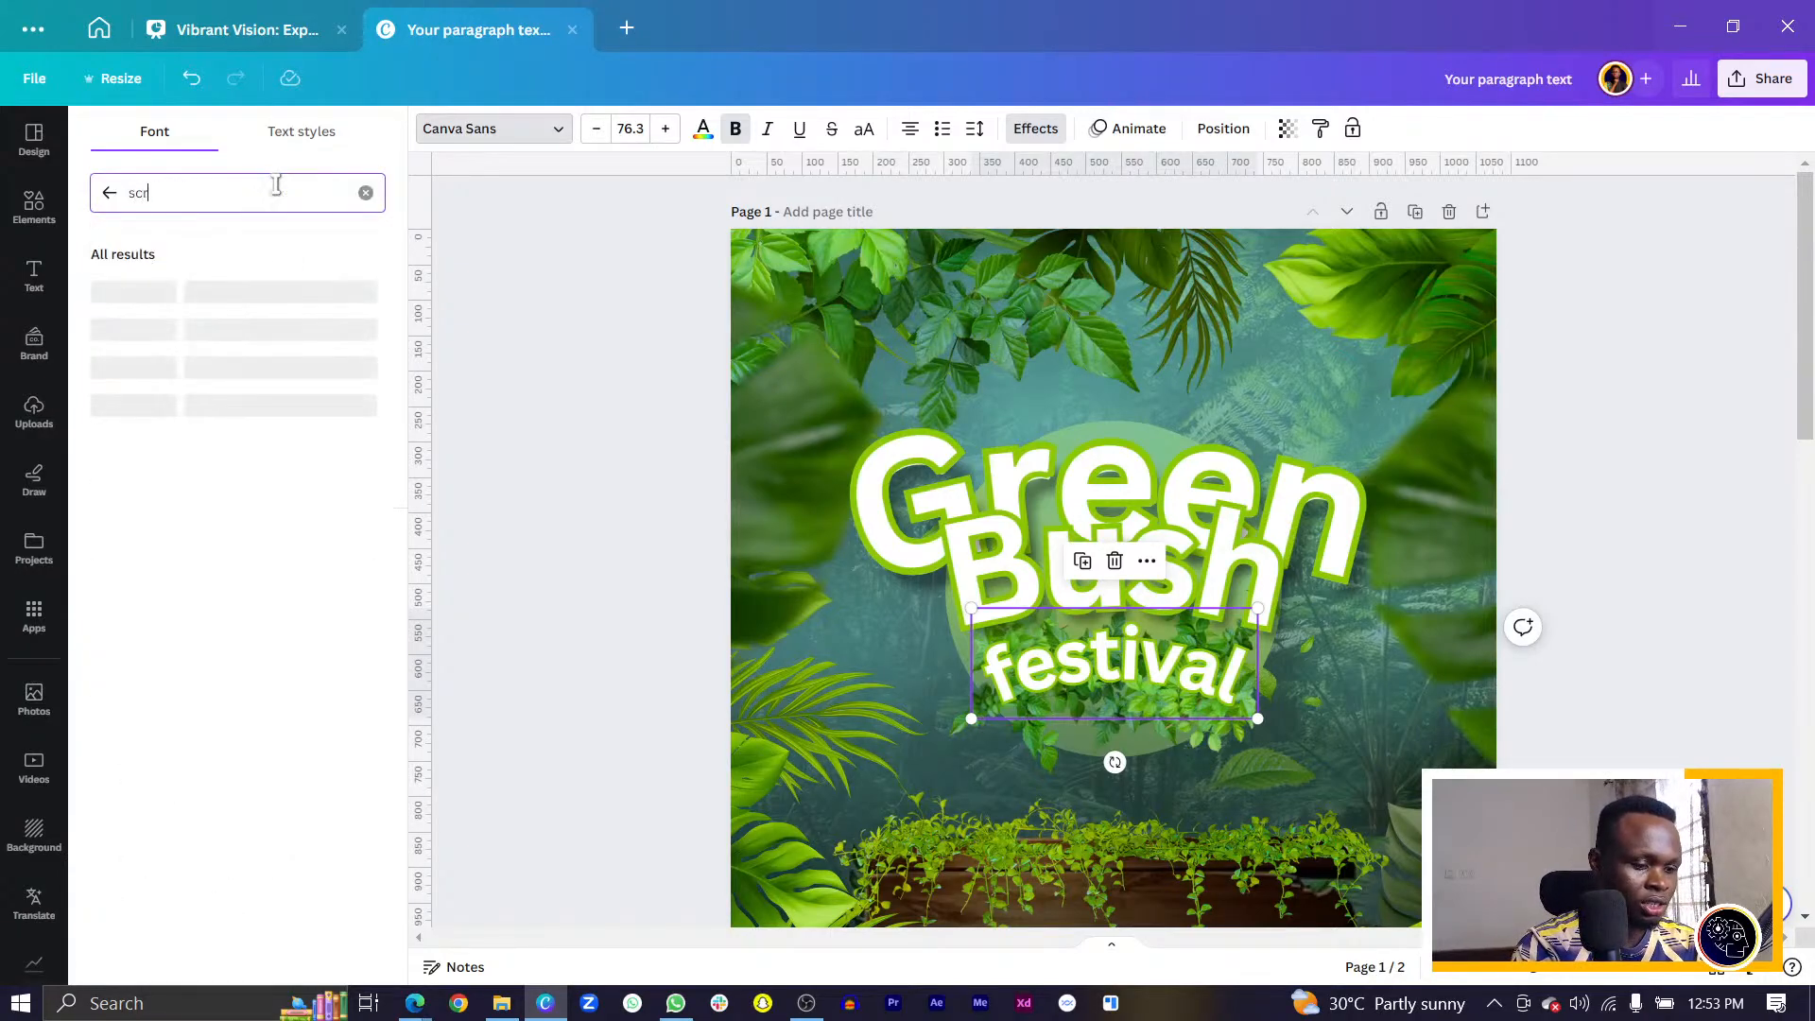
{"action": "type", "text": "ipt"}
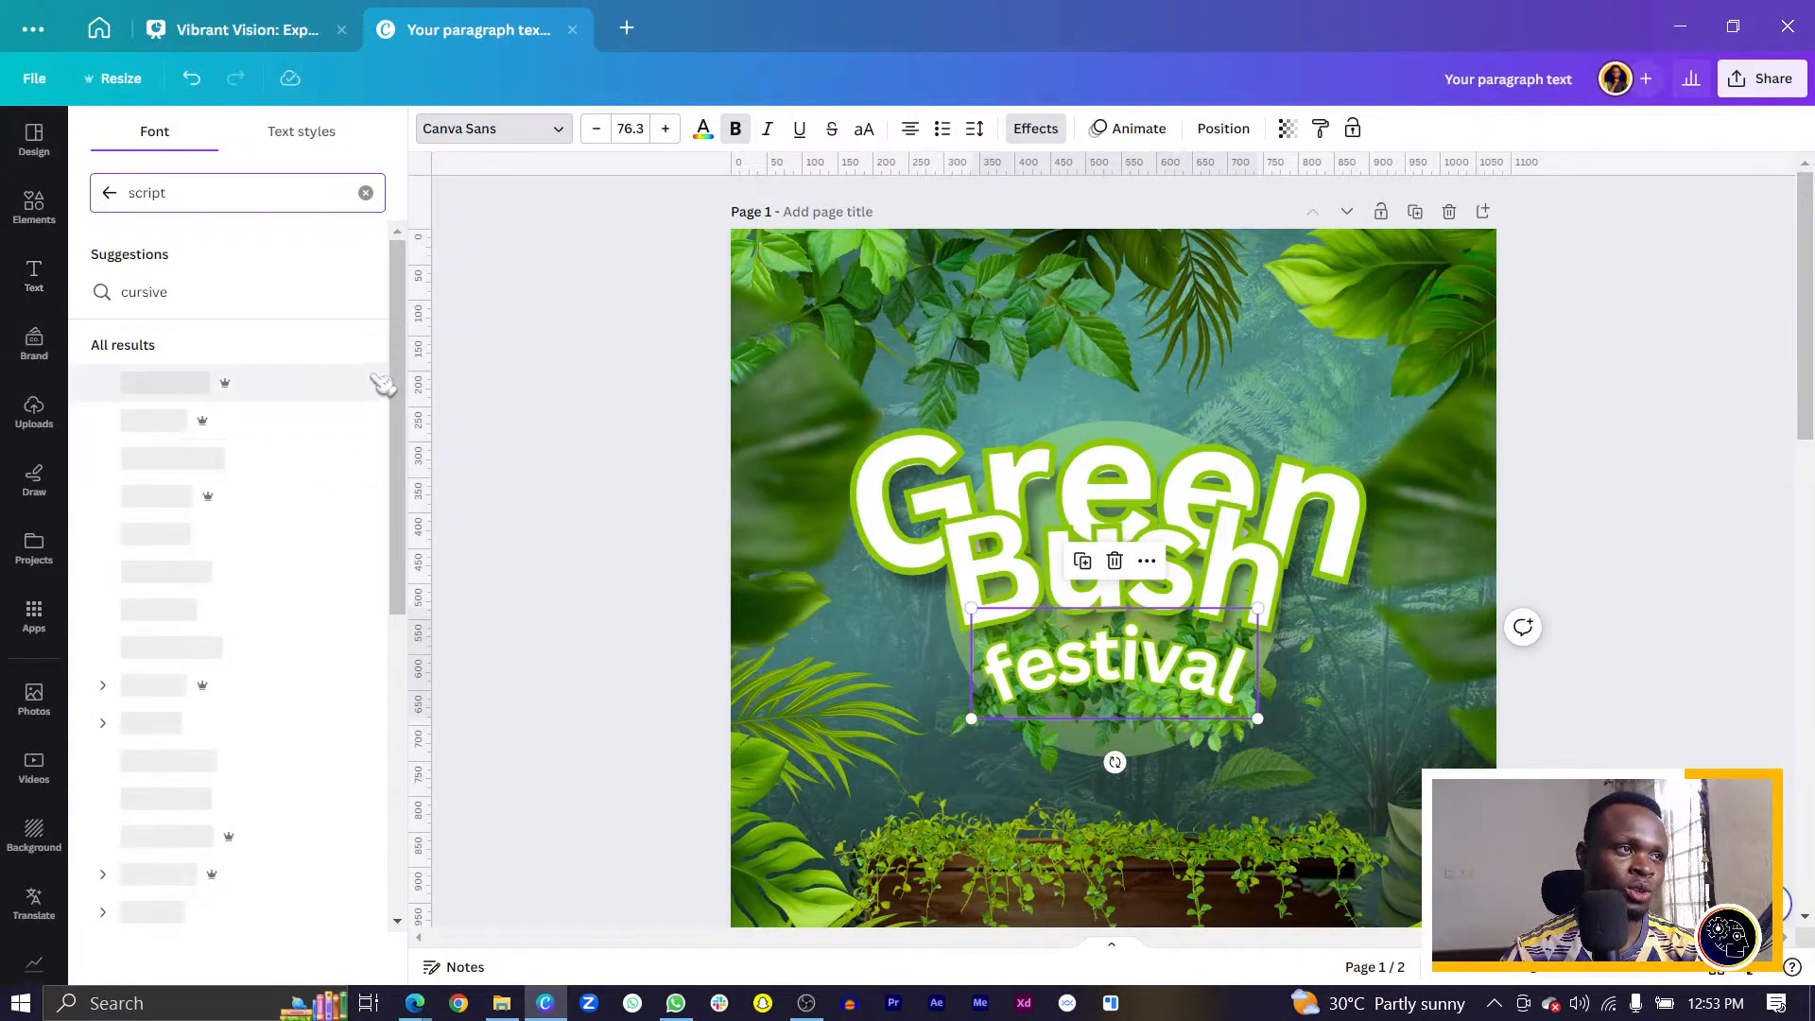
{"action": "left_click_drag", "start_coordinate": [382, 382], "coordinate": [421, 417]}
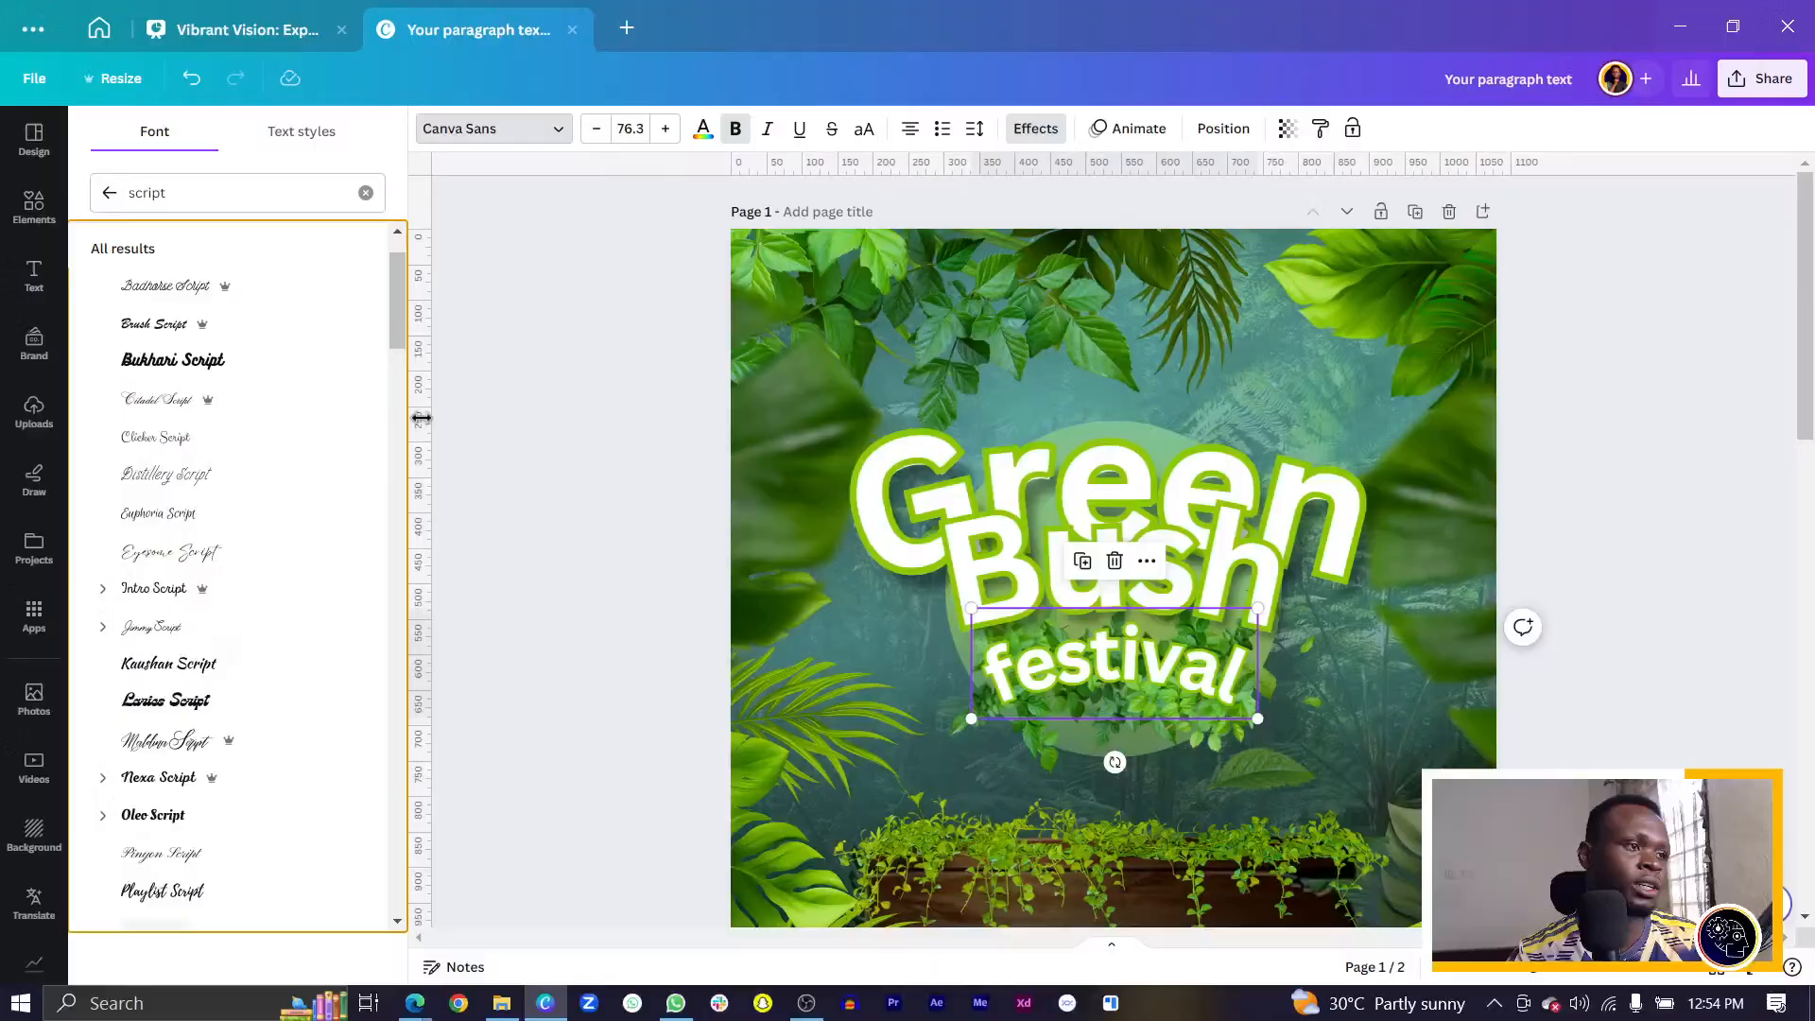
{"action": "left_click", "coordinate": [180, 788]}
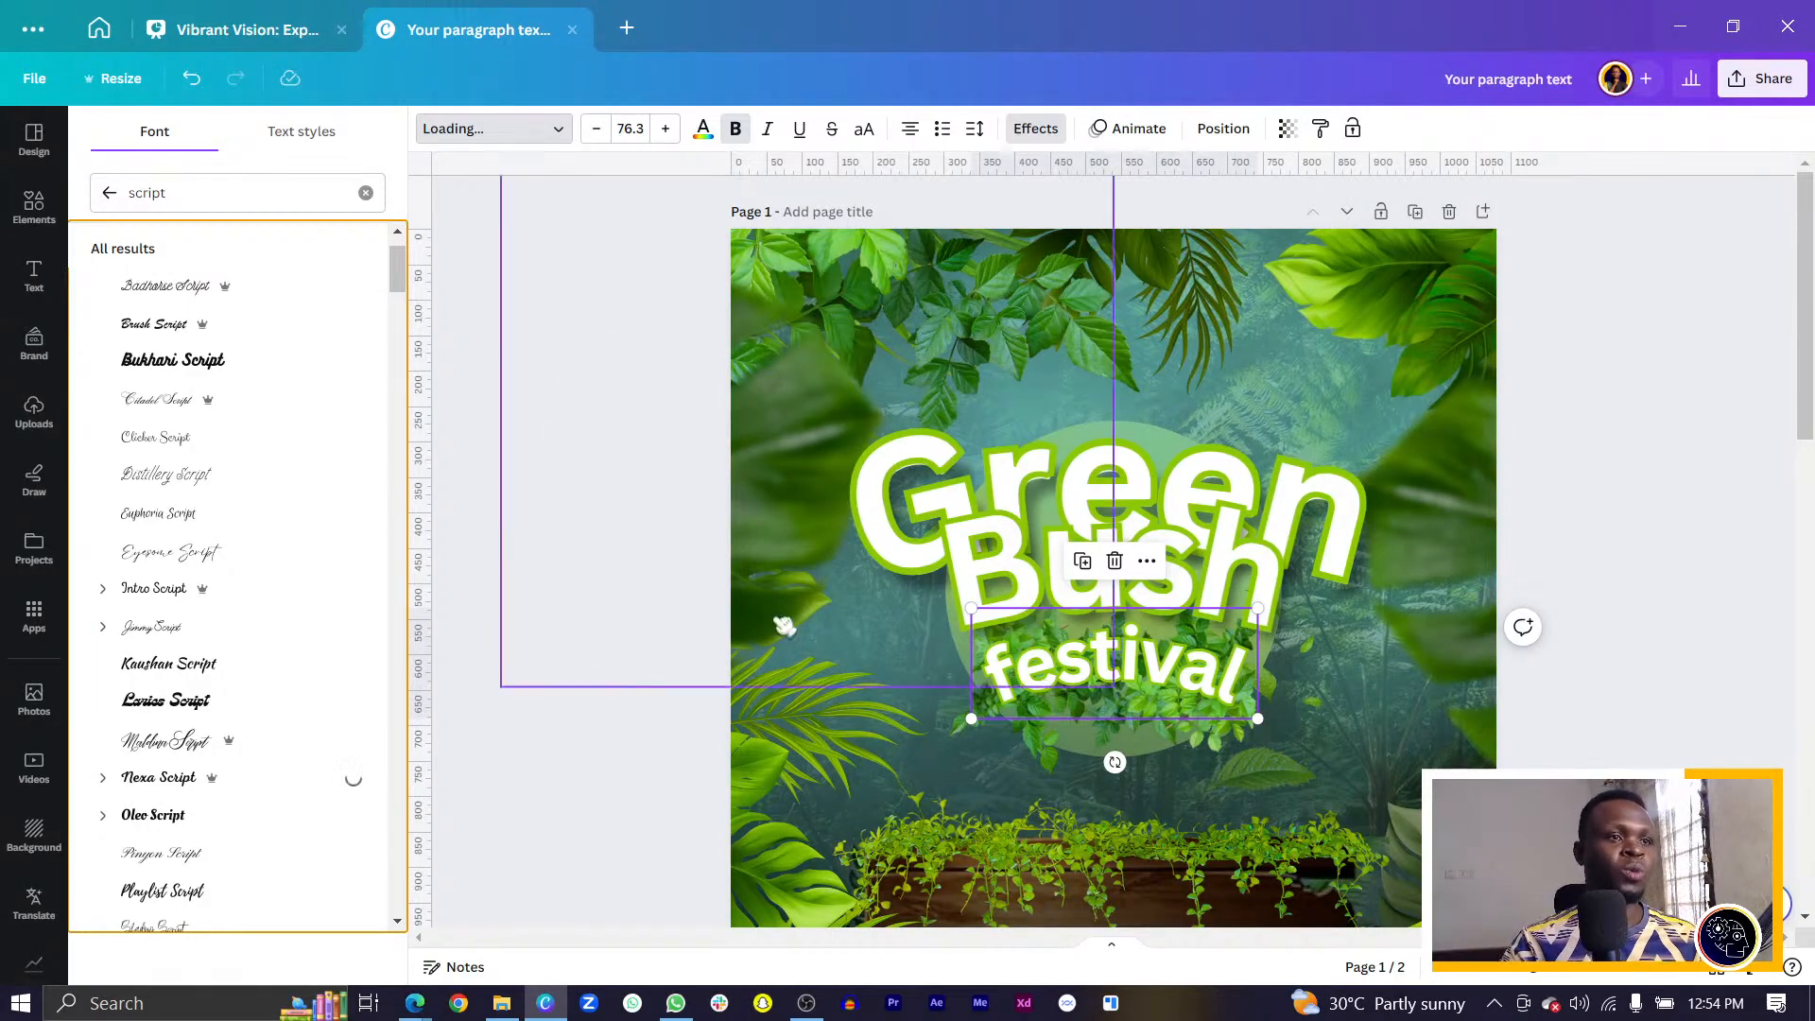
Compare the design with the reference poster on page 2, checking its title lettering and overall layout.
{"action": "left_click_drag", "start_coordinate": [1807, 331], "coordinate": [1807, 401]}
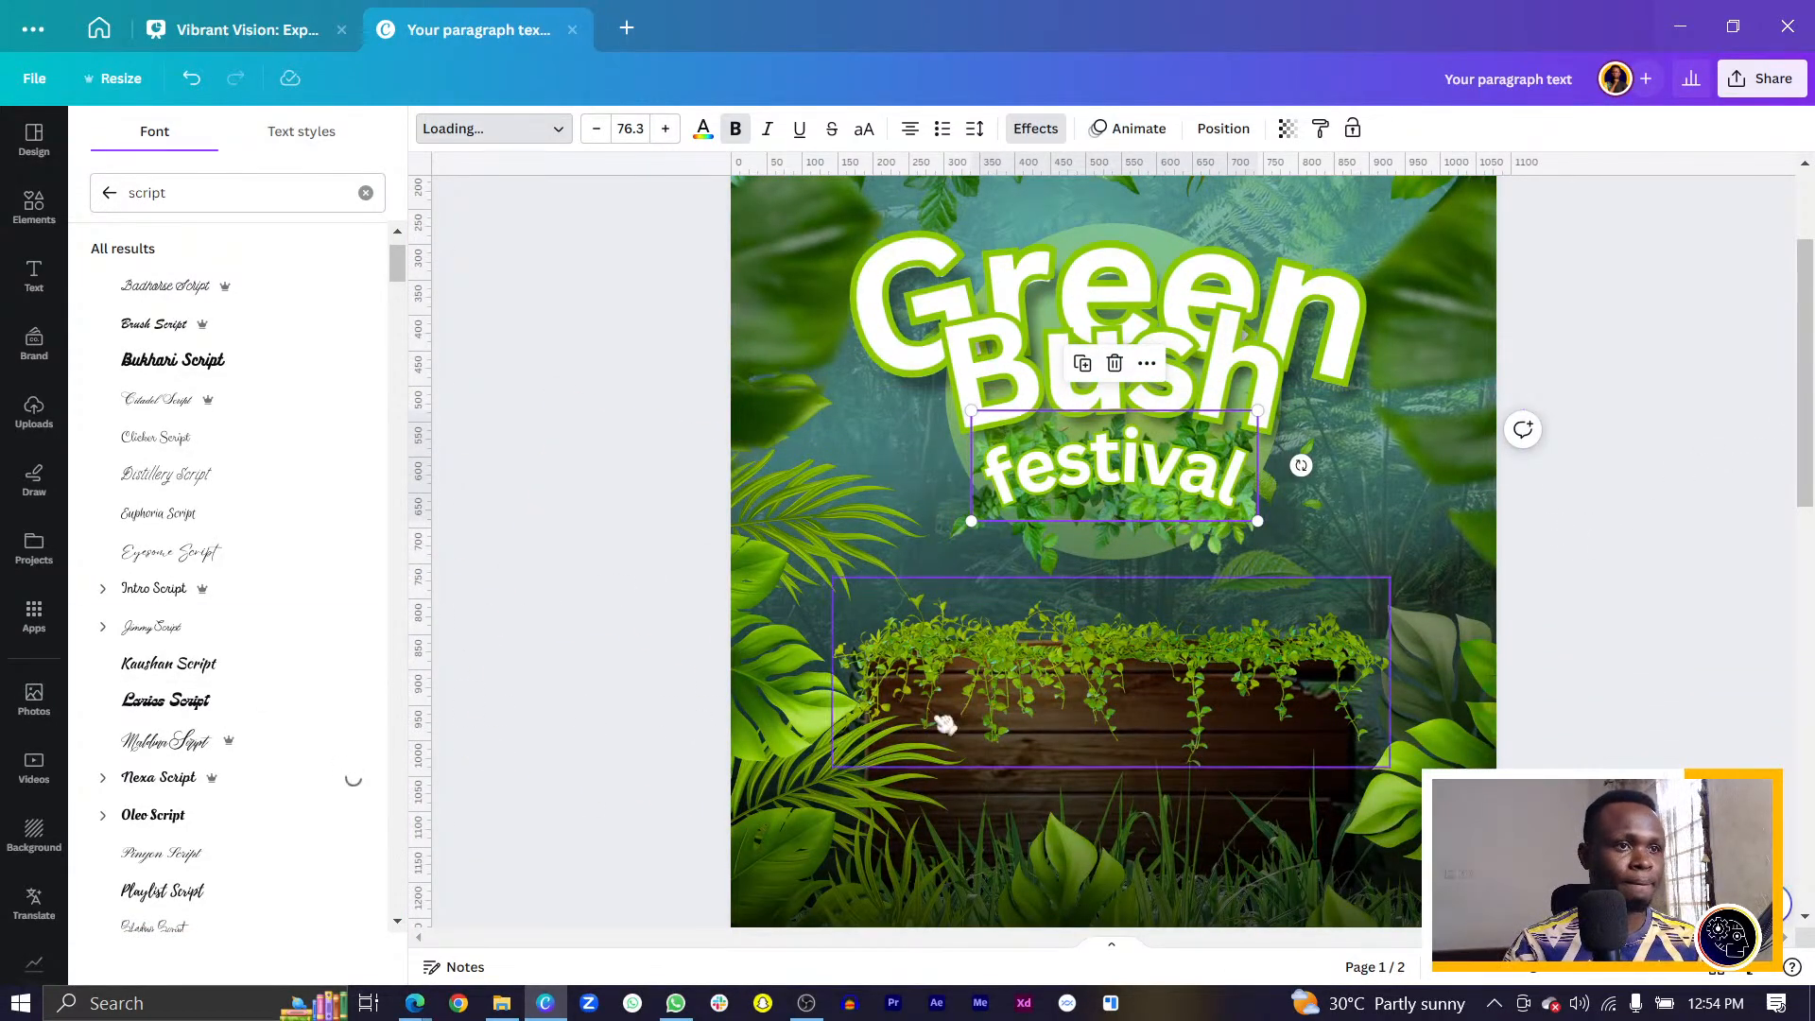
{"action": "scroll", "coordinate": [1241, 680], "scroll_direction": "down", "scroll_amount": 2}
{"action": "scroll", "coordinate": [1241, 680], "scroll_direction": "down", "scroll_amount": 5}
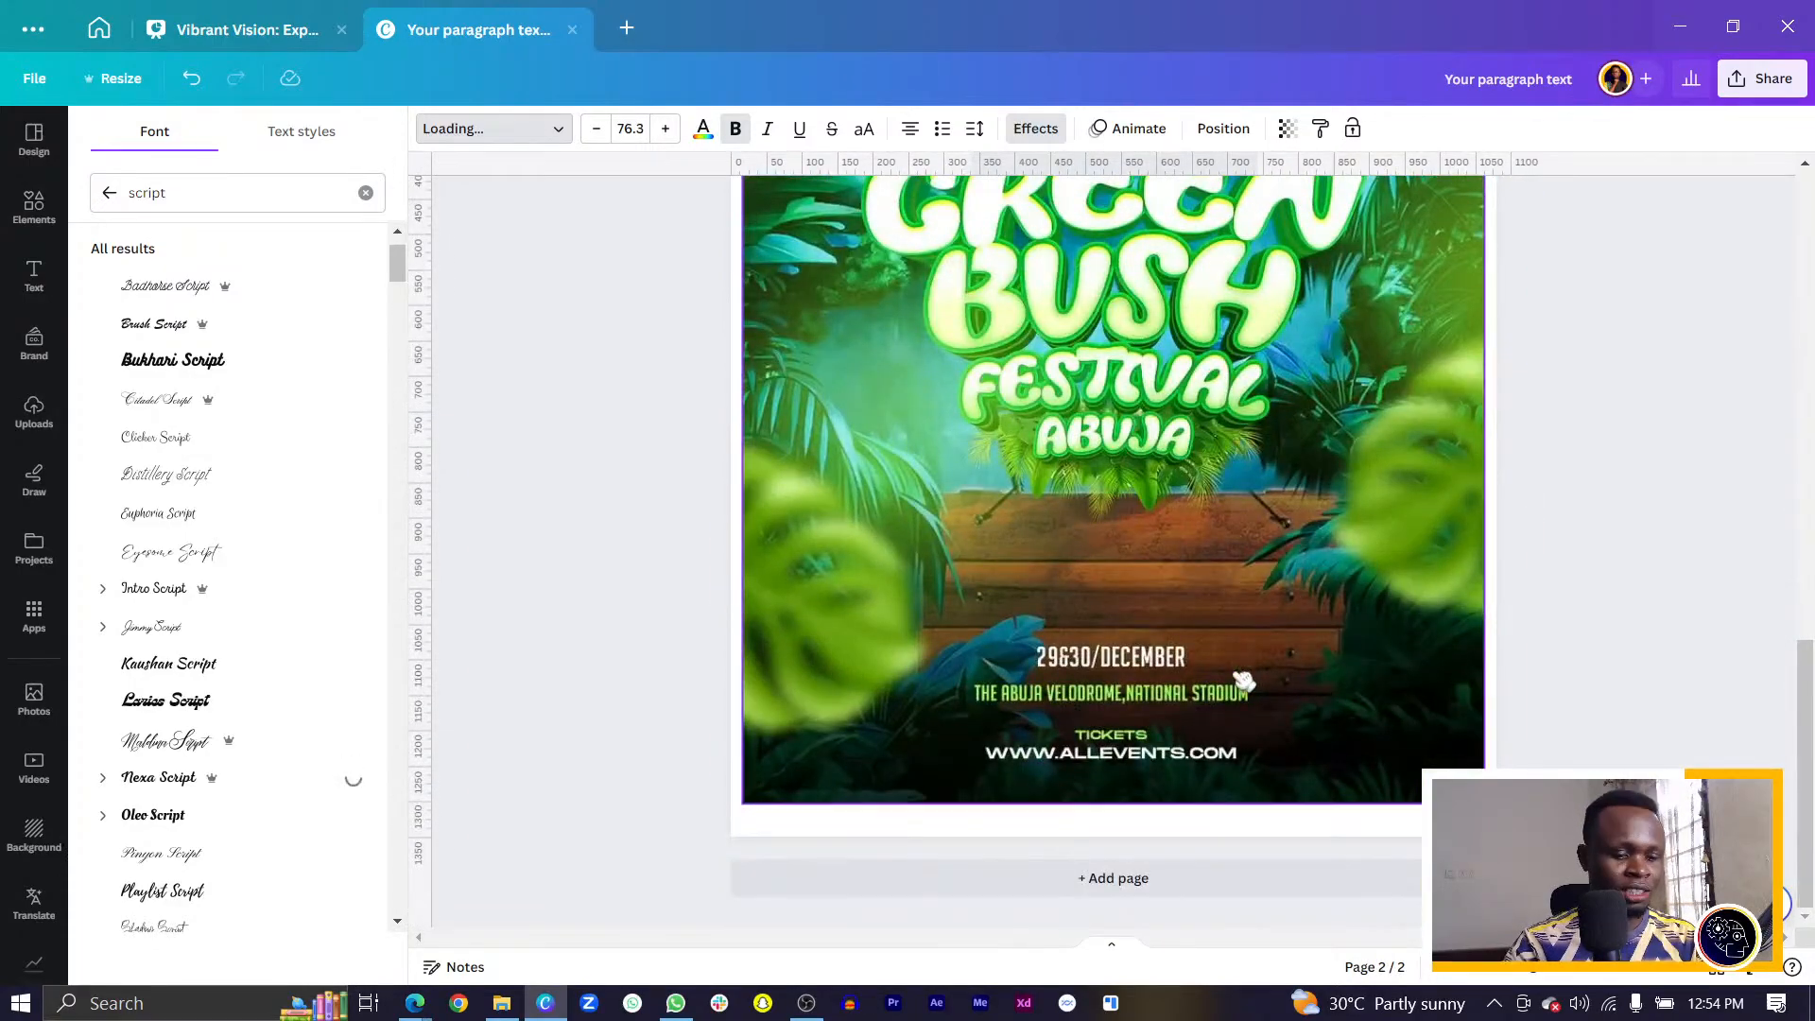
{"action": "scroll", "coordinate": [1241, 678], "scroll_direction": "down", "scroll_amount": 2}
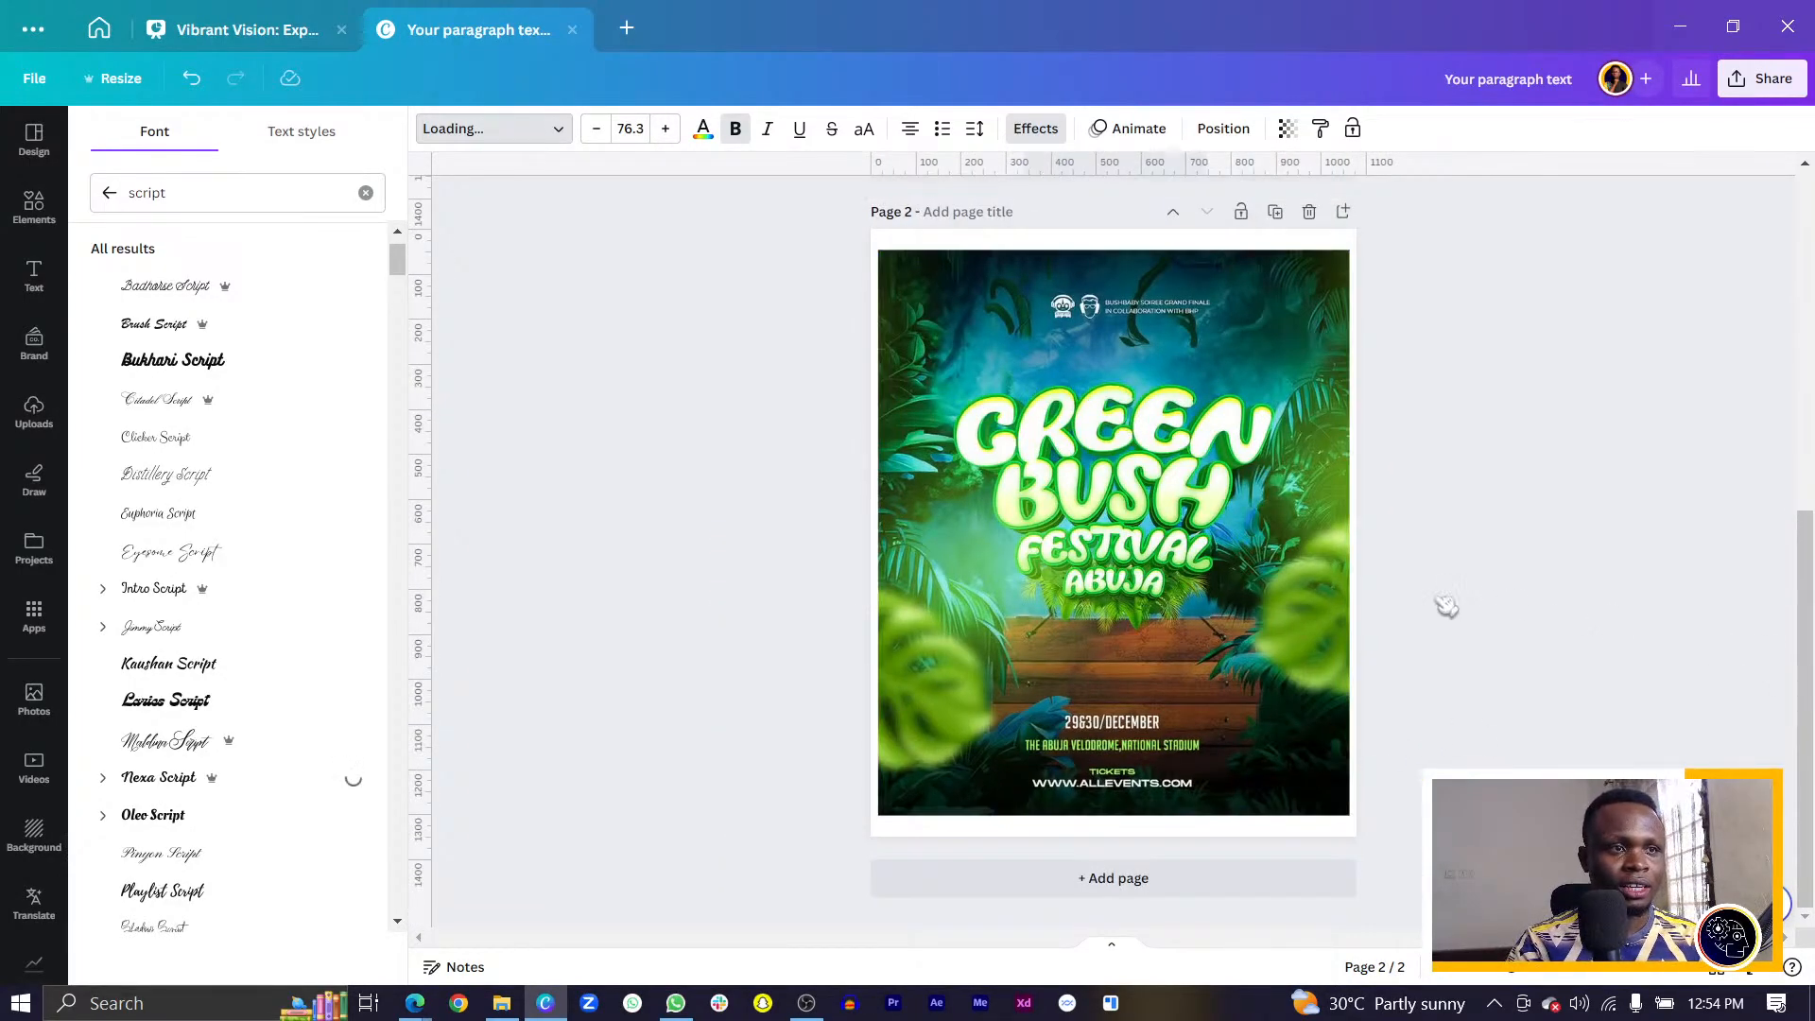
{"action": "scroll", "coordinate": [1376, 606], "scroll_direction": "up", "scroll_amount": 5}
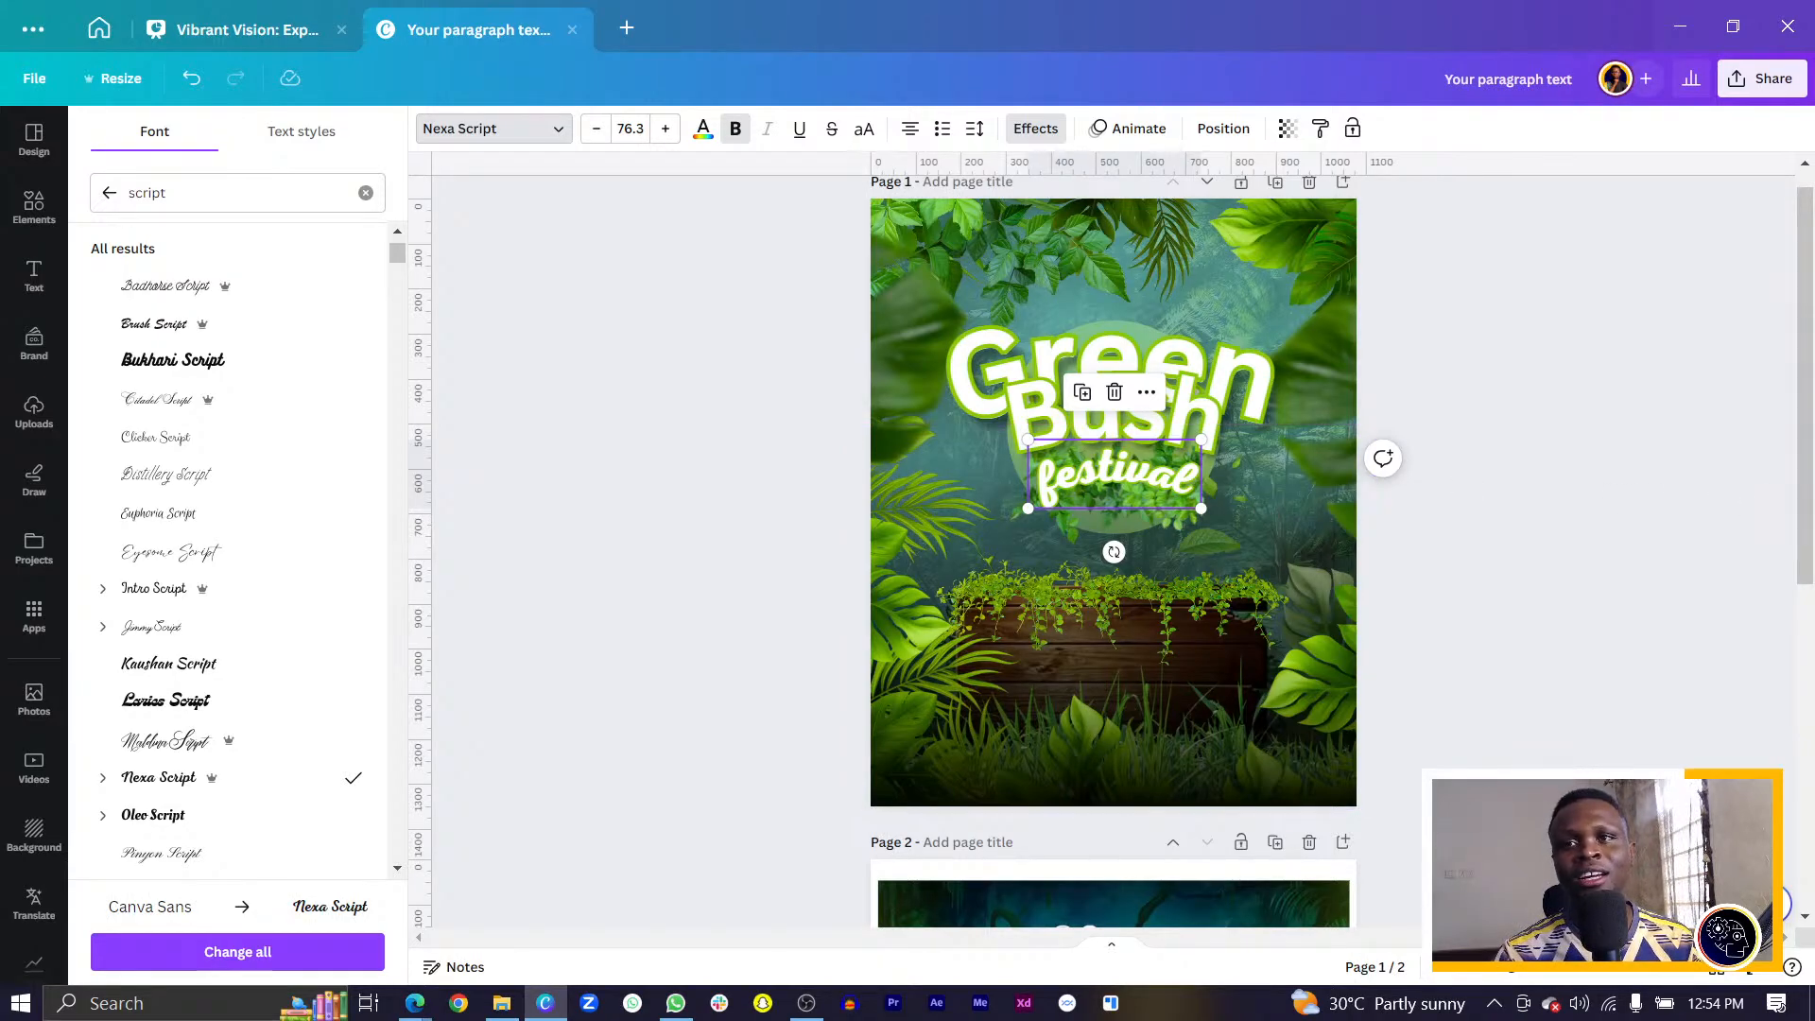
{"action": "key", "text": "alt+Tab"}
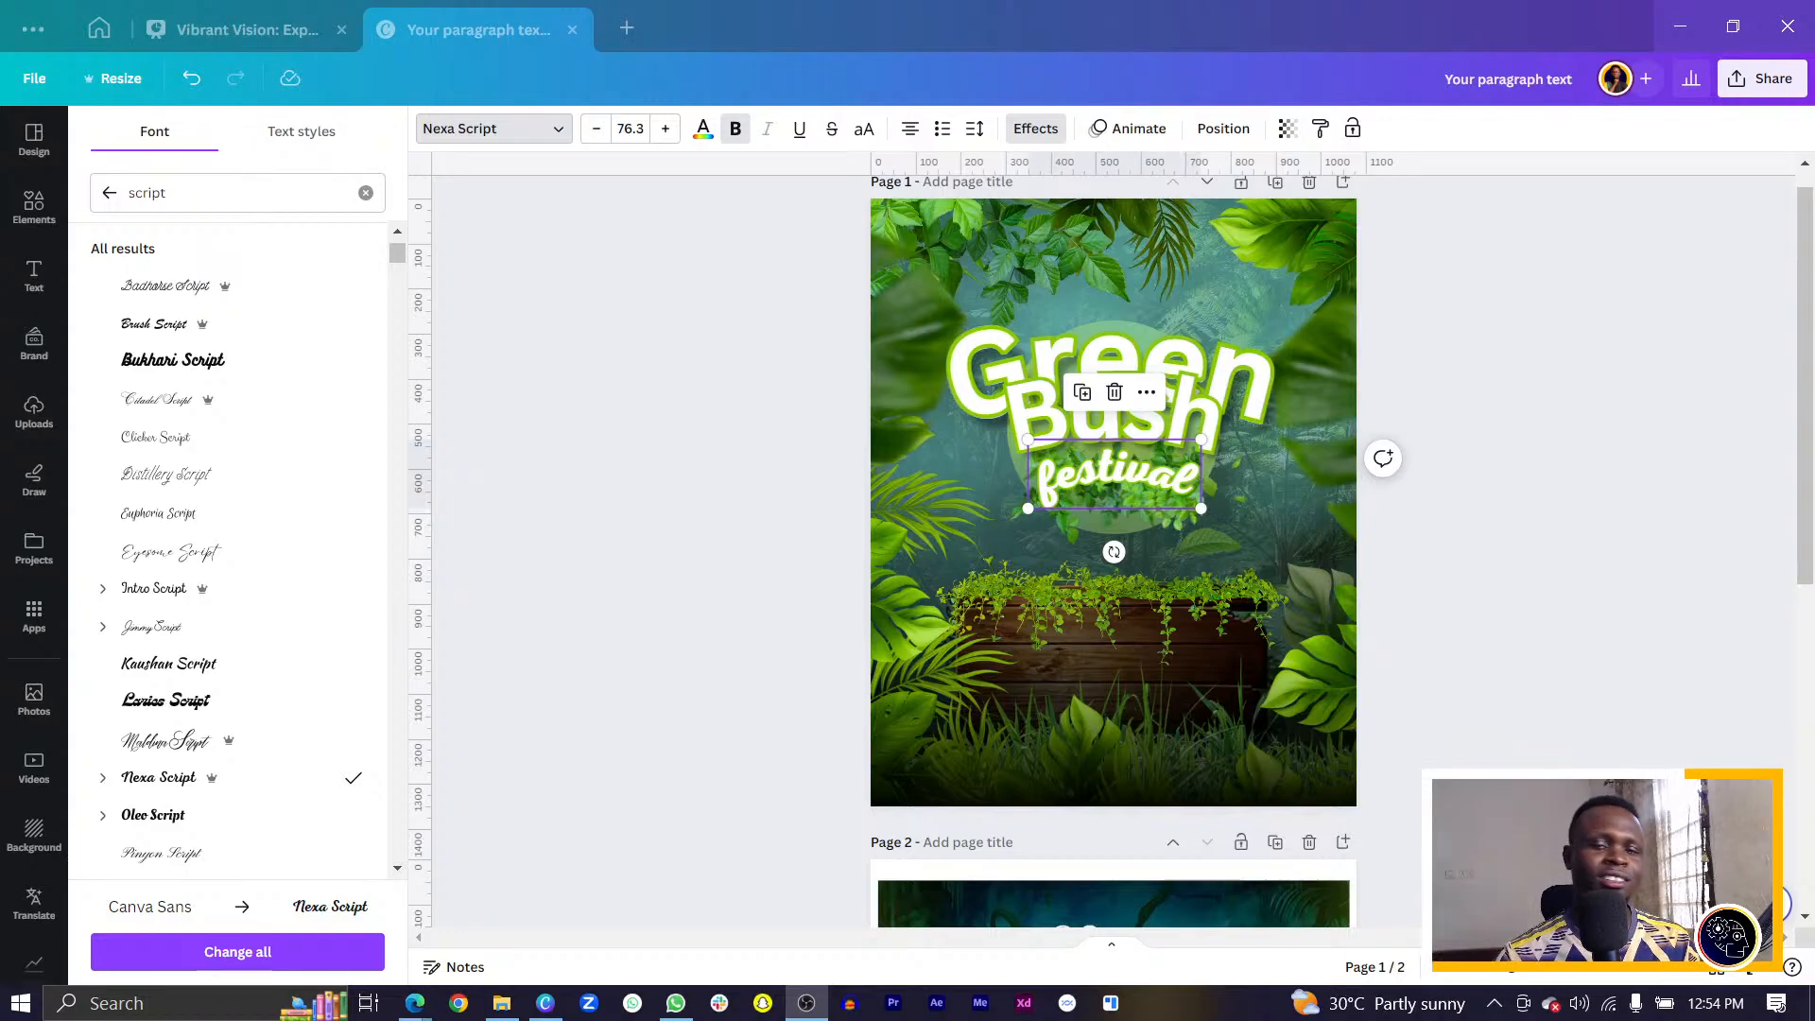
{"action": "key", "text": "alt+Tab"}
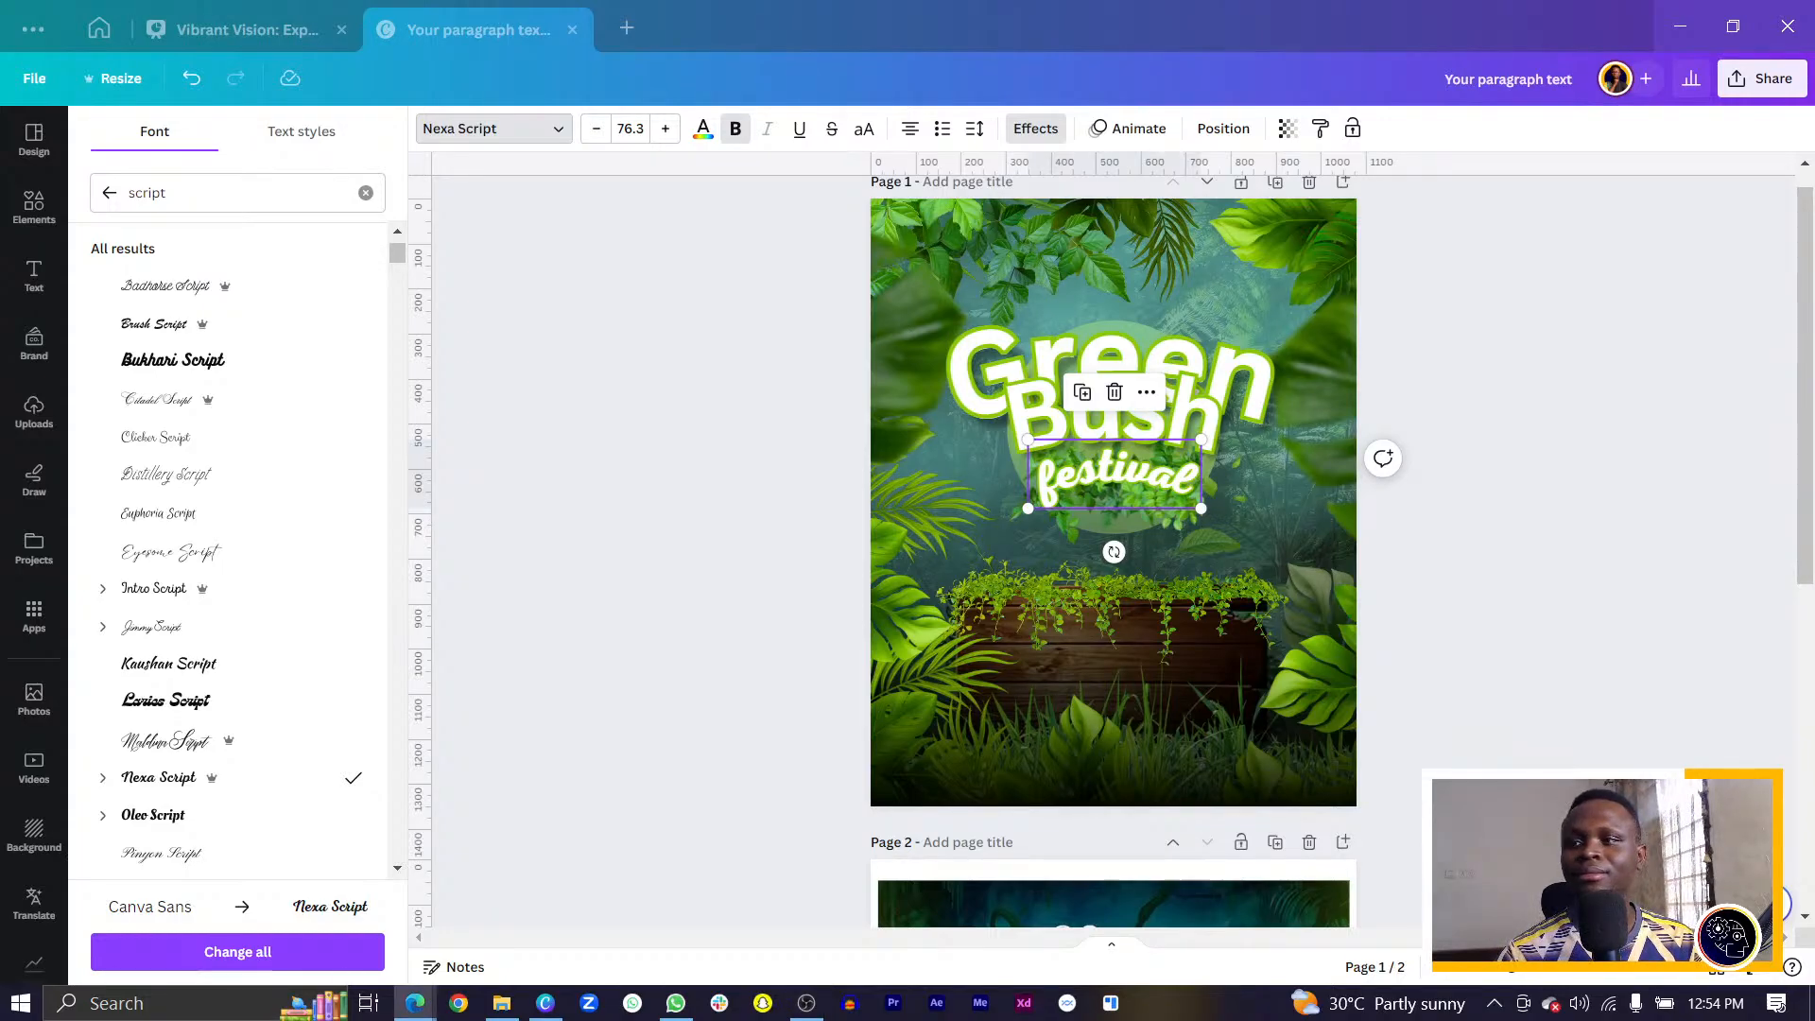
{"action": "key", "text": "alt+Tab"}
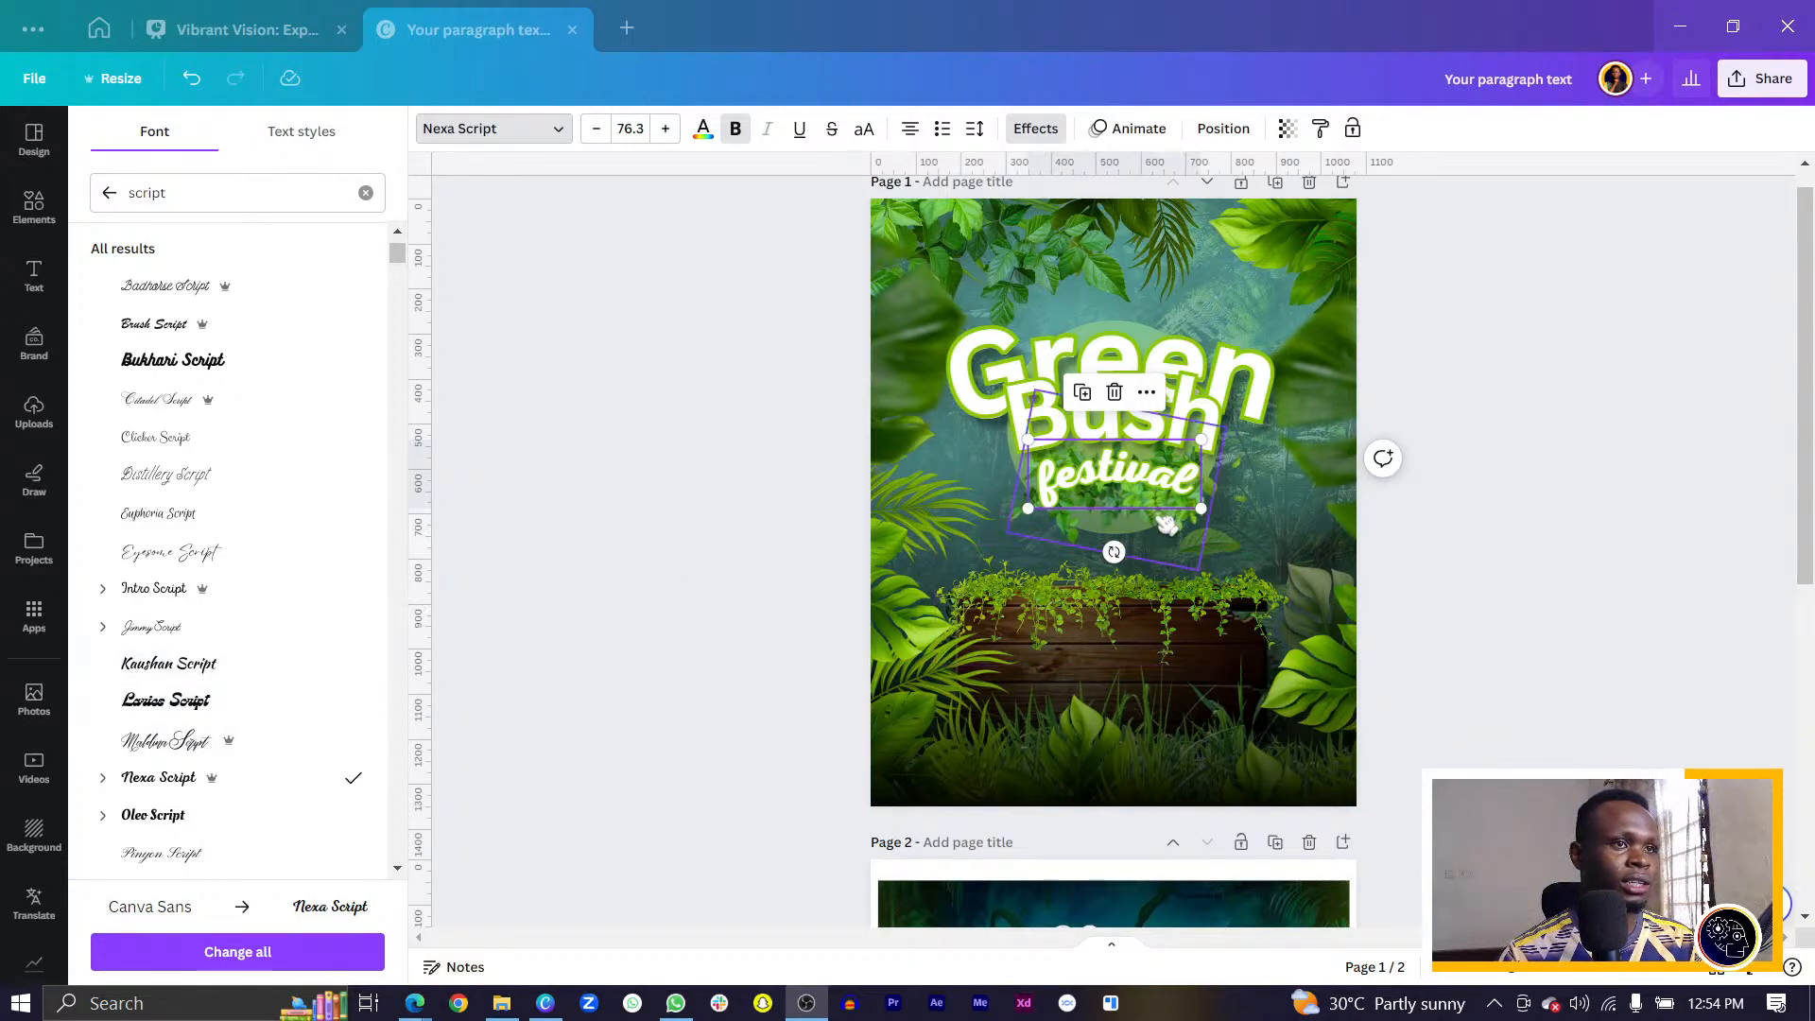
Enlarge the "festival" text over the foliage to font size 80.
{"action": "left_click", "coordinate": [733, 457]}
{"action": "scroll", "coordinate": [733, 457], "scroll_direction": "up", "scroll_amount": 3}
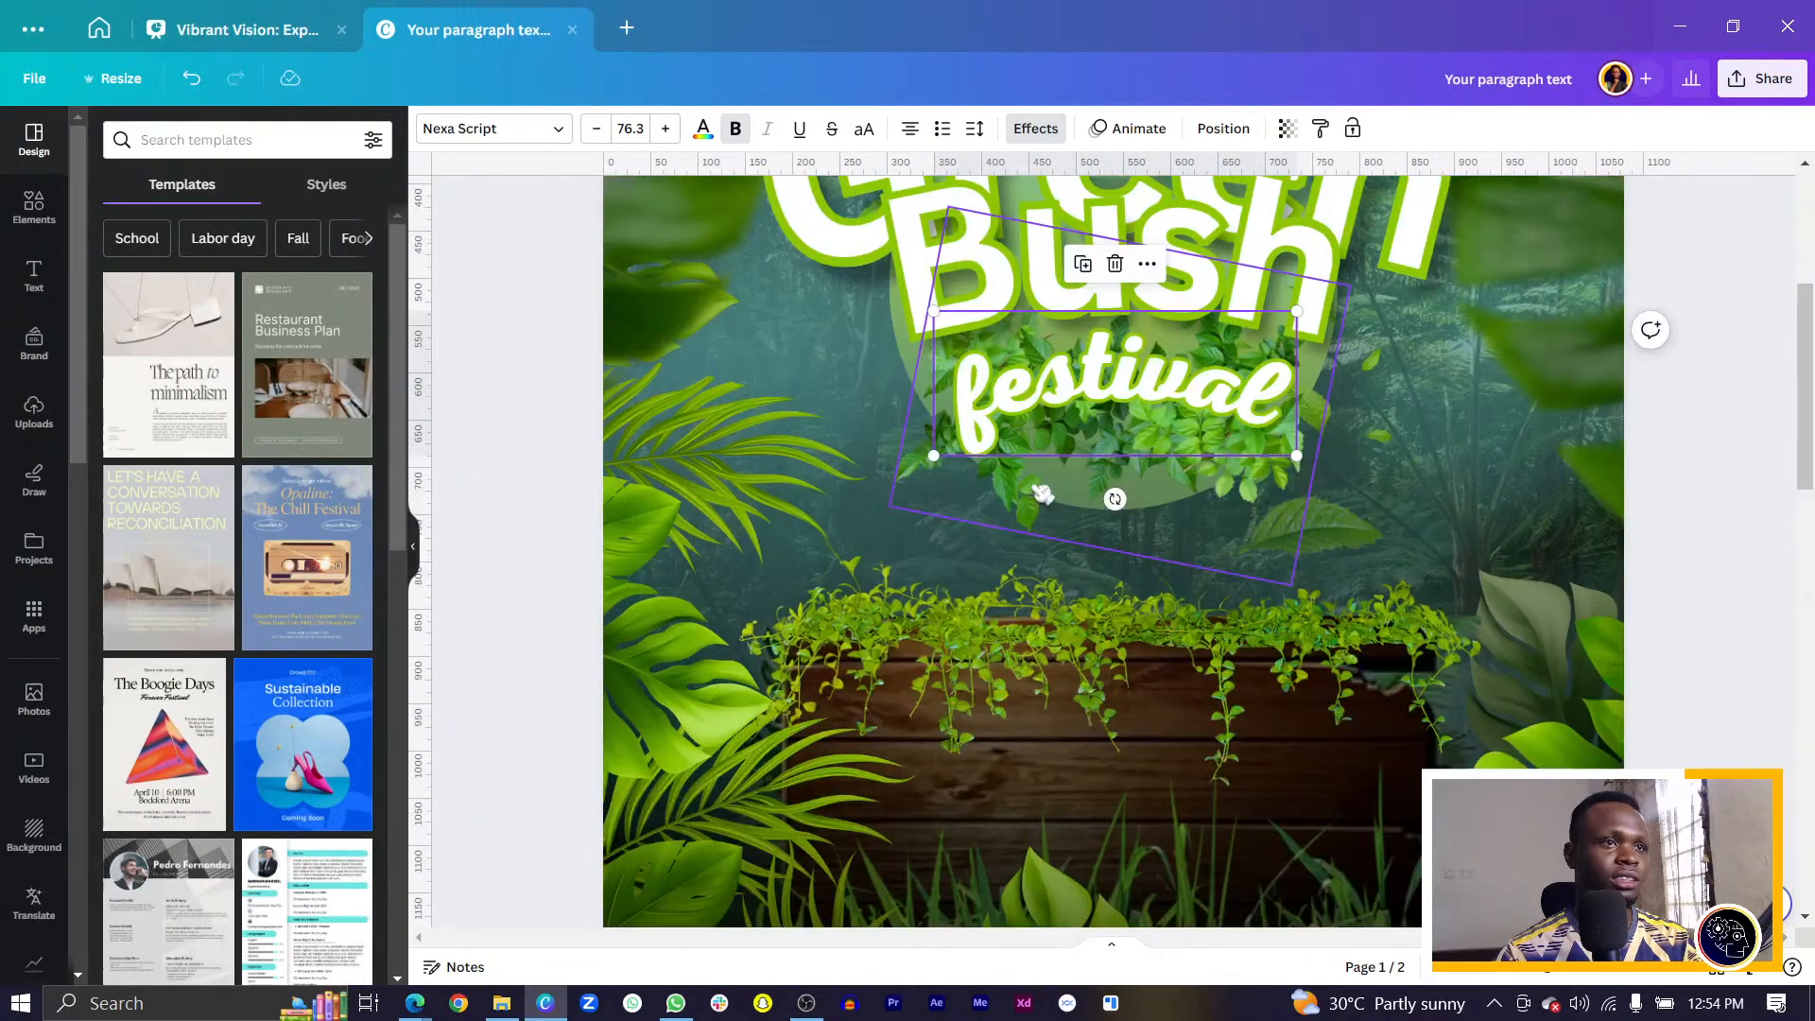
{"action": "scroll", "coordinate": [1034, 532], "scroll_direction": "up", "scroll_amount": 3}
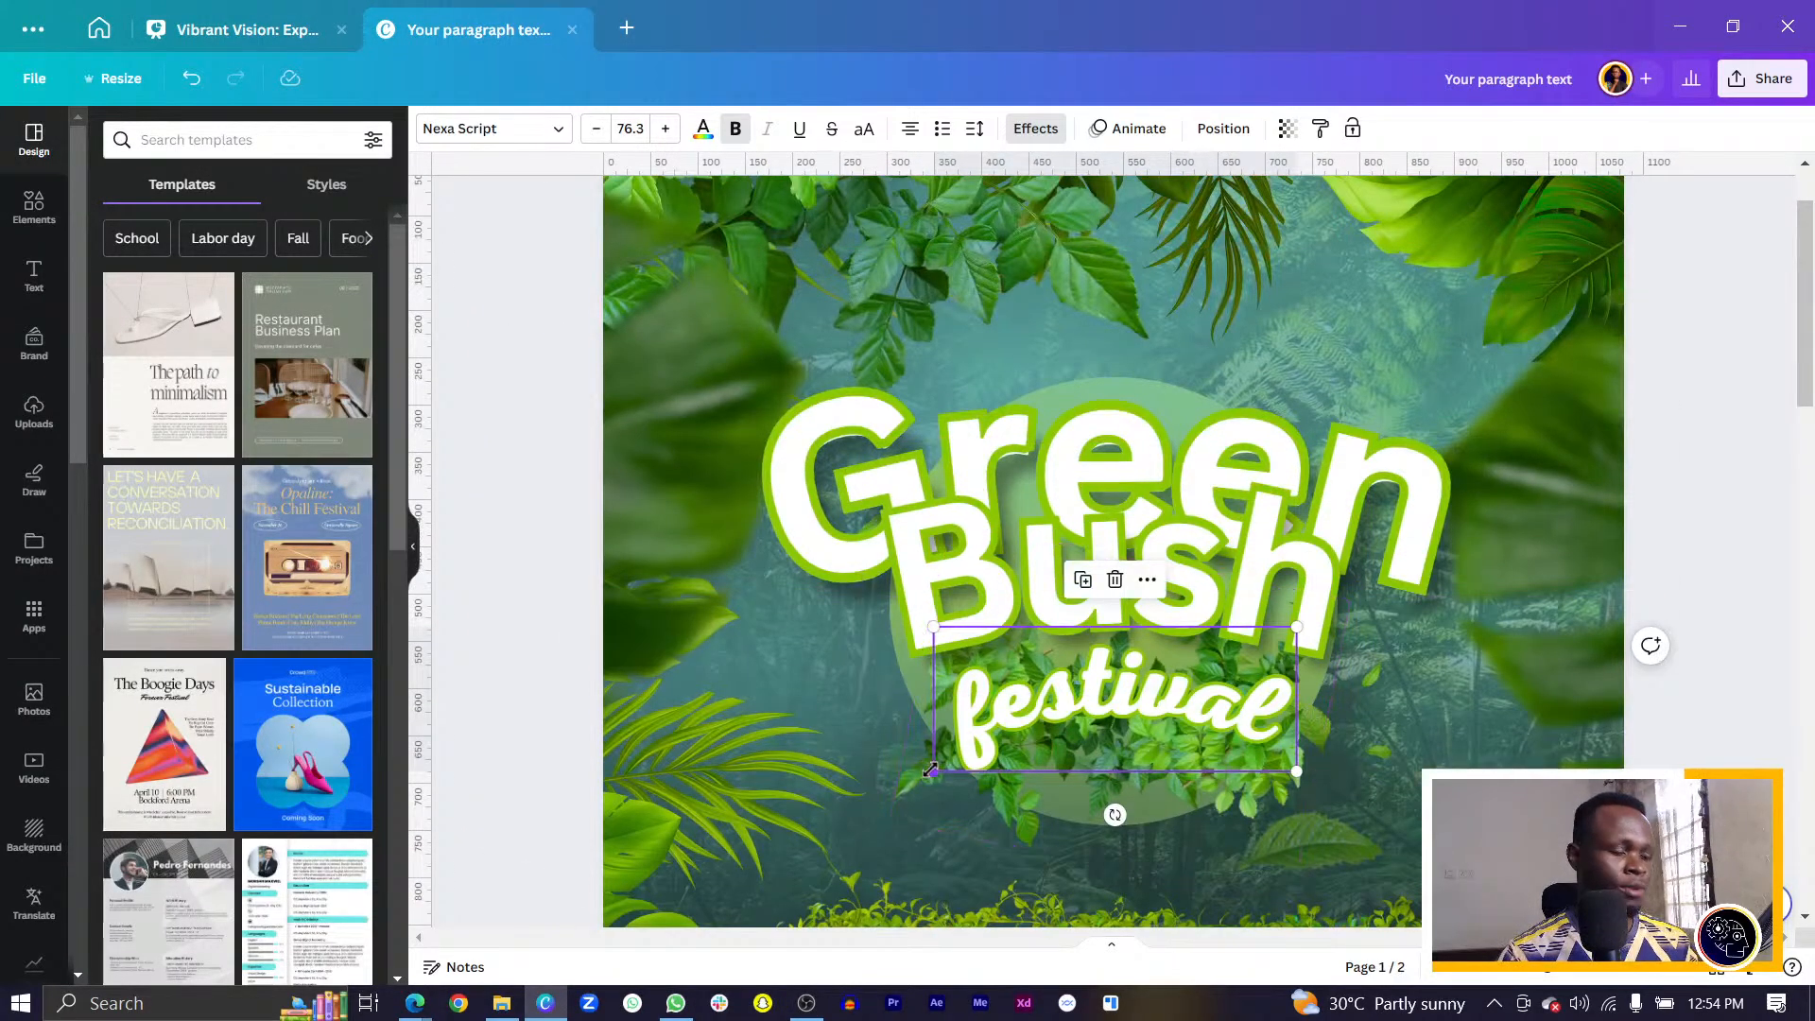
{"action": "mouse_move", "coordinate": [930, 769]}
{"action": "left_mouse_down"}
{"action": "mouse_move", "coordinate": [899, 773]}
{"action": "mouse_move", "coordinate": [919, 776]}
{"action": "left_mouse_up"}
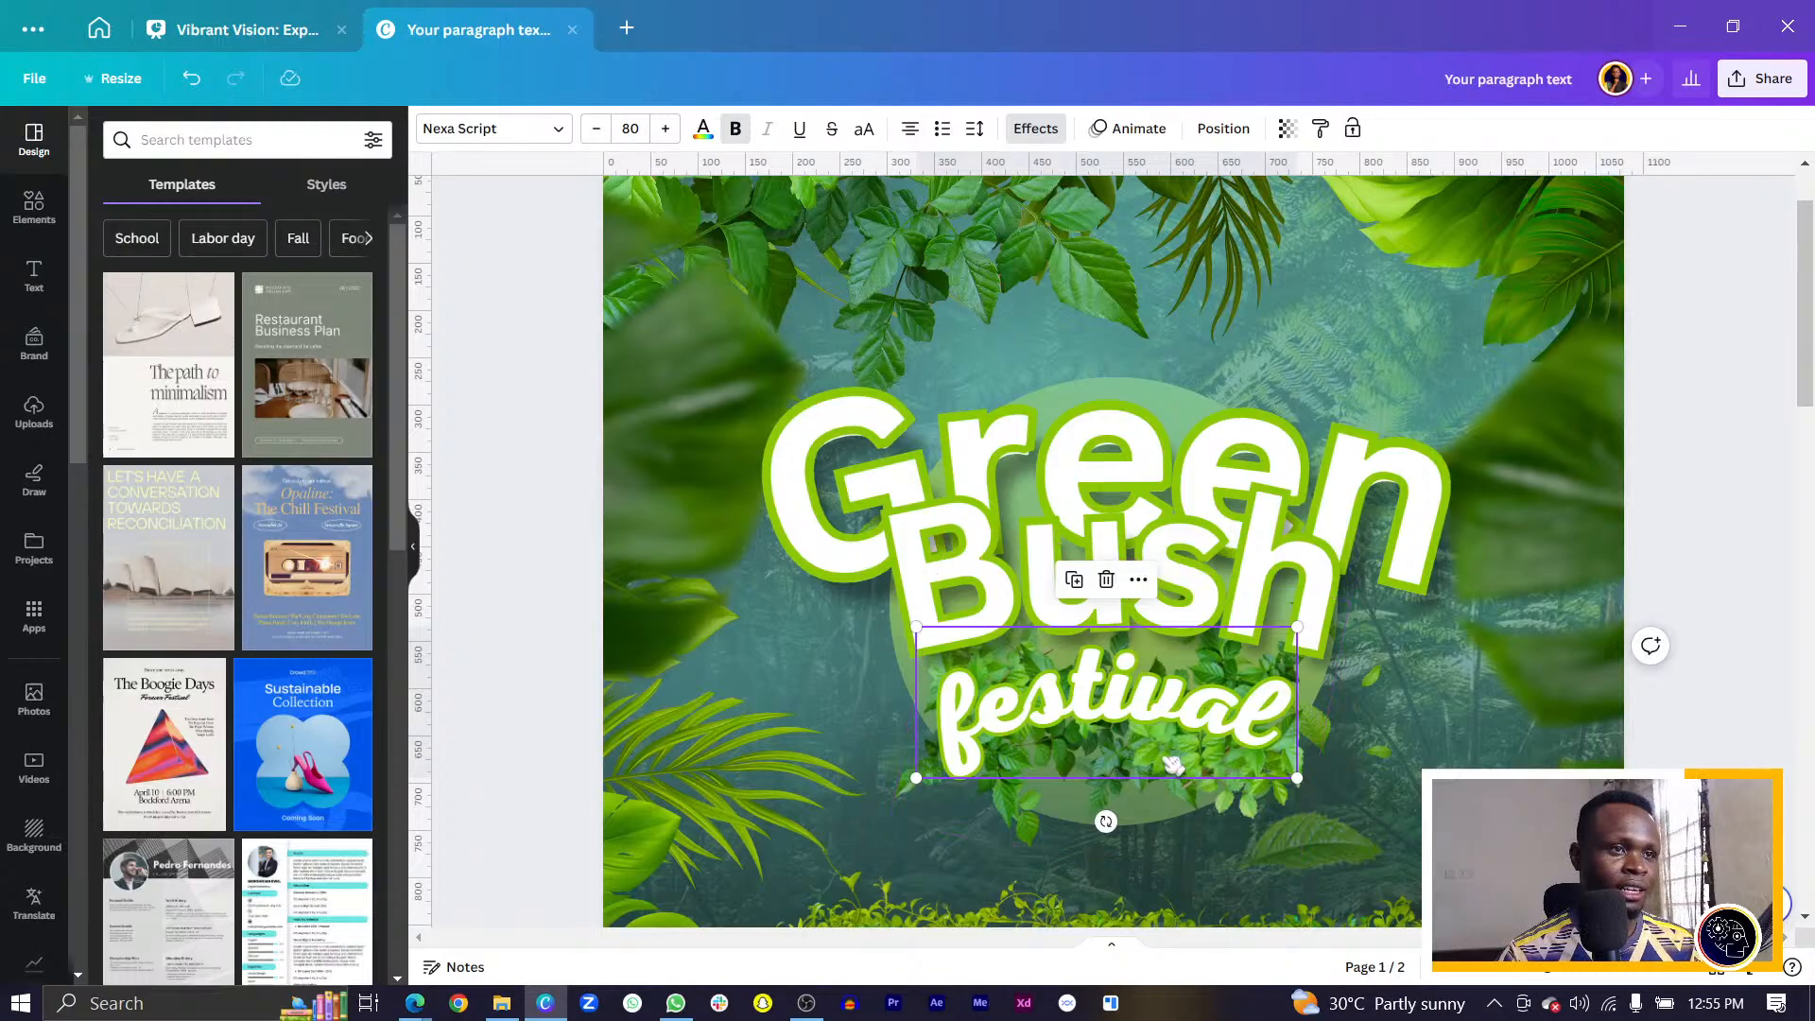
{"action": "left_click_drag", "start_coordinate": [1172, 763], "coordinate": [1153, 733]}
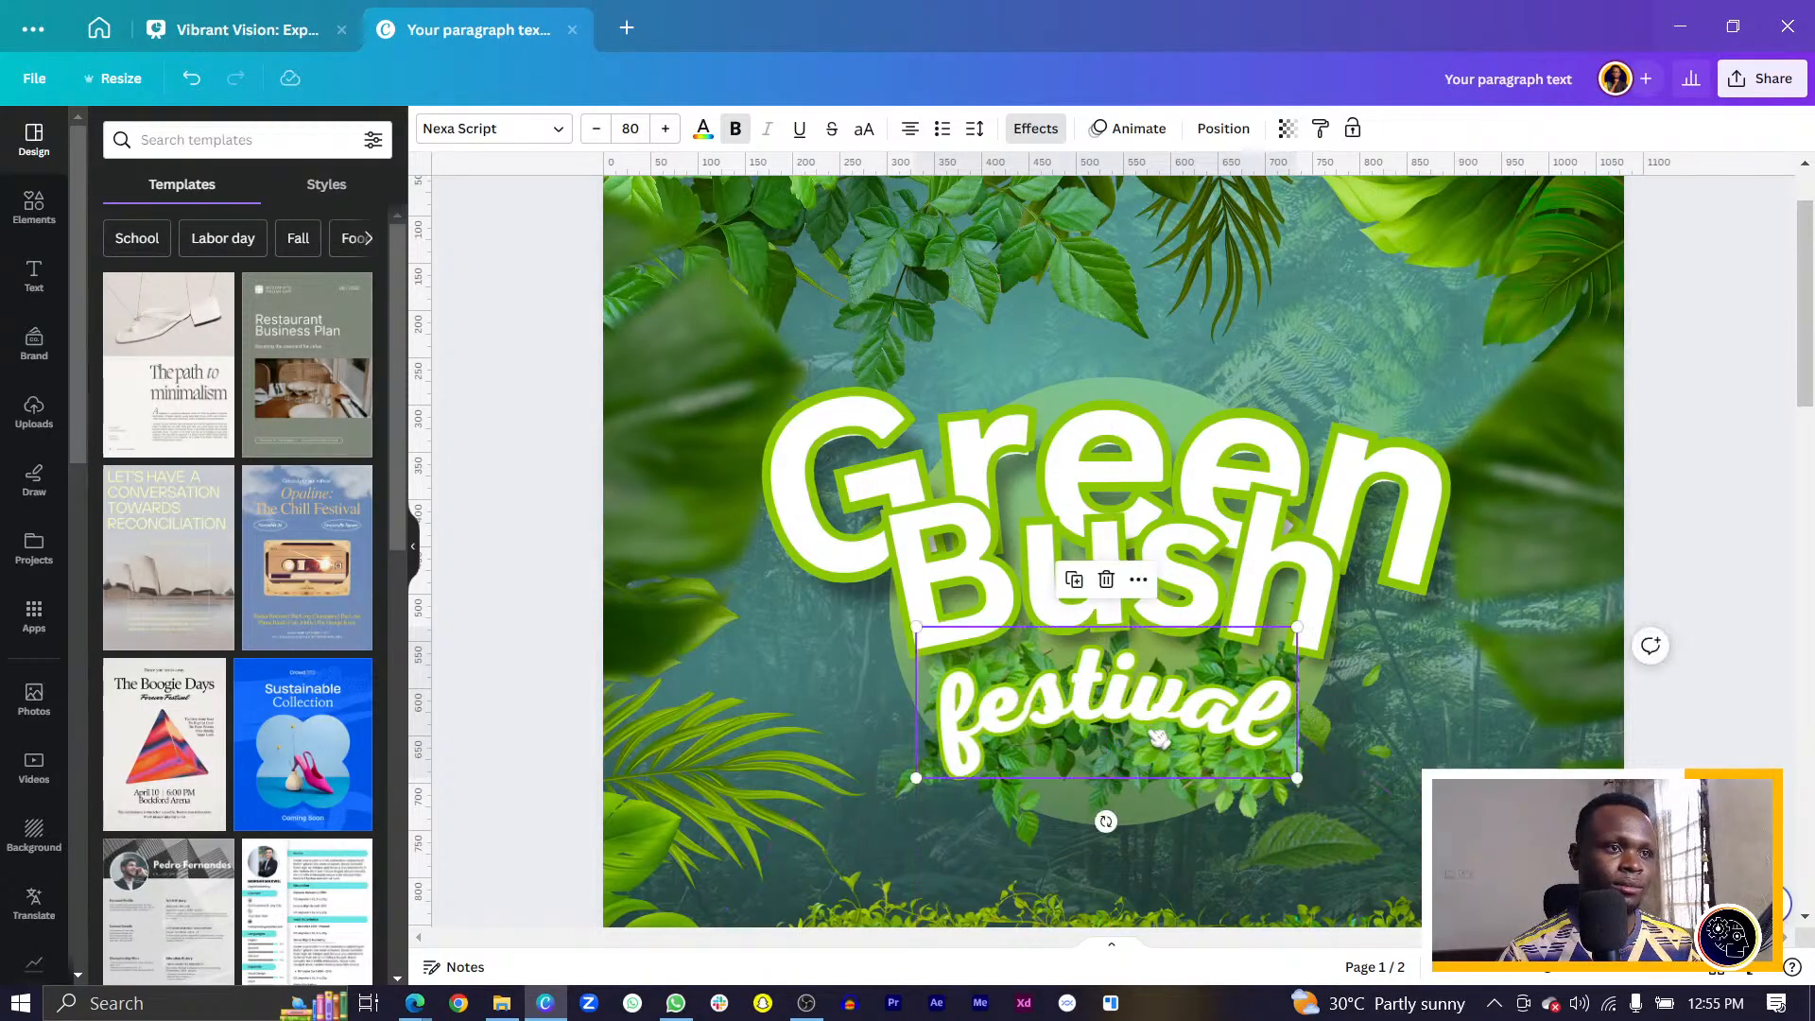
{"action": "left_click", "coordinate": [1168, 716]}
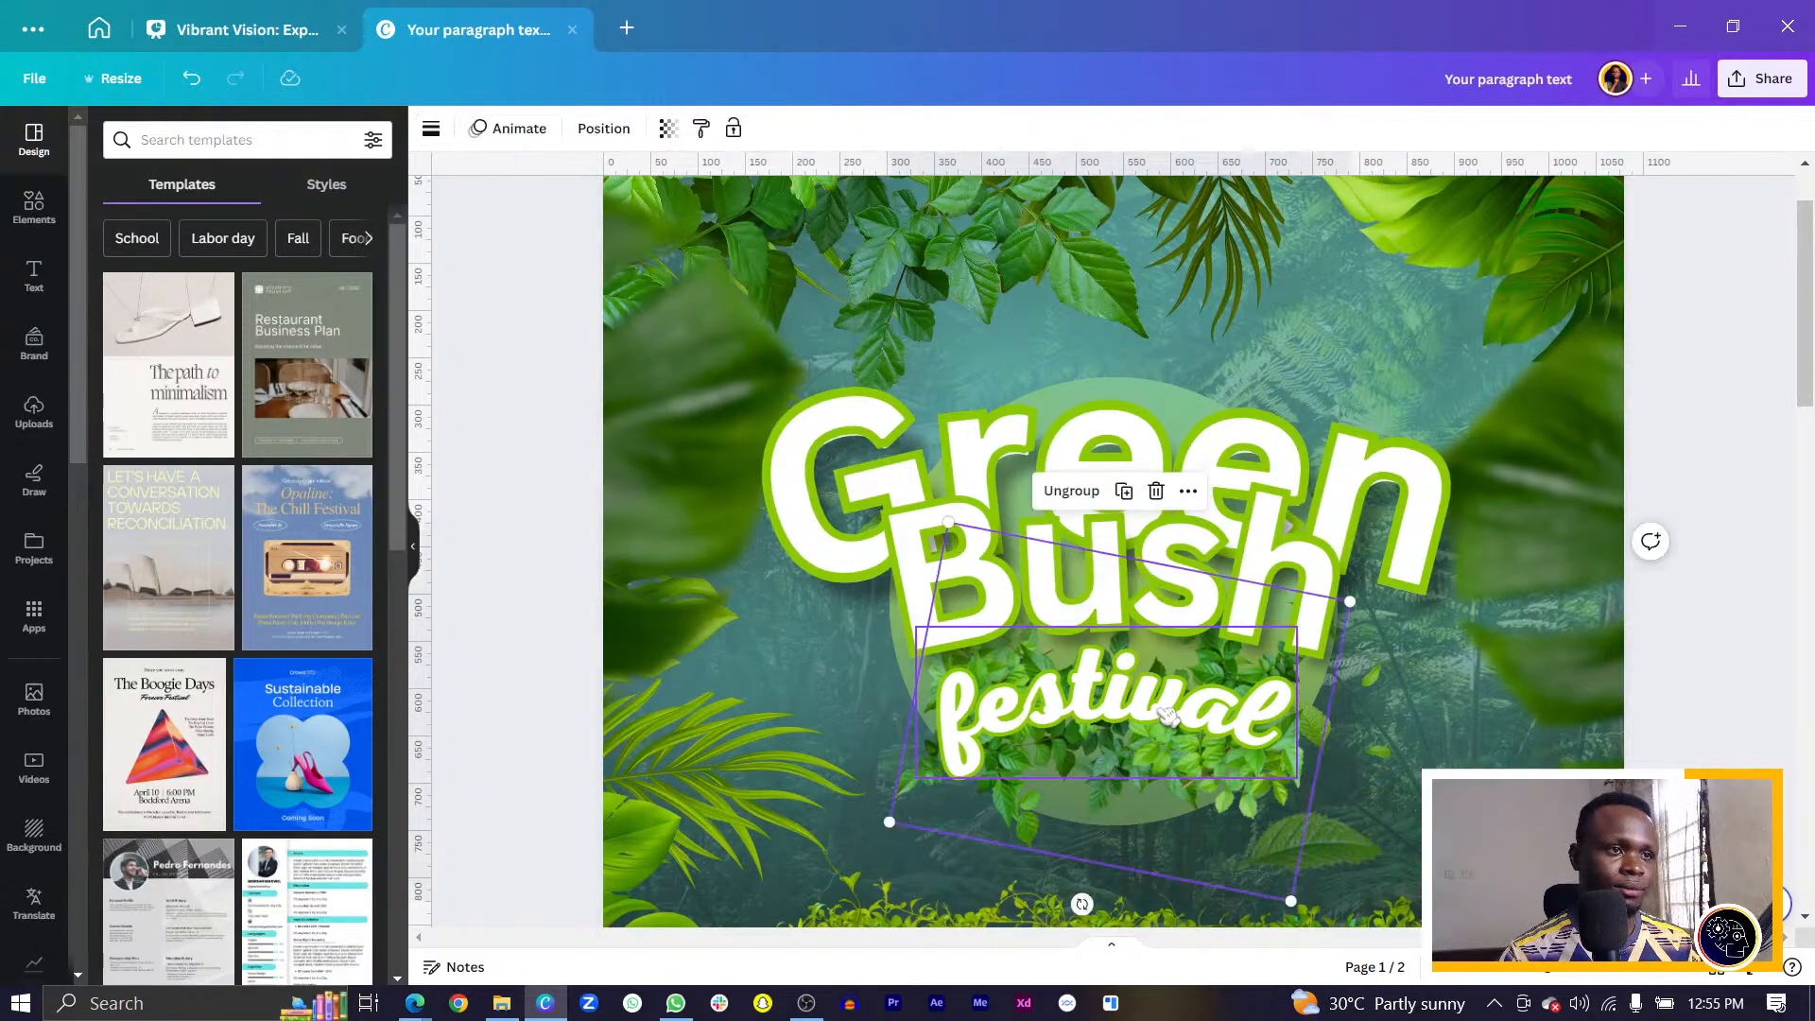
Duplicate the "festival" text exactly on top of the original and show the layer list.
{"action": "left_click", "coordinate": [1198, 699]}
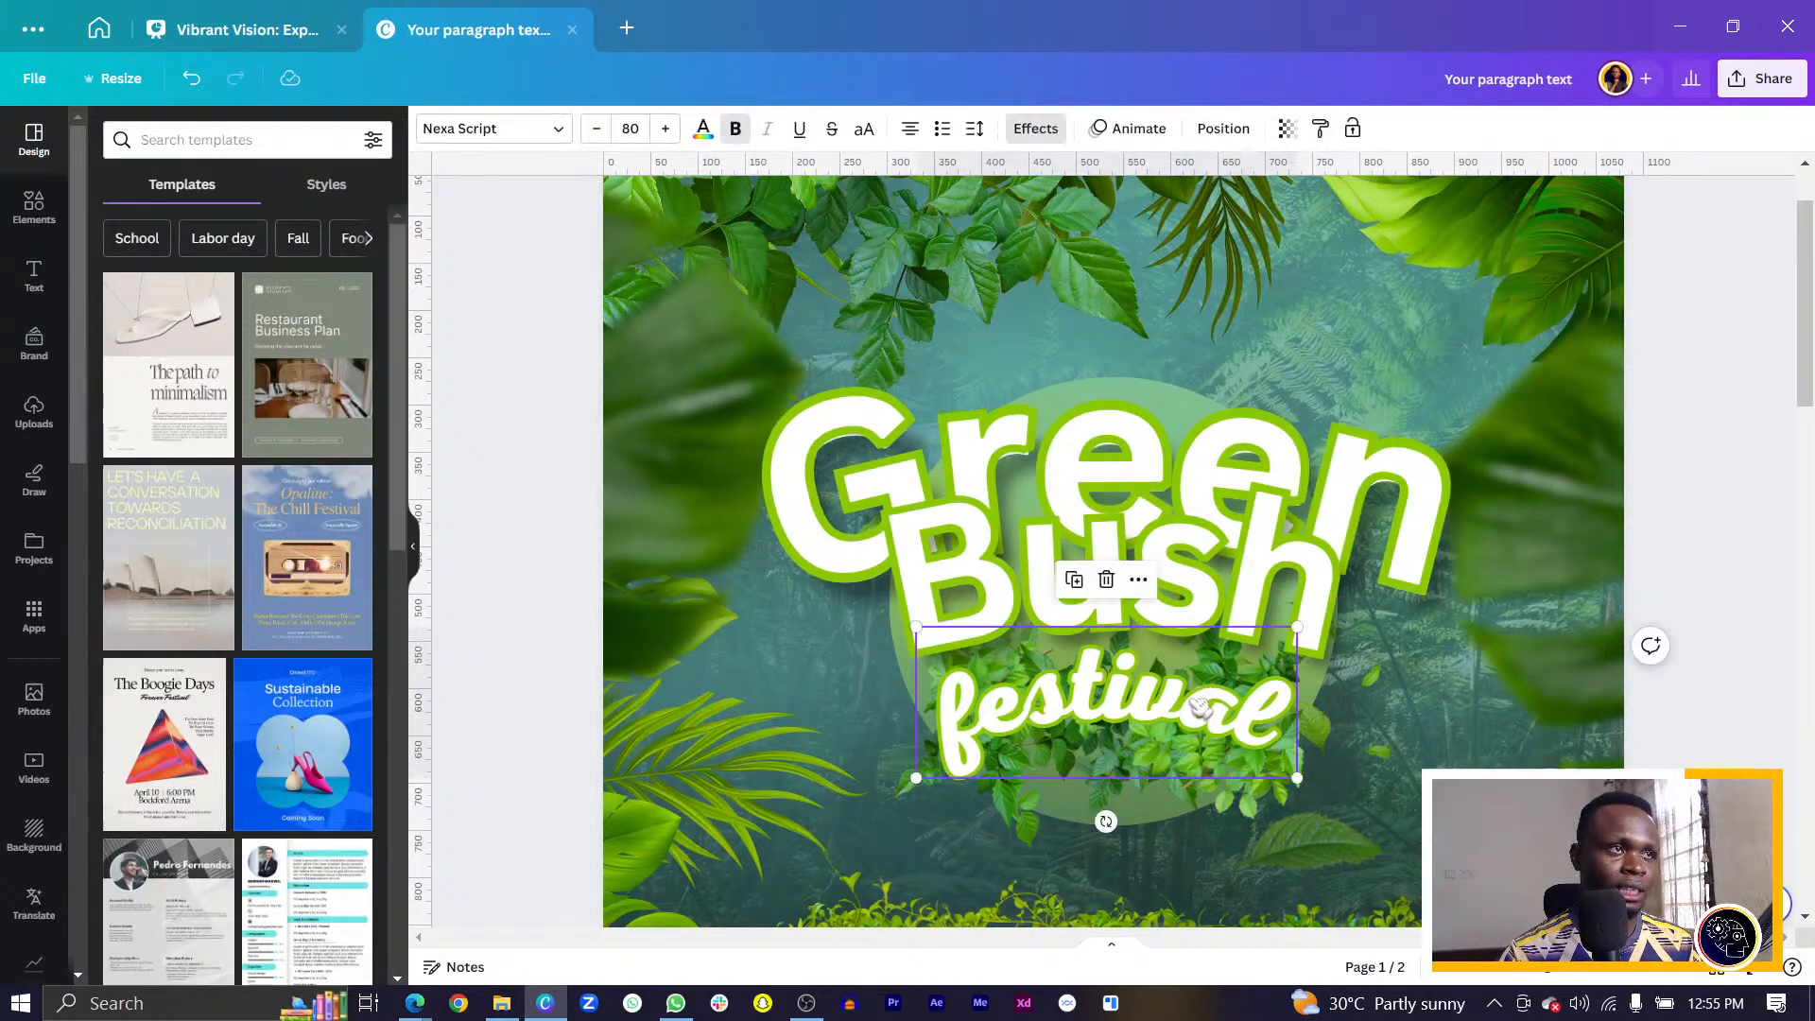
{"action": "right_click", "coordinate": [1158, 699]}
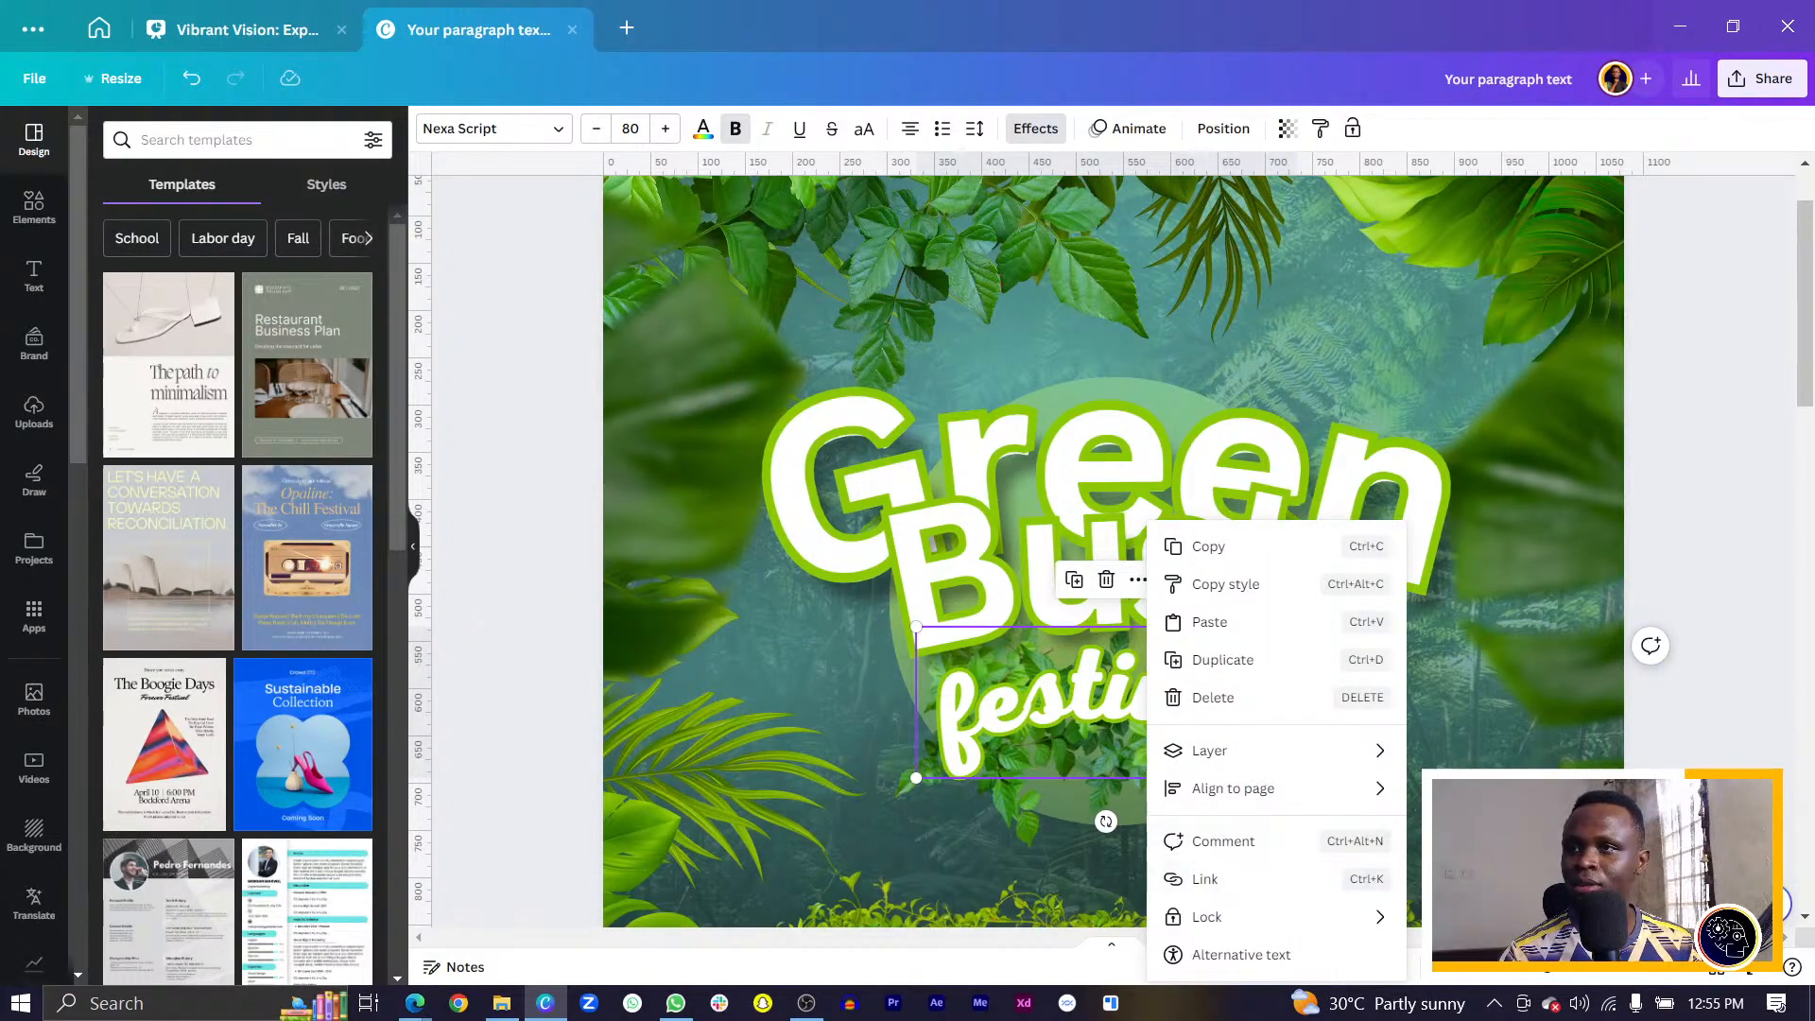
{"action": "key", "text": "alt+Tab"}
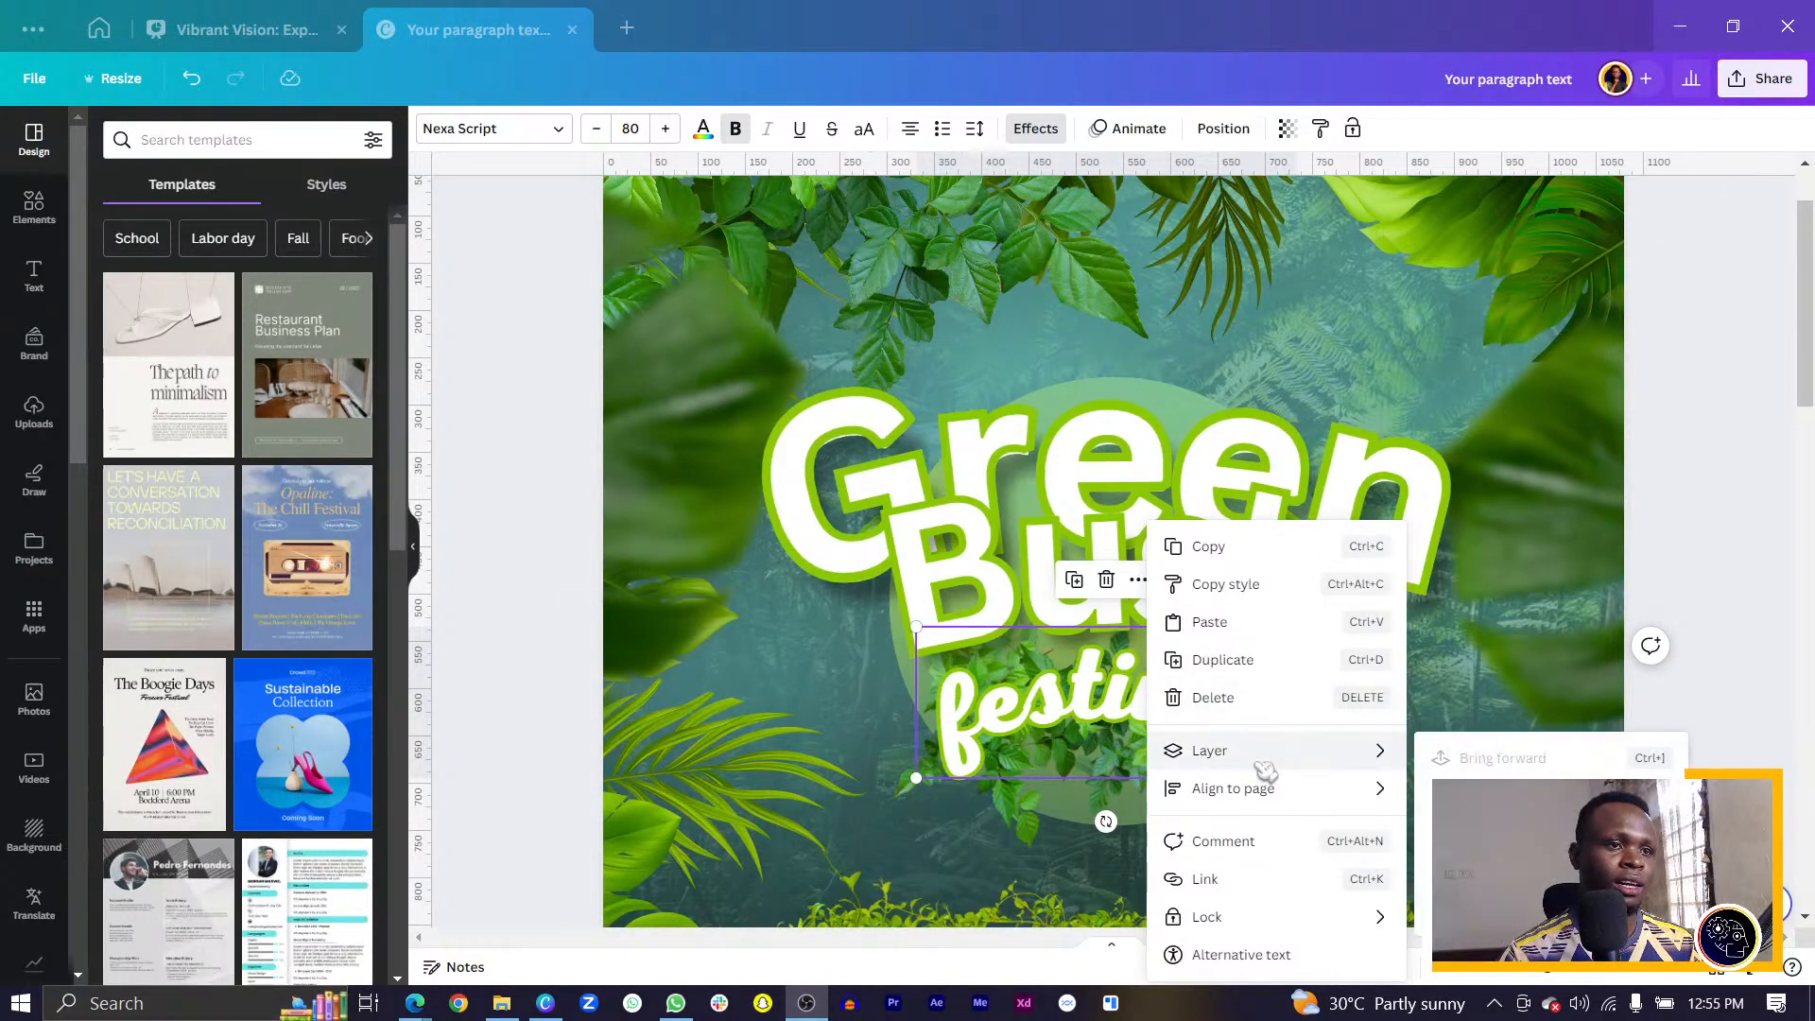
{"action": "mouse_move", "coordinate": [1312, 757]}
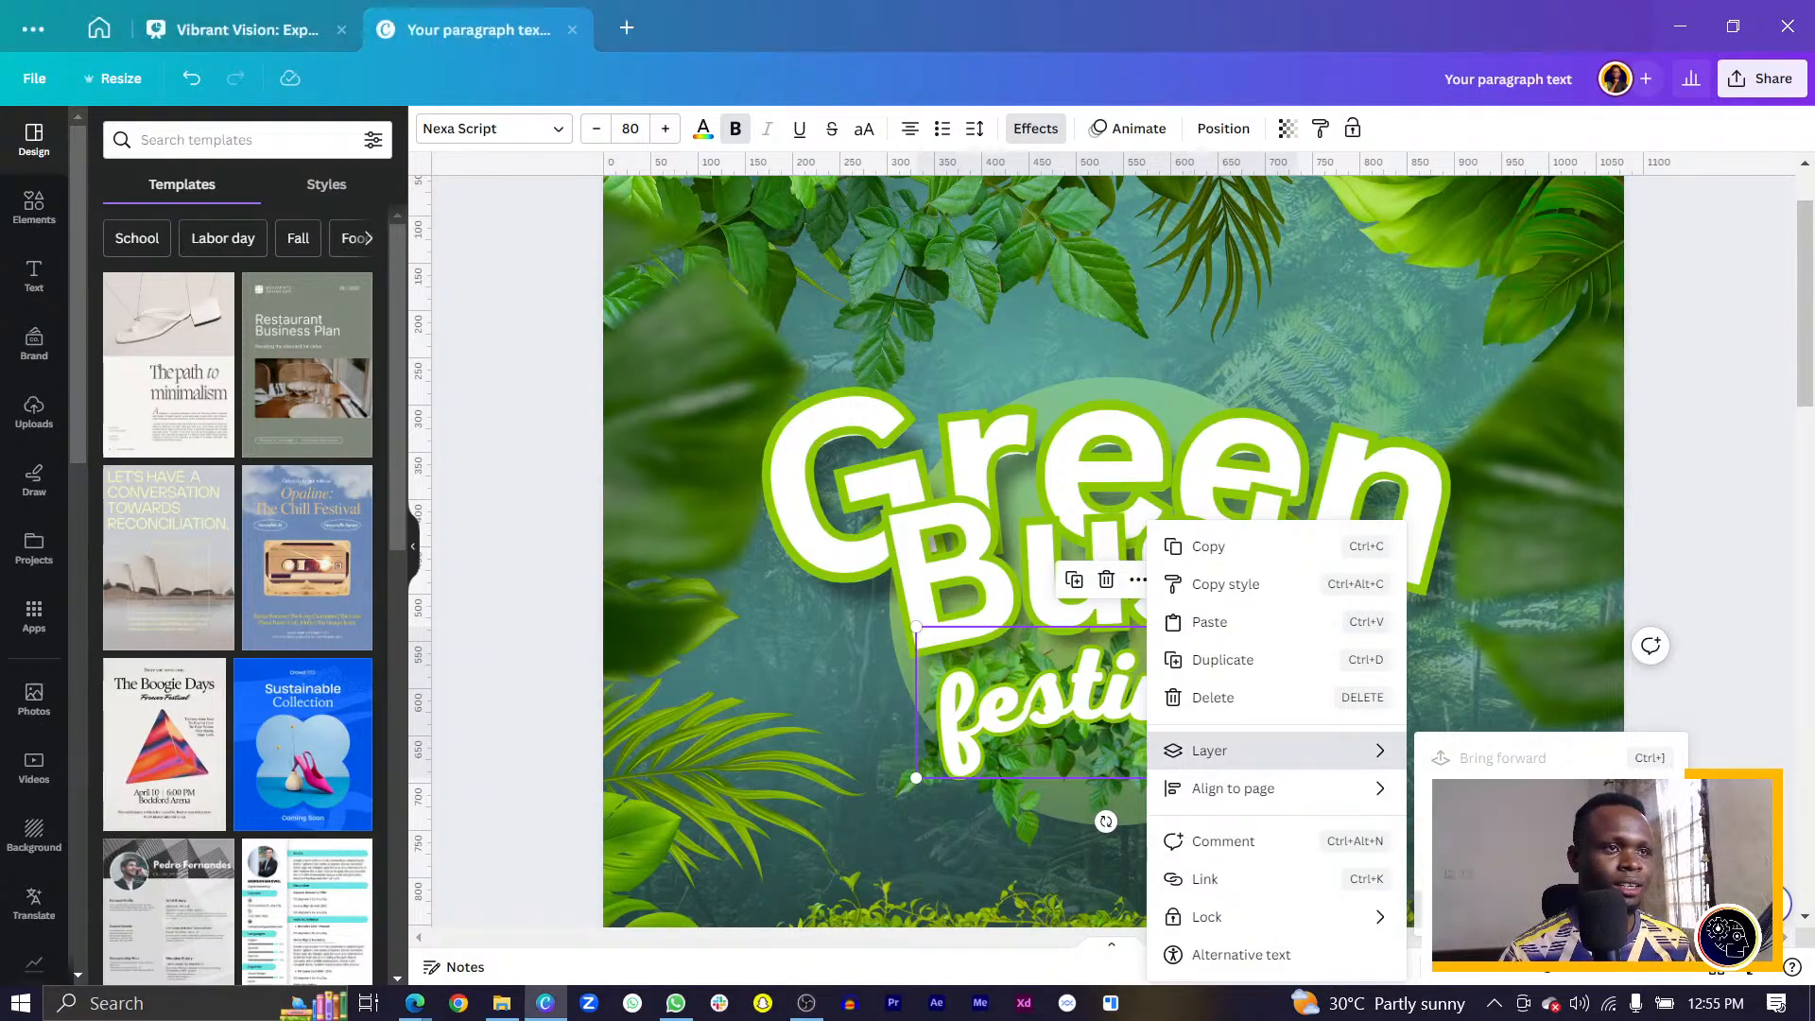
{"action": "left_click", "coordinate": [1503, 917]}
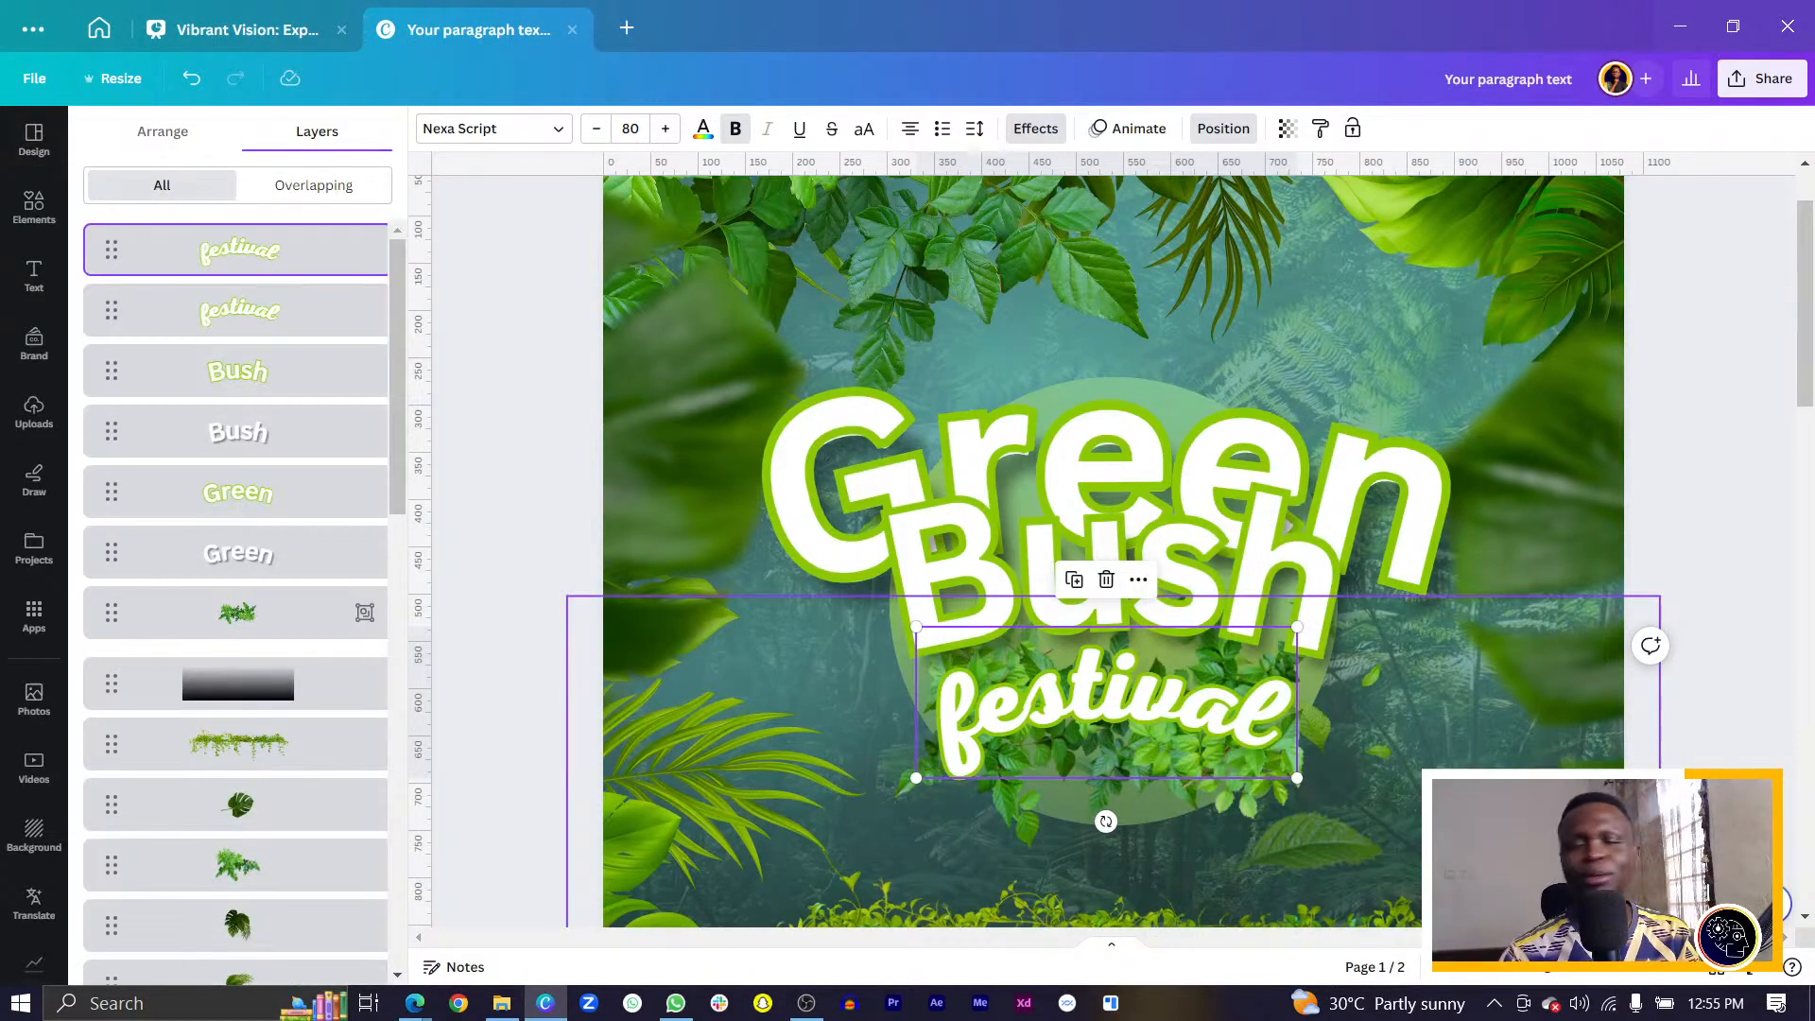
Give the lower "festival" copy a black Shadow effect with blur 39 in place of its outline.
{"action": "left_click", "coordinate": [270, 317]}
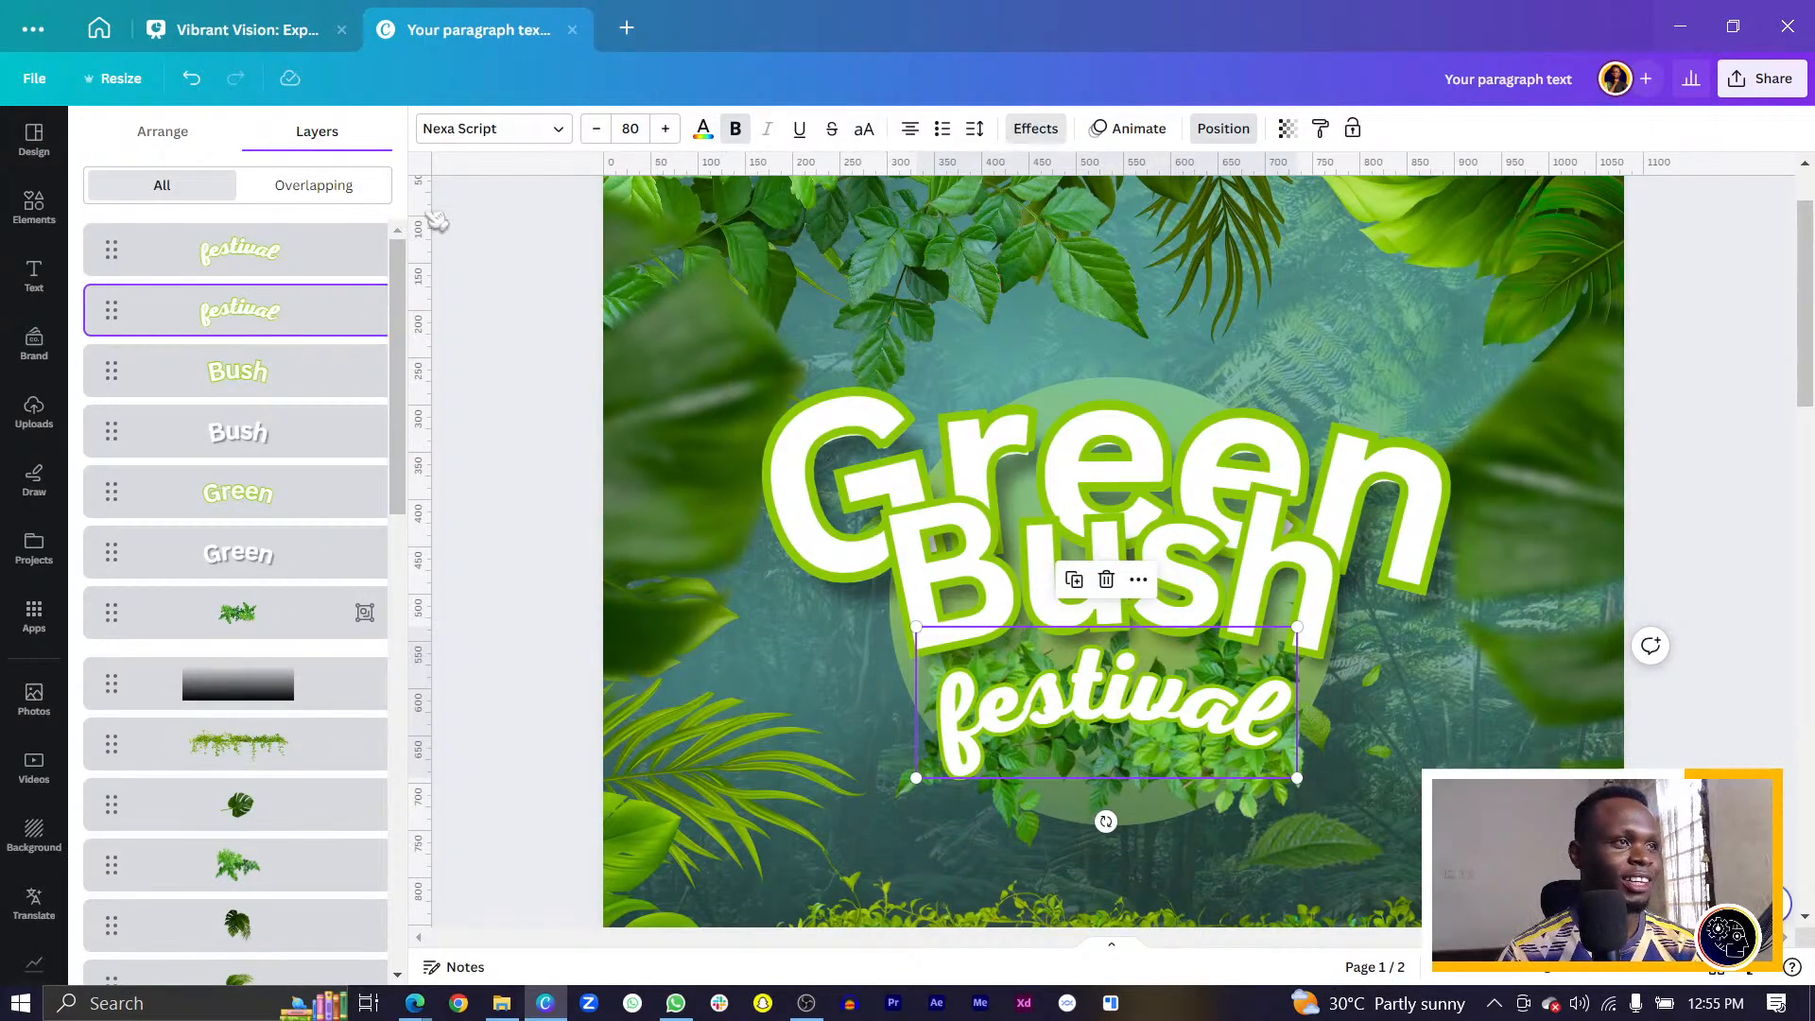
{"action": "left_click", "coordinate": [1033, 130]}
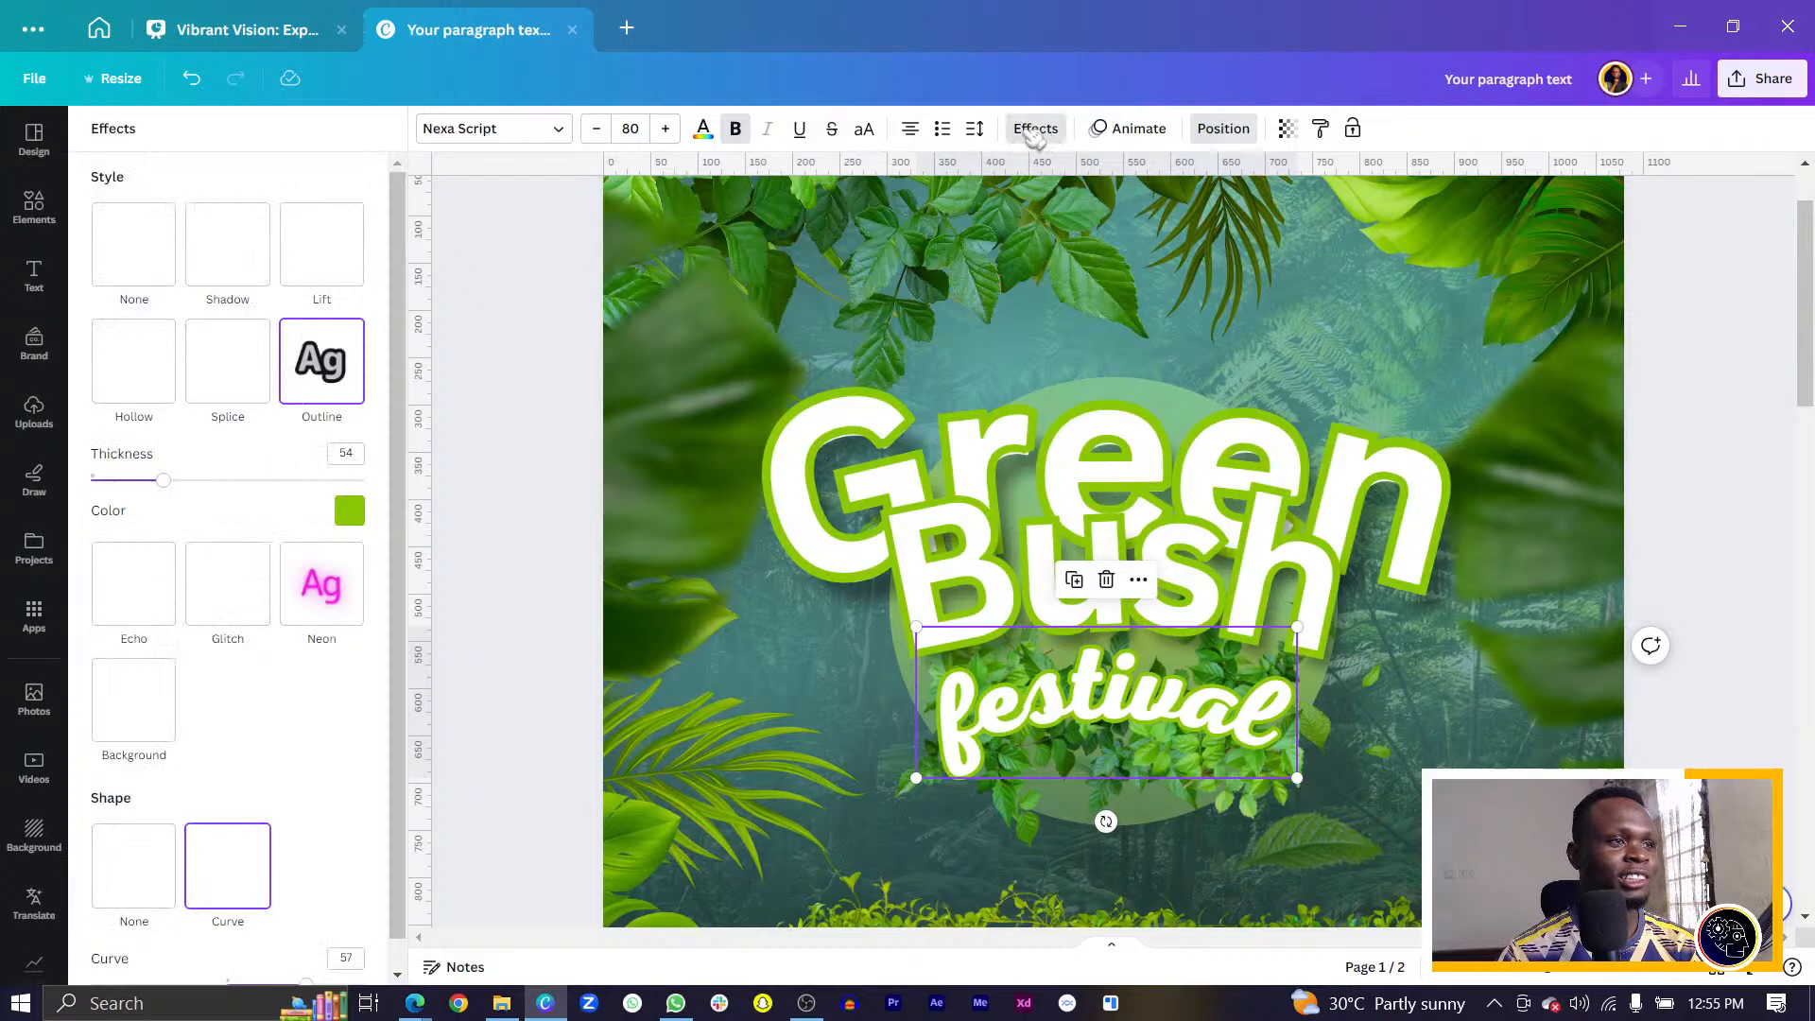
{"action": "left_click", "coordinate": [238, 253]}
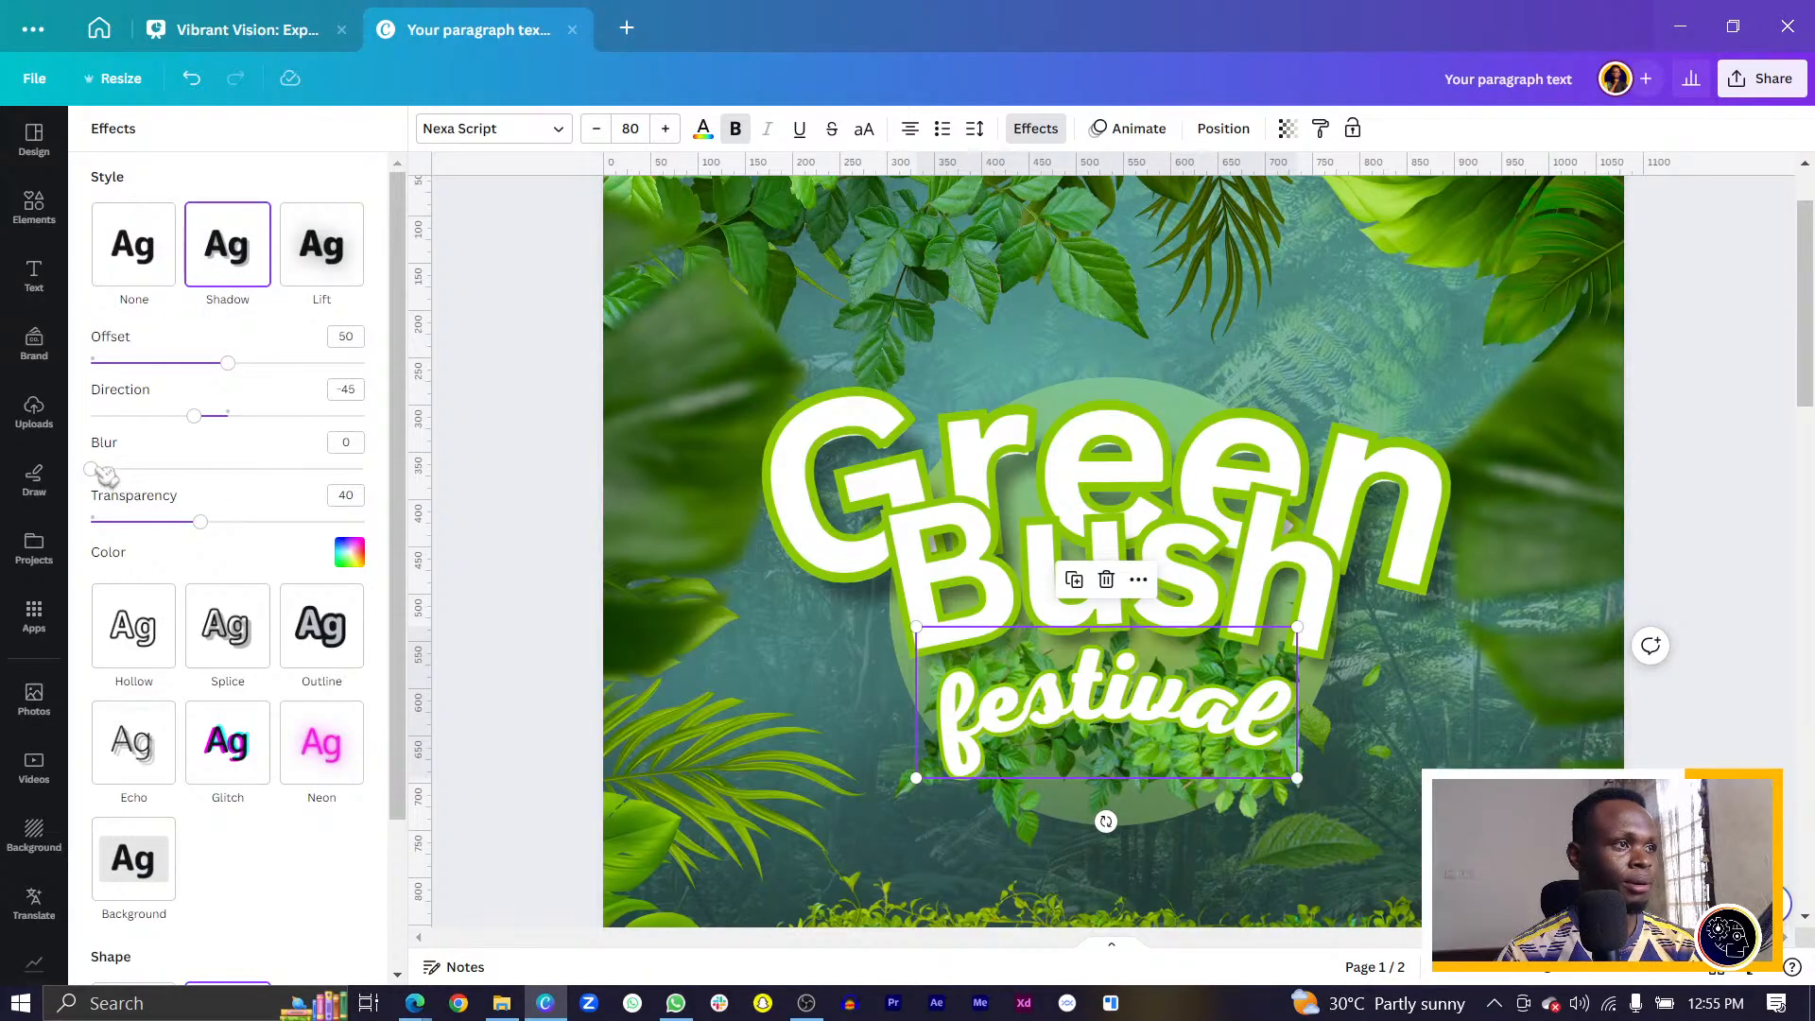
{"action": "left_click_drag", "start_coordinate": [100, 468], "coordinate": [196, 469]}
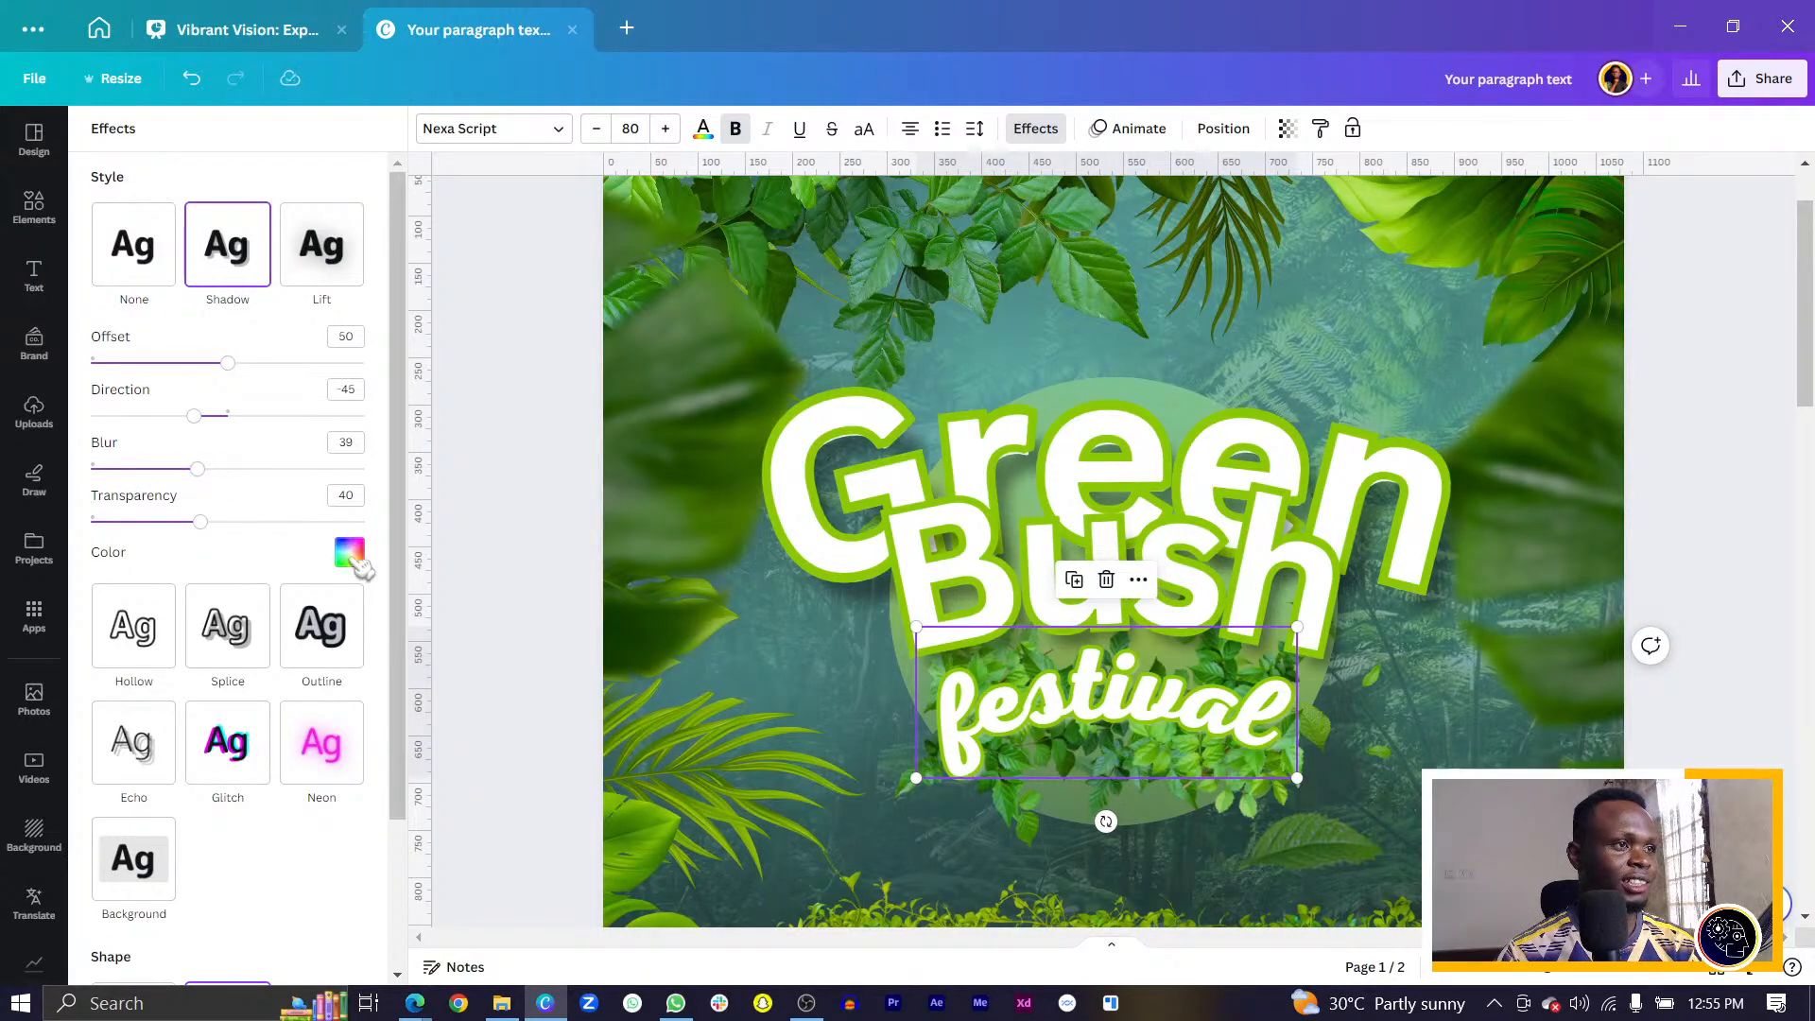
{"action": "left_click", "coordinate": [349, 552]}
{"action": "left_click", "coordinate": [151, 652]}
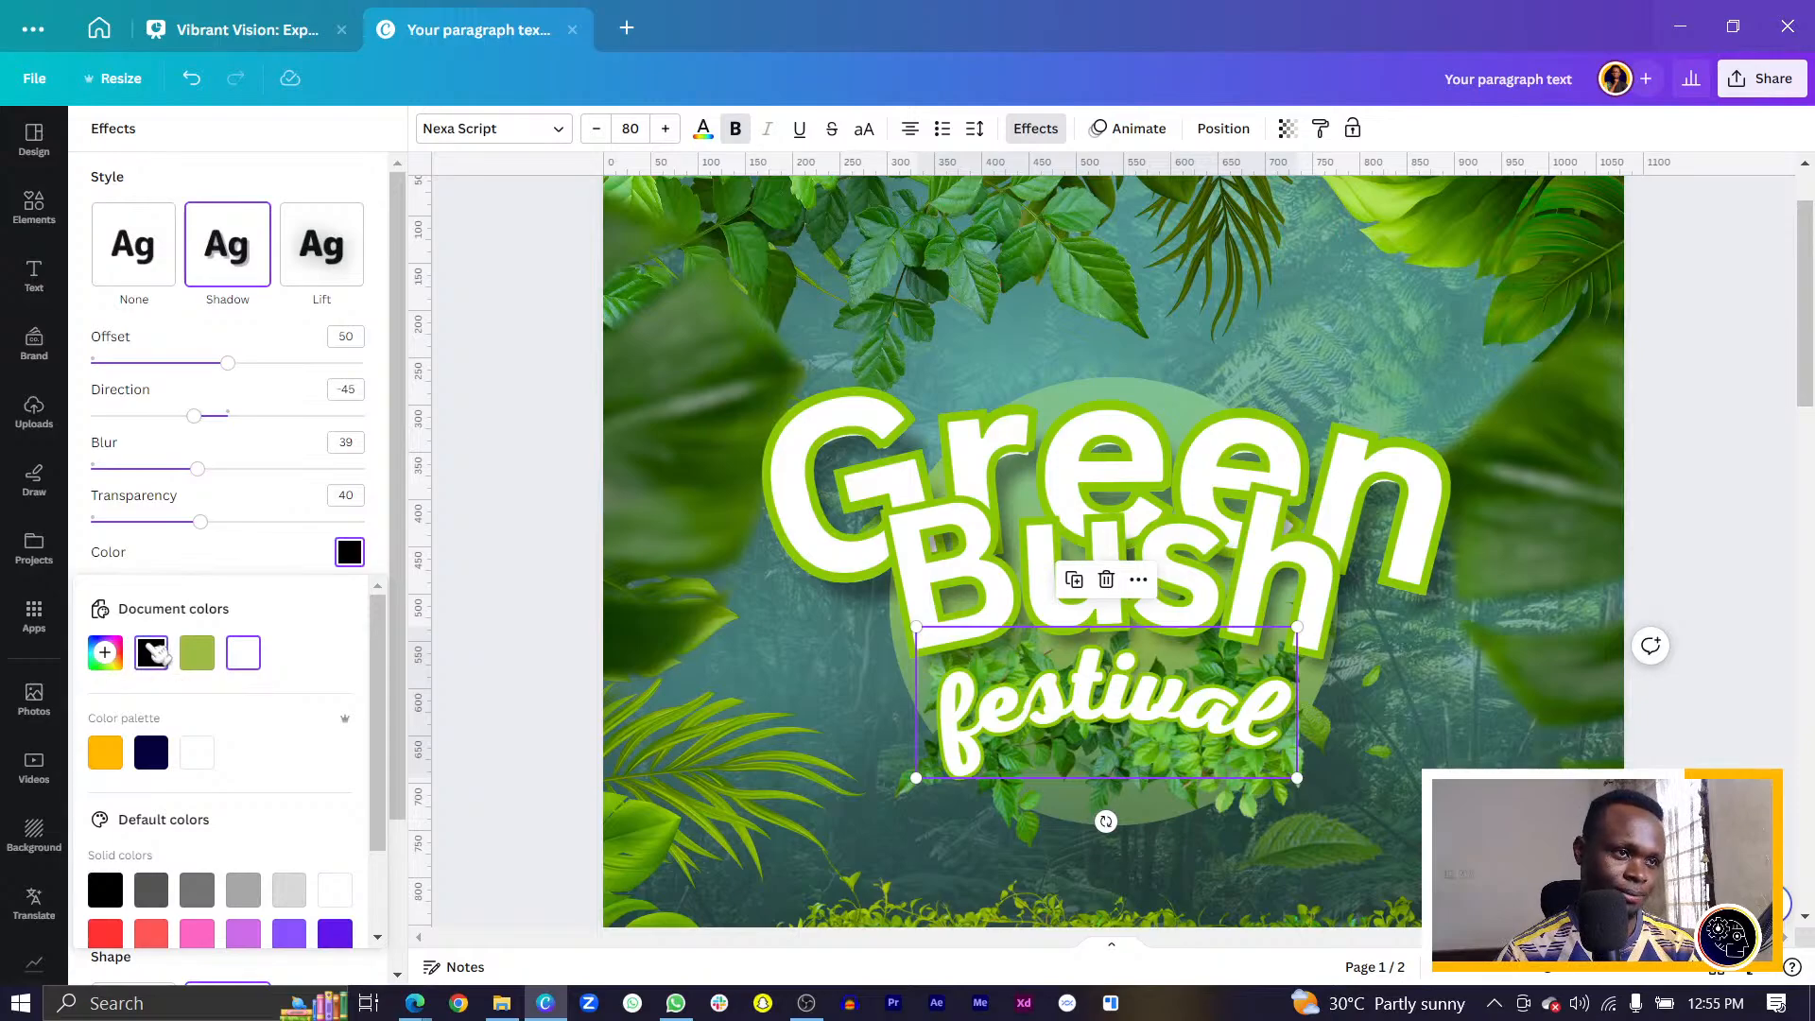
Increase the shadow offset of the lower "festival" copy to 79 and deselect the text.
{"action": "left_click_drag", "start_coordinate": [228, 365], "coordinate": [302, 367]}
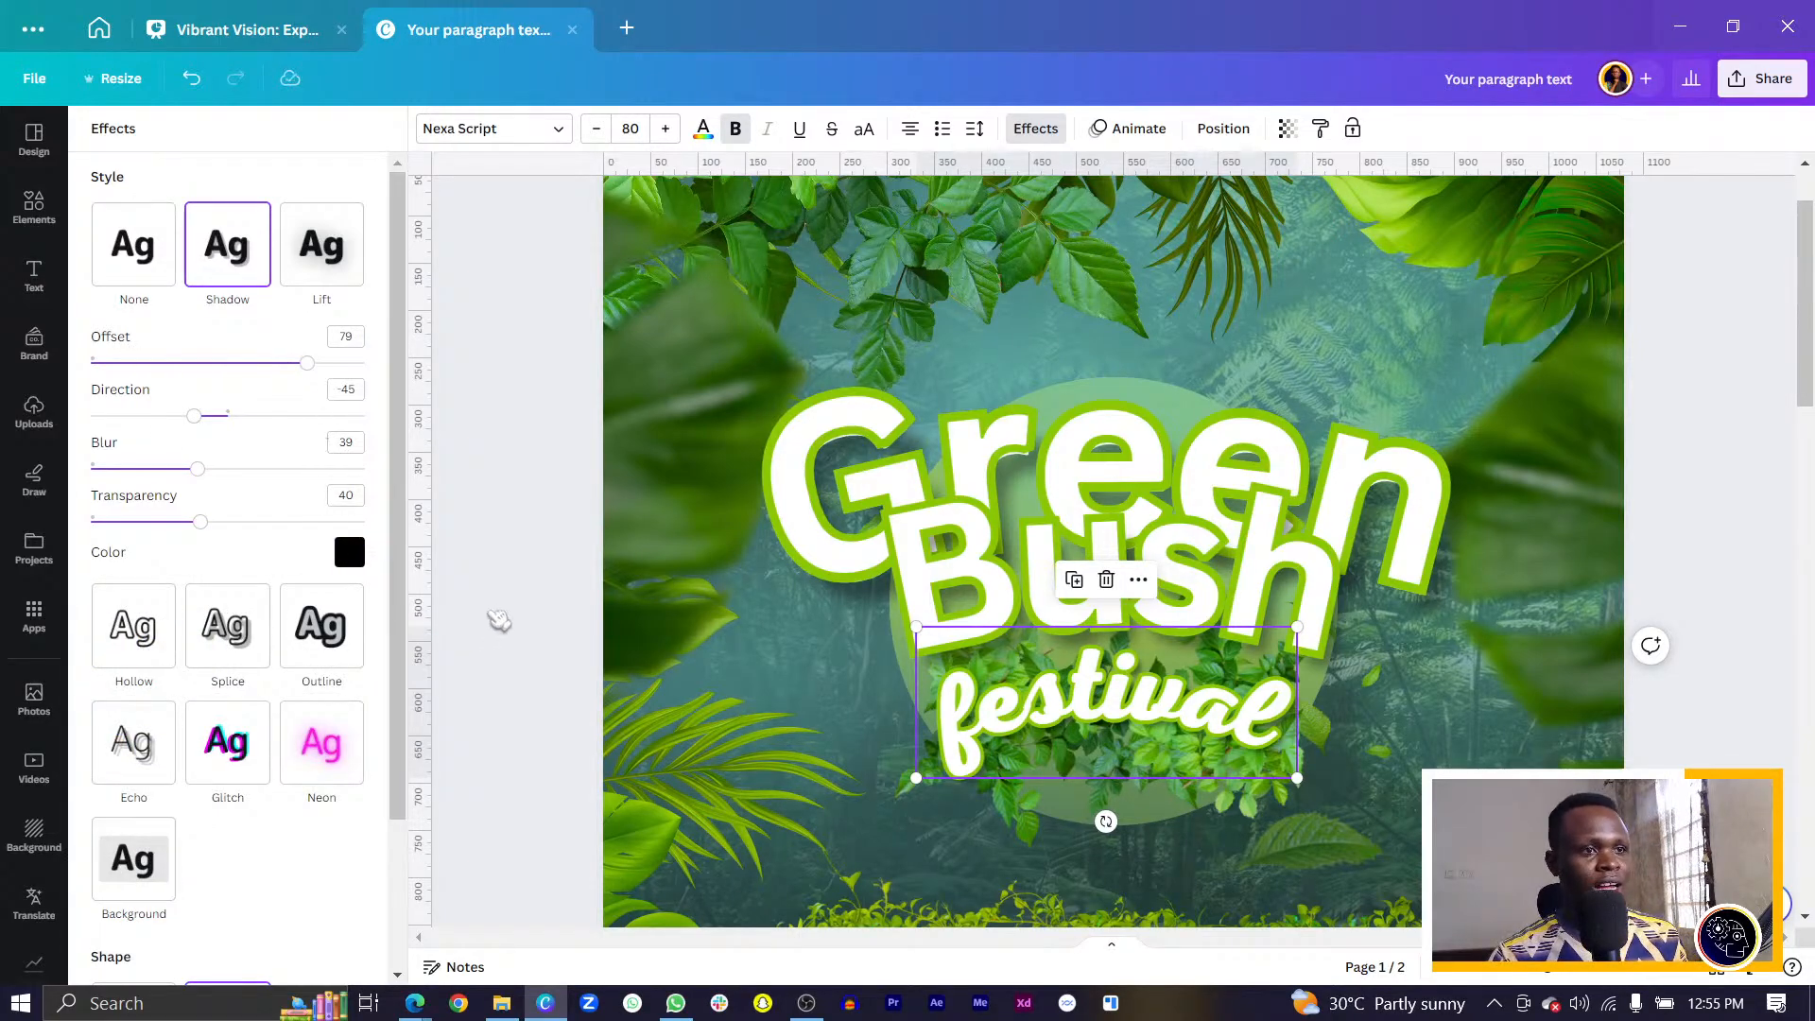
{"action": "left_click", "coordinate": [1098, 718]}
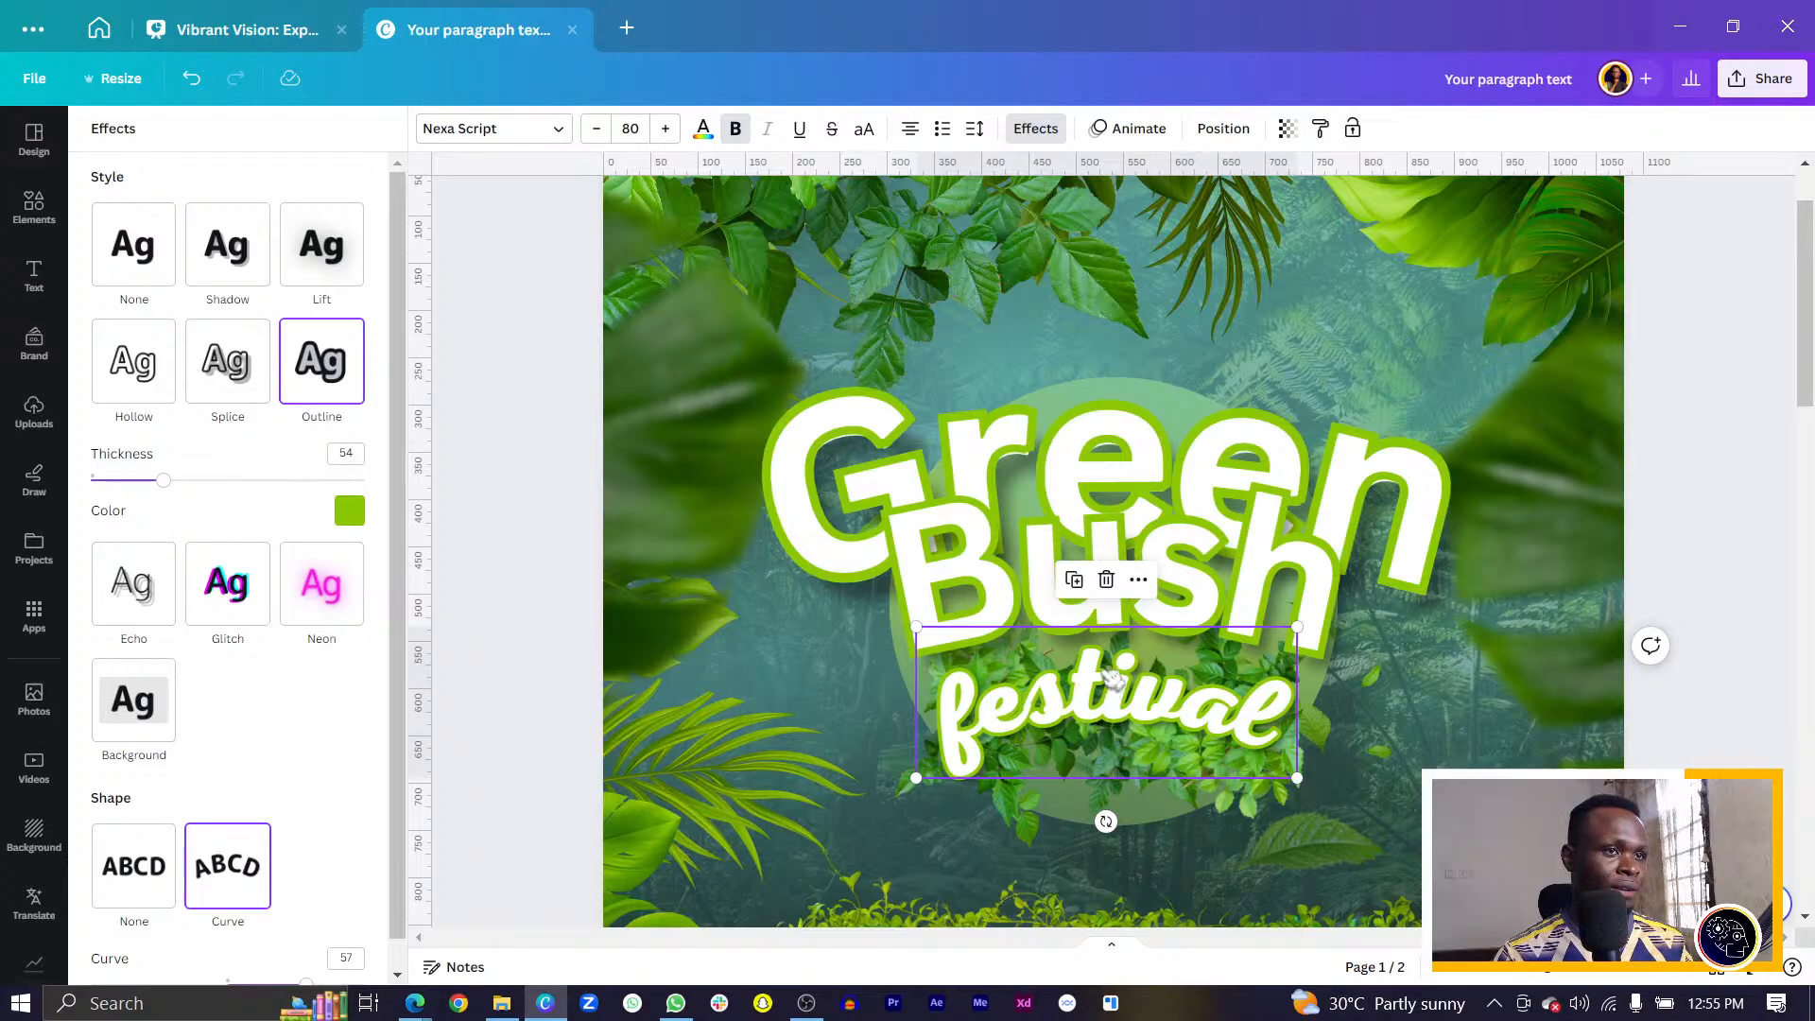
{"action": "left_click", "coordinate": [535, 721]}
{"action": "key", "text": "ctrl+minus"}
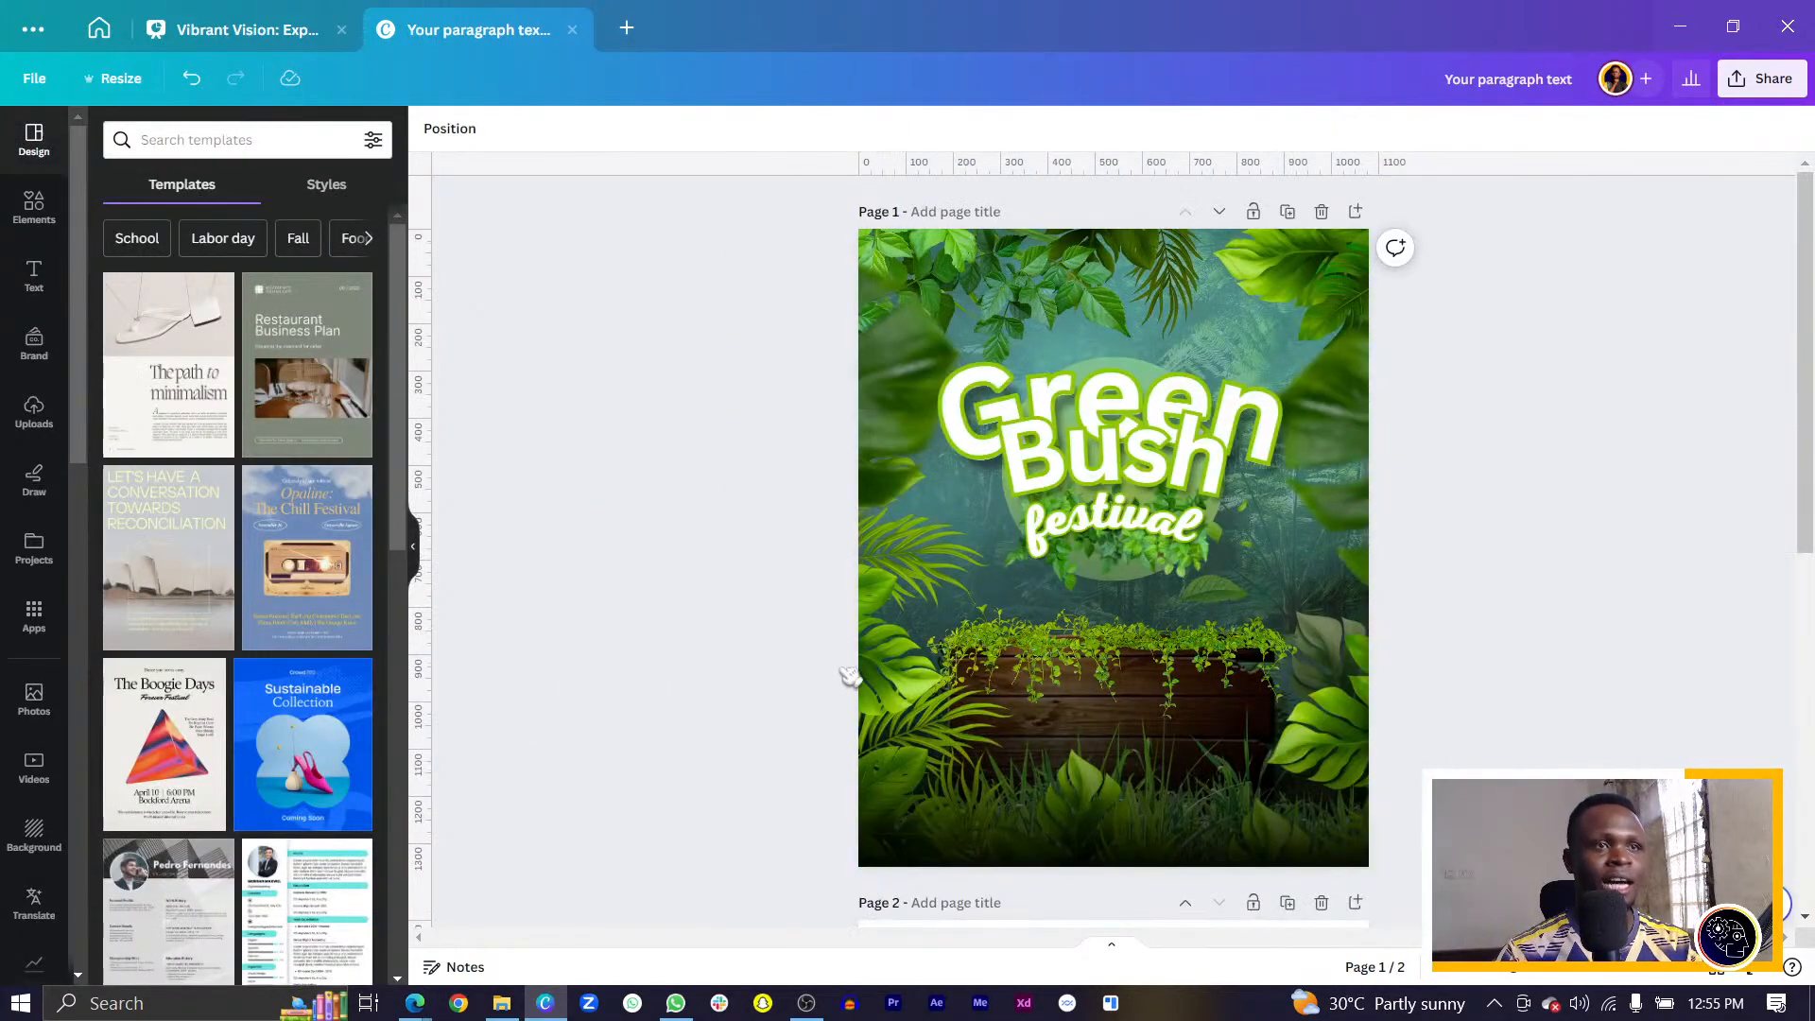
Select the title elements together and scale them down slightly.
{"action": "left_click_drag", "start_coordinate": [849, 675], "coordinate": [1317, 489]}
{"action": "left_click_drag", "start_coordinate": [881, 435], "coordinate": [885, 445]}
{"action": "left_click", "coordinate": [656, 789]}
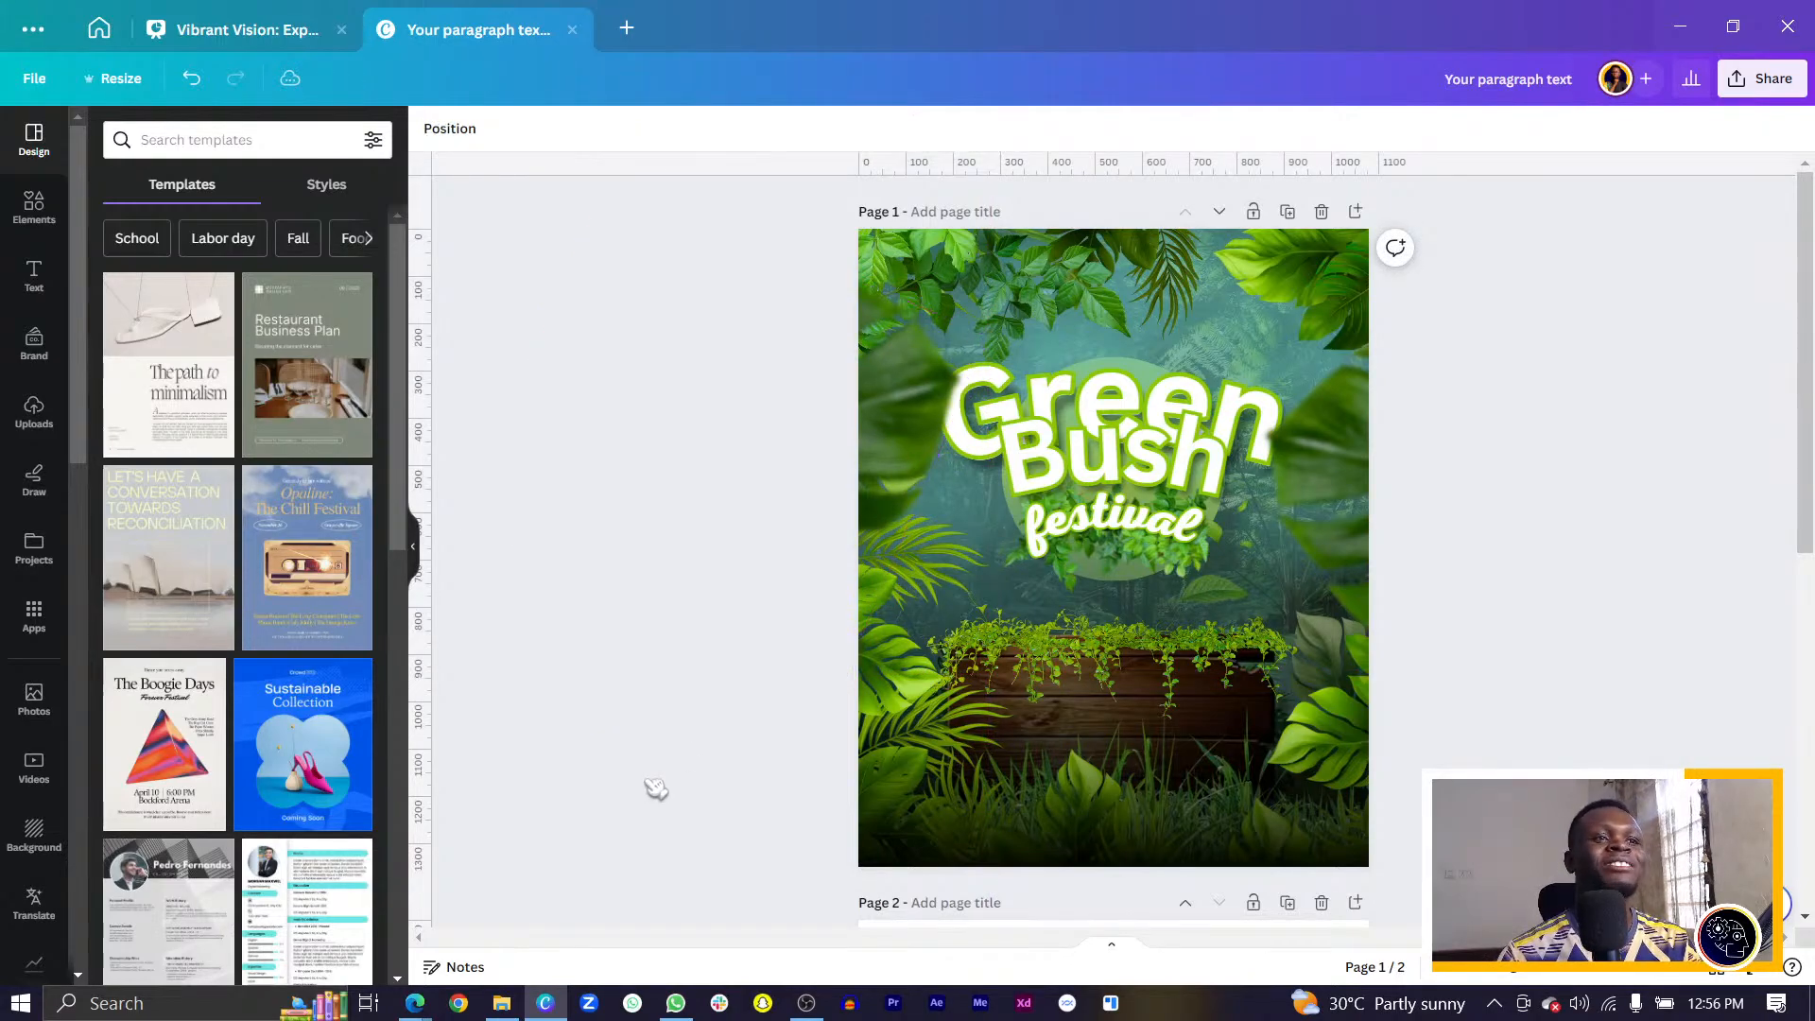
Add a new text box over the wooden planter on page 1.
{"action": "scroll", "coordinate": [724, 749], "scroll_direction": "up", "scroll_amount": 2}
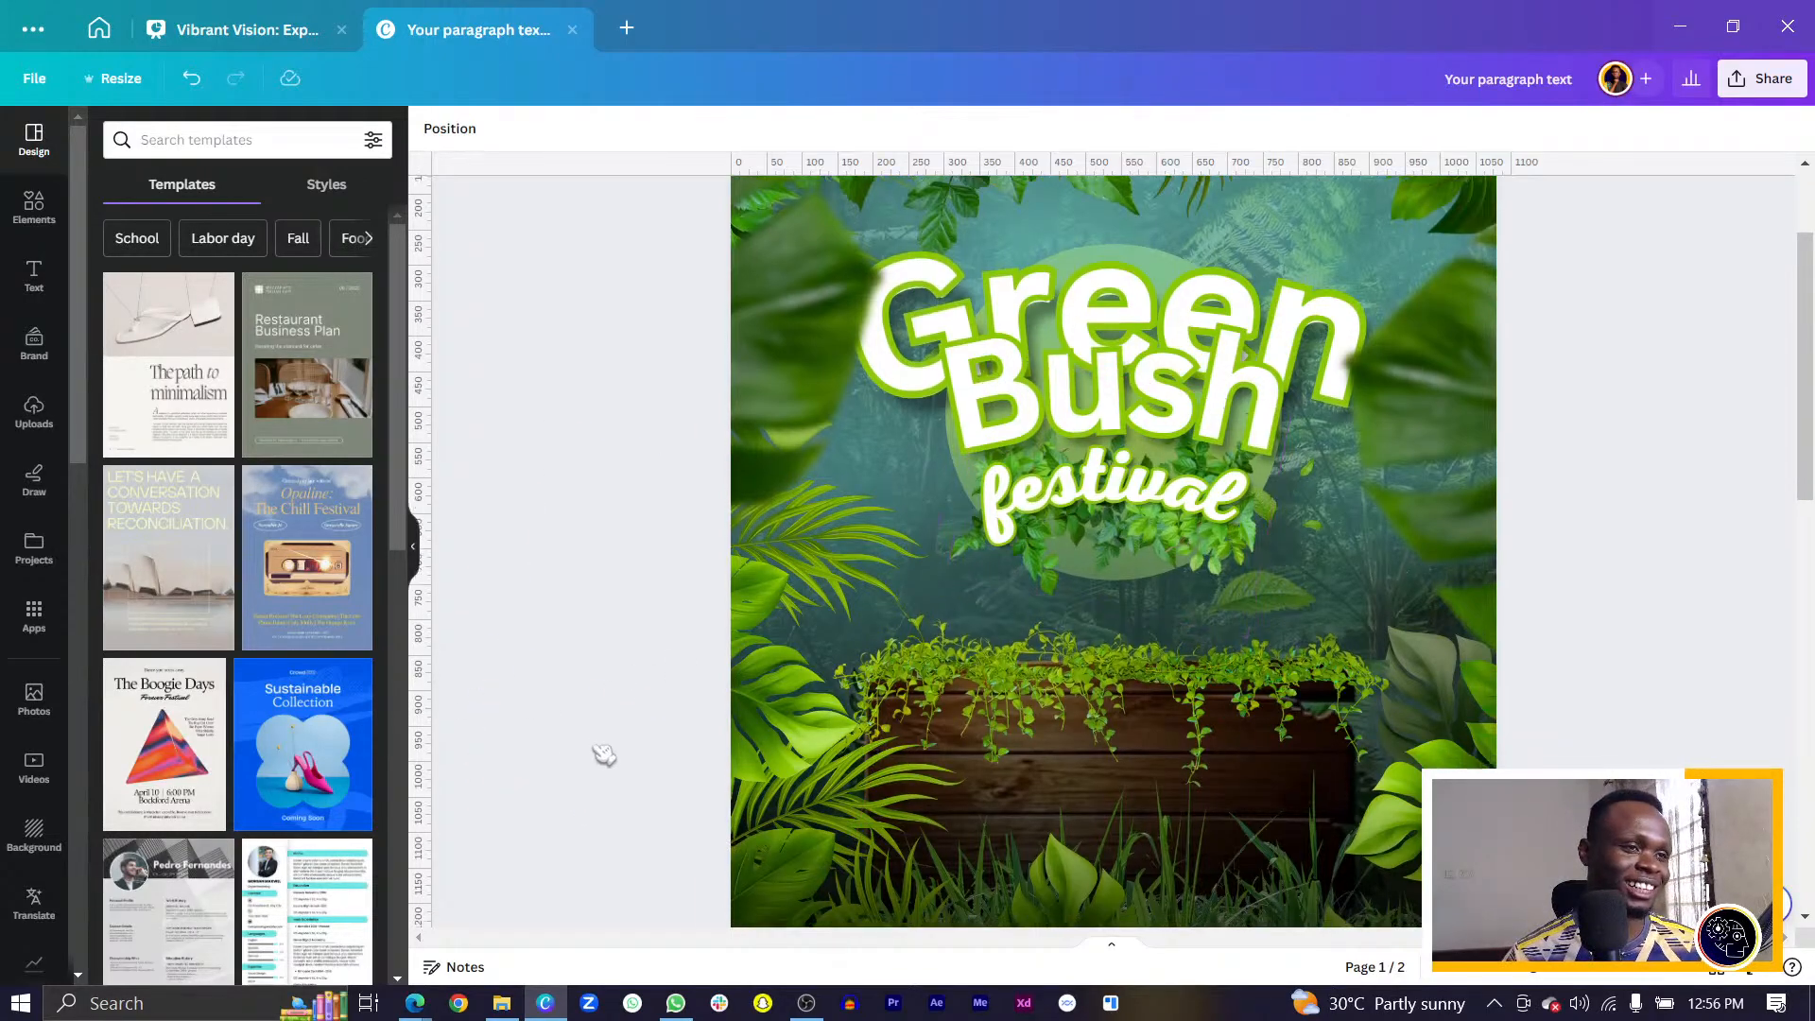
{"action": "scroll", "coordinate": [661, 738], "scroll_direction": "down", "scroll_amount": 4}
{"action": "scroll", "coordinate": [703, 718], "scroll_direction": "up", "scroll_amount": 3}
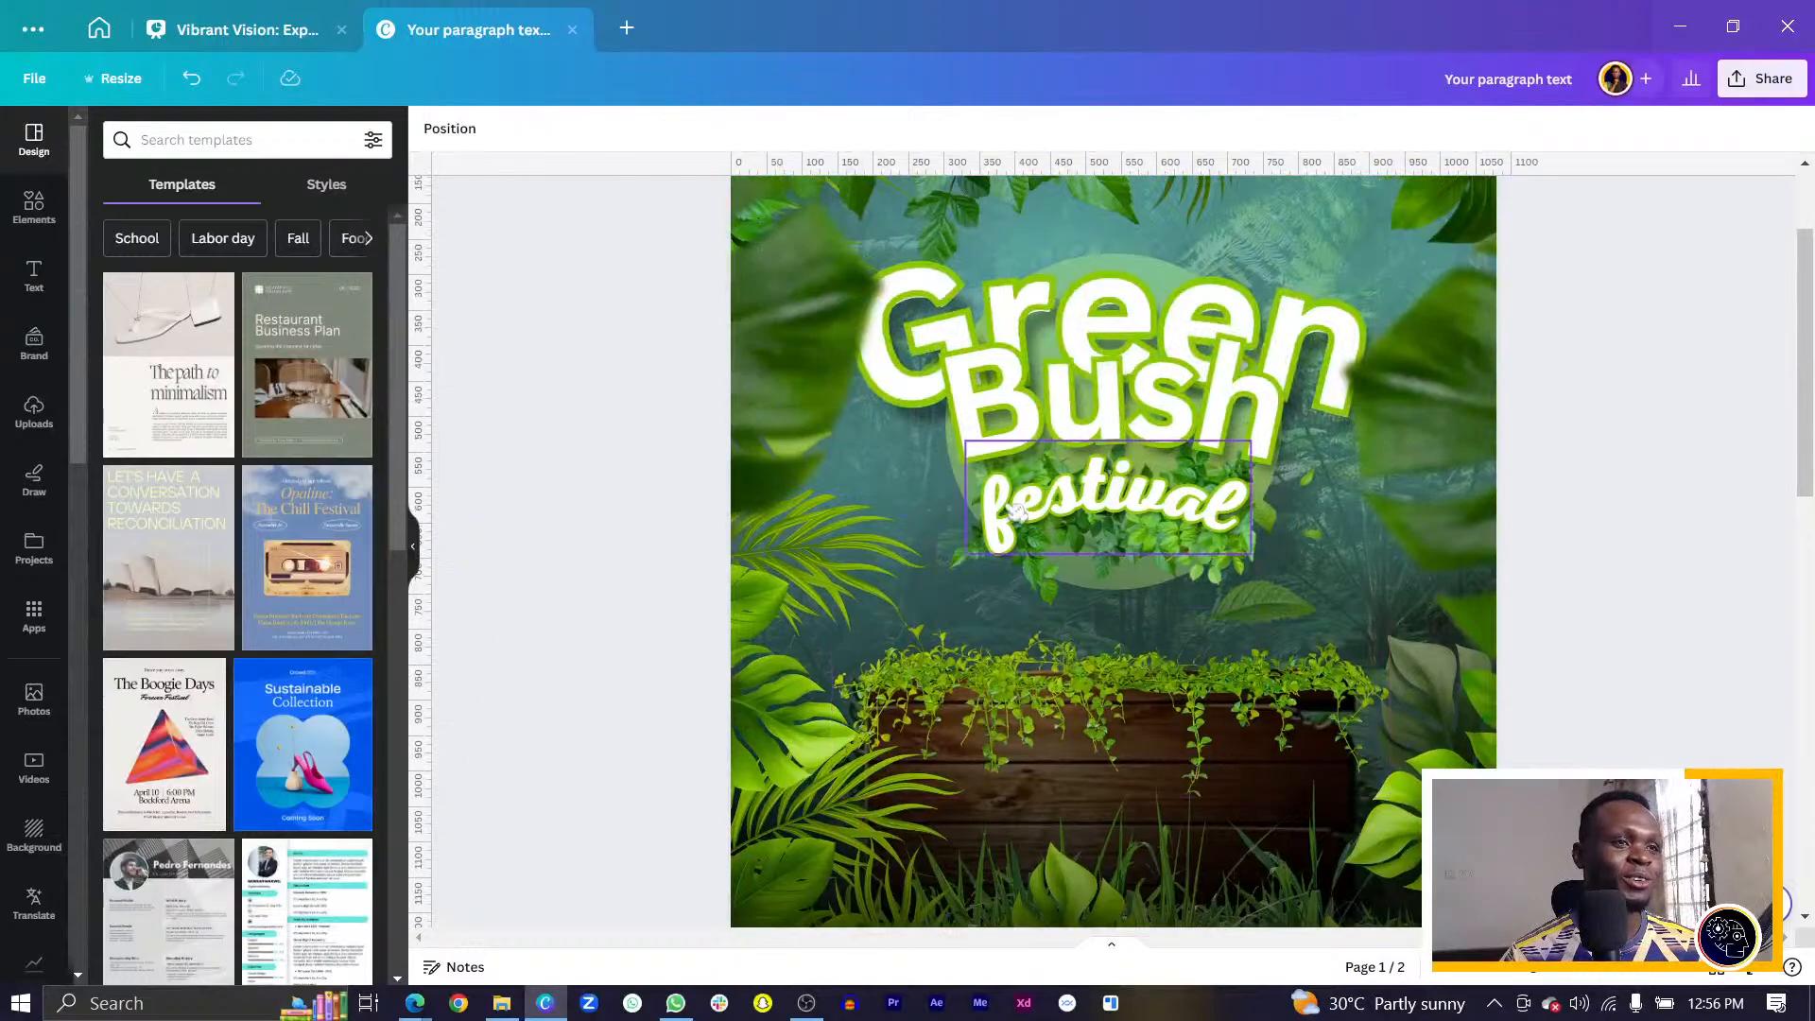
{"action": "scroll", "coordinate": [1011, 648], "scroll_direction": "down", "scroll_amount": 3}
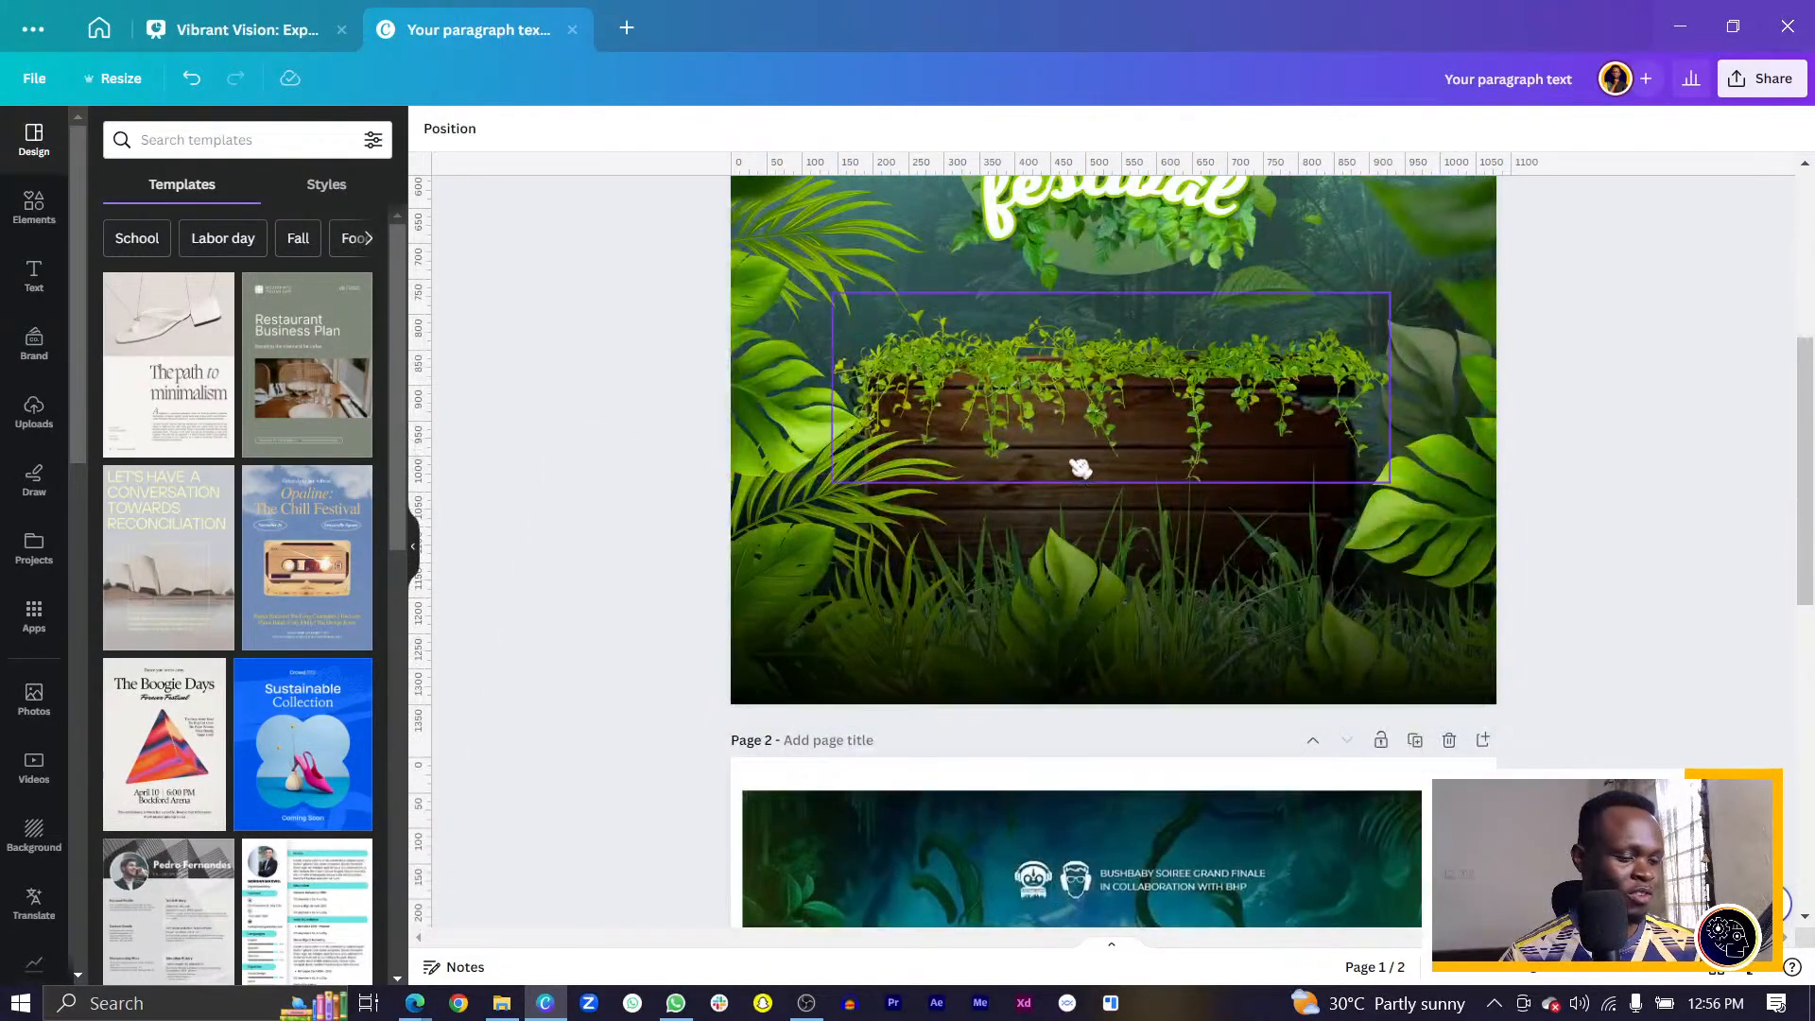
{"action": "key", "text": "t"}
{"action": "left_click_drag", "start_coordinate": [1131, 480], "coordinate": [1037, 526]}
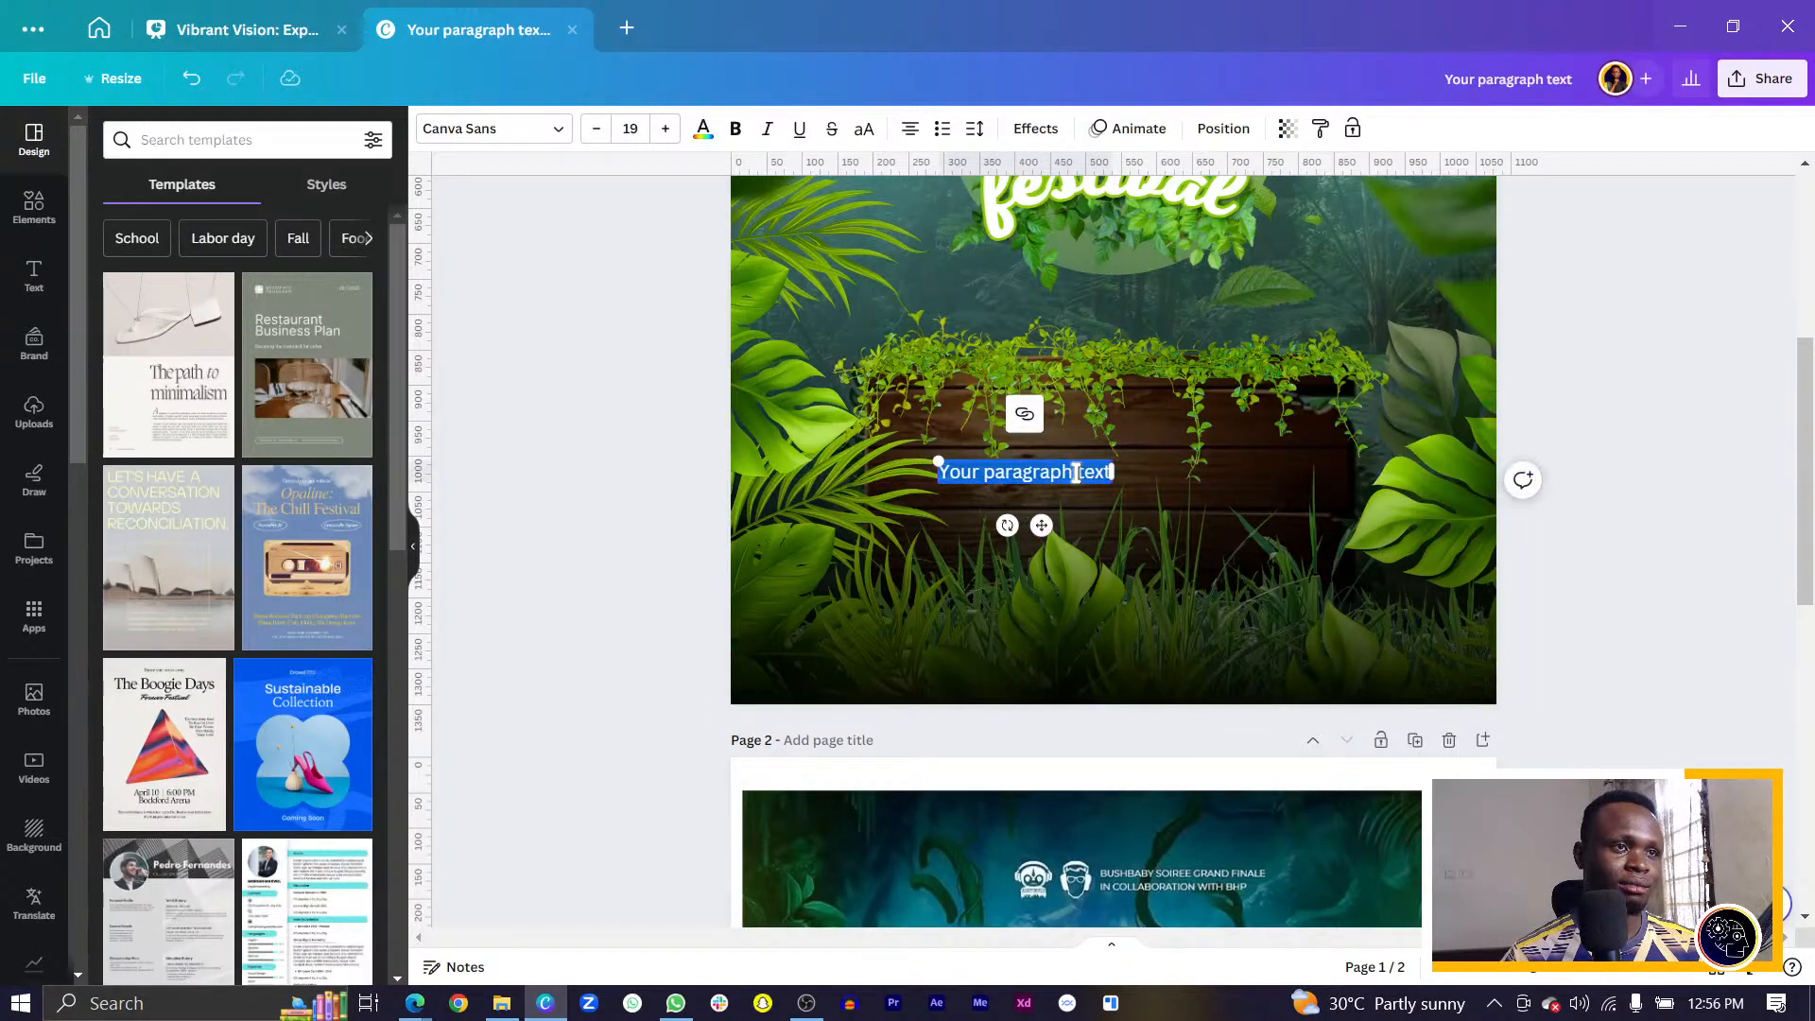
Check the date line on the page 2 reference and replace the placeholder text on the planter with "29th Sept 2023".
{"action": "scroll", "coordinate": [1094, 506], "scroll_direction": "down", "scroll_amount": 6}
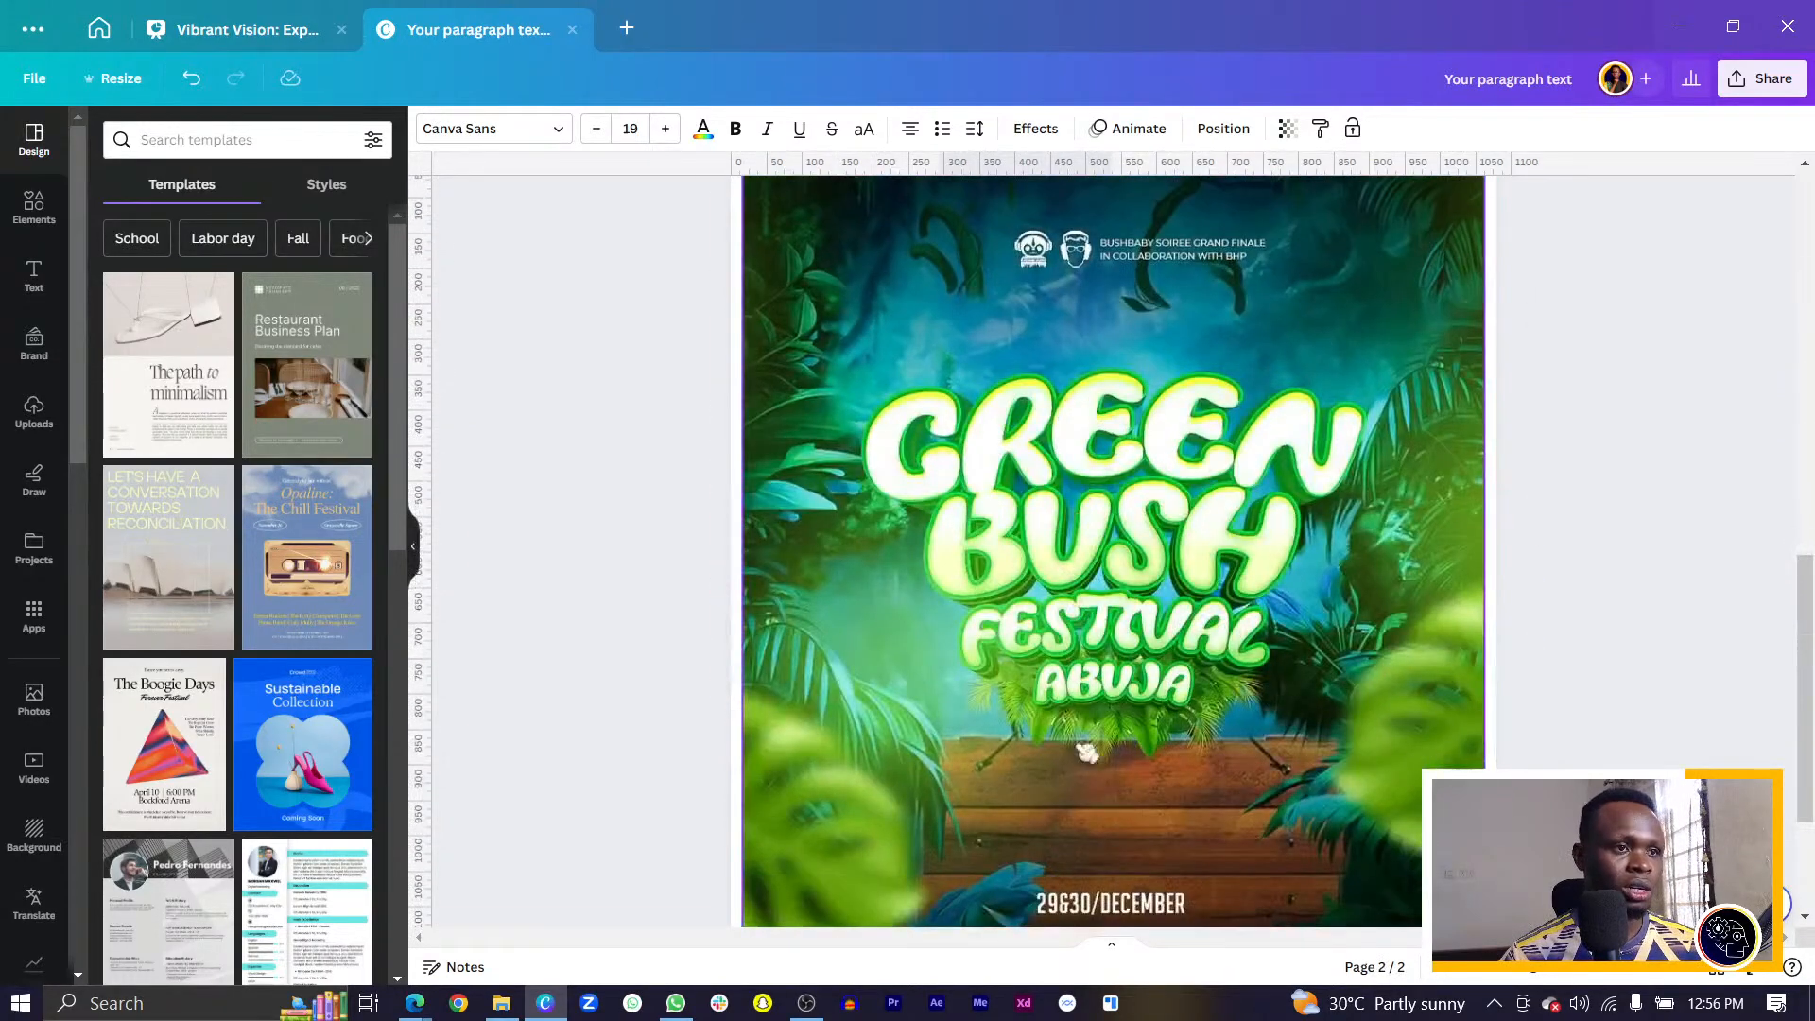
{"action": "scroll", "coordinate": [1104, 791], "scroll_direction": "down", "scroll_amount": 3}
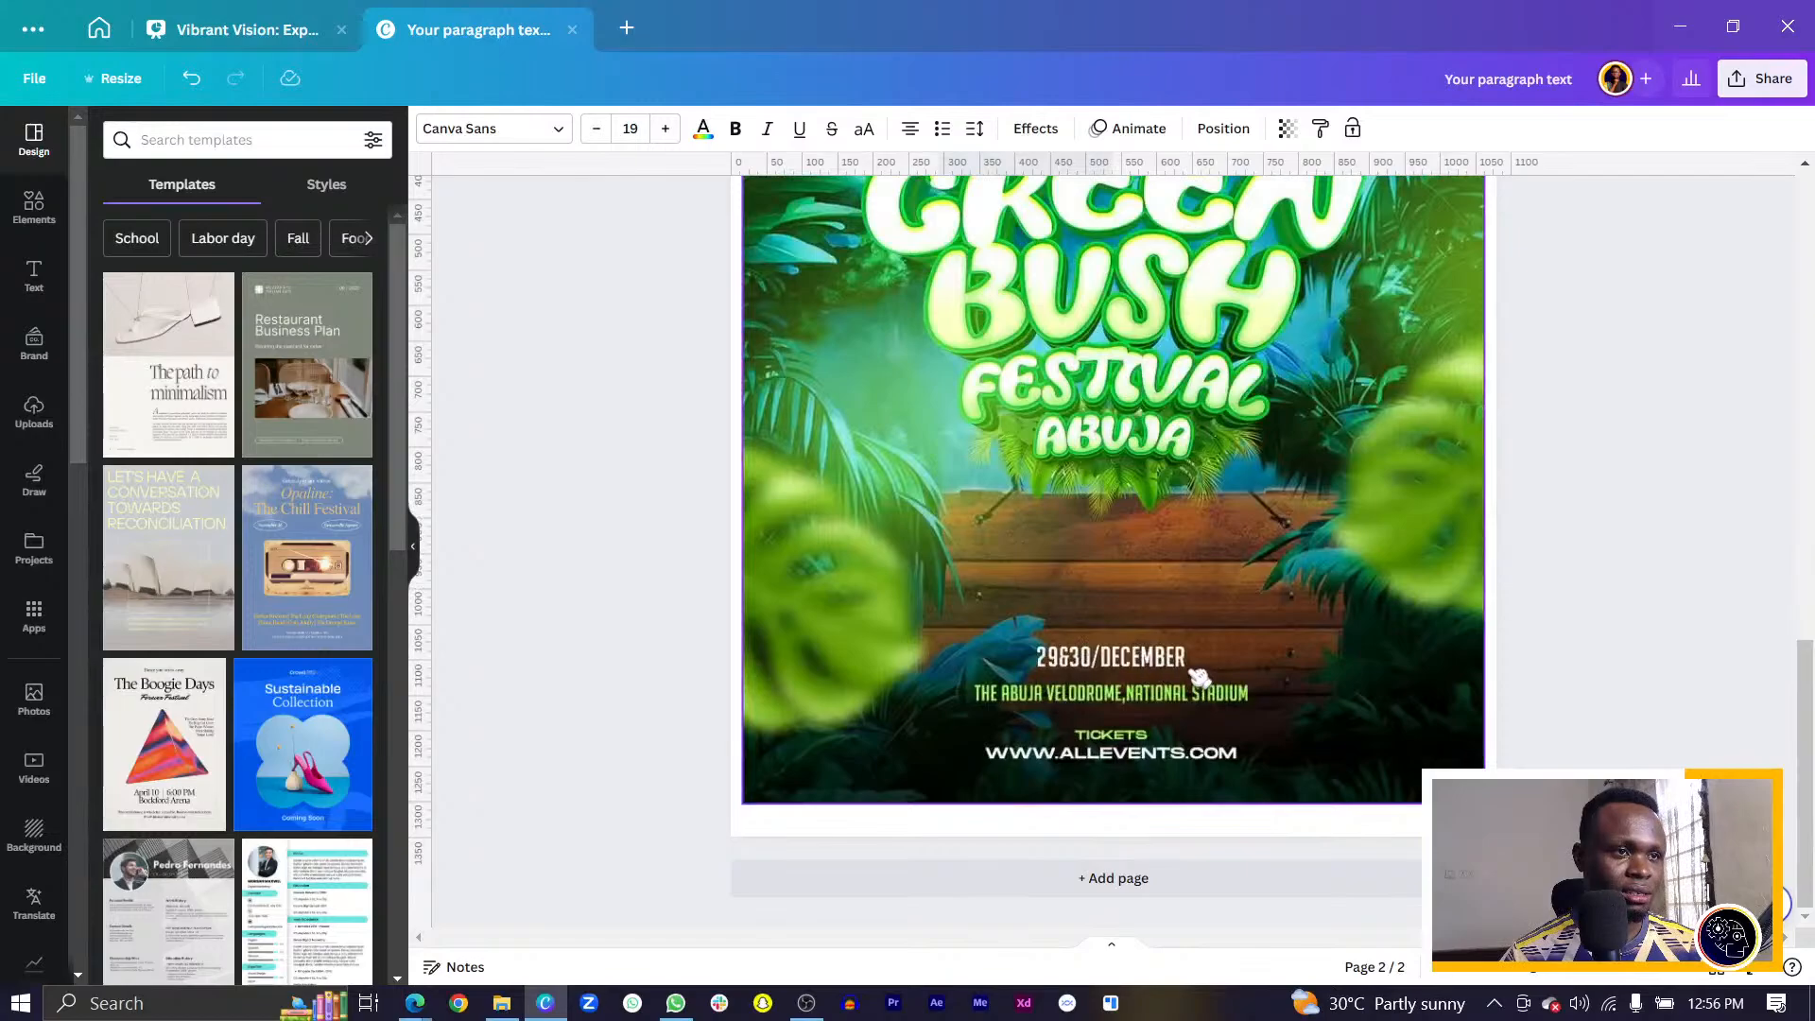
{"action": "scroll", "coordinate": [1198, 677], "scroll_direction": "up", "scroll_amount": 9}
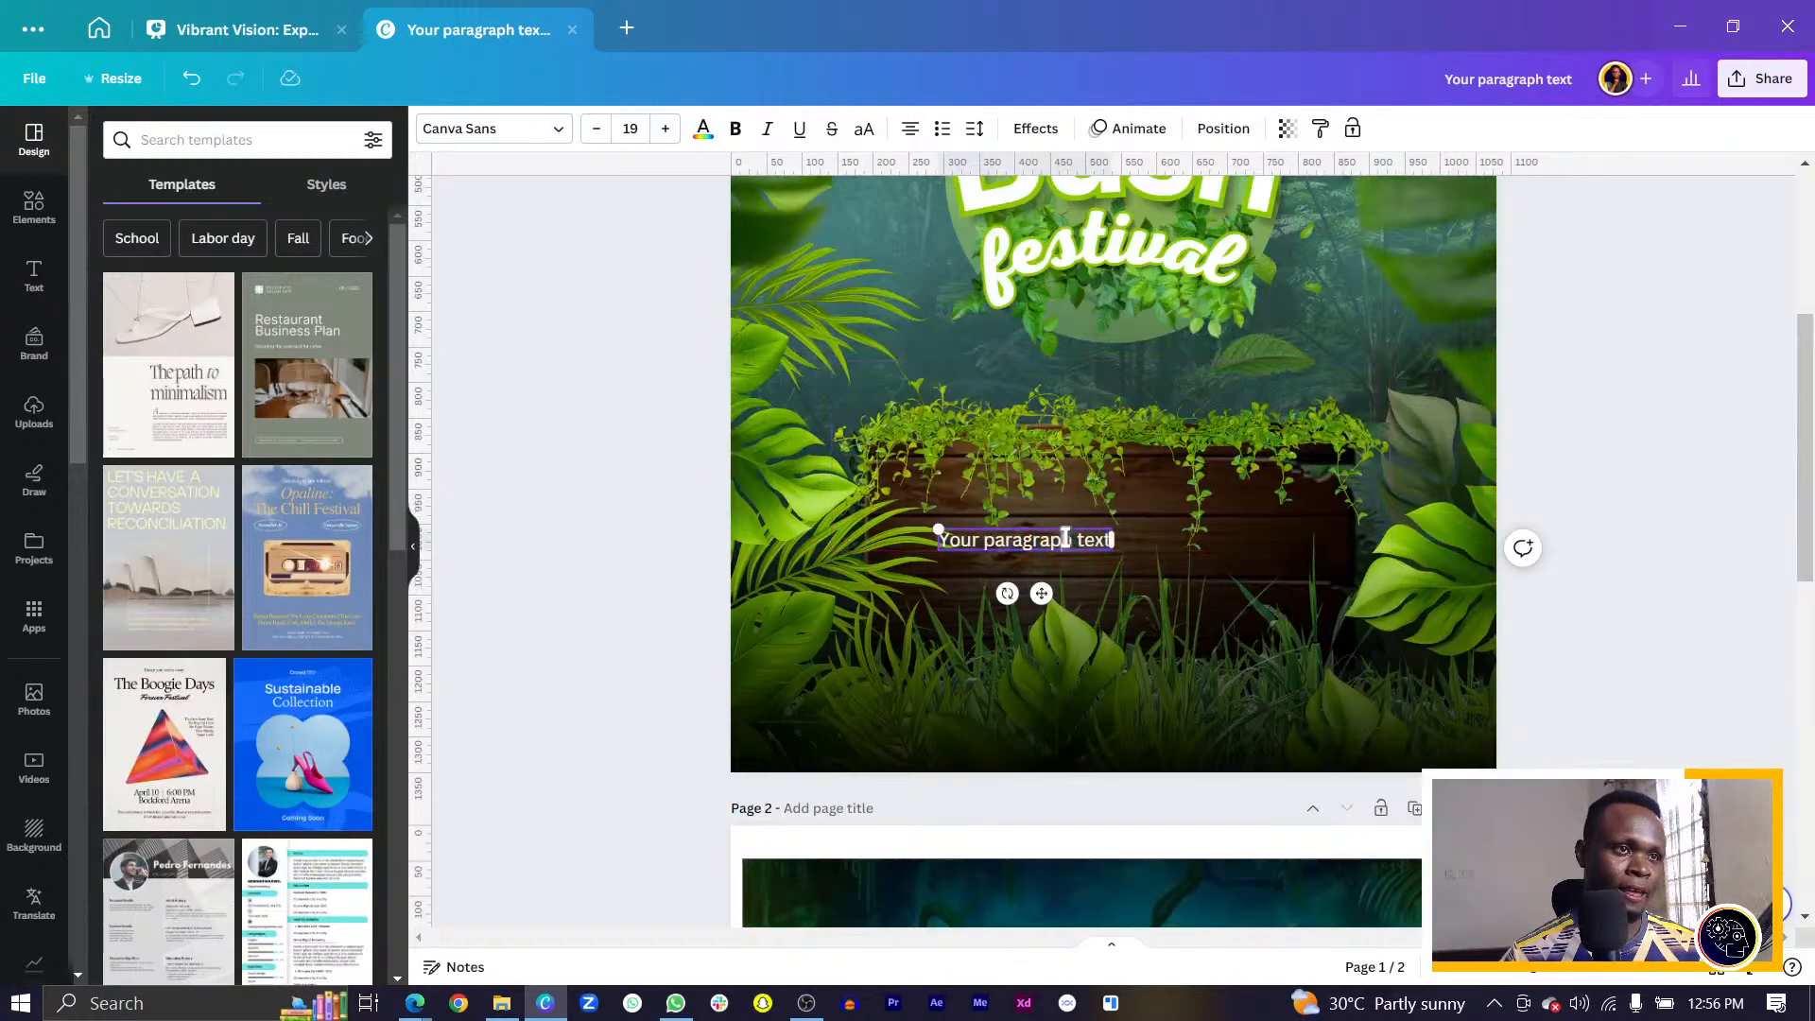
{"action": "double_click", "coordinate": [1065, 538]}
{"action": "type", "text": "29"}
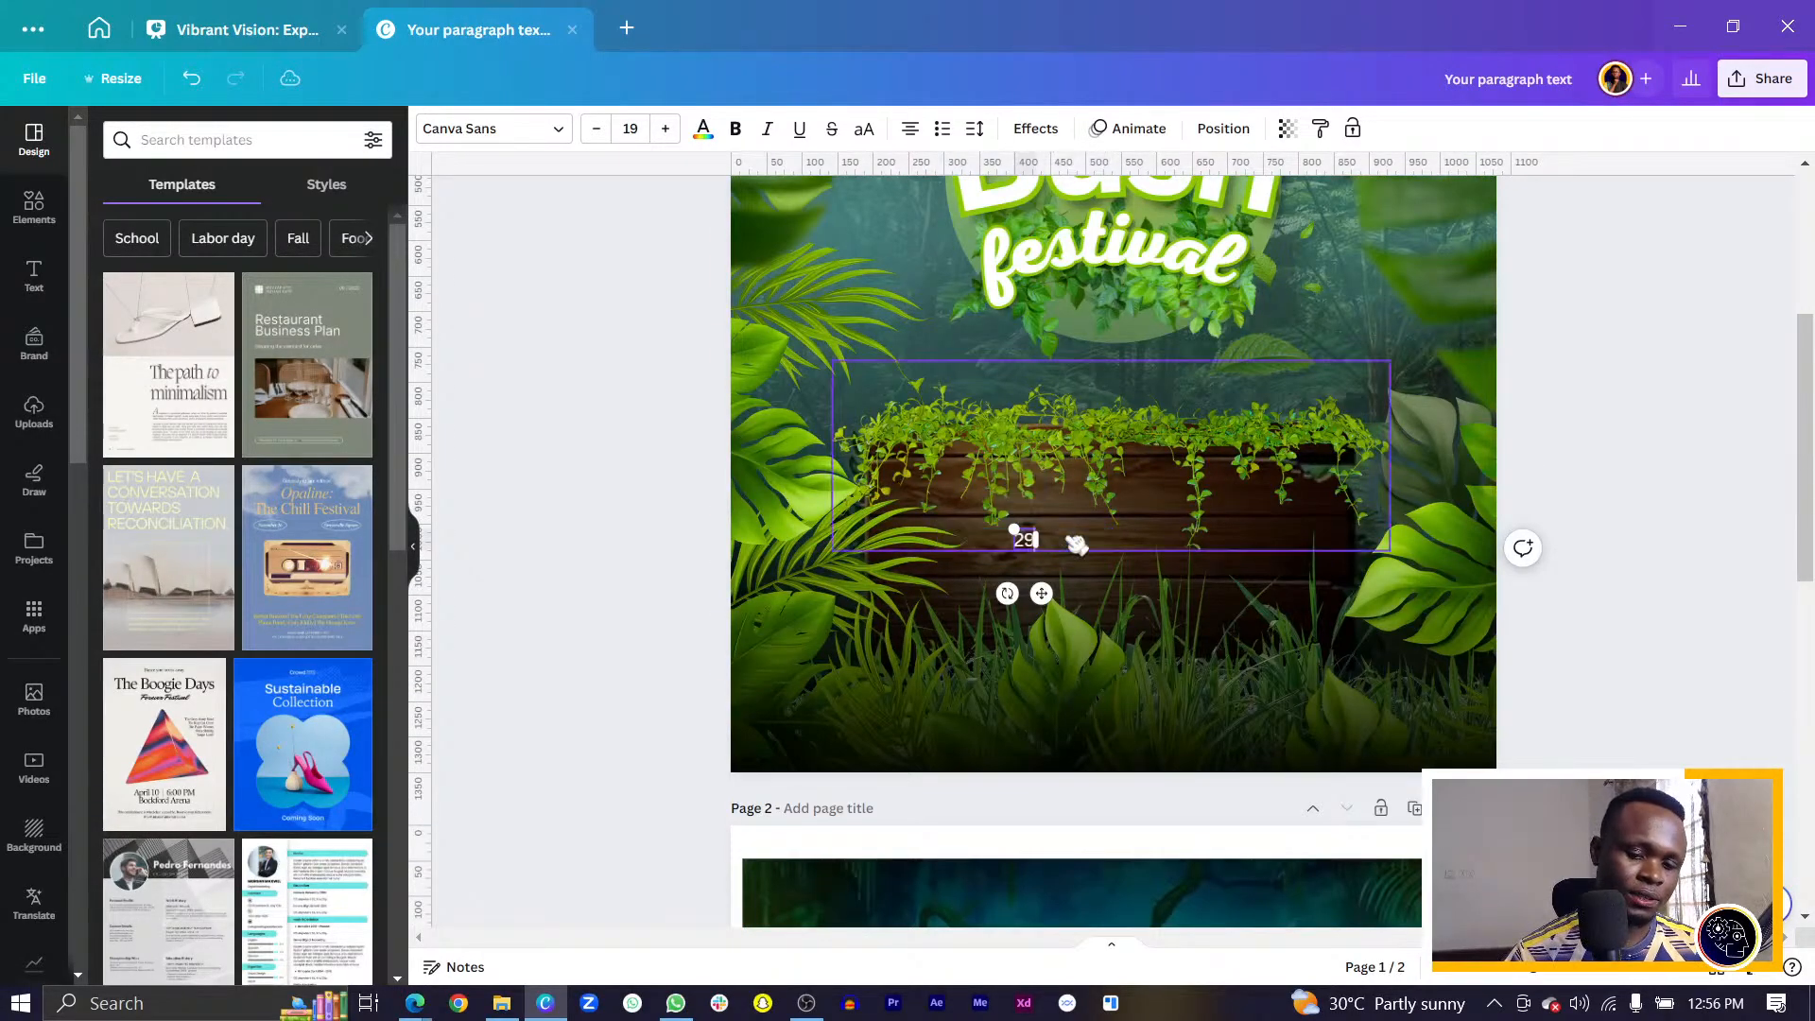
{"action": "type", "text": "th"}
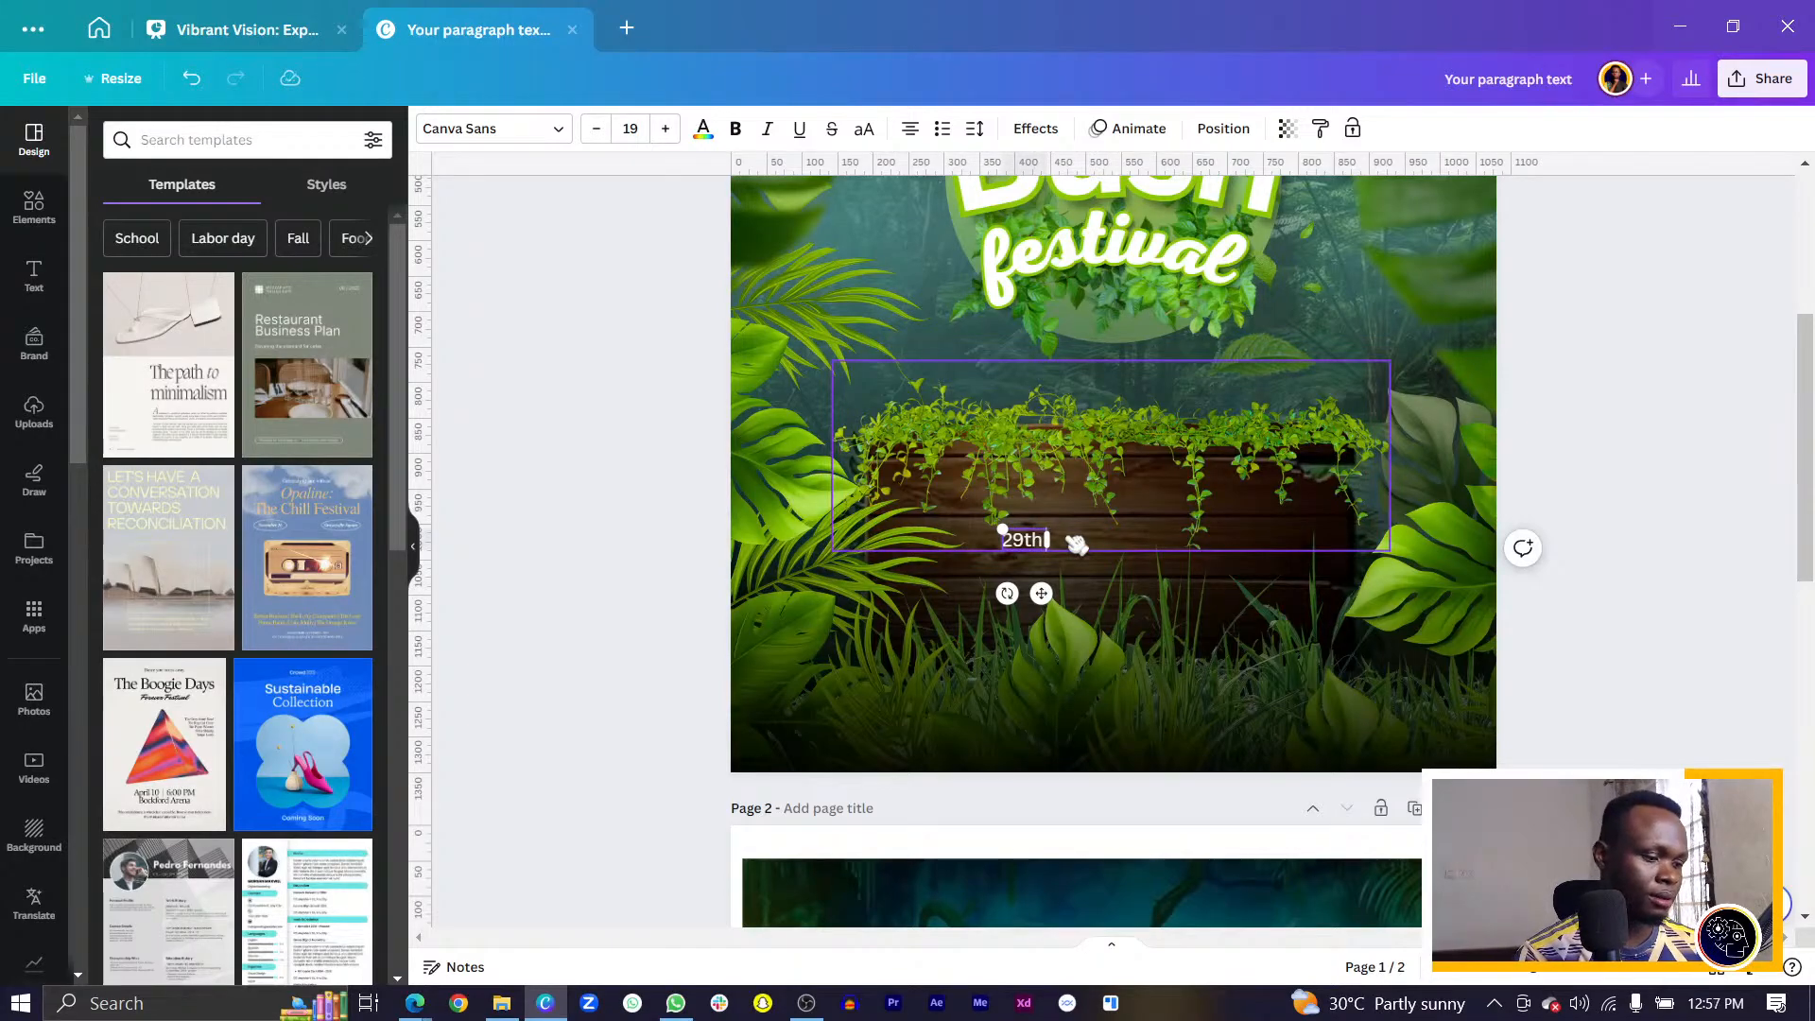
{"action": "type", "text": " Sept"}
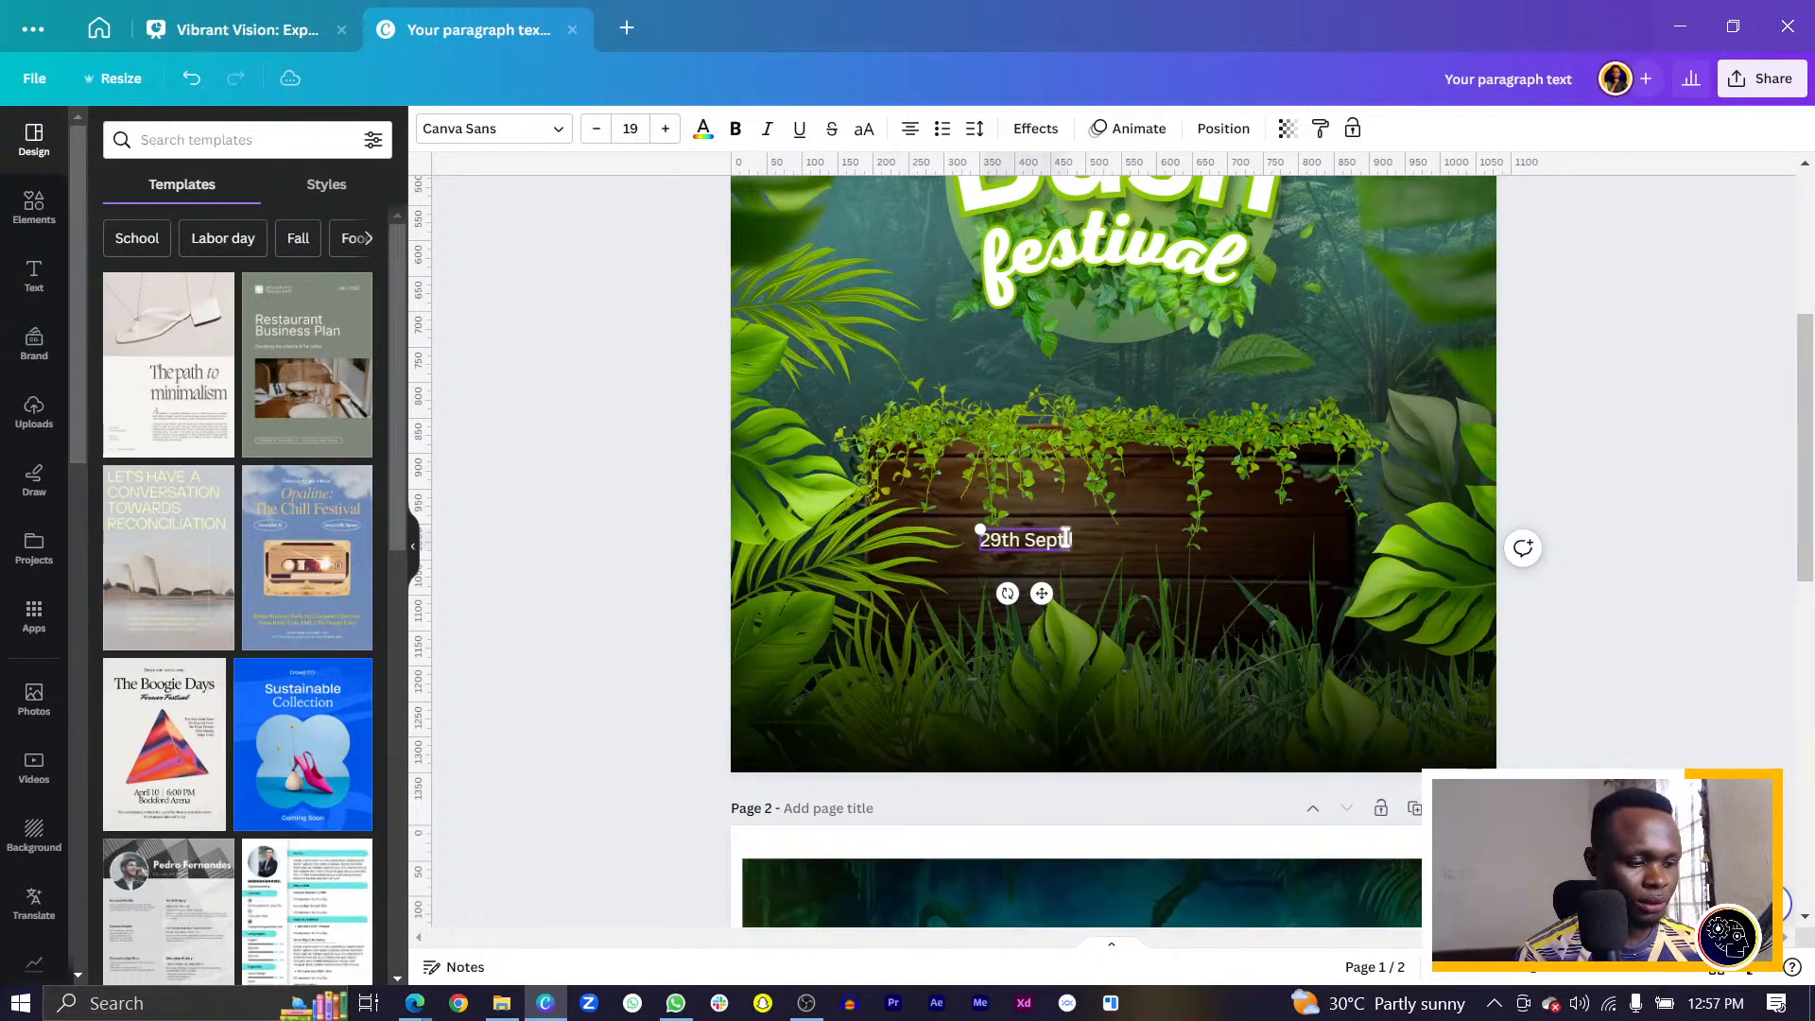
{"action": "type", "text": " 2023"}
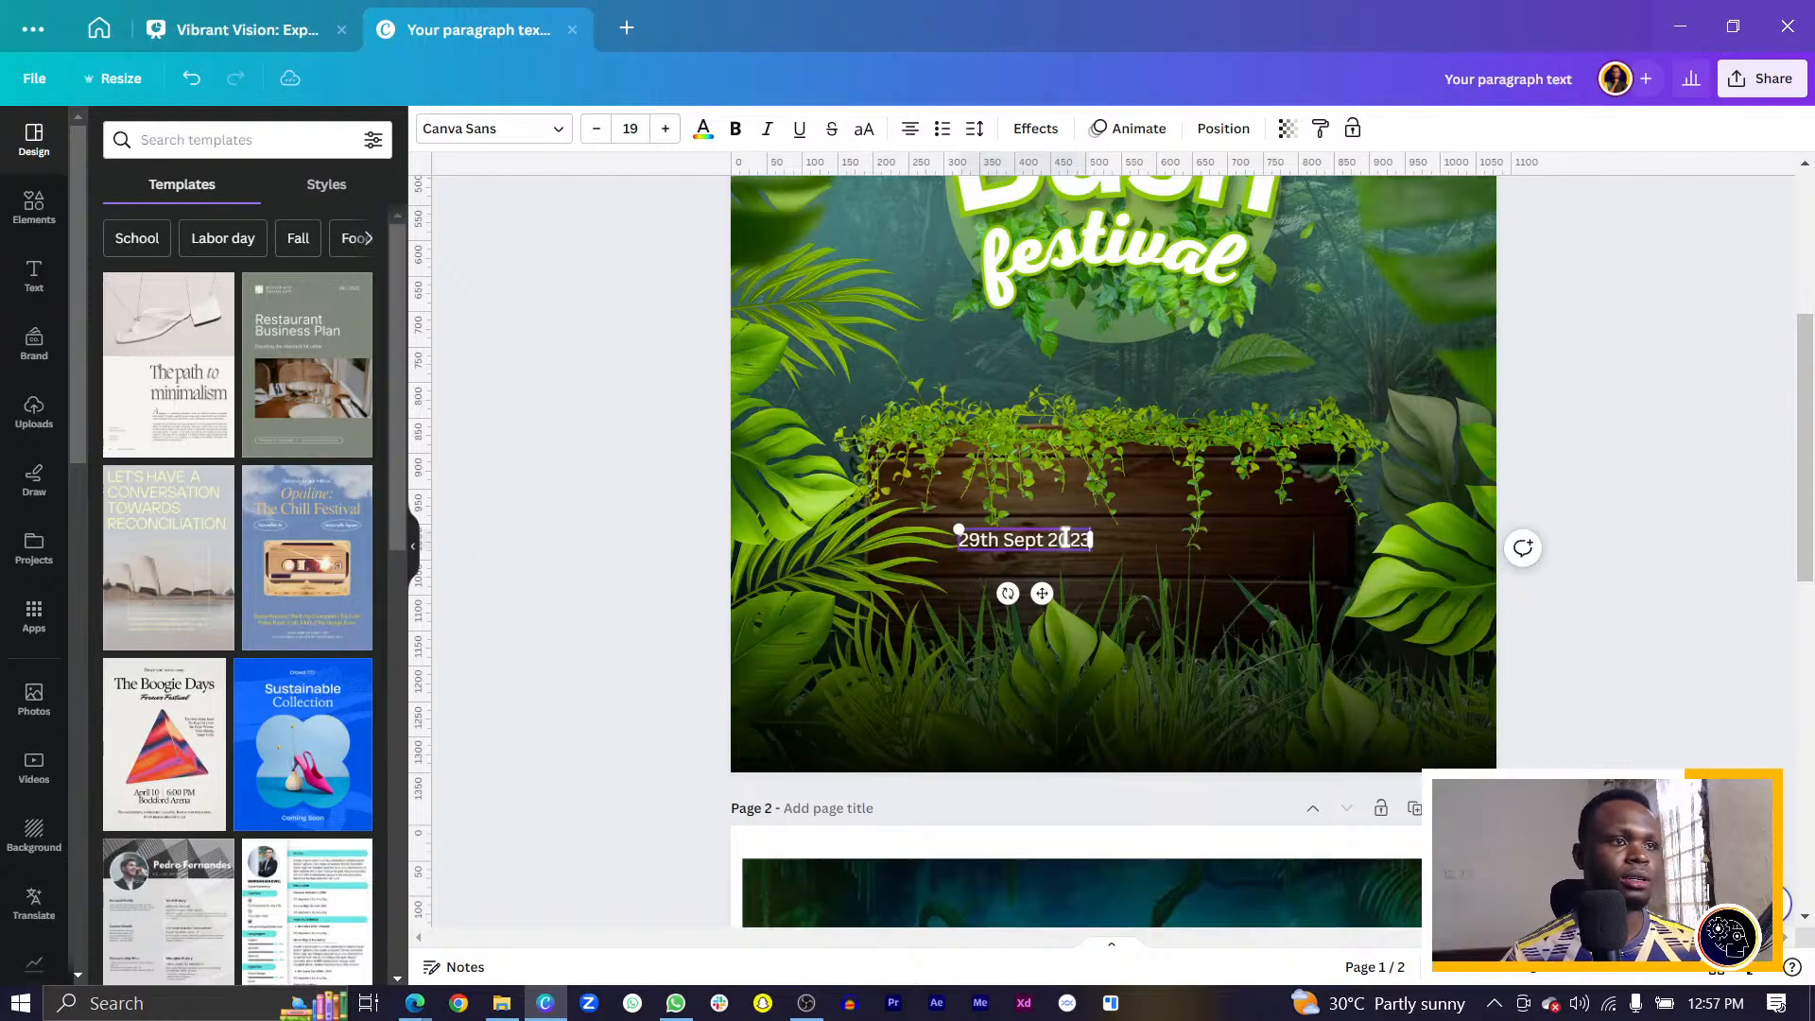
Make the date text bold in Canva Sans and enlarge it to font size 38.5.
{"action": "left_click_drag", "start_coordinate": [963, 529], "coordinate": [1144, 569]}
{"action": "left_click", "coordinate": [1054, 545]}
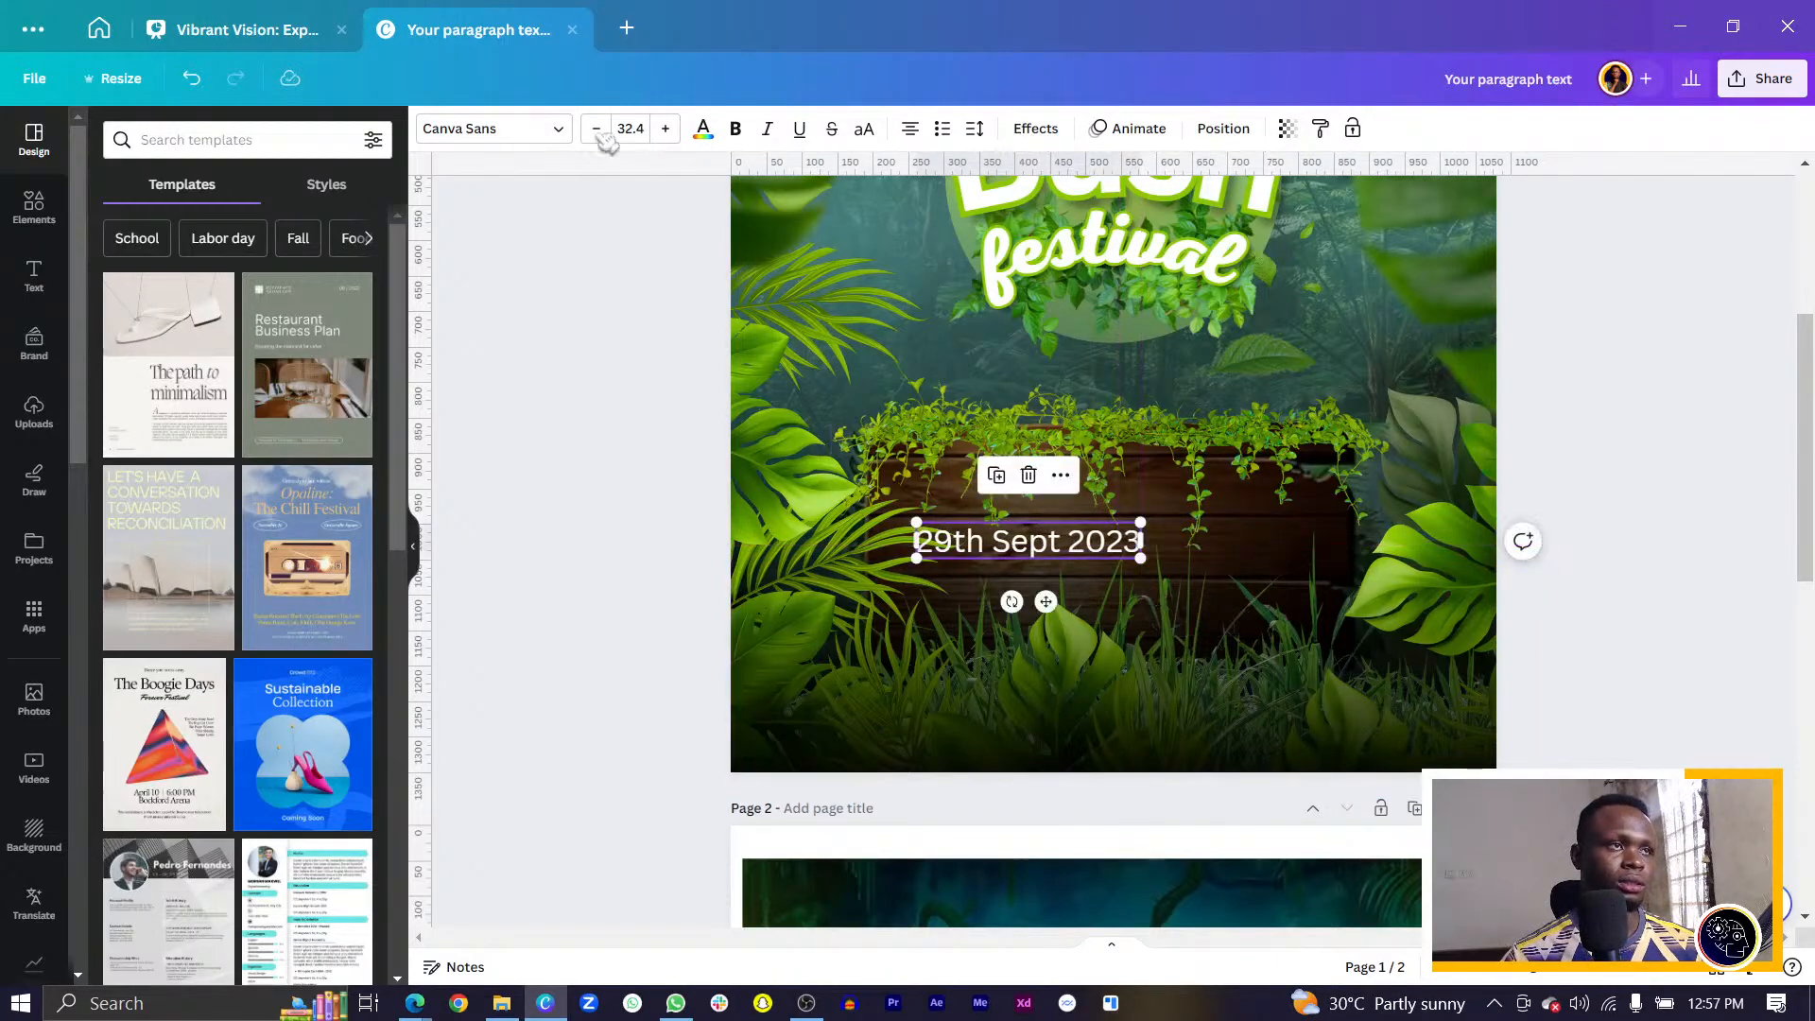
{"action": "left_click", "coordinate": [510, 129]}
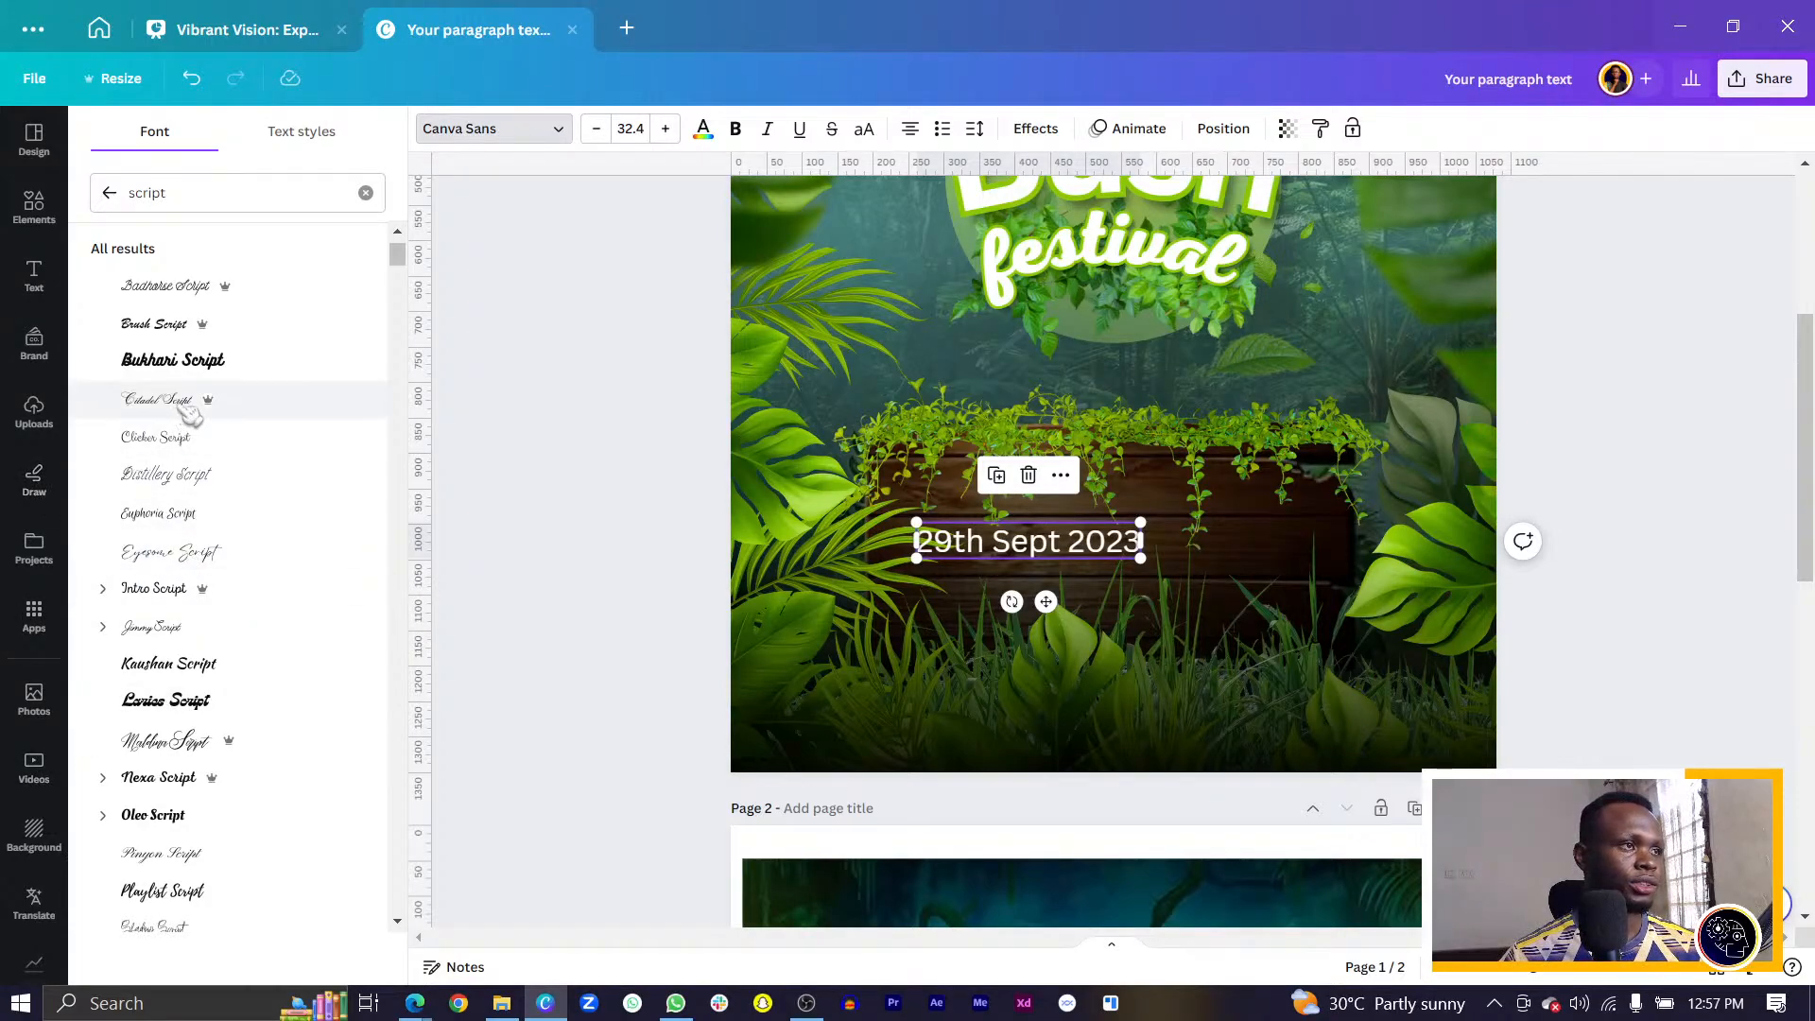
{"action": "left_click", "coordinate": [108, 192]}
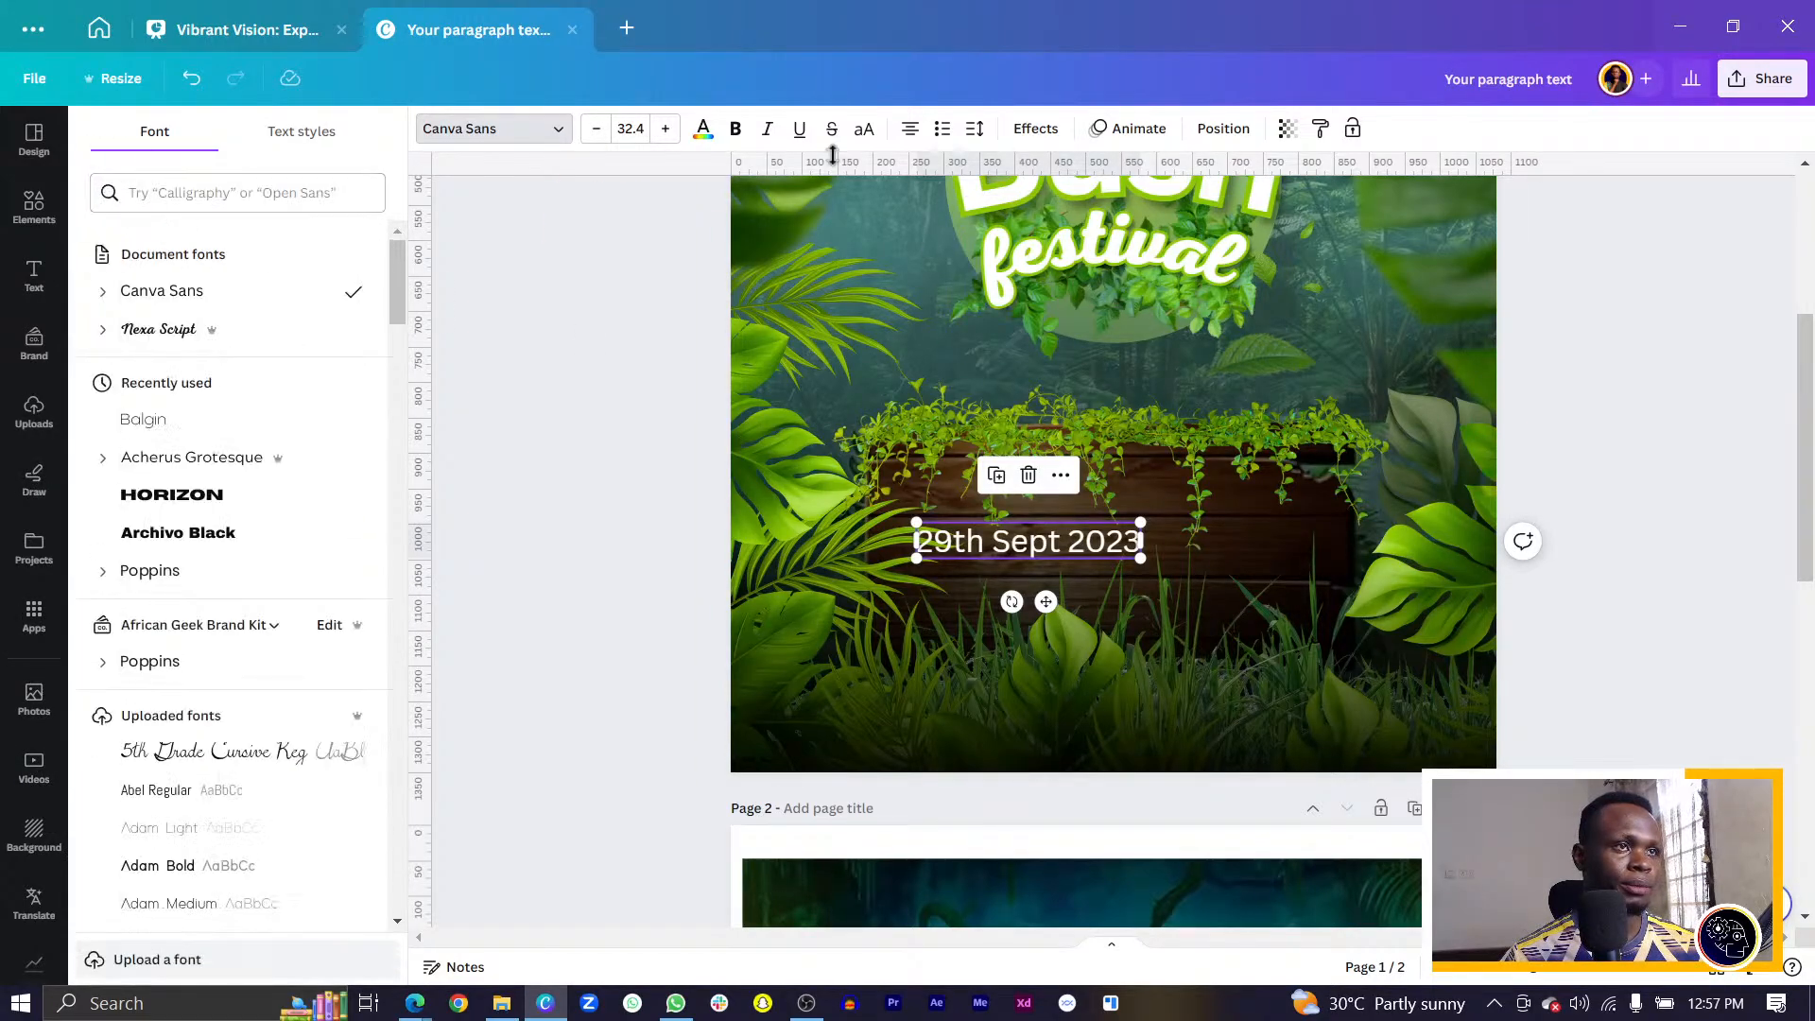
{"action": "left_click", "coordinate": [736, 129]}
{"action": "left_click_drag", "start_coordinate": [1142, 558], "coordinate": [1183, 567]}
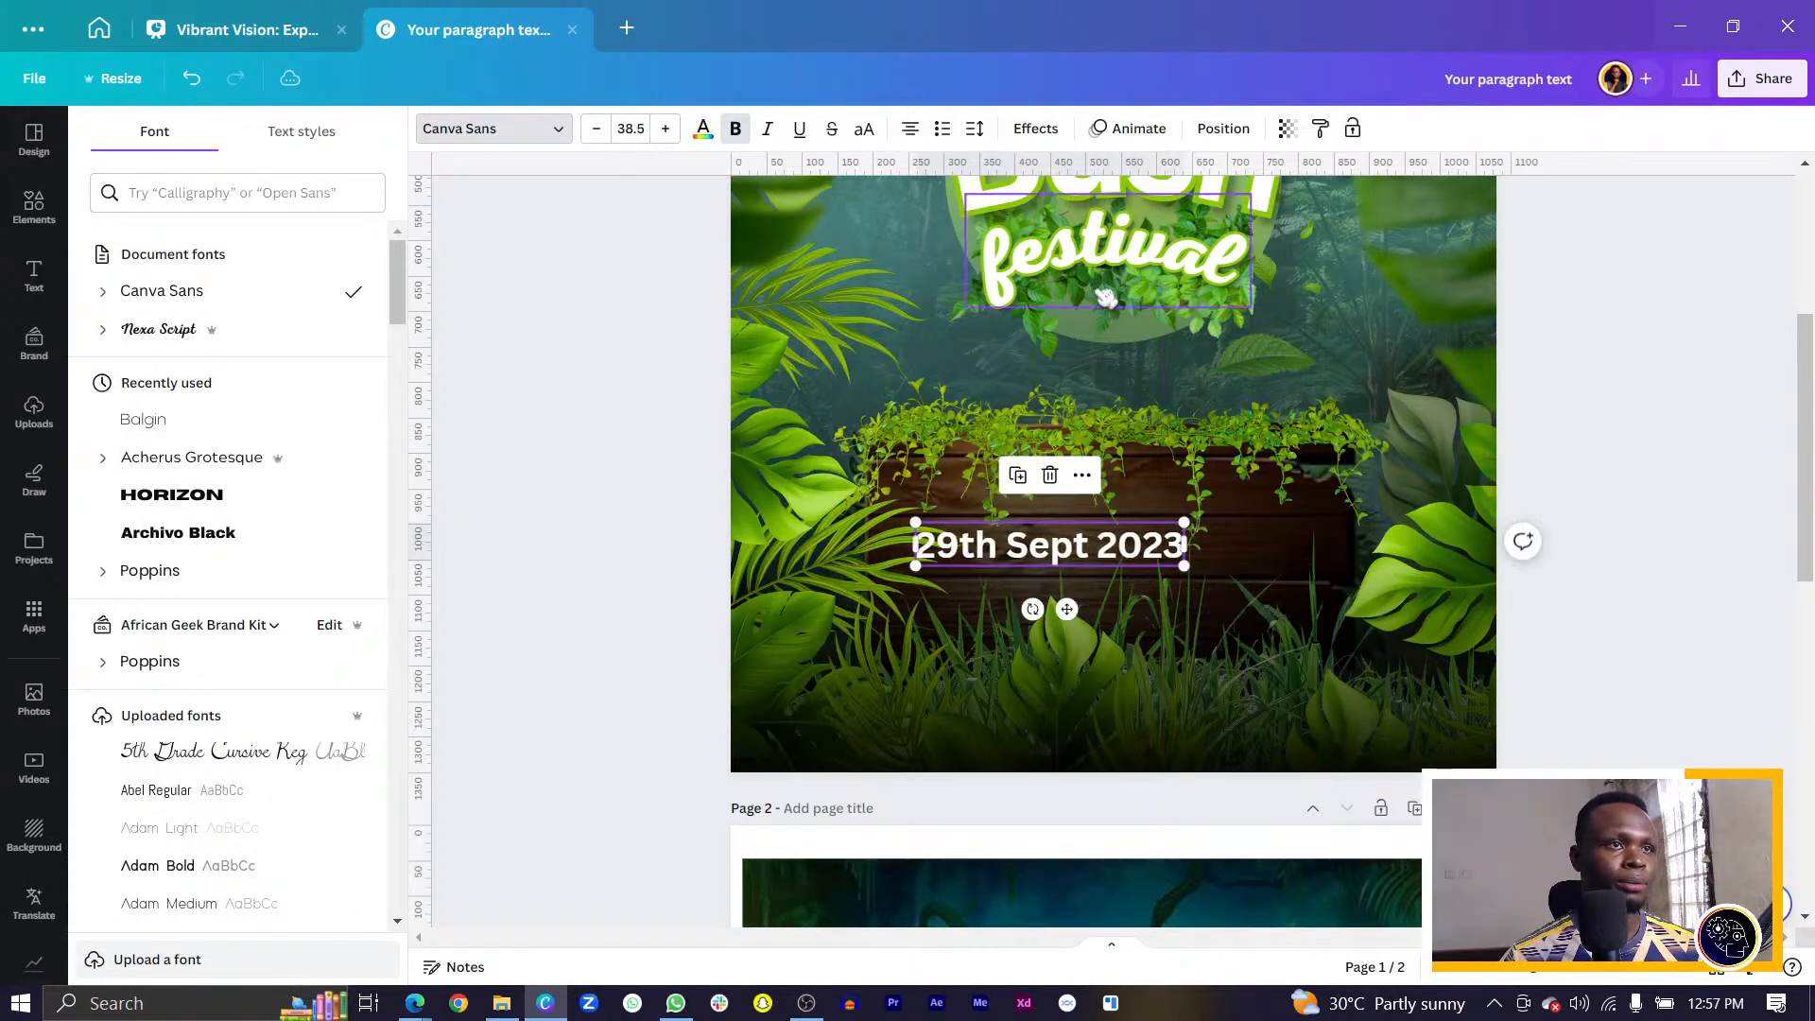
Copy the "Bush" title's text style onto the date, scale it to font size 81.9 and place it over the planter.
{"action": "right_click", "coordinate": [1120, 555]}
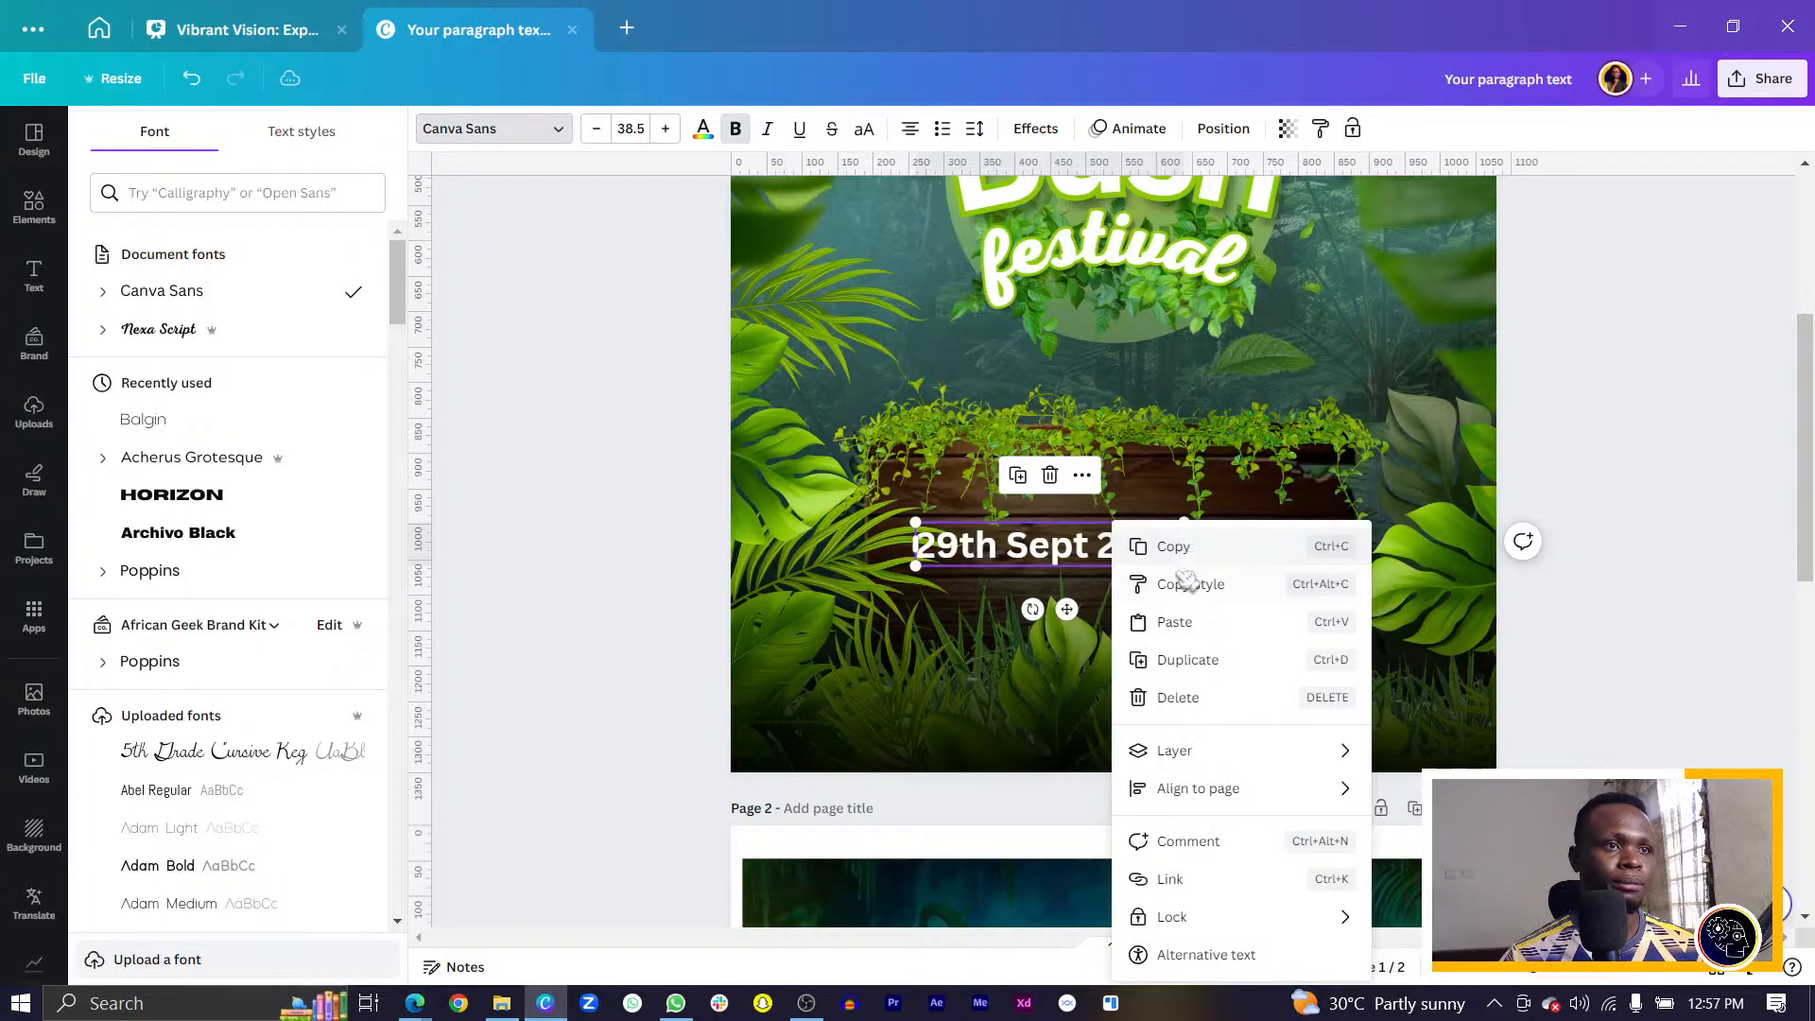
{"action": "right_click", "coordinate": [1212, 189]}
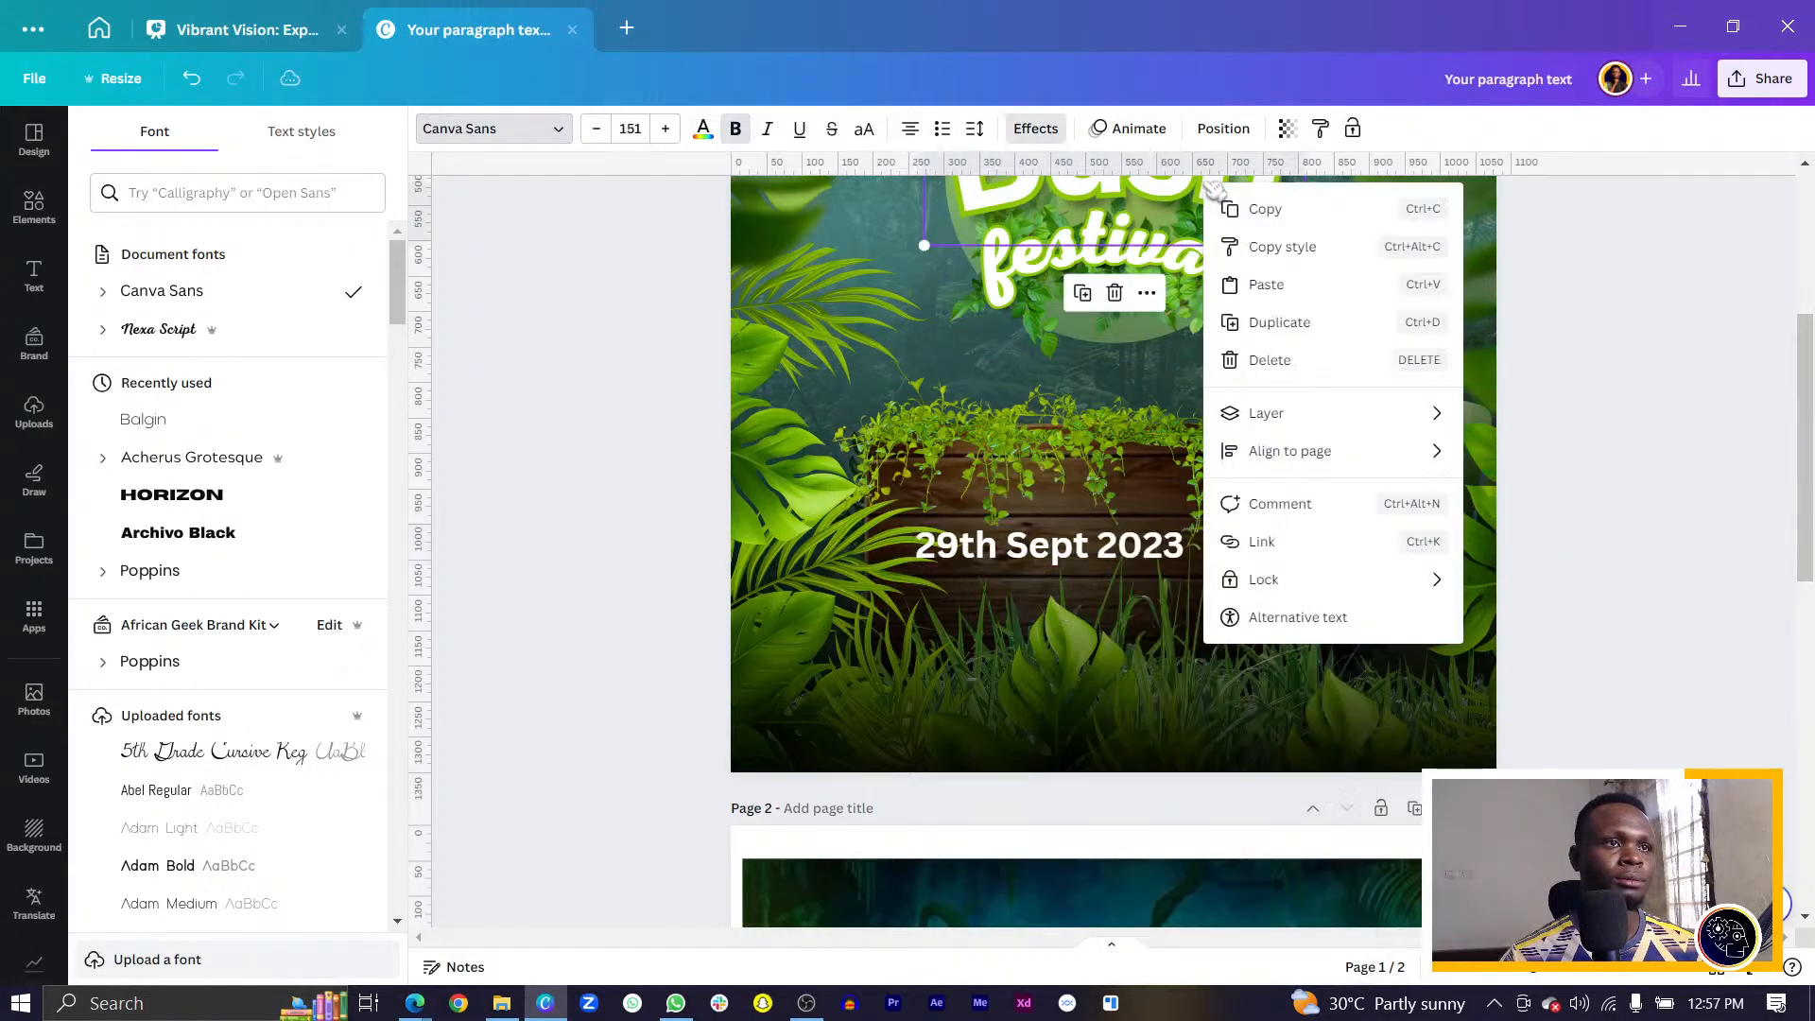
{"action": "left_click", "coordinate": [1300, 251]}
{"action": "left_click", "coordinate": [1126, 553]}
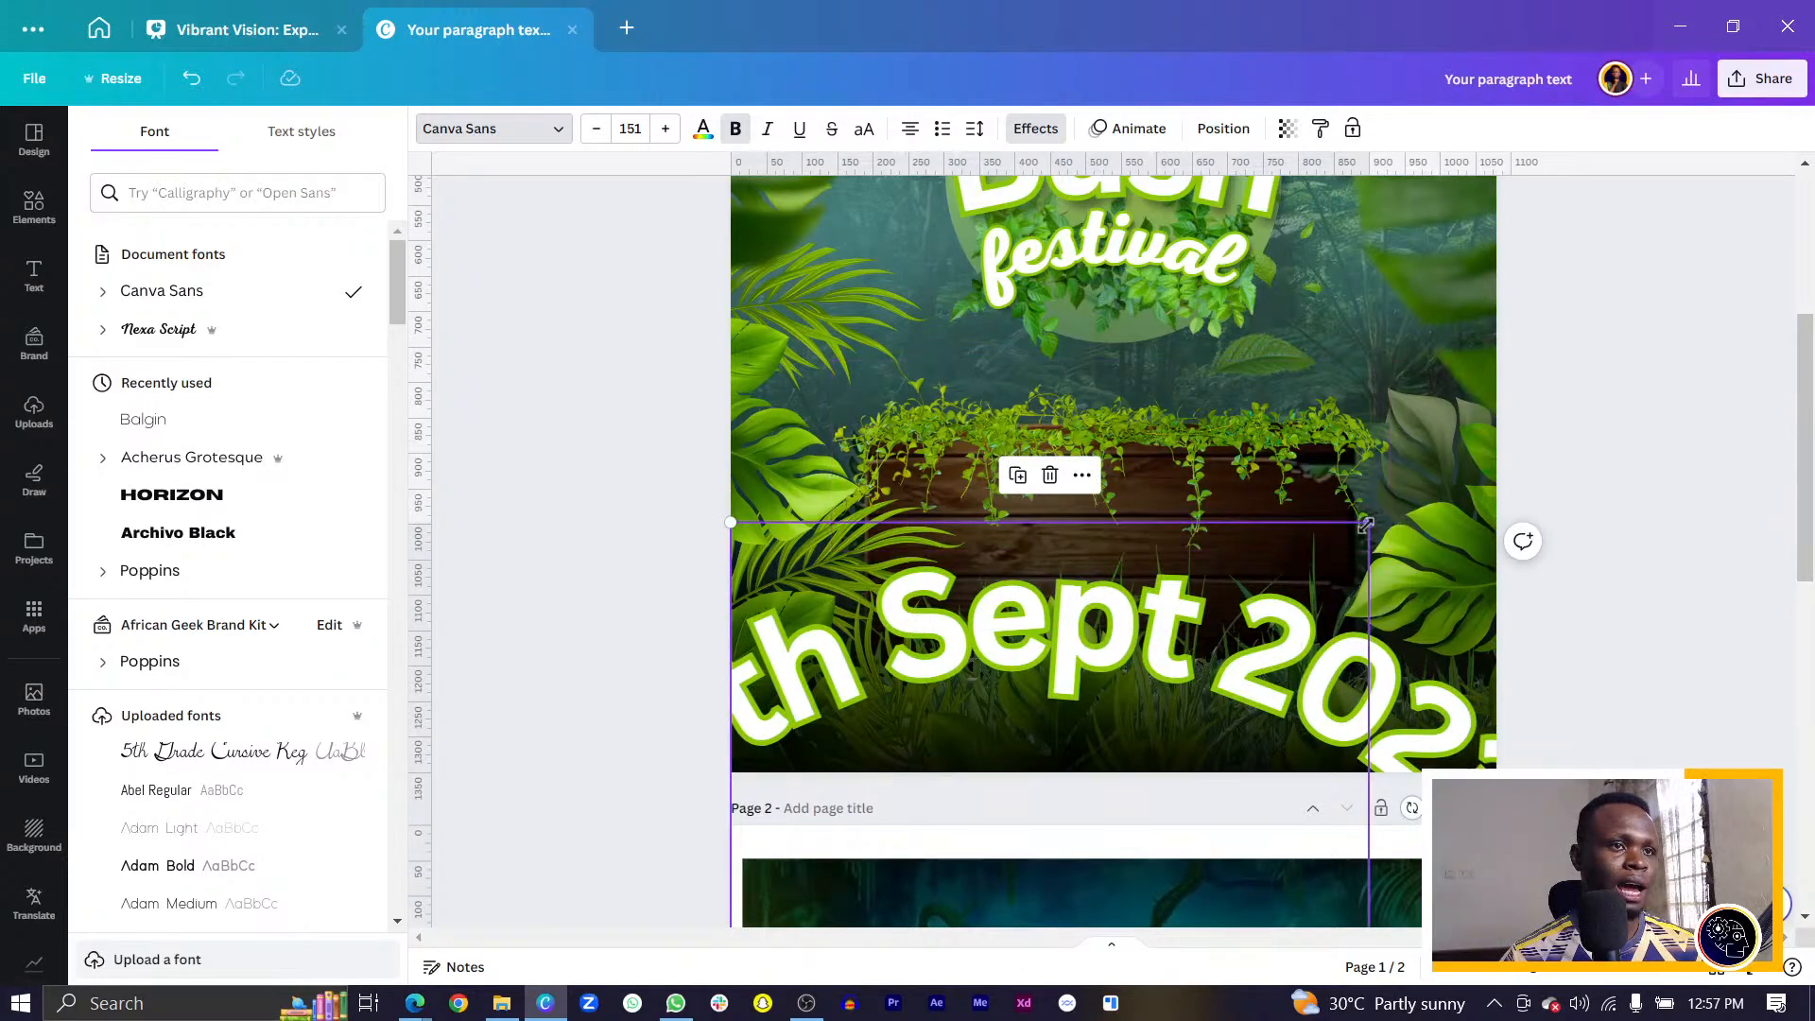
{"action": "left_click_drag", "start_coordinate": [1367, 519], "coordinate": [1223, 652]}
{"action": "left_click_drag", "start_coordinate": [1081, 757], "coordinate": [1140, 527]}
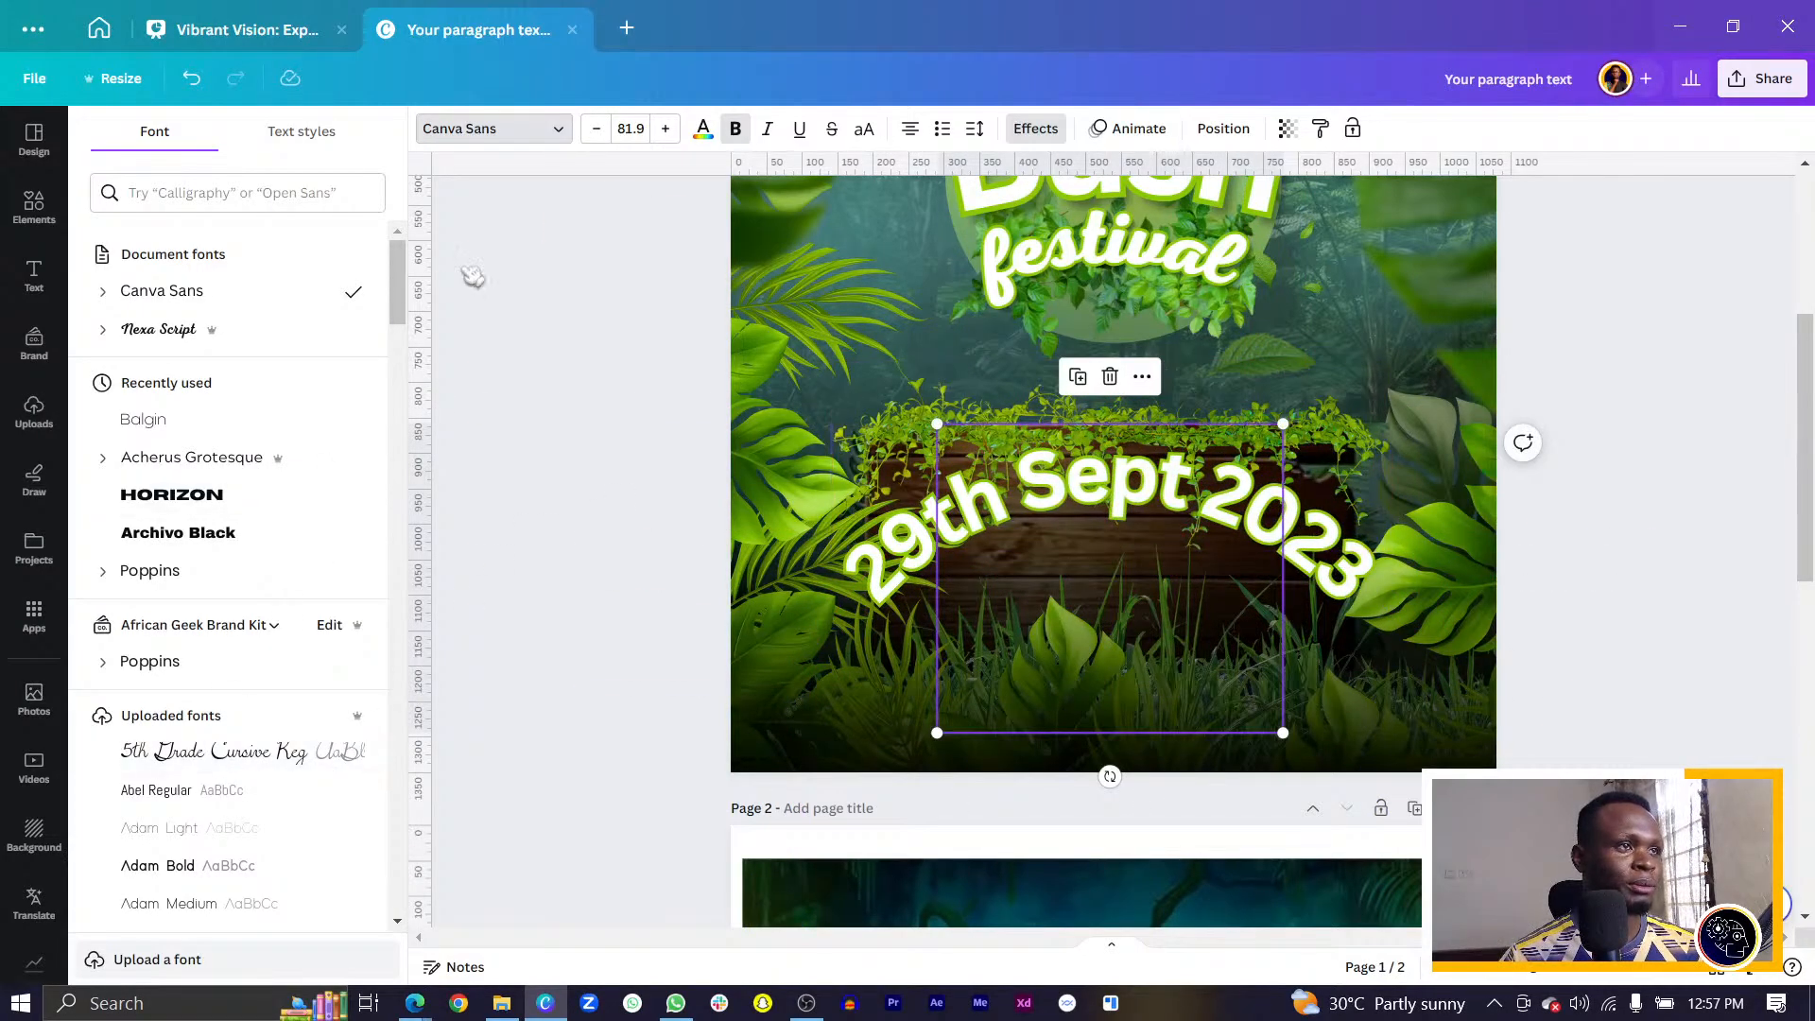
Flatten the date text by setting its Curve value to 5.
{"action": "left_click", "coordinate": [1040, 127]}
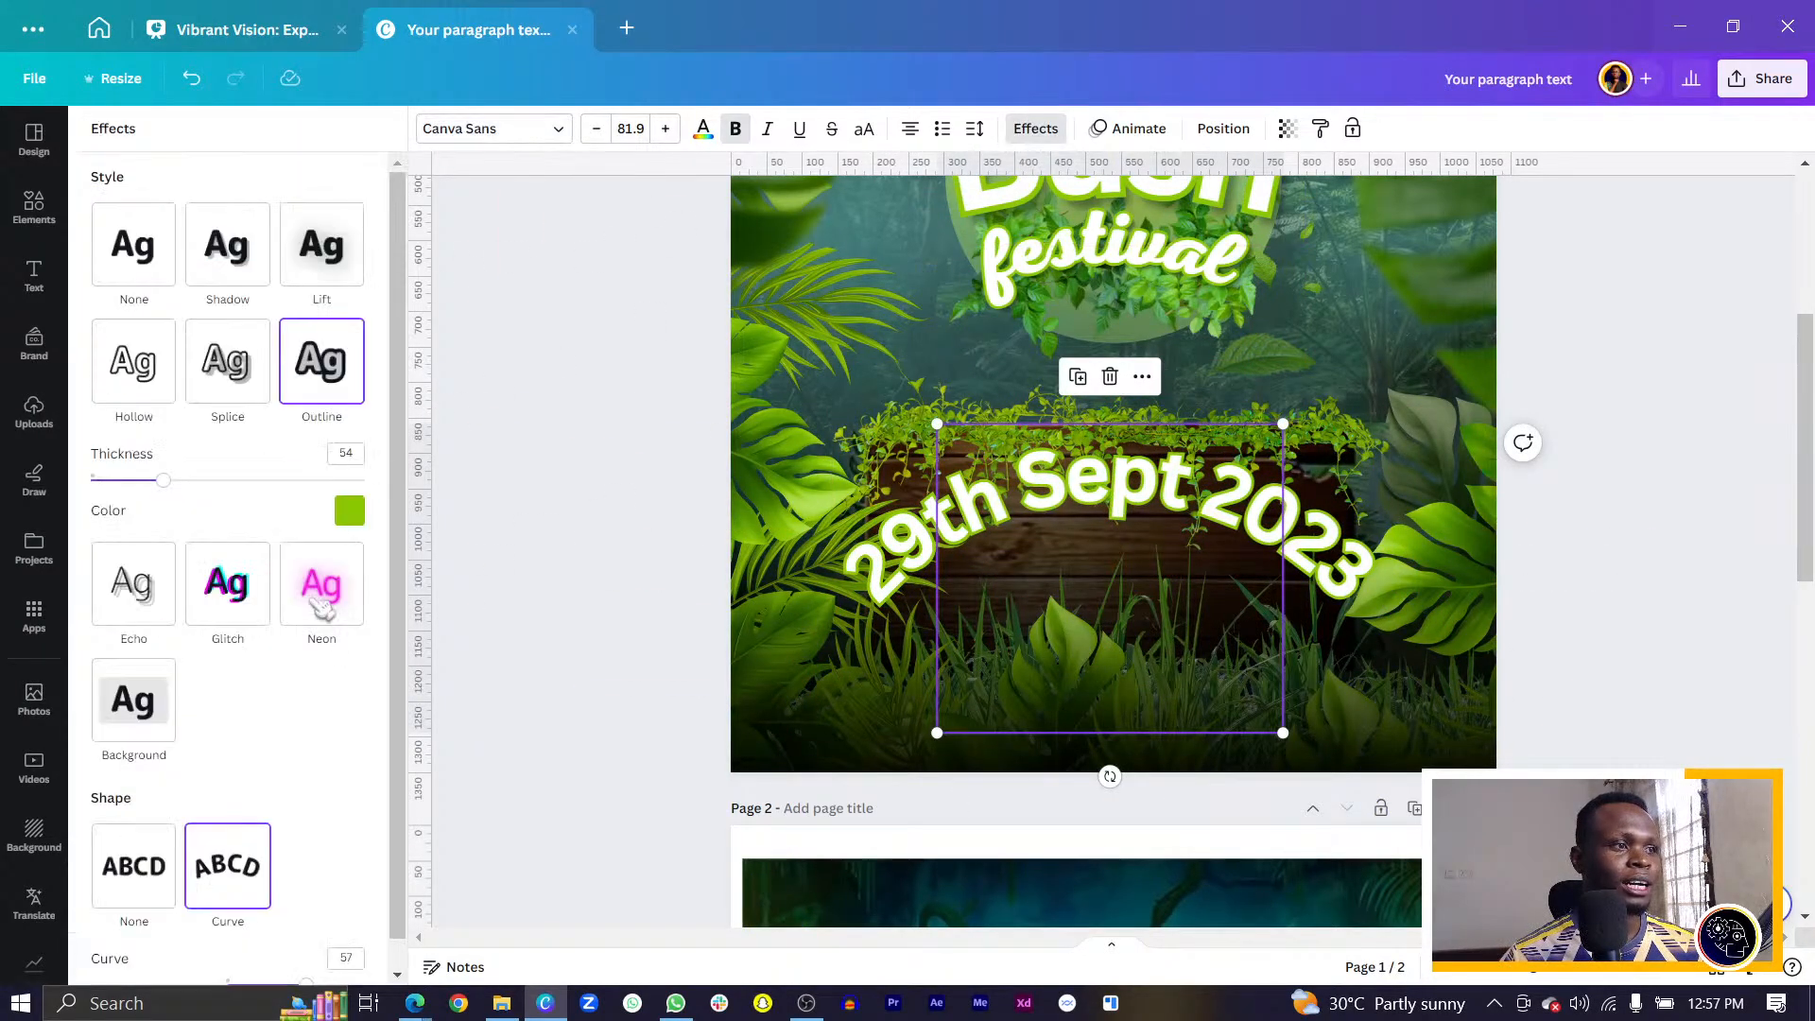
{"action": "scroll", "coordinate": [283, 662], "scroll_direction": "down", "scroll_amount": 1}
{"action": "left_click", "coordinate": [346, 930]}
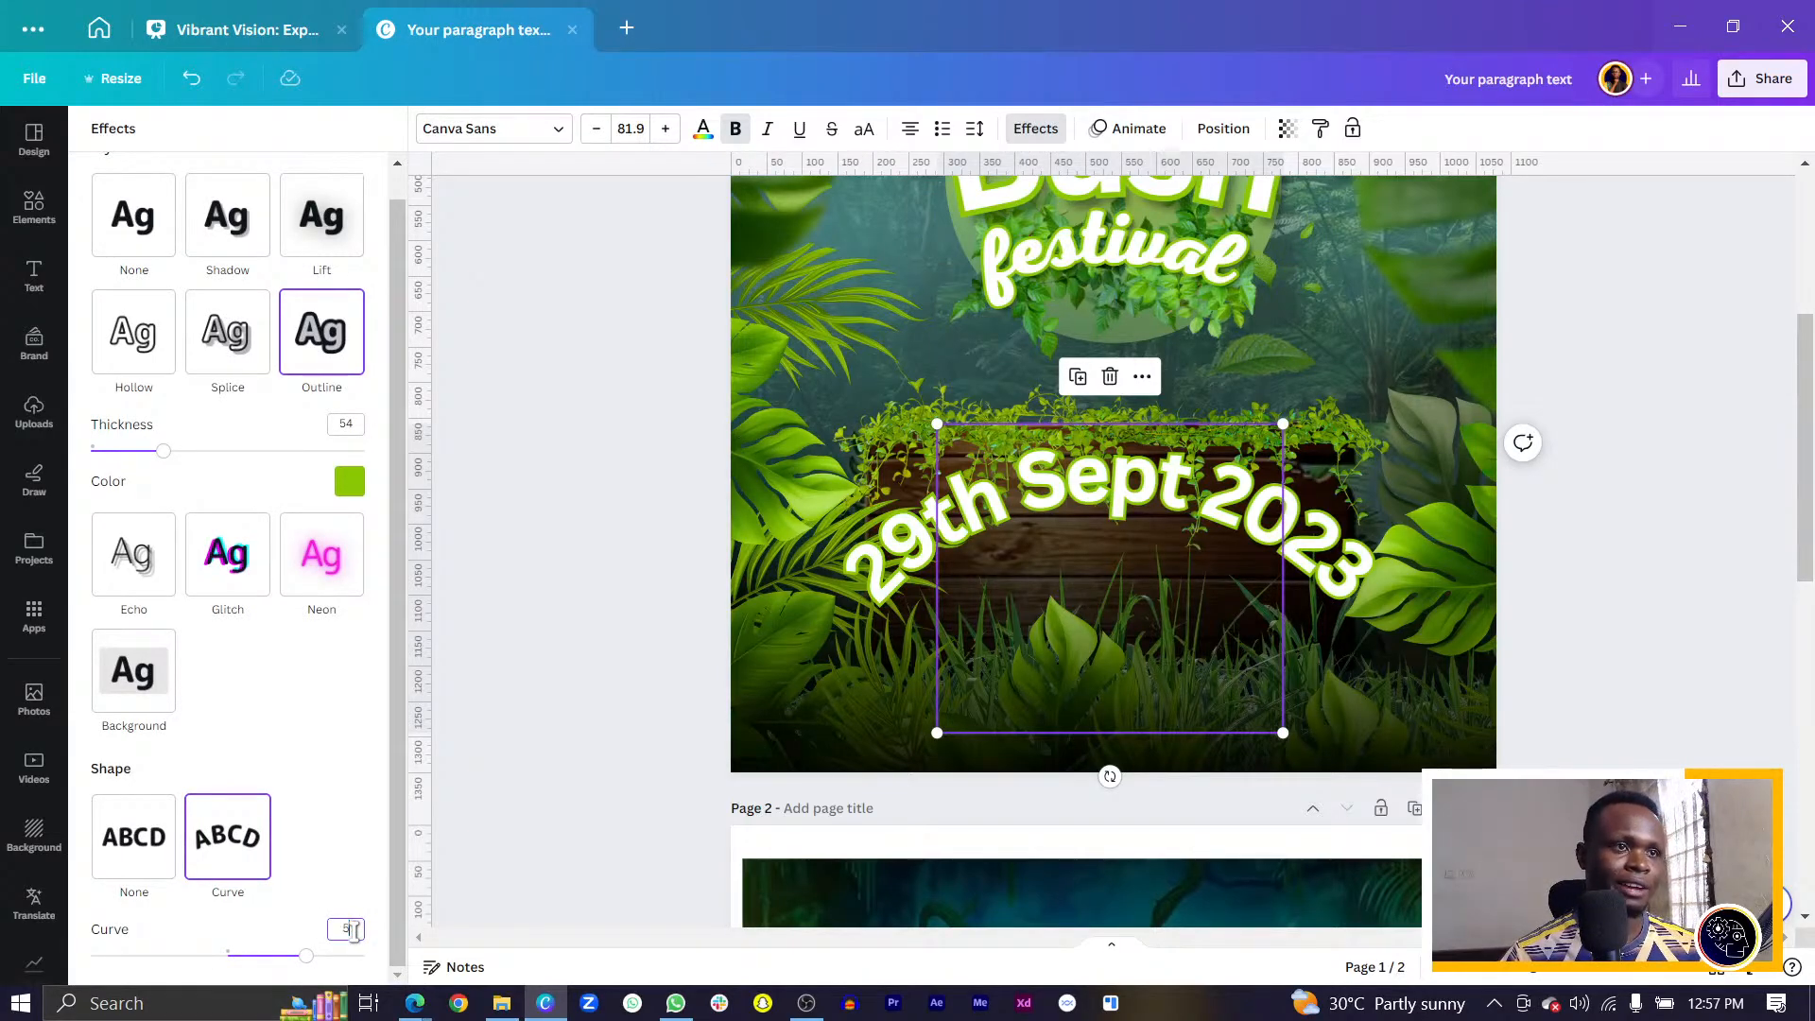
{"action": "type", "text": "5"}
{"action": "key", "text": "Return"}
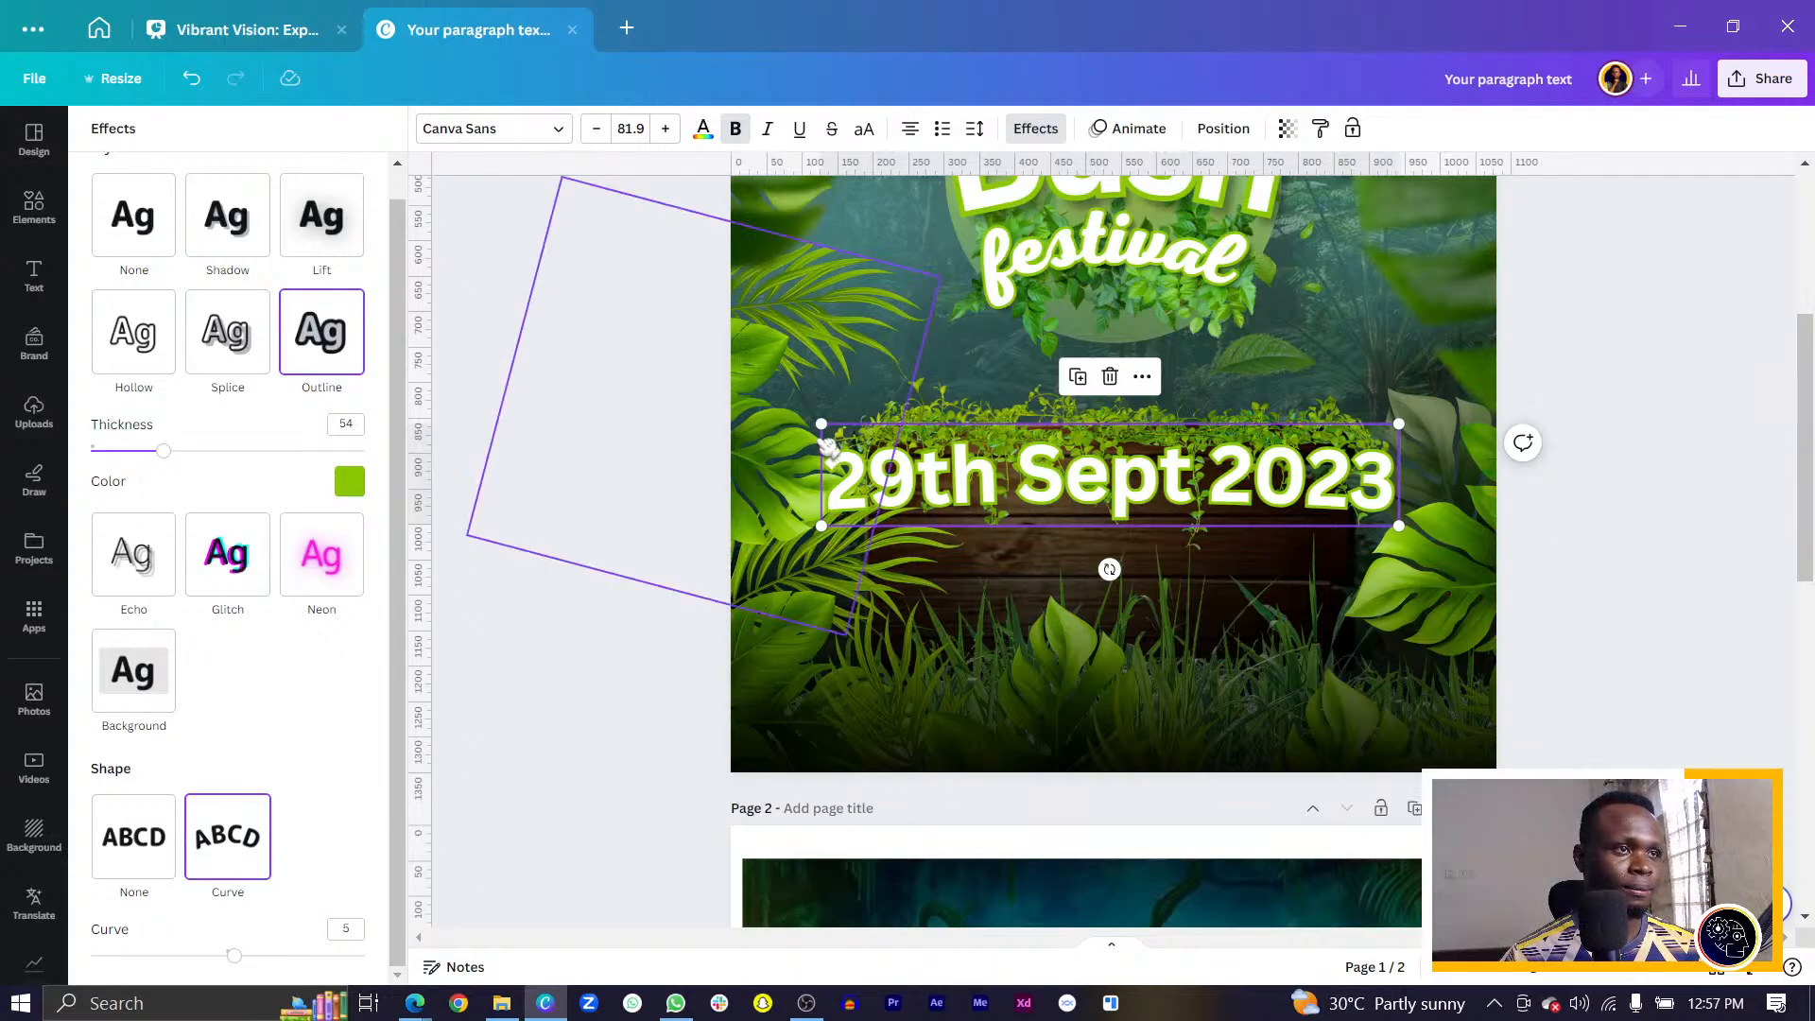
Reduce the date text to font size 51.9 and center it on the wooden planter.
{"action": "left_click_drag", "start_coordinate": [821, 424], "coordinate": [1033, 526]}
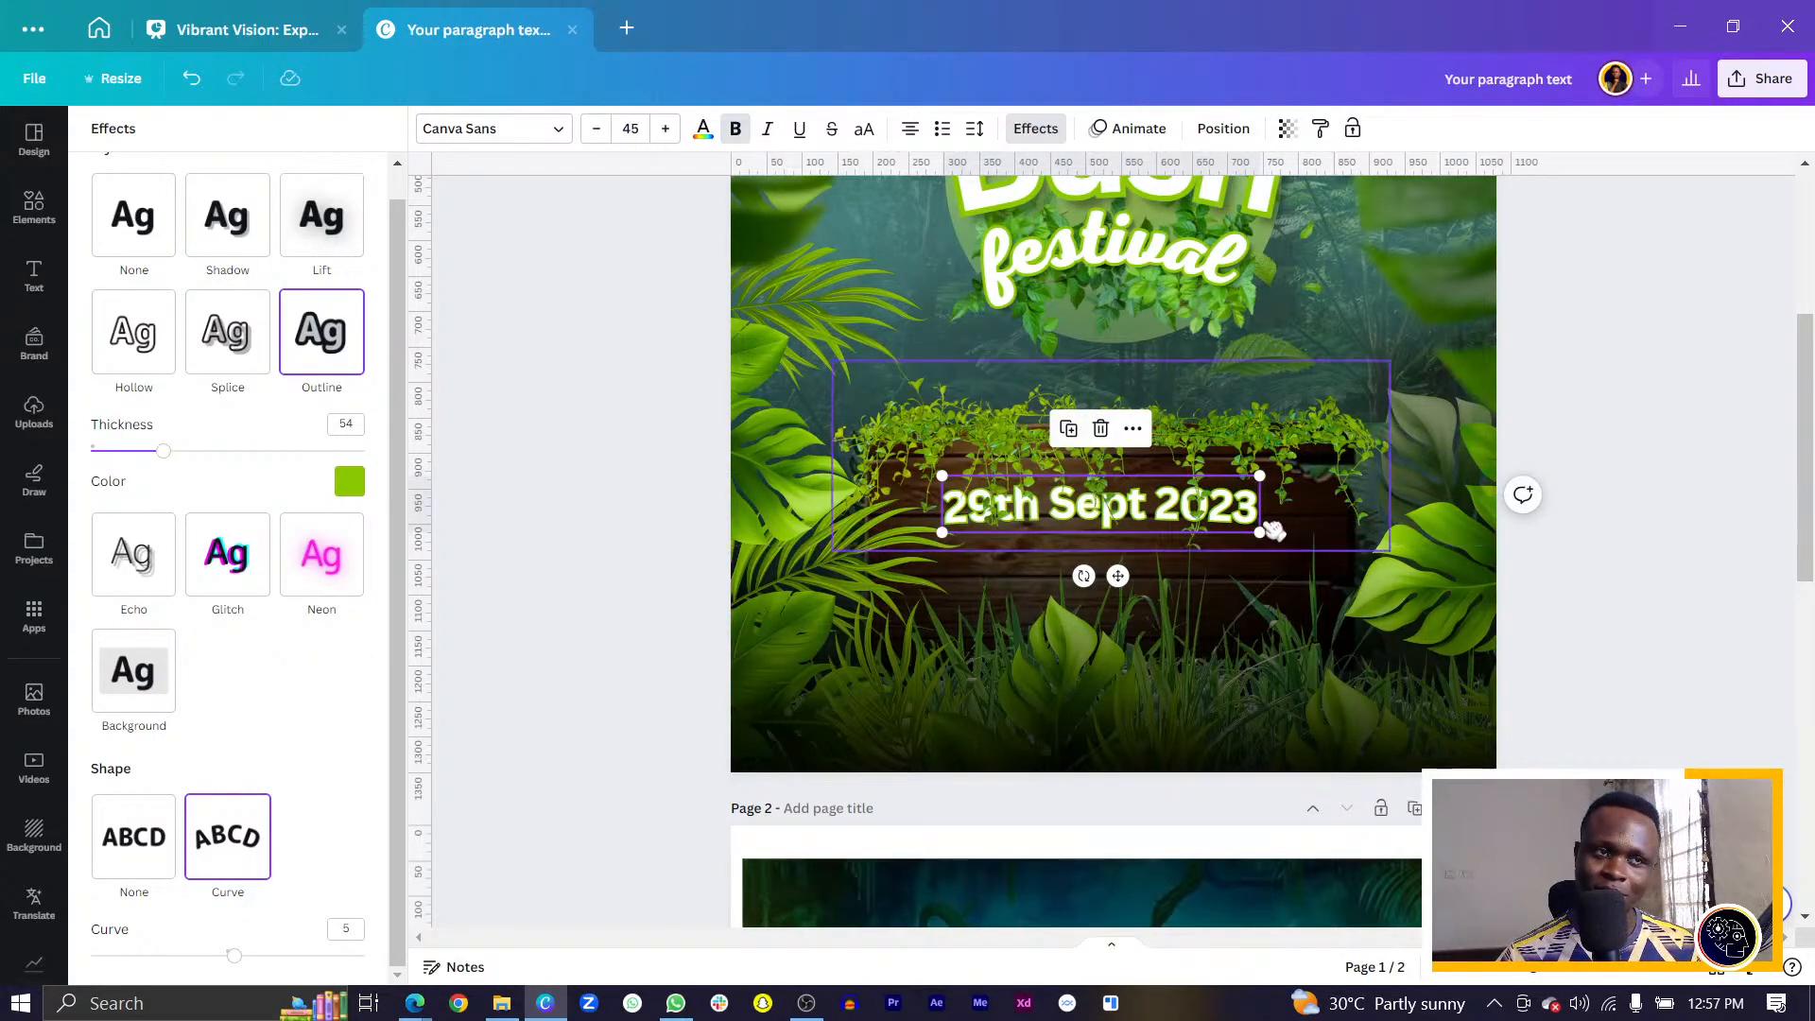
{"action": "left_click_drag", "start_coordinate": [1271, 532], "coordinate": [1234, 522]}
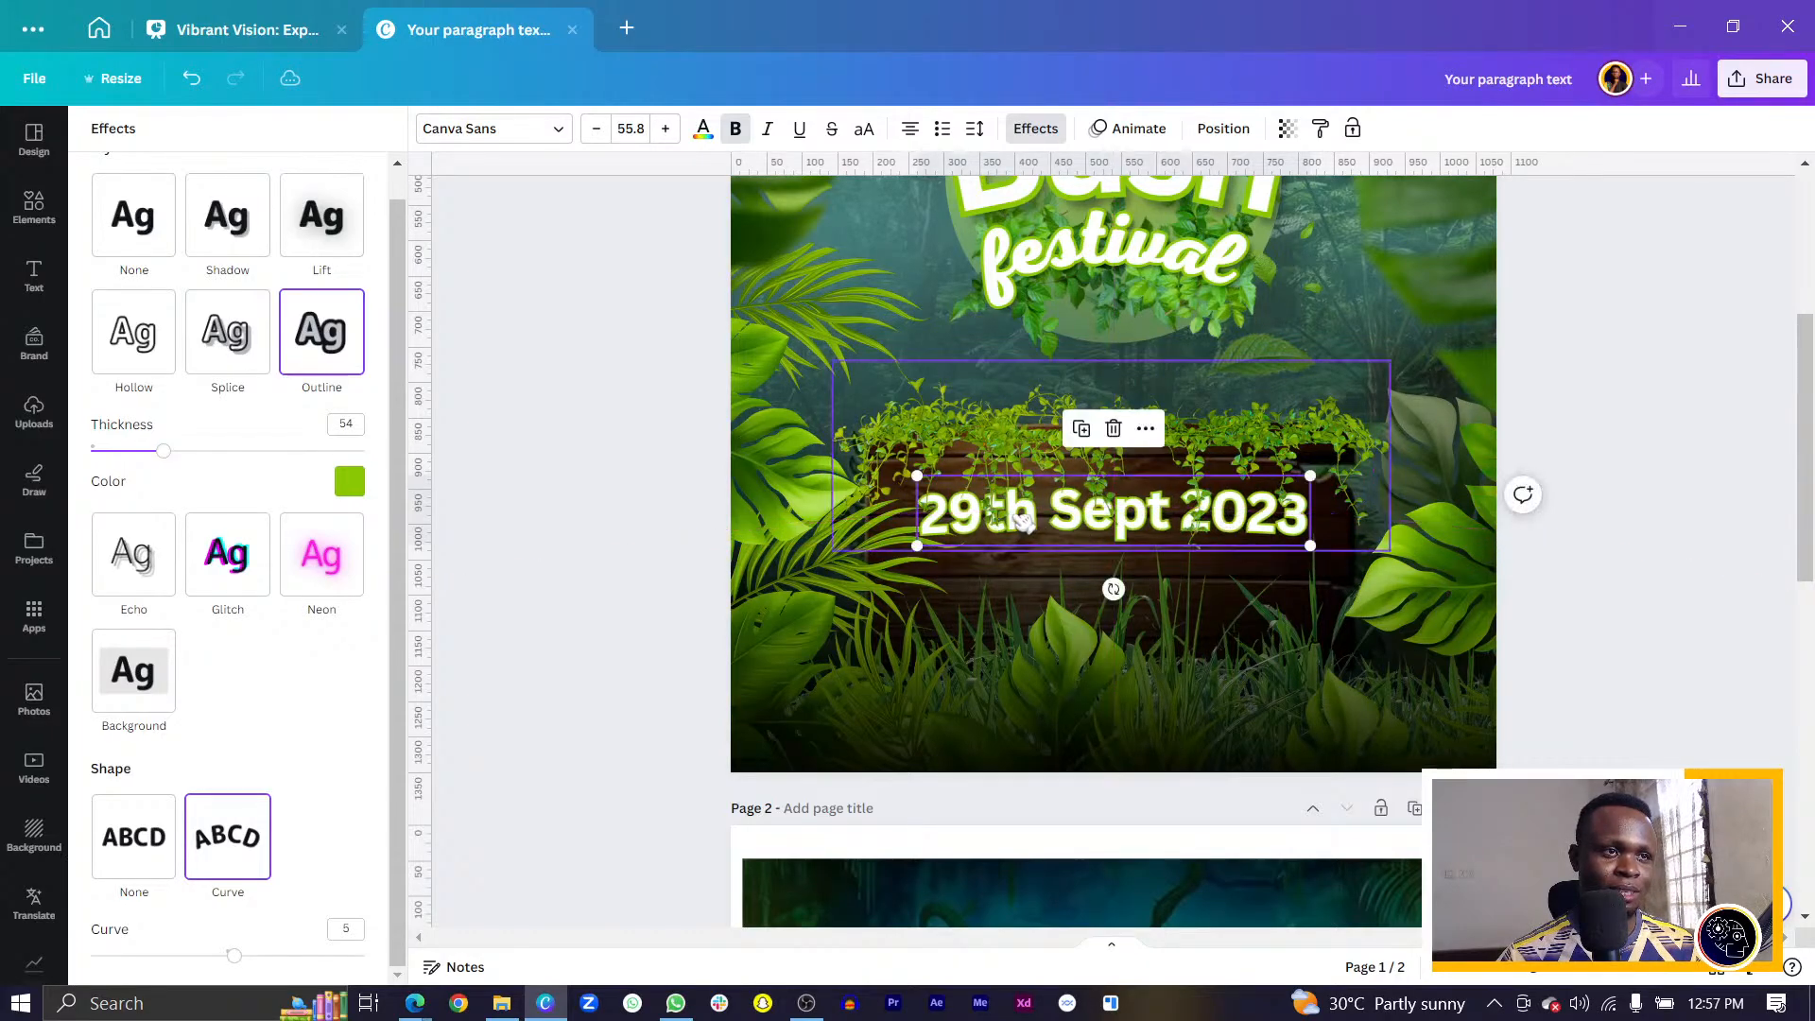
{"action": "left_click_drag", "start_coordinate": [1023, 518], "coordinate": [1017, 516]}
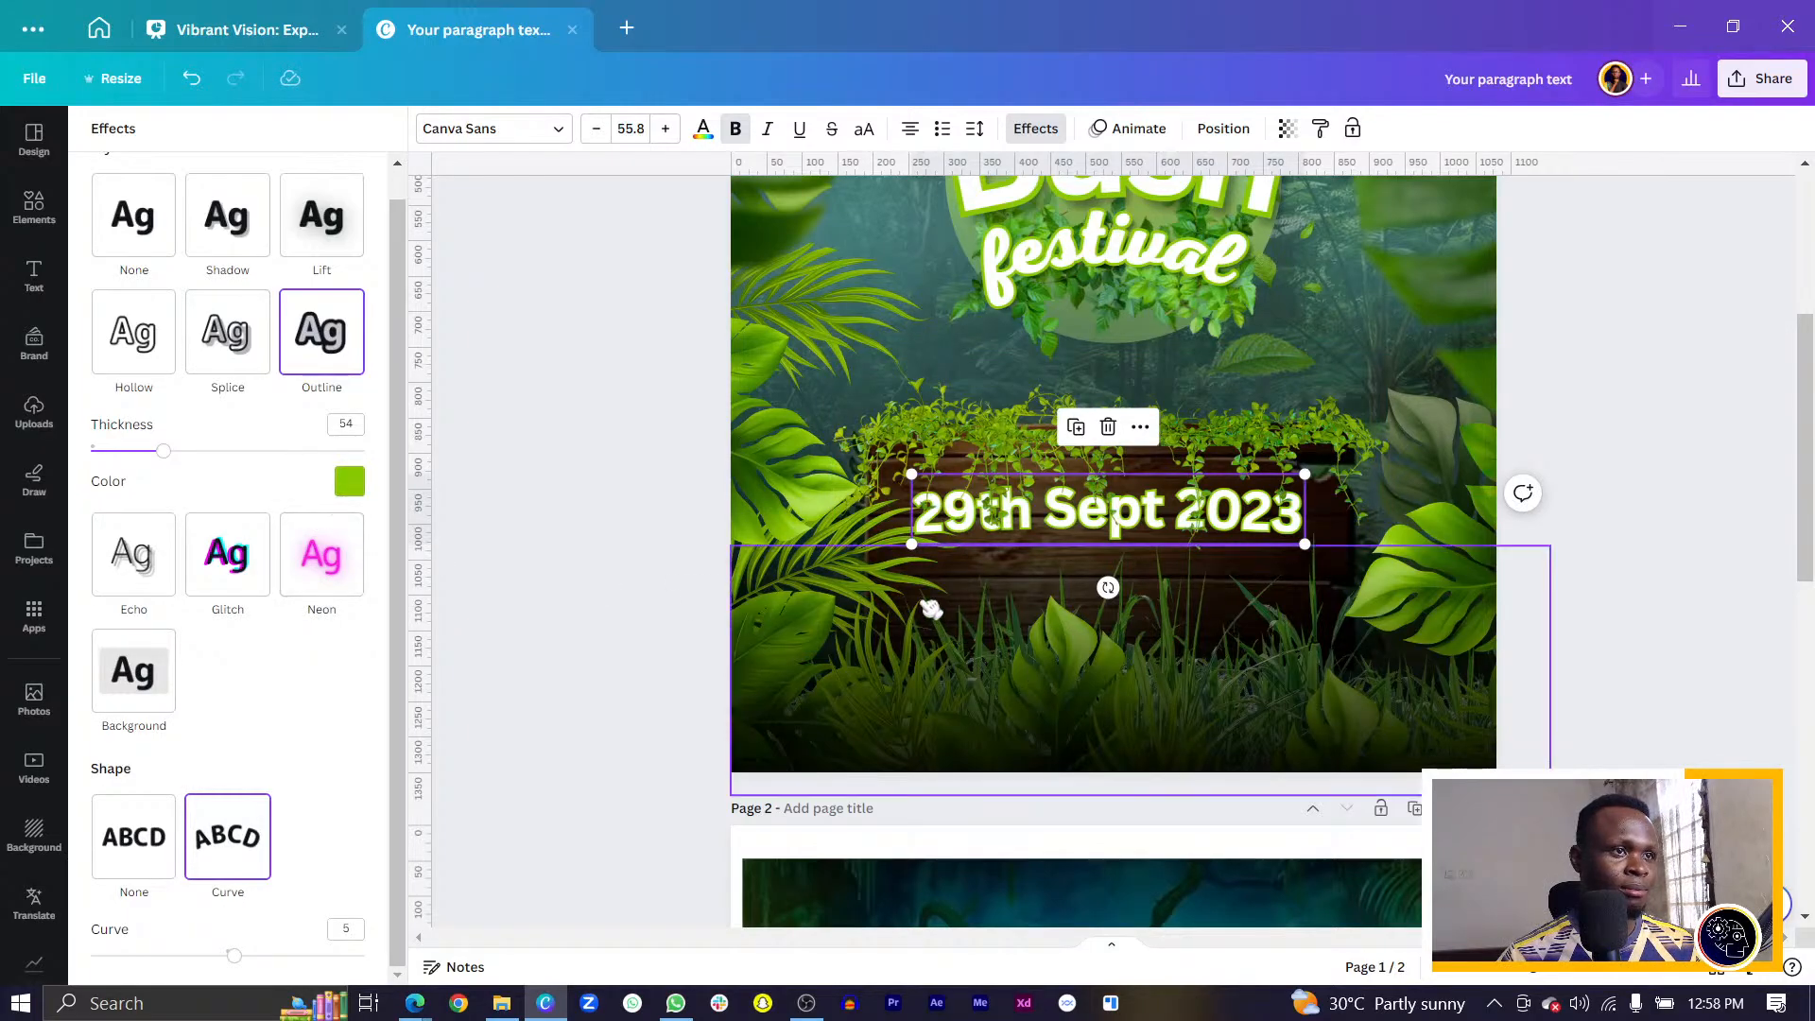
{"action": "left_click_drag", "start_coordinate": [903, 548], "coordinate": [923, 542]}
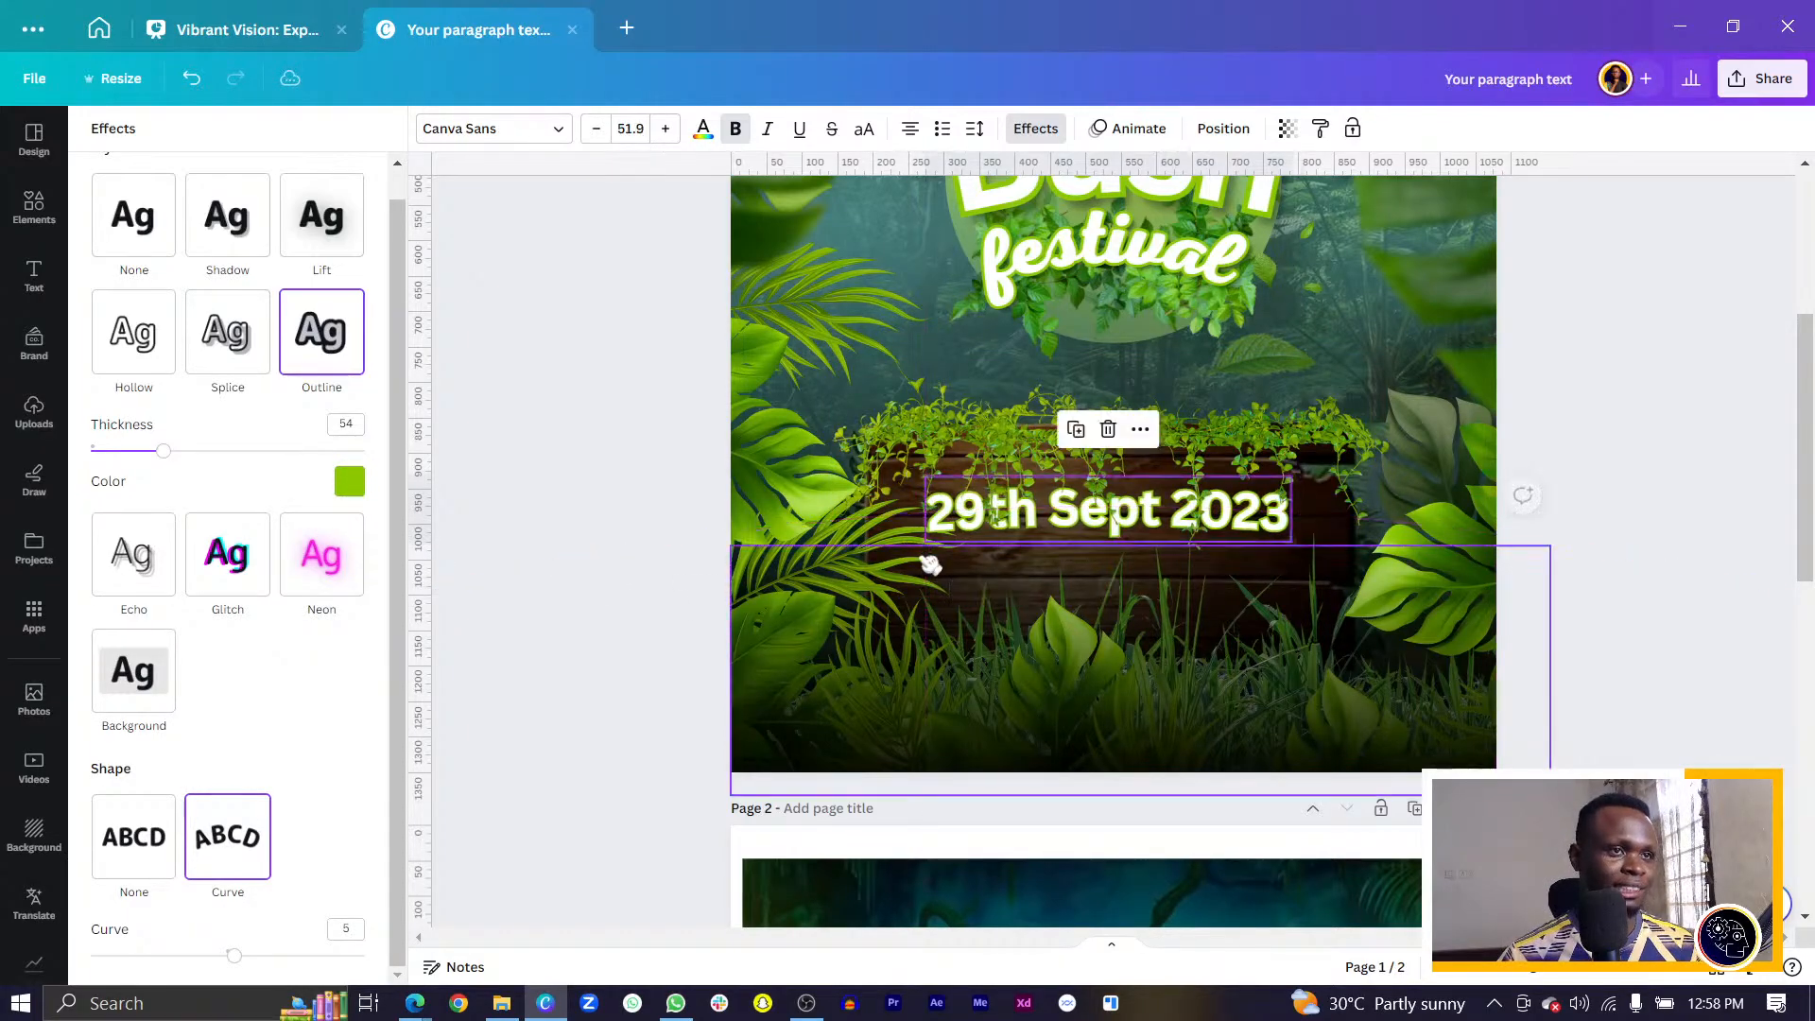
Recolor the date text's outline, trying black and settling on the green document color.
{"action": "left_click", "coordinate": [346, 486]}
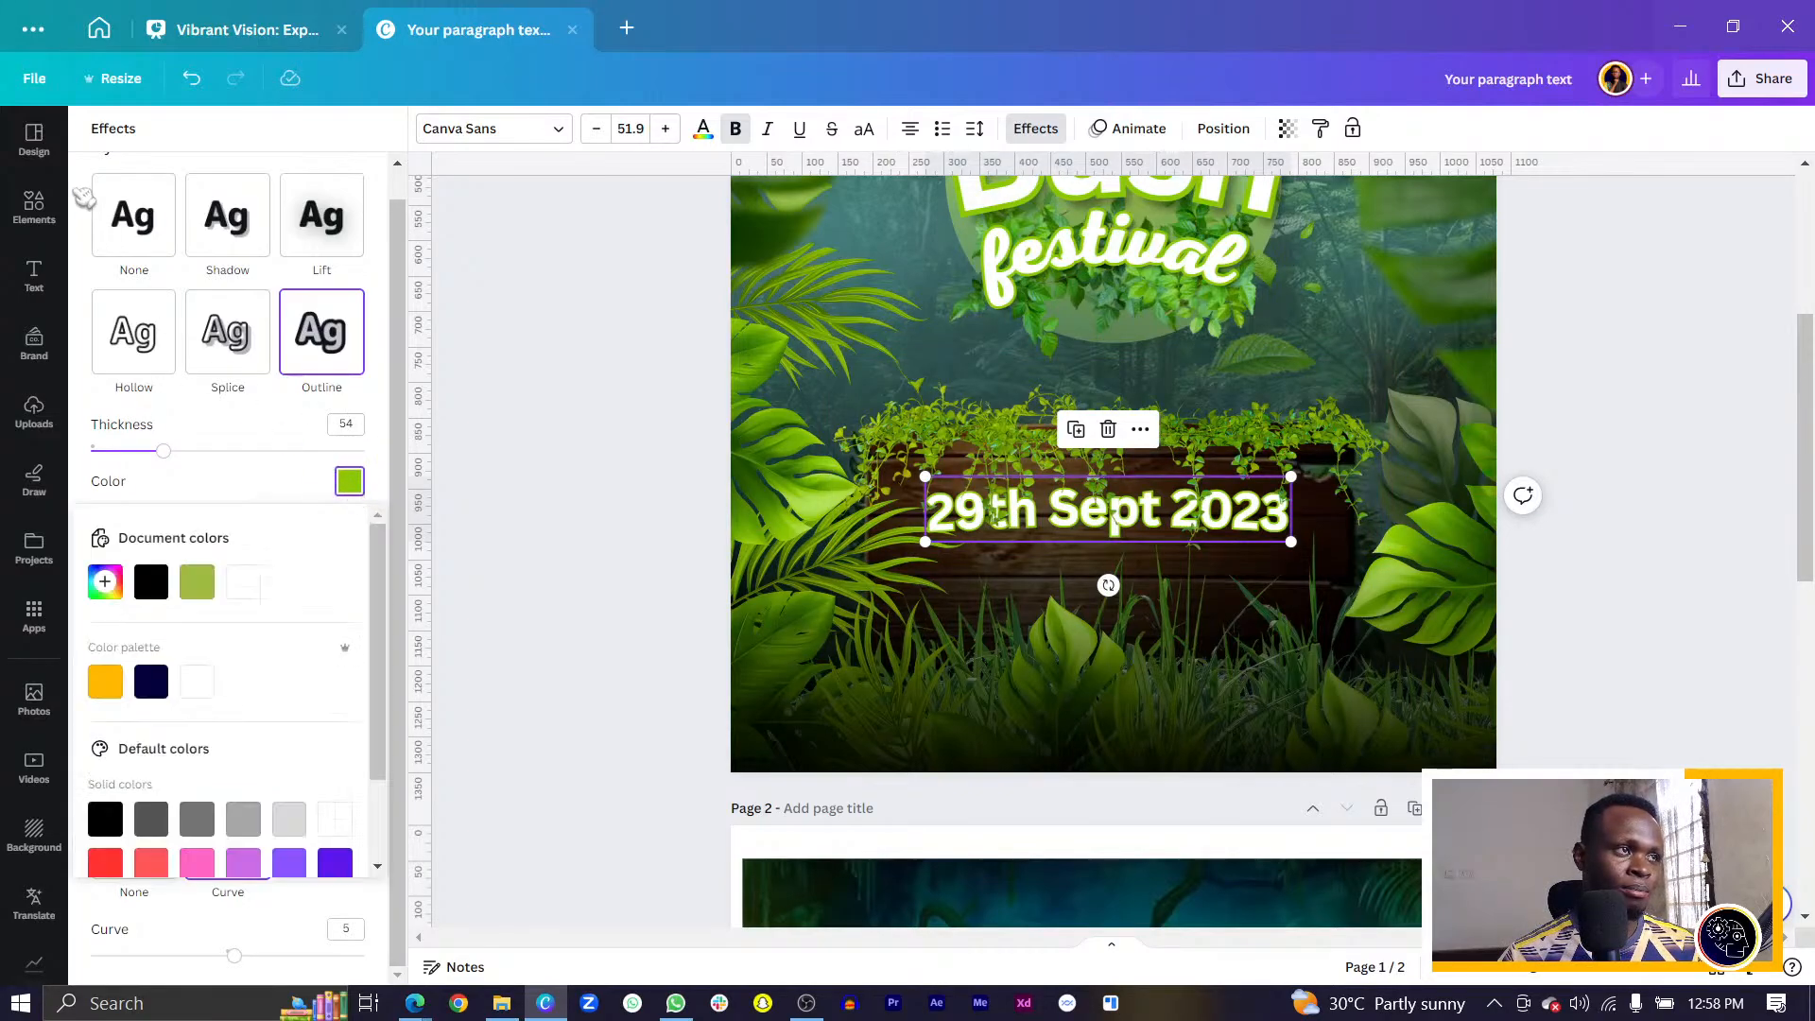
{"action": "left_click", "coordinate": [157, 585]}
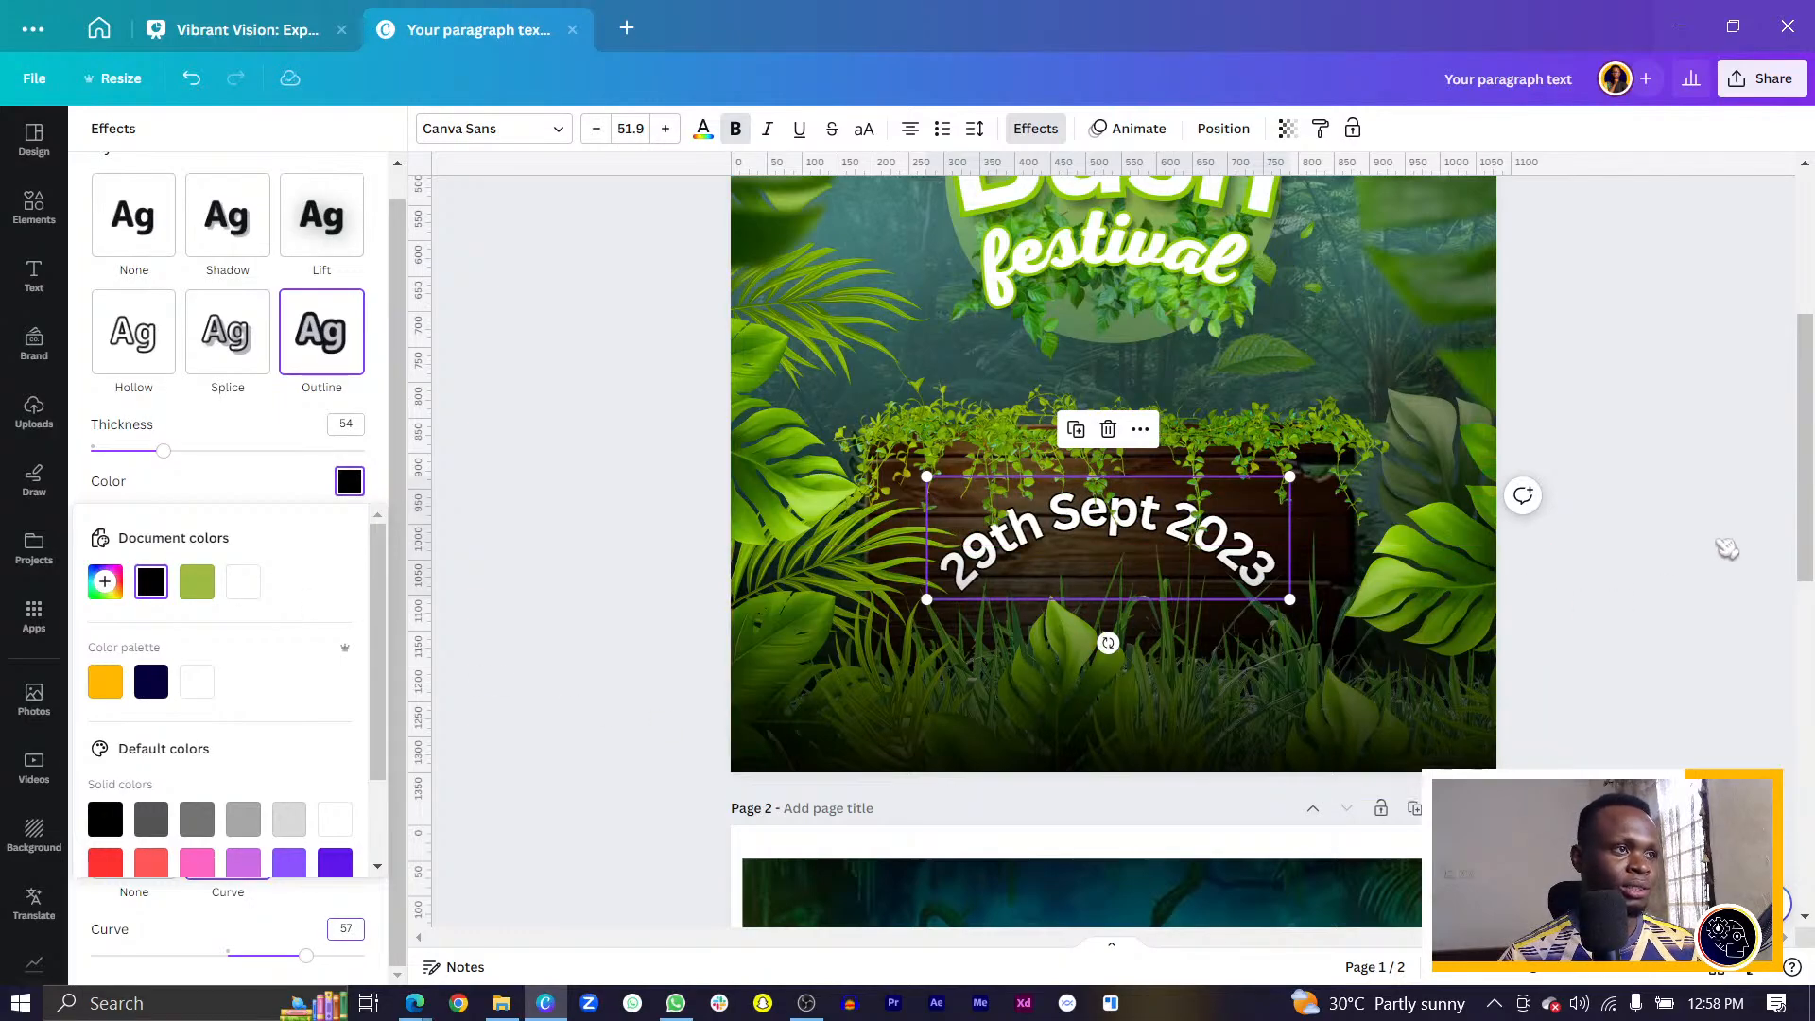
{"action": "left_click", "coordinate": [1164, 560]}
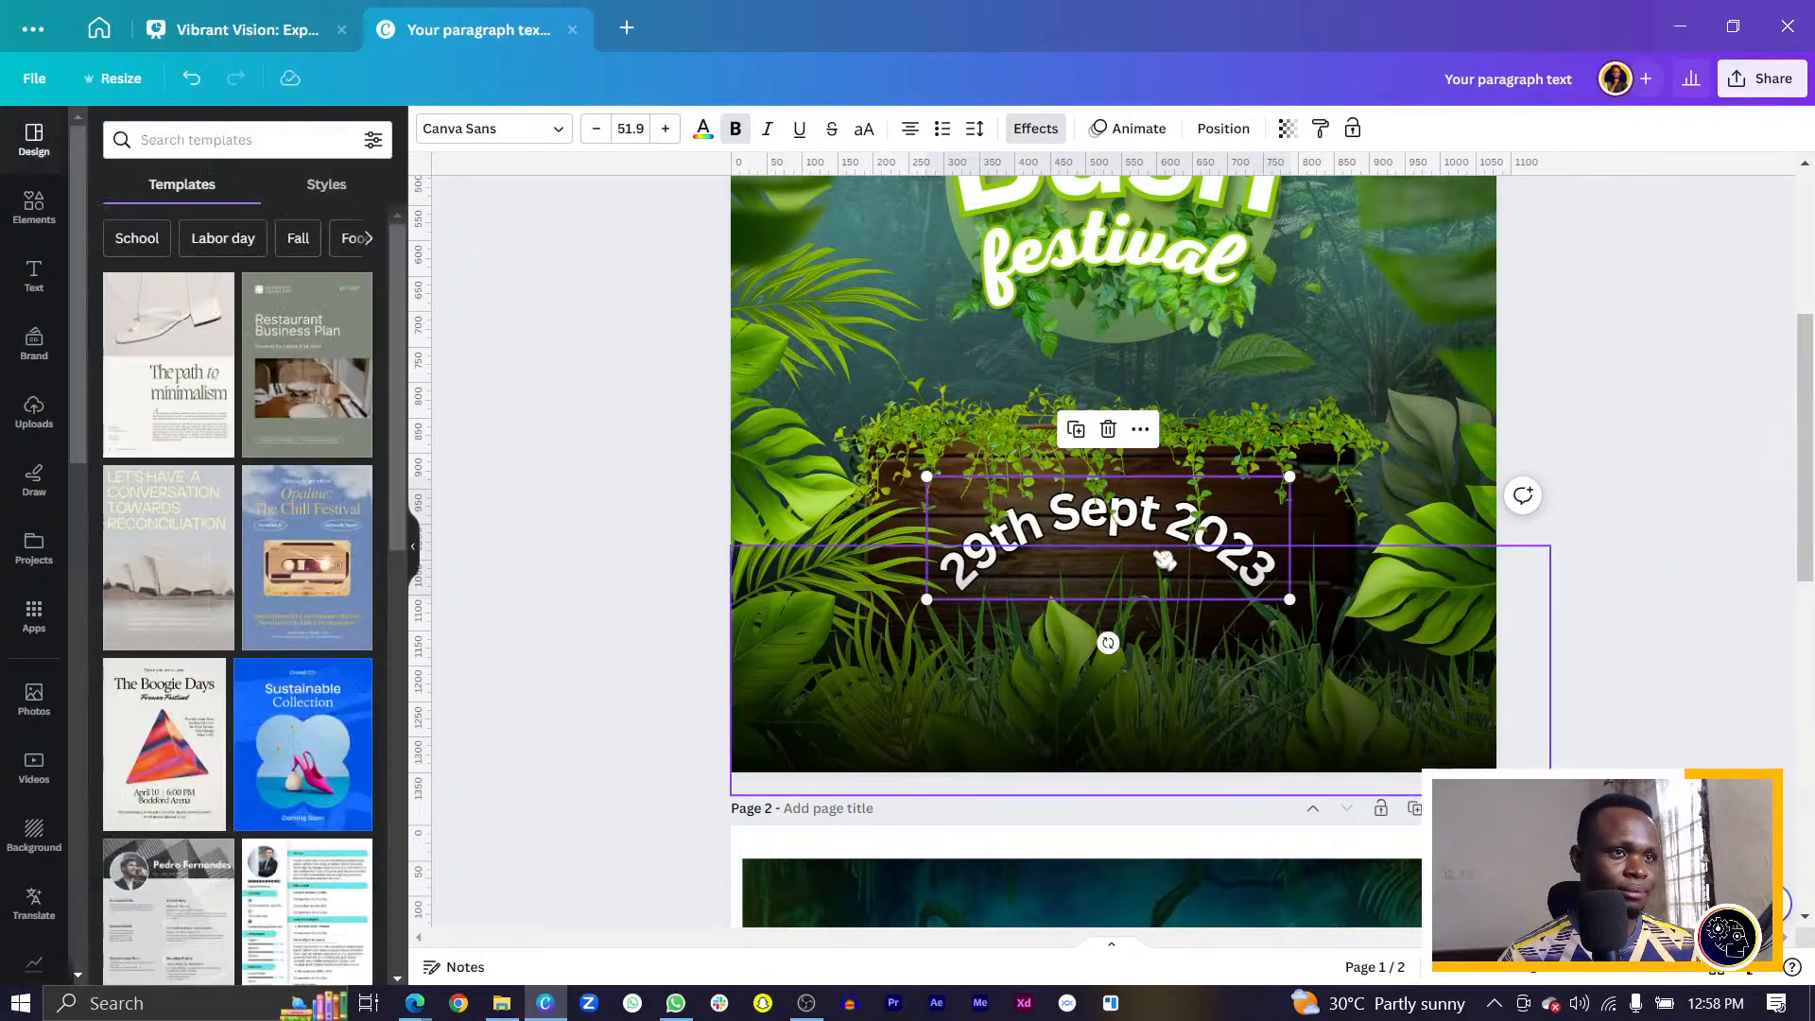
{"action": "left_click", "coordinate": [1035, 128]}
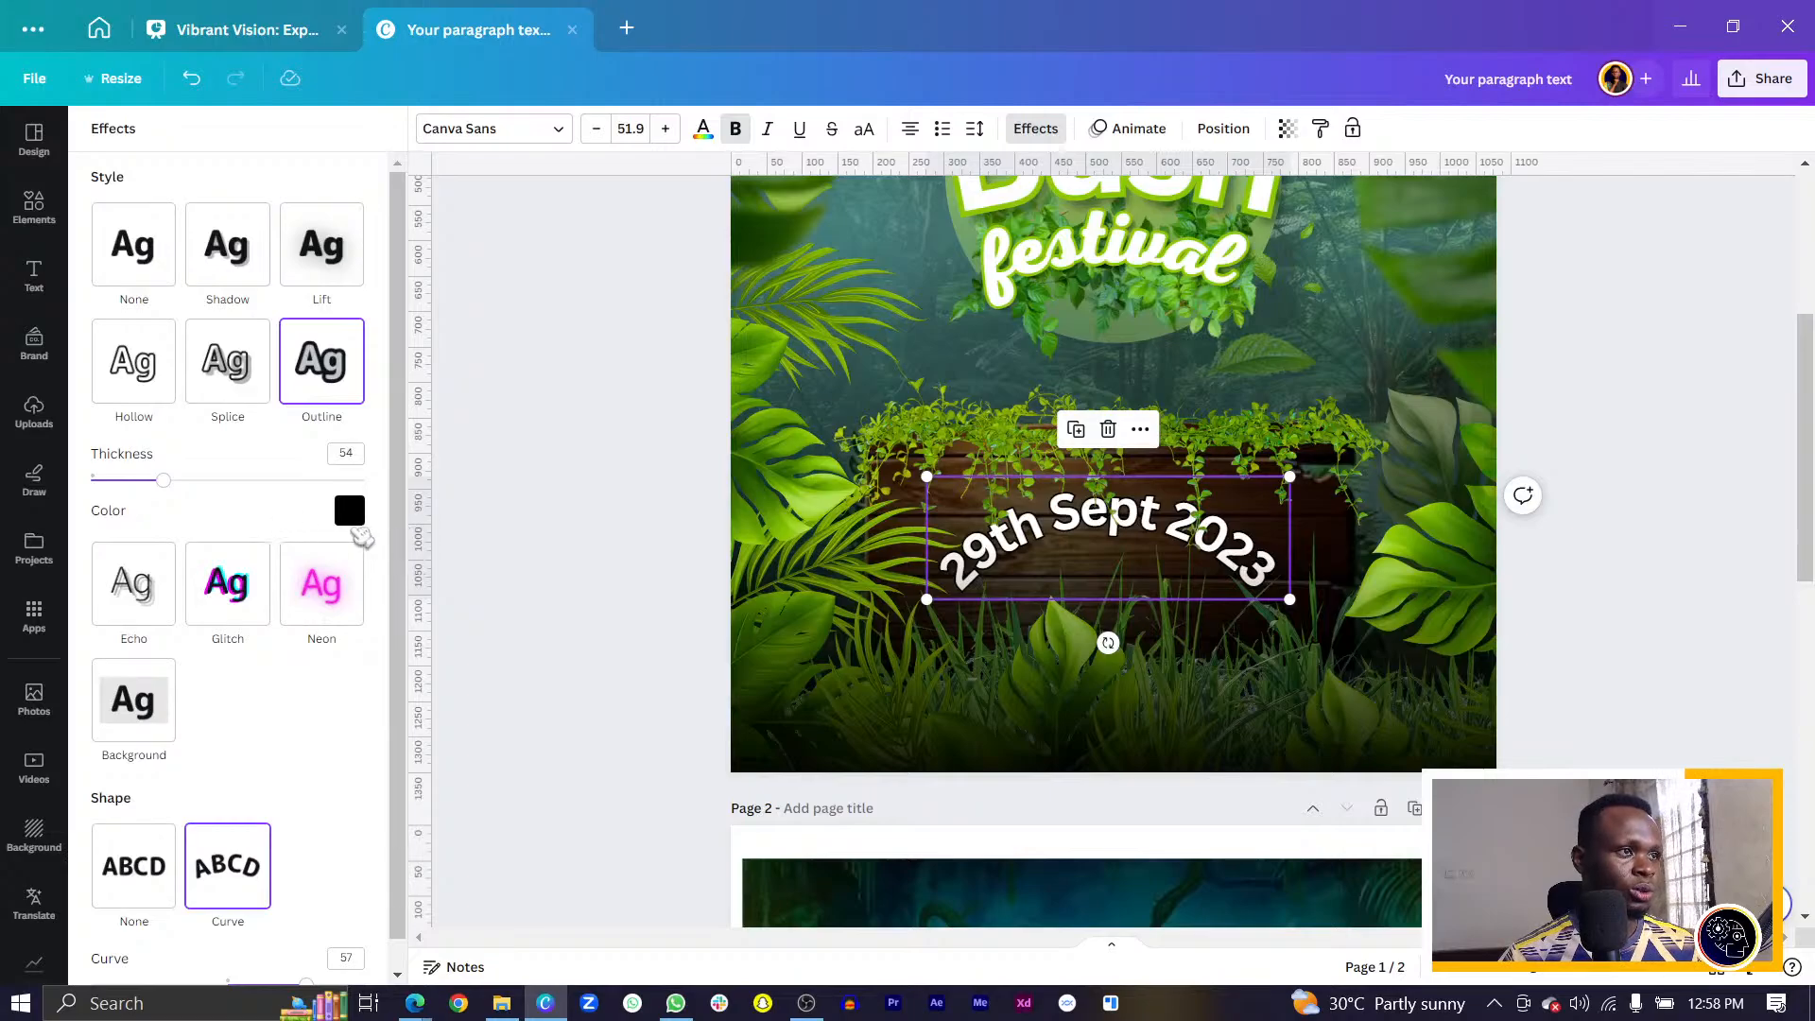
{"action": "left_click", "coordinate": [351, 518]}
{"action": "left_click", "coordinate": [196, 610]}
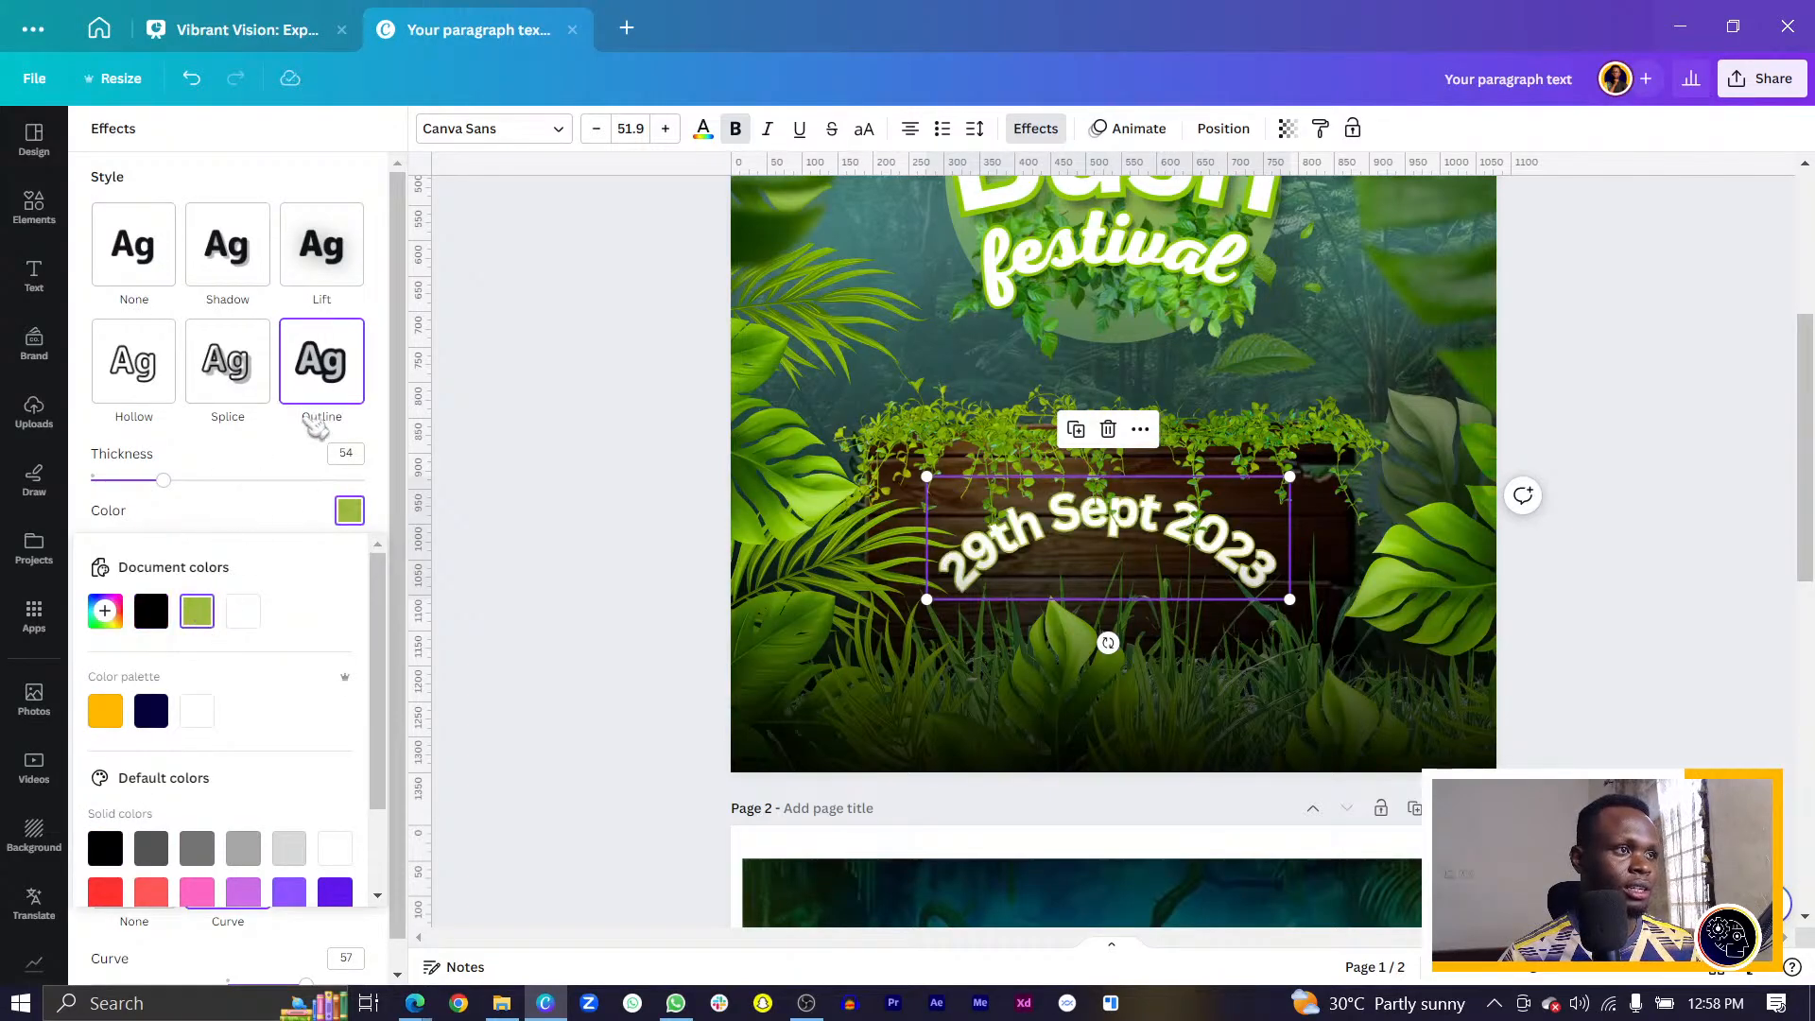
Set the date text's Curve value to 5 and reduce the text to font size 42.5.
{"action": "scroll", "coordinate": [298, 762], "scroll_direction": "down", "scroll_amount": 2}
{"action": "left_click", "coordinate": [459, 752]}
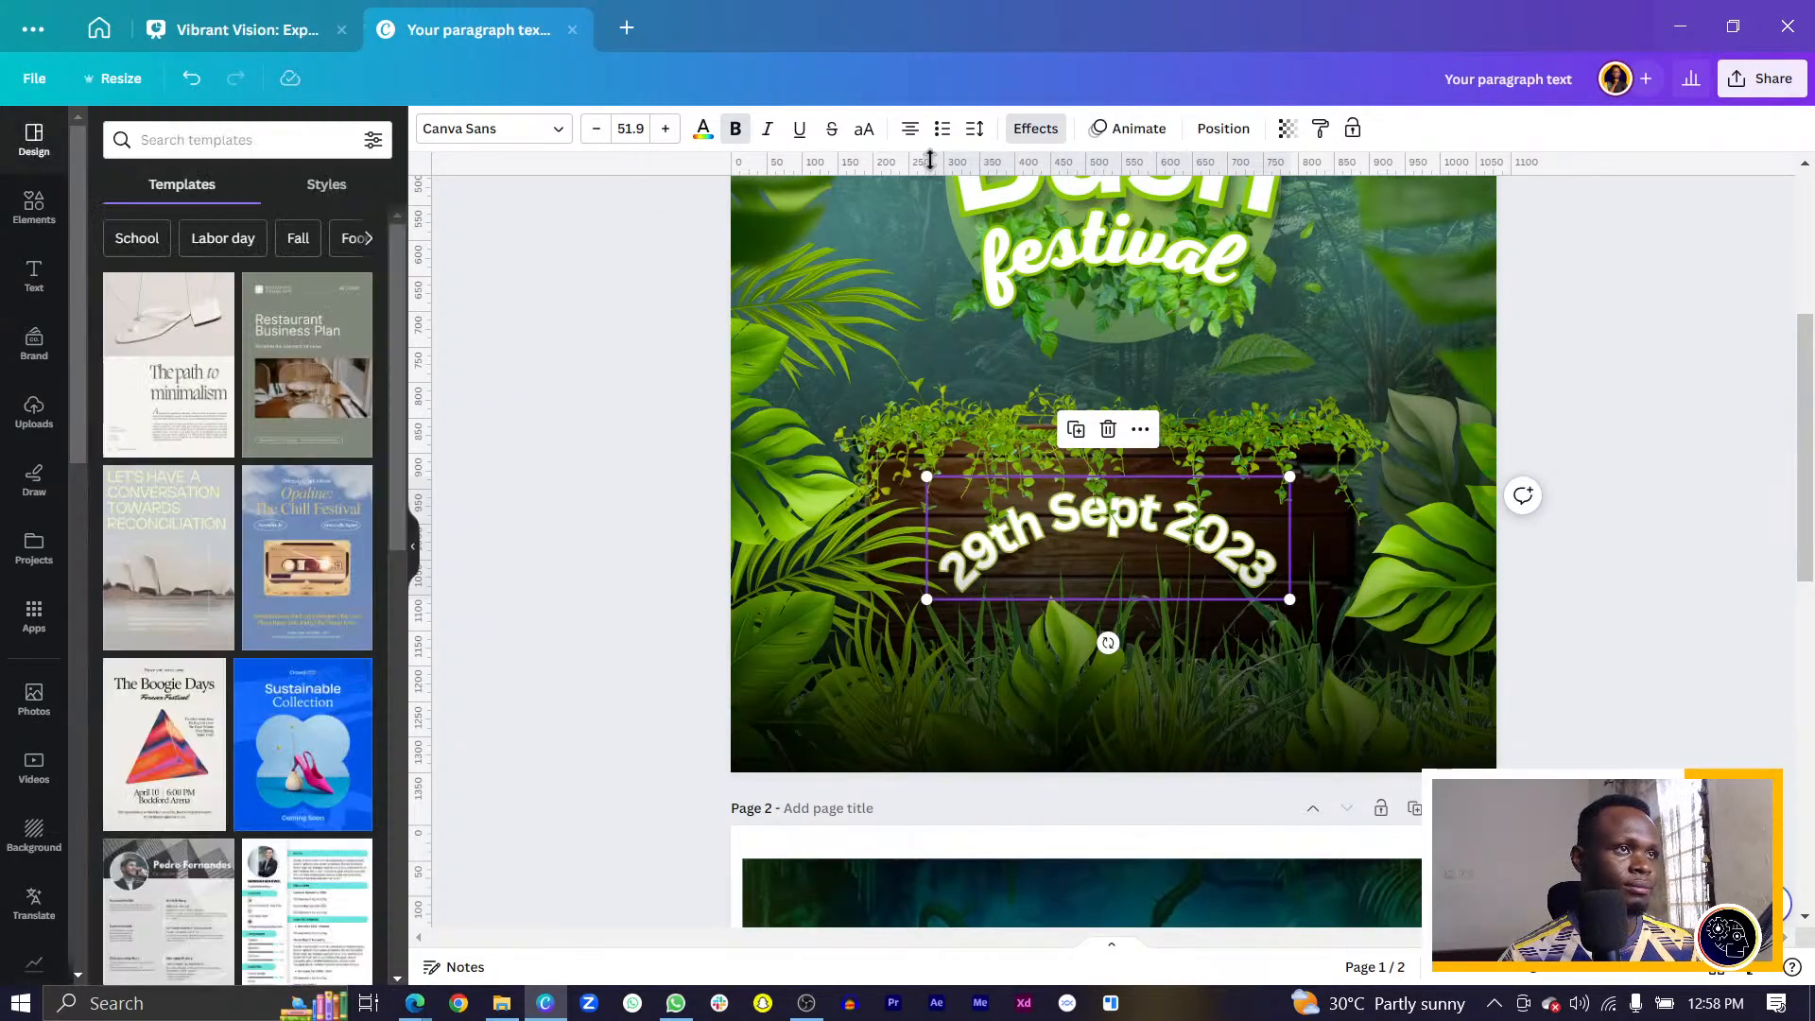
{"action": "left_click", "coordinate": [1047, 127]}
{"action": "scroll", "coordinate": [377, 910], "scroll_direction": "down", "scroll_amount": 1}
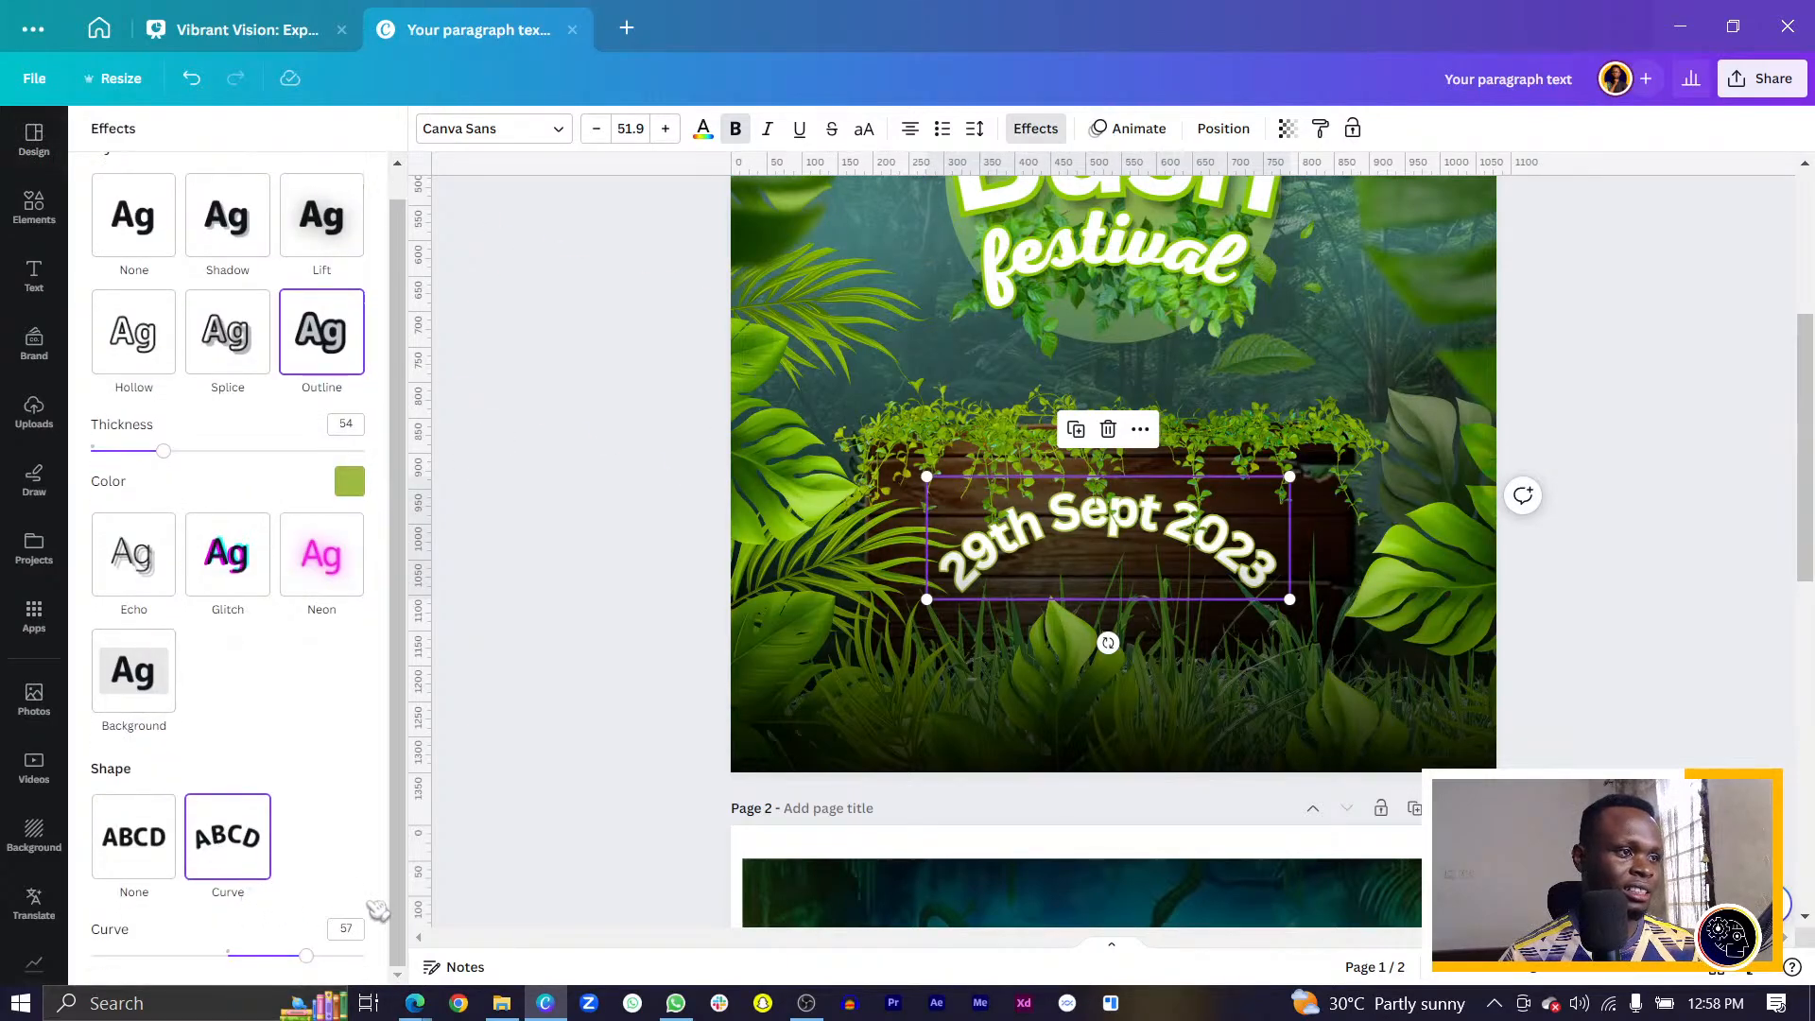
{"action": "type", "text": "5"}
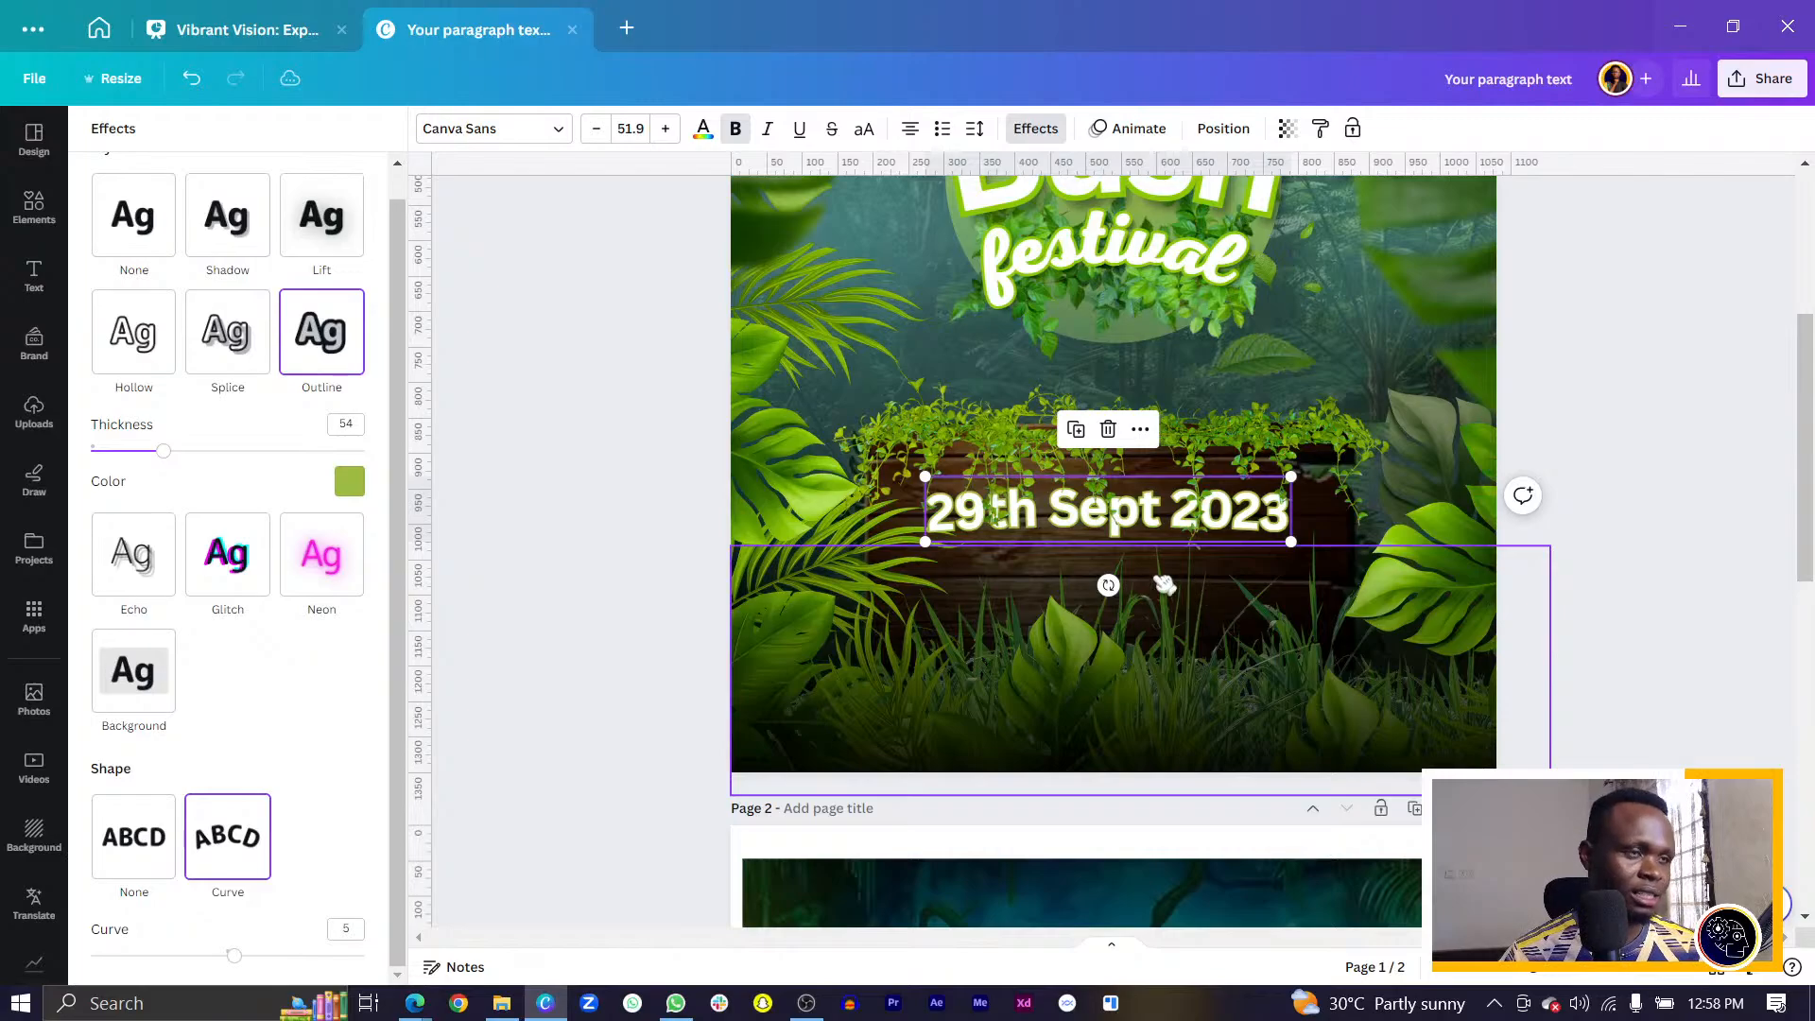
{"action": "left_click_drag", "start_coordinate": [924, 467], "coordinate": [958, 484]}
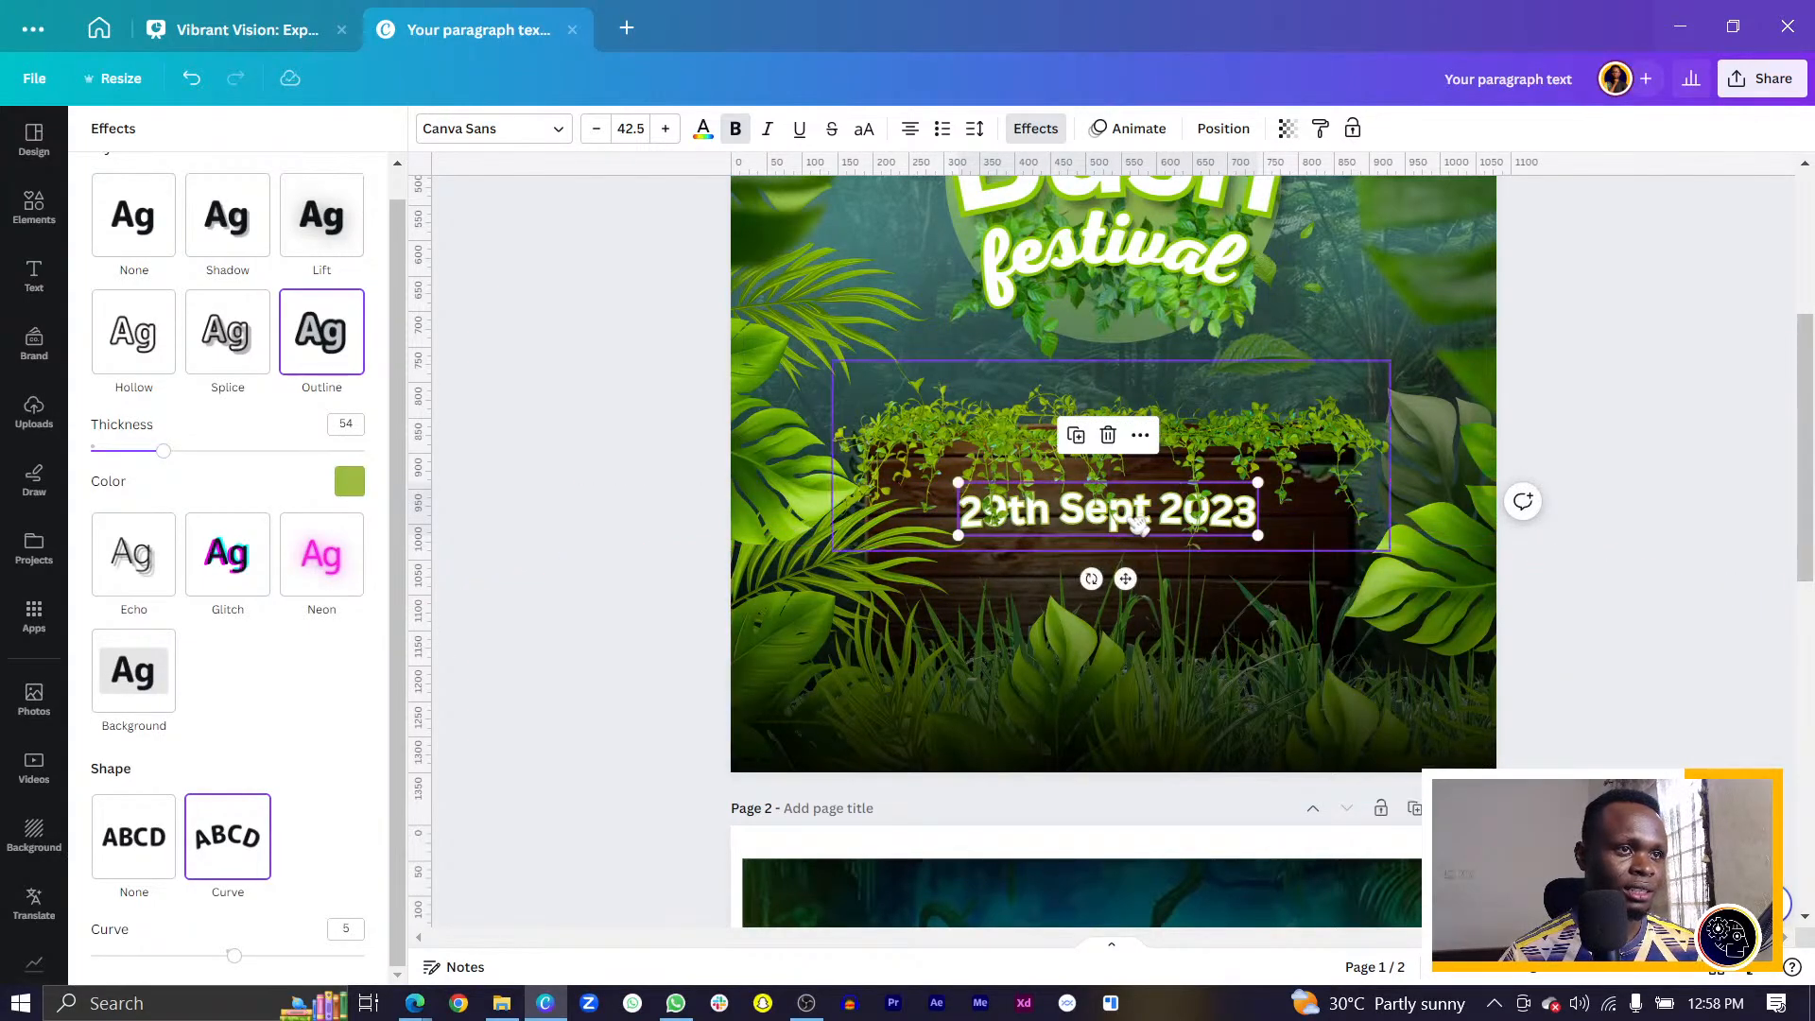
Duplicate the date line directly below itself and change the copy's text to "8:00pm - 11:00pm".
{"action": "left_click_drag", "start_coordinate": [1141, 509], "coordinate": [1122, 547]}
{"action": "double_click", "coordinate": [1123, 548]}
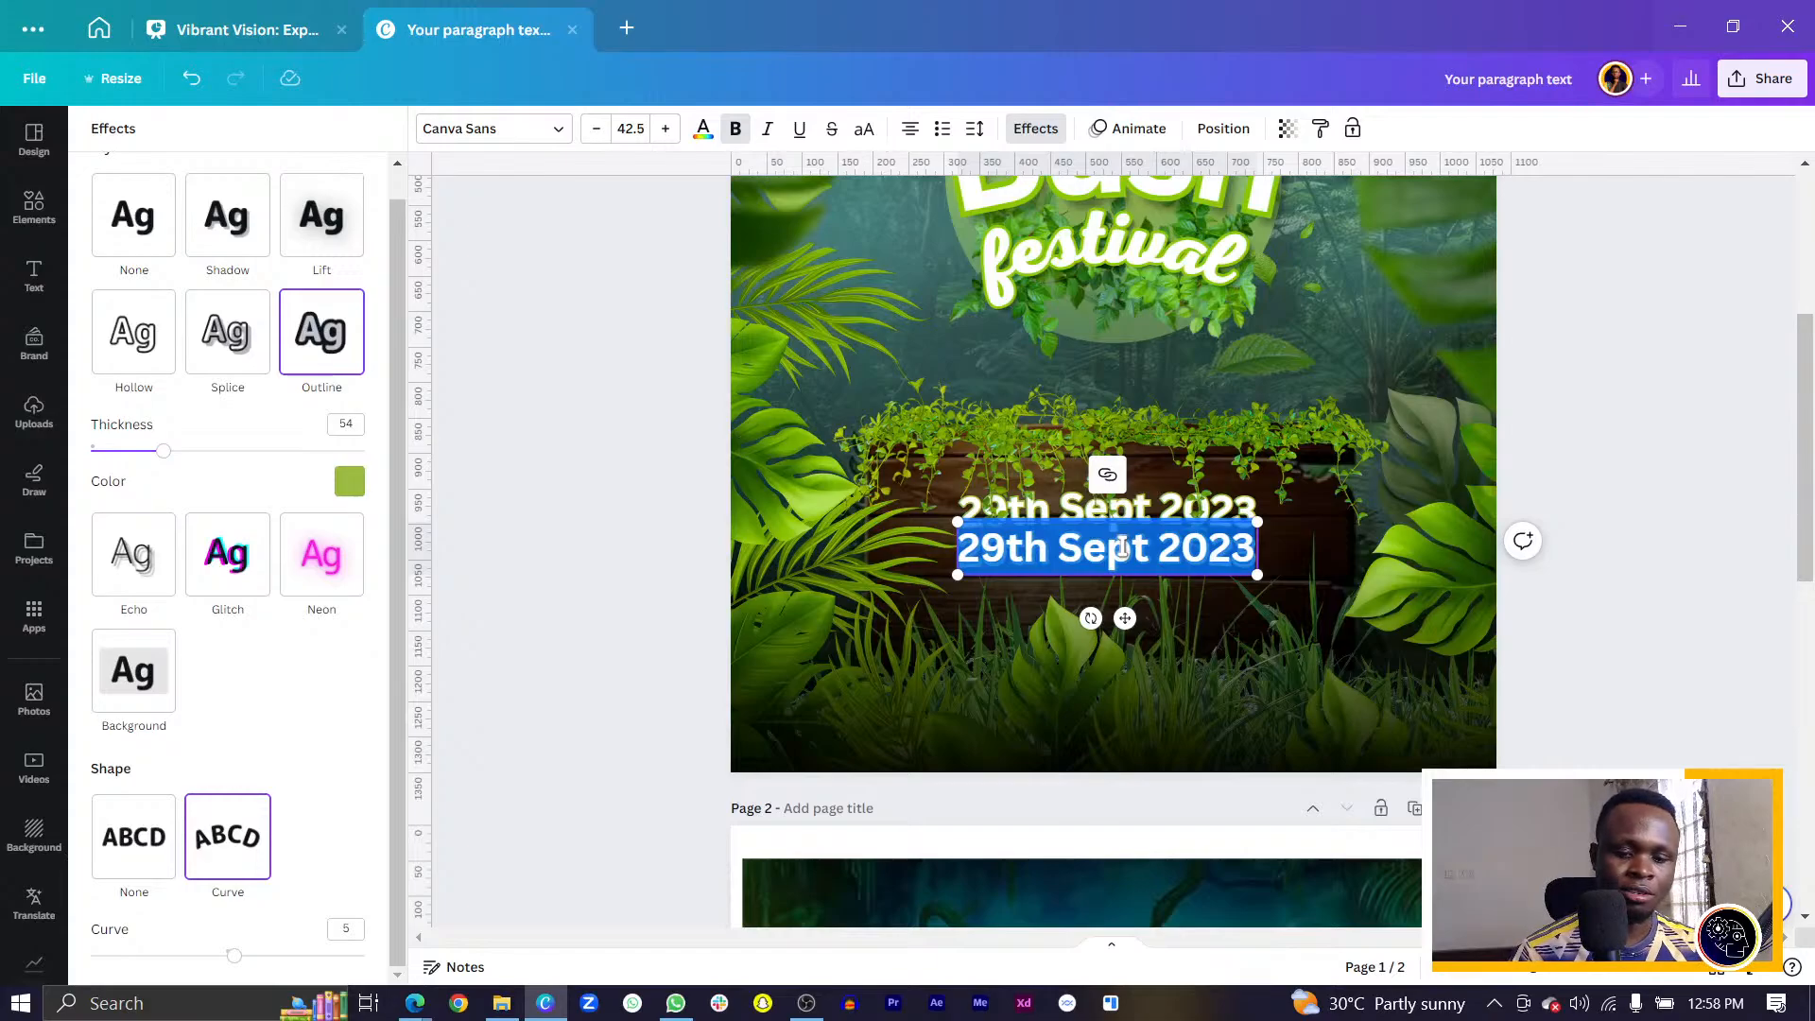
{"action": "type", "text": "8:"}
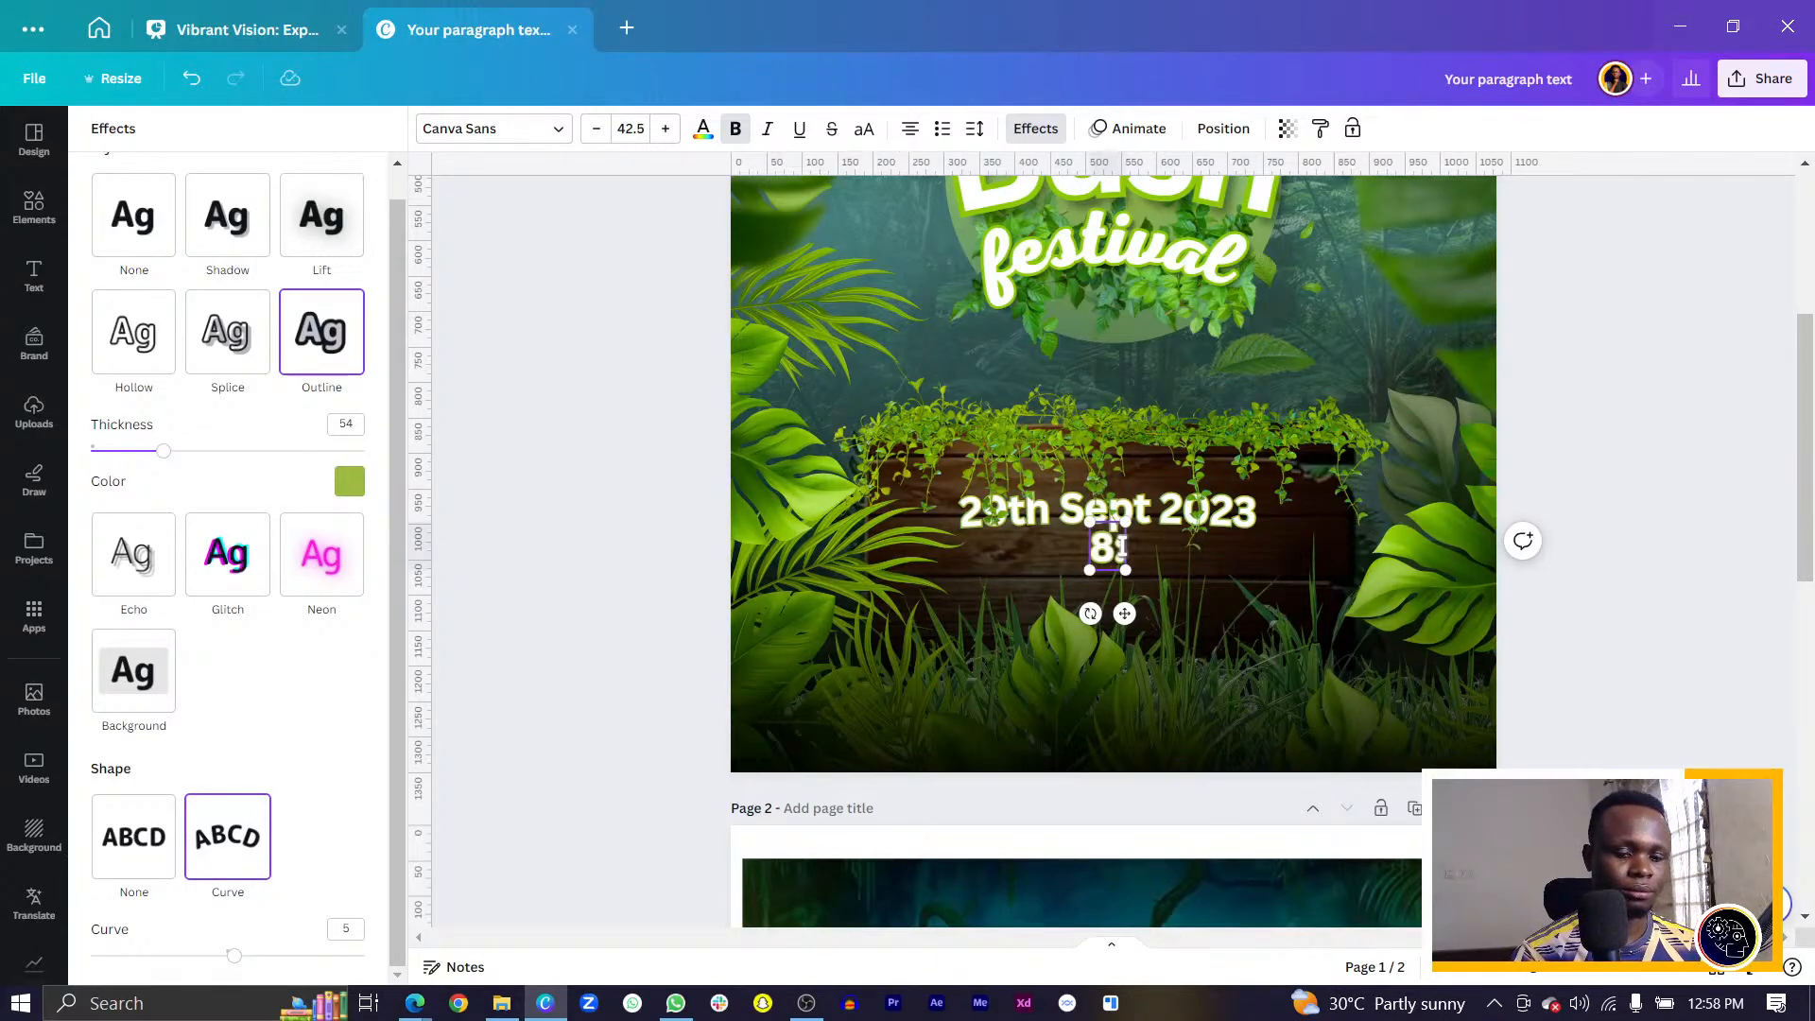
{"action": "type", "text": "3"}
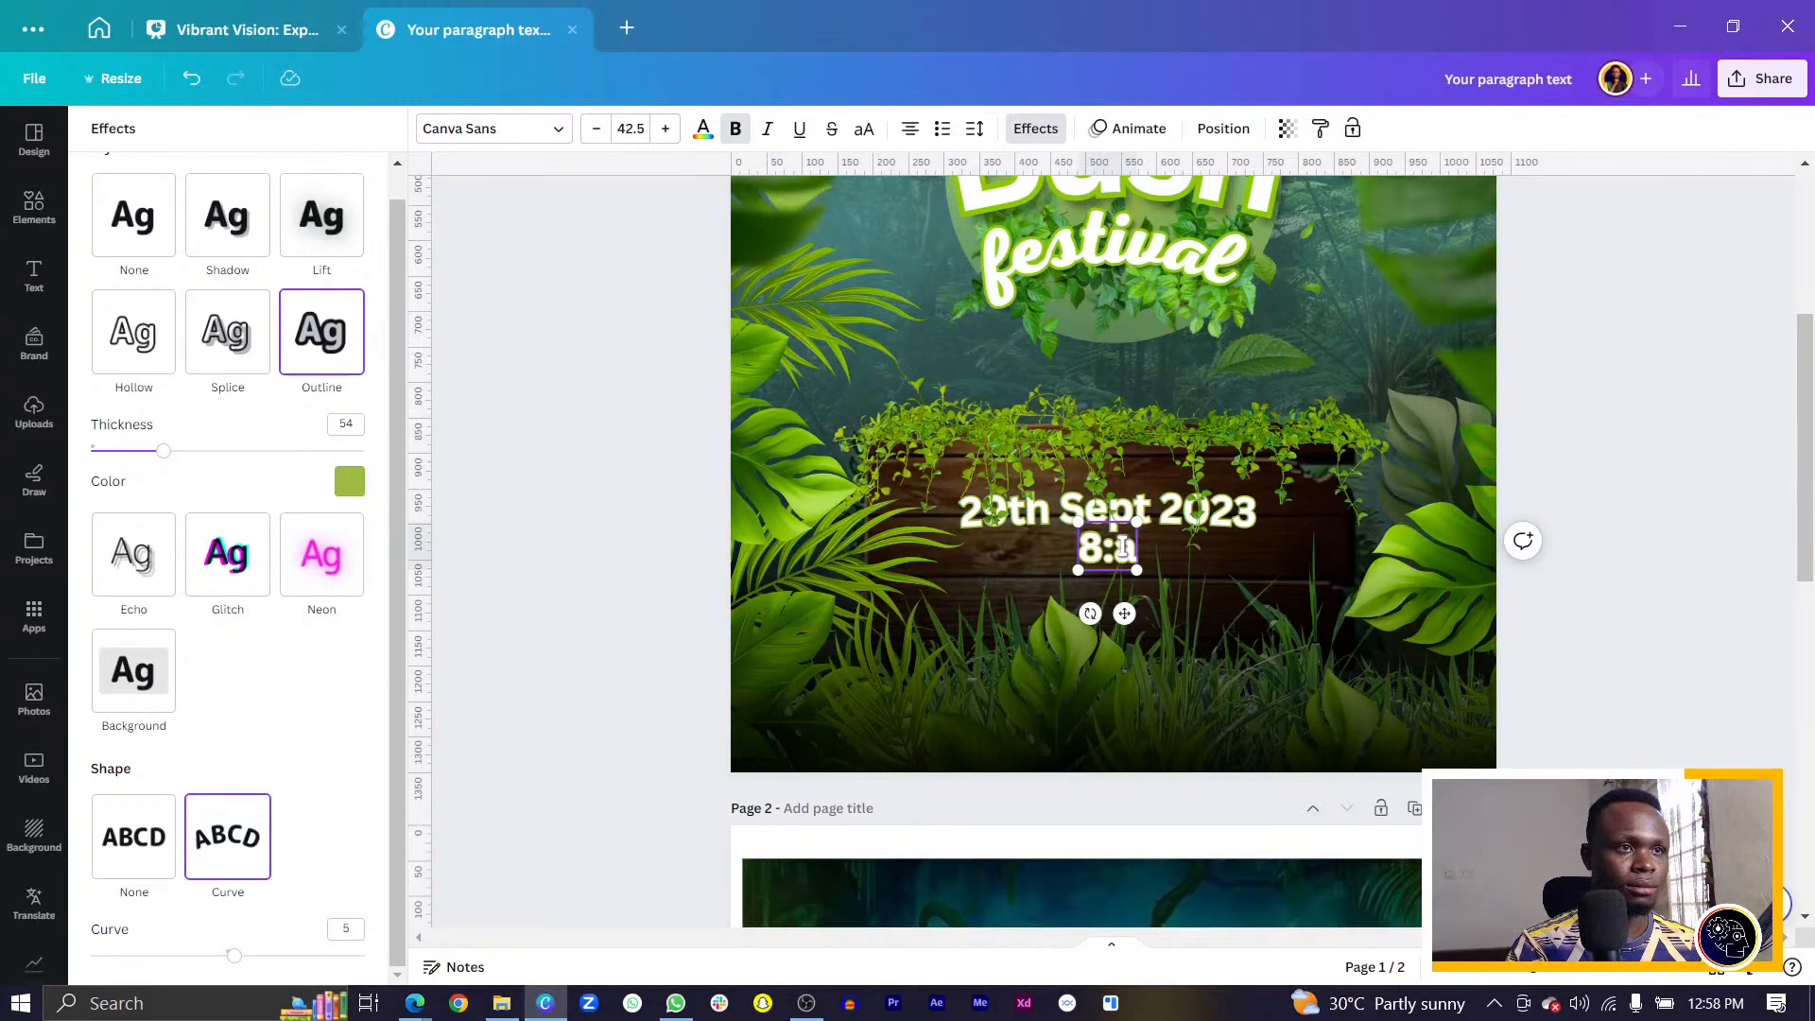
{"action": "type", "text": "0pm -"}
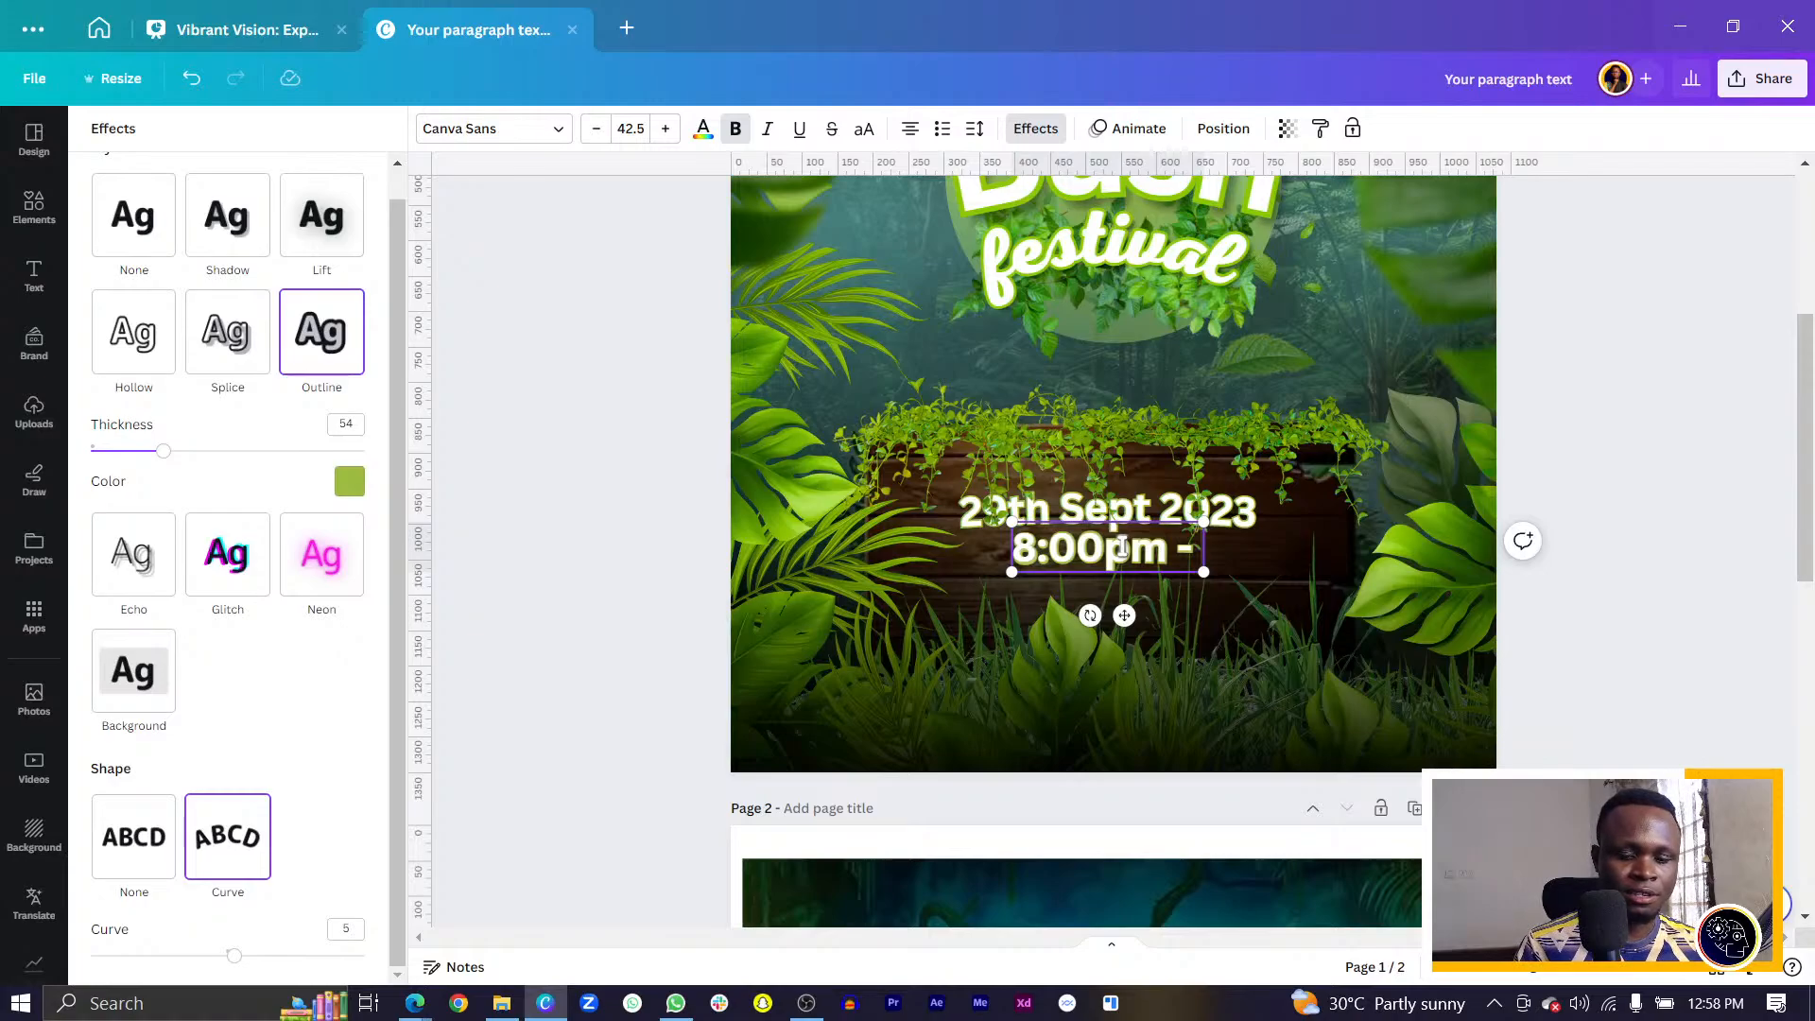
{"action": "type", "text": " 11"}
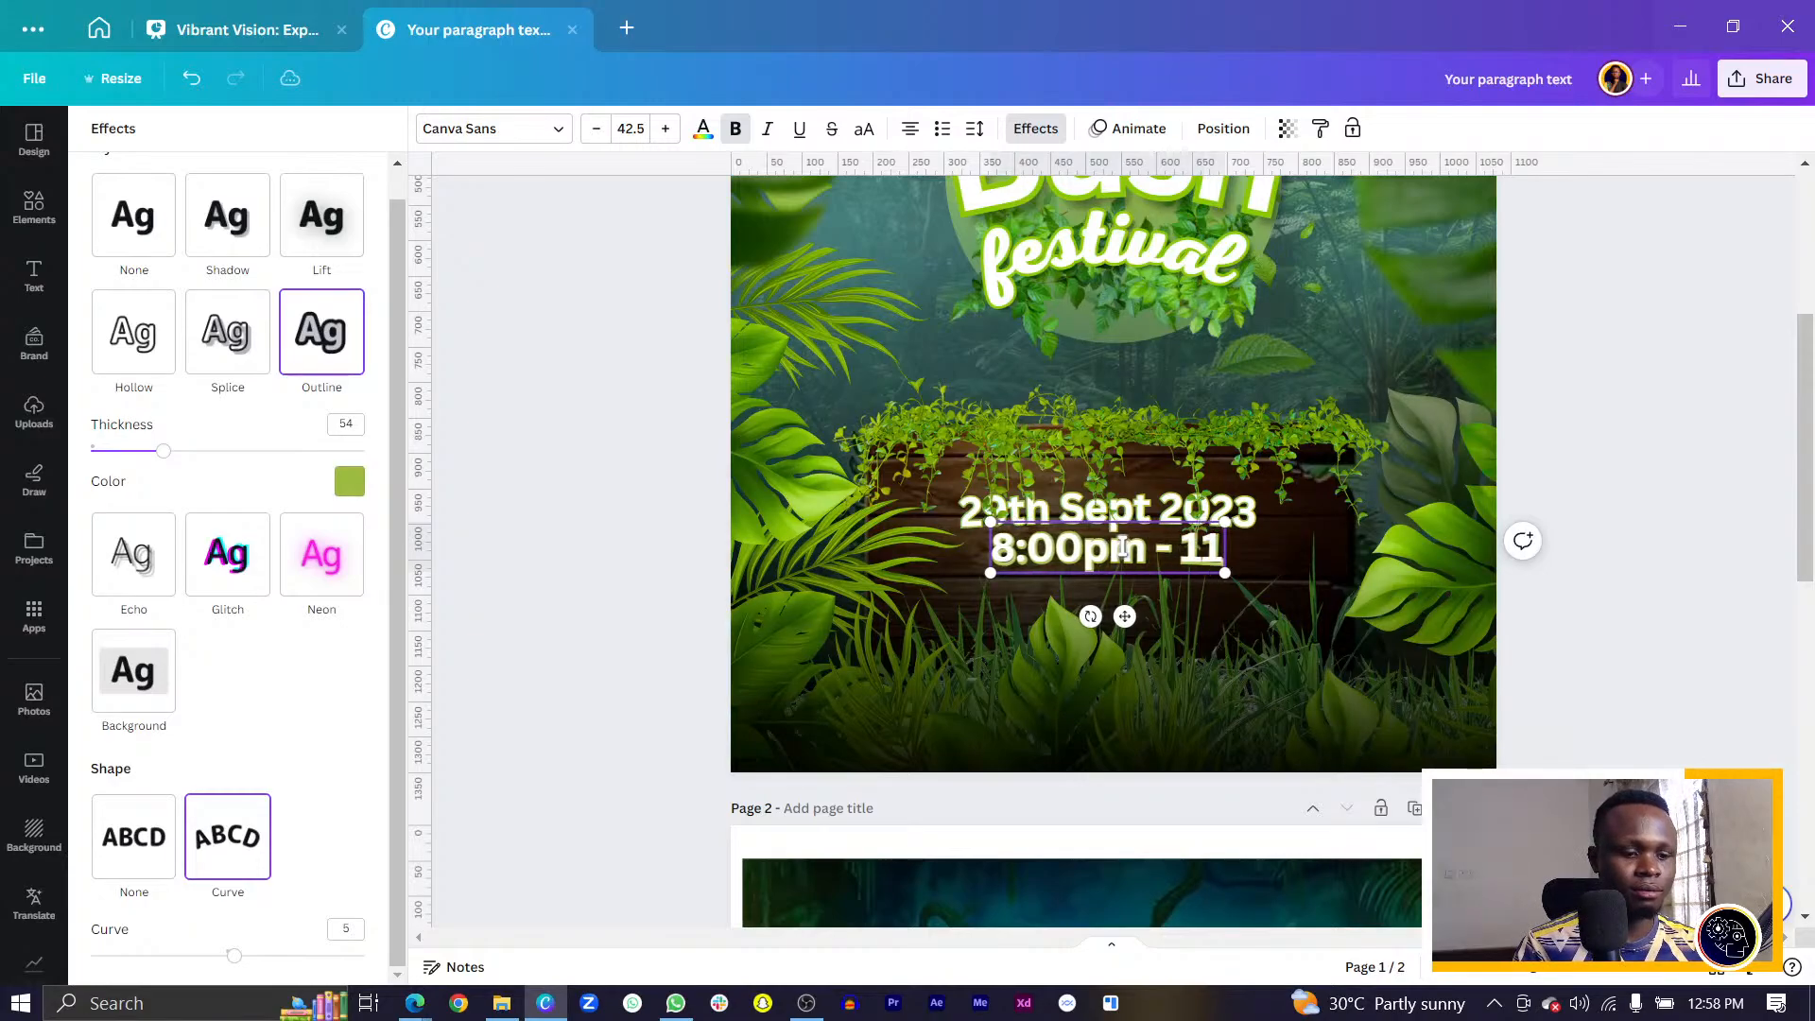
{"action": "type", "text": ":00"}
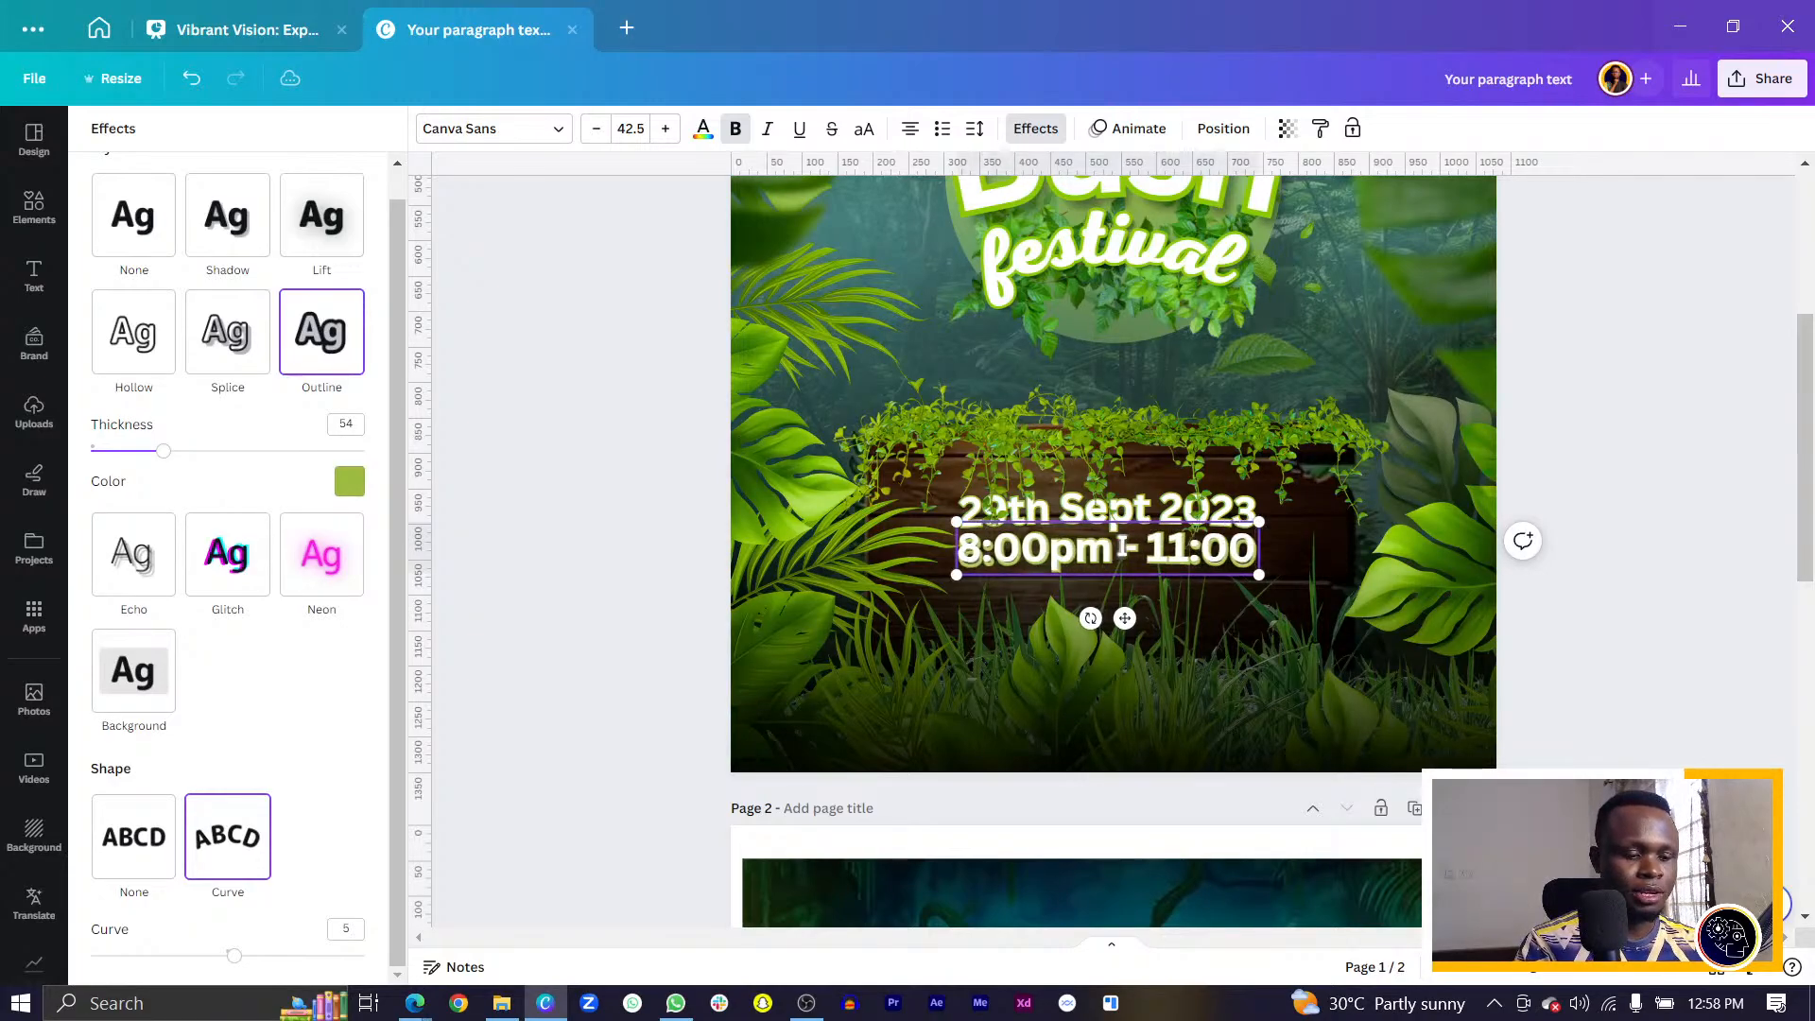
{"action": "type", "text": "pm"}
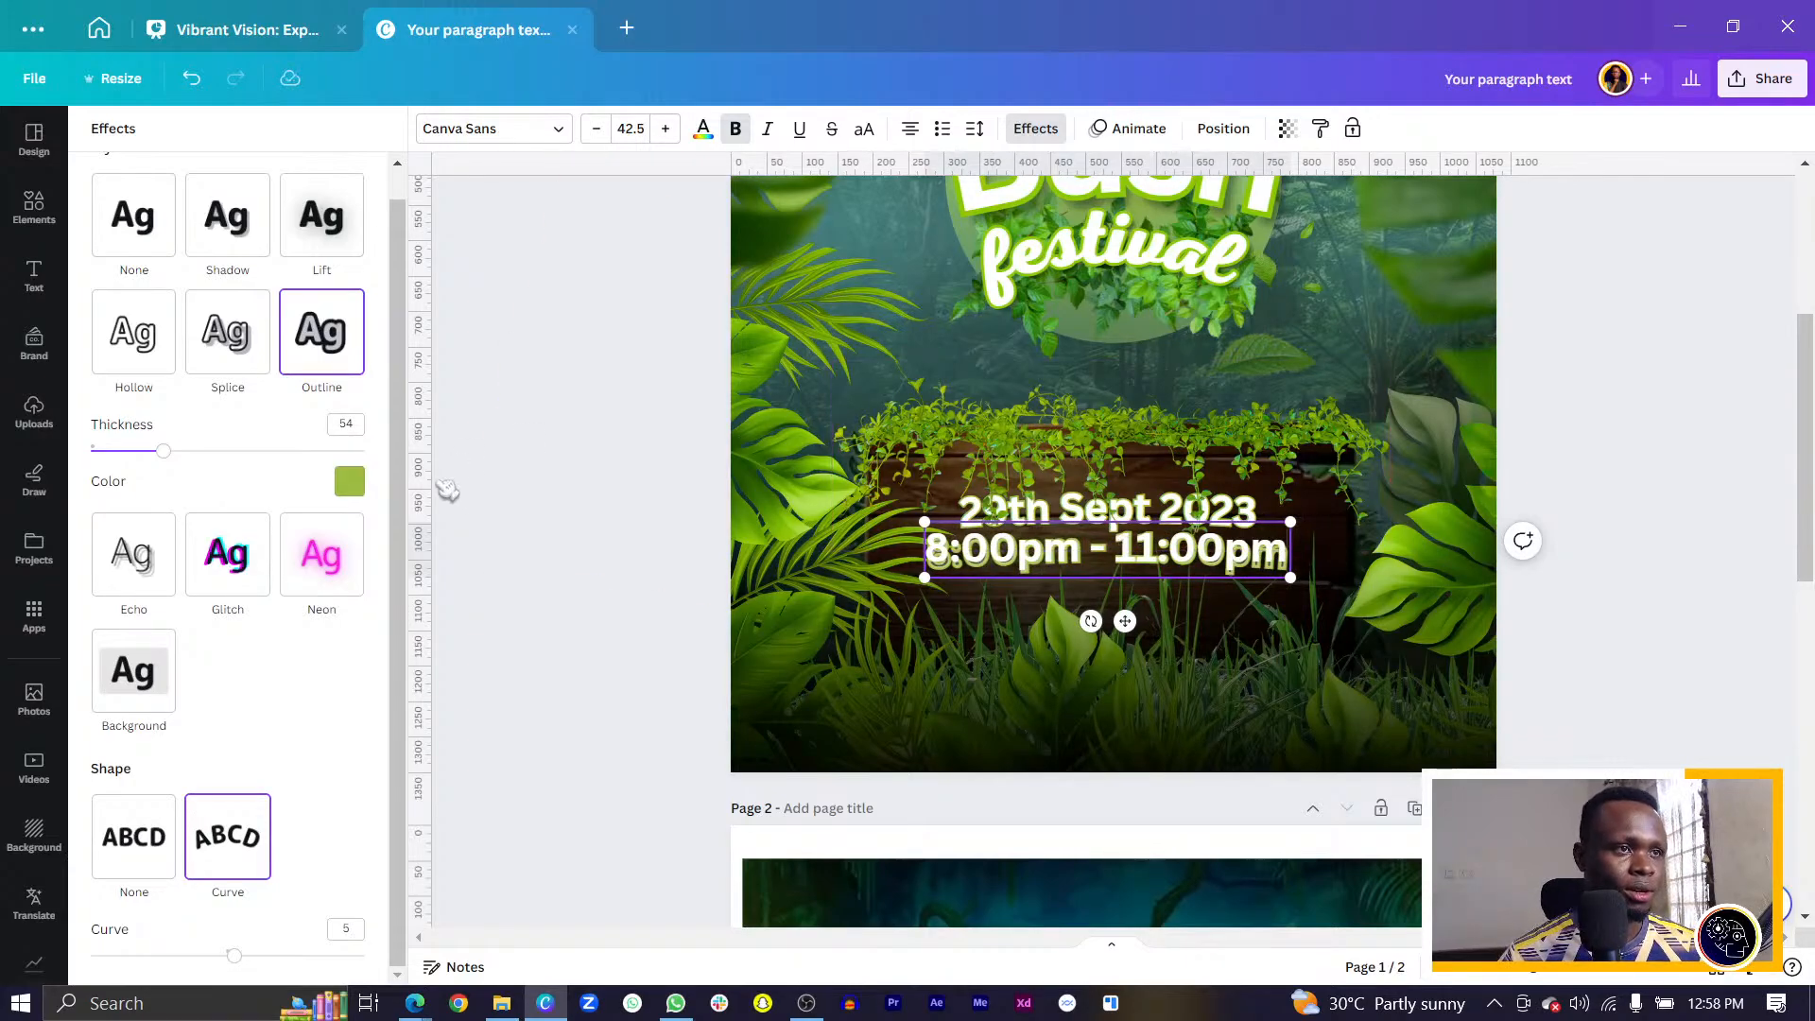
{"action": "left_click", "coordinate": [603, 571]}
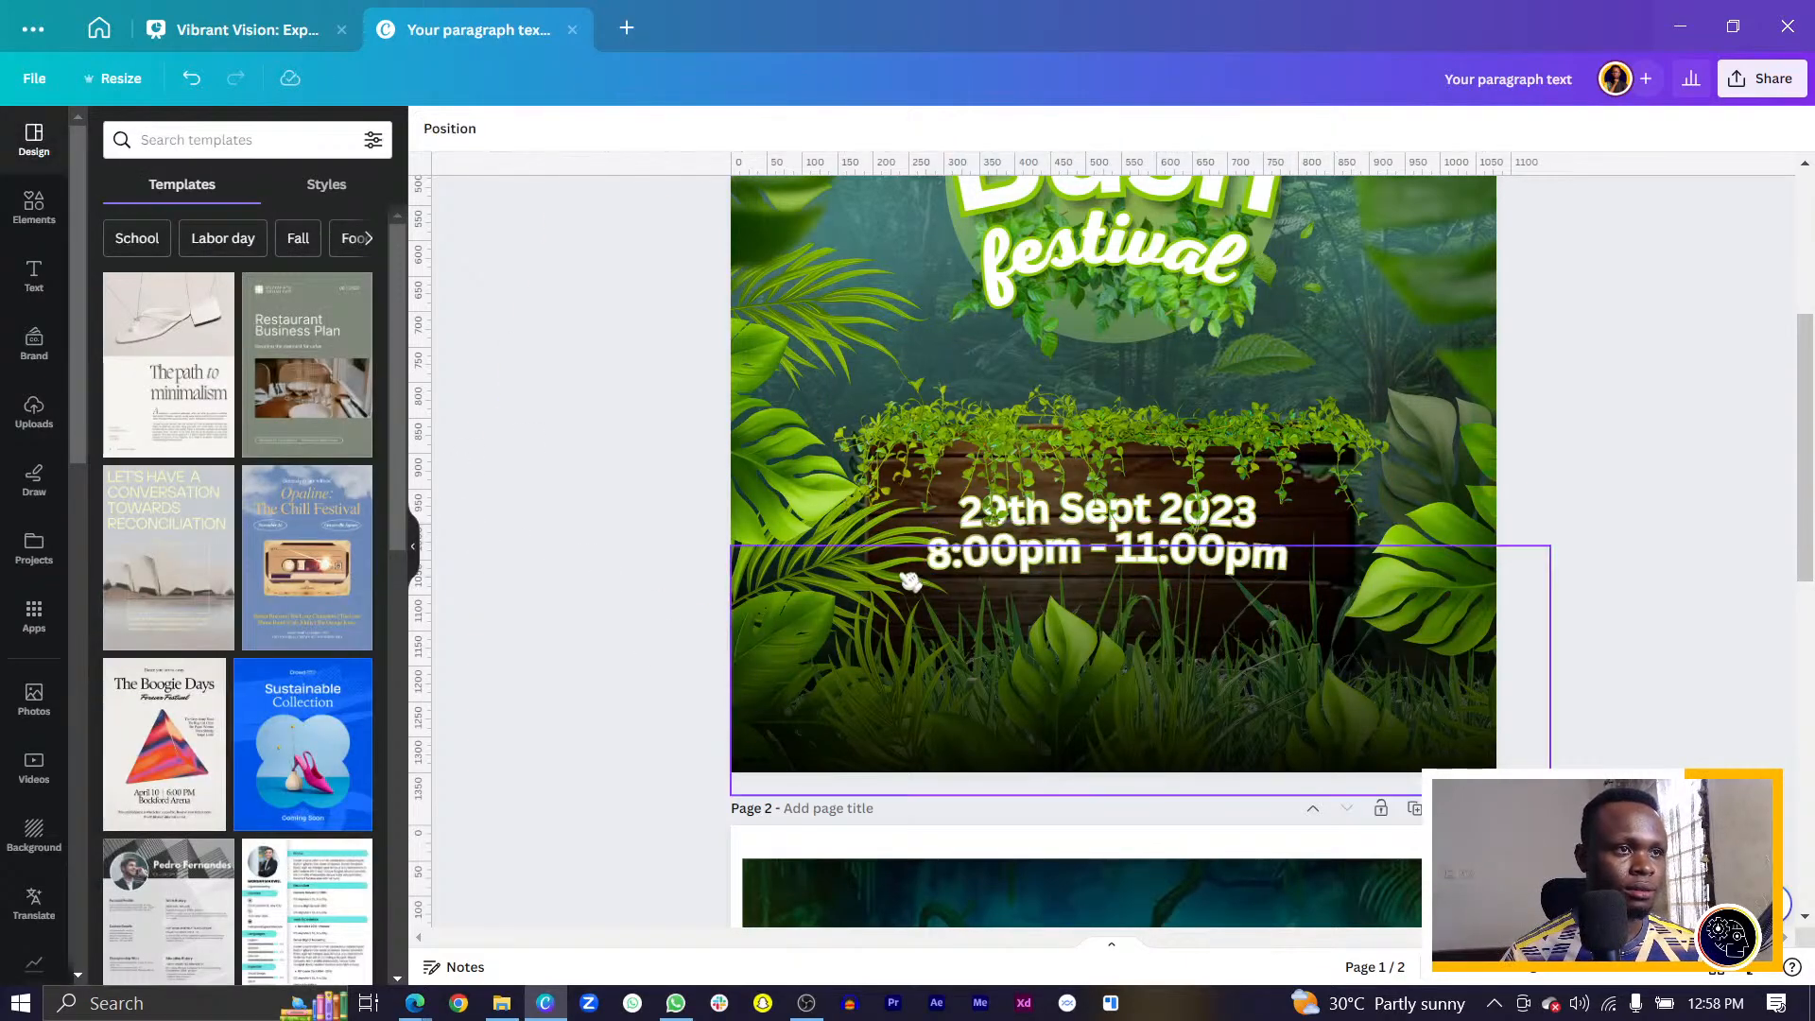
Scale the date and time lines together to font size 33 and nudge them slightly down on the planter.
{"action": "left_click", "coordinate": [1155, 511]}
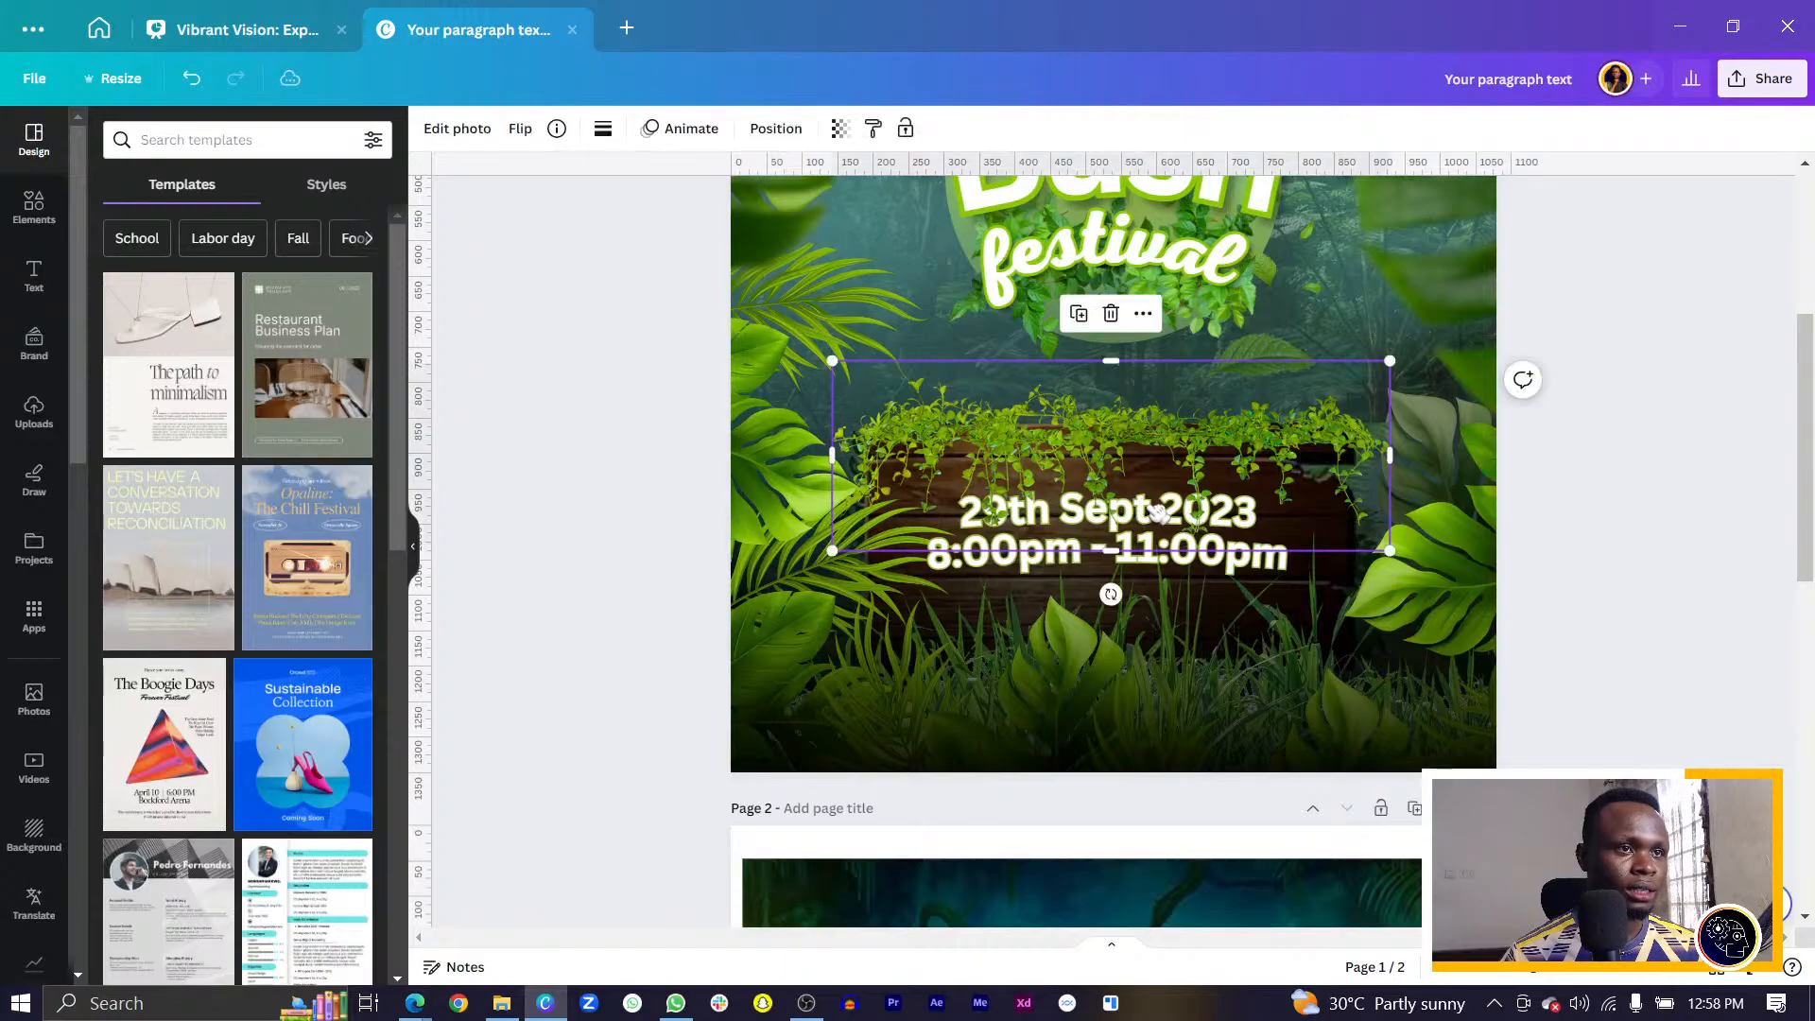
{"action": "left_click", "coordinate": [1068, 553], "text": "shift"}
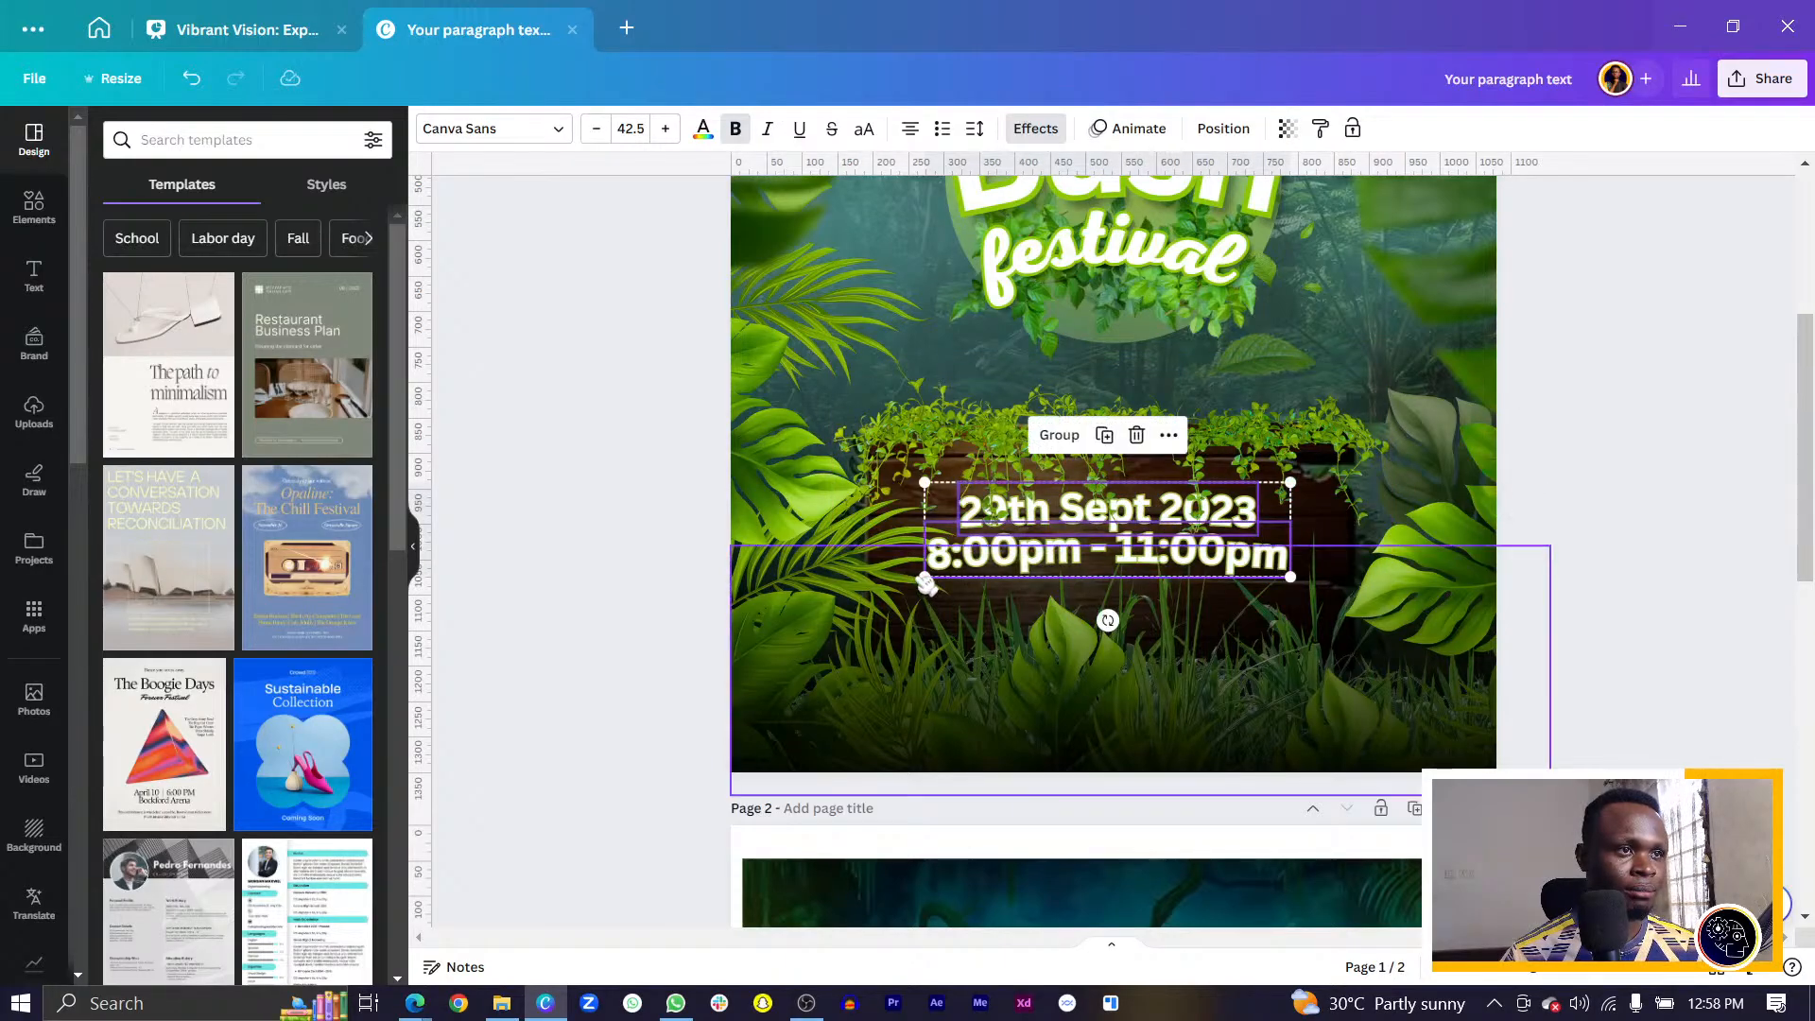
{"action": "left_click_drag", "start_coordinate": [924, 576], "coordinate": [965, 583]}
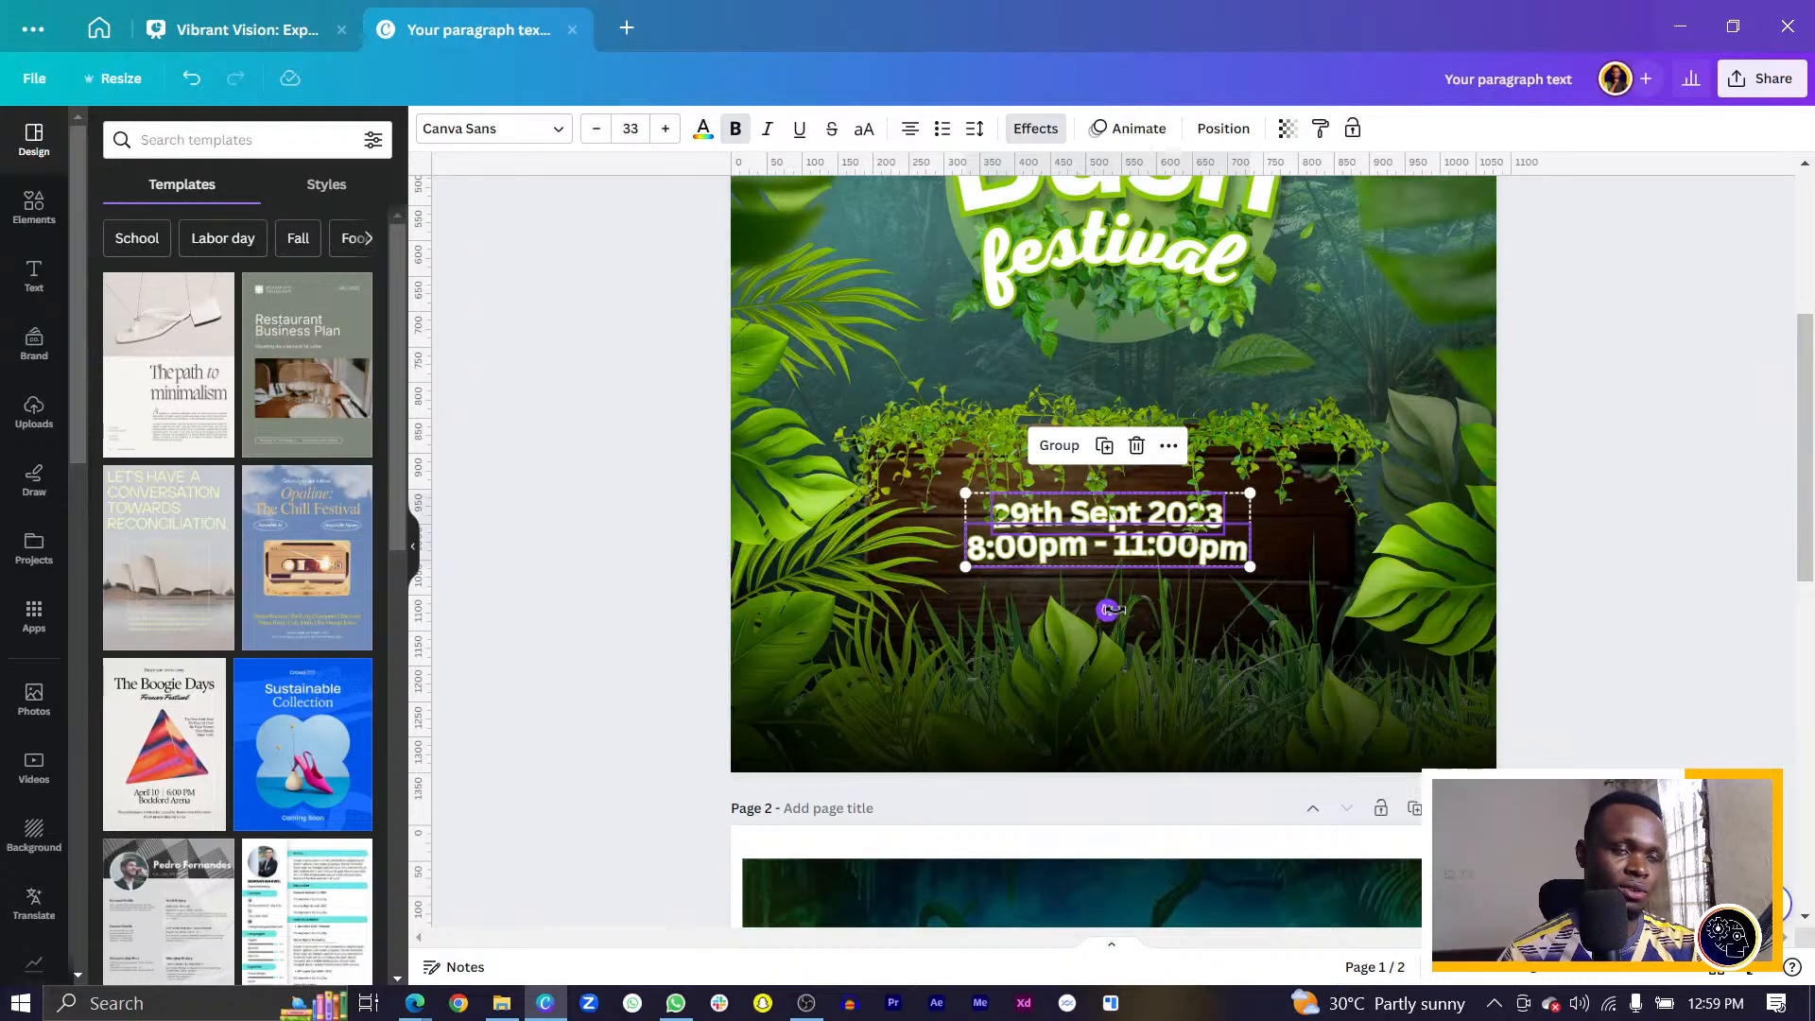
{"action": "key", "text": "shift+Down"}
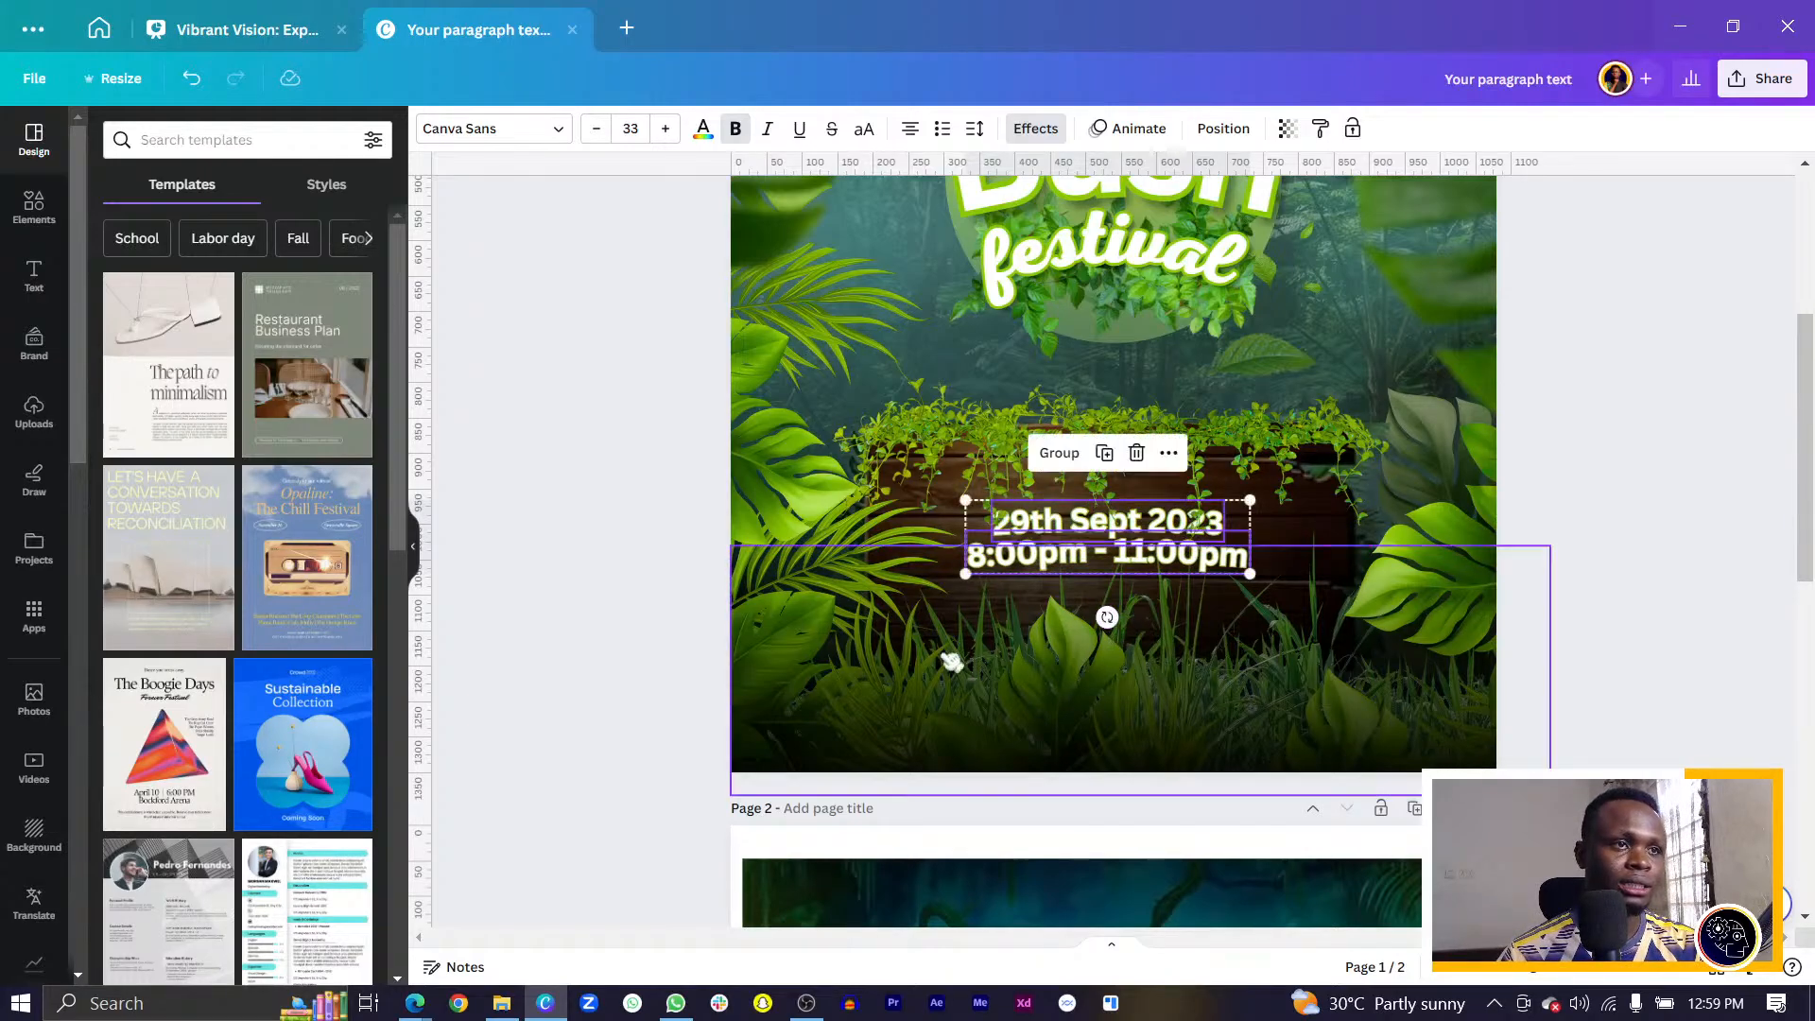
{"action": "left_click", "coordinate": [689, 579]}
Move the date and time lines together slightly higher on the wooden planter.
{"action": "scroll", "coordinate": [697, 588], "scroll_direction": "up", "scroll_amount": 3}
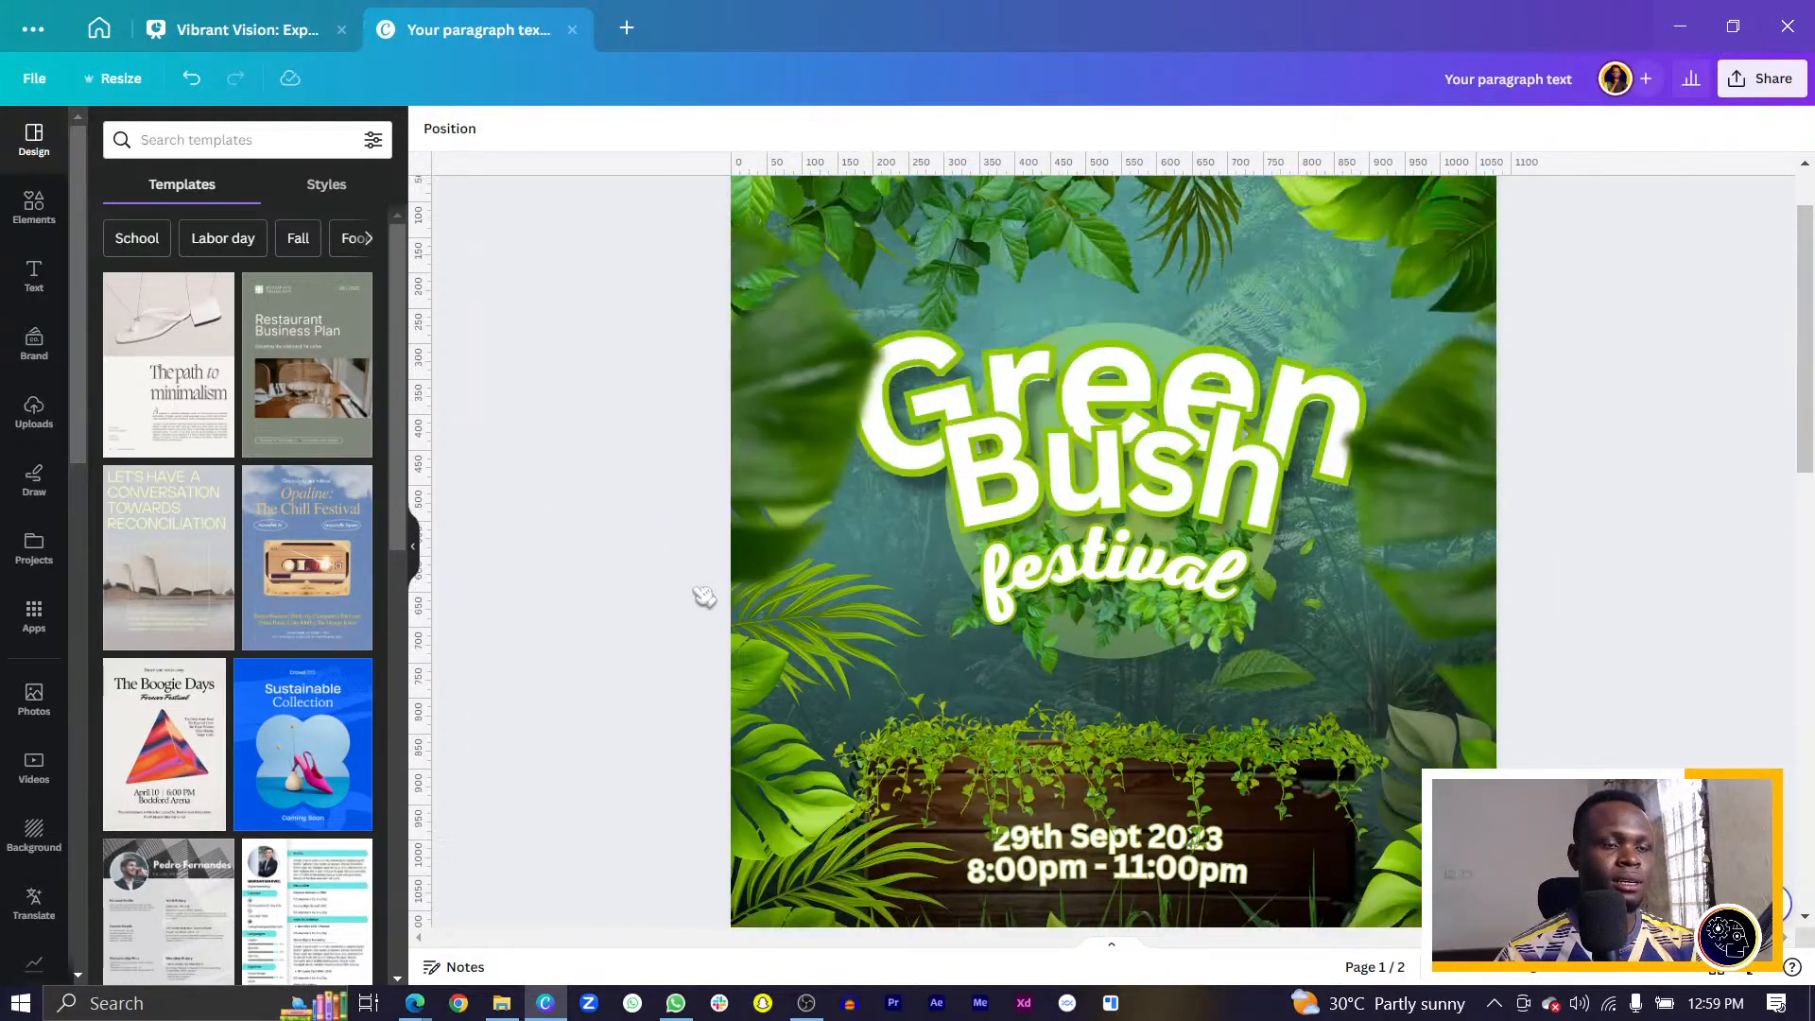
{"action": "scroll", "coordinate": [695, 583], "scroll_direction": "up", "scroll_amount": 1}
{"action": "scroll", "coordinate": [693, 582], "scroll_direction": "down", "scroll_amount": 3}
{"action": "scroll", "coordinate": [697, 583], "scroll_direction": "up", "scroll_amount": 5}
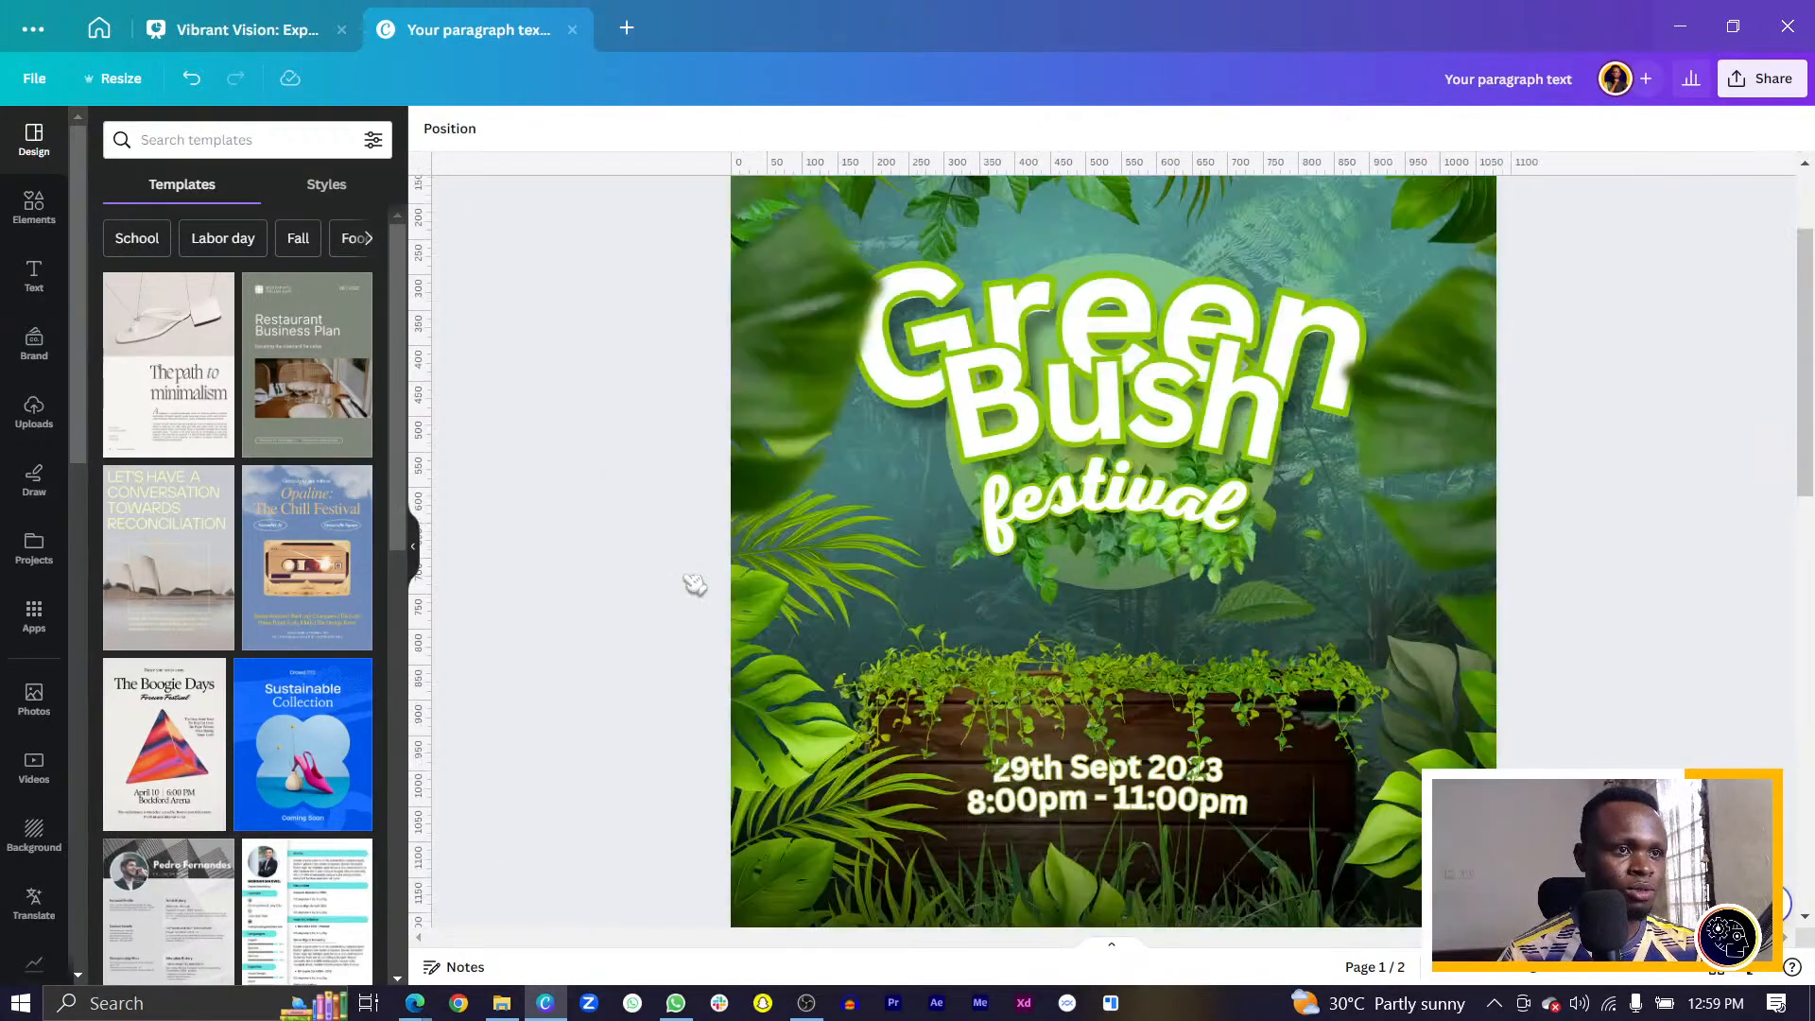
{"action": "scroll", "coordinate": [816, 553], "scroll_direction": "down", "scroll_amount": 3}
{"action": "left_click", "coordinate": [1155, 534]}
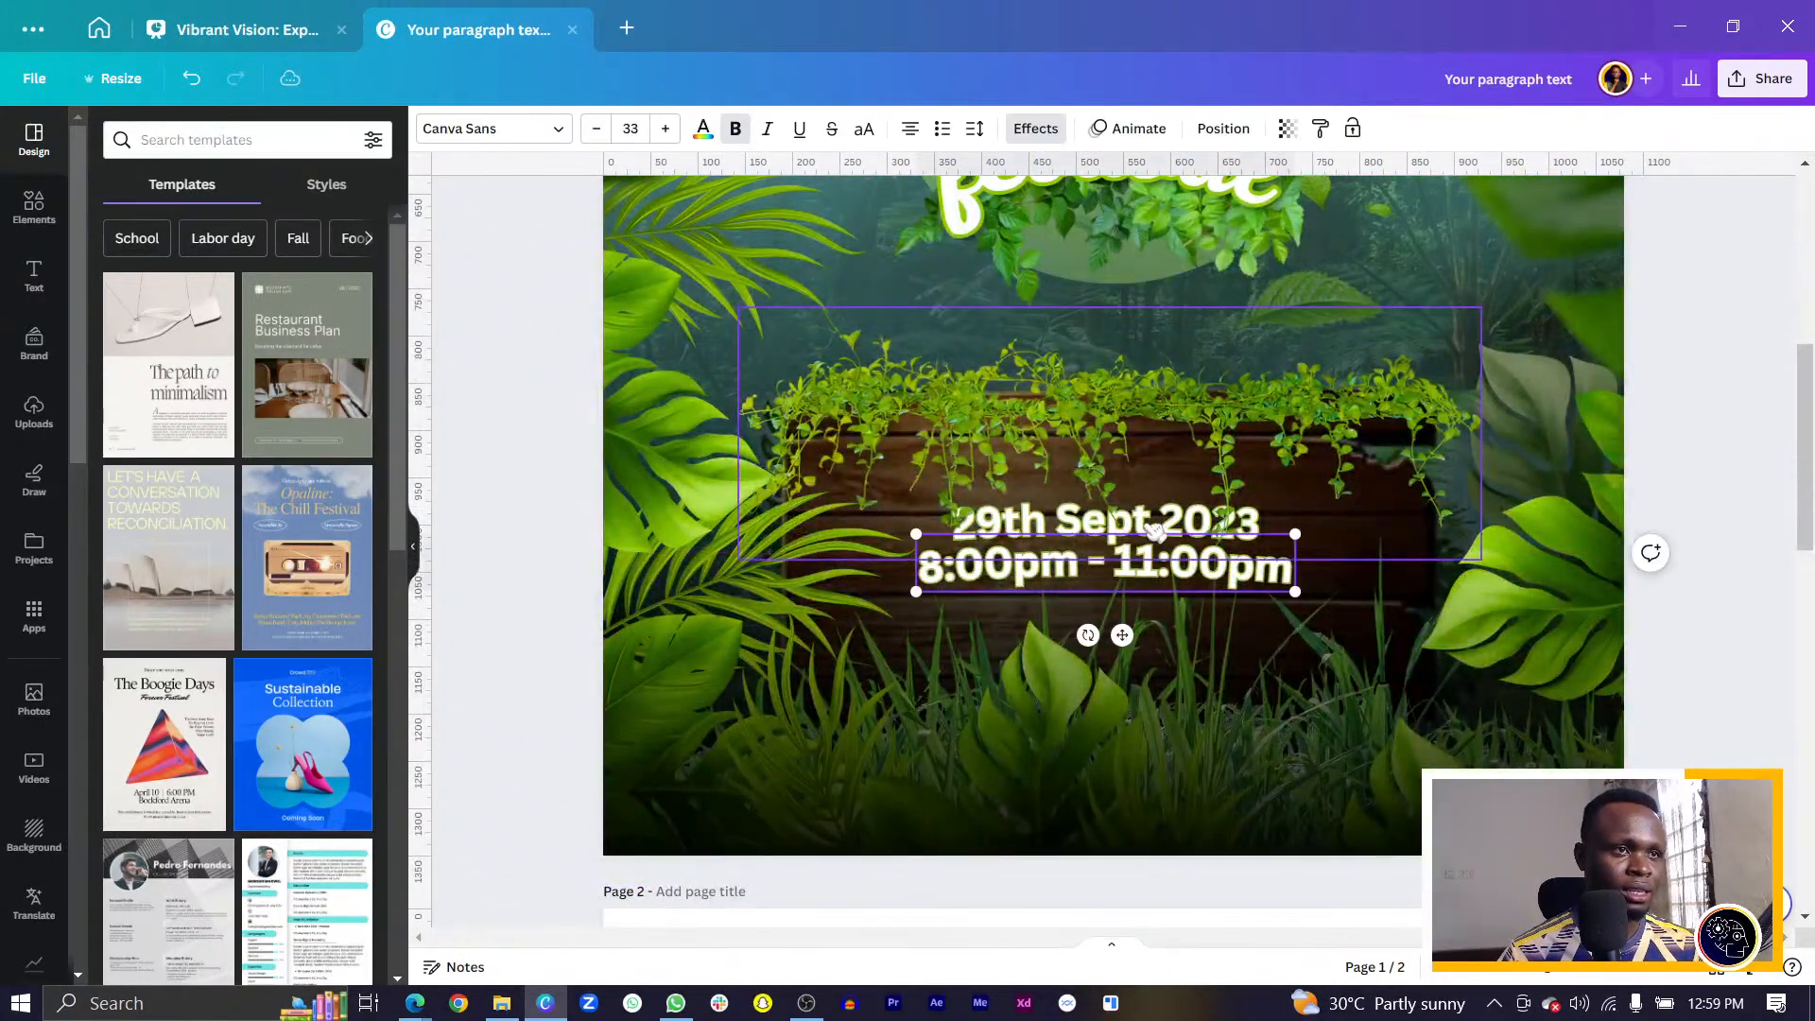
{"action": "left_click", "coordinate": [1155, 532]}
{"action": "left_click", "coordinate": [1187, 572], "text": "shift"}
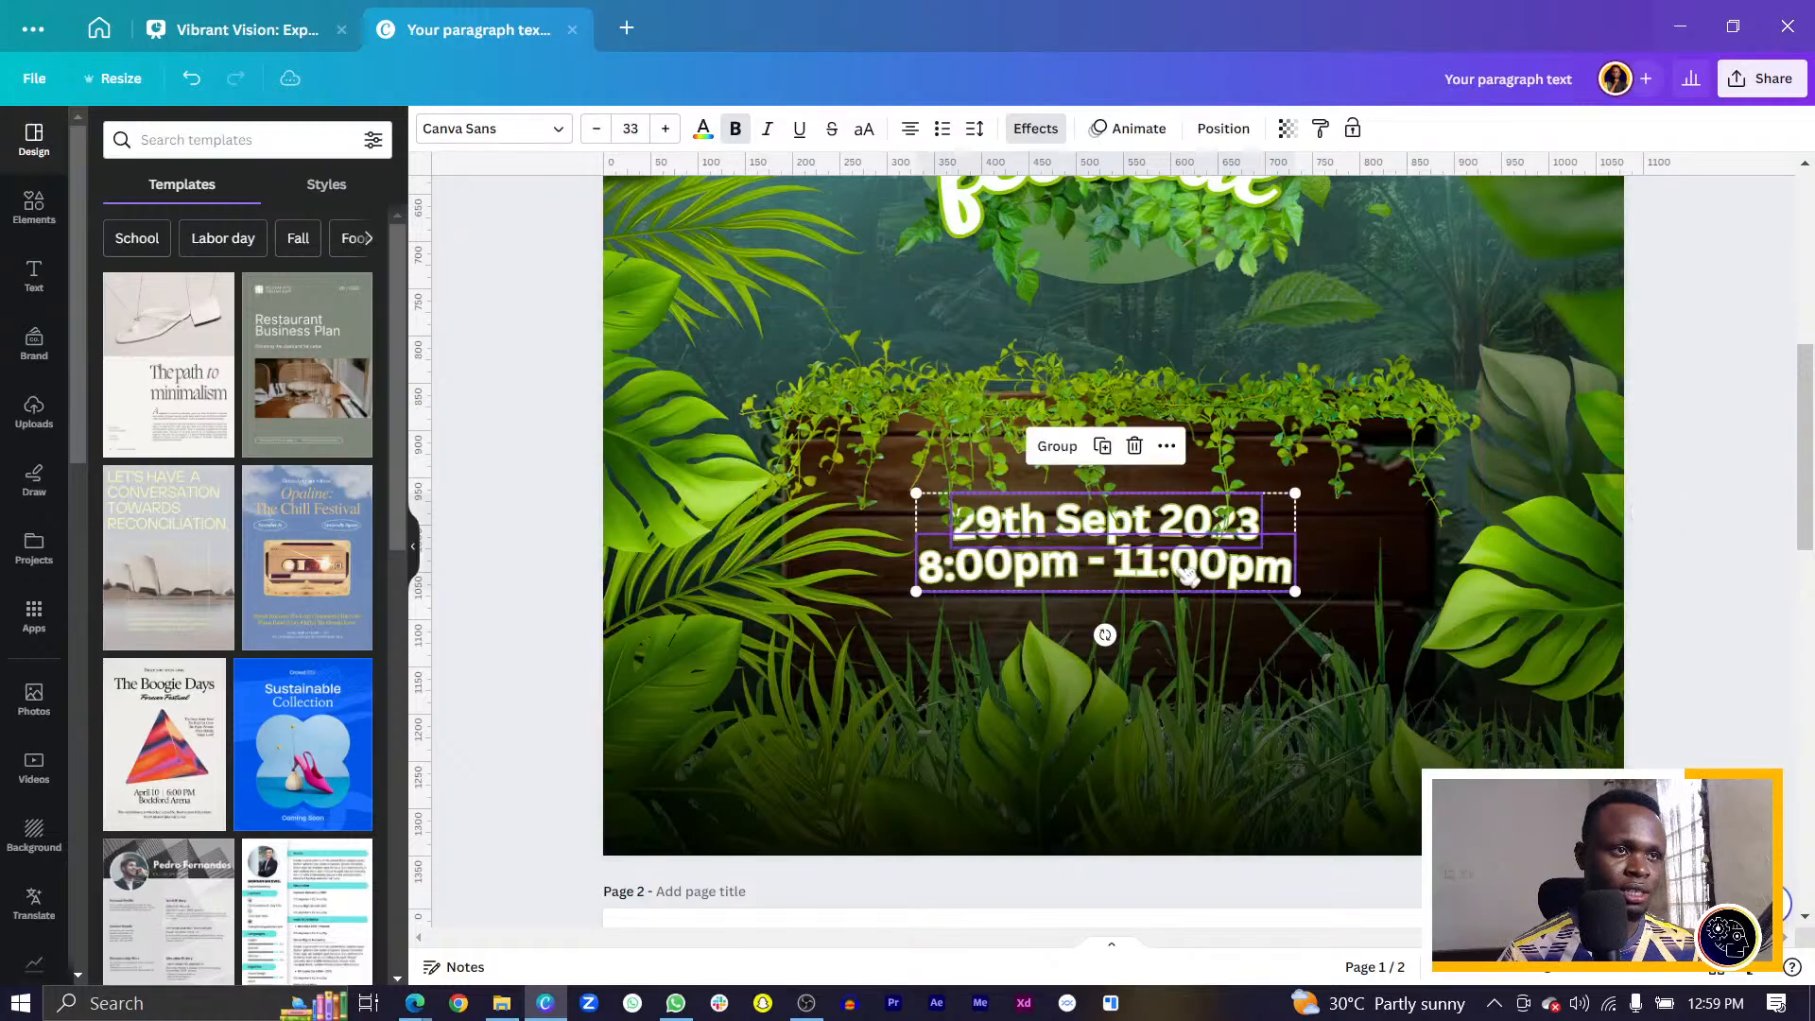
{"action": "left_click_drag", "start_coordinate": [1187, 571], "coordinate": [1181, 546]}
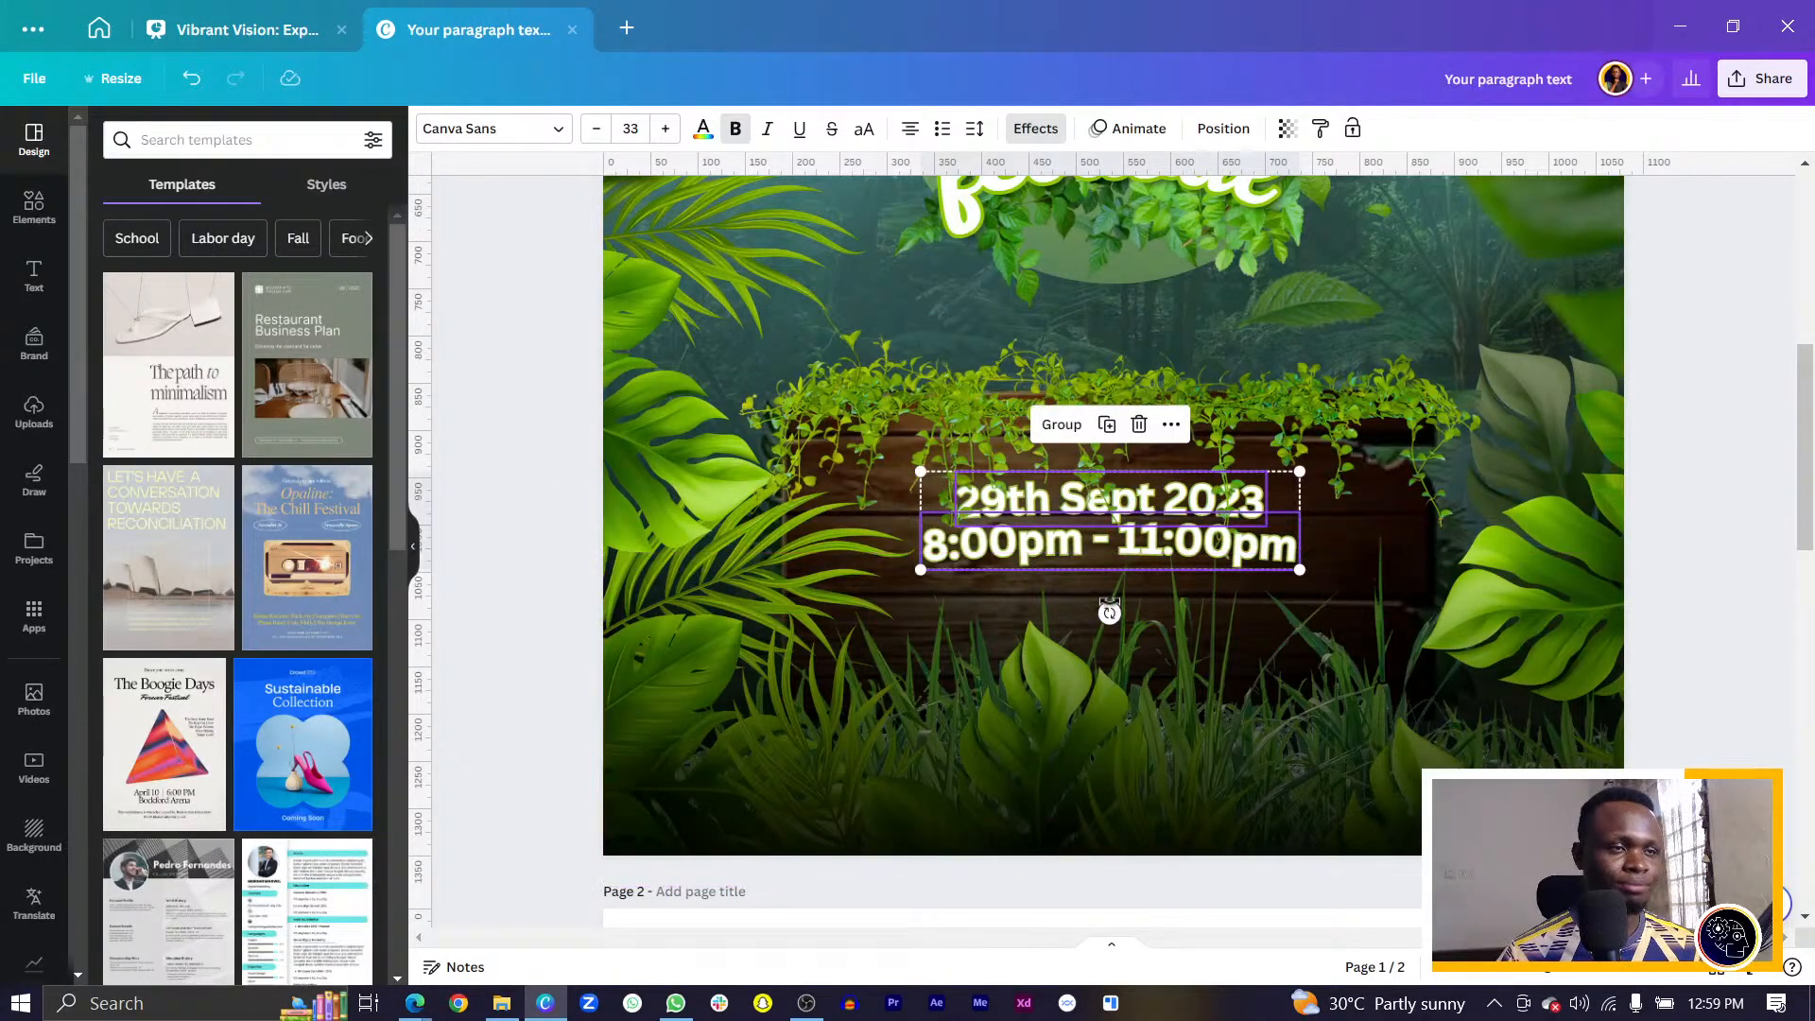
{"action": "left_click", "coordinate": [504, 592]}
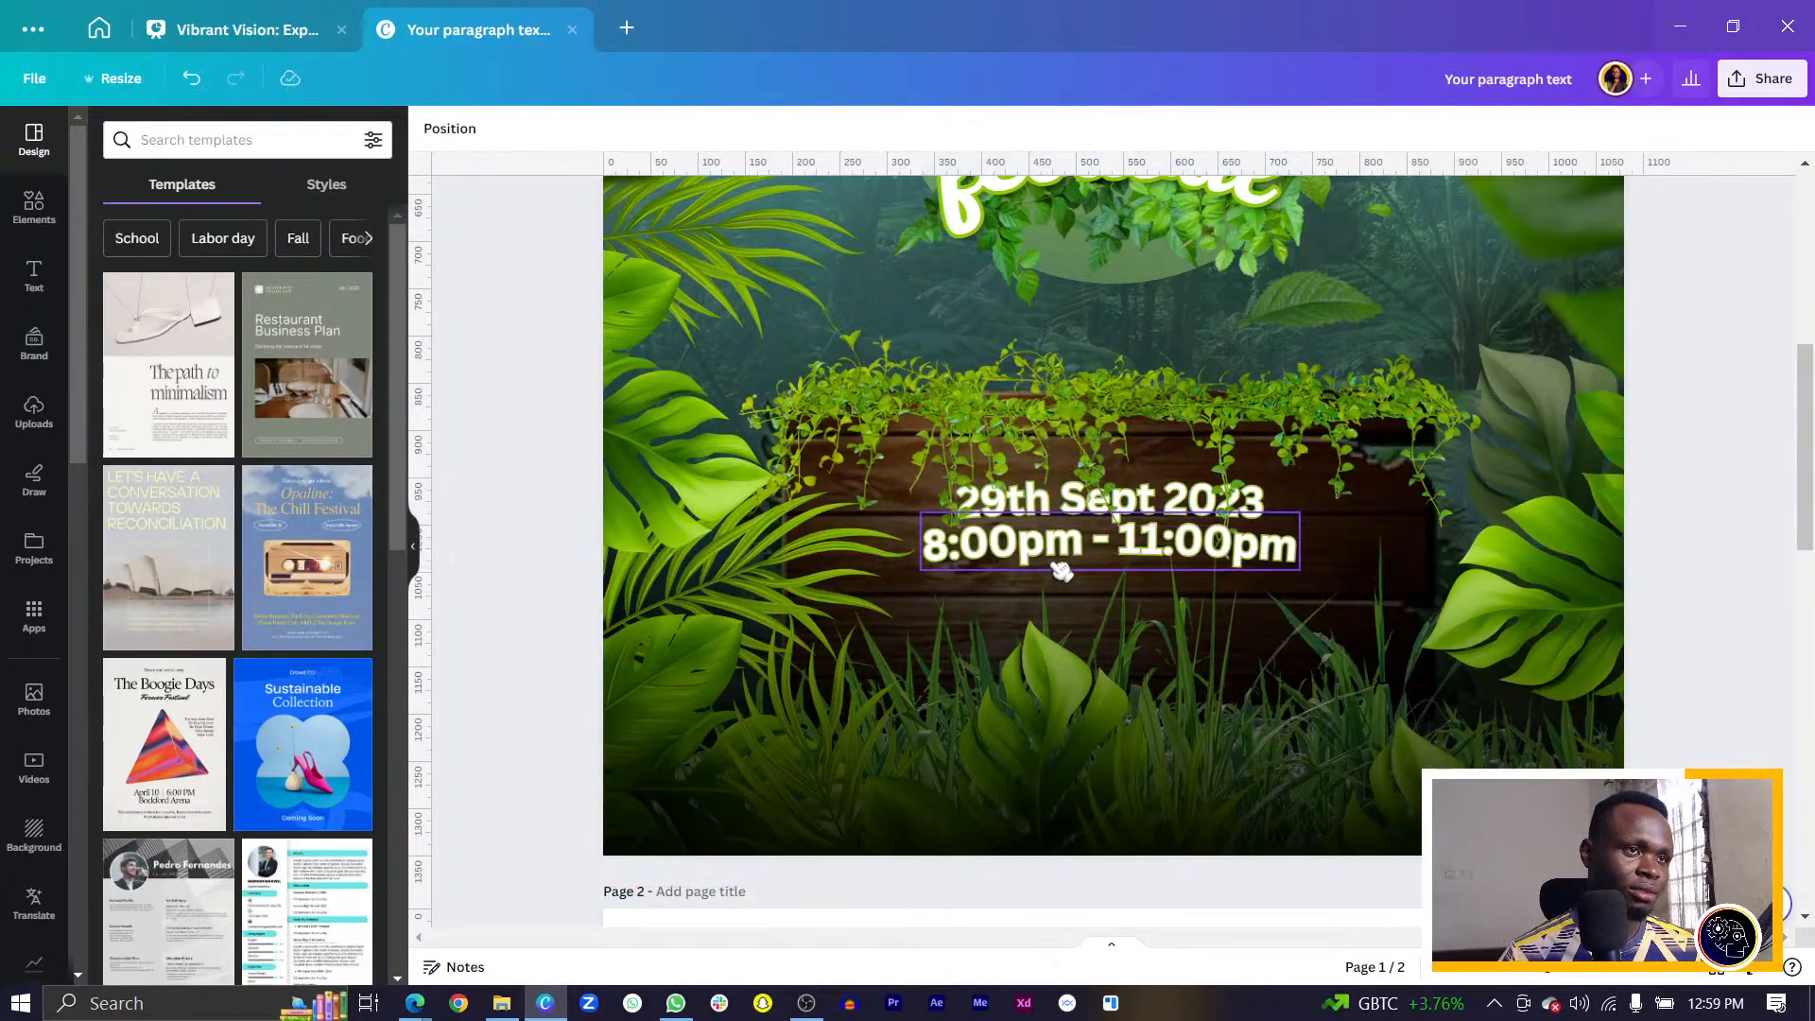
{"action": "left_click_drag", "start_coordinate": [1061, 569], "coordinate": [1049, 591]}
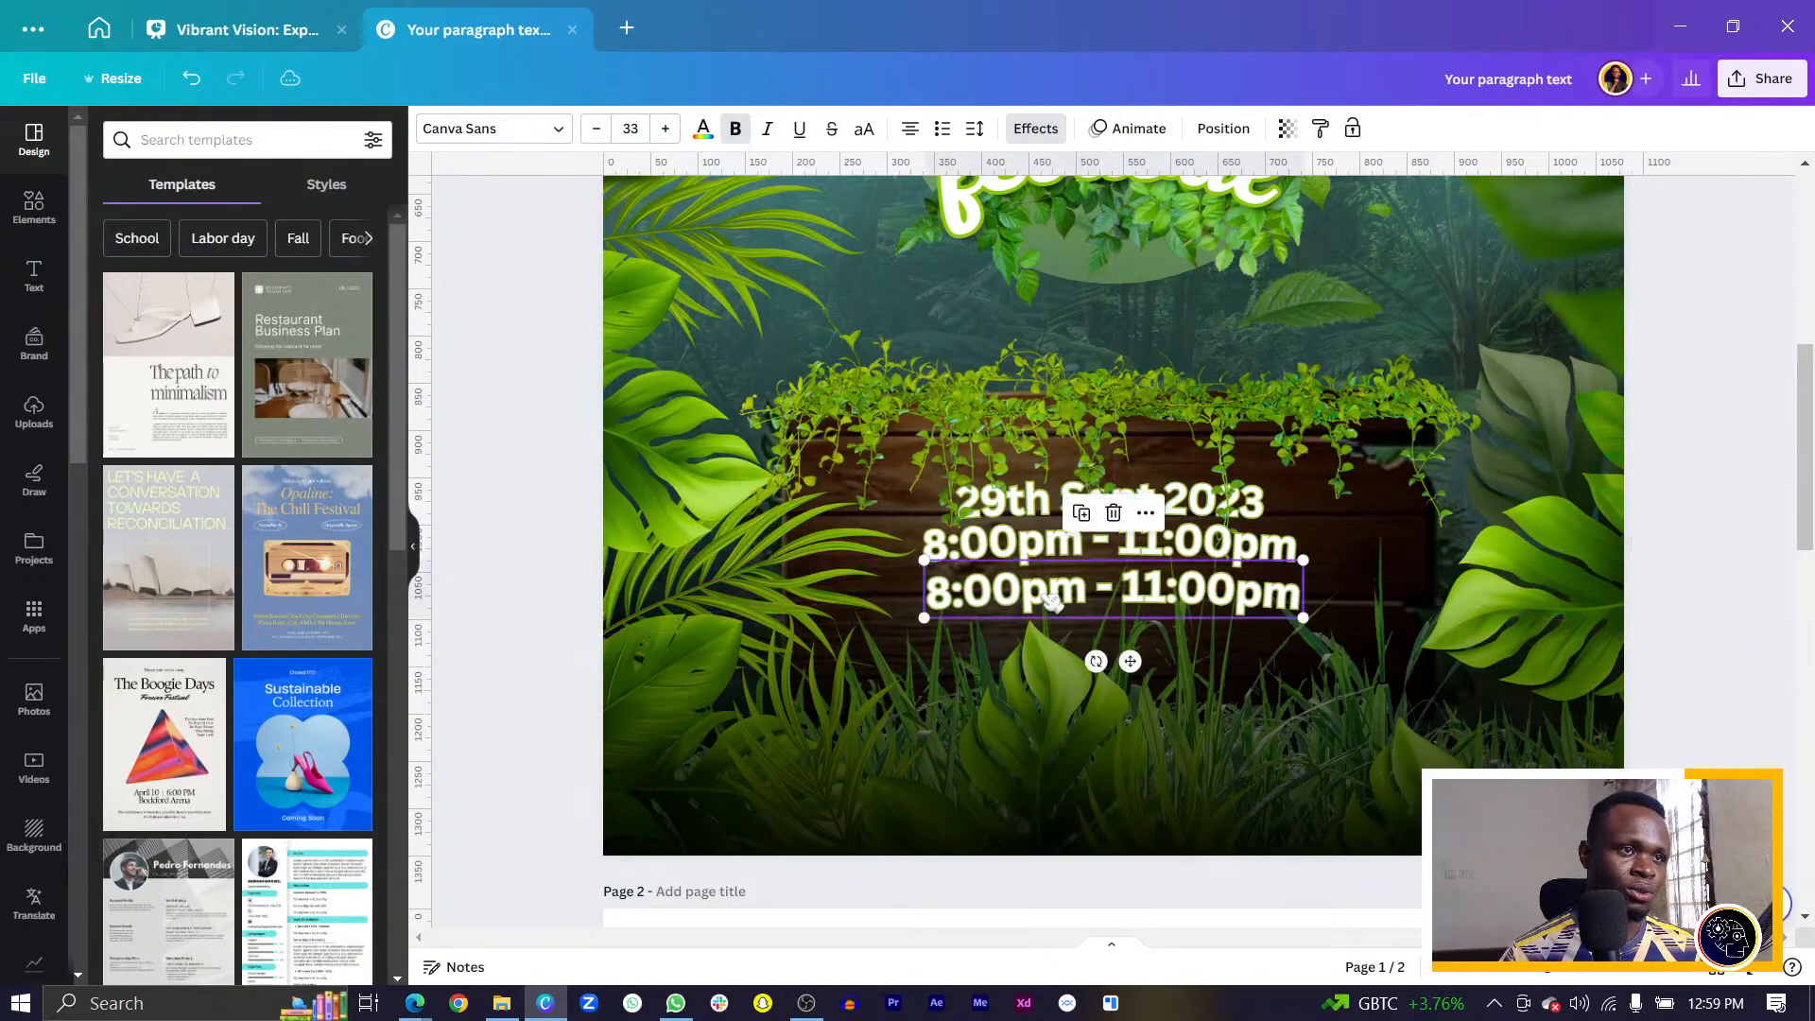
{"action": "double_click", "coordinate": [1152, 607]}
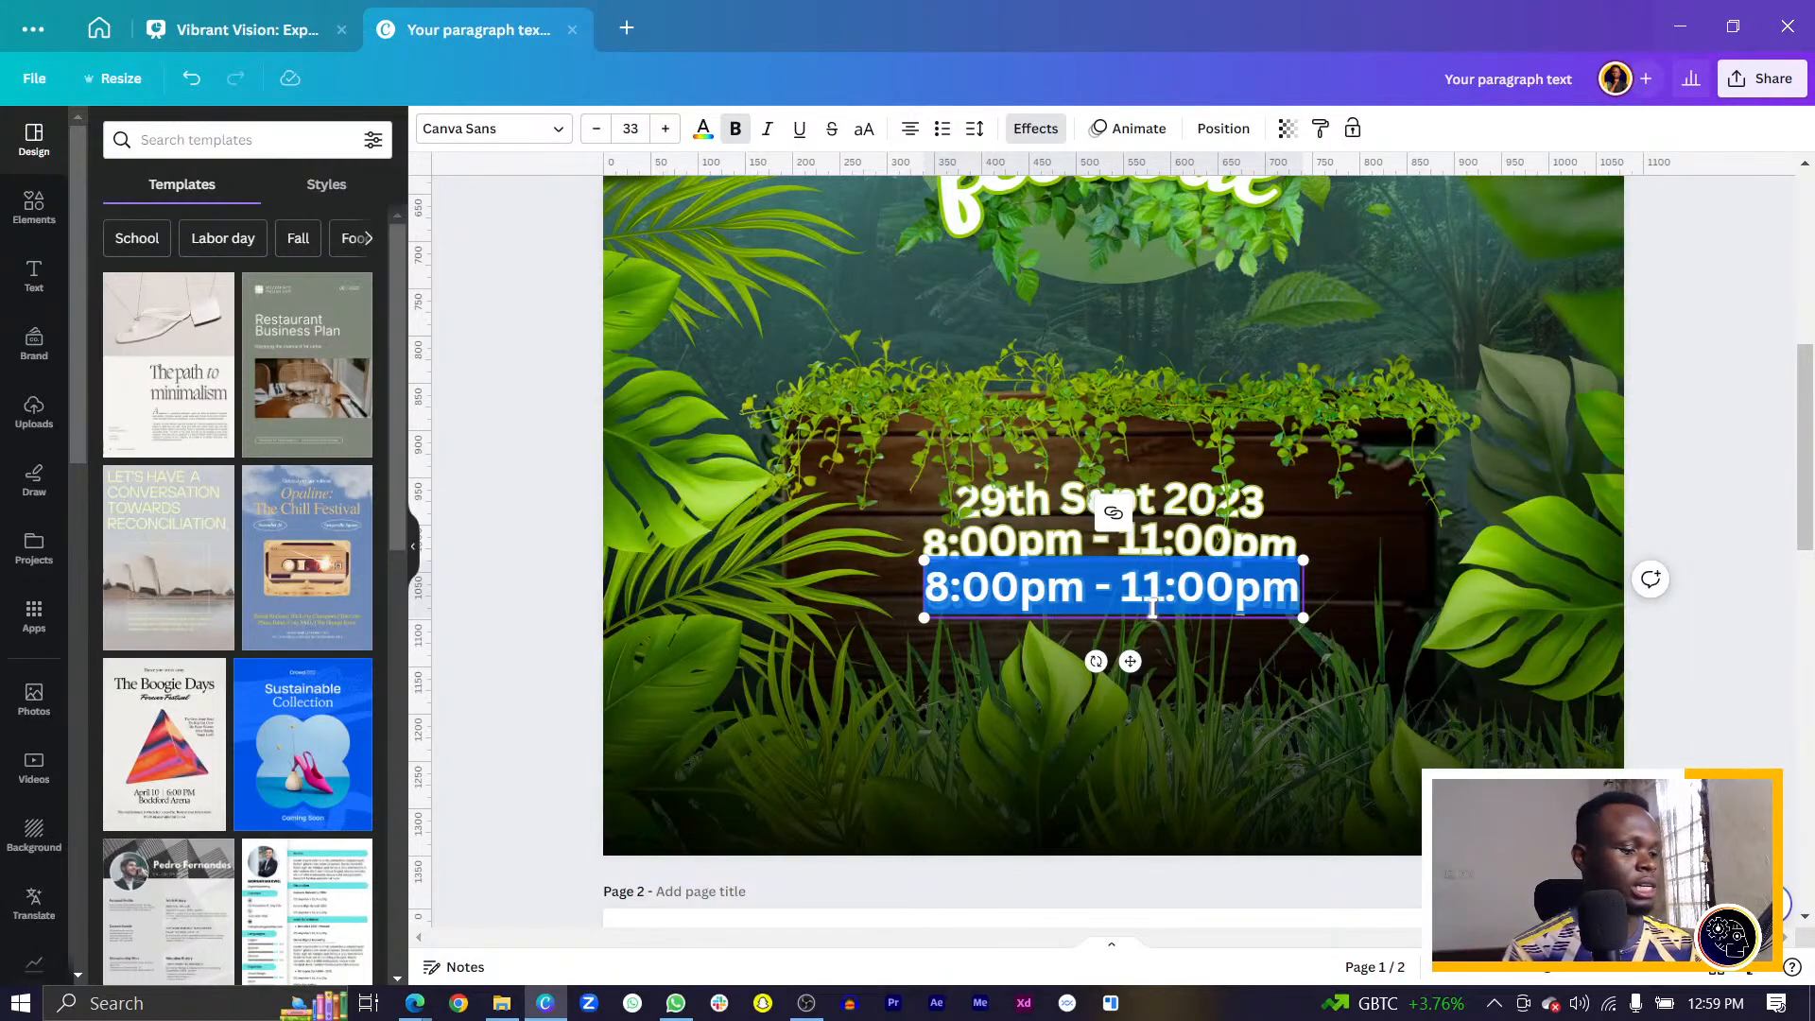
{"action": "type", "text": "www."}
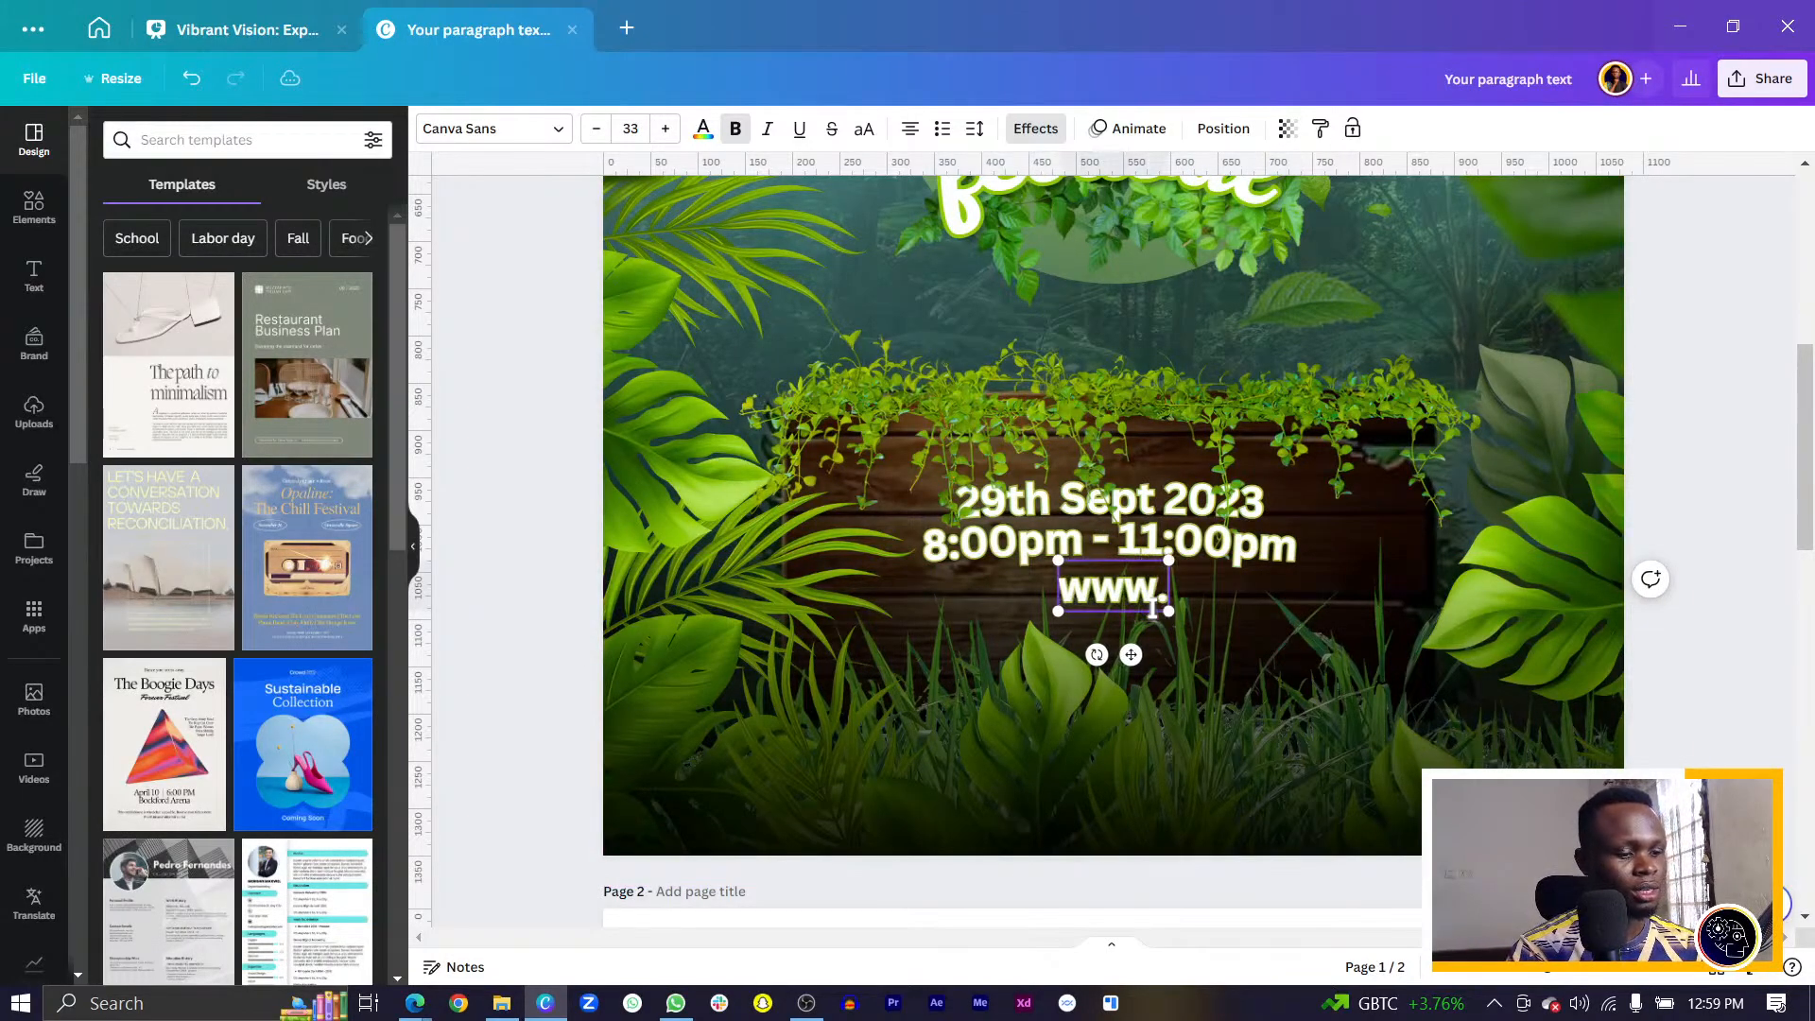
{"action": "type", "text": "theafricange"}
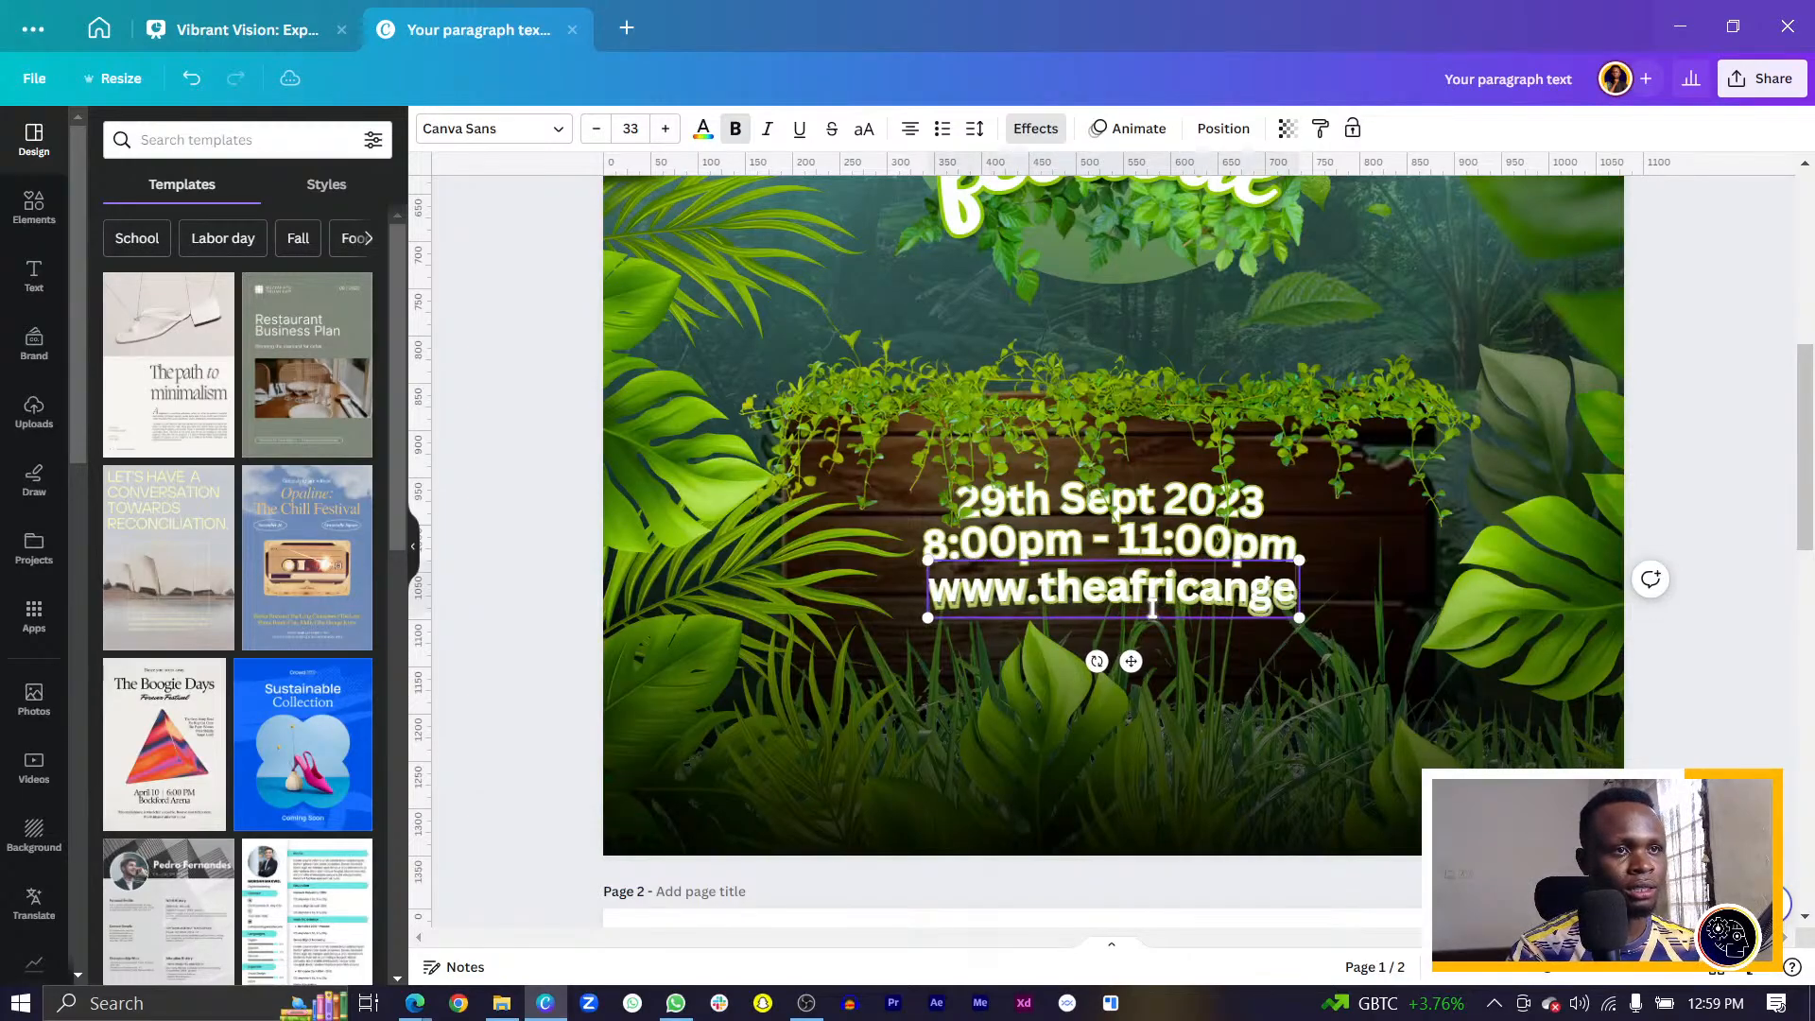
{"action": "type", "text": "eks.com"}
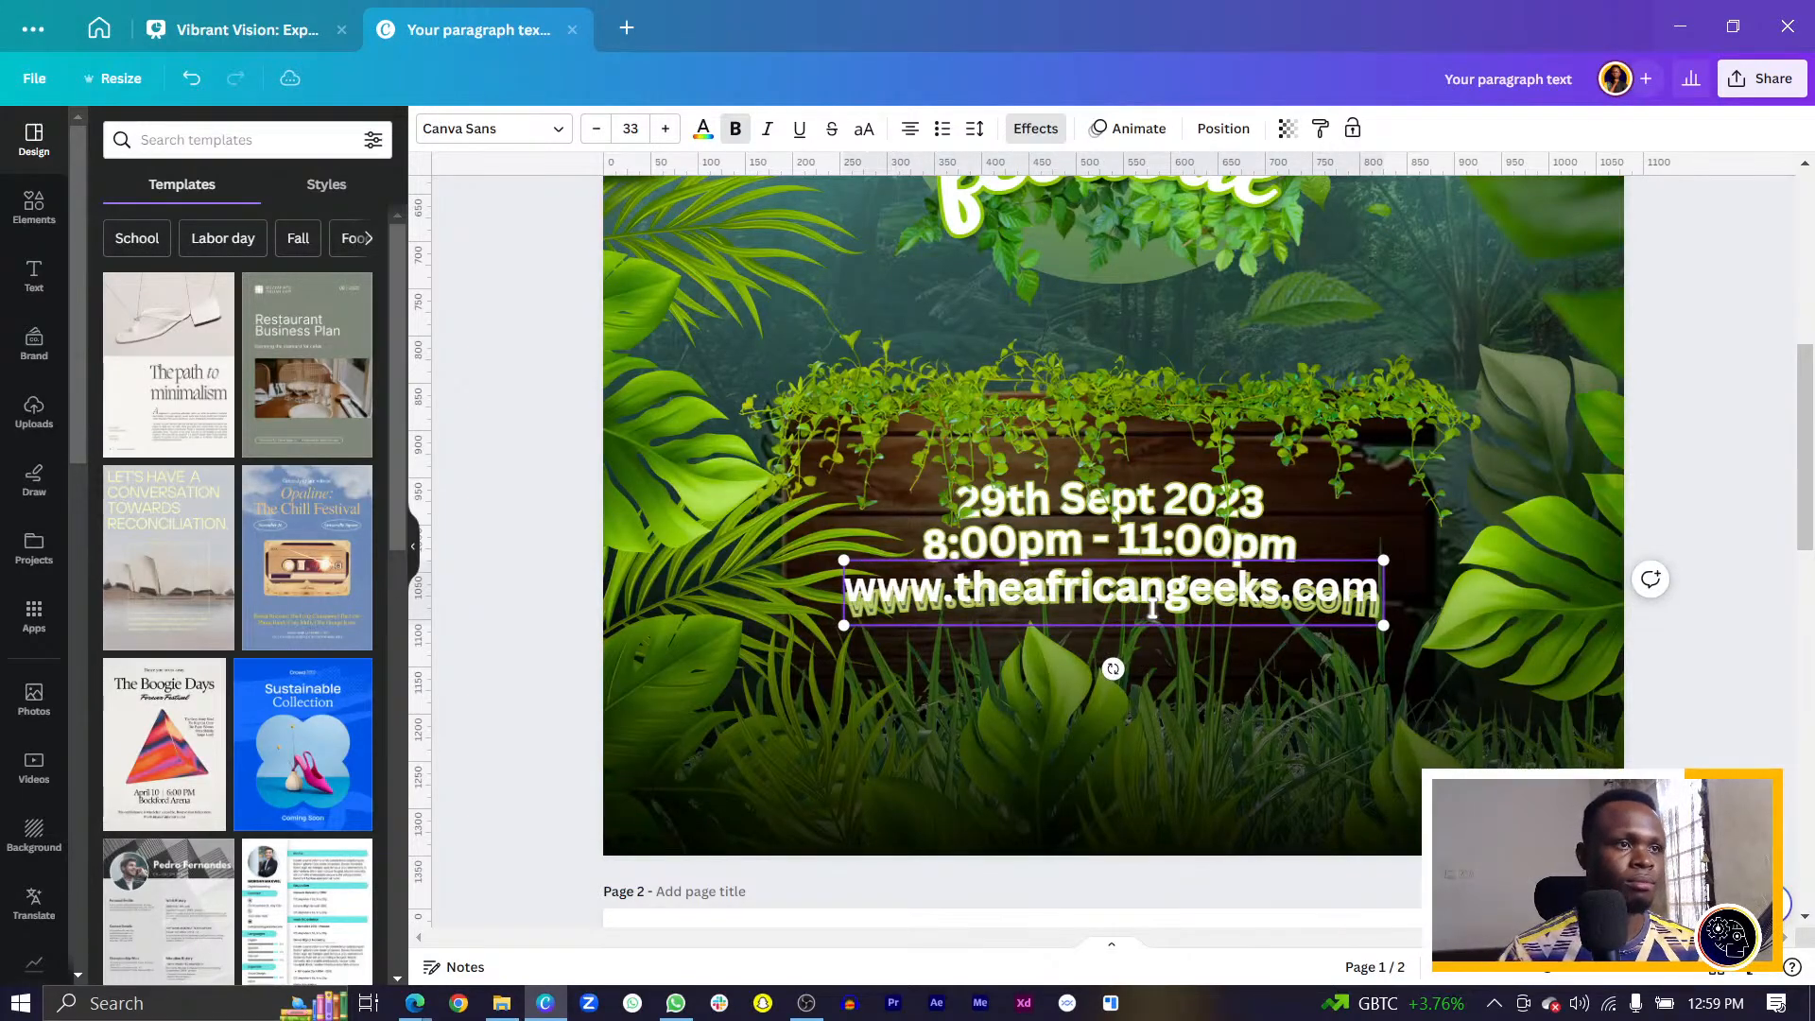
Reduce the website line to font size 25.2 and center it beneath the time line.
{"action": "key", "text": "ctrl+a"}
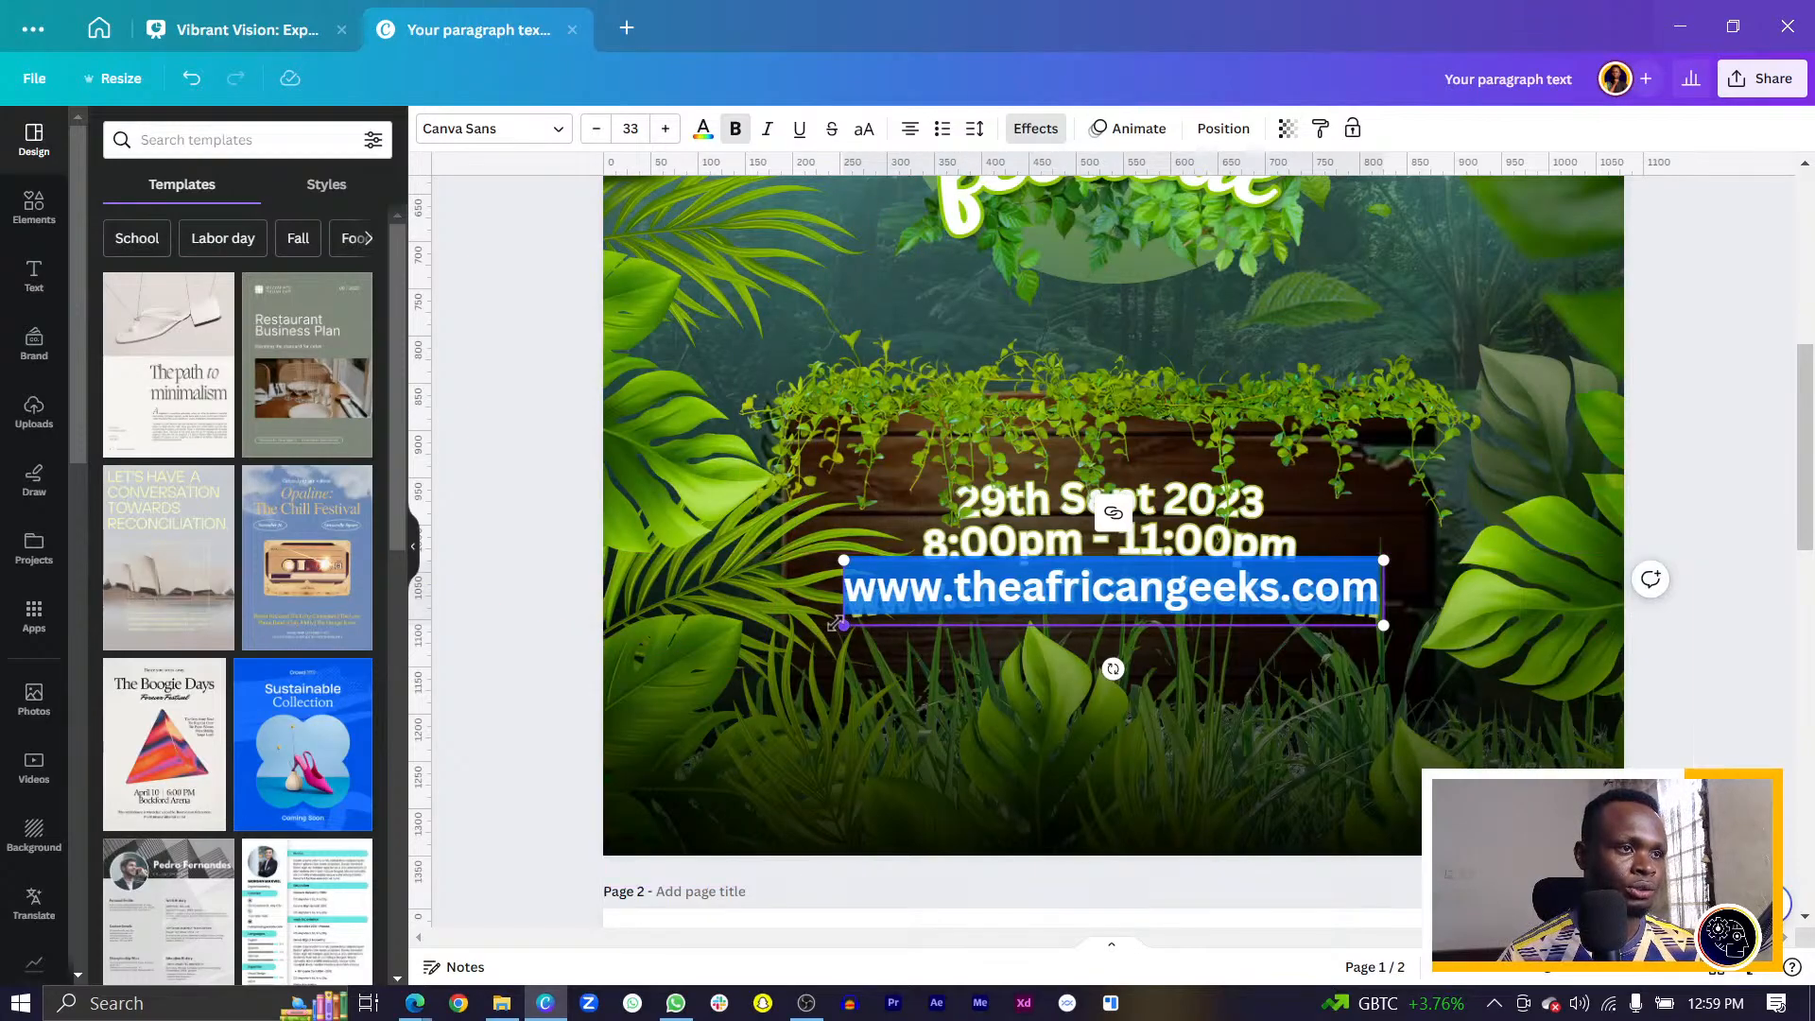
{"action": "left_click_drag", "start_coordinate": [845, 624], "coordinate": [973, 612]}
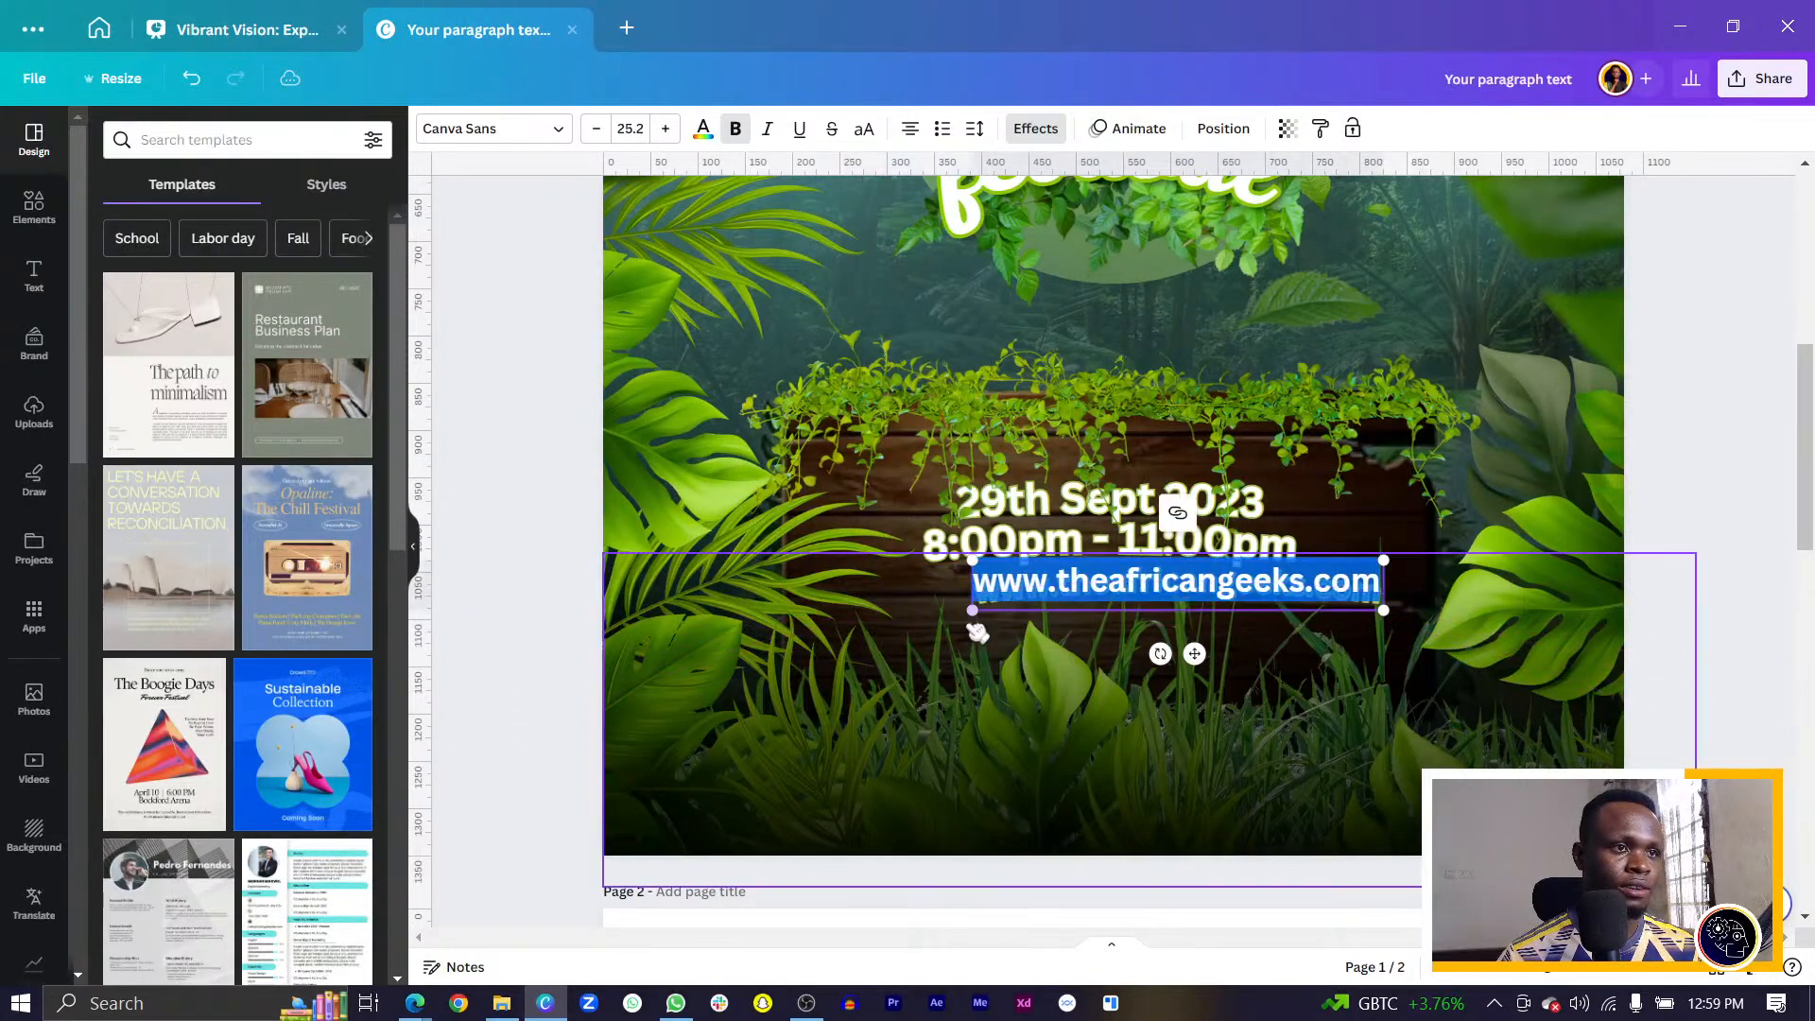
{"action": "left_click_drag", "start_coordinate": [1194, 653], "coordinate": [1136, 664]}
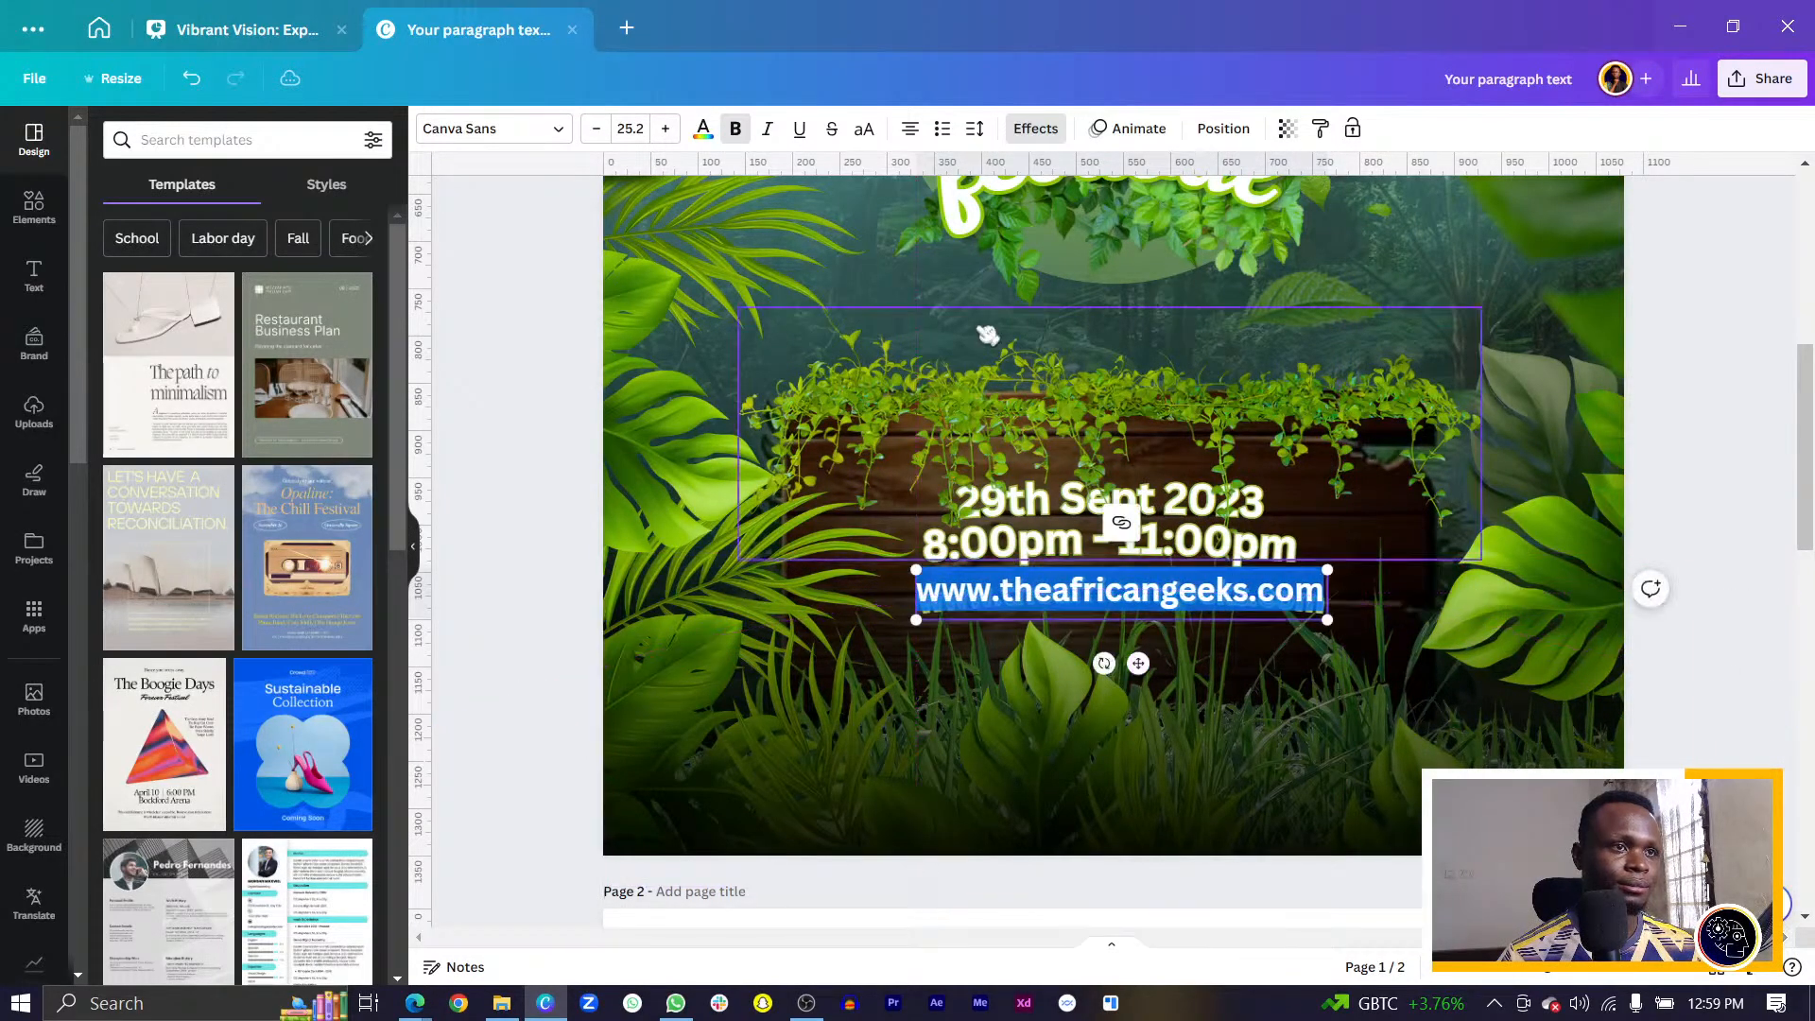
Remove the bold formatting from the website line and set its Curve value to 0.
{"action": "left_click", "coordinate": [1102, 605]}
{"action": "left_click", "coordinate": [734, 130]}
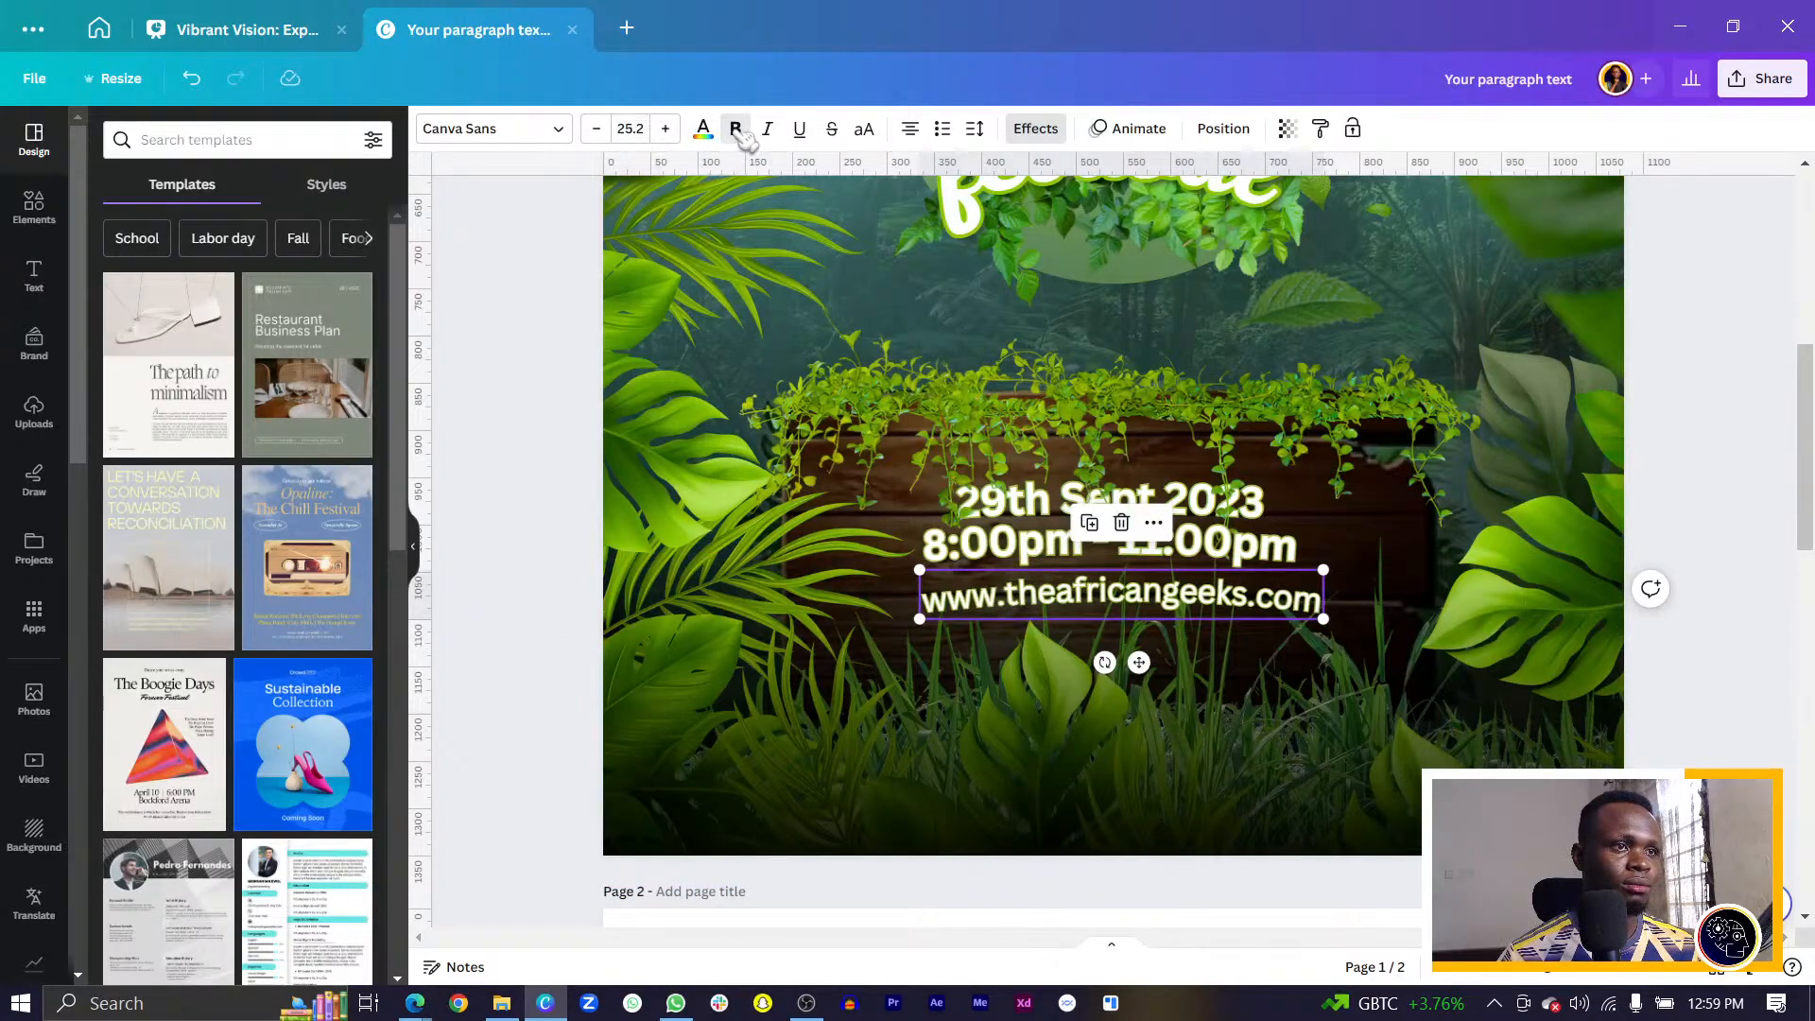
{"action": "left_click", "coordinate": [1031, 132]}
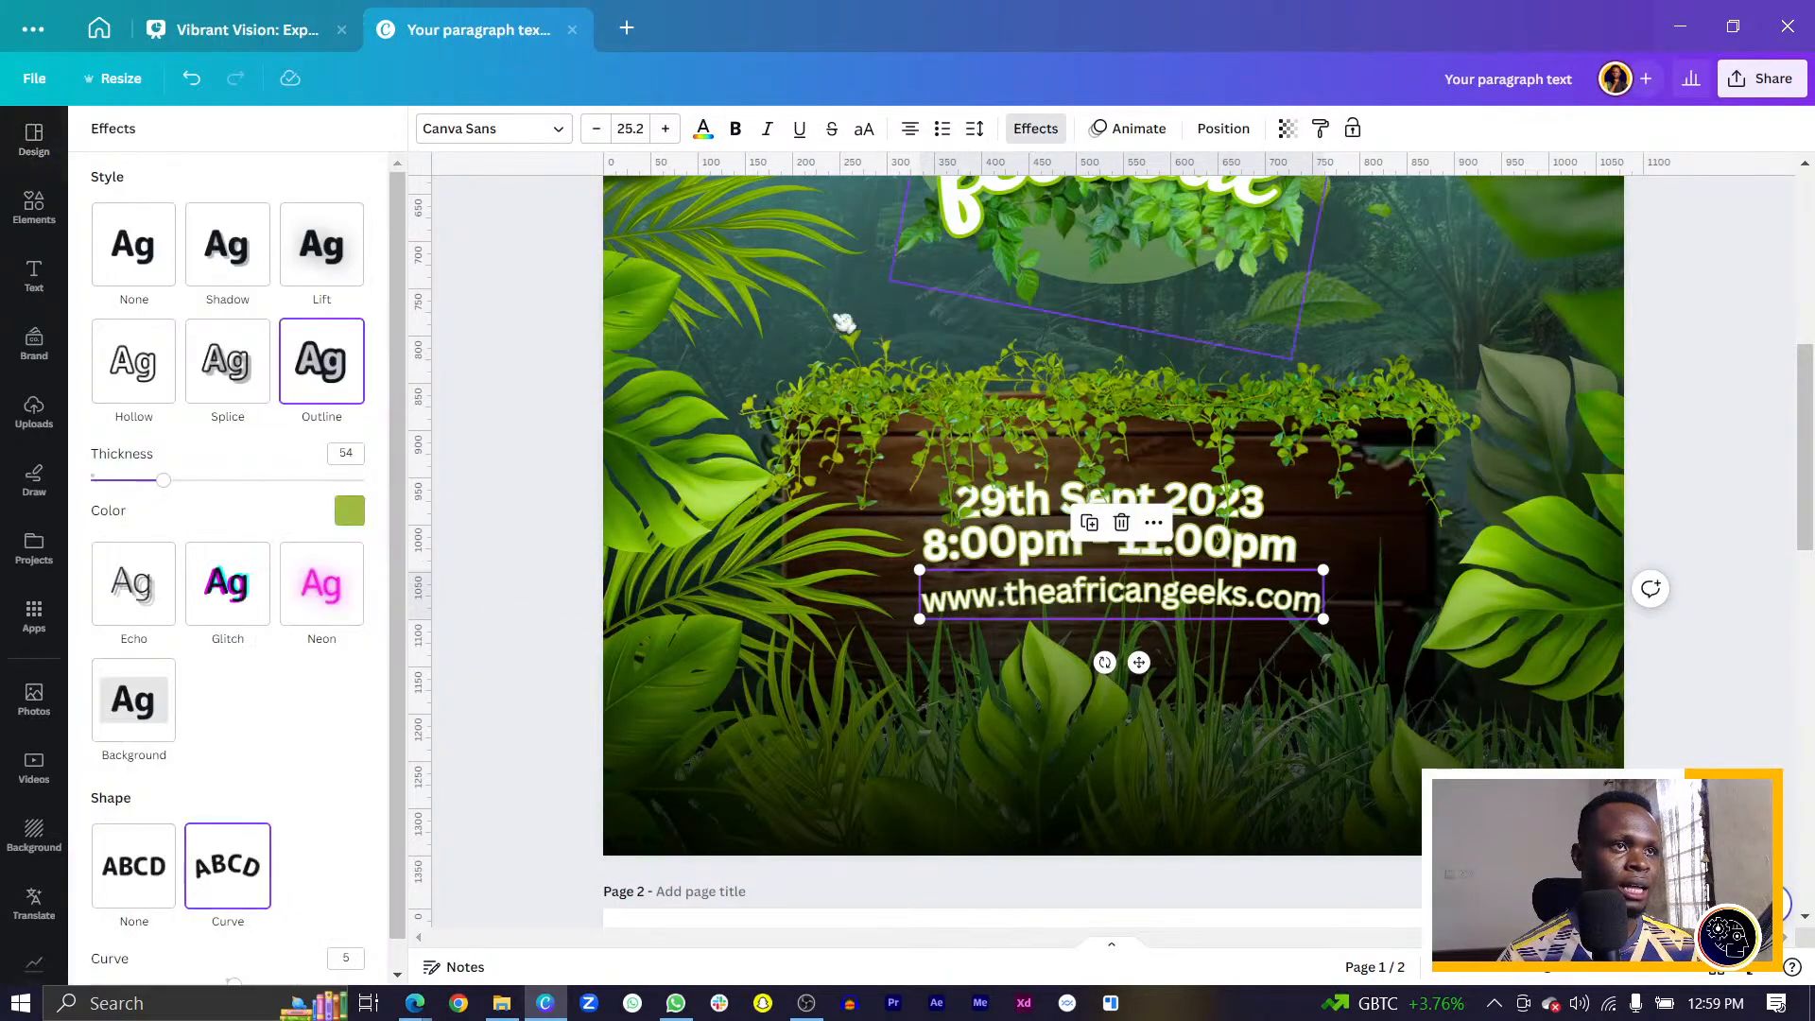
{"action": "scroll", "coordinate": [347, 907], "scroll_direction": "down", "scroll_amount": 1}
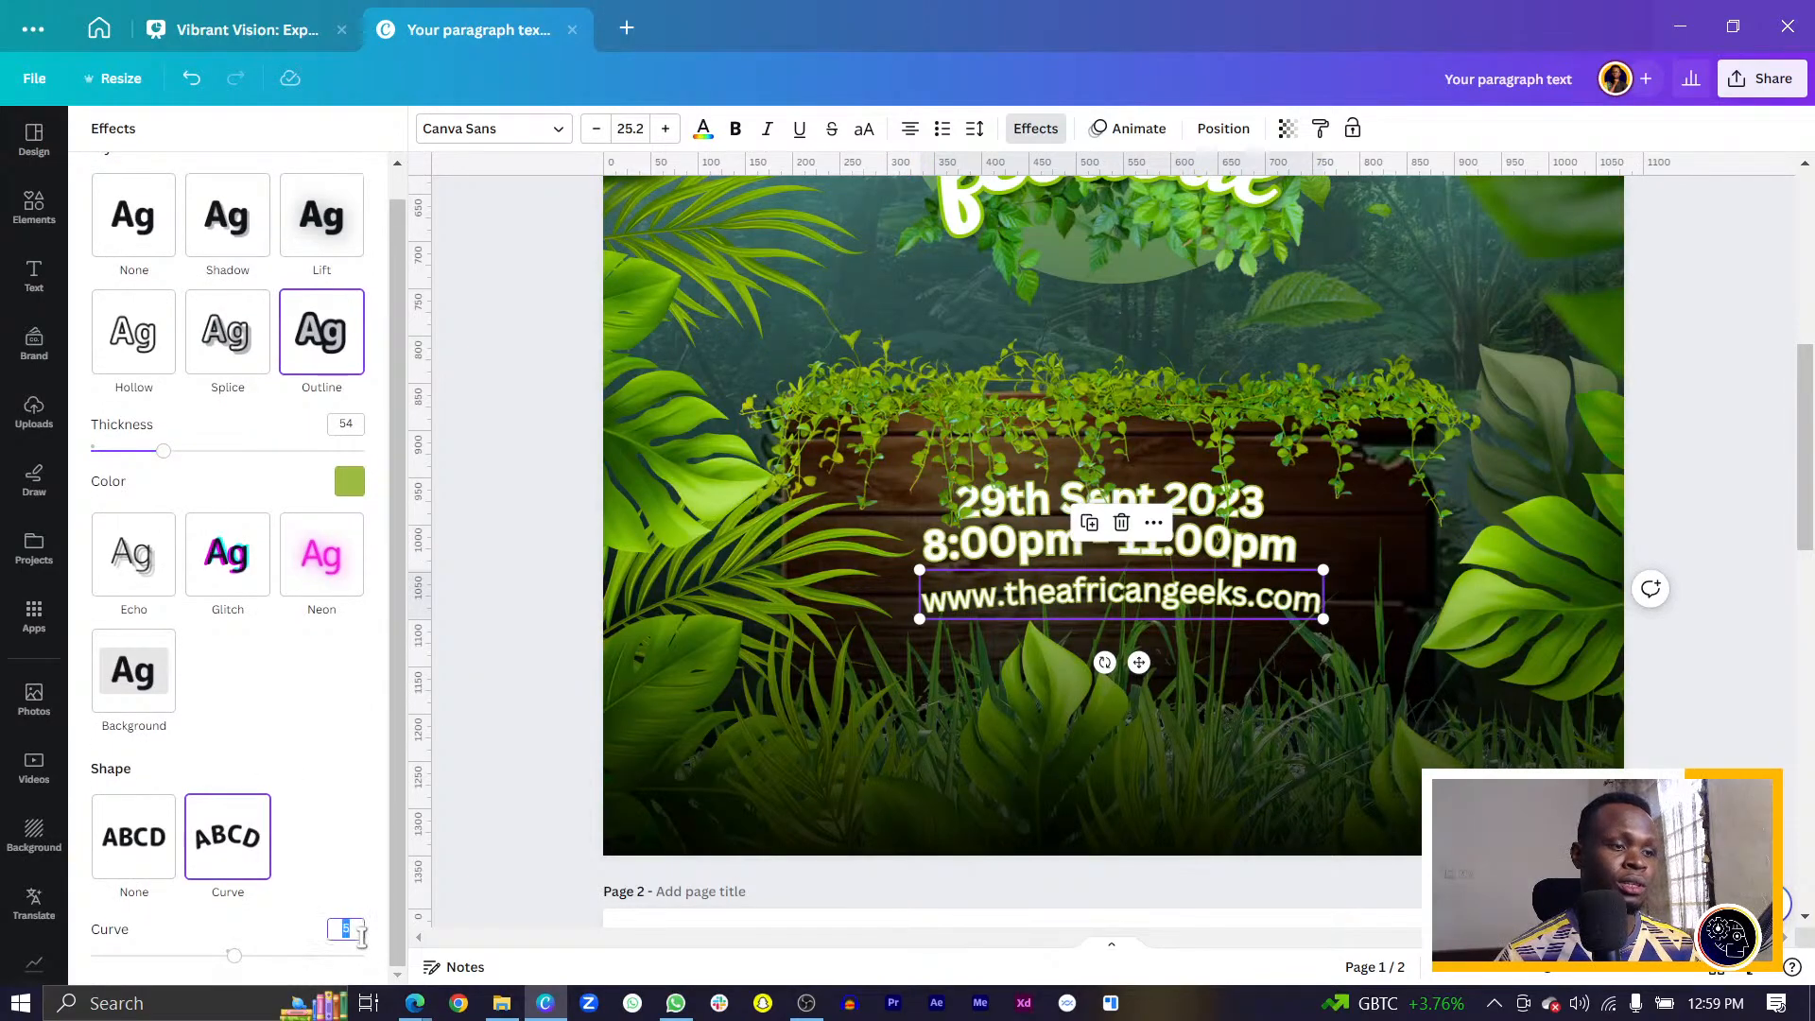
{"action": "key", "text": "Return"}
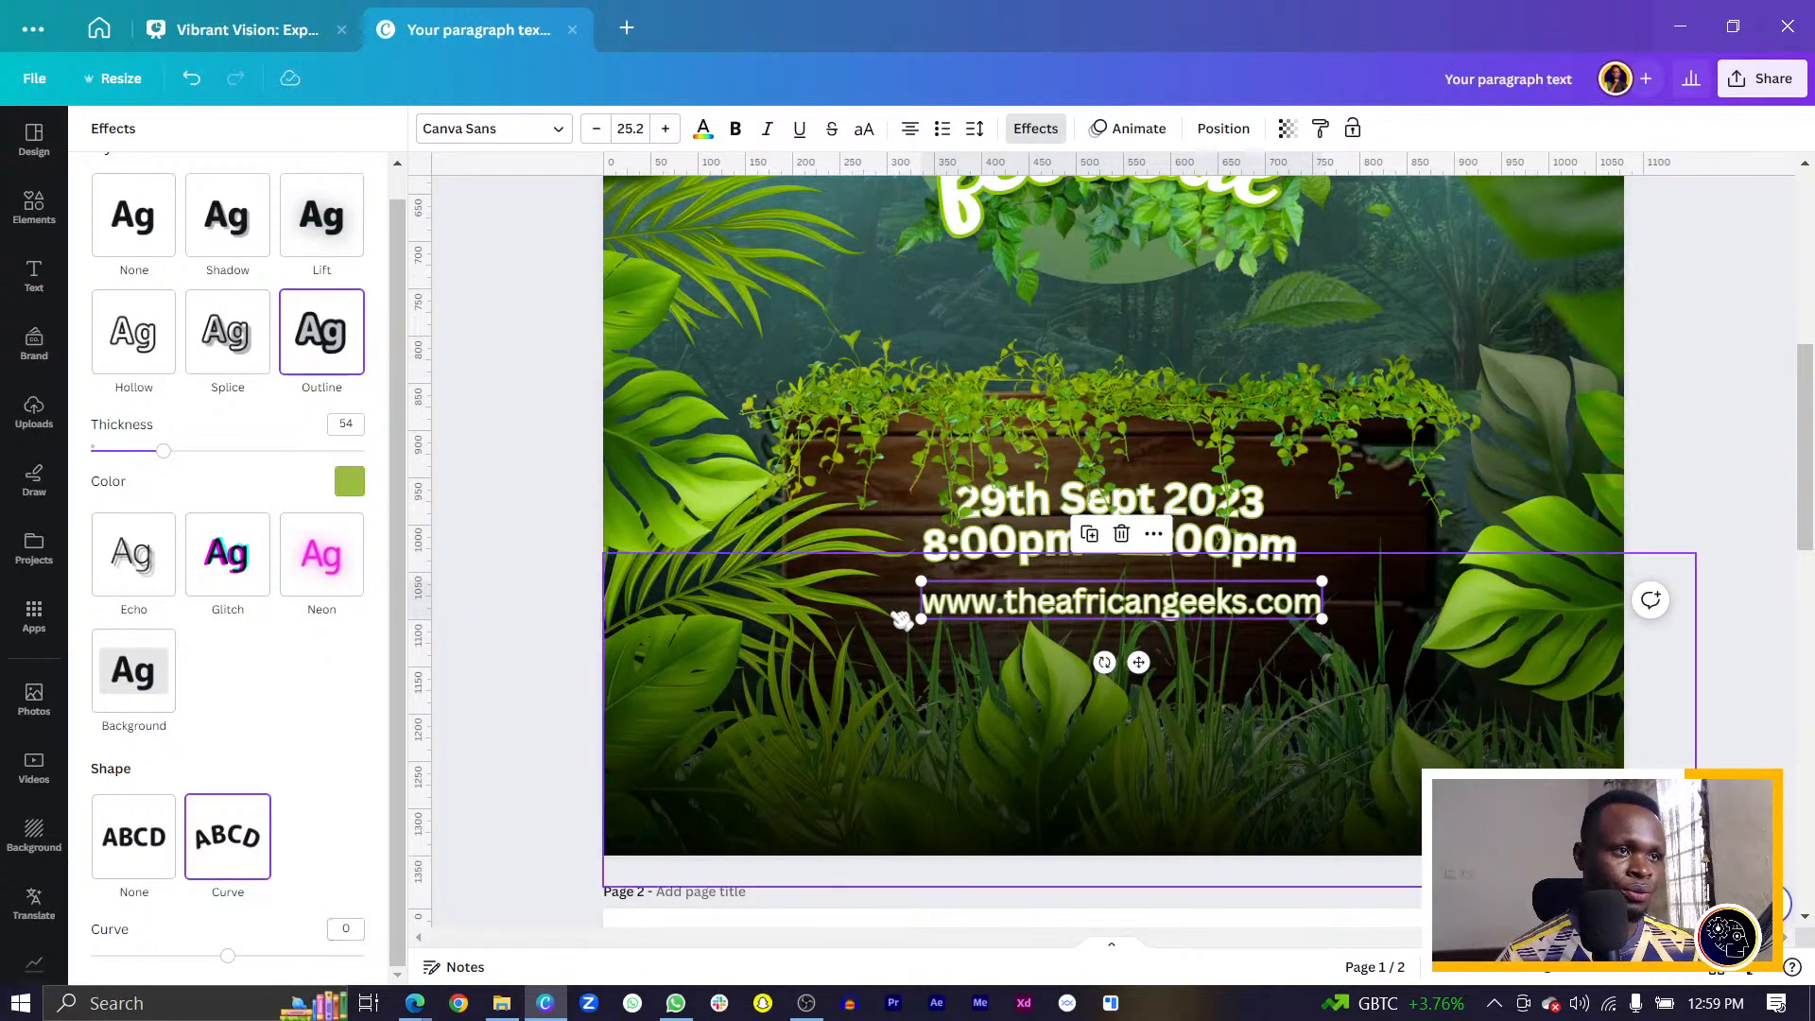
Reduce the website line to font size 17.9 and center it horizontally on the page just beneath the time line.
{"action": "left_click_drag", "start_coordinate": [923, 617], "coordinate": [962, 631]}
{"action": "left_click_drag", "start_coordinate": [1036, 627], "coordinate": [1037, 627]}
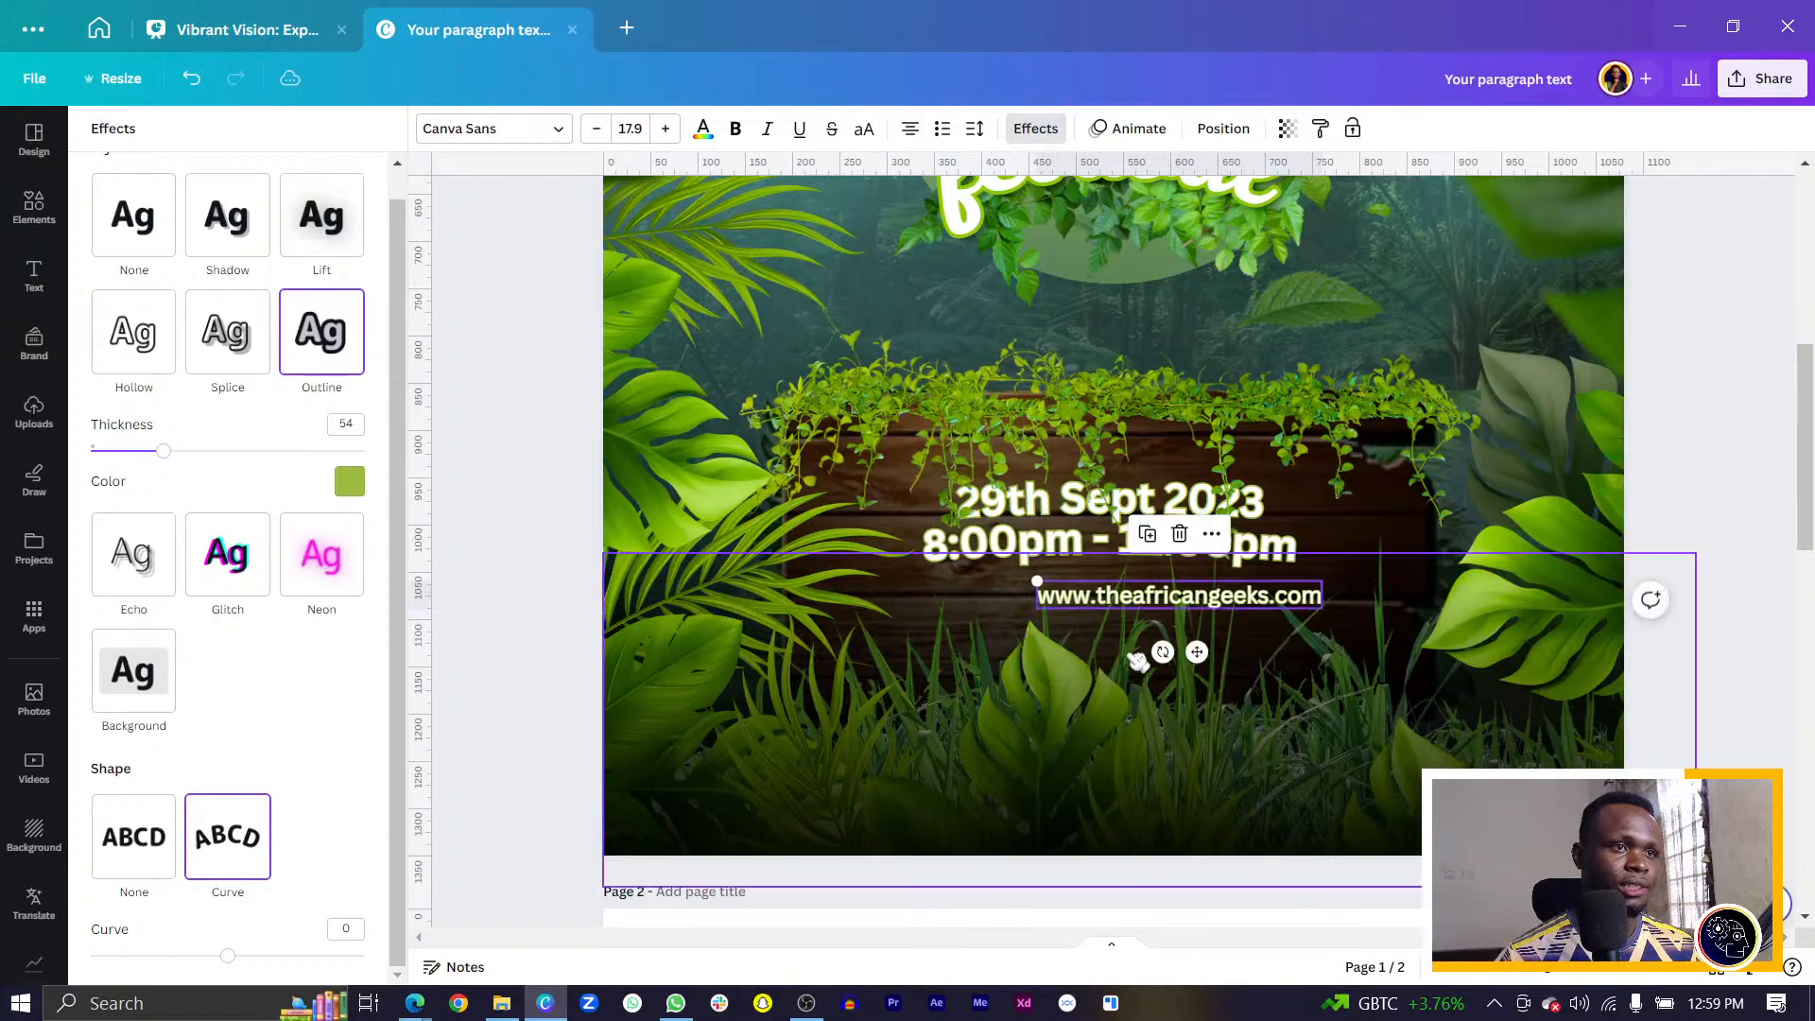
{"action": "left_click_drag", "start_coordinate": [1196, 652], "coordinate": [1129, 638]}
{"action": "left_click", "coordinate": [1223, 129]}
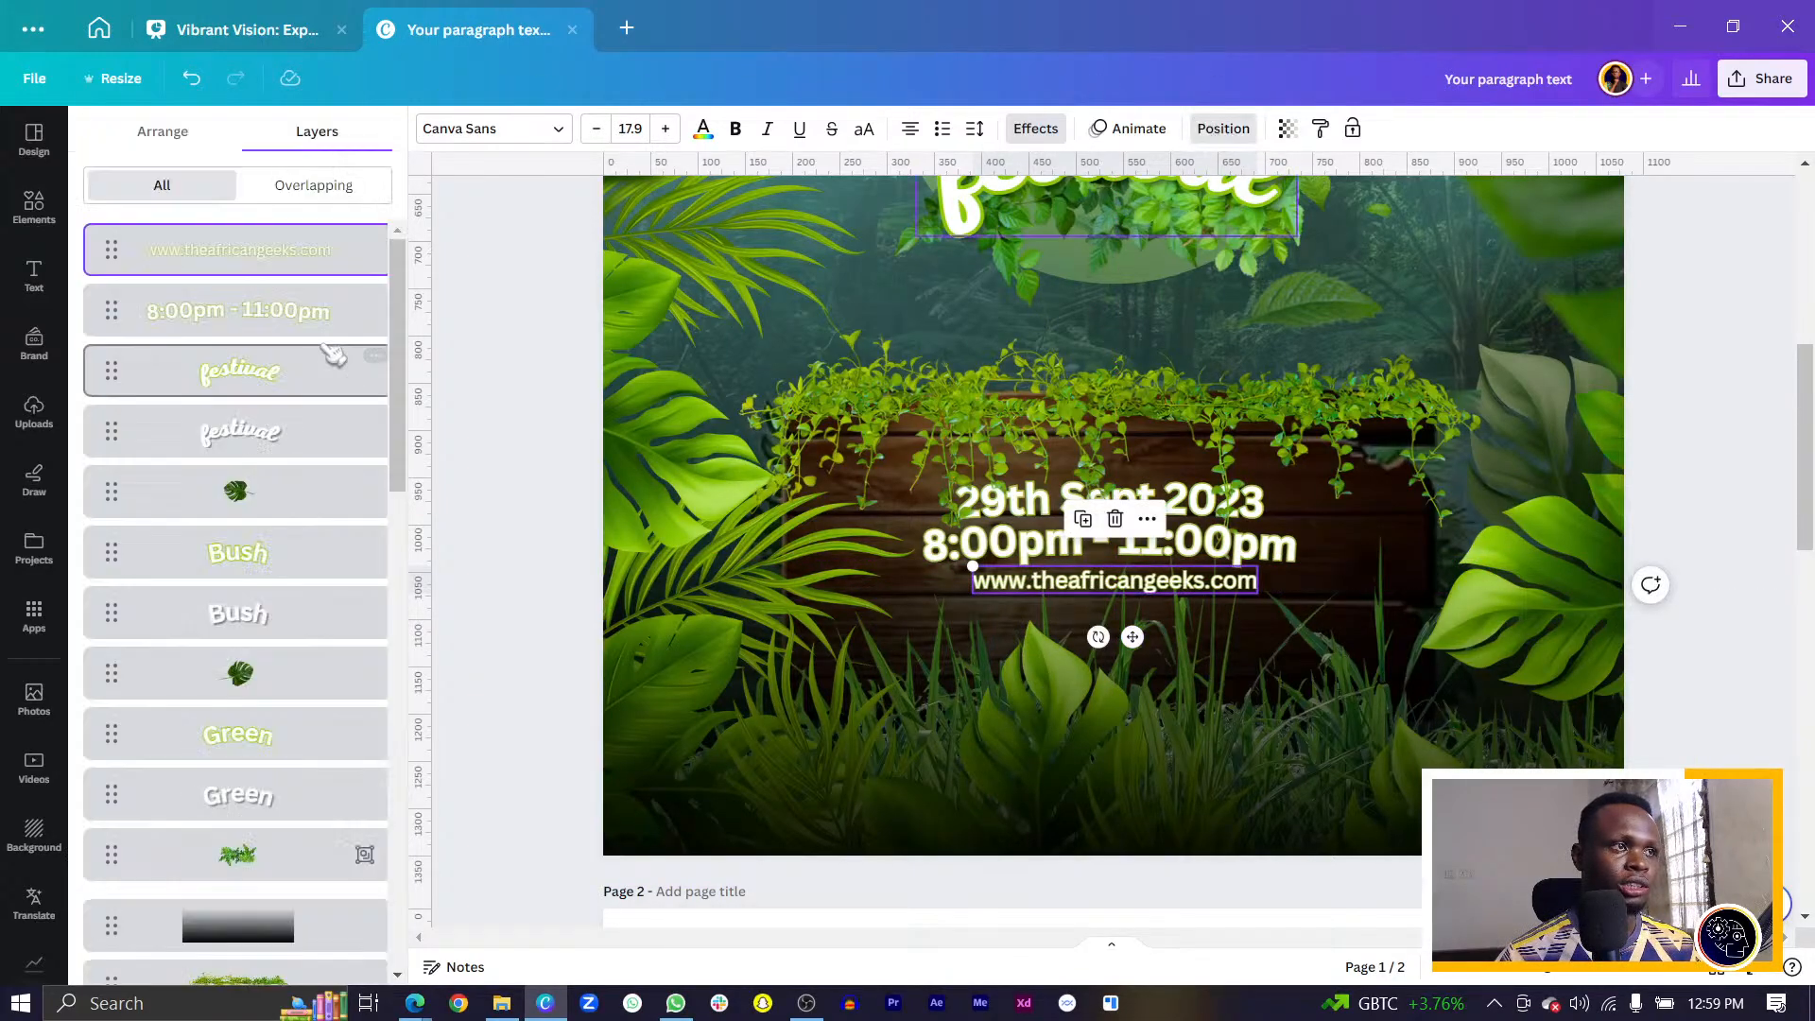
{"action": "left_click", "coordinate": [151, 131]}
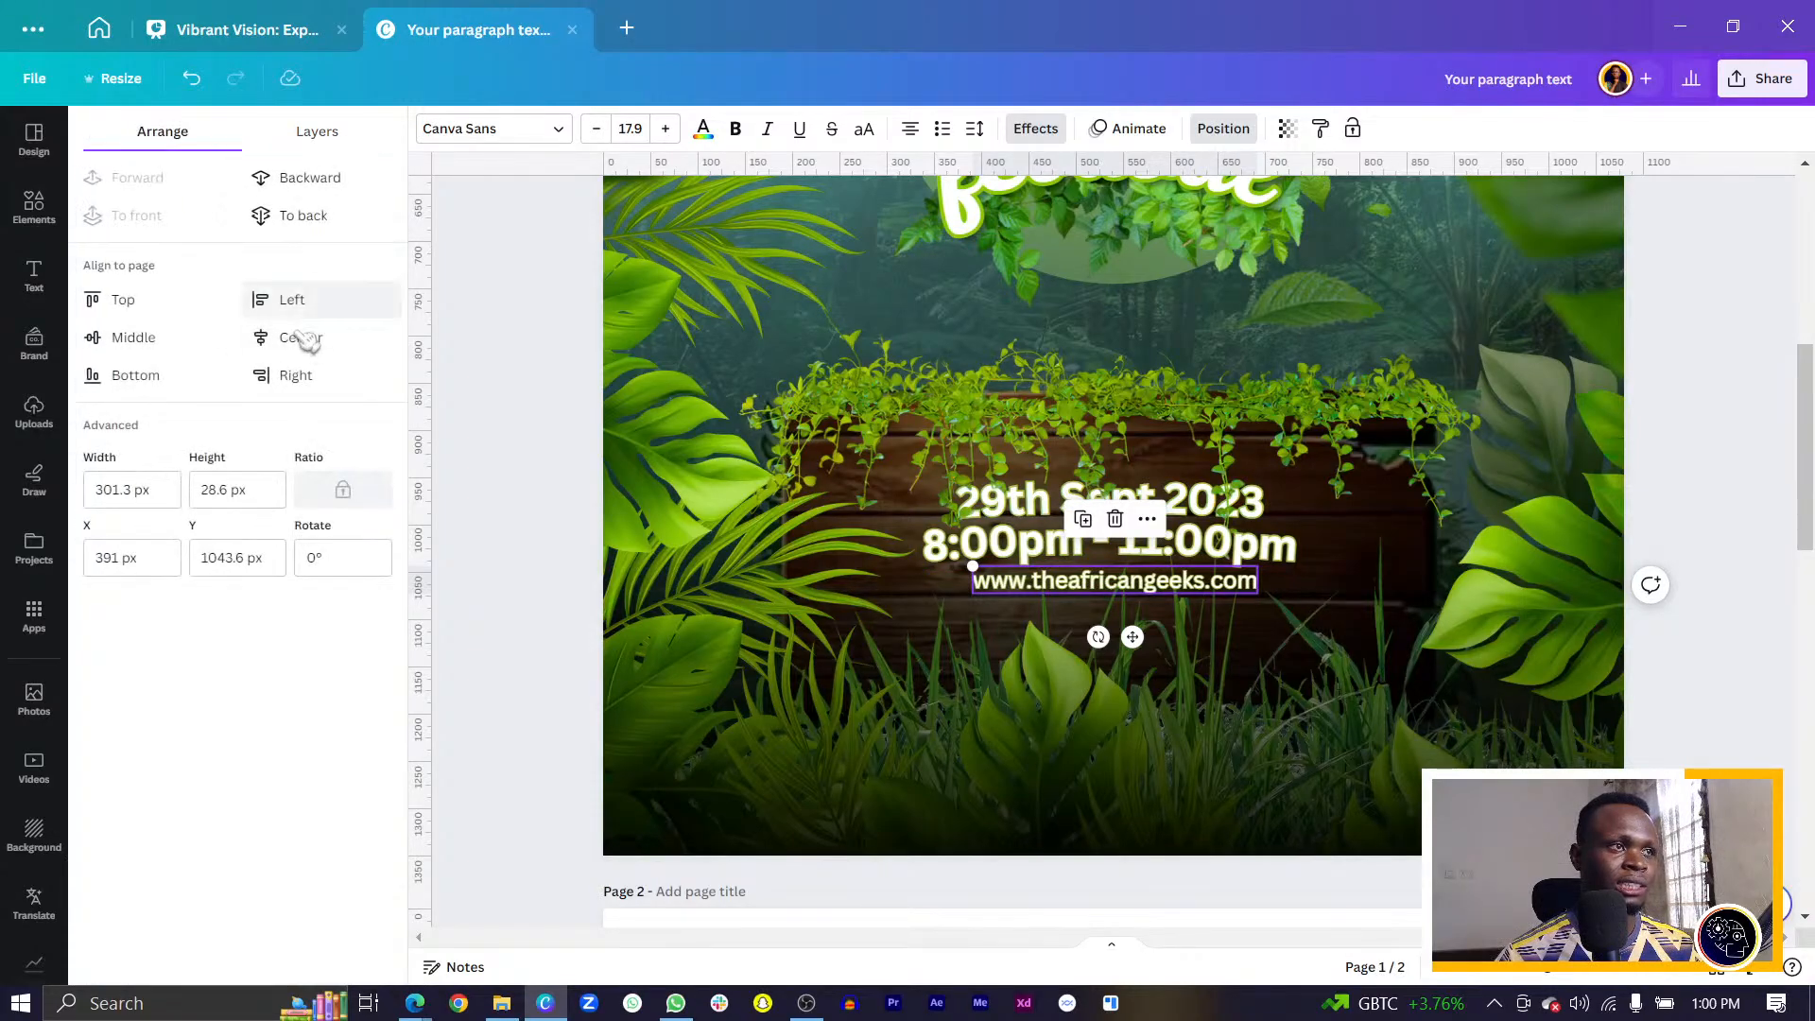
{"action": "left_click", "coordinate": [305, 338]}
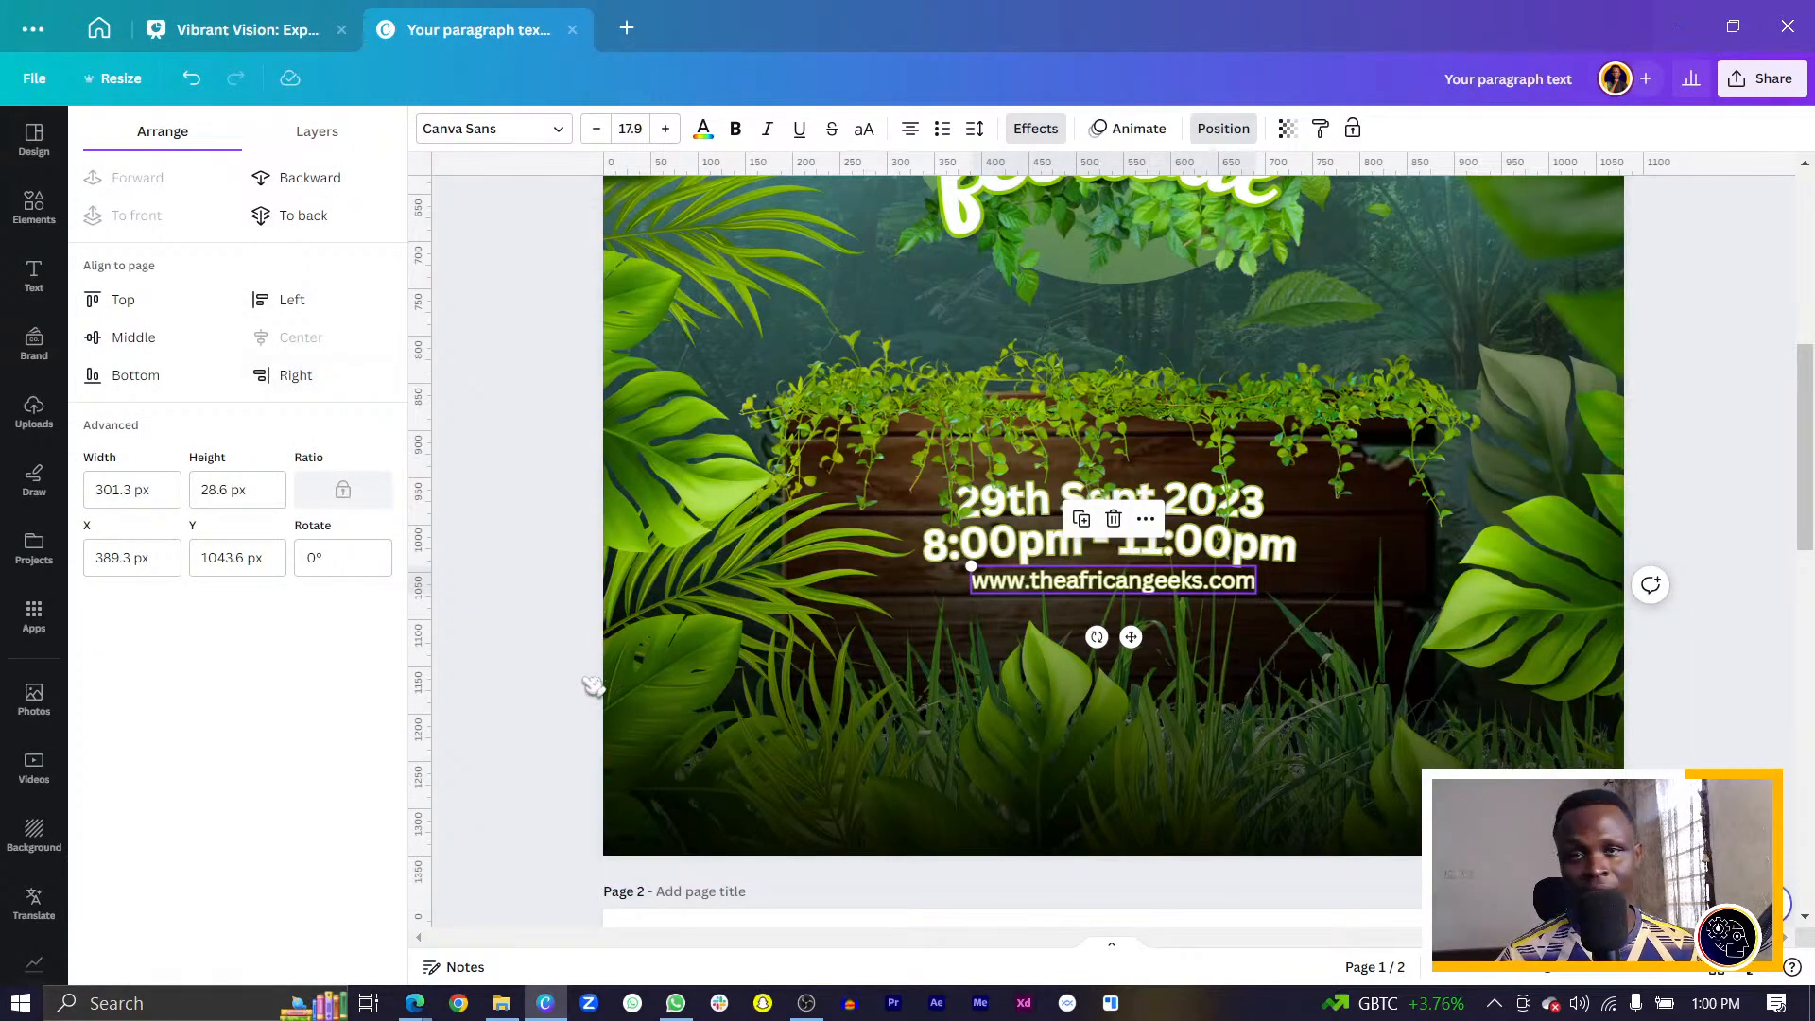
{"action": "left_click", "coordinate": [481, 673]}
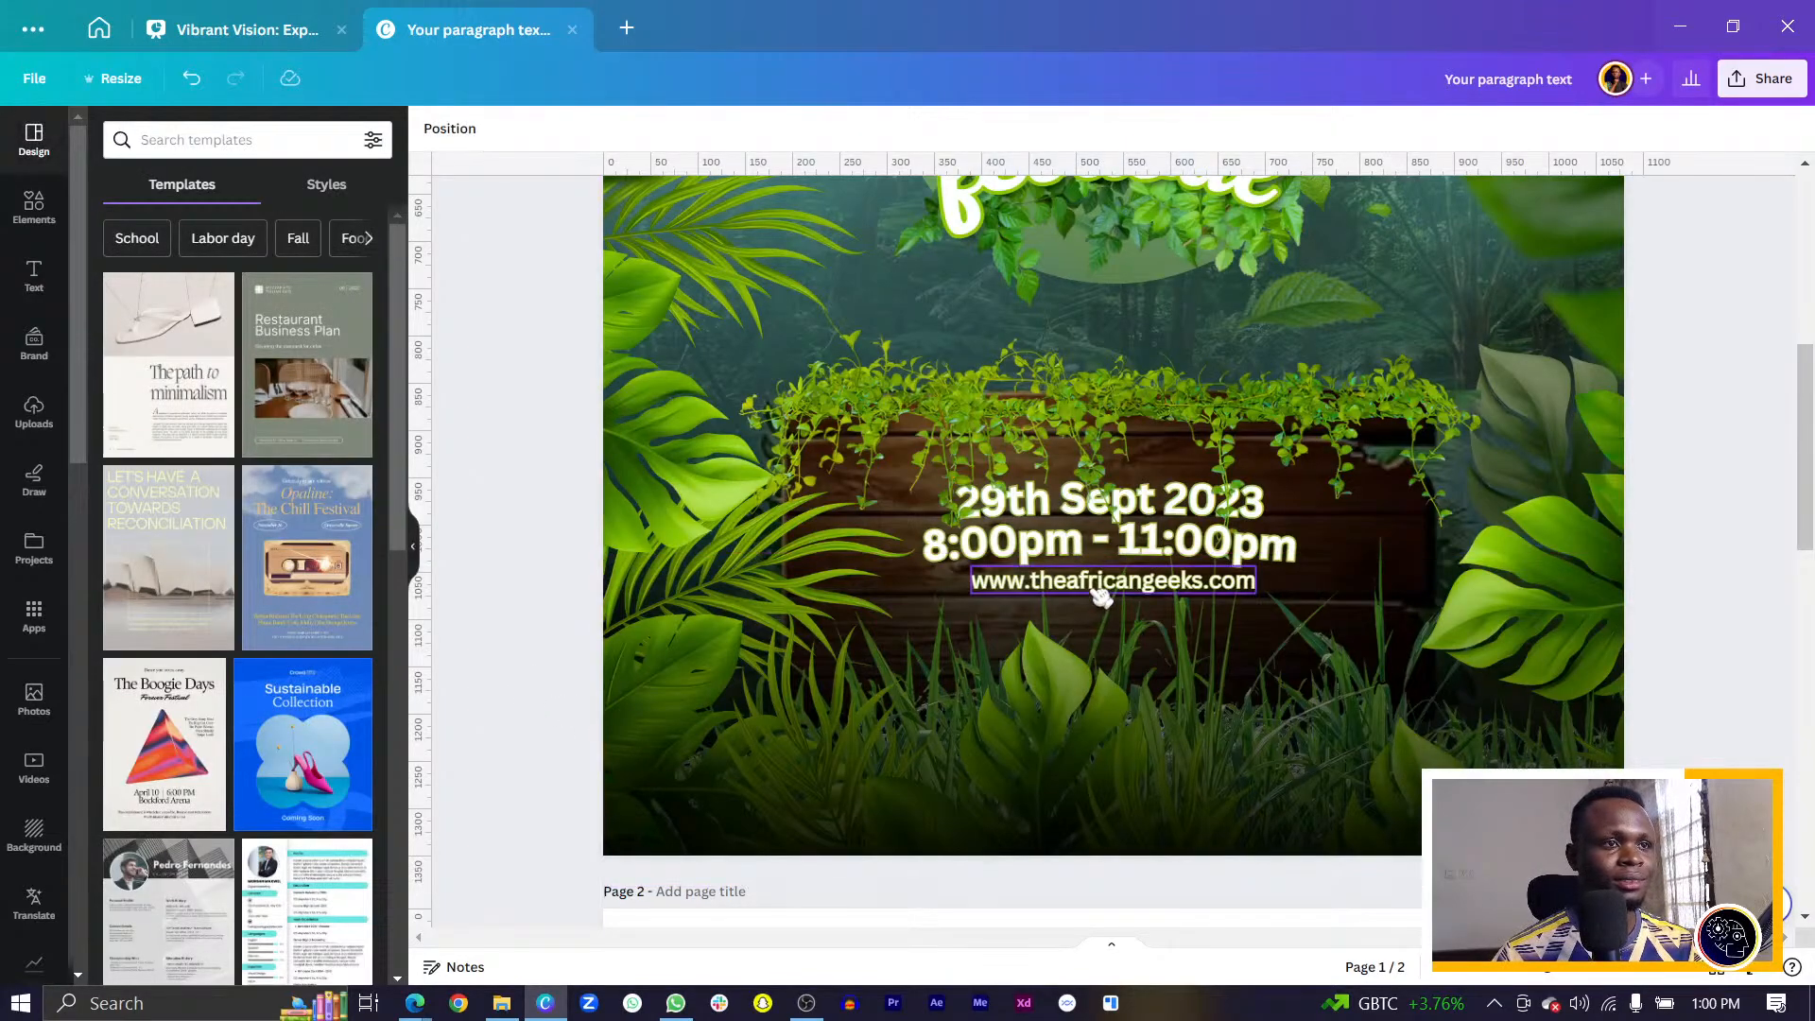
Add ten words of CanLorem placeholder text to the design and place it near the bottom edge of the page 1 poster.
{"action": "left_click_drag", "start_coordinate": [1090, 590], "coordinate": [1096, 595]}
{"action": "scroll", "coordinate": [1065, 598], "scroll_direction": "down", "scroll_amount": 3}
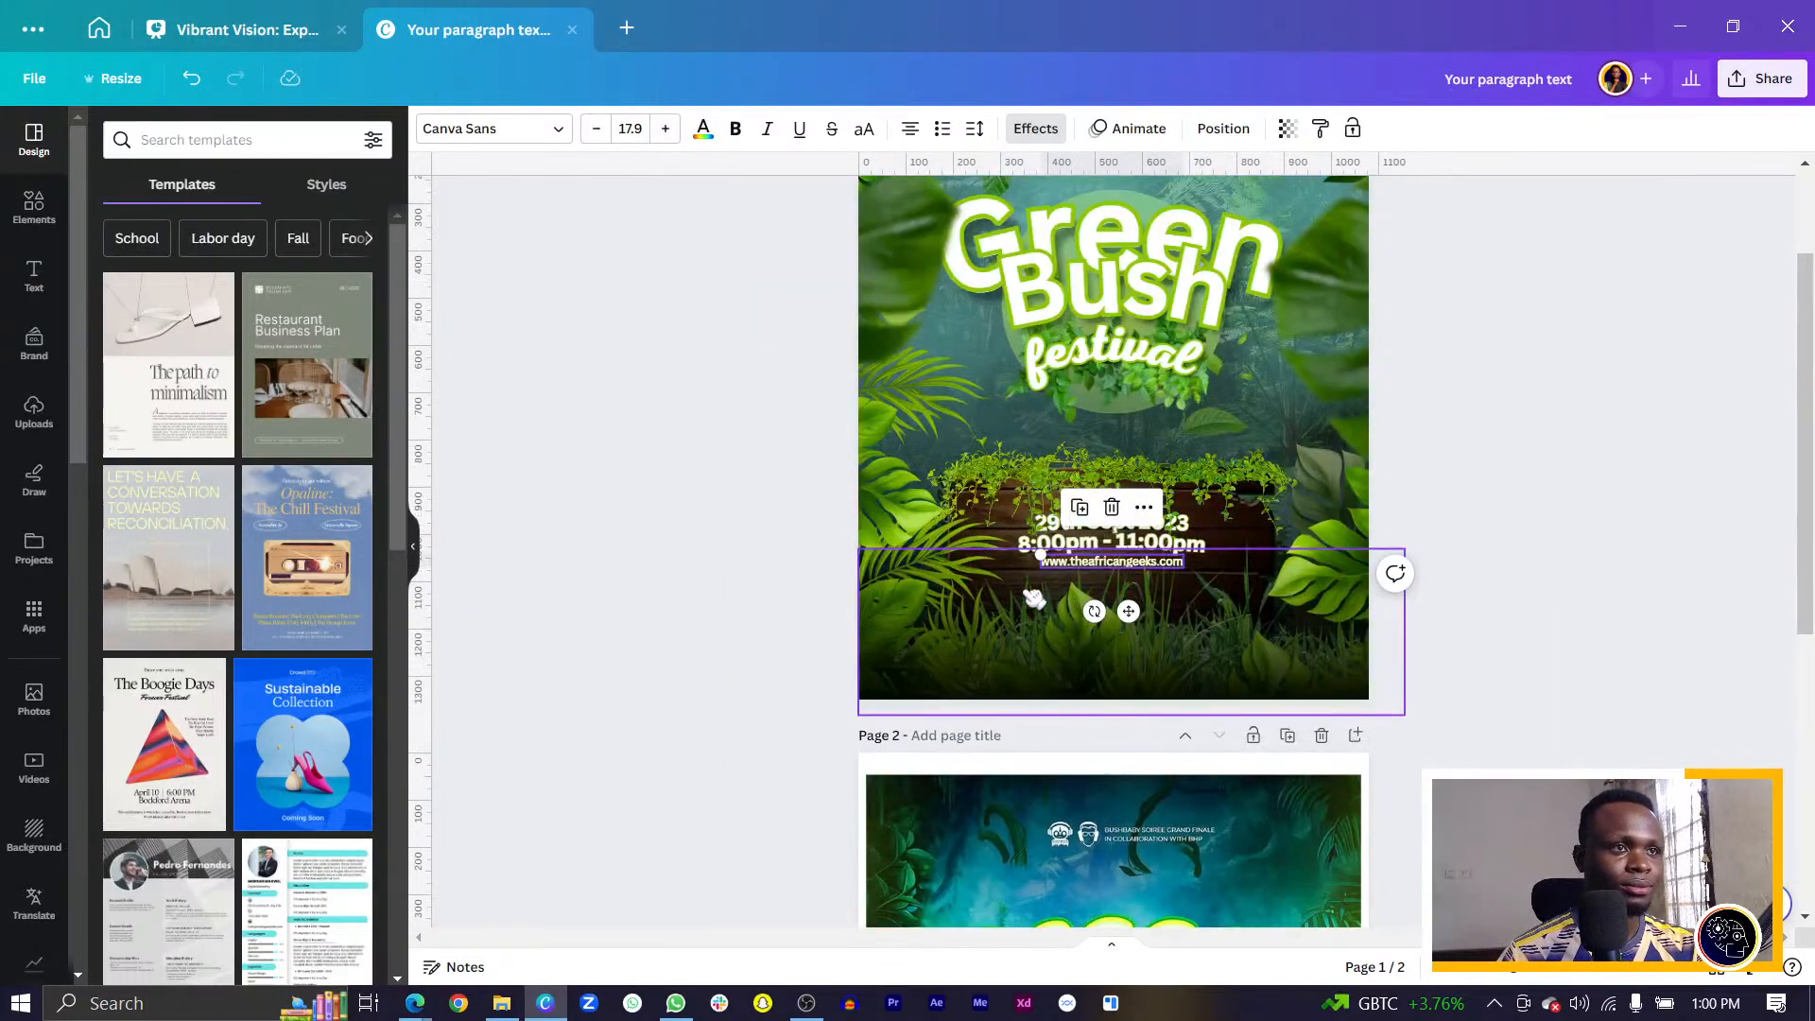
{"action": "scroll", "coordinate": [1039, 605], "scroll_direction": "up", "scroll_amount": 2}
{"action": "left_click", "coordinate": [784, 804]}
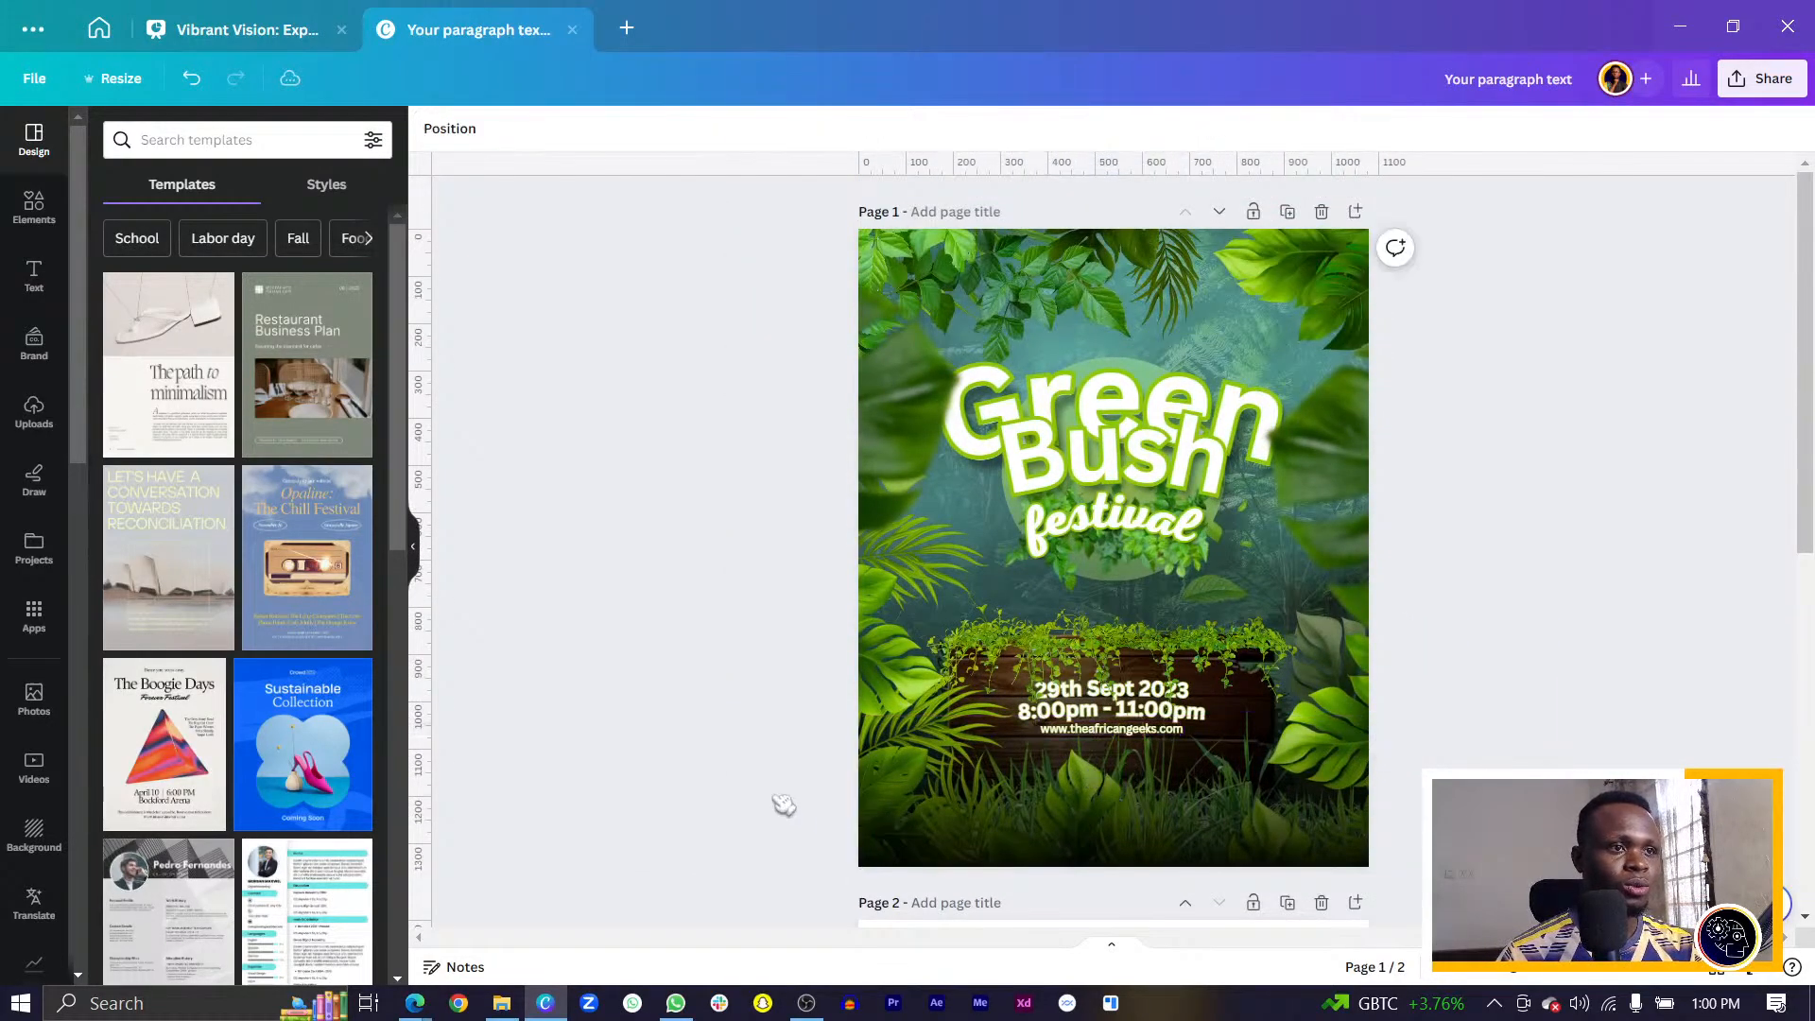
{"action": "scroll", "coordinate": [783, 805], "scroll_direction": "up", "scroll_amount": 2}
{"action": "scroll", "coordinate": [832, 754], "scroll_direction": "down", "scroll_amount": 3}
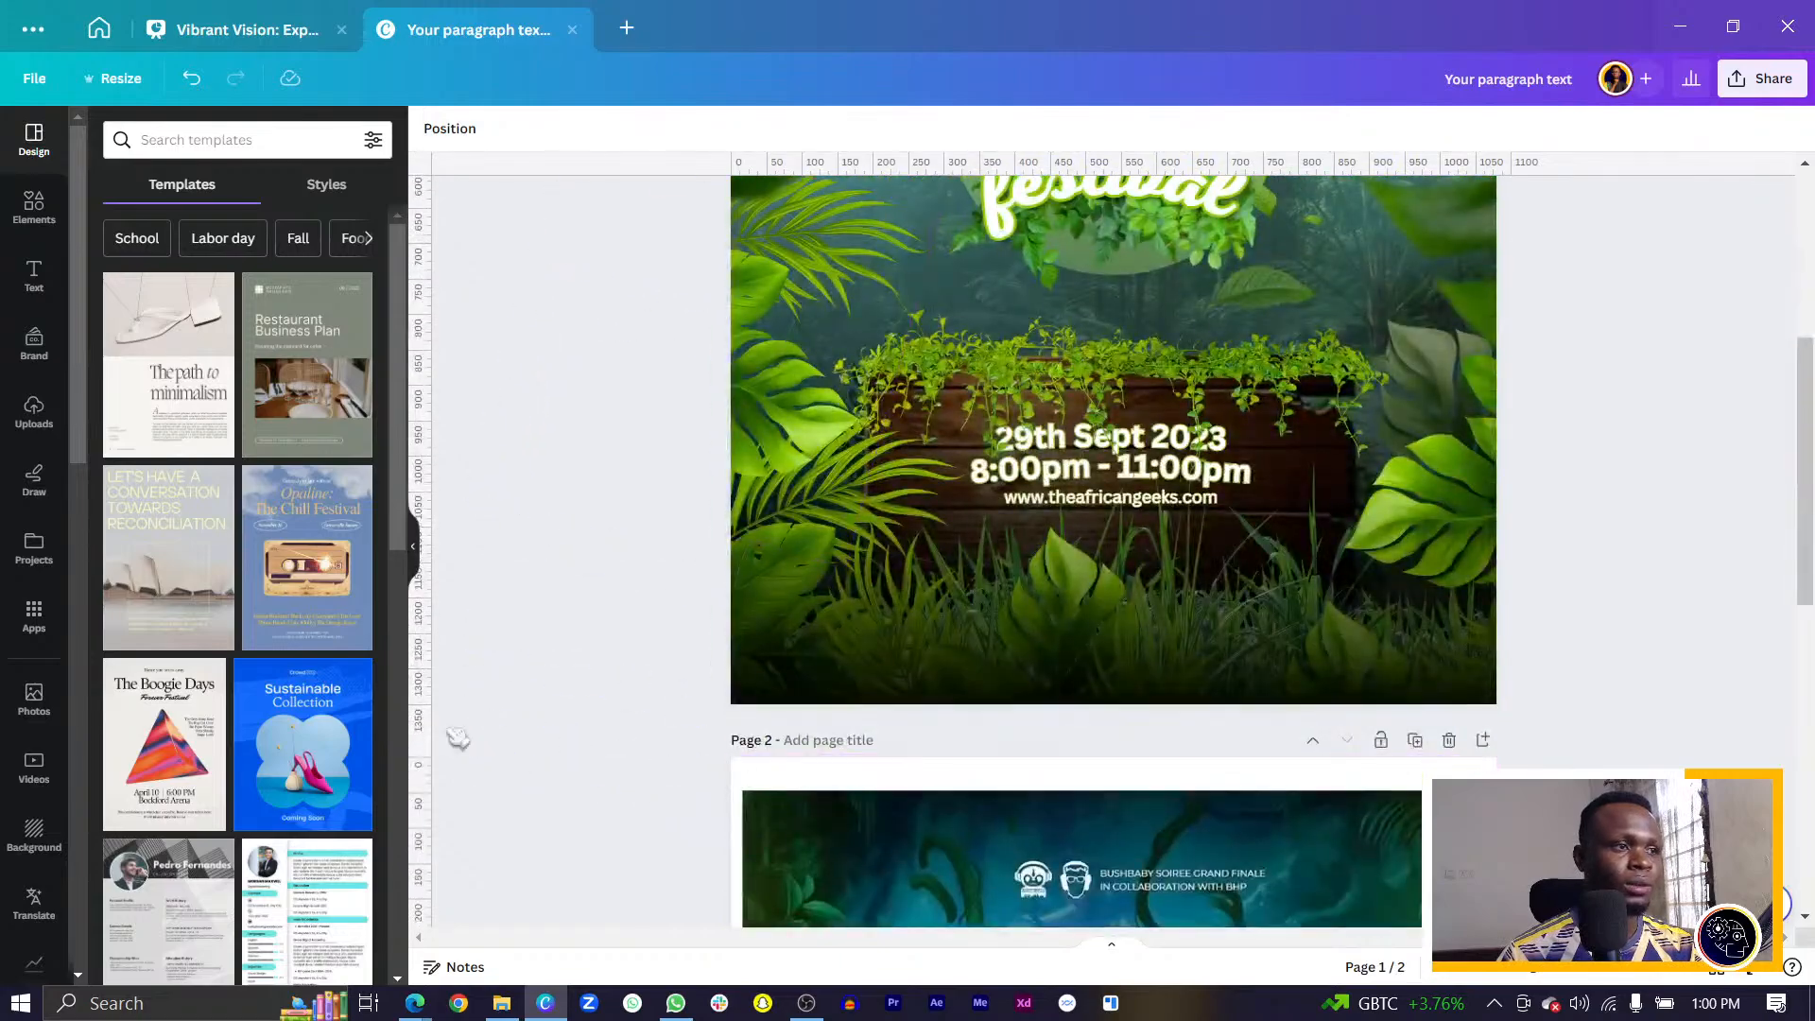
{"action": "scroll", "coordinate": [44, 702], "scroll_direction": "down", "scroll_amount": 5}
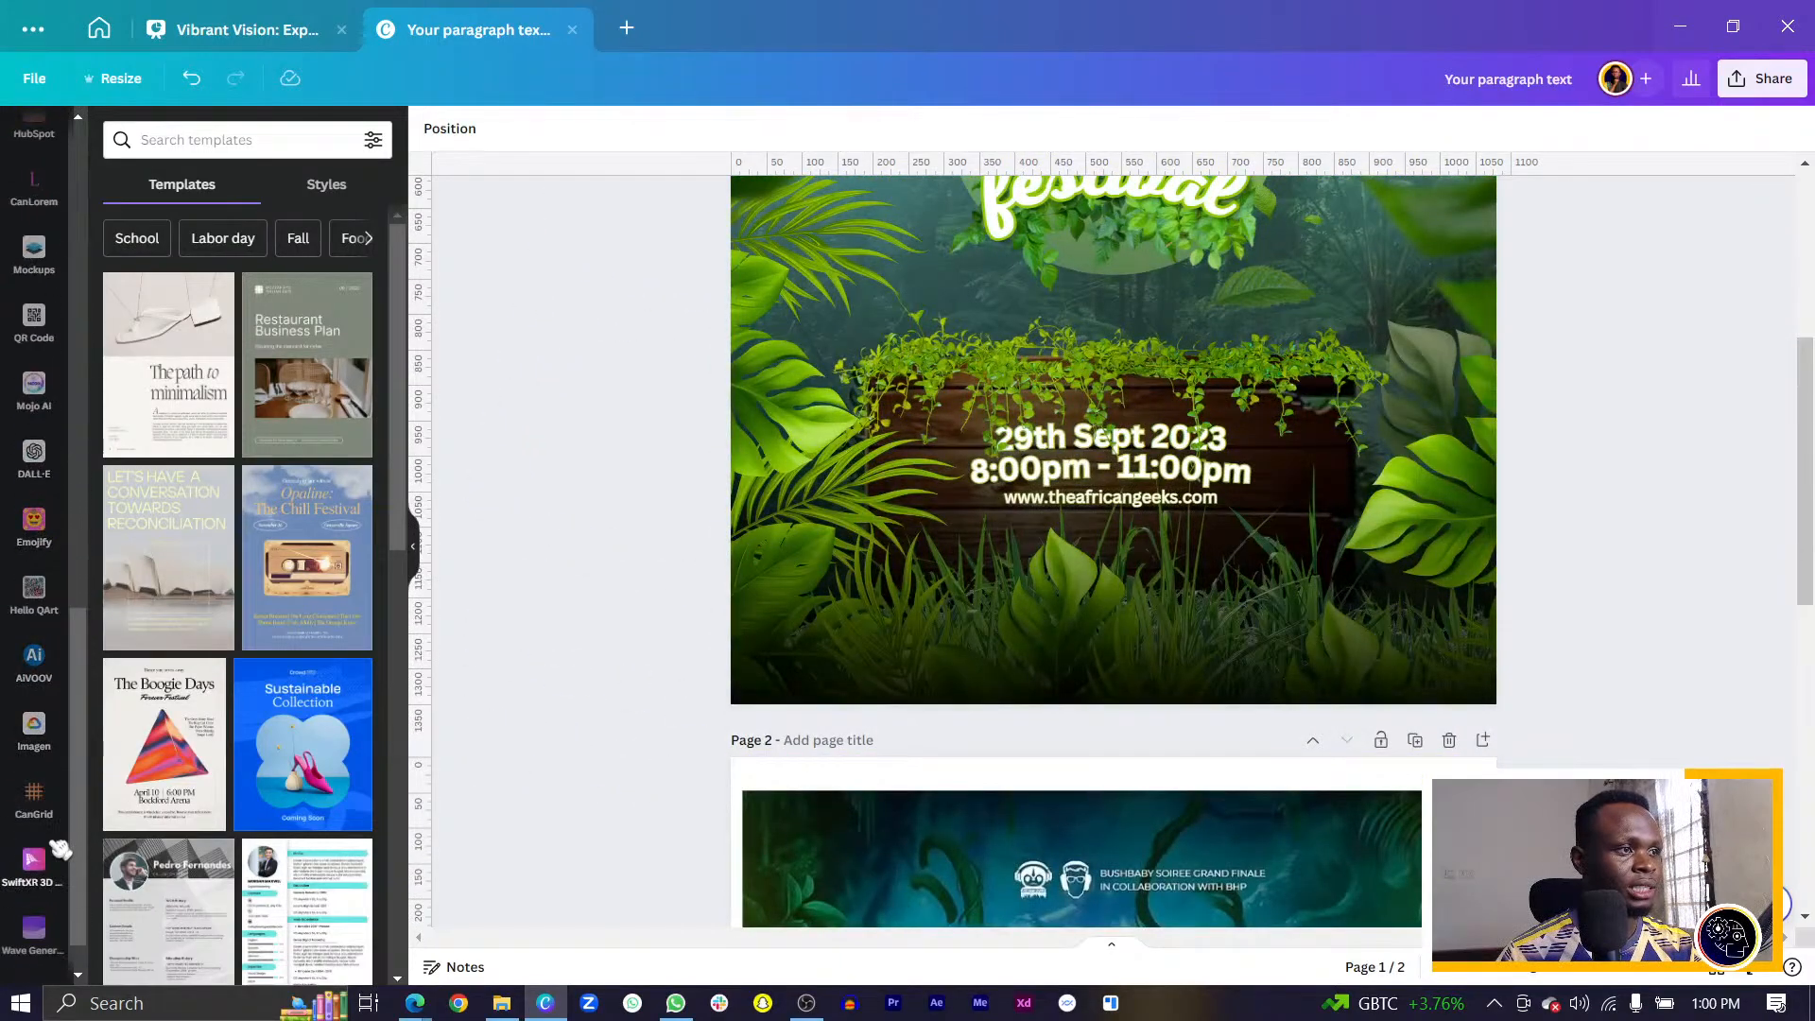
{"action": "scroll", "coordinate": [42, 855], "scroll_direction": "up", "scroll_amount": 3}
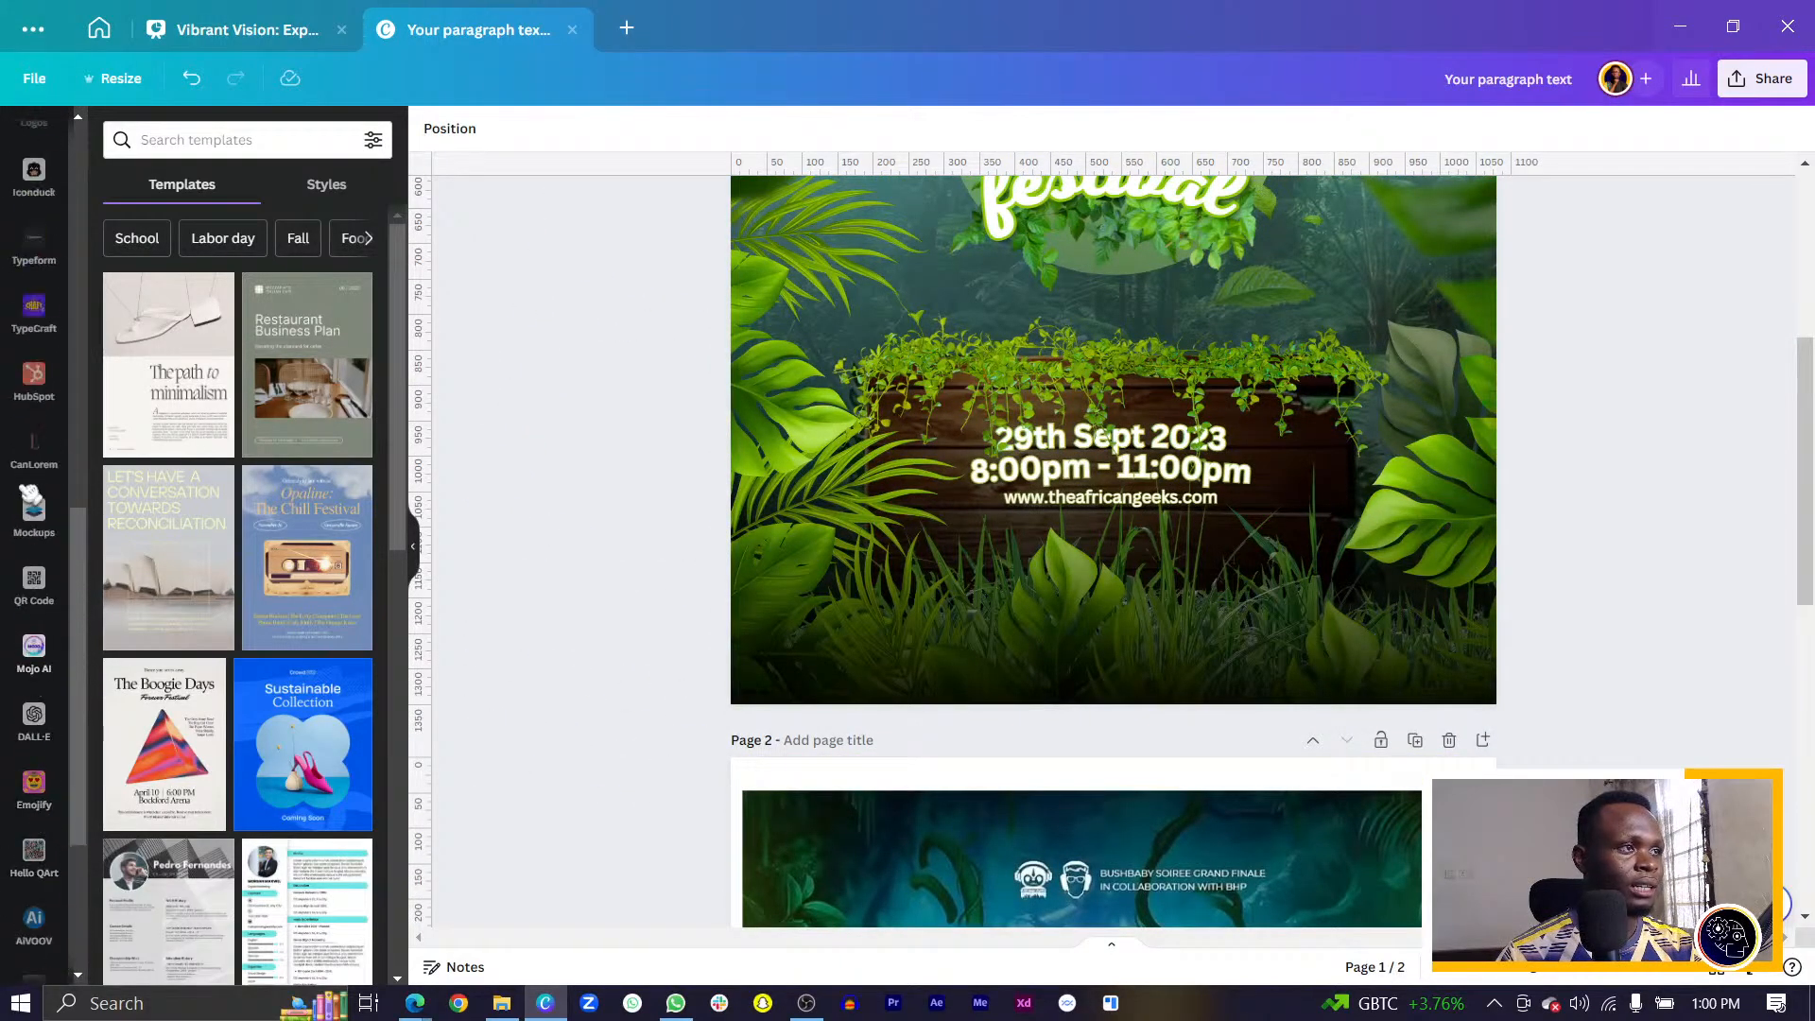
{"action": "left_click", "coordinate": [34, 444]}
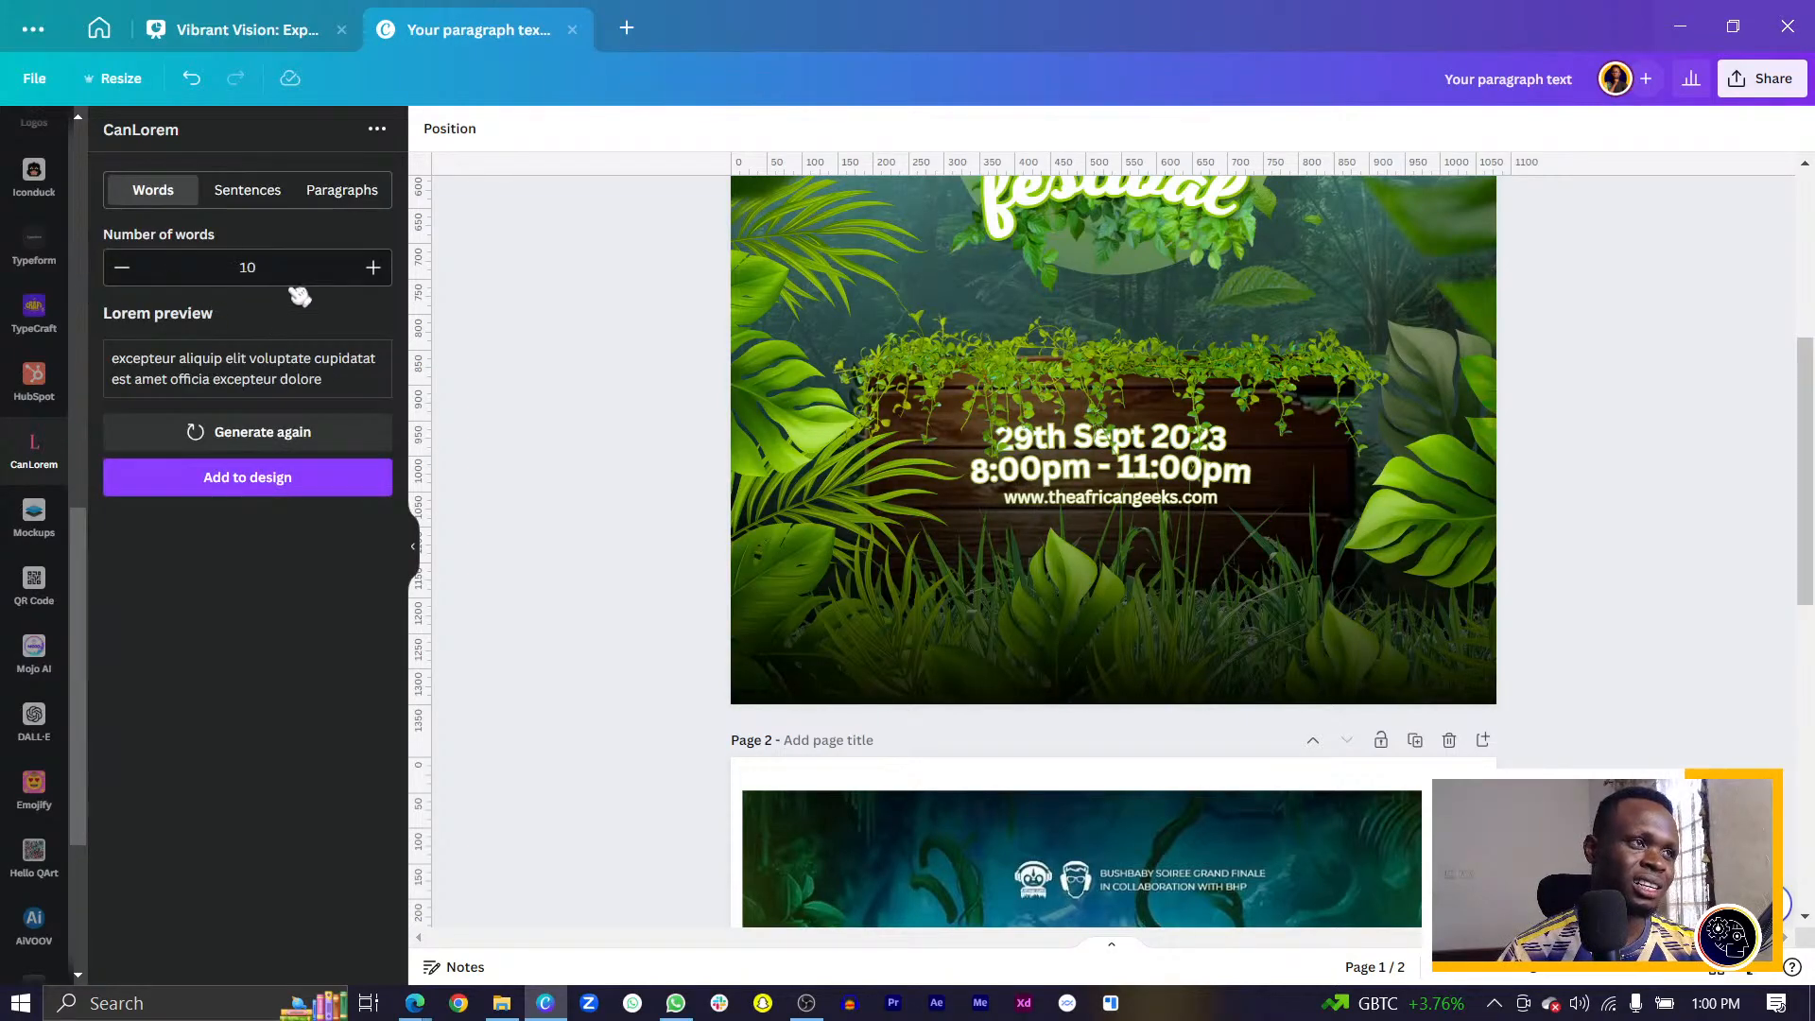
{"action": "left_click", "coordinate": [274, 479]}
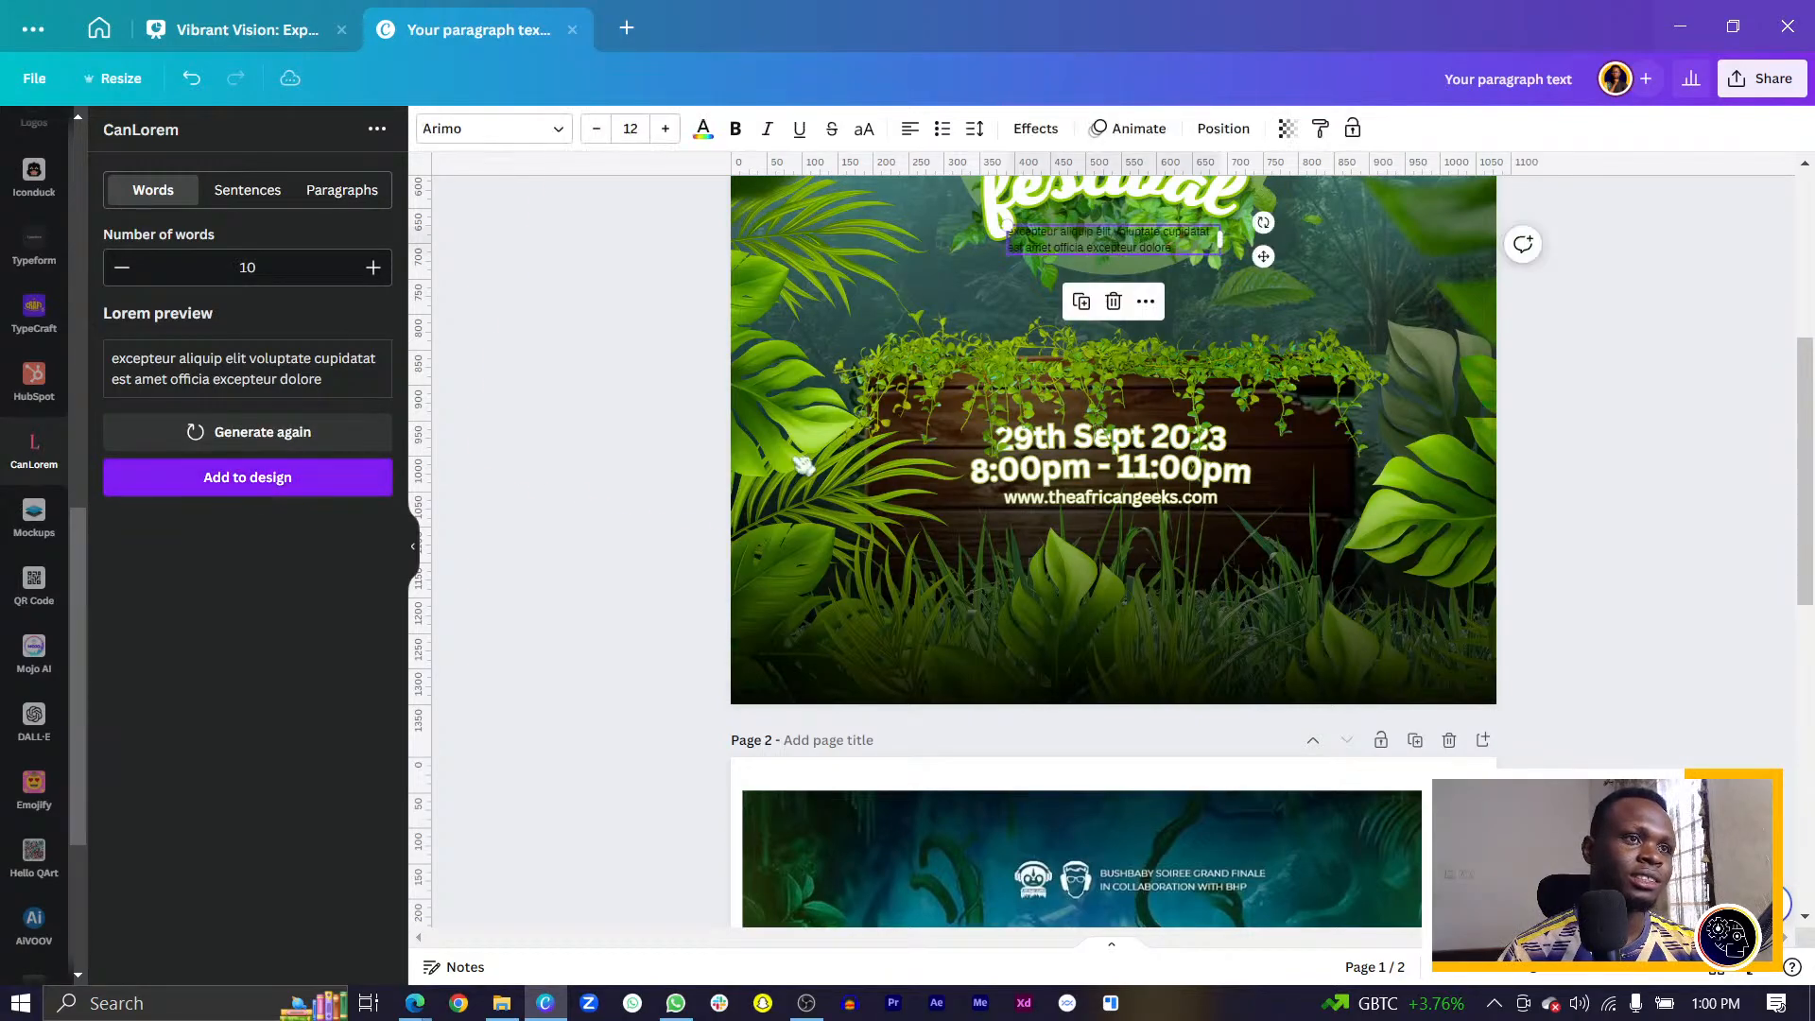
{"action": "left_click_drag", "start_coordinate": [1083, 239], "coordinate": [1083, 646]}
Make the placeholder text white and center-aligned, with its box widened to about 603 px so it fits on one line.
{"action": "left_click", "coordinate": [704, 129]}
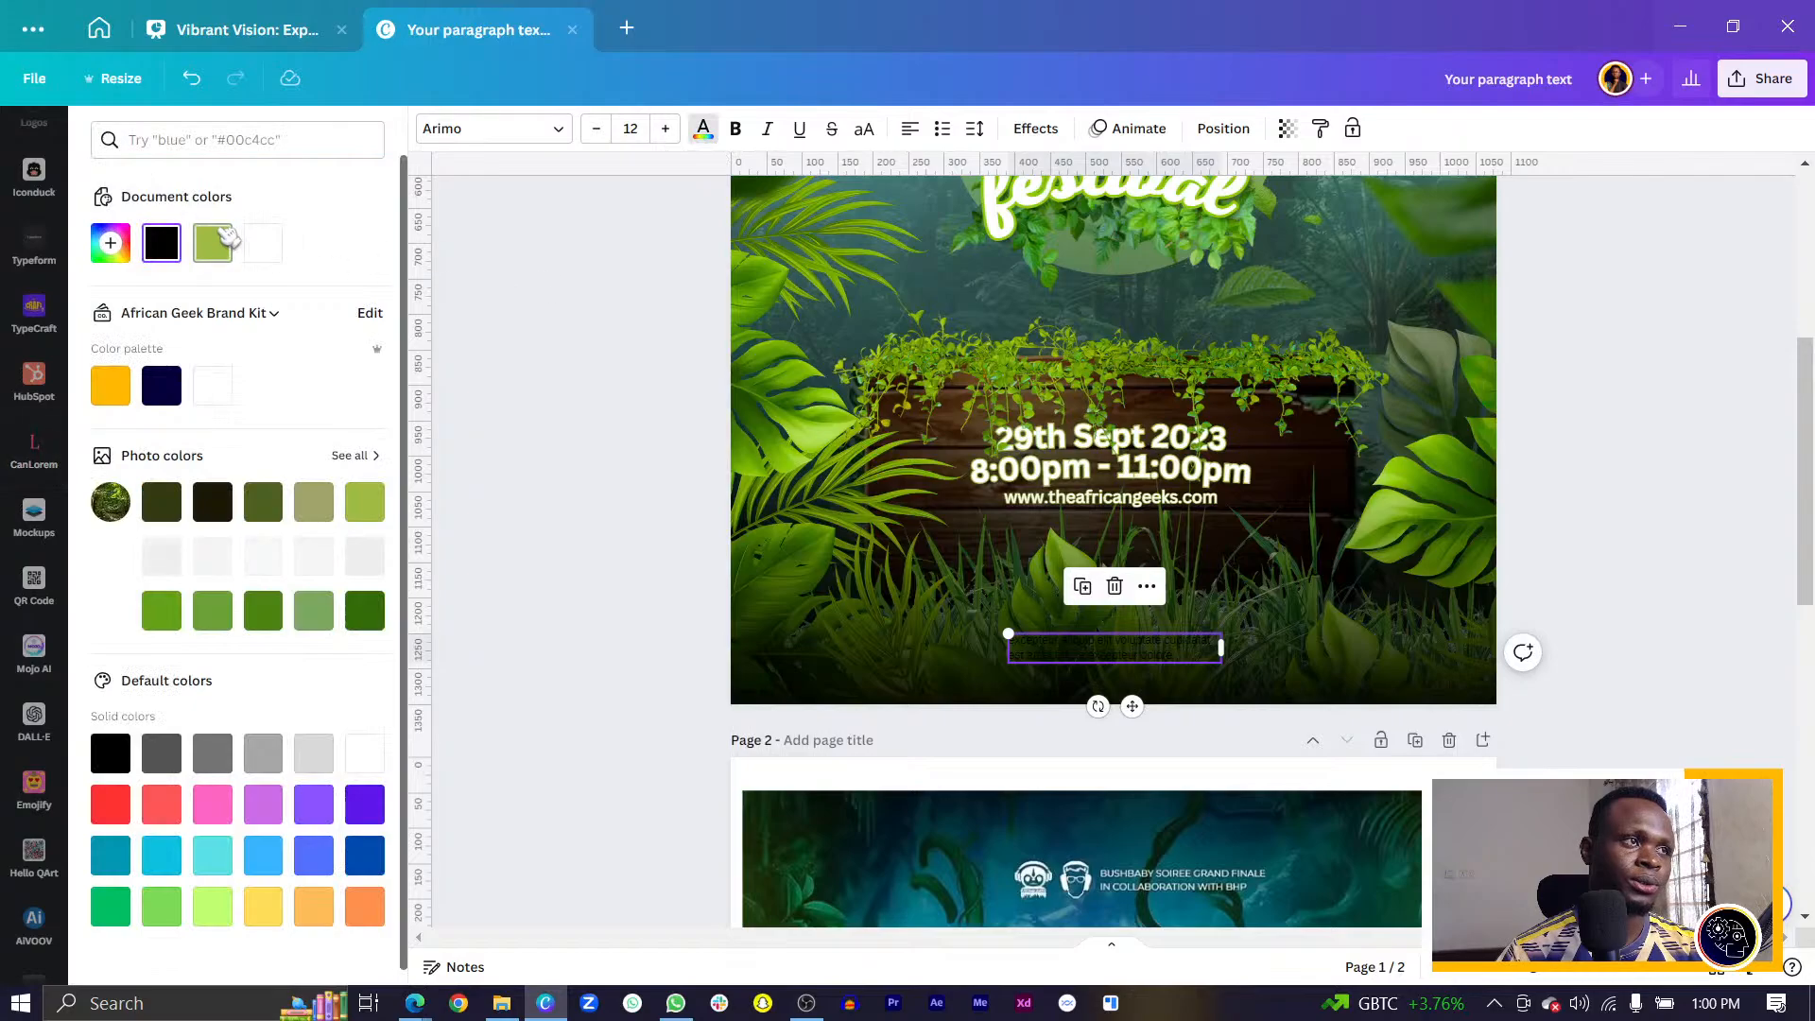
{"action": "left_click", "coordinate": [313, 555]}
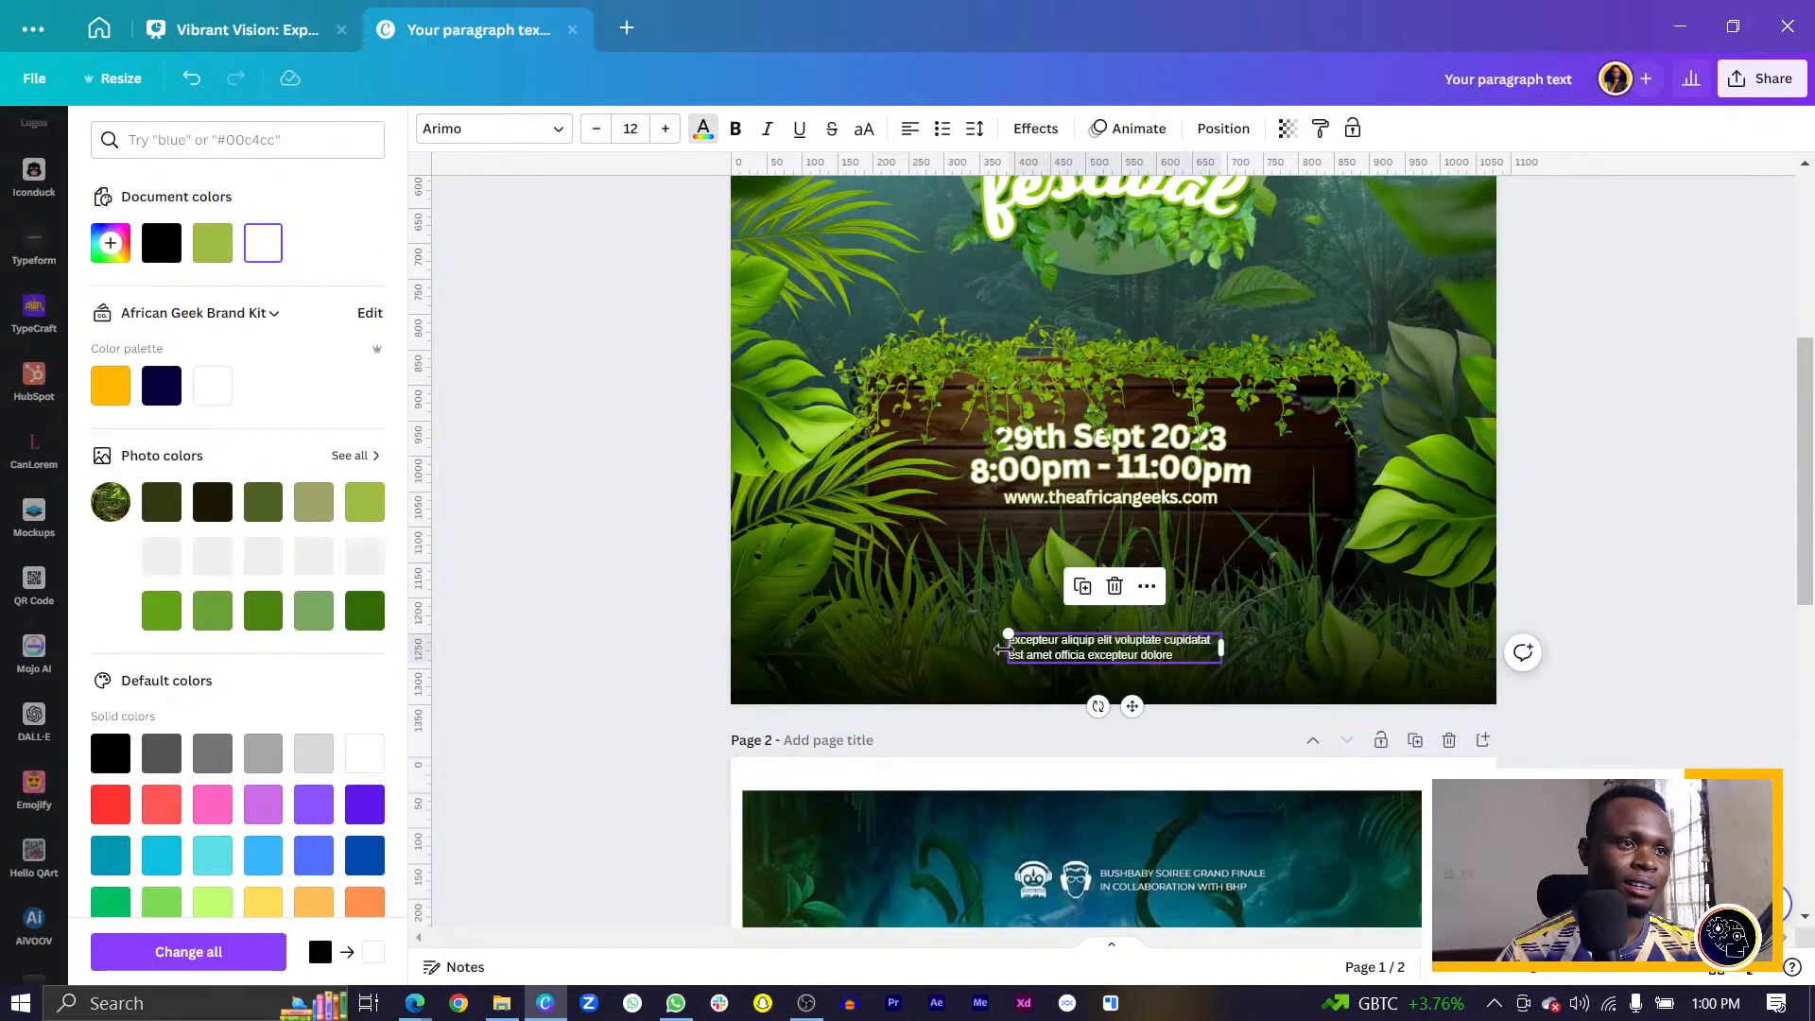
{"action": "left_click_drag", "start_coordinate": [1008, 649], "coordinate": [794, 659]}
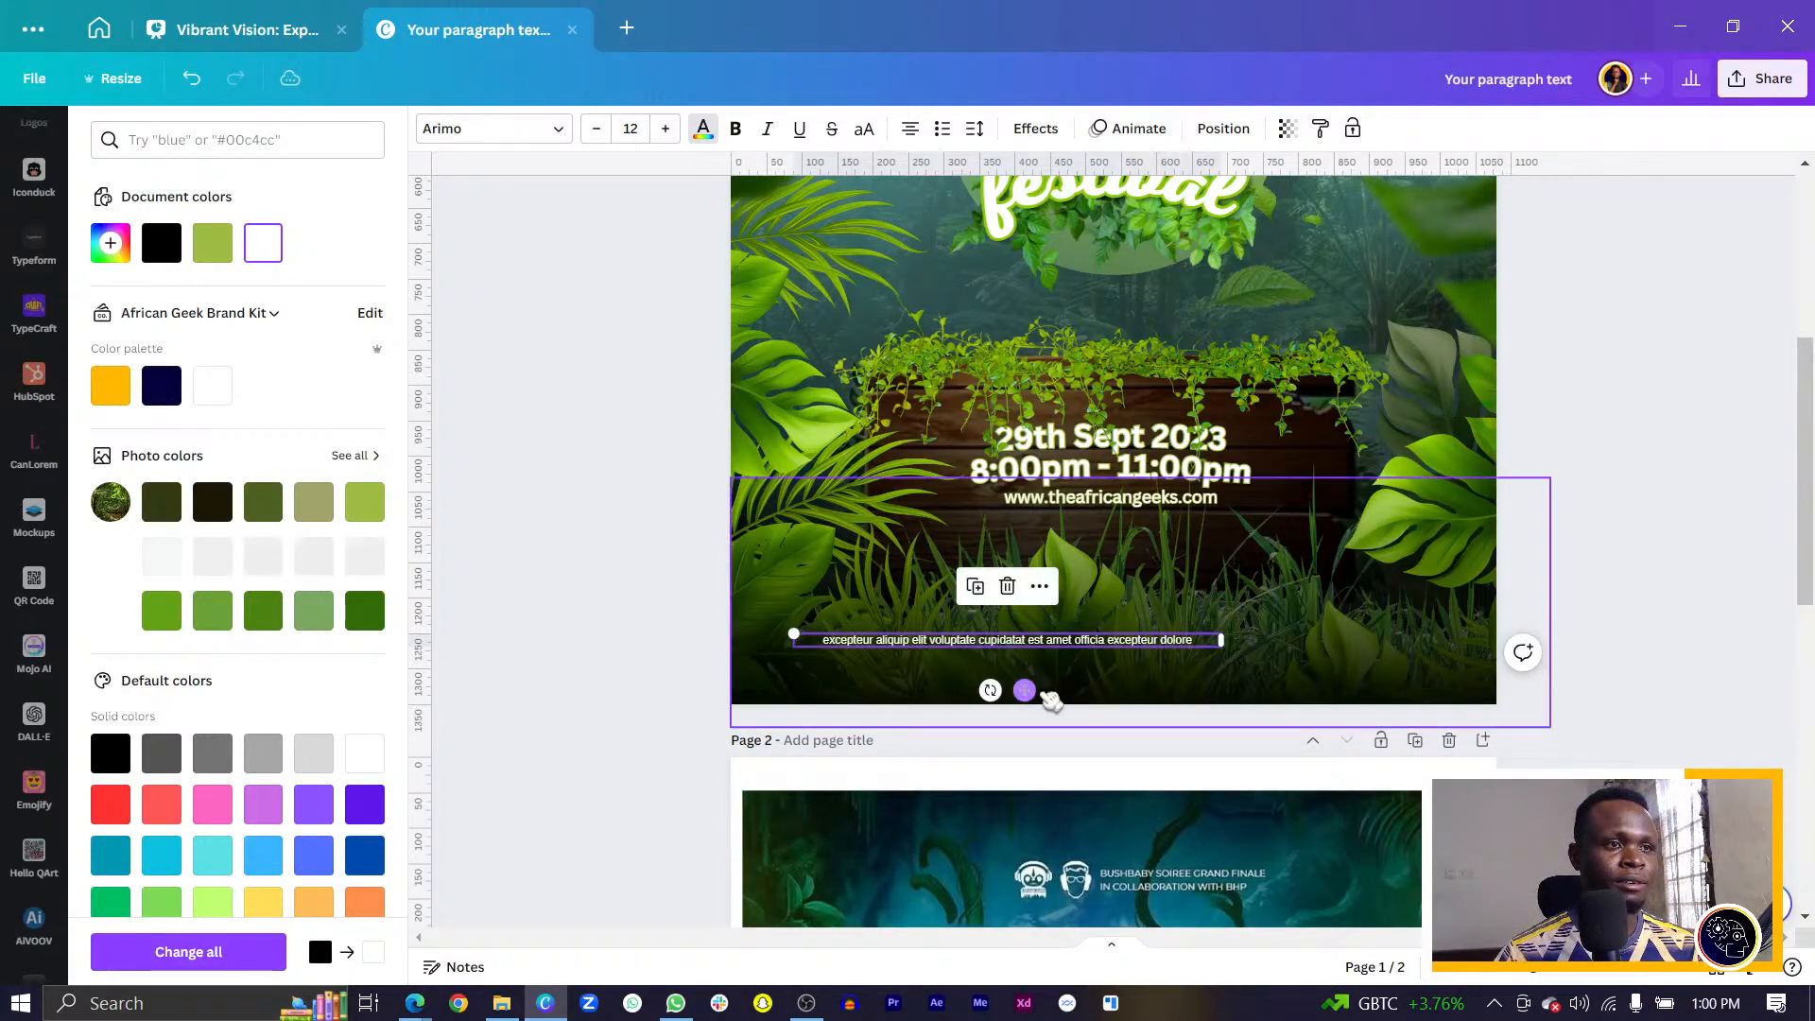
Move the placeholder line slightly lower on the poster and center it horizontally on the page.
{"action": "left_click_drag", "start_coordinate": [1024, 691], "coordinate": [1125, 707]}
{"action": "left_click", "coordinate": [1226, 129]}
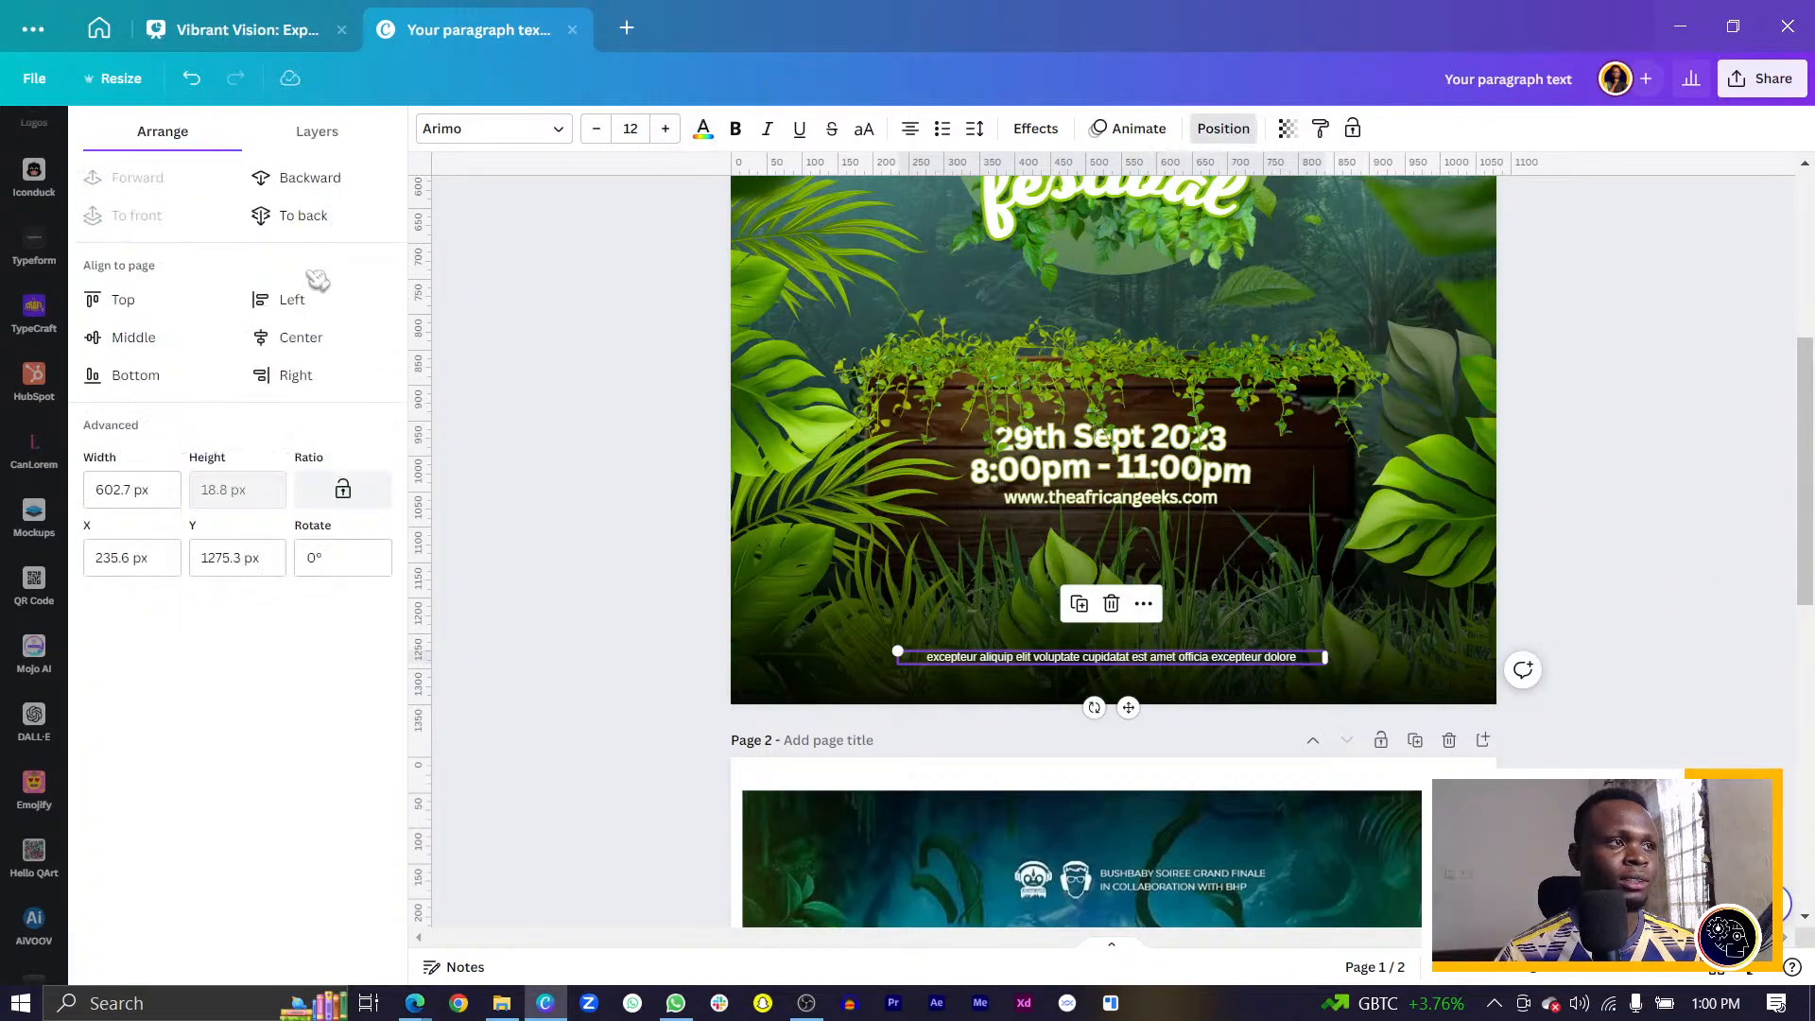
{"action": "left_click", "coordinate": [322, 338]}
{"action": "left_click", "coordinate": [575, 537]}
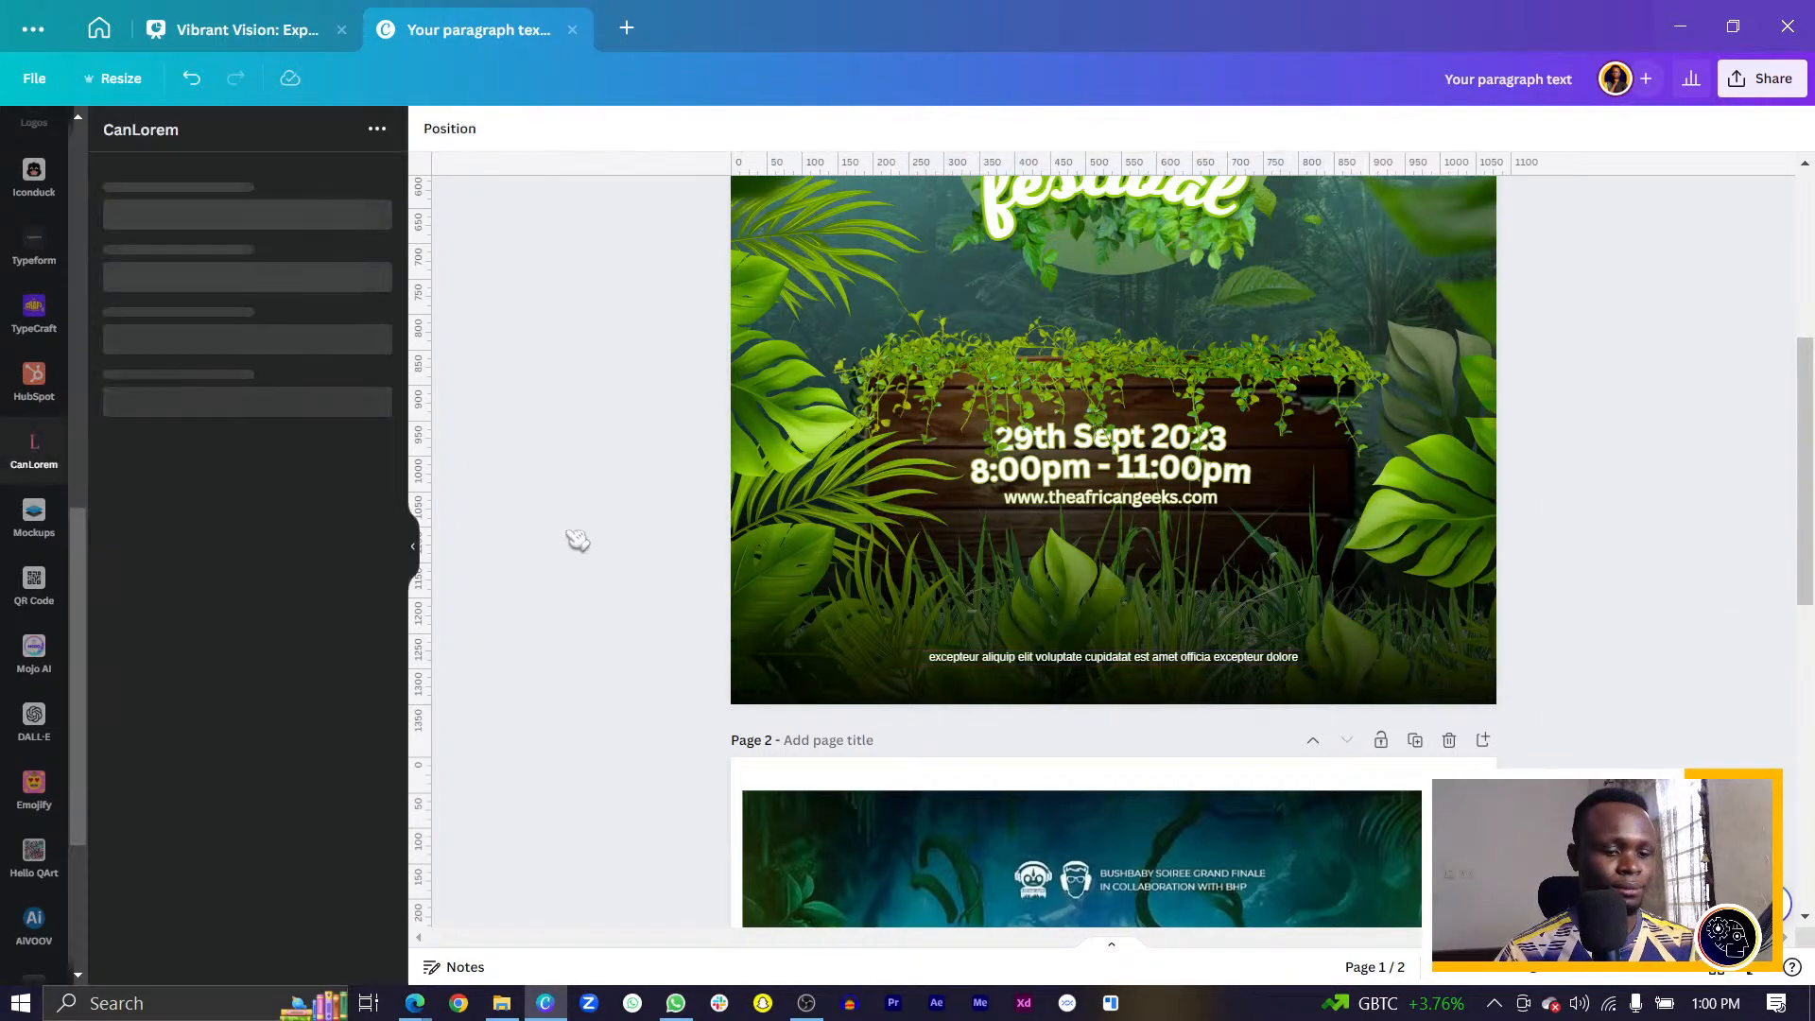
Enlarge the reference poster image on page 2 so that it fills the whole page.
{"action": "scroll", "coordinate": [575, 537], "scroll_direction": "down", "scroll_amount": 3}
{"action": "scroll", "coordinate": [1542, 486], "scroll_direction": "up", "scroll_amount": 3}
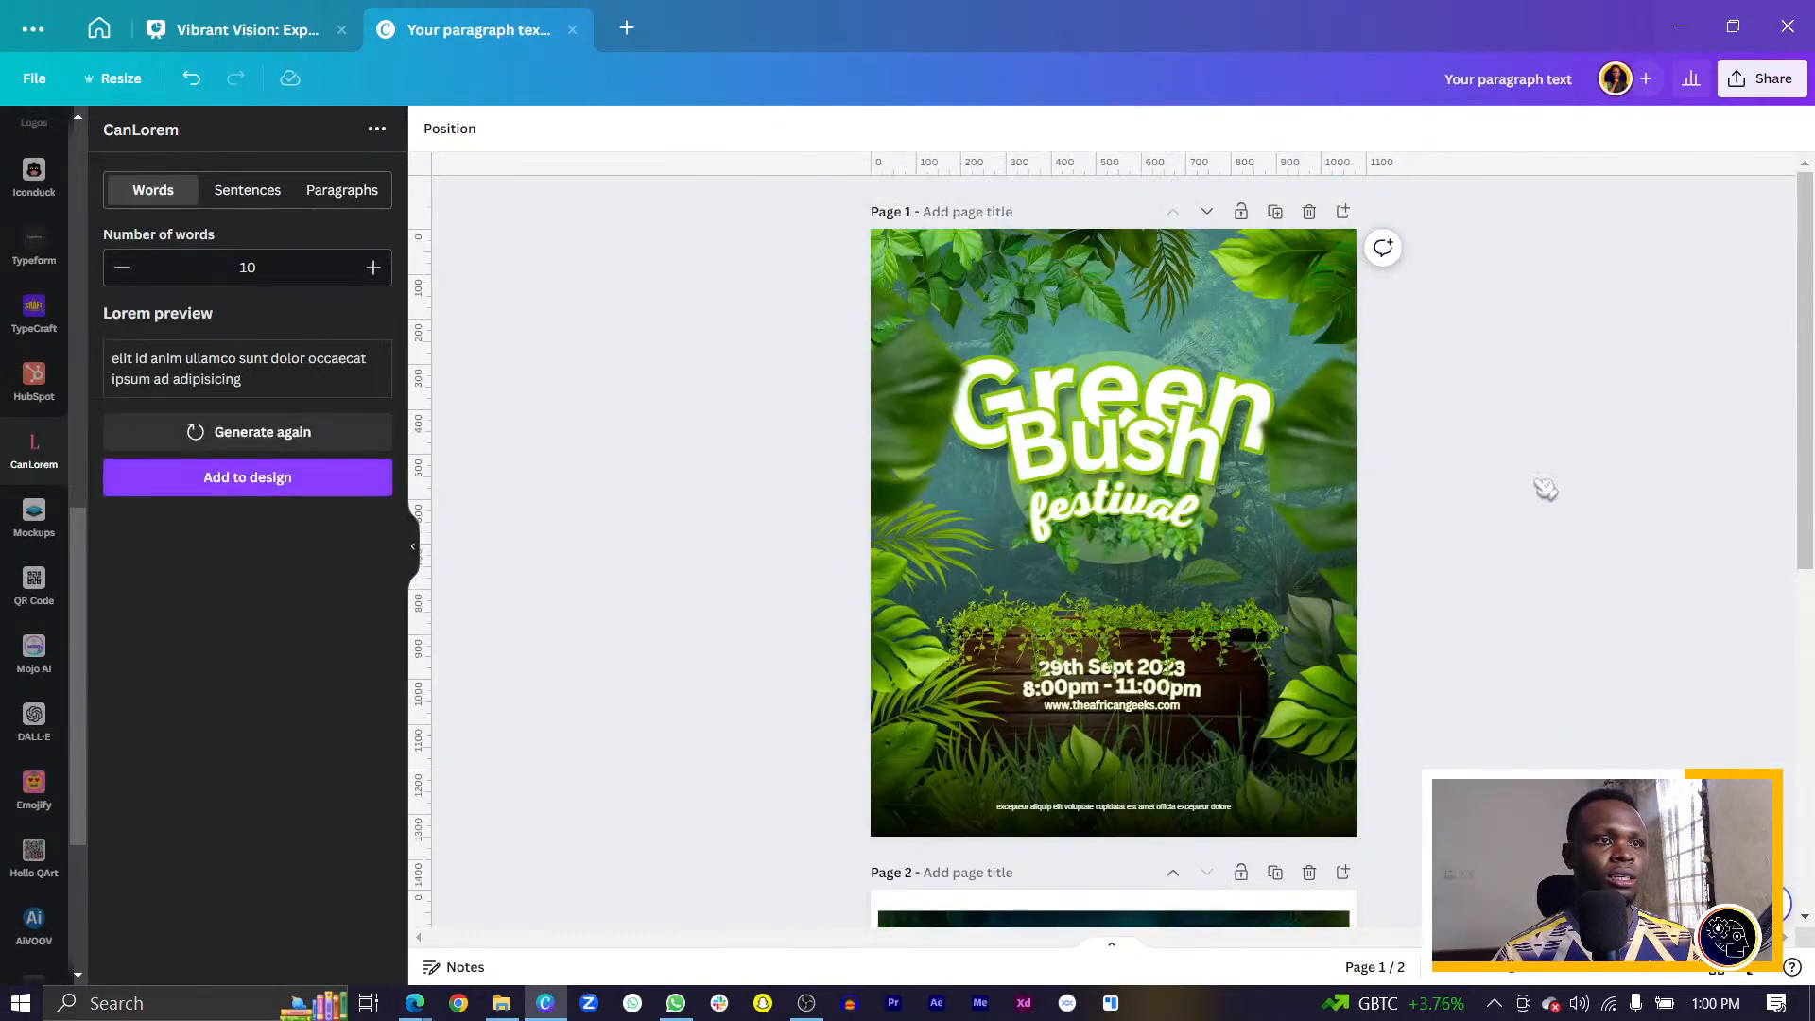
{"action": "left_click", "coordinate": [1751, 971]}
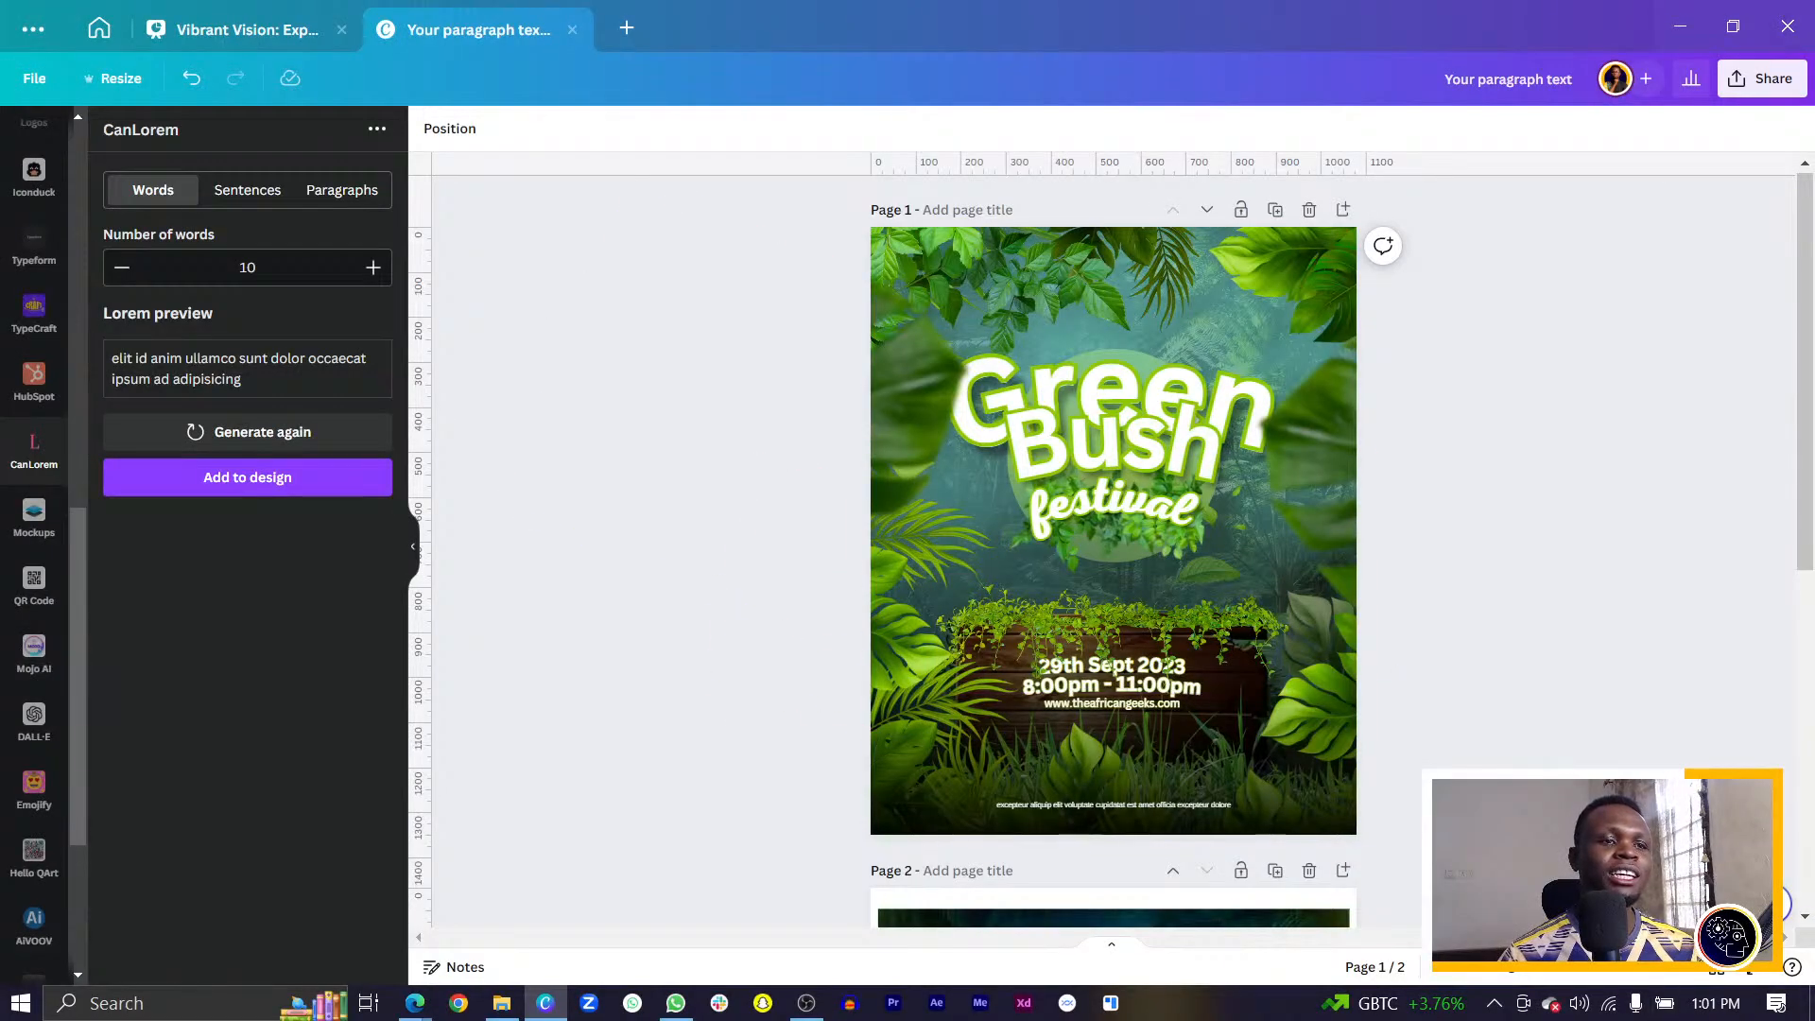
{"action": "scroll", "coordinate": [1507, 749], "scroll_direction": "down", "scroll_amount": 3}
{"action": "scroll", "coordinate": [1508, 750], "scroll_direction": "down", "scroll_amount": 3}
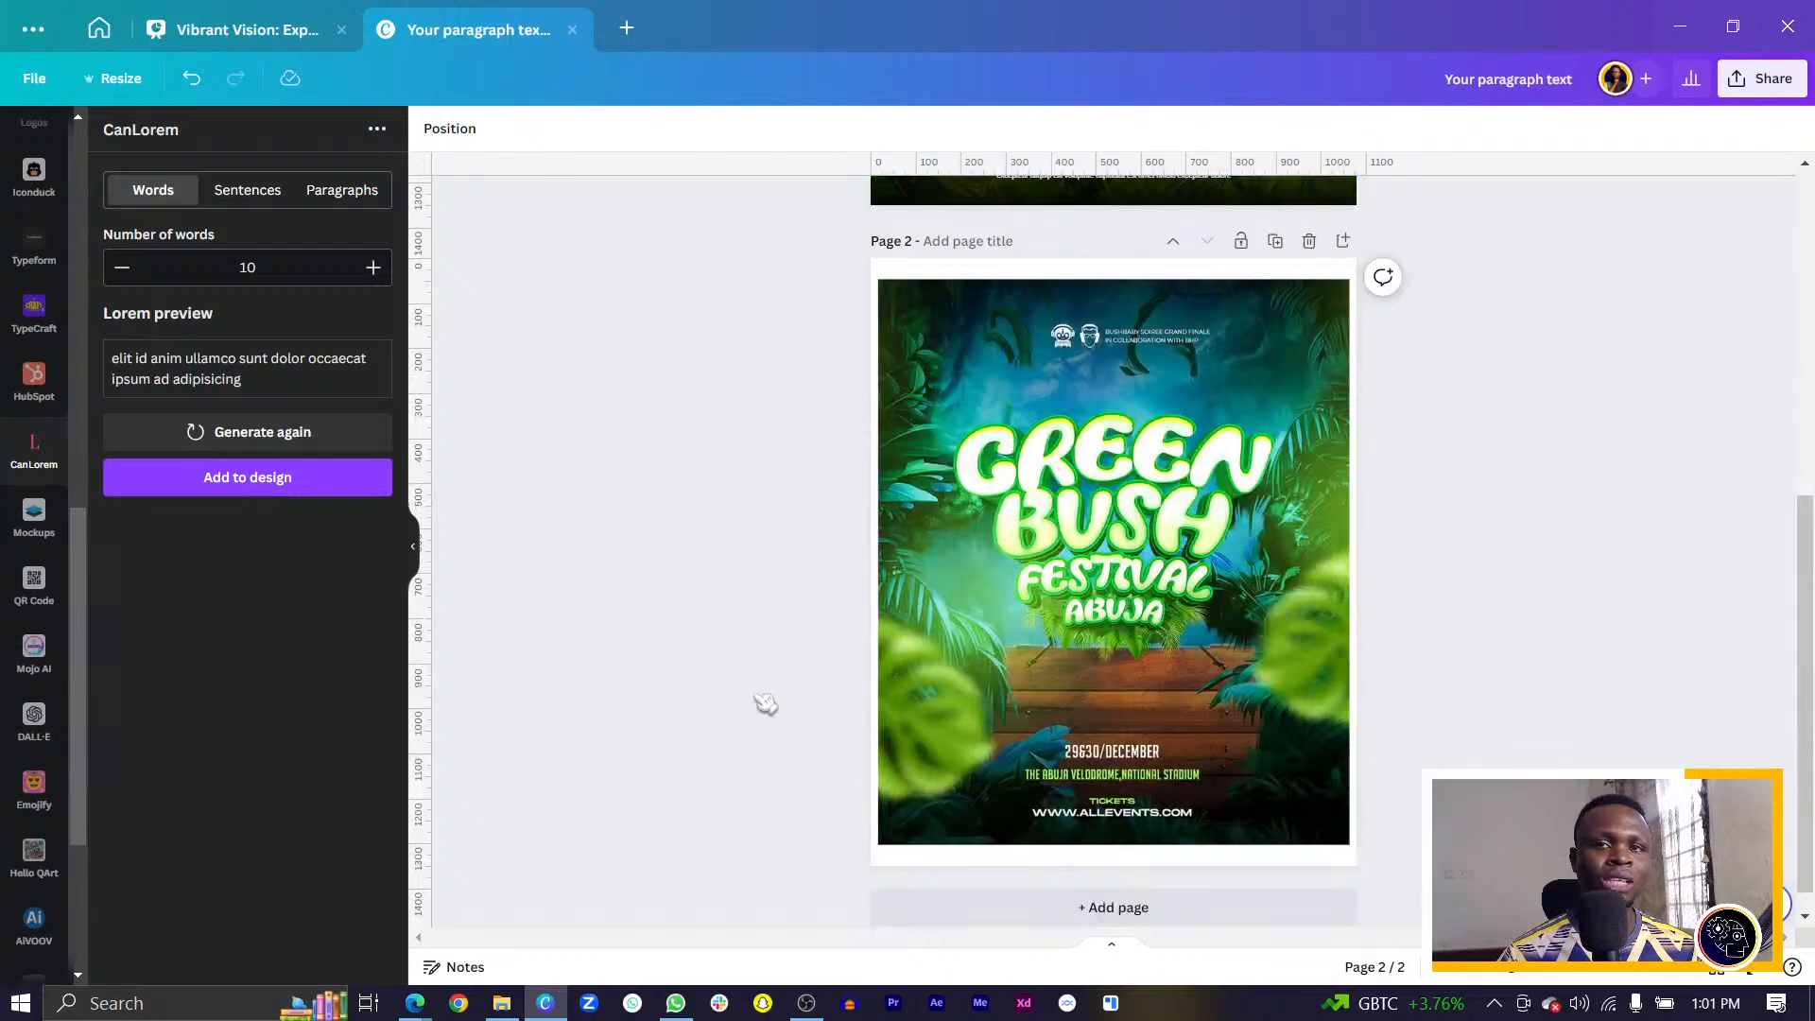
{"action": "left_click_drag", "start_coordinate": [1023, 557], "coordinate": [1008, 528]}
{"action": "left_click_drag", "start_coordinate": [1333, 816], "coordinate": [1376, 876]}
{"action": "left_click", "coordinate": [835, 655]}
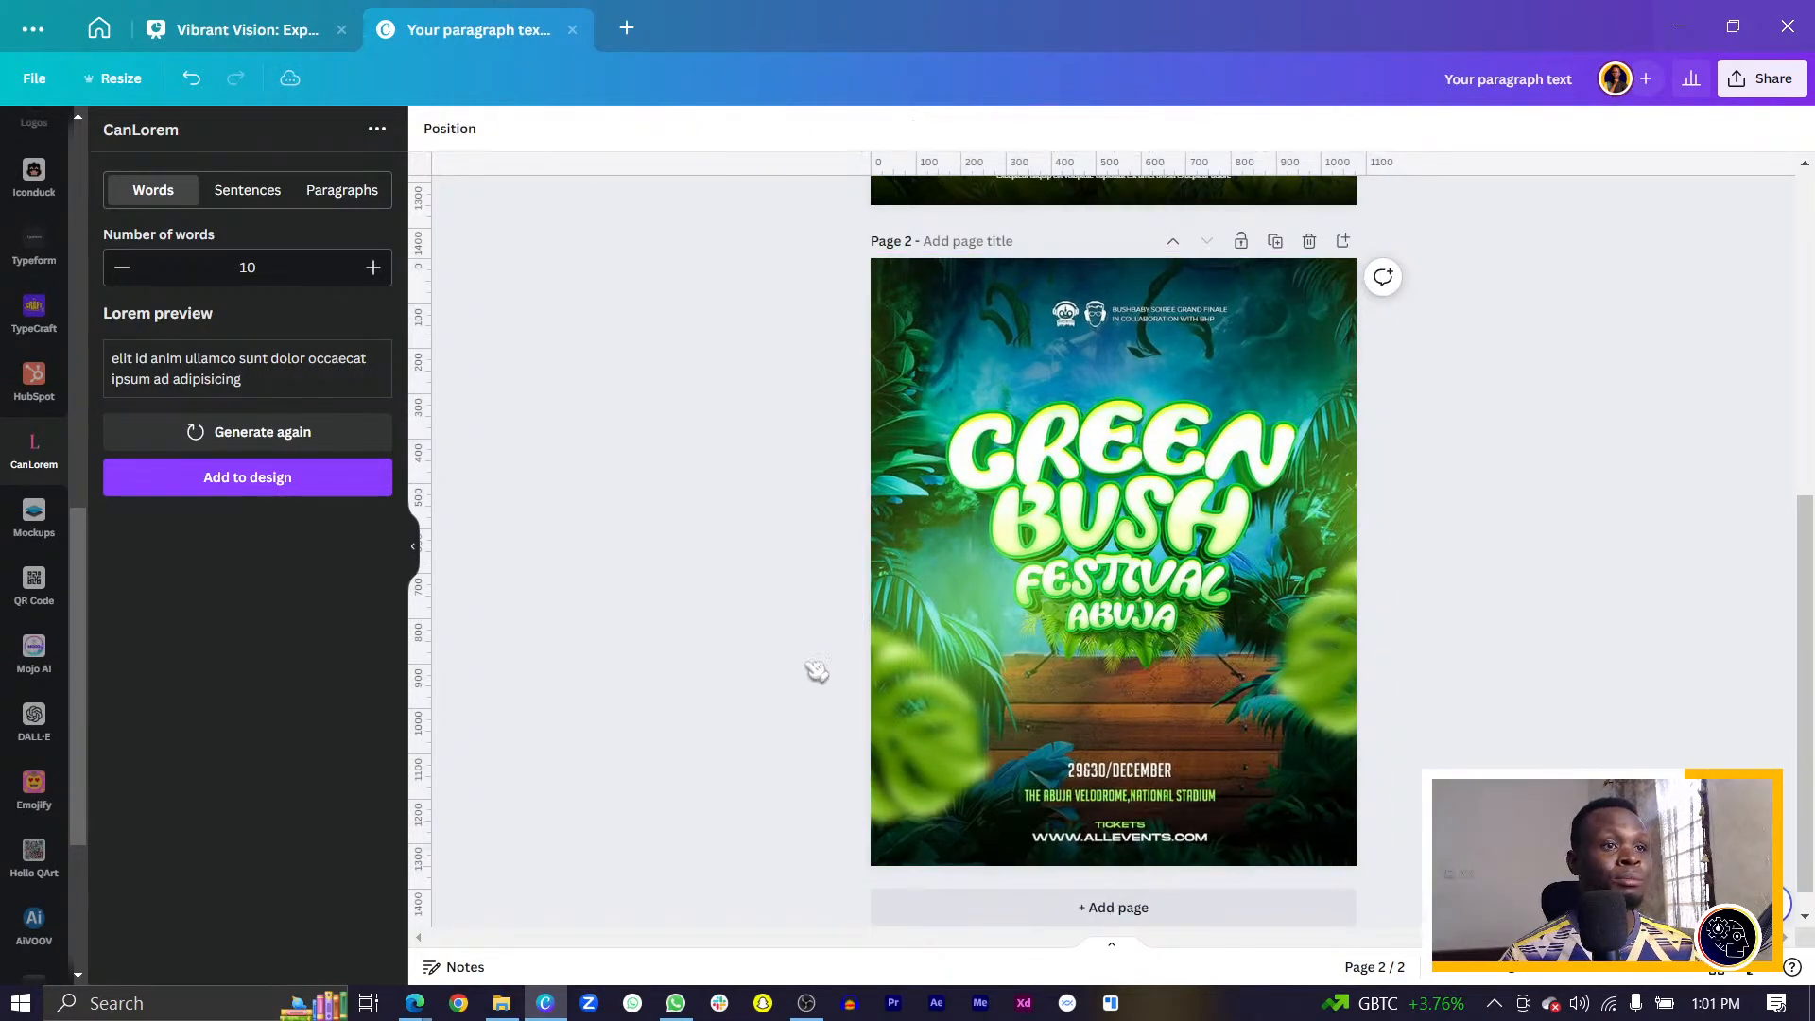
Adjust the hanging leaves in the upper-left corner of the page 1 poster to Saturation 71 and Vibrance 8.
{"action": "scroll", "coordinate": [831, 615], "scroll_direction": "up", "scroll_amount": 6}
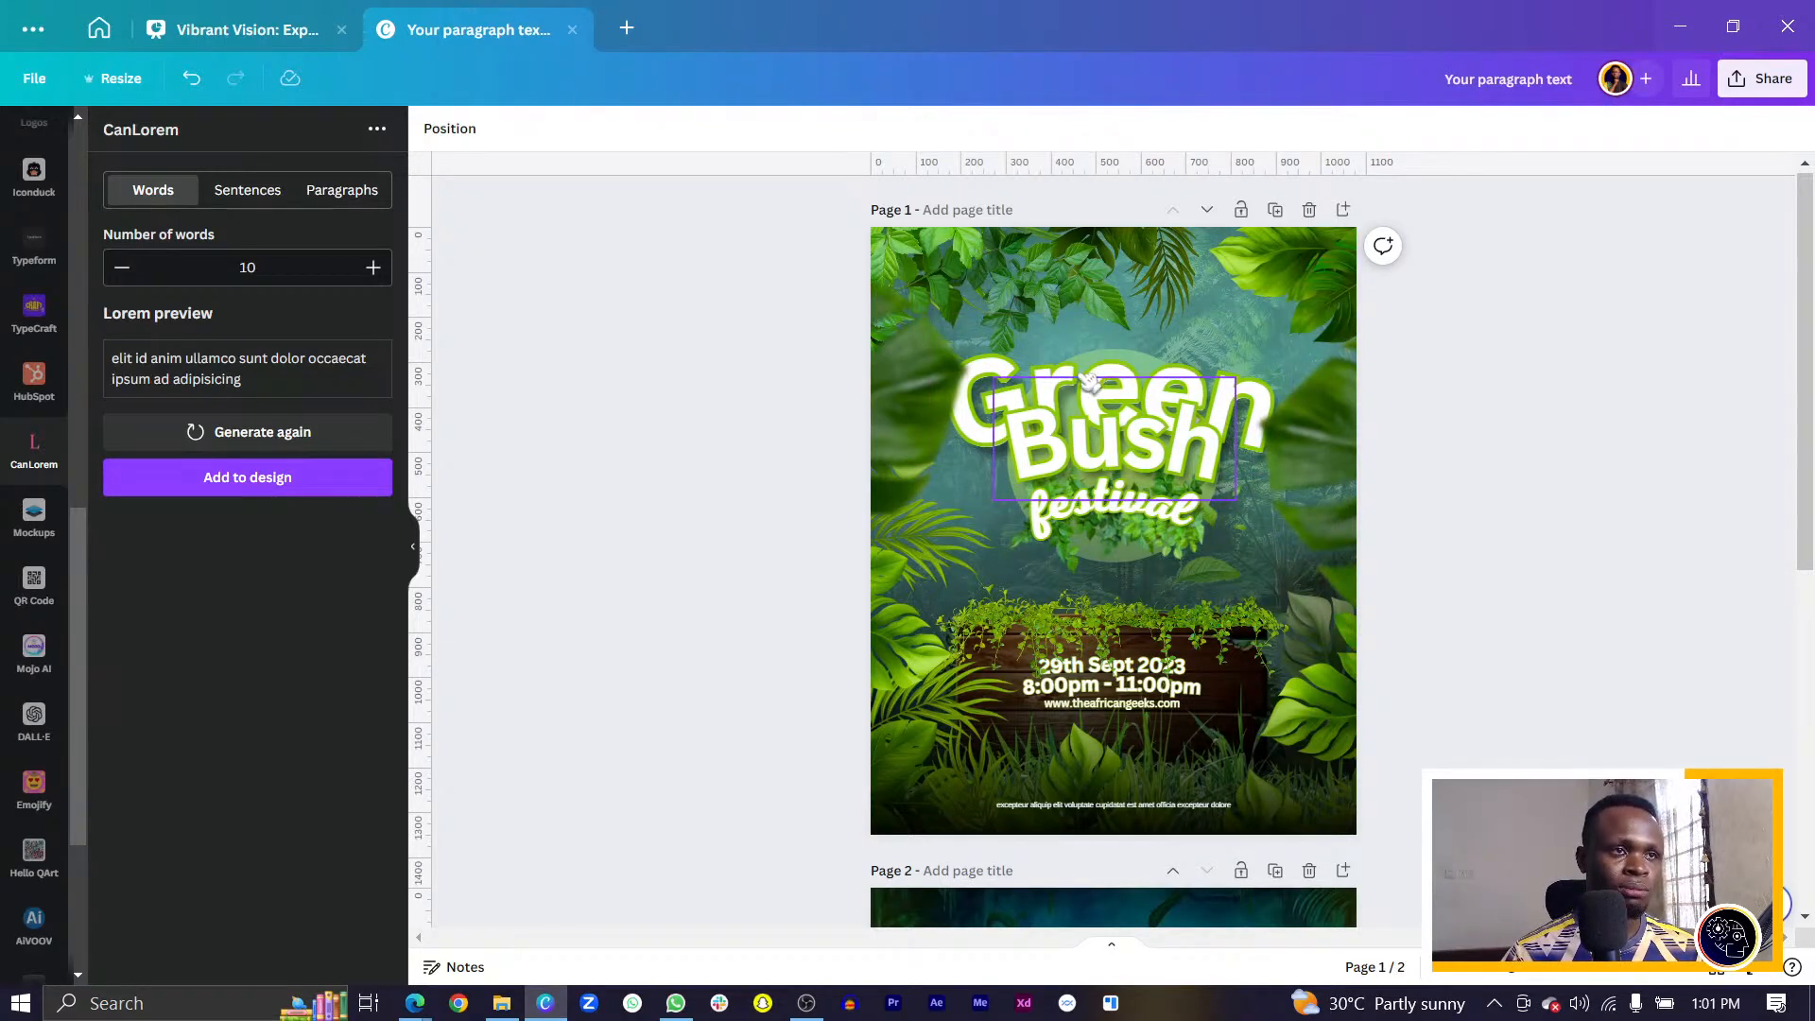
{"action": "left_click", "coordinate": [1085, 275]}
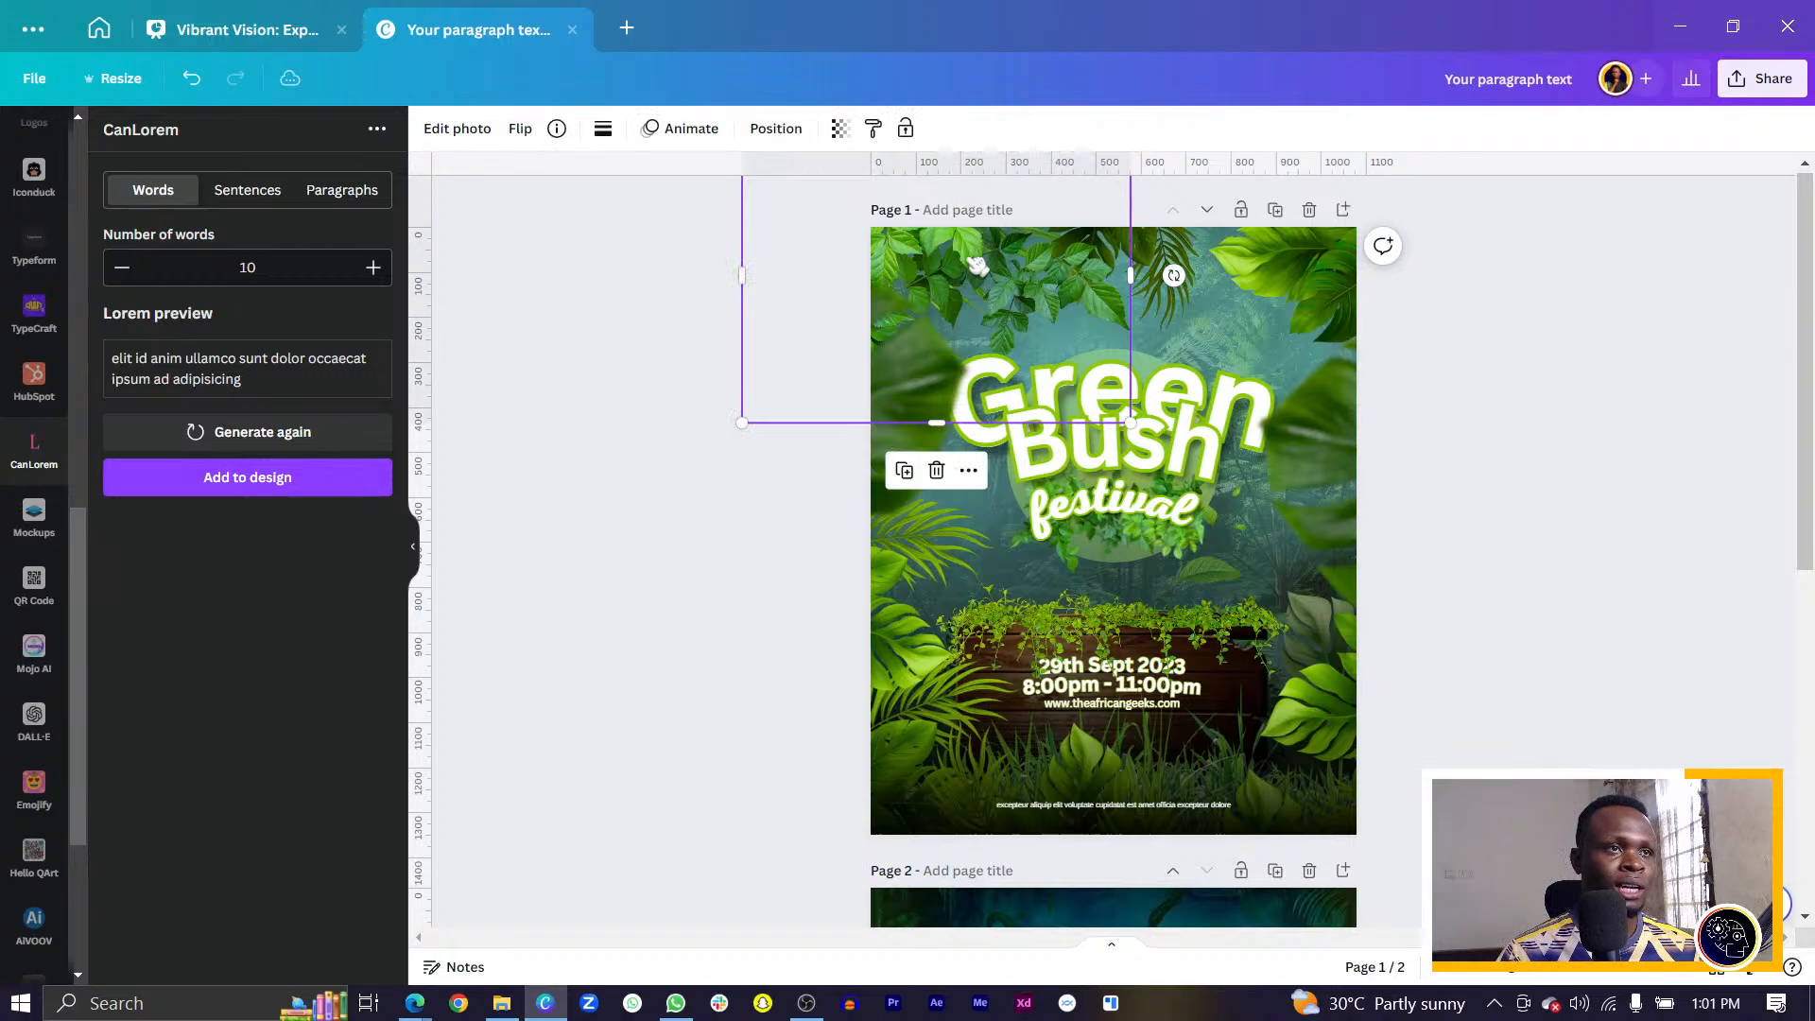
{"action": "left_click", "coordinate": [458, 128]}
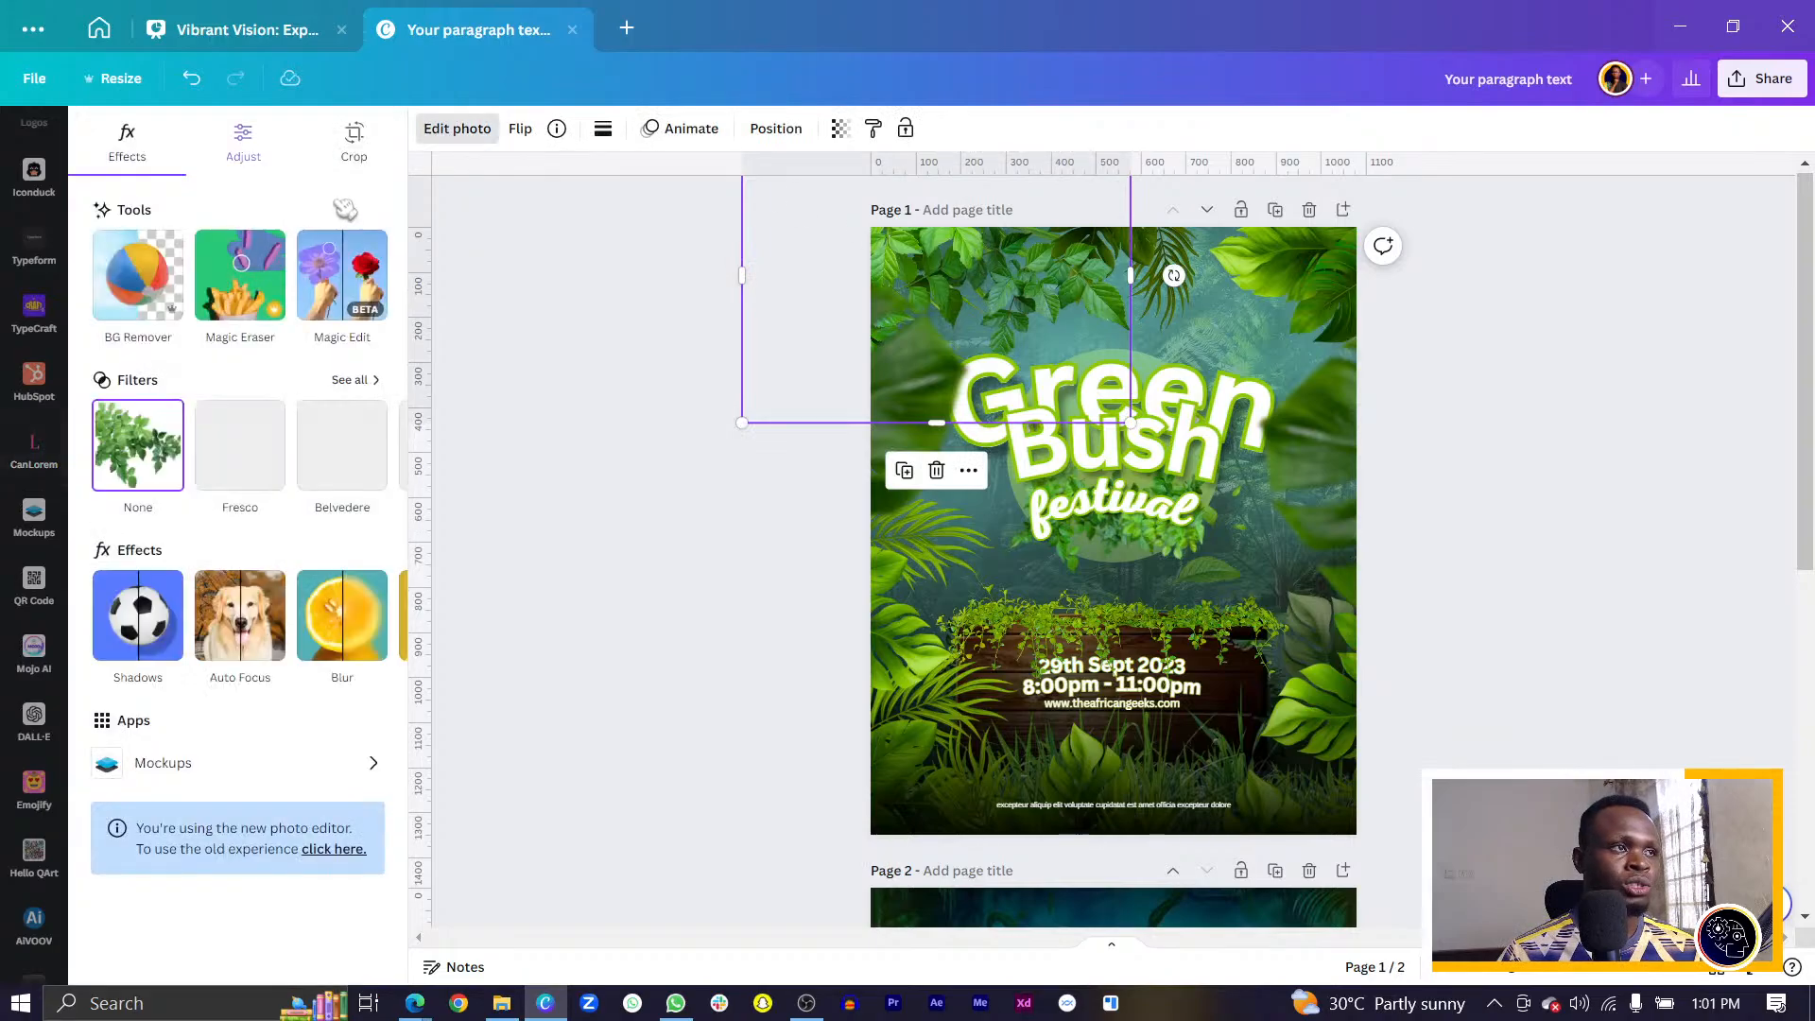
{"action": "left_click", "coordinate": [283, 160]}
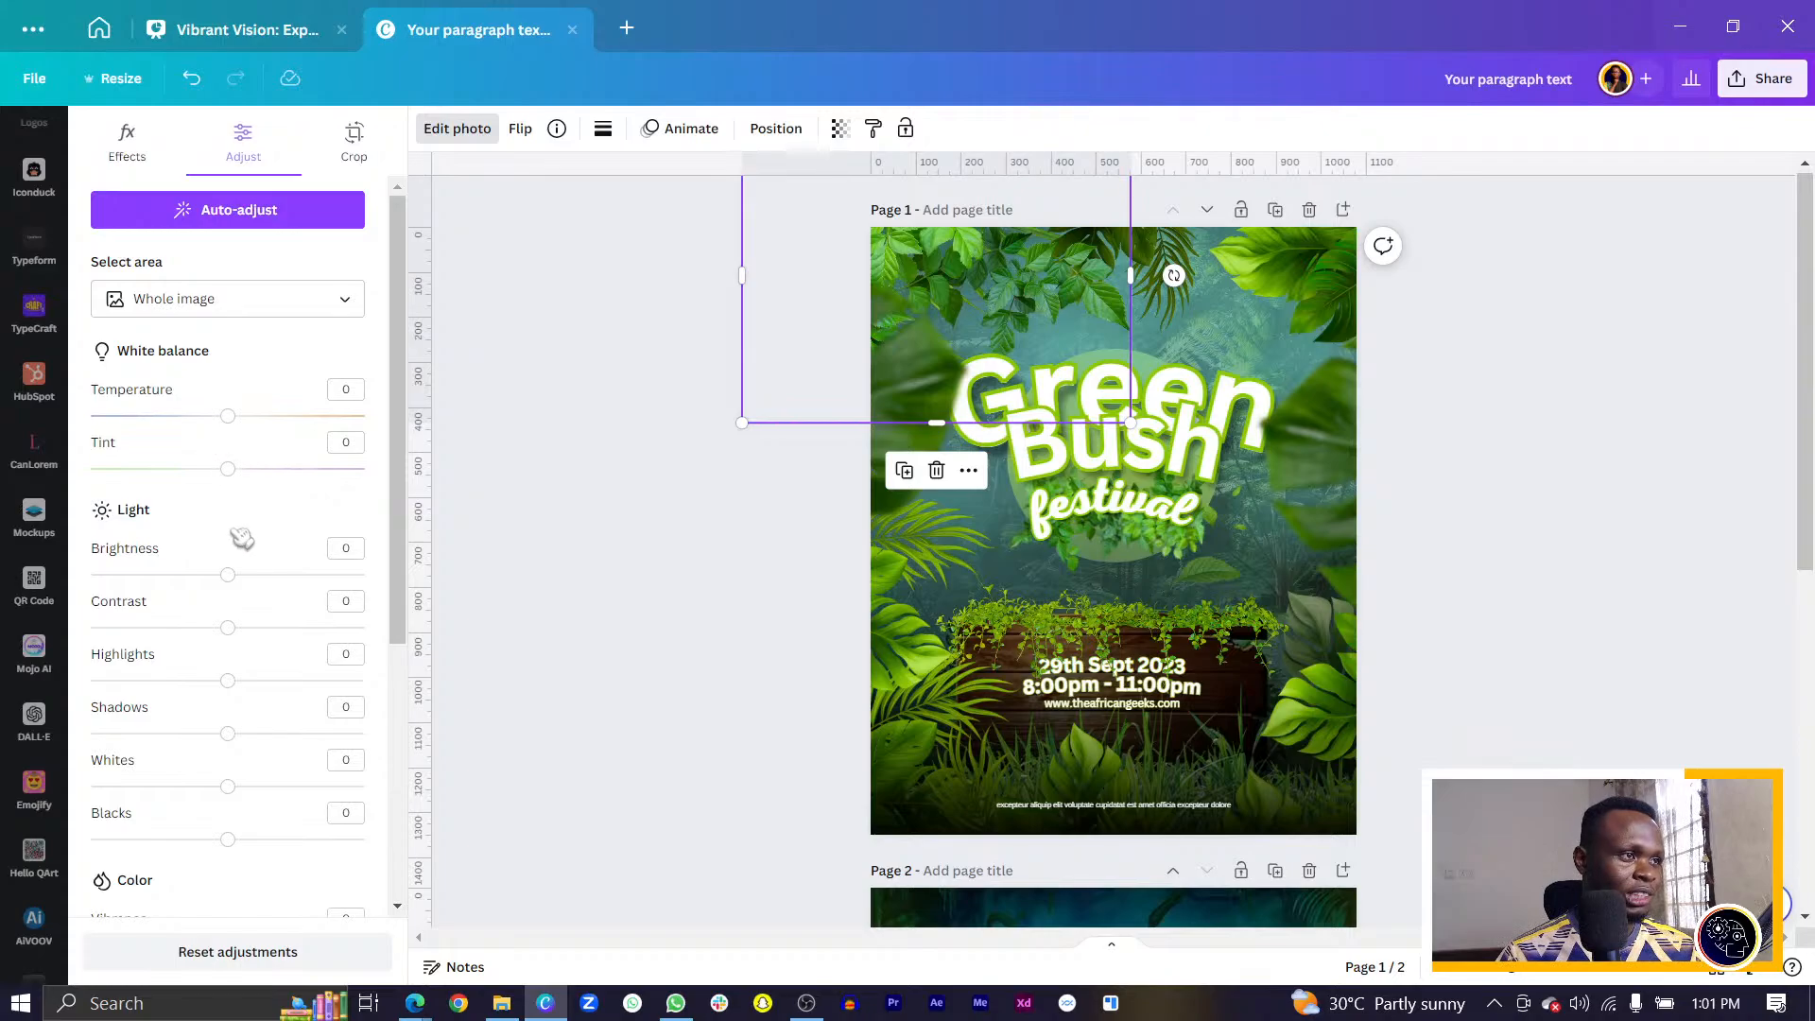
{"action": "scroll", "coordinate": [242, 538], "scroll_direction": "down", "scroll_amount": 5}
{"action": "left_click_drag", "start_coordinate": [228, 579], "coordinate": [263, 580]}
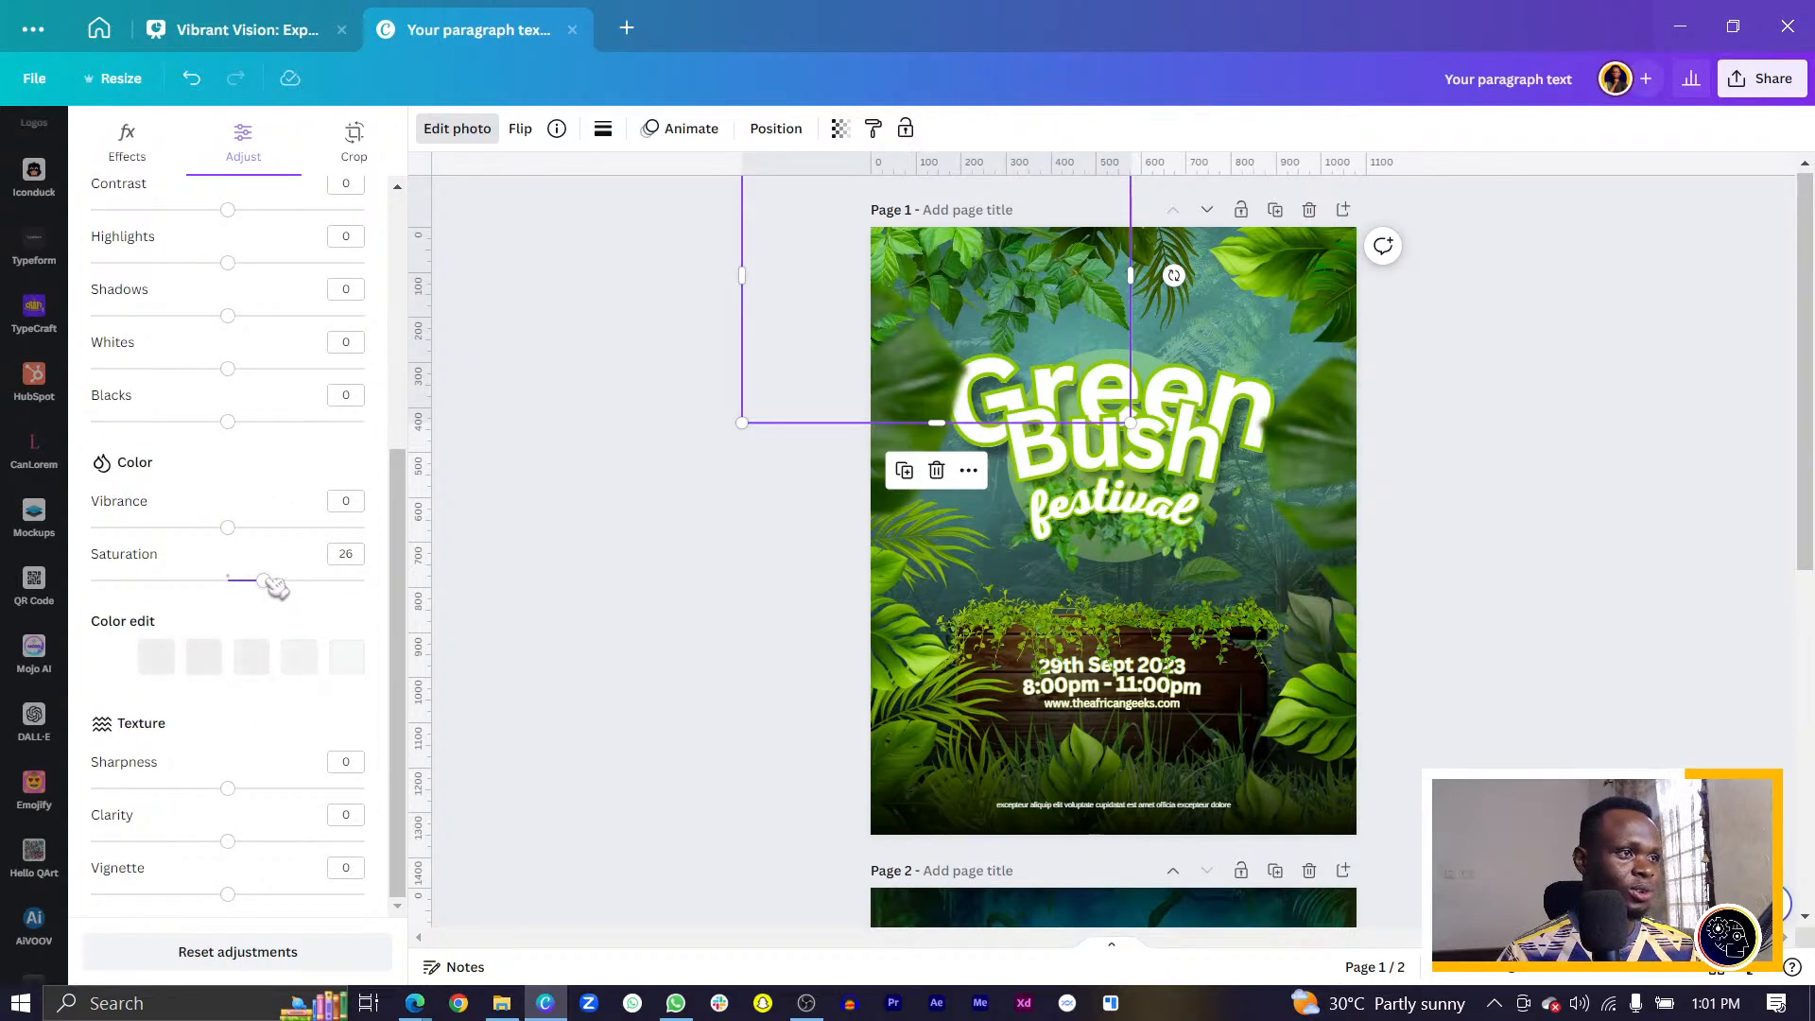
{"action": "left_click_drag", "start_coordinate": [267, 580], "coordinate": [324, 580]}
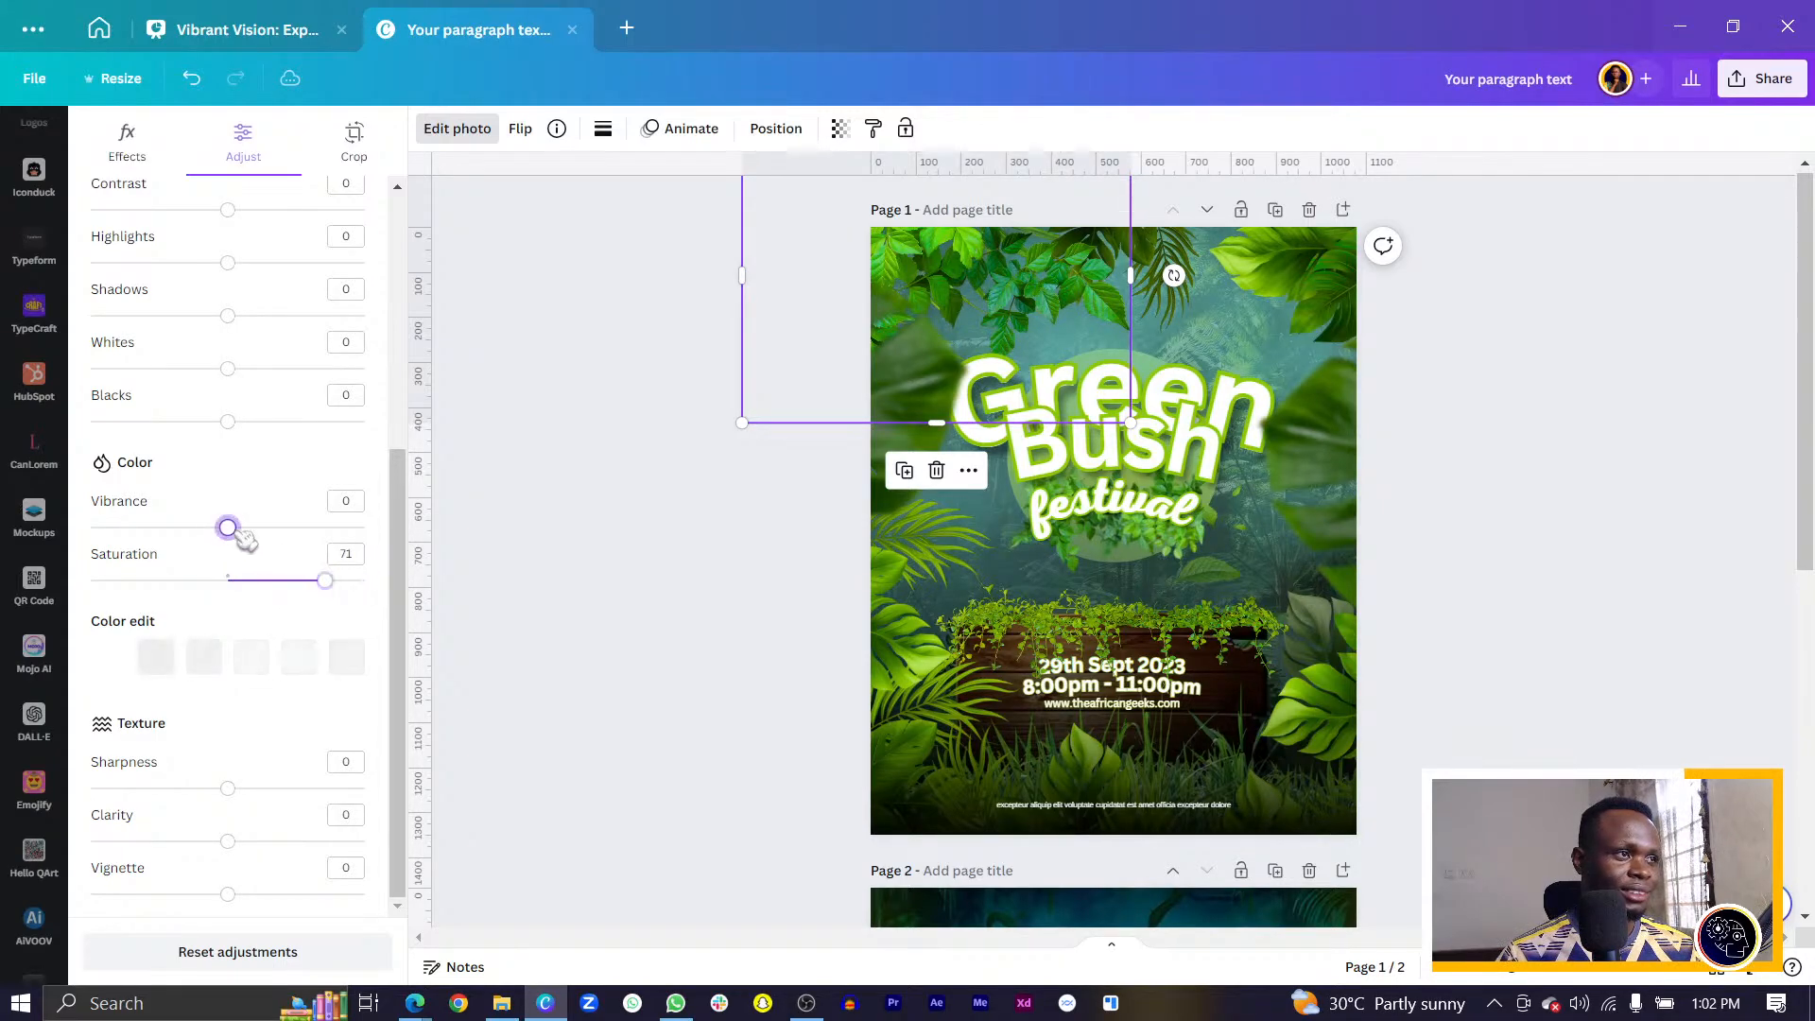
{"action": "mouse_move", "coordinate": [227, 527]}
{"action": "left_mouse_down"}
{"action": "mouse_move", "coordinate": [283, 526]}
{"action": "mouse_move", "coordinate": [239, 528]}
{"action": "left_mouse_up"}
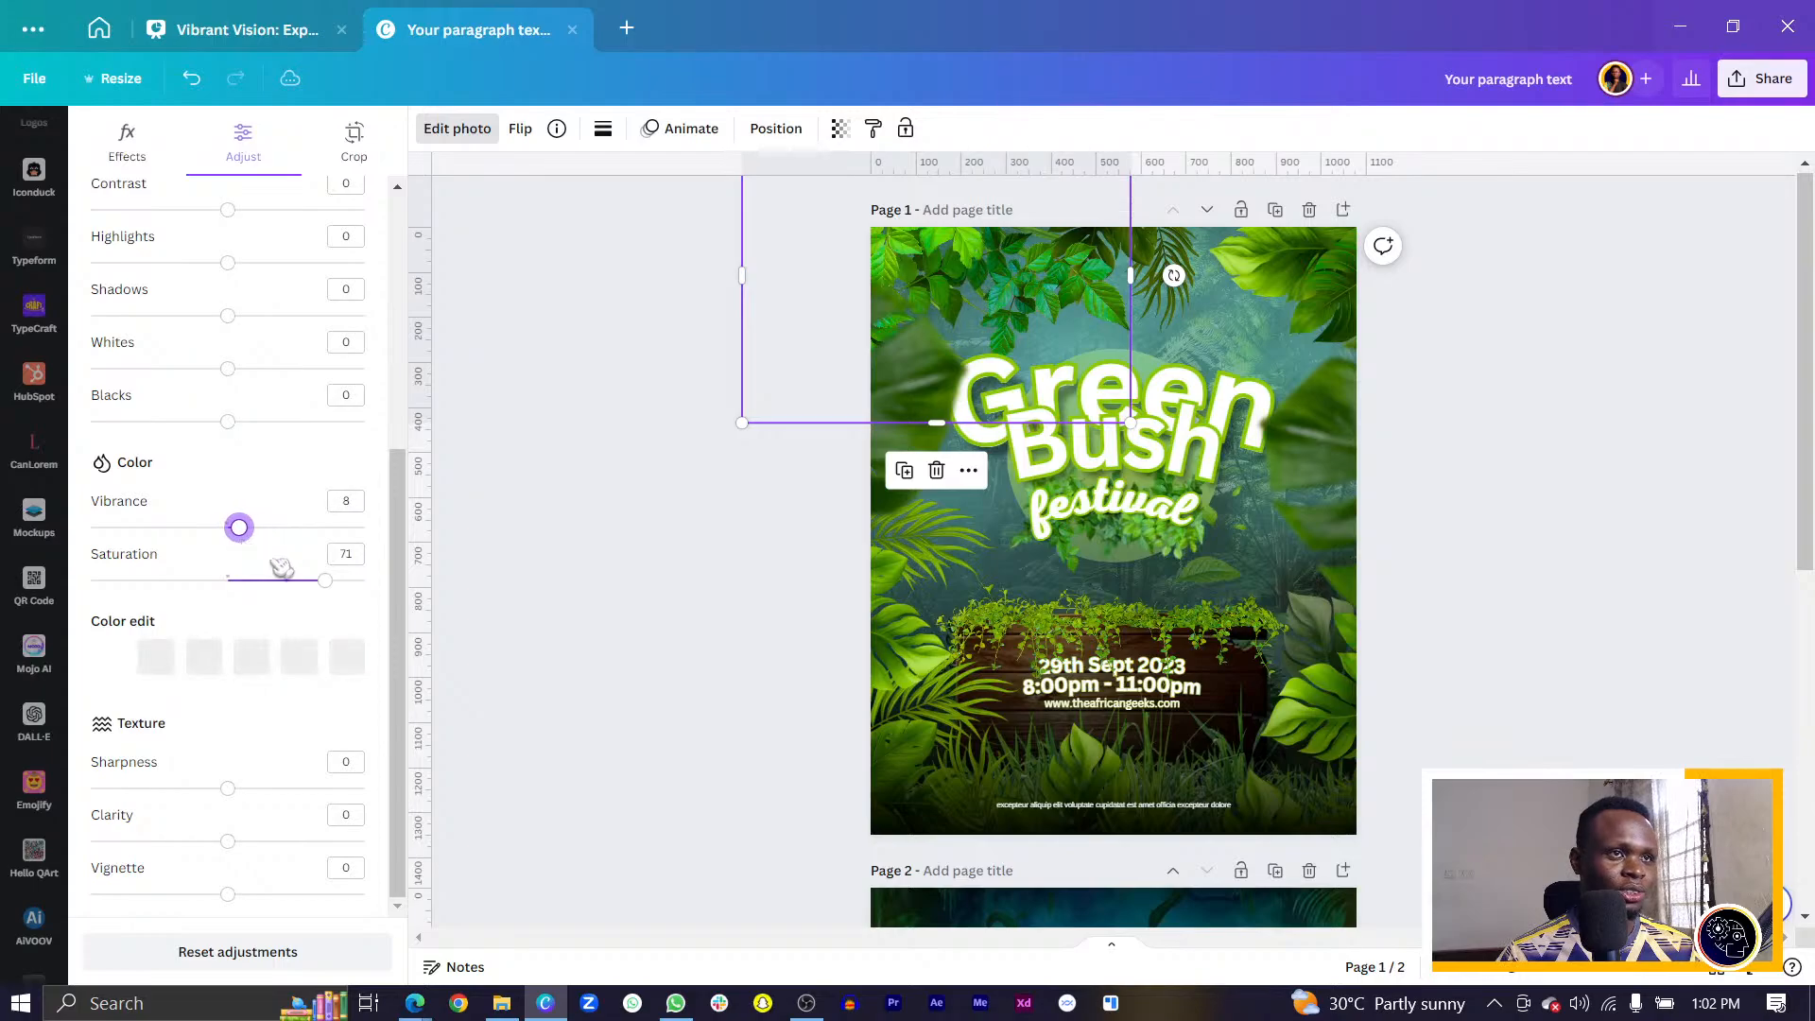
{"action": "left_click", "coordinate": [687, 695]}
Darken the upper palm leaf on the poster's left edge by setting its Brightness to -43.
{"action": "left_click", "coordinate": [936, 579]}
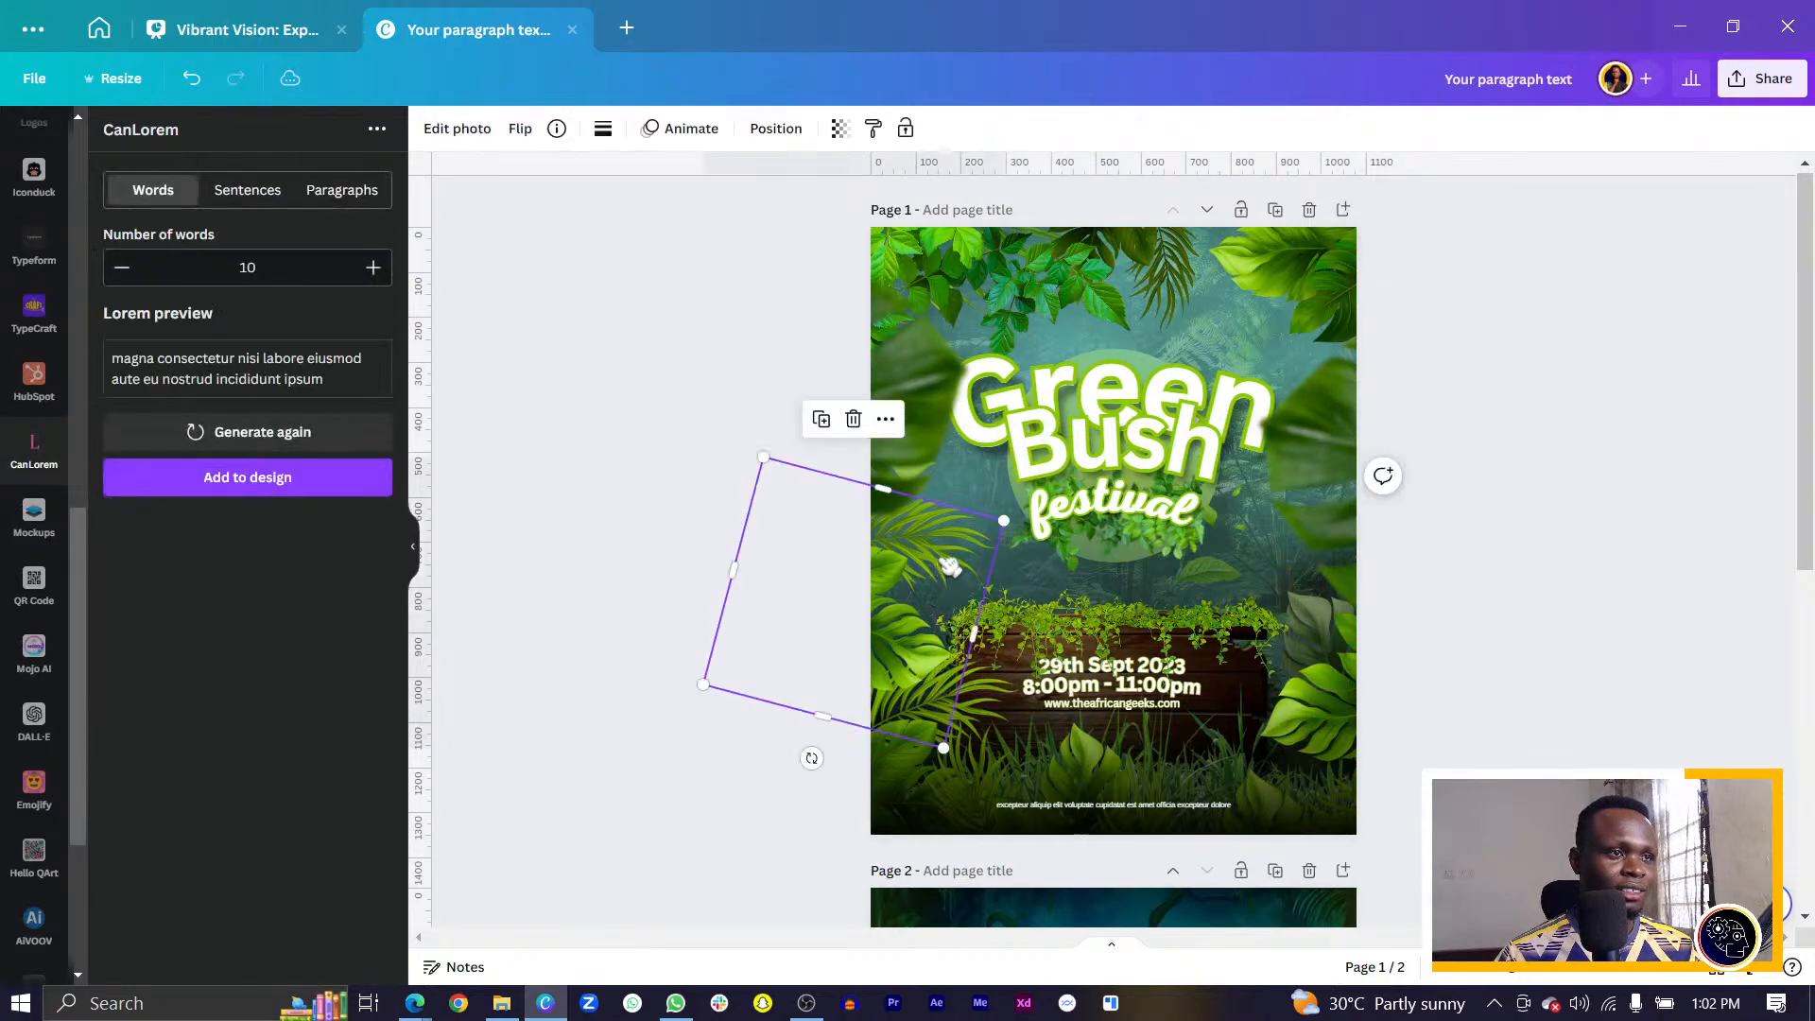
{"action": "left_click", "coordinate": [420, 129]}
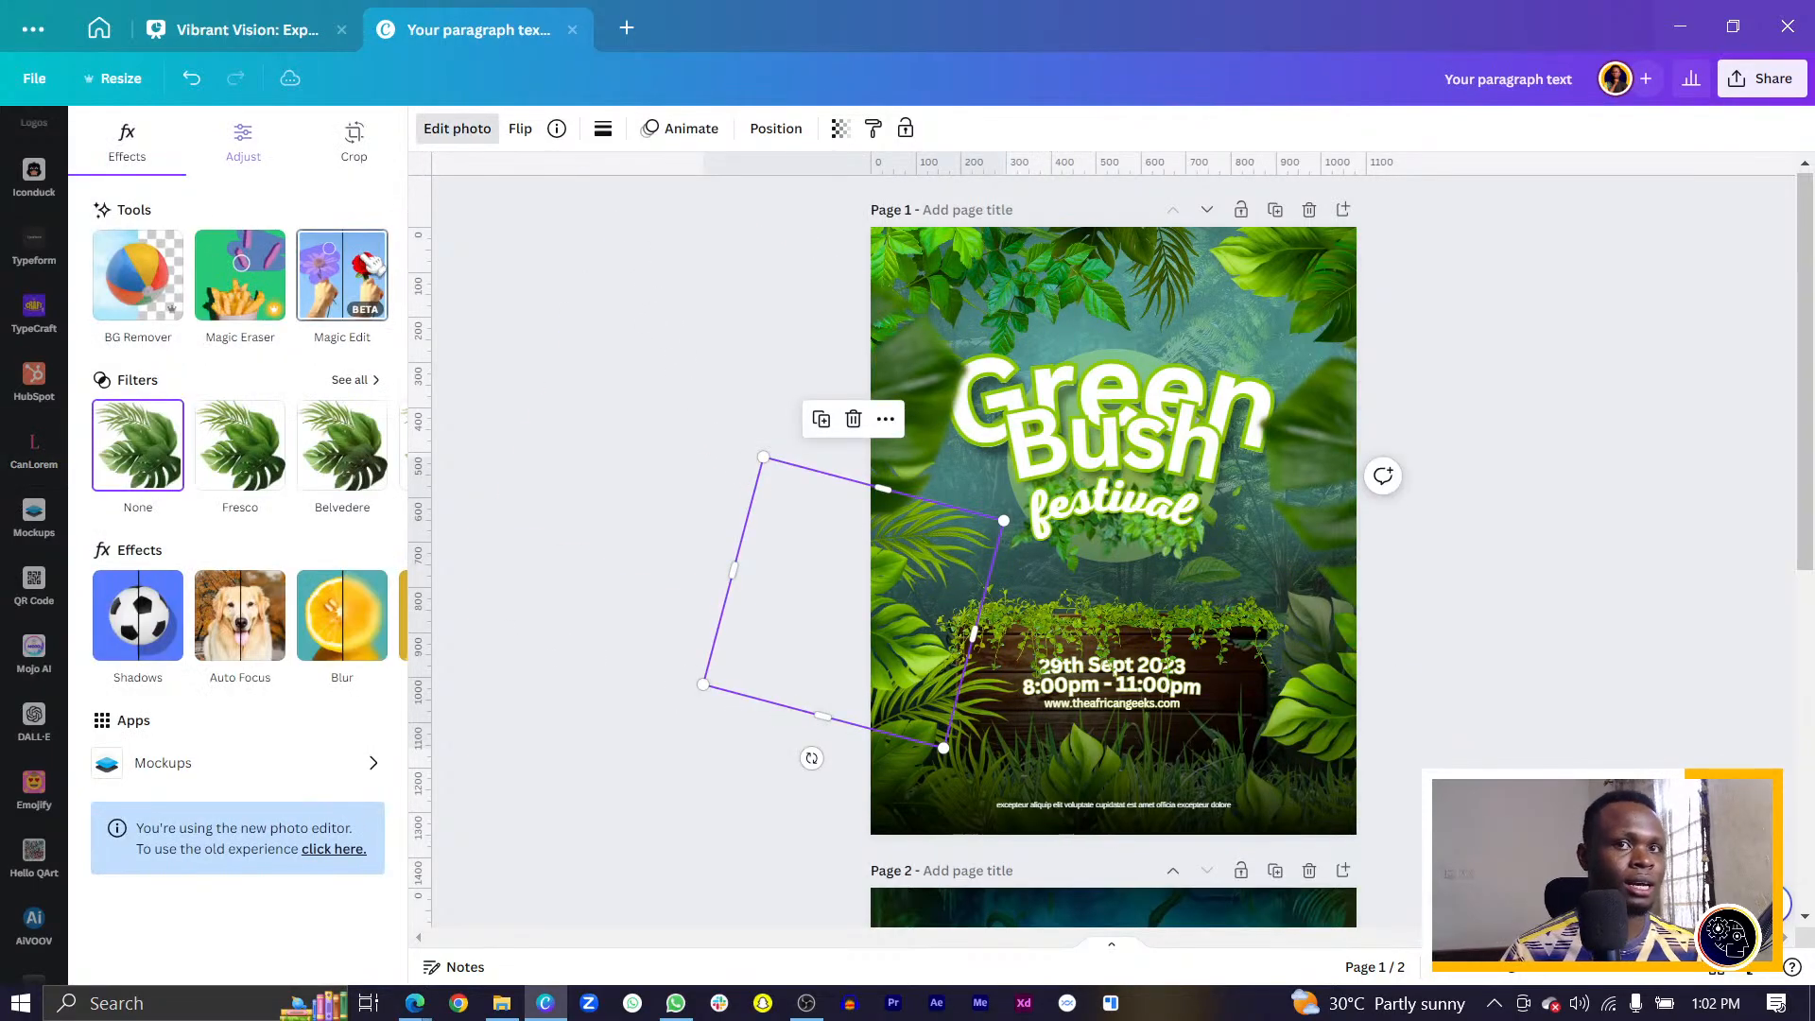
{"action": "left_click", "coordinate": [243, 139]}
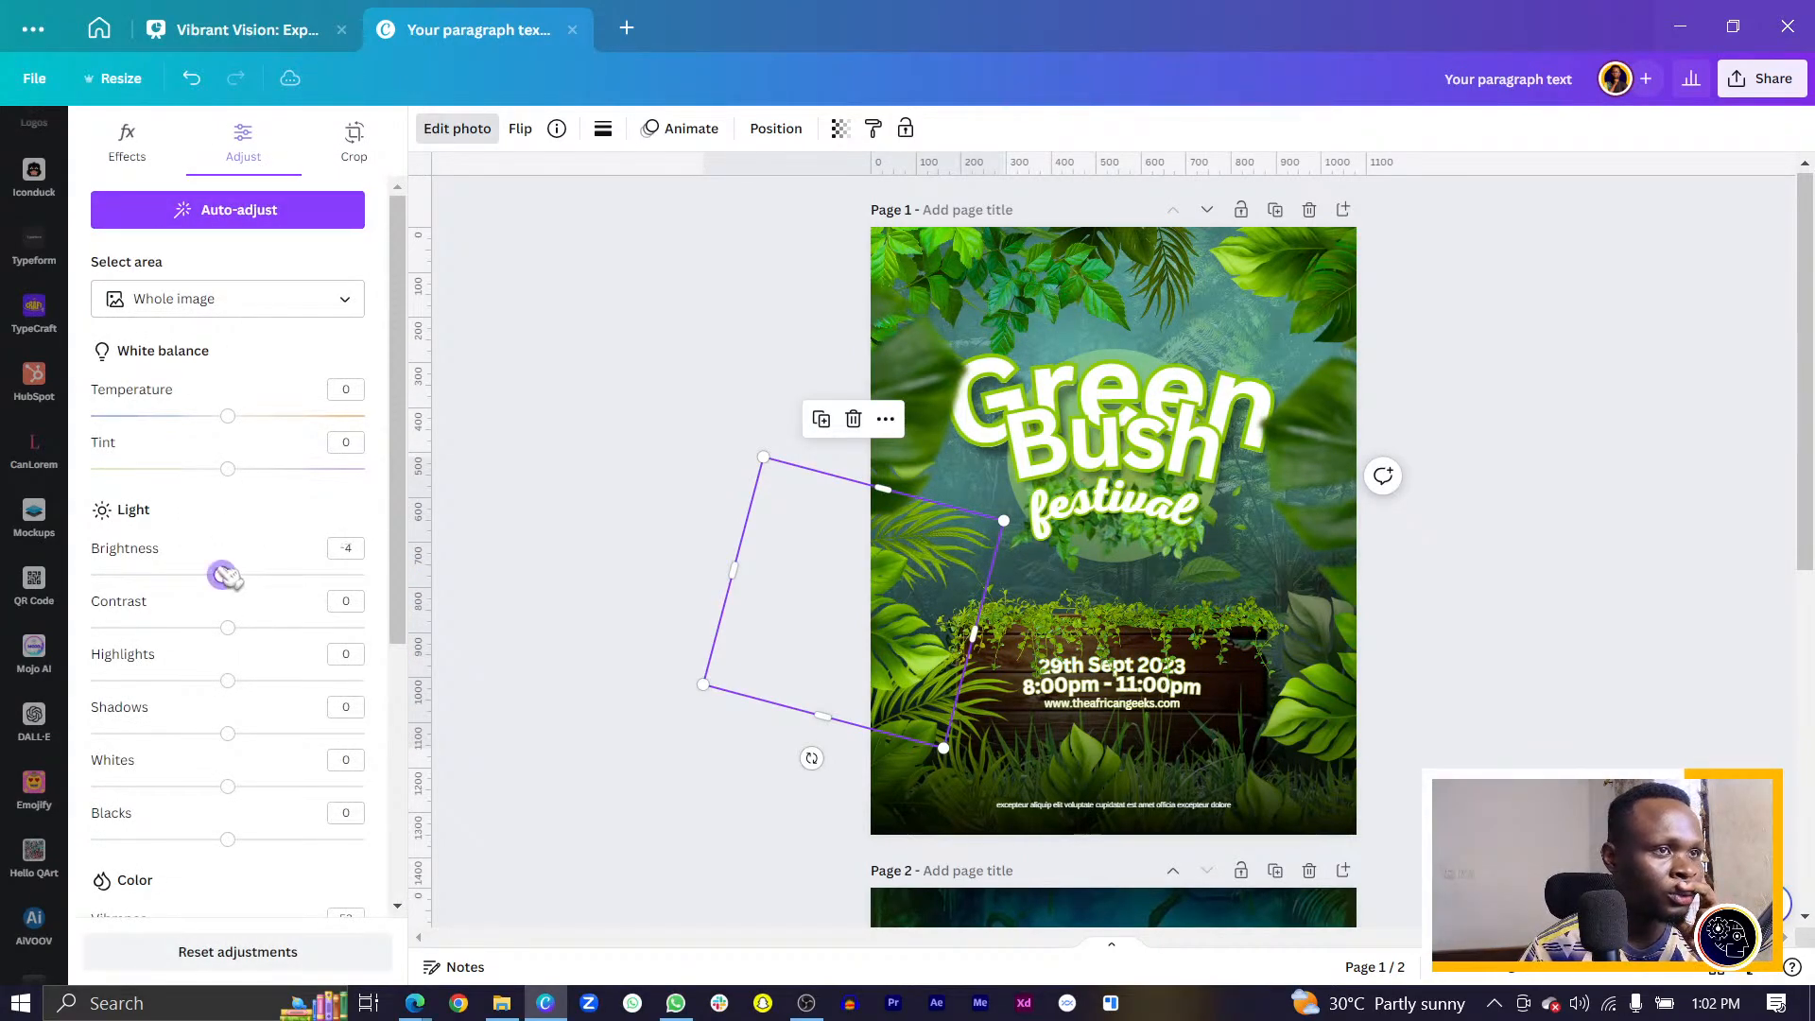
{"action": "left_click_drag", "start_coordinate": [224, 575], "coordinate": [175, 576]}
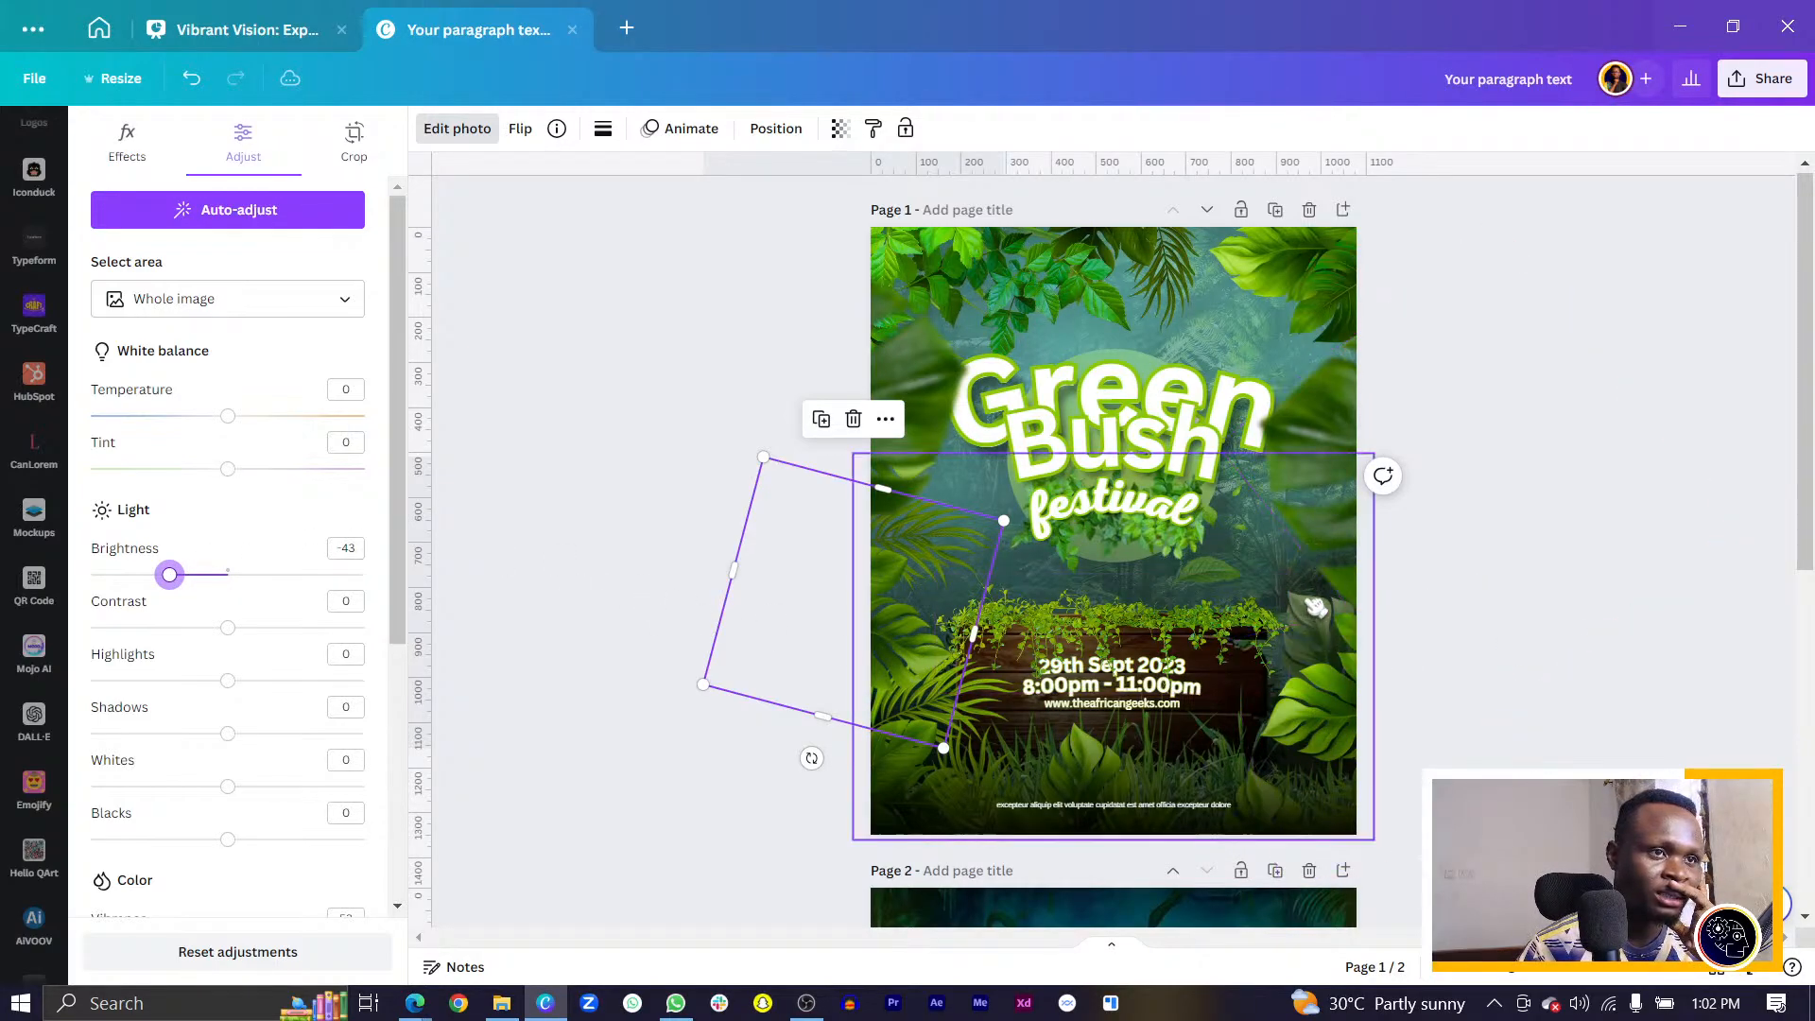
{"action": "left_click", "coordinate": [1505, 565]}
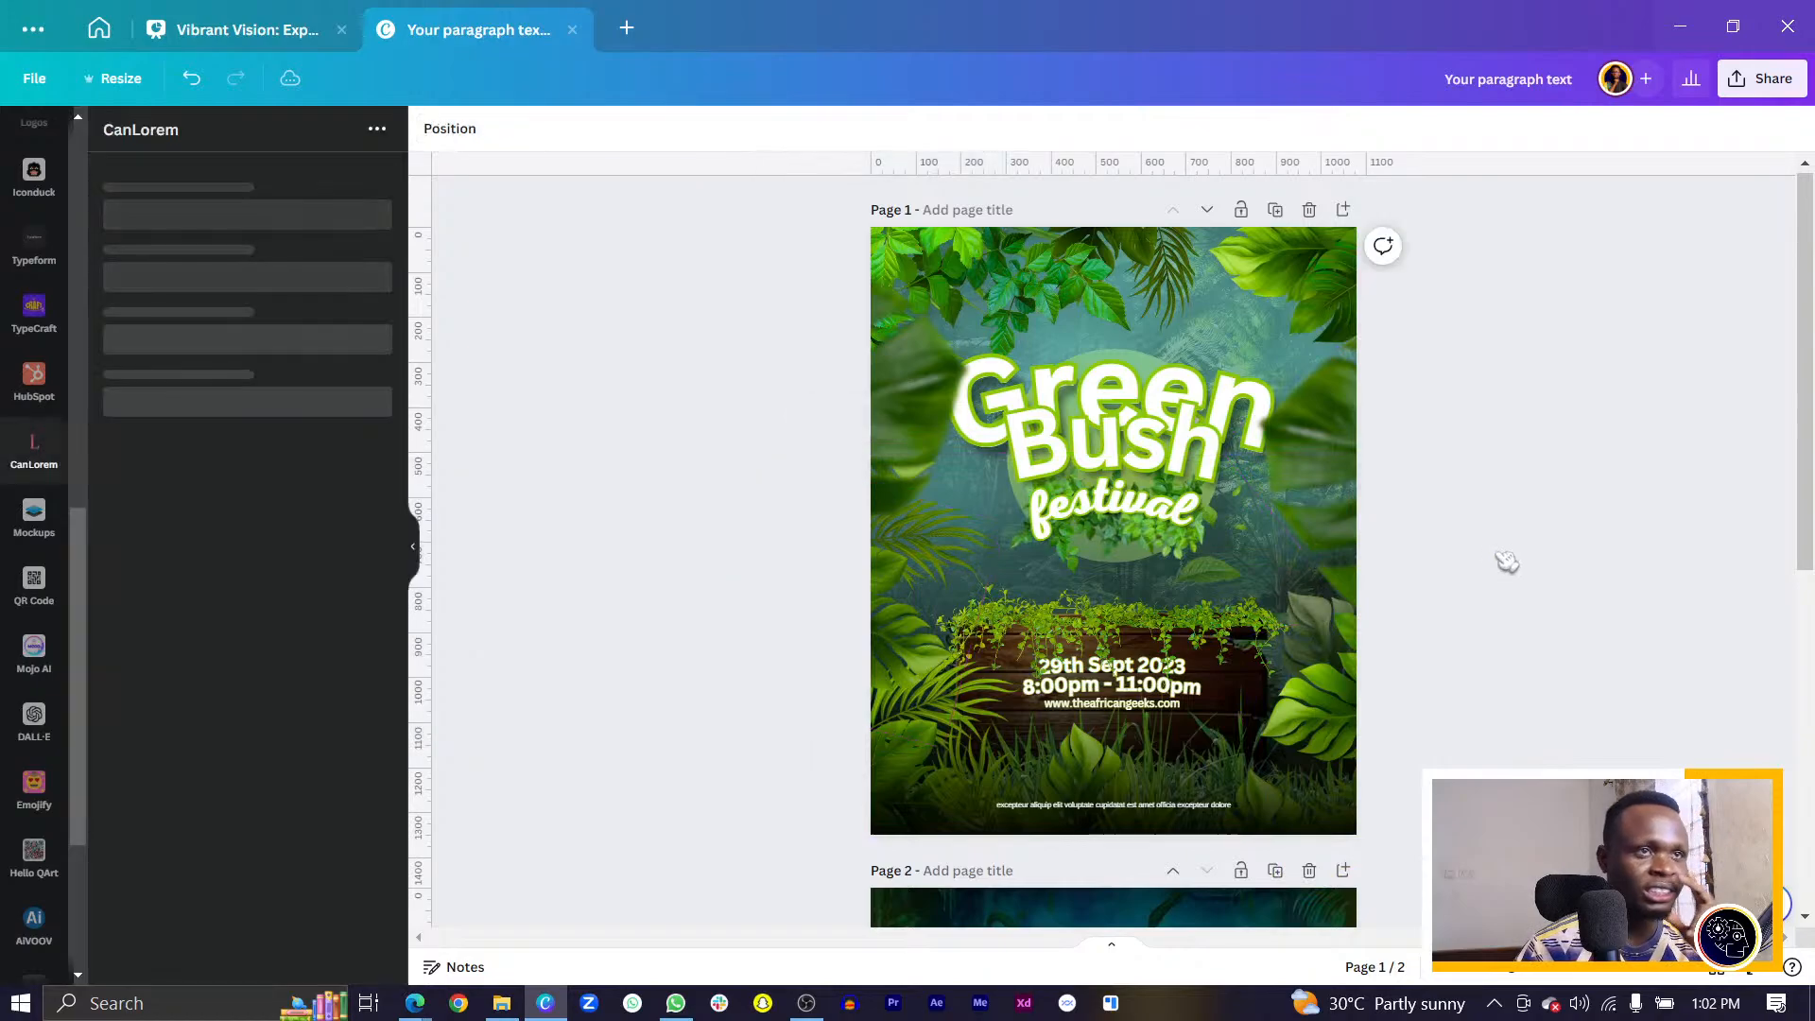
Adjust the positions of the hanging palm frond and leafy branch slightly along the top edge of the page 1 poster.
{"action": "left_click", "coordinate": [1210, 273]}
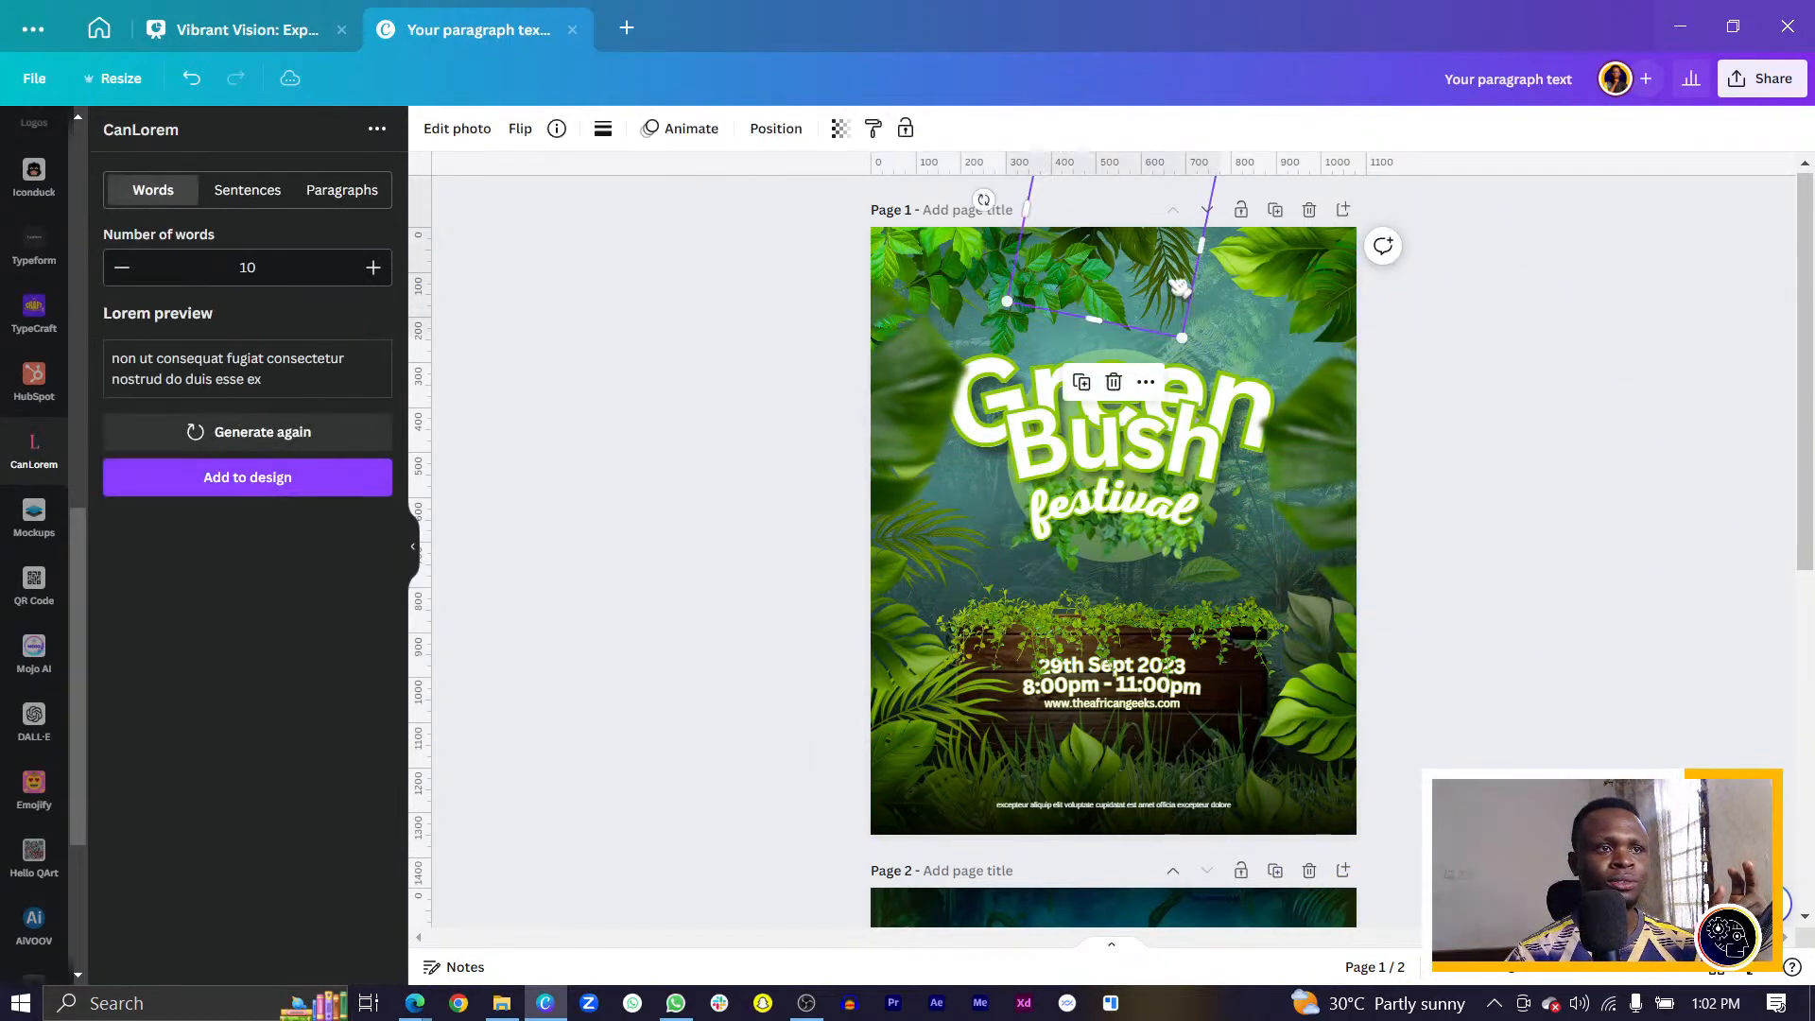
{"action": "left_click", "coordinate": [1009, 265]}
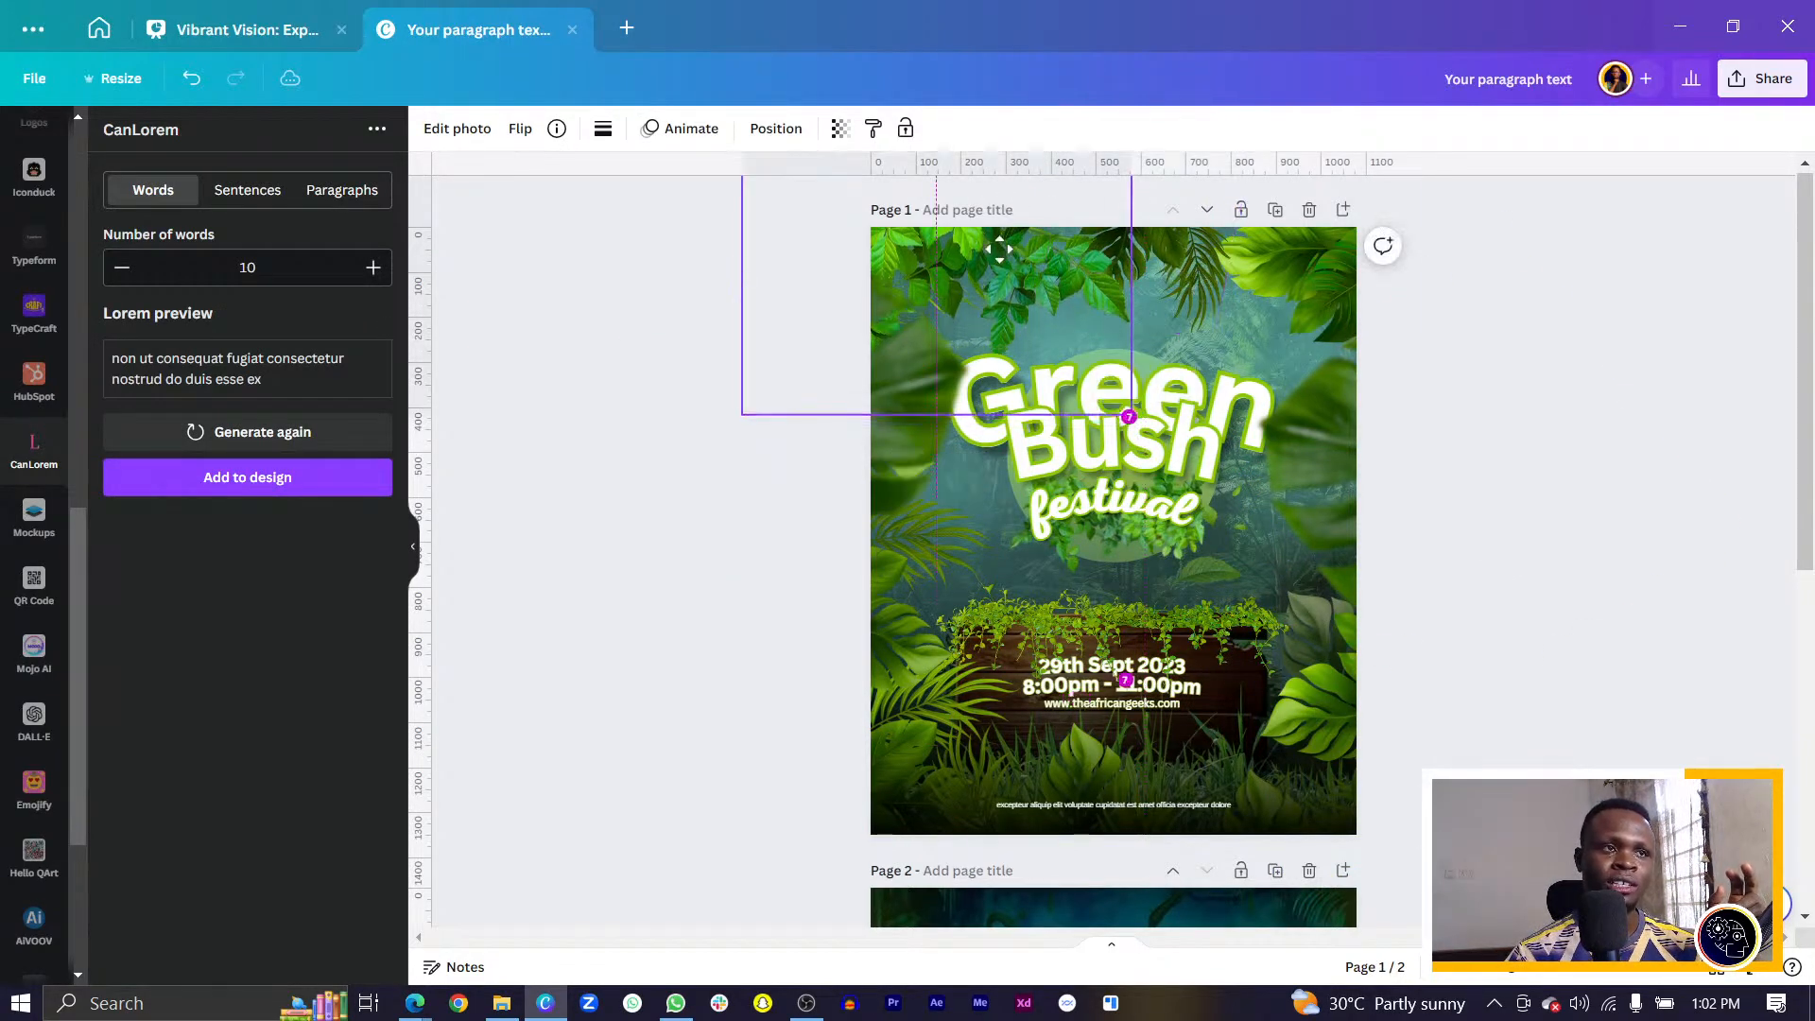
{"action": "left_click", "coordinate": [1551, 514]}
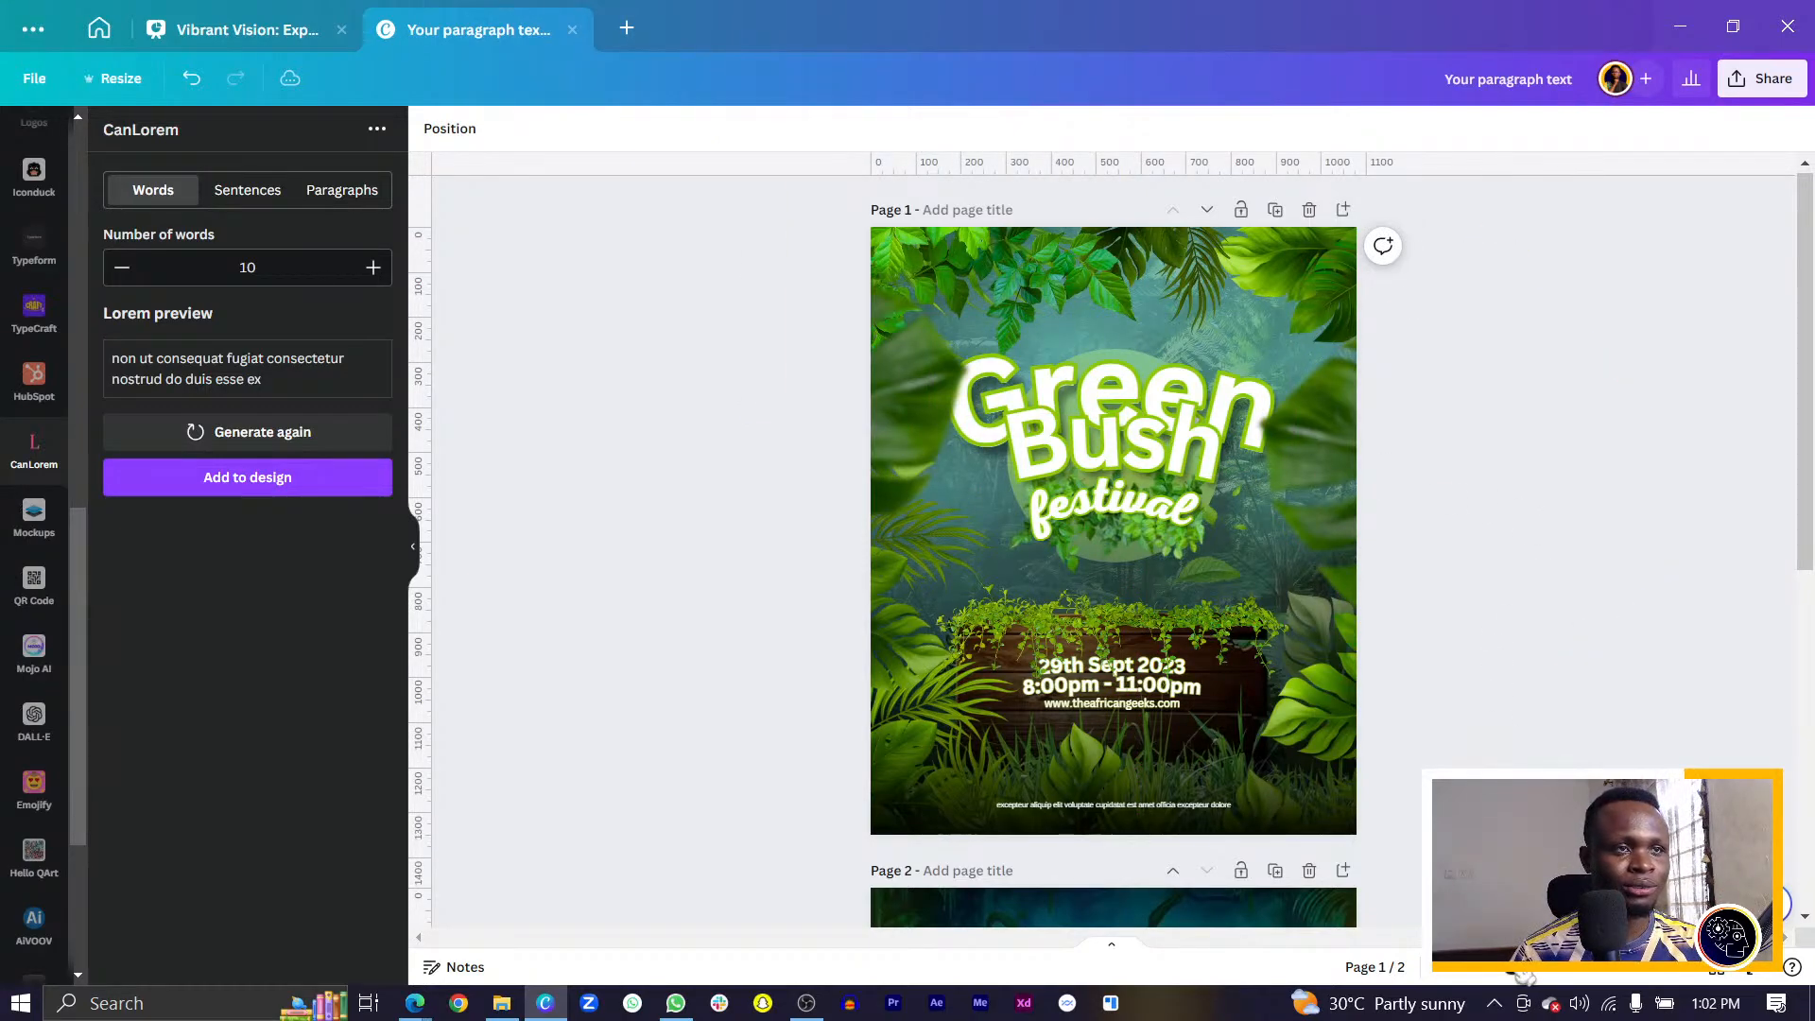
Compare the page 1 poster with the reference poster on page 2 at a slightly larger view.
{"action": "left_click_drag", "start_coordinate": [1512, 968], "coordinate": [1520, 967]}
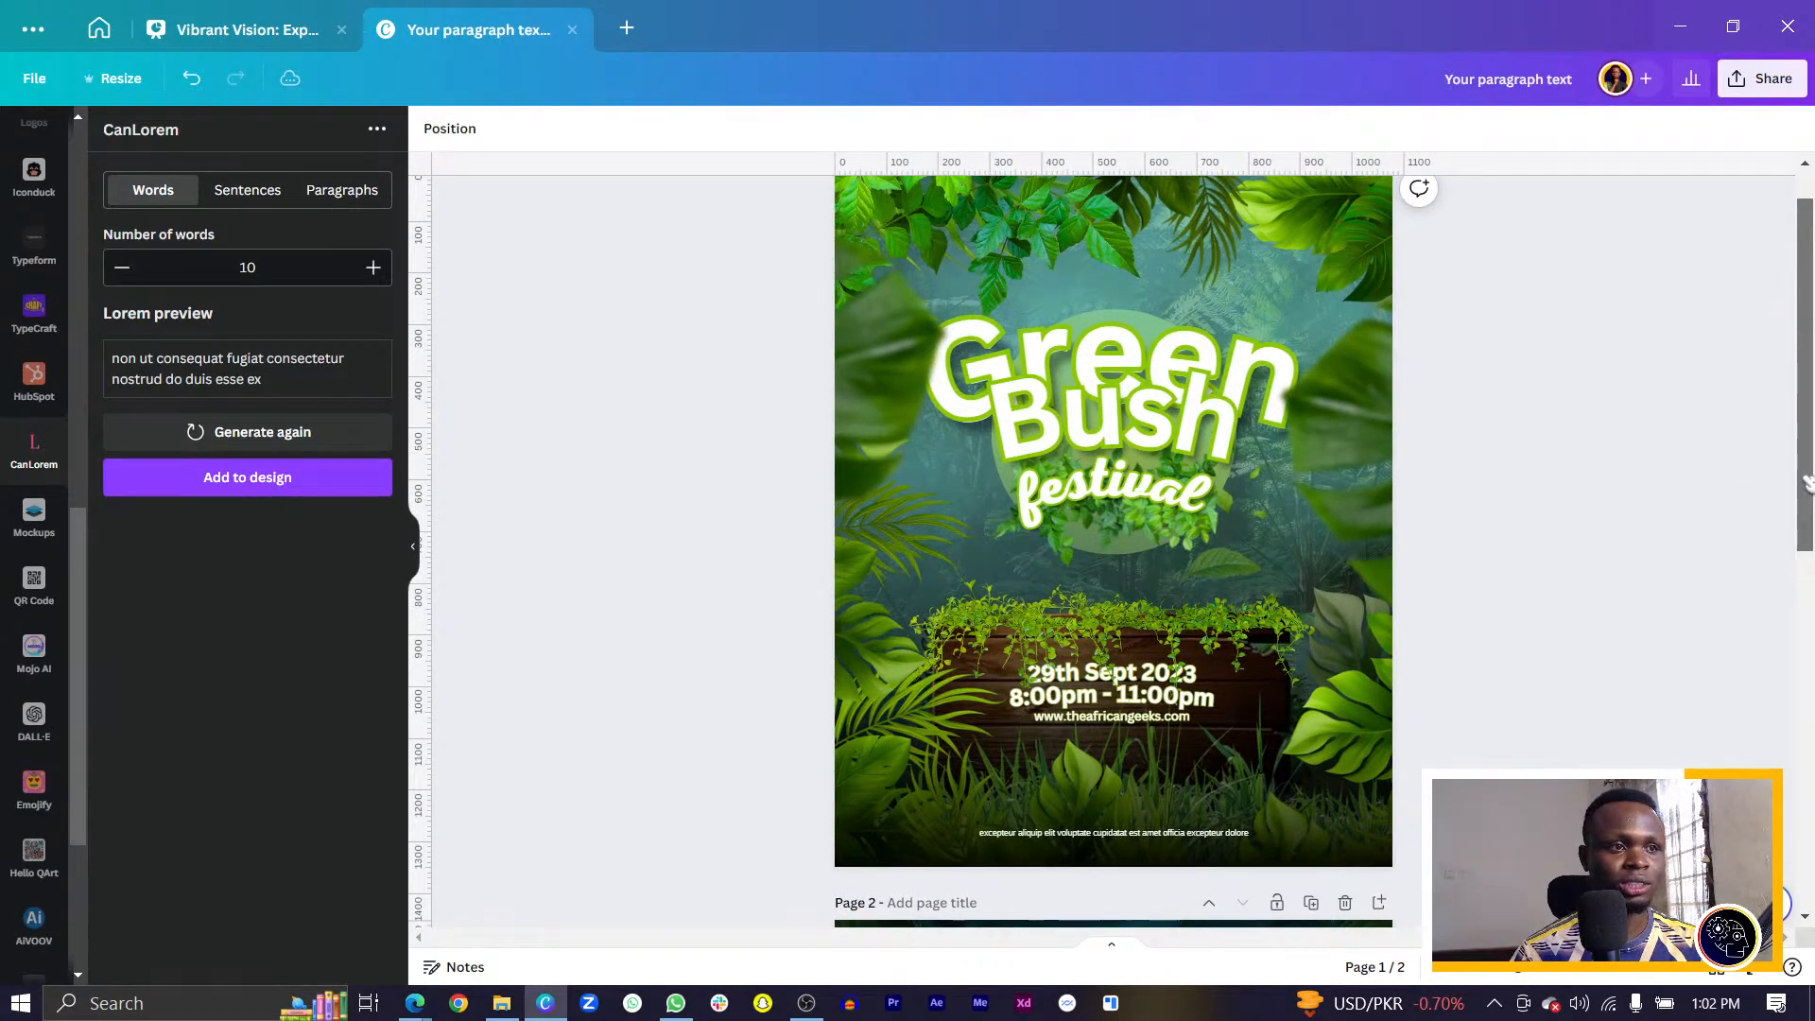
{"action": "left_click_drag", "start_coordinate": [1805, 482], "coordinate": [1801, 468]}
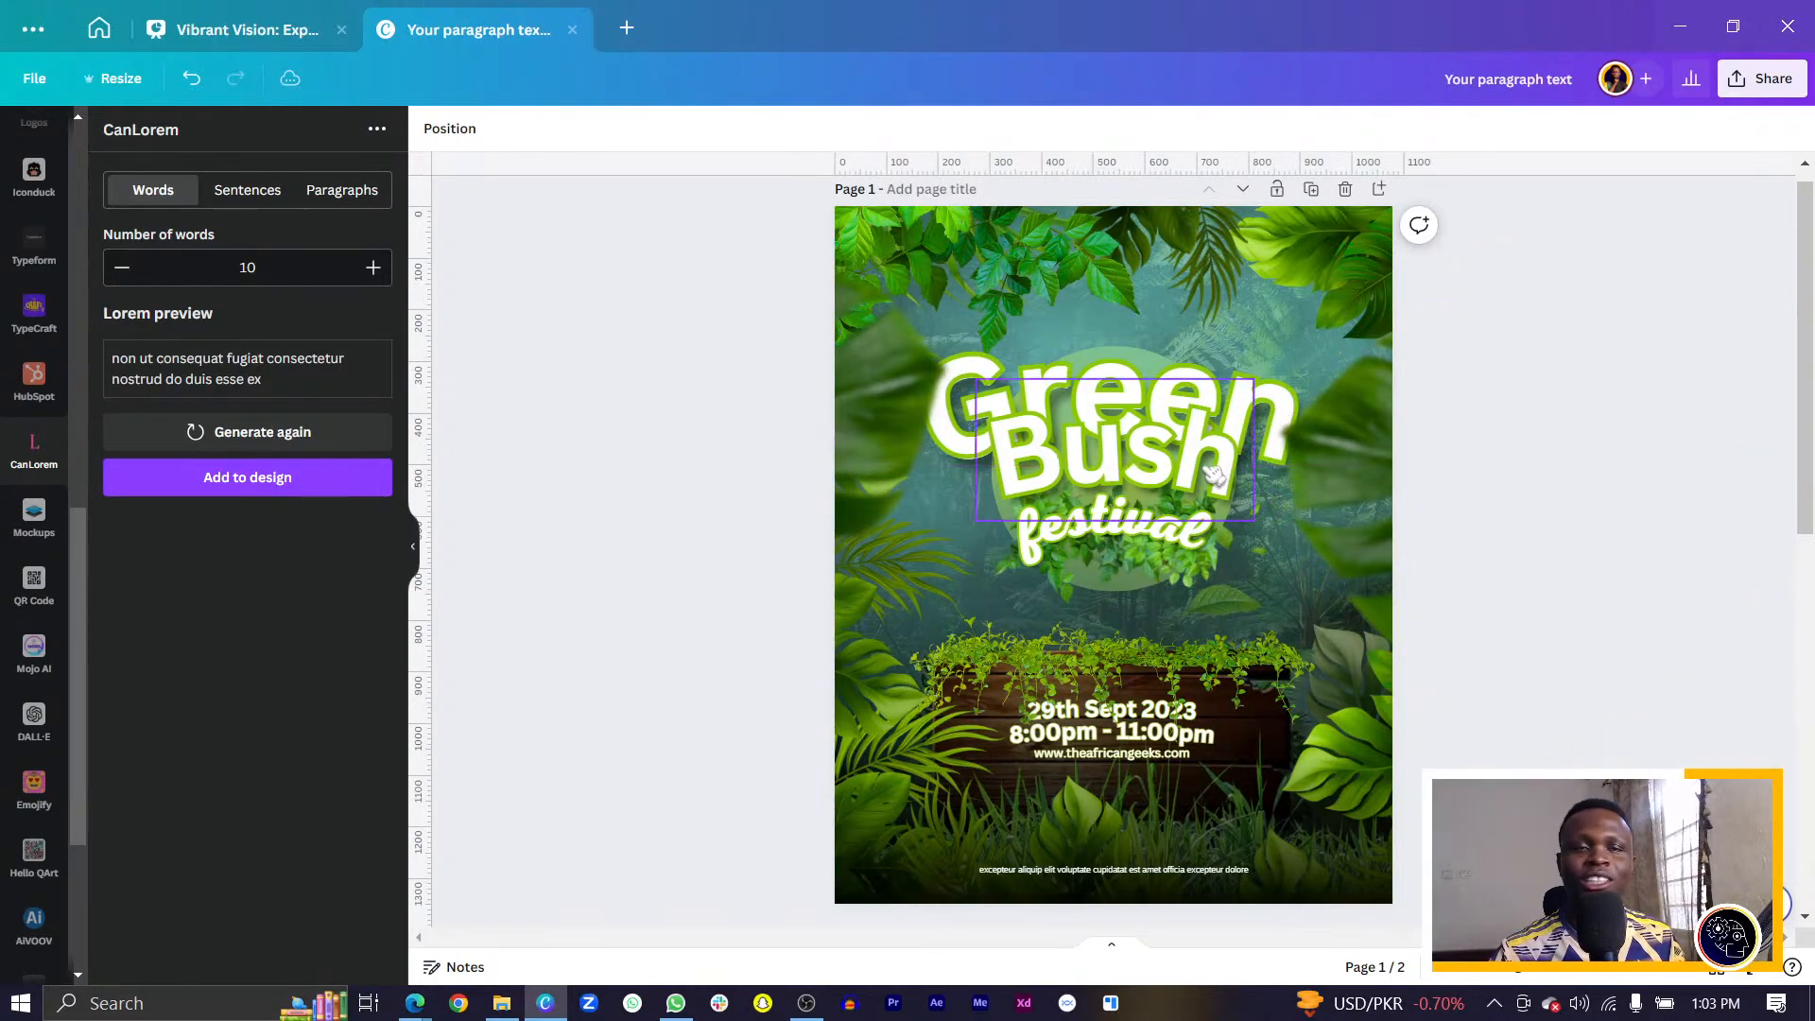
{"action": "scroll", "coordinate": [1368, 621], "scroll_direction": "down", "scroll_amount": 8}
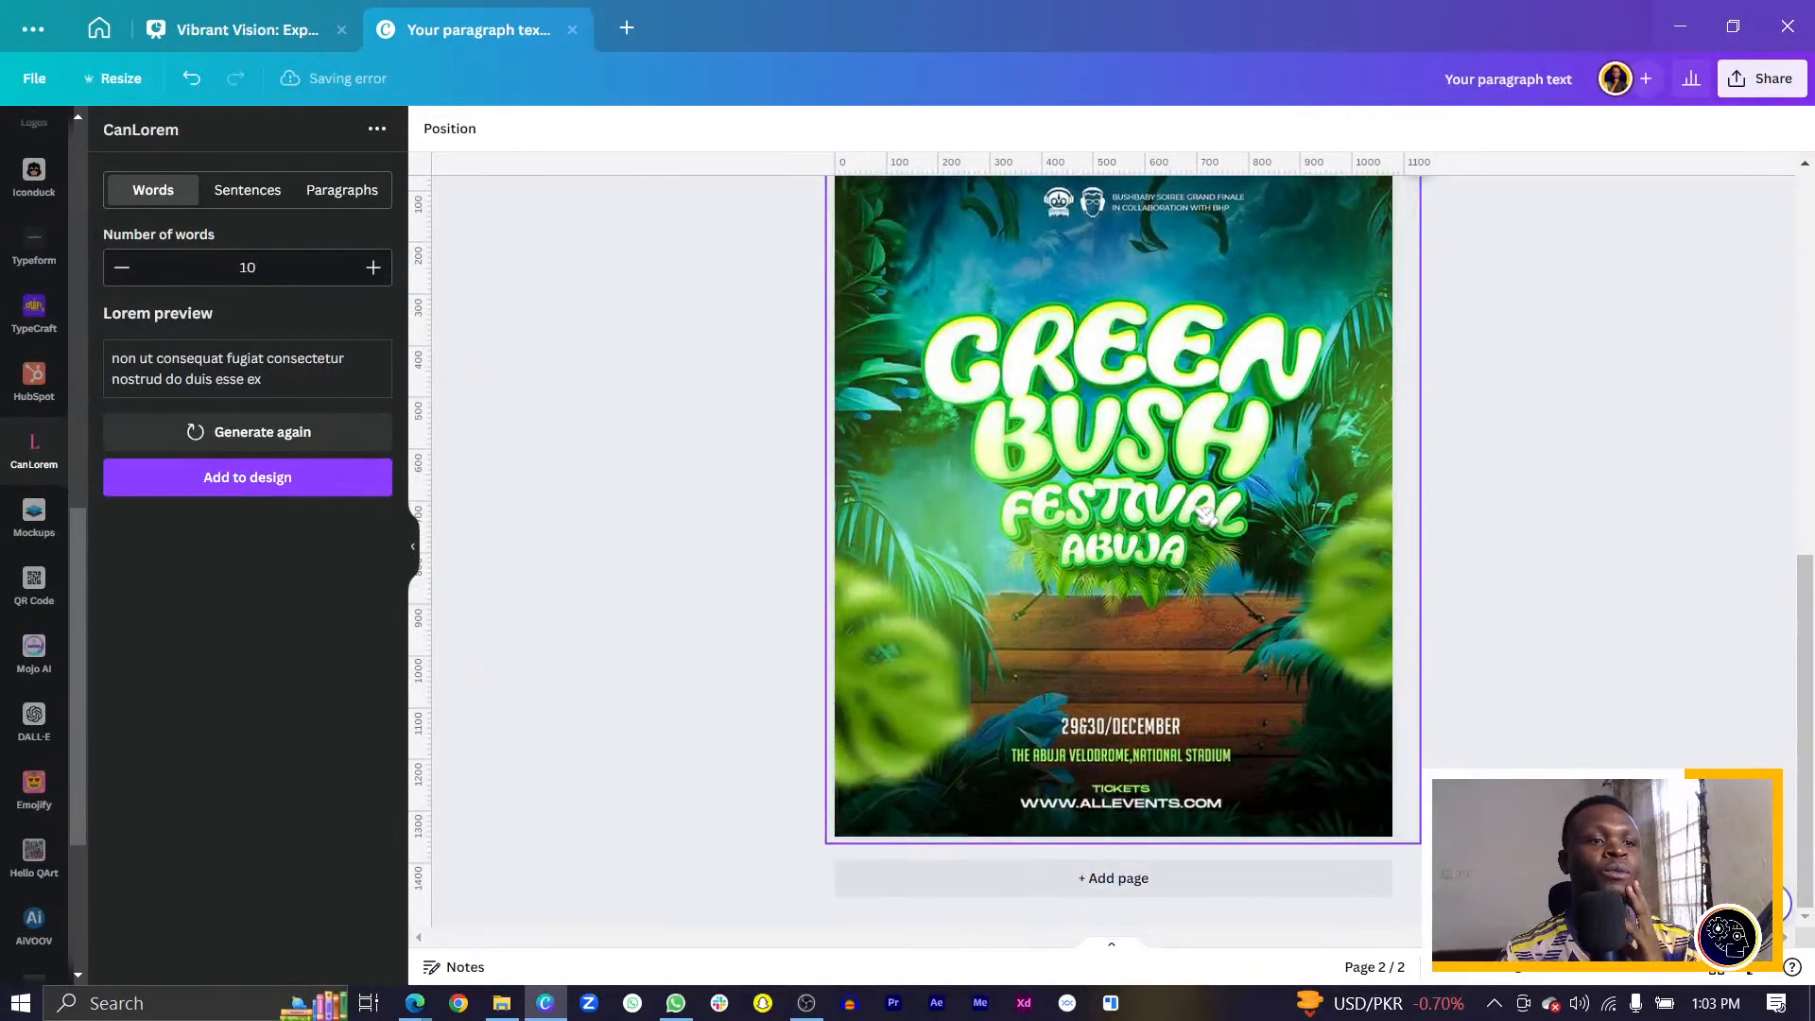
{"action": "left_click_drag", "start_coordinate": [1801, 667], "coordinate": [1802, 636]}
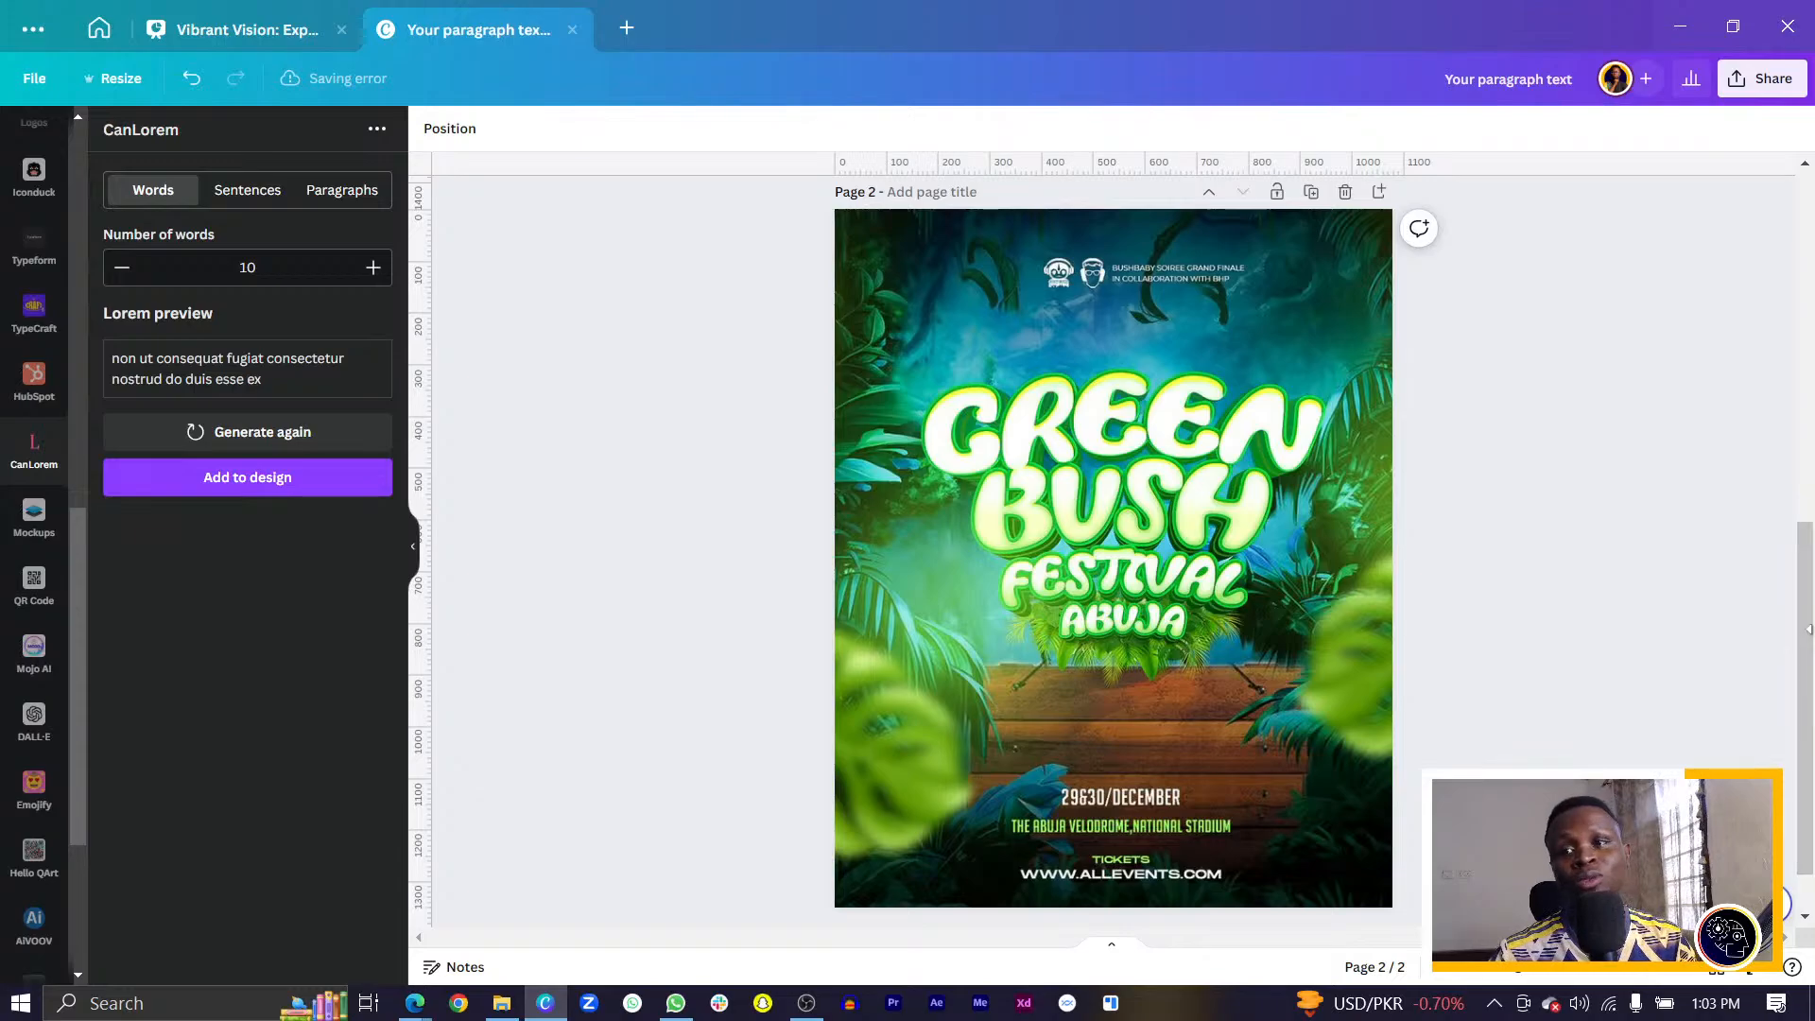
{"action": "left_click_drag", "start_coordinate": [1813, 539], "coordinate": [1746, 91]}
{"action": "left_click", "coordinate": [1737, 28]}
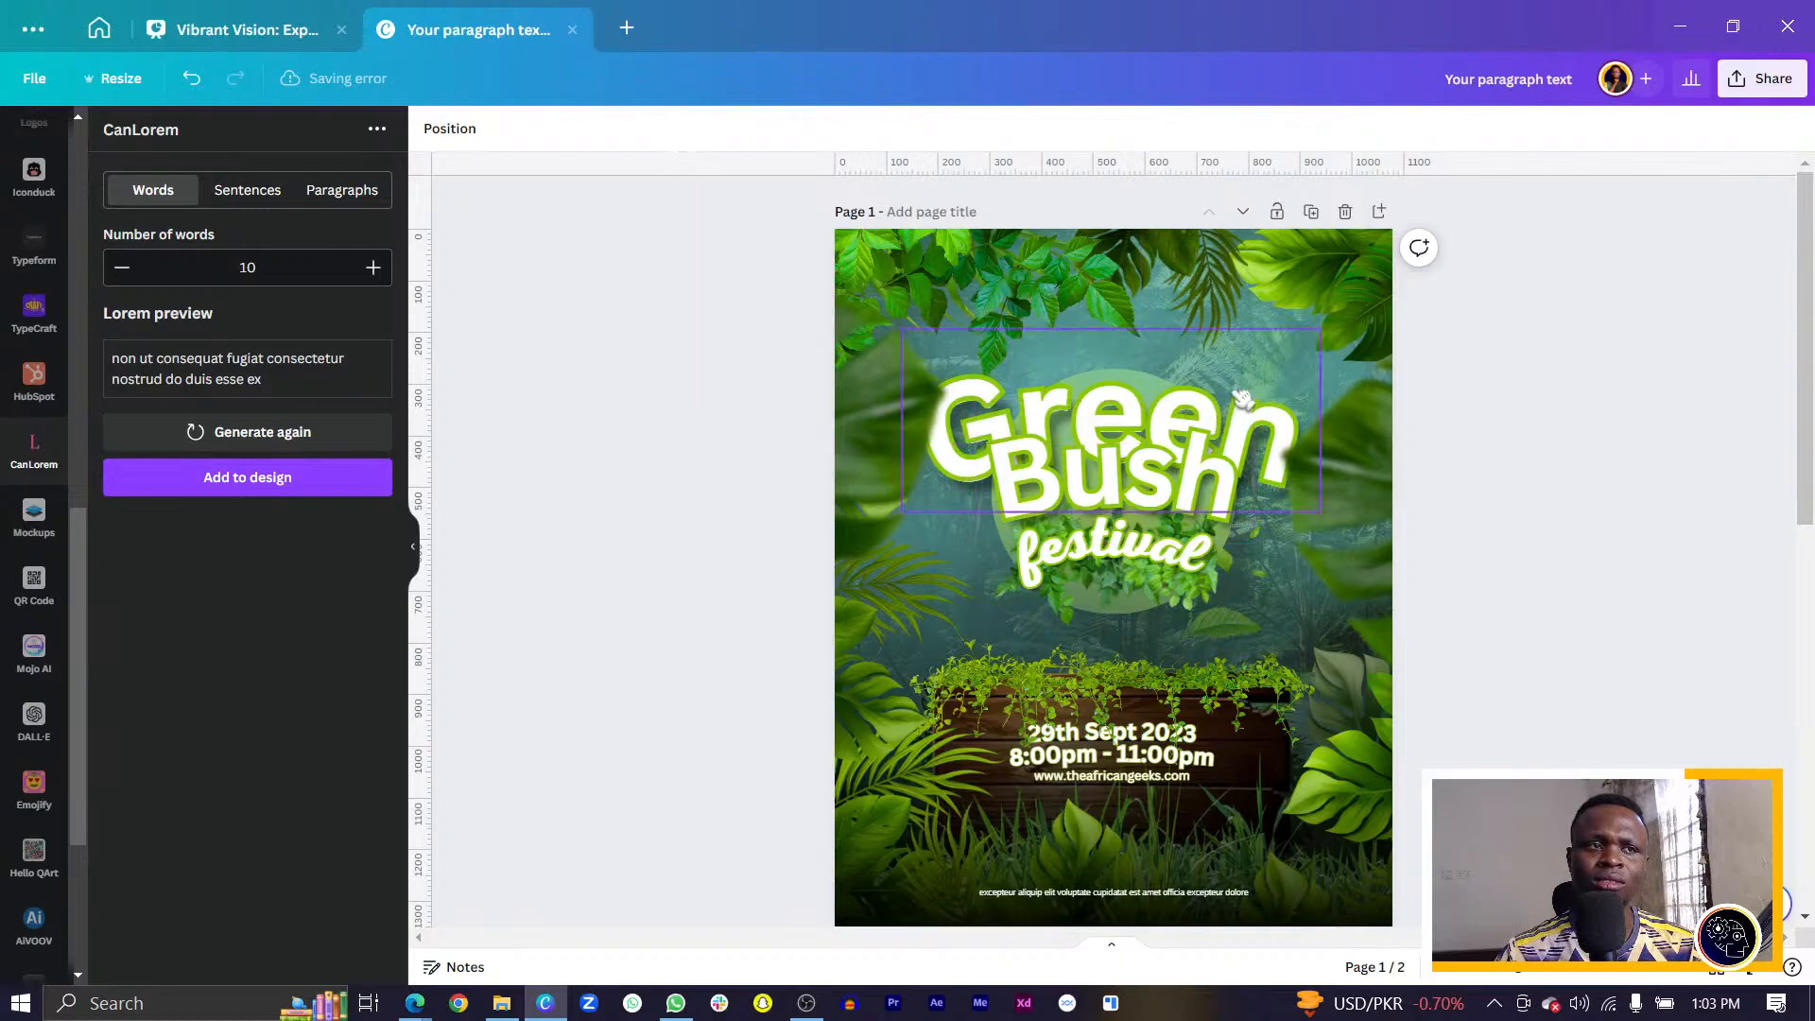
Search the fonts for "script" with the word "Bush" in the page 1 title selected.
{"action": "left_click", "coordinate": [1075, 476]}
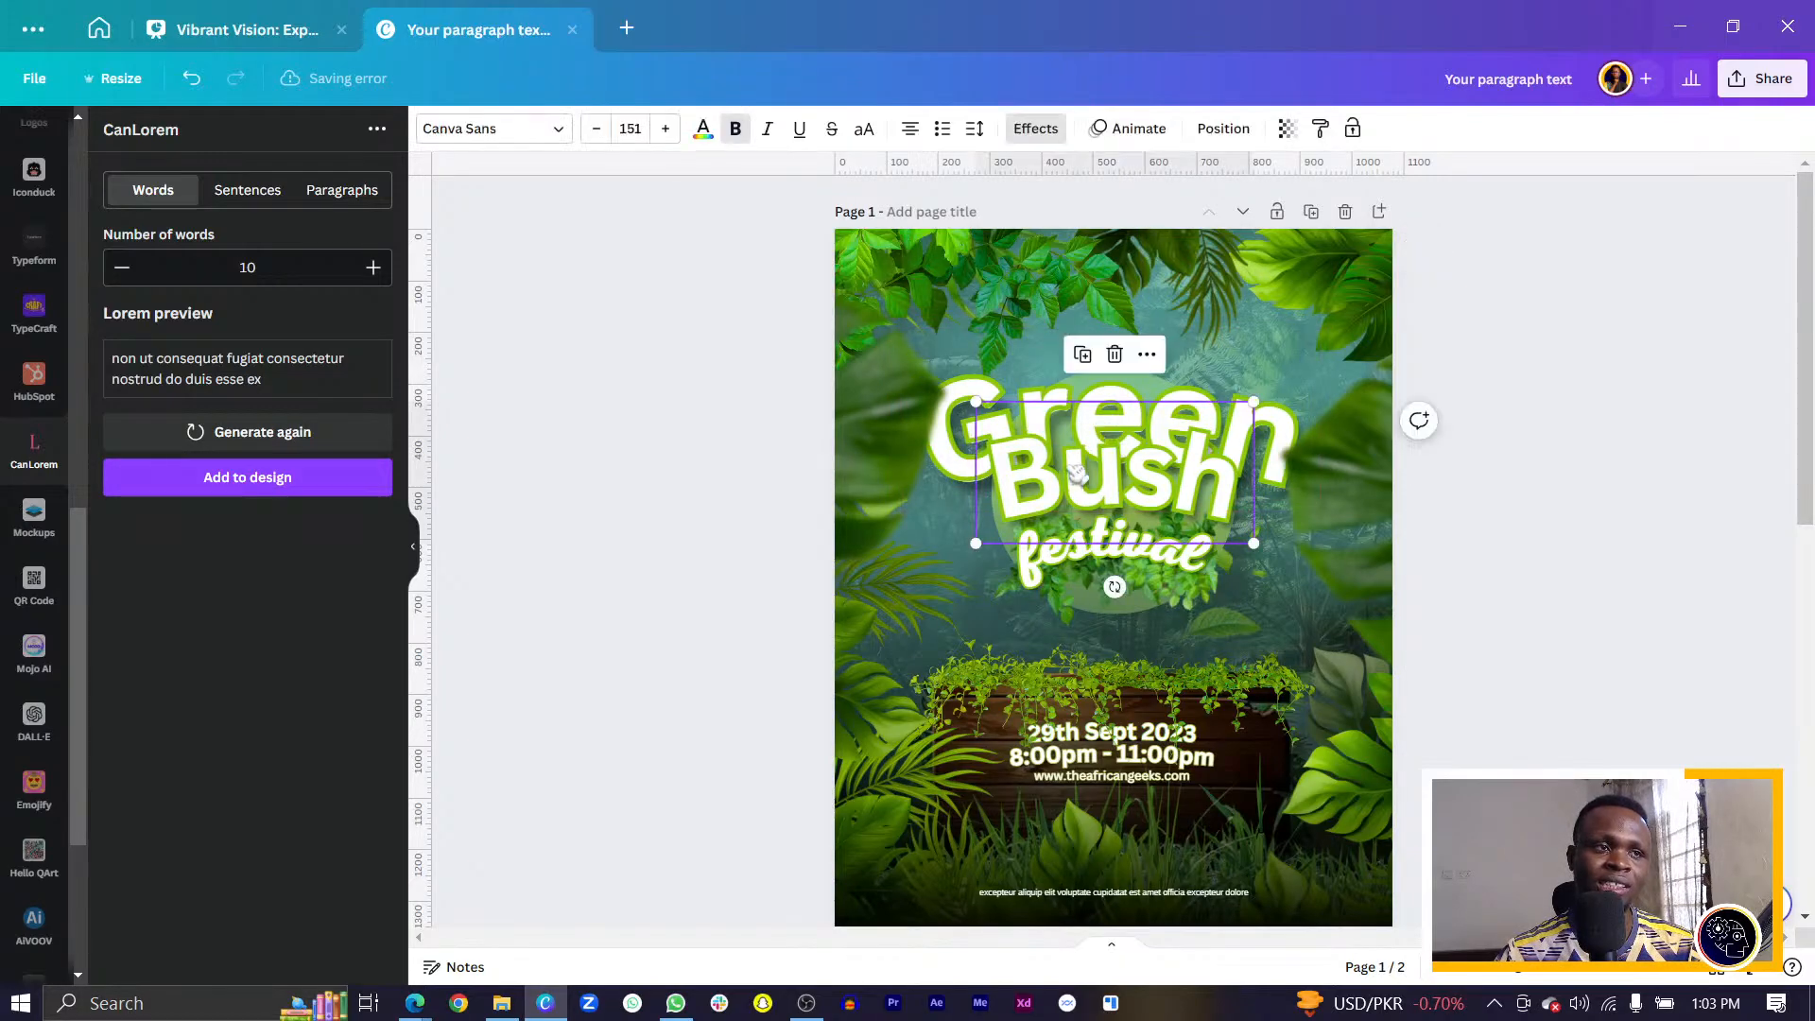
{"action": "left_click", "coordinate": [477, 128]}
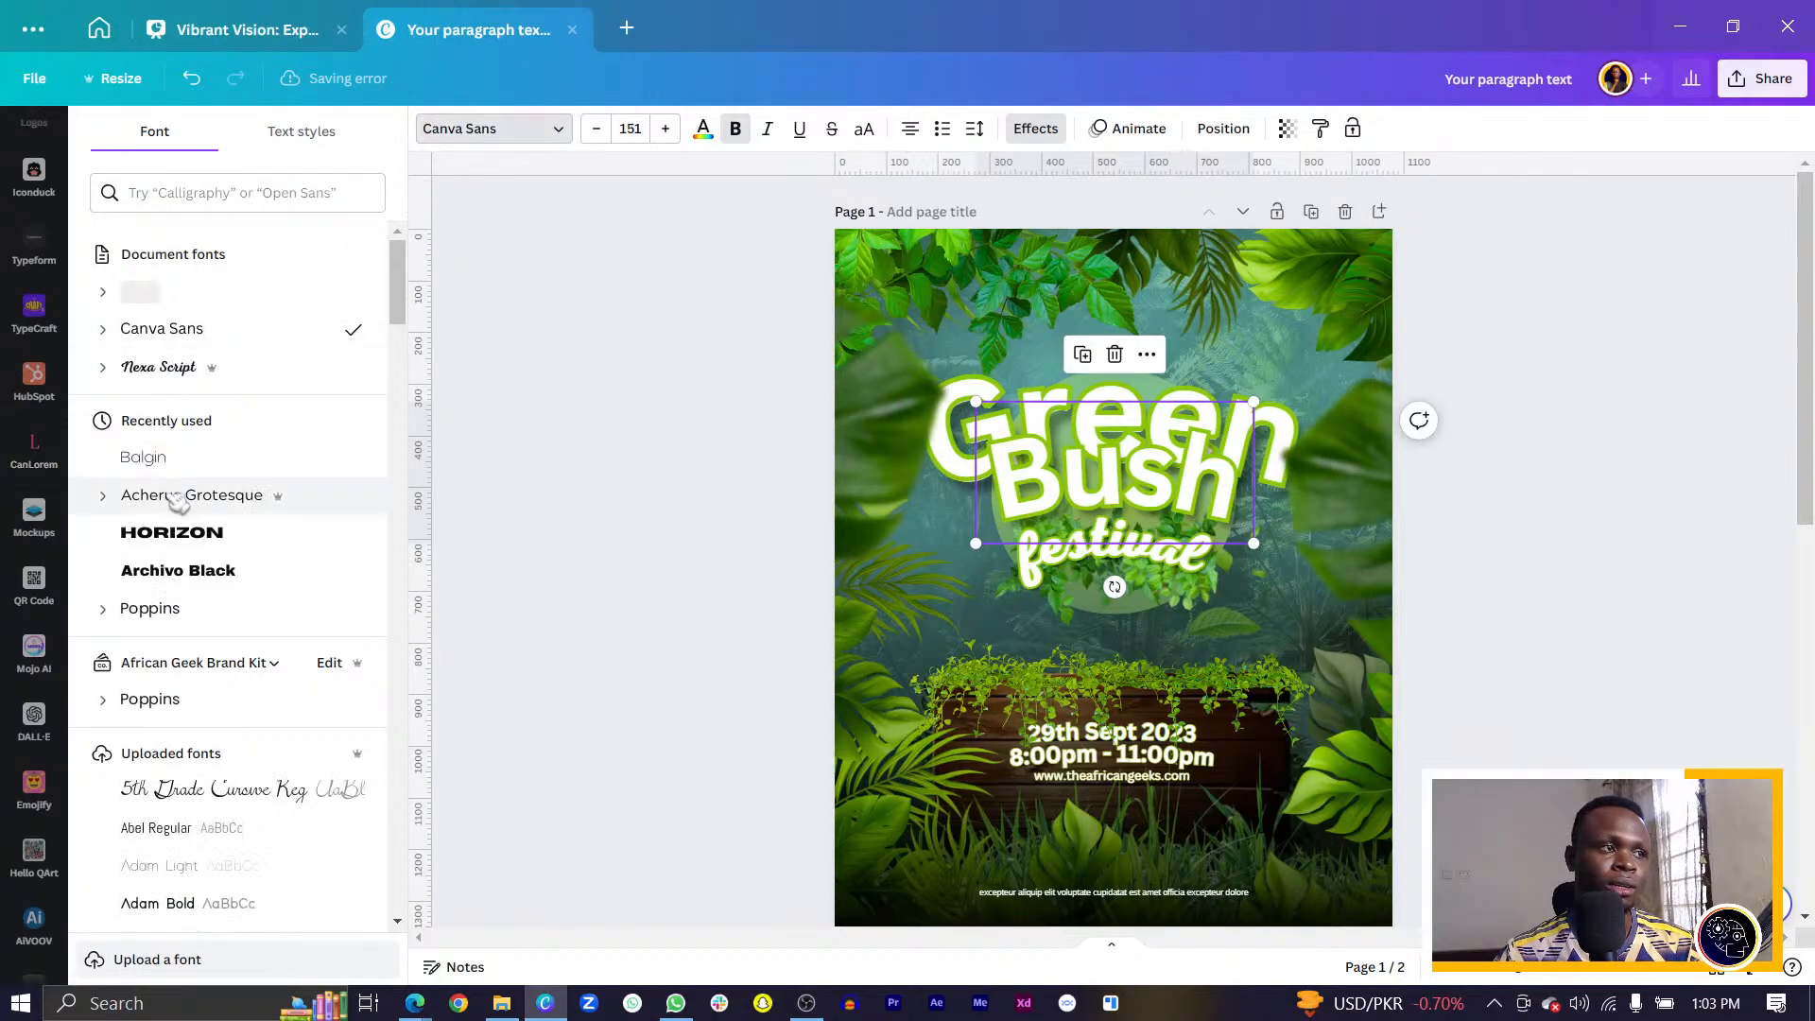
{"action": "scroll", "coordinate": [180, 511], "scroll_direction": "down", "scroll_amount": 3}
{"action": "scroll", "coordinate": [179, 524], "scroll_direction": "up", "scroll_amount": 5}
{"action": "left_click", "coordinate": [259, 192]}
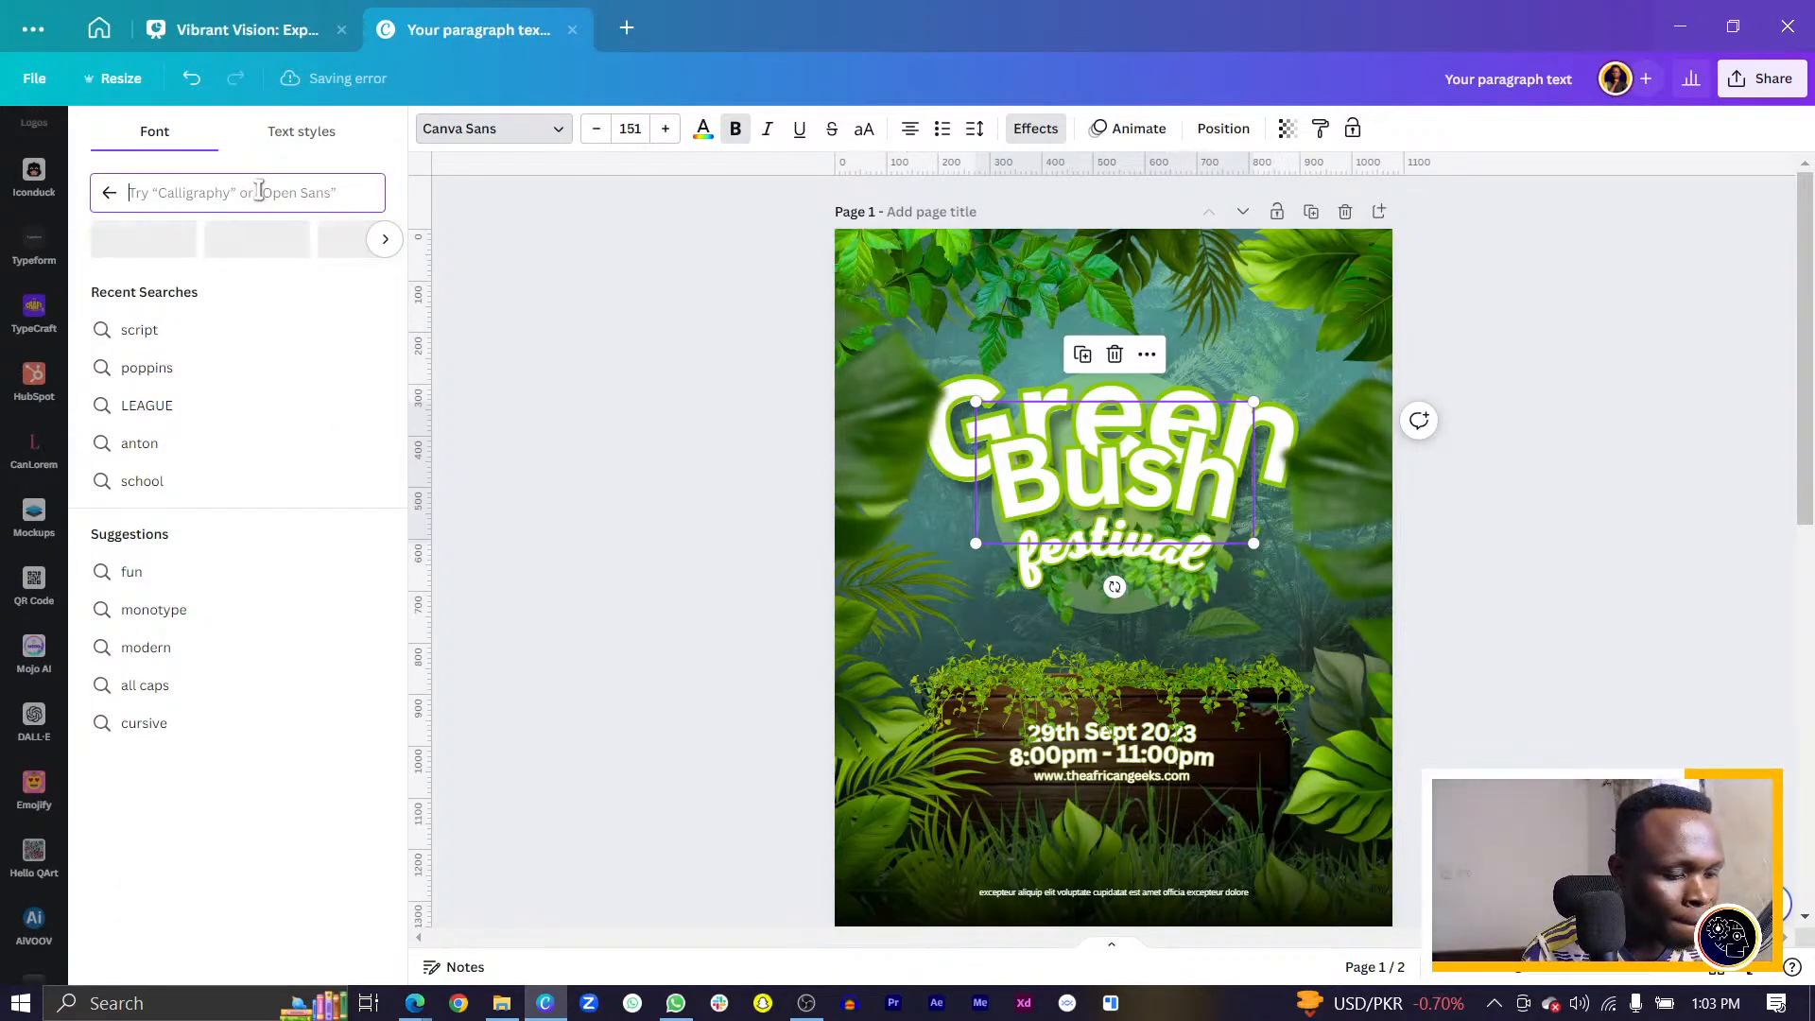
{"action": "type", "text": "scr"}
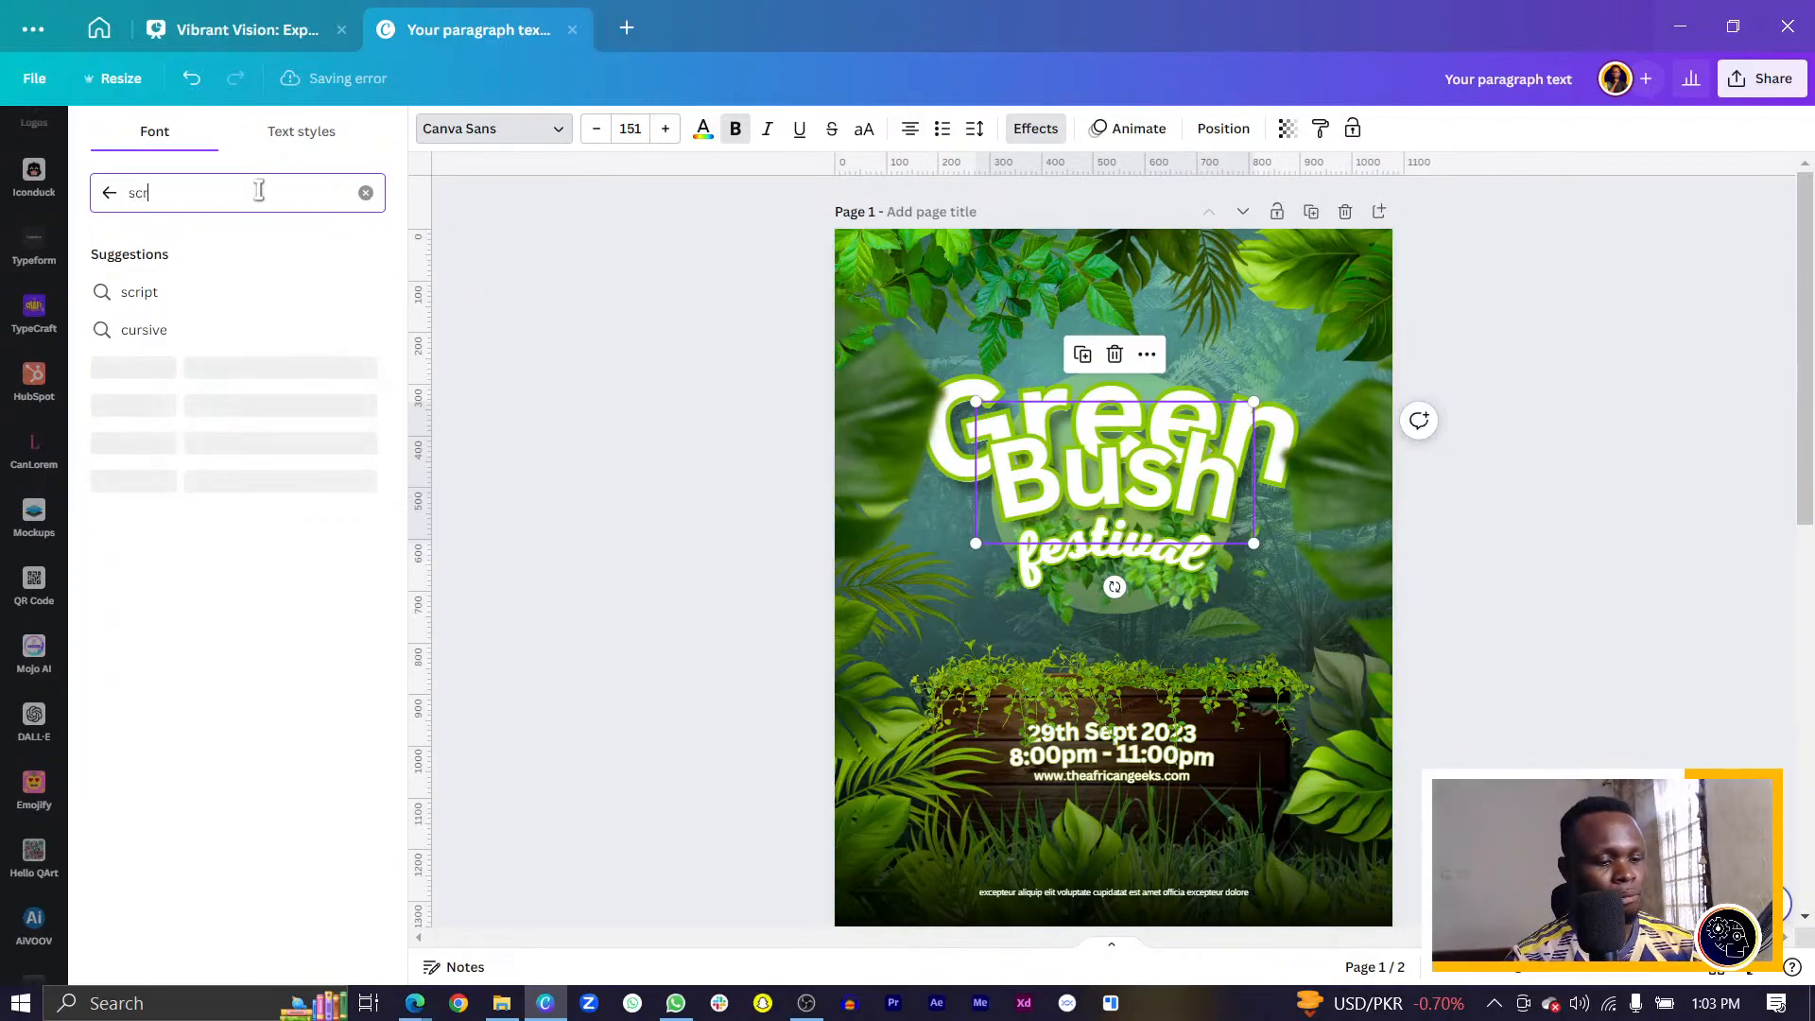
{"action": "type", "text": "ipt"}
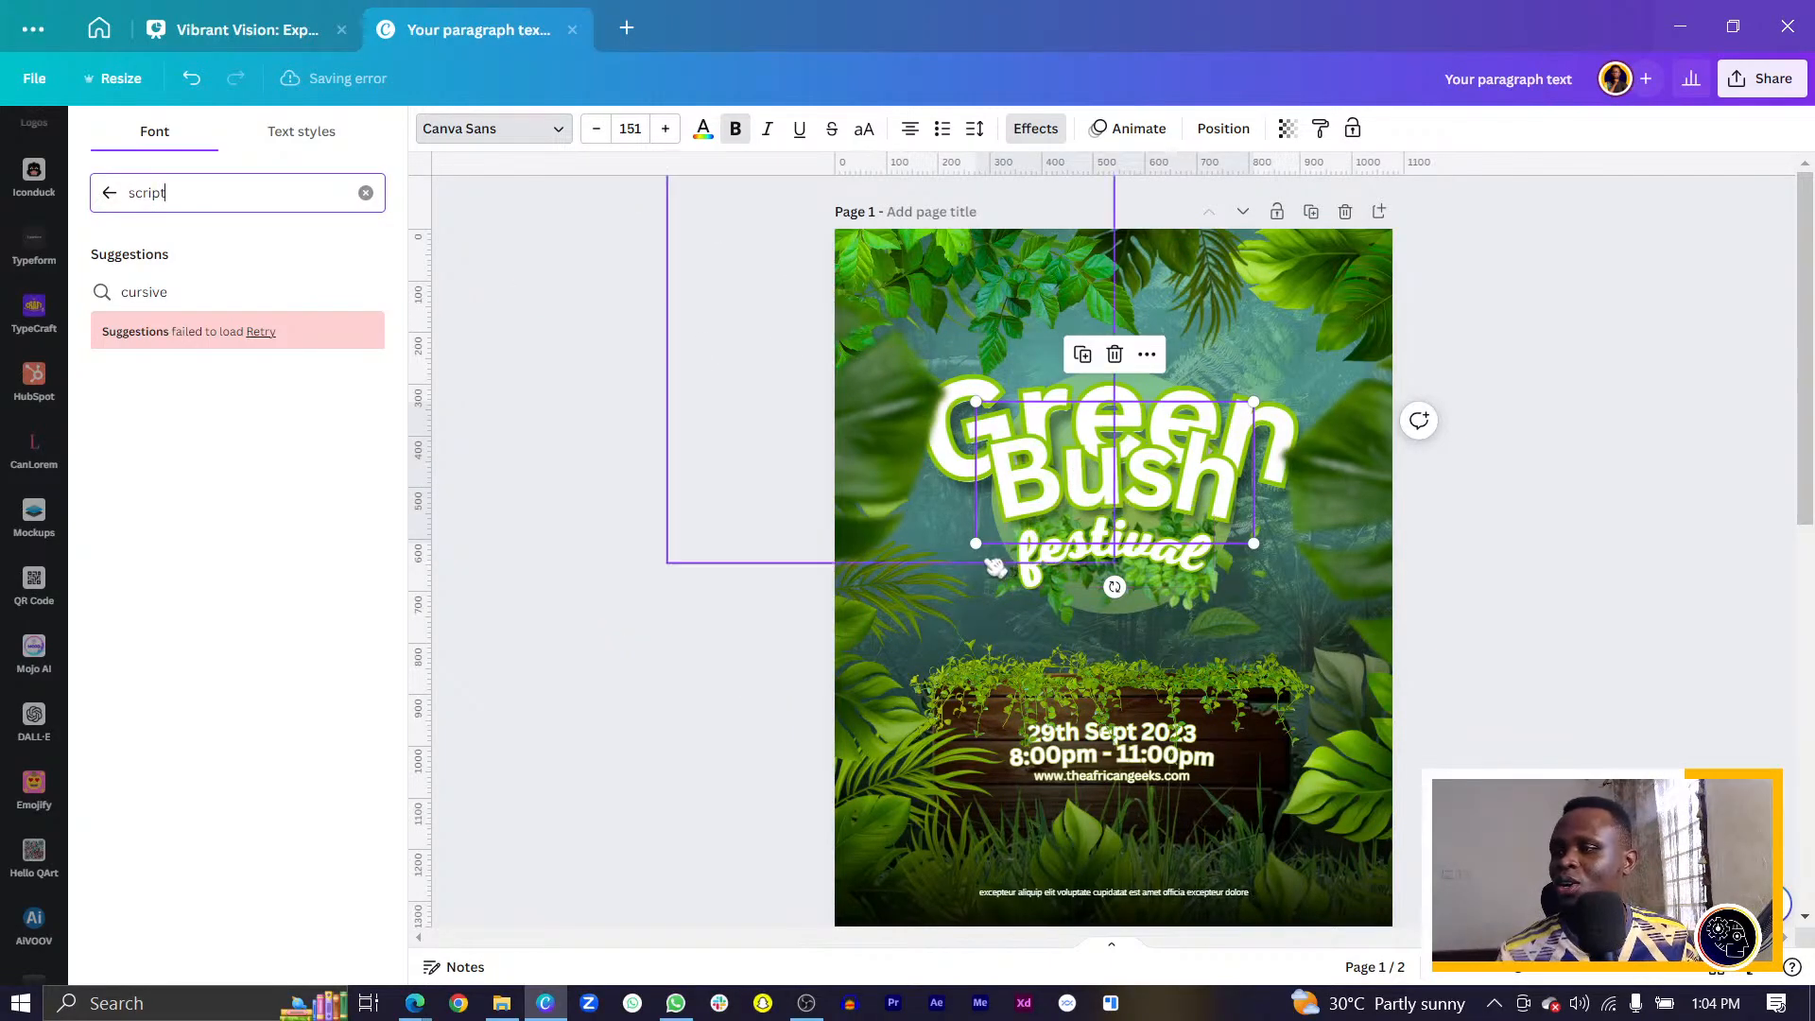
{"action": "scroll", "coordinate": [1064, 605], "scroll_direction": "down", "scroll_amount": 7}
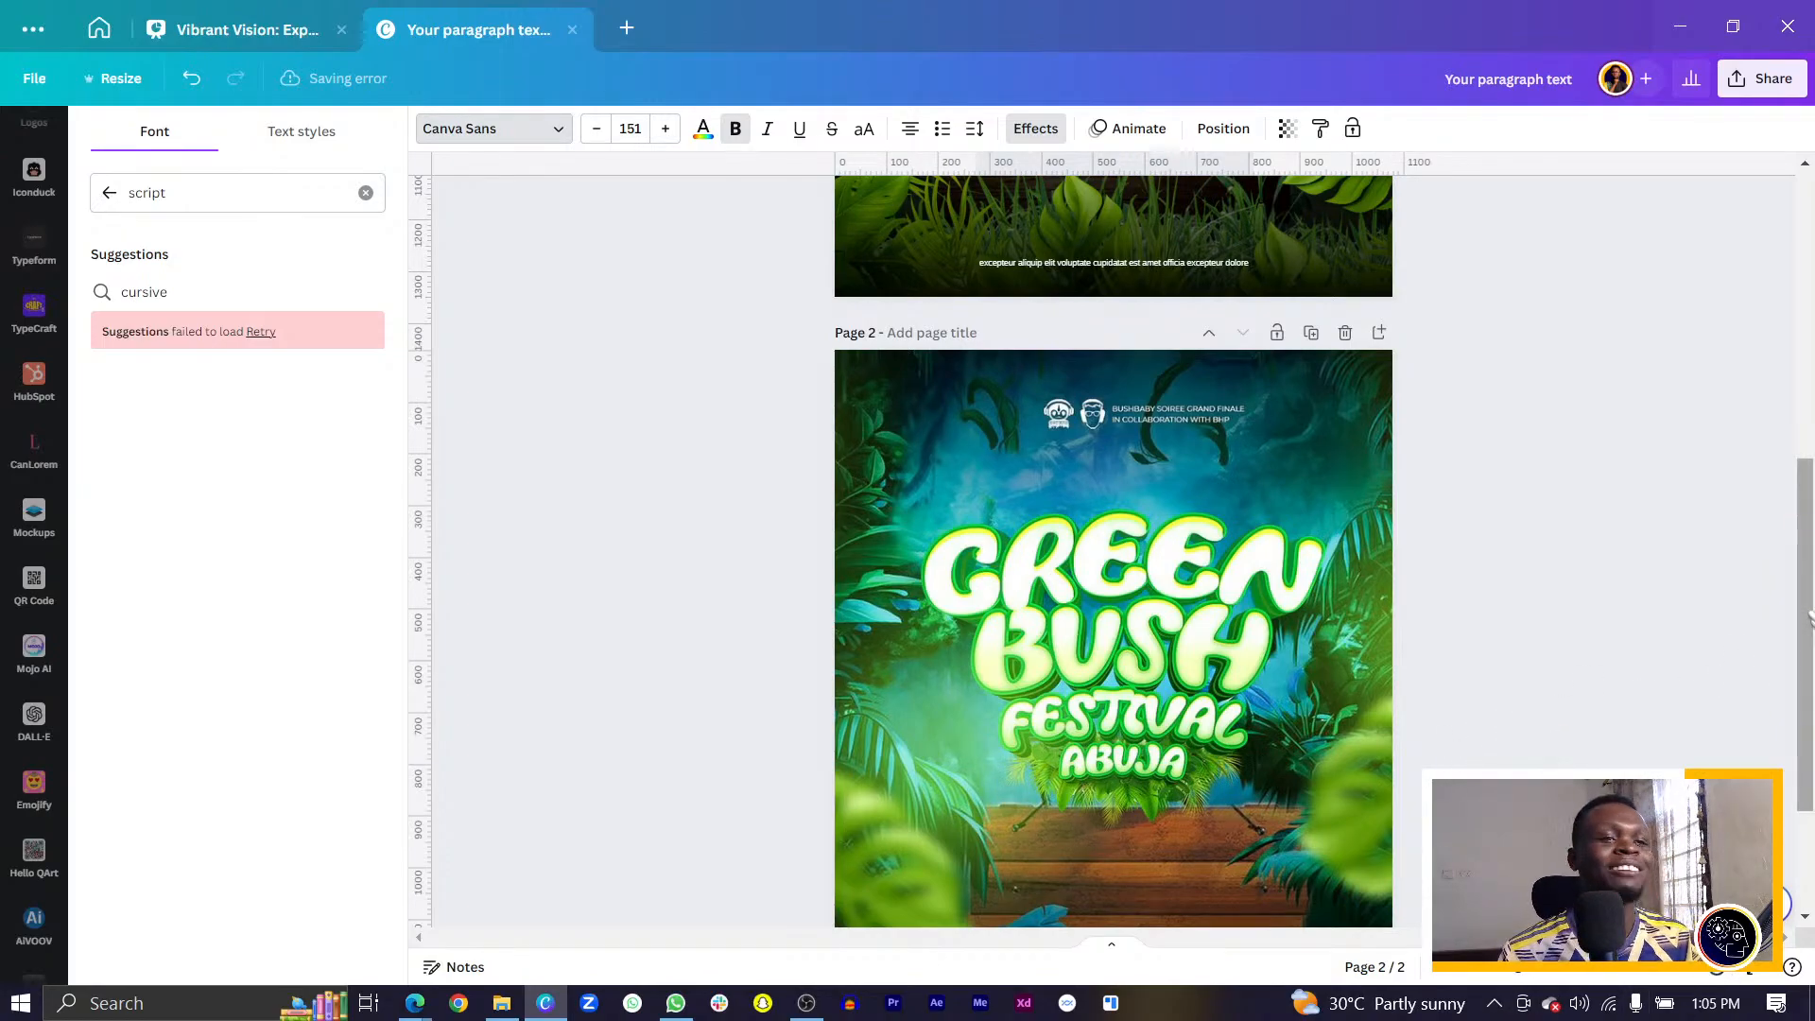
{"action": "left_click_drag", "start_coordinate": [1808, 615], "coordinate": [1721, 322]}
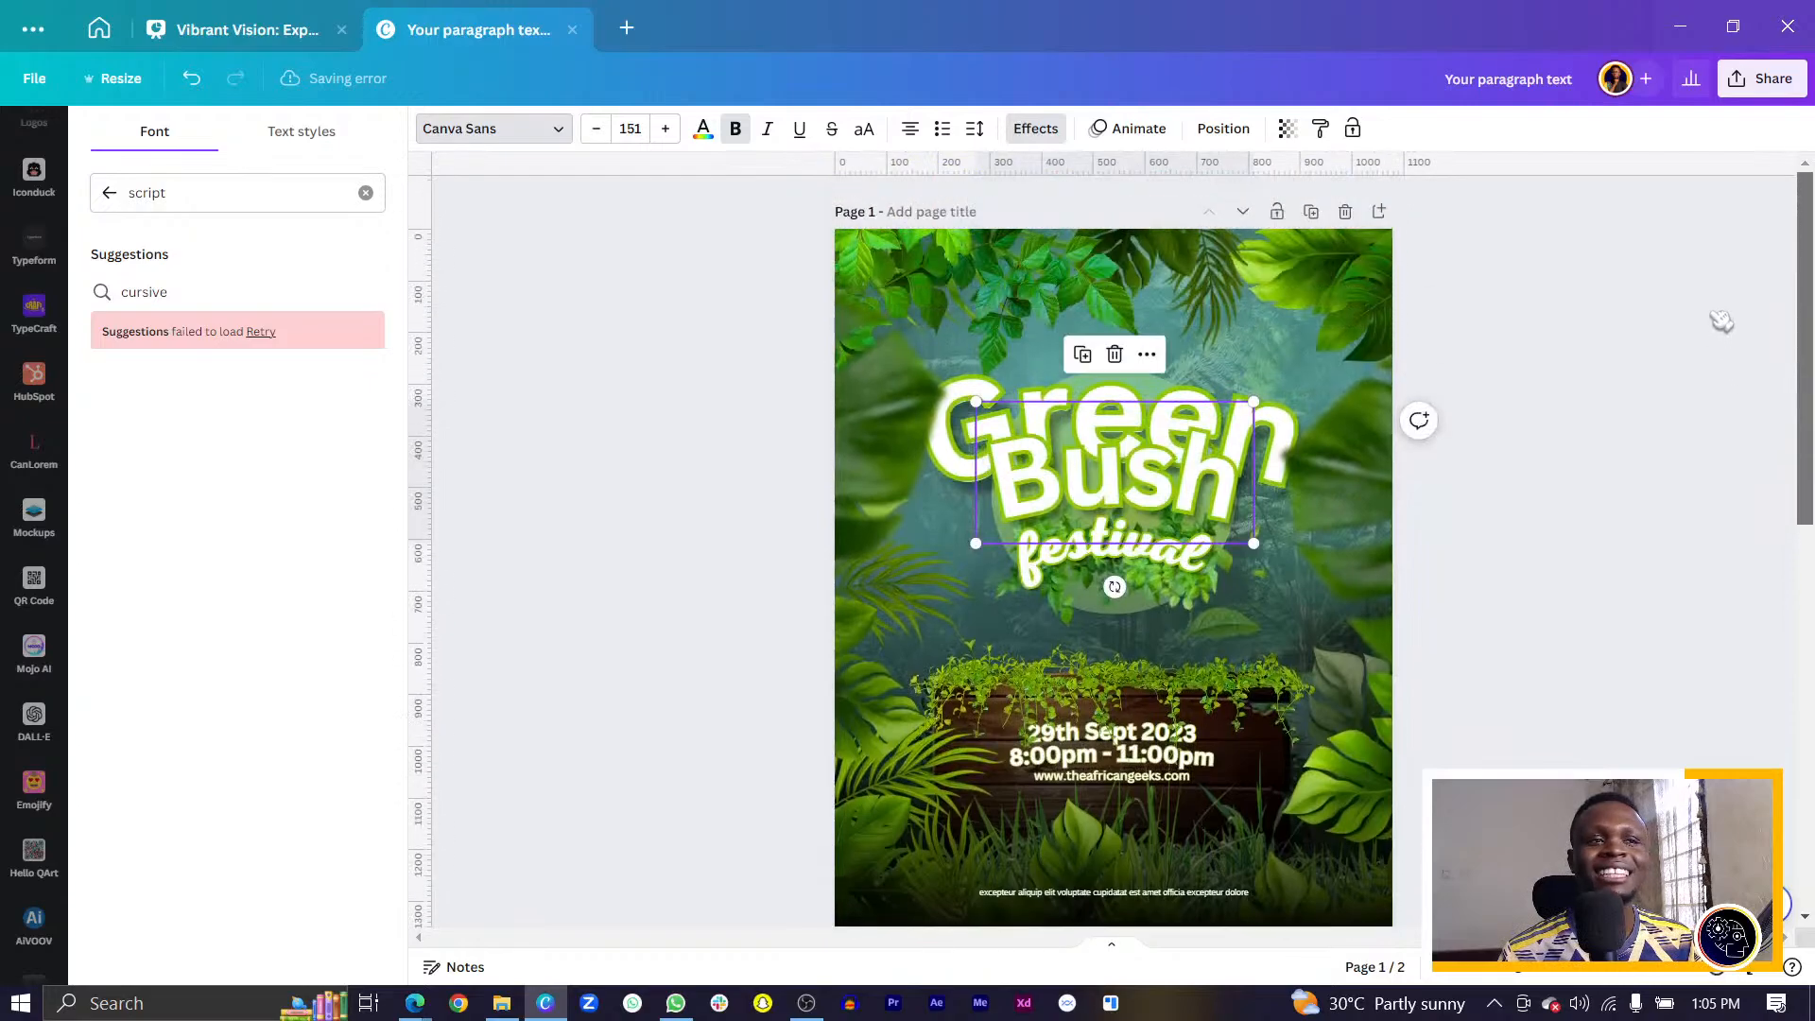
{"action": "scroll", "coordinate": [1721, 321], "scroll_direction": "down", "scroll_amount": 1}
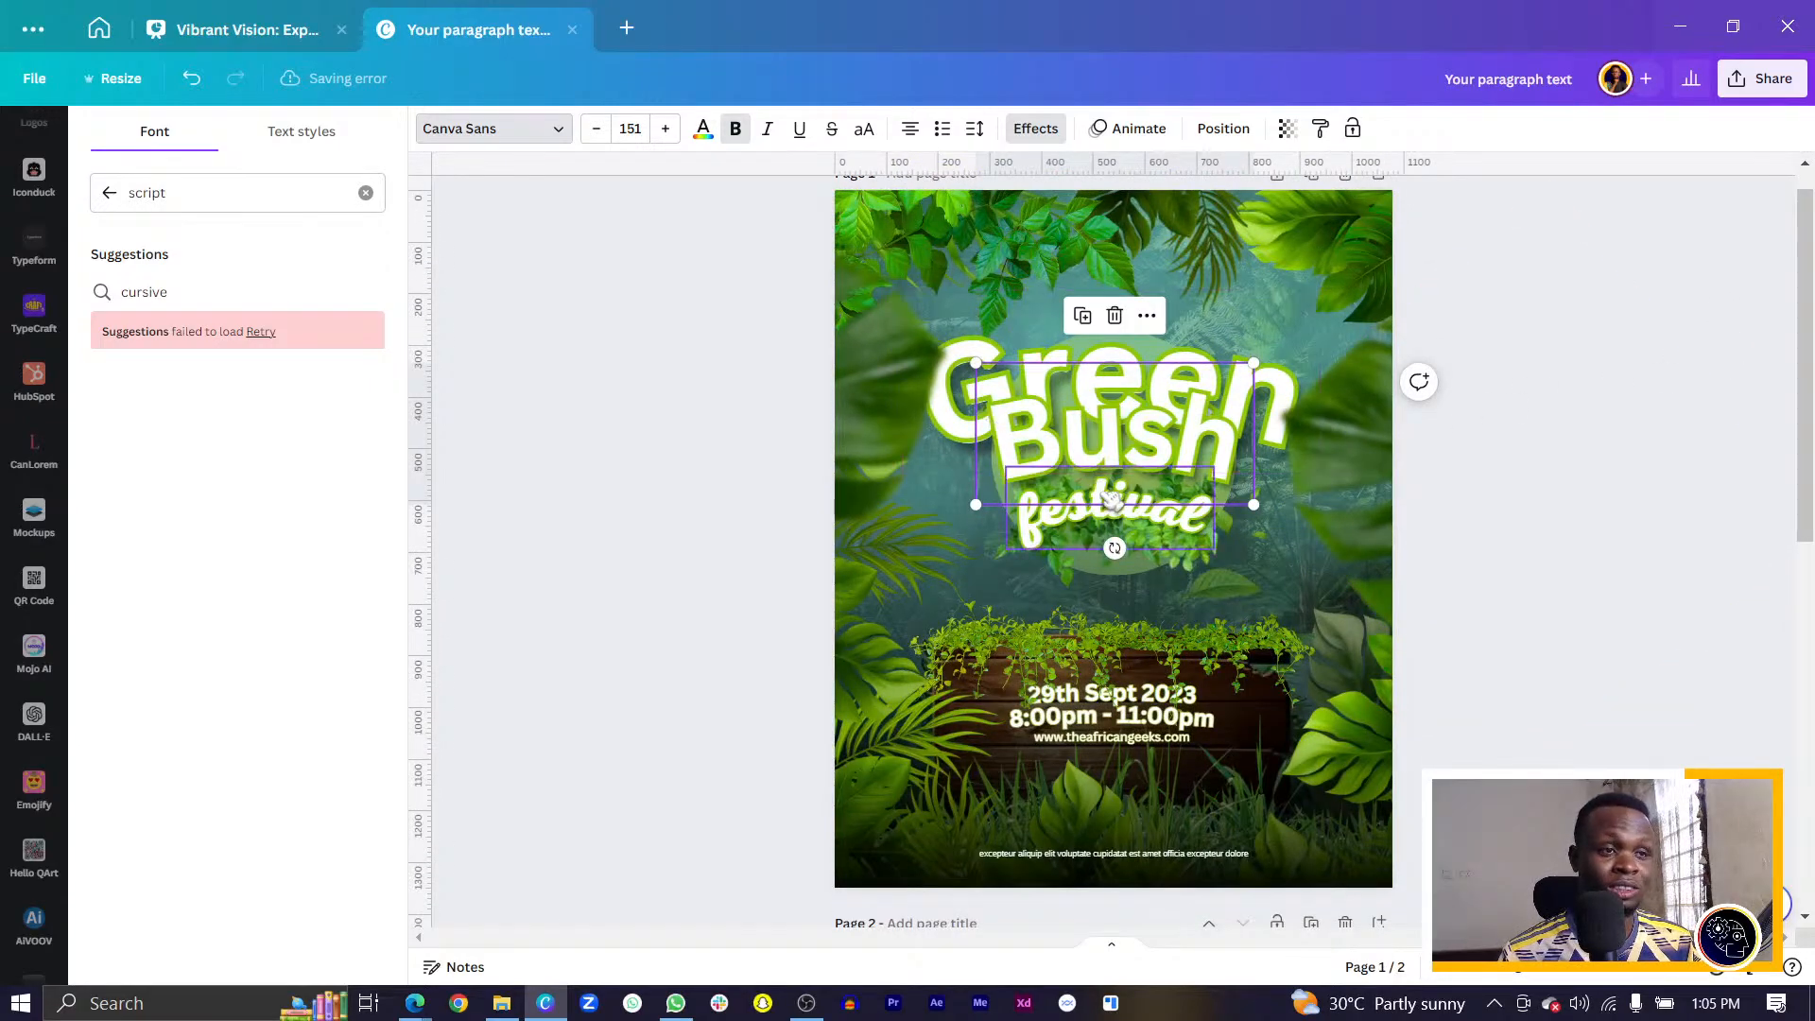